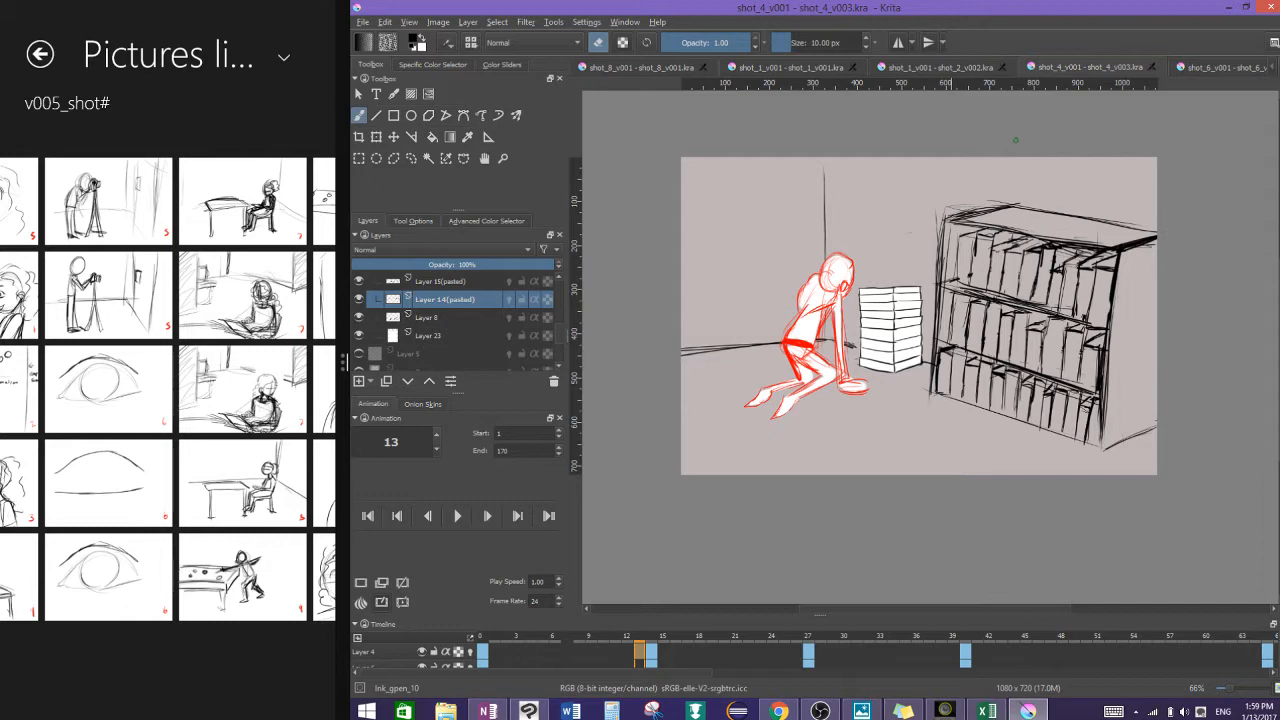
Step: Compare the kneeling pose on the opening frames with the crouched pose at frame 14
scroll(917, 312, "up", 3)
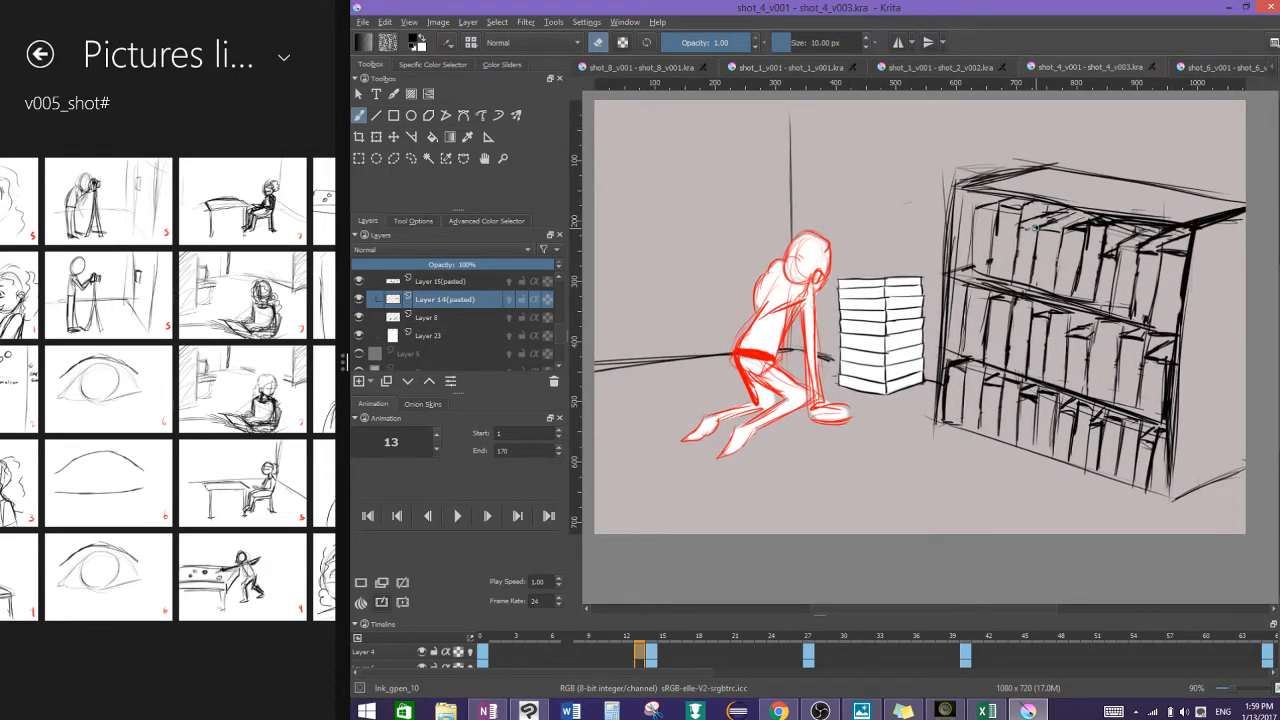
scroll(917, 312, "down", 2)
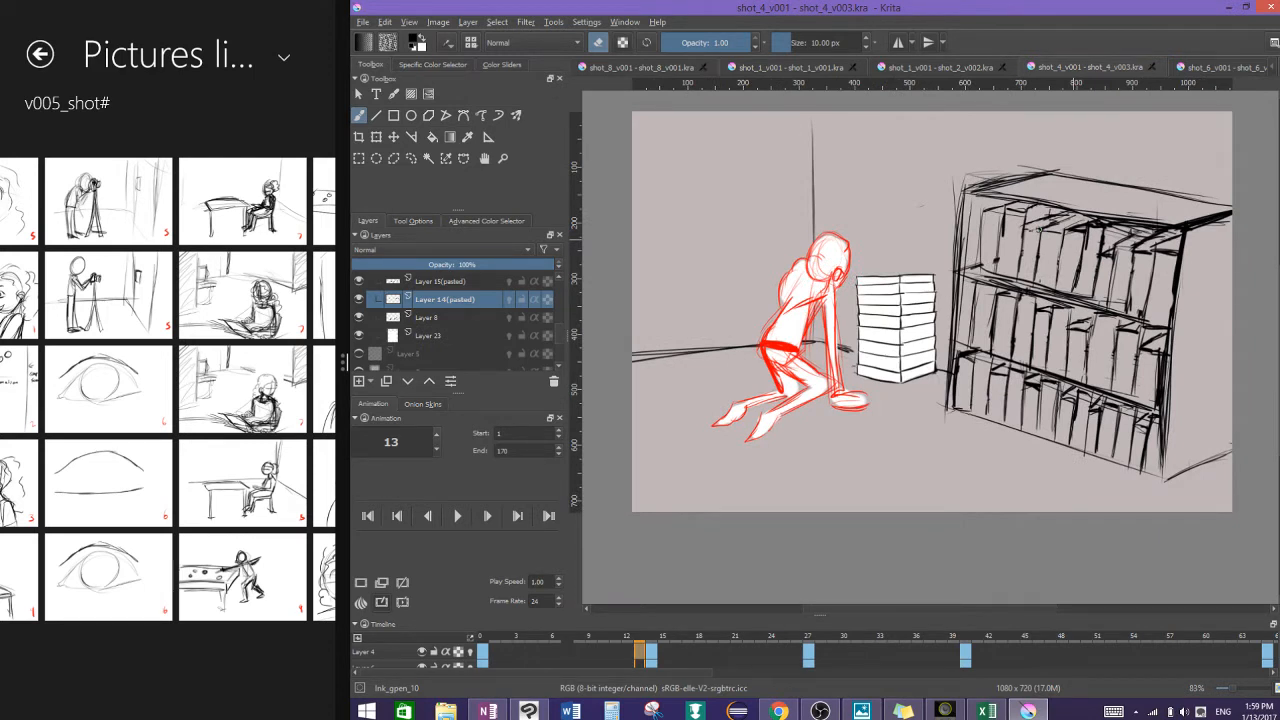
left_click_drag(569, 653, 682, 649)
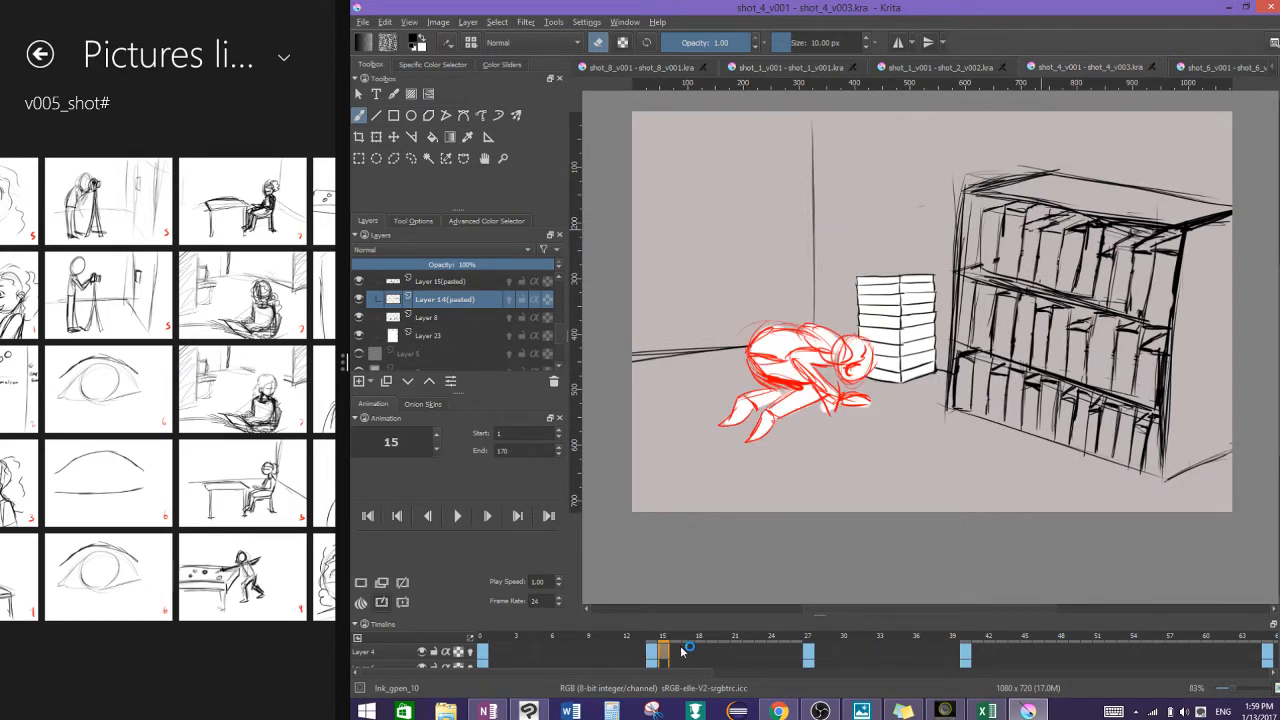
left_click(652, 652)
left_click(487, 652)
left_click(508, 653)
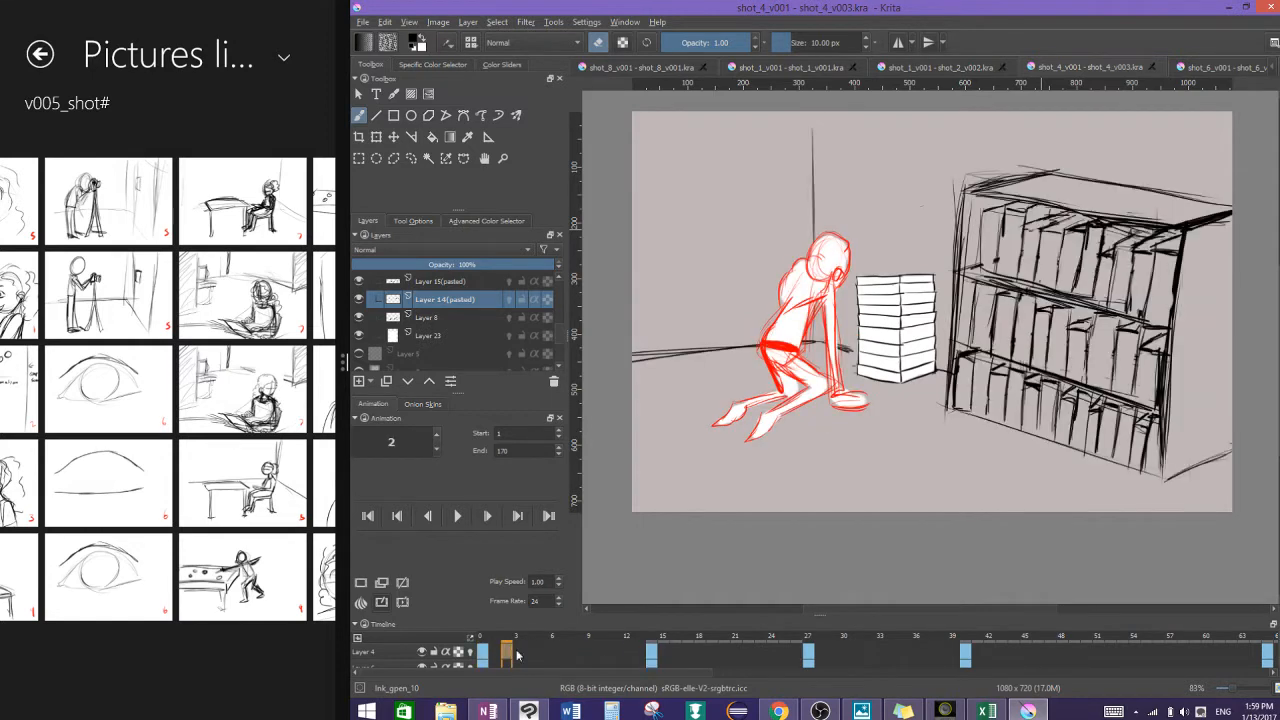
left_click(553, 656)
left_click(651, 653)
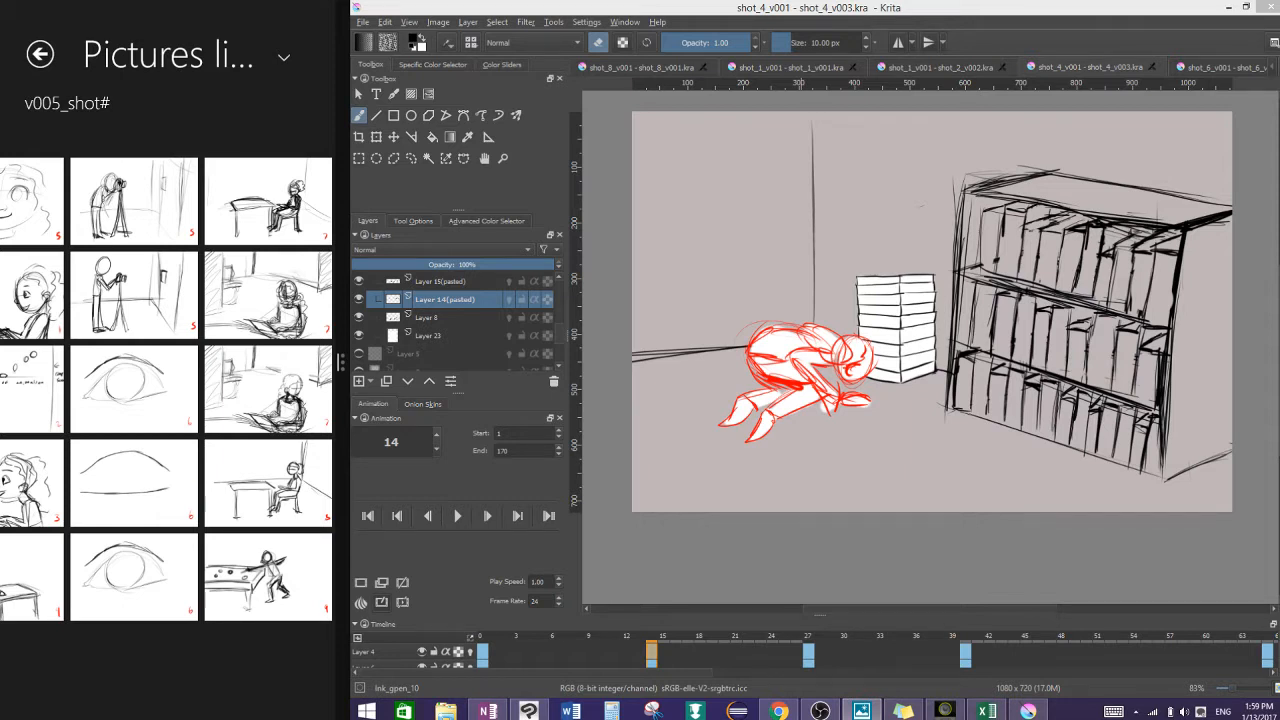
Step: Browse the v005_shot# storyboard thumbnails to the panels of the figure beside the book stack
scroll(168, 390, "right", 4)
scroll(168, 390, "left", 1)
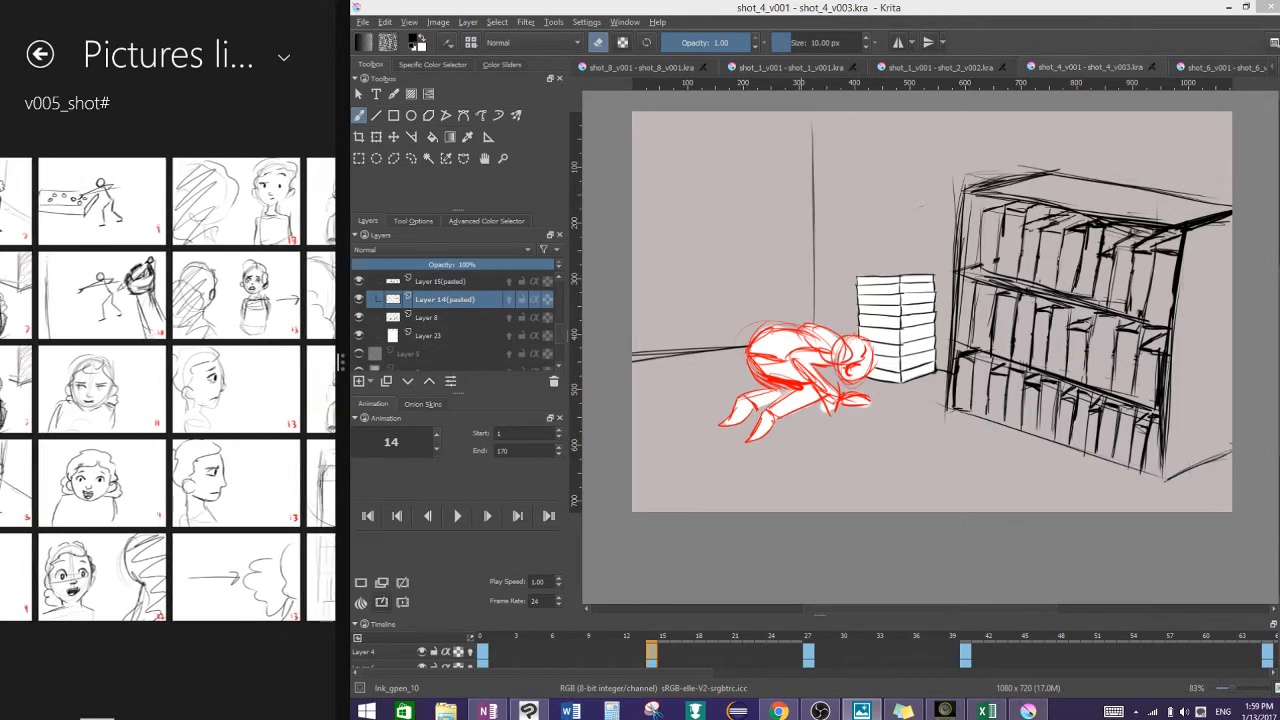
scroll(168, 390, "right", 5)
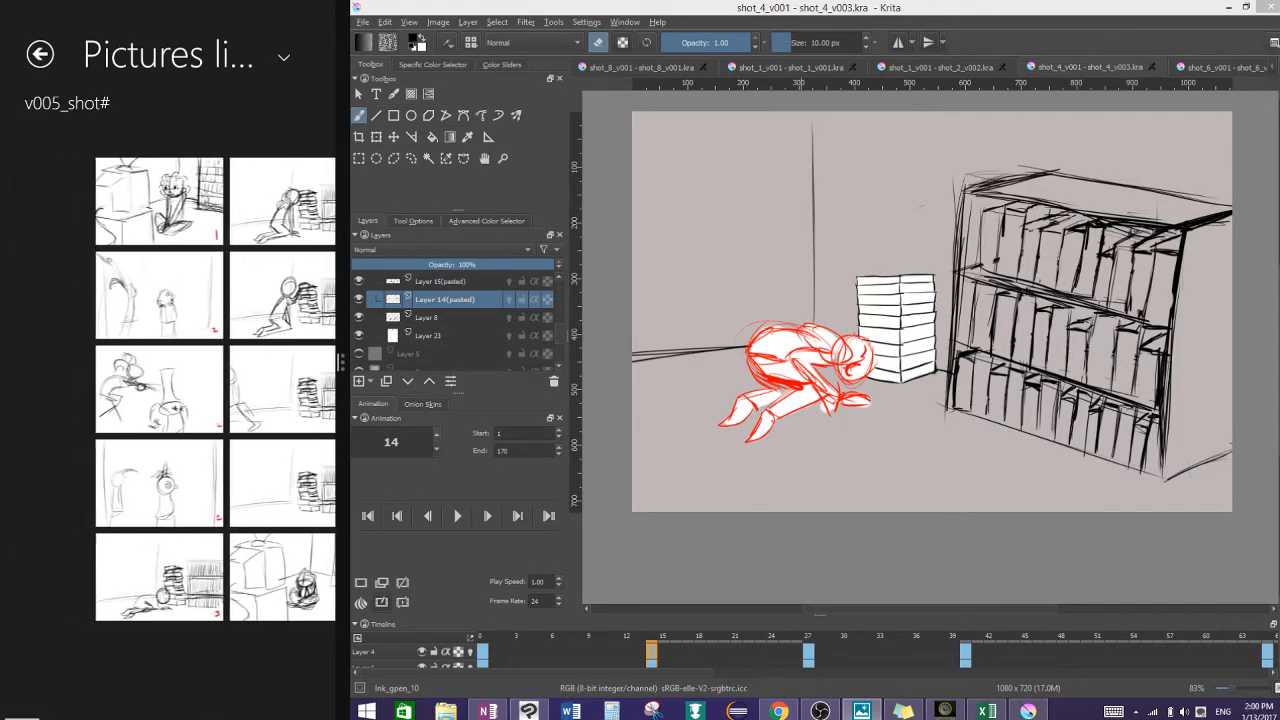
scroll(168, 390, "right", 3)
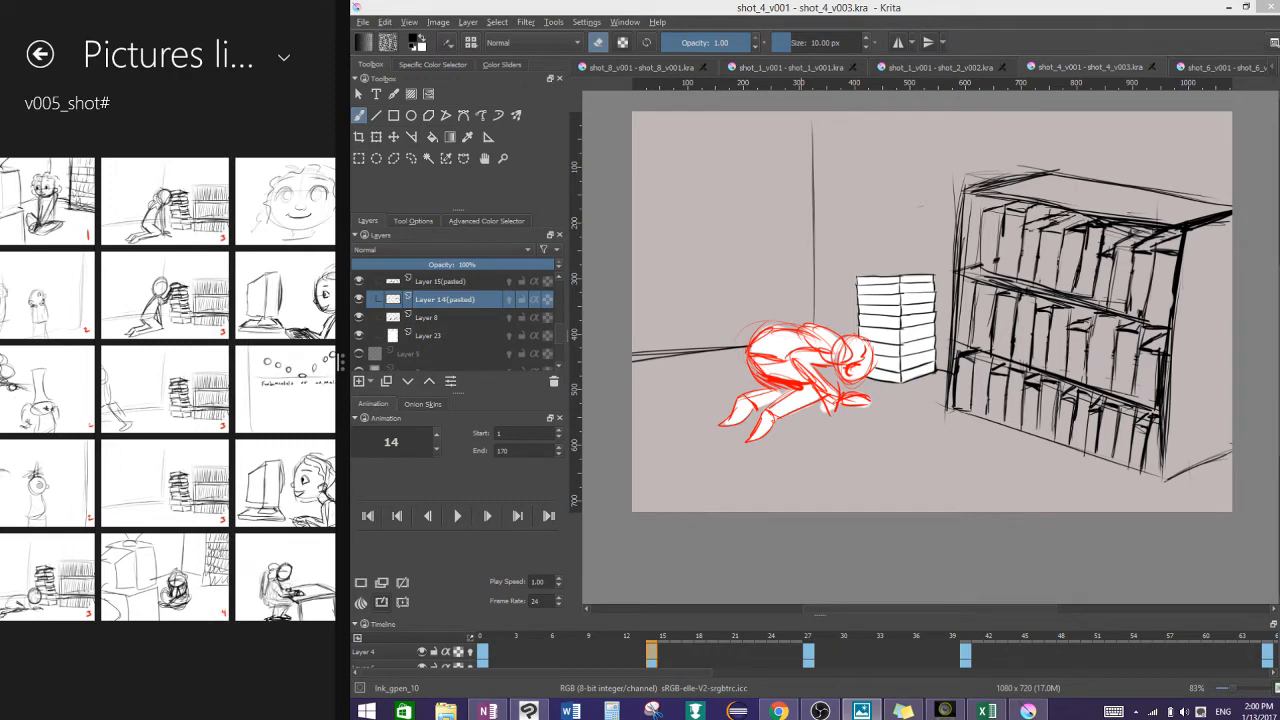
Step: Play the shot 4 animation, stop it and return to frame 0
key("space")
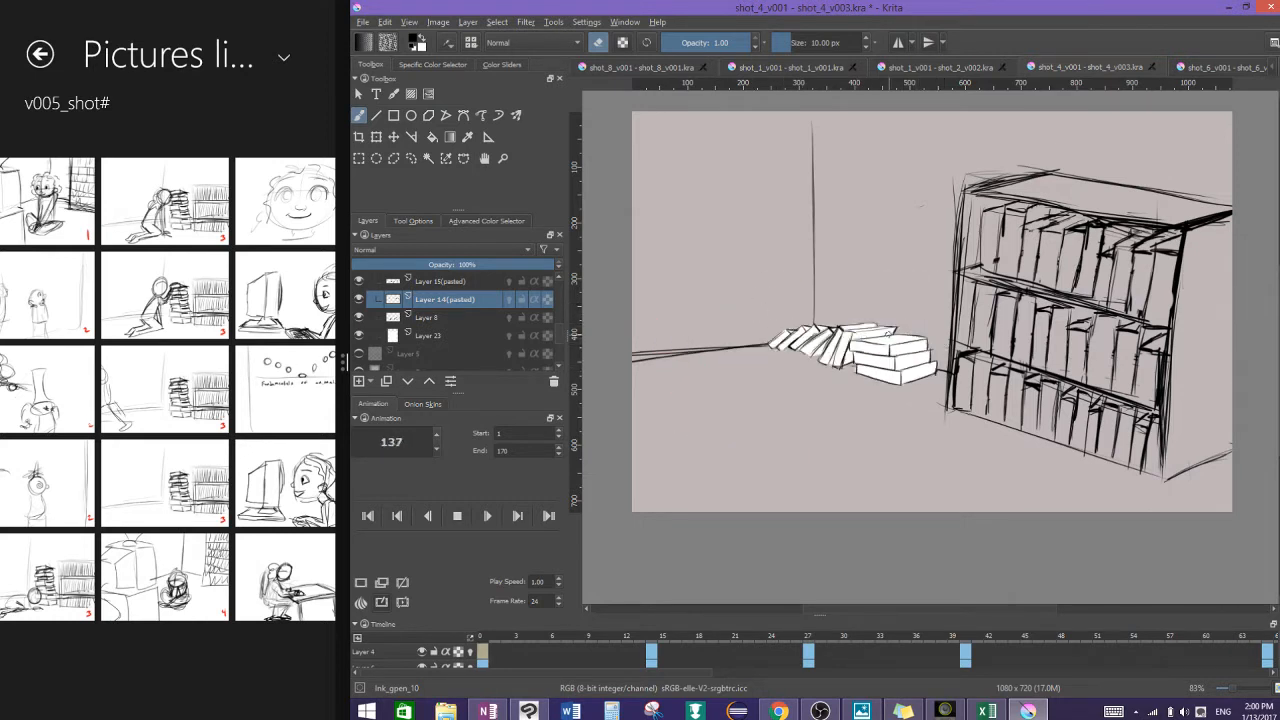
left_click(466, 514)
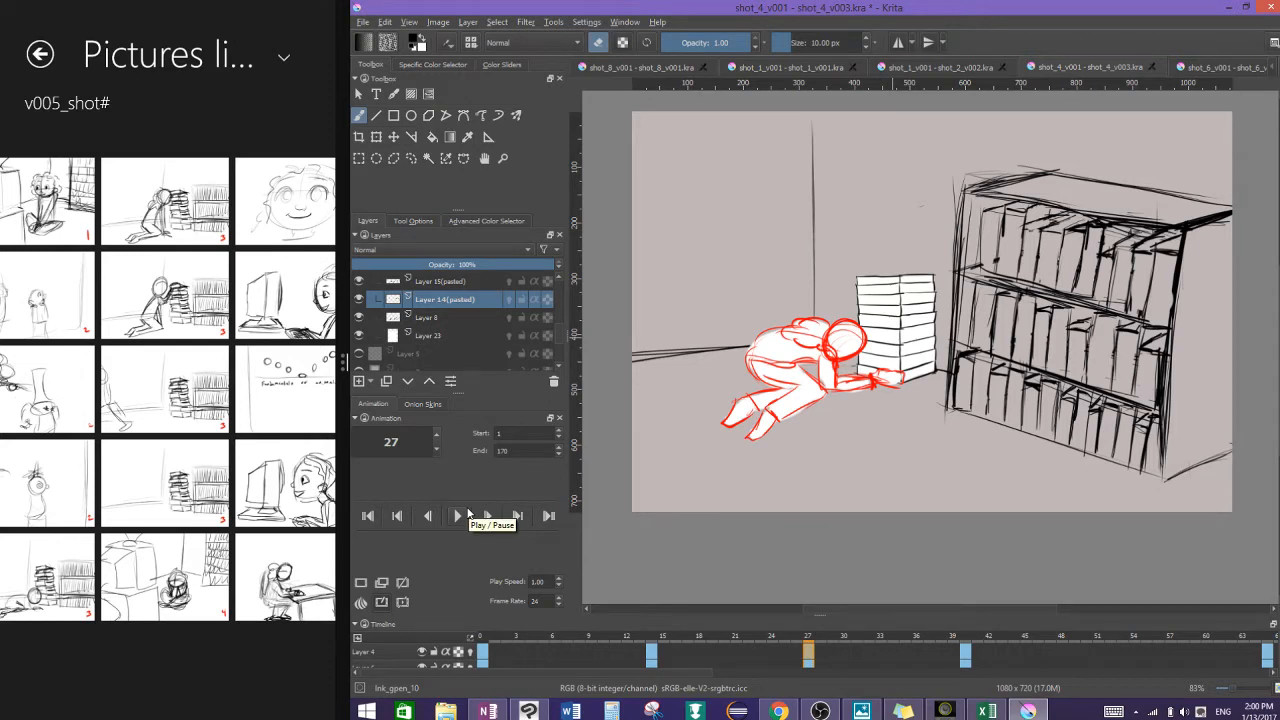
left_click(483, 651)
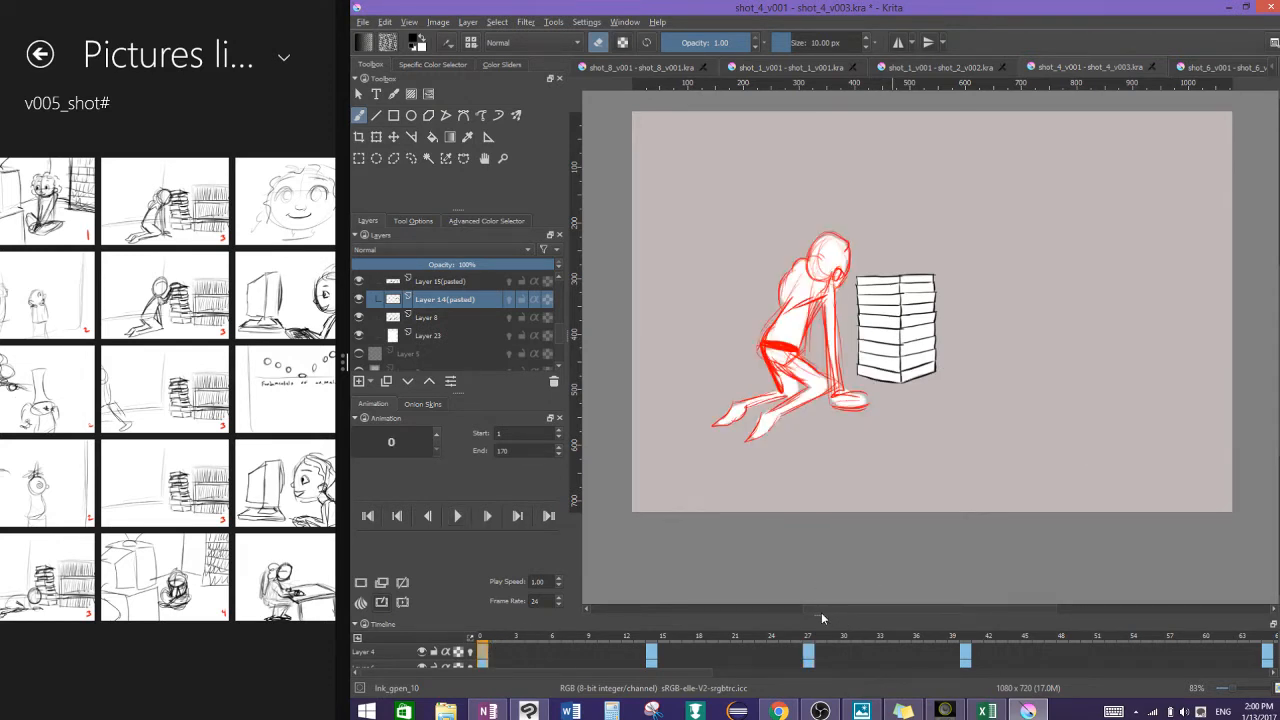
Step: Enlarge the timeline and check the contents of Layers 21 through 15 by hiding and reshowing each one
left_click_drag(821, 611, 840, 450)
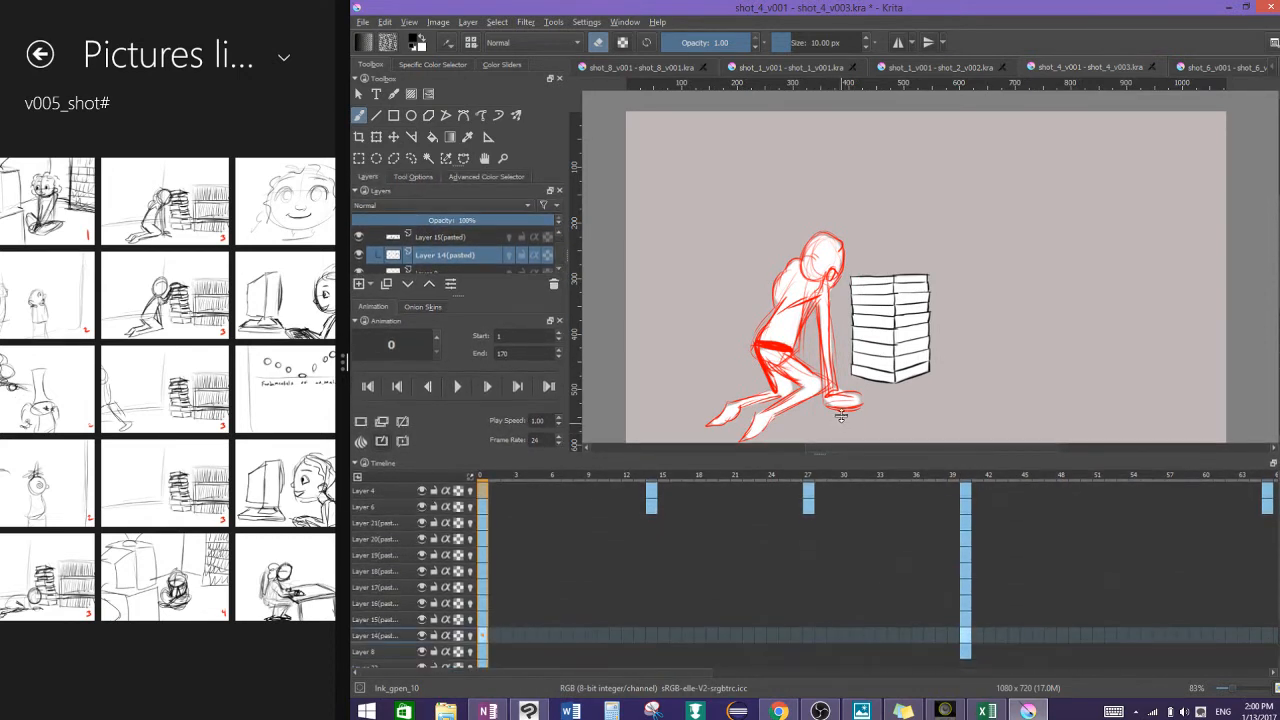
left_click(393, 539)
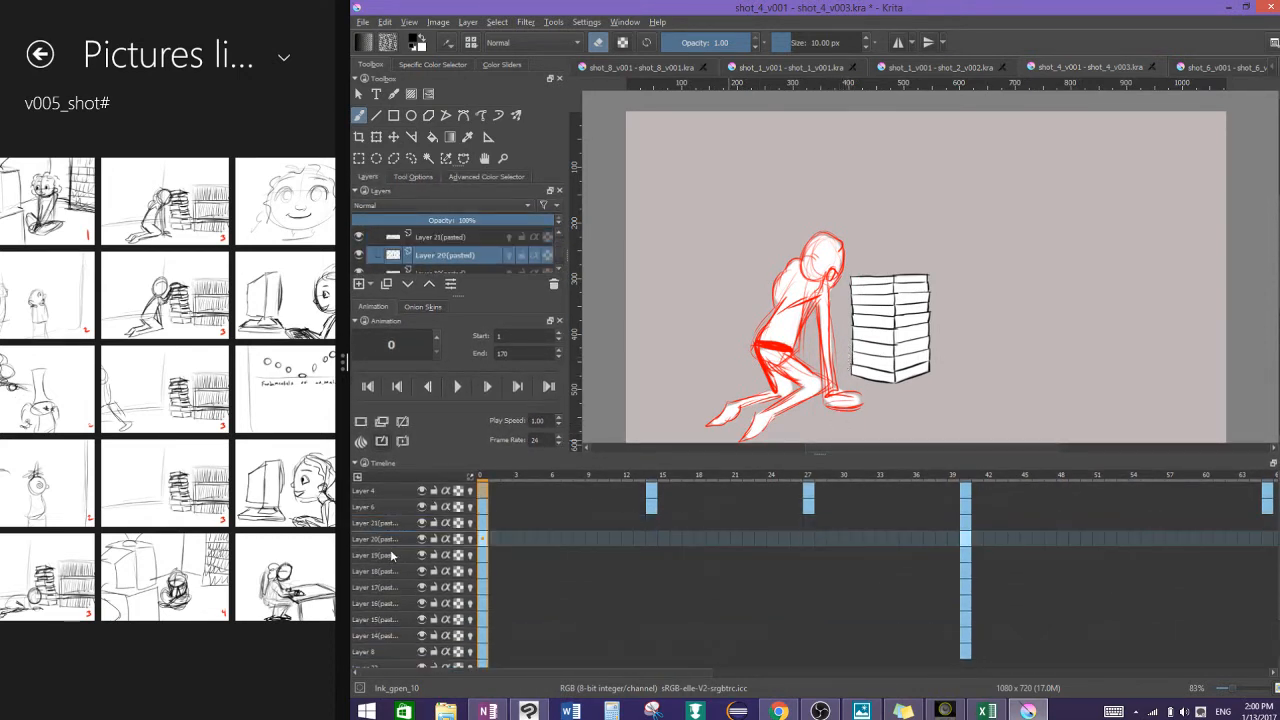
left_click(394, 571)
left_click(400, 604)
left_click(422, 524)
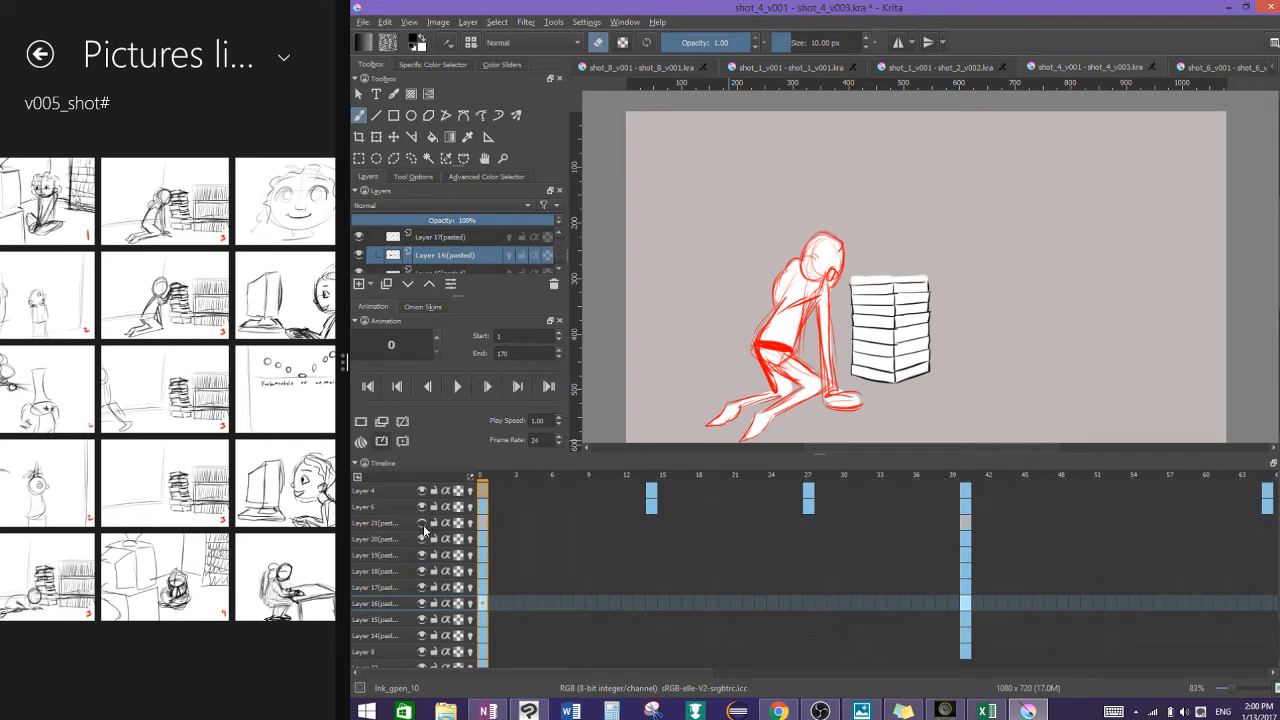
left_click(422, 524)
left_click(422, 540)
left_click(422, 540)
left_click(422, 555)
left_click(422, 555)
left_click(422, 571)
left_click(422, 571)
left_click(422, 587)
left_click(422, 587)
left_click(422, 603)
left_click(422, 603)
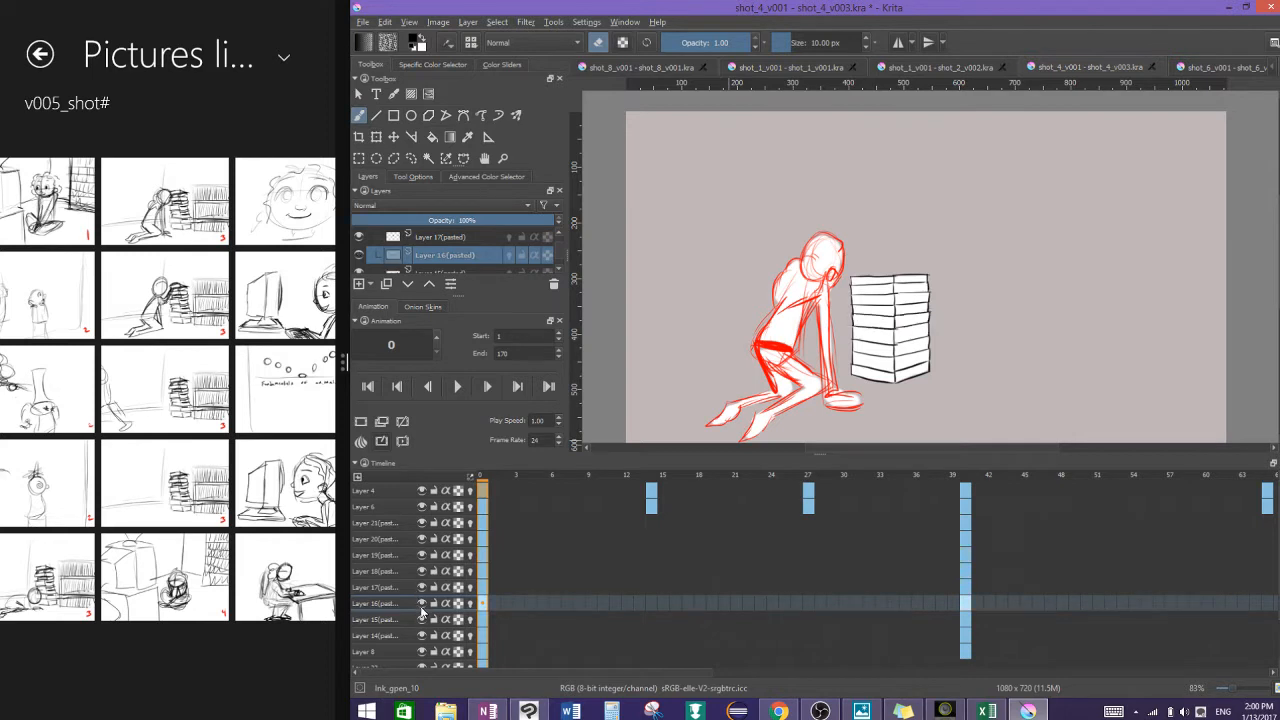
left_click(422, 619)
left_click(422, 619)
Step: Insert a blank frame at the start of the timeline across all layers and go to frame 1
right_click(479, 477)
left_click(488, 481)
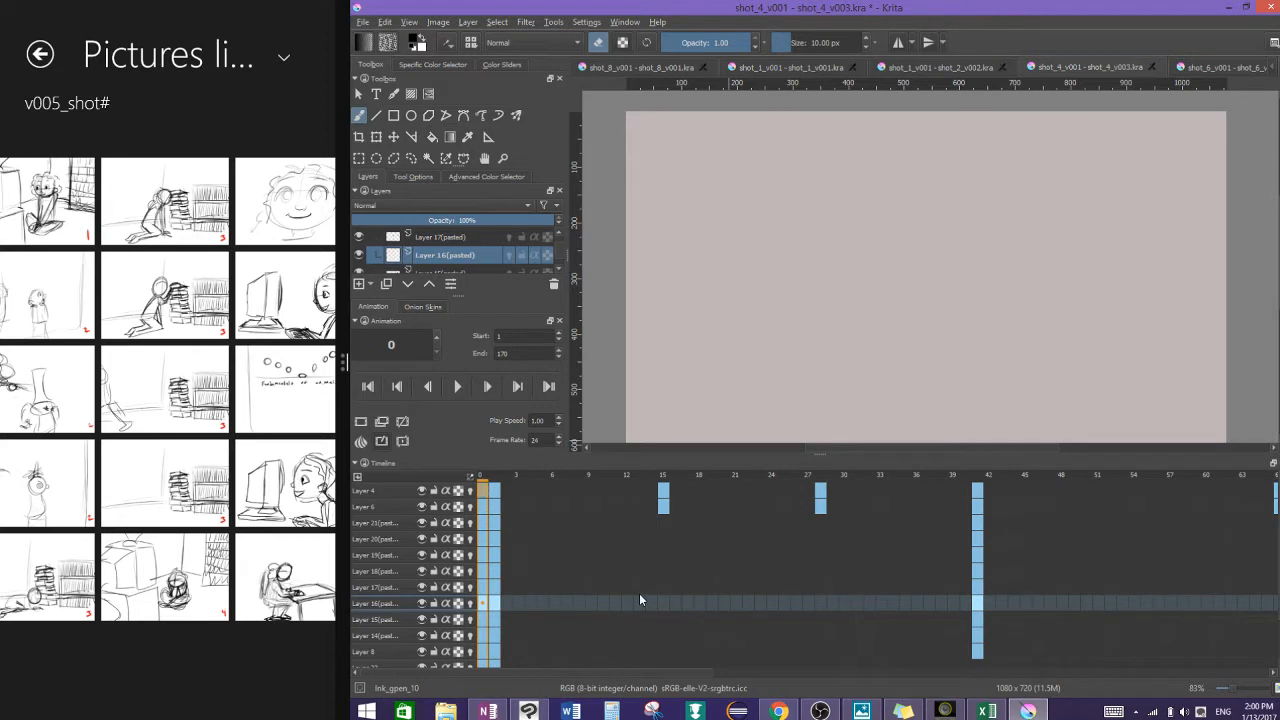
key("Right")
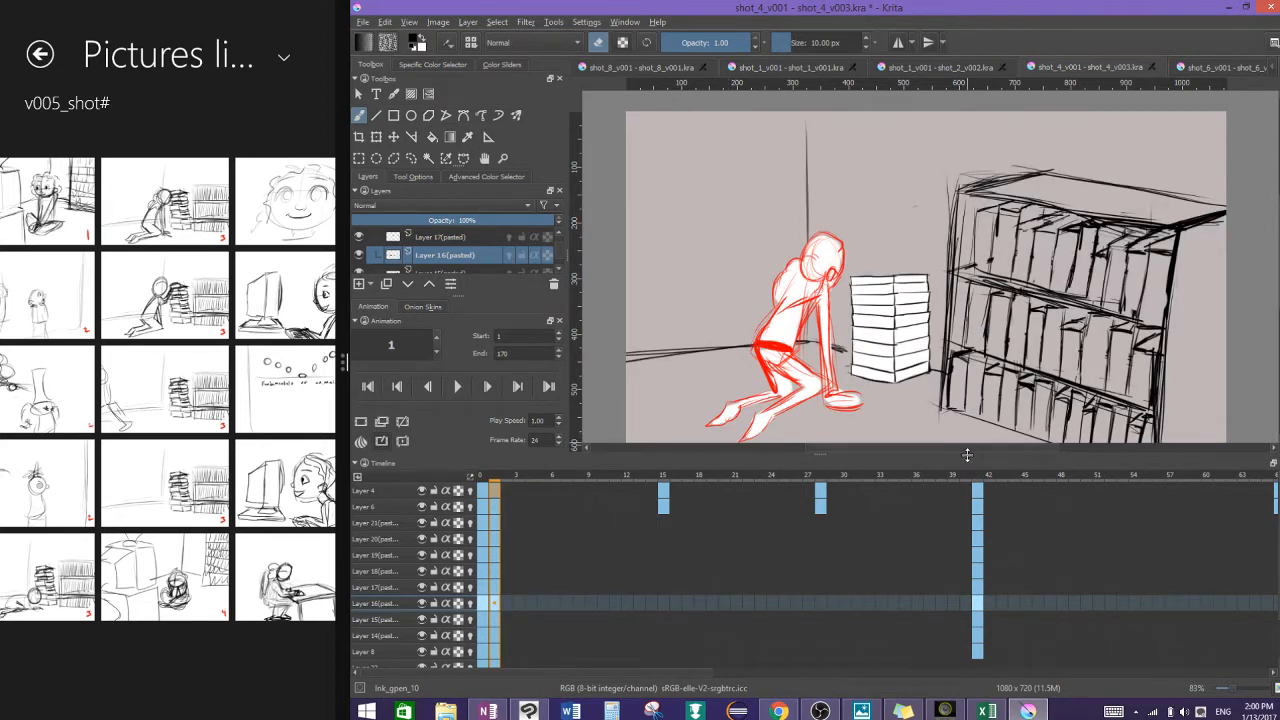
Step: Reduce the timeline's height, go to frame 8 and save the shot file
left_click_drag(967, 451, 960, 562)
left_click(568, 597)
left_click(581, 598)
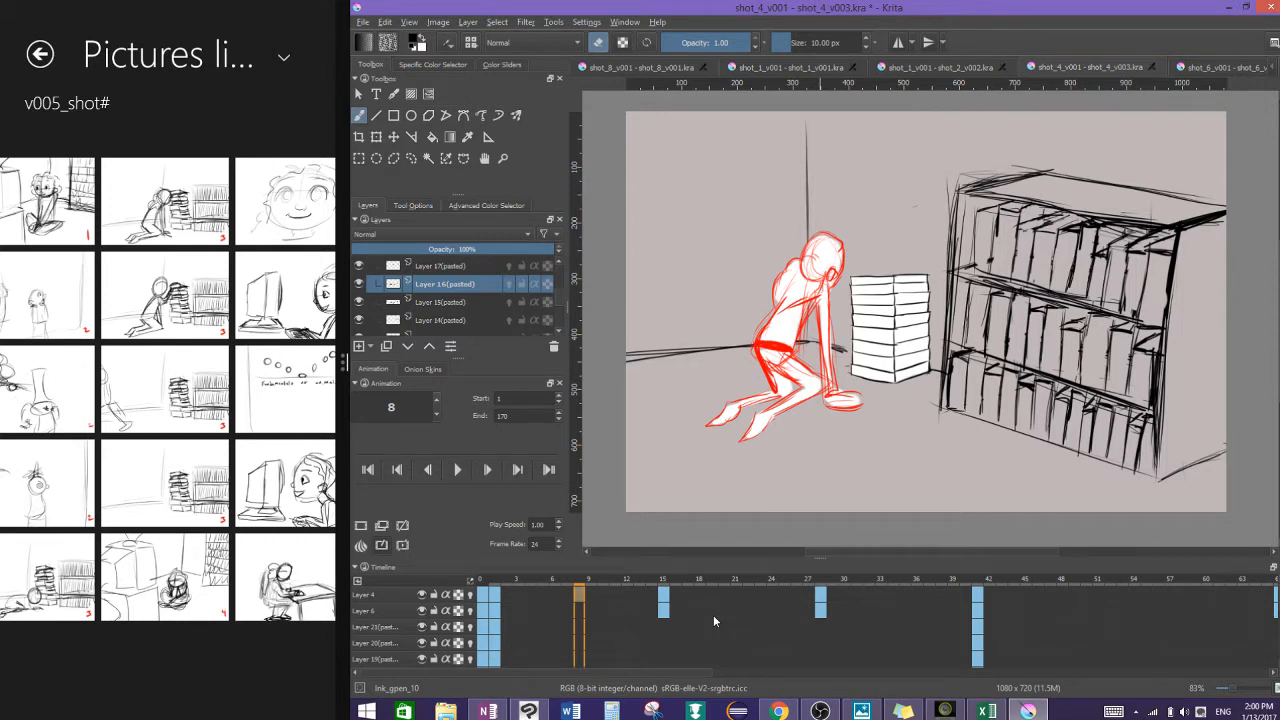
key("ctrl+s")
Step: Compare the kneeling and crouched poses around frame 15 and settle on frame 7 between the two keyframes
left_click(652, 596)
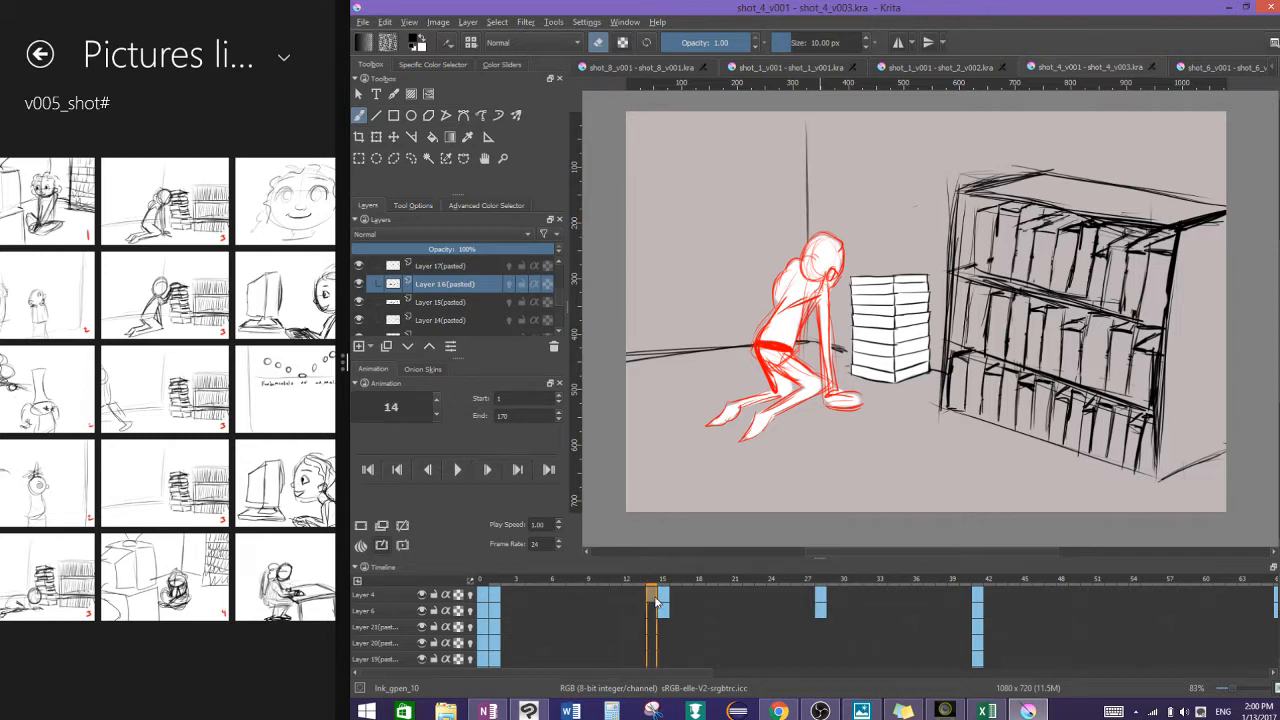
left_click(665, 599)
left_click(652, 599)
left_click(604, 597)
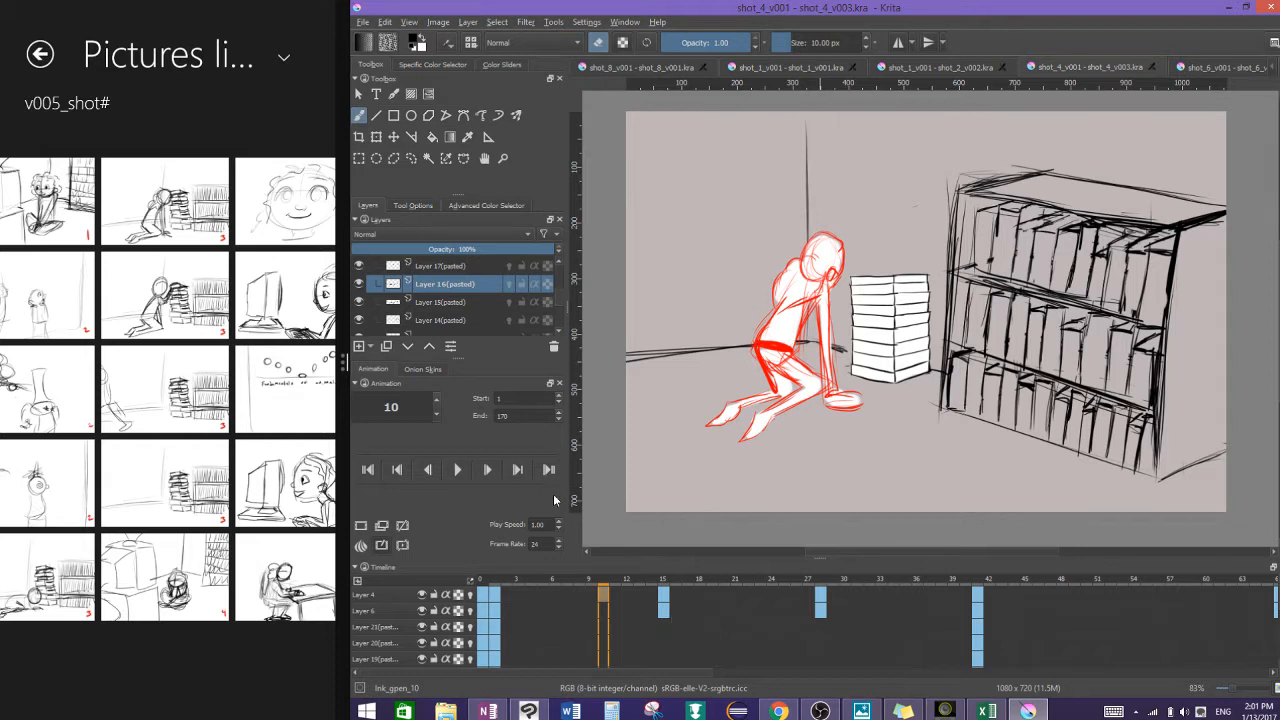
left_click(677, 592)
left_click_drag(677, 592, 666, 592)
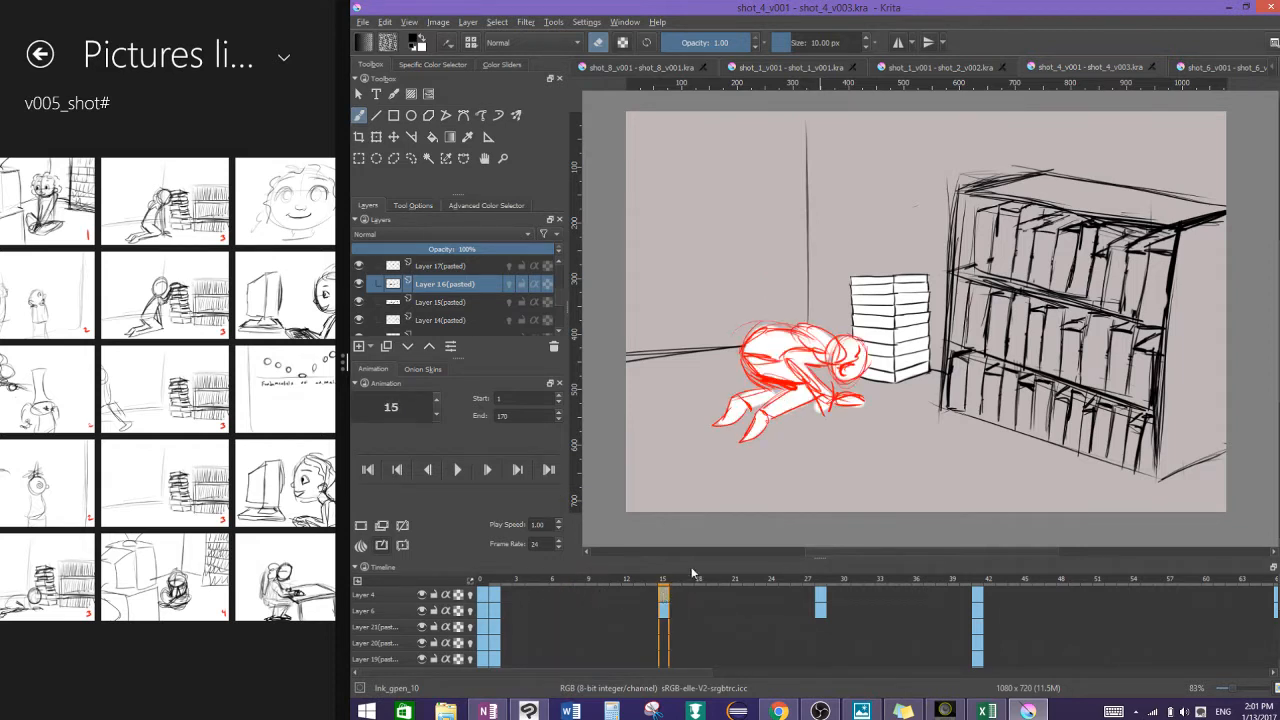
left_click_drag(495, 600, 534, 593)
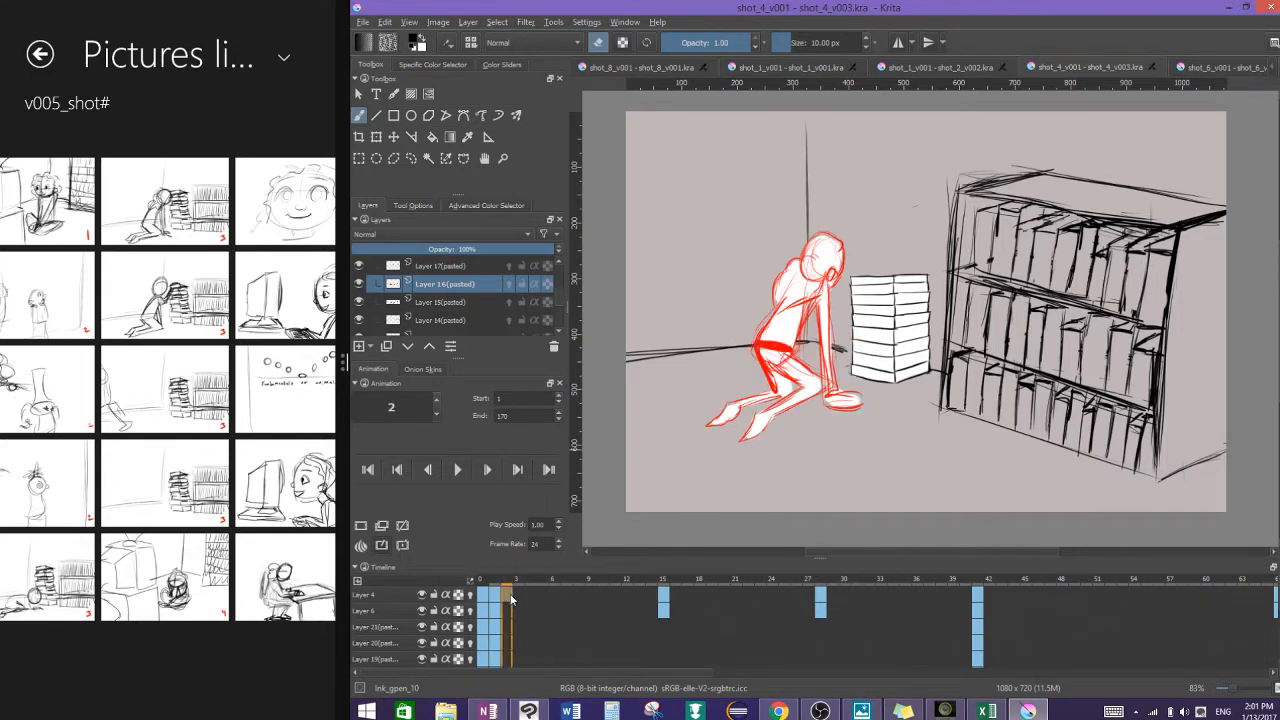
left_click(599, 595)
left_click(581, 592)
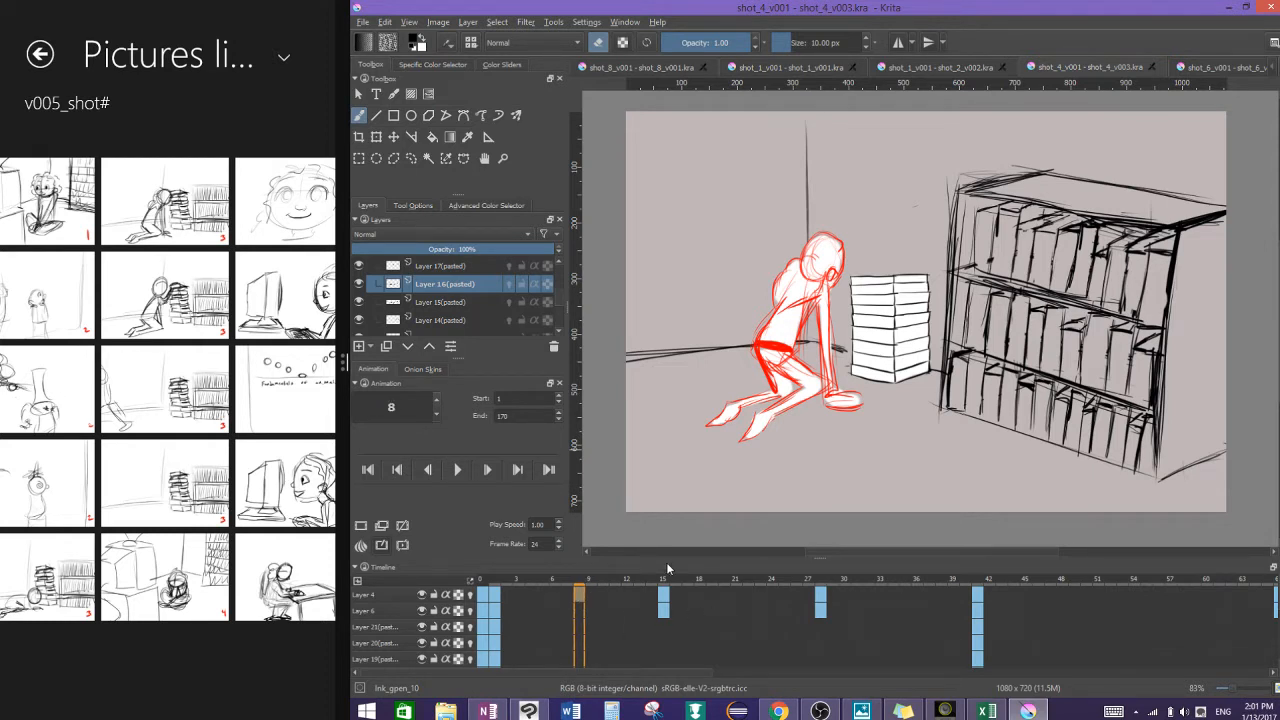
left_click(567, 597)
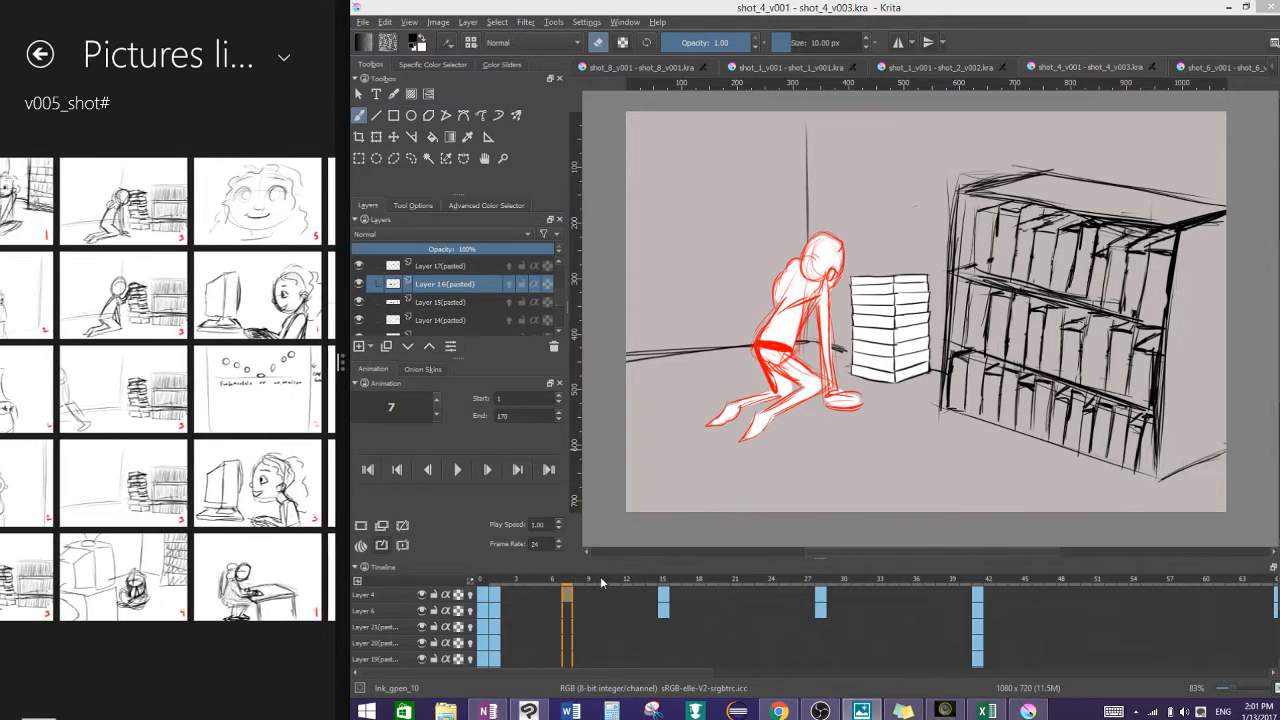
Step: Review the opening storyboard panels and the panels of the figure kneeling at the books
scroll(714, 443, "down", 1)
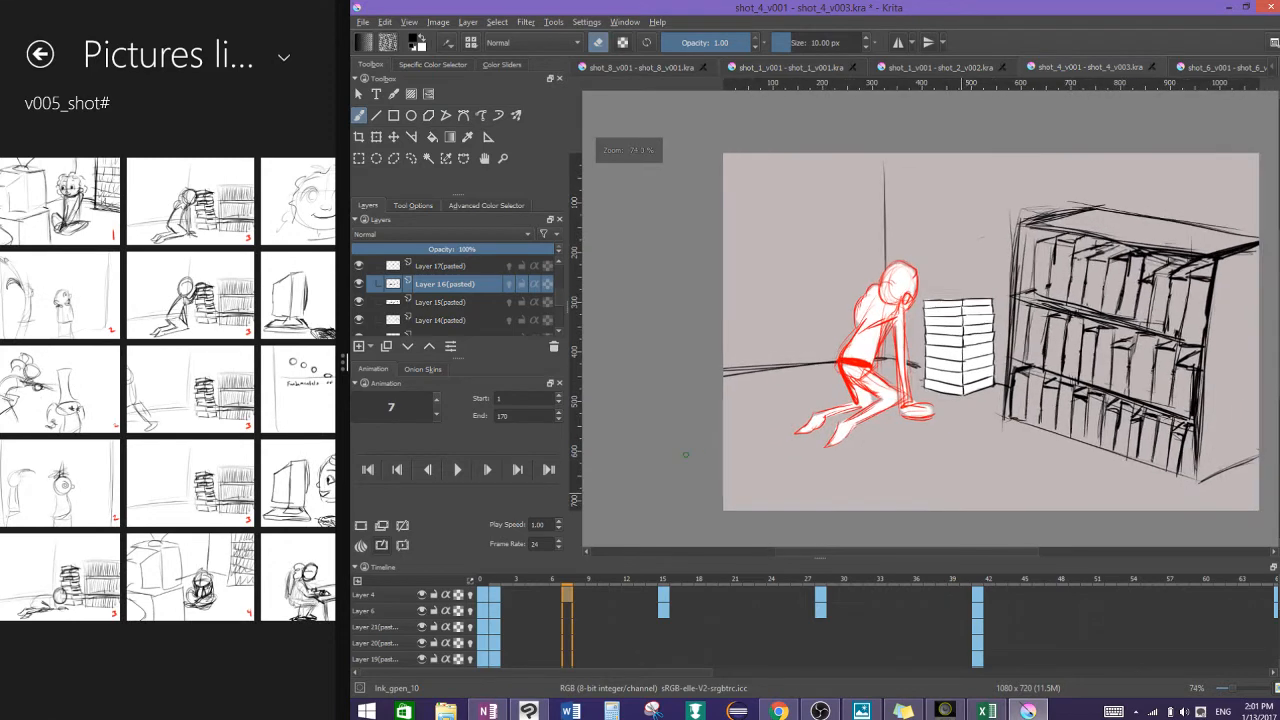
scroll(168, 388, "left", 1)
scroll(168, 388, "right", 1)
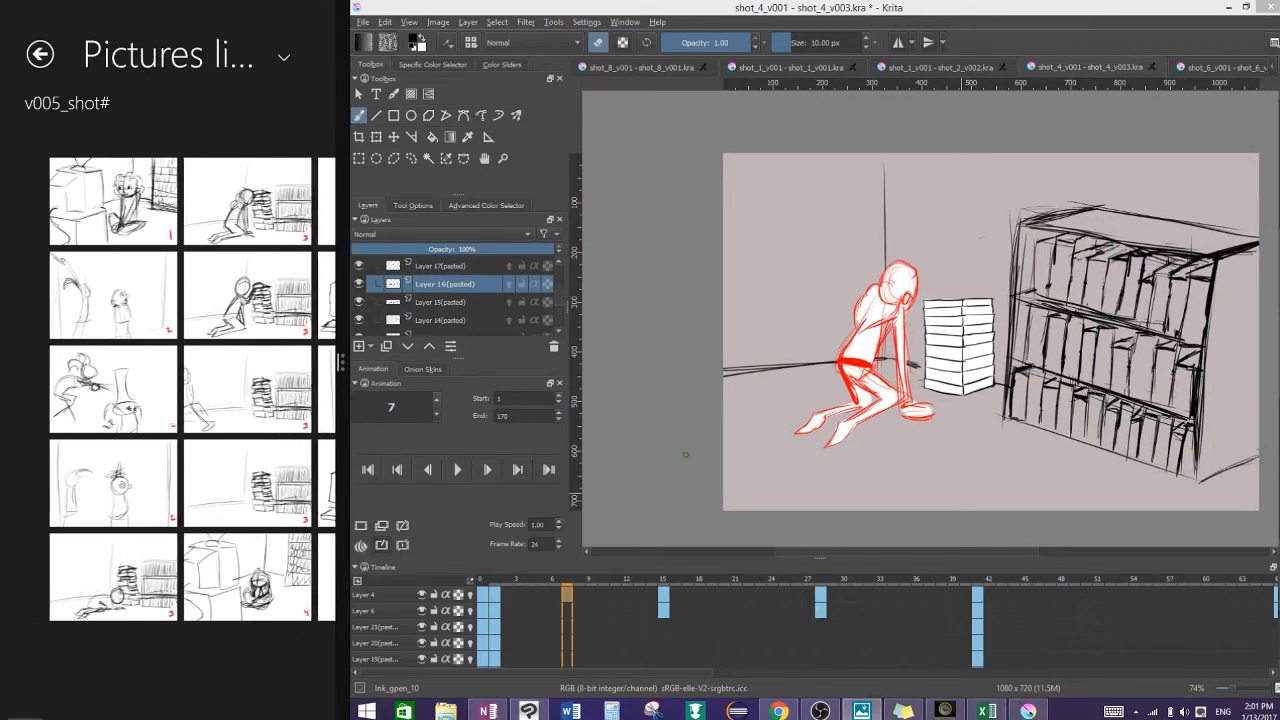
scroll(168, 388, "right", 1)
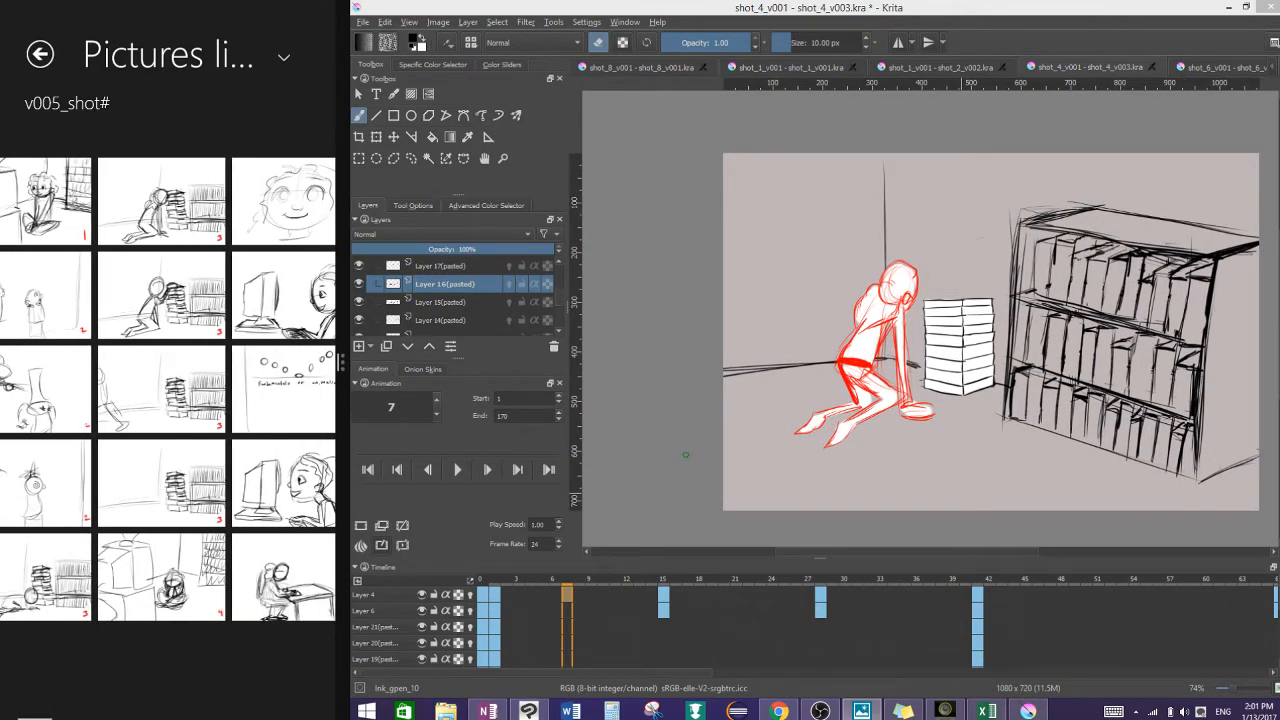
Step: Step through the animation frame by frame from frame 7 to frame 17
left_click(686, 455)
key("Right")
key("Right")
key("Right")
key("Right")
key("Right")
key("Right")
key("Right")
key("Right")
key("Right")
key("Right")
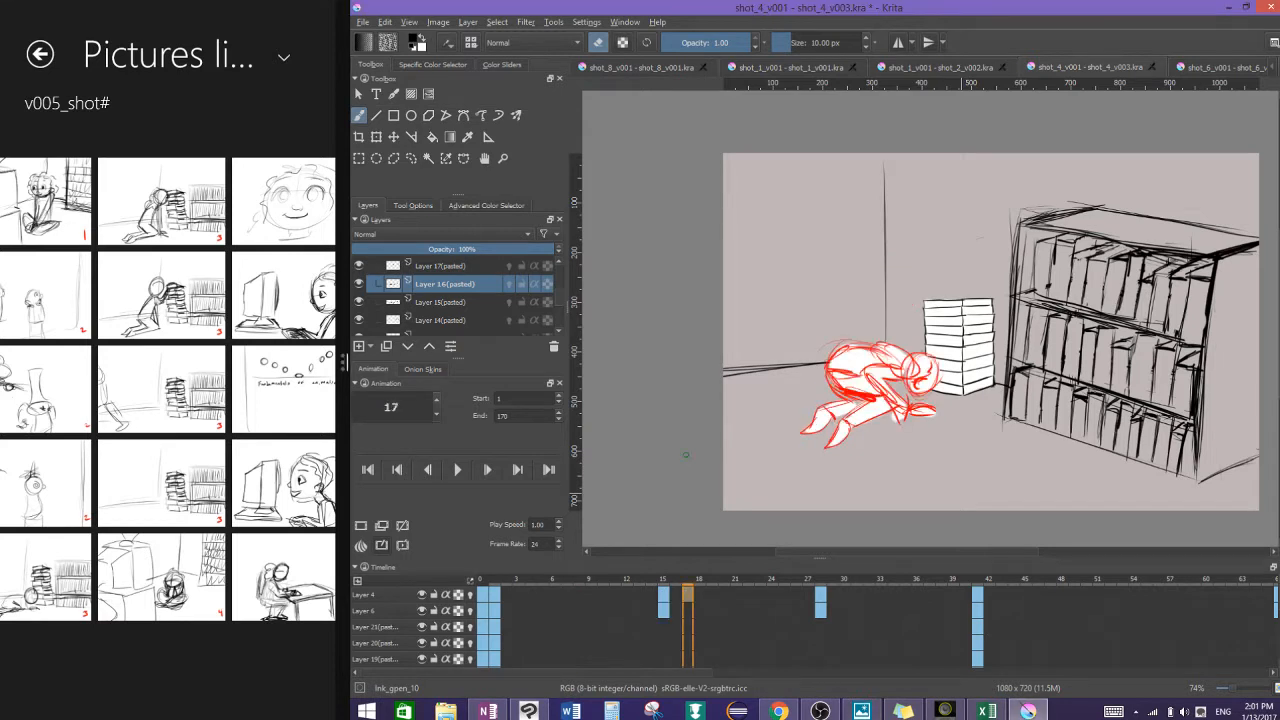
Step: Return to frame 1 and step forward through the character's poses up to frame 81
key("Home")
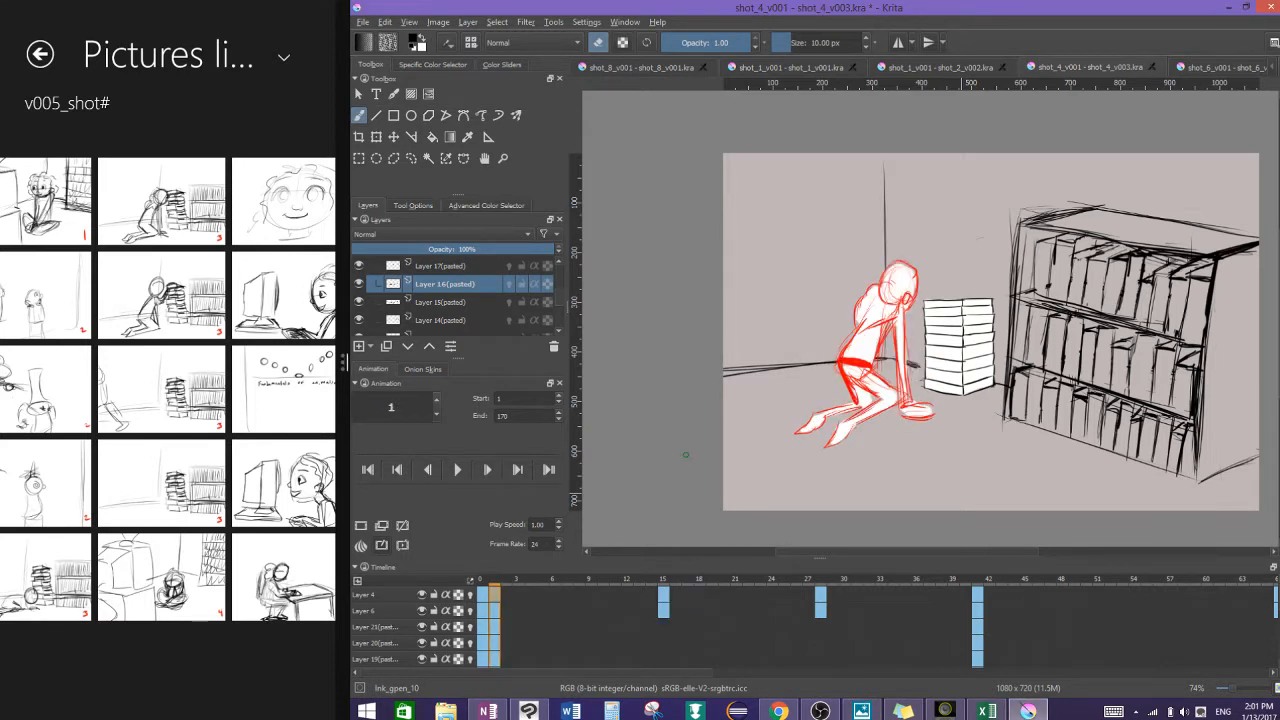
key("period")
key("period")
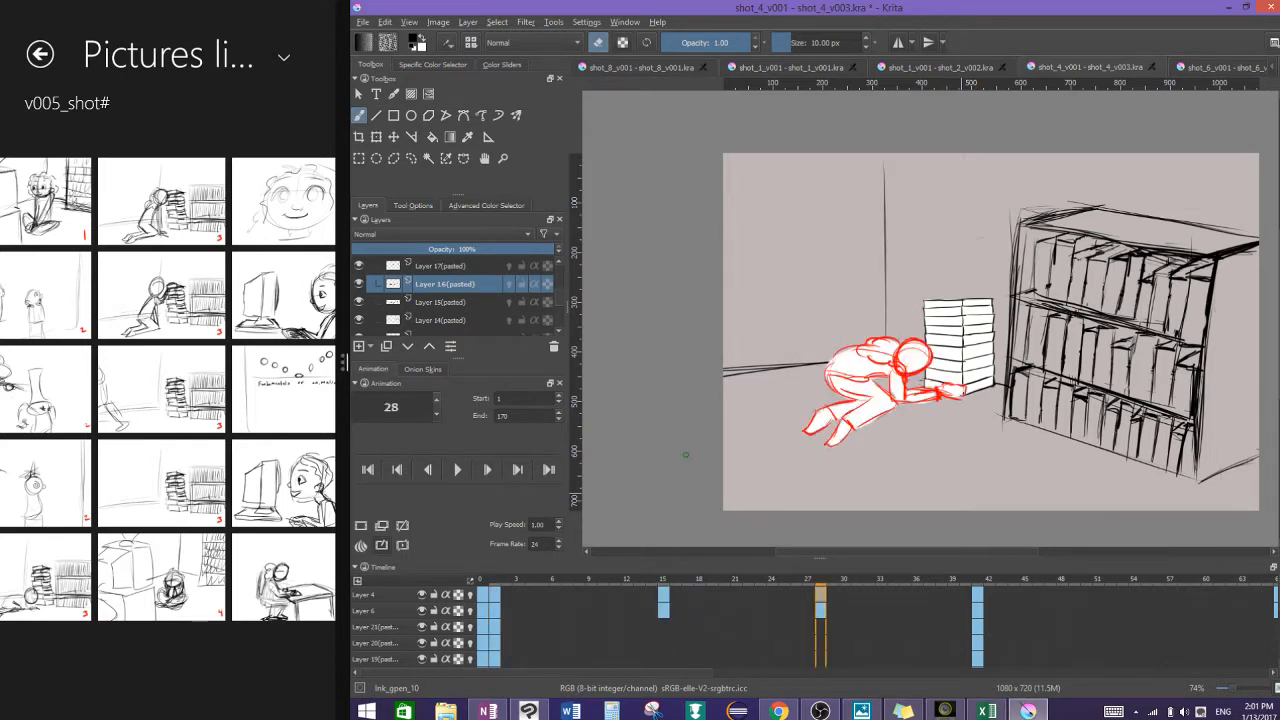
key("period")
key("period")
key("period")
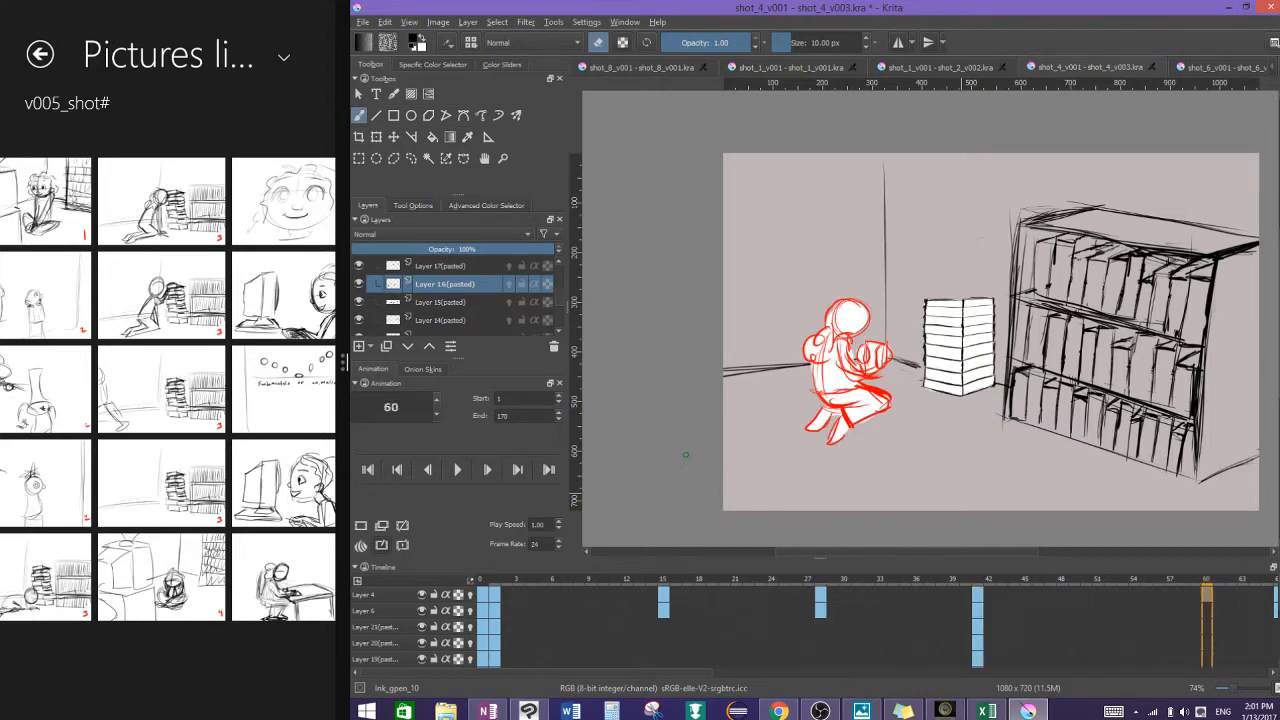
key("period")
key("period")
key("period")
key("period")
key("period")
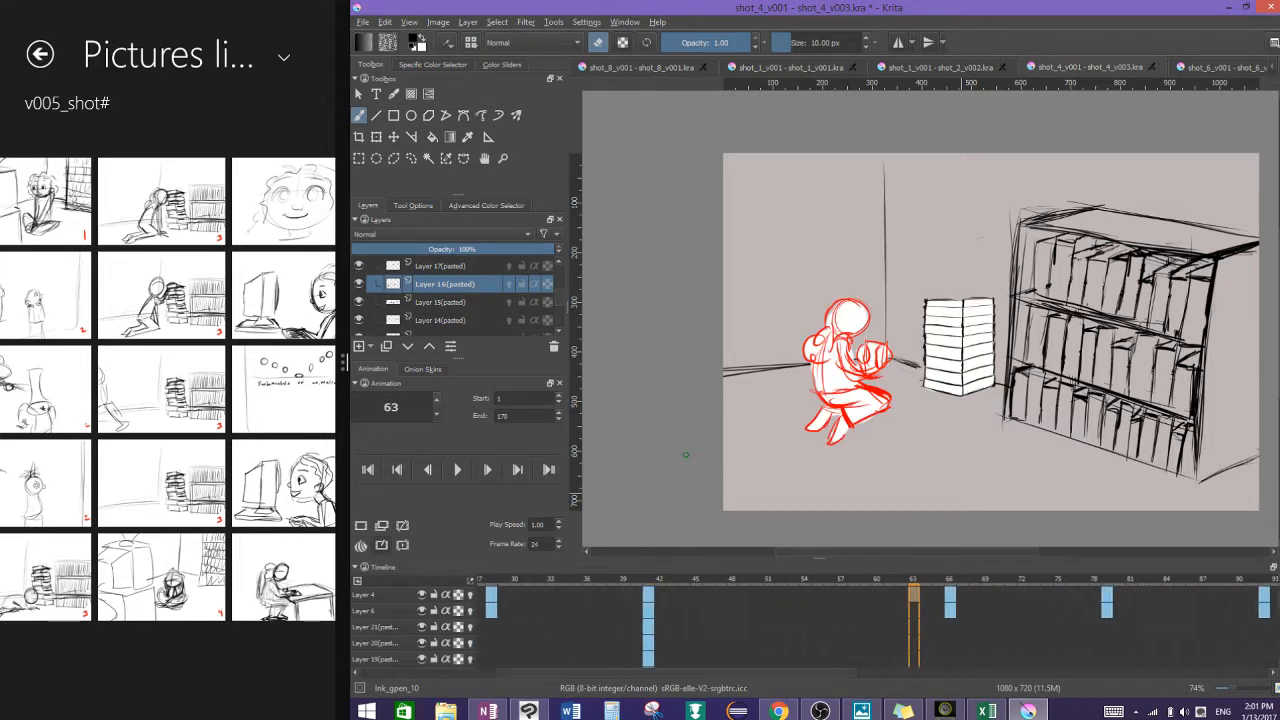
key("period")
key("period")
key("period")
key("period")
key("period")
key("period")
key("period")
key("period")
key("period")
key("period")
key("period")
key("period")
key("period")
key("period")
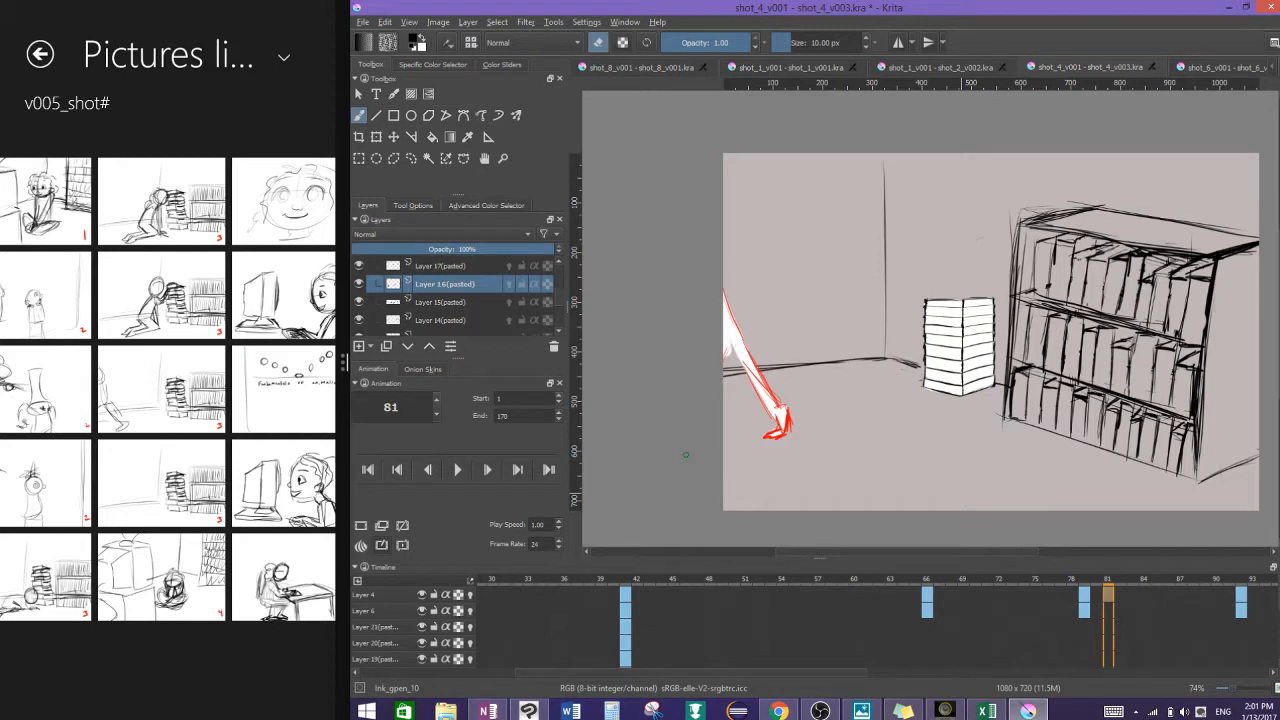
Step: Scrub the timeline around frame 71 and return to frame 7
left_click_drag(1108, 580, 1253, 580)
left_click_drag(842, 659, 973, 660)
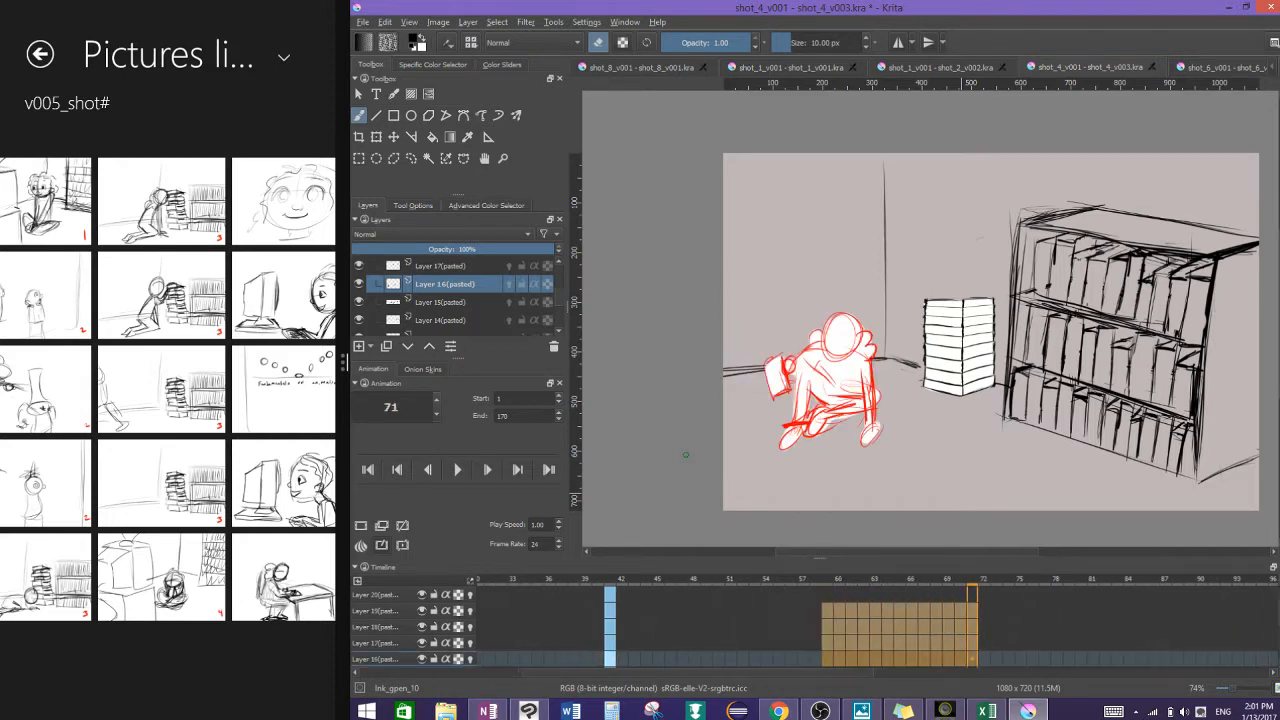
left_click_drag(697, 673, 477, 673)
left_click(894, 594)
left_click(567, 595)
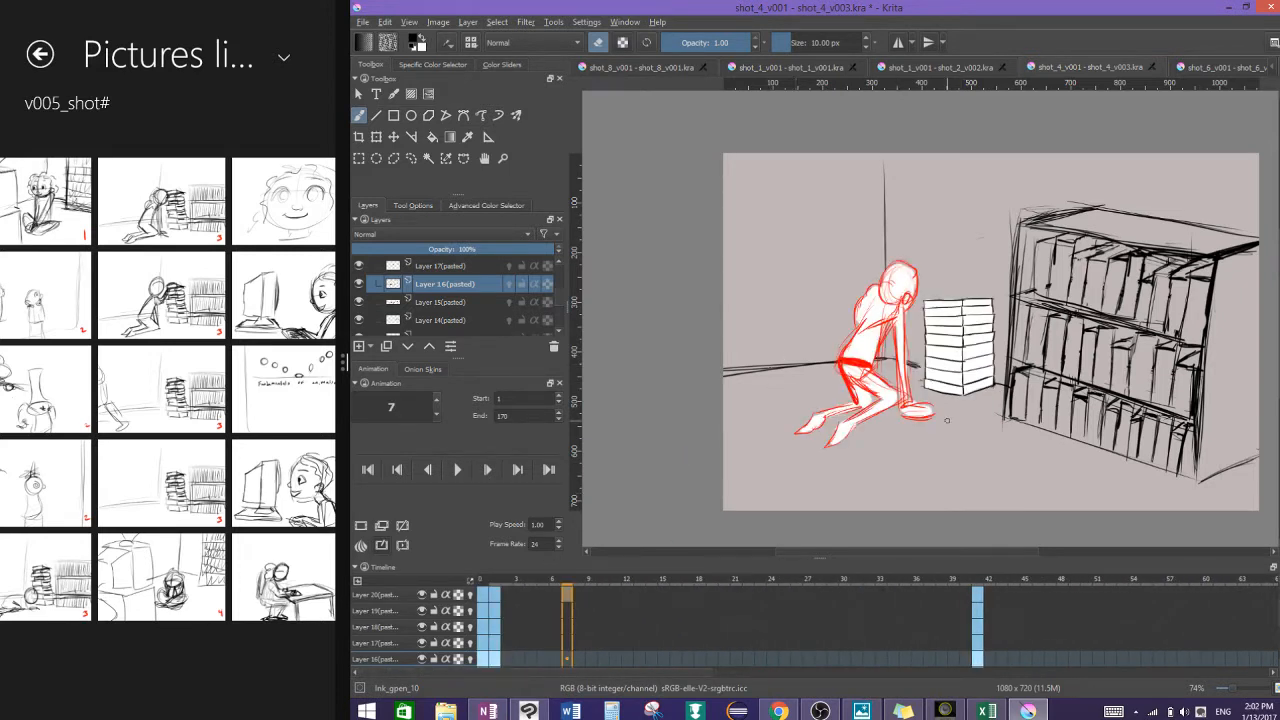
Step: Compare the character's poses at frames 41 and 24 of the shot 4 animation
left_click(928, 596)
left_click(978, 595)
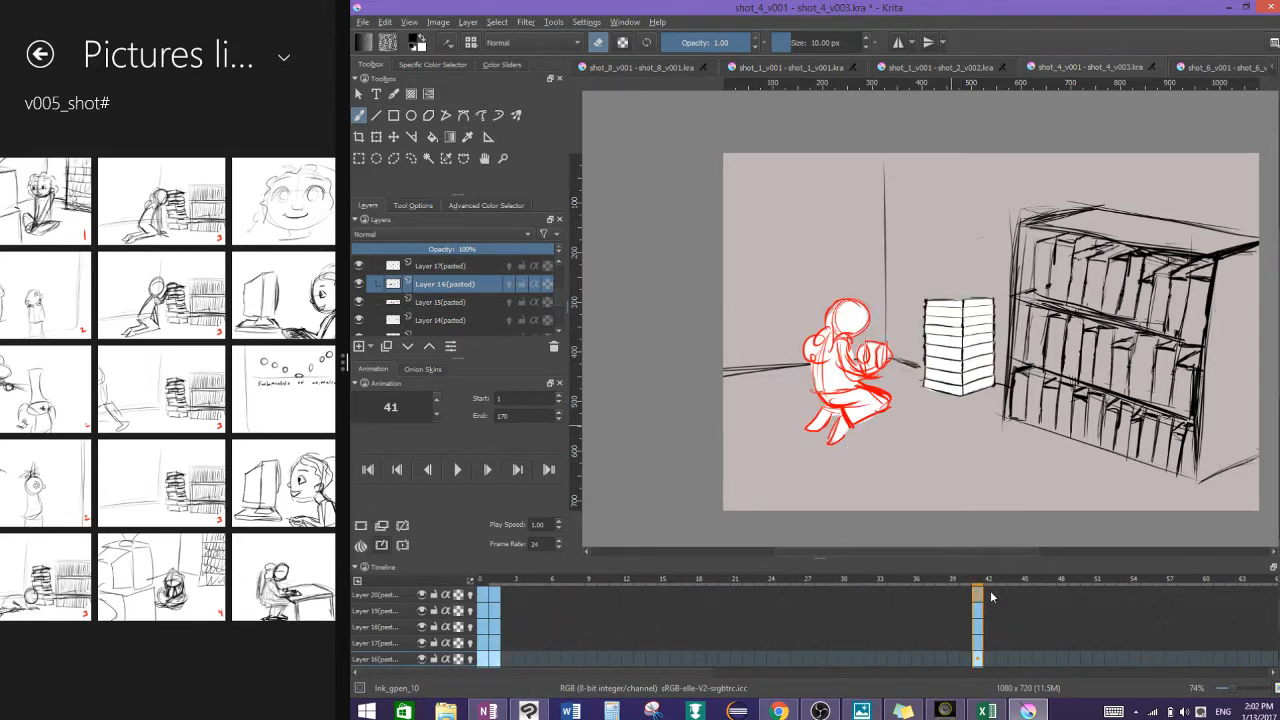
left_click(952, 595)
left_click(772, 594)
Step: Undo the last change, save the shot 4 file, and redo the change
key("ctrl+z")
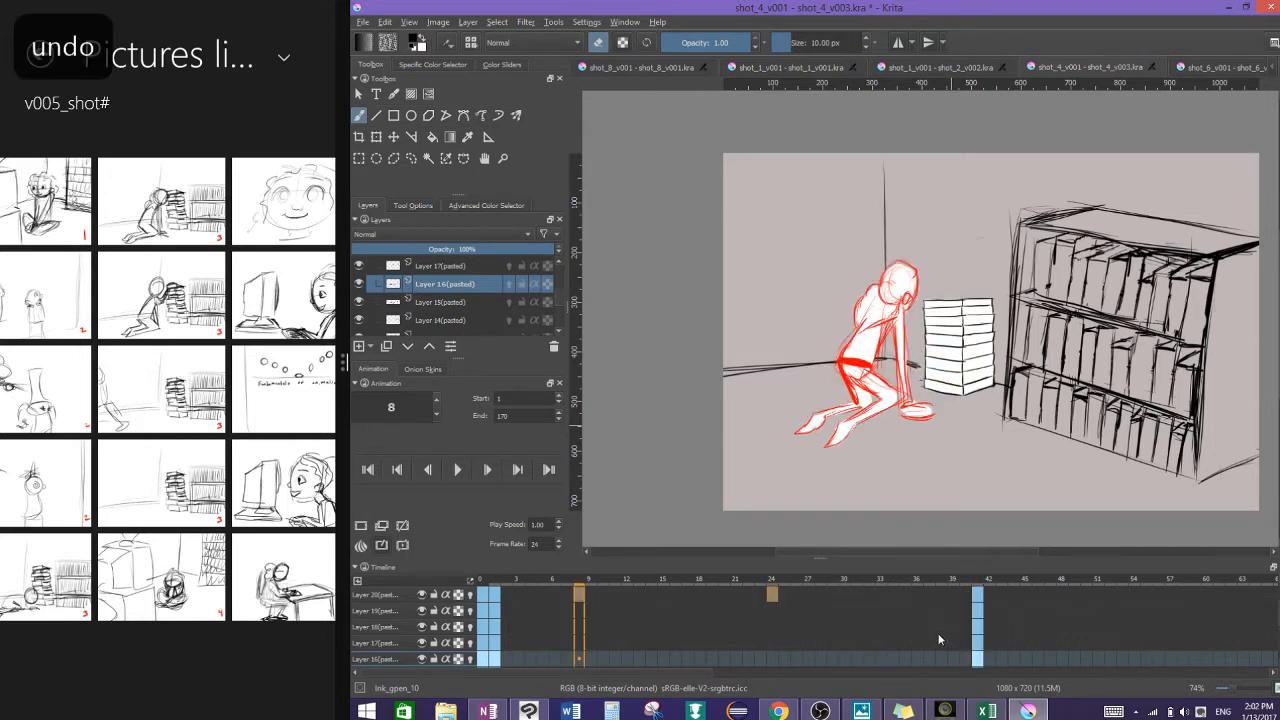
key("ctrl+s")
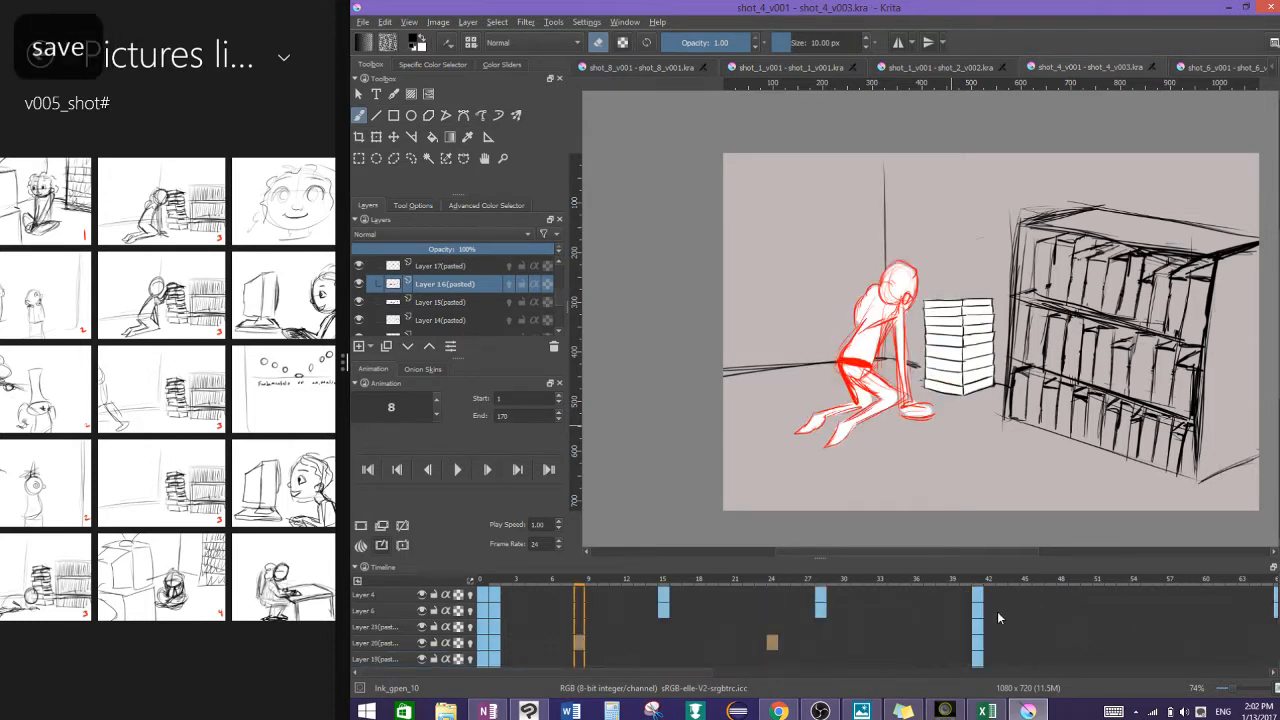
key("ctrl+shift+z")
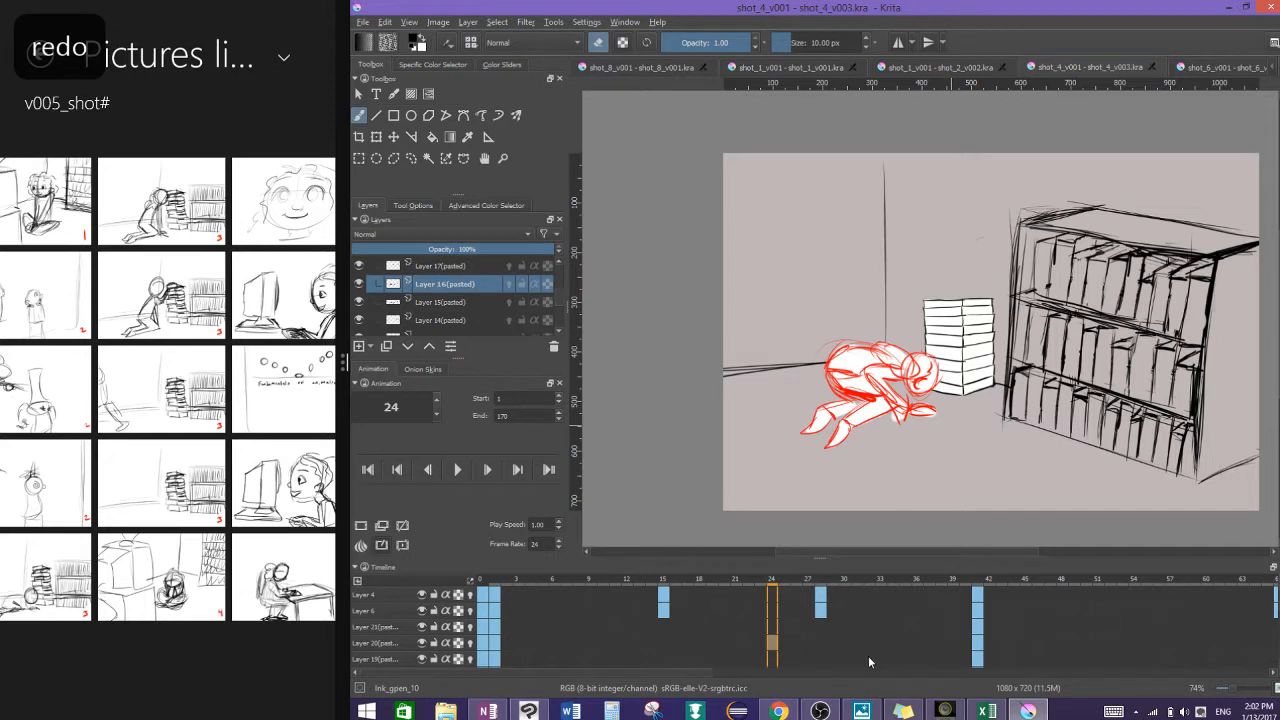
Step: Flip between frames 1 and 15 to compare the upright kneeling pose with the bent-down pose
left_click(566, 596)
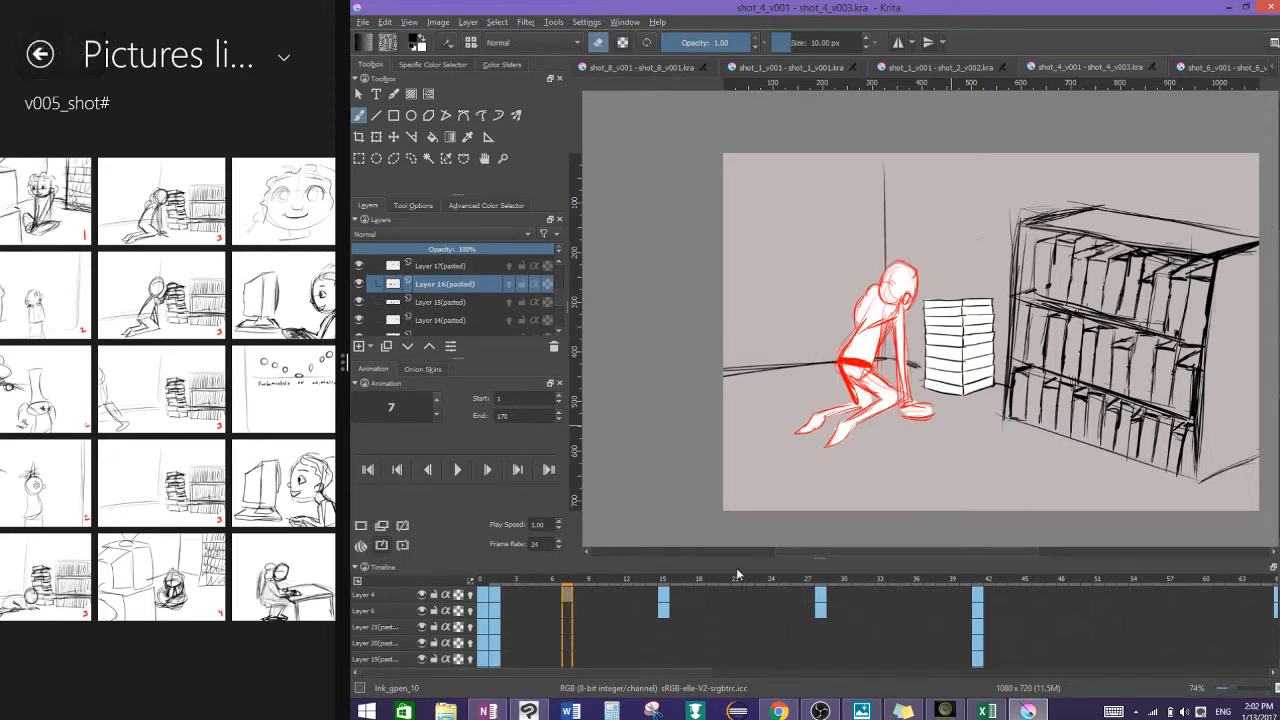
left_click(664, 598)
left_click(494, 594)
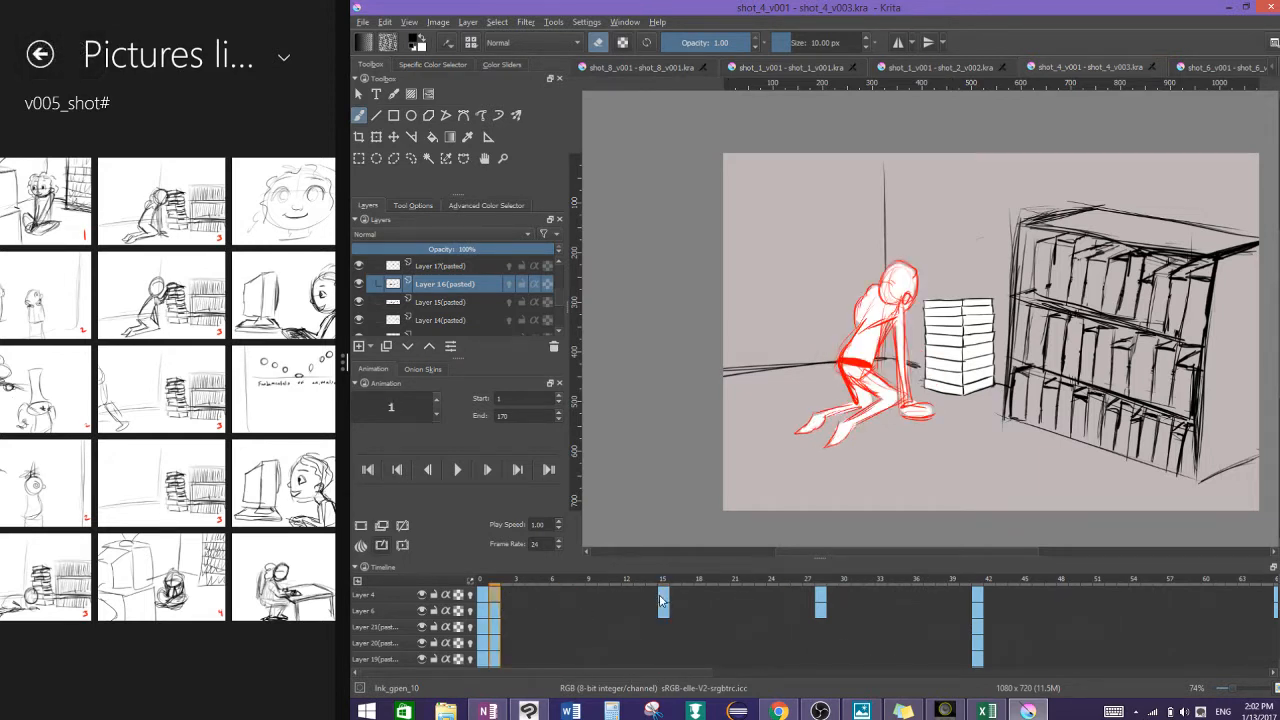
left_click(661, 600)
left_click(519, 596)
left_click(668, 598)
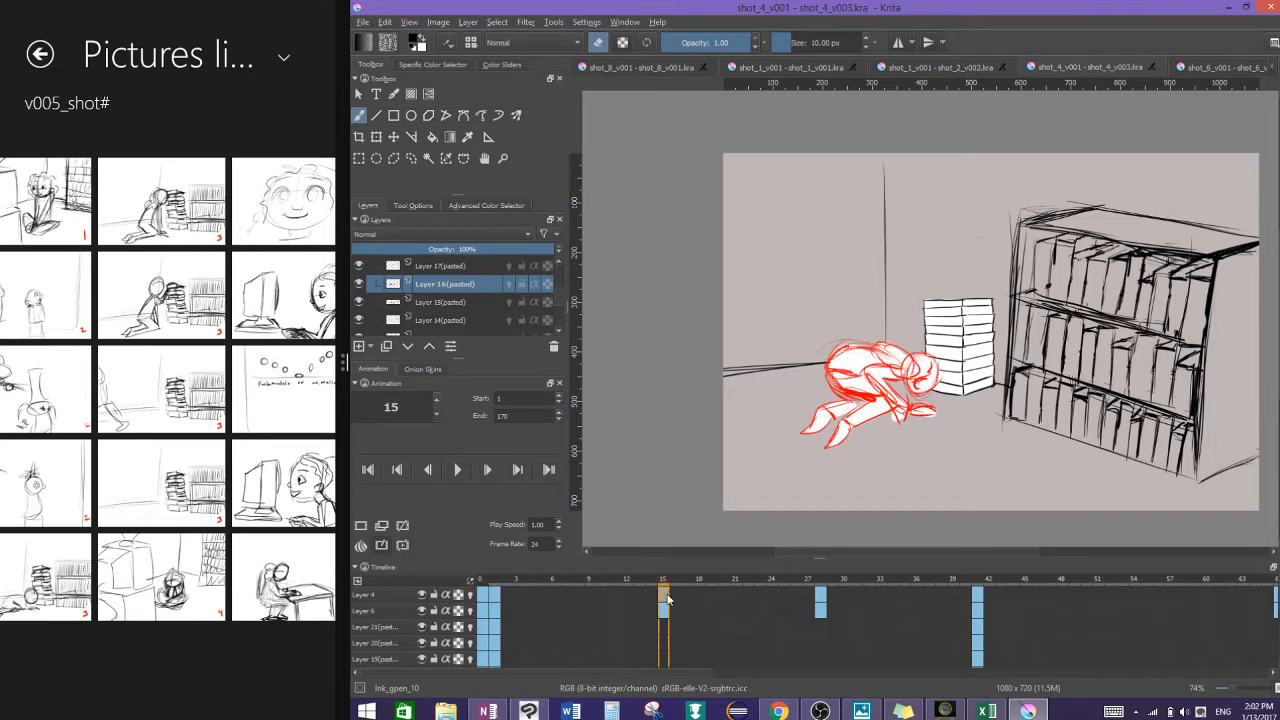
left_click(497, 596)
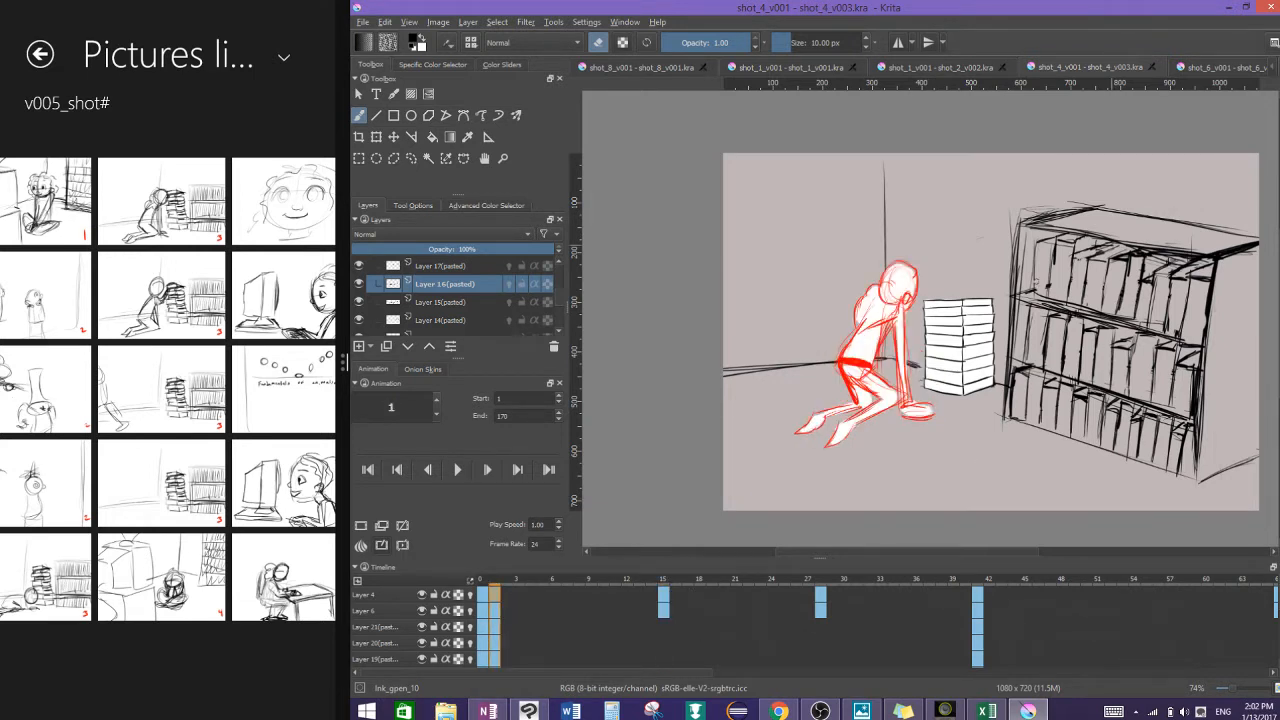
Step: Review the poses forward from frame 15 through frames 28 and 41 to frame 52
left_click(664, 597)
left_click(824, 594)
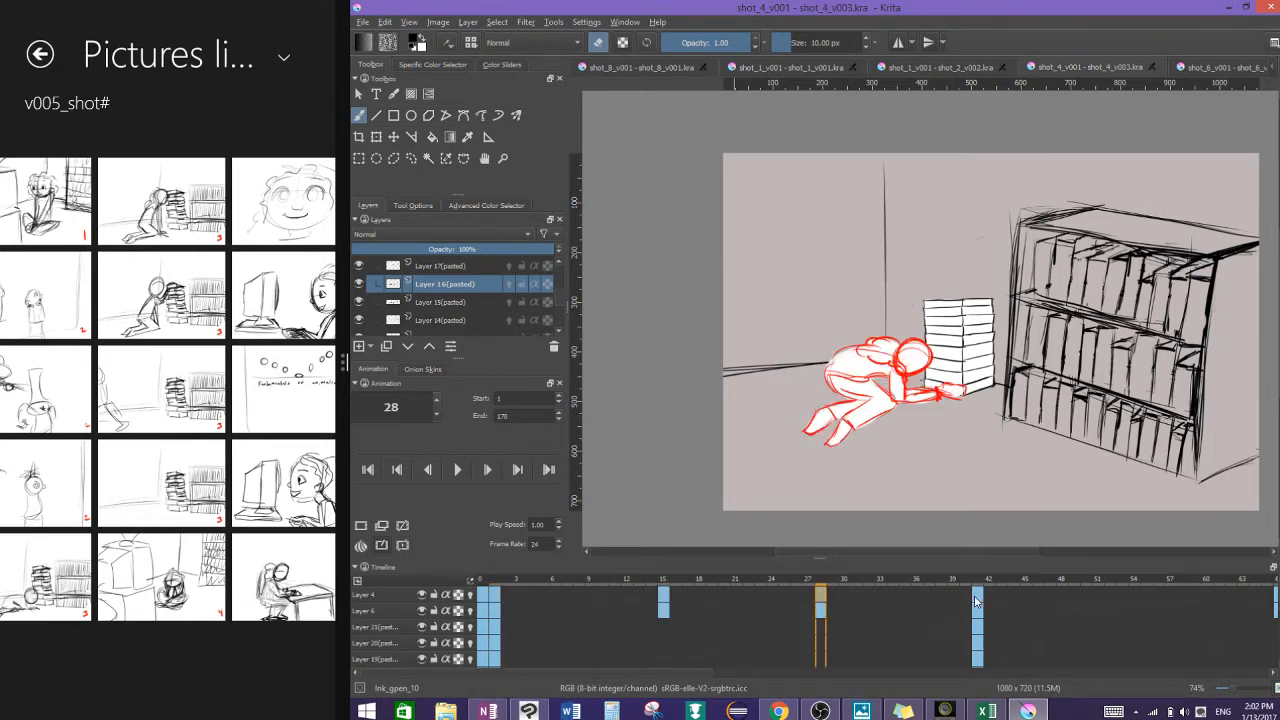
left_click(966, 600)
left_click(978, 594)
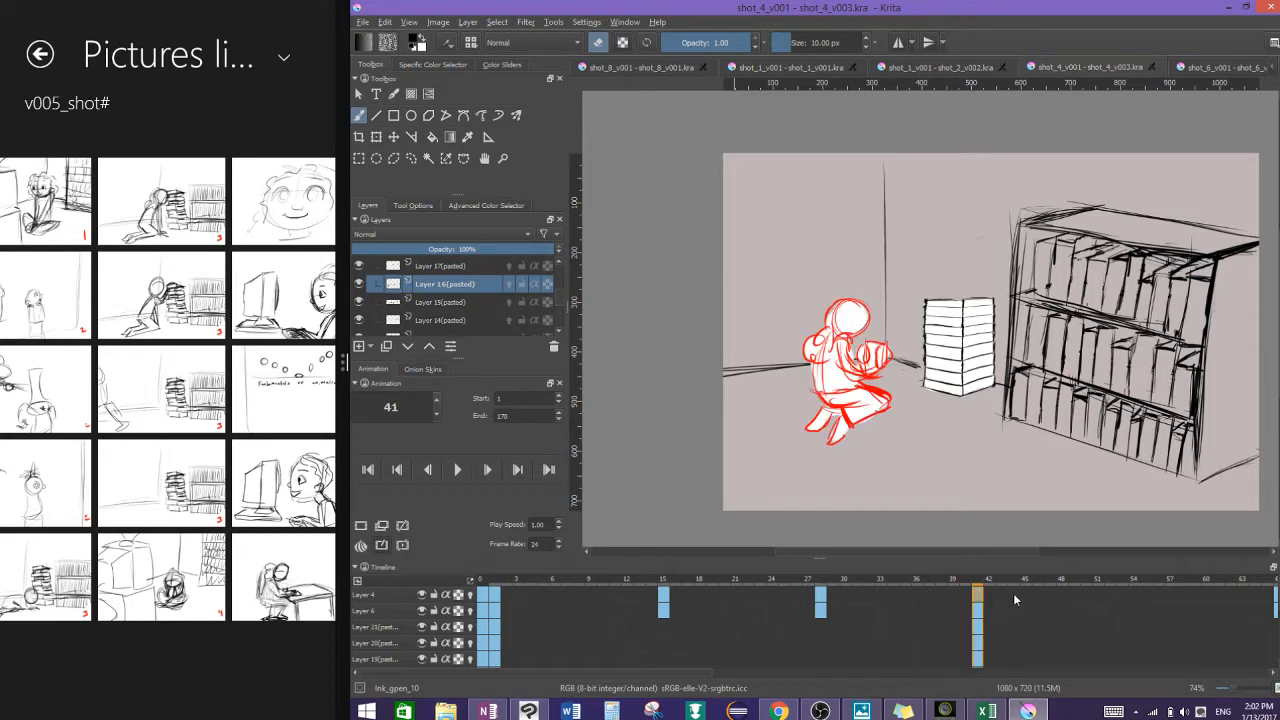
left_click(1013, 593)
left_click(1109, 592)
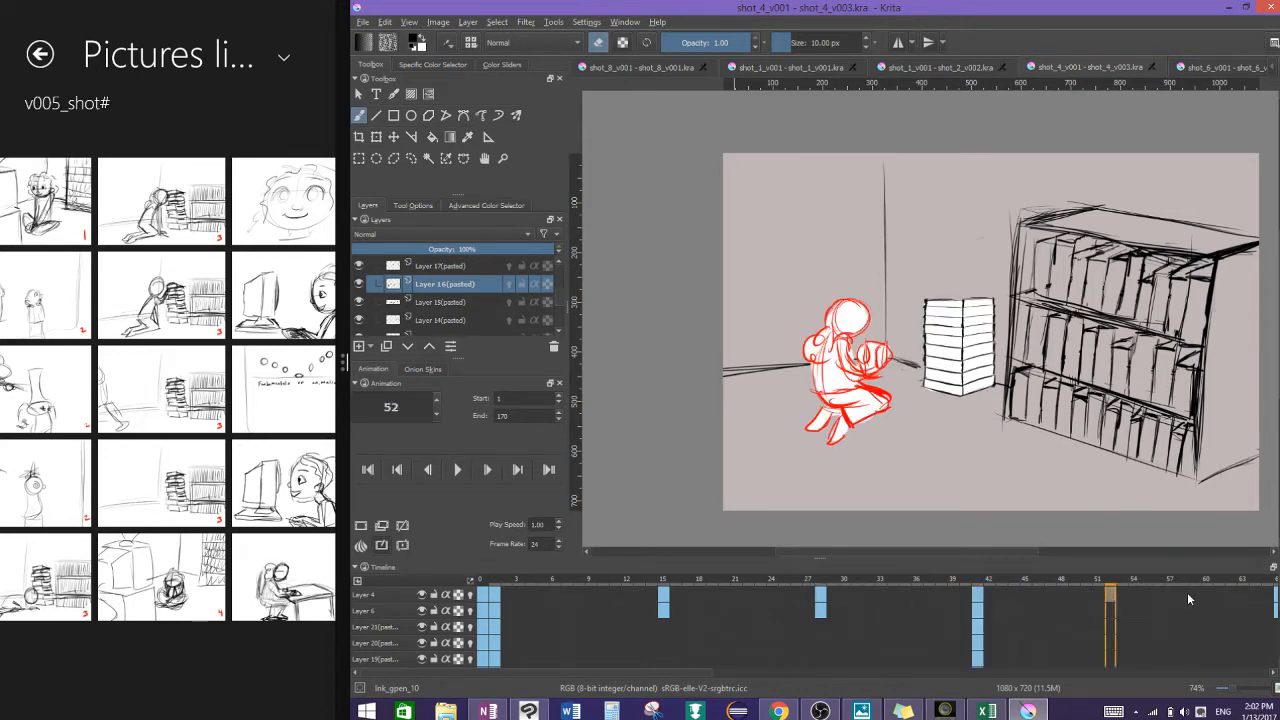
Step: Review the key poses at frames 15, 28 and 41 again, and compare frame 1 with frame 15
left_click(665, 597)
left_click(820, 600)
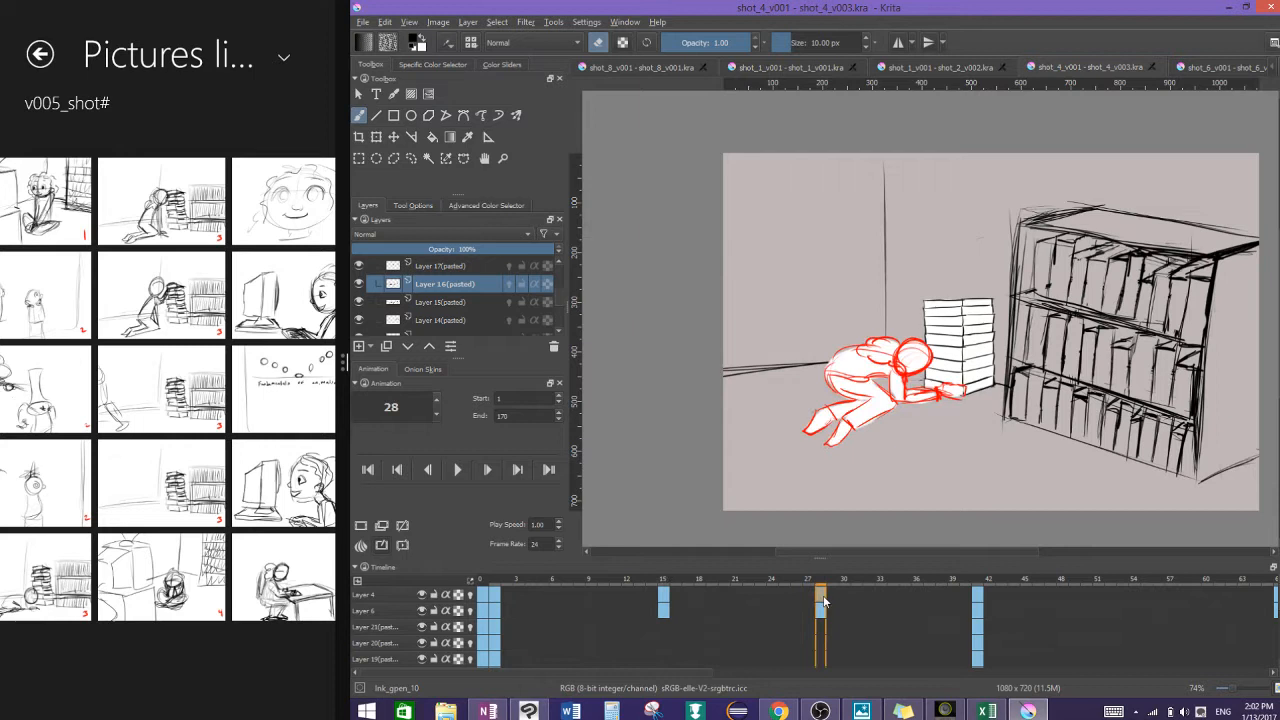
left_click(977, 597)
left_click(496, 594)
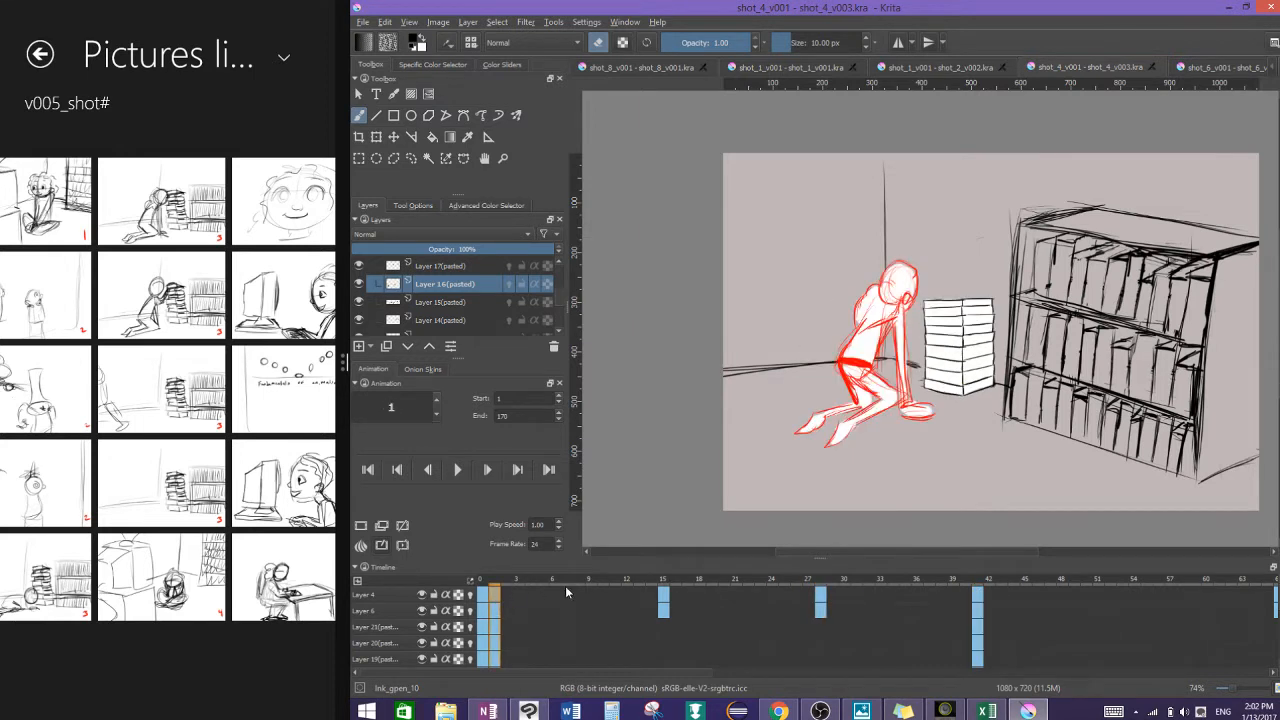
left_click(665, 600)
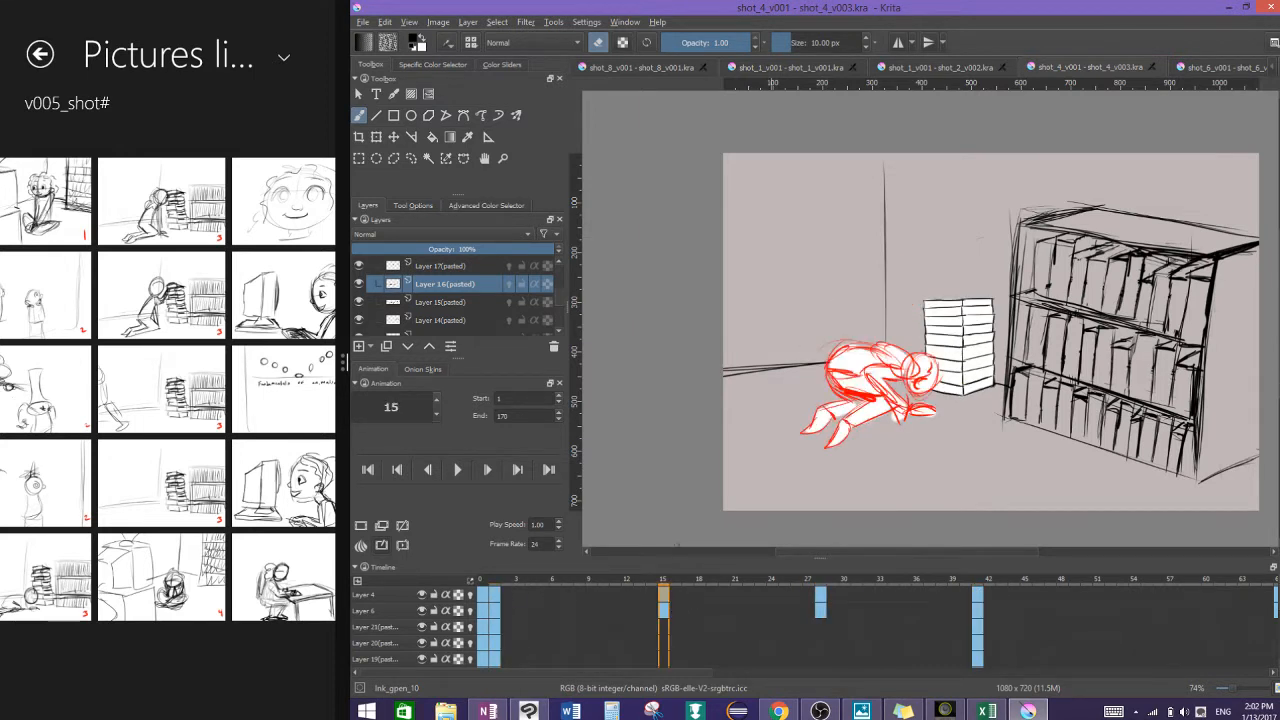
Step: Close the two shot_1_v001 documents without saving their changes
left_click(853, 67)
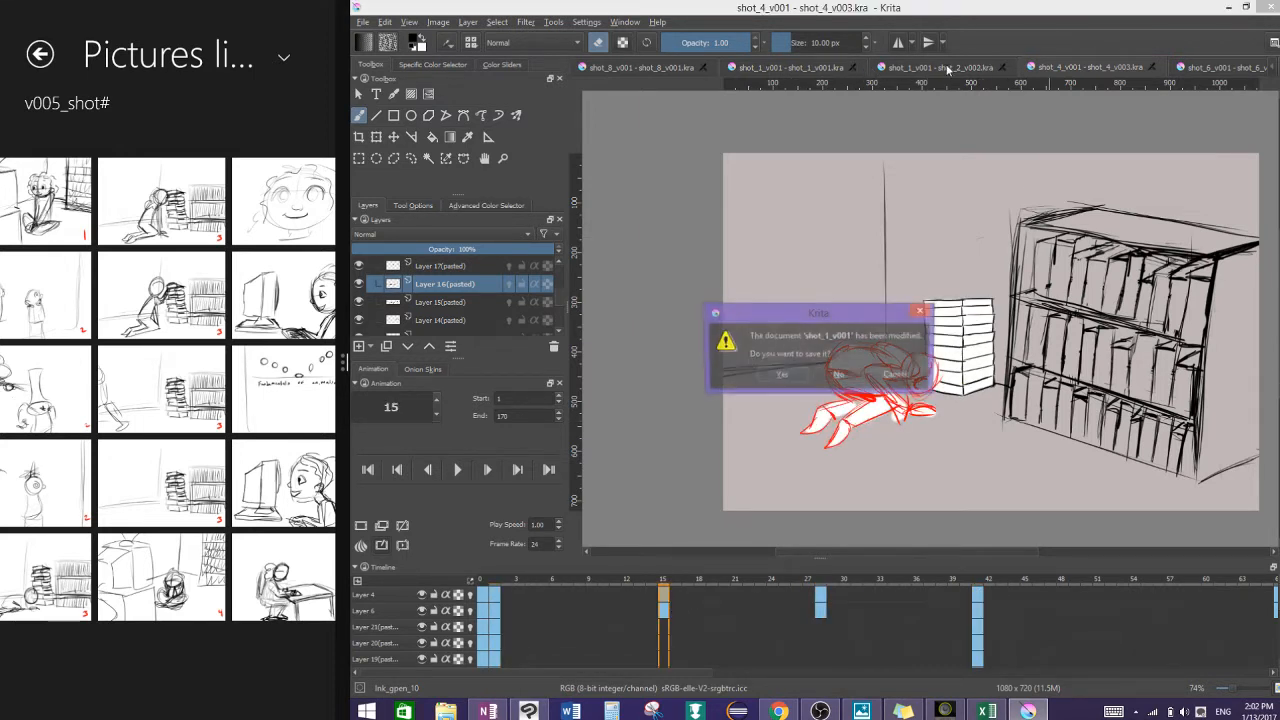
left_click(850, 375)
left_click(856, 67)
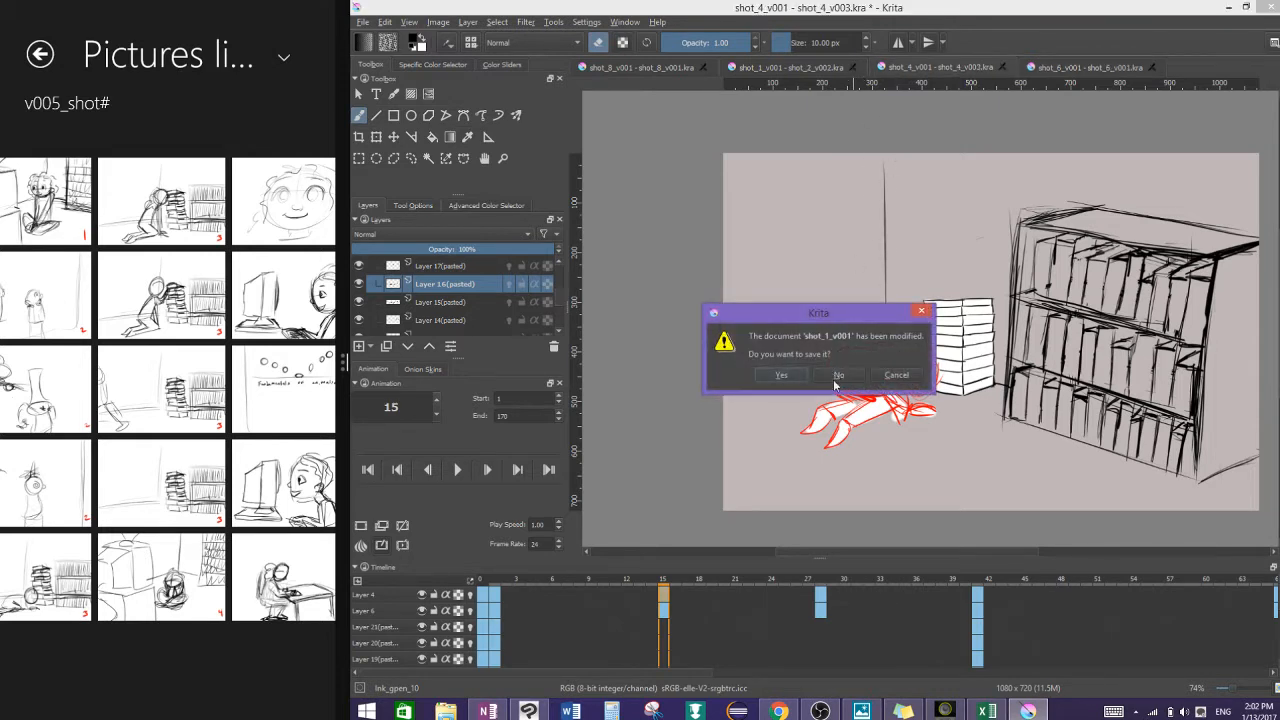
left_click(838, 375)
Step: Close the remaining shot 4, shot 6 and shot 8 documents, discarding unsaved changes
left_click(913, 66)
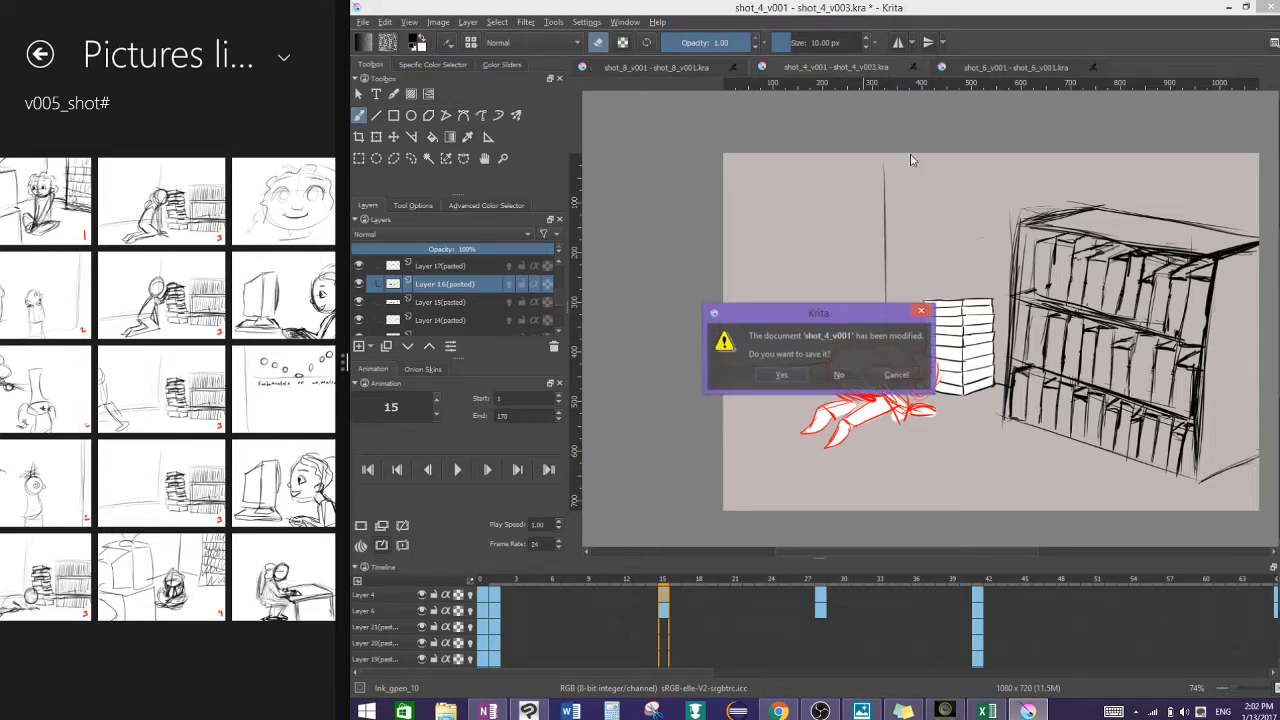
left_click(836, 374)
left_click(1033, 66)
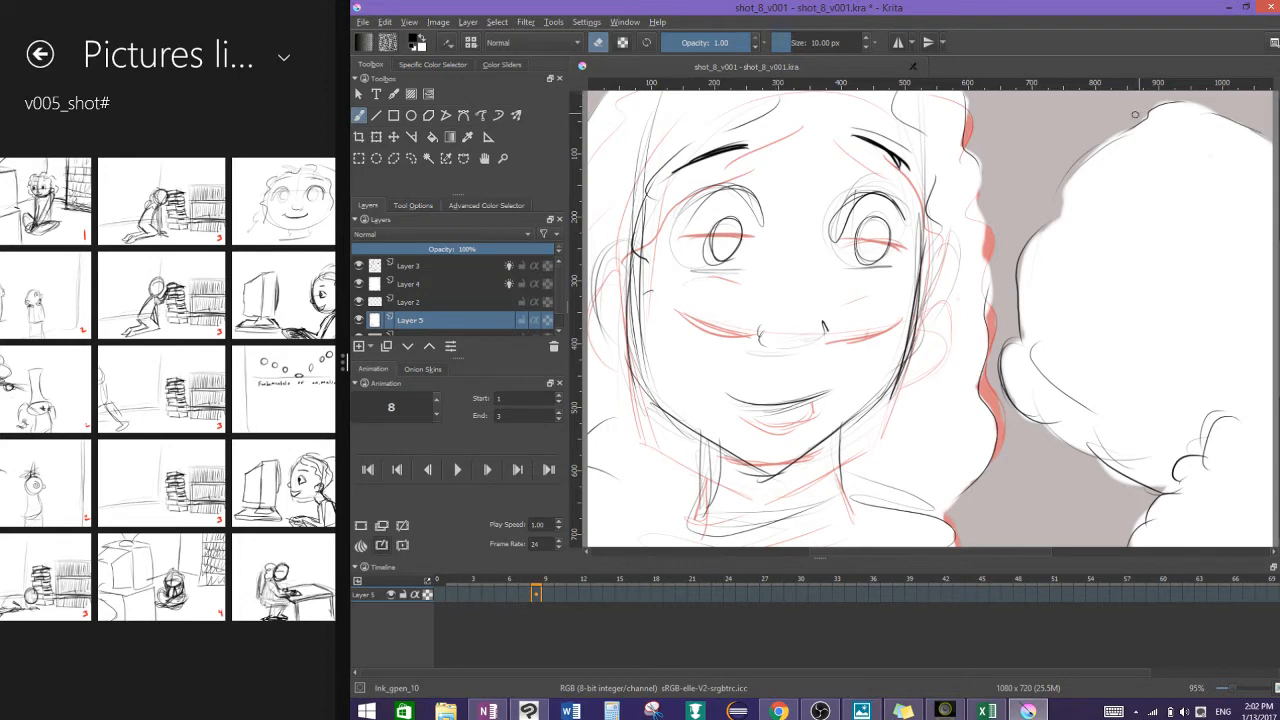
left_click(913, 67)
left_click(837, 374)
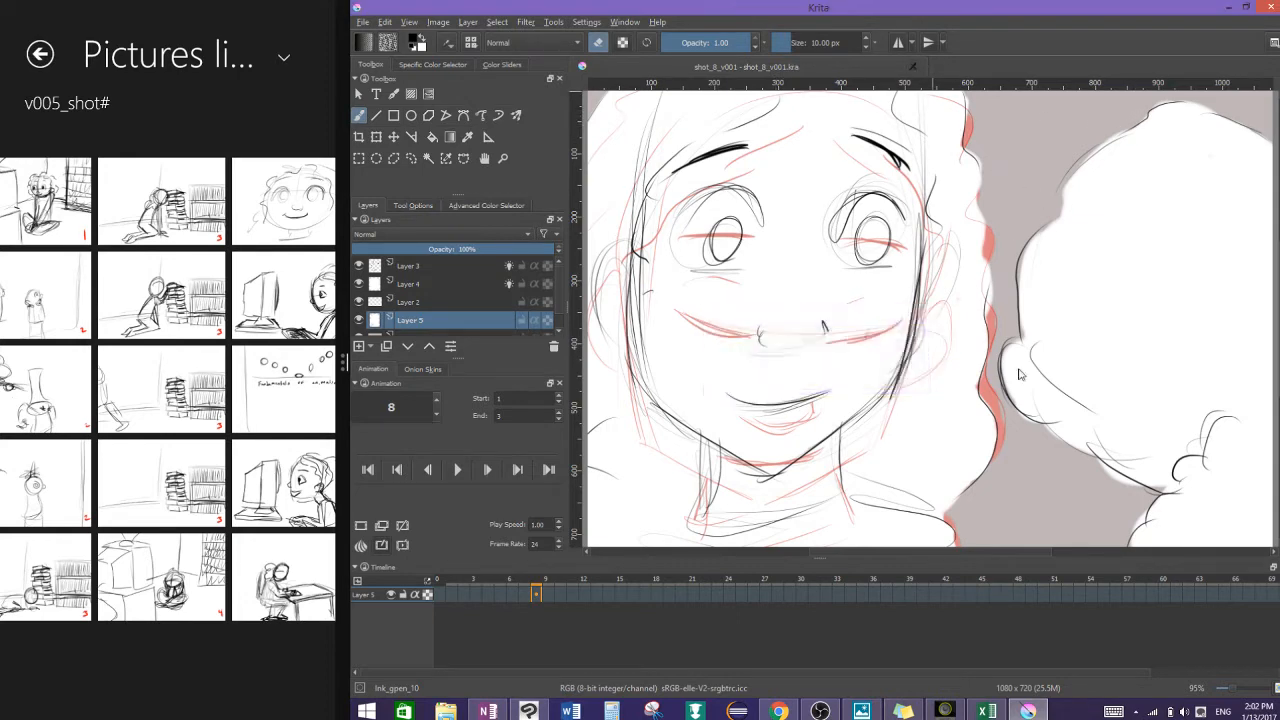
Step: Switch to the progress workbook in Excel, show its first rows, and maximize its window
left_click(1006, 699)
left_click_drag(979, 318, 979, 190)
left_click(918, 204)
left_click(920, 342)
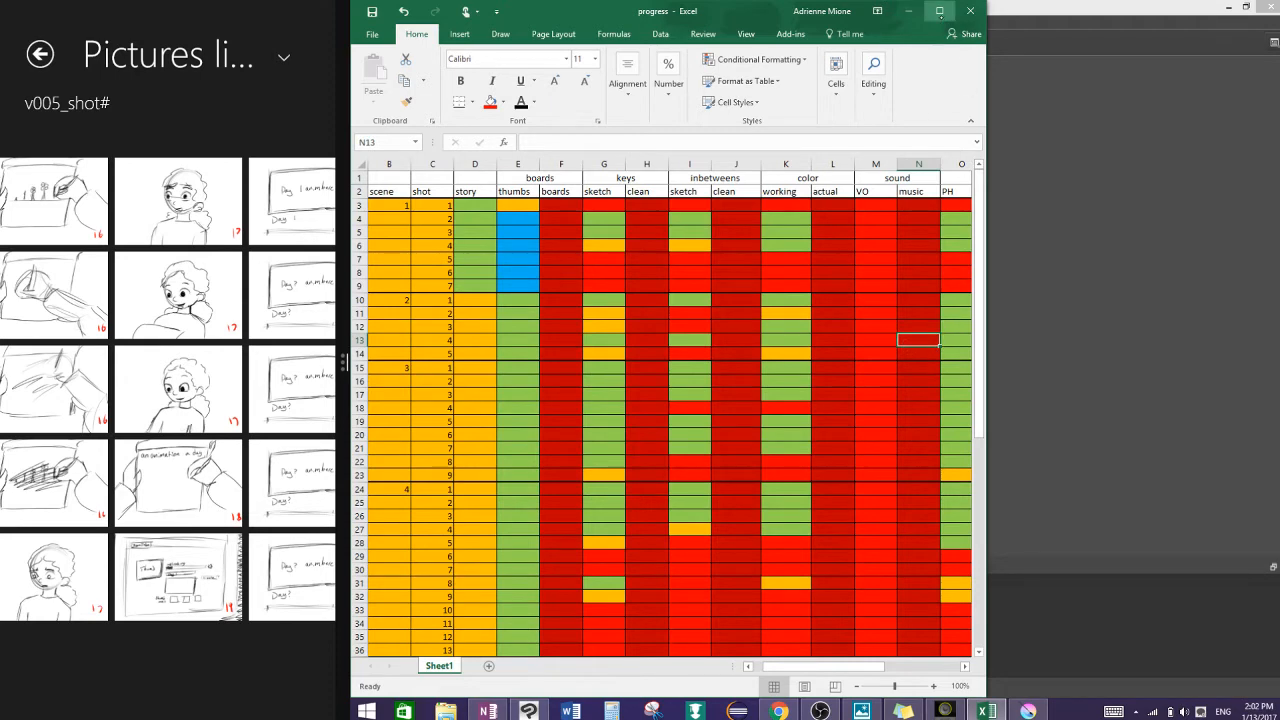
left_click(939, 10)
Step: Check the PH and working color status of the shots in scenes 1 and 2, and return to Krita
left_click(963, 205)
left_click(970, 263)
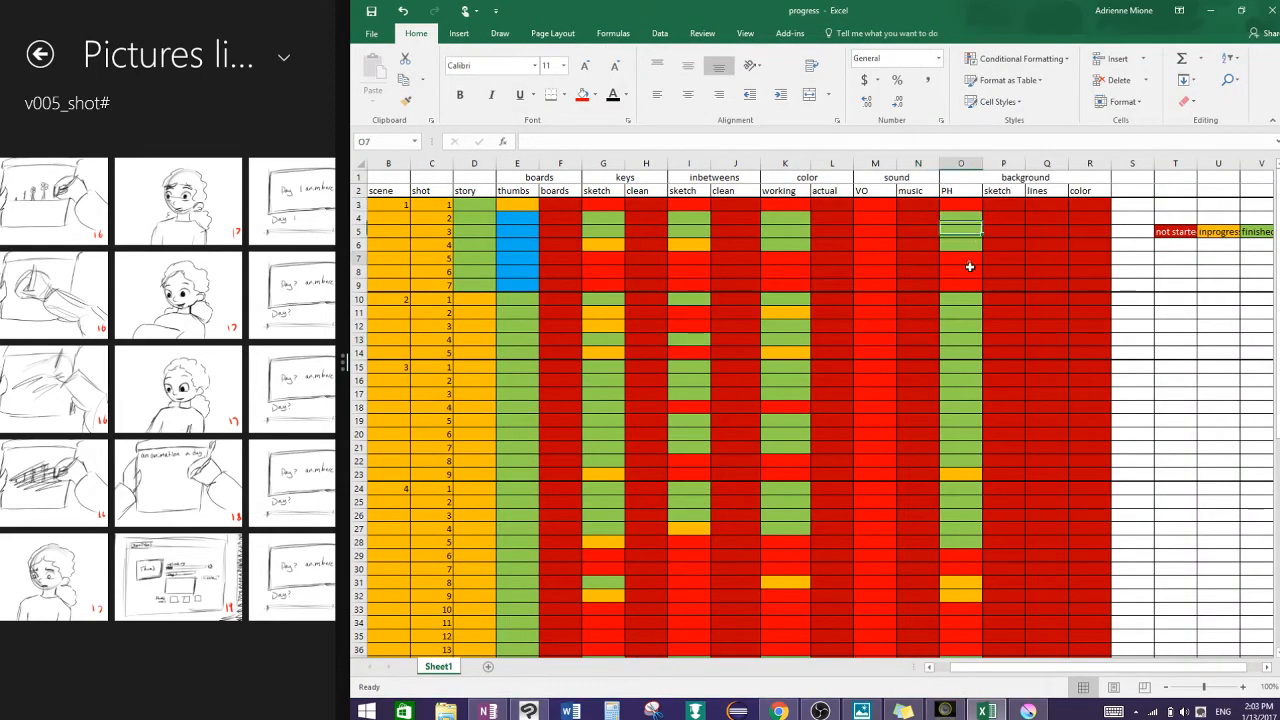
left_click(970, 273)
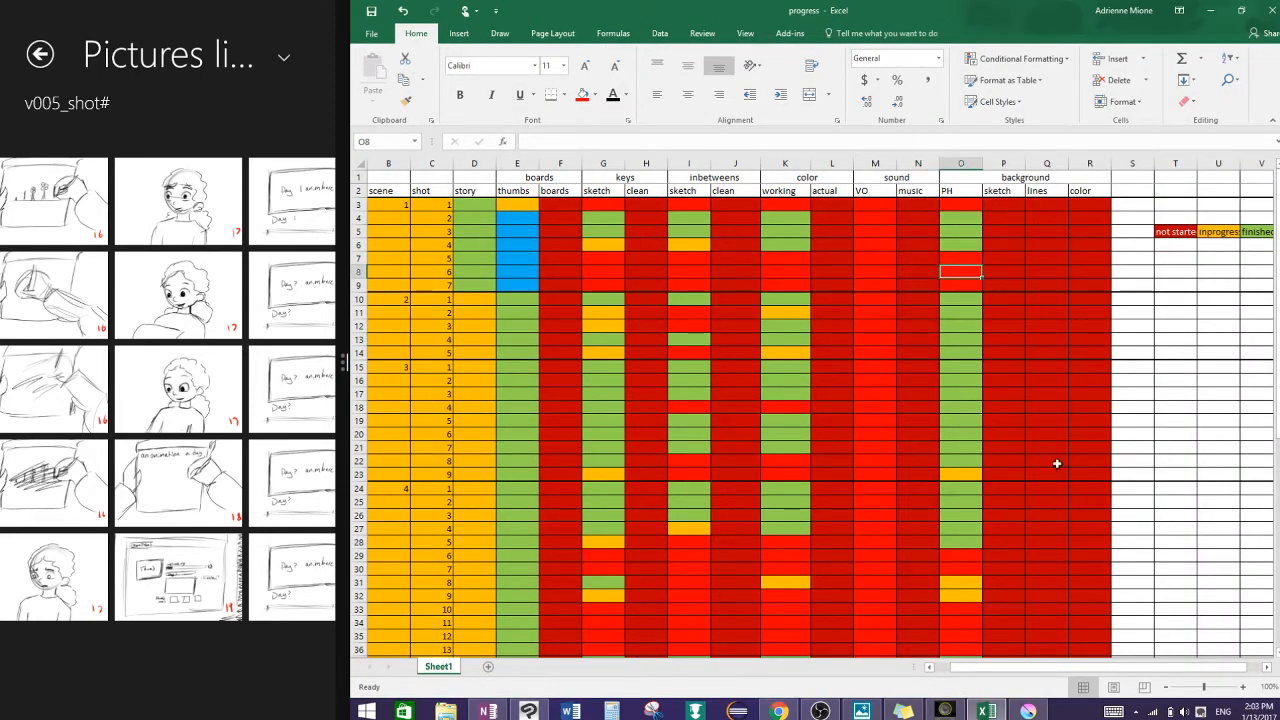
left_click(965, 311)
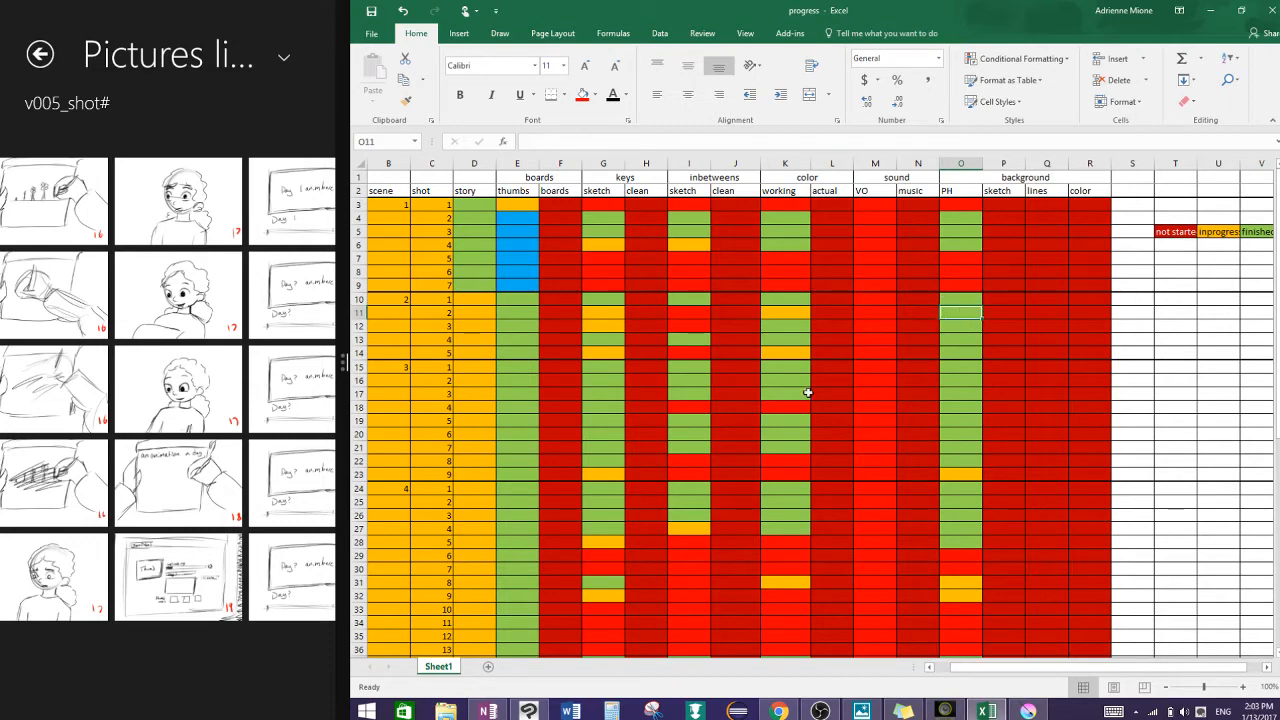
left_click(785, 352)
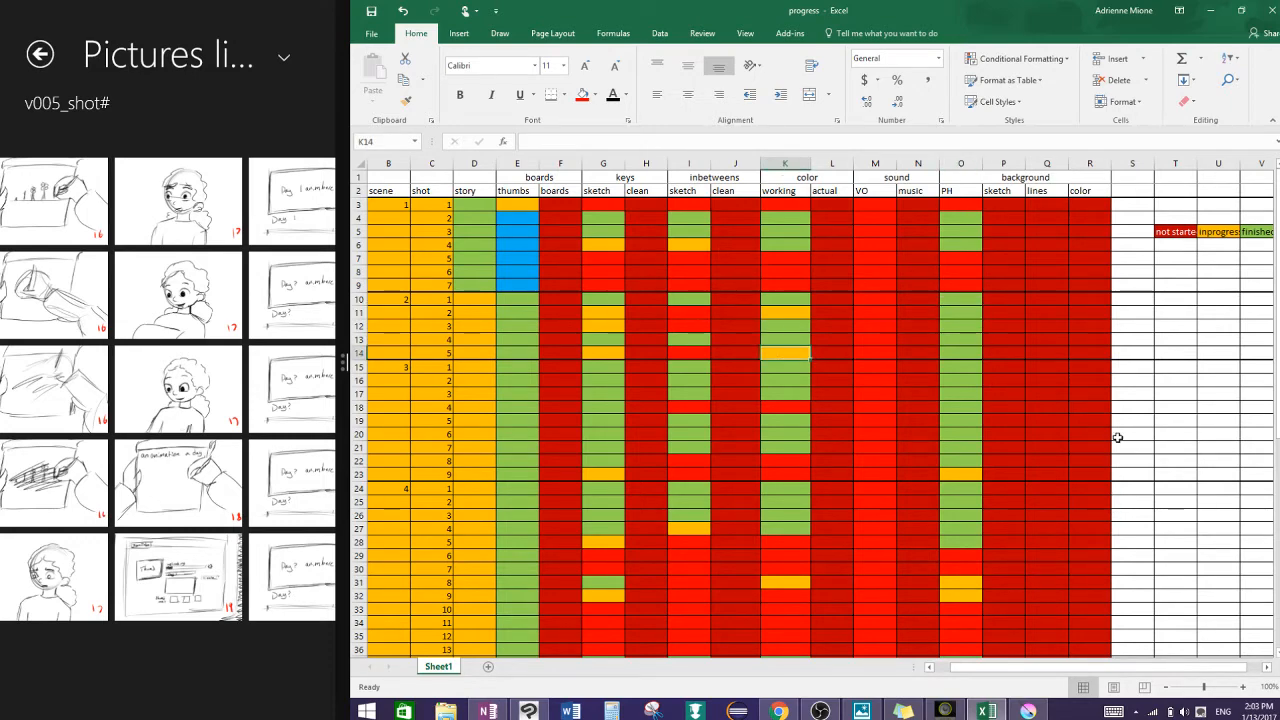
left_click_drag(1277, 257, 1270, 196)
left_click(1211, 10)
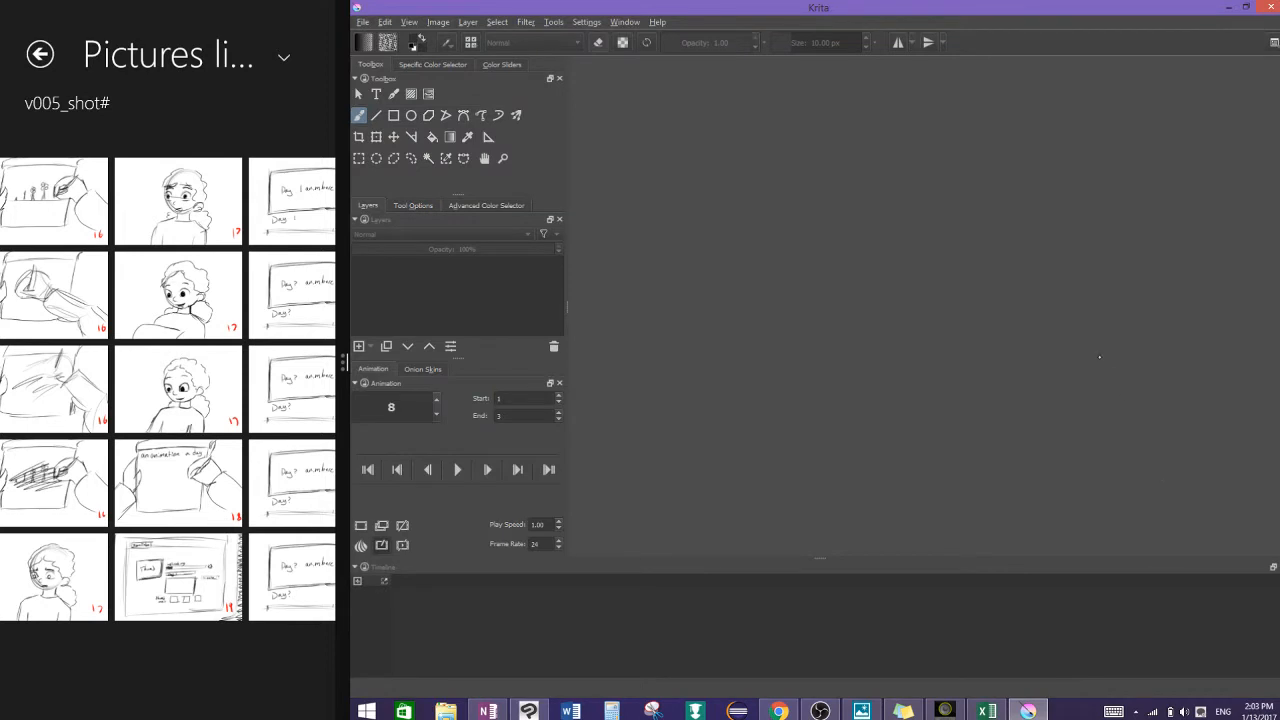
Step: Bring up the dialog for opening images and look through the shot files in the scene 4 folder
left_click(362, 22)
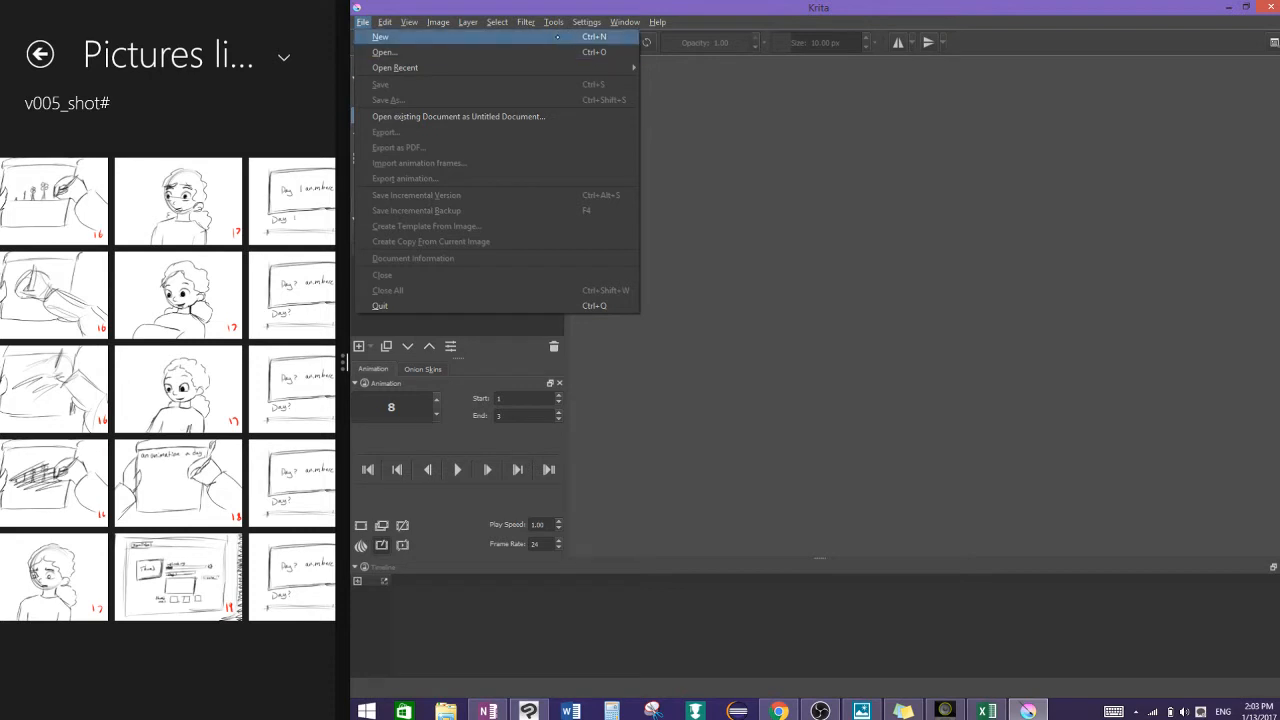
mouse_move(573, 68)
left_click(390, 38)
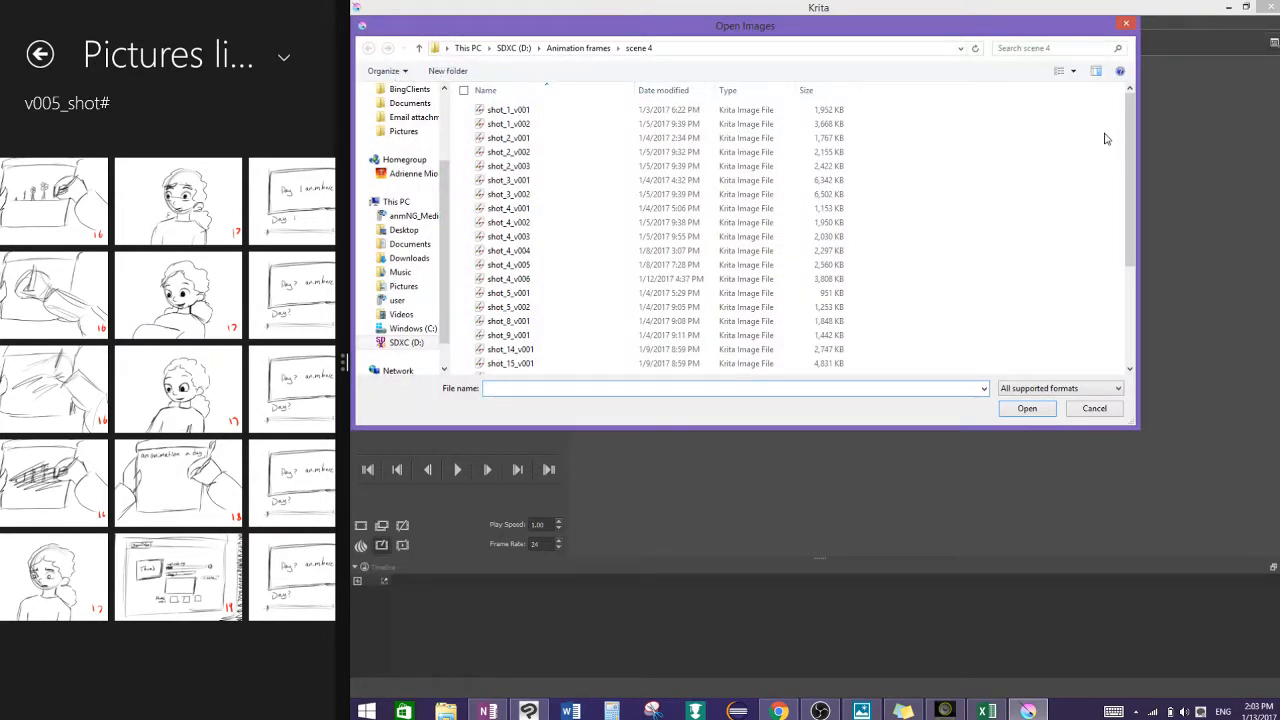
left_click_drag(1130, 140, 1141, 263)
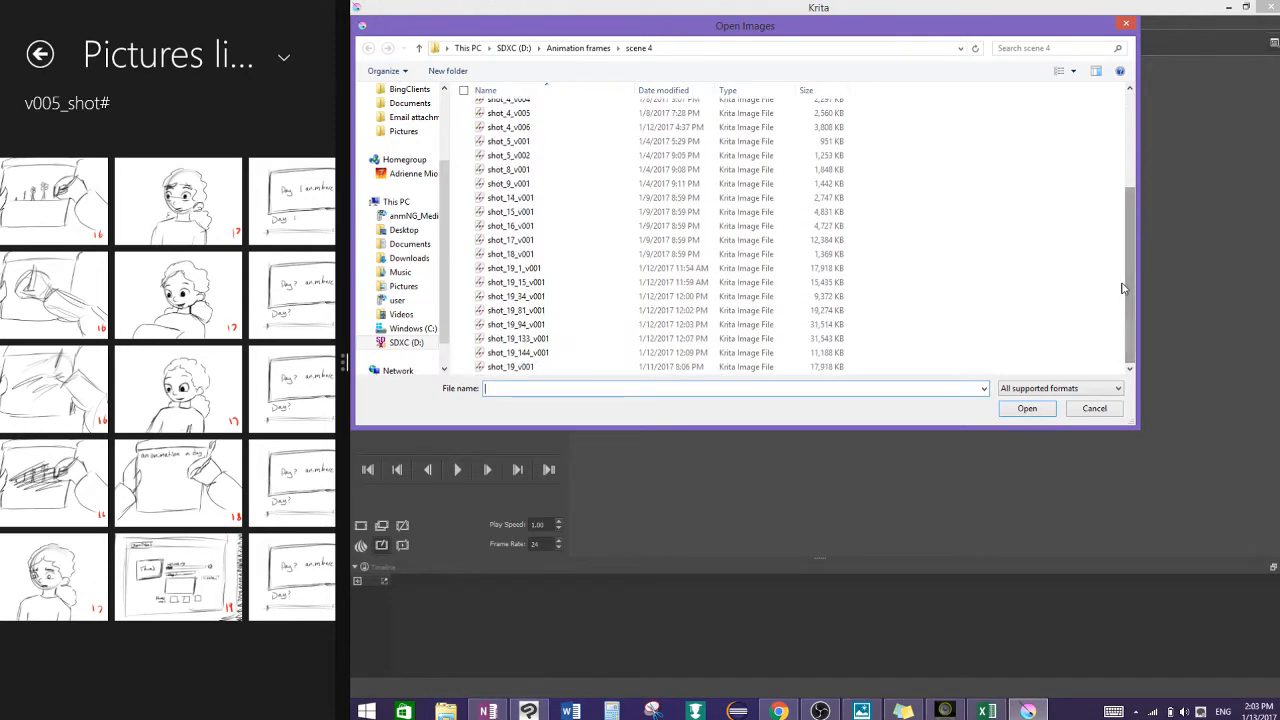
Step: Look through the storyboard panels across the scenes and return to the panels of the figure beside the books
scroll(168, 388, "left", 10)
scroll(1122, 288, "left", 5)
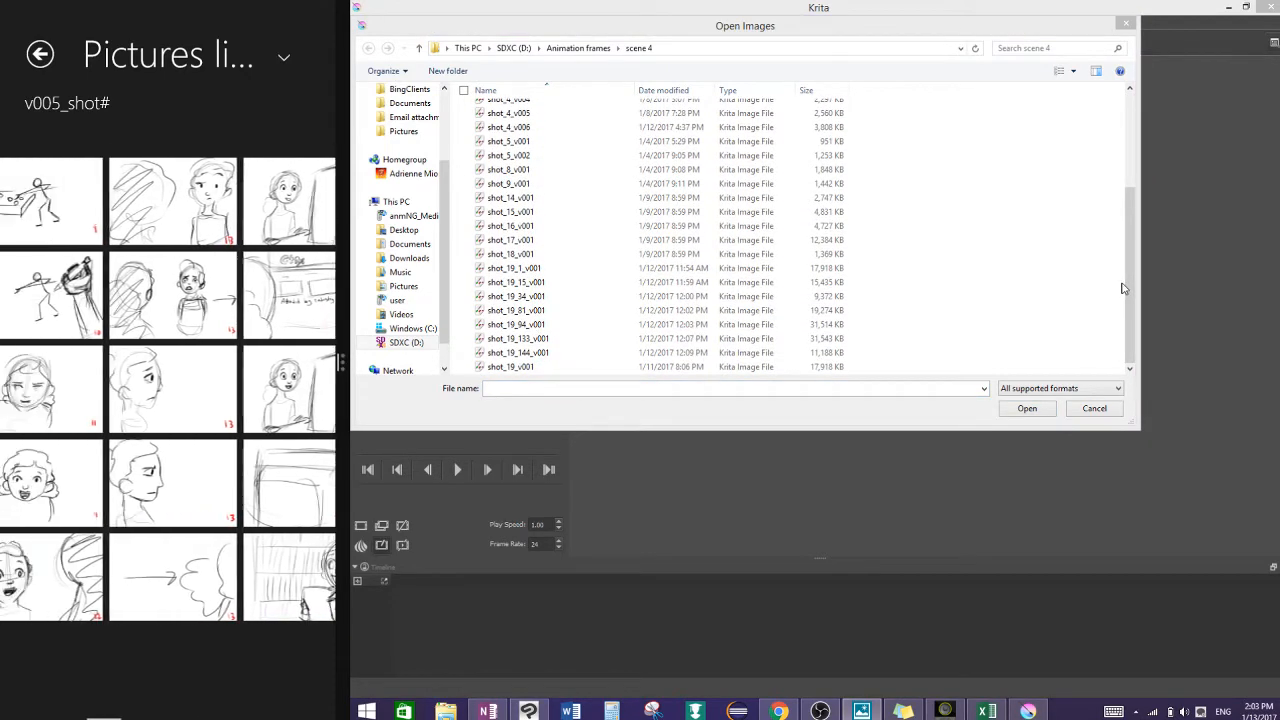
scroll(1122, 288, "left", 8)
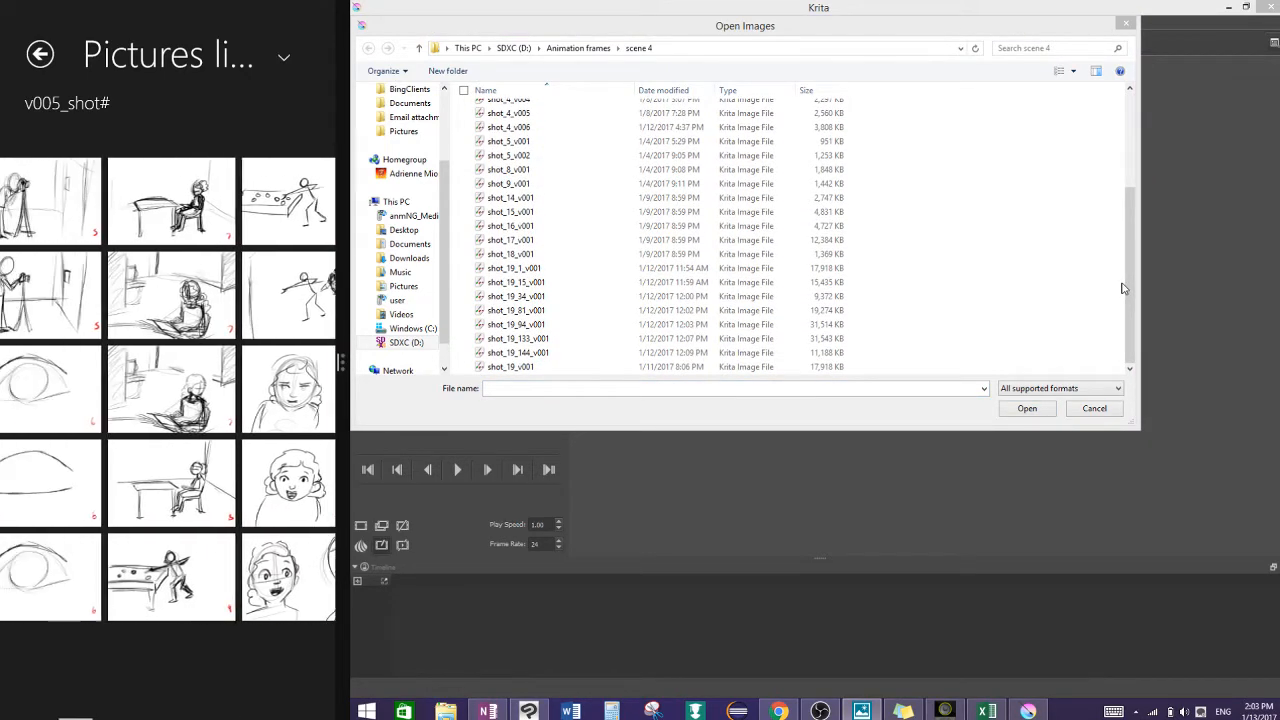
scroll(1122, 288, "right", 7)
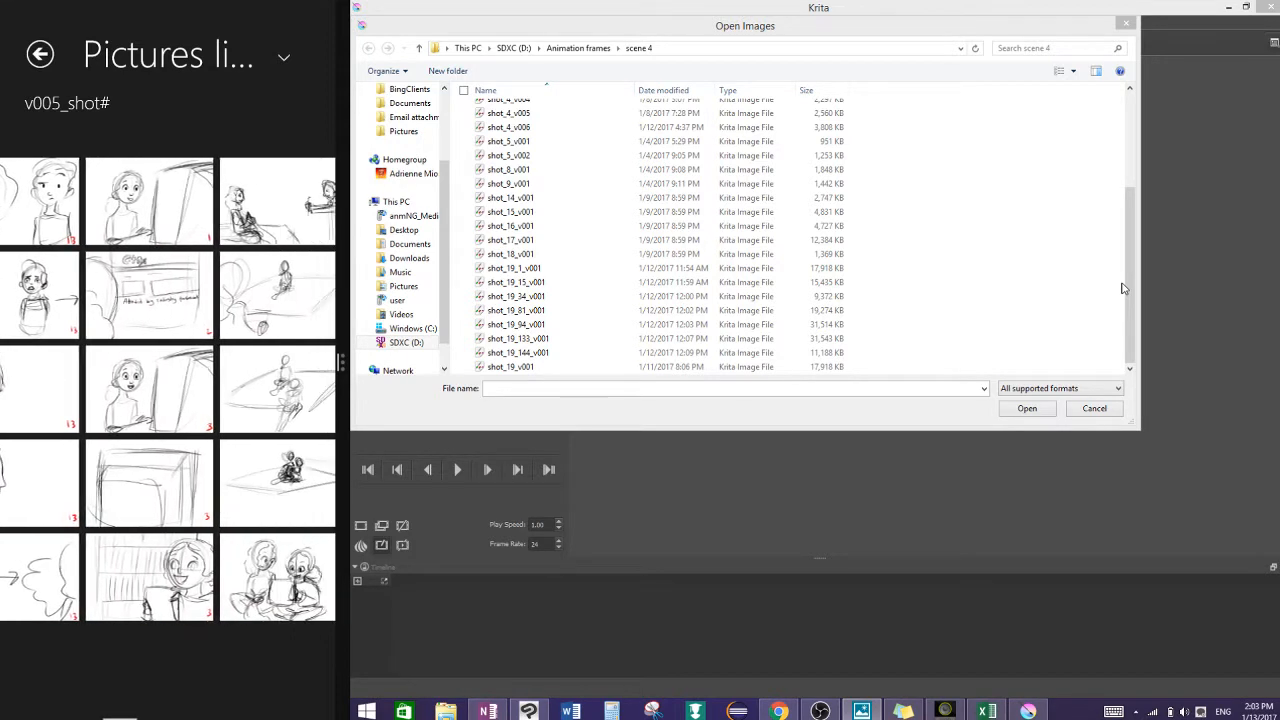
scroll(1122, 288, "right", 5)
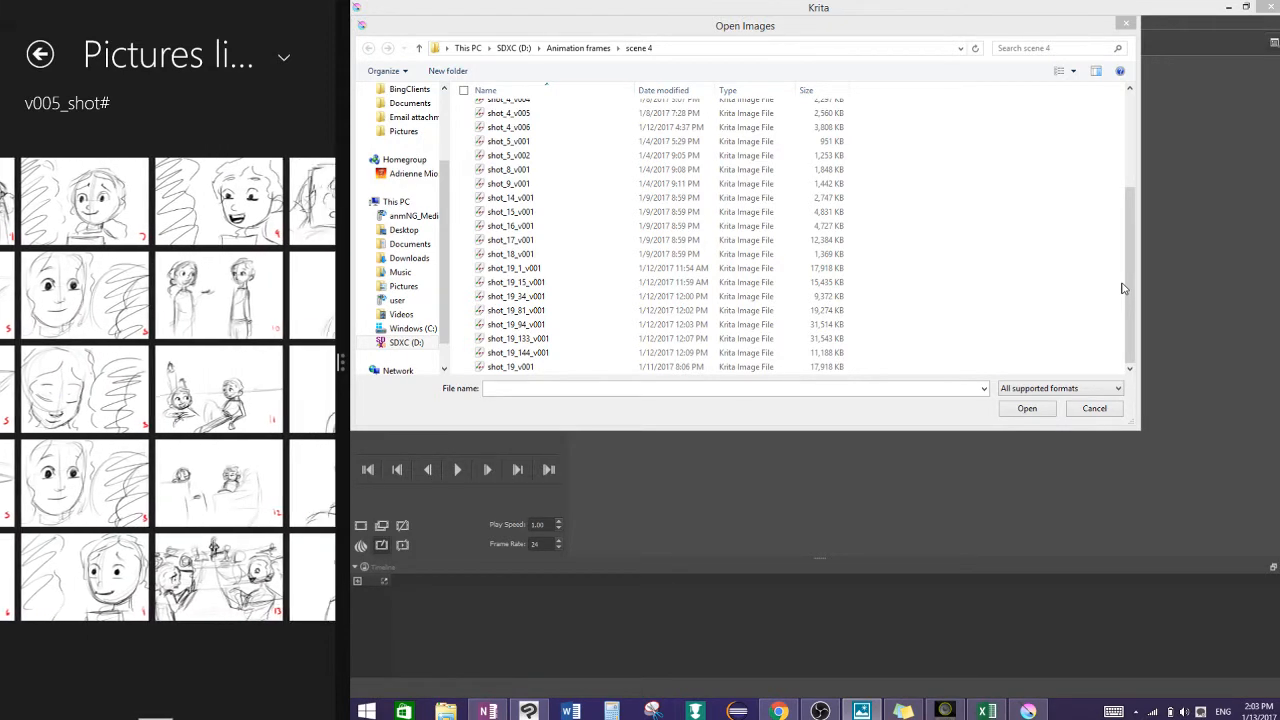
scroll(1122, 288, "left", 10)
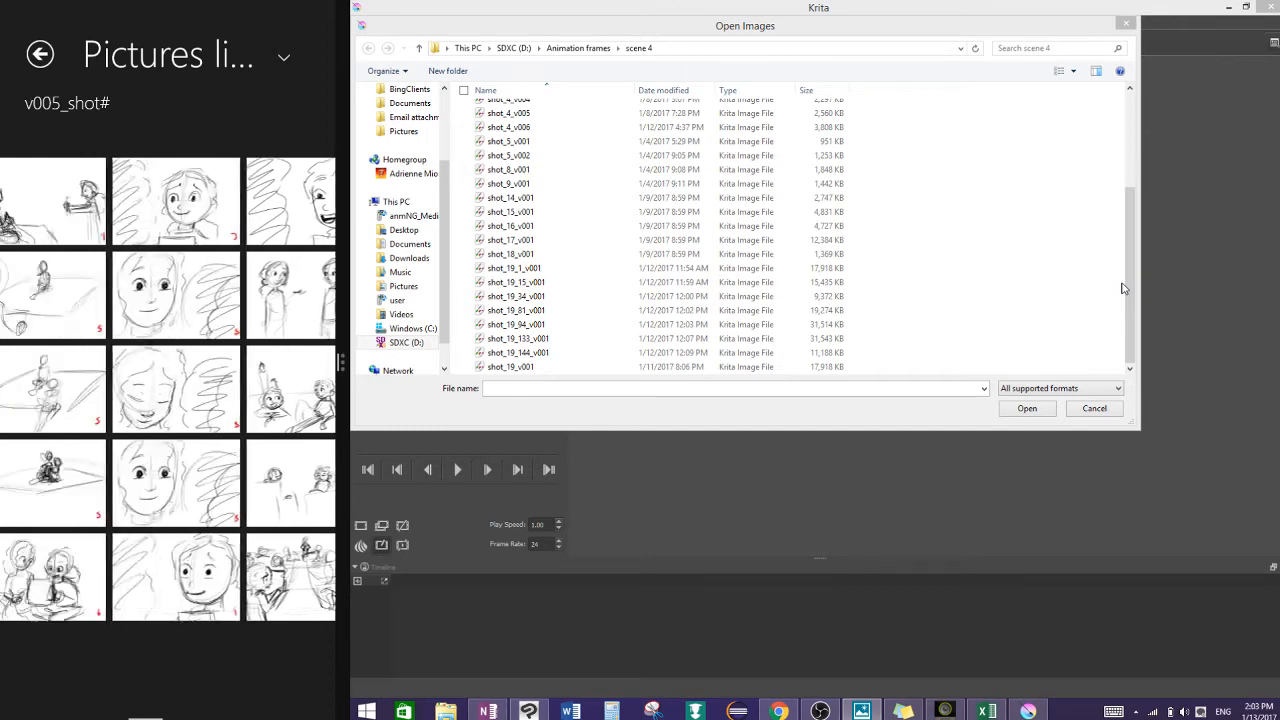
scroll(1122, 288, "right", 4)
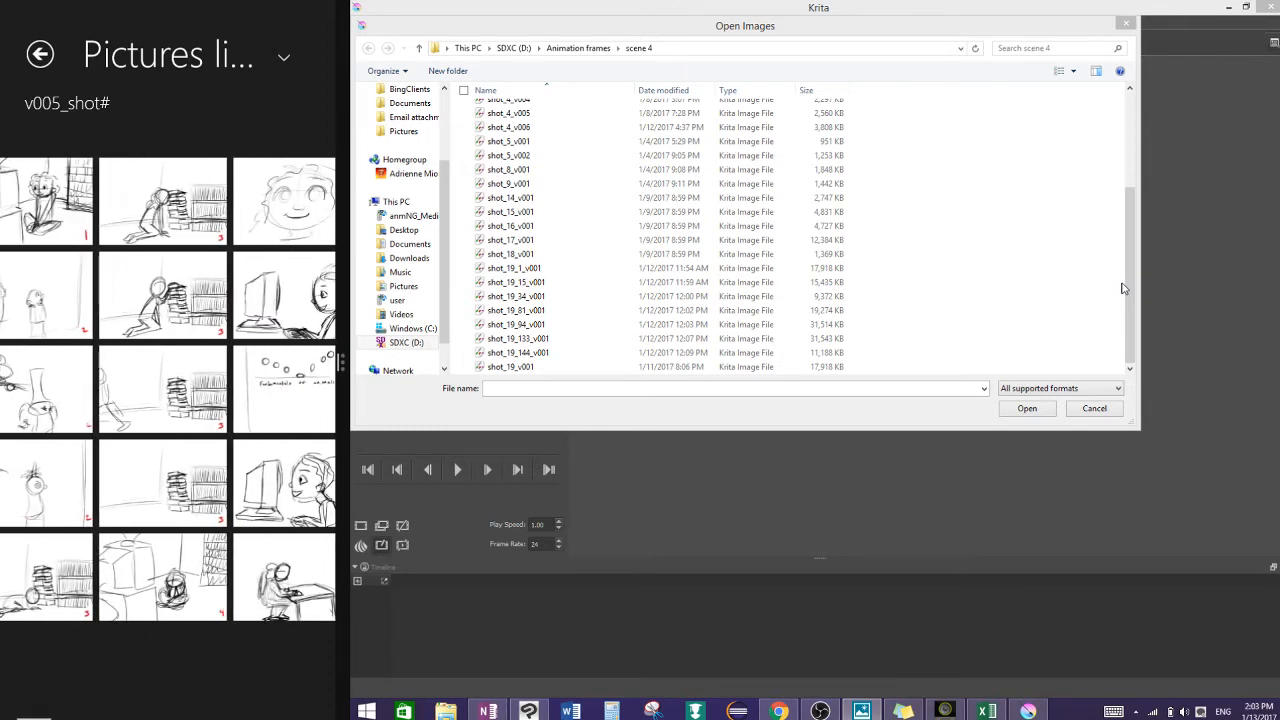
Step: Open the image shot_4_v003 from the scene 2 folder
left_click(1145, 175)
scroll(560, 200, "up", 5)
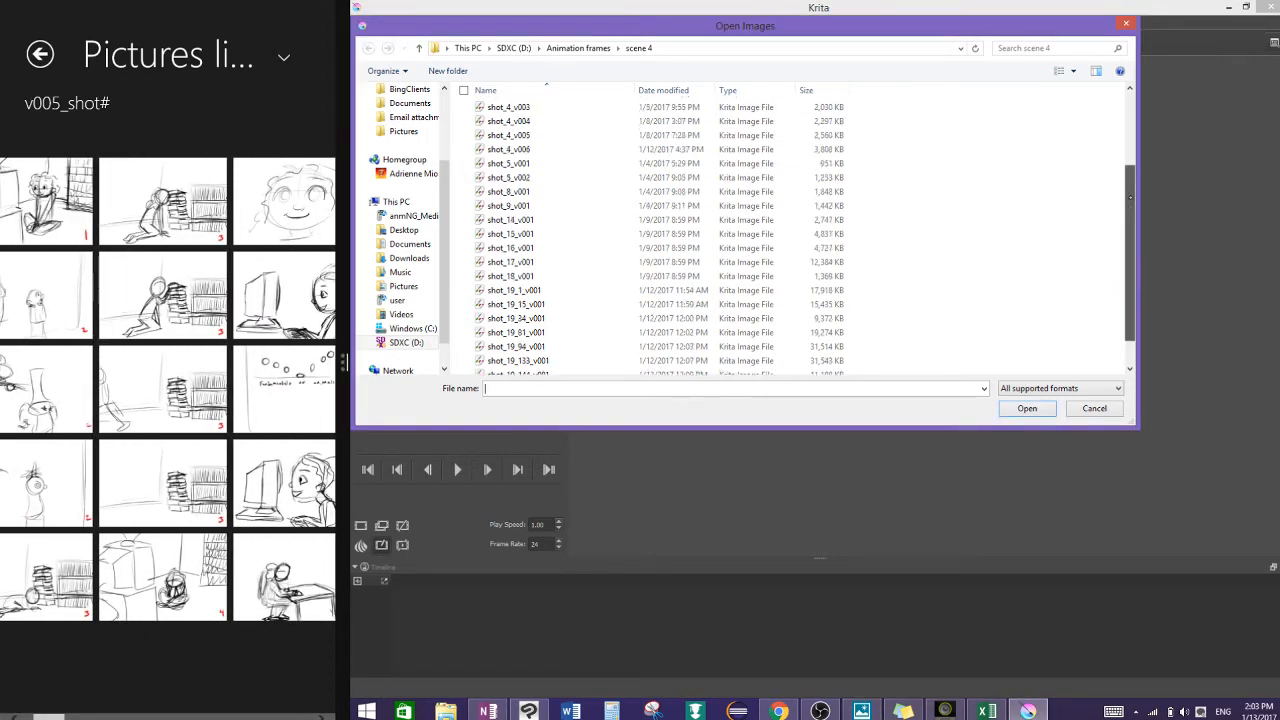
left_click(578, 48)
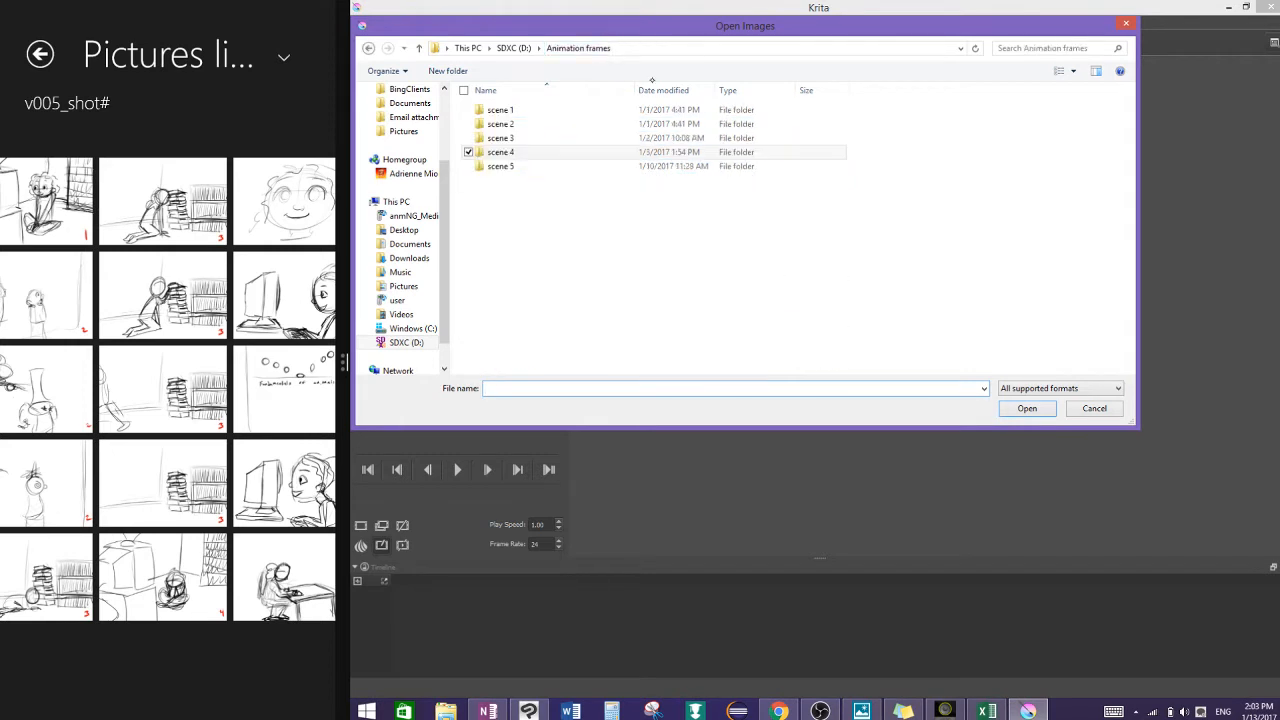
double_click(522, 125)
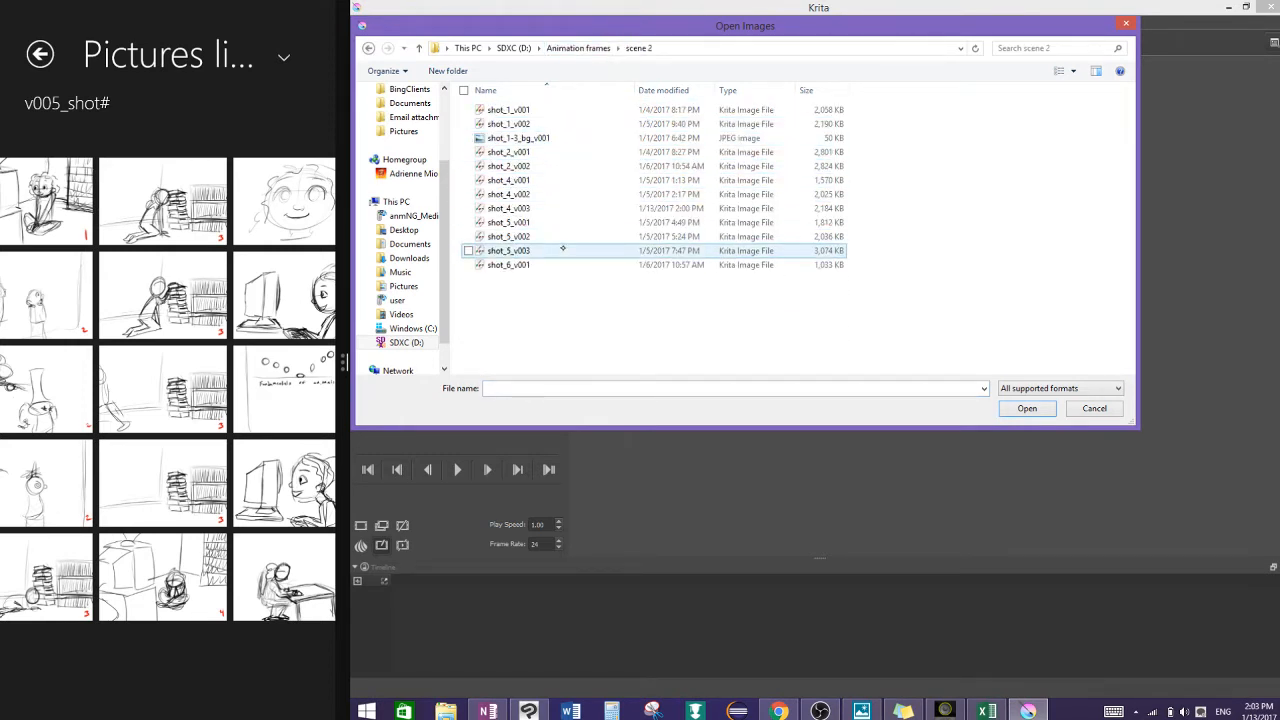
double_click(567, 208)
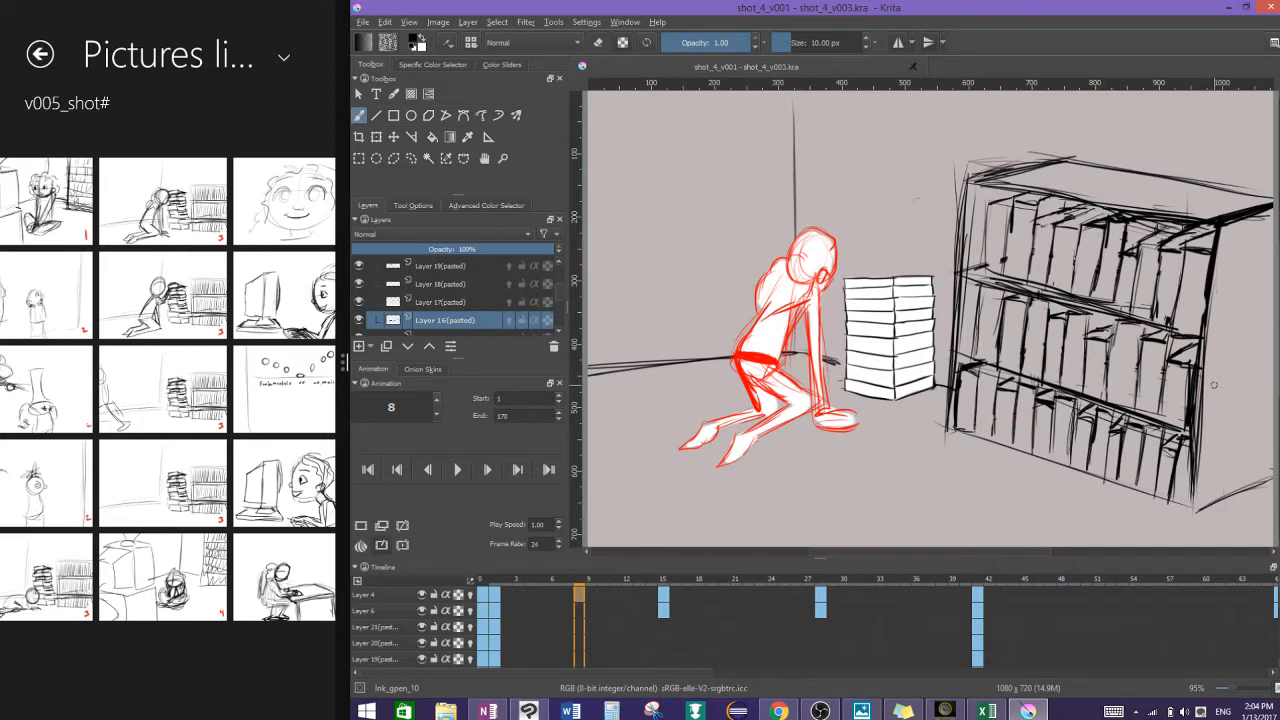
Step: Compare the figure's kneeling and crouched poses in the timeline between frames 1 and 15
left_click(593, 594)
left_click(616, 599)
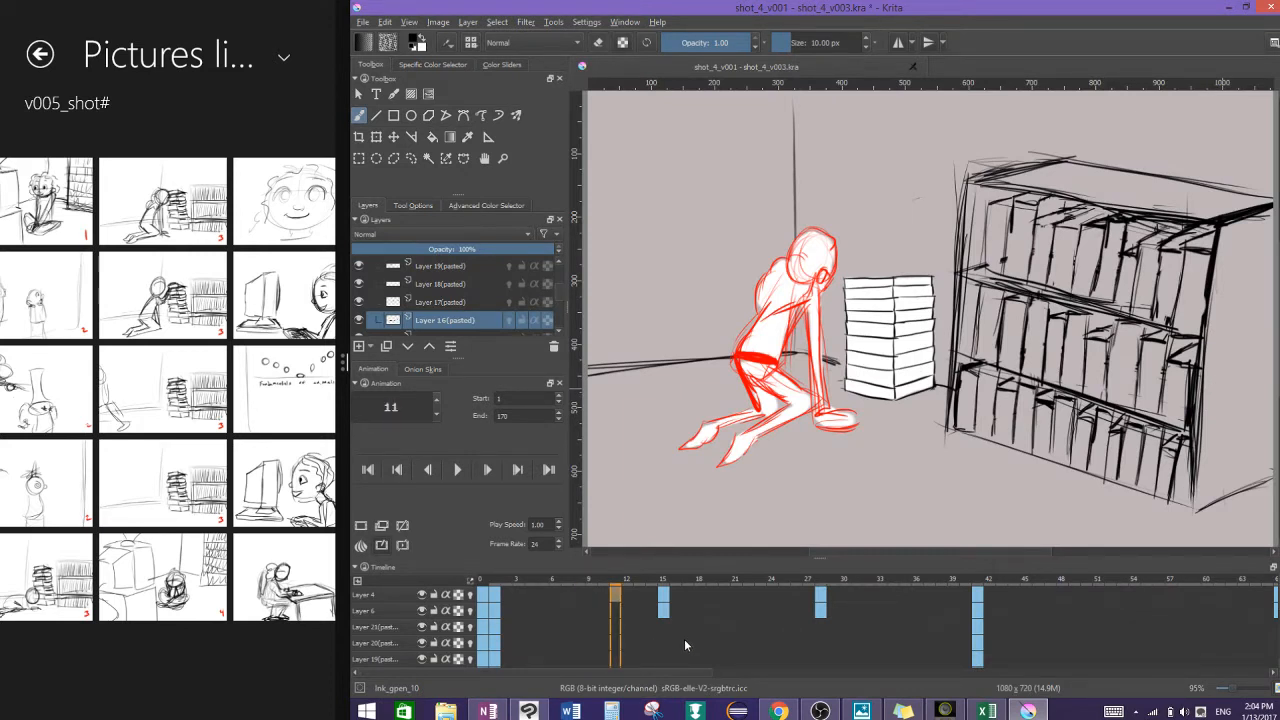
left_click(663, 597)
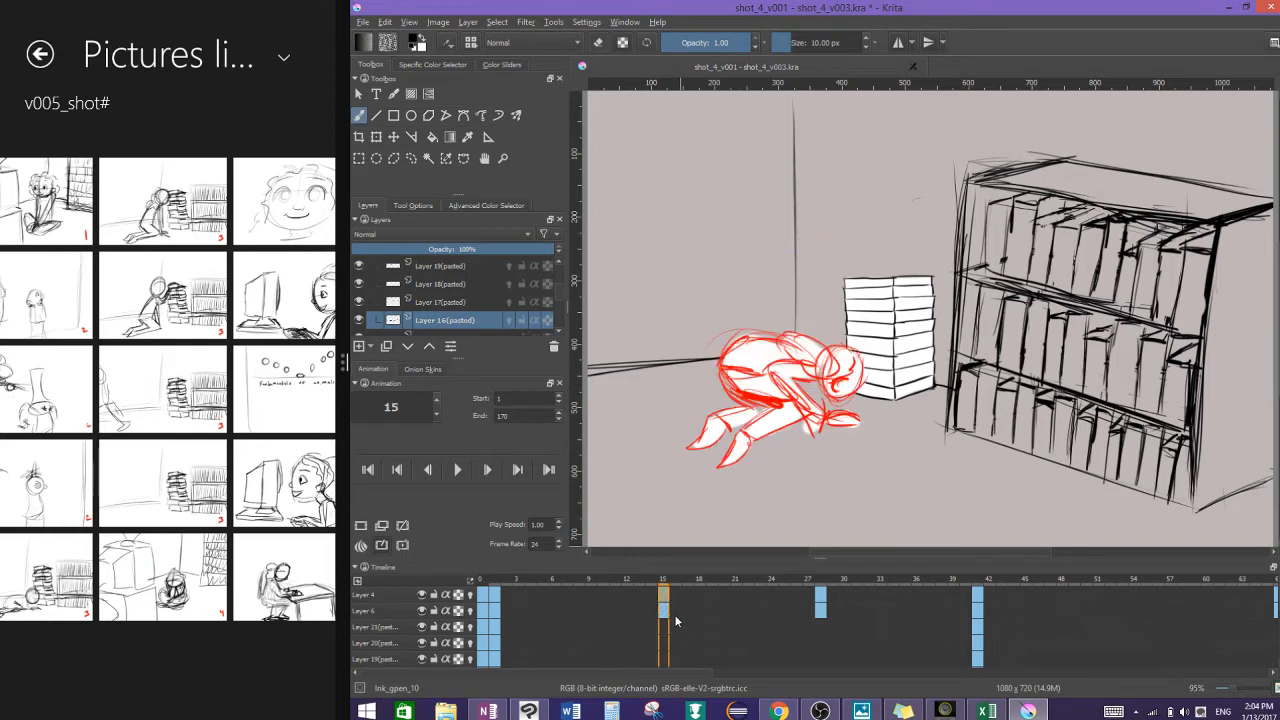
left_click(493, 595)
left_click(562, 597)
key("Right")
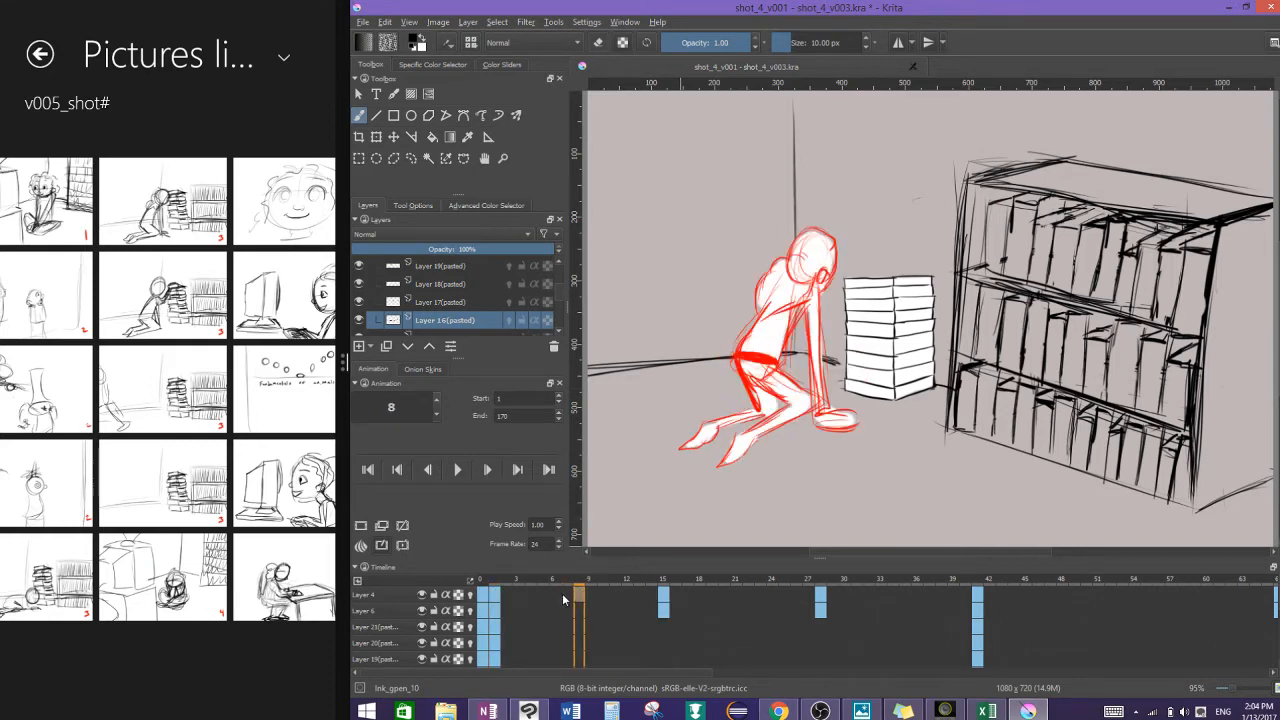
key("Left")
left_click(663, 595)
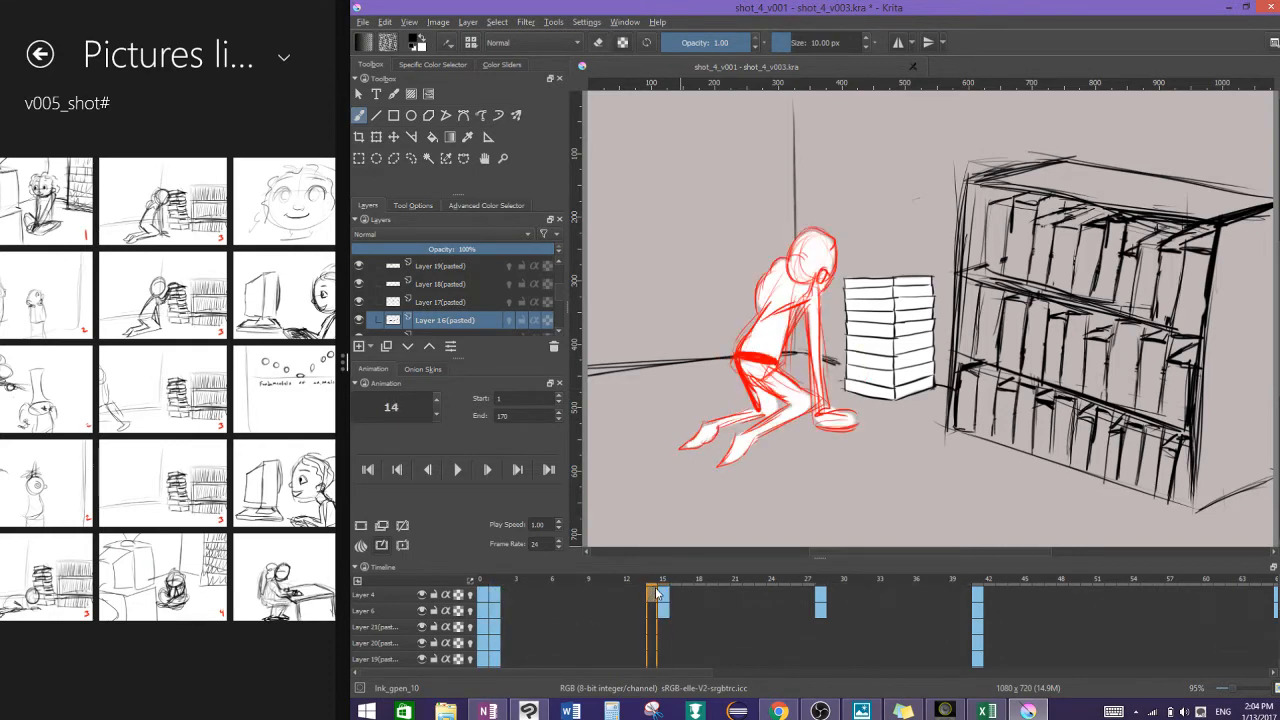
left_click(493, 597)
left_click(510, 598)
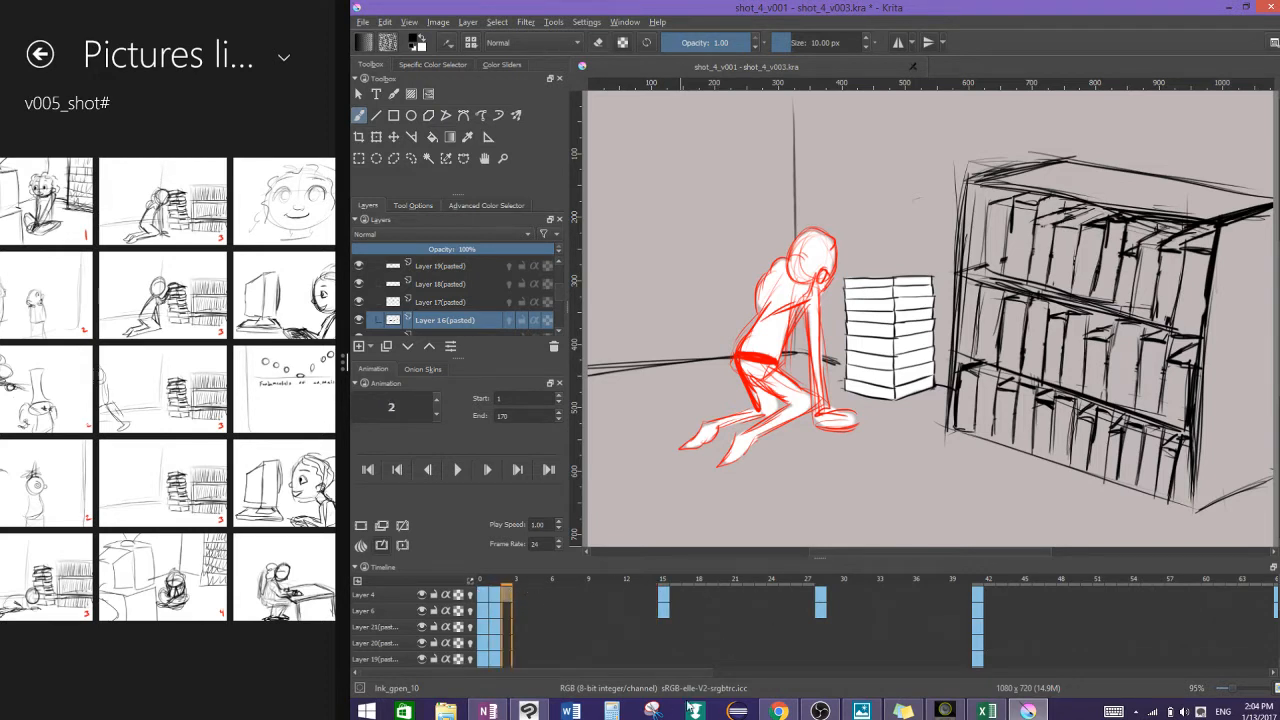
Step: Calculate 13 divided by 2 in the Calculator and return to Krita
left_click(612, 710)
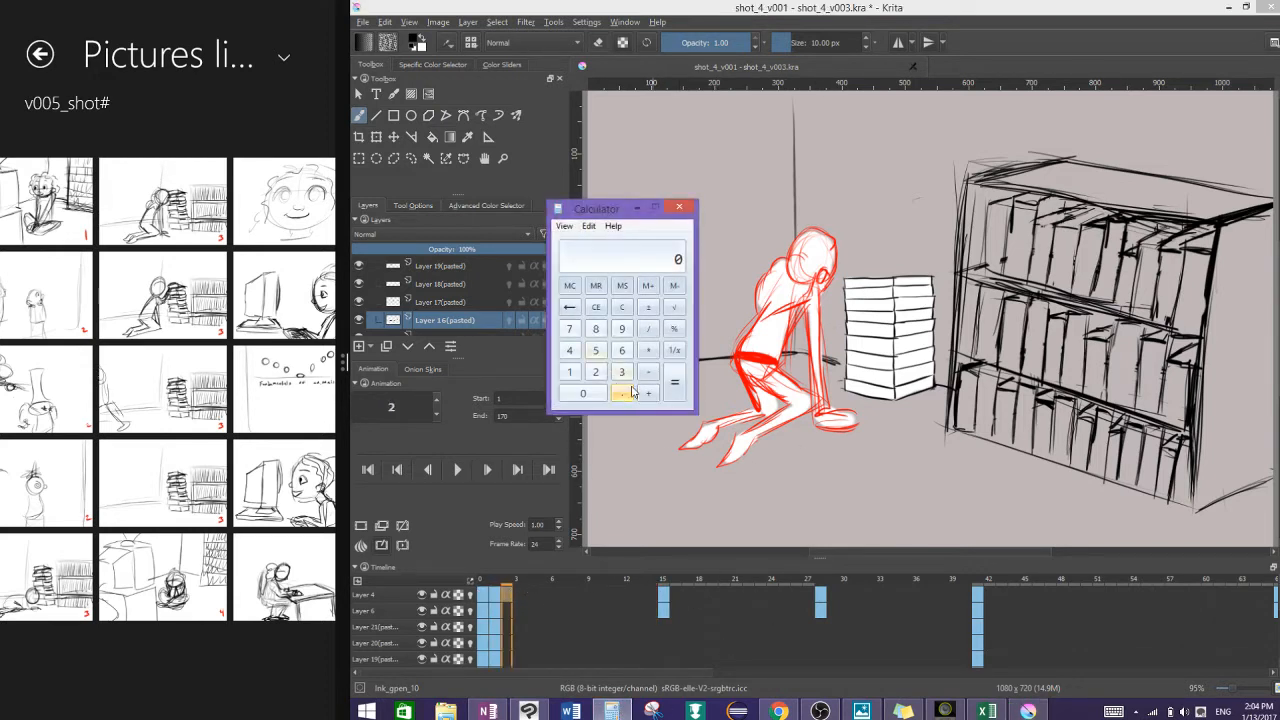
left_click(569, 371)
left_click(621, 371)
left_click(650, 330)
left_click(596, 371)
left_click(675, 385)
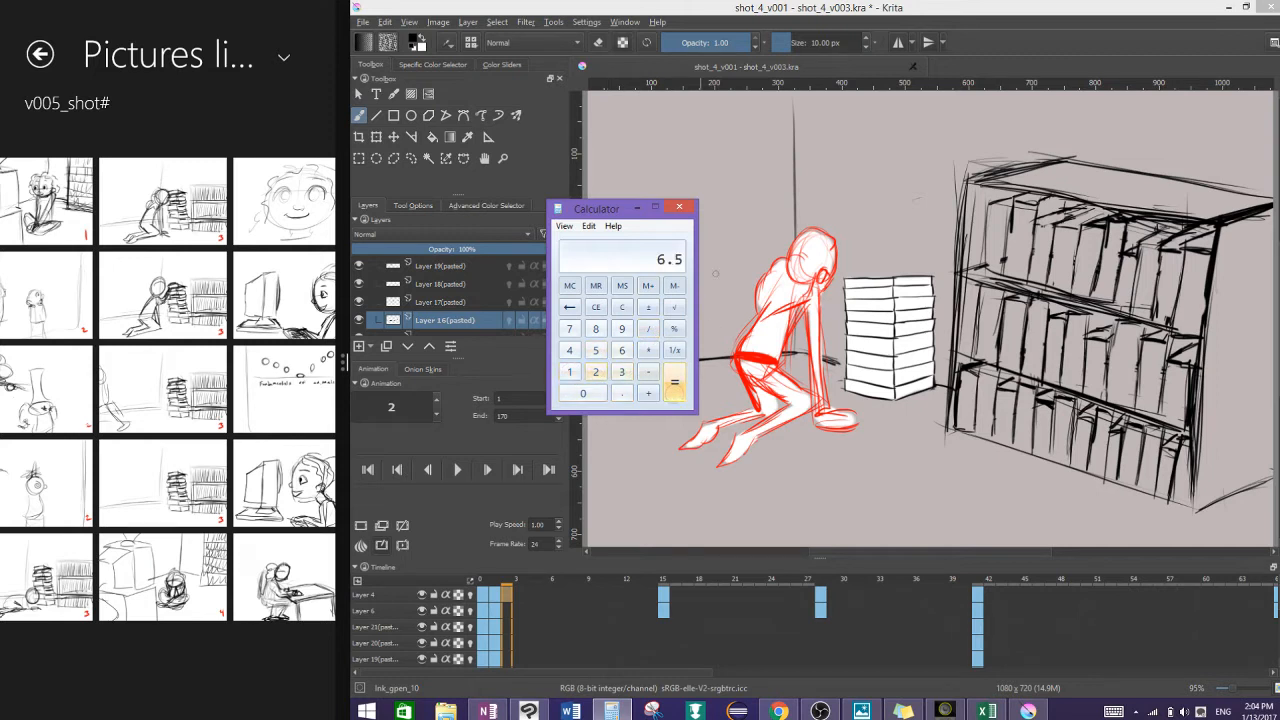
left_click(679, 207)
Step: At frame 7, undo the change on the pasted layer and hide Layer 6, keeping Layer 4 selected and visible
left_click(572, 605)
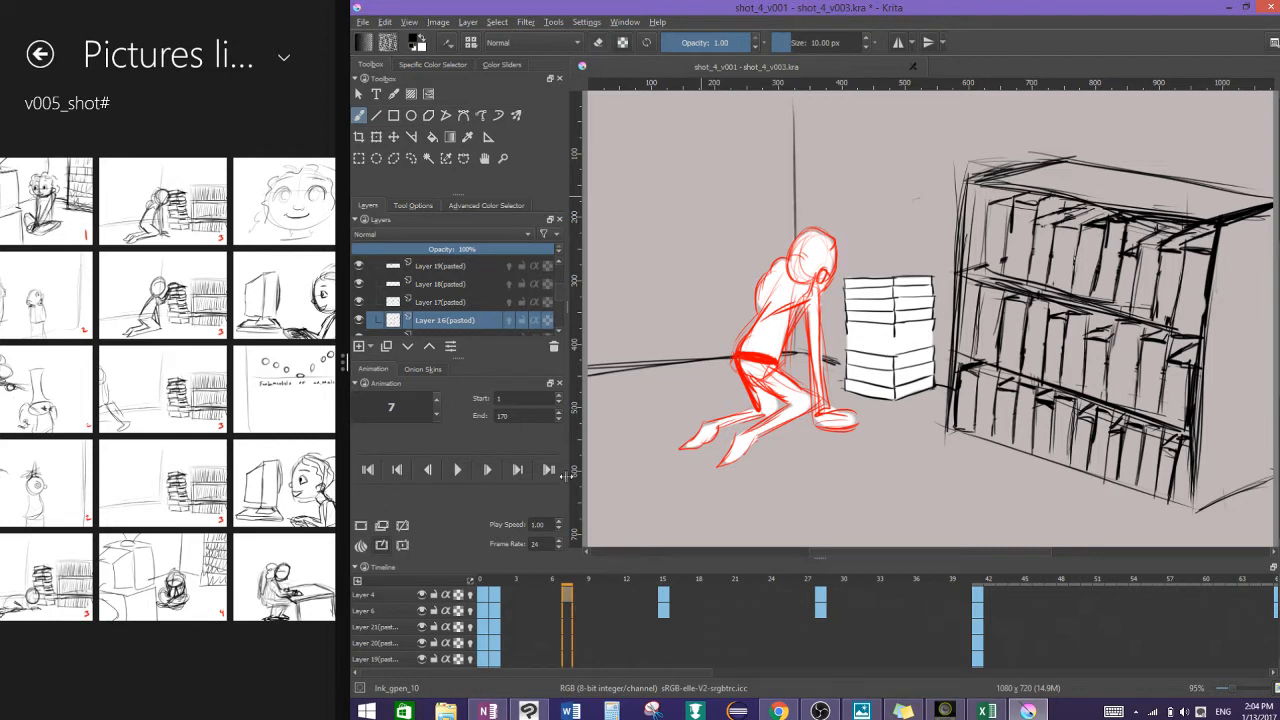
key("ctrl+z")
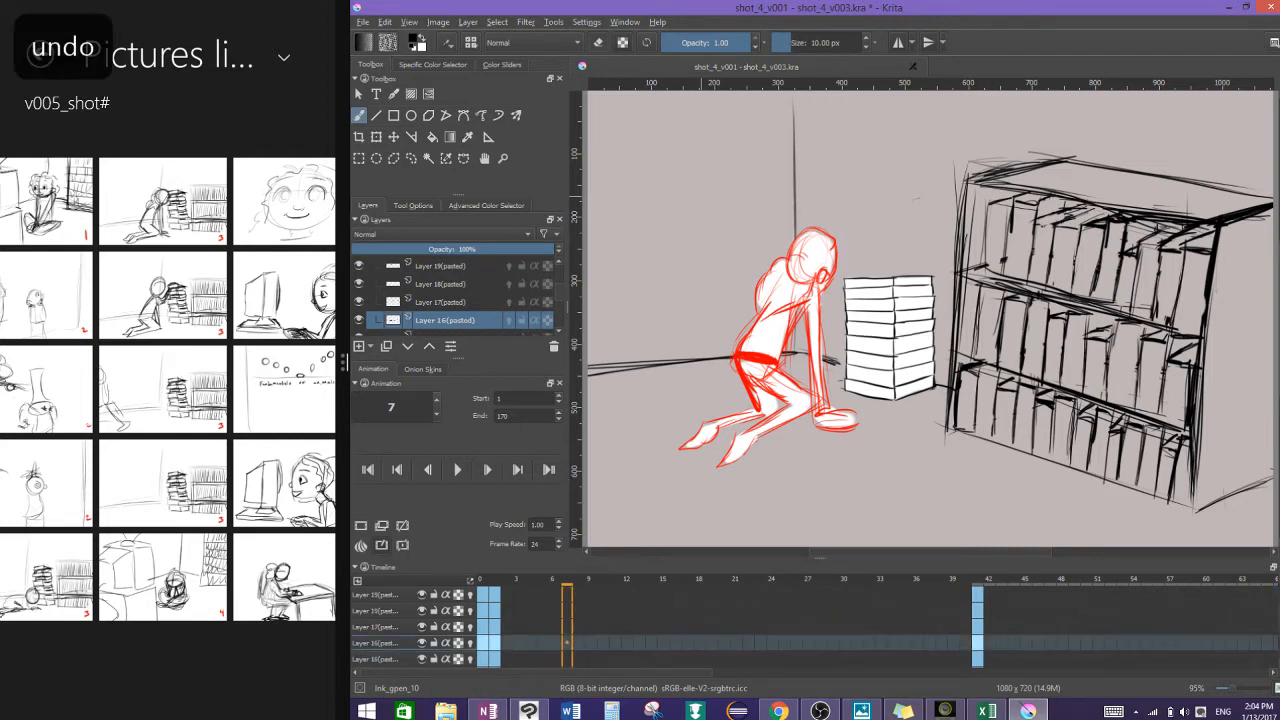
left_click(391, 598)
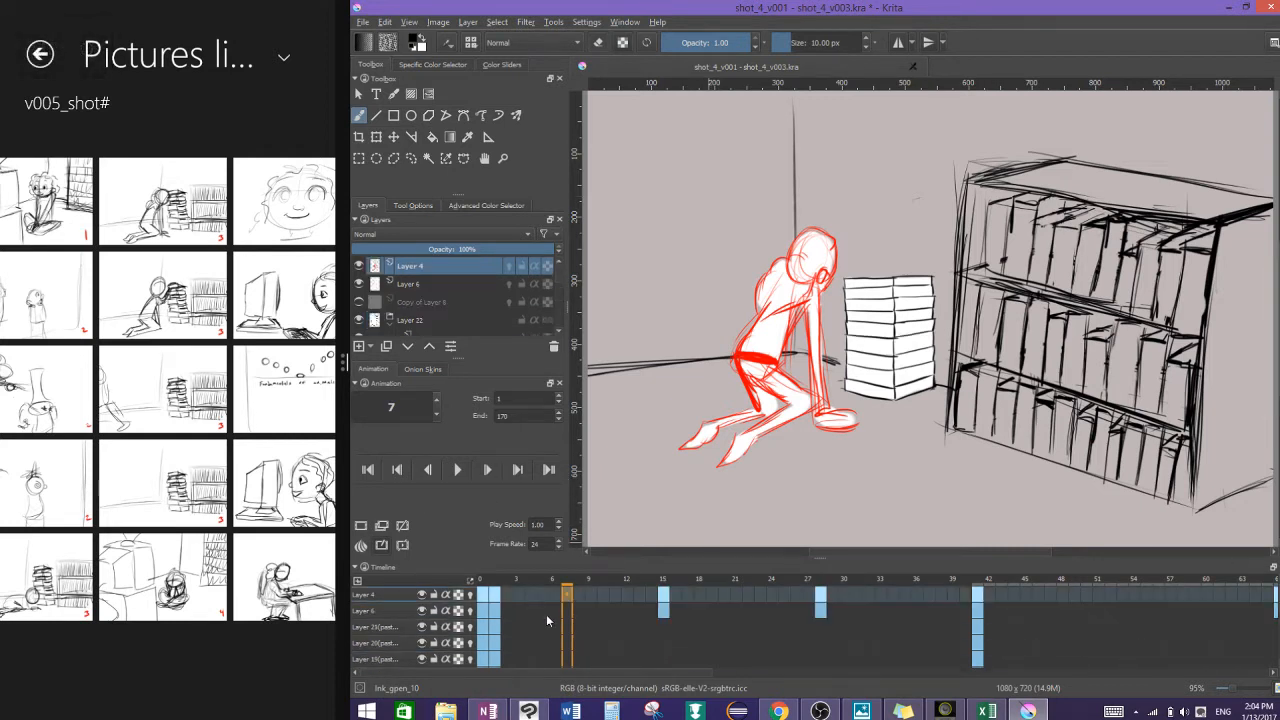
left_click(421, 595)
left_click(421, 611)
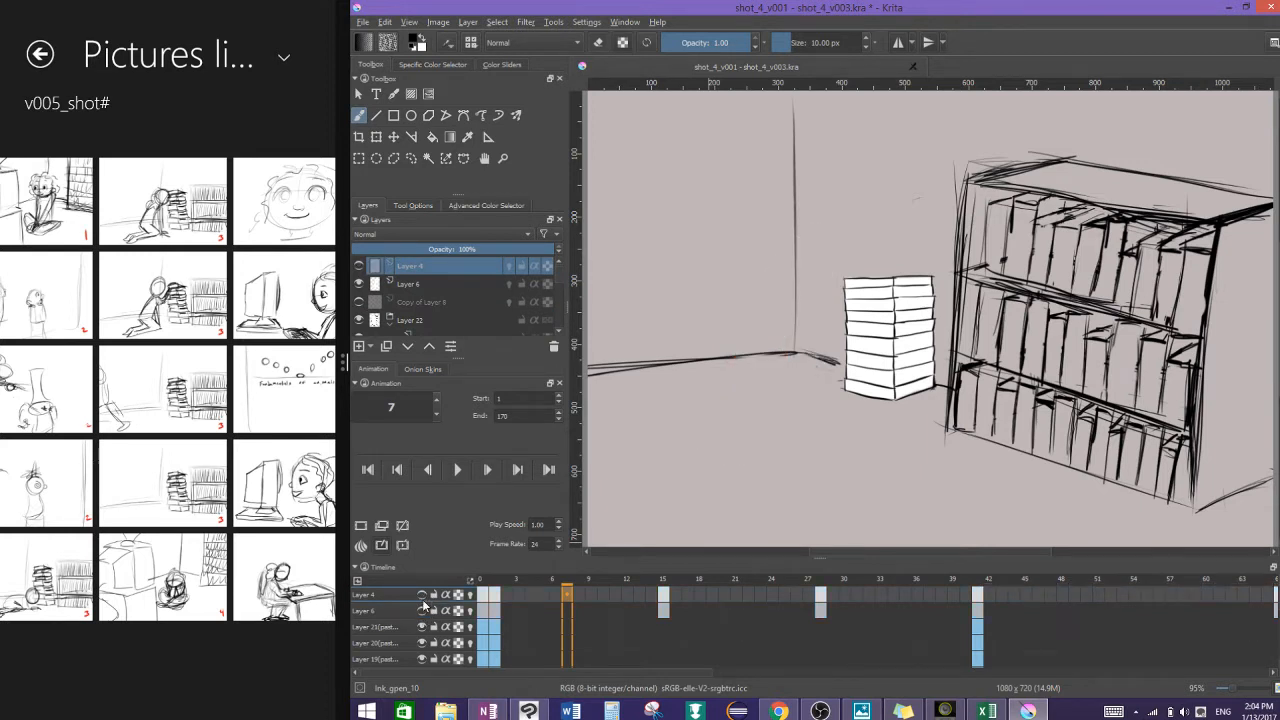
left_click(421, 595)
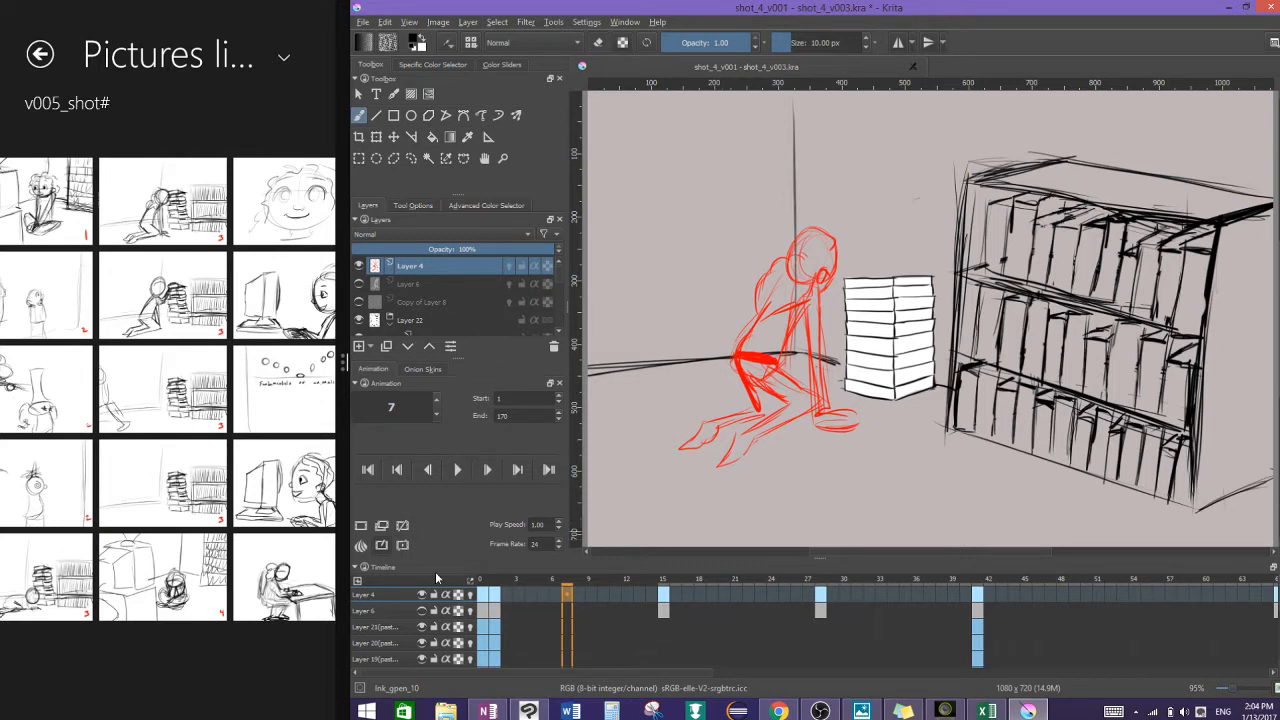
Step: Add a blank frame to Layer 4 at frame 7 and turn on the layer's onion skins
key("Delete")
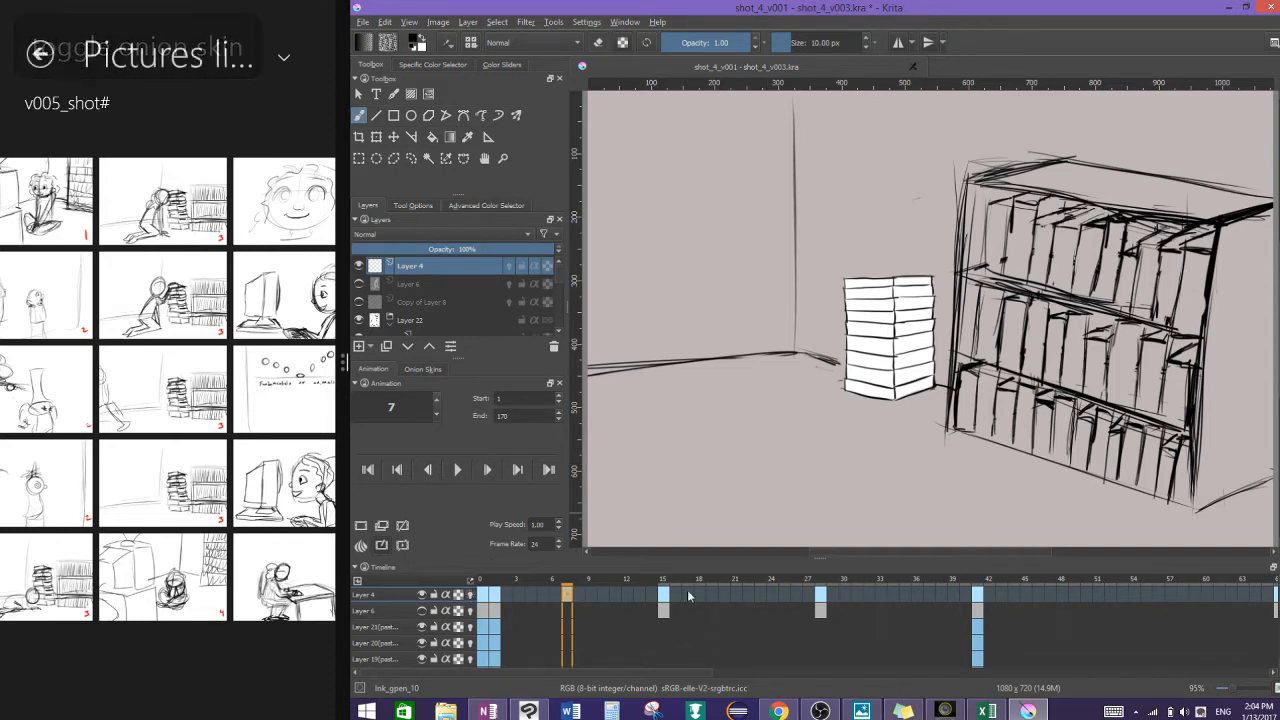
key("alt+o")
scroll(857, 459, "up", 3)
left_click_drag(829, 500, 950, 503)
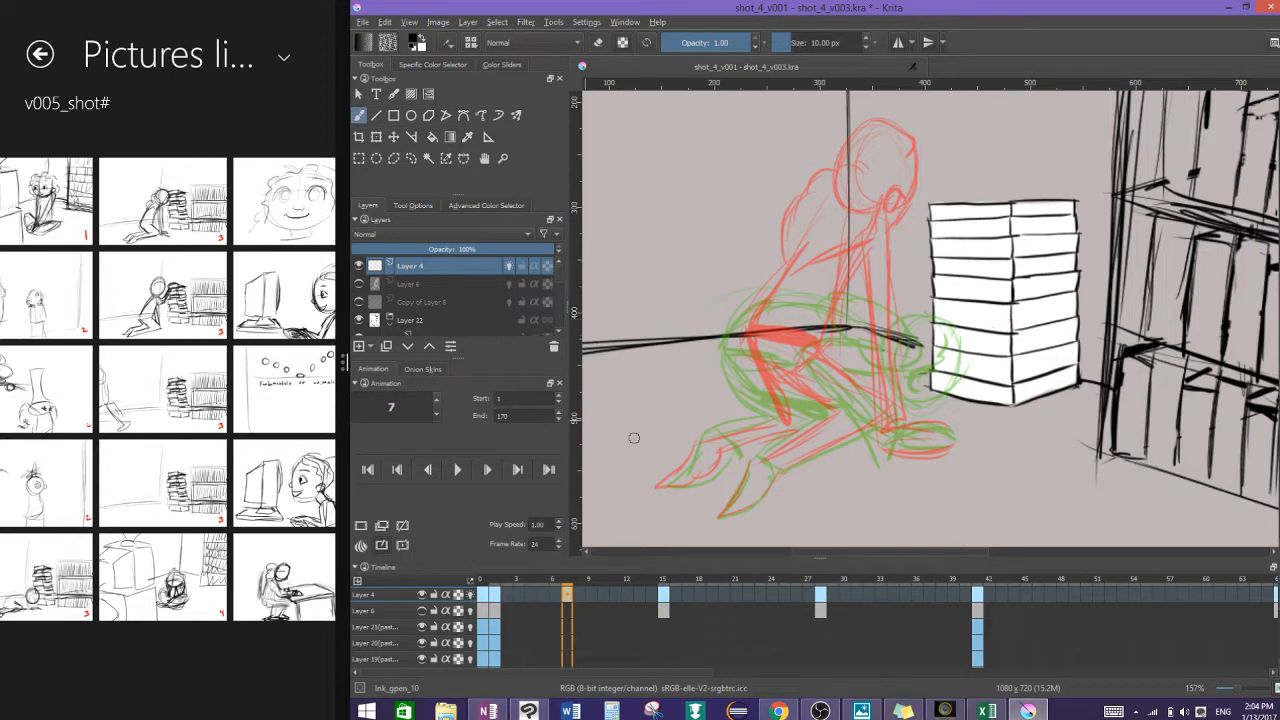
left_click(592, 594)
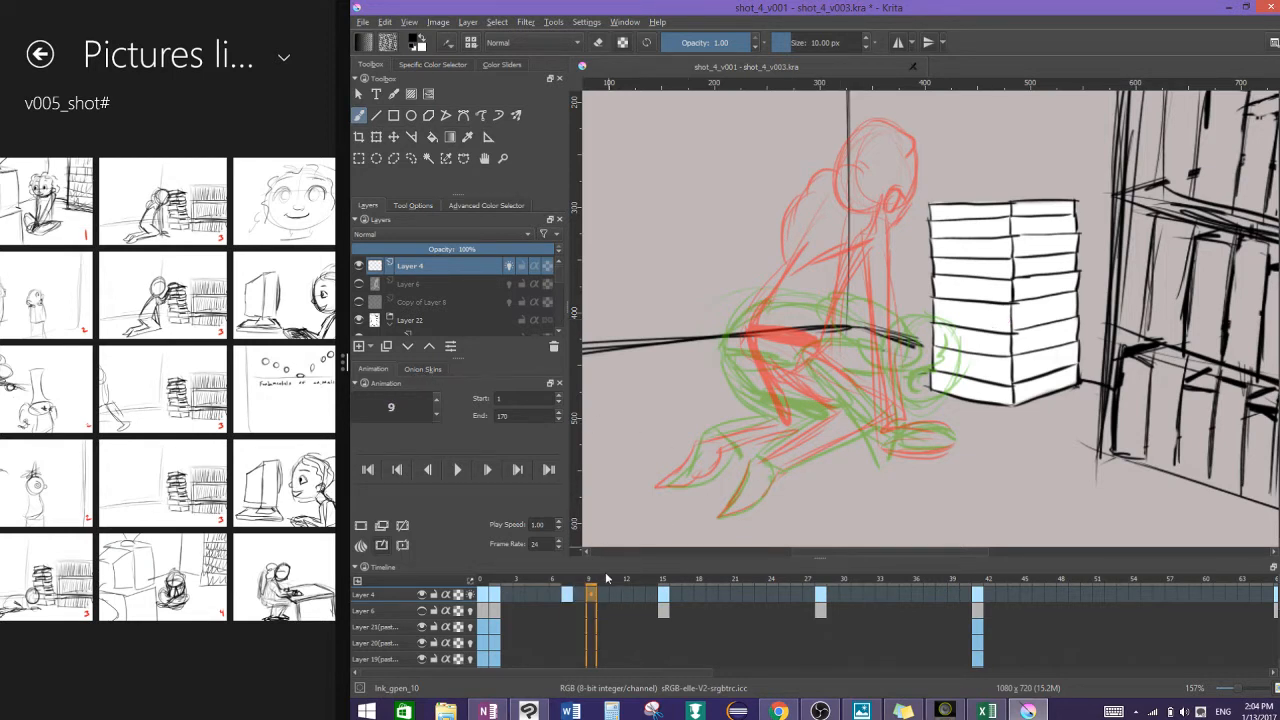
right_click(590, 580)
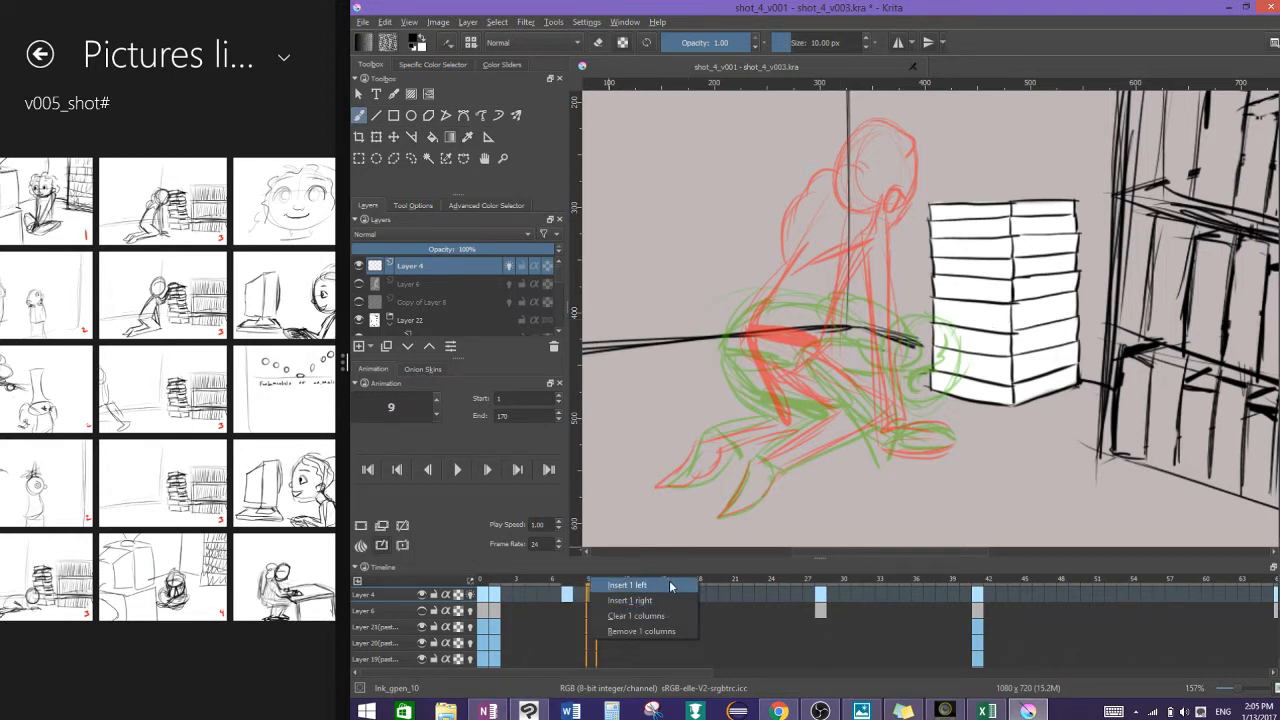
left_click(580, 525)
left_click_drag(579, 596, 614, 597)
right_click(606, 579)
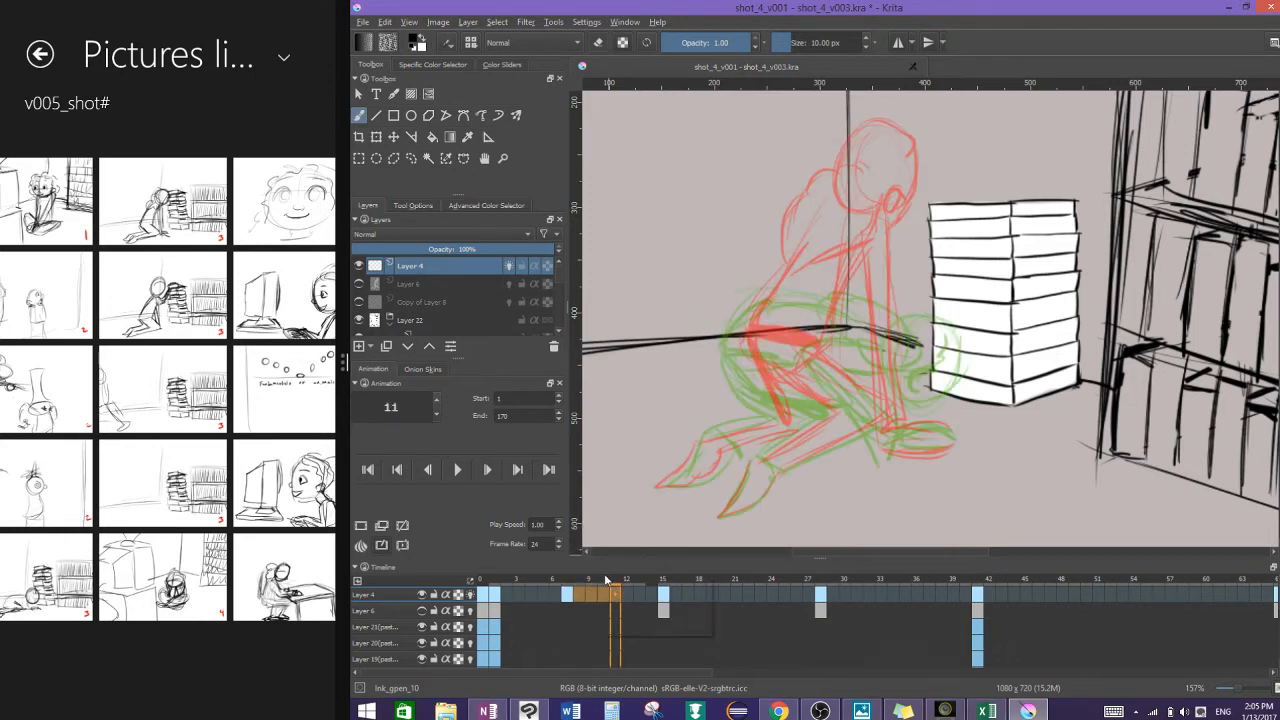
left_click(581, 596)
left_click(603, 596)
left_click(580, 596)
left_click(568, 593)
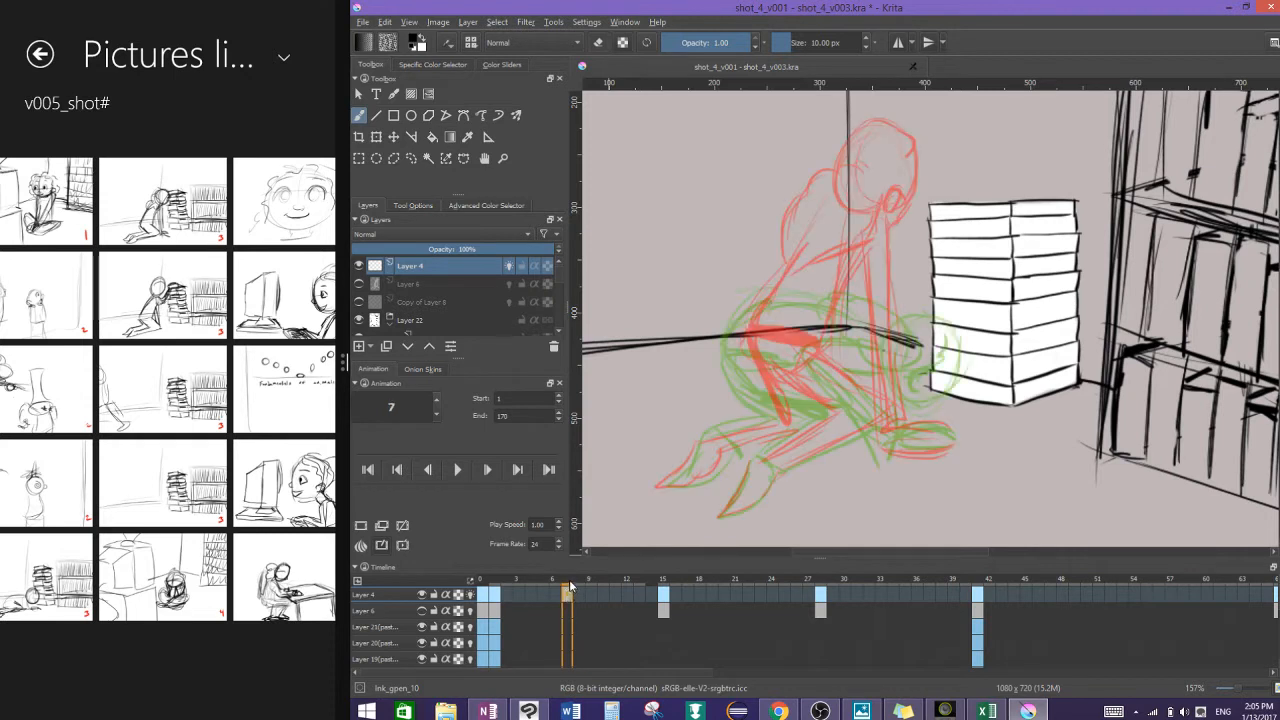
right_click(569, 581)
left_click(707, 614)
Step: Check Layer 4 with onion skins at frames 20, 12, 7 and 1, and return to frame 7
left_click(726, 600)
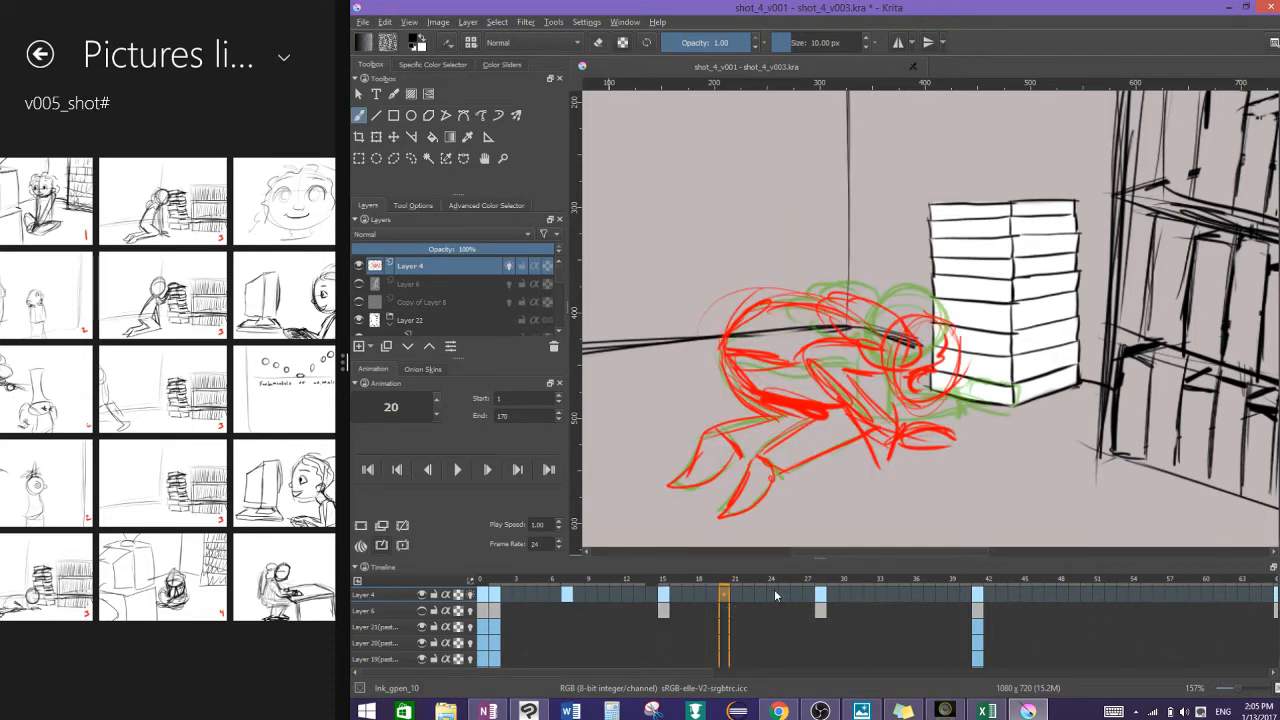
left_click(630, 600)
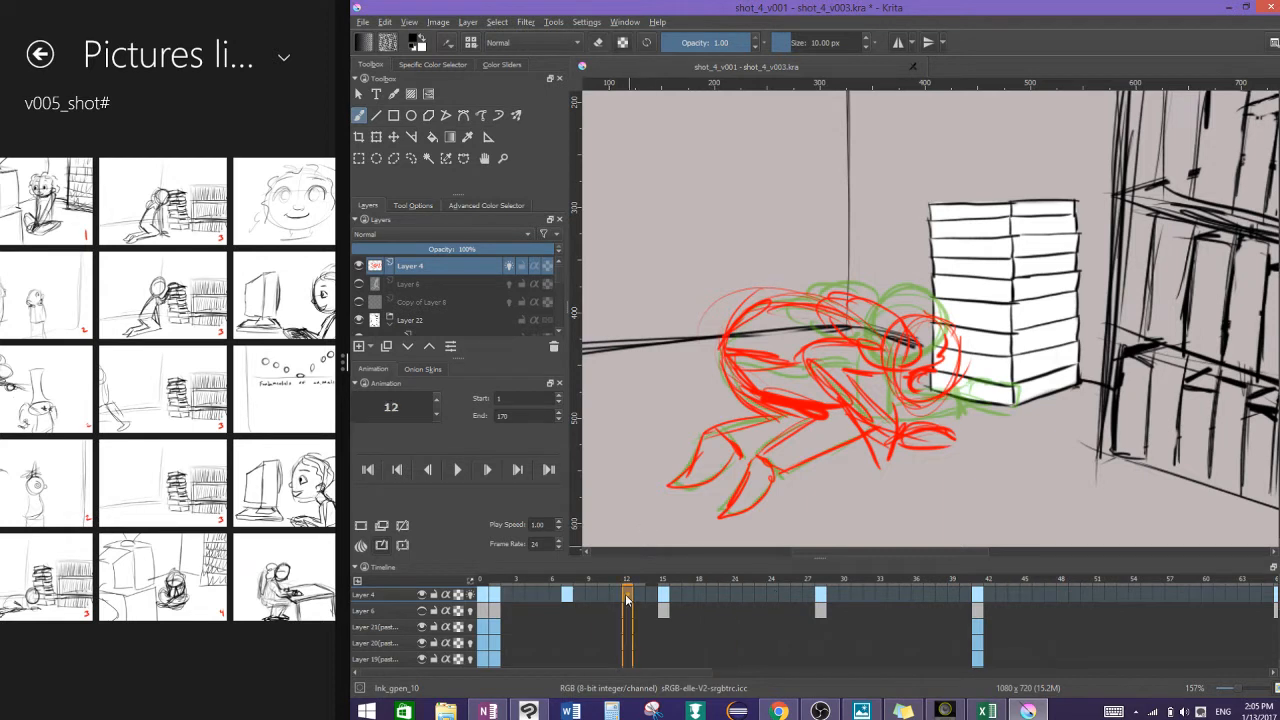
left_click(568, 596)
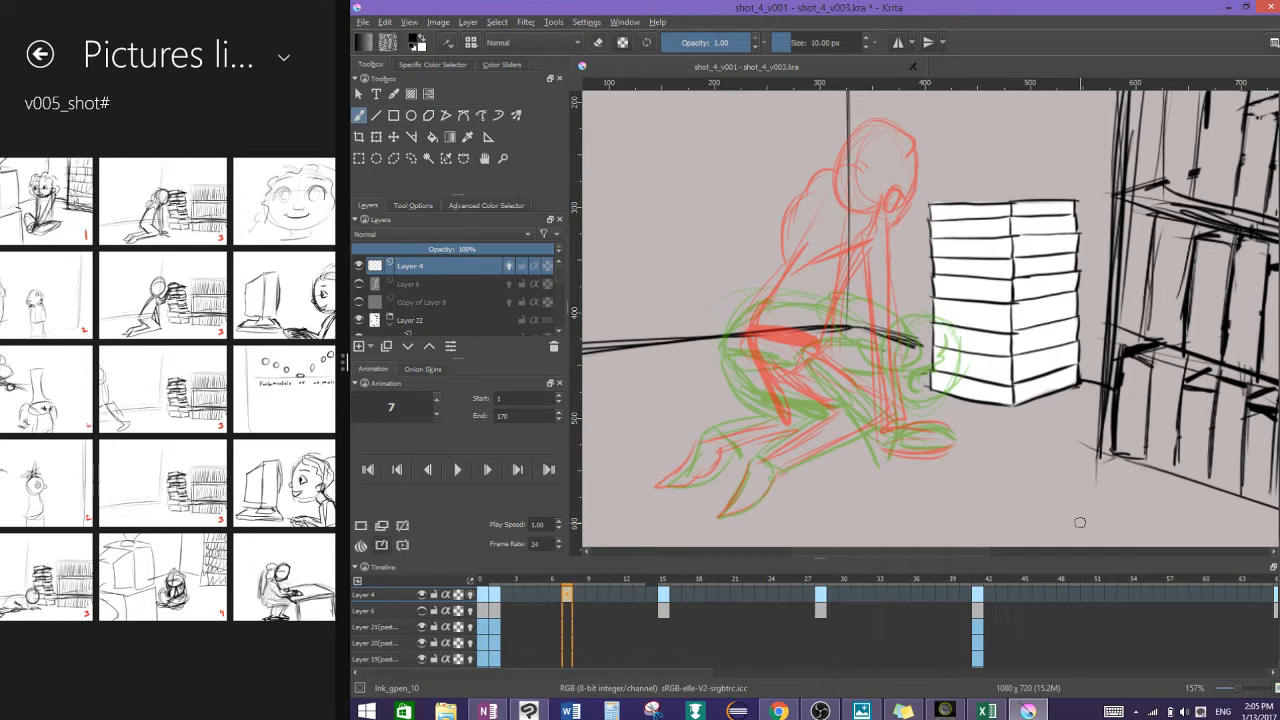
left_click(496, 596)
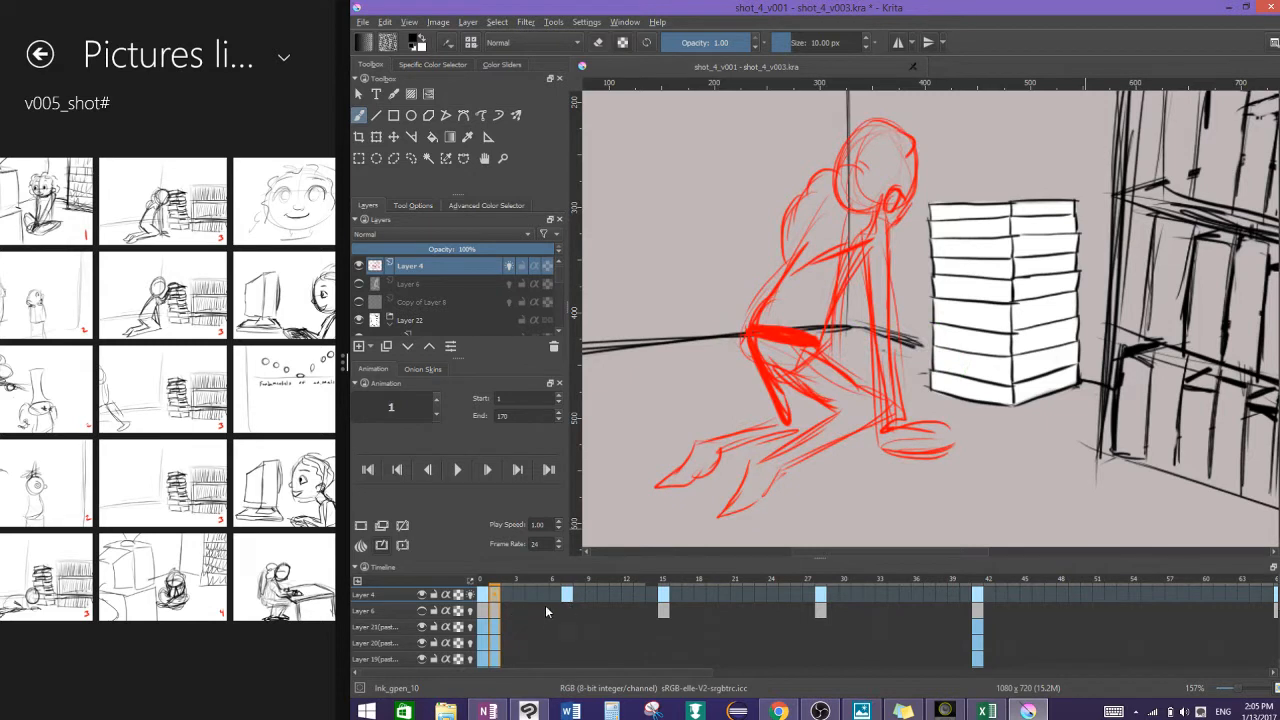
left_click(531, 595)
left_click(556, 595)
key("period")
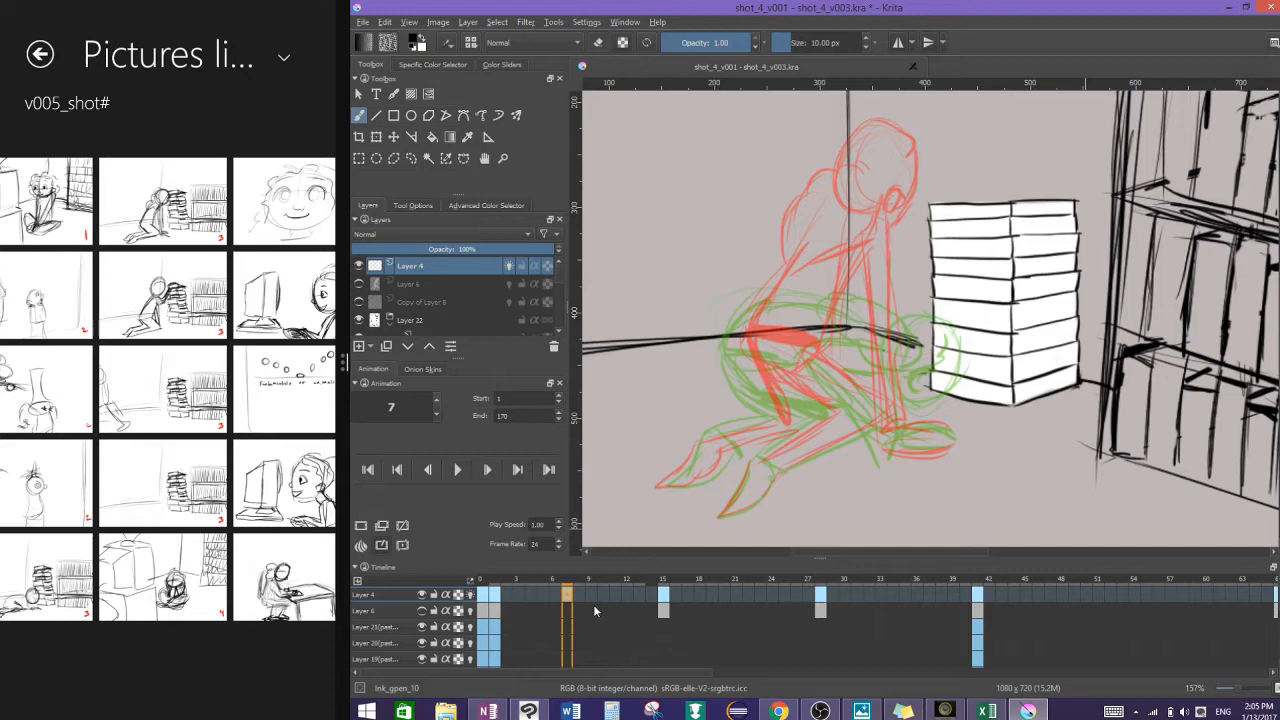
Step: Try a blank frame on Layer 4 at frame 8, and undo it
scroll(930, 320, "up", 3)
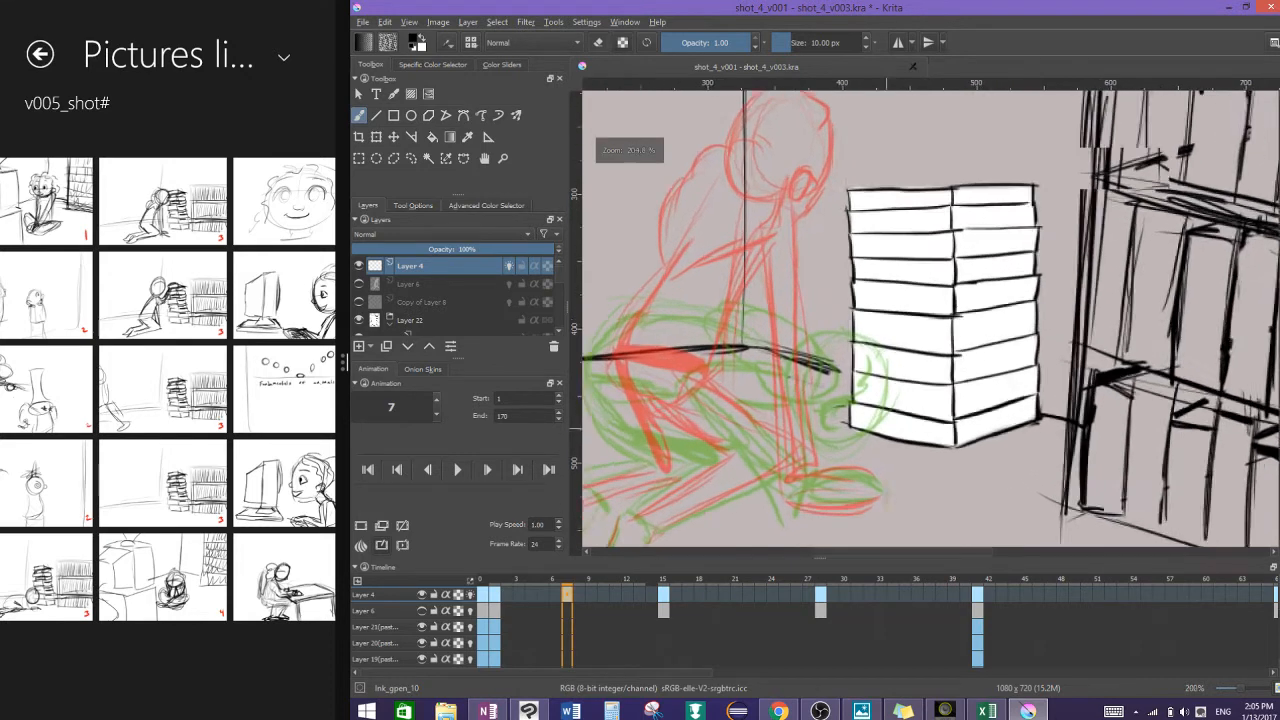
scroll(930, 320, "down", 2)
scroll(1155, 522, "down", 3)
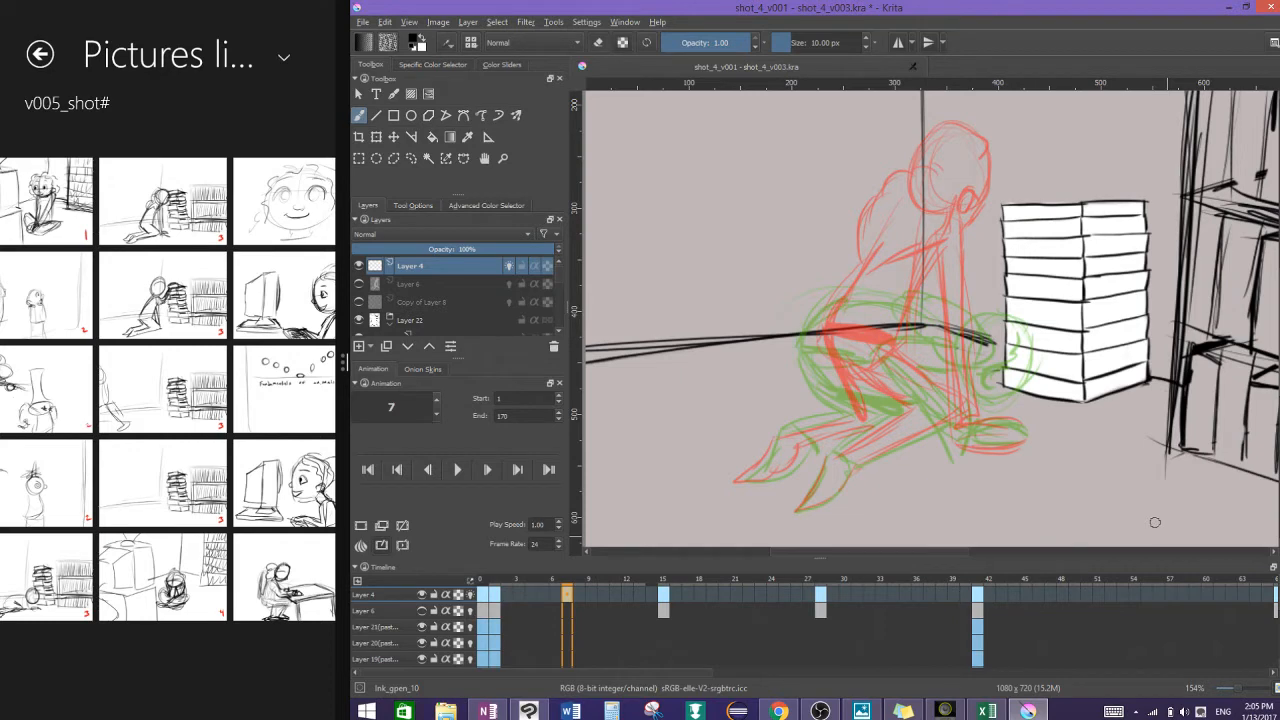
left_click(577, 595)
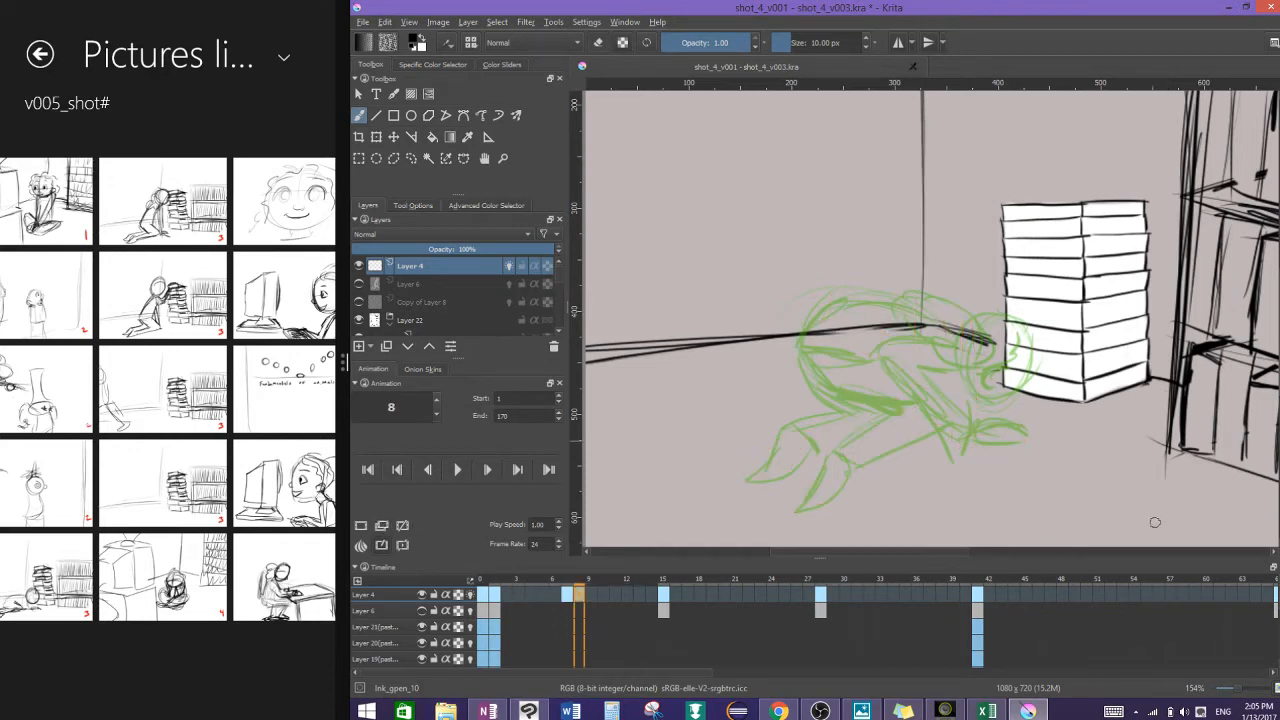
key("ctrl+z")
Step: Try a long test stroke on Layer 4 at frame 16, and undo it
left_click(676, 595)
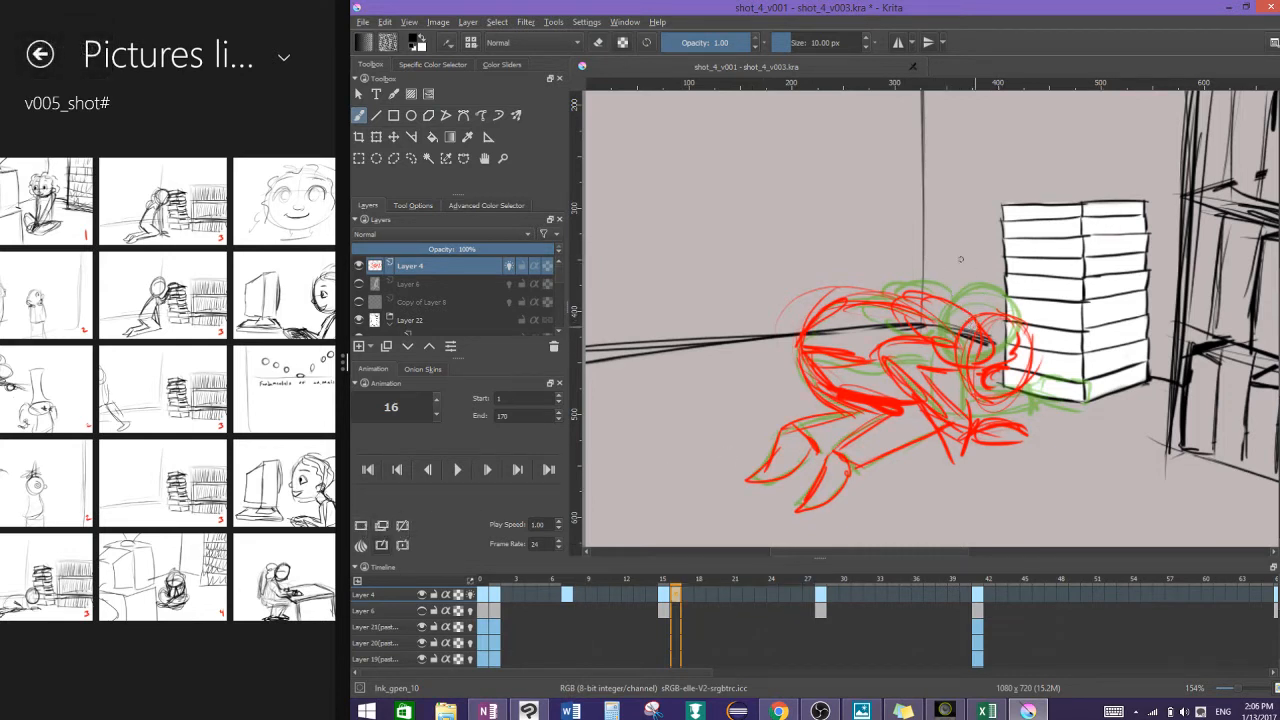
key("ctrl+z")
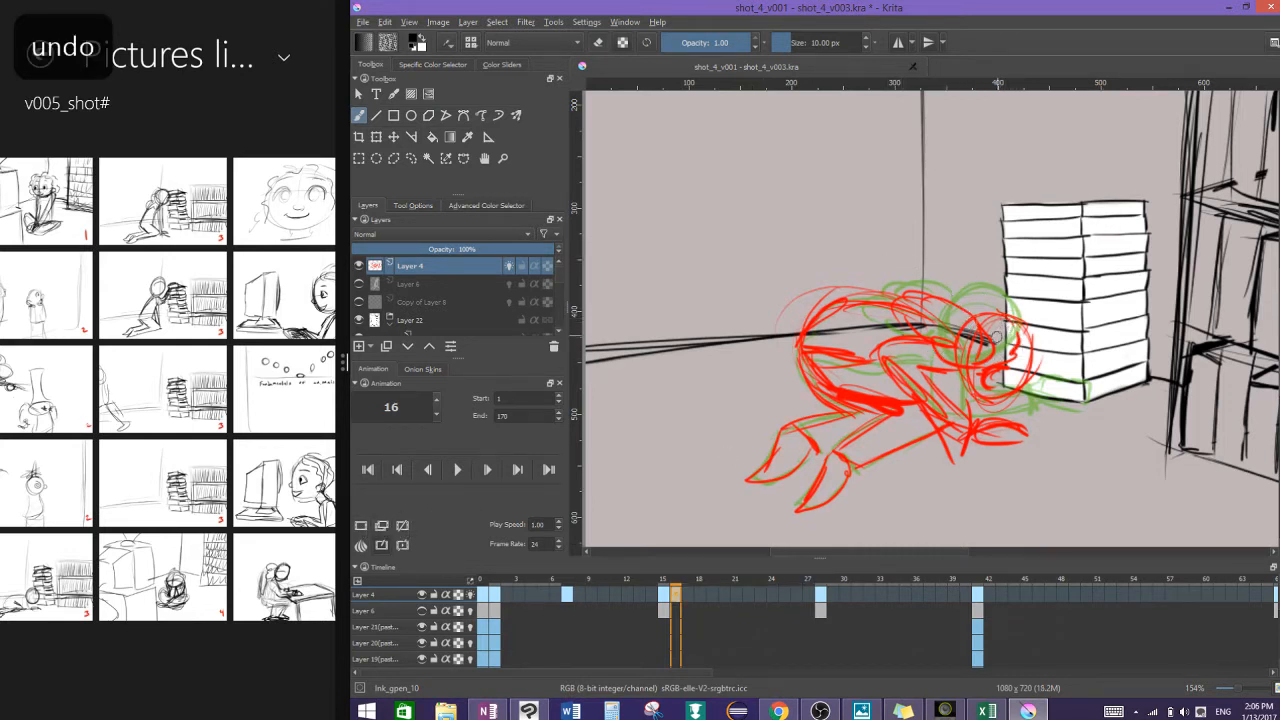
right_click(997, 340)
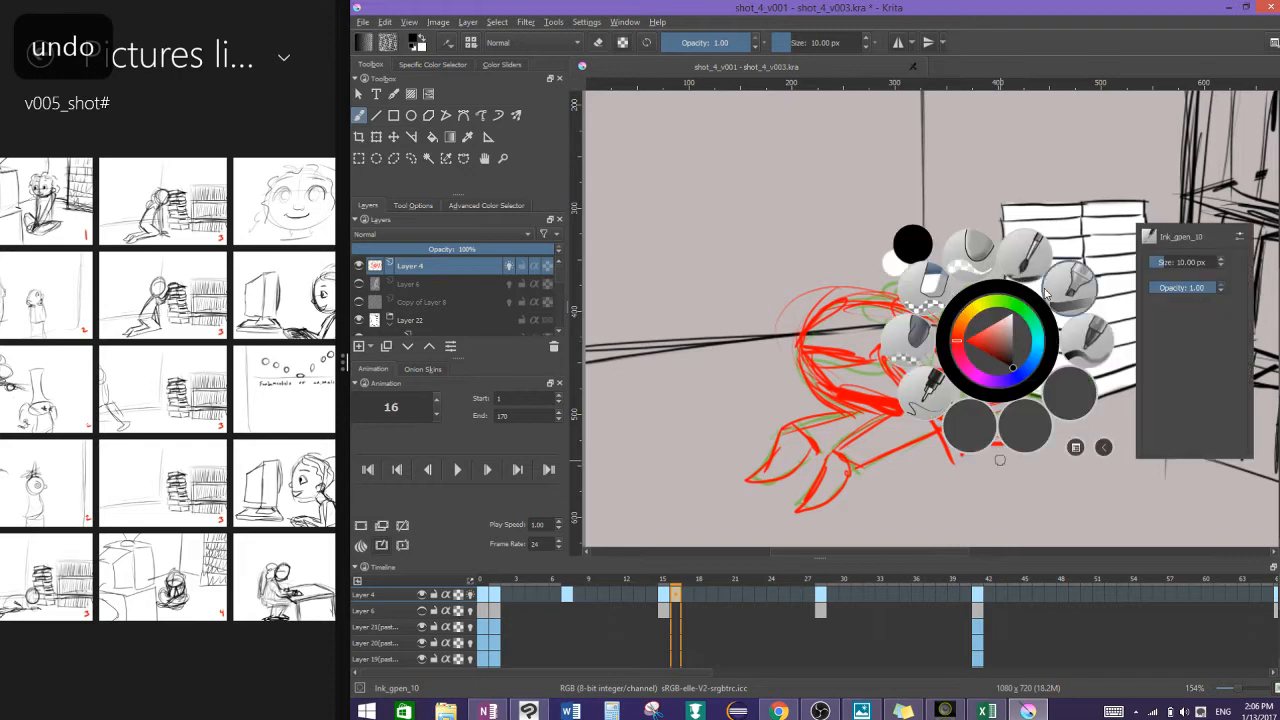
right_click(1018, 400)
left_click_drag(1015, 403, 1112, 512)
key("ctrl+z")
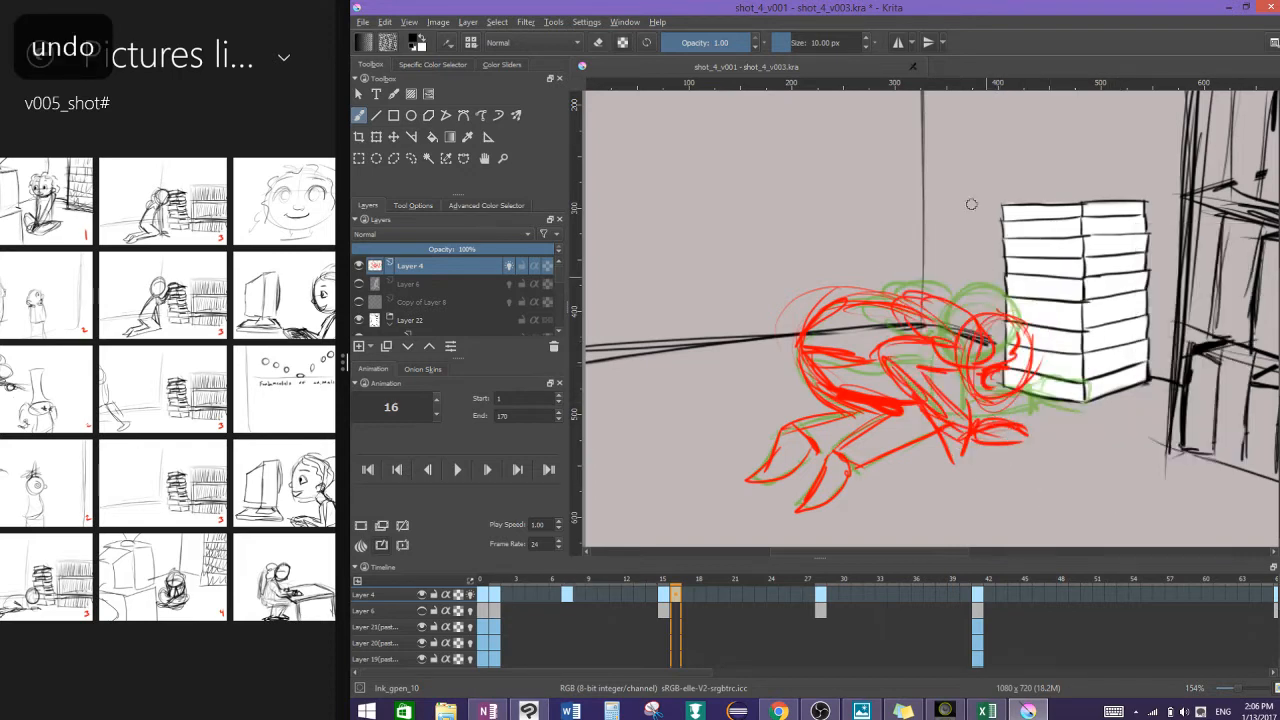
Step: Sketch two loose curves above the bent figure's head on Layer 4 at frame 16, compare with frame 15, and undo them
mouse_move(978, 322)
left_mouse_down()
mouse_move(971, 272)
mouse_move(937, 249)
left_mouse_up()
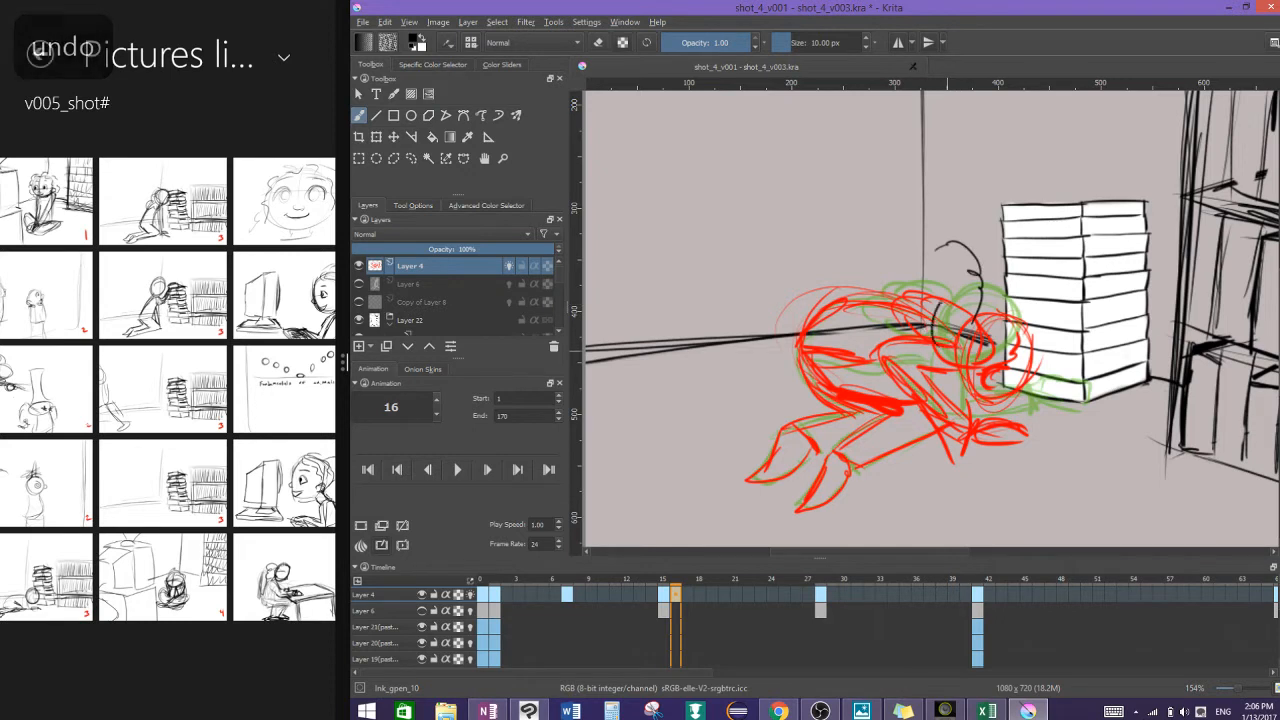
left_click_drag(944, 312, 932, 240)
key("ctrl+z")
key("ctrl+z")
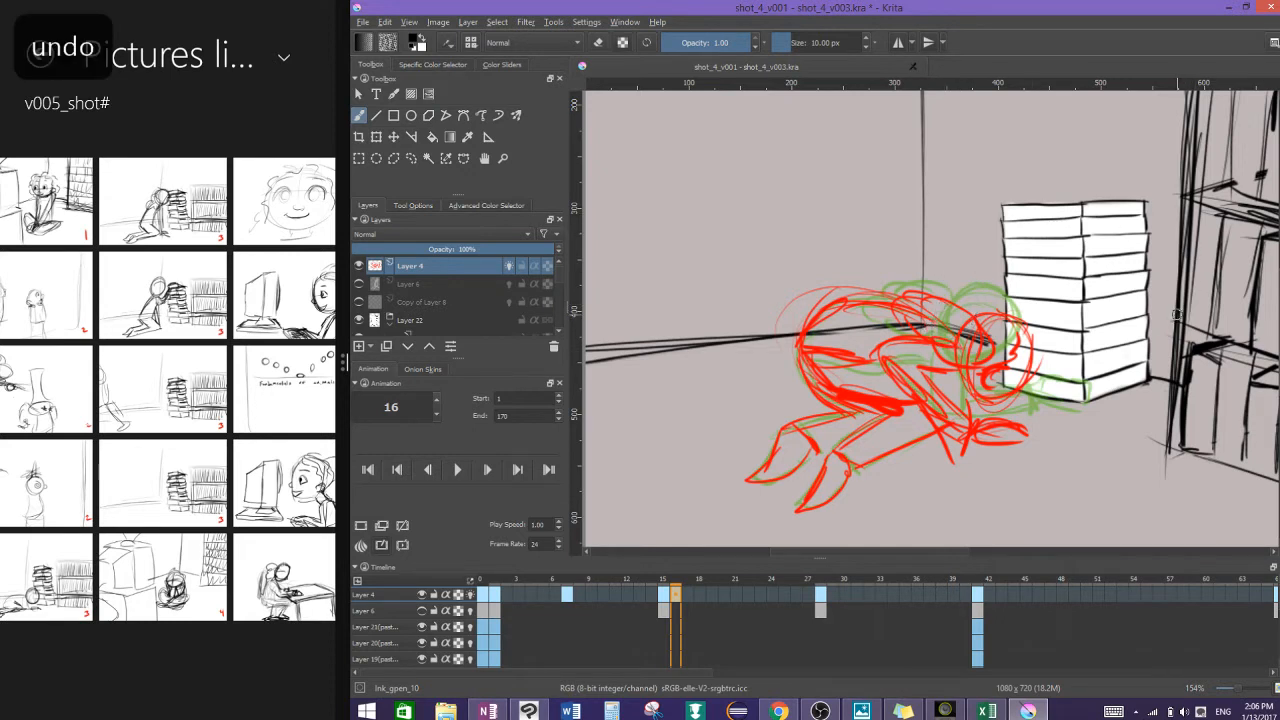
key("ctrl+shift+z")
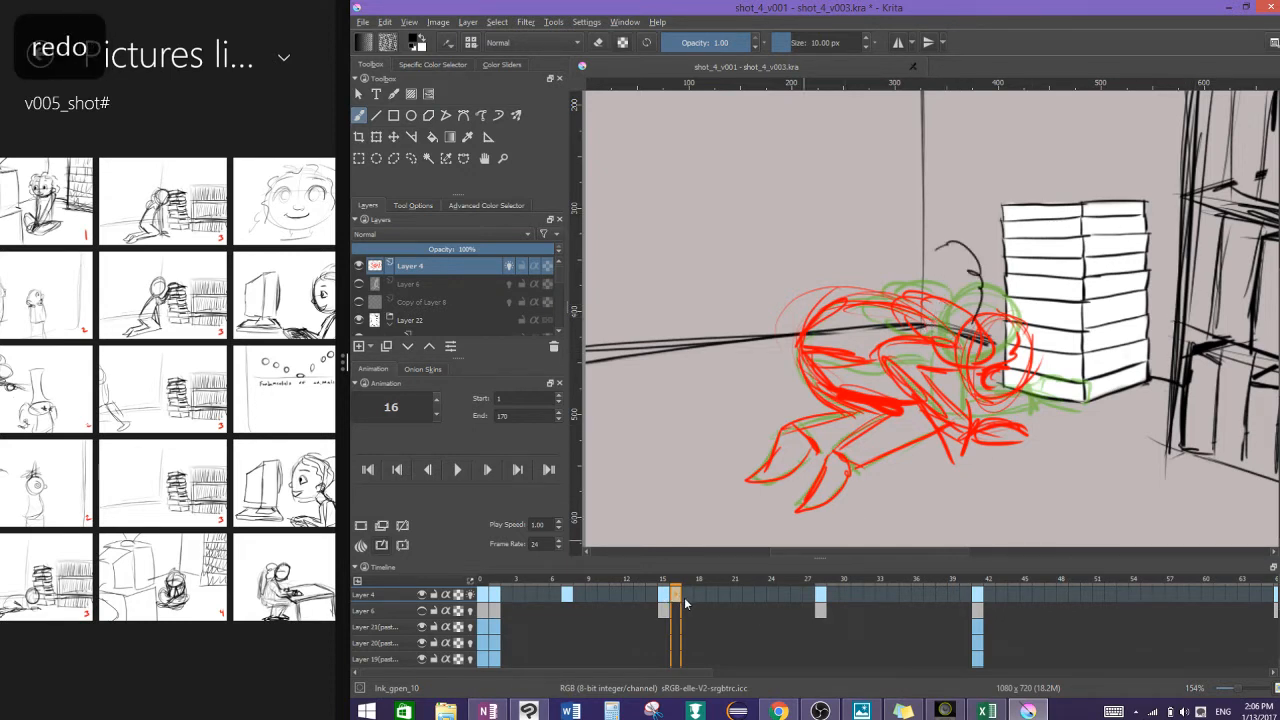
key("ctrl+z")
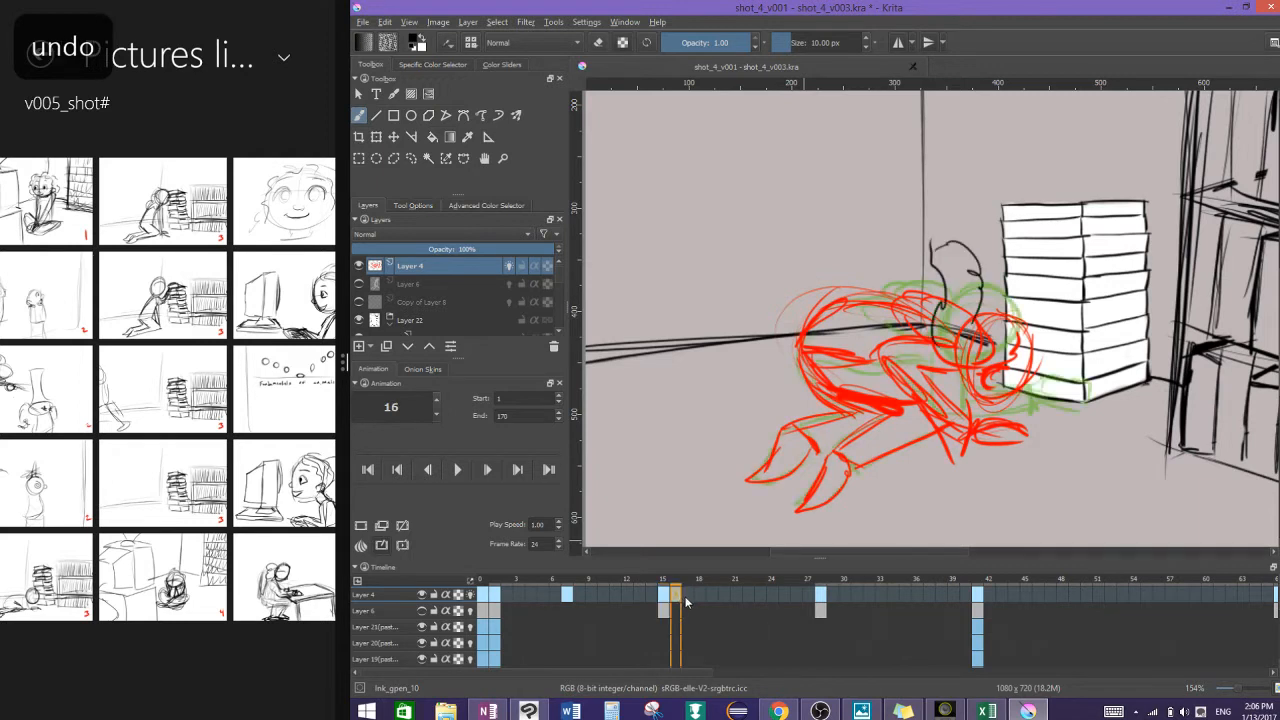
key("Left")
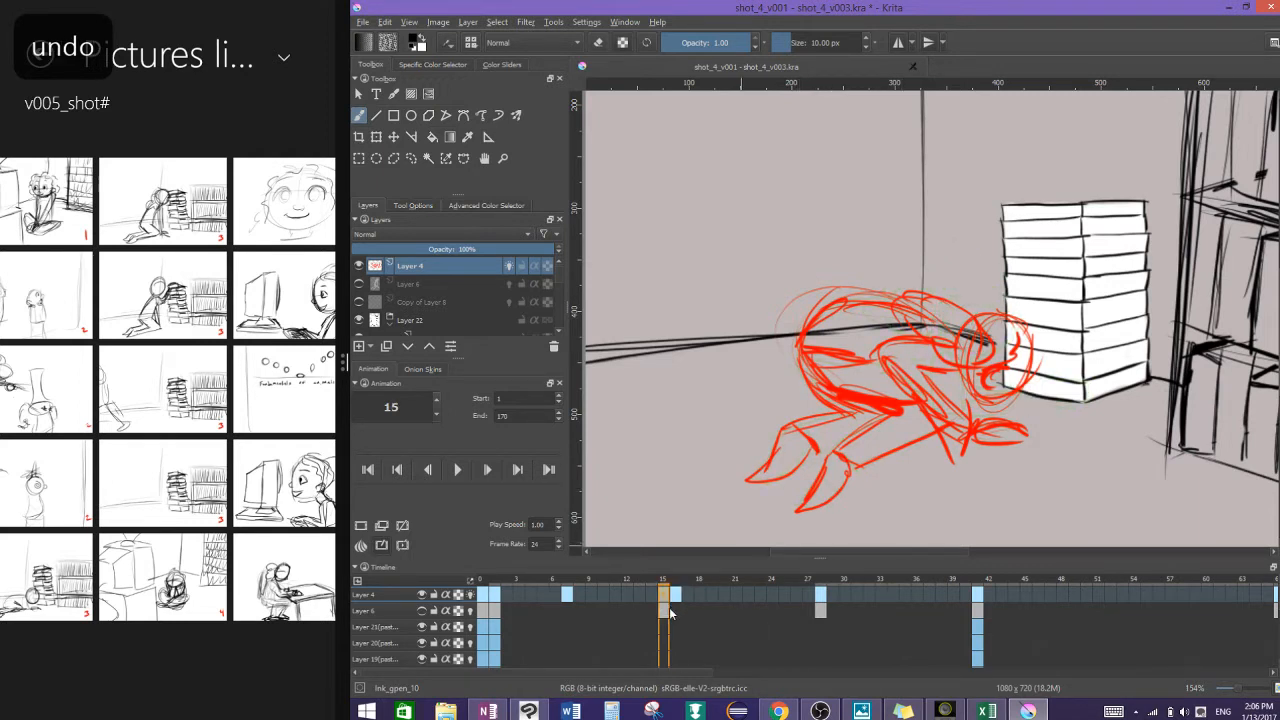
left_click(679, 582)
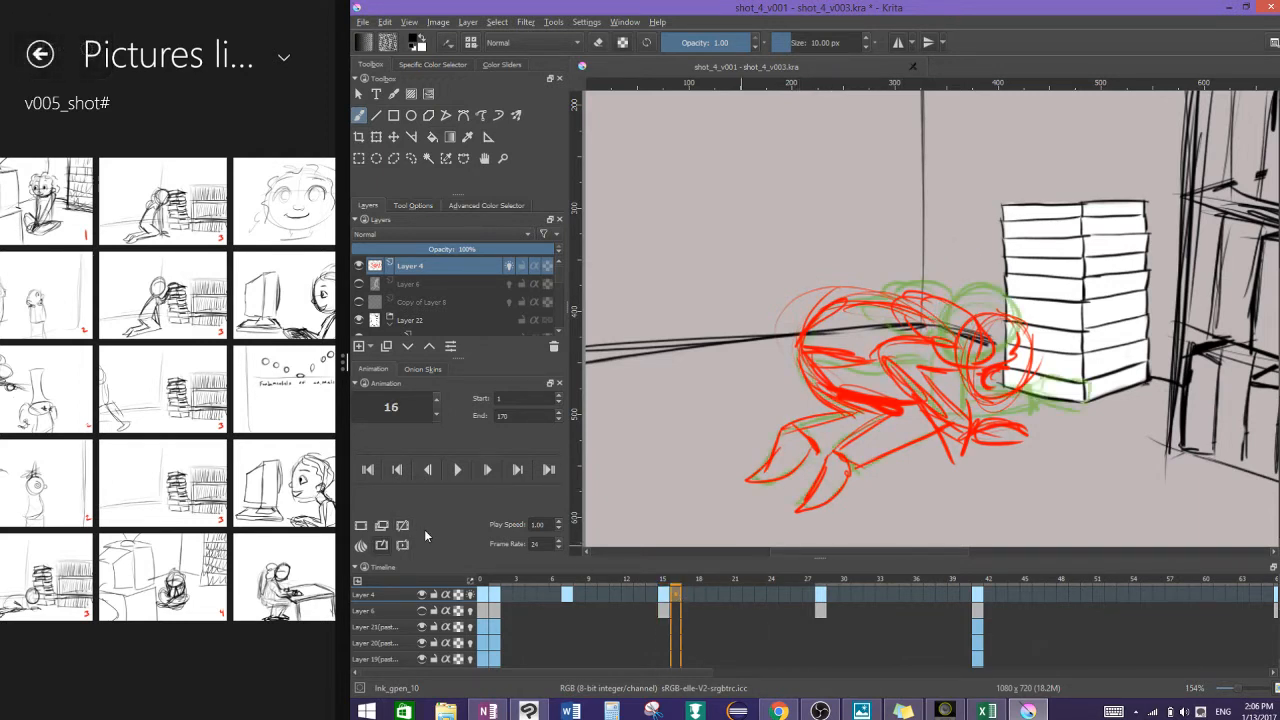
Step: Remove Layer 4's blank frame at frame 7 and add a new layer above Layer 4
left_click(660, 594)
left_click(566, 594)
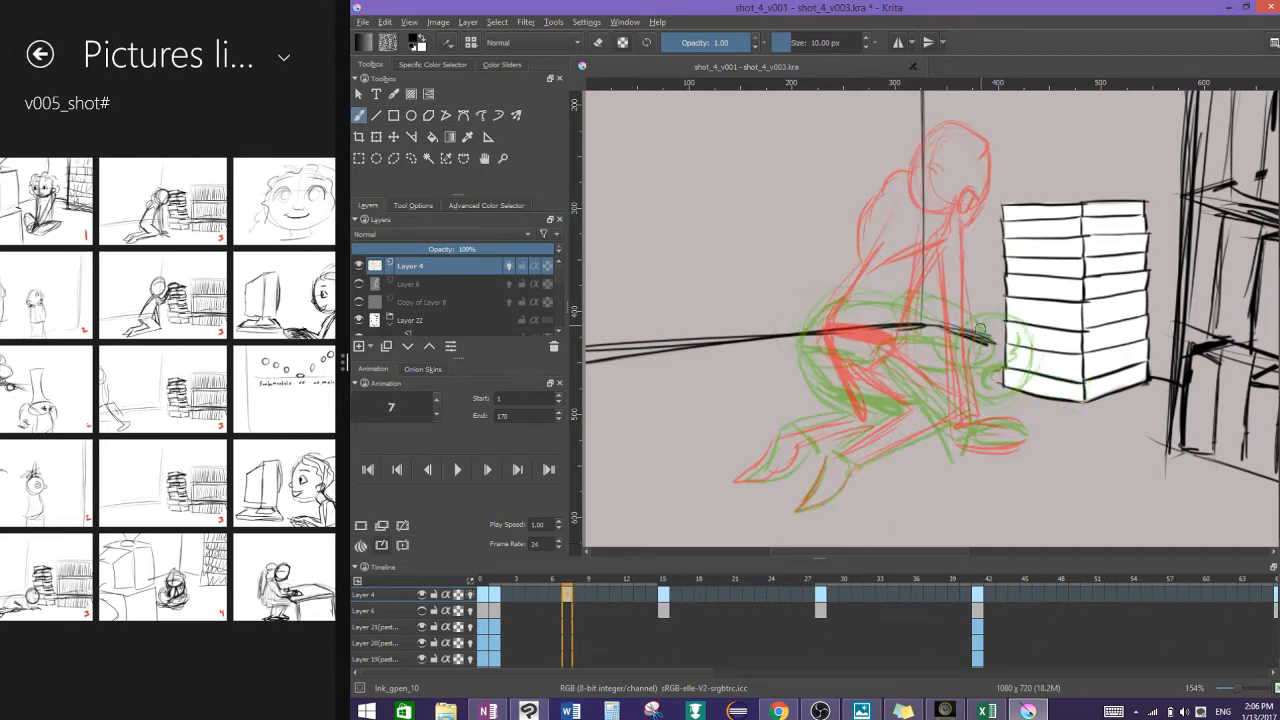
left_click(502, 596)
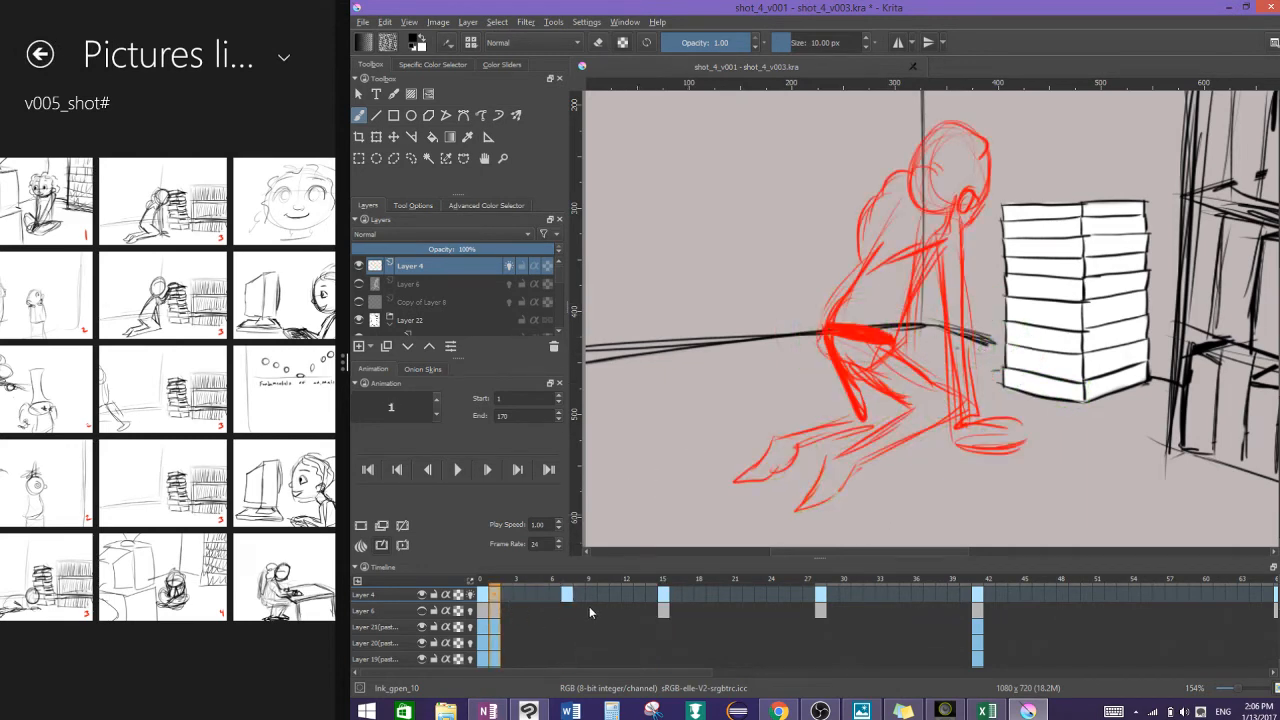
left_click(566, 594)
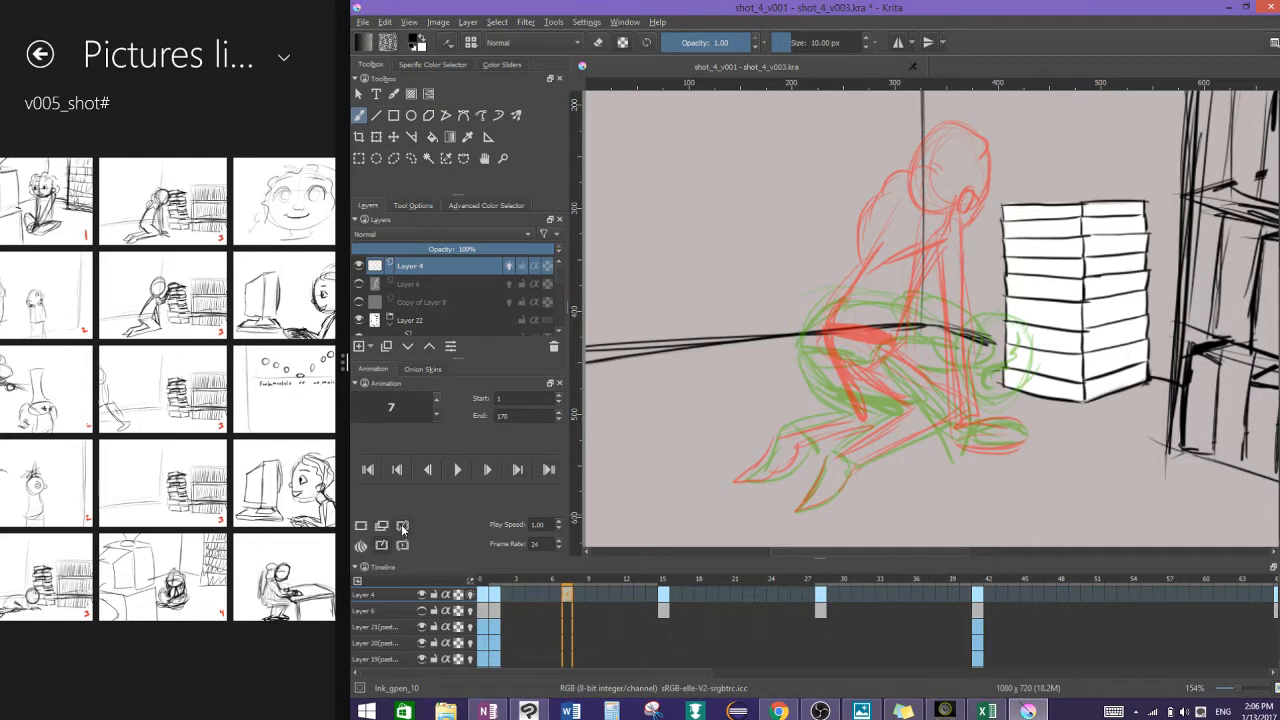
left_click(360, 346)
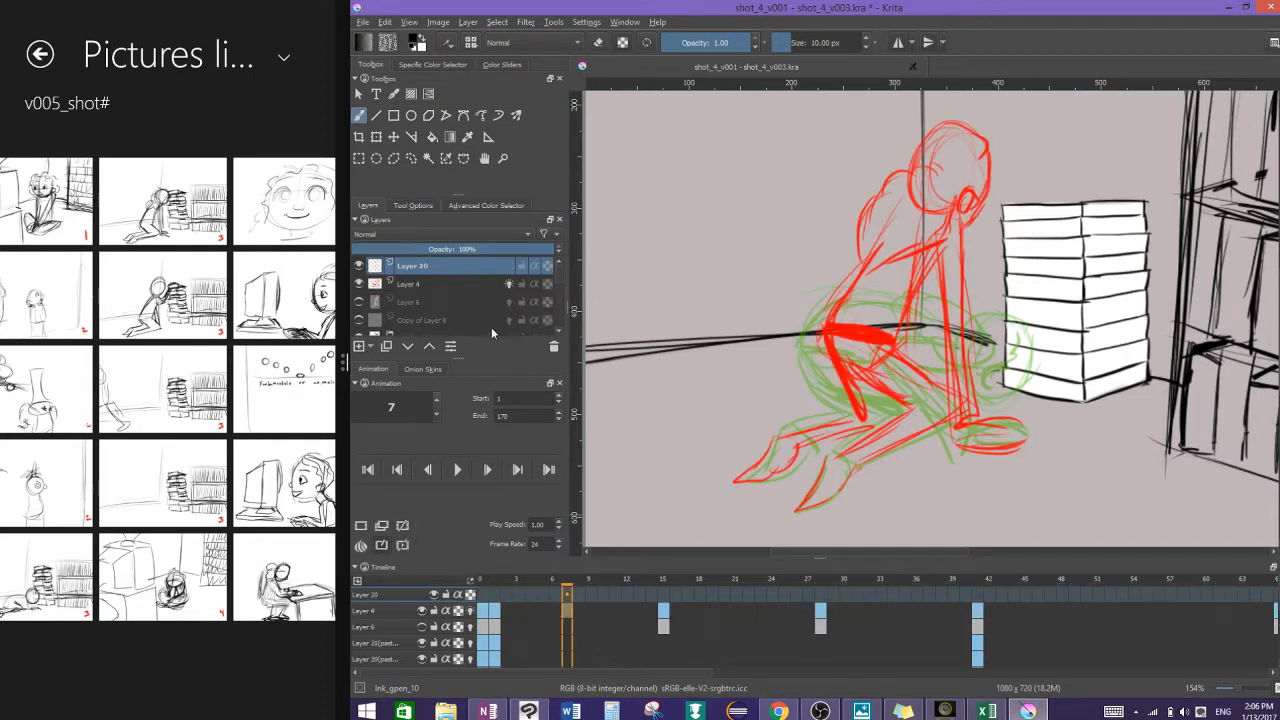
Step: Turn off showing Layer 21 (pasted) in the timeline
left_click(390, 643)
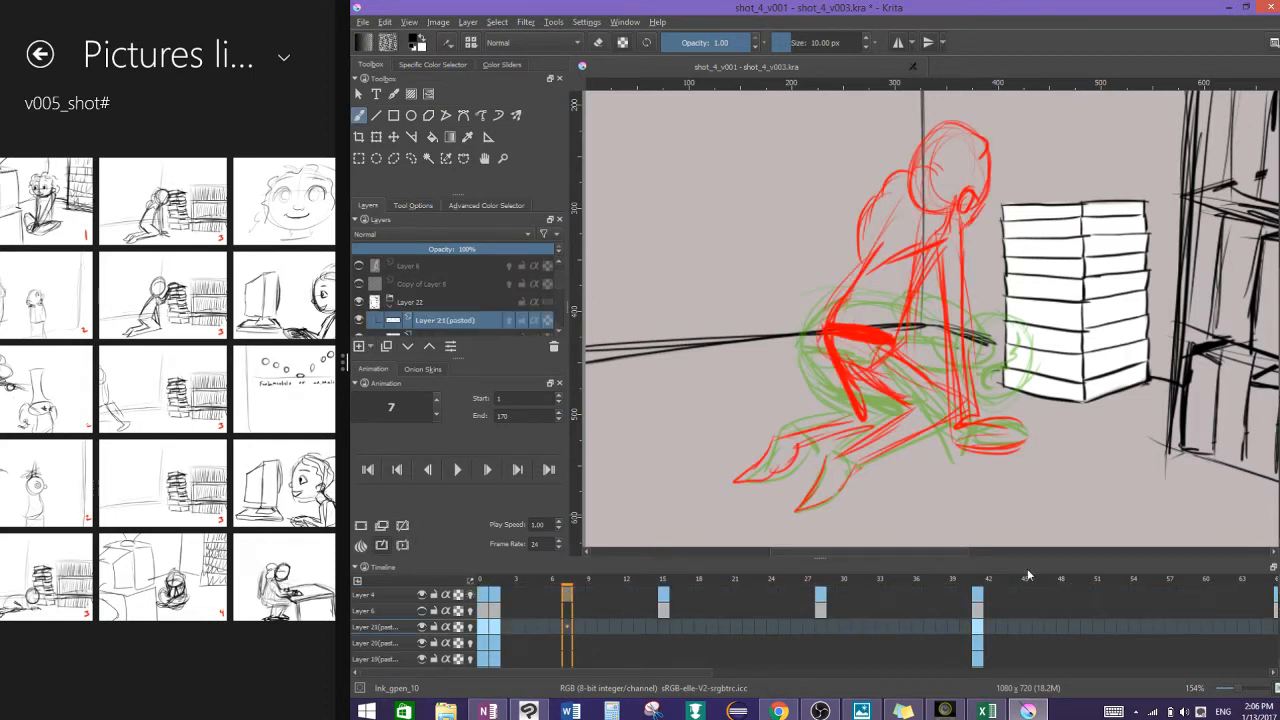
left_click(359, 582)
left_click(396, 626)
left_click(359, 584)
left_click(450, 623)
left_click(359, 582)
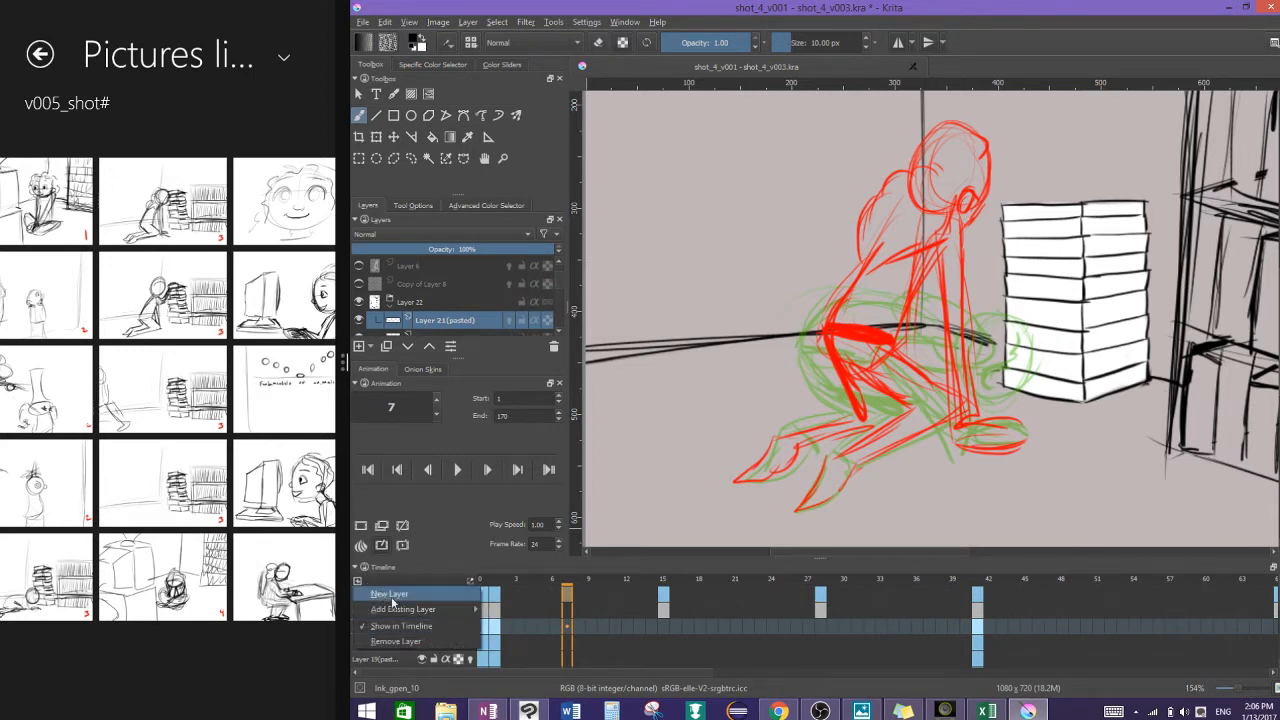
left_click(369, 626)
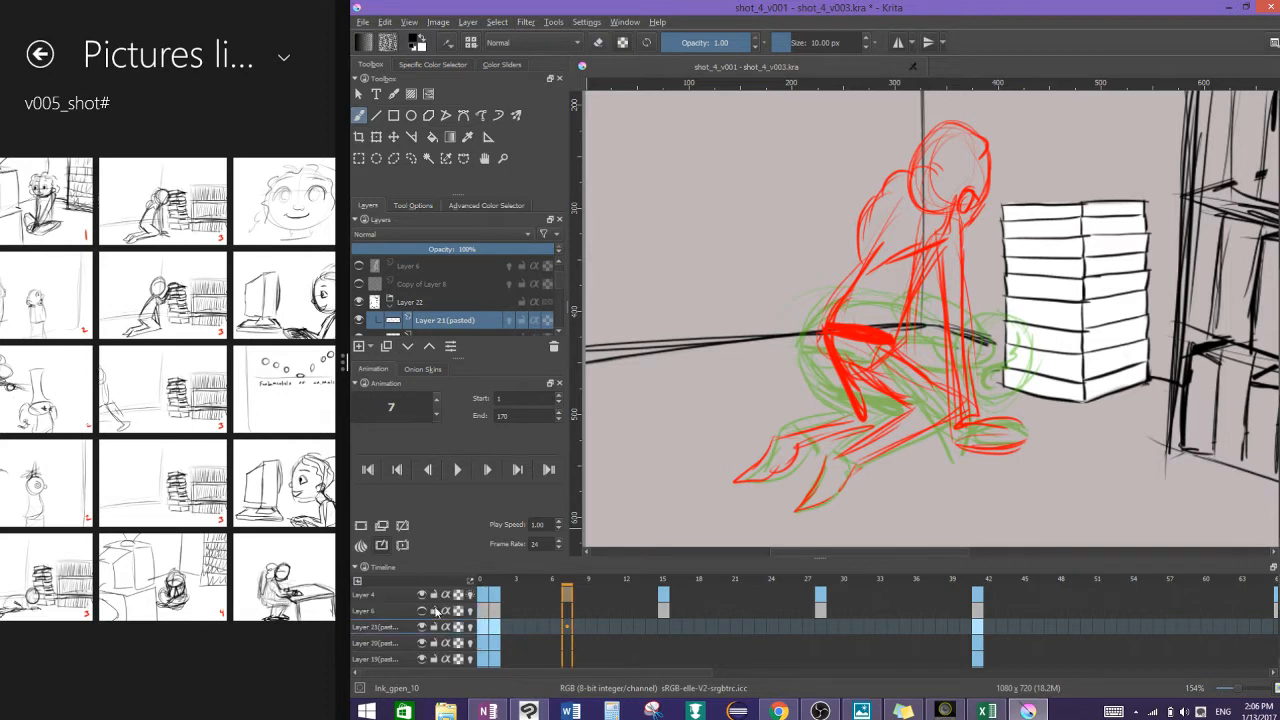
left_click(584, 581)
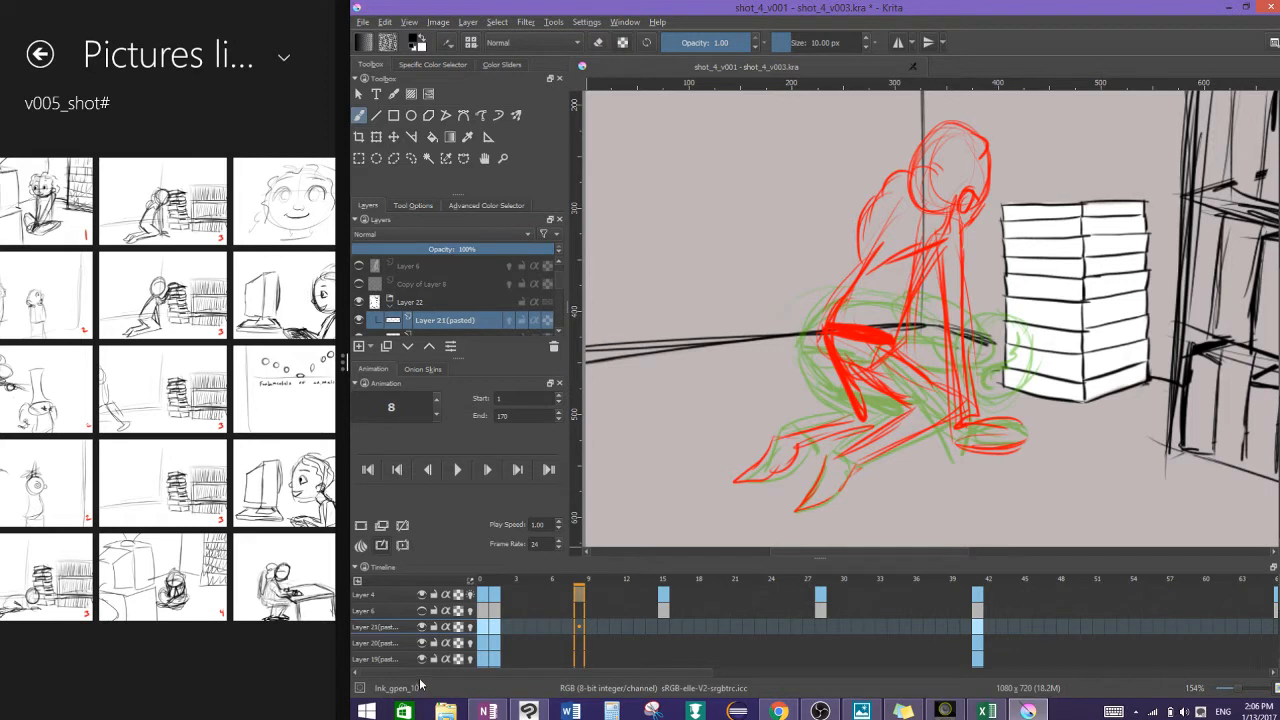
left_click(387, 653)
Step: Turn off showing the pasted Layers 20, 19, 18 and 17 in the timeline
left_click(383, 627)
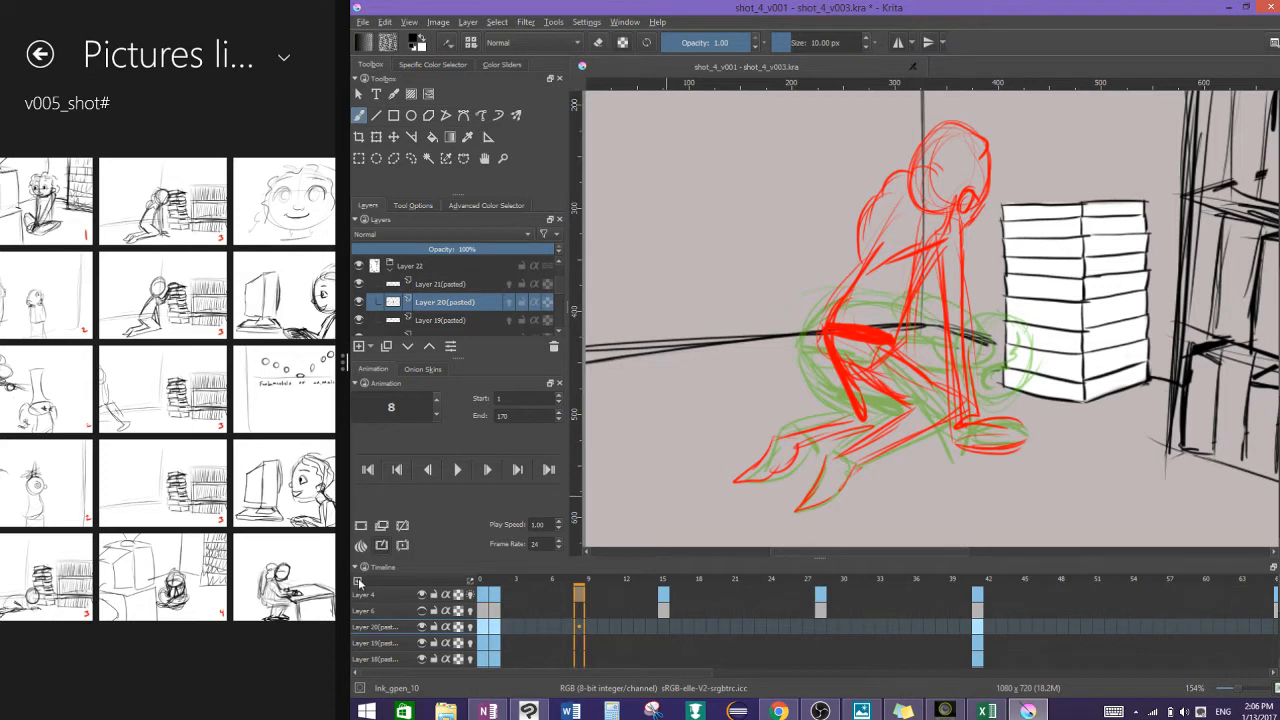
left_click(387, 643)
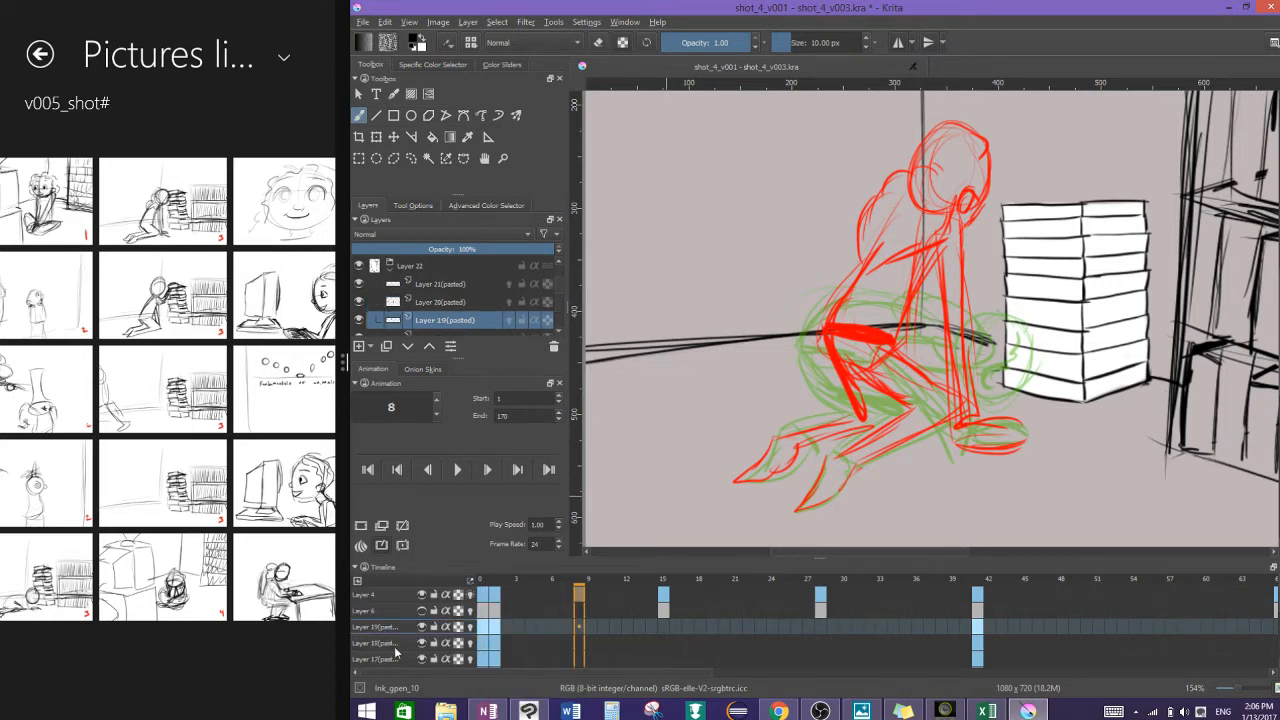
left_click(385, 643)
left_click(361, 581)
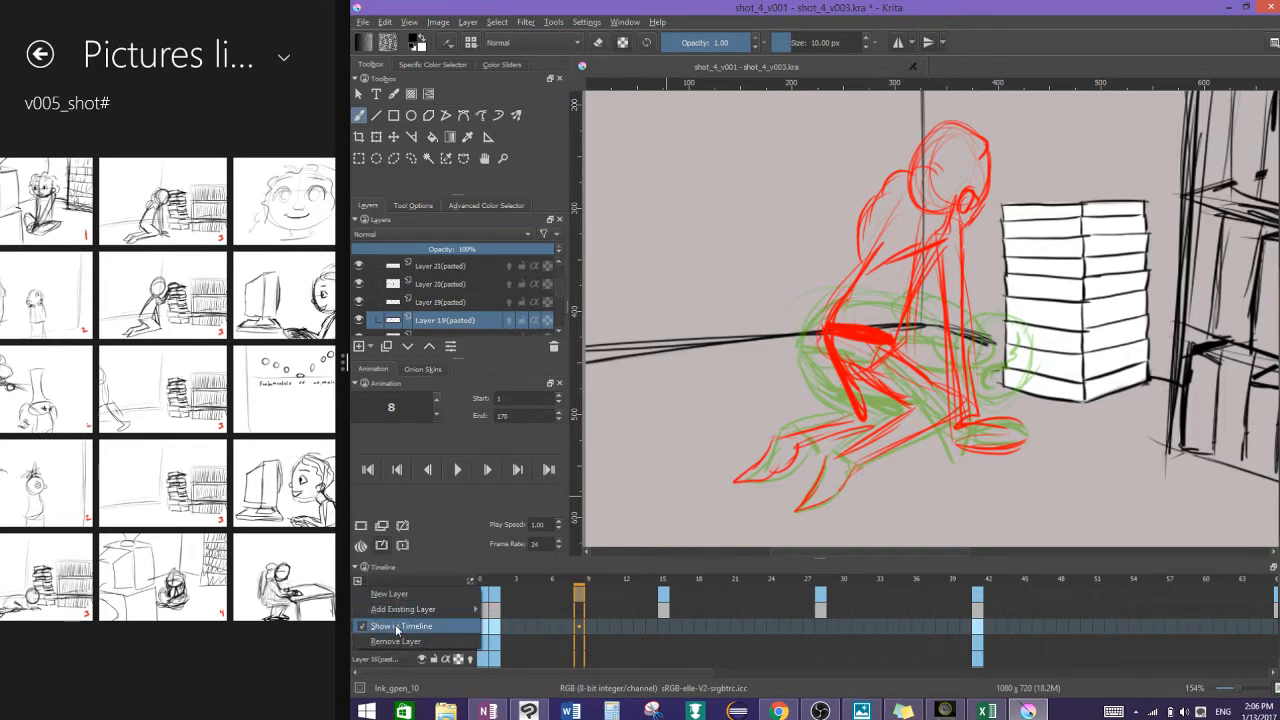
left_click(396, 625)
left_click(384, 638)
left_click(361, 581)
left_click(396, 625)
Step: Turn off showing the pasted Layers 16, 15 and 14 in the timeline
left_click(387, 624)
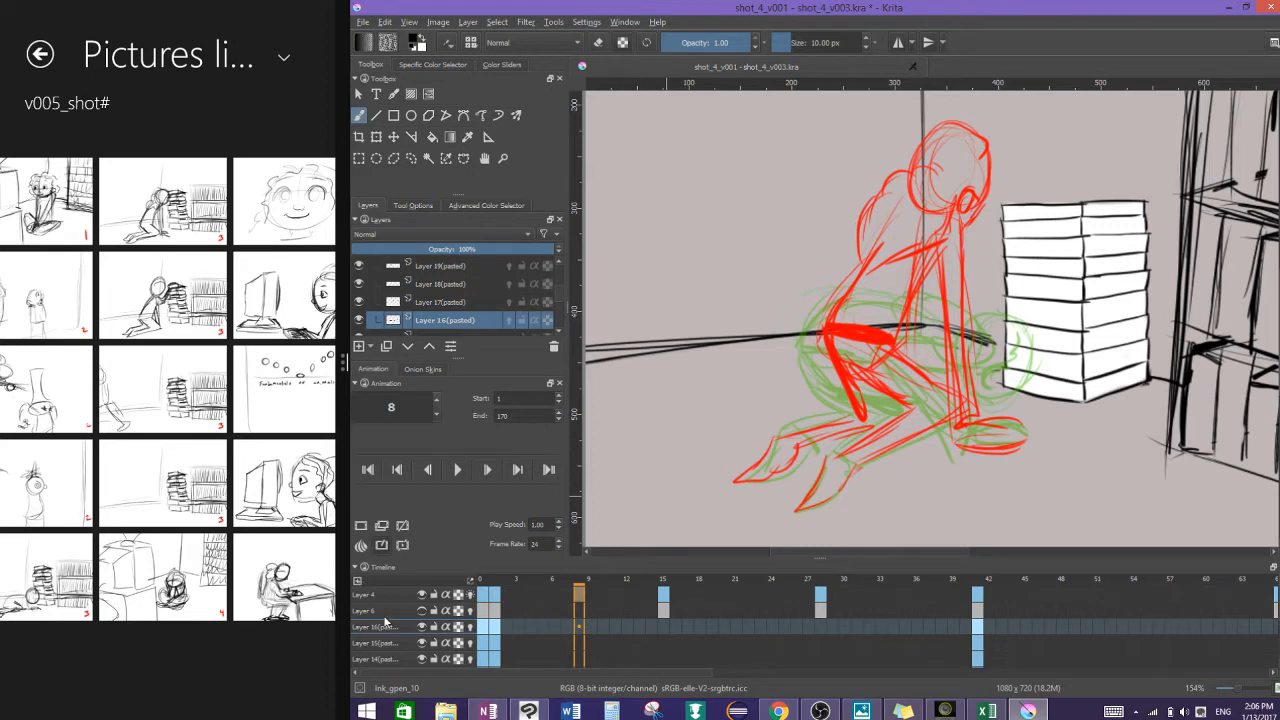
left_click(359, 581)
left_click(391, 627)
left_click(359, 581)
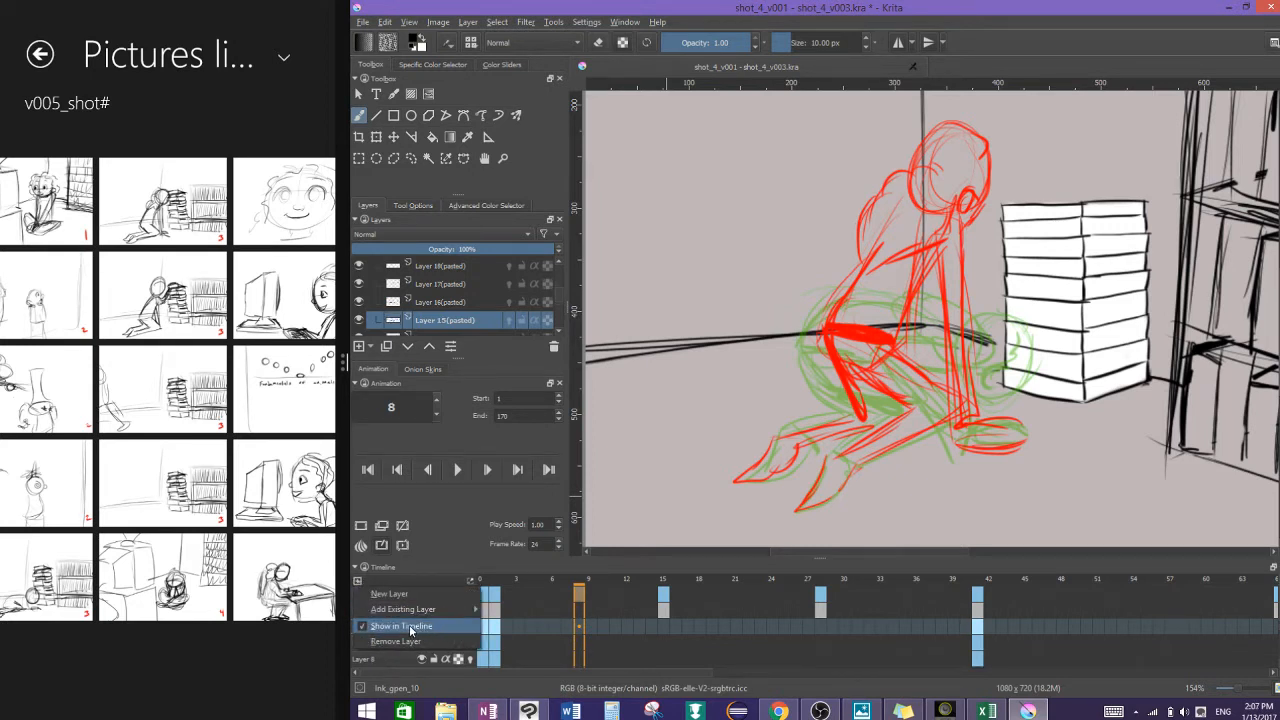
left_click(412, 627)
left_click(360, 582)
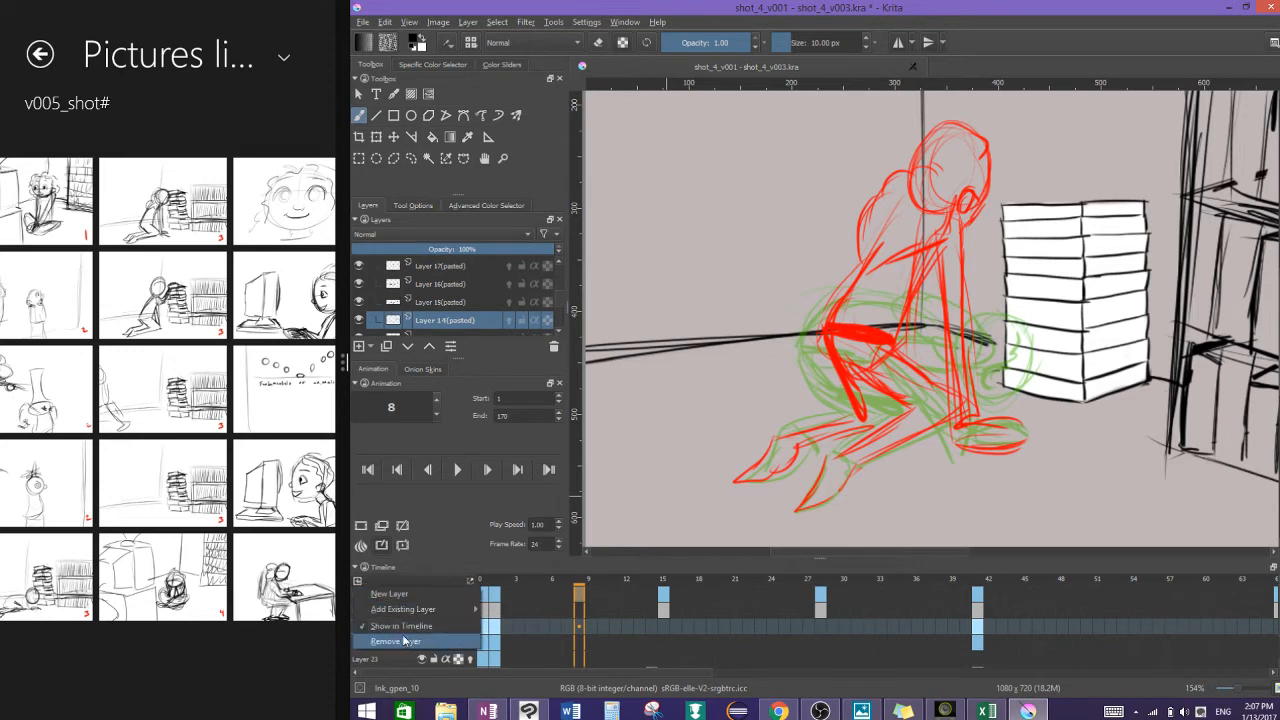
left_click(412, 626)
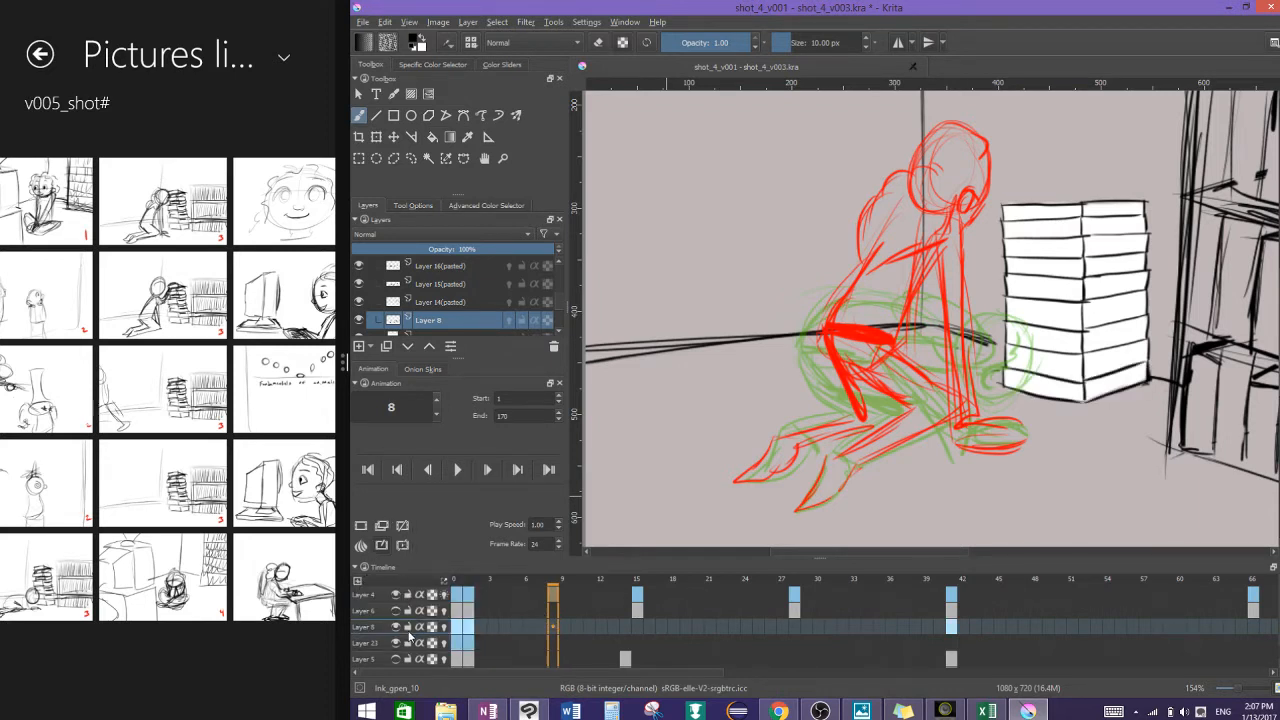
Step: Clear Layer 8 and Layer 23 from the timeline, and select Layer 5
left_click(378, 637)
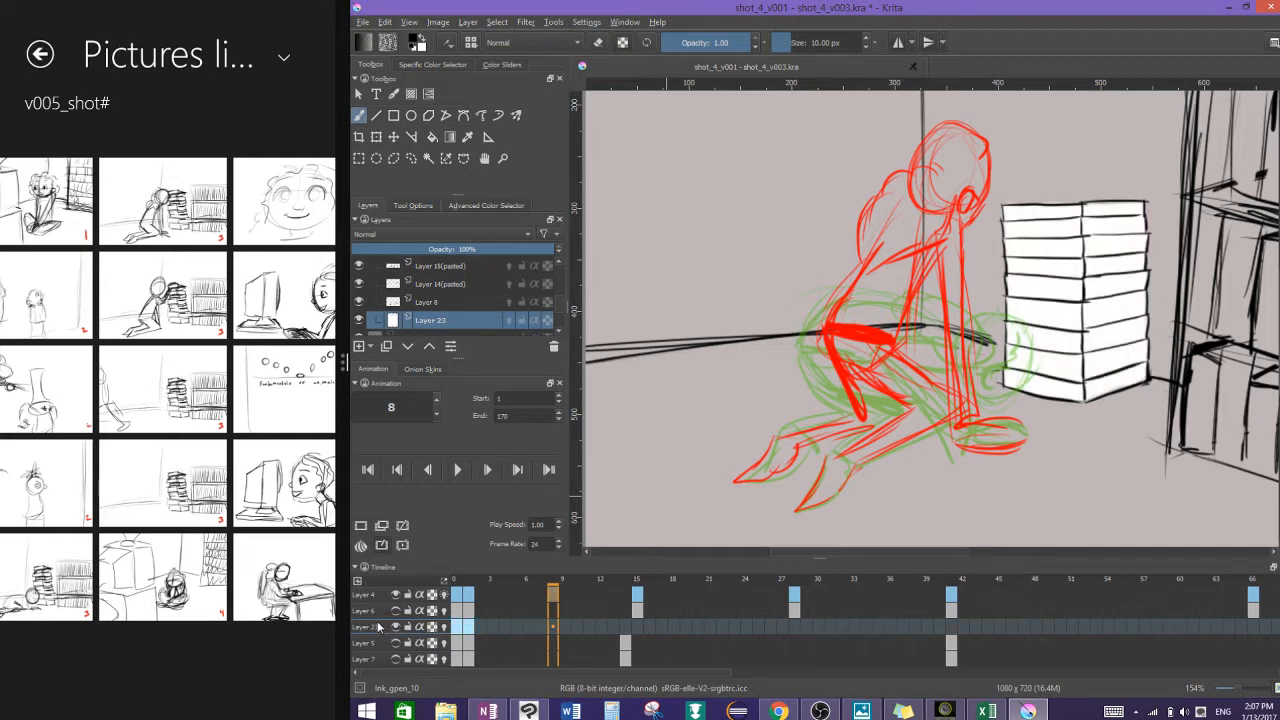
left_click(360, 581)
left_click(391, 626)
left_click(384, 643)
left_click(394, 626)
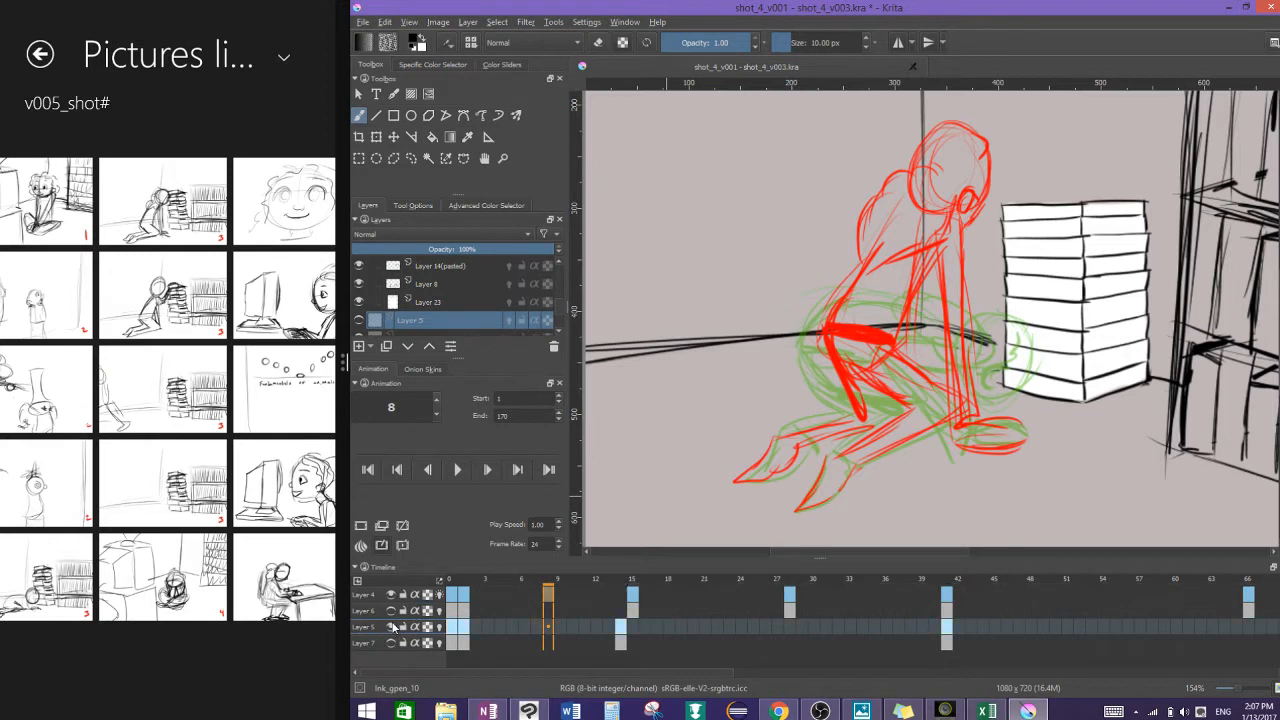
Step: Turn off showing Layer 6 in the timeline and select Layer 5
left_click(381, 611)
left_click(359, 581)
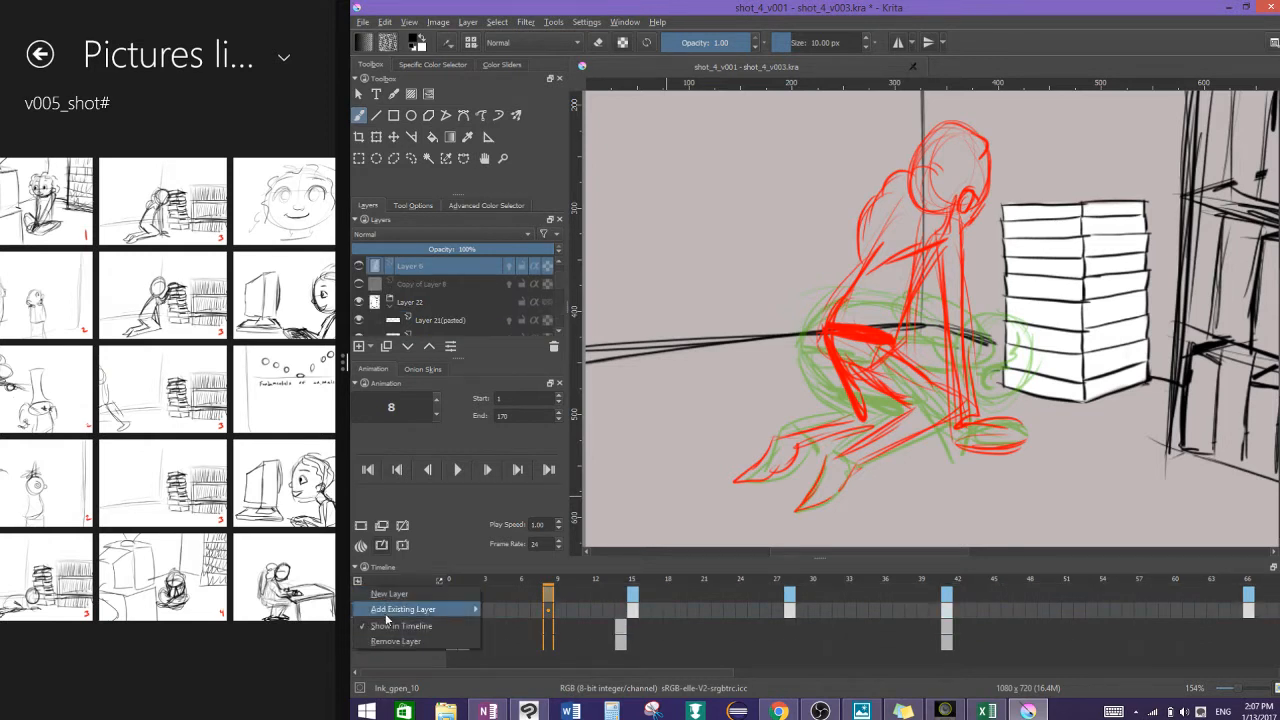
left_click(388, 627)
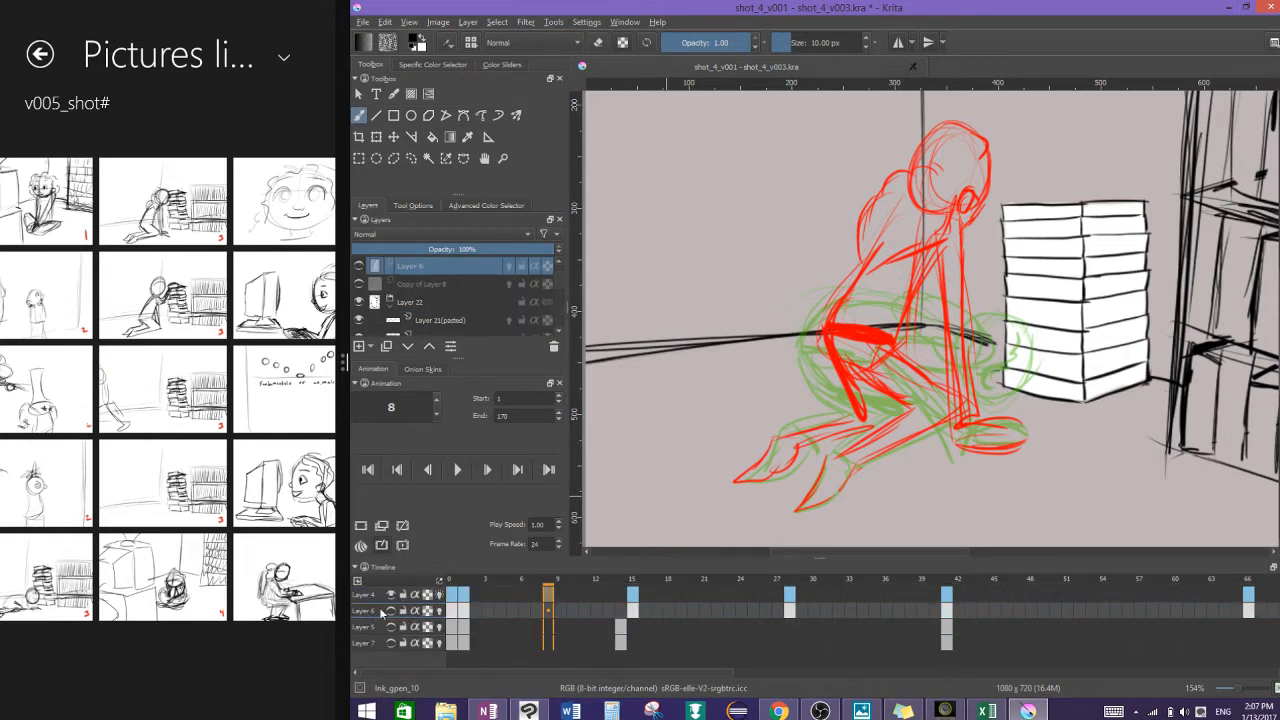
left_click(375, 626)
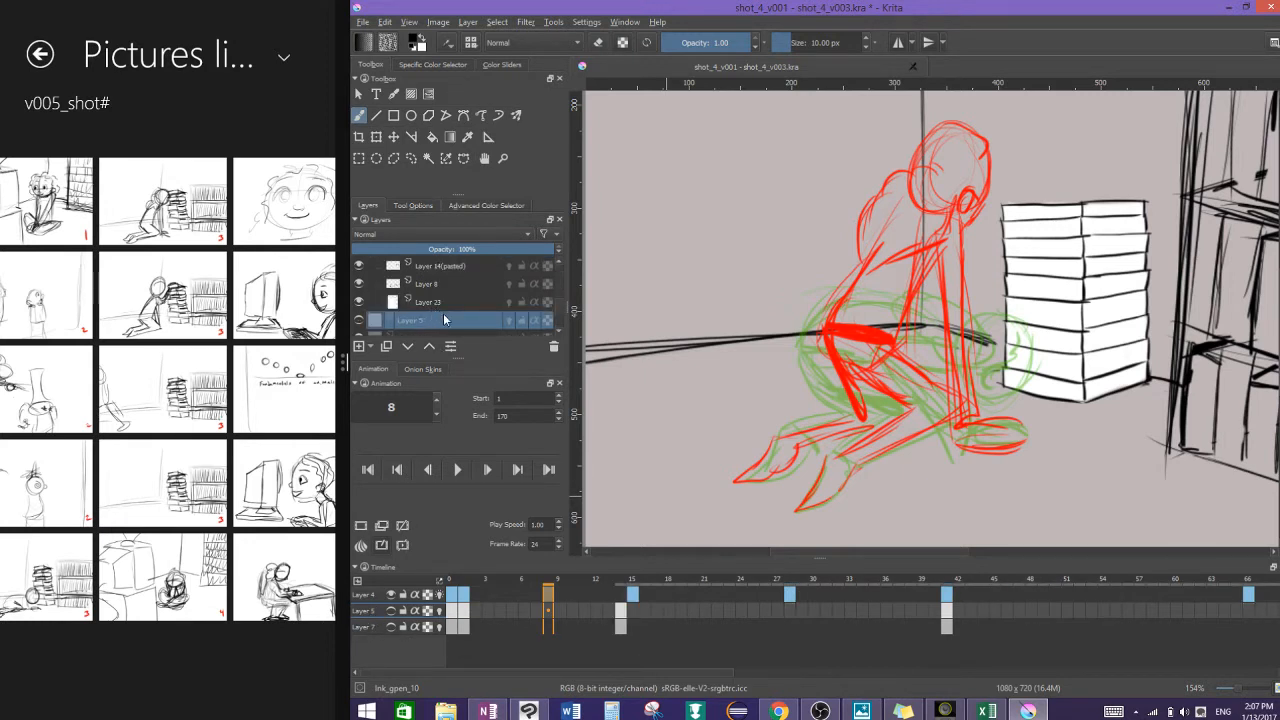
Step: Find Layer 6 in the layer stack and select it to bring it back into the timeline
scroll(560, 318, "down", 1)
scroll(560, 320, "down", 1)
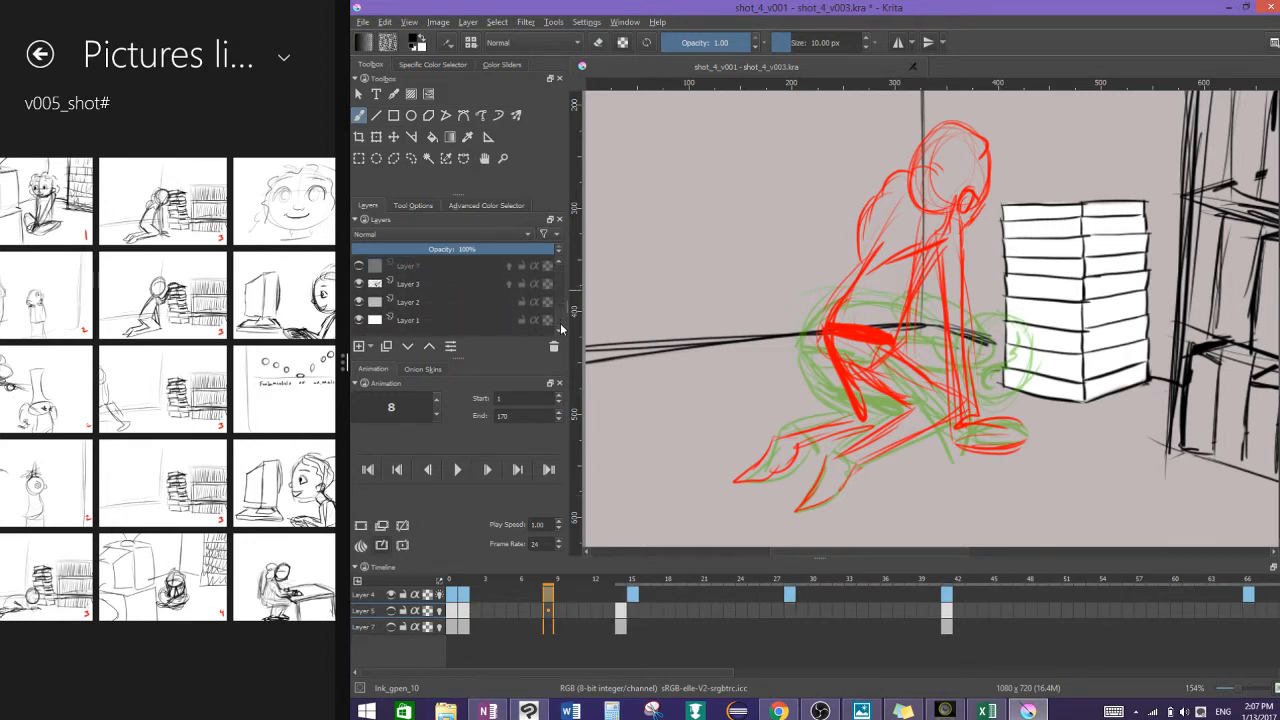
left_click_drag(561, 329, 556, 267)
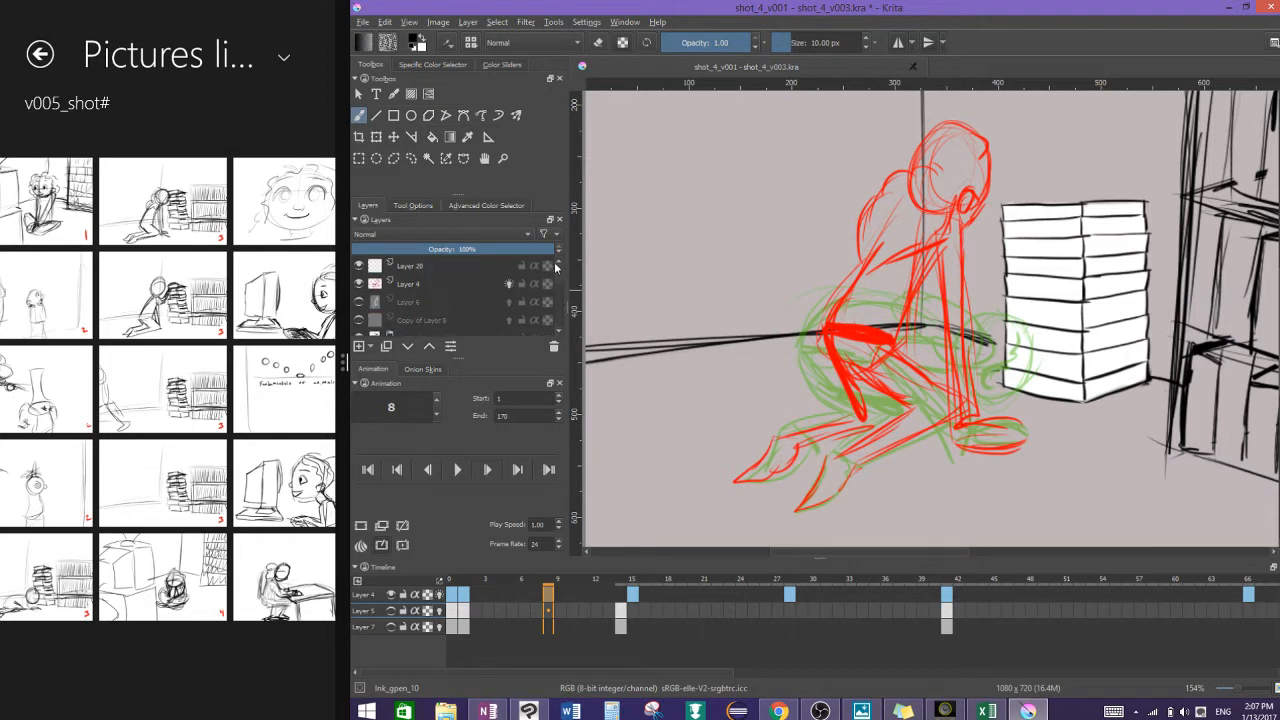
left_click(442, 303)
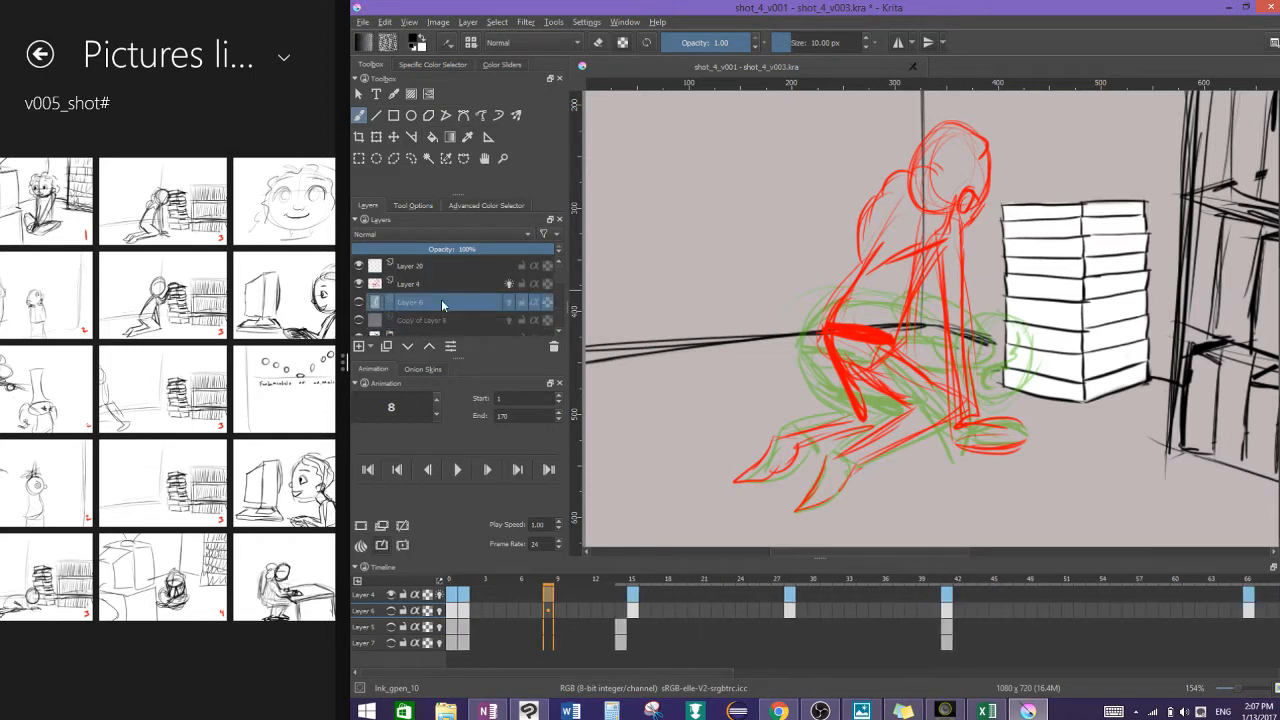
right_click(355, 593)
key("Escape")
Step: Go through the timeline frames to frame 5 and make Layers 5 and 7 visible
left_click(573, 610)
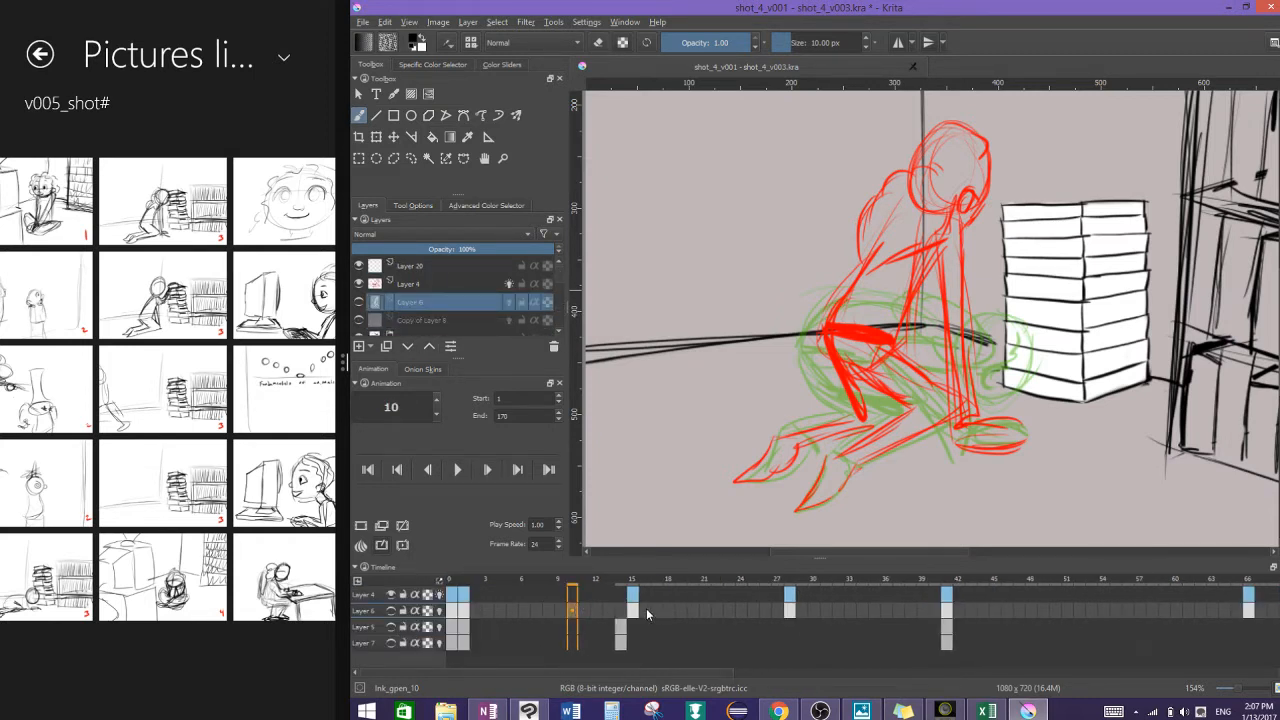
left_click(646, 613)
left_click(614, 629)
left_click(512, 627)
left_click(390, 628)
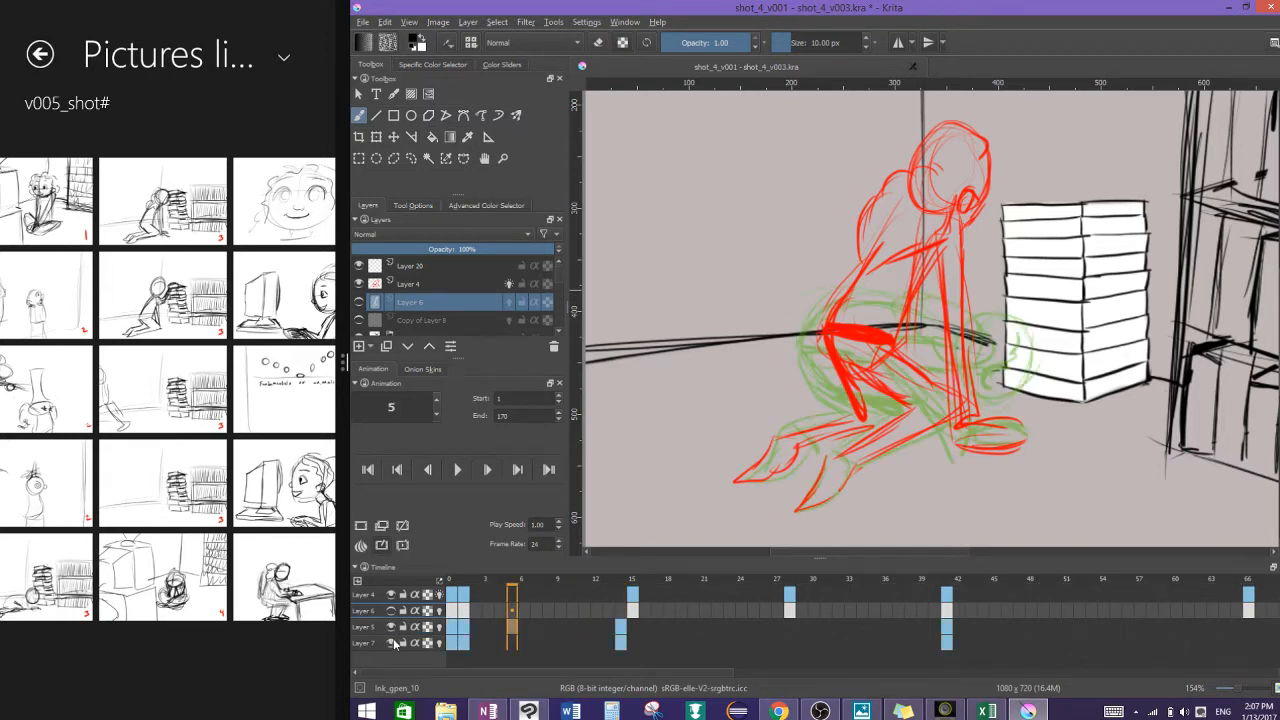
Step: Go to frame 47 and turn off showing Layers 5 and 7 in the timeline
scroll(771, 307, "down", 1)
scroll(771, 307, "down", 2)
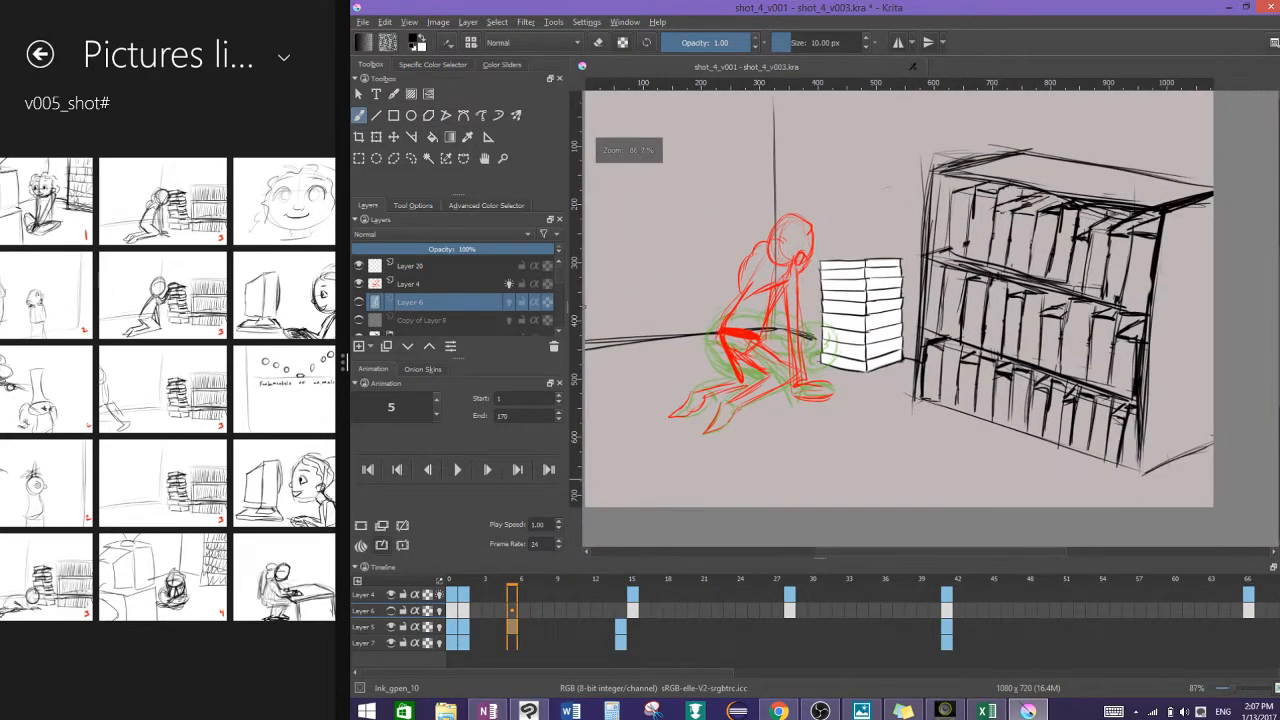
mouse_move(1010, 633)
left_mouse_down()
mouse_move(1212, 635)
mouse_move(1024, 635)
left_mouse_up()
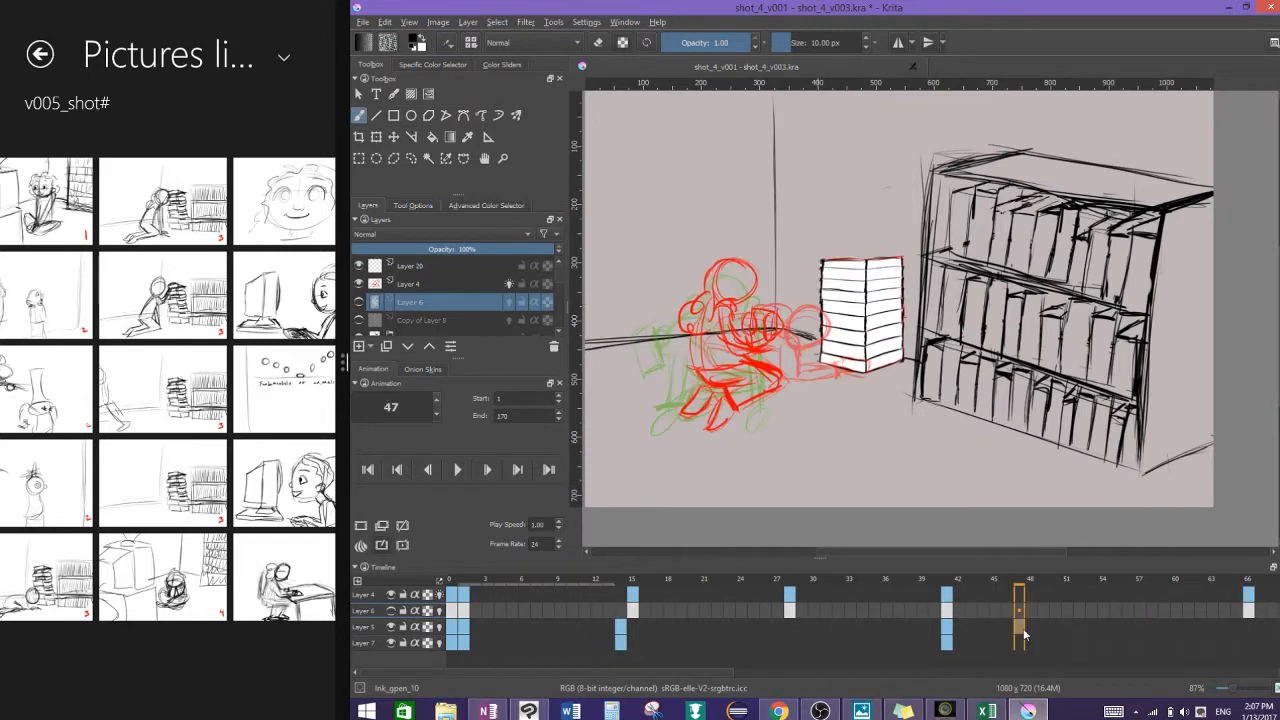
left_click(372, 627)
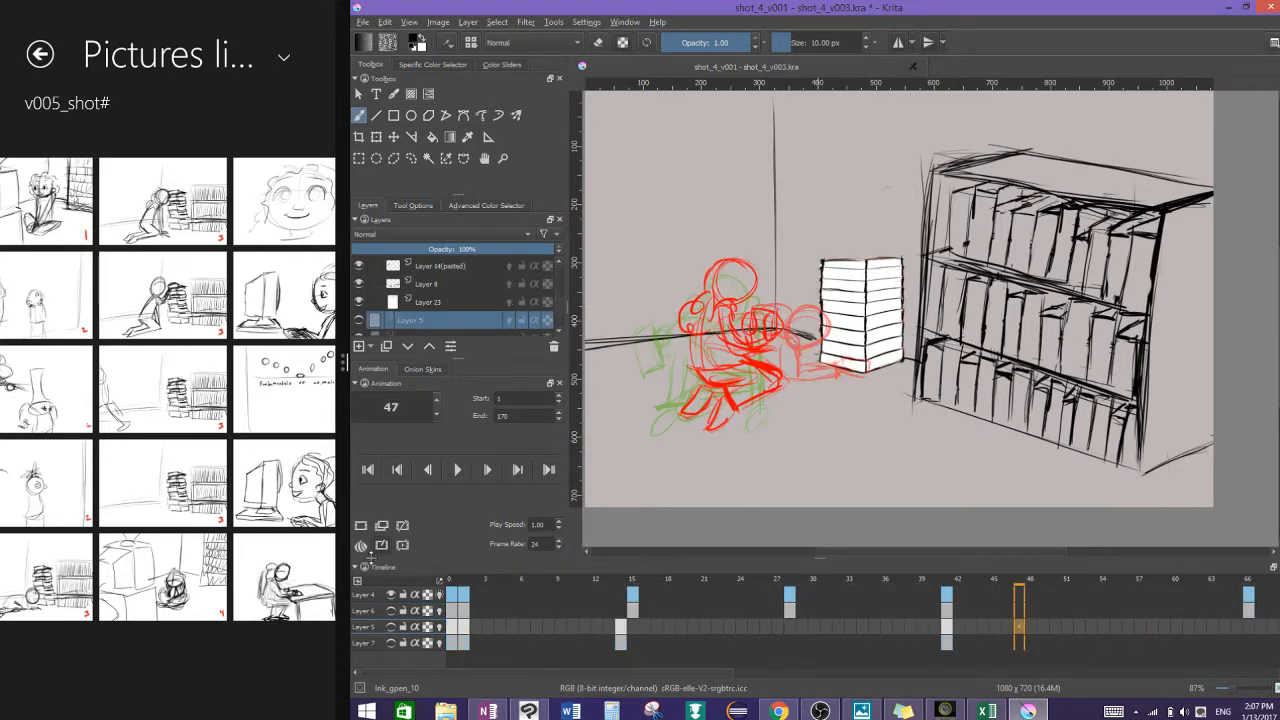
left_click(359, 580)
left_click(402, 628)
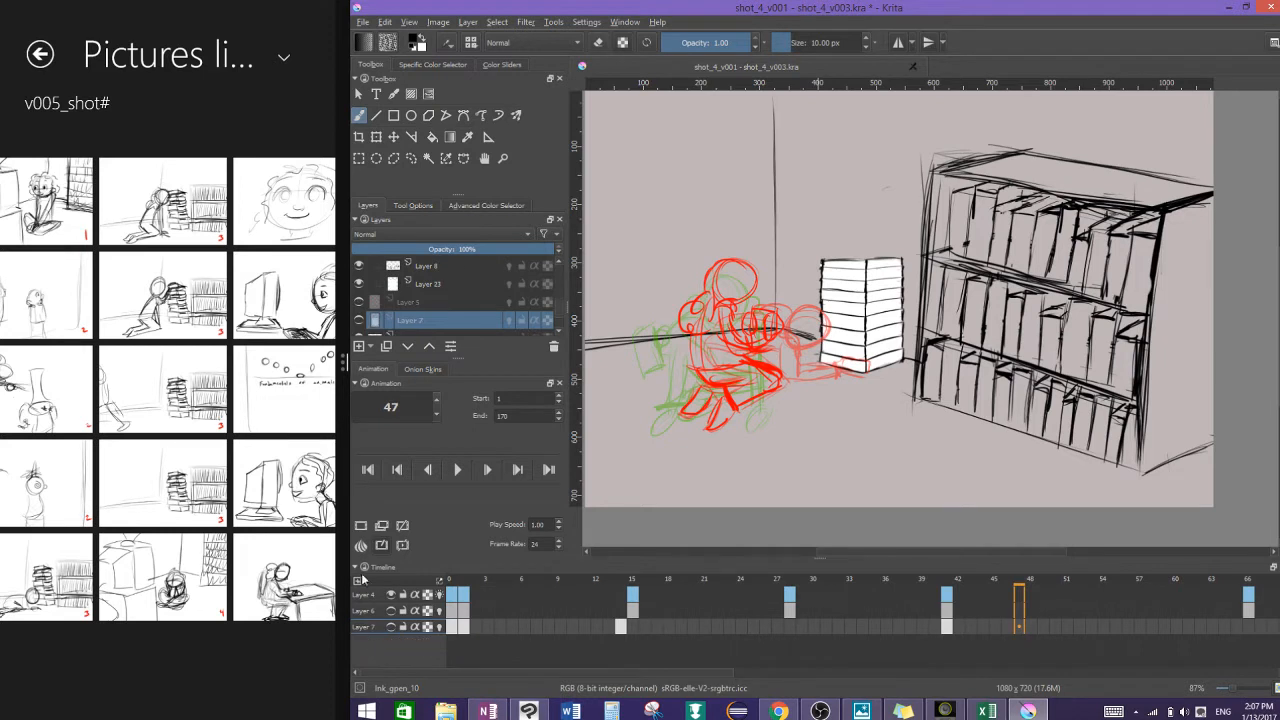
left_click(363, 580)
left_click(410, 627)
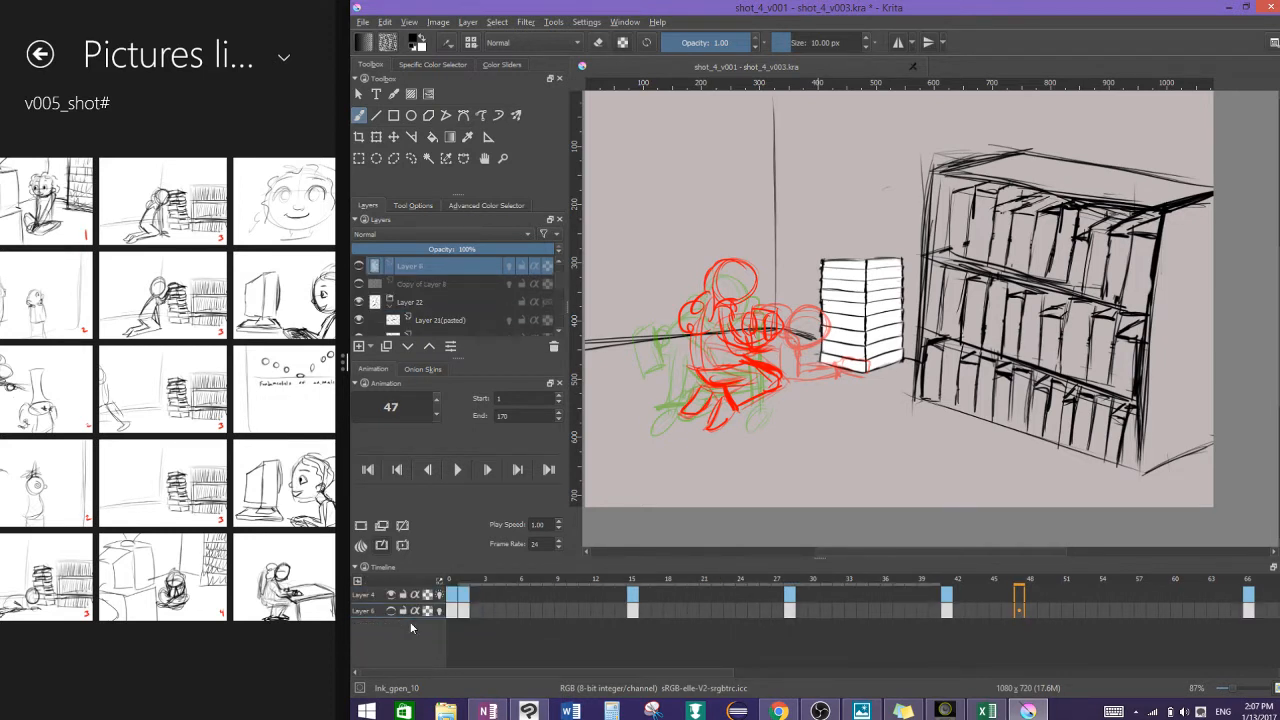
Step: Make Layer 6 visible, check frames 6 and 7, and turn off showing Layer 6 in the timeline
left_click(393, 610)
left_click(523, 610)
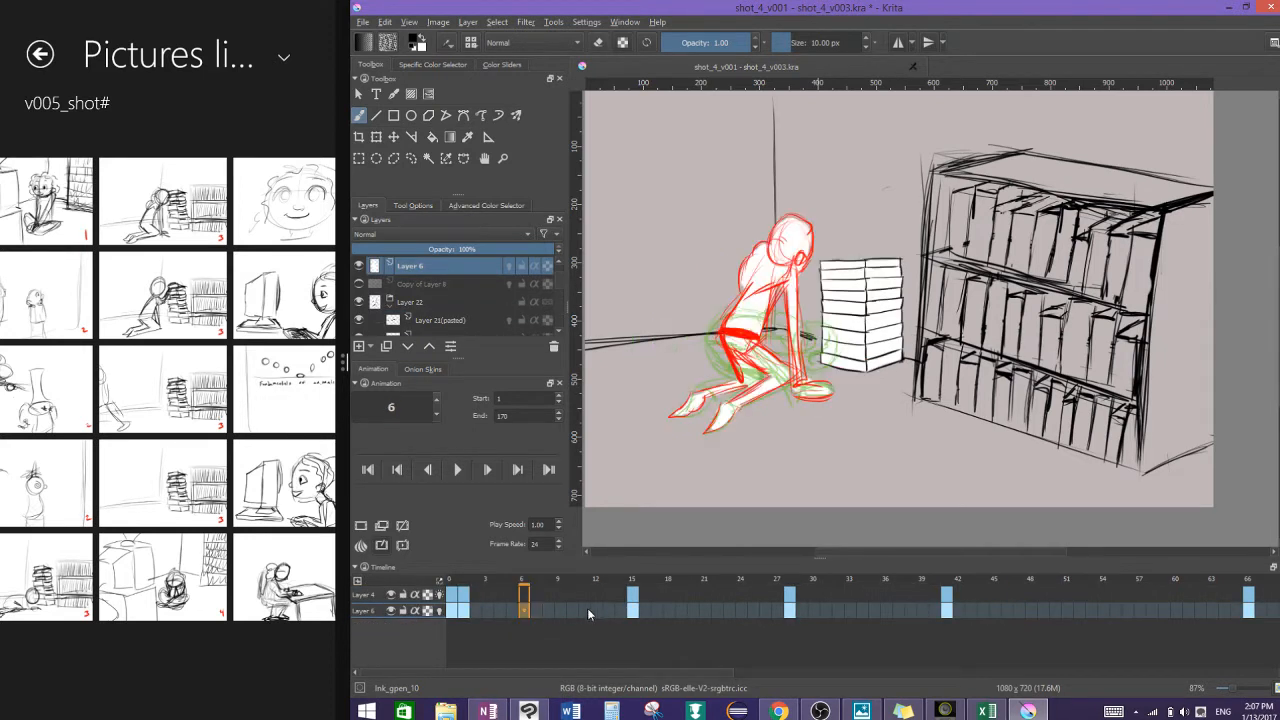
left_click(536, 611)
left_click(358, 580)
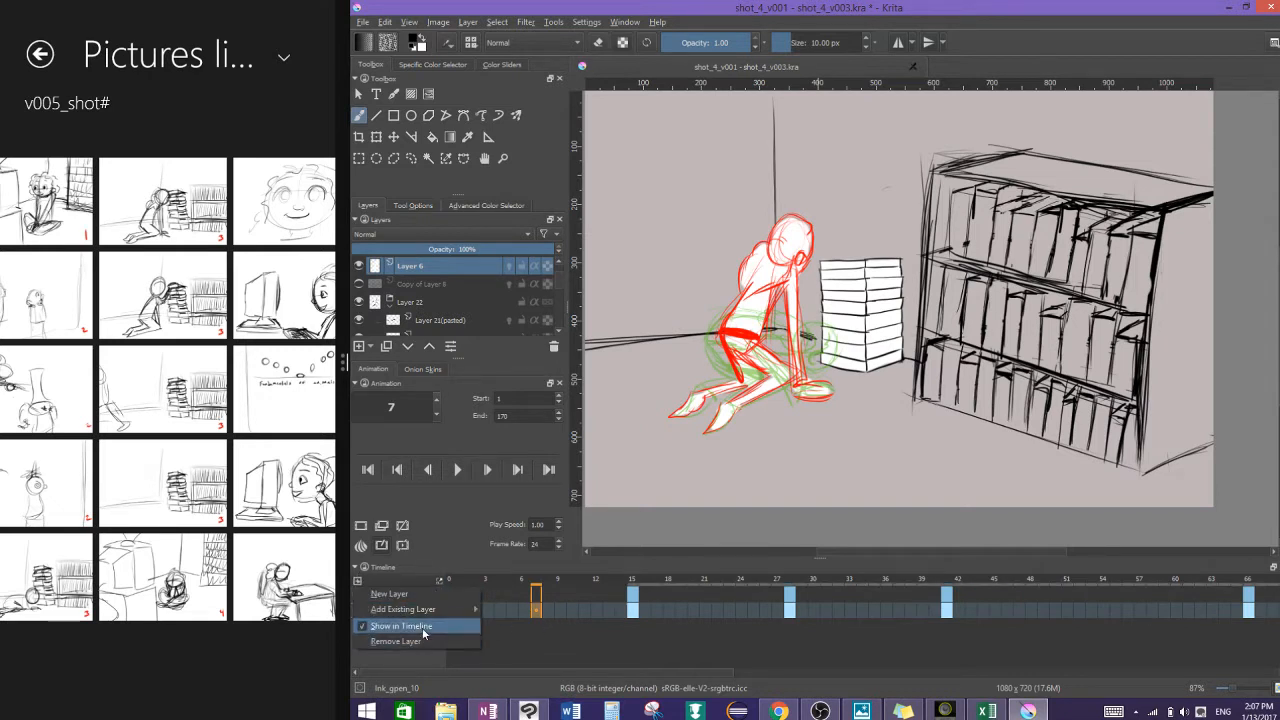
left_click(422, 627)
Step: Try to make room for a new frame by inserting one column after frame 5 of Layer 4, and undo the insertion
left_click(504, 595)
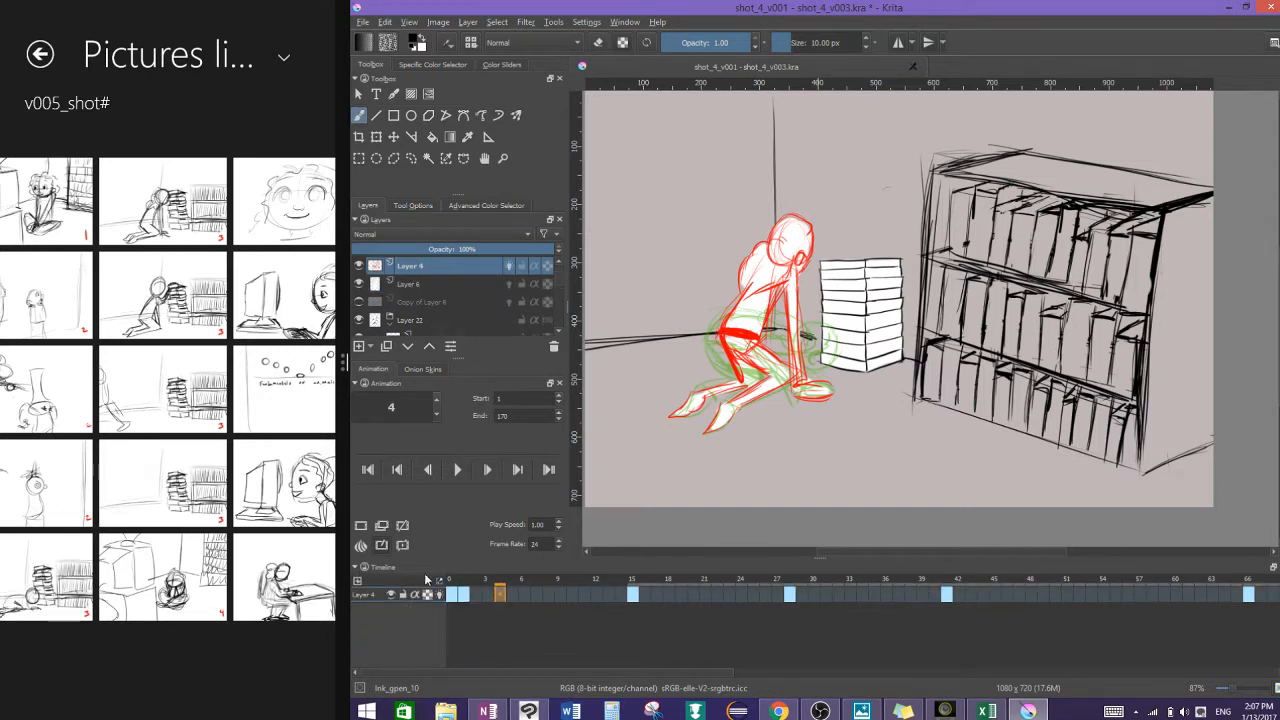
right_click(513, 595)
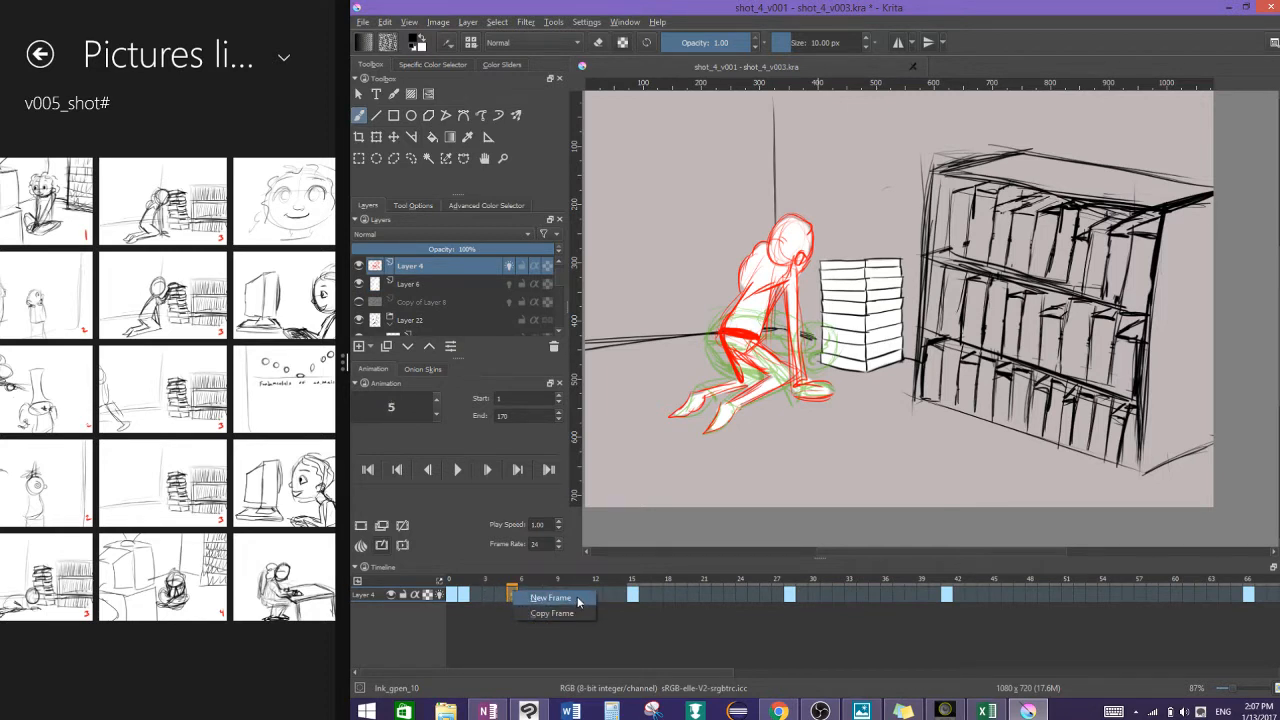
left_click(578, 601)
right_click(512, 586)
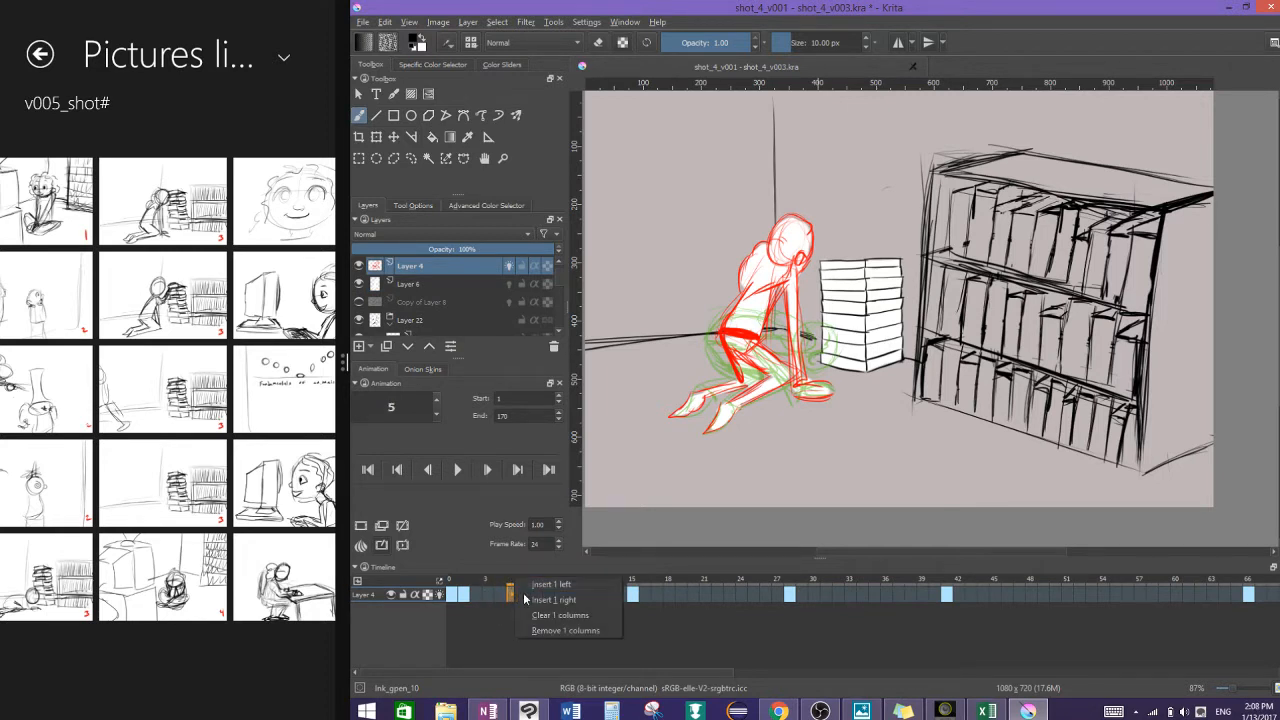
left_click(514, 600)
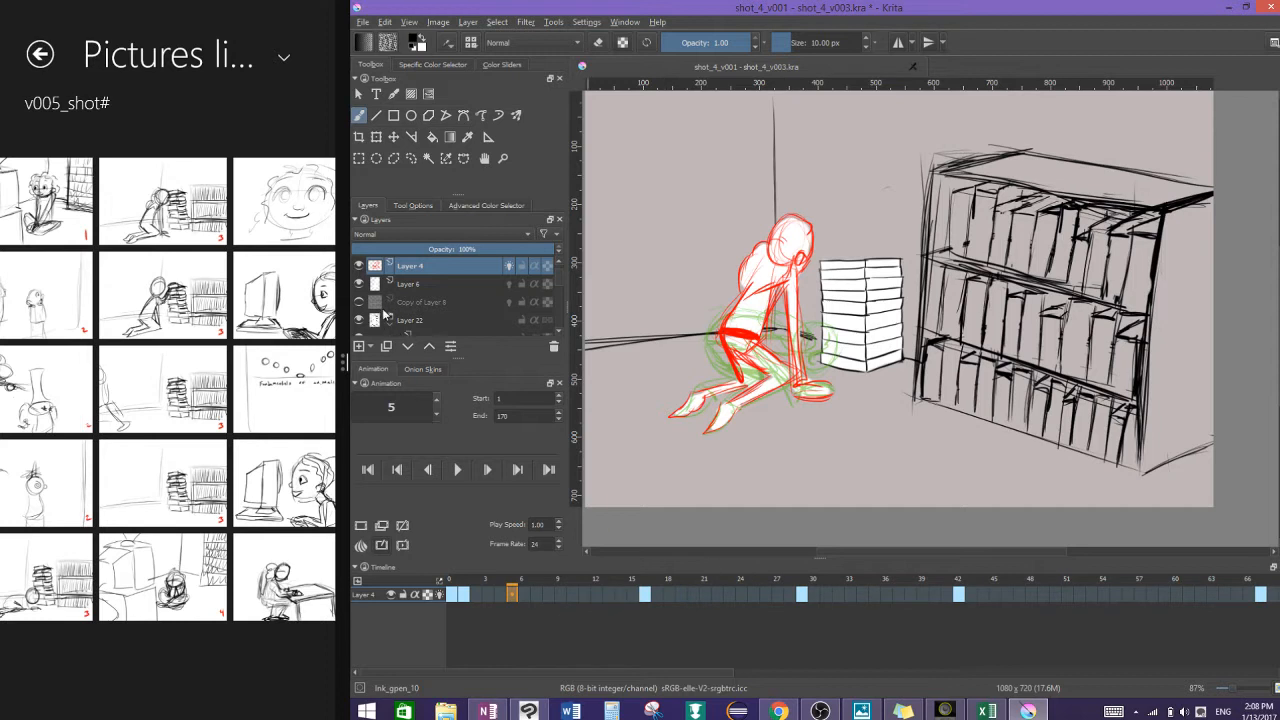
left_click(438, 288)
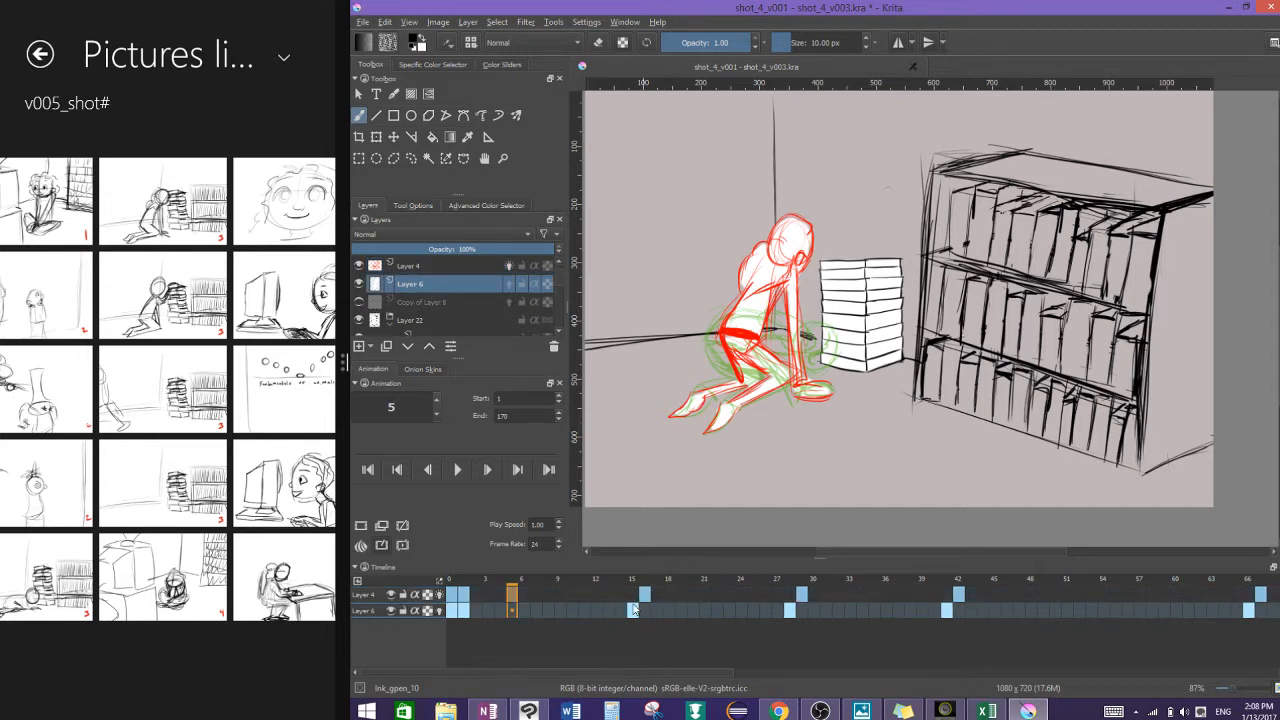
key("ctrl+z")
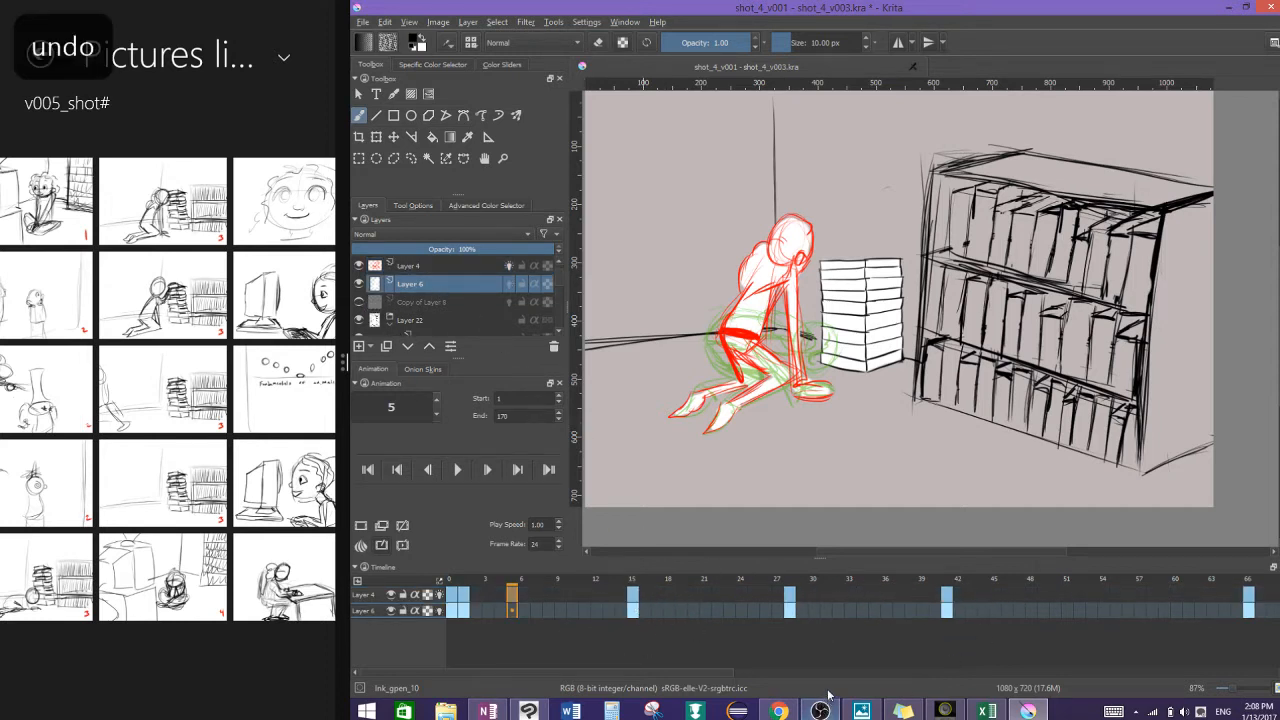
Step: Turn on showing Layer 6 in the timeline, hide its drawing, and select frame 7 of Layer 4
left_click_drag(548, 597, 537, 595)
left_click(359, 582)
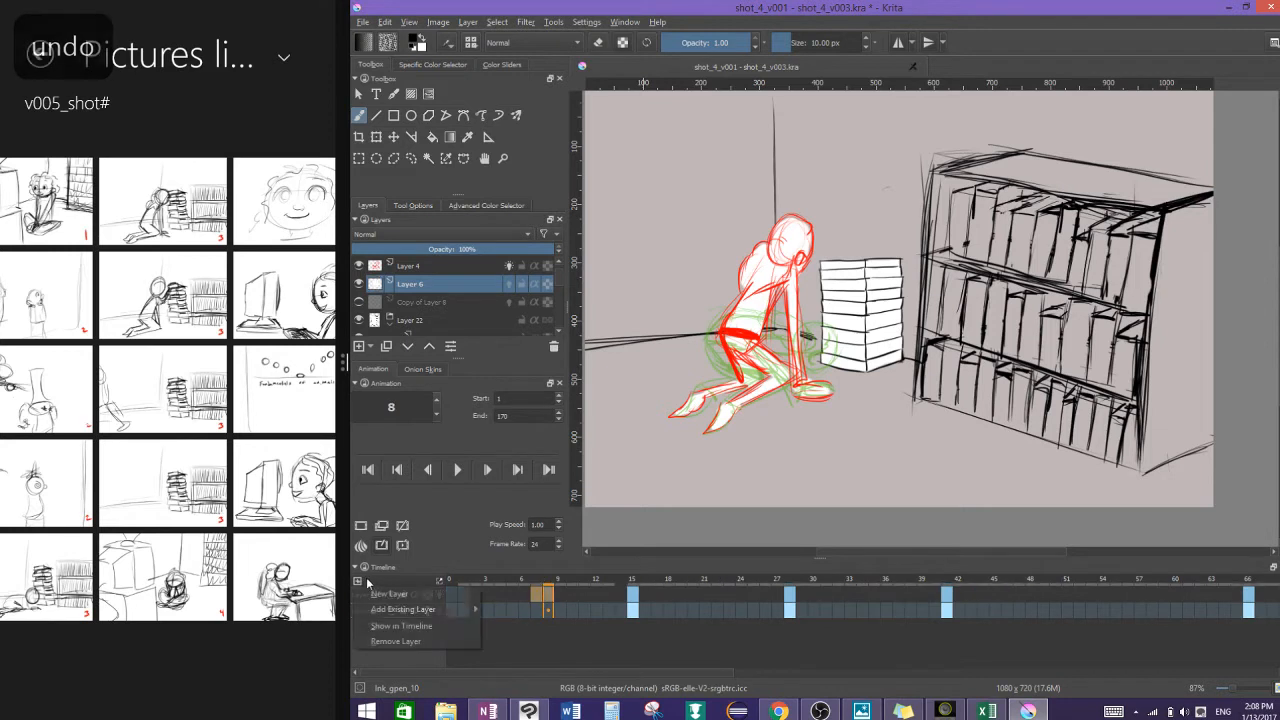
left_click(392, 623)
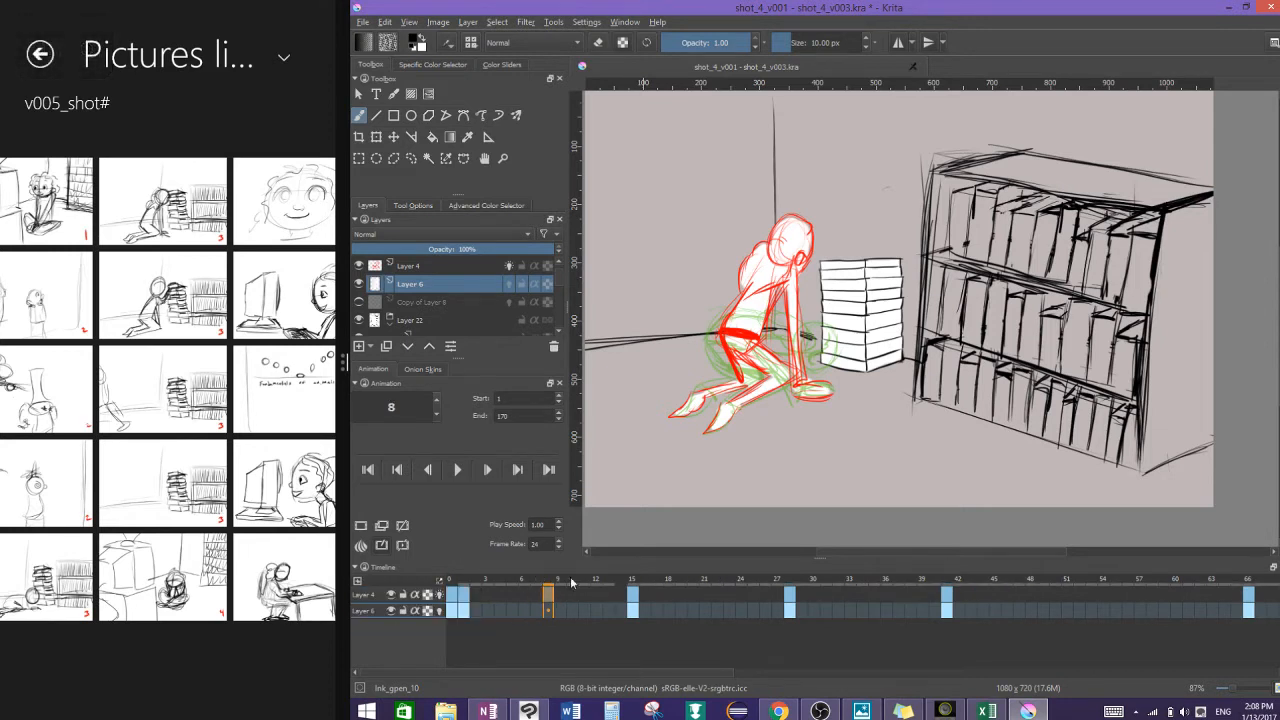
left_click(537, 596)
left_click(368, 594)
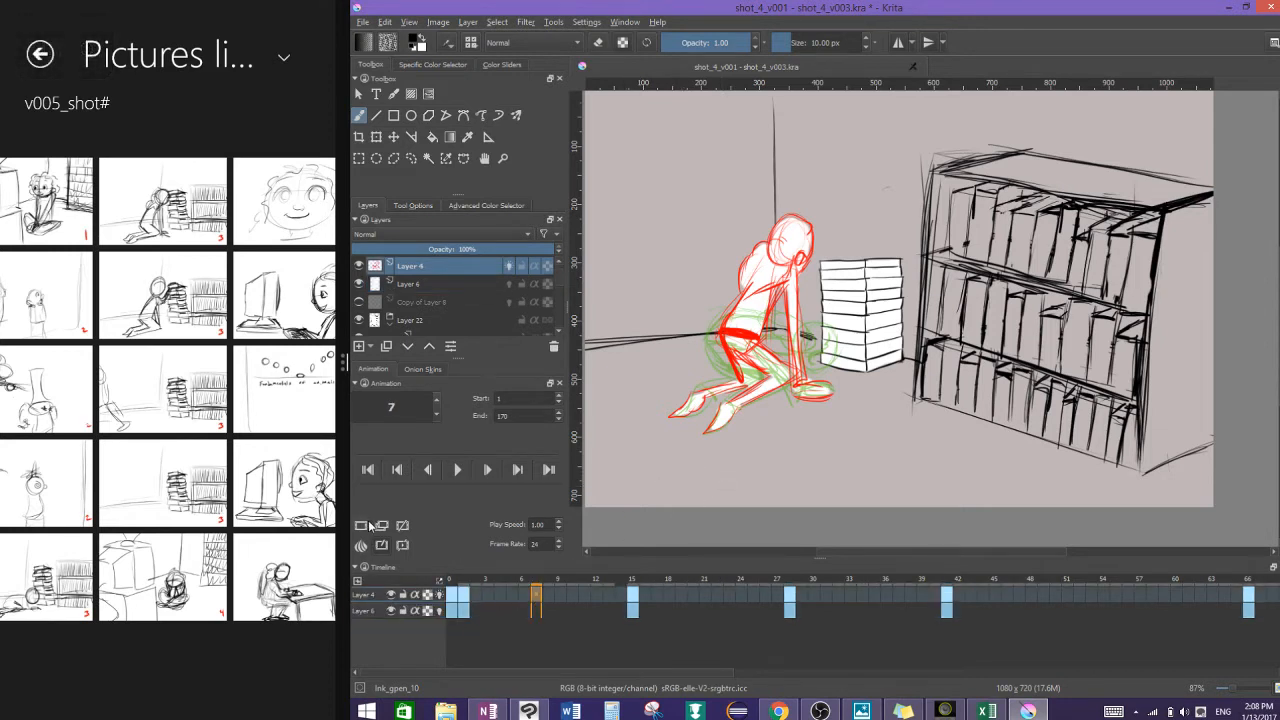
left_click(391, 610)
Step: Try adding a blank frame at frame 7 of Layer 4, and undo it
left_click(368, 525)
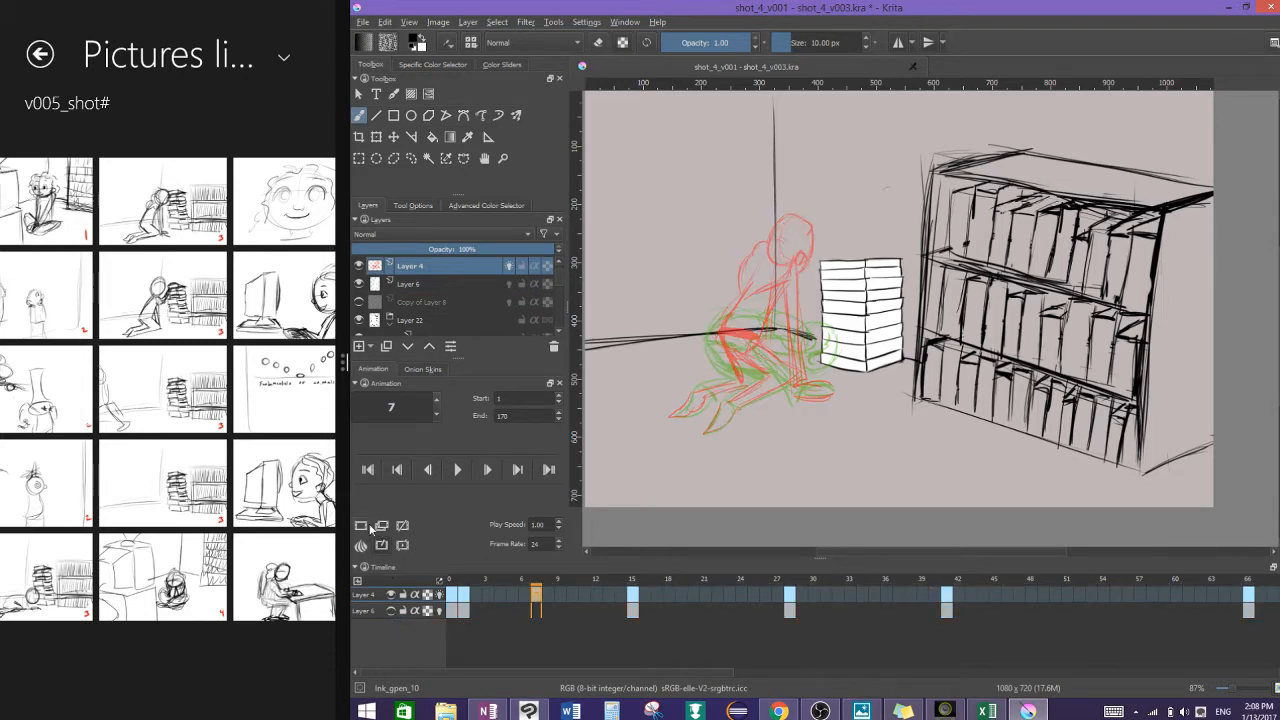
scroll(814, 317, "up", 4)
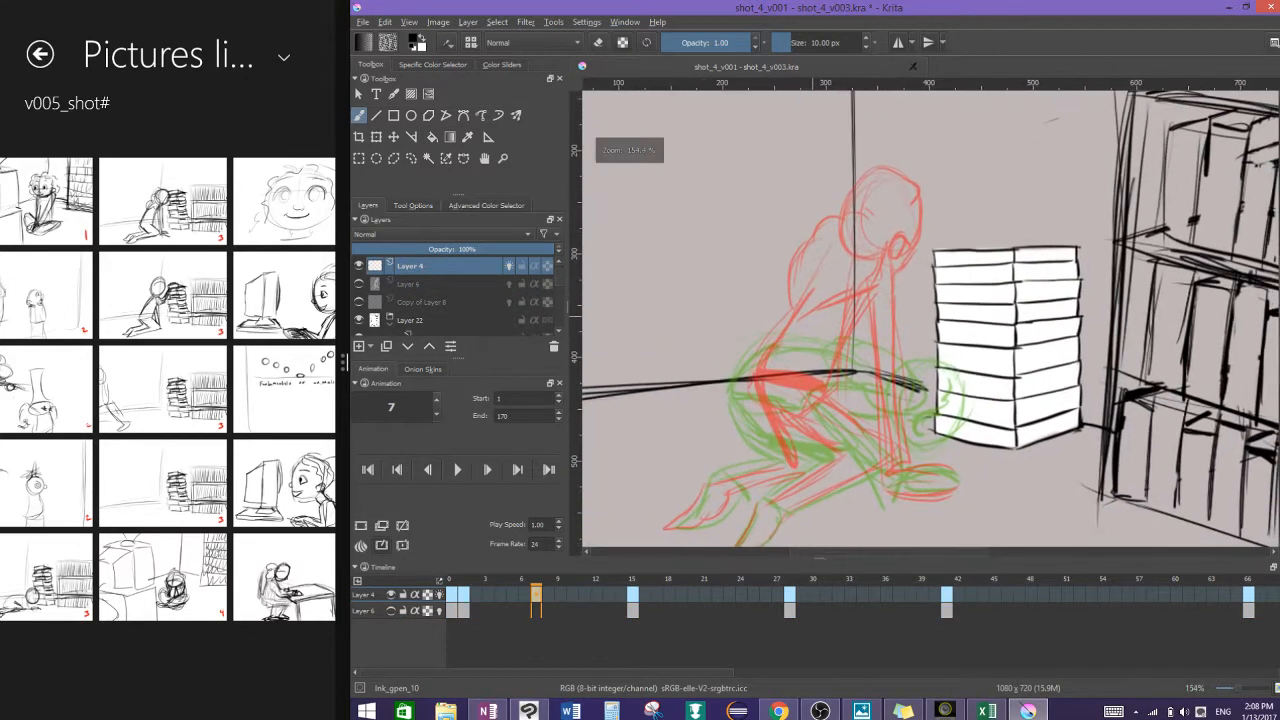
key("ctrl+z")
scroll(814, 317, "up", 1)
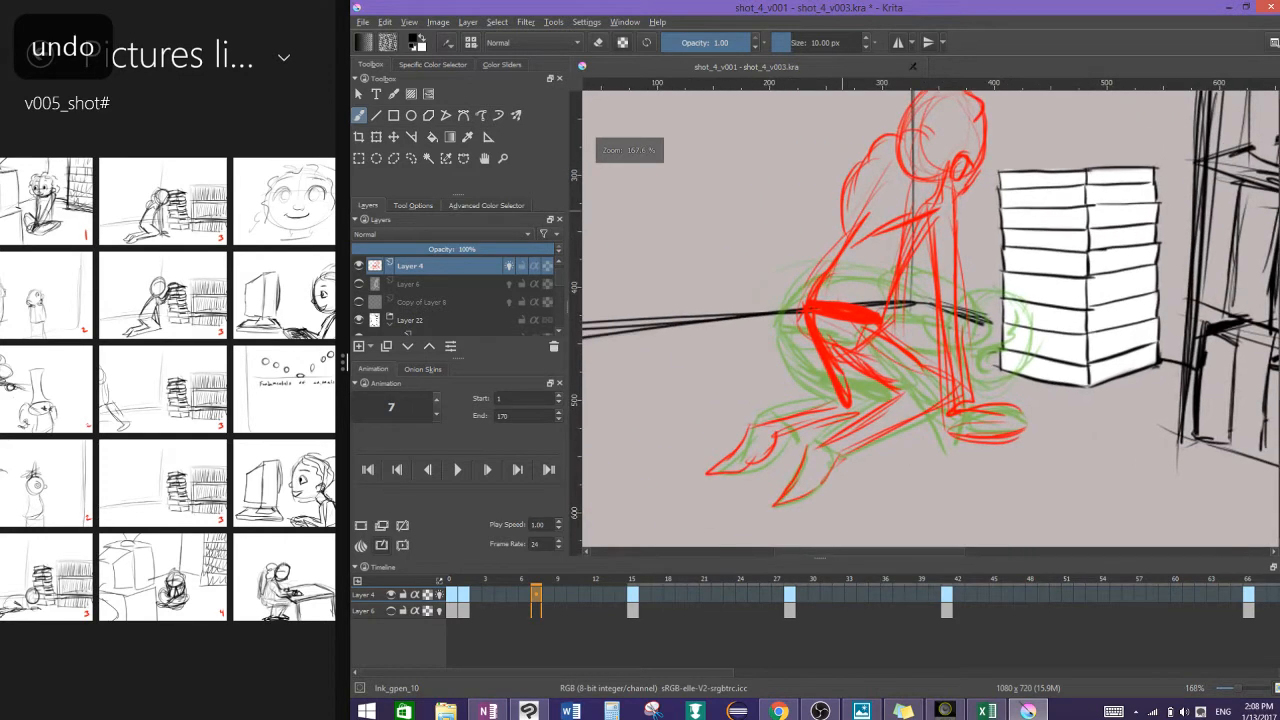
left_click_drag(842, 210, 769, 243)
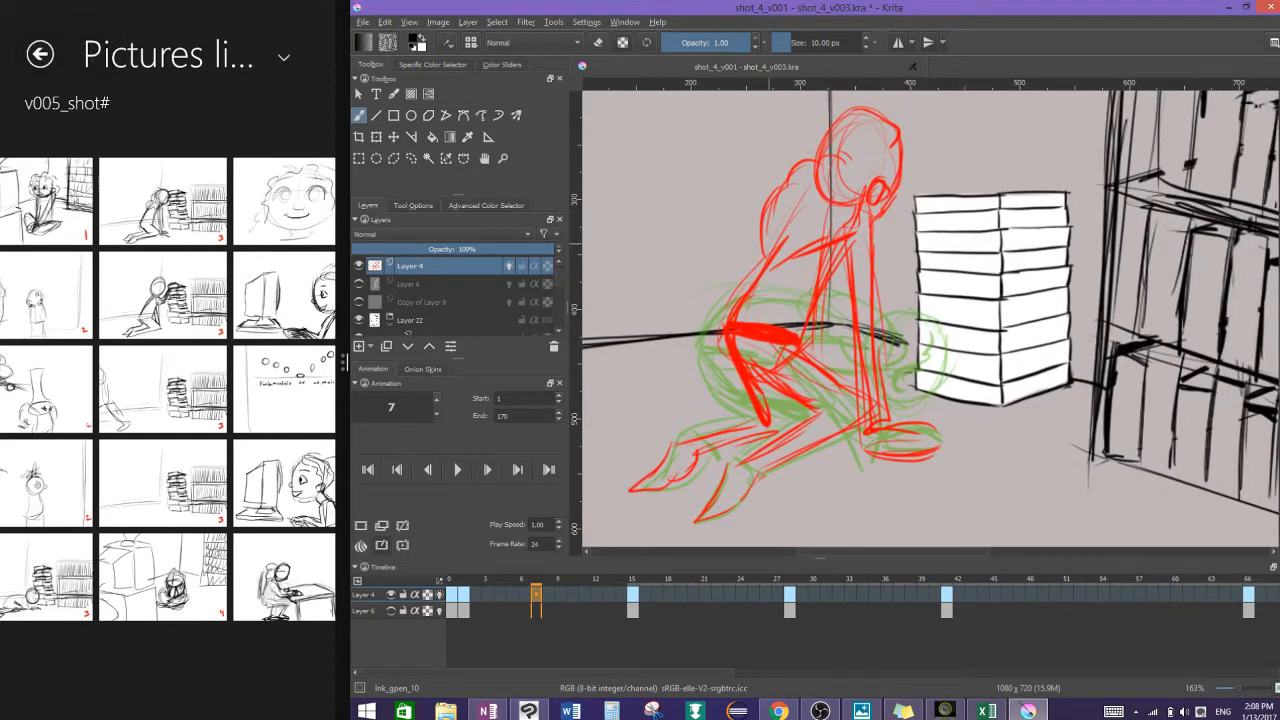
Step: Switch to the progress workbook in Excel, review the sketch status of keys and inbetweens for the shots, and return to Krita
left_click(986, 711)
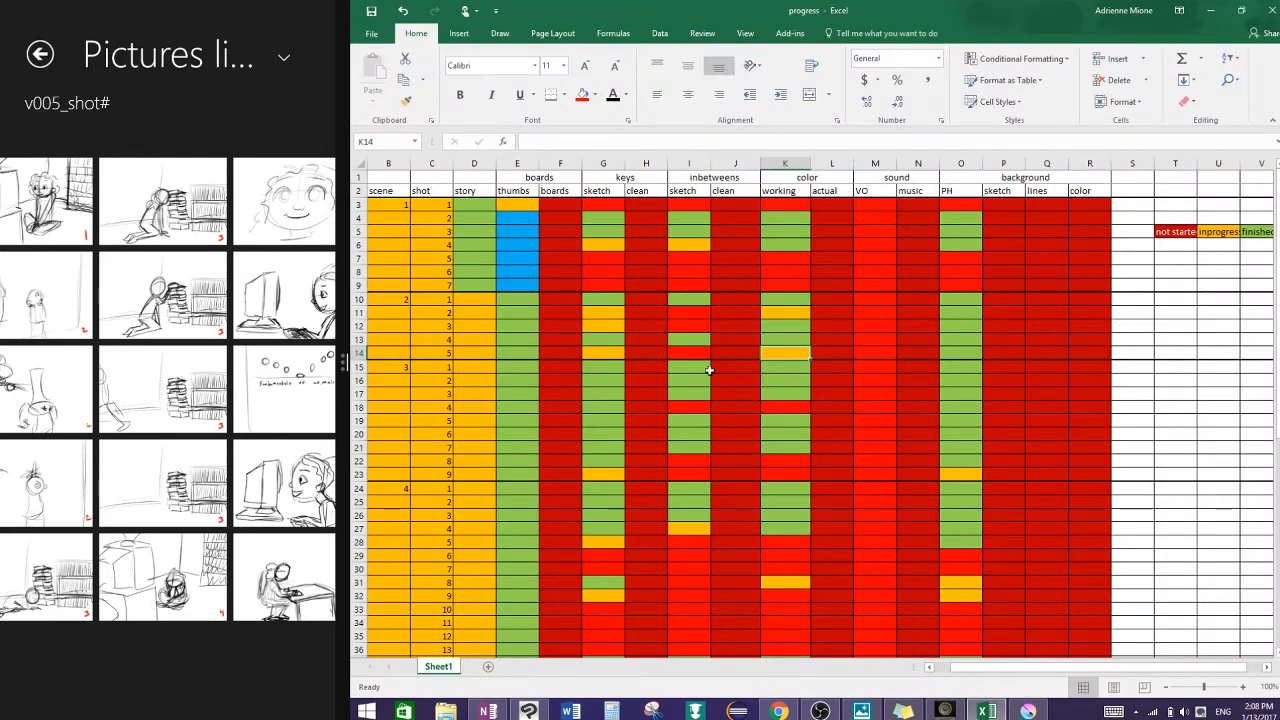
left_click(604, 194)
left_click(604, 226)
left_click(606, 260)
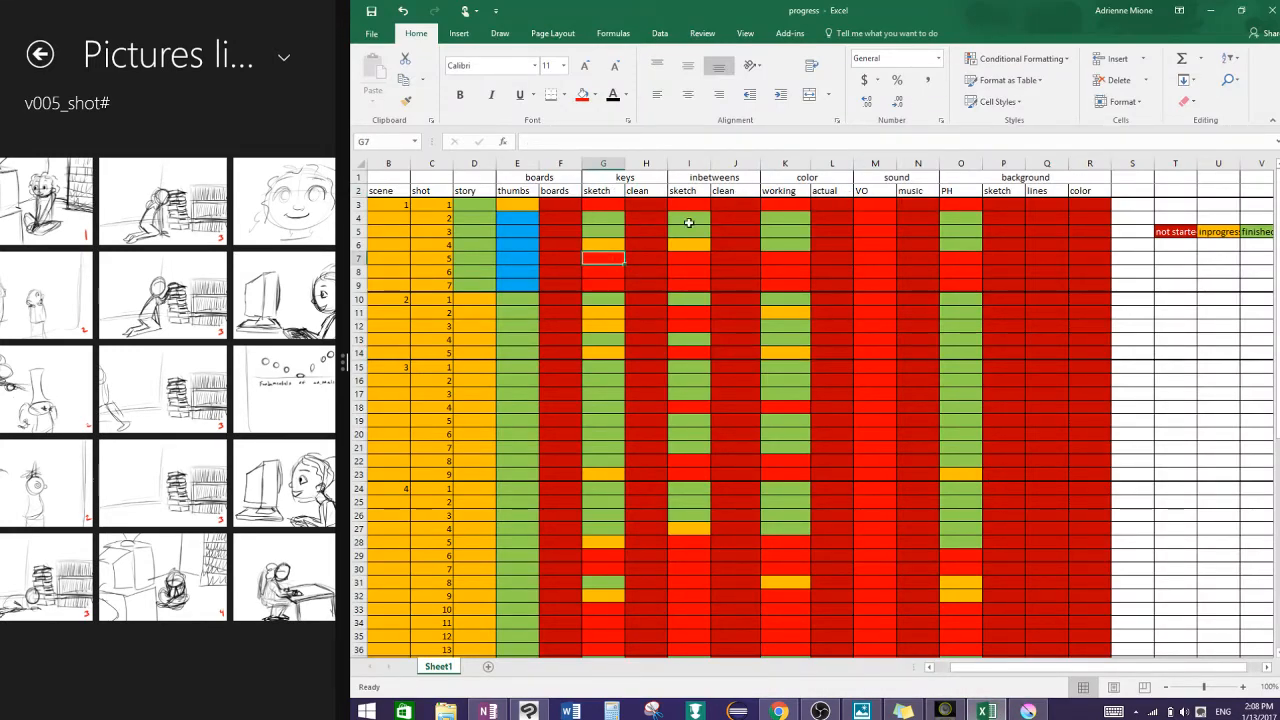
left_click(687, 221)
left_click(691, 272)
left_click(590, 286)
left_click(690, 272)
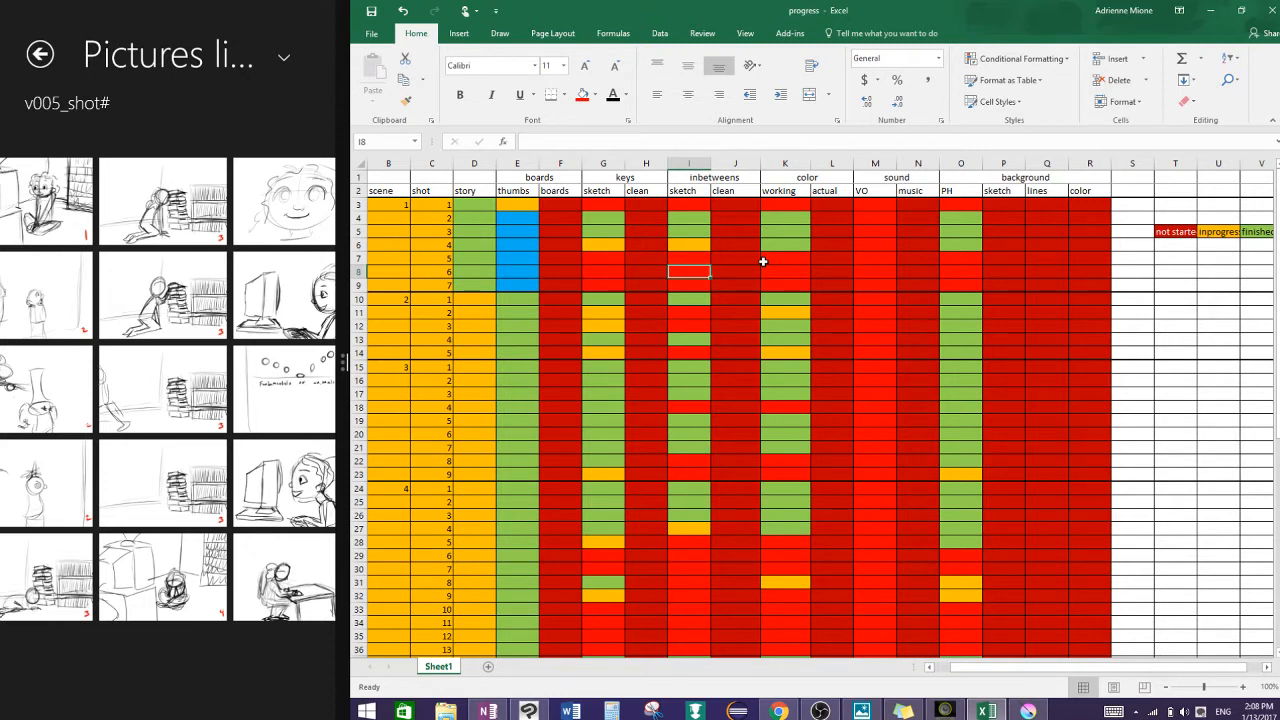
scroll(763, 262, "down", 15)
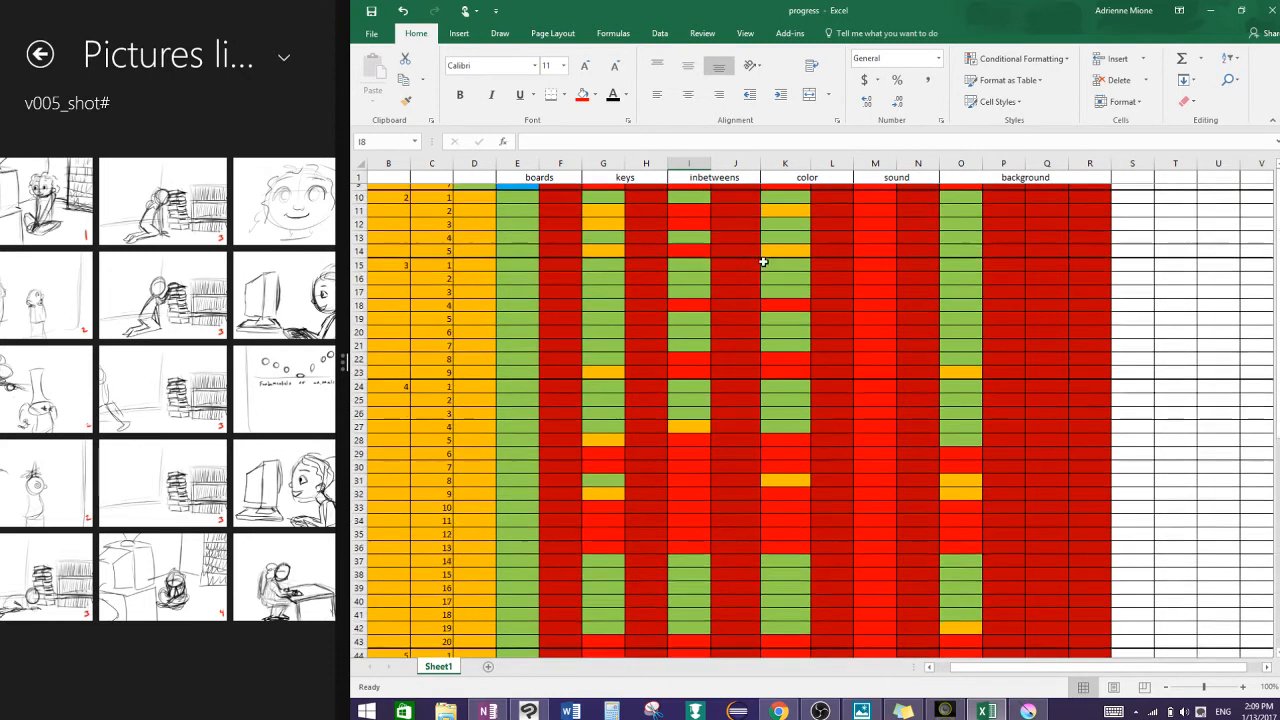
scroll(763, 262, "up", 12)
scroll(763, 262, "up", 3)
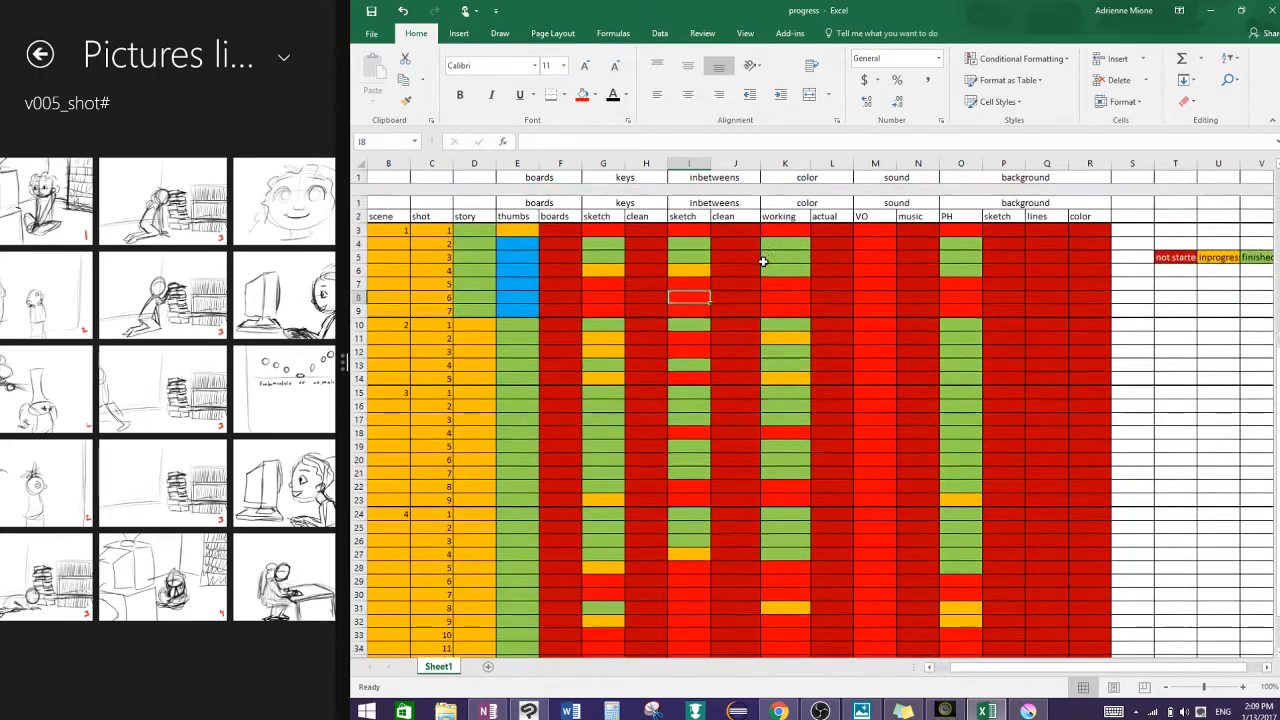
left_click(1210, 10)
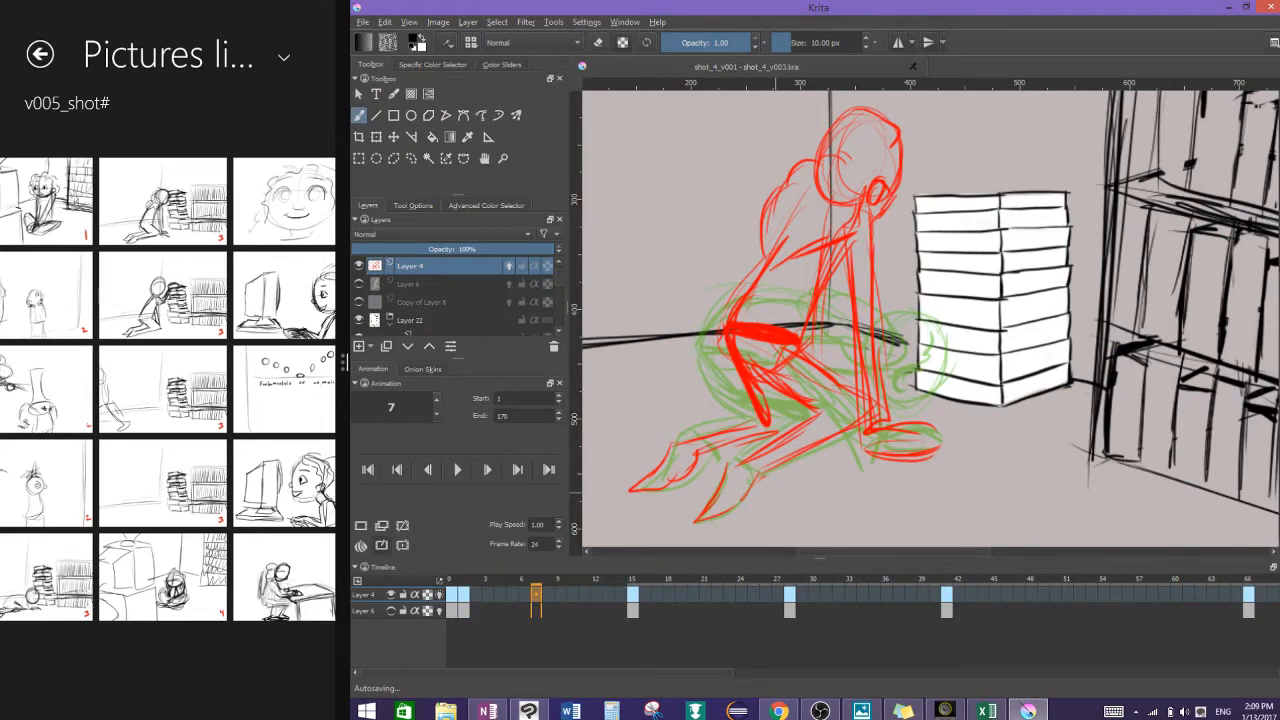
Step: Add a new layer above Layer 4 and create a blank frame on it at frame 1
scroll(925, 318, "up", 2)
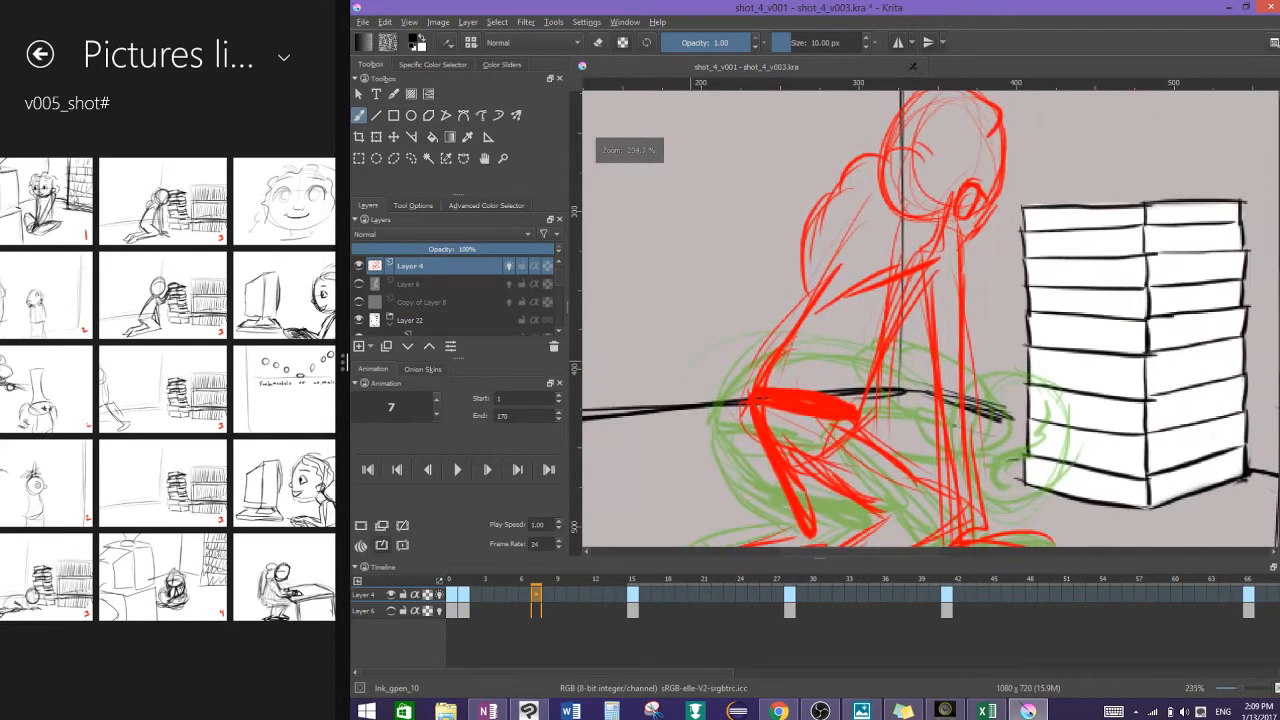
scroll(929, 517, "down", 3)
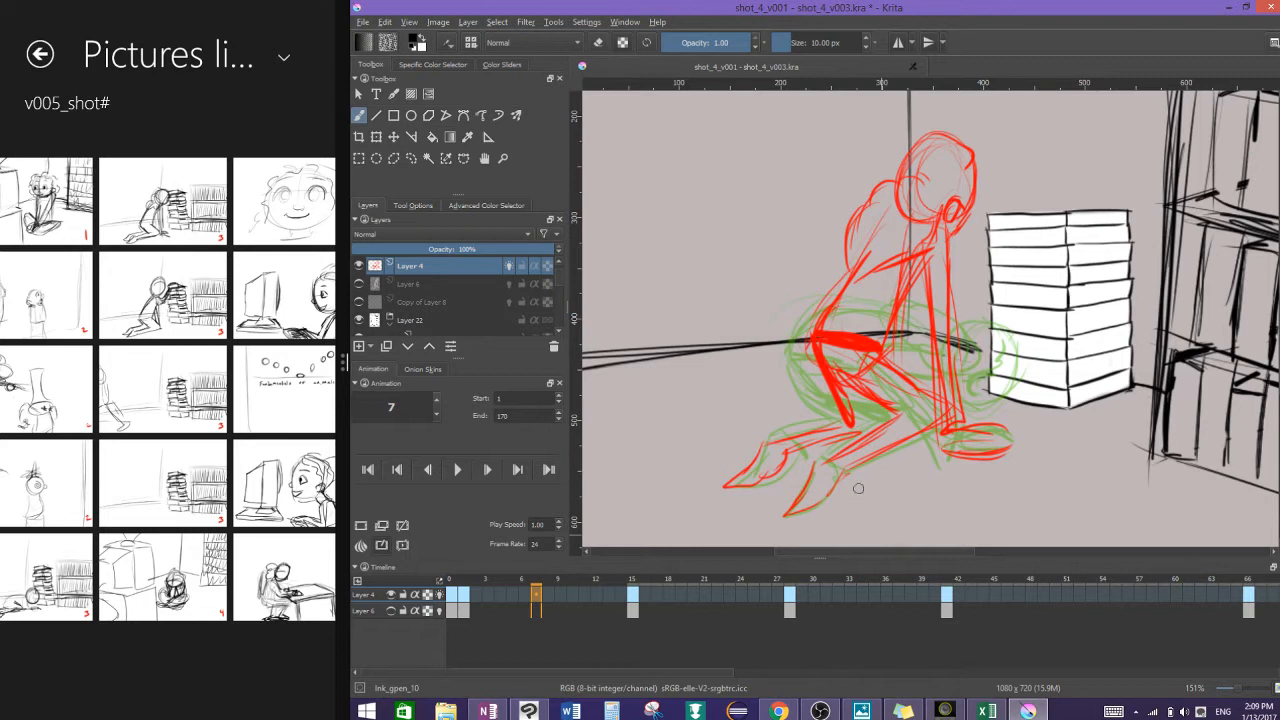
left_click(457, 607)
right_click(362, 596)
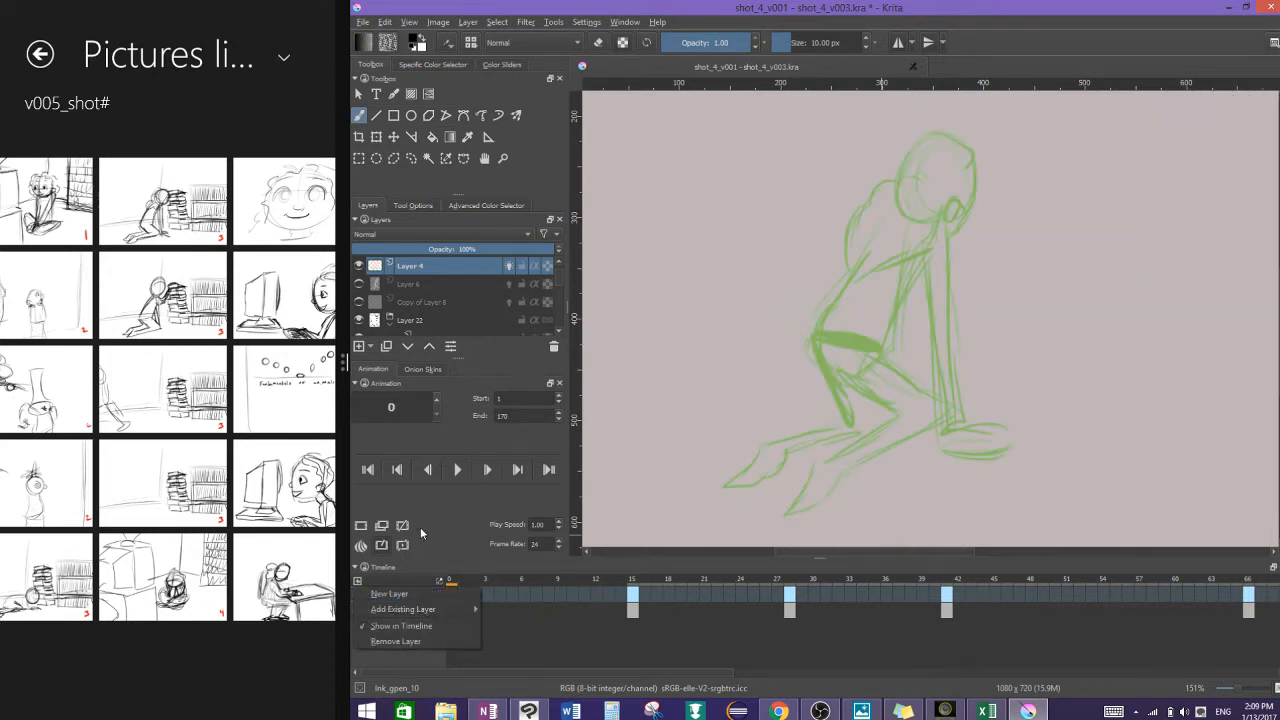
left_click(403, 592)
left_click(466, 598)
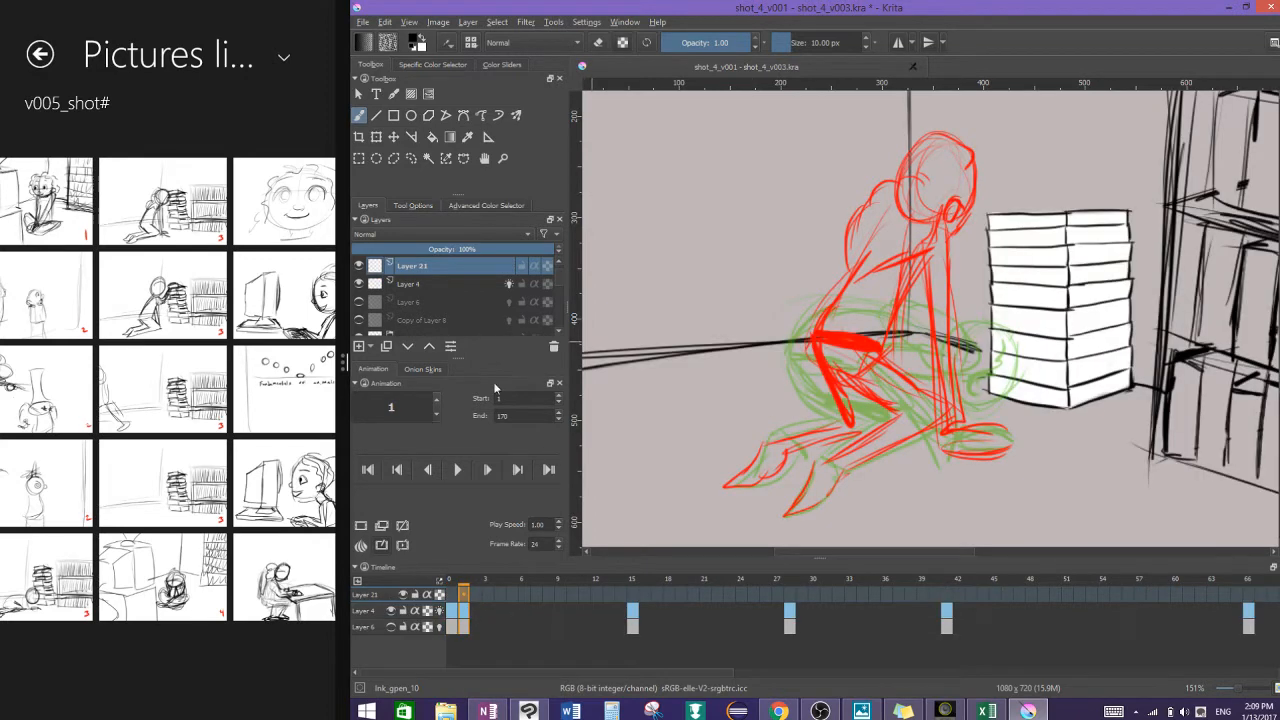
left_click(361, 529)
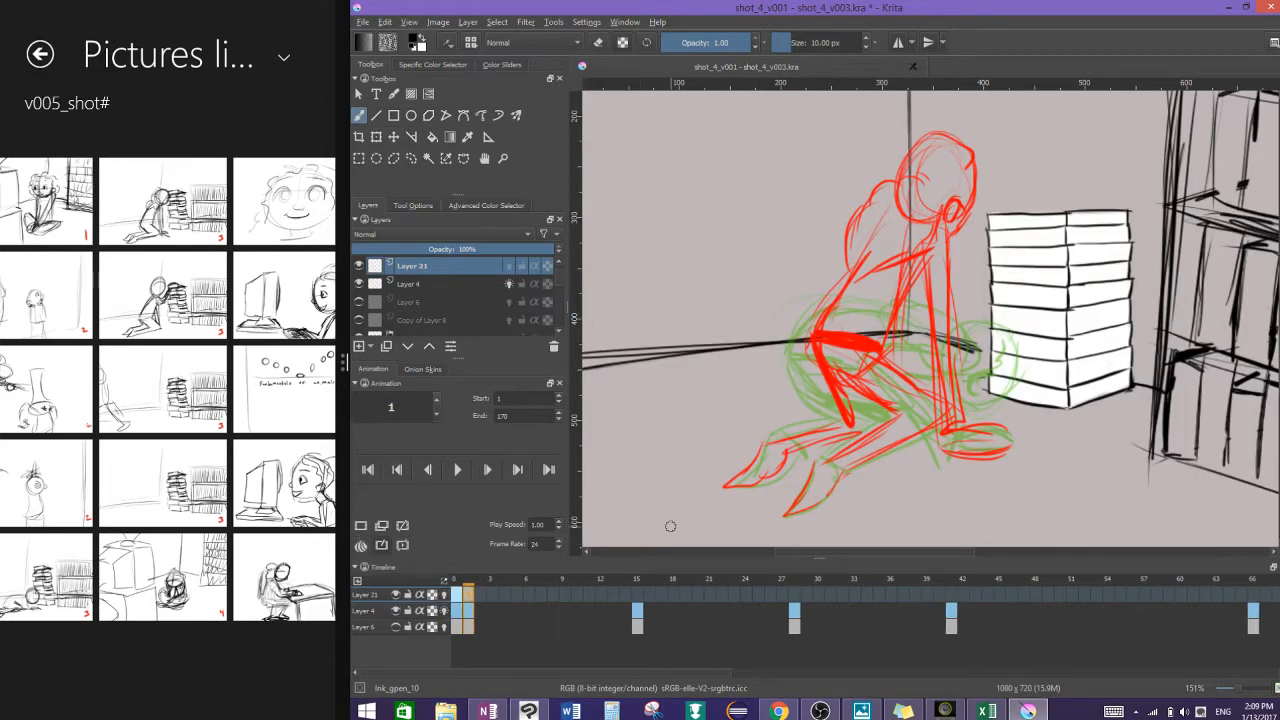
Step: Draw the scalloped outline of the figure's hair in black over the red sketch on the new layer
scroll(977, 422, "up", 3)
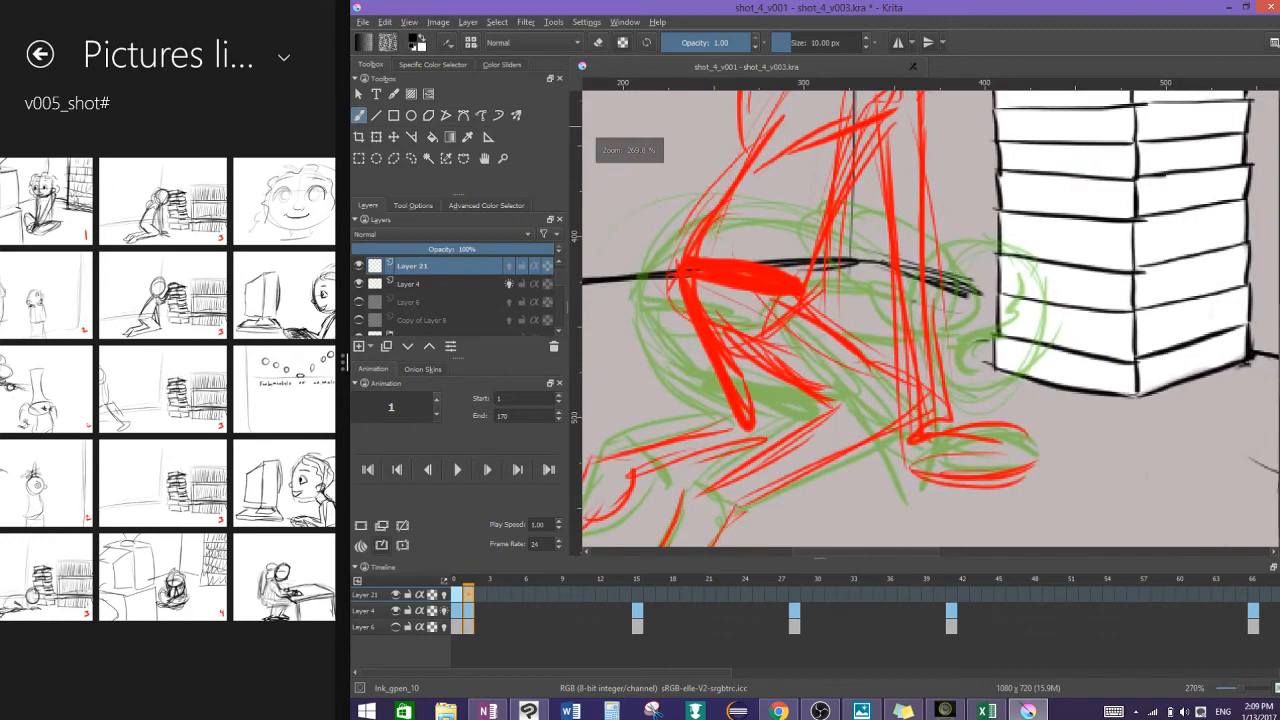
scroll(971, 503, "down", 1)
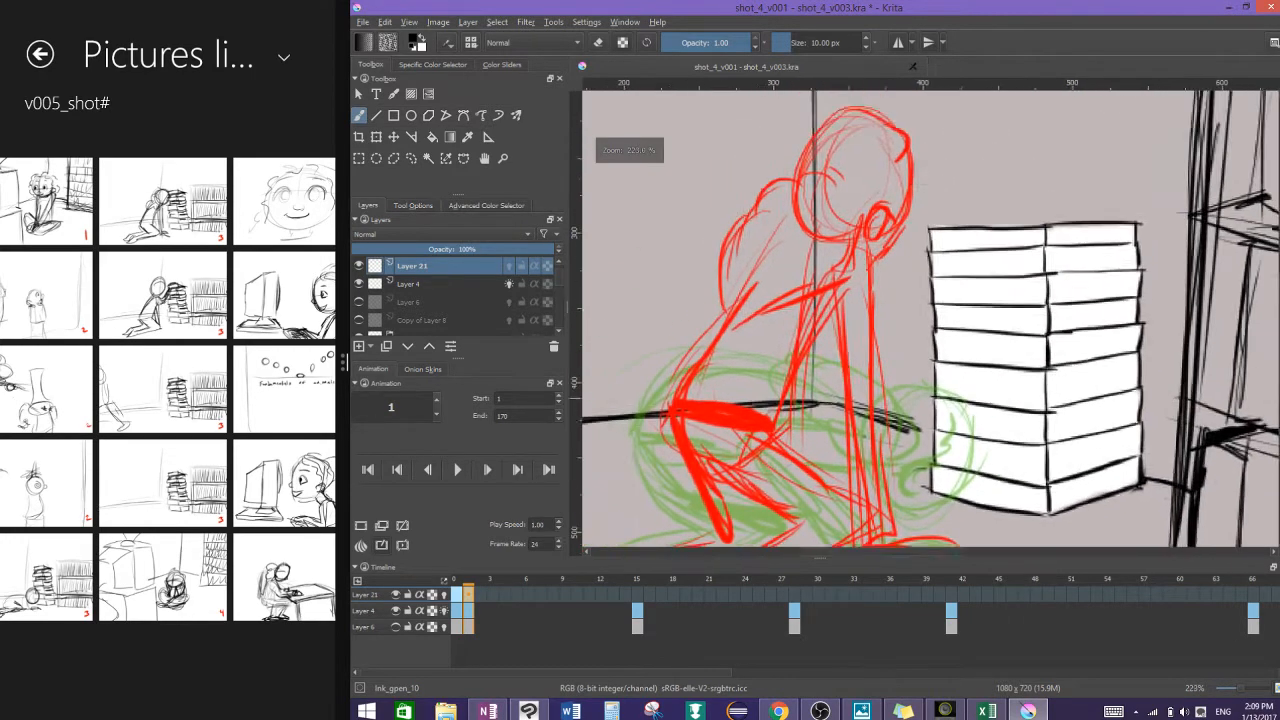
scroll(926, 320, "up", 1)
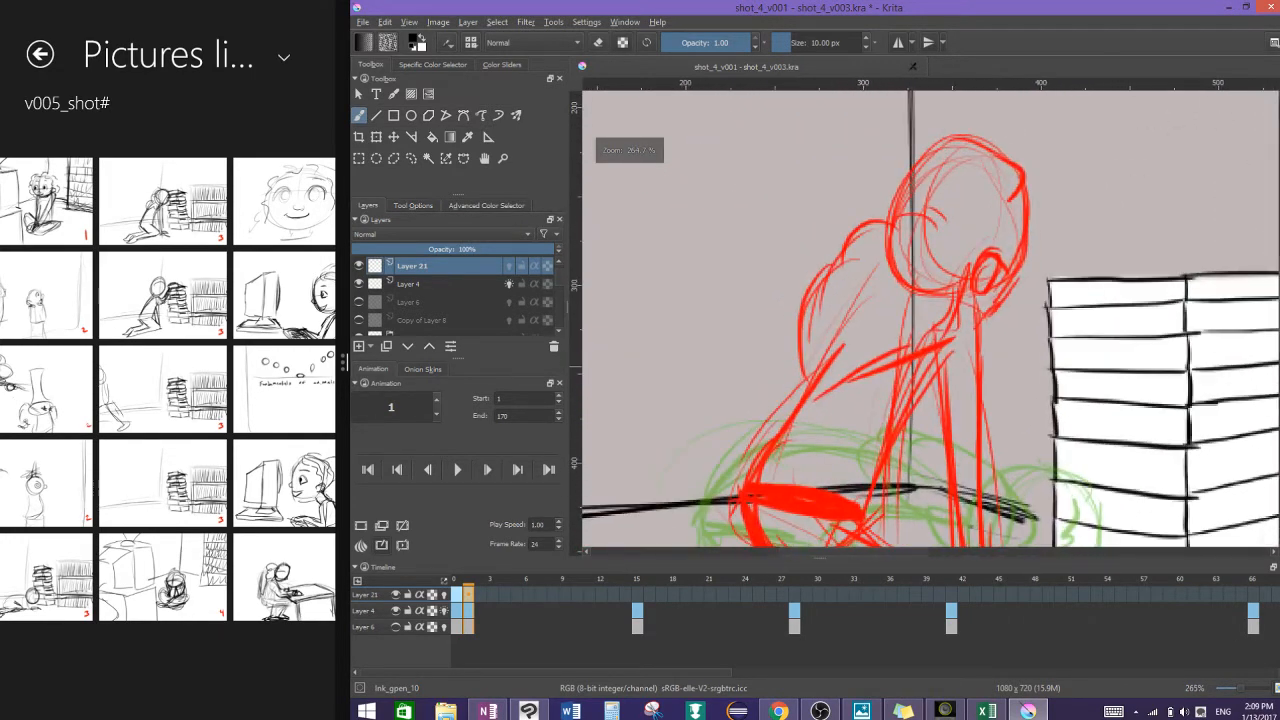
mouse_move(937, 236)
left_mouse_down()
mouse_move(897, 217)
mouse_move(897, 232)
mouse_move(831, 250)
mouse_move(798, 292)
mouse_move(793, 374)
mouse_move(804, 383)
mouse_move(776, 394)
mouse_move(816, 399)
mouse_move(907, 347)
mouse_move(947, 298)
mouse_move(942, 232)
left_mouse_up()
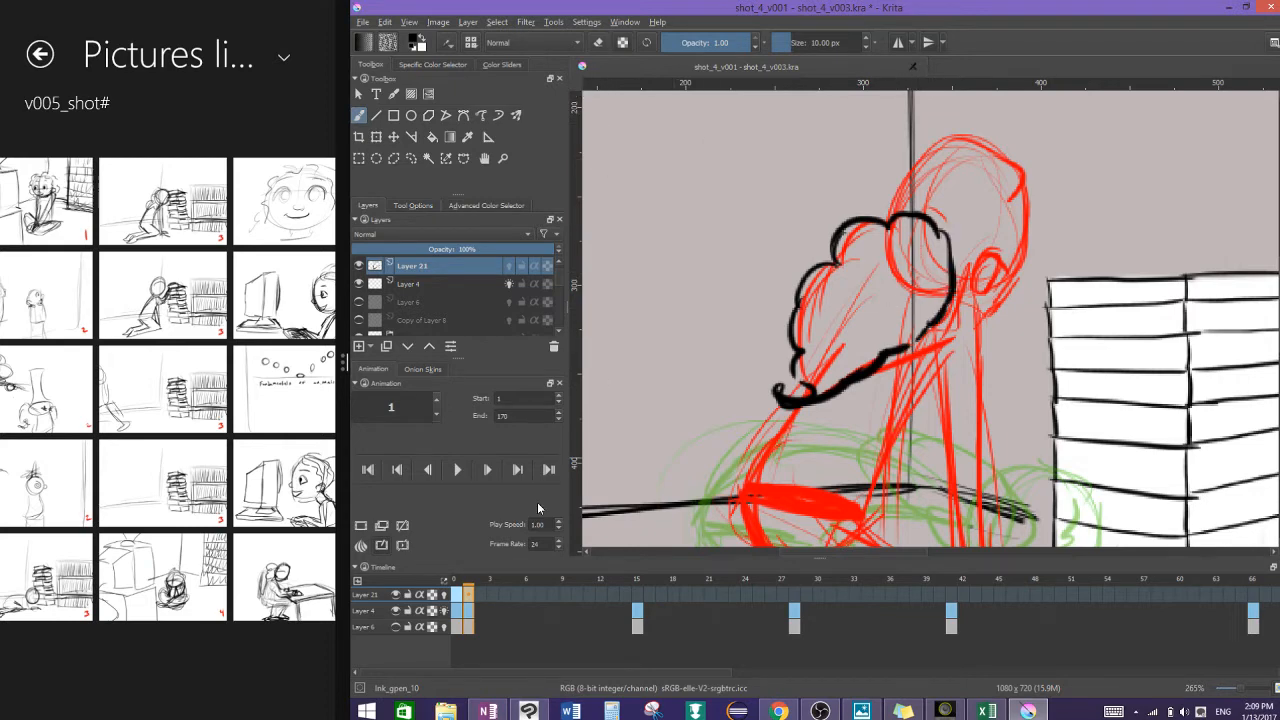
Step: Open the character reference image me_v004 from the char des folder on the SDXC (D:) drive and examine the side view up close
left_click(446, 708)
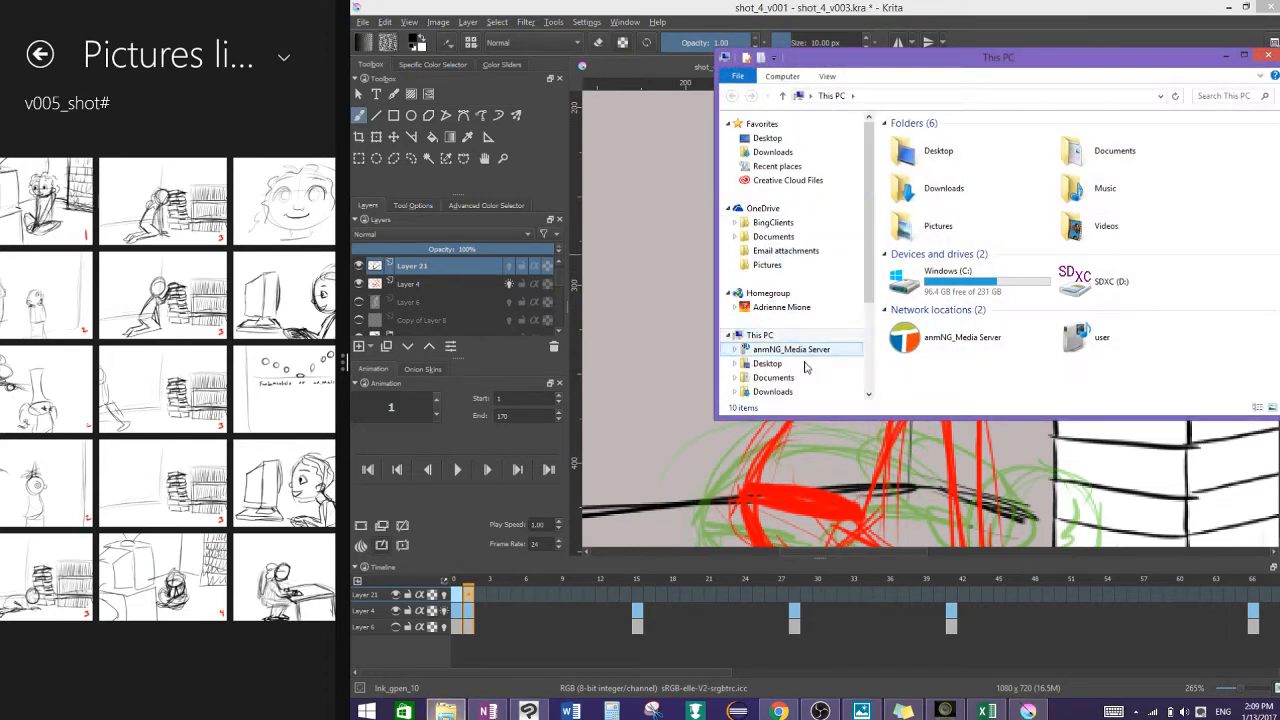
scroll(835, 352, "down", 3)
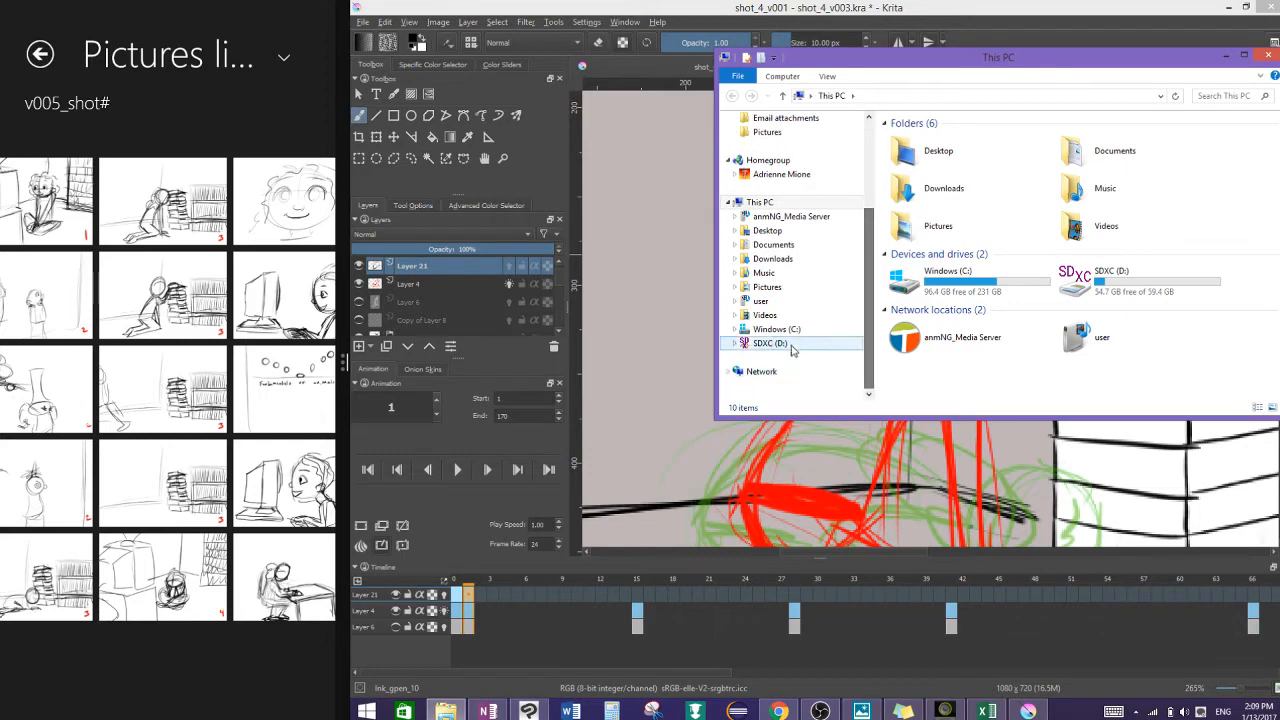
left_click(770, 343)
double_click(972, 167)
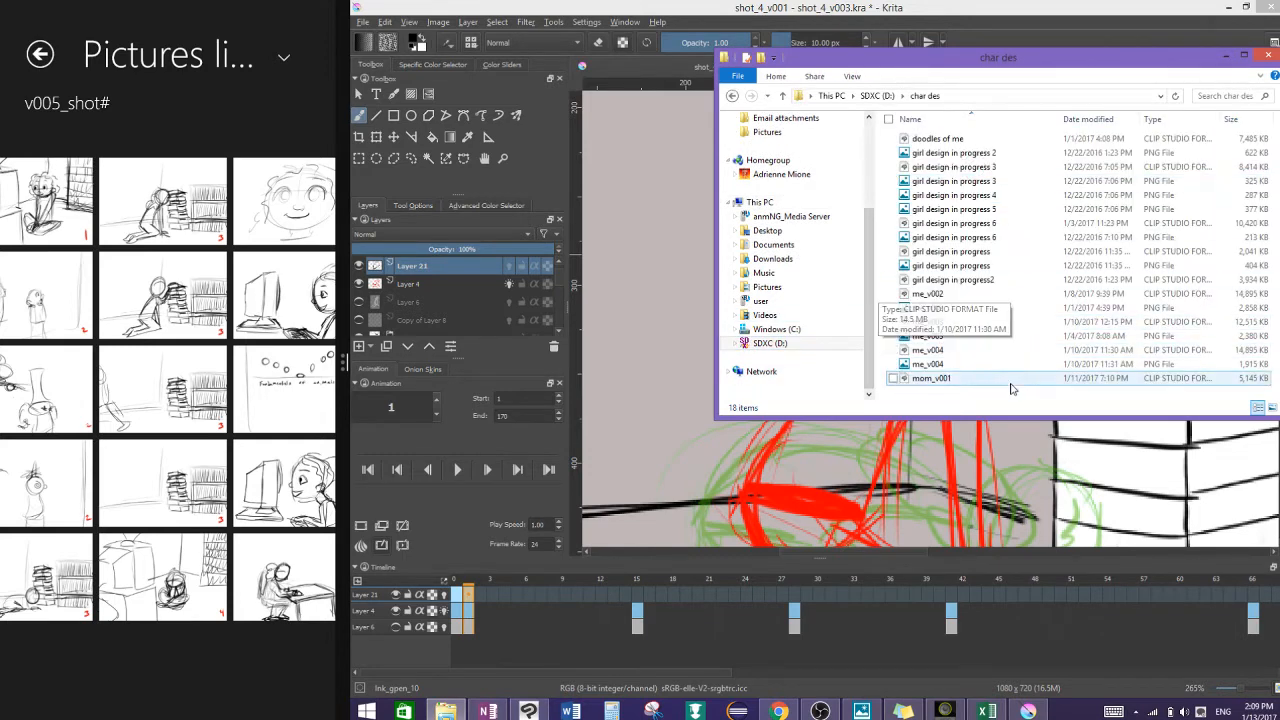
double_click(948, 366)
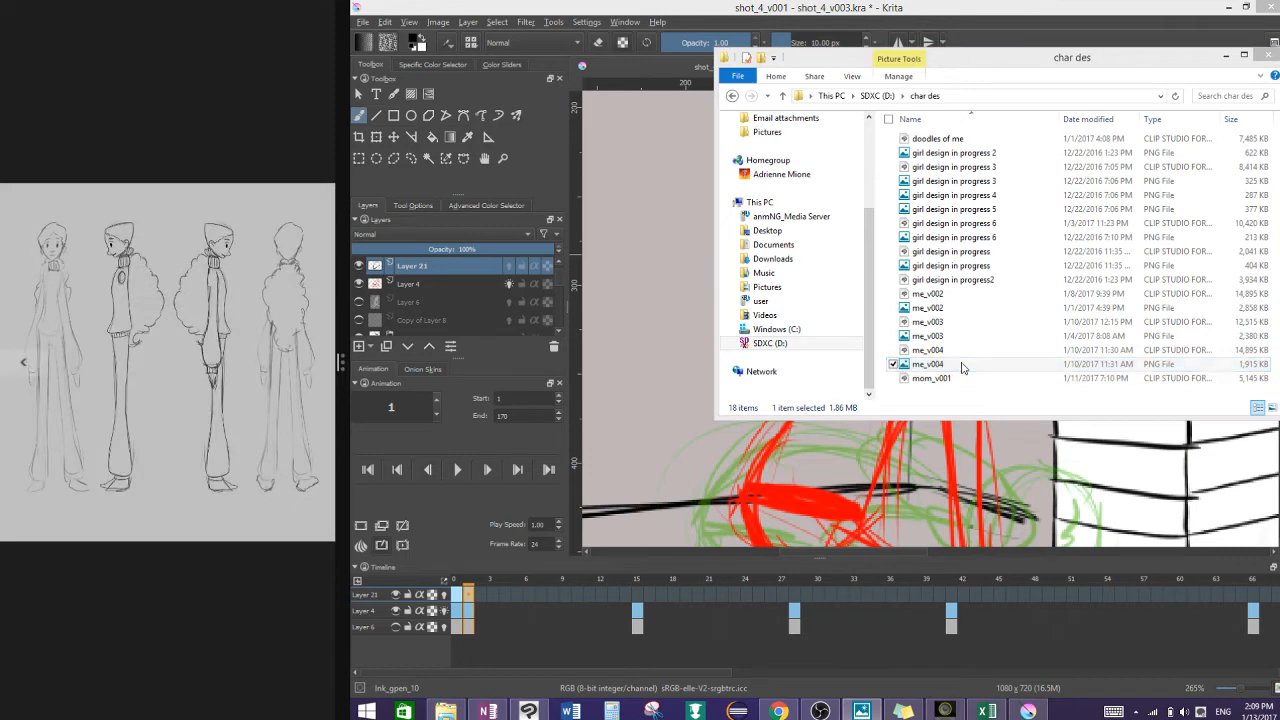
scroll(125, 307, "up", 5)
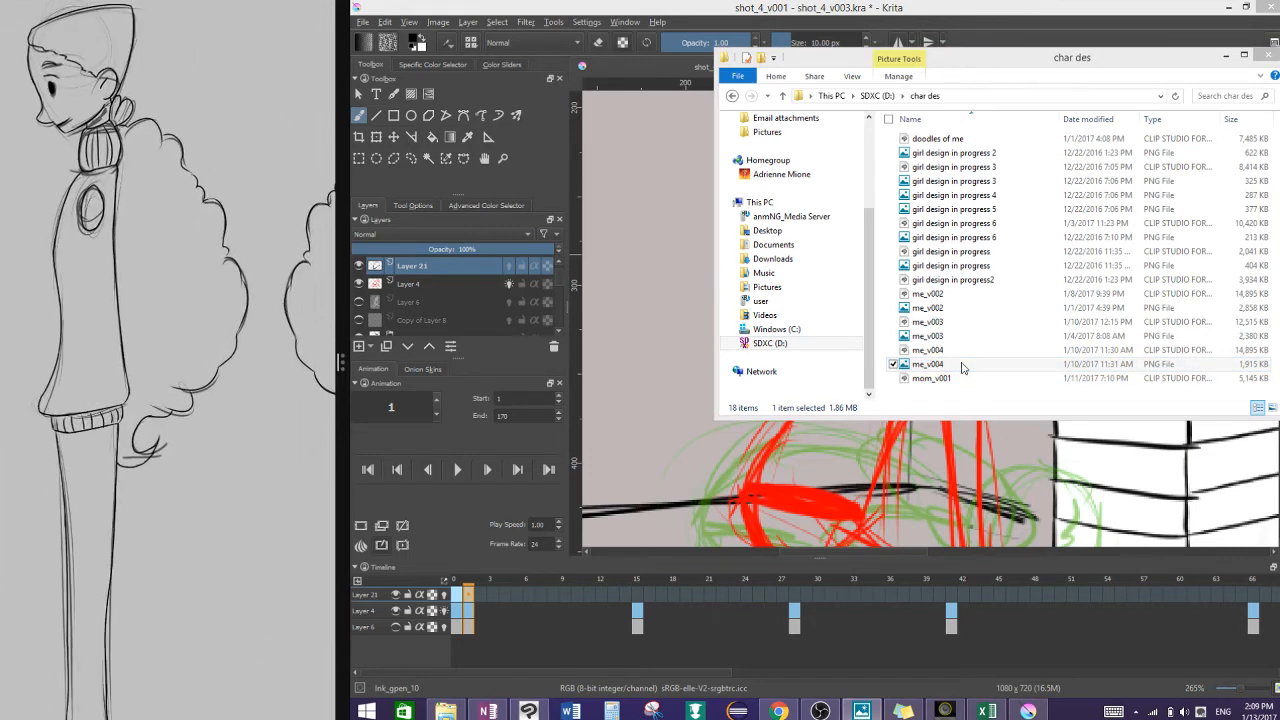
left_click(700, 460)
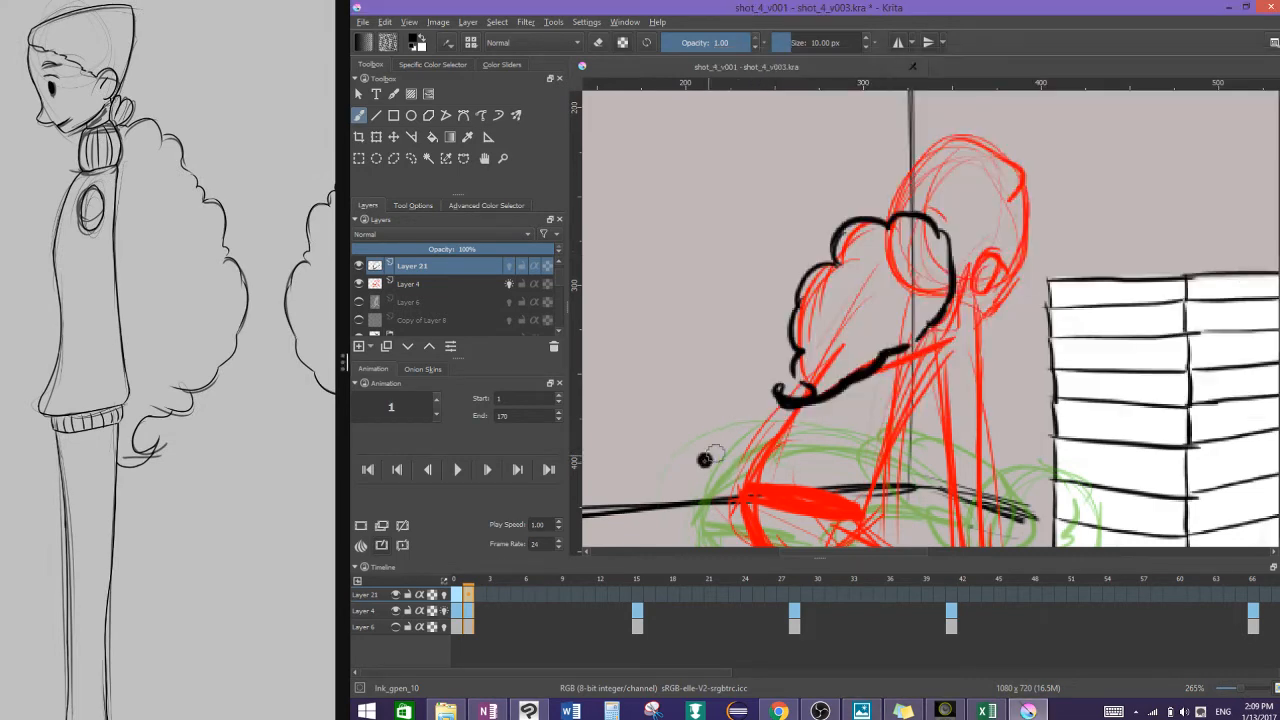
key("ctrl+z")
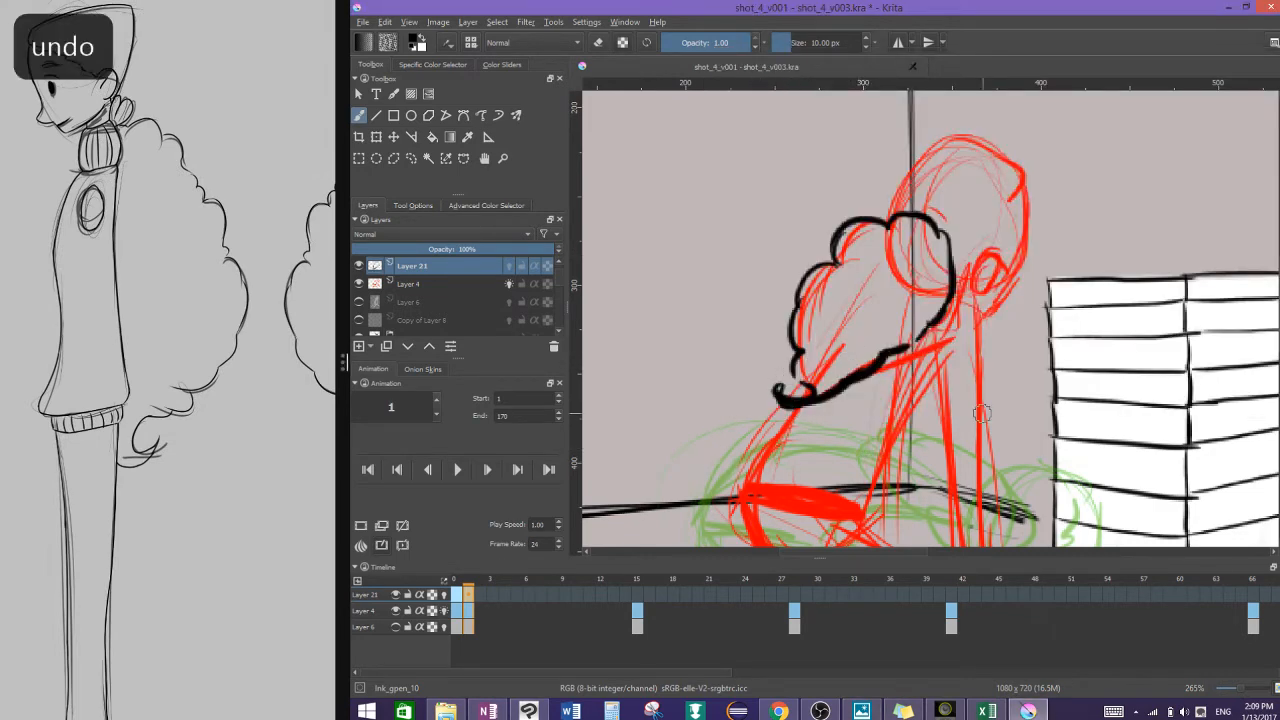
Step: Go back to the v005_shot# storyboard pictures and browse through the shot panels
scroll(168, 360, "down", 5)
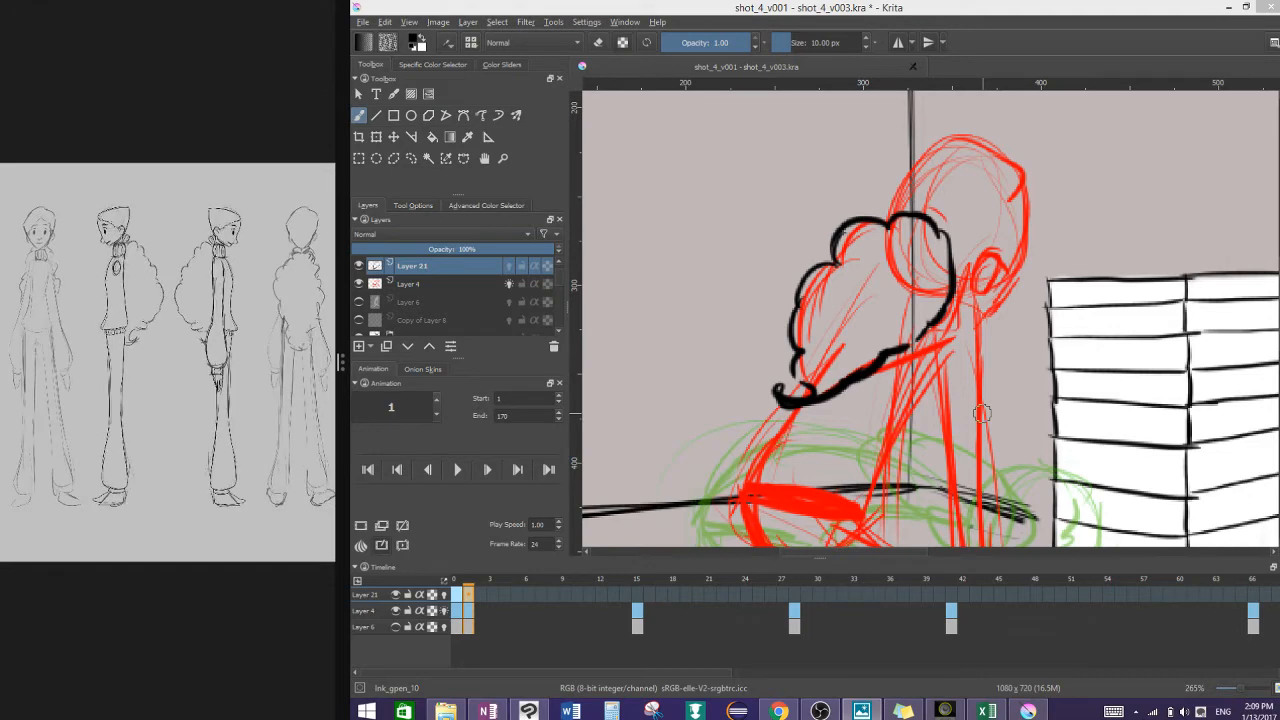
left_click(40, 54)
scroll(168, 390, "right", 5)
scroll(168, 390, "right", 10)
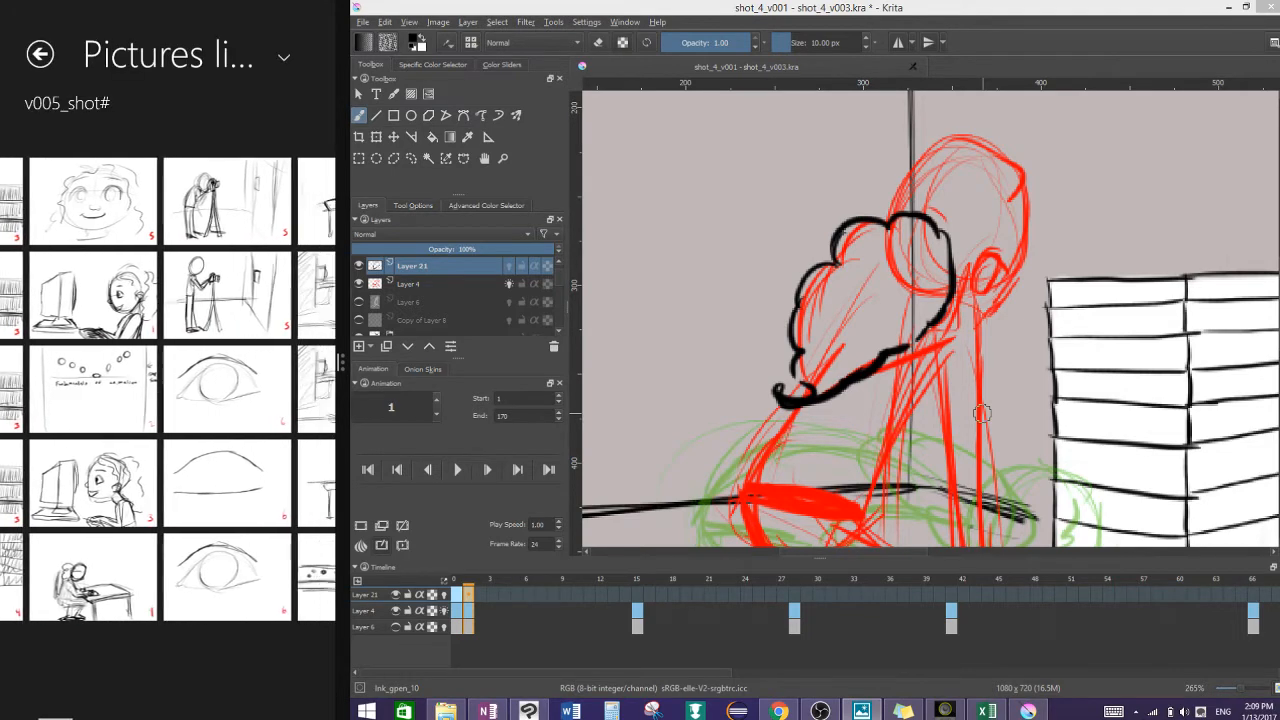
scroll(168, 390, "right", 10)
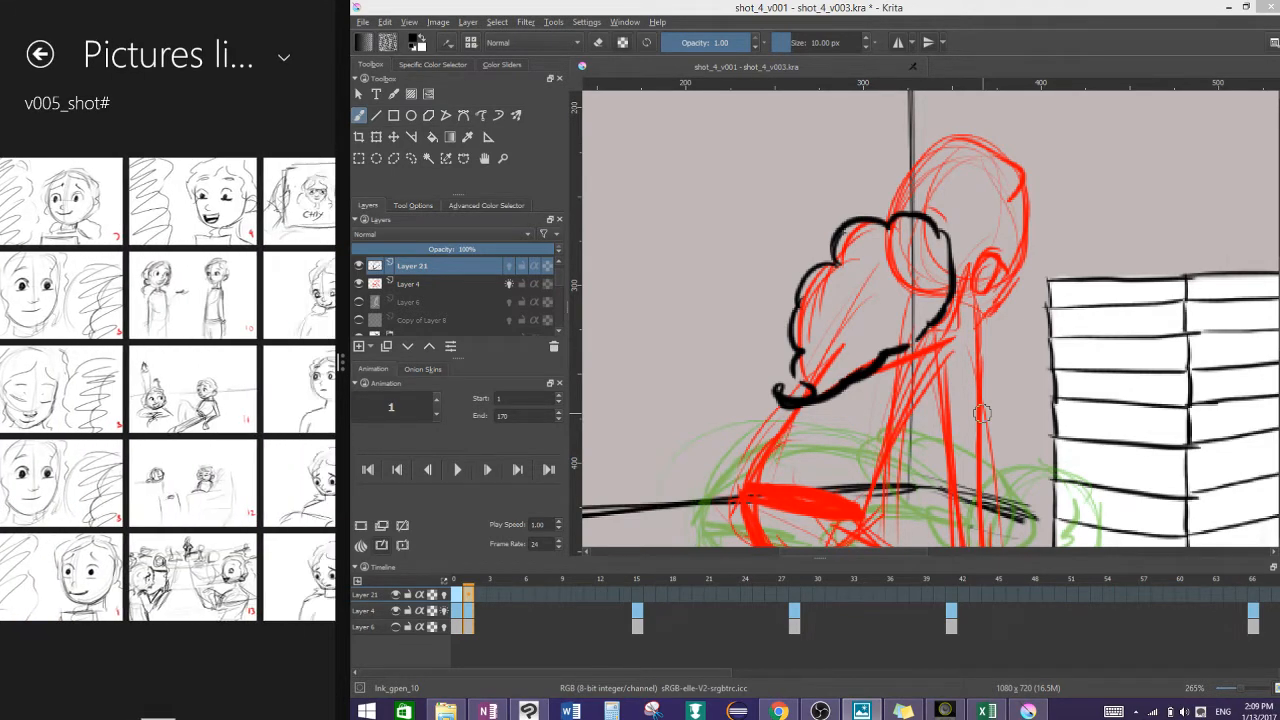
scroll(168, 390, "left", 3)
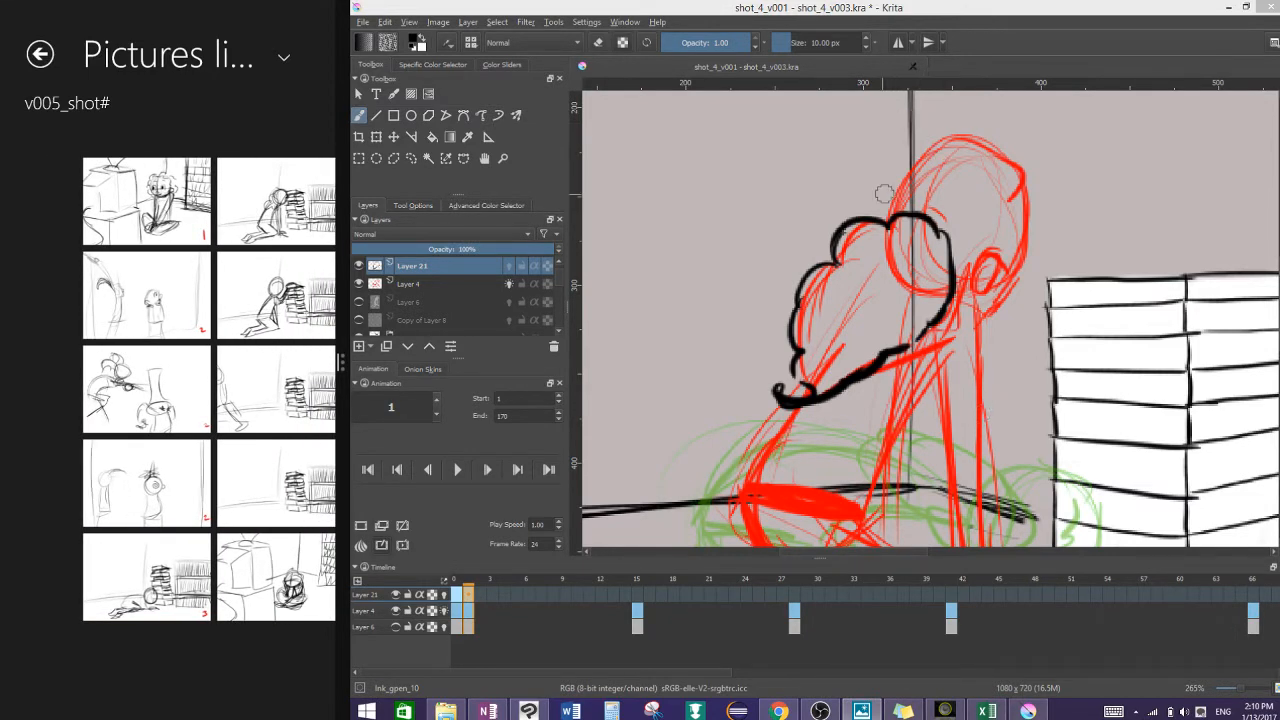
Step: Outline the figure's head and face in black over the red sketch on Layer 21
left_click_drag(880, 214, 892, 195)
key("ctrl+z")
key("ctrl+z")
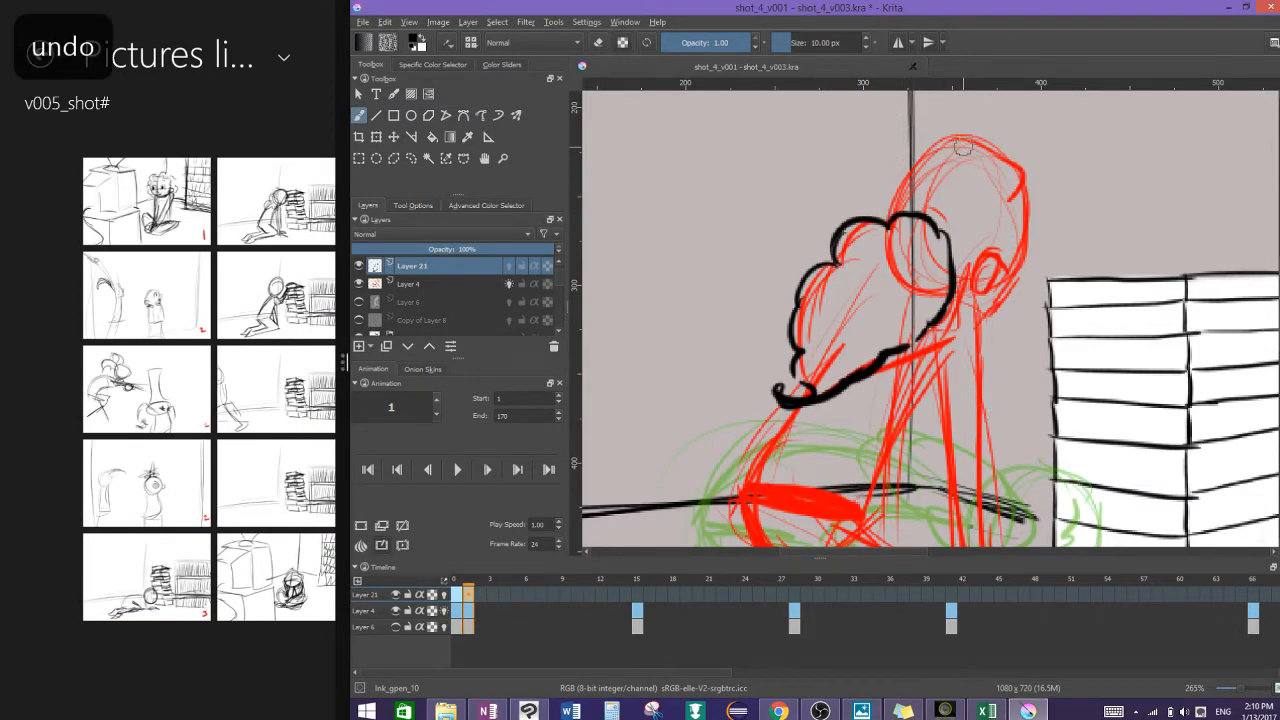
mouse_move(957, 137)
left_mouse_down()
mouse_move(906, 164)
mouse_move(888, 208)
left_mouse_up()
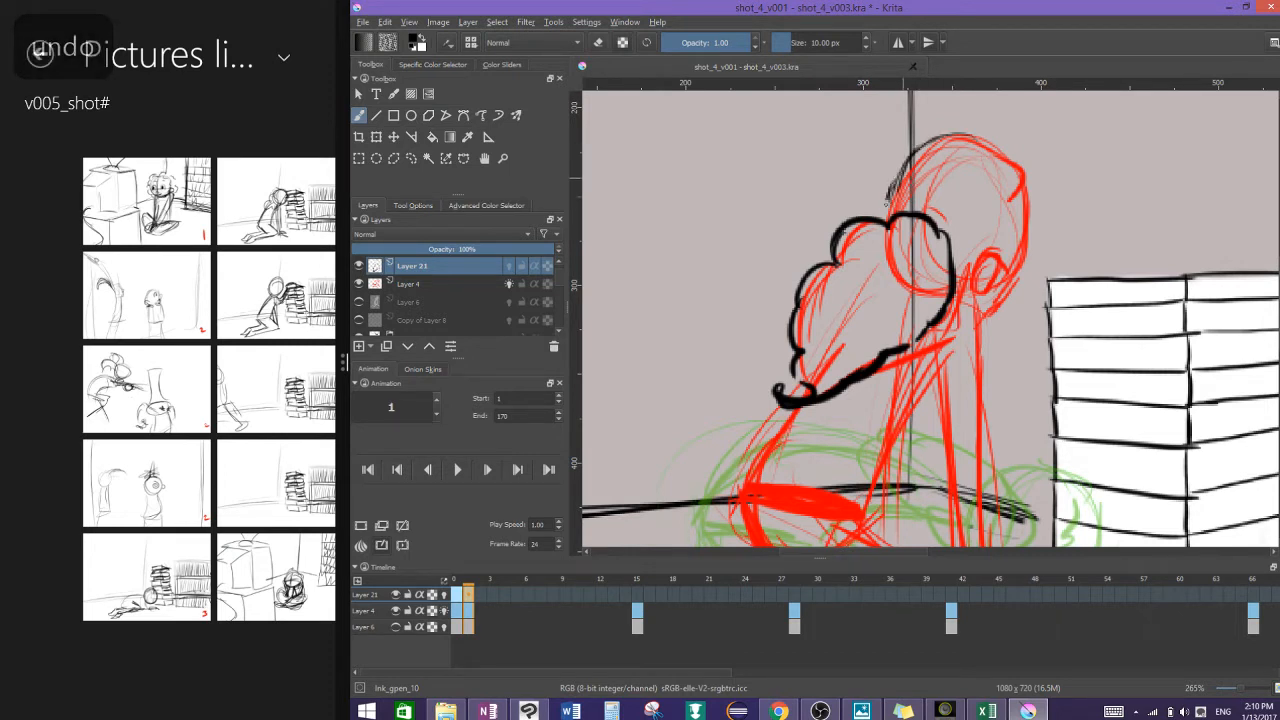
mouse_move(957, 140)
left_mouse_down()
mouse_move(1012, 168)
mouse_move(1034, 200)
mouse_move(1008, 272)
mouse_move(978, 264)
mouse_move(984, 295)
left_mouse_up()
mouse_move(1018, 256)
left_mouse_down()
mouse_move(1001, 303)
mouse_move(970, 314)
left_mouse_up()
Step: Draw the rear edge of the supporting arm down to the floor and close it at the wrist in black
scroll(992, 320, "down", 5)
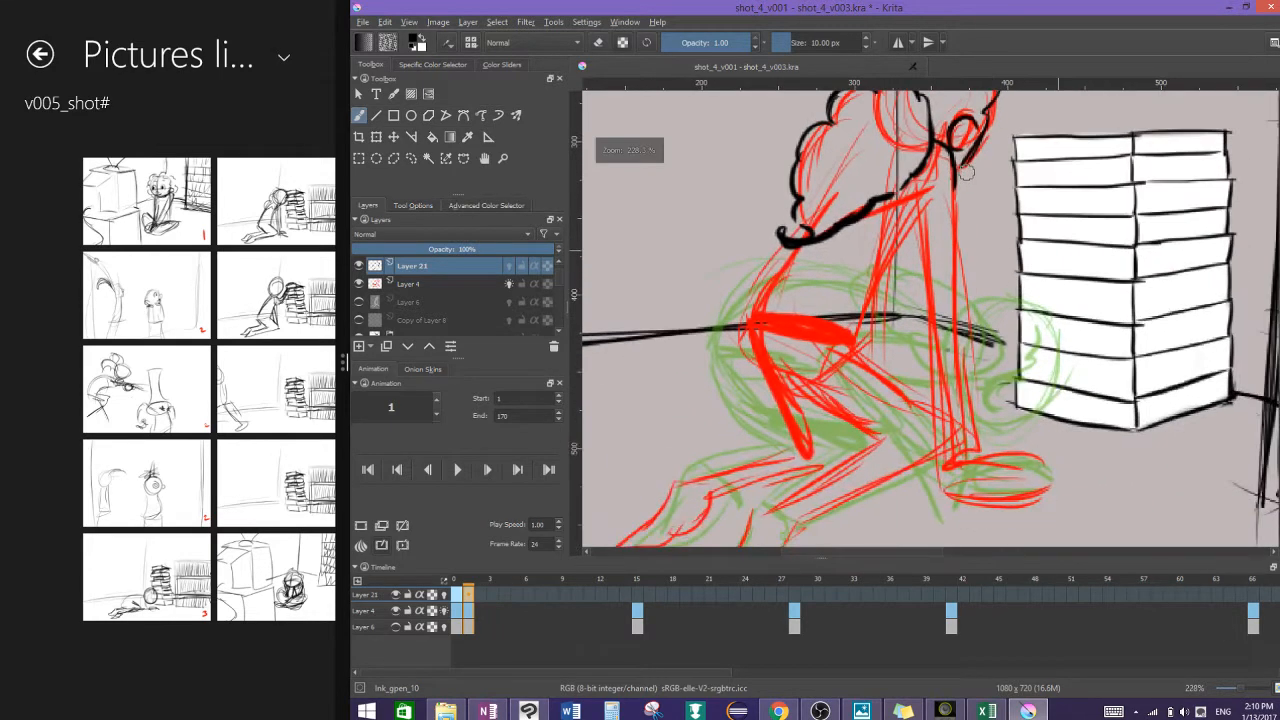
left_click_drag(877, 148, 886, 328)
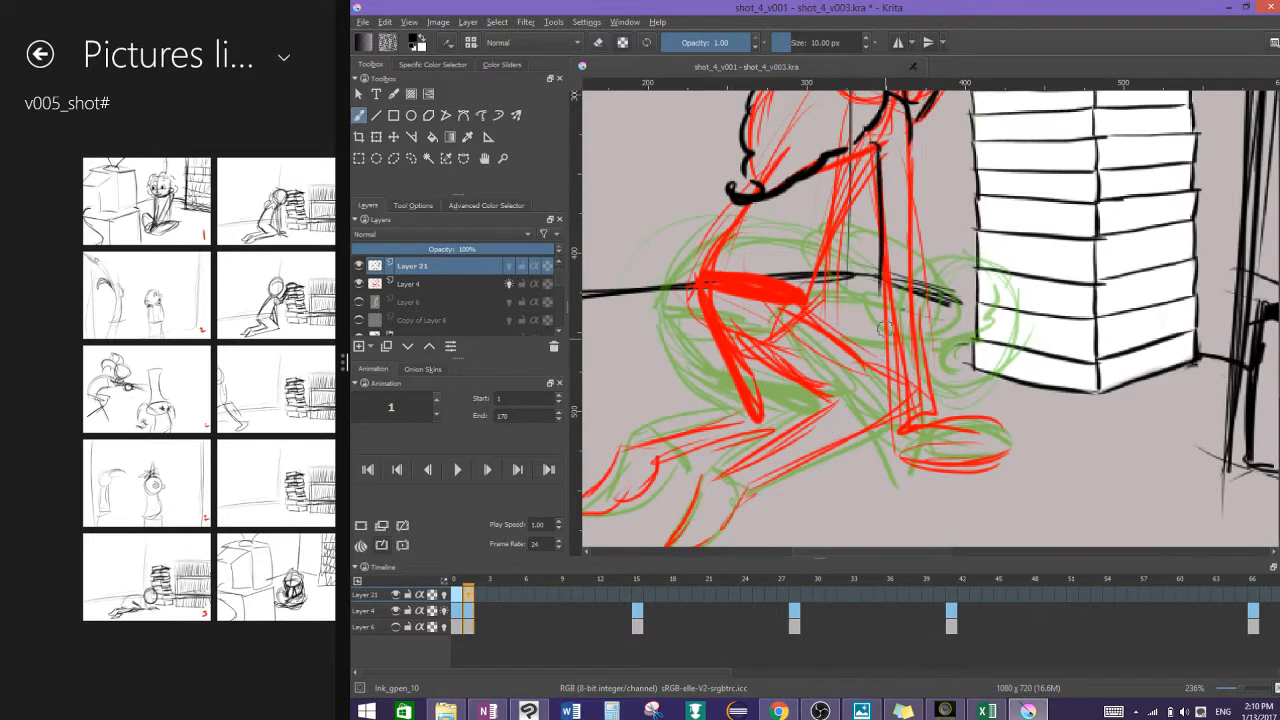
left_click_drag(879, 178, 892, 400)
left_click_drag(883, 260, 891, 410)
mouse_move(881, 286)
left_mouse_down()
mouse_move(884, 328)
mouse_move(930, 420)
left_mouse_up()
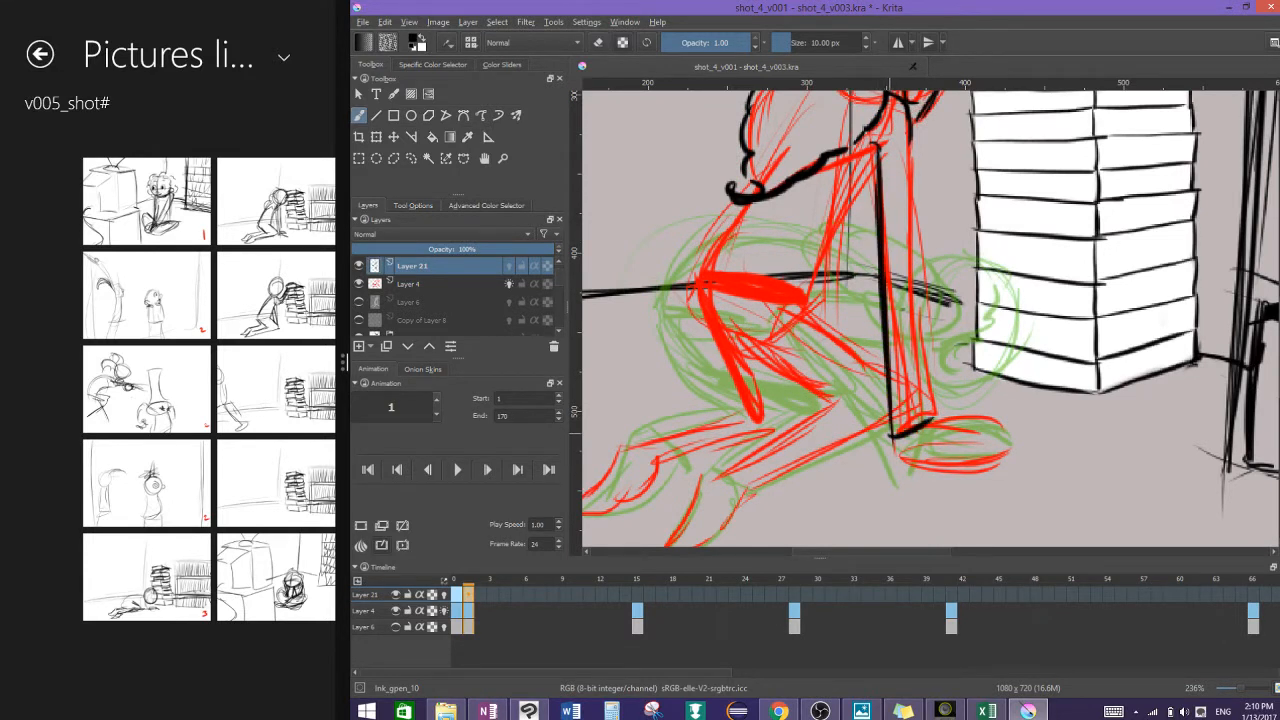
Step: Draw the front edge of the supporting arm and the hand resting on the floor
left_click_drag(906, 138, 917, 332)
left_click_drag(904, 226, 925, 388)
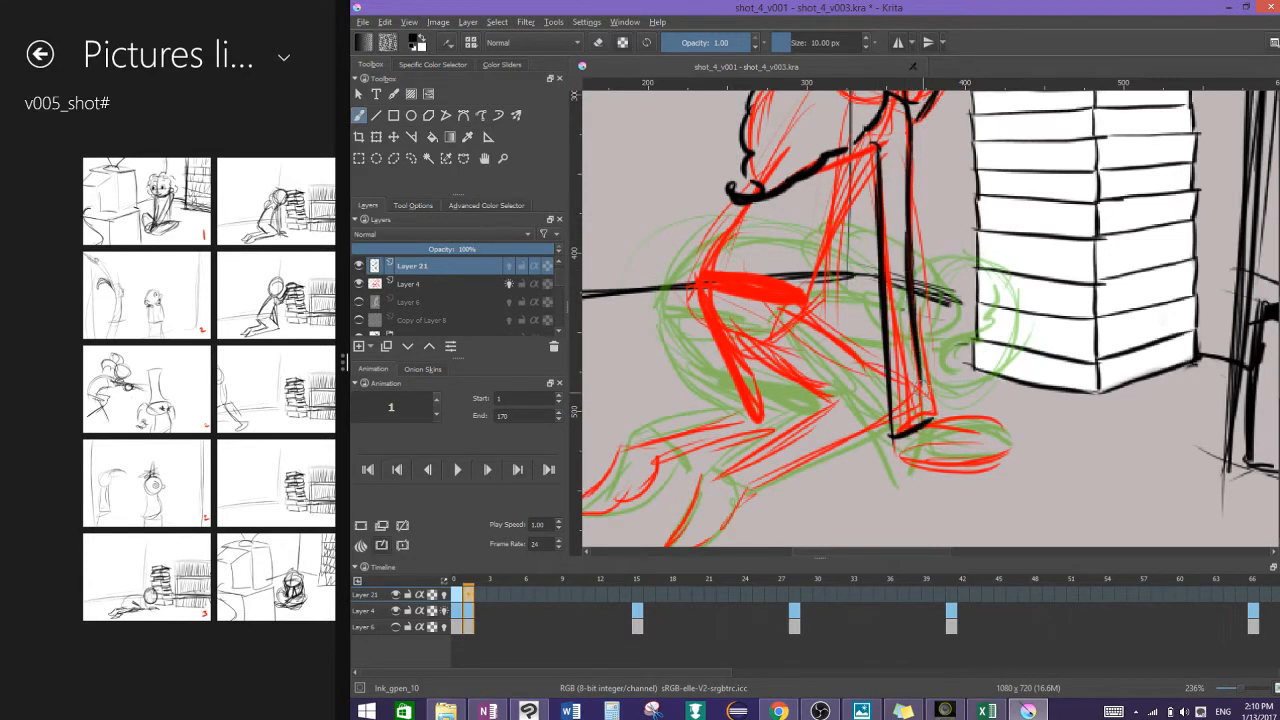
left_click_drag(912, 322, 927, 410)
key("ctrl+z")
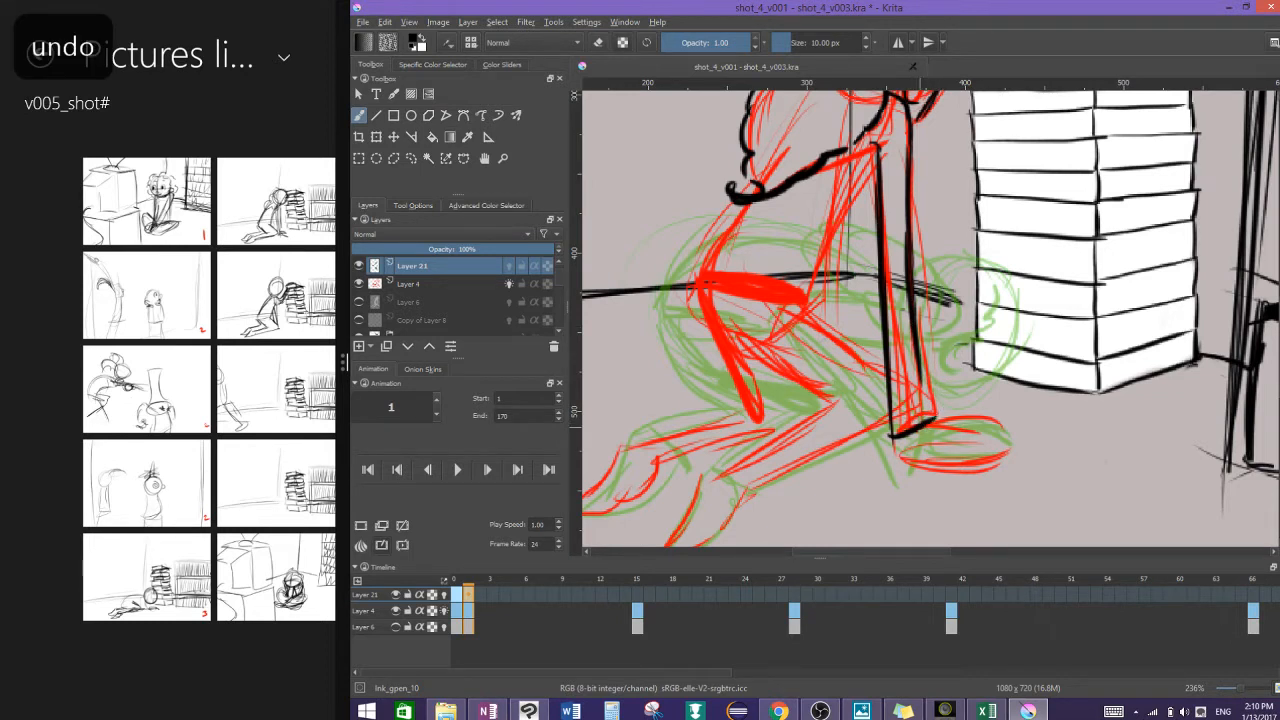
mouse_move(914, 342)
left_mouse_down()
mouse_move(932, 420)
mouse_move(990, 437)
mouse_move(972, 453)
mouse_move(991, 438)
mouse_move(957, 437)
mouse_move(992, 450)
mouse_move(965, 451)
mouse_move(941, 417)
left_mouse_up()
key("ctrl+z")
key("ctrl+z")
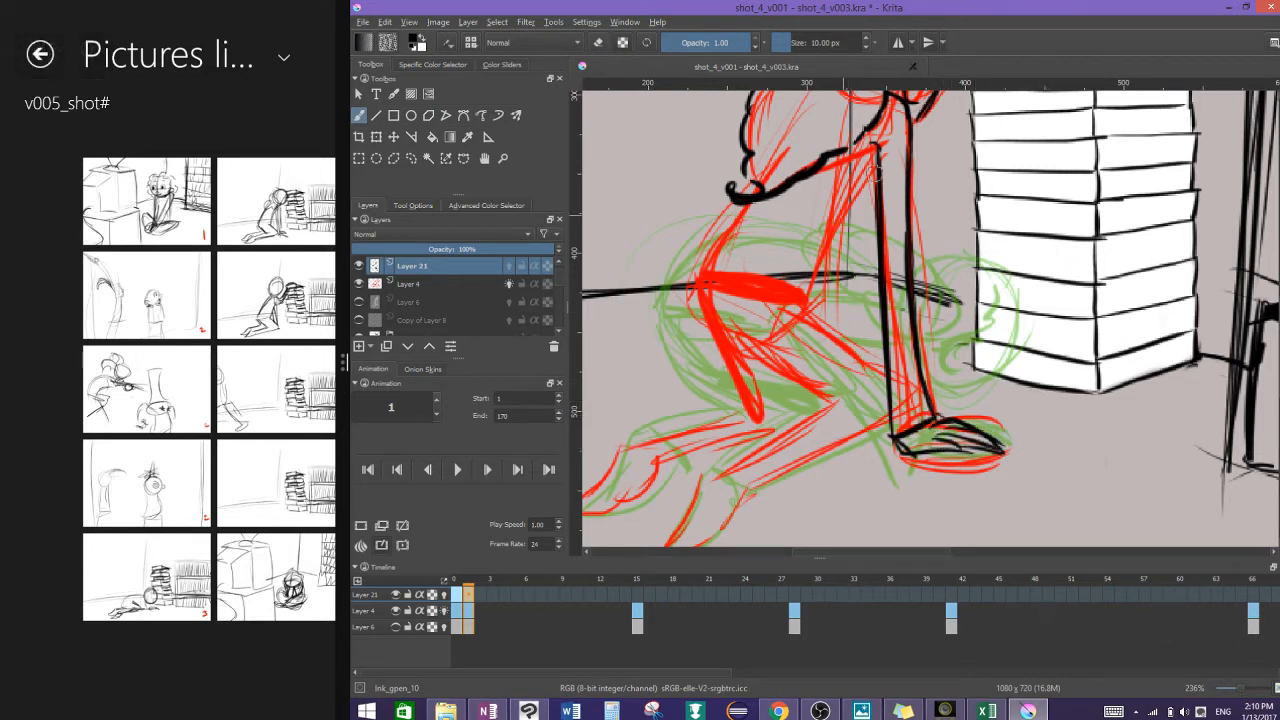
Step: Draw the front and back contours of the torso in black and join them across the waist
mouse_move(876, 171)
left_mouse_down()
mouse_move(839, 205)
mouse_move(863, 185)
mouse_move(818, 302)
left_mouse_up()
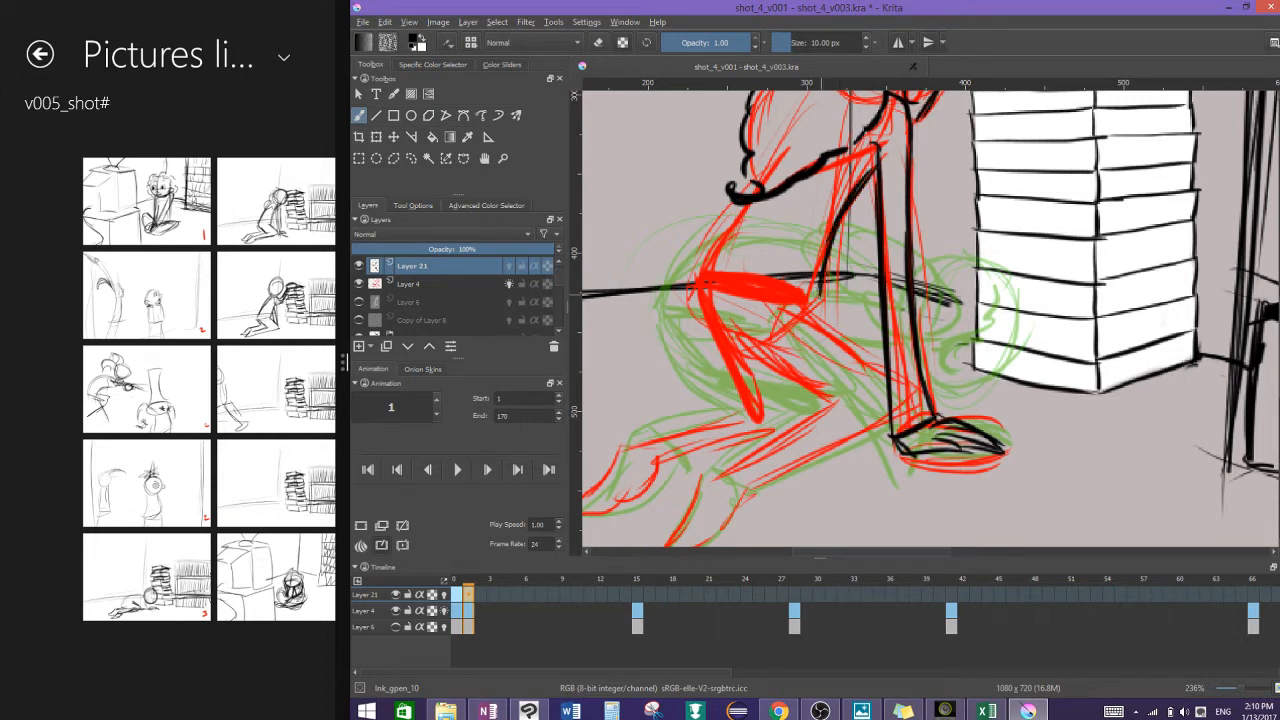
key("ctrl+z")
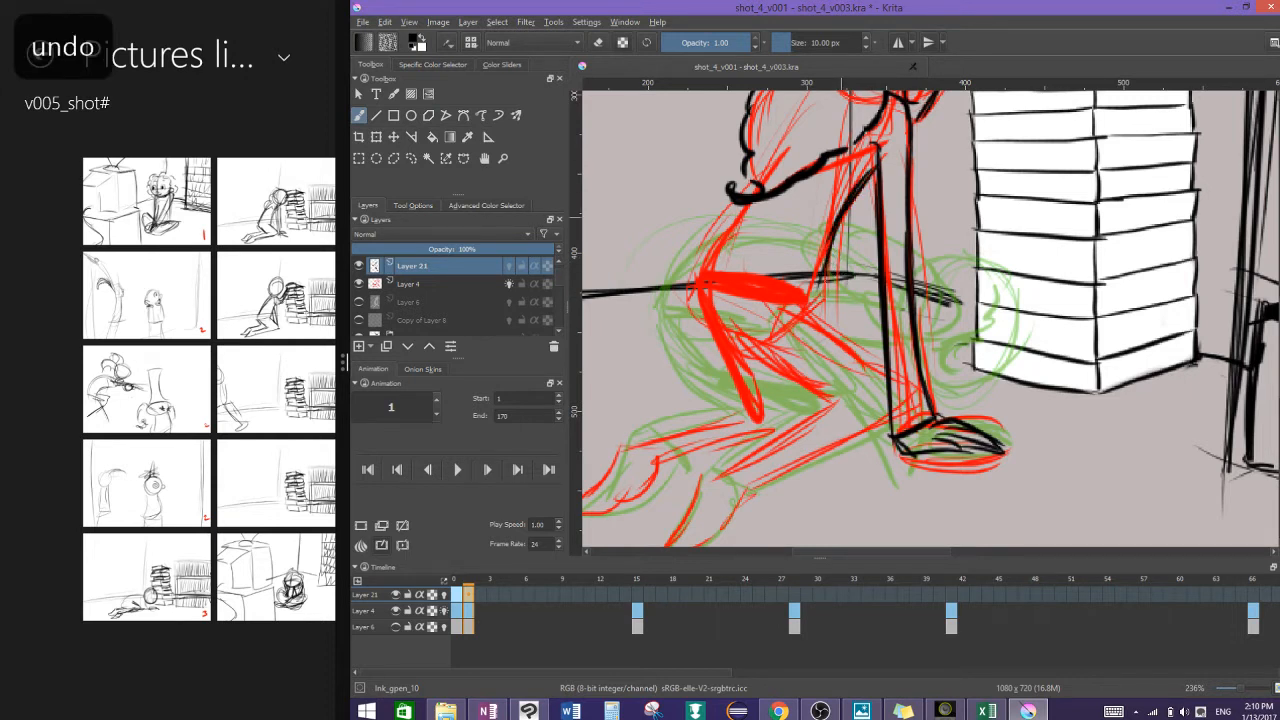
left_click_drag(799, 300, 824, 280)
mouse_move(704, 288)
left_mouse_down()
mouse_move(701, 262)
mouse_move(747, 203)
left_mouse_up()
left_click_drag(701, 286, 790, 300)
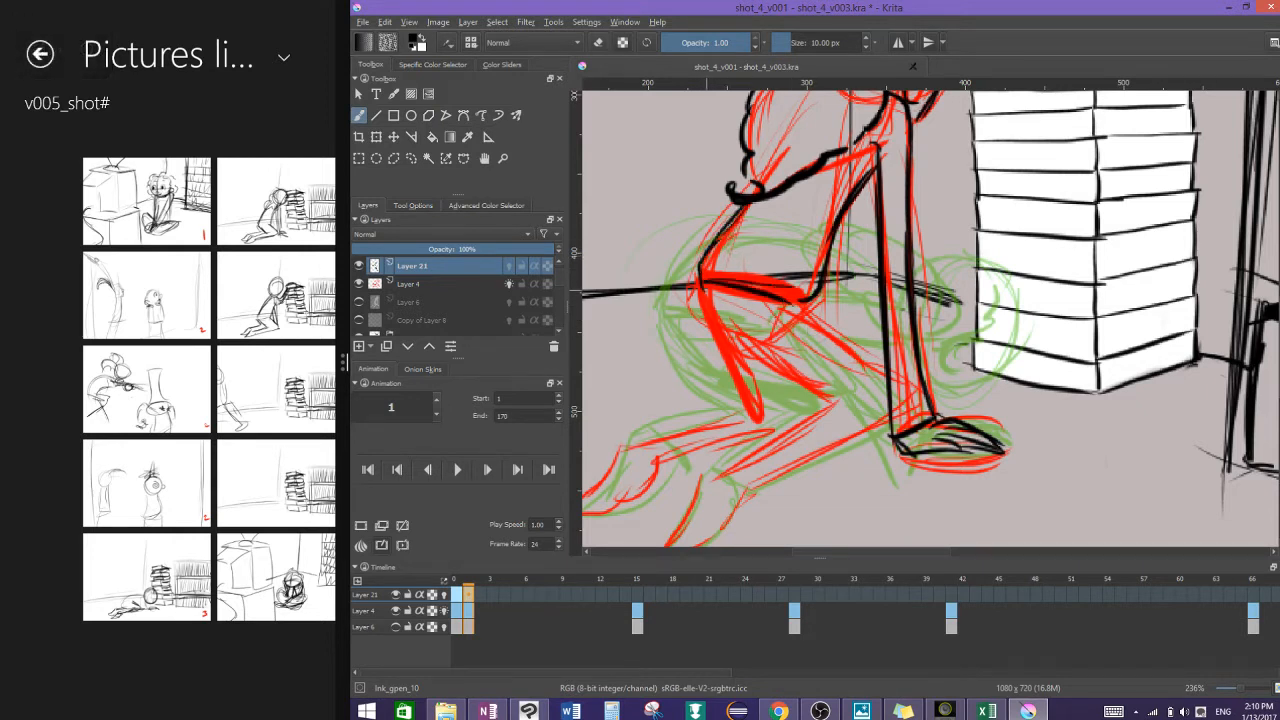
Step: Redraw the waistline, draw the upper edge of the near thigh, and save the file
key("ctrl+z")
key("ctrl+z")
mouse_move(703, 284)
left_mouse_down()
mouse_move(751, 282)
mouse_move(793, 306)
mouse_move(866, 368)
left_mouse_up()
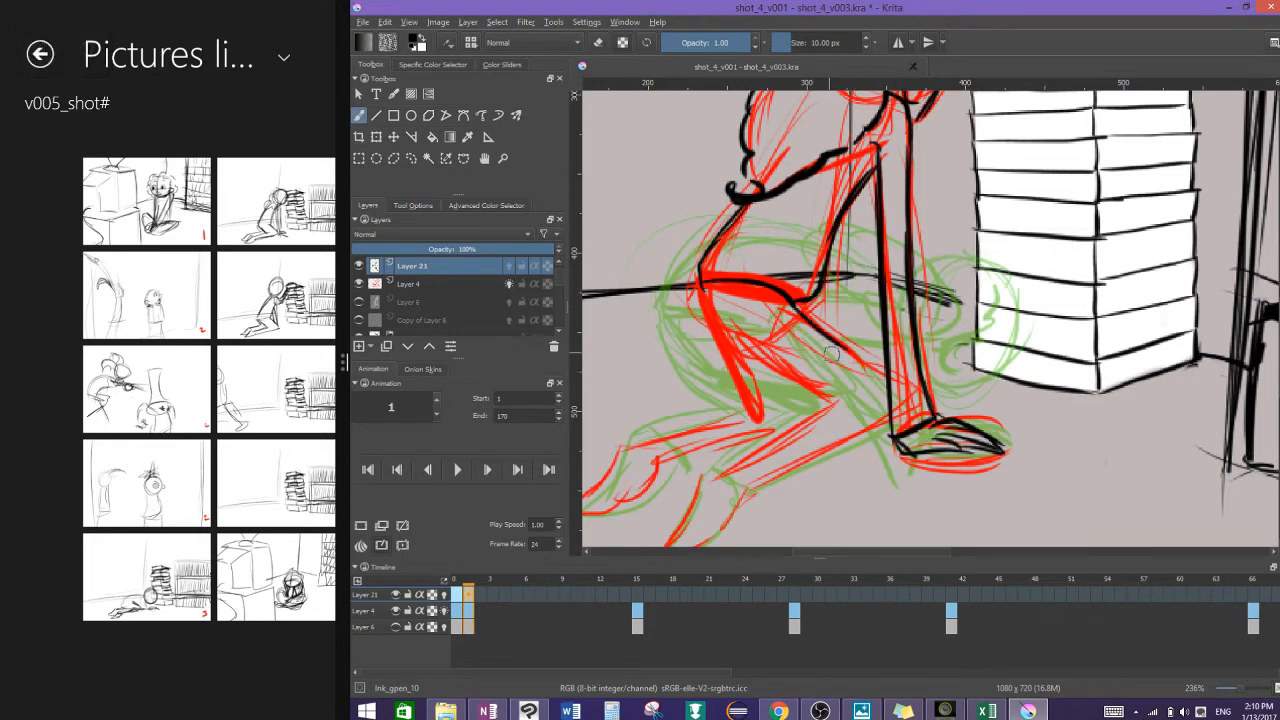
key("ctrl+s")
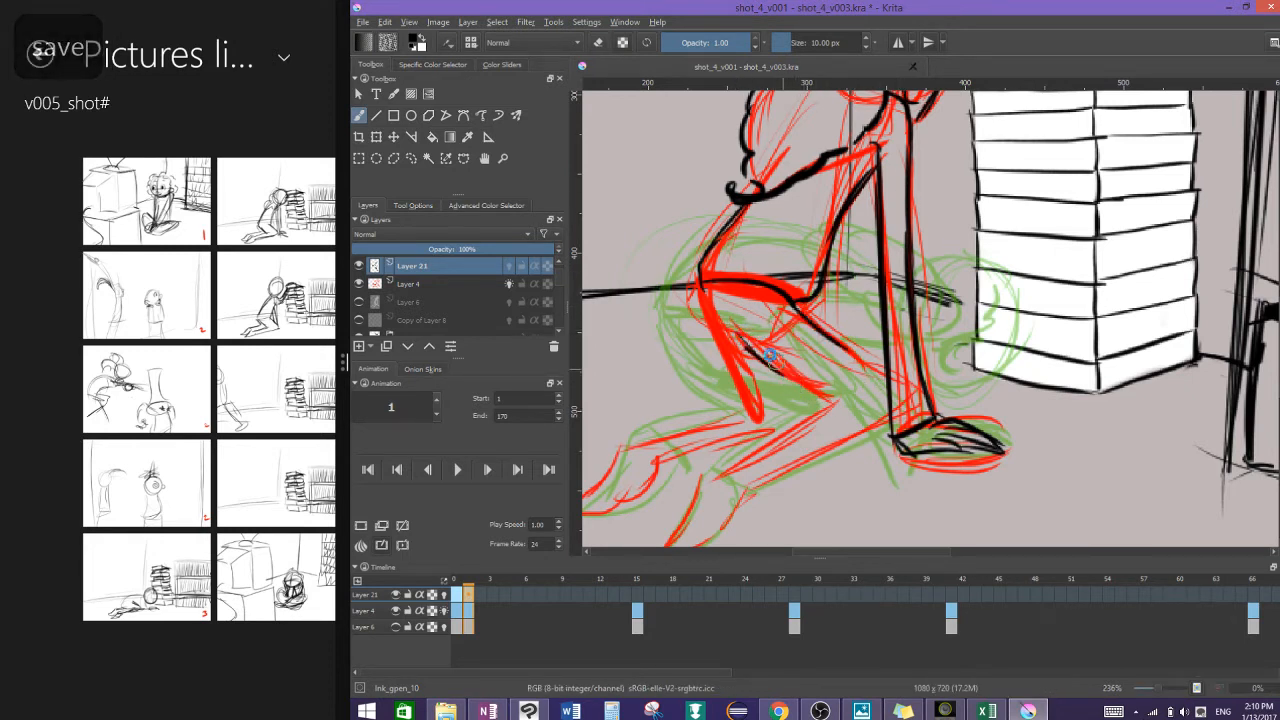
key("ctrl+s")
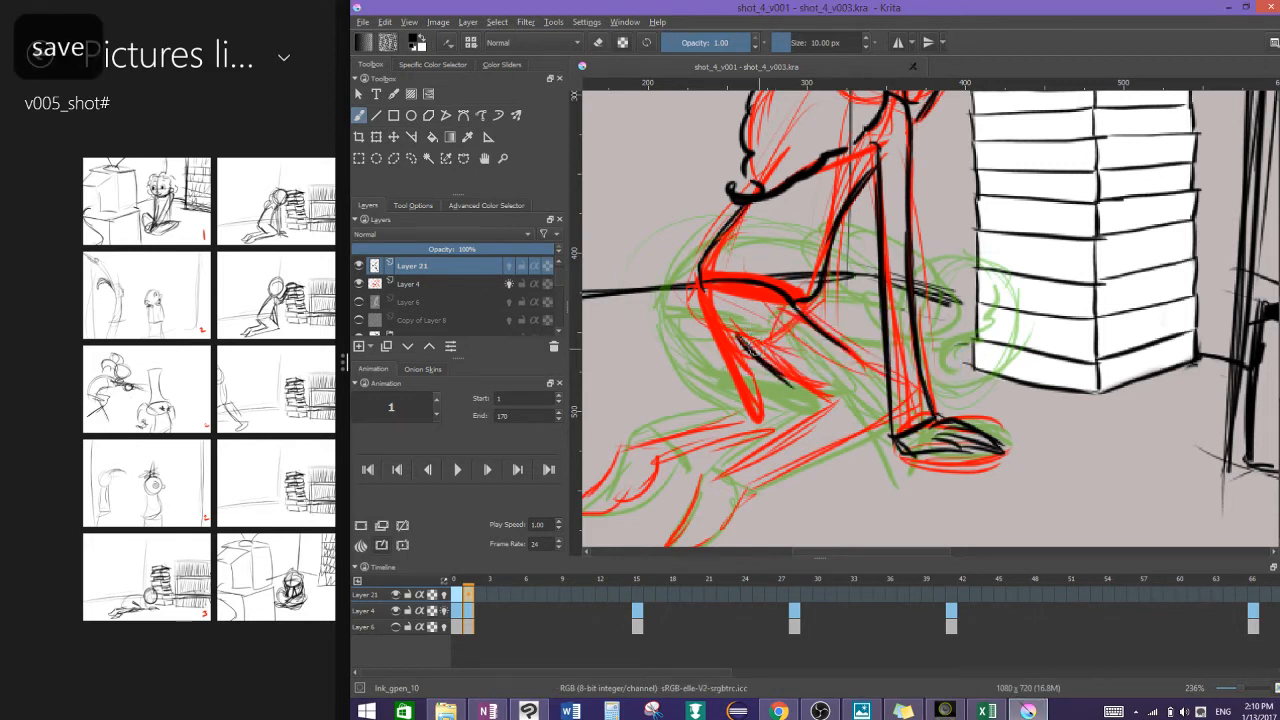
Step: Draw the underside of the near thigh down to the bend of the knee
left_click_drag(738, 334, 823, 394)
key("ctrl+z")
left_click_drag(737, 335, 825, 398)
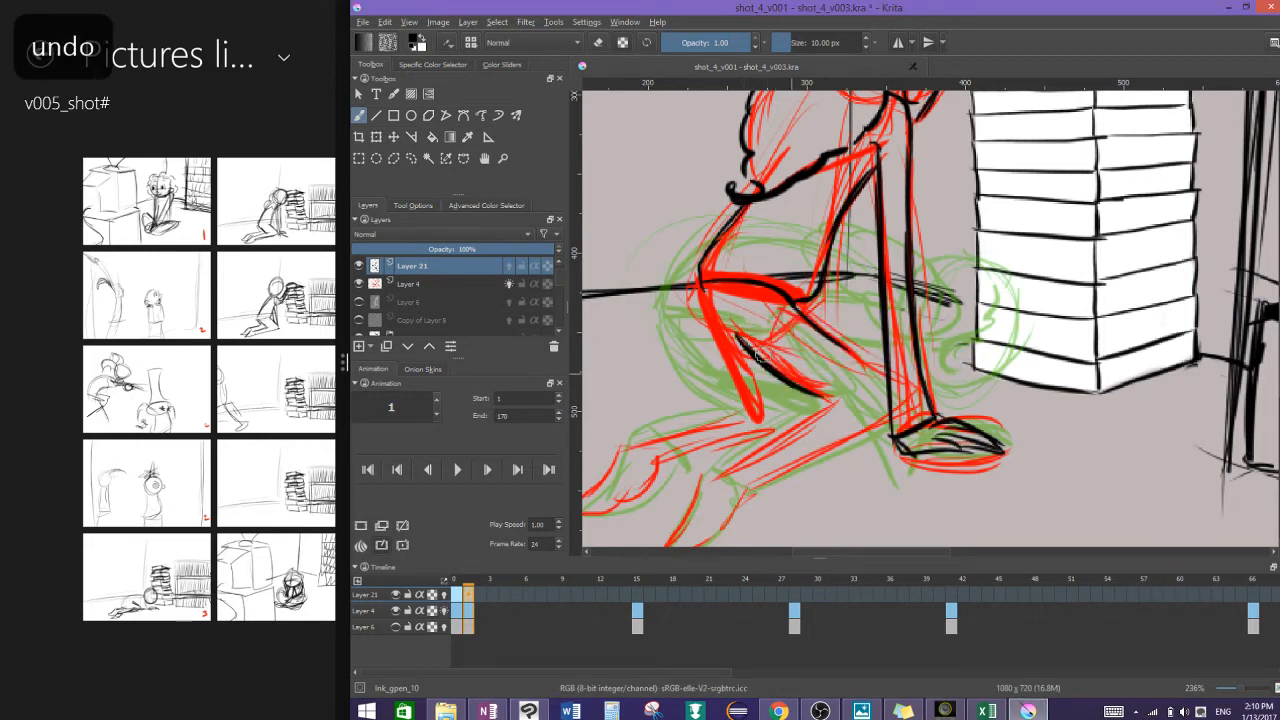
Step: Draw the near lower leg with its trouser cuff and extend the upper thigh line to the arm
mouse_move(719, 462)
left_mouse_down()
mouse_move(766, 496)
mouse_move(797, 430)
mouse_move(828, 403)
left_mouse_up()
left_click_drag(766, 494, 881, 423)
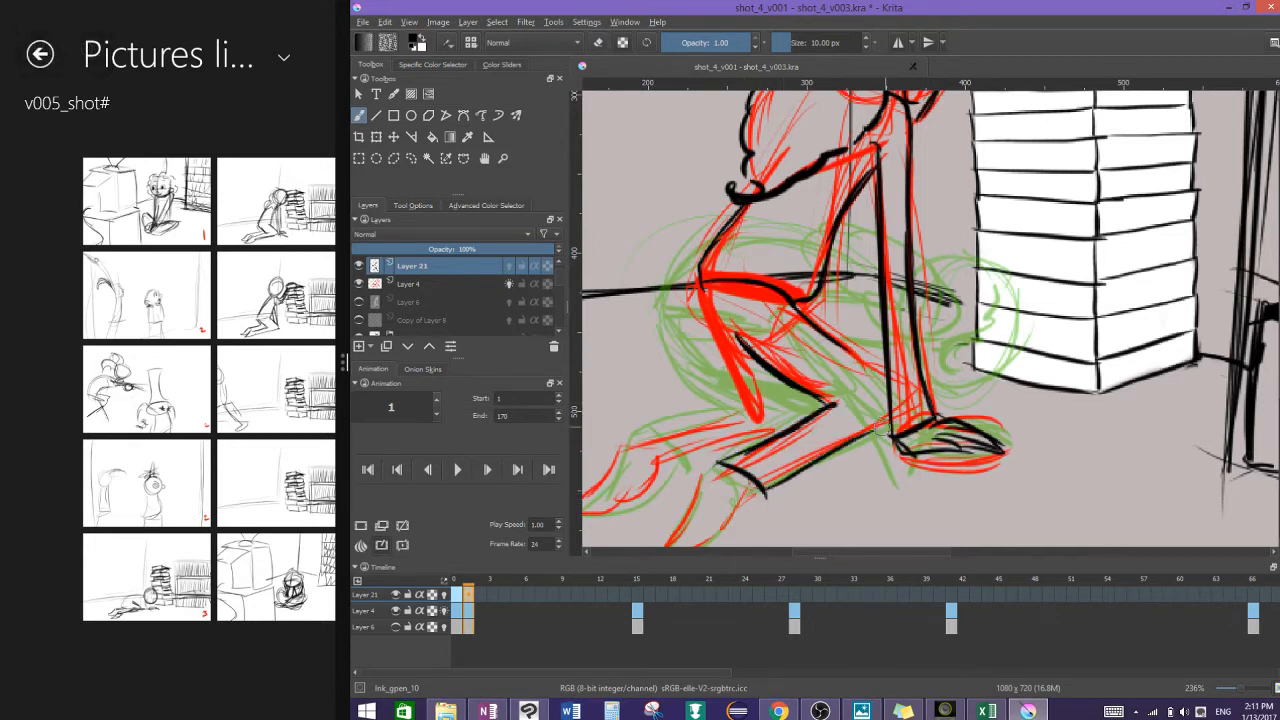
key("ctrl+z")
left_click_drag(774, 490, 884, 428)
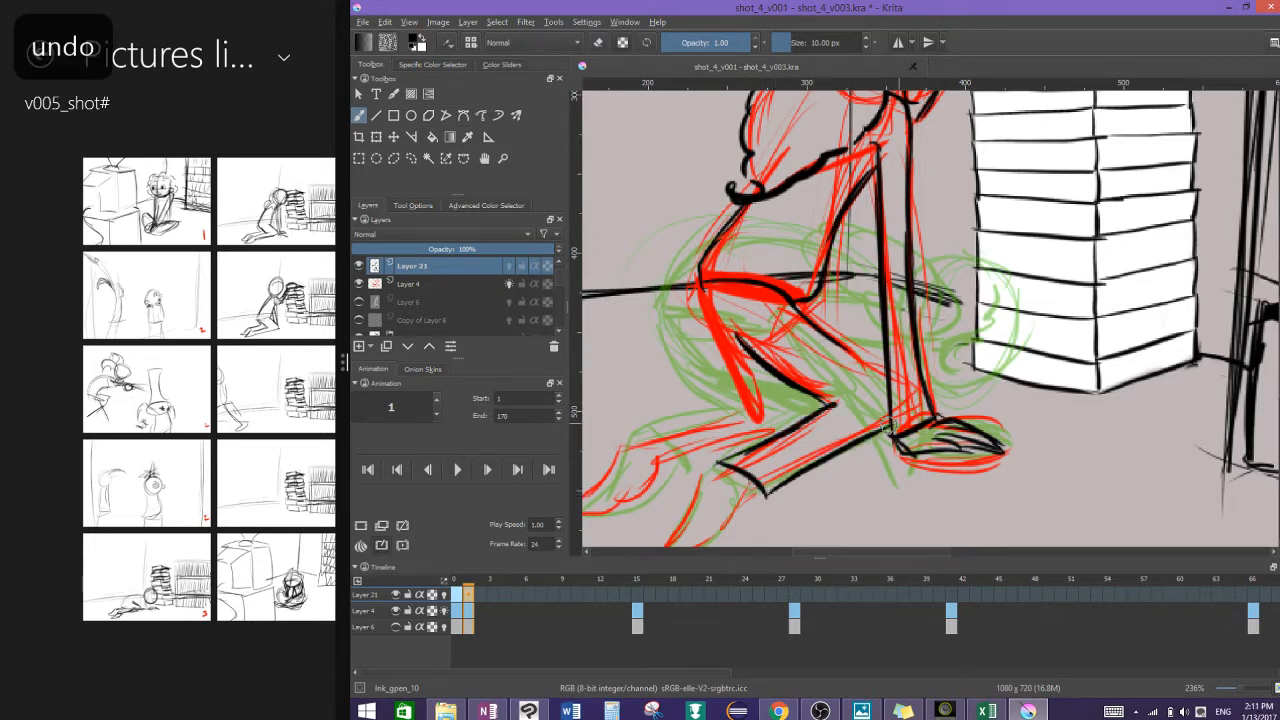
left_click_drag(836, 346, 884, 388)
key("ctrl+z")
mouse_move(830, 340)
left_mouse_down()
mouse_move(874, 374)
mouse_move(1099, 304)
left_mouse_up()
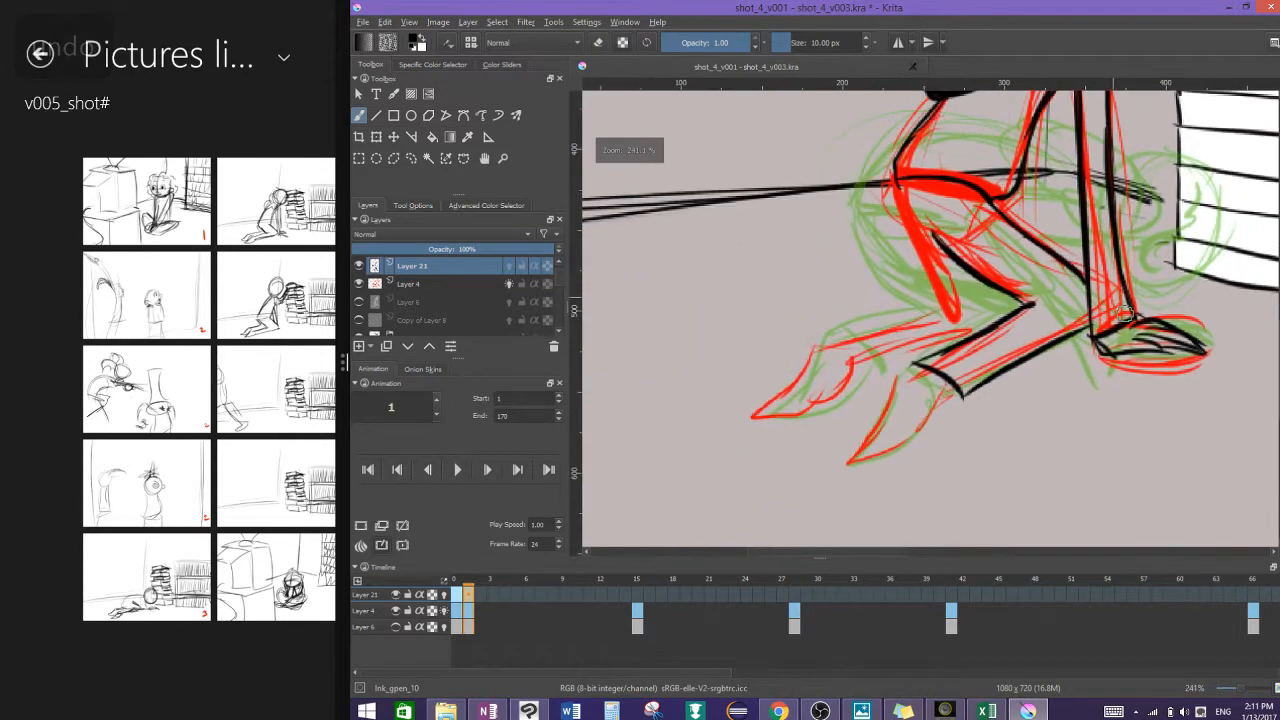
Step: Draw the back of the far thigh, the far lower leg and its foot in black
mouse_move(897, 180)
left_mouse_down()
mouse_move(893, 202)
mouse_move(938, 276)
left_mouse_up()
left_click_drag(890, 205, 946, 300)
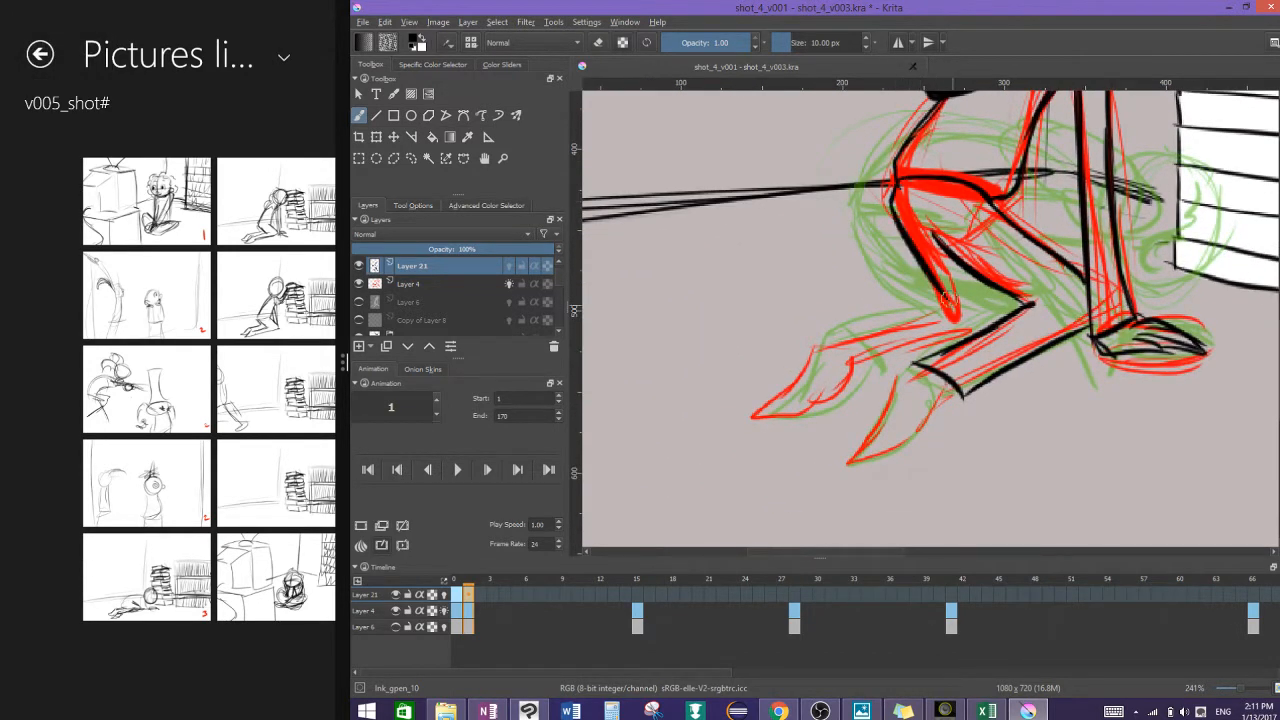
left_click_drag(915, 255, 953, 313)
mouse_move(820, 348)
left_mouse_down()
mouse_move(961, 317)
mouse_move(874, 364)
mouse_move(876, 382)
mouse_move(864, 372)
mouse_move(938, 357)
mouse_move(862, 377)
mouse_move(796, 344)
mouse_move(764, 403)
mouse_move(768, 454)
mouse_move(844, 394)
left_mouse_up()
key("ctrl+z")
key("ctrl+z")
key("ctrl+z")
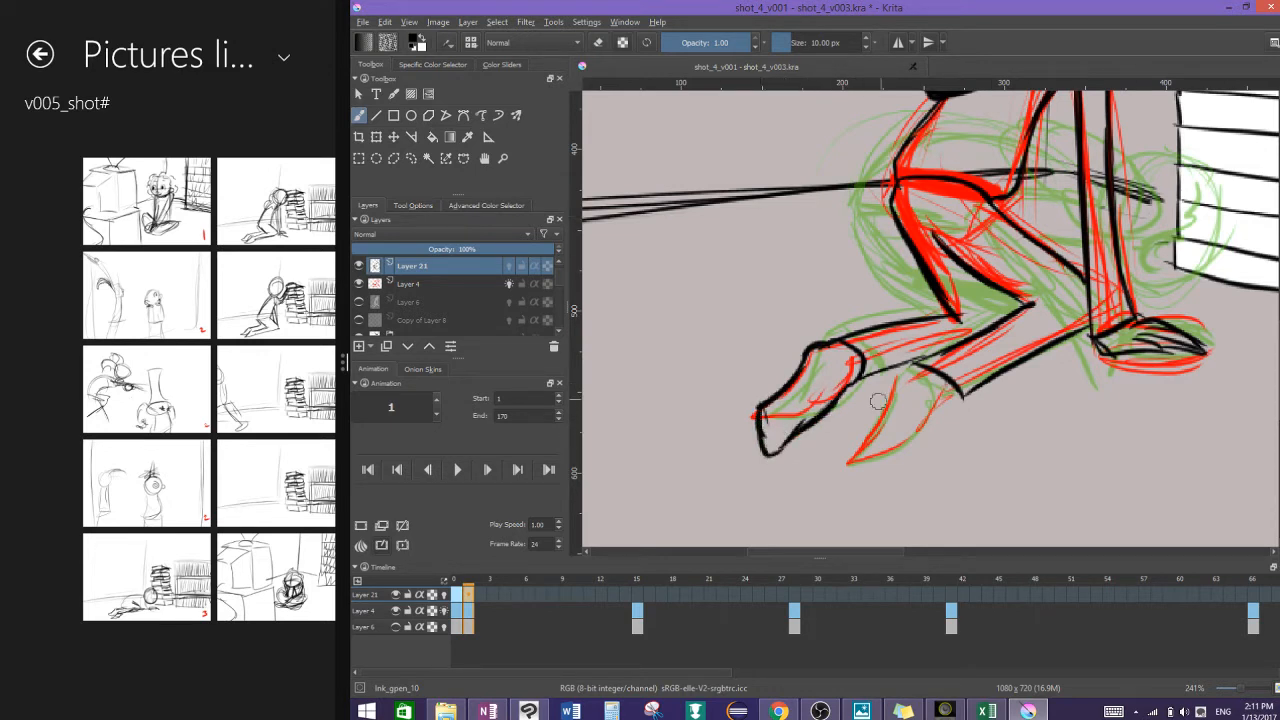
Step: Draw the near foot in black below the trouser cuff, undoing the faulty strokes
mouse_move(920, 372)
left_mouse_down()
mouse_move(890, 380)
mouse_move(849, 453)
mouse_move(884, 462)
mouse_move(870, 464)
mouse_move(946, 395)
left_mouse_up()
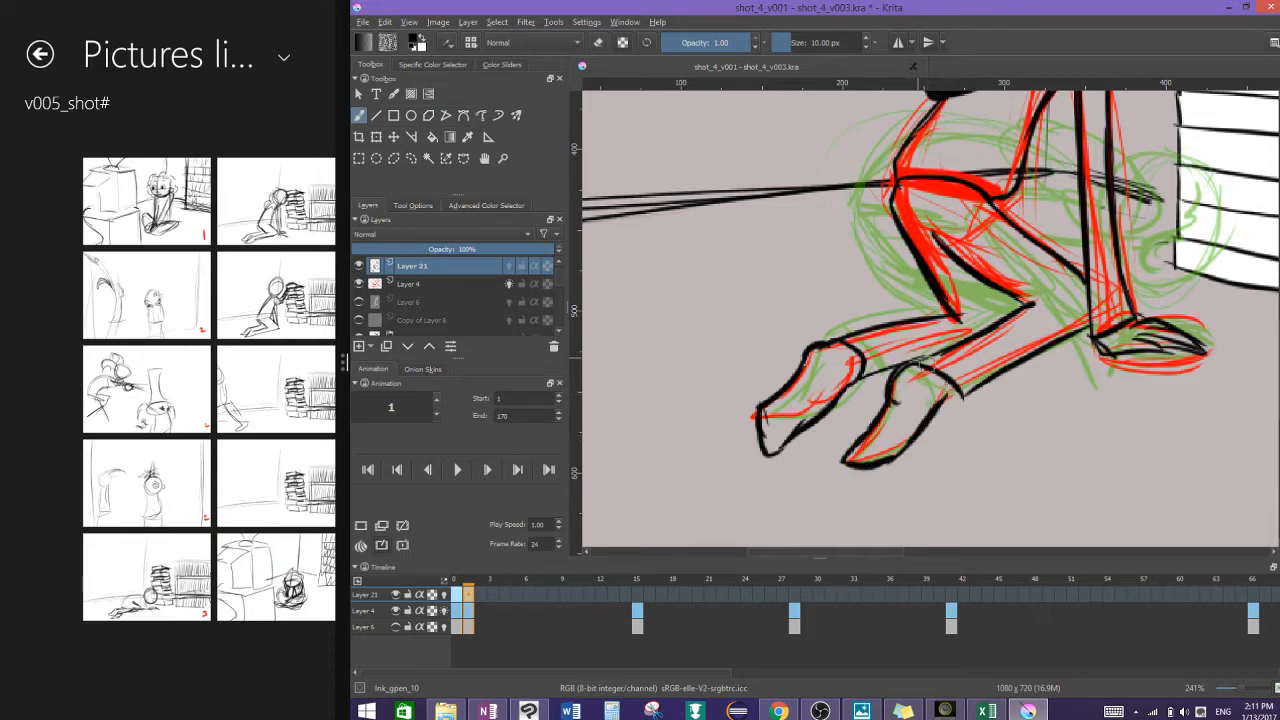
key("ctrl+z")
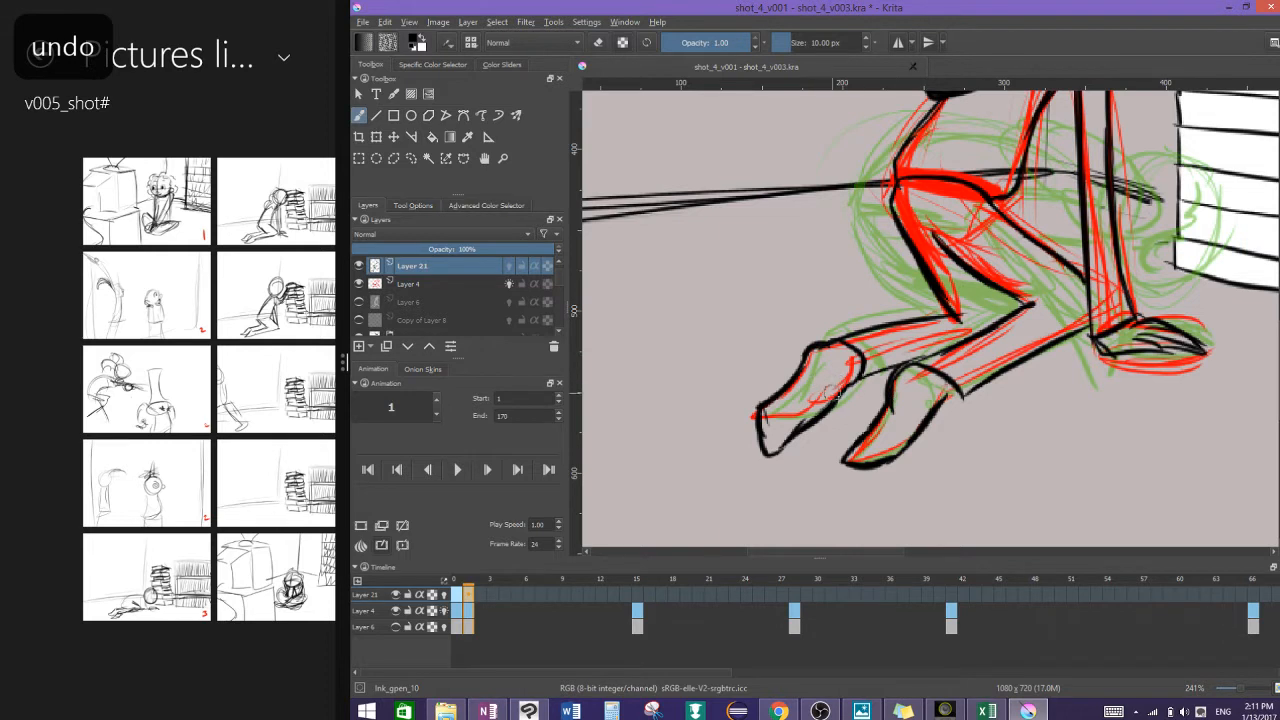
key("ctrl+z")
Step: Add a second line along the figure's waist to form the waistband
left_click_drag(1018, 232, 840, 506)
mouse_move(880, 460)
left_mouse_down()
mouse_move(958, 373)
mouse_move(900, 246)
mouse_move(962, 283)
mouse_move(886, 276)
mouse_move(748, 312)
mouse_move(836, 337)
left_mouse_up()
left_click(1256, 711)
left_click(926, 449)
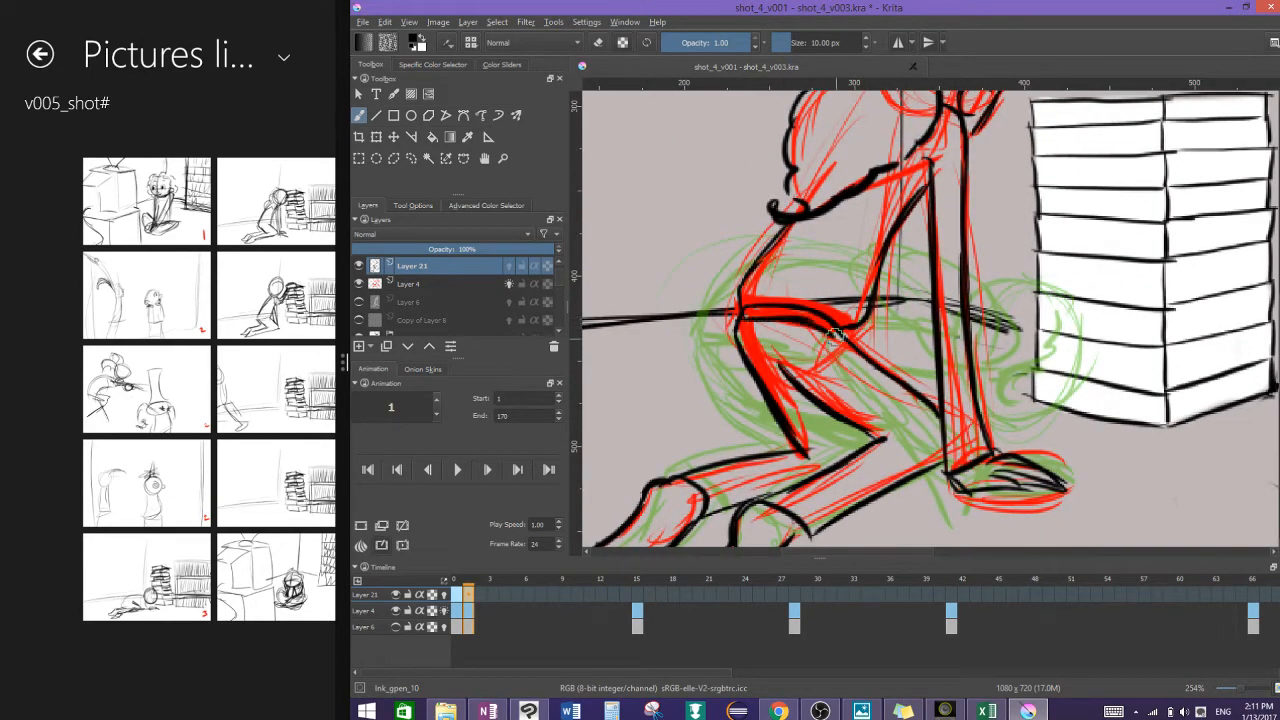
Step: Toggle the visibility of Layer 4 to check the black line drawing of the whole figure
left_click_drag(1012, 268, 1046, 302)
left_click(360, 285)
left_click(360, 285)
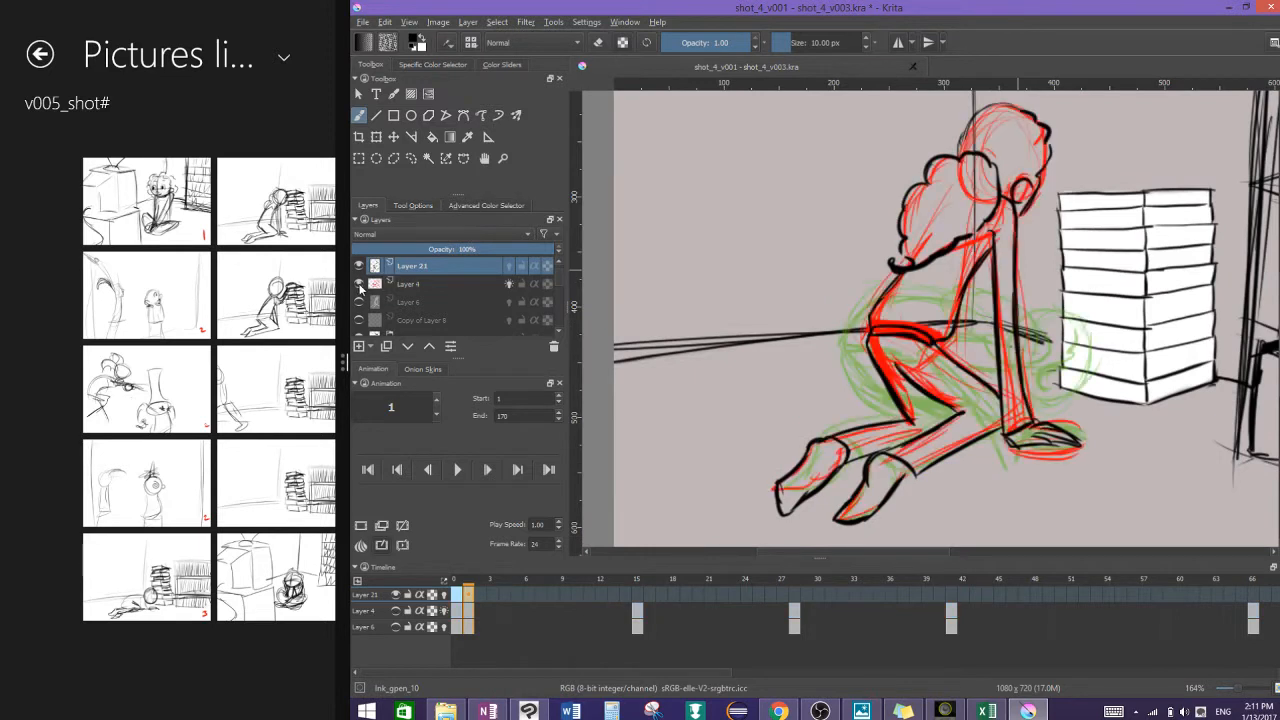
Step: Save the file and add a blank keyframe at frame 15 on Layer 21
key("ctrl+s")
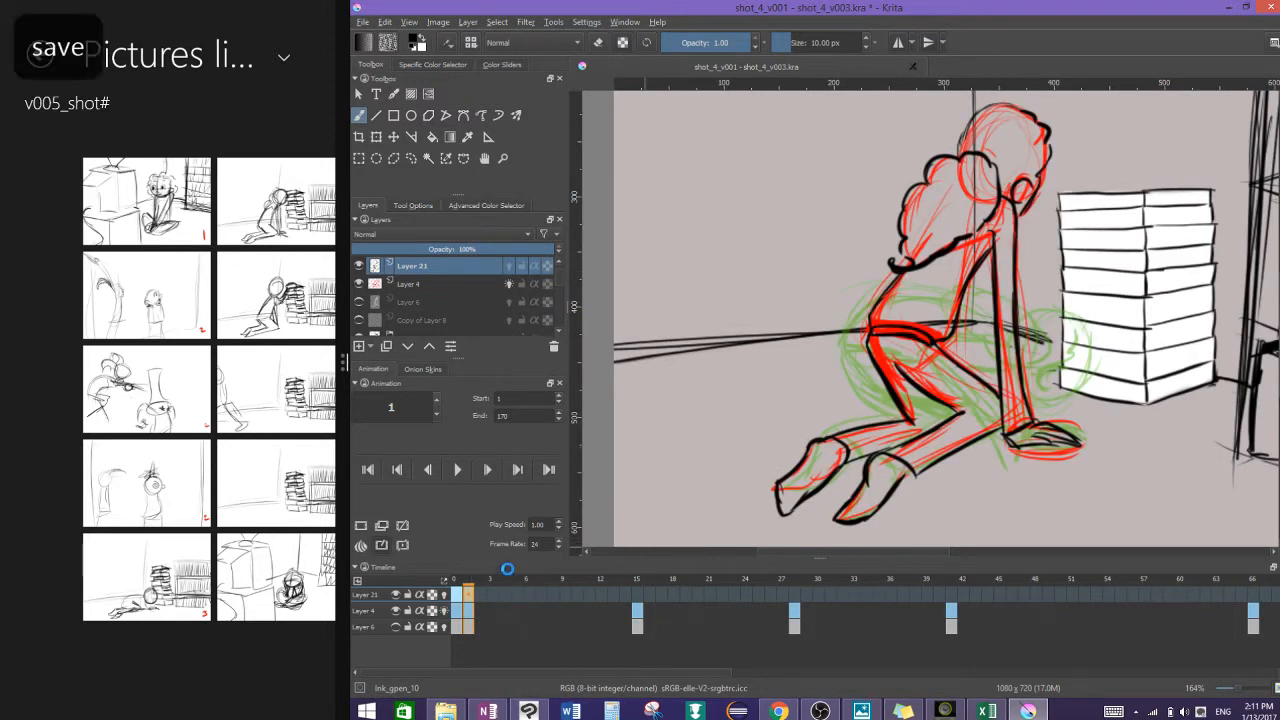
left_click(637, 597)
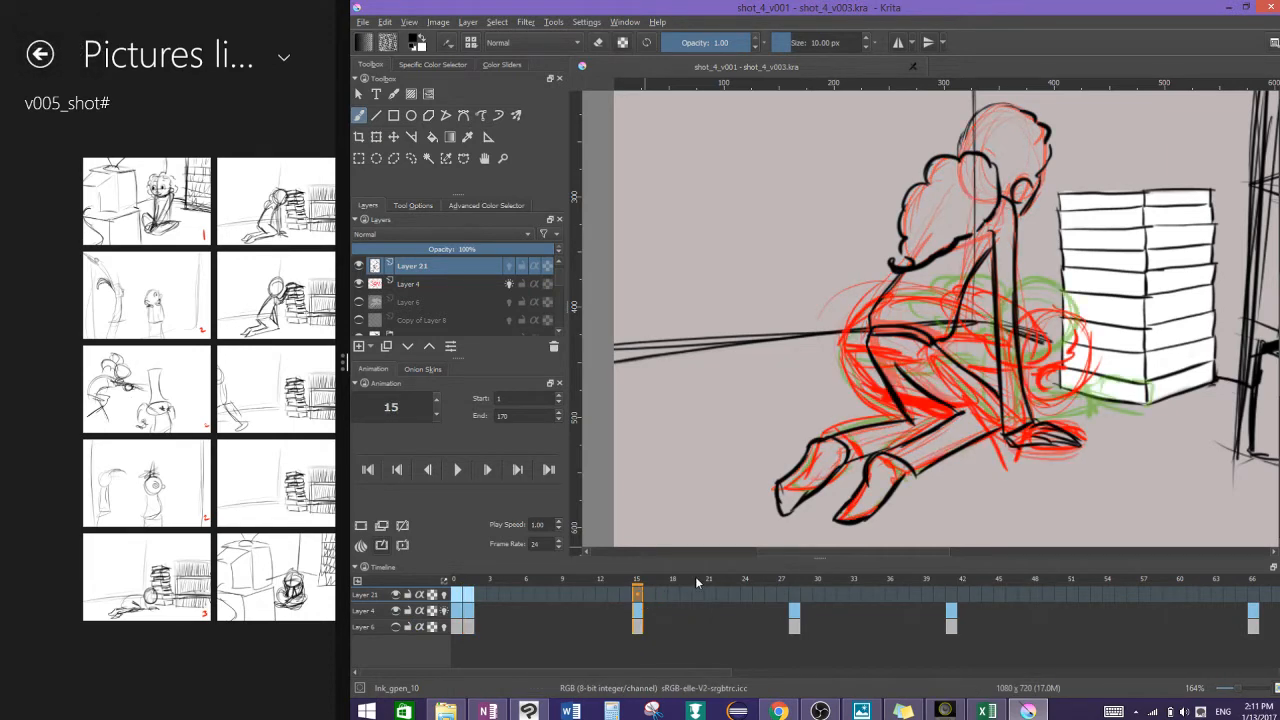
left_click(361, 526)
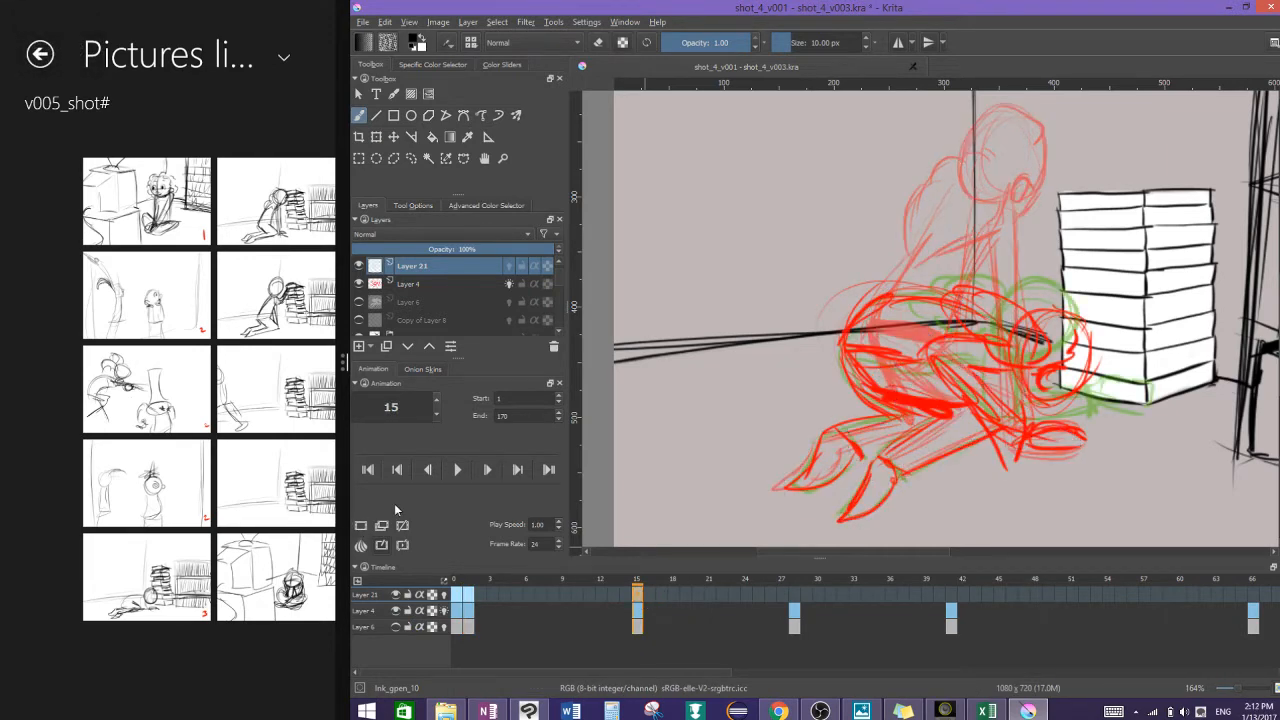
Step: Turn onion skinning on for Layer 21 and off for Layer 4
scroll(925, 315, "up", 3)
left_click(445, 596)
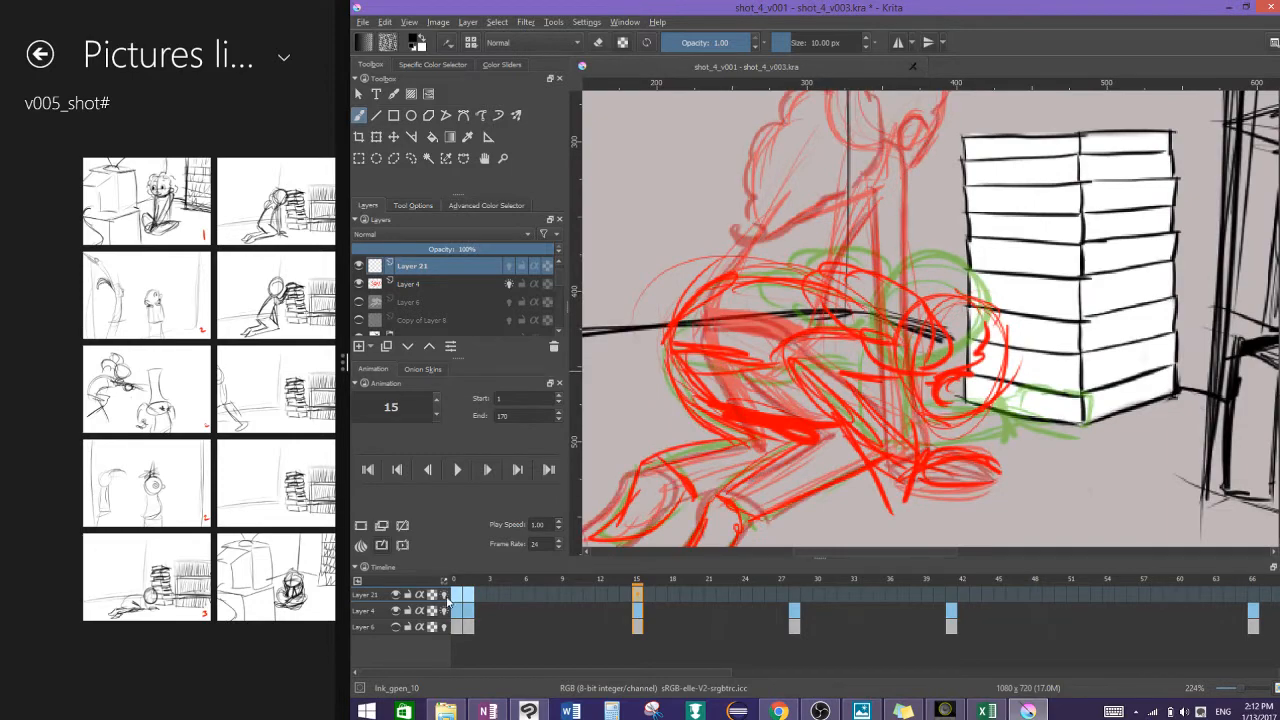
left_click(445, 611)
scroll(780, 471, "up", 3)
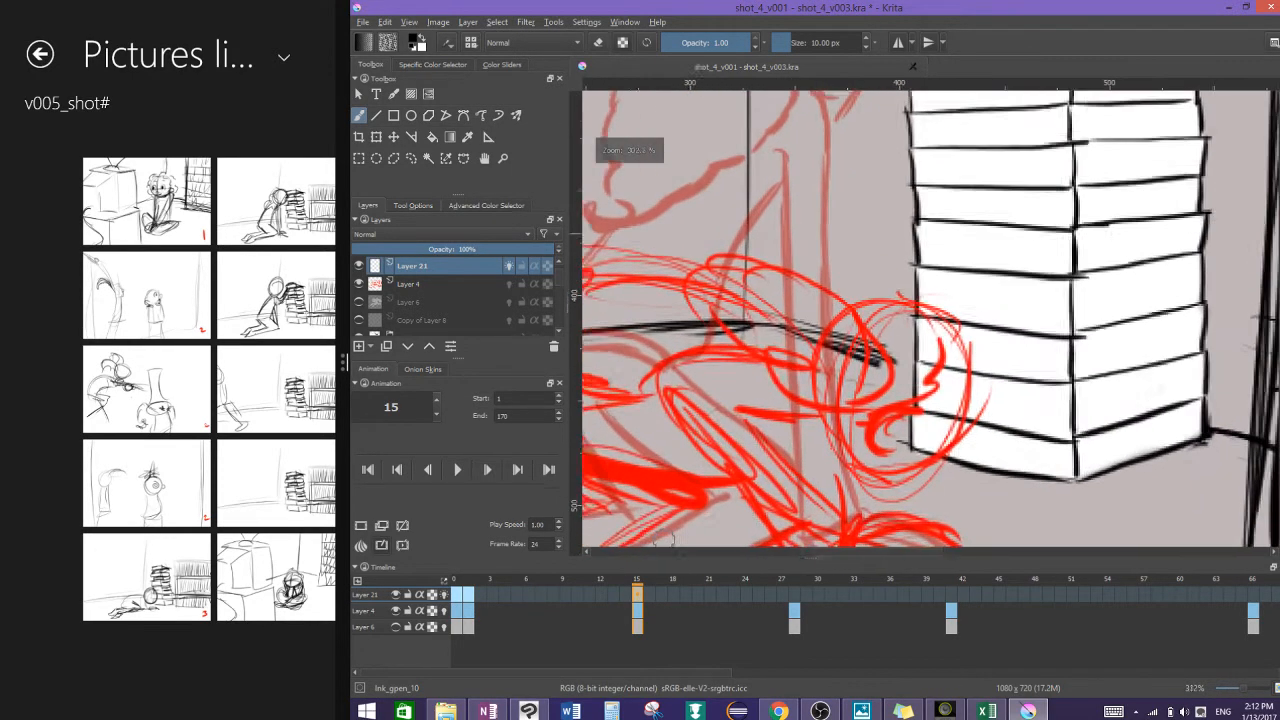
Step: Draw the near arm's shoulder line, the outer edge down to the wrist and the sleeve end in black, undoing the faulty edge strokes
scroll(664, 541, "up", 1)
left_click_drag(664, 541, 757, 480)
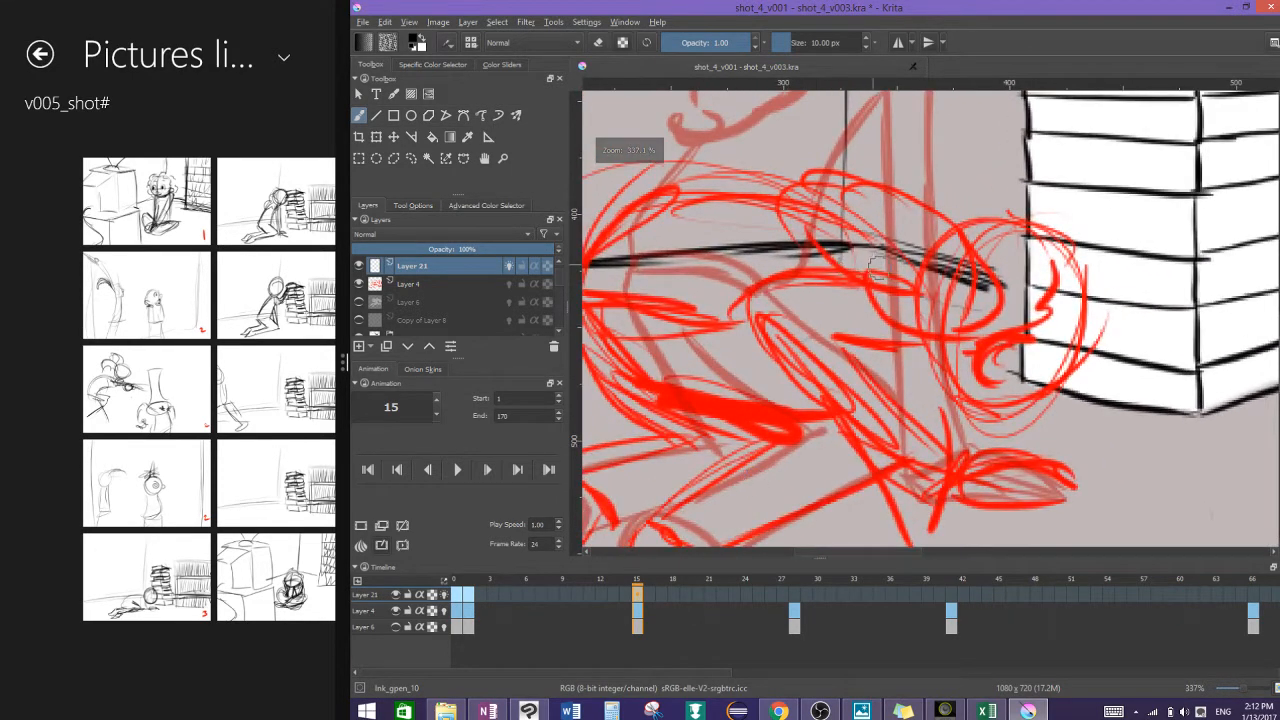
mouse_move(730, 312)
left_mouse_down()
mouse_move(801, 286)
mouse_move(786, 276)
mouse_move(840, 280)
left_mouse_up()
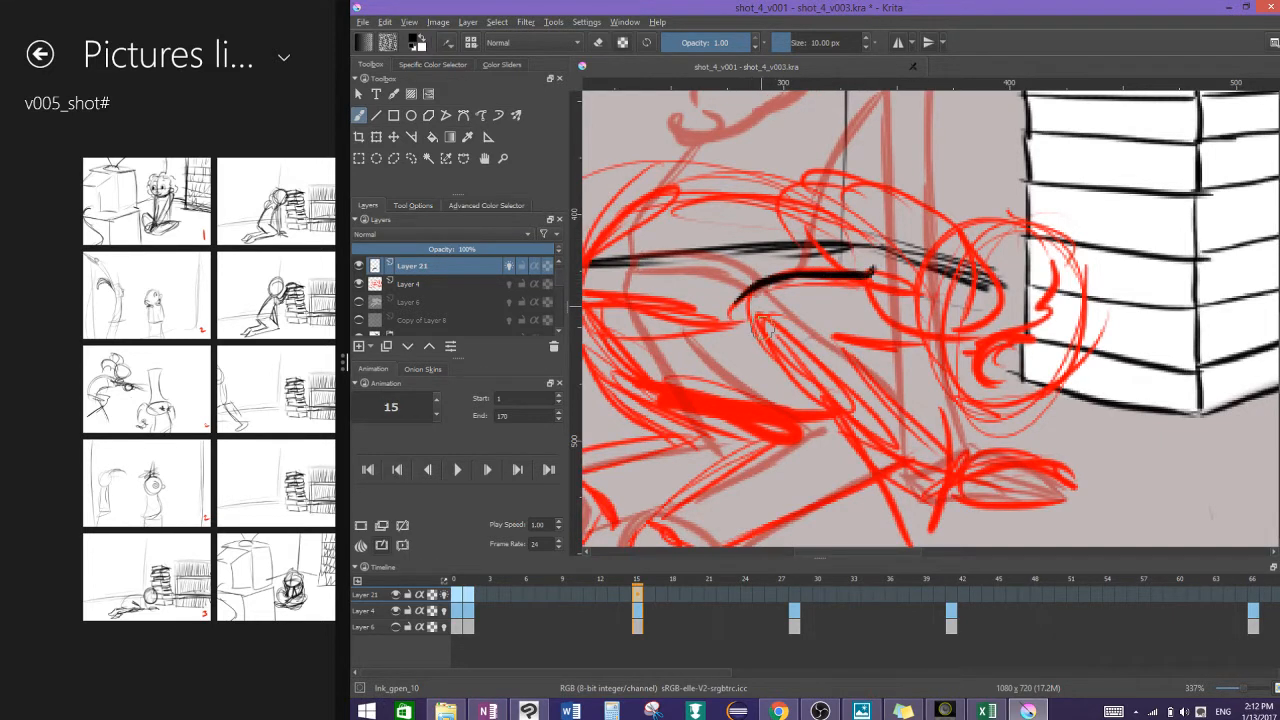
left_click_drag(735, 305, 868, 459)
left_click_drag(766, 358, 885, 485)
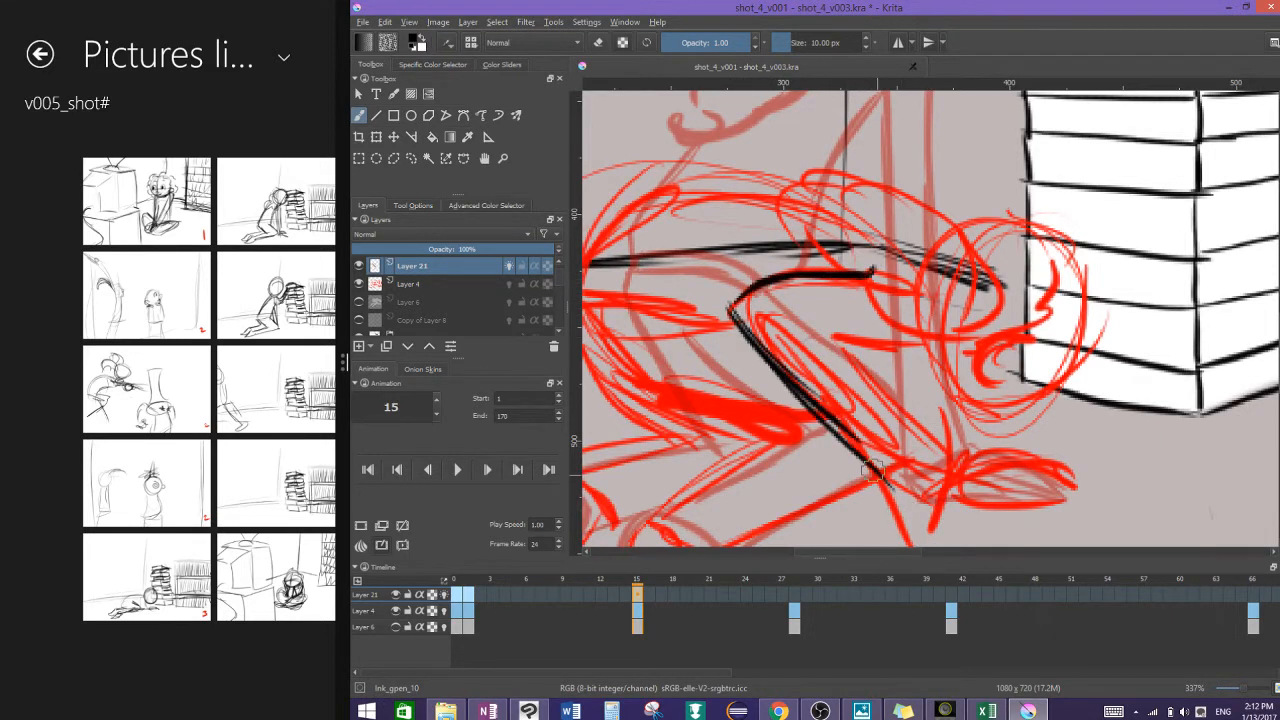
key("ctrl+z")
key("ctrl+z")
left_click_drag(730, 308, 878, 463)
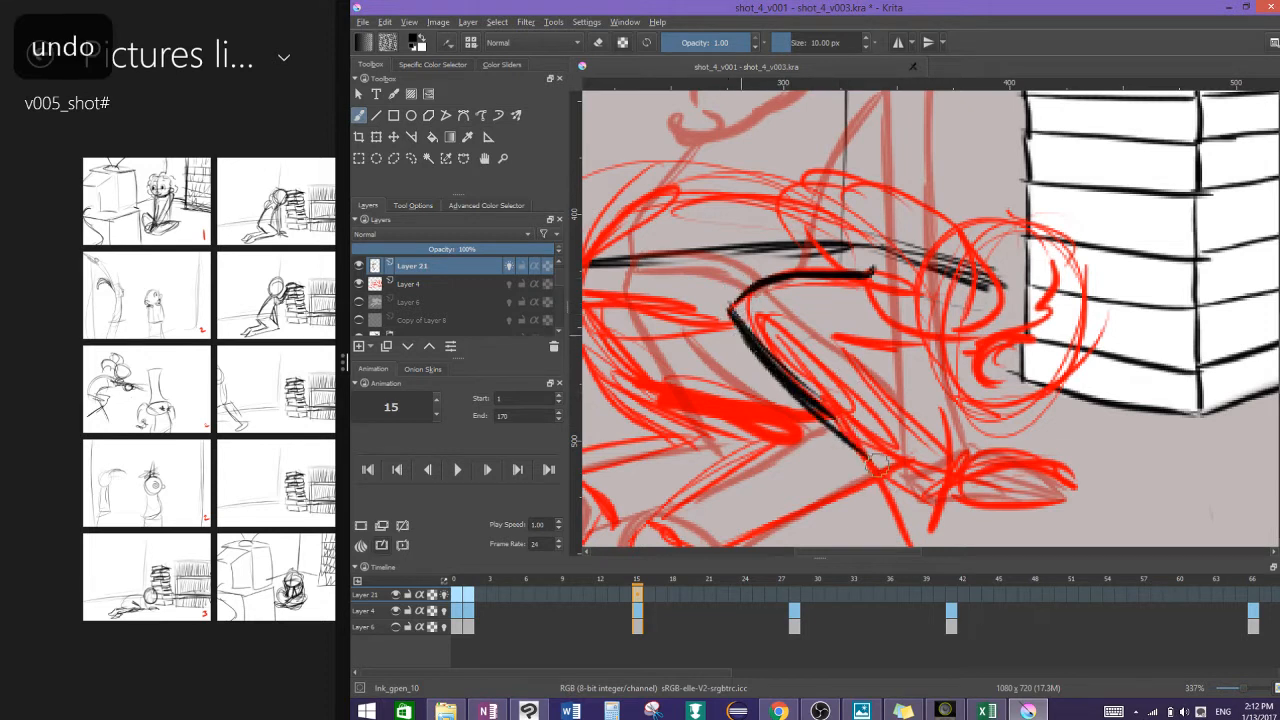
left_click_drag(777, 378, 922, 504)
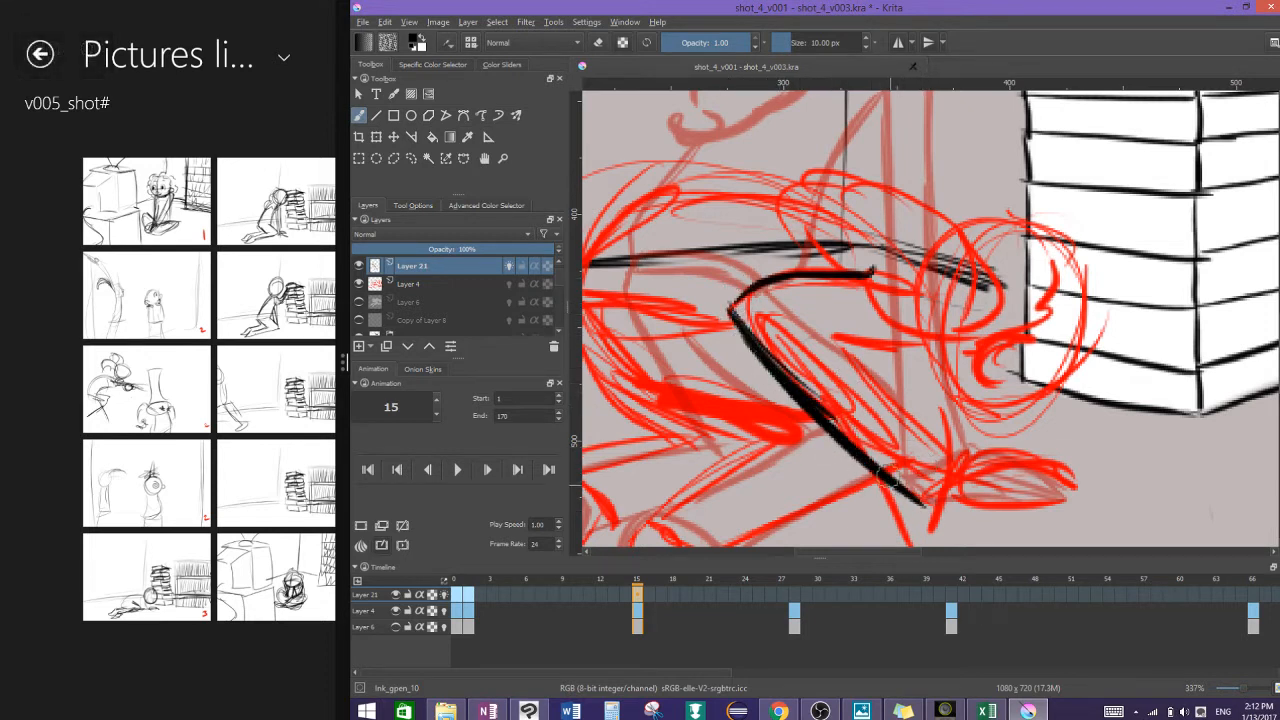
mouse_move(878, 466)
left_mouse_down()
mouse_move(945, 485)
mouse_move(962, 452)
left_mouse_up()
Step: Draw the near arm's inner edge with the short line at its upper end, and add the curved line of the far arm behind it
left_click_drag(832, 333, 945, 450)
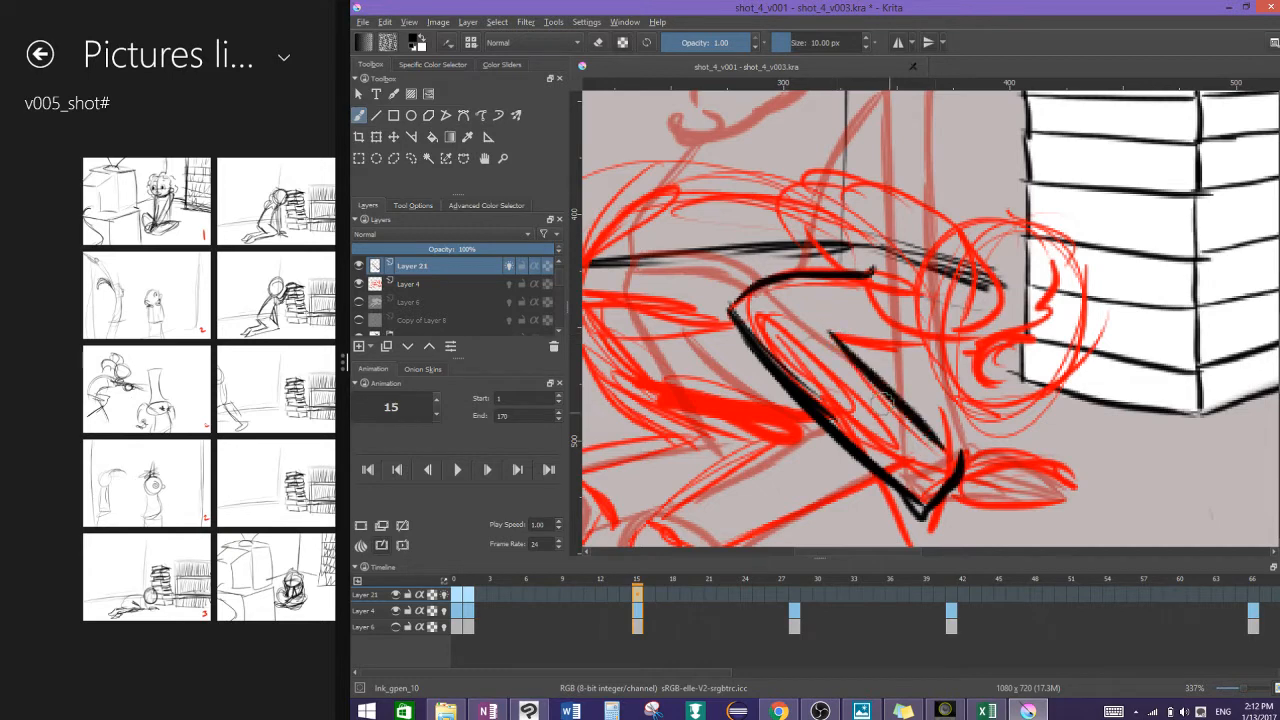
left_click_drag(863, 361, 962, 463)
left_click_drag(838, 335, 924, 351)
left_click_drag(987, 320, 1030, 298)
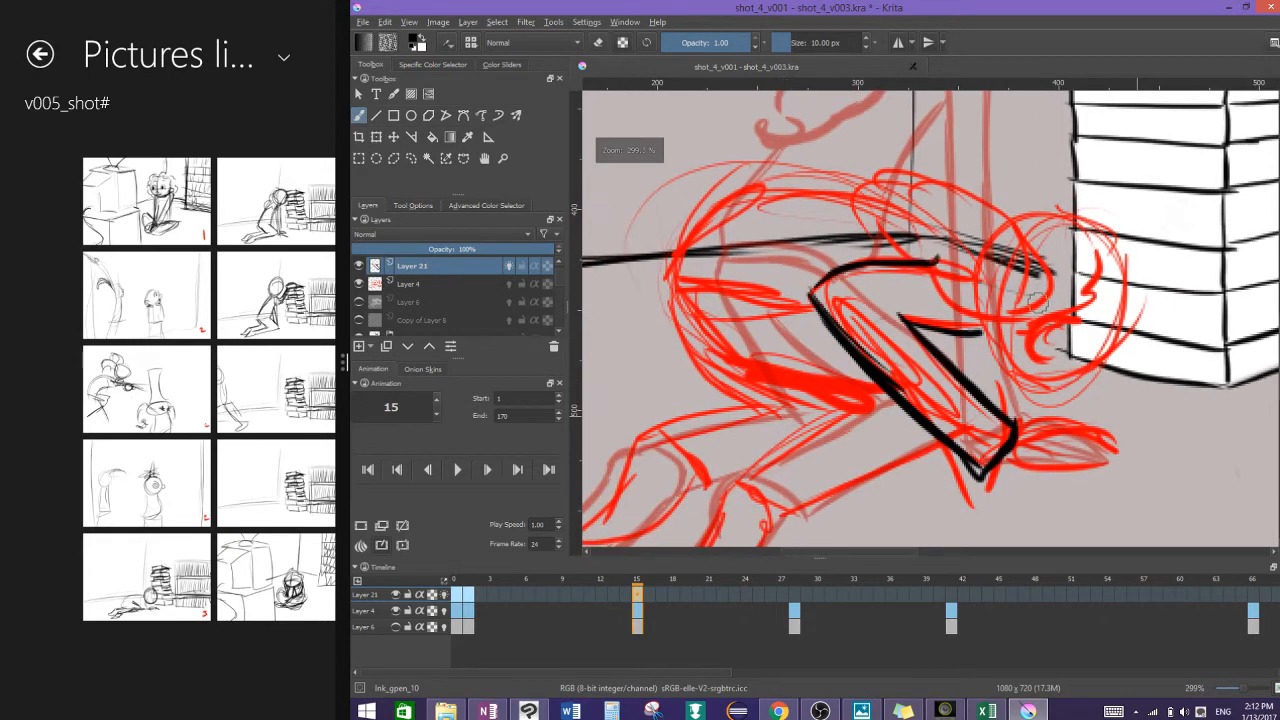
left_click_drag(962, 334, 998, 380)
key("ctrl+z")
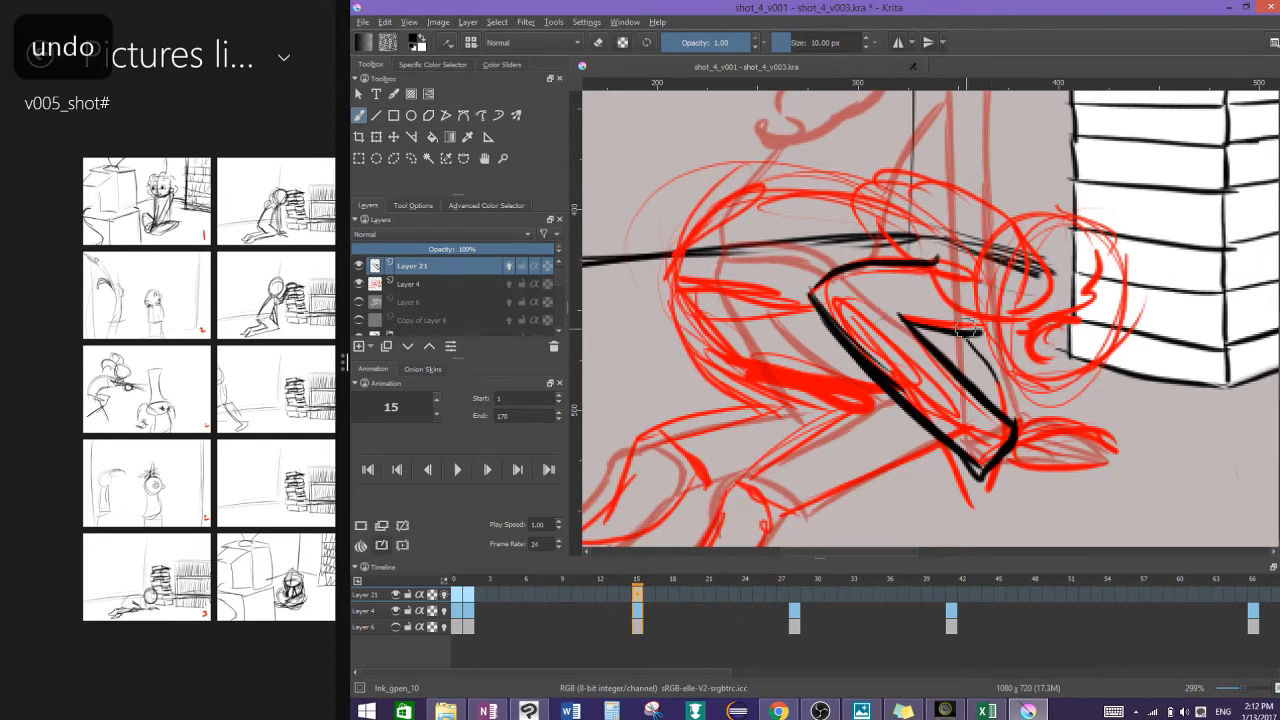
left_click_drag(945, 330, 1004, 408)
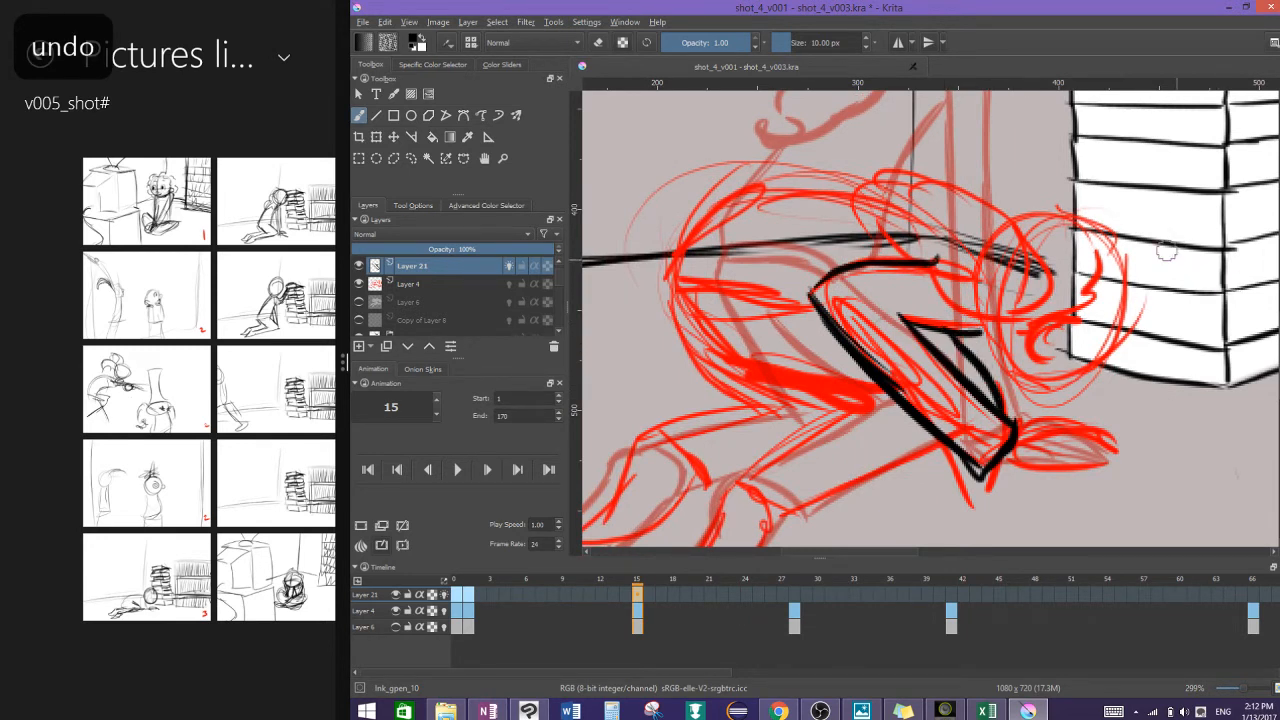
Step: Outline the lowered face in black beside the book stack and add its ear and facial features
mouse_move(1004, 344)
left_mouse_down()
mouse_move(1046, 400)
mouse_move(1082, 380)
mouse_move(1126, 290)
mouse_move(1123, 254)
left_mouse_up()
key("ctrl+z")
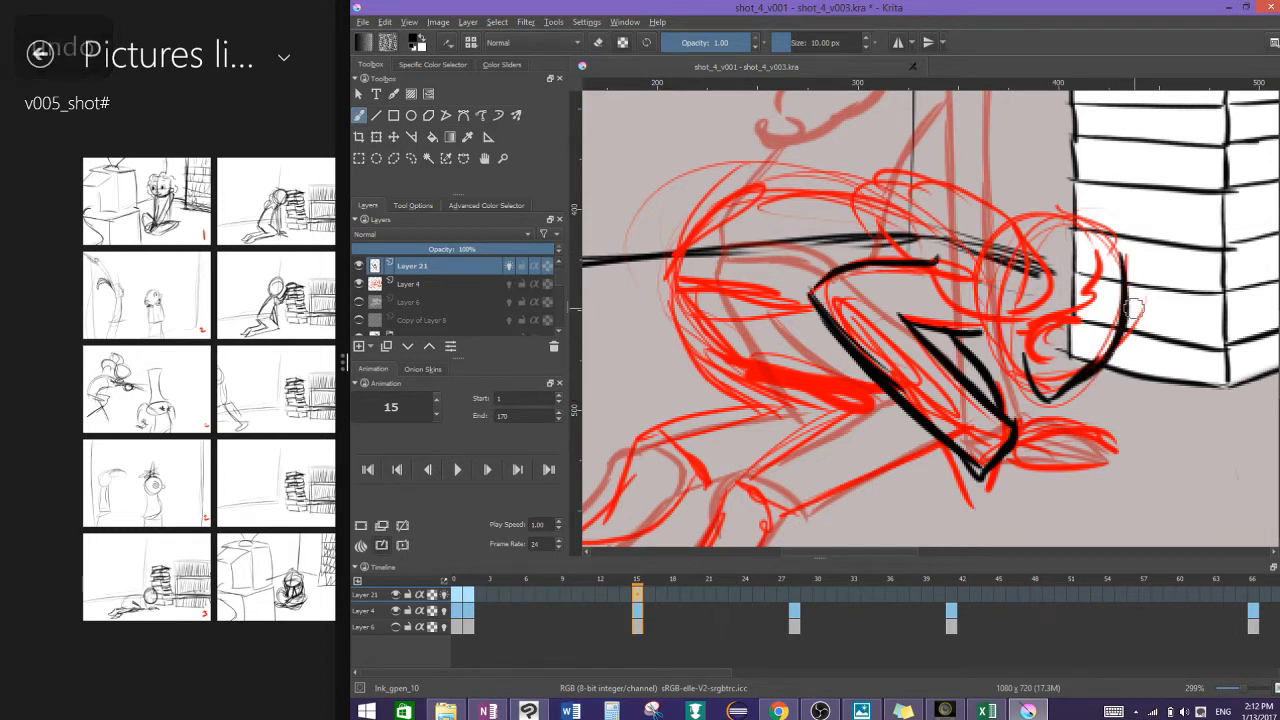
mouse_move(1095, 303)
left_mouse_down()
mouse_move(1106, 274)
mouse_move(1082, 322)
mouse_move(1036, 356)
mouse_move(1055, 362)
mouse_move(986, 322)
left_mouse_up()
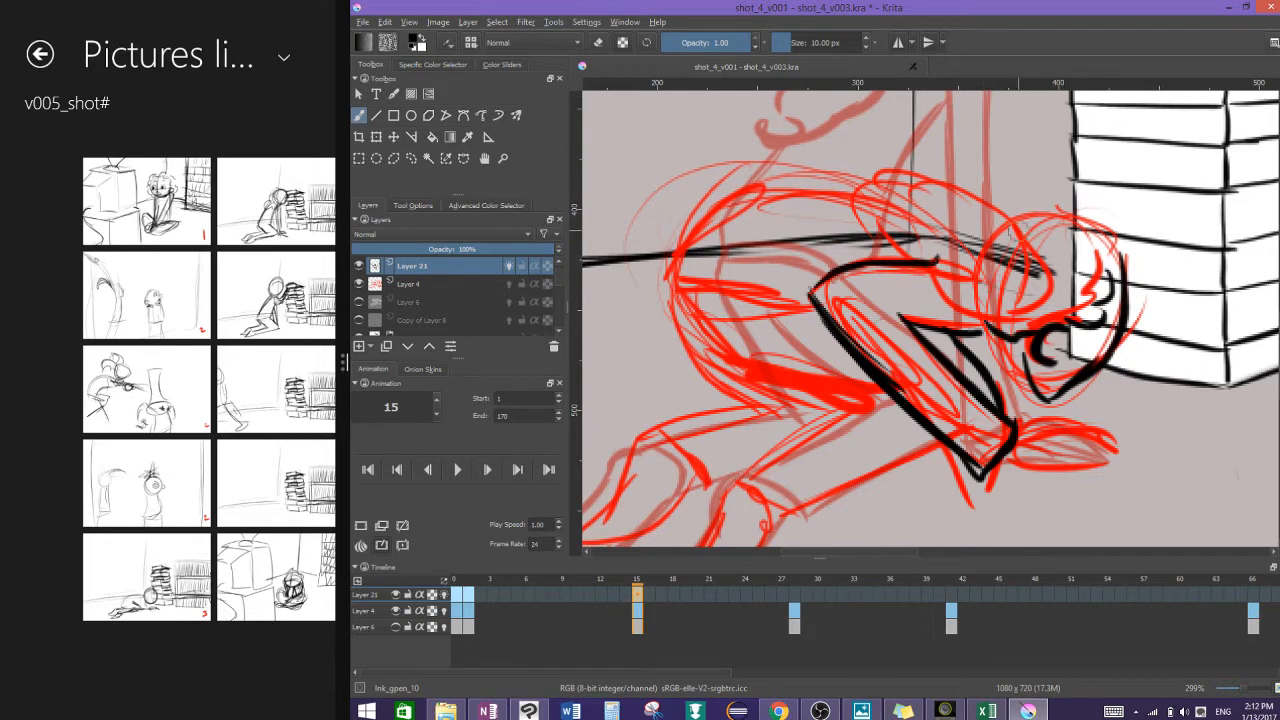
mouse_move(1026, 232)
left_mouse_down()
mouse_move(998, 190)
mouse_move(943, 168)
left_mouse_up()
key("ctrl+z")
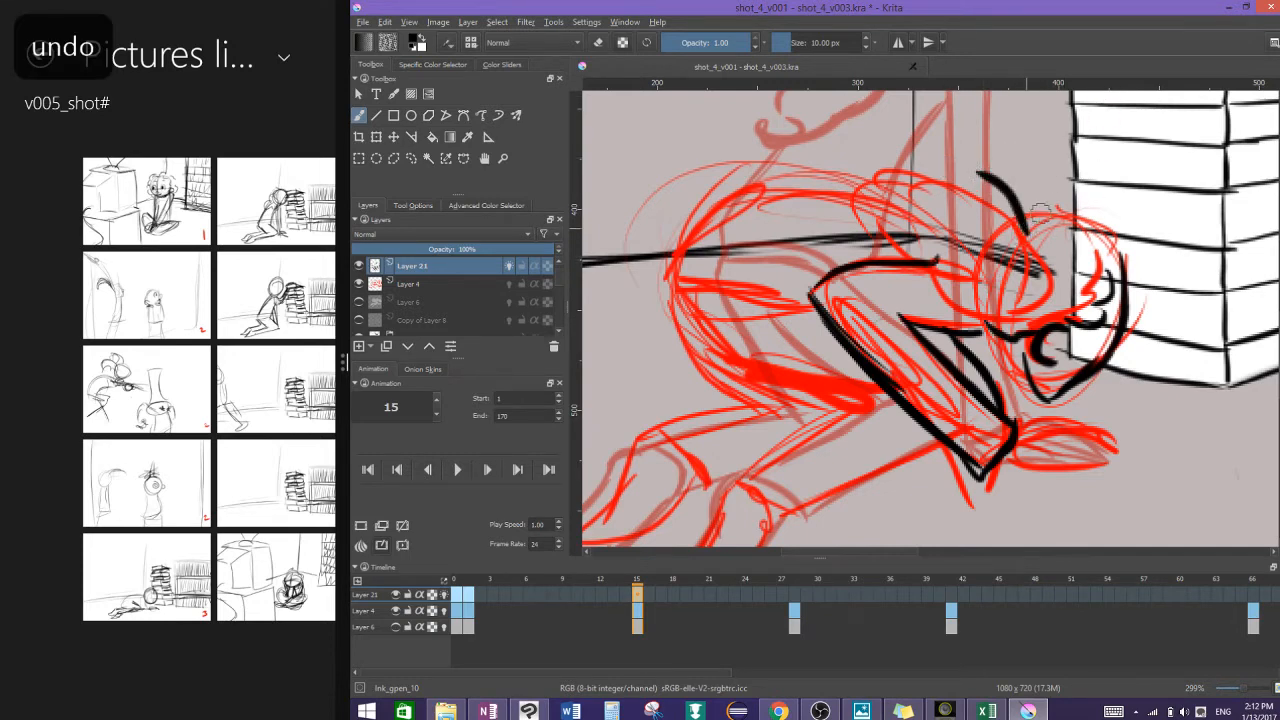
scroll(1057, 177, "down", 1)
key("ctrl+z")
Step: Draw the curly hair with its pointed end in black, plus the curved back down to the waistband
scroll(1048, 259, "down", 1)
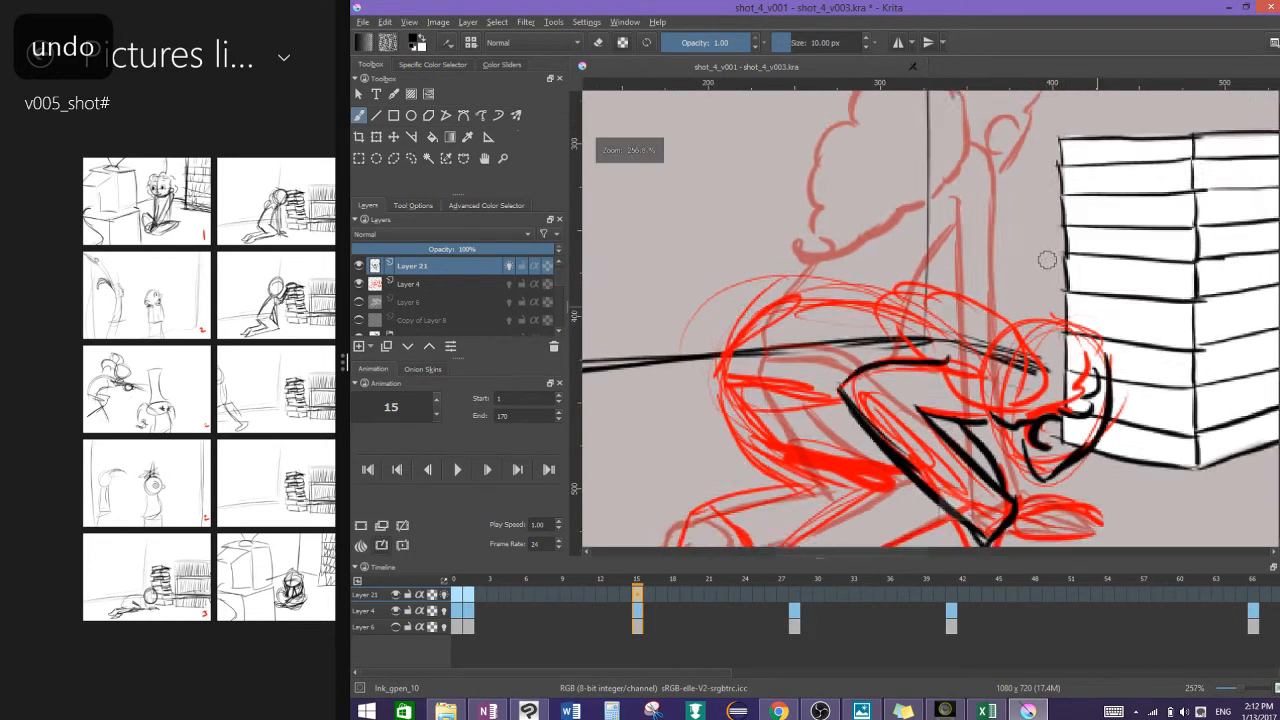
scroll(1047, 260, "down", 1)
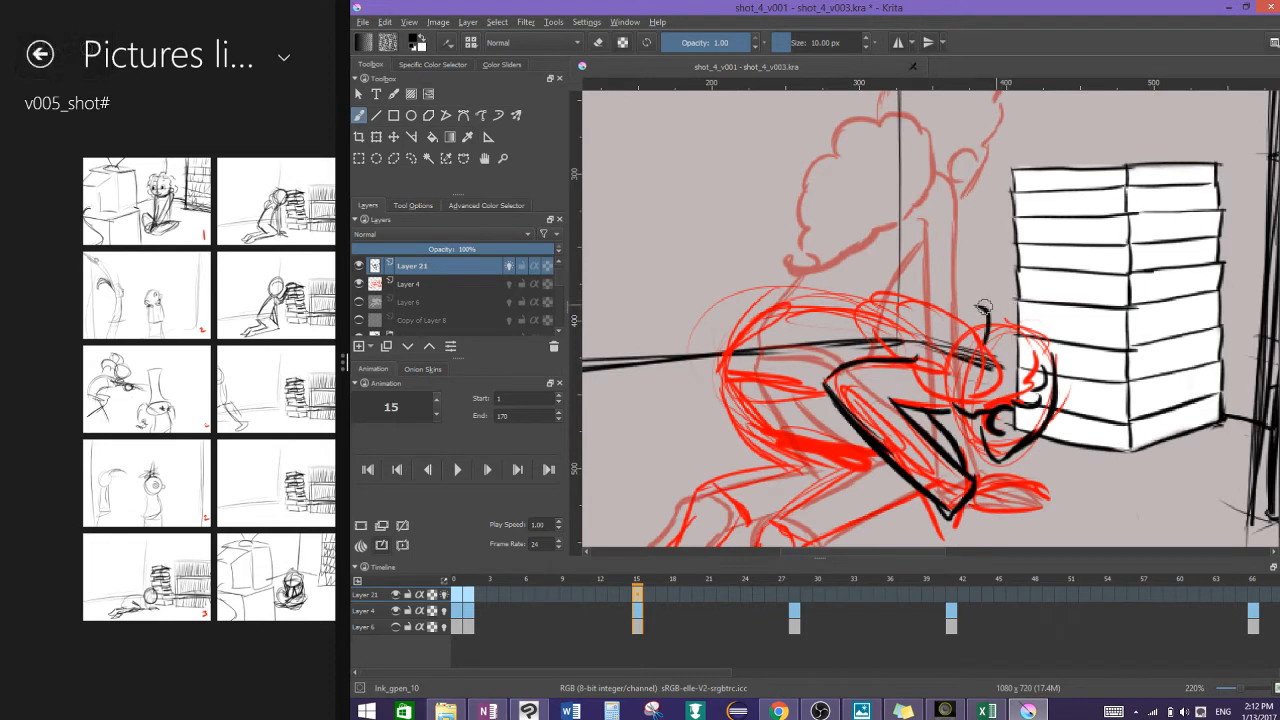
mouse_move(980, 382)
left_mouse_down()
mouse_move(990, 314)
mouse_move(905, 272)
mouse_move(824, 294)
mouse_move(842, 320)
mouse_move(944, 364)
left_mouse_up()
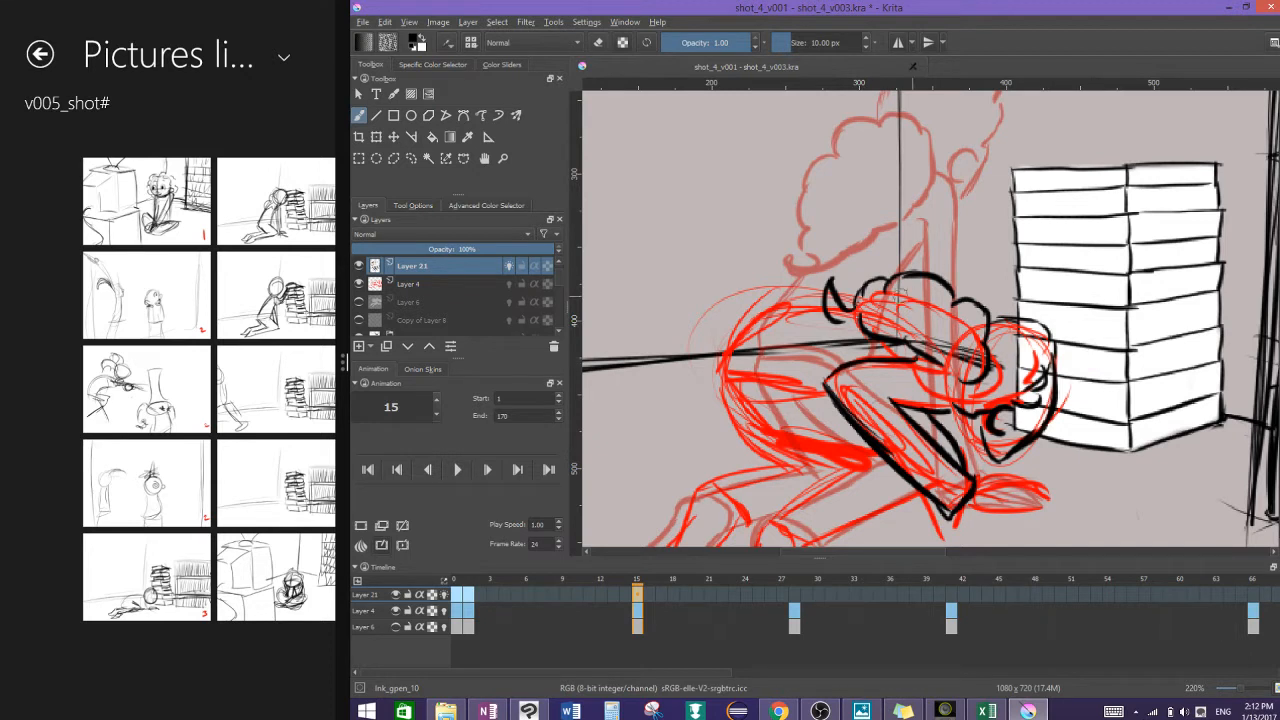
mouse_move(836, 296)
left_mouse_down()
mouse_move(742, 326)
mouse_move(722, 368)
mouse_move(724, 384)
mouse_move(836, 392)
left_mouse_up()
mouse_move(709, 374)
left_mouse_down()
mouse_move(755, 387)
mouse_move(718, 388)
mouse_move(828, 400)
left_mouse_up()
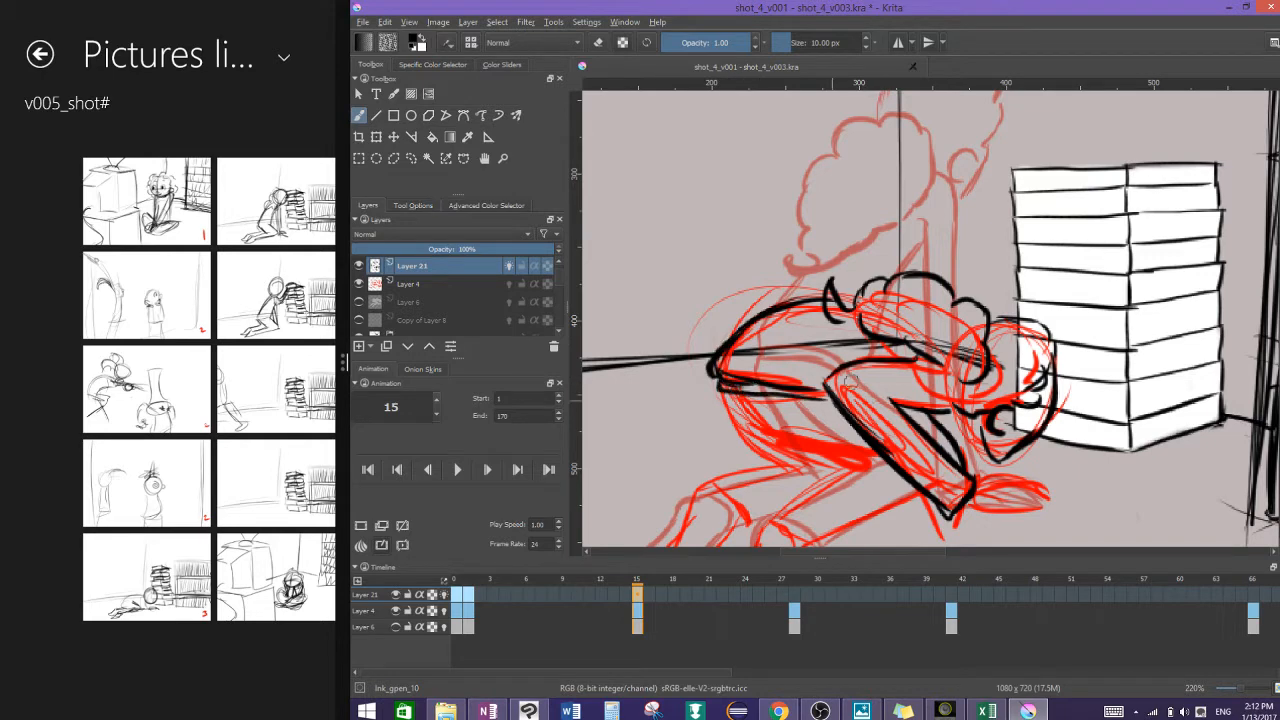
Step: Draw the near lower leg with its trouser cuff in black, redrawing the faulty cuff stroke
scroll(919, 344, "down", 1)
mouse_move(828, 347)
left_mouse_down()
mouse_move(929, 391)
mouse_move(883, 384)
mouse_move(829, 425)
left_mouse_up()
mouse_move(904, 383)
left_mouse_down()
mouse_move(829, 421)
mouse_move(880, 462)
left_mouse_up()
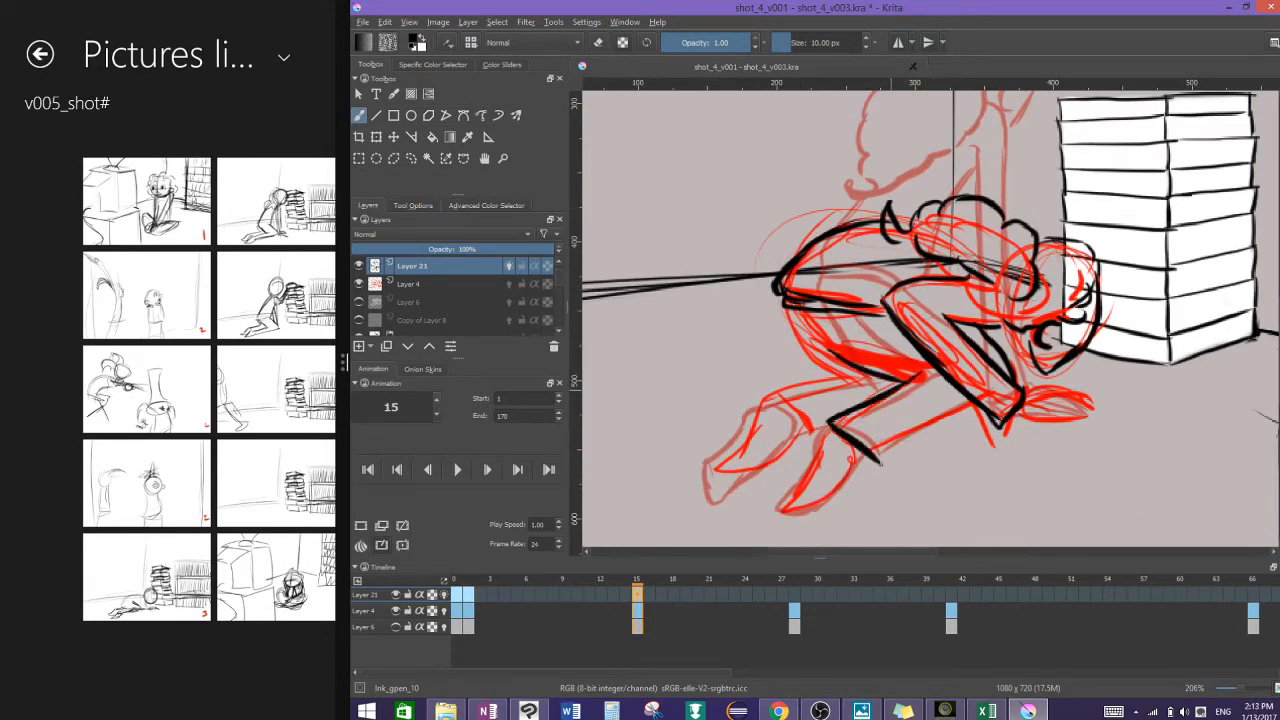
key("ctrl+z")
mouse_move(822, 426)
left_mouse_down()
mouse_move(868, 450)
mouse_move(962, 410)
left_mouse_up()
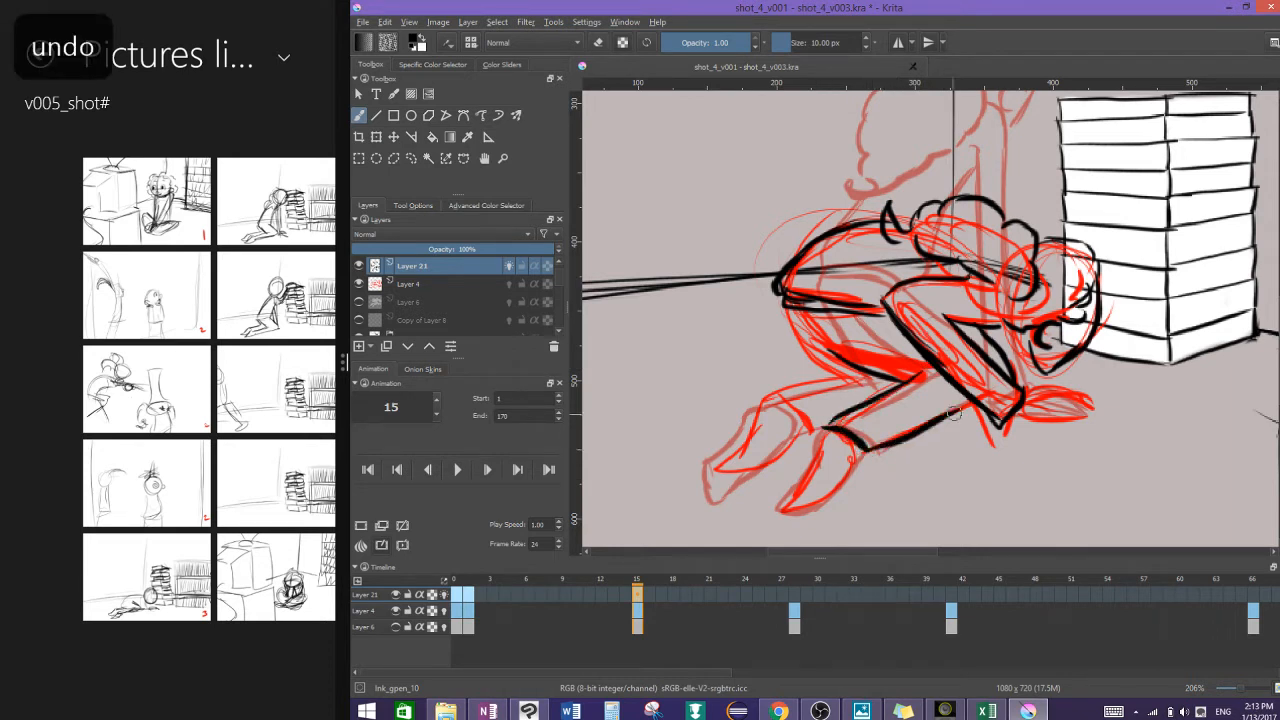
left_click_drag(900, 440, 968, 408)
Step: Draw the far leg with its trouser cuff and thigh line, and outline both feet in black
left_click_drag(866, 379, 769, 402)
mouse_move(838, 391)
left_mouse_down()
mouse_move(766, 402)
mouse_move(796, 433)
left_mouse_up()
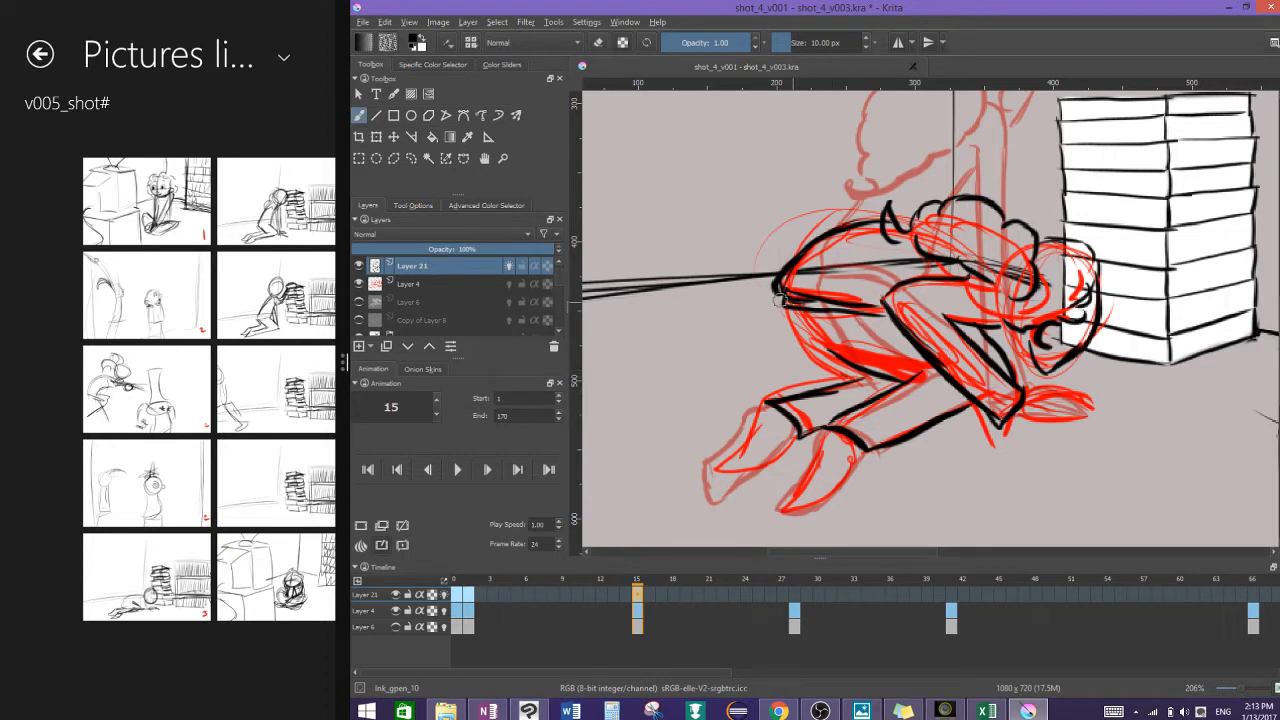
mouse_move(788, 302)
left_mouse_down()
mouse_move(830, 366)
mouse_move(860, 382)
left_mouse_up()
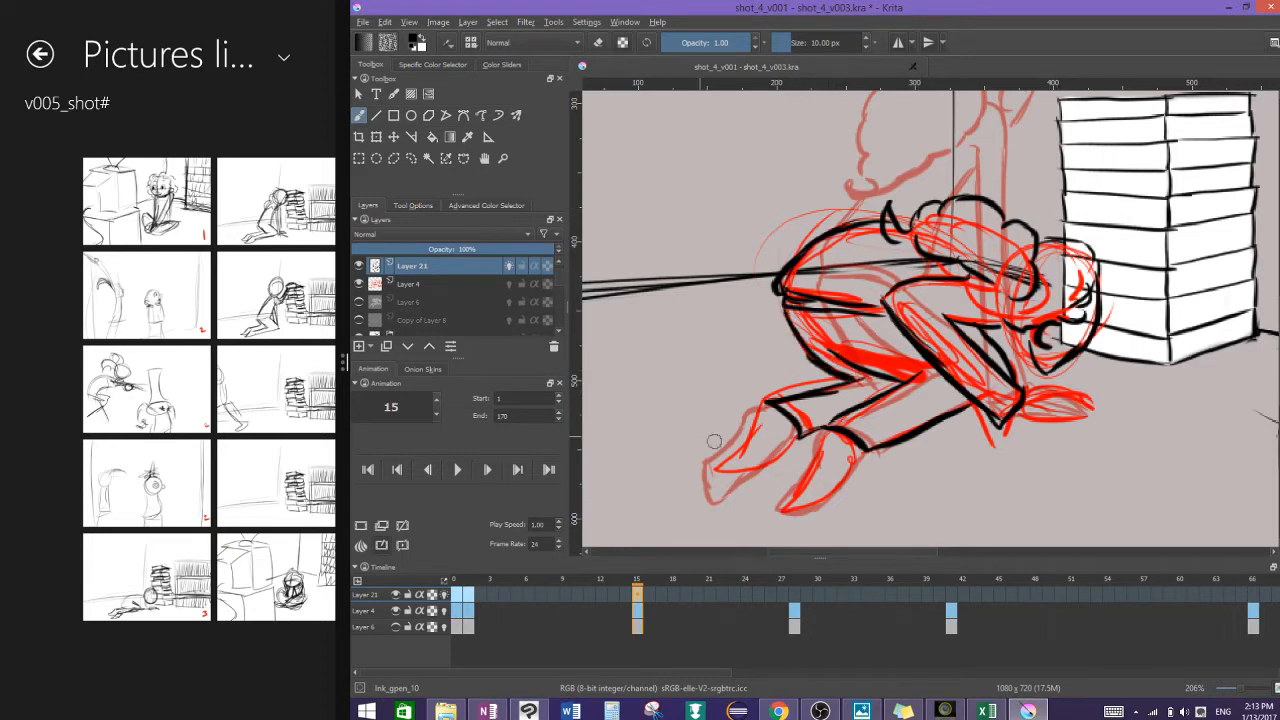
mouse_move(750, 413)
left_mouse_down()
mouse_move(708, 466)
mouse_move(704, 500)
mouse_move(752, 478)
mouse_move(762, 458)
left_mouse_up()
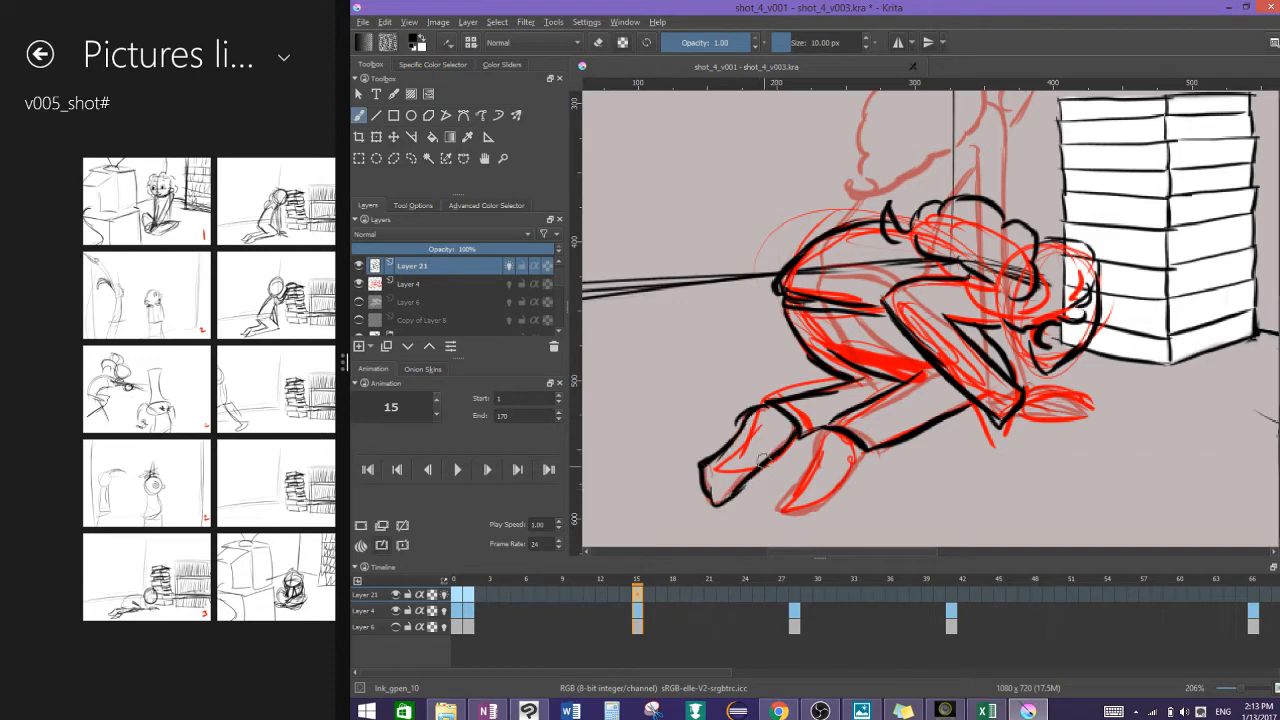
mouse_move(834, 426)
left_mouse_down()
mouse_move(779, 508)
mouse_move(836, 498)
left_mouse_up()
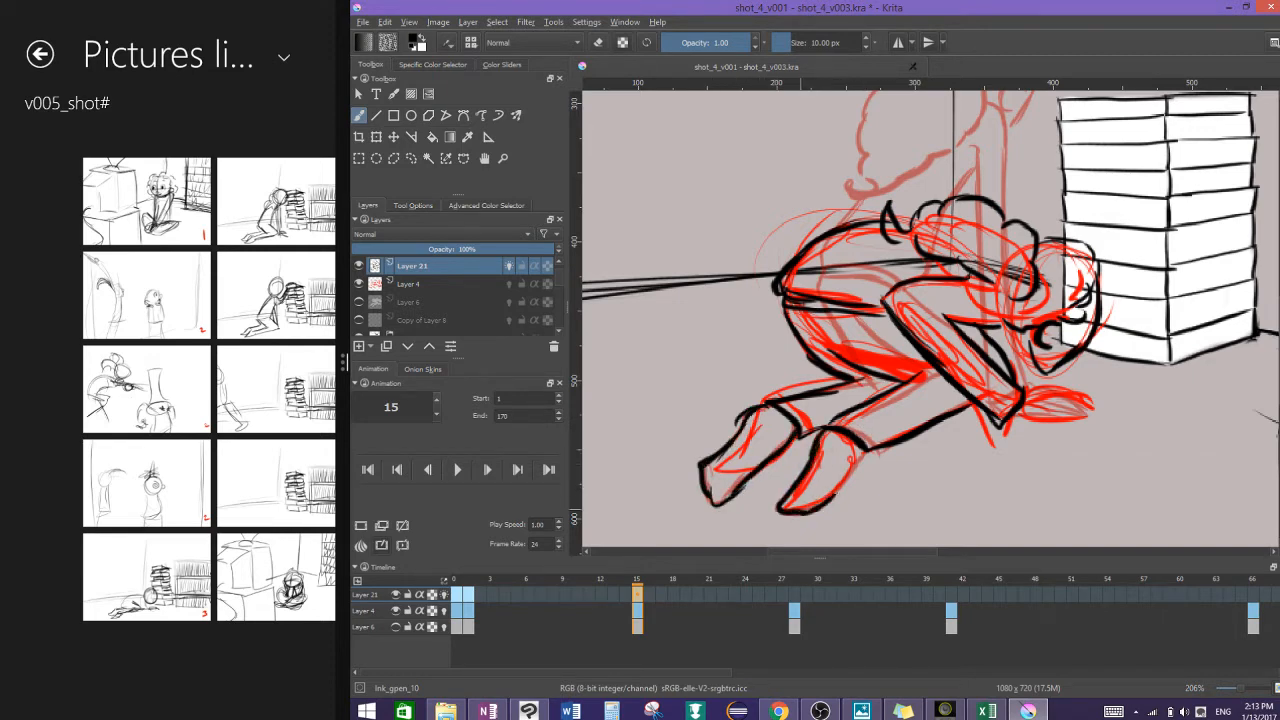
Step: Hide Layer 4 and draw the hand resting on the floor over the onion-skin outline, redrawing the faulty finger strokes
scroll(887, 437, "up", 5)
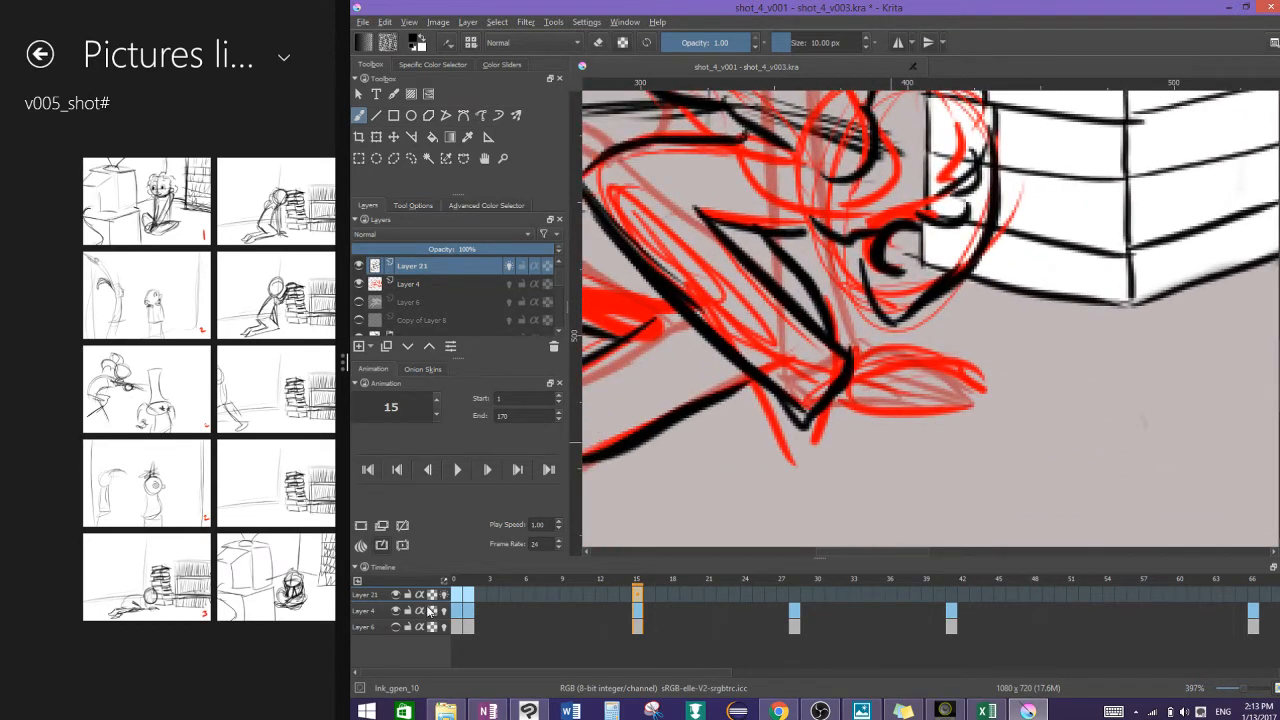
left_click(396, 610)
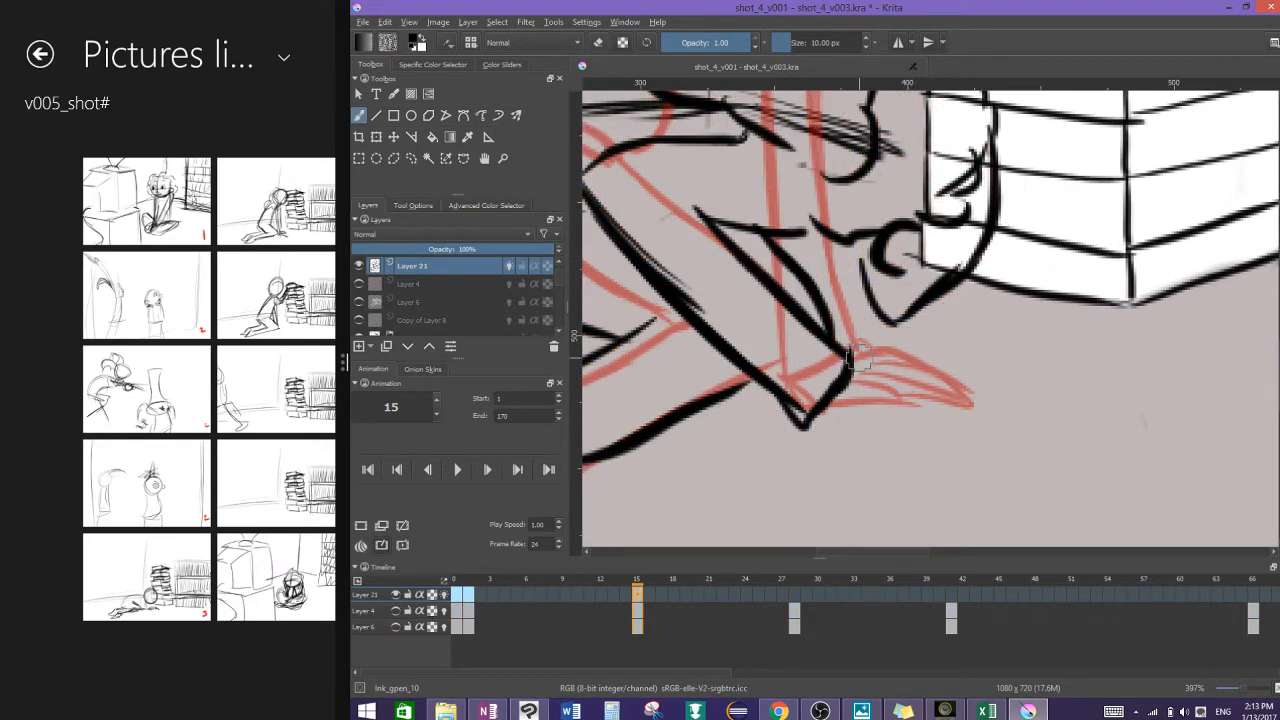
mouse_move(880, 356)
left_mouse_down()
mouse_move(957, 387)
mouse_move(923, 391)
mouse_move(921, 371)
mouse_move(970, 393)
left_mouse_up()
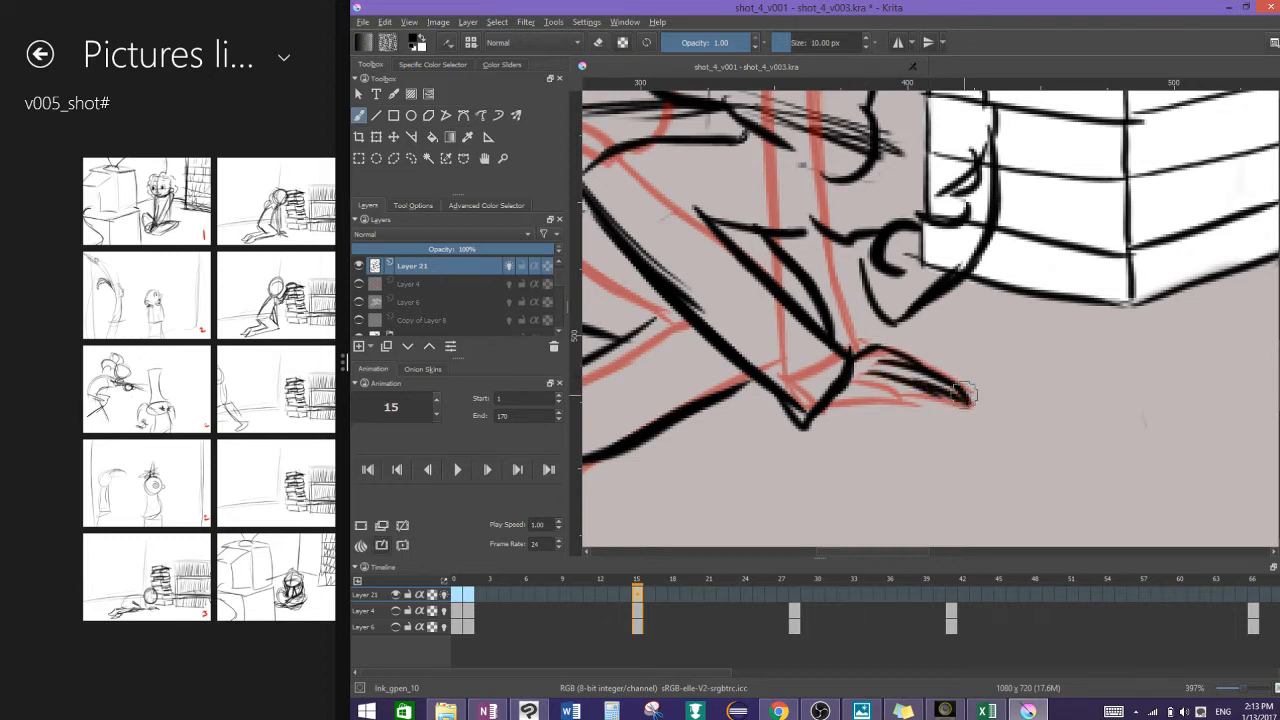
key("ctrl+z")
key("ctrl+z")
mouse_move(867, 375)
left_mouse_down()
mouse_move(973, 400)
mouse_move(935, 407)
mouse_move(877, 389)
mouse_move(963, 400)
left_mouse_up()
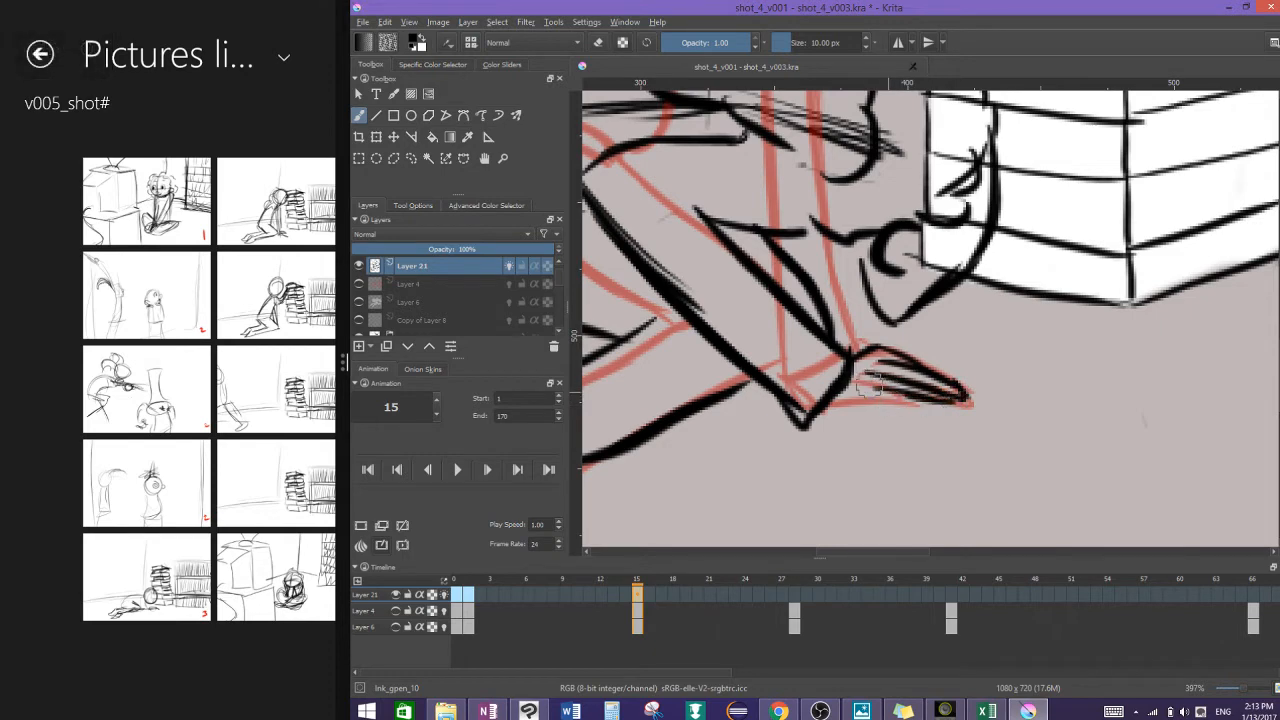
mouse_move(867, 382)
left_mouse_down()
mouse_move(908, 402)
mouse_move(826, 408)
left_mouse_up()
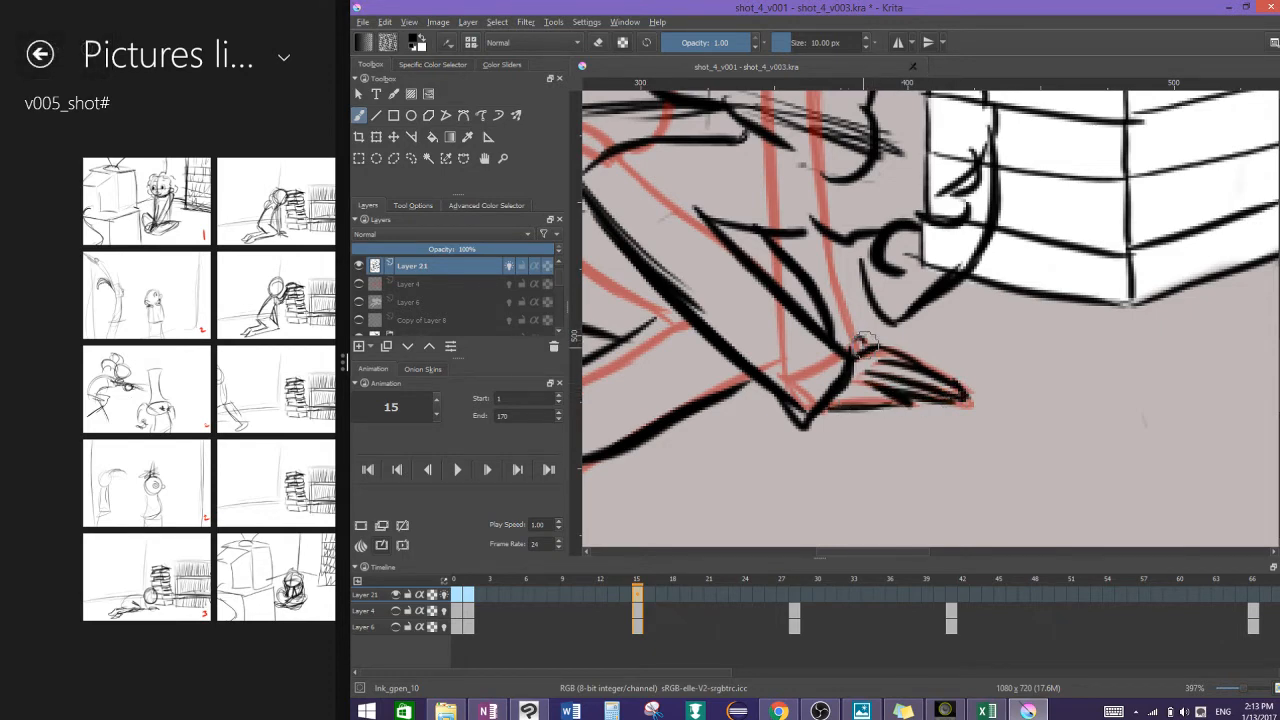
scroll(884, 330, "down", 3)
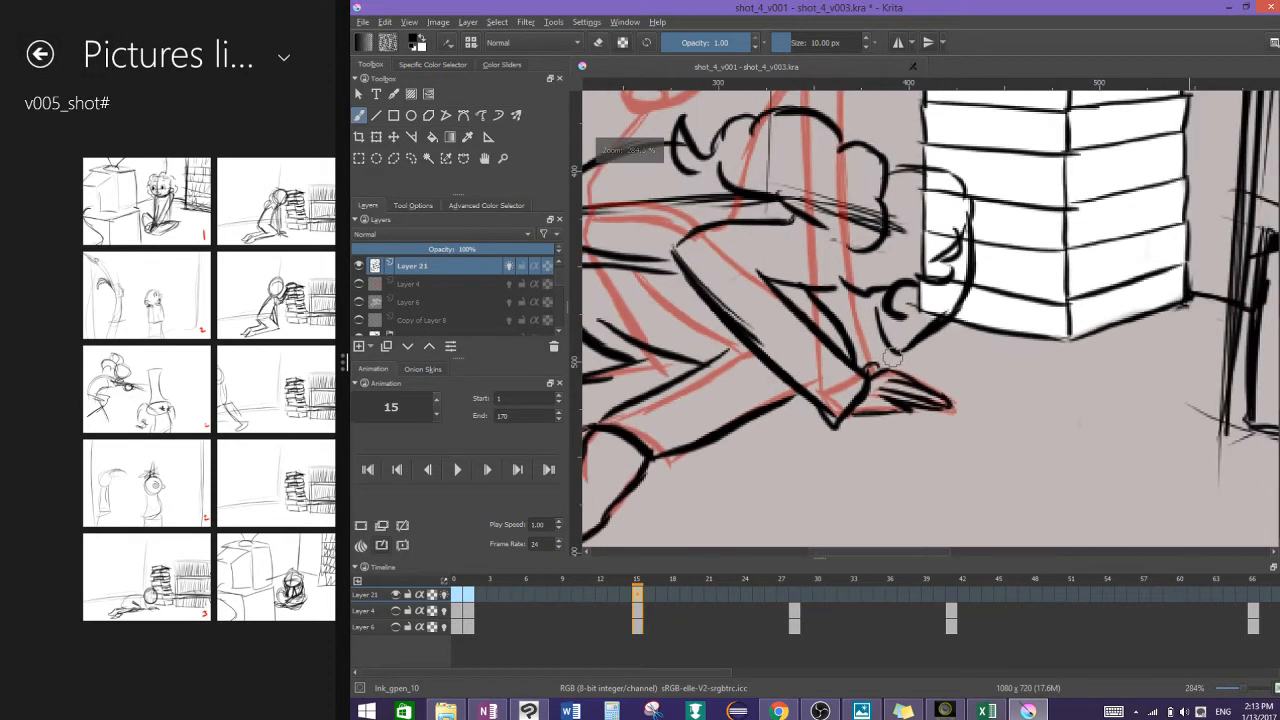
scroll(931, 465, "down", 2)
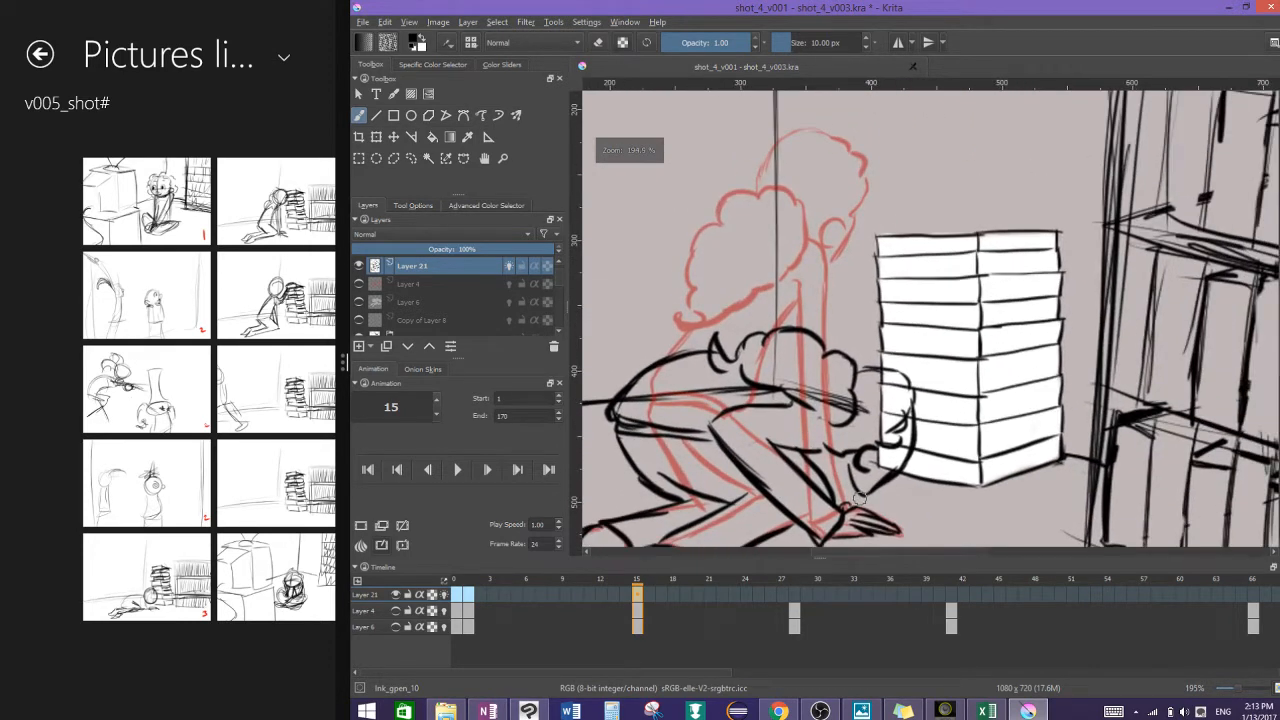
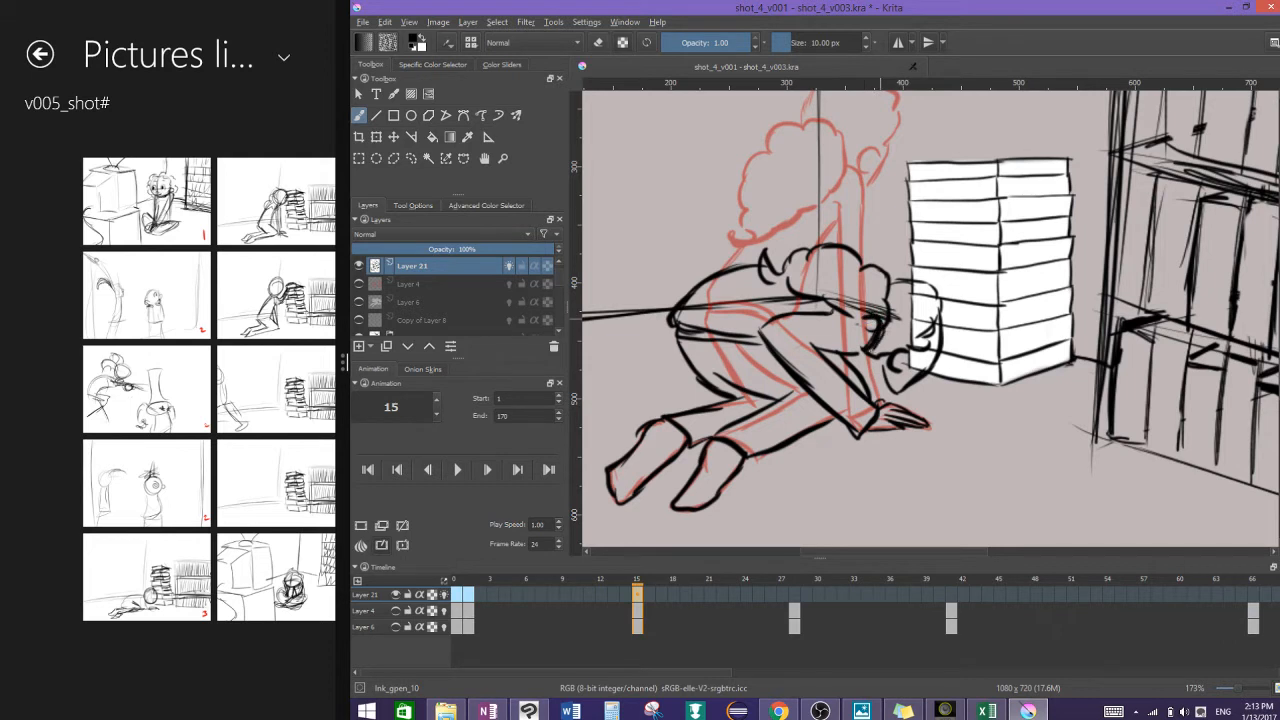
Step: Undo the last two strokes and turn off the onion skins on Layer 21
key("ctrl+z")
key("ctrl+z")
scroll(911, 299, "down", 3)
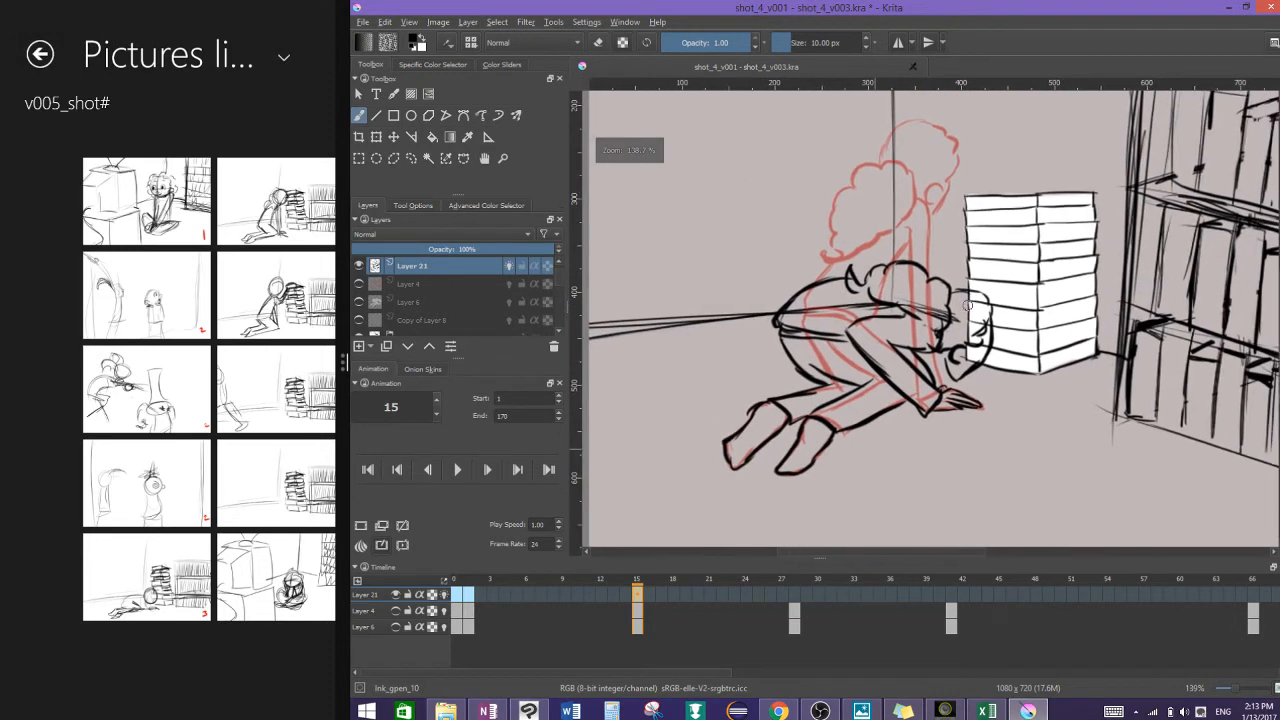
left_click(396, 595)
left_click(395, 595)
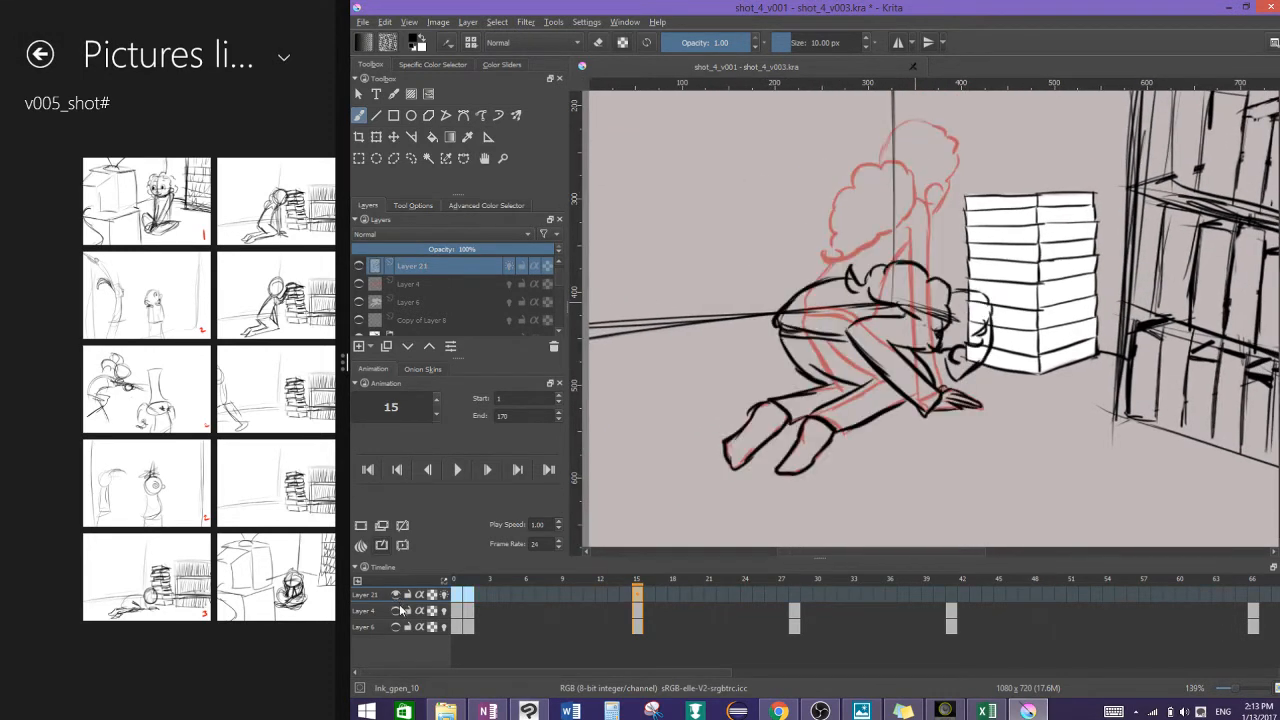
key("alt+o")
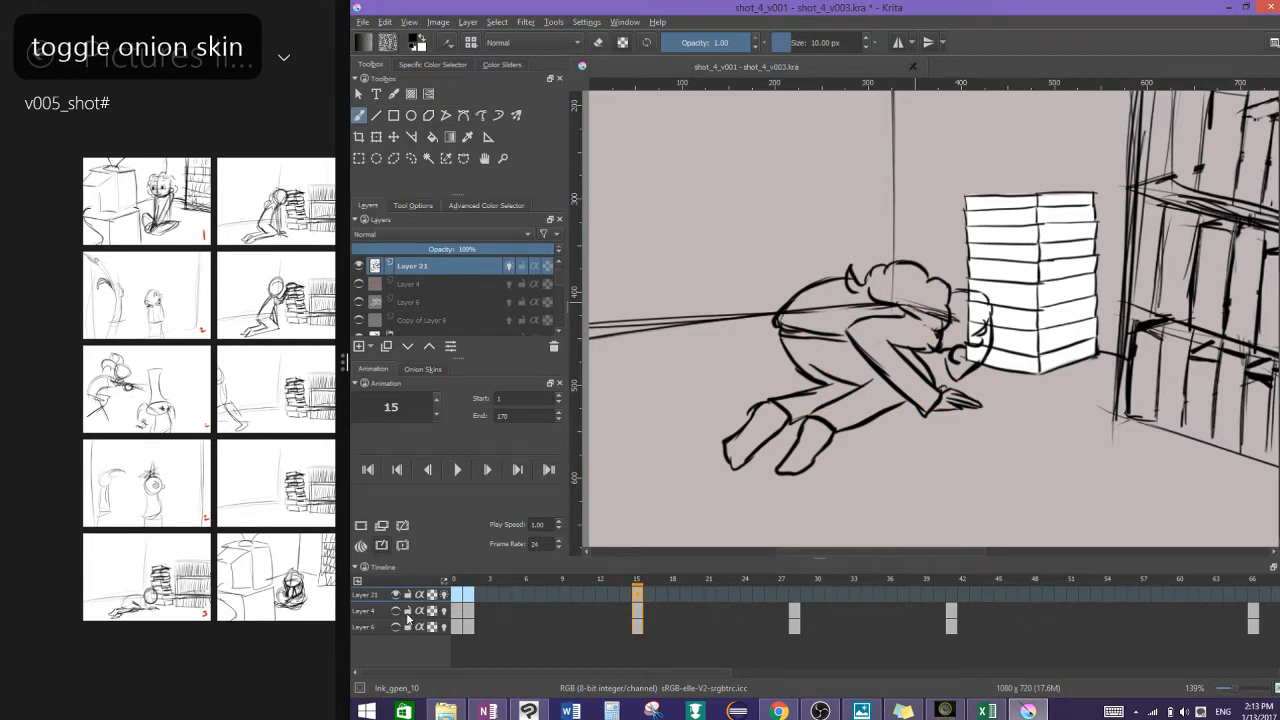
left_click(395, 612)
left_click(395, 612)
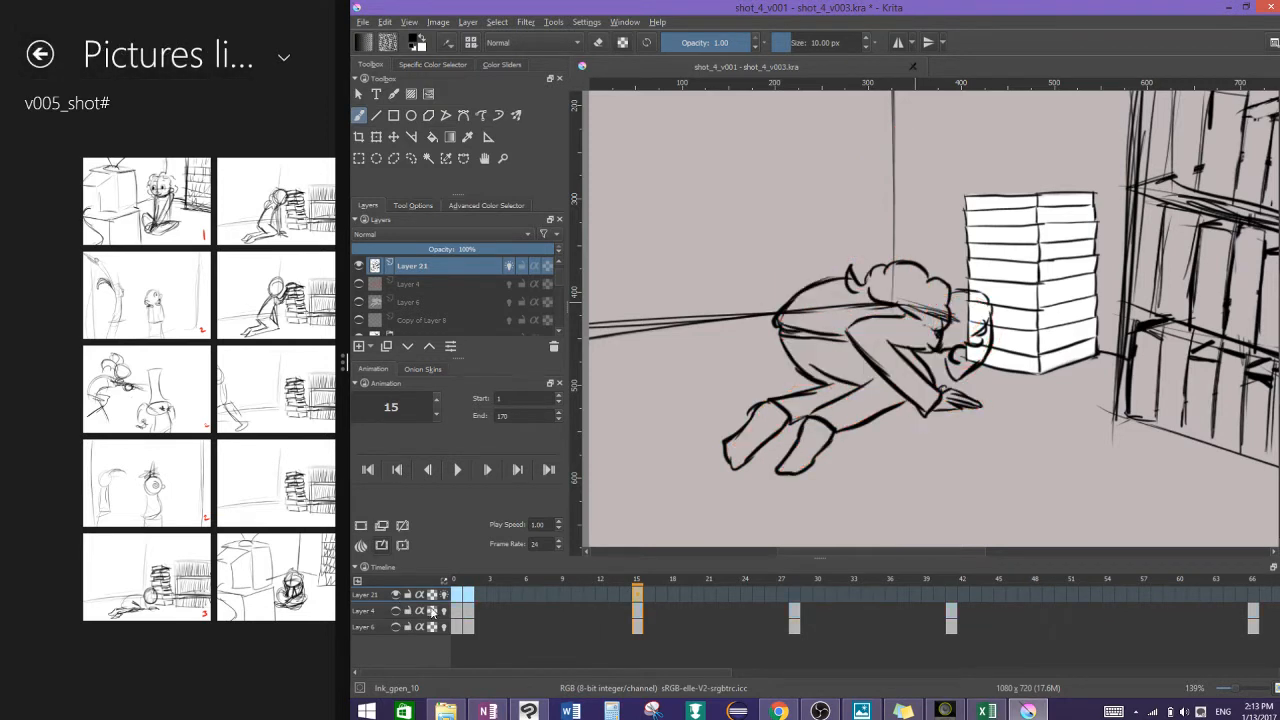
Step: Flip repeatedly between frames 14 and 15 to compare the upright pose with the bent-down pose
left_click(624, 607)
left_click(641, 612)
left_click(622, 593)
left_click(637, 593)
left_click(622, 593)
left_click(637, 593)
left_click(617, 593)
left_click(637, 593)
left_click(624, 593)
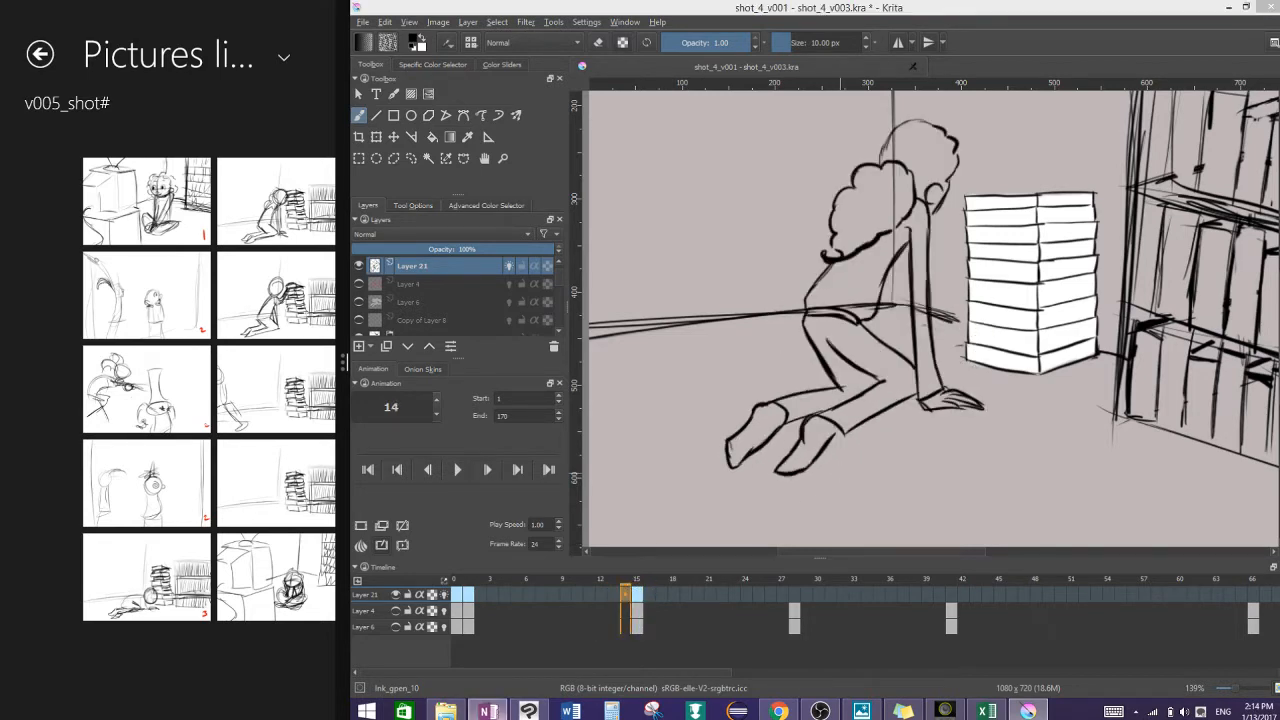
Step: Switch to OneNote and check the January 13 entry in the 2017 planning calendar, then return to Krita
left_click(488, 711)
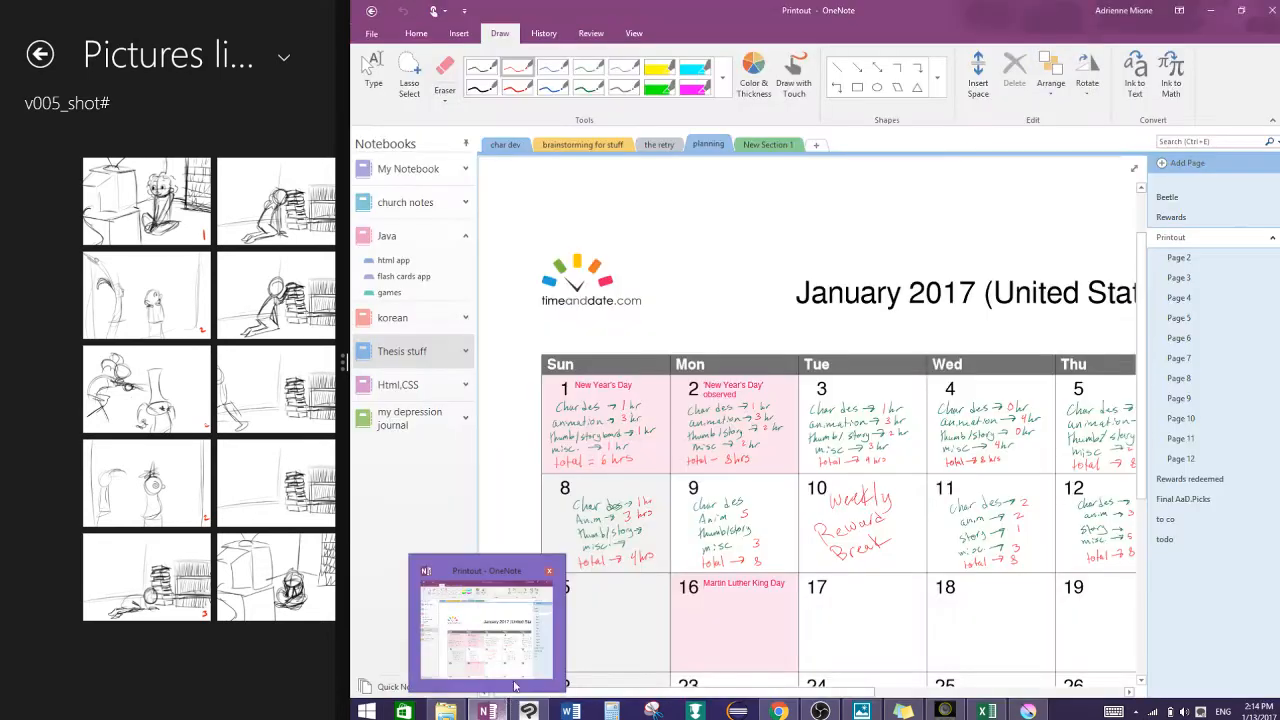
scroll(651, 576, "down", 1)
scroll(651, 576, "right", 4)
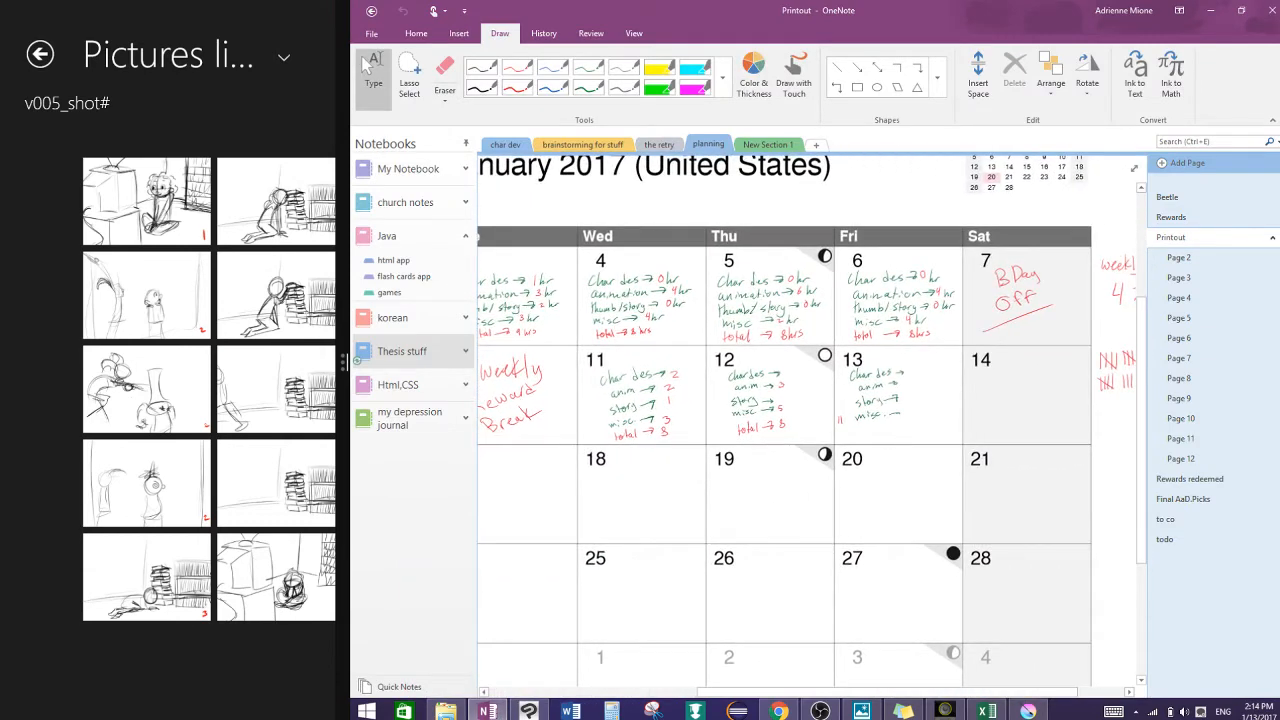
scroll(870, 385, "up", 5)
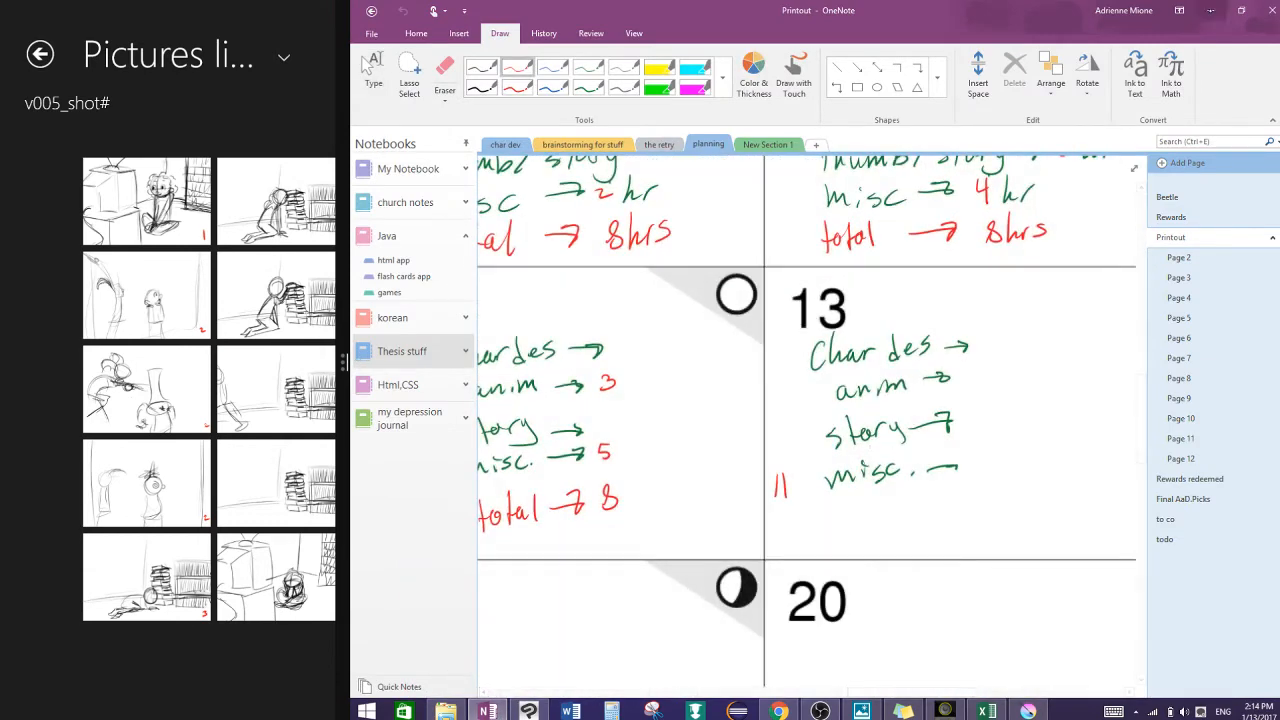
left_click(1210, 11)
Step: Compare the figure's outlines on frames 1 and 15 by switching back and forth between them
mouse_move(840, 473)
left_mouse_down()
mouse_move(735, 541)
mouse_move(801, 504)
left_mouse_up()
left_click(638, 578)
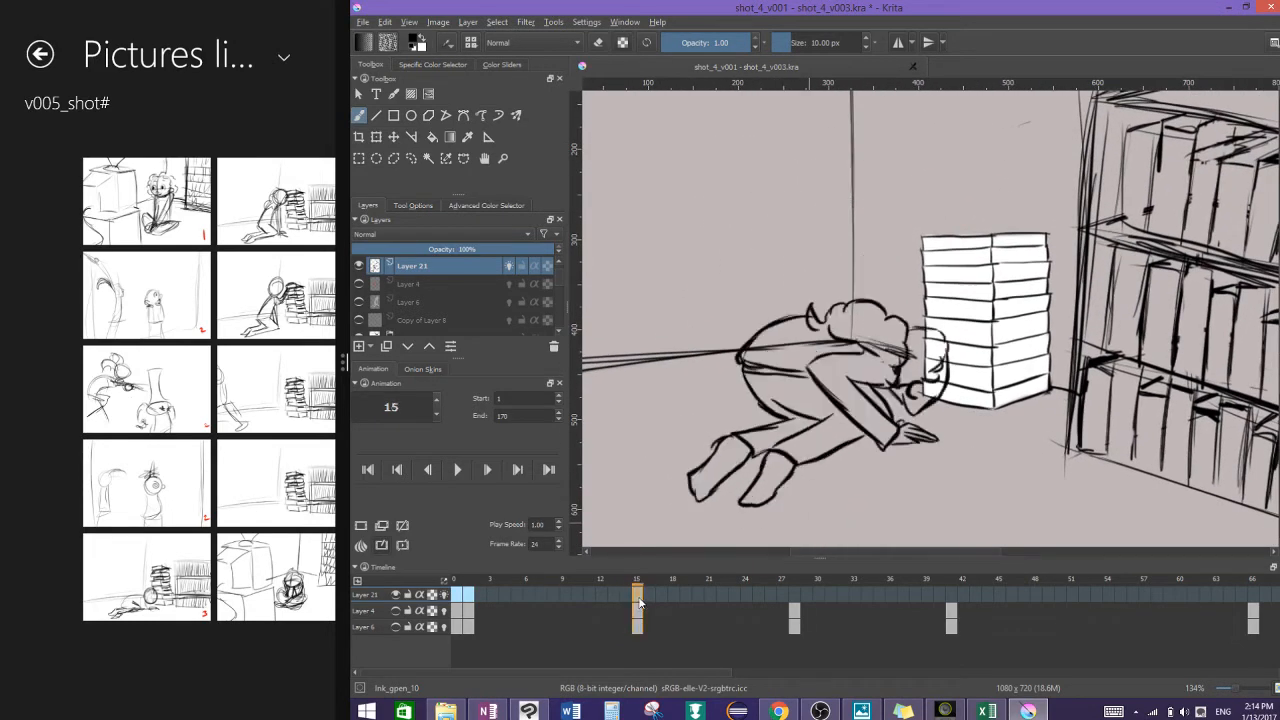
left_click(617, 595)
left_click(469, 592)
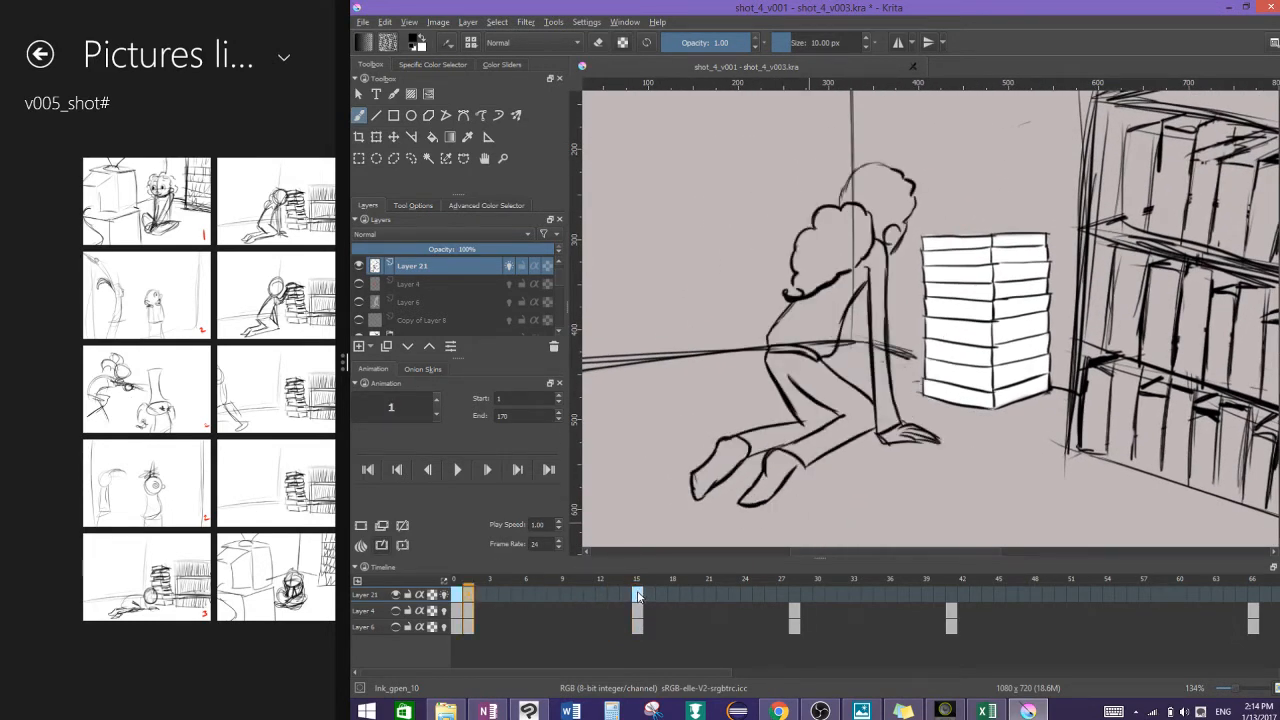
left_click(639, 594)
left_click(469, 593)
left_click(637, 595)
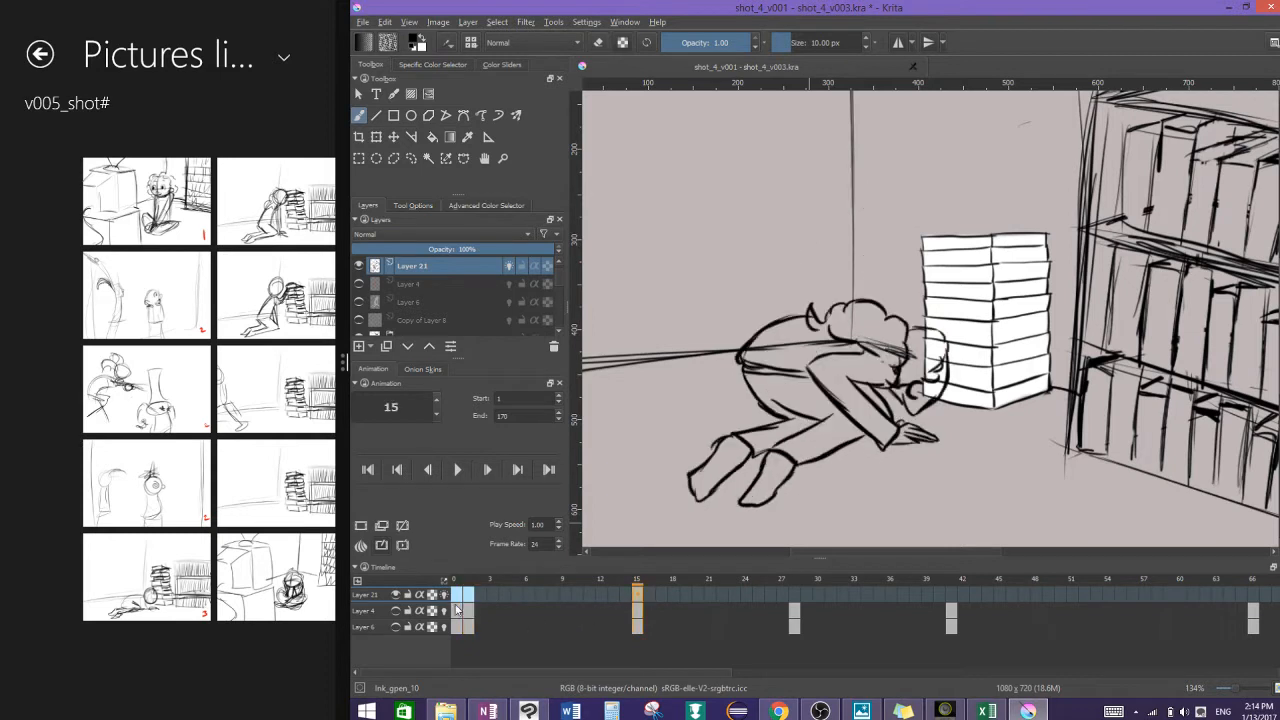
left_click(469, 593)
Step: Add a blank key frame on Layer 21 at frame 28 and show the red sketch on Layer 4
left_click(794, 594)
left_click(360, 521)
left_click(397, 611)
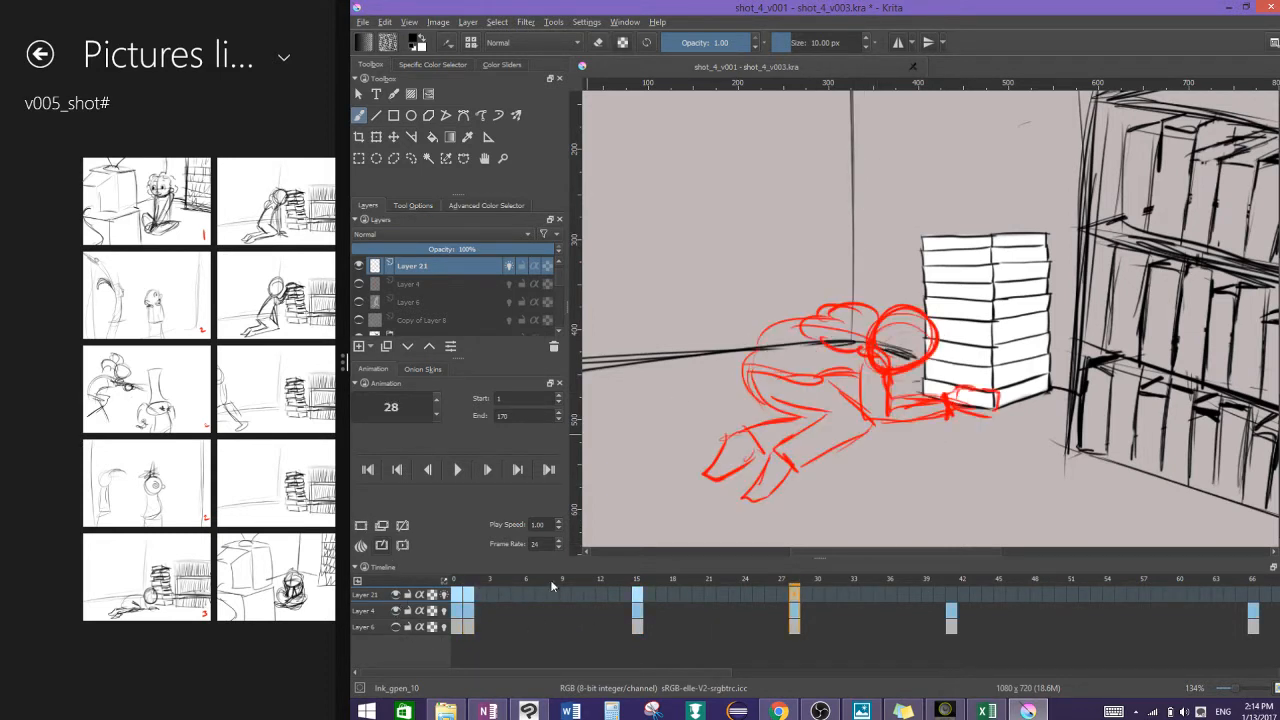
Step: Draw the outstretched hand at the foot of the book stack in black, with its sleeve cuff and the forearm's upper edge
scroll(966, 402, "up", 5)
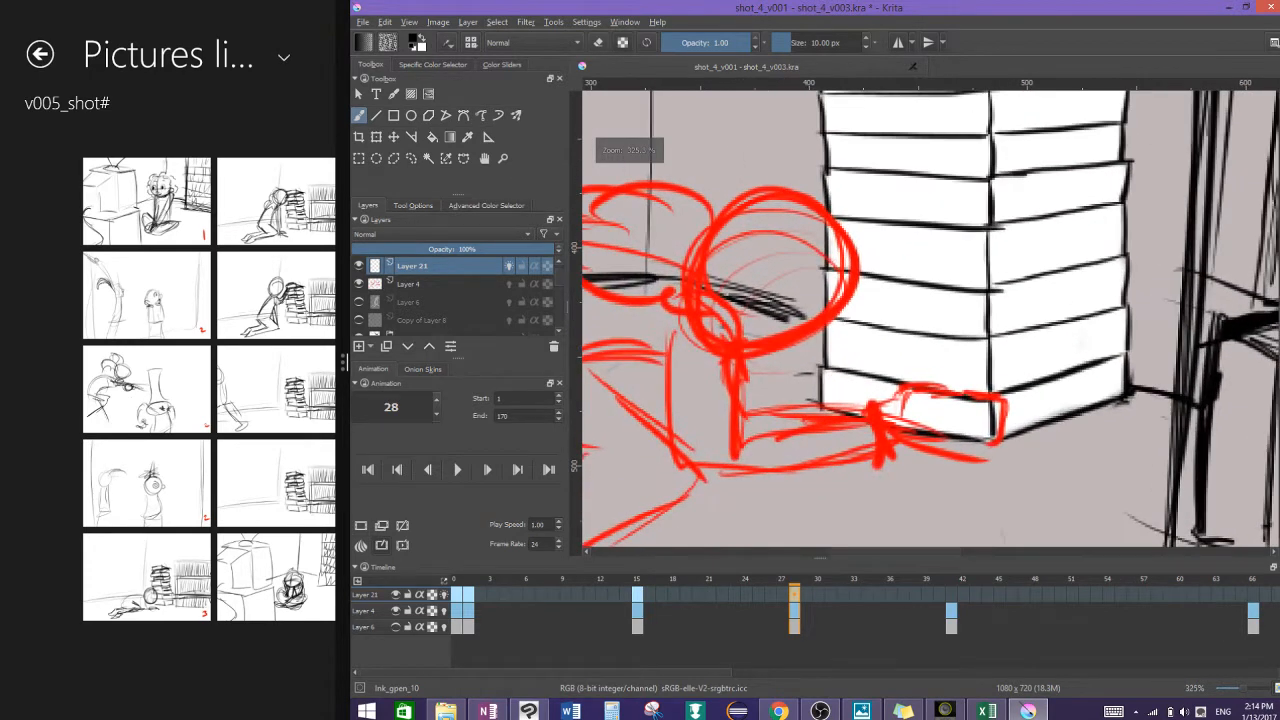
left_click_drag(962, 391, 925, 403)
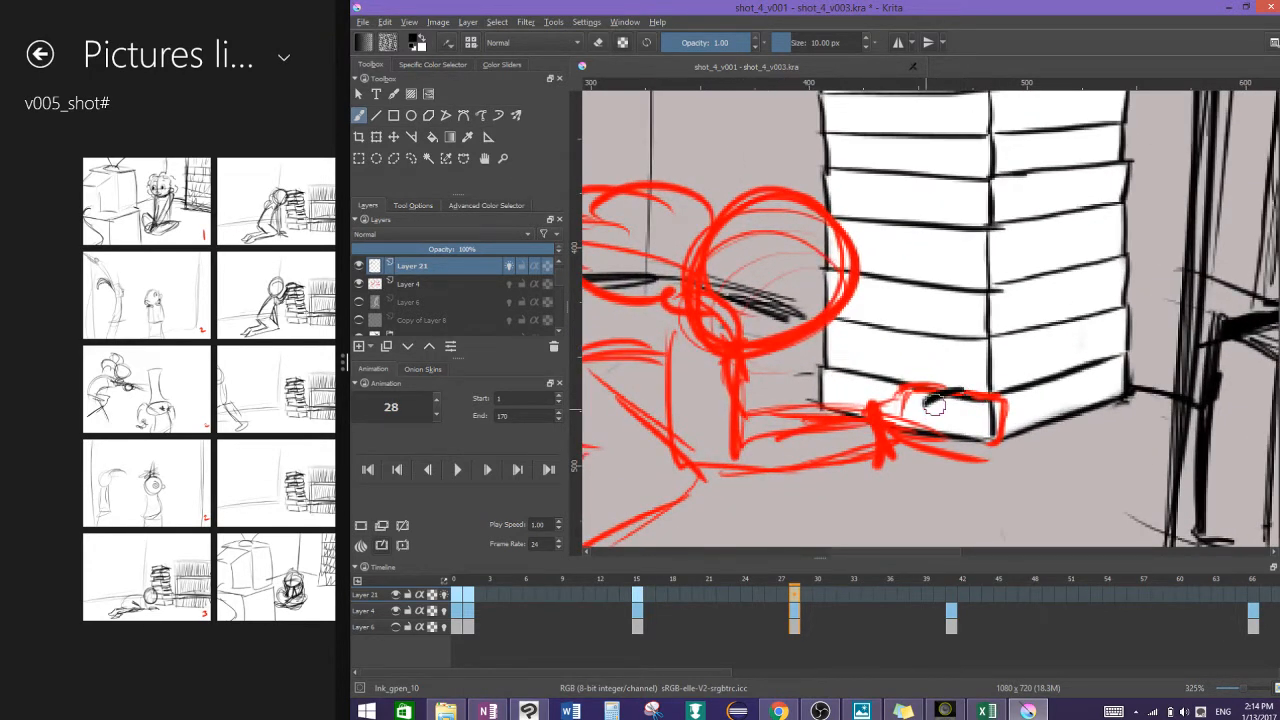
left_click_drag(983, 453, 925, 455)
left_click_drag(910, 406, 925, 458)
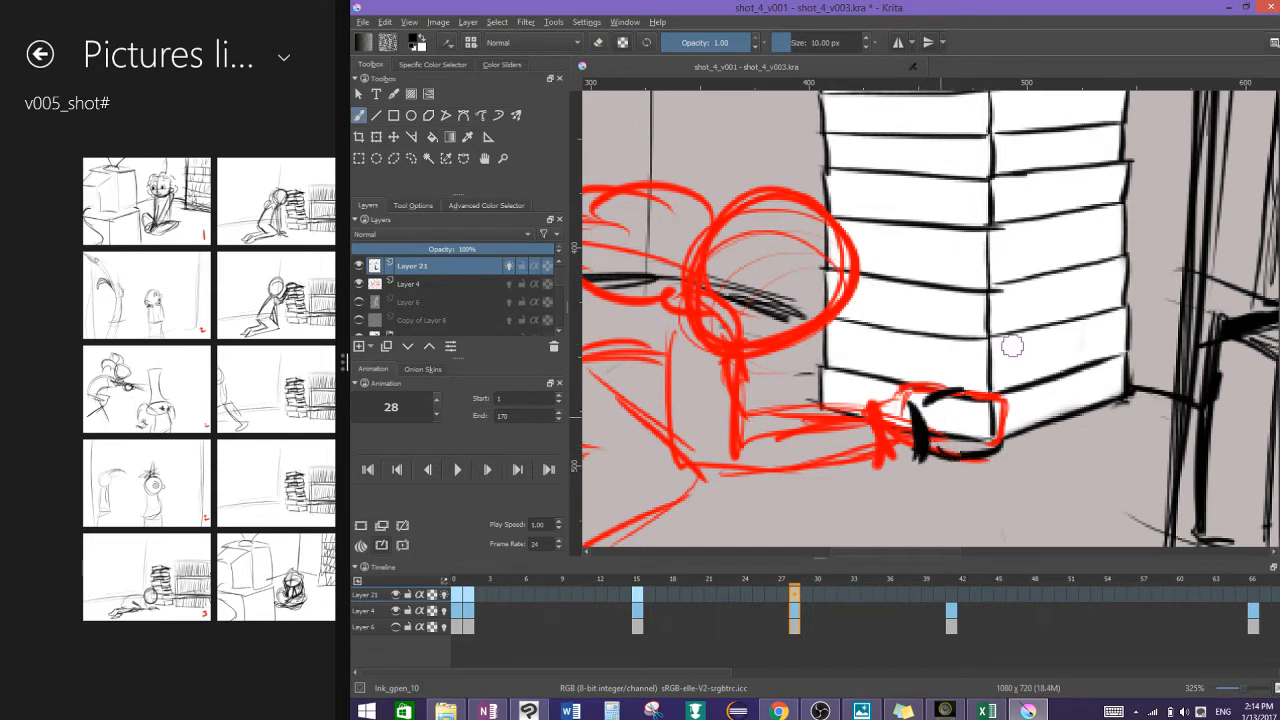
mouse_move(752, 416)
left_mouse_down()
mouse_move(900, 407)
mouse_move(1092, 366)
mouse_move(1105, 383)
left_mouse_up()
key("ctrl+z")
scroll(926, 378, "down", 1)
scroll(956, 380, "down", 1)
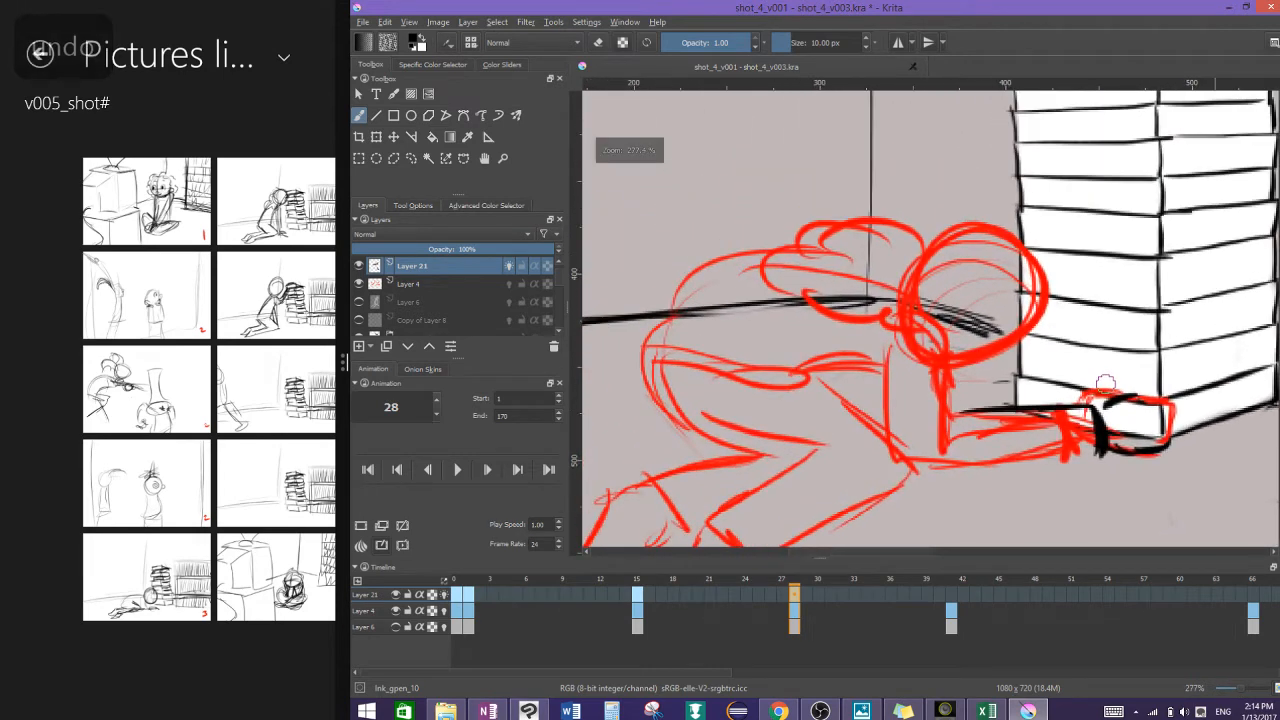
Step: Turn on the onion skin and draw both edges of the upper arm and the forearm's underside in black
key("o")
left_click_drag(931, 330, 956, 410)
left_click_drag(870, 354, 884, 424)
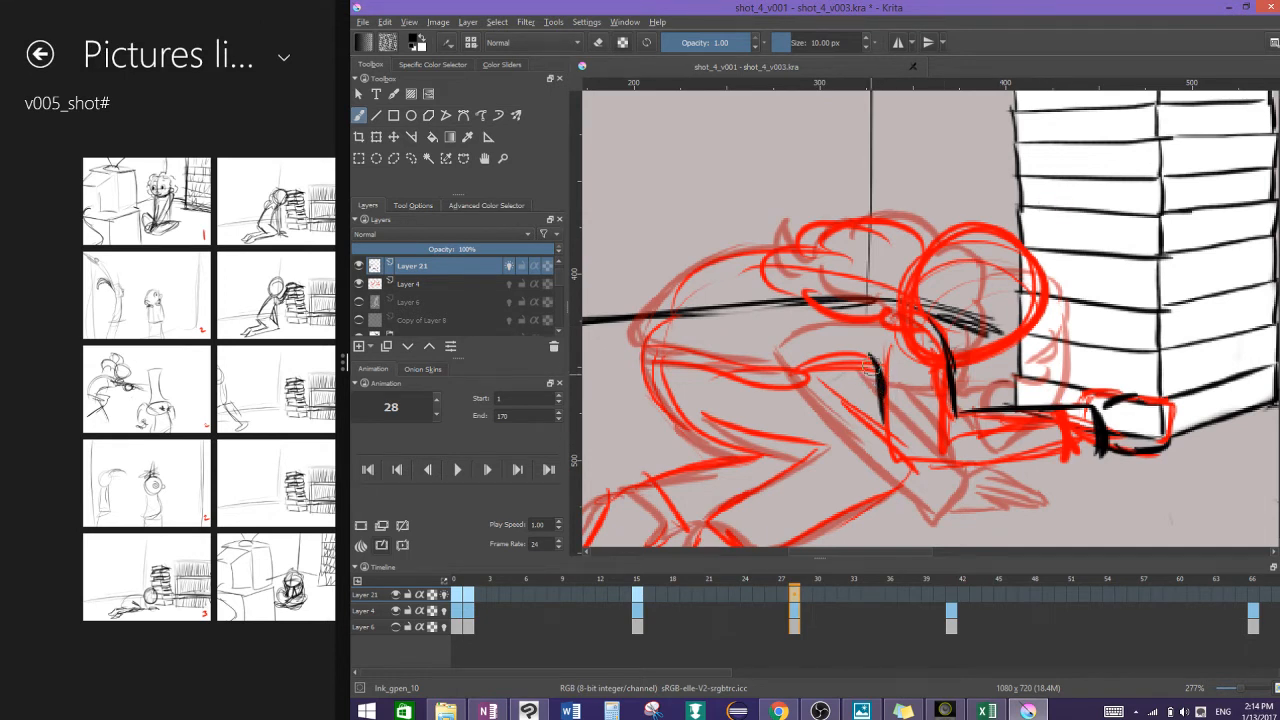
mouse_move(870, 366)
left_mouse_down()
mouse_move(893, 471)
mouse_move(878, 392)
left_mouse_up()
mouse_move(893, 490)
left_mouse_down()
mouse_move(1038, 467)
mouse_move(974, 477)
mouse_move(1090, 452)
left_mouse_up()
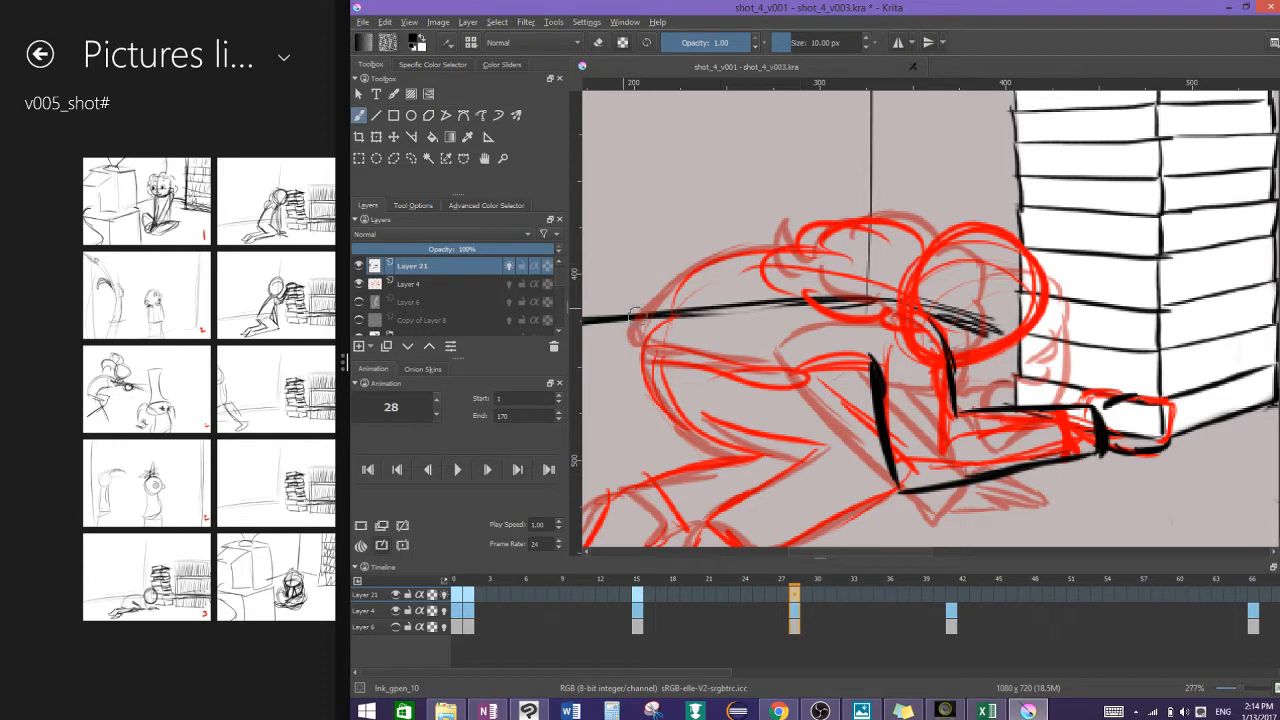
Step: Draw the curved back and the curly hair with its pointed end in black, following the onion-skin outline
left_click_drag(628, 338, 724, 250)
mouse_move(634, 350)
left_mouse_down()
mouse_move(700, 282)
mouse_move(792, 243)
mouse_move(800, 280)
mouse_move(860, 306)
left_mouse_up()
mouse_move(812, 256)
left_mouse_down()
mouse_move(876, 210)
mouse_move(938, 218)
mouse_move(936, 252)
mouse_move(988, 300)
mouse_move(995, 335)
mouse_move(958, 370)
left_mouse_up()
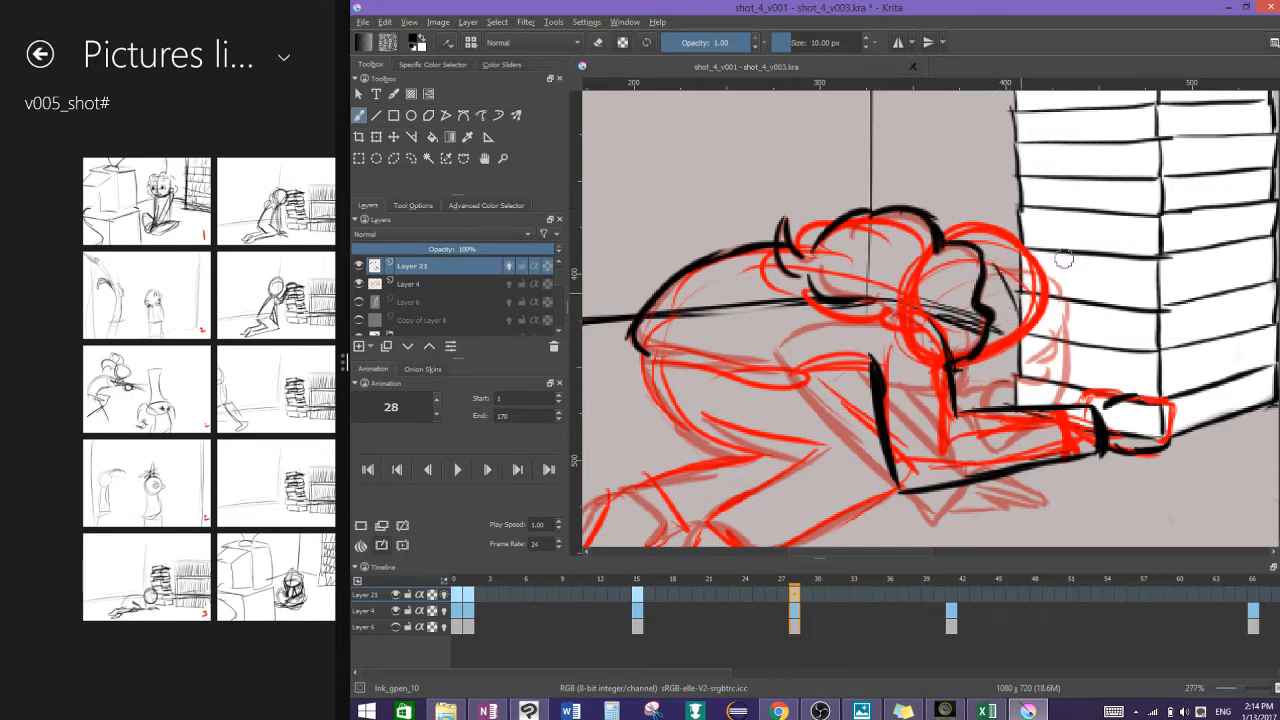
Step: Undo the last stroke and outline the far side of the head with its facial features in black
key("ctrl+z")
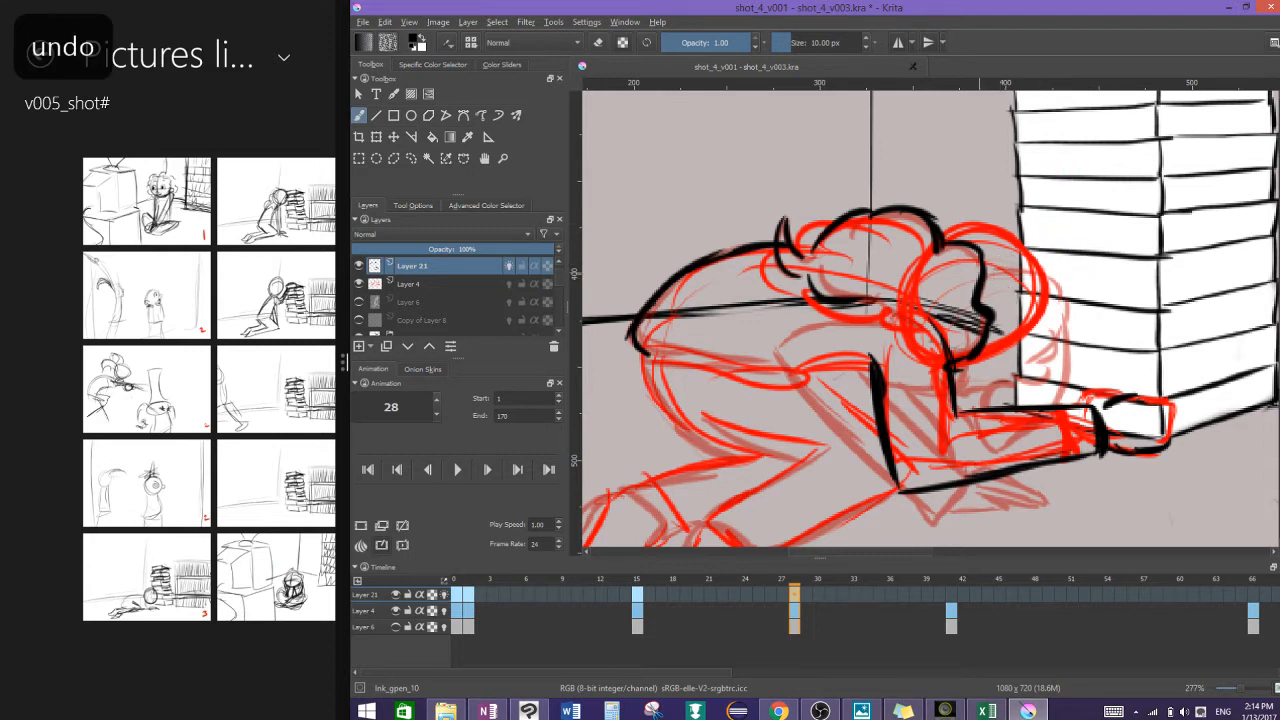
mouse_move(986, 267)
left_mouse_down()
mouse_move(1053, 285)
mouse_move(1057, 324)
left_mouse_up()
mouse_move(1008, 379)
left_mouse_down()
mouse_move(985, 392)
mouse_move(1000, 405)
left_mouse_up()
mouse_move(1060, 300)
left_mouse_down()
mouse_move(1058, 398)
mouse_move(1058, 330)
mouse_move(1042, 372)
mouse_move(1002, 391)
left_mouse_up()
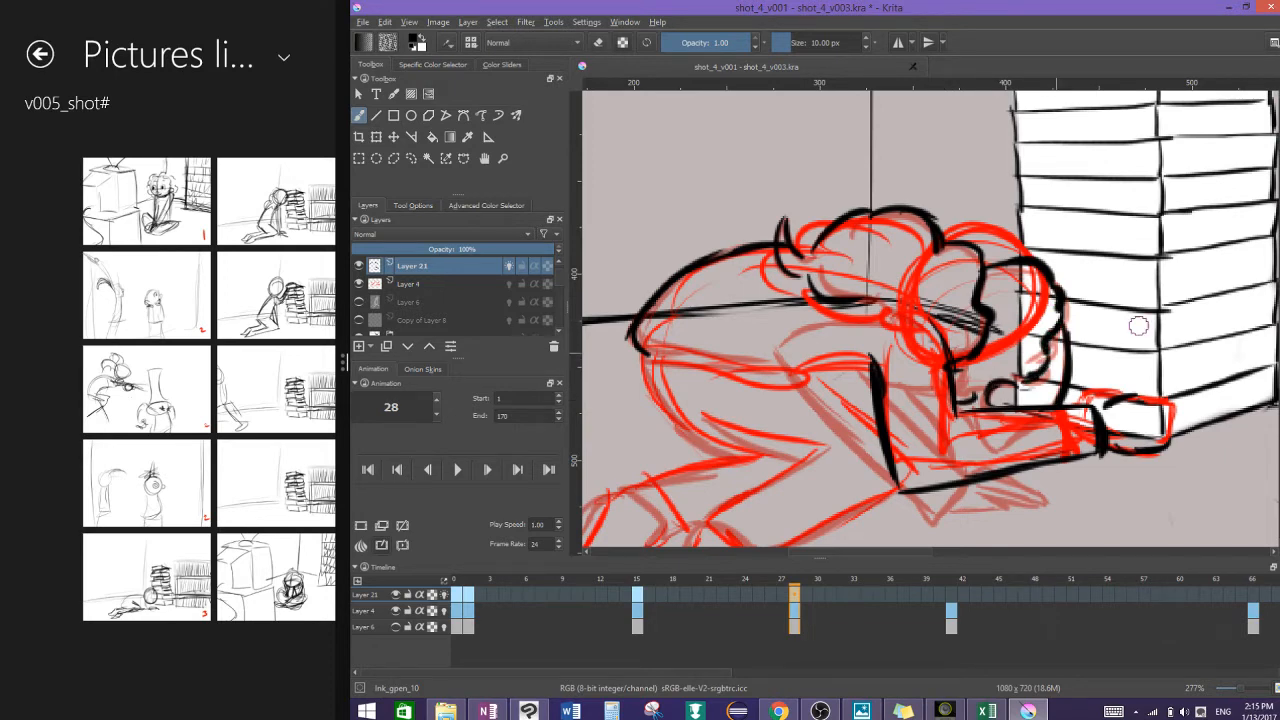
Step: Draw a slanted black line behind the upper arm, running down to the elbow
left_click_drag(1245, 290, 1237, 257)
mouse_move(925, 400)
left_mouse_down()
mouse_move(1078, 286)
mouse_move(1084, 324)
left_mouse_up()
left_click_drag(995, 268, 1044, 320)
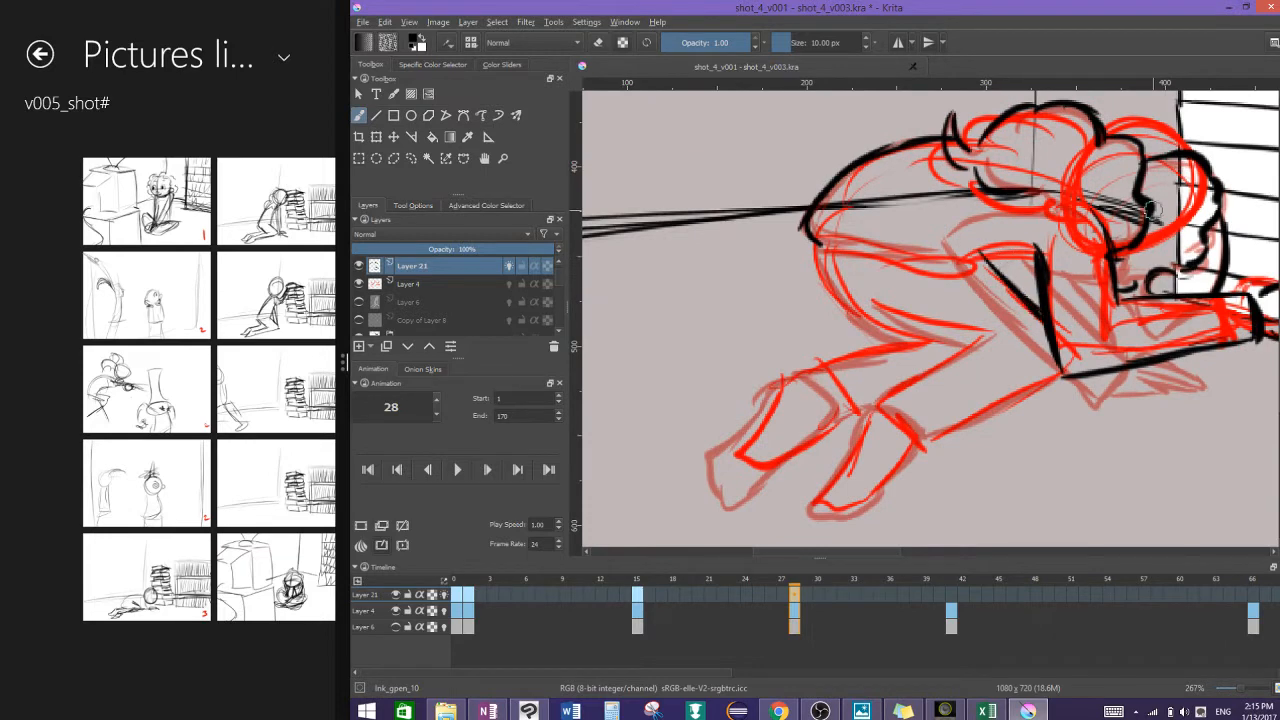
Step: Erase the curly hair, the face and the front lines of the arm from the frame 28 outline
mouse_move(1249, 159)
left_mouse_down()
mouse_move(883, 197)
mouse_move(1034, 174)
mouse_move(1111, 231)
mouse_move(1060, 320)
mouse_move(1010, 330)
mouse_move(1090, 280)
mouse_move(1020, 290)
mouse_move(985, 362)
left_mouse_up()
key("e")
left_click_drag(1000, 208, 848, 206)
mouse_move(848, 206)
left_mouse_down()
mouse_move(877, 189)
mouse_move(805, 212)
left_mouse_up()
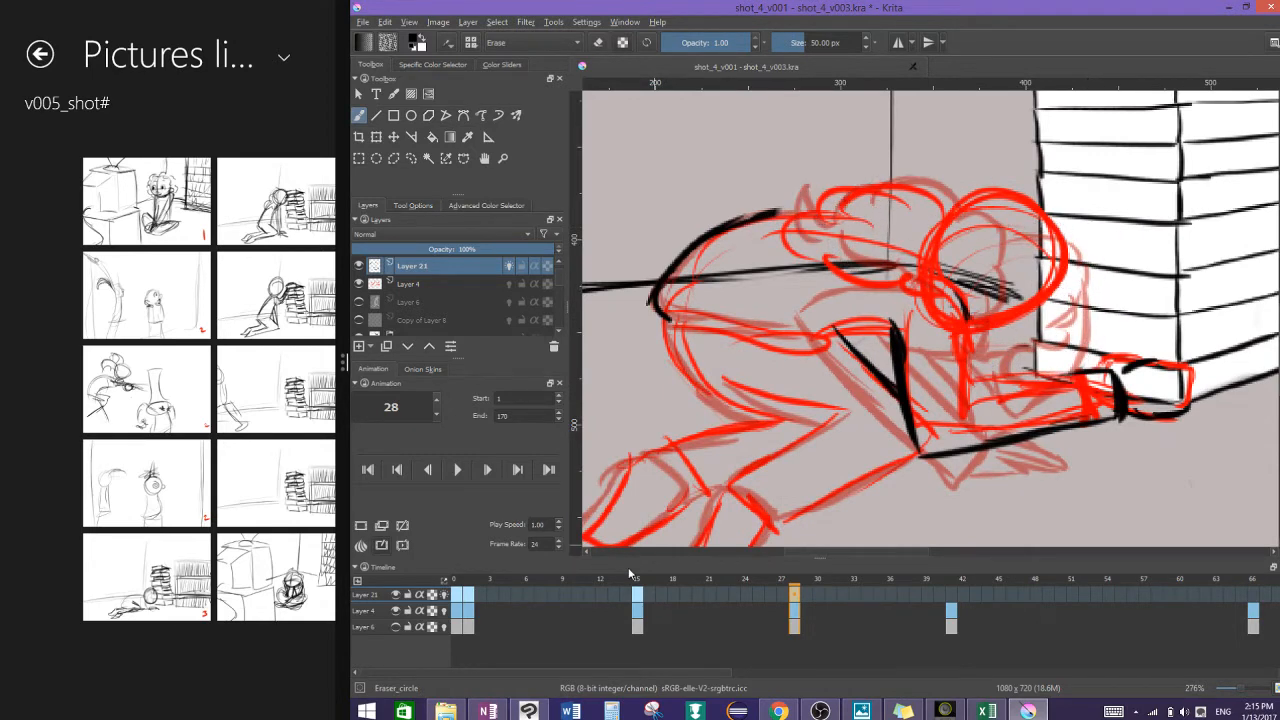
Step: On frame 15, enclose the face in a freehand selection and move it slightly upward
left_click(637, 594)
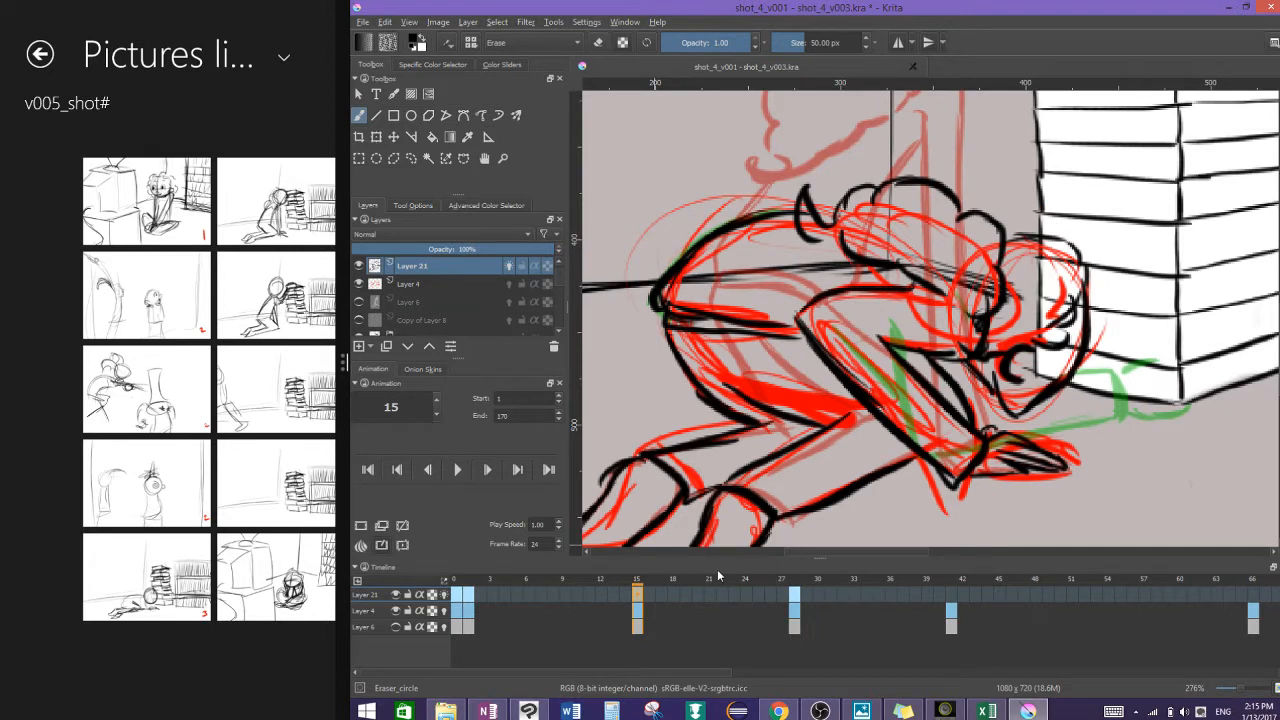
key("e")
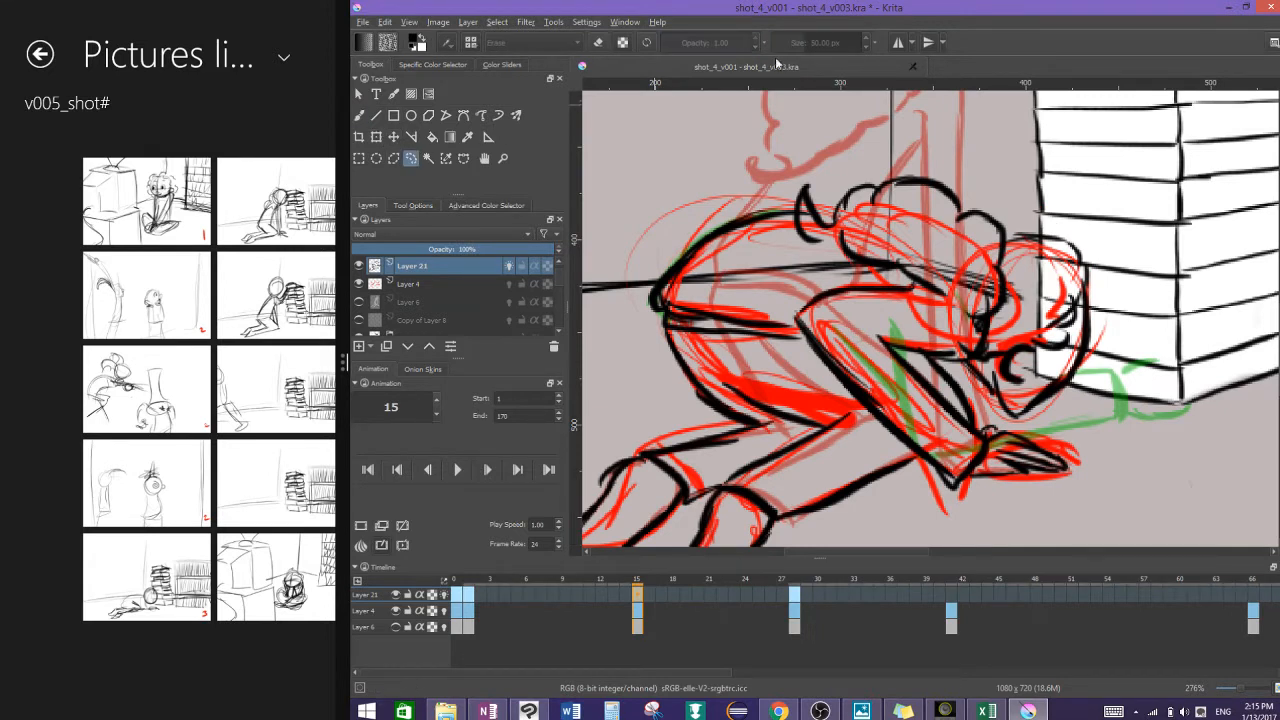
left_click_drag(980, 340, 1005, 315)
key("ctrl+z")
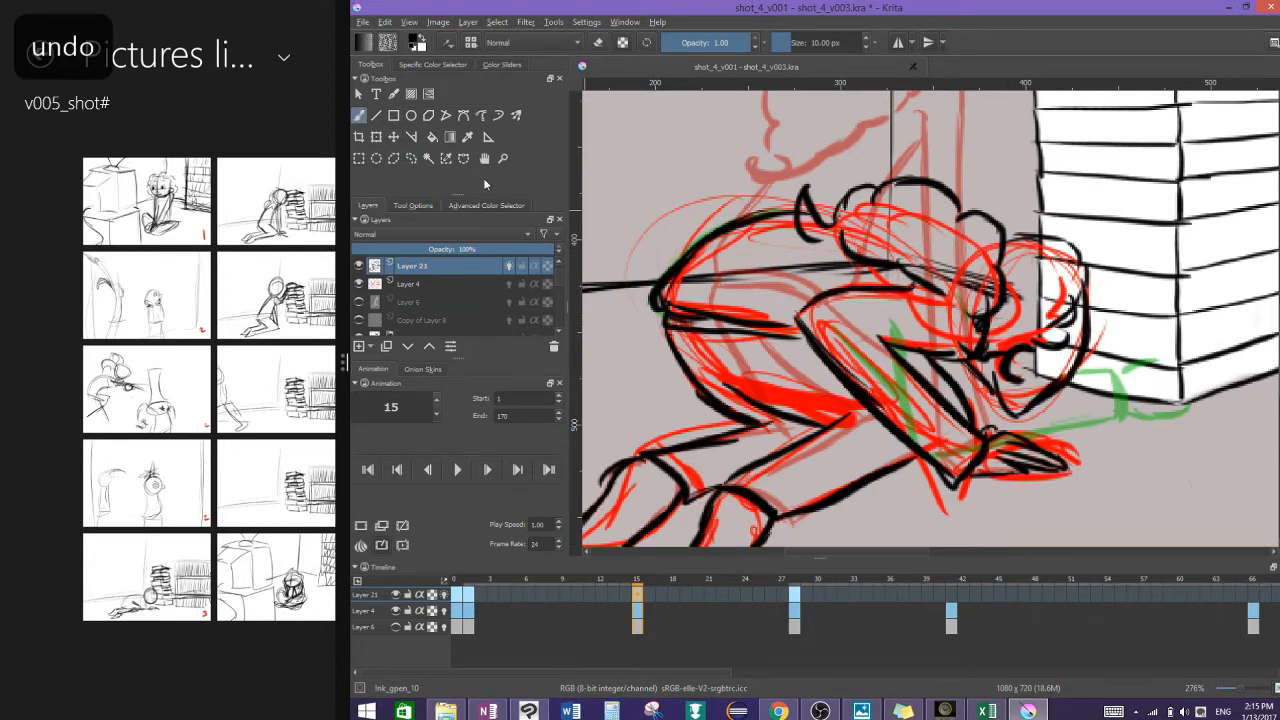
left_click(410, 158)
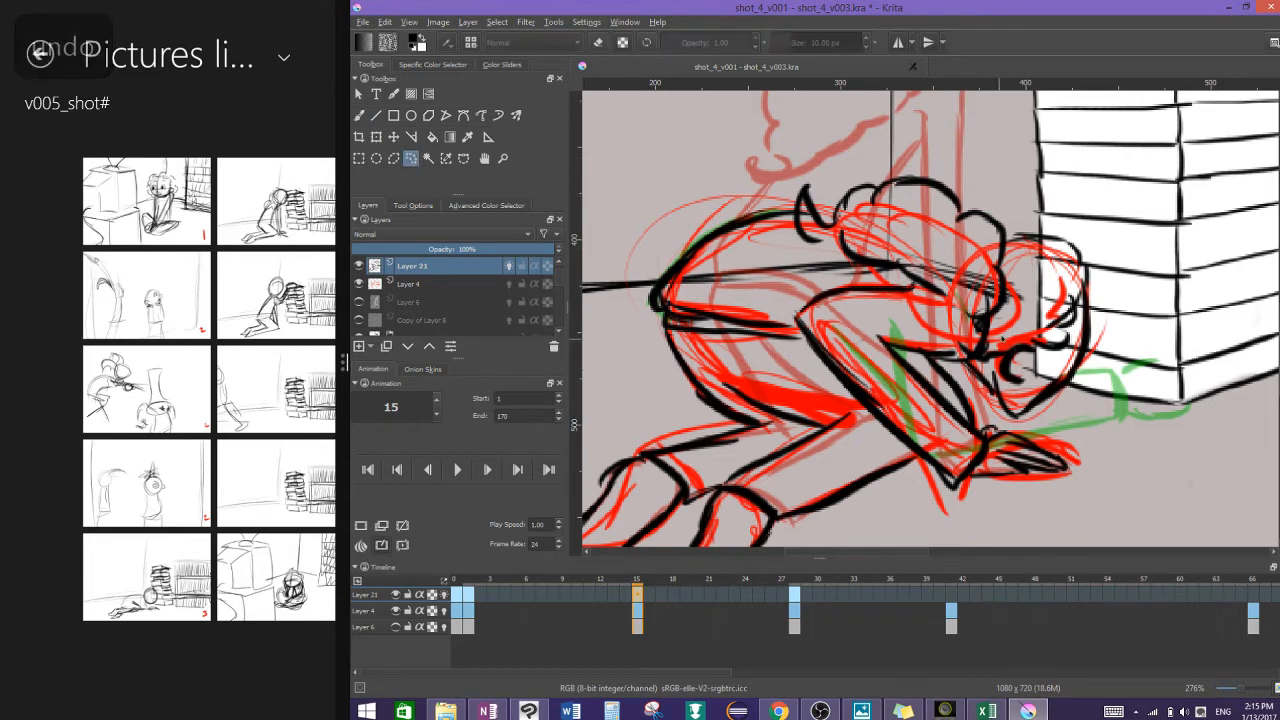
mouse_move(1010, 432)
left_mouse_down()
mouse_move(1128, 236)
mouse_move(1020, 250)
left_mouse_up()
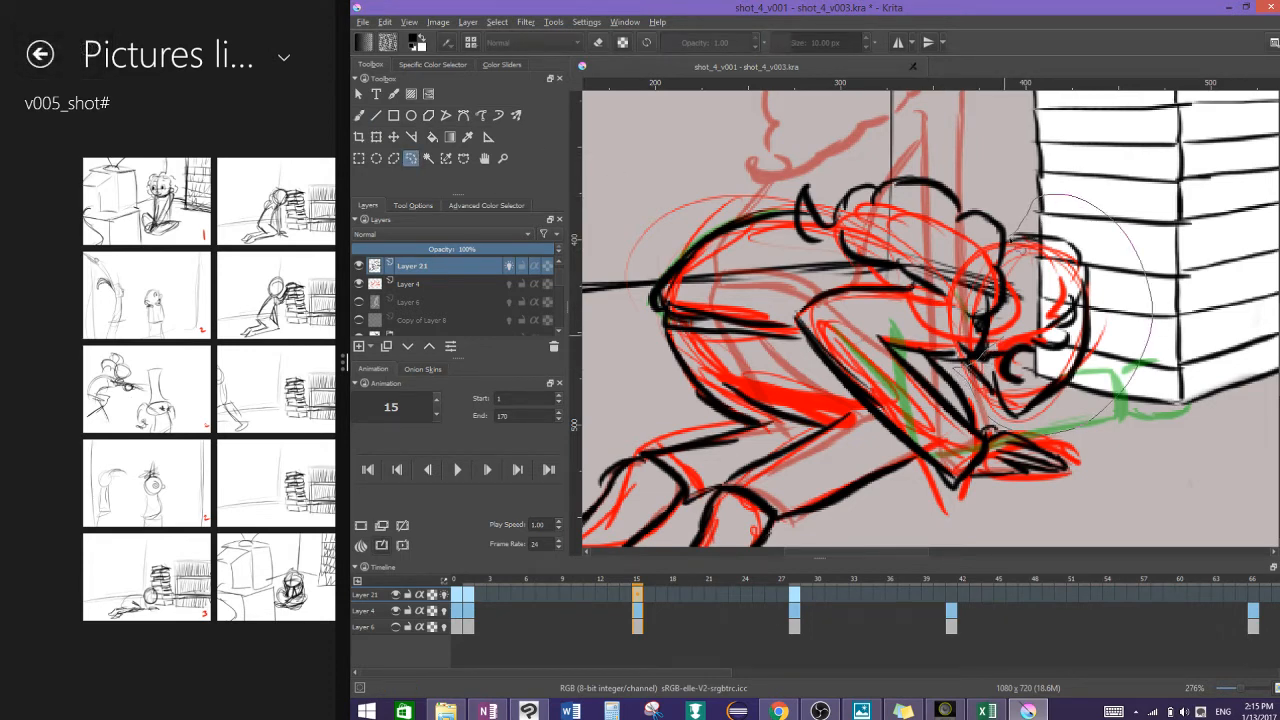
left_click_drag(1006, 328, 990, 425)
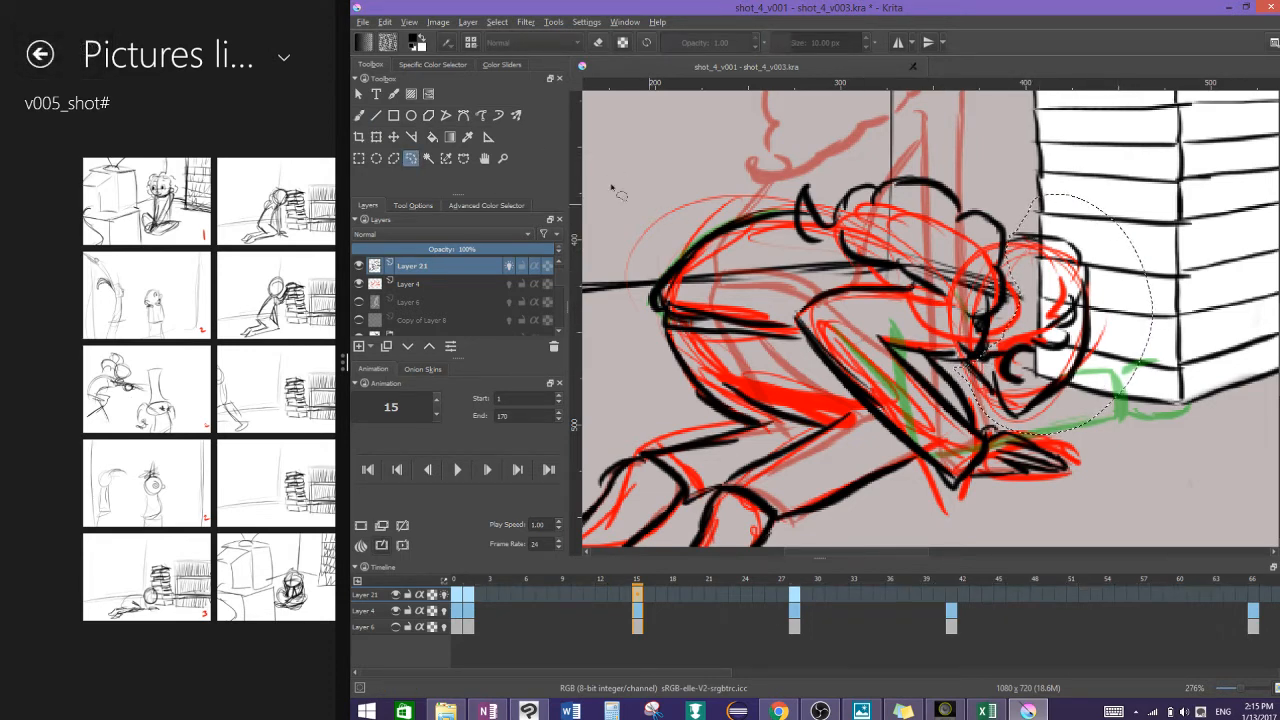
left_click(393, 136)
mouse_move(1078, 323)
left_mouse_down()
mouse_move(1072, 306)
mouse_move(1082, 341)
left_mouse_up()
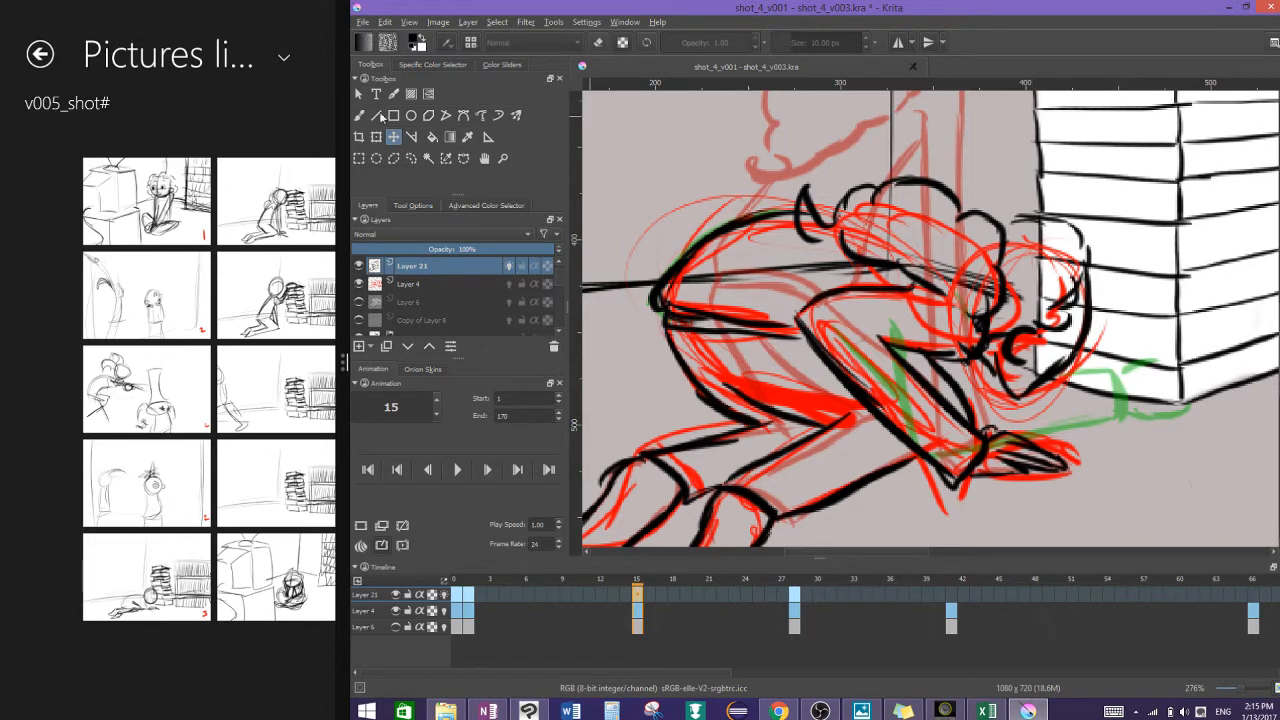
Step: Rotate the selected face slightly clockwise, shift it a little toward the hair, and return to the brush
left_click(377, 137)
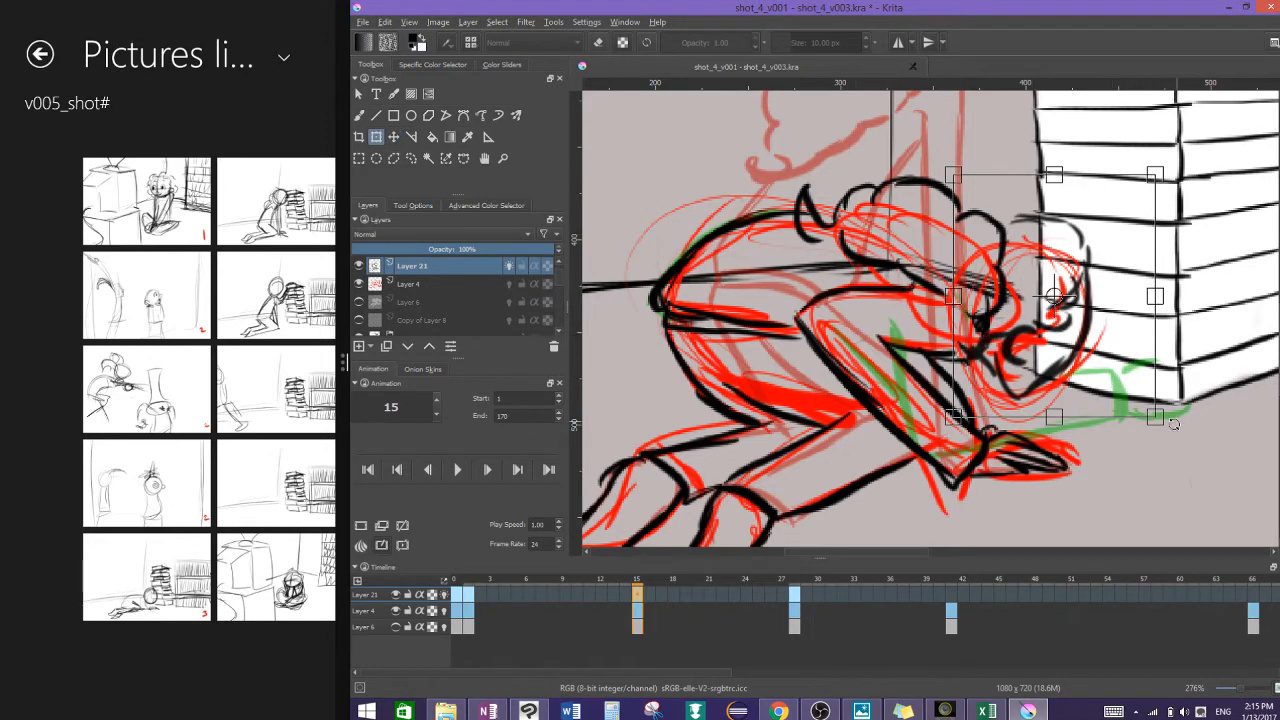
left_click_drag(1174, 425, 1144, 454)
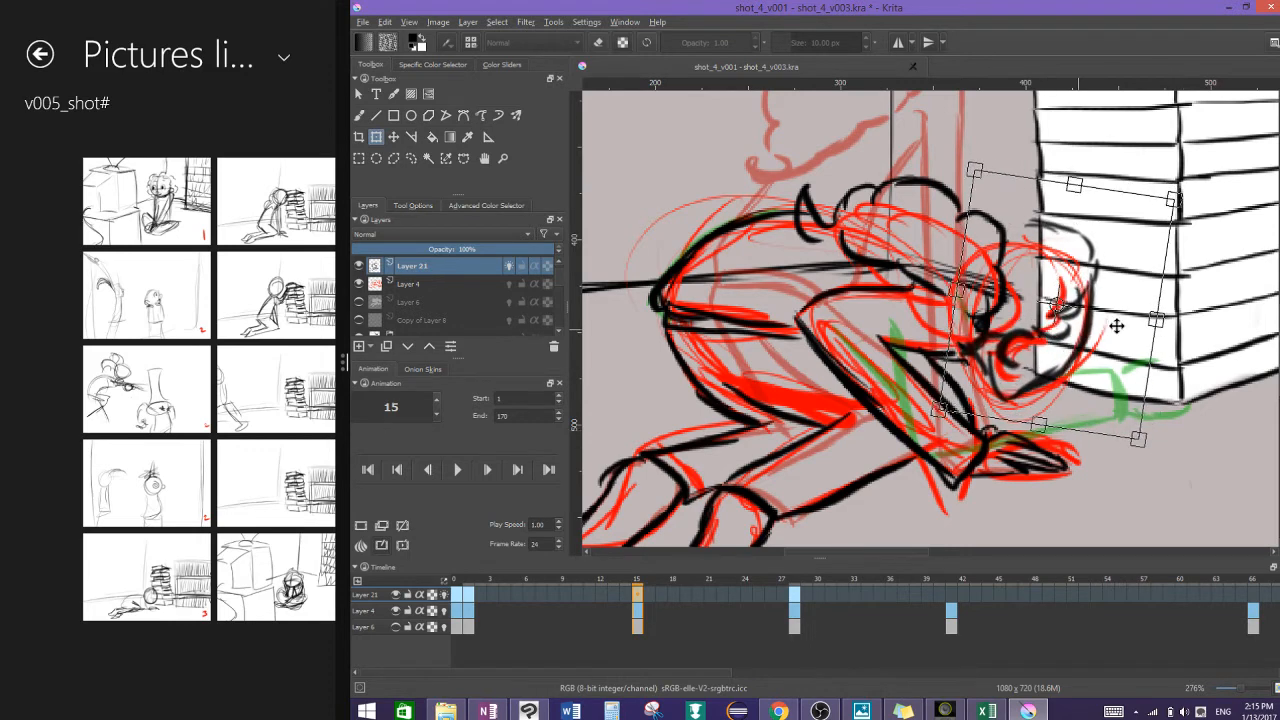
left_click_drag(1154, 465, 1143, 468)
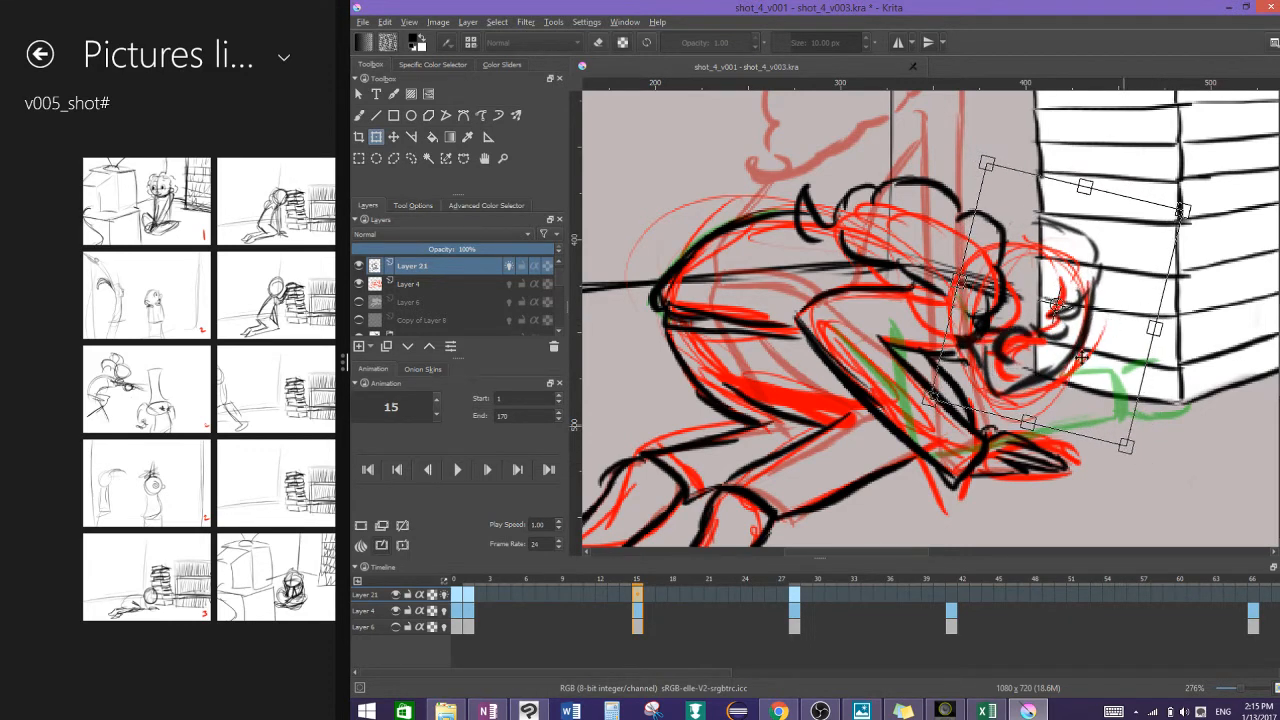
left_click_drag(1081, 357, 1071, 361)
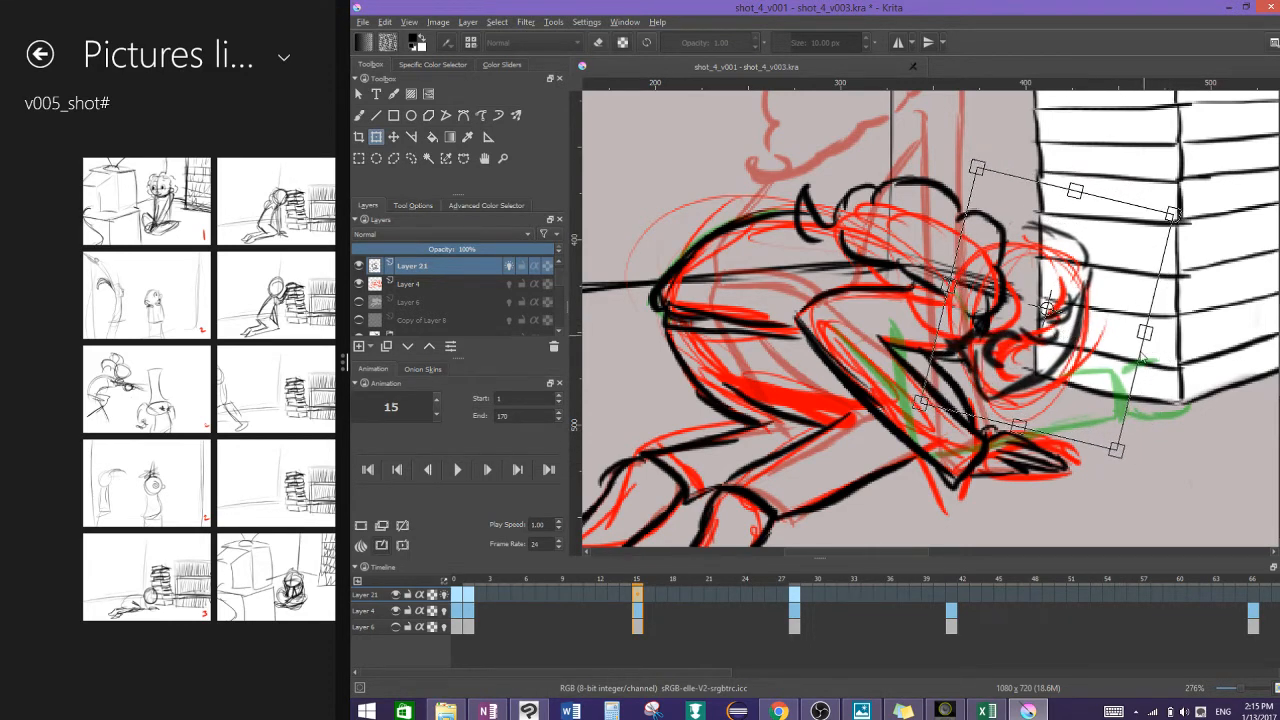
key("b")
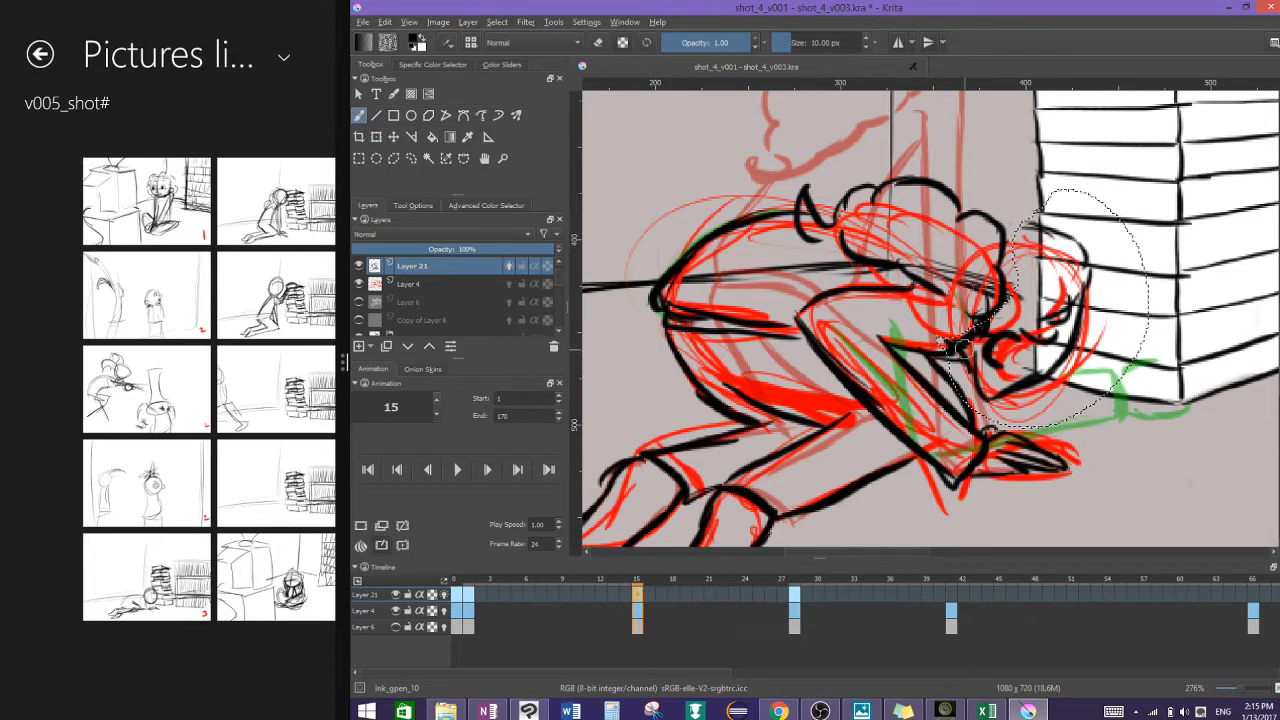
Step: Clear the selection and draw short black lines joining the moved head to the arm and the curly hair on frame 15
left_click(505, 24)
left_click(517, 52)
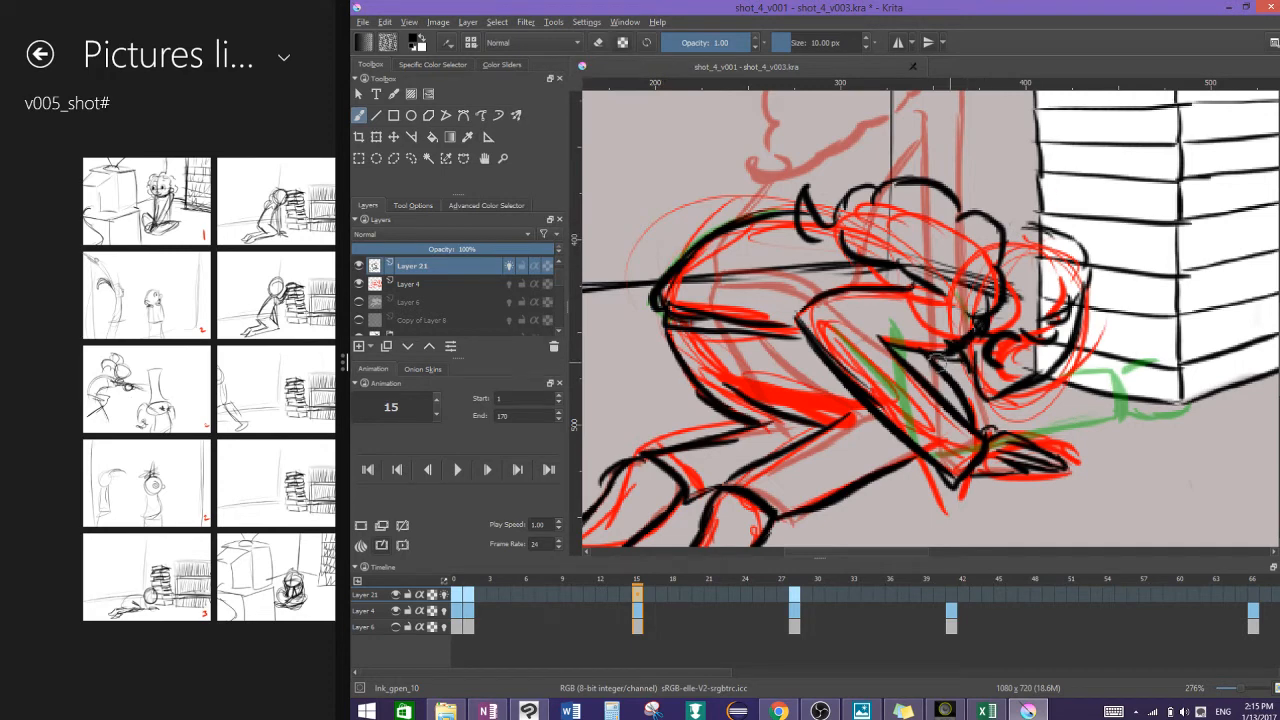
left_click_drag(936, 362, 968, 356)
left_click_drag(990, 210, 1046, 230)
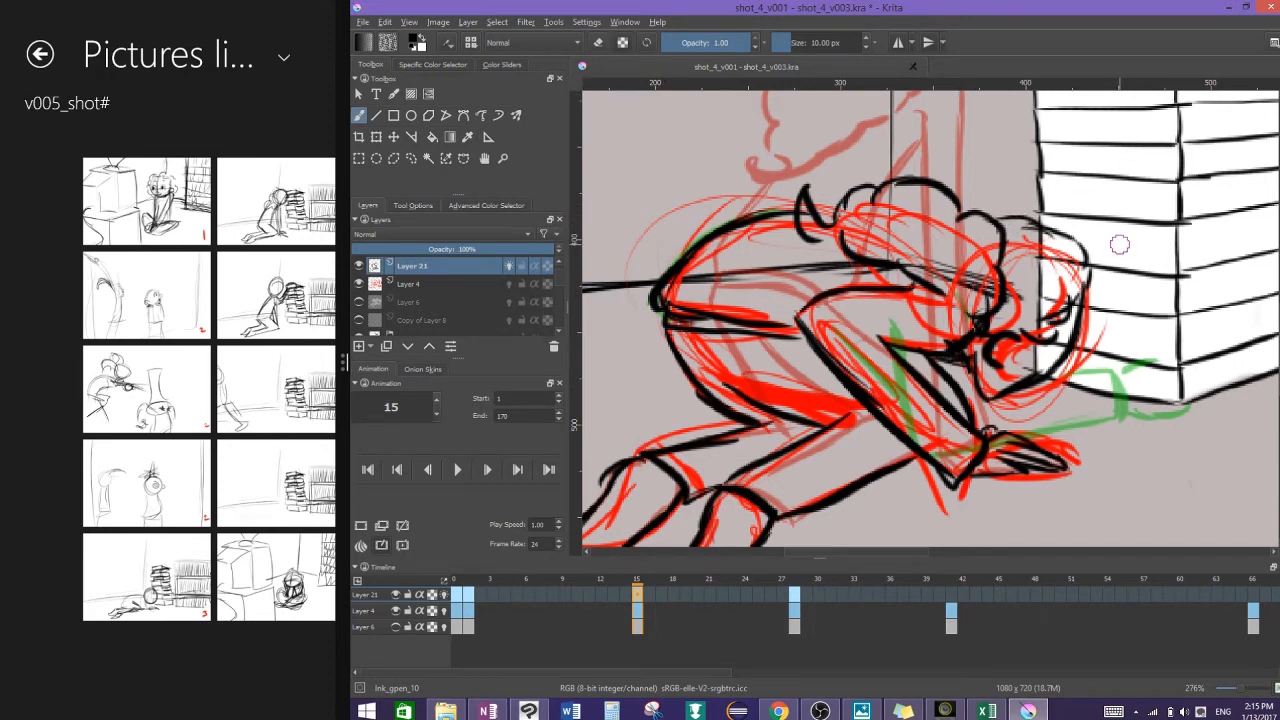
left_click_drag(1119, 244, 1133, 302)
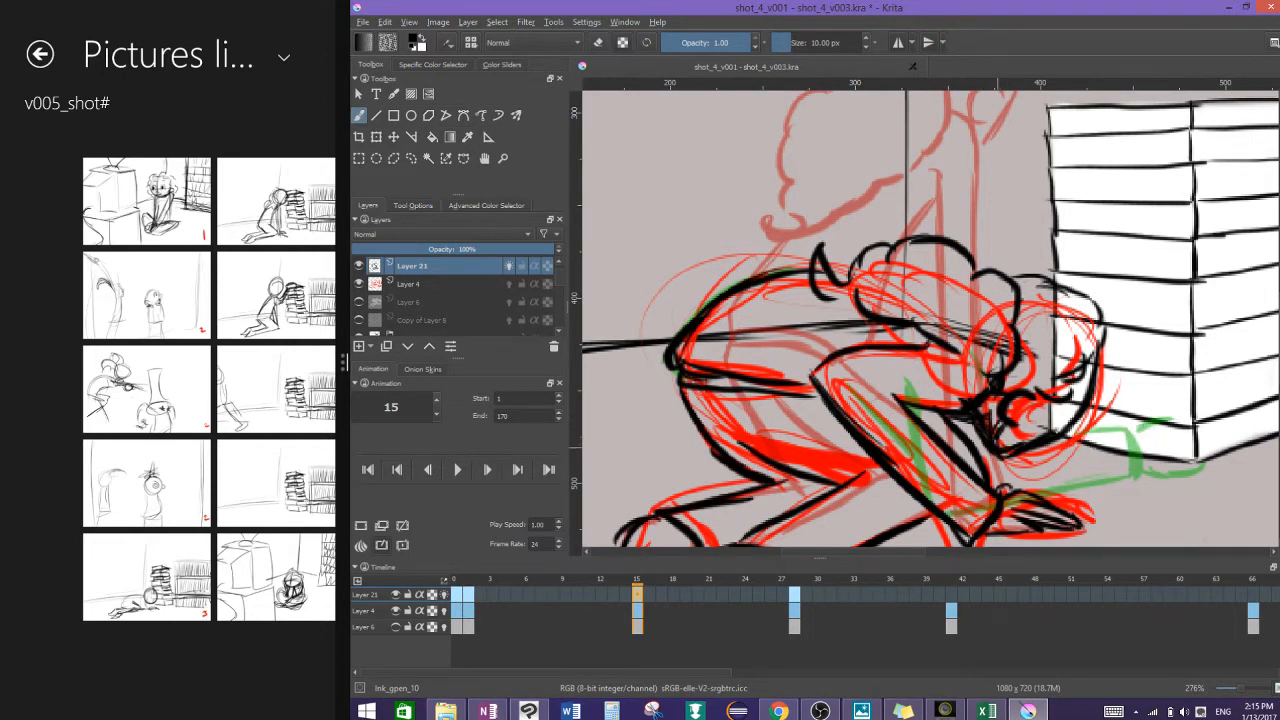
scroll(1022, 407, "down", 1)
left_click_drag(1022, 407, 989, 322)
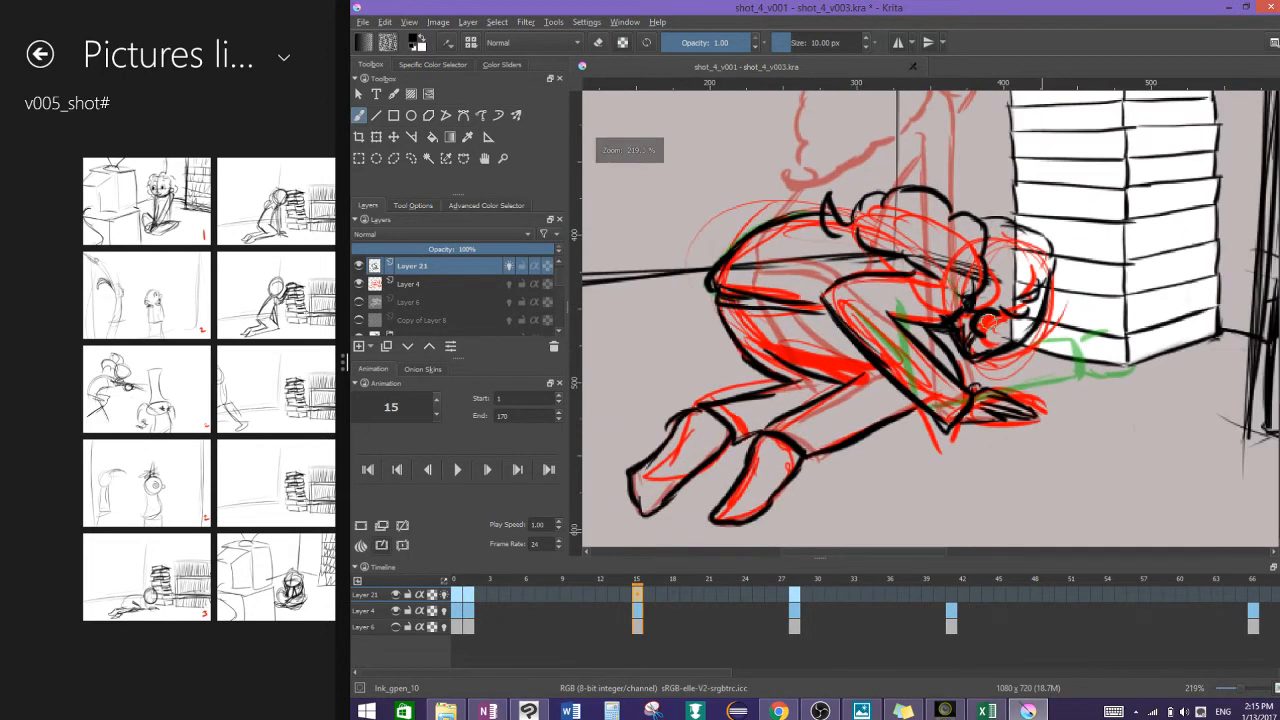
Step: On frame 28, outline the head, the curly hair and the upper edge of the outstretched forearm in black
left_click(795, 598)
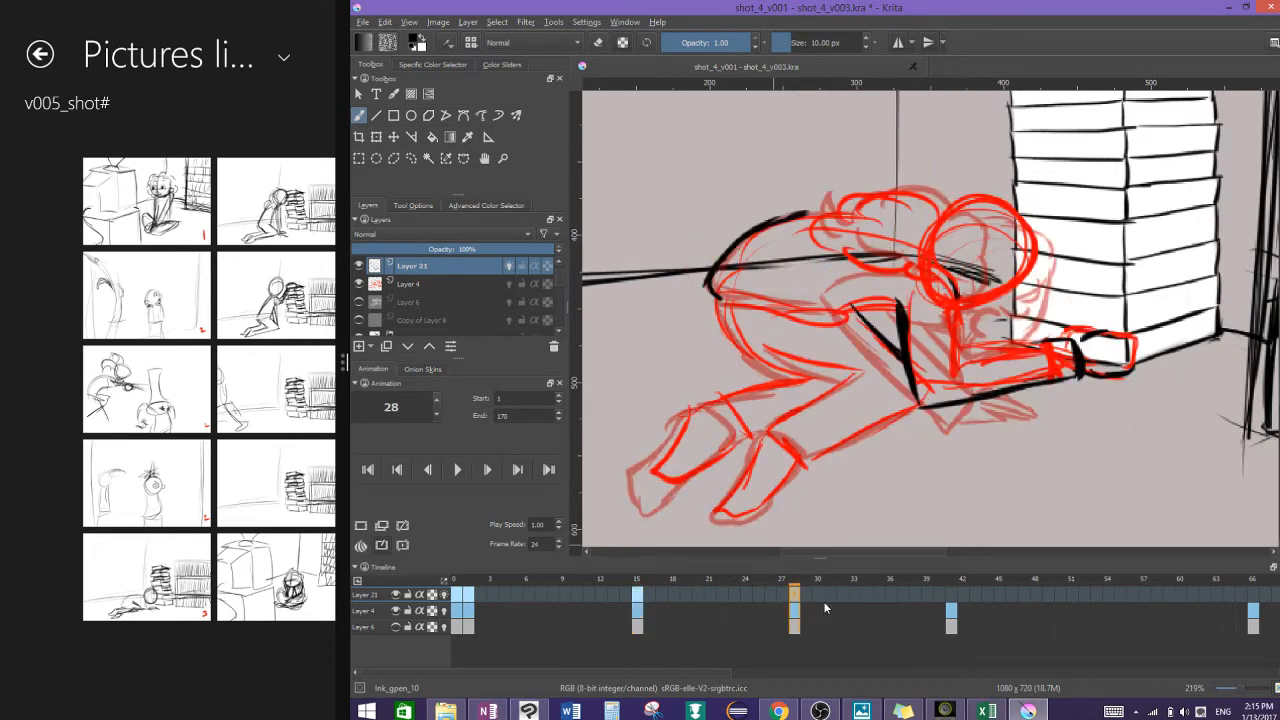
scroll(1018, 180, "up", 2)
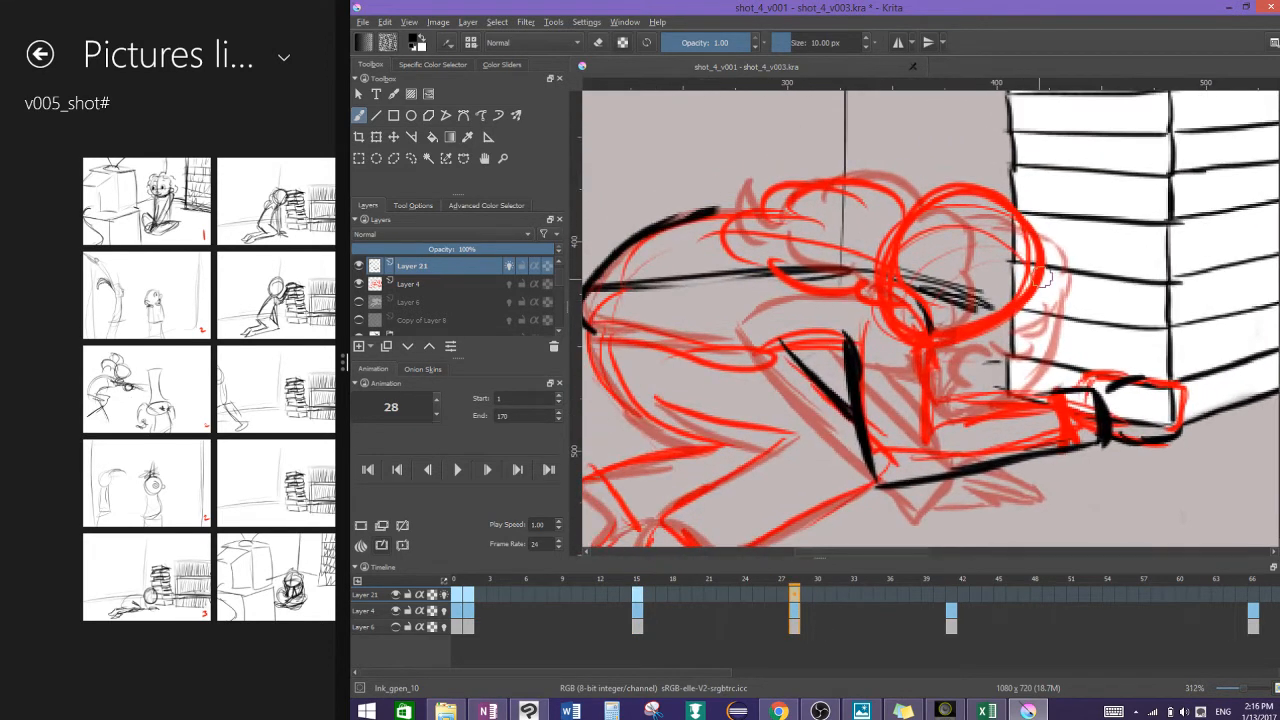
mouse_move(1049, 266)
left_mouse_down()
mouse_move(1027, 322)
mouse_move(943, 353)
mouse_move(983, 348)
mouse_move(943, 354)
mouse_move(929, 381)
mouse_move(928, 324)
mouse_move(993, 313)
mouse_move(943, 411)
mouse_move(1084, 380)
left_mouse_up()
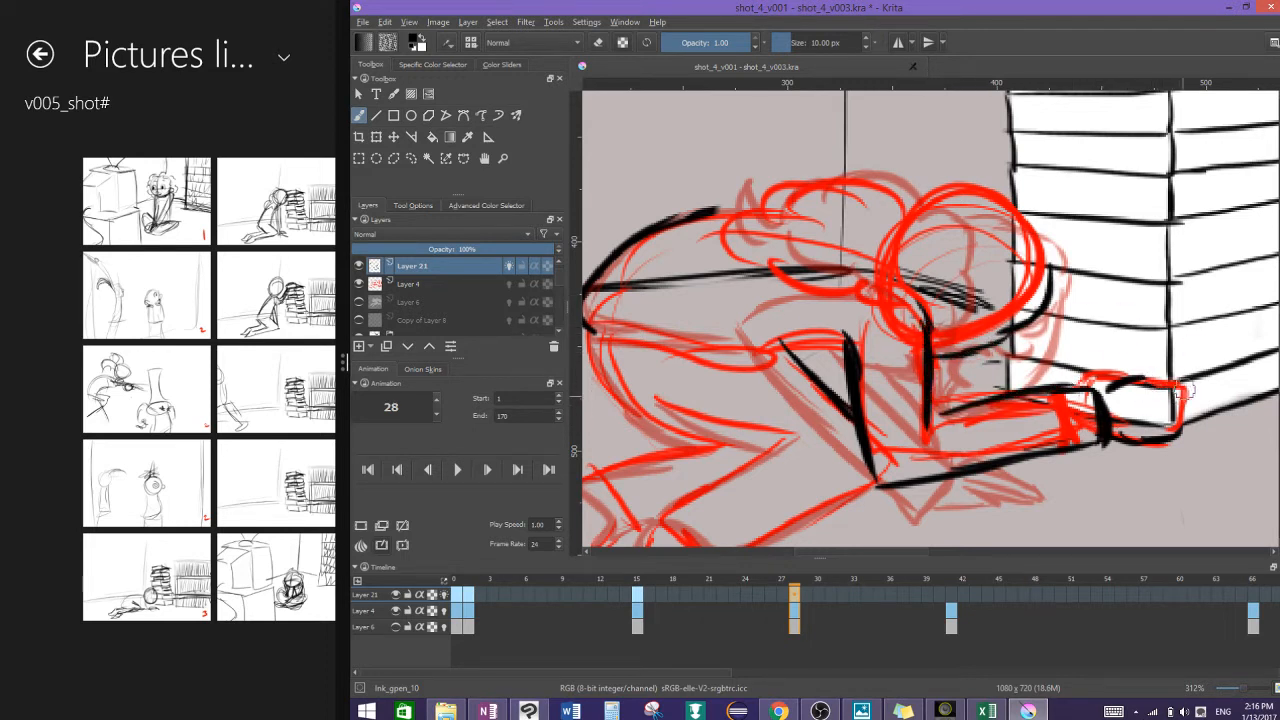
mouse_move(1042, 224)
left_mouse_down()
mouse_move(1034, 280)
mouse_move(947, 336)
mouse_move(982, 190)
mouse_move(916, 216)
mouse_move(897, 188)
mouse_move(843, 177)
mouse_move(785, 210)
mouse_move(756, 200)
mouse_move(758, 228)
left_mouse_up()
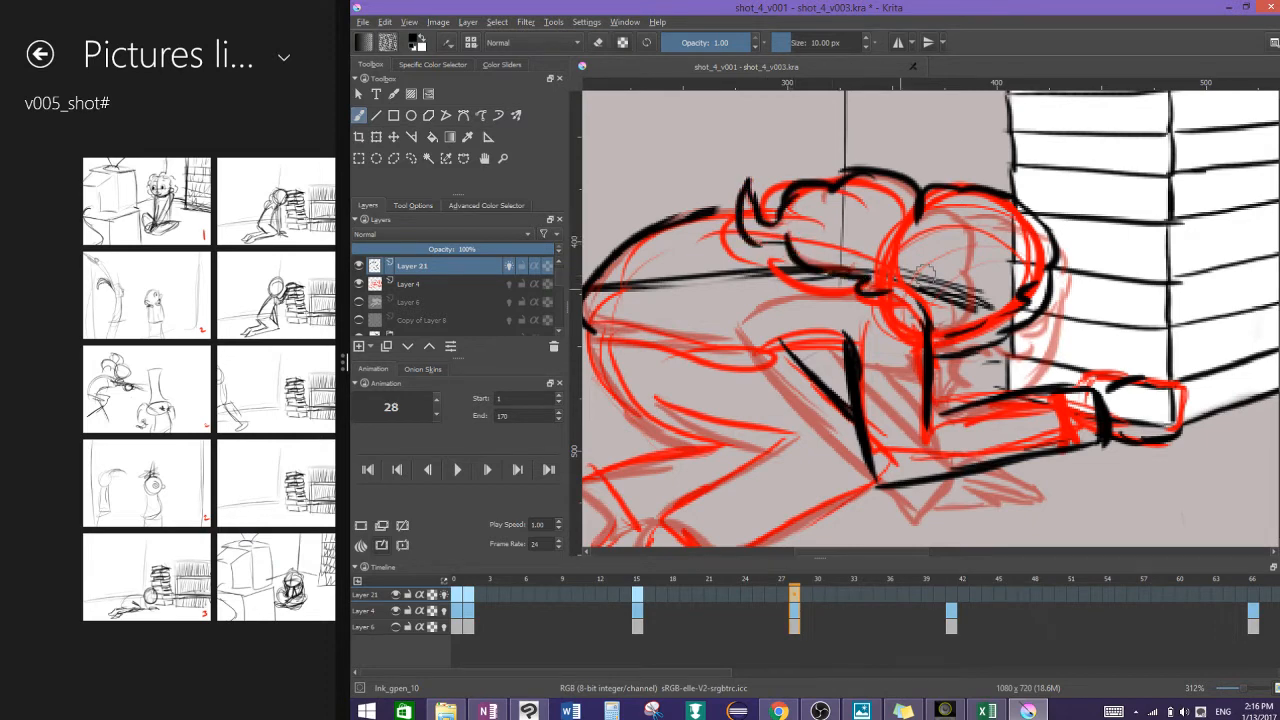
Step: Draw the lower edge of the torso, the curve over the sleeve and the back of the thigh in black on frame 28
scroll(1099, 279, "down", 1)
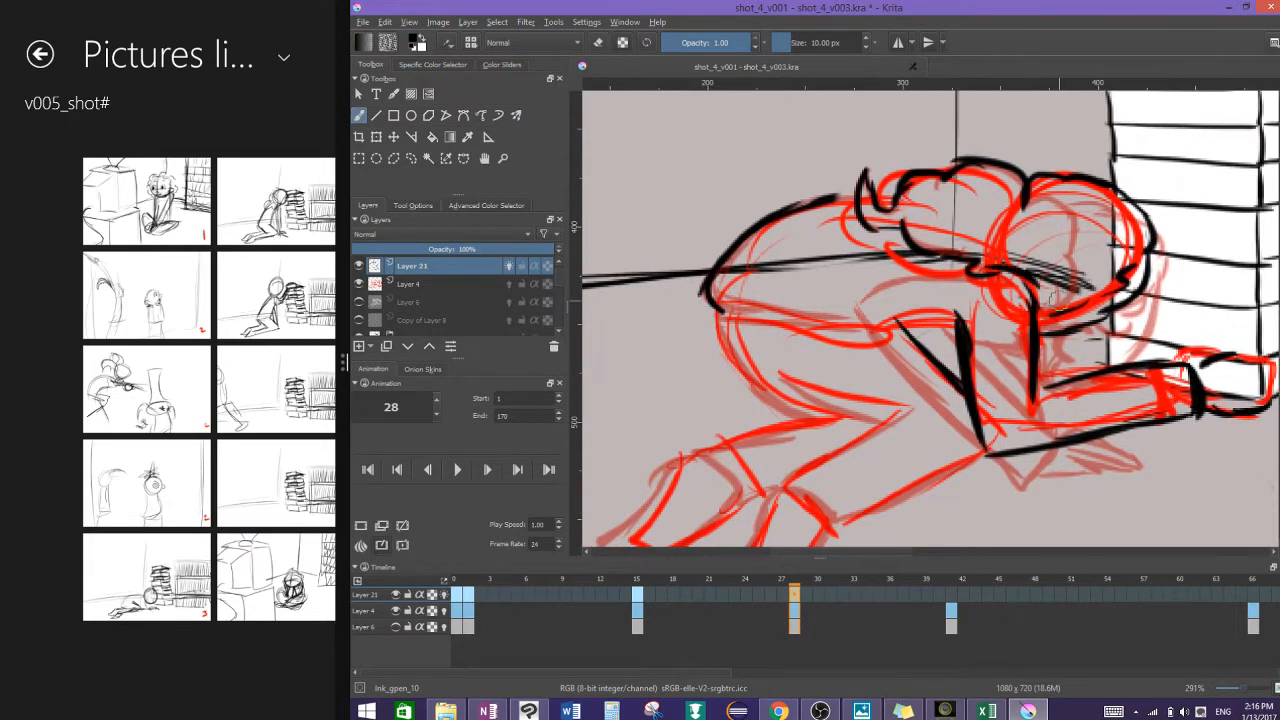
scroll(1099, 288, "down", 1)
scroll(1099, 288, "down", 1)
mouse_move(814, 213)
left_mouse_down()
mouse_move(945, 237)
mouse_move(1032, 221)
left_mouse_up()
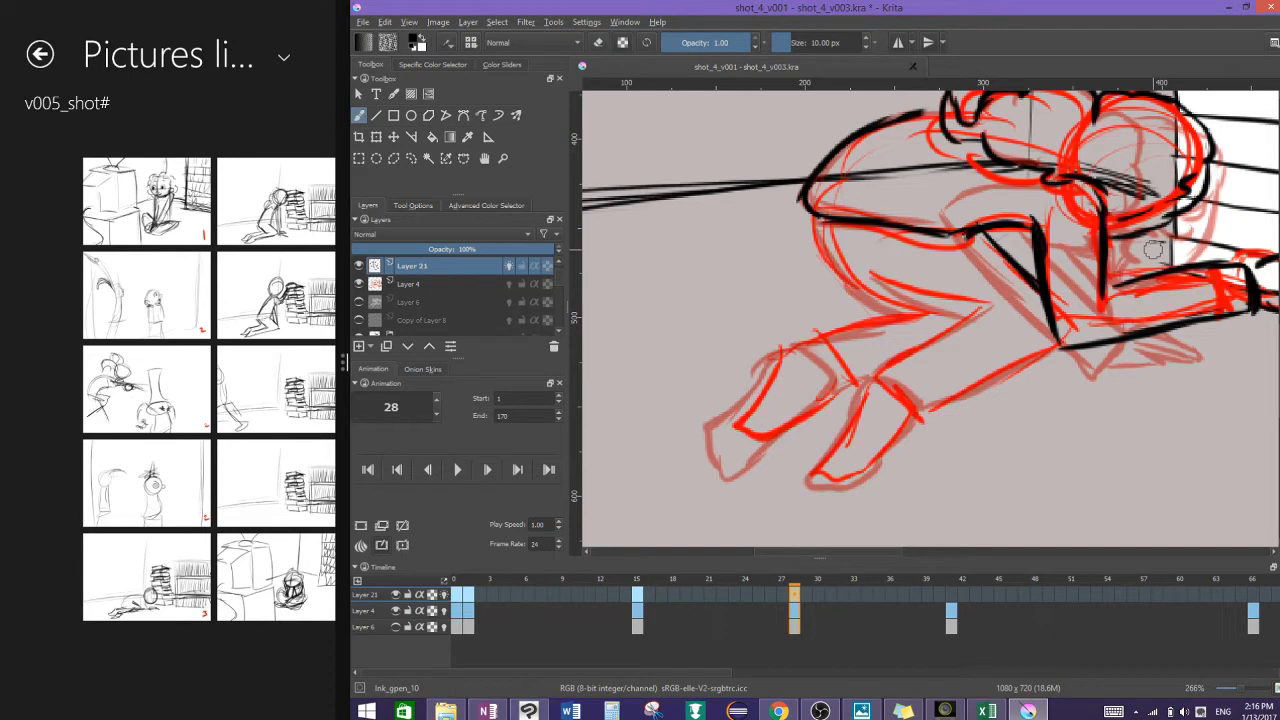
left_click(640, 587)
left_click(795, 588)
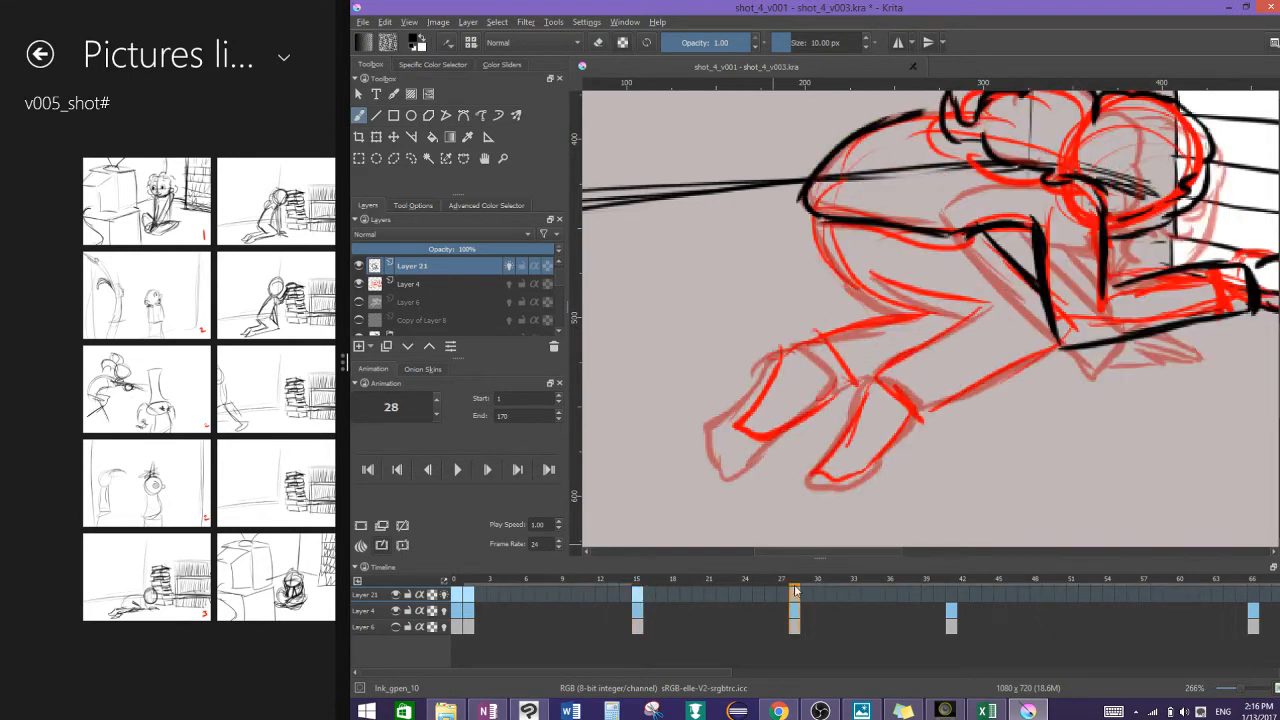
left_click_drag(815, 220, 967, 241)
mouse_move(817, 222)
left_mouse_down()
mouse_move(892, 308)
mouse_move(857, 282)
mouse_move(918, 314)
left_mouse_up()
left_click_drag(873, 276, 962, 322)
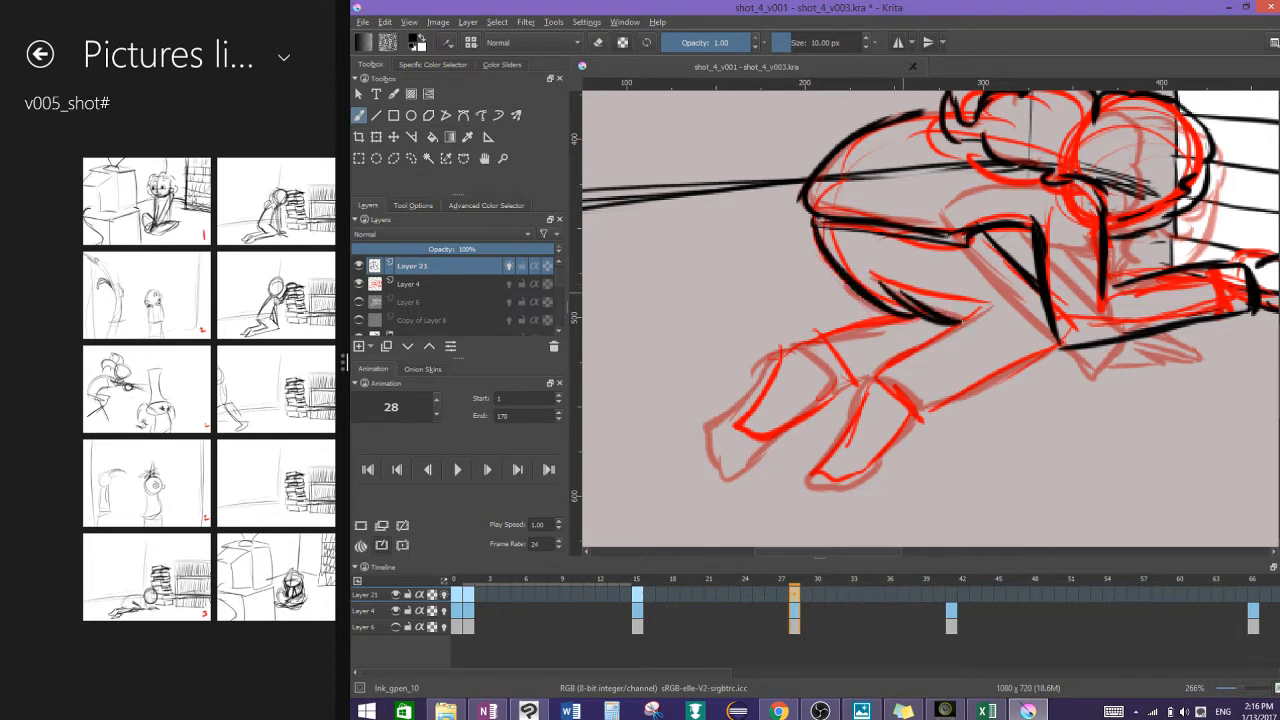
key("ctrl+z")
key("ctrl+z")
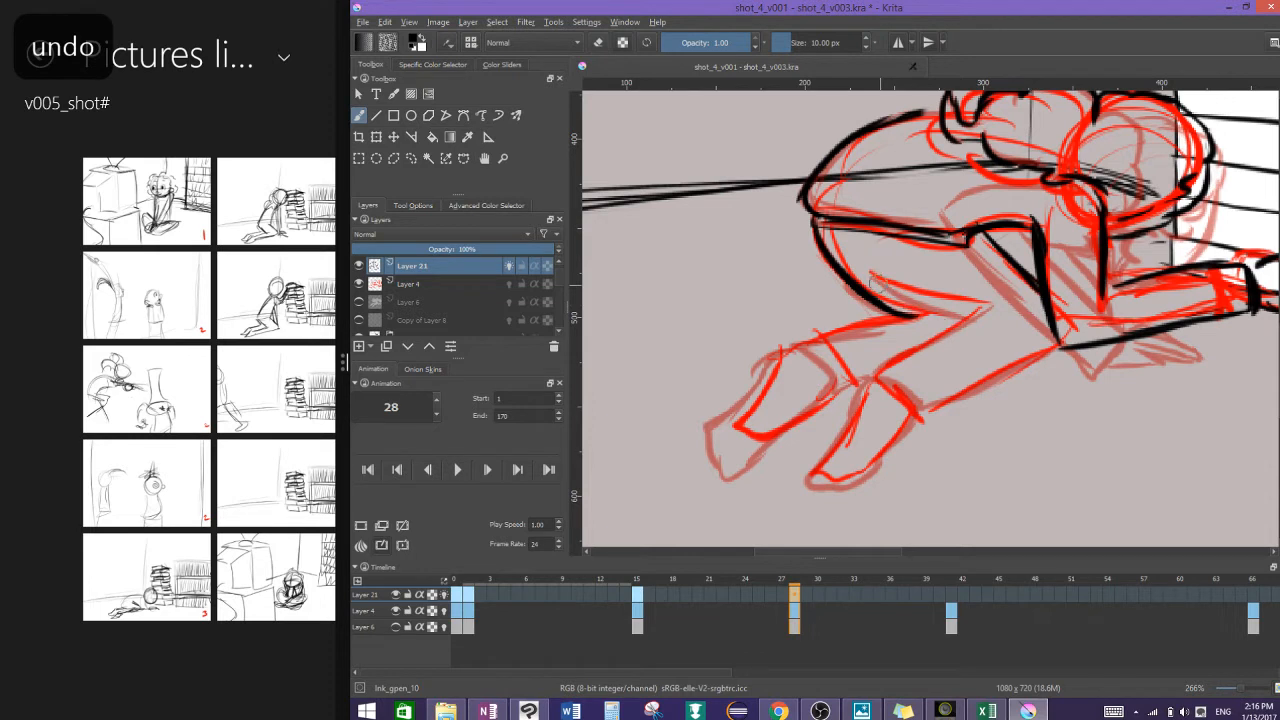
Step: Ink the fold of the bent thigh, both lower legs and both shoes in black over the red sketch on frame 28
left_click_drag(871, 279, 964, 318)
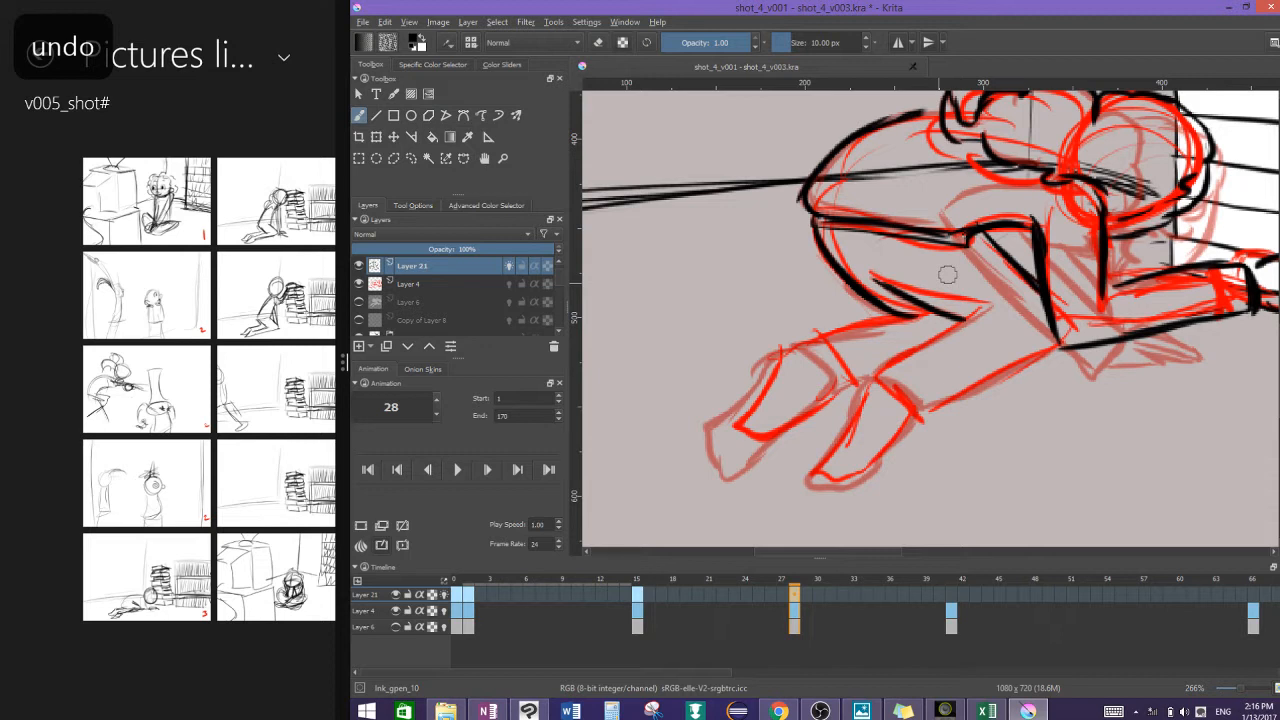
left_click_drag(978, 308, 1060, 345)
left_click_drag(868, 378, 808, 484)
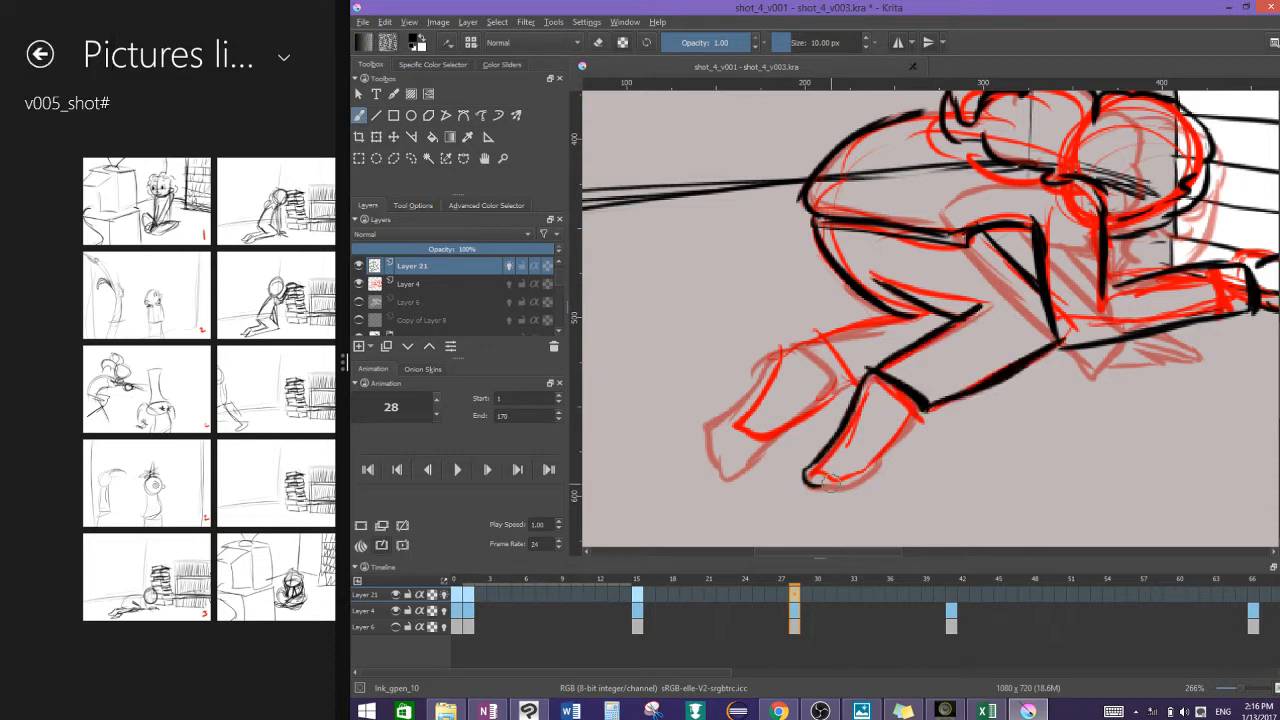
left_click_drag(827, 482, 918, 405)
mouse_move(786, 348)
left_mouse_down()
mouse_move(744, 393)
mouse_move(722, 478)
mouse_move(836, 396)
left_mouse_up()
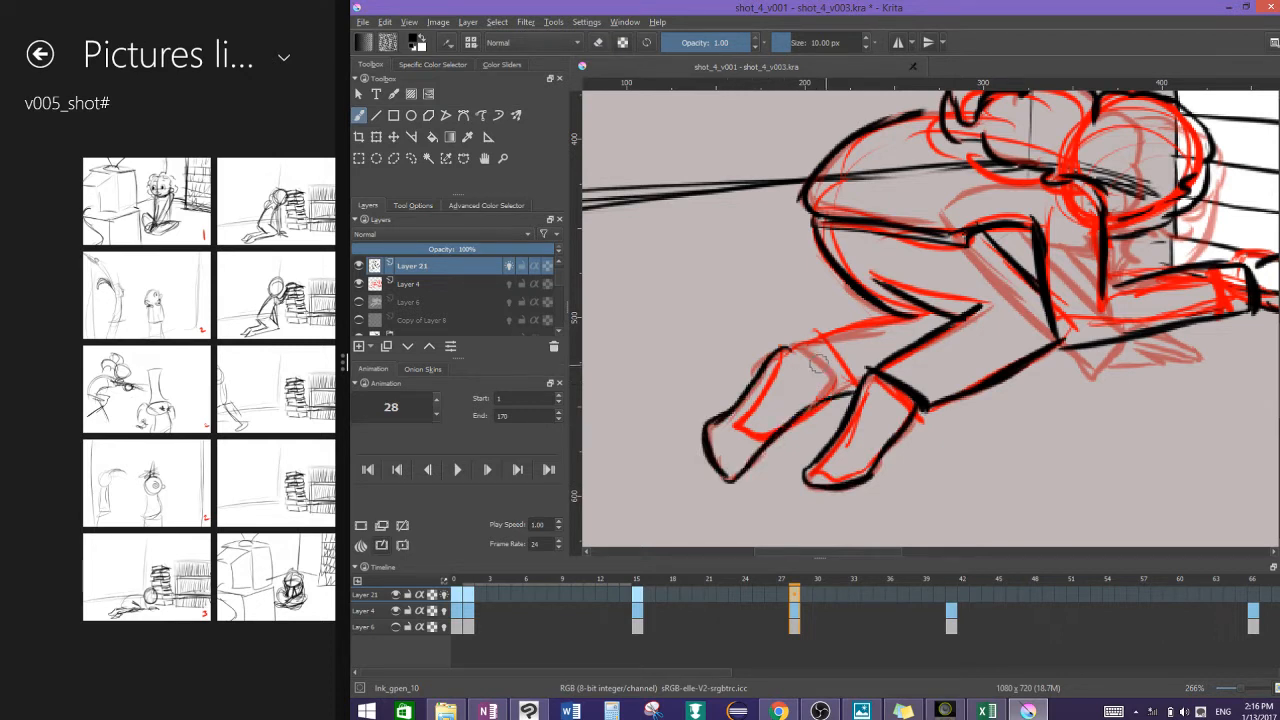
left_click_drag(792, 347, 830, 398)
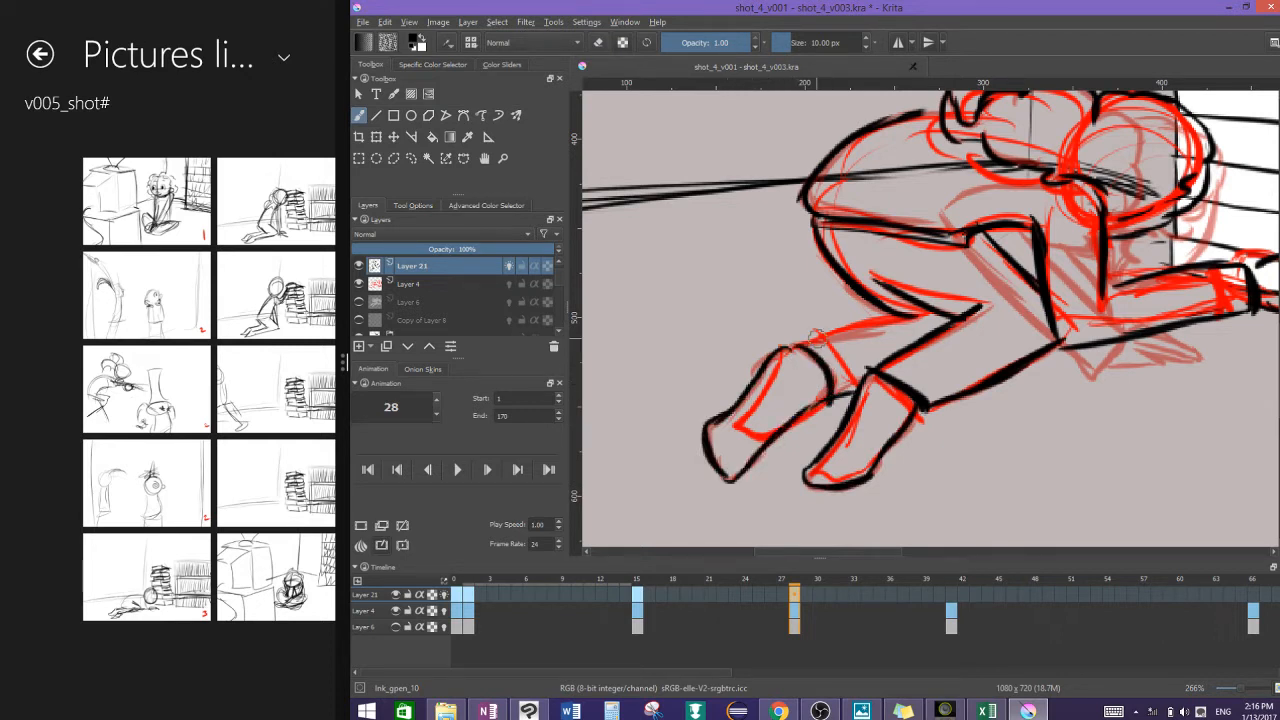
left_click_drag(785, 349, 910, 316)
Step: Reinforce the inner line of the upper arm and extend the black back outline up to the hair on frame 28
scroll(833, 378, "up", 1)
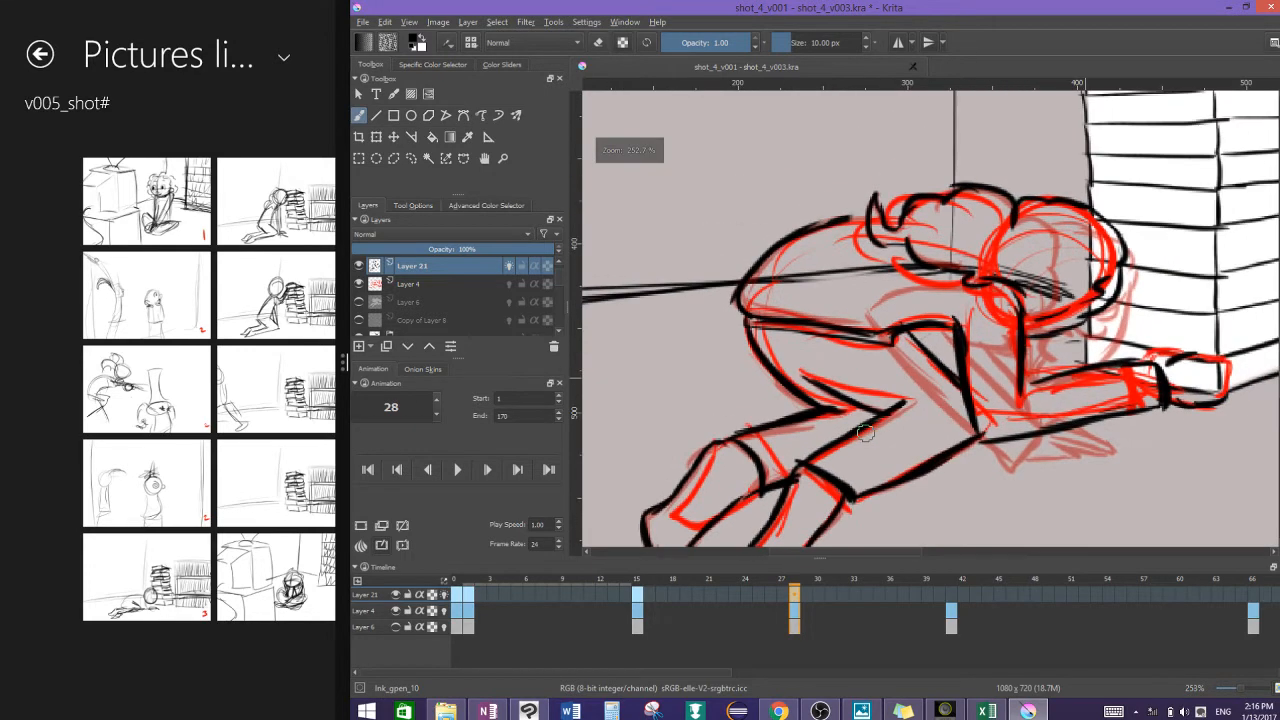
scroll(833, 378, "up", 1)
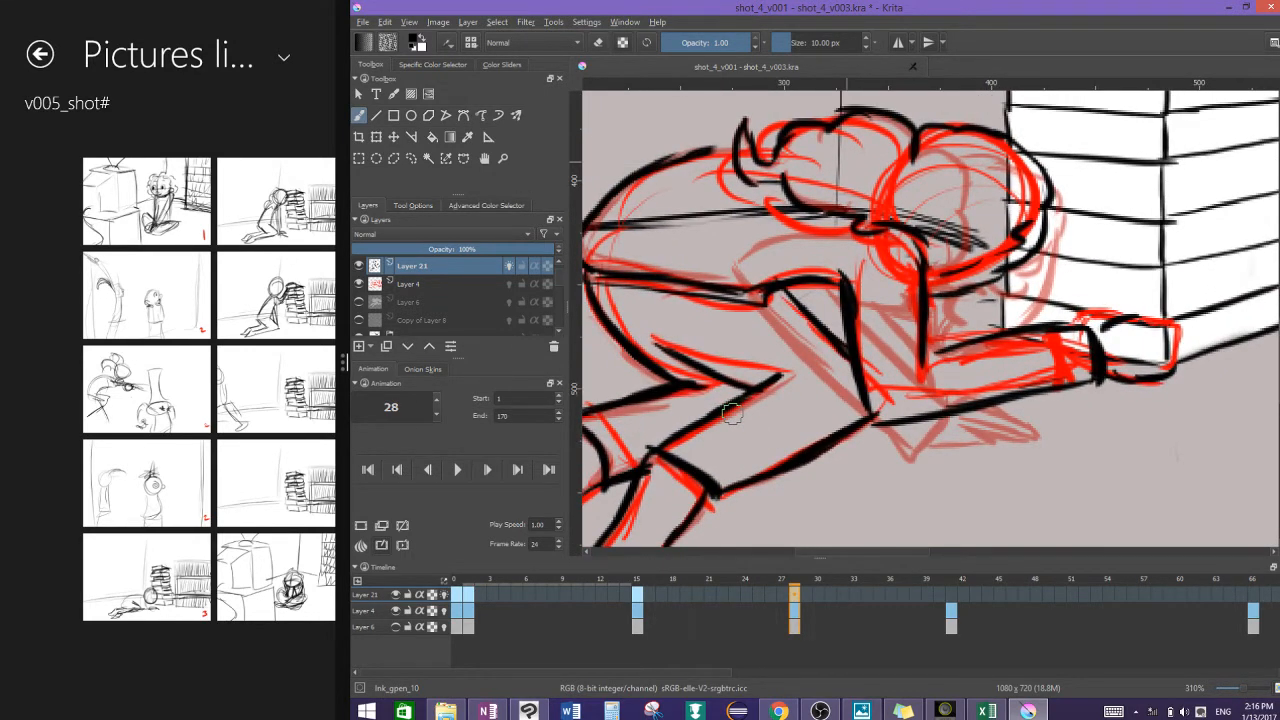
scroll(731, 414, "down", 2)
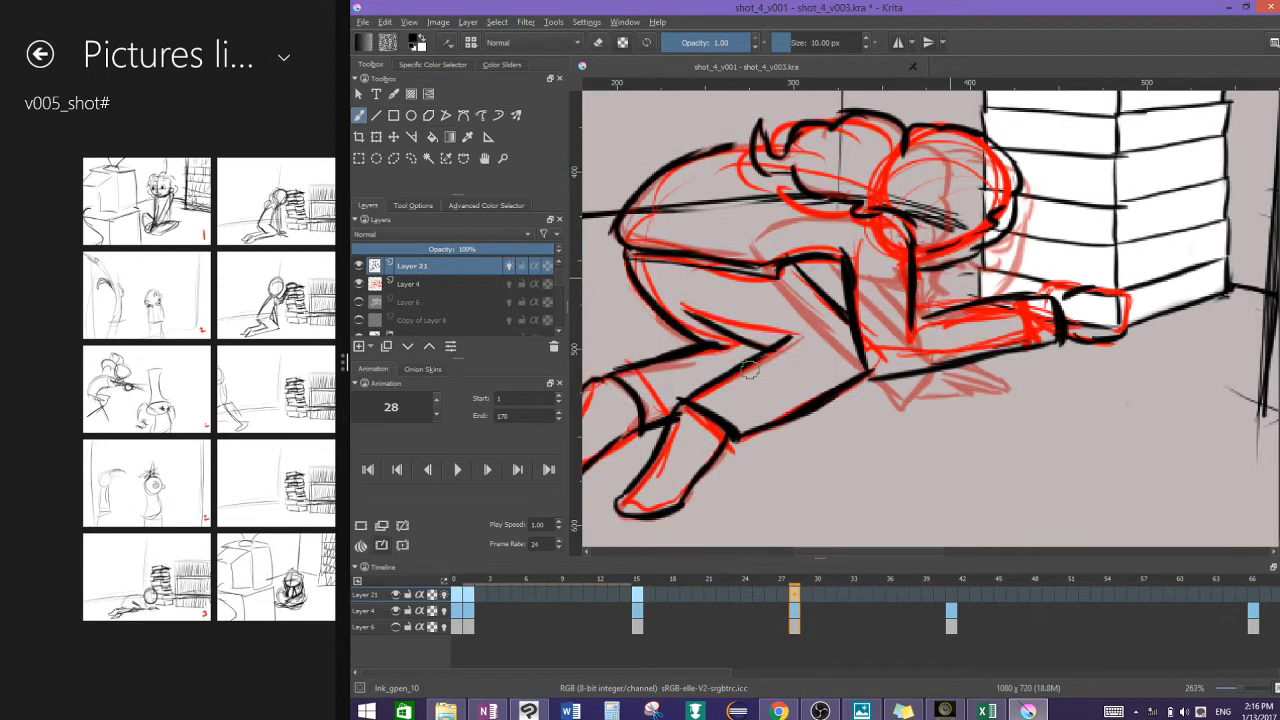
scroll(750, 370, "down", 1)
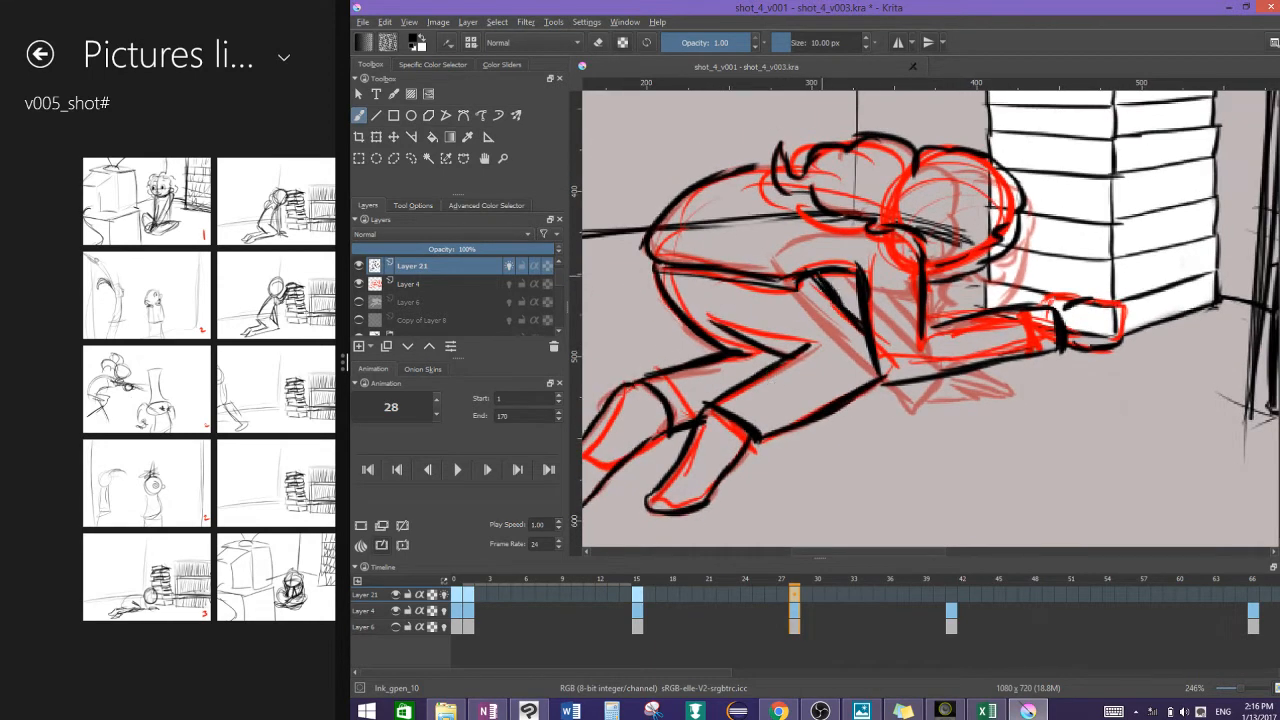
left_click_drag(822, 276, 862, 324)
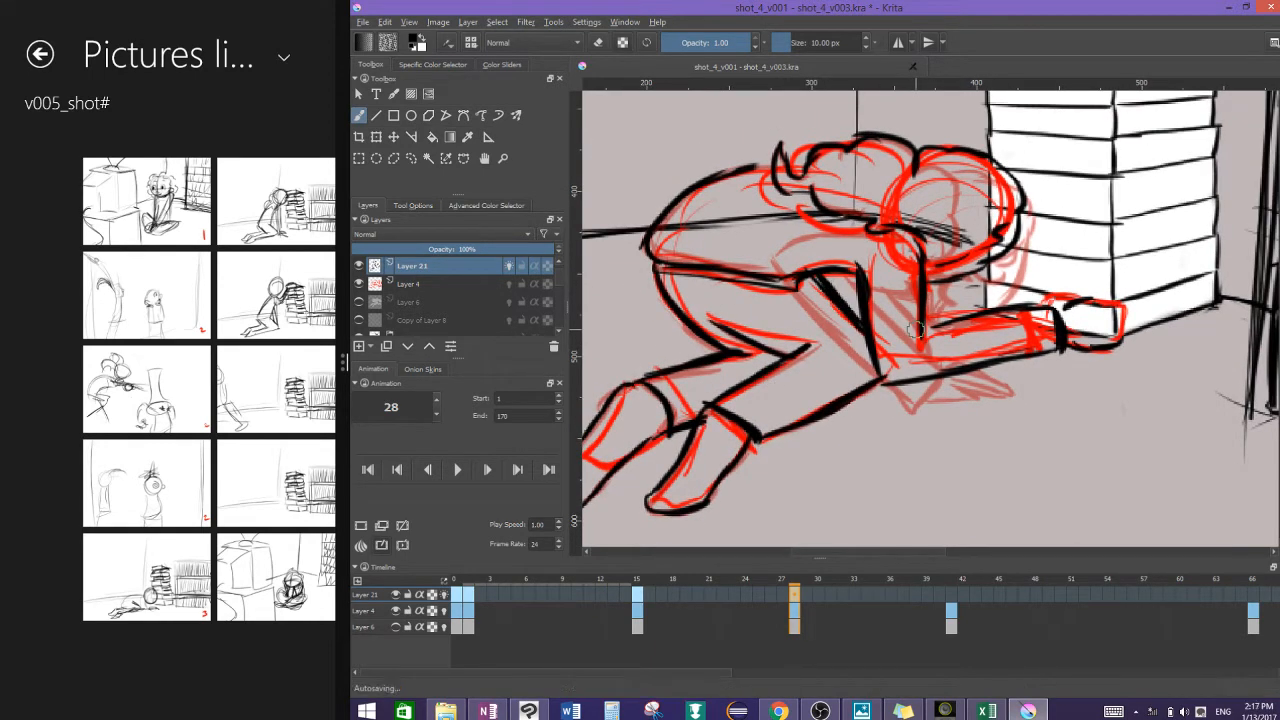
scroll(916, 330, "up", 3)
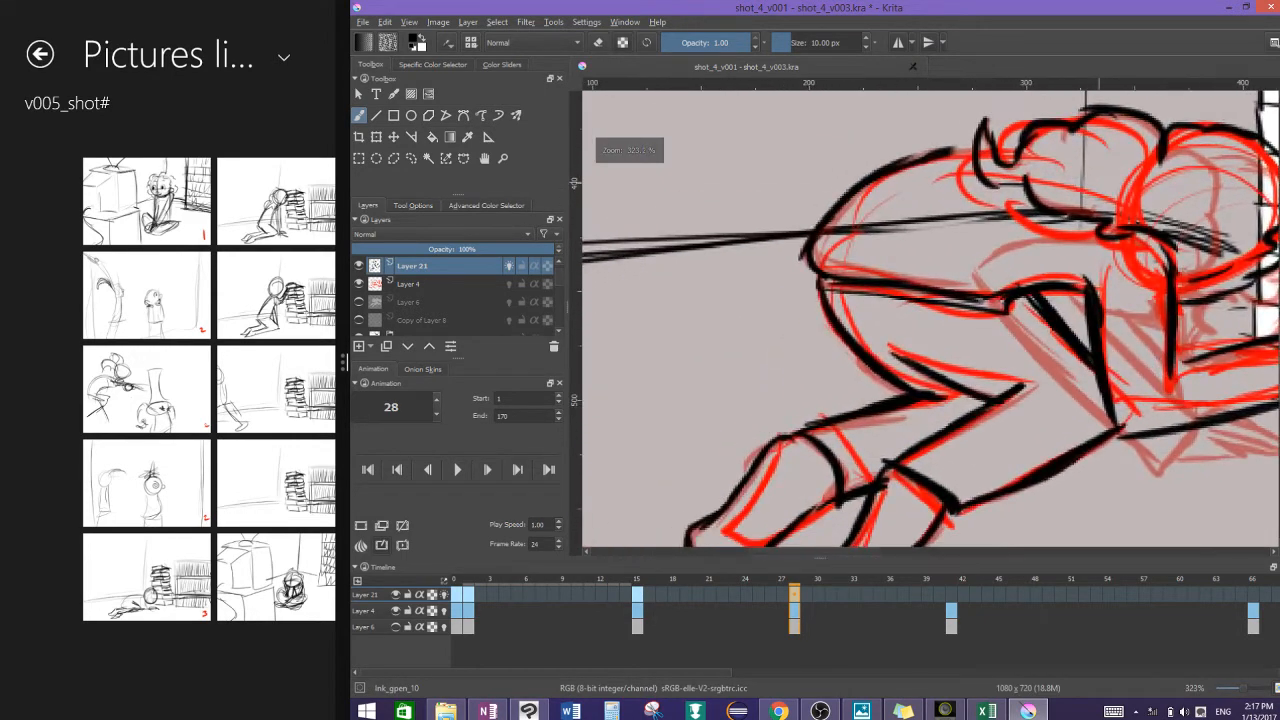
left_click_drag(898, 172, 975, 148)
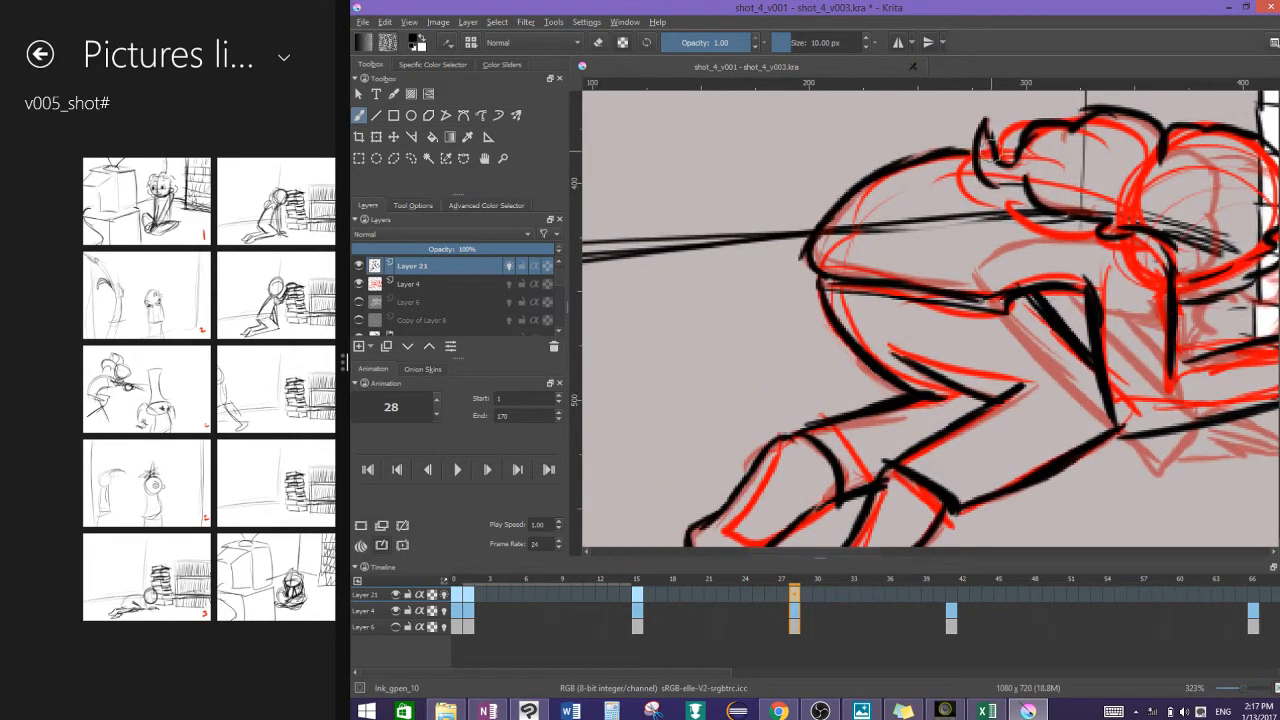
scroll(916, 330, "down", 3)
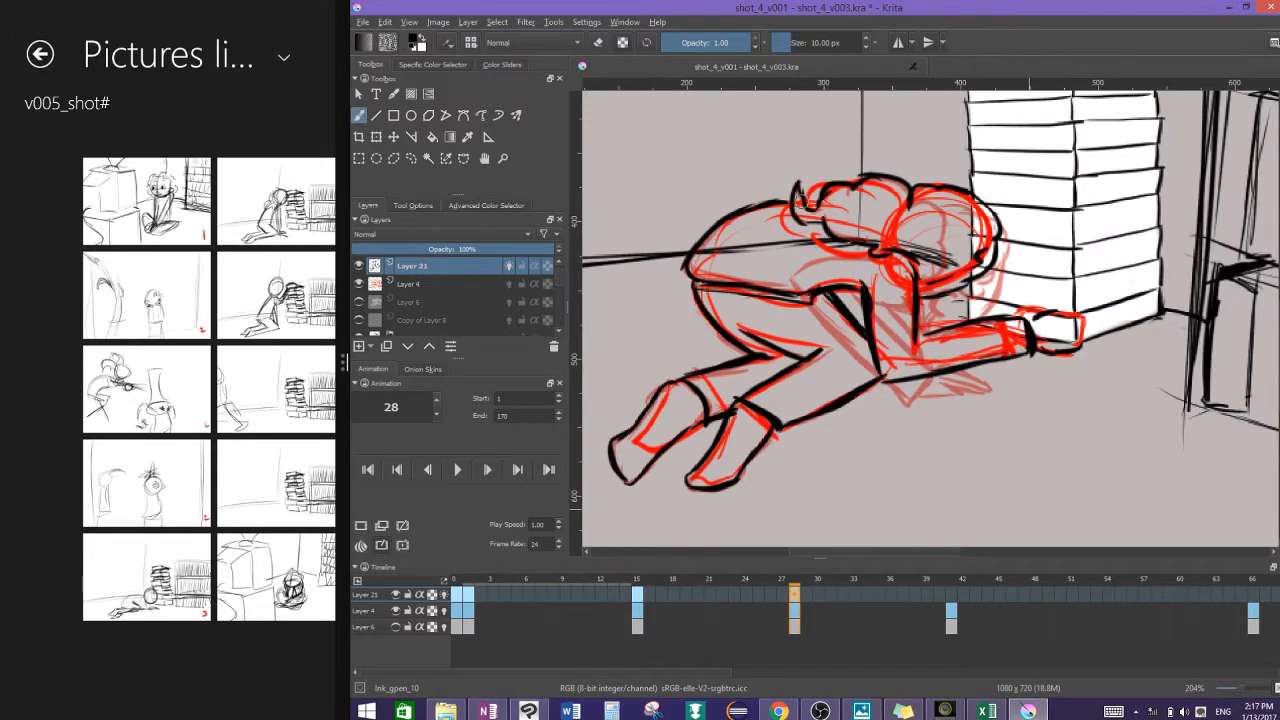
Step: Add a blank frame 41 to Layer 21, then ink the hand farther from the body and the held object's top edge in black
left_click(951, 595)
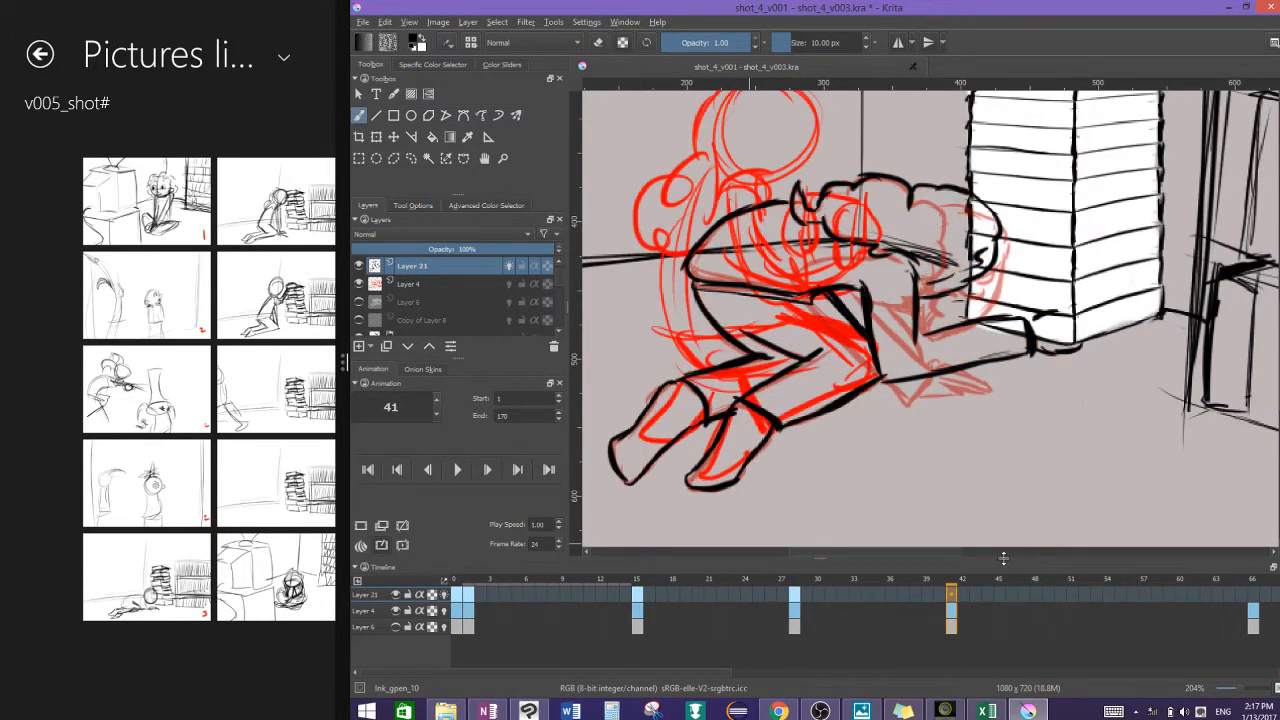
left_click(362, 527)
scroll(835, 417, "up", 2)
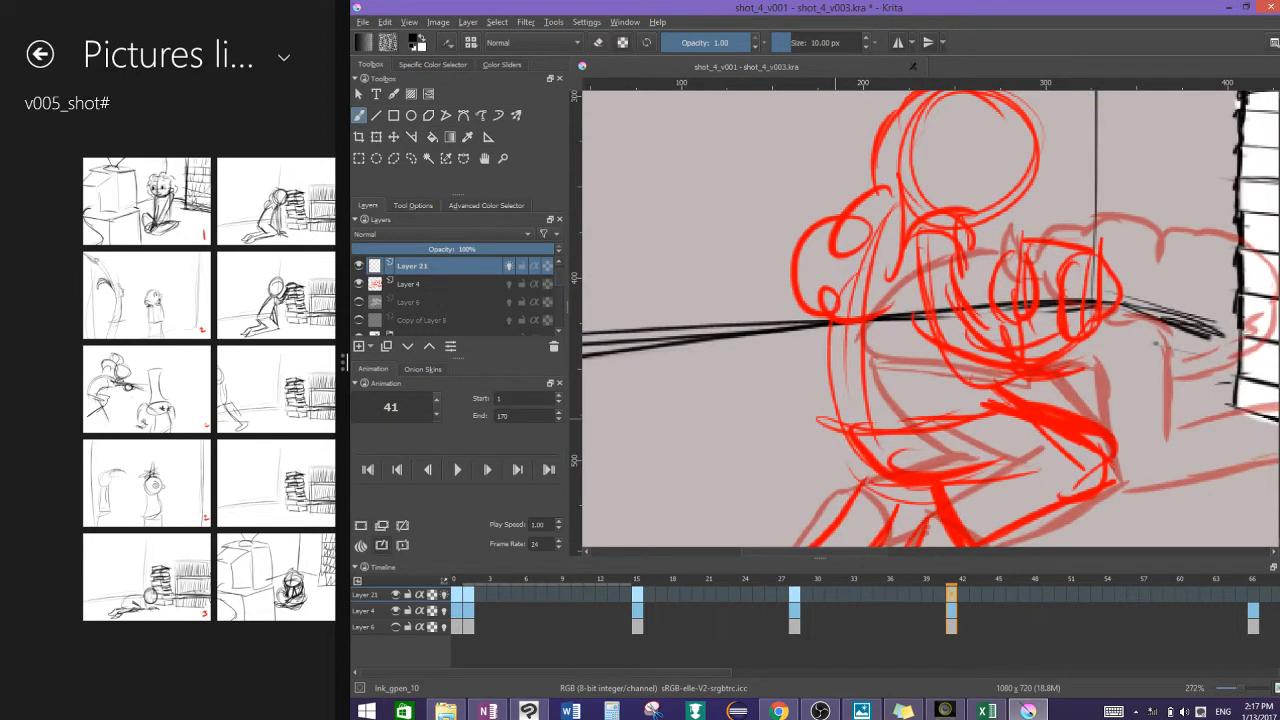
scroll(724, 340, "down", 1)
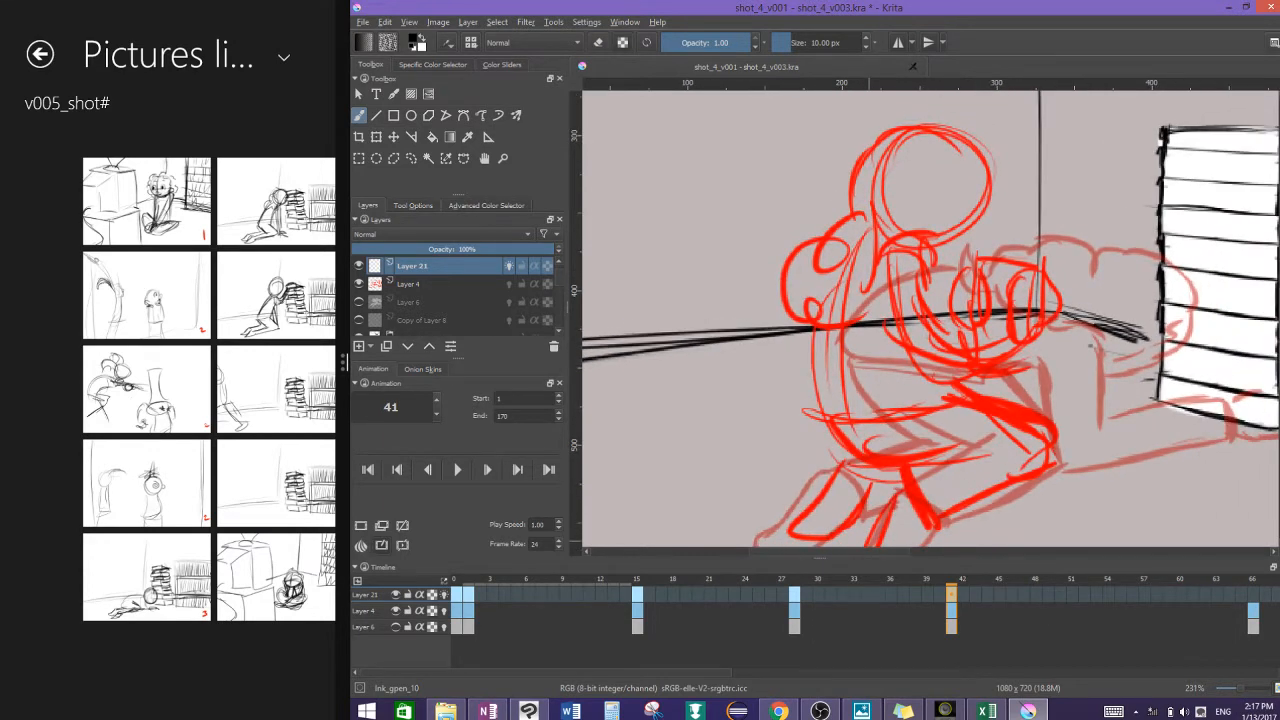
scroll(1000, 300, "up", 3)
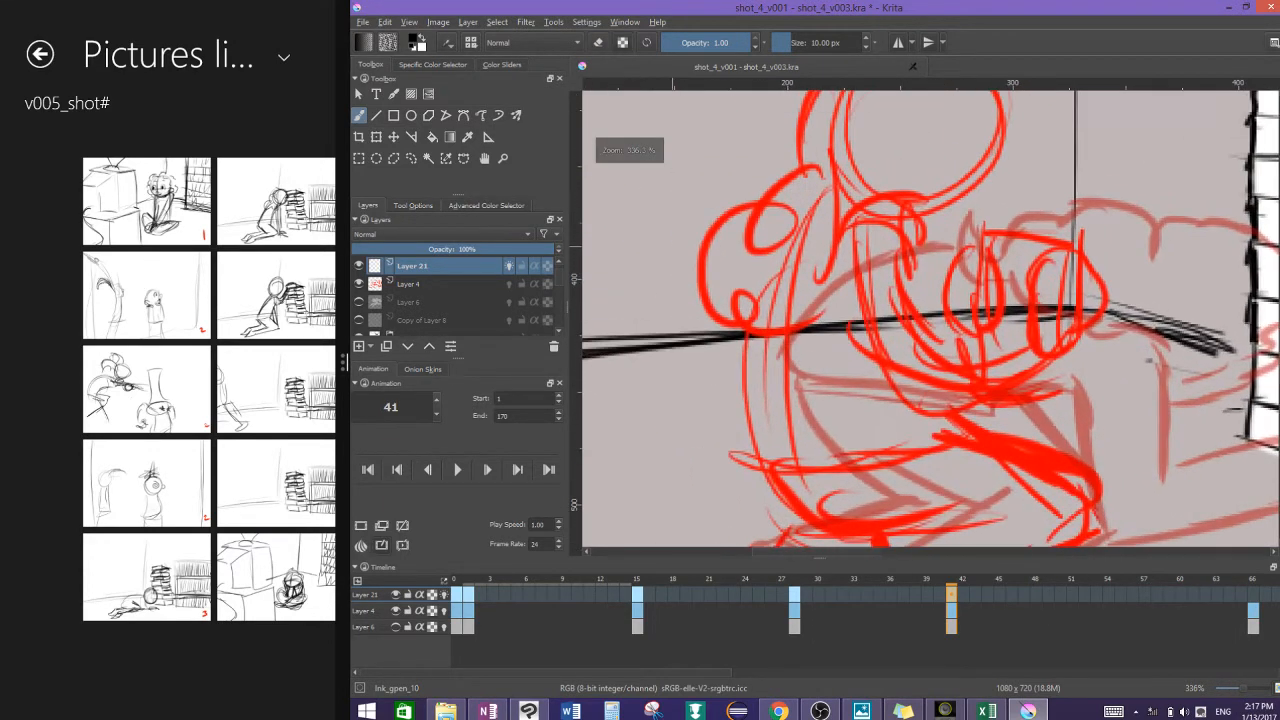
left_click_drag(1034, 288, 1045, 365)
mouse_move(1082, 255)
left_mouse_down()
mouse_move(1098, 308)
mouse_move(1088, 270)
mouse_move(1088, 348)
left_mouse_up()
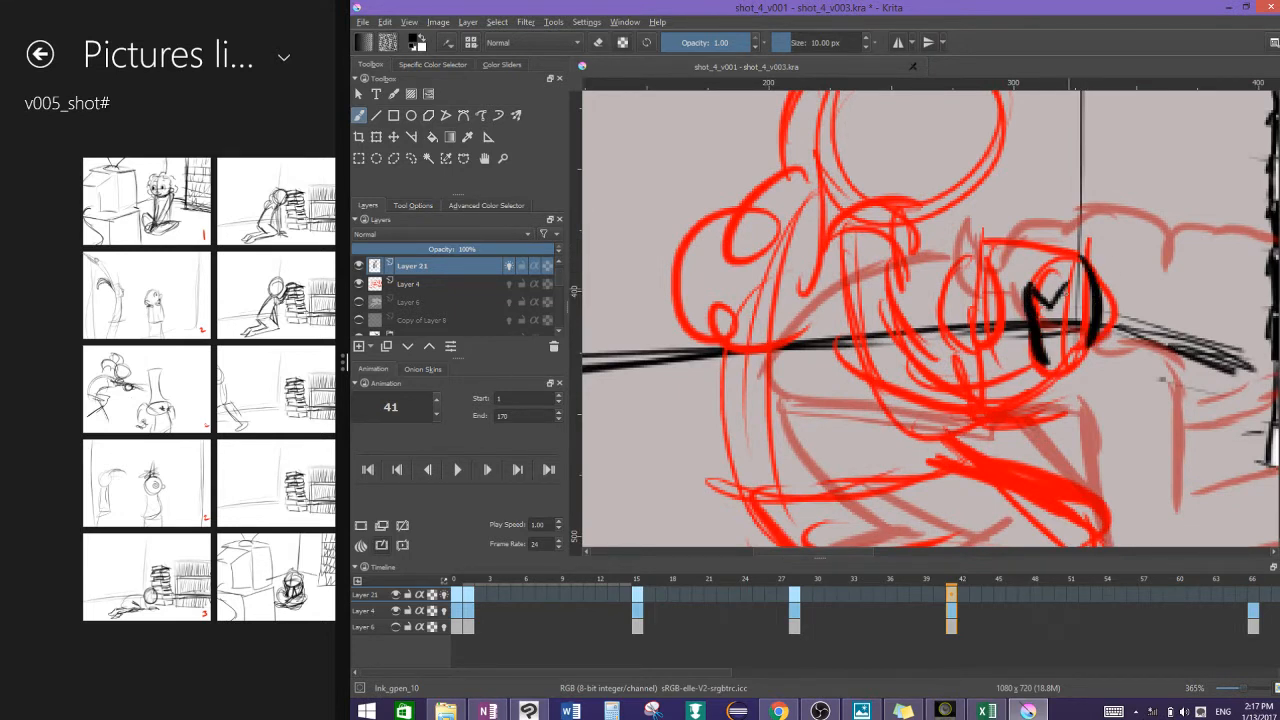
left_click_drag(976, 241, 1085, 256)
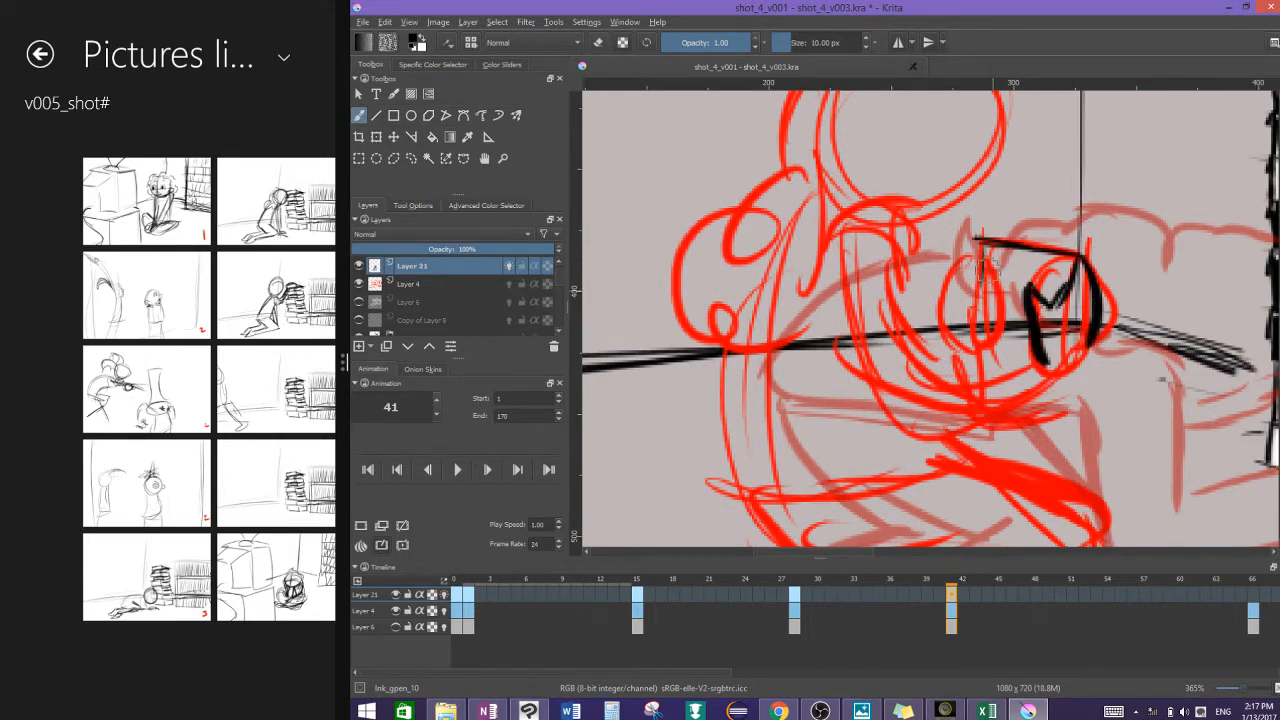
Step: Ink the hand nearer the body, the held object's bottom edge and the slanted line beside that hand in black on frame 41
mouse_move(962, 294)
left_mouse_down()
mouse_move(988, 270)
mouse_move(995, 316)
left_mouse_up()
left_click_drag(986, 272, 966, 336)
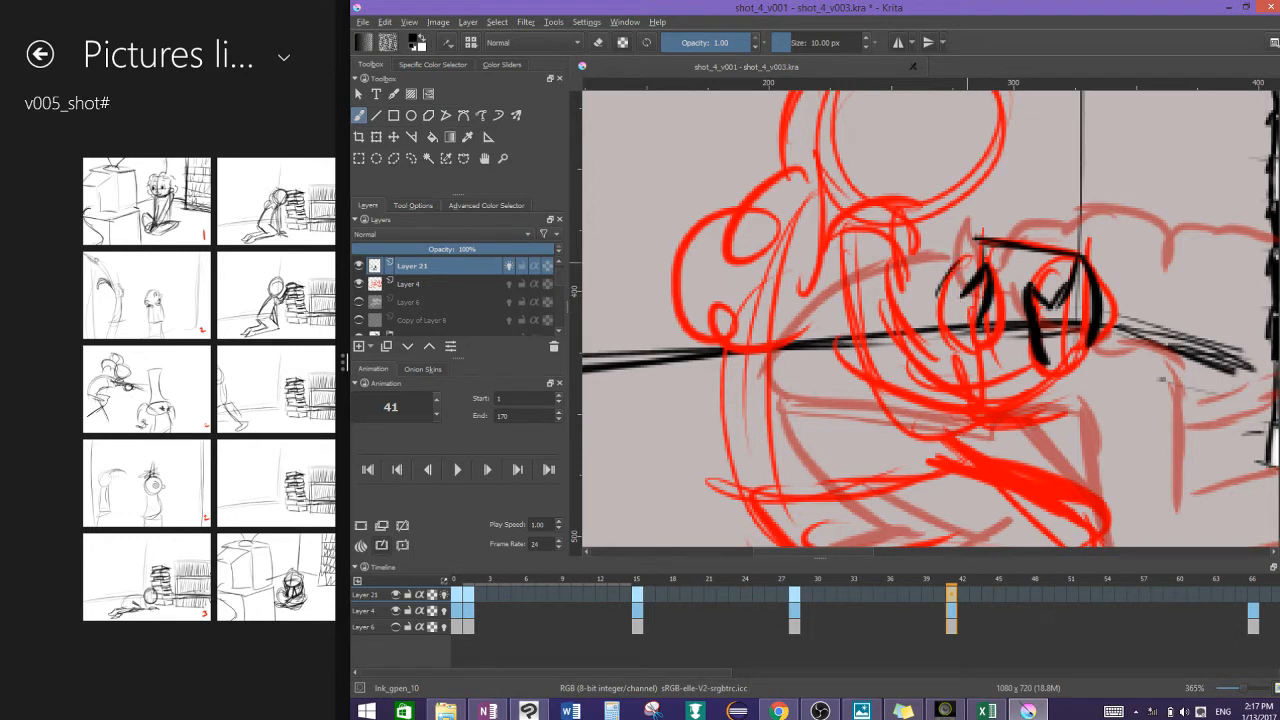
mouse_move(975, 250)
left_mouse_down()
mouse_move(937, 318)
mouse_move(972, 356)
left_mouse_up()
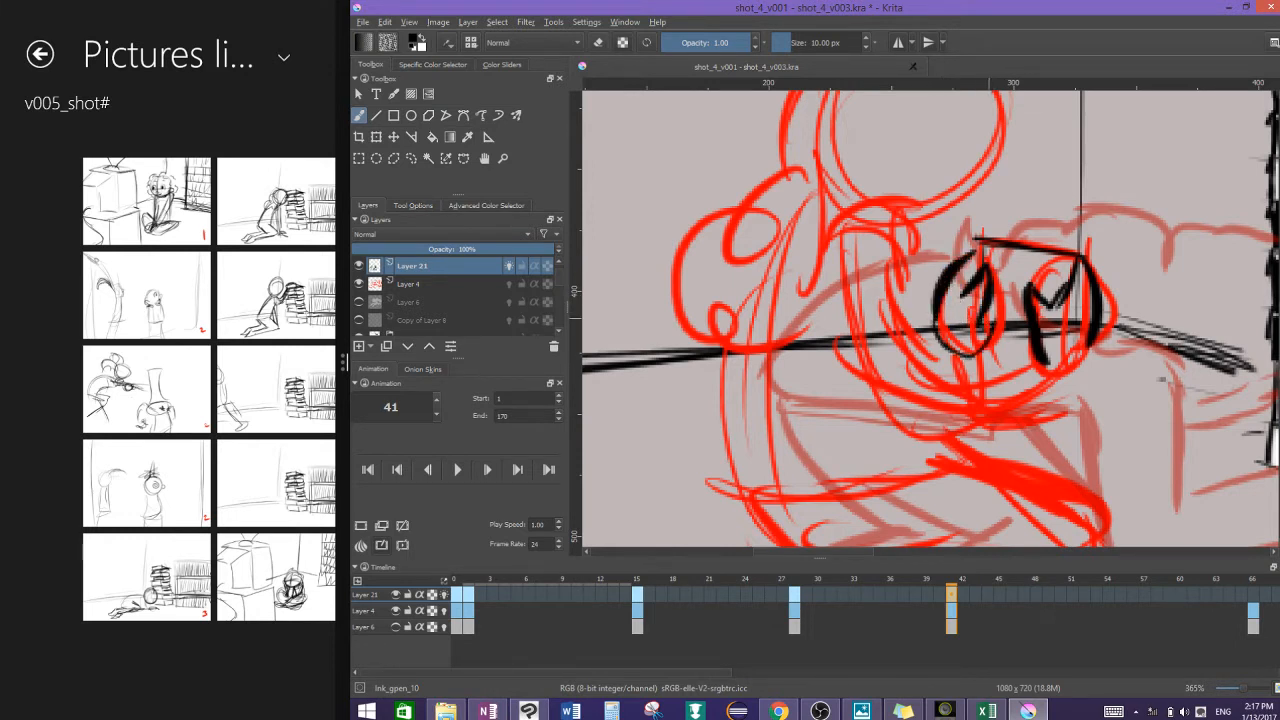
mouse_move(980, 300)
left_mouse_down()
mouse_move(966, 366)
mouse_move(970, 318)
left_mouse_up()
left_click_drag(948, 371, 1030, 362)
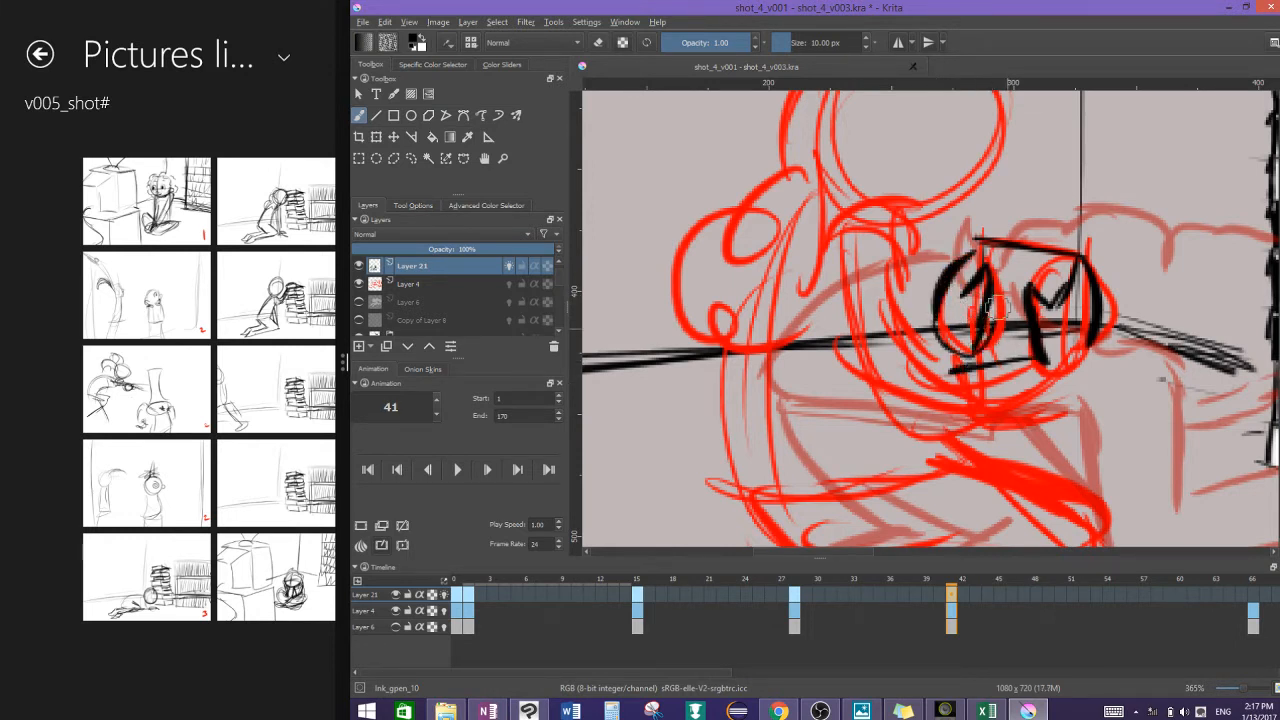
left_click_drag(906, 238, 933, 366)
left_click_drag(909, 258, 948, 380)
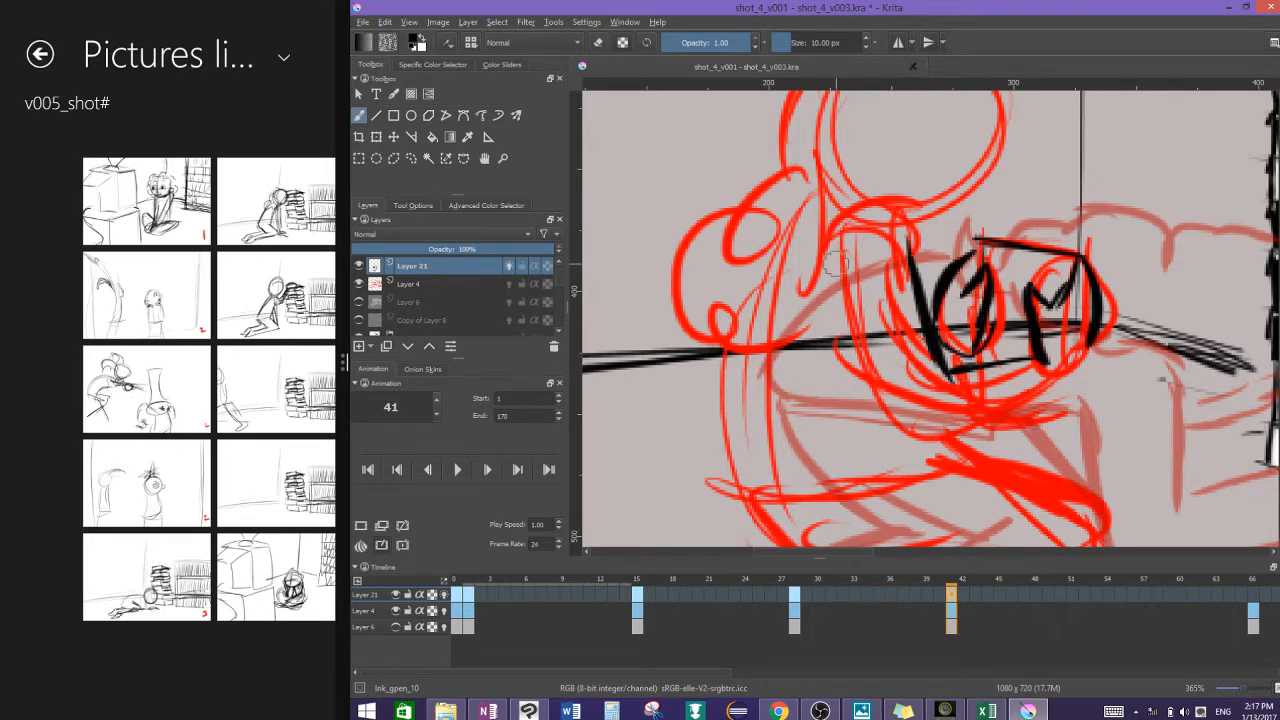
Step: Ink the outer contour of the nearer arm in black, from the shoulder around the elbow to the hand, on frame 41
left_click_drag(834, 252, 872, 400)
mouse_move(846, 300)
left_mouse_down()
mouse_move(855, 349)
mouse_move(939, 450)
mouse_move(954, 441)
mouse_move(899, 445)
mouse_move(1059, 395)
mouse_move(1043, 398)
mouse_move(1043, 359)
mouse_move(1030, 355)
mouse_move(1066, 383)
mouse_move(1085, 340)
left_mouse_up()
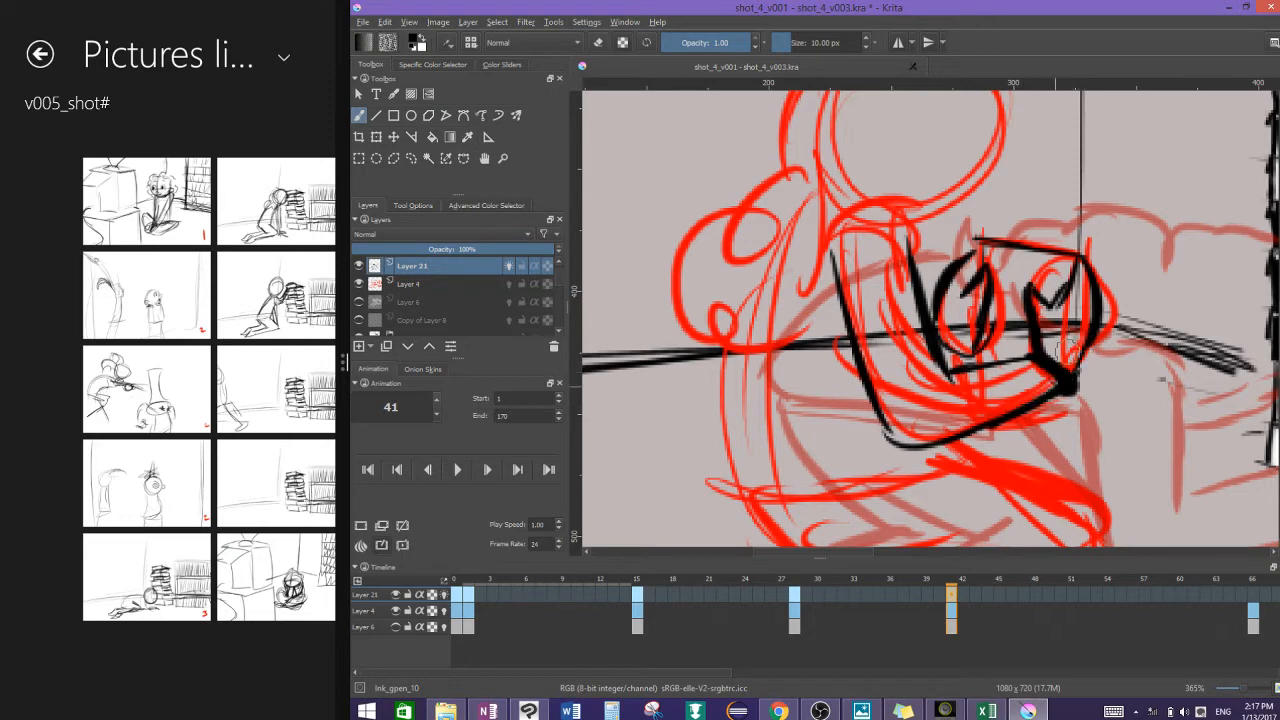
mouse_move(833, 252)
left_mouse_down()
mouse_move(871, 212)
mouse_move(912, 242)
mouse_move(1066, 283)
left_mouse_up()
Step: Ink the scalloped hair around the head, the hair puff with its tie and the front of the face in black on frame 41
mouse_move(960, 176)
left_mouse_down()
mouse_move(853, 258)
mouse_move(874, 287)
mouse_move(866, 330)
mouse_move(907, 380)
mouse_move(952, 352)
mouse_move(980, 283)
mouse_move(980, 222)
mouse_move(875, 338)
left_mouse_up()
mouse_move(1005, 157)
left_mouse_down()
mouse_move(1035, 220)
mouse_move(1010, 248)
left_mouse_up()
mouse_move(993, 268)
left_mouse_down()
mouse_move(1008, 290)
mouse_move(965, 335)
left_mouse_up()
mouse_move(998, 145)
left_mouse_down()
mouse_move(920, 149)
mouse_move(892, 178)
mouse_move(851, 185)
mouse_move(840, 214)
mouse_move(874, 318)
left_mouse_up()
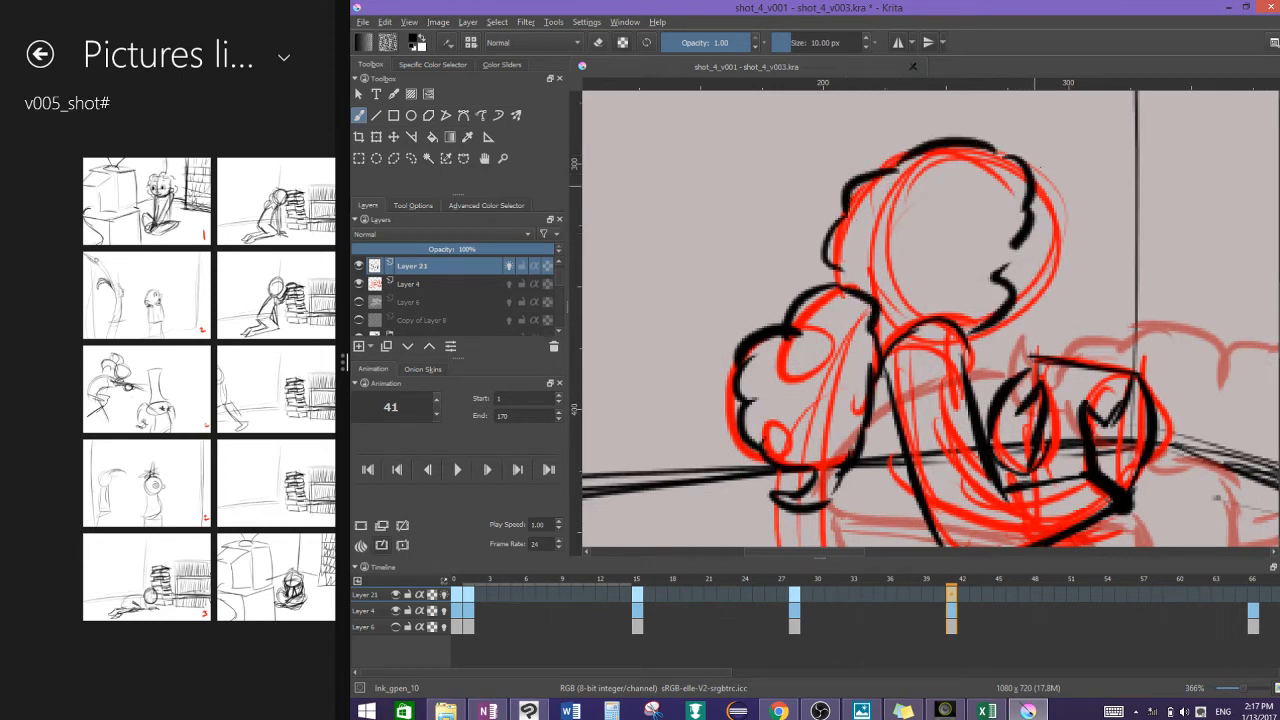
mouse_move(1041, 166)
left_mouse_down()
mouse_move(1024, 296)
mouse_move(974, 333)
mouse_move(1043, 212)
mouse_move(1034, 242)
left_mouse_up()
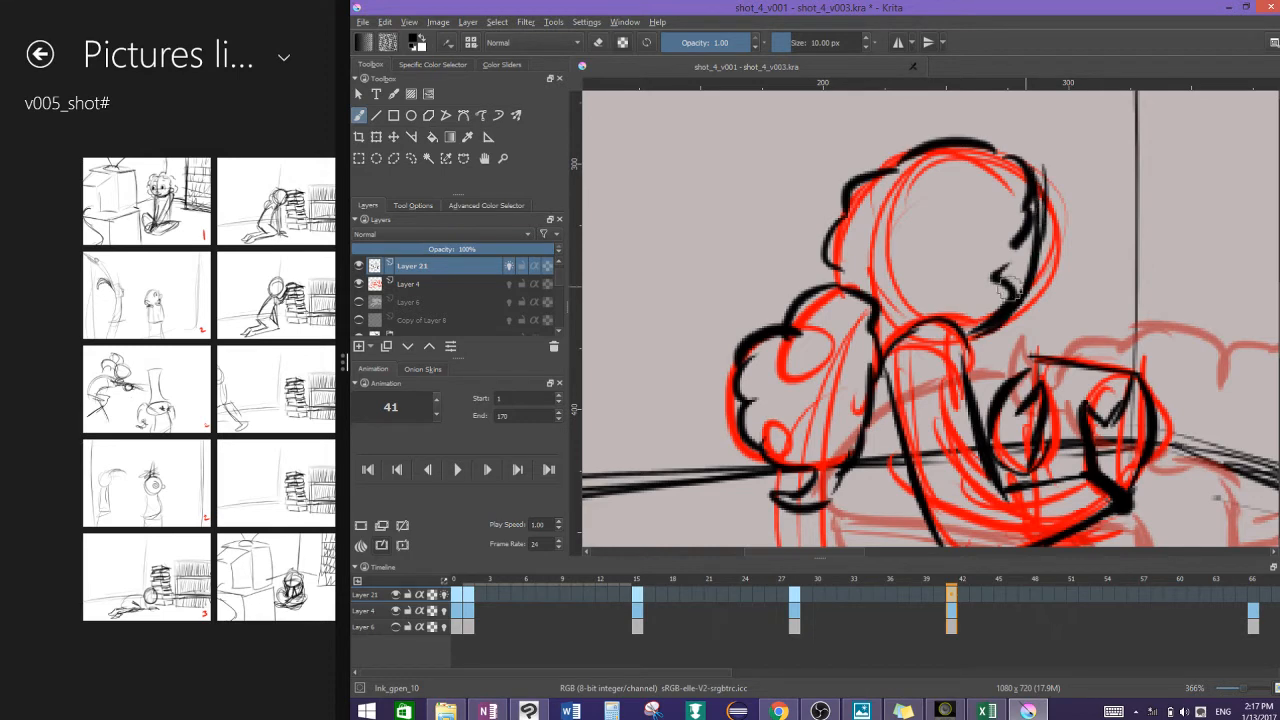
left_click_drag(994, 295, 1013, 299)
Step: Ink the back, the waist line and the bent thigh down to the knee and shin in black on frame 41
scroll(1057, 298, "down", 1)
mouse_move(1080, 254)
left_mouse_down()
mouse_move(1043, 150)
mouse_move(1077, 140)
left_mouse_up()
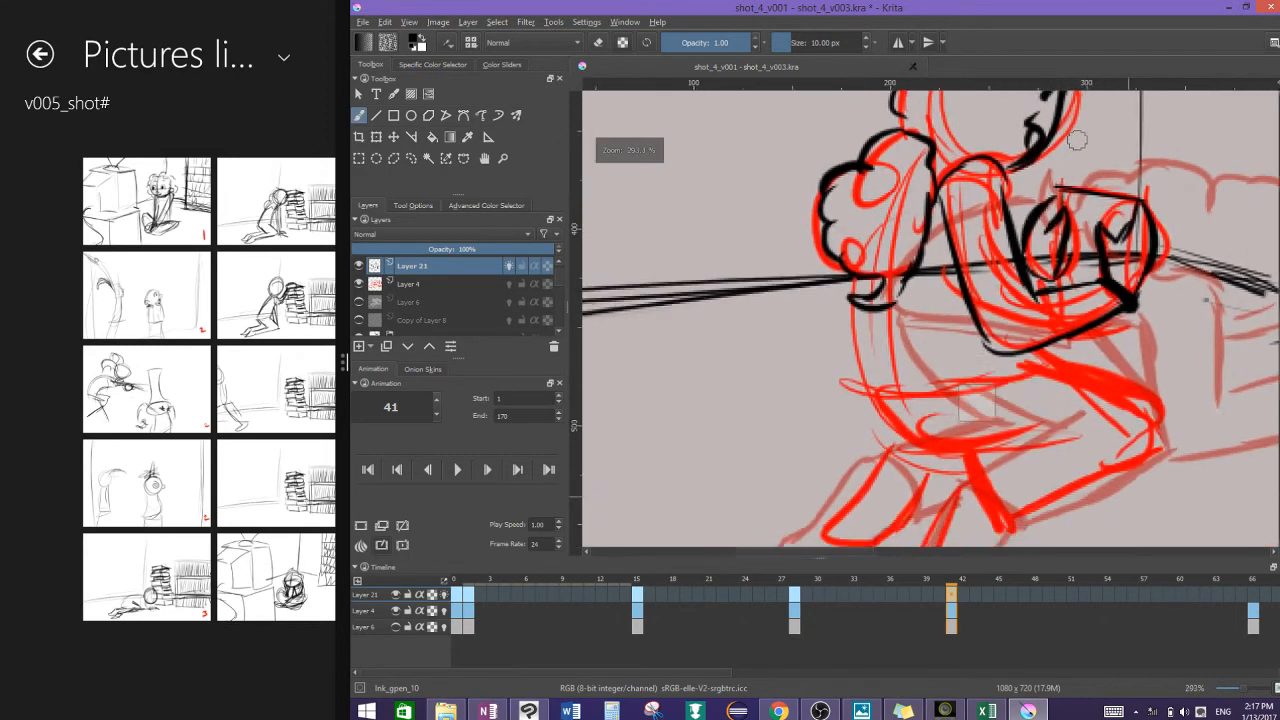
scroll(1077, 140, "up", 1)
mouse_move(838, 218)
left_mouse_down()
mouse_move(848, 322)
mouse_move(968, 395)
mouse_move(950, 397)
mouse_move(1031, 377)
left_mouse_up()
mouse_move(862, 339)
left_mouse_down()
mouse_move(1005, 298)
mouse_move(1100, 325)
mouse_move(1081, 319)
mouse_move(1145, 398)
left_mouse_up()
mouse_move(994, 476)
left_mouse_down()
mouse_move(1035, 450)
mouse_move(1143, 398)
left_mouse_up()
Step: Ink the underside of the hips, the fold of the leg, the ankles and both shoes in black on frame 41
mouse_move(950, 418)
left_mouse_down()
mouse_move(1000, 474)
mouse_move(1016, 388)
left_mouse_up()
mouse_move(862, 398)
left_mouse_down()
mouse_move(893, 471)
mouse_move(1087, 326)
left_mouse_up()
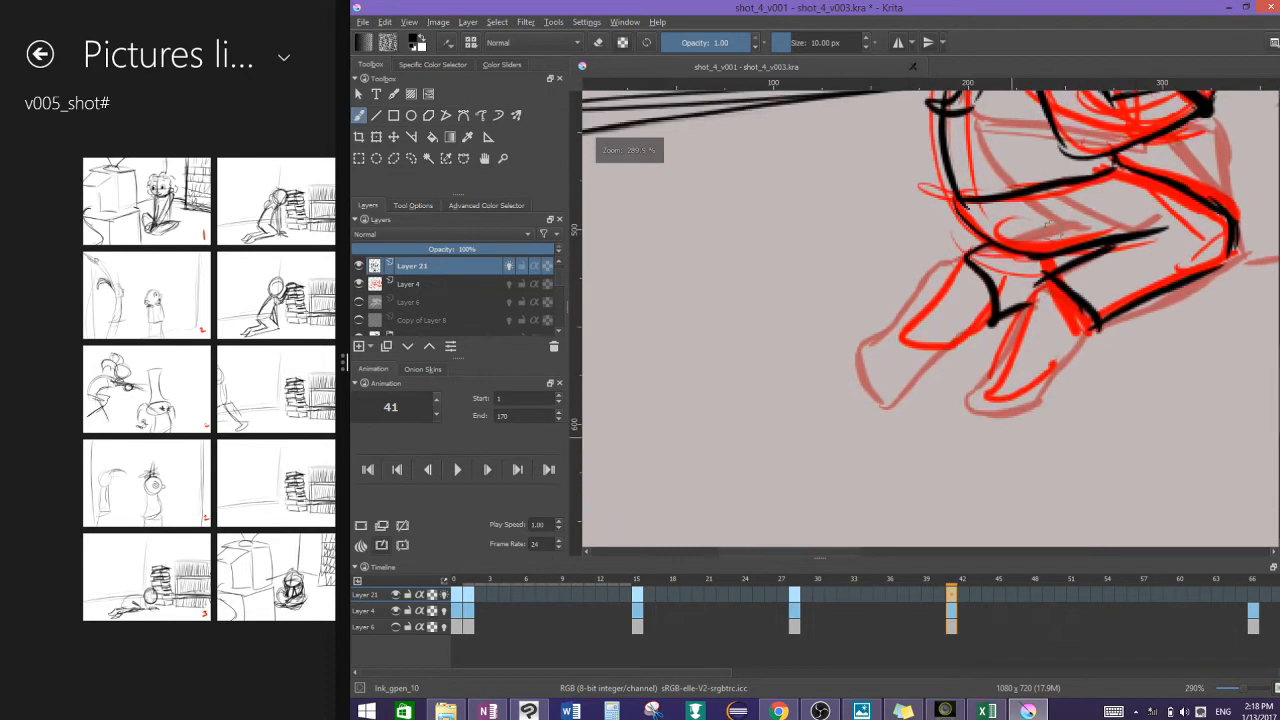
mouse_move(1052, 281)
left_mouse_down()
mouse_move(968, 405)
mouse_move(1040, 395)
mouse_move(1088, 318)
left_mouse_up()
mouse_move(964, 264)
left_mouse_down()
mouse_move(930, 274)
mouse_move(856, 346)
mouse_move(879, 405)
mouse_move(979, 315)
mouse_move(891, 367)
mouse_move(870, 403)
left_mouse_up()
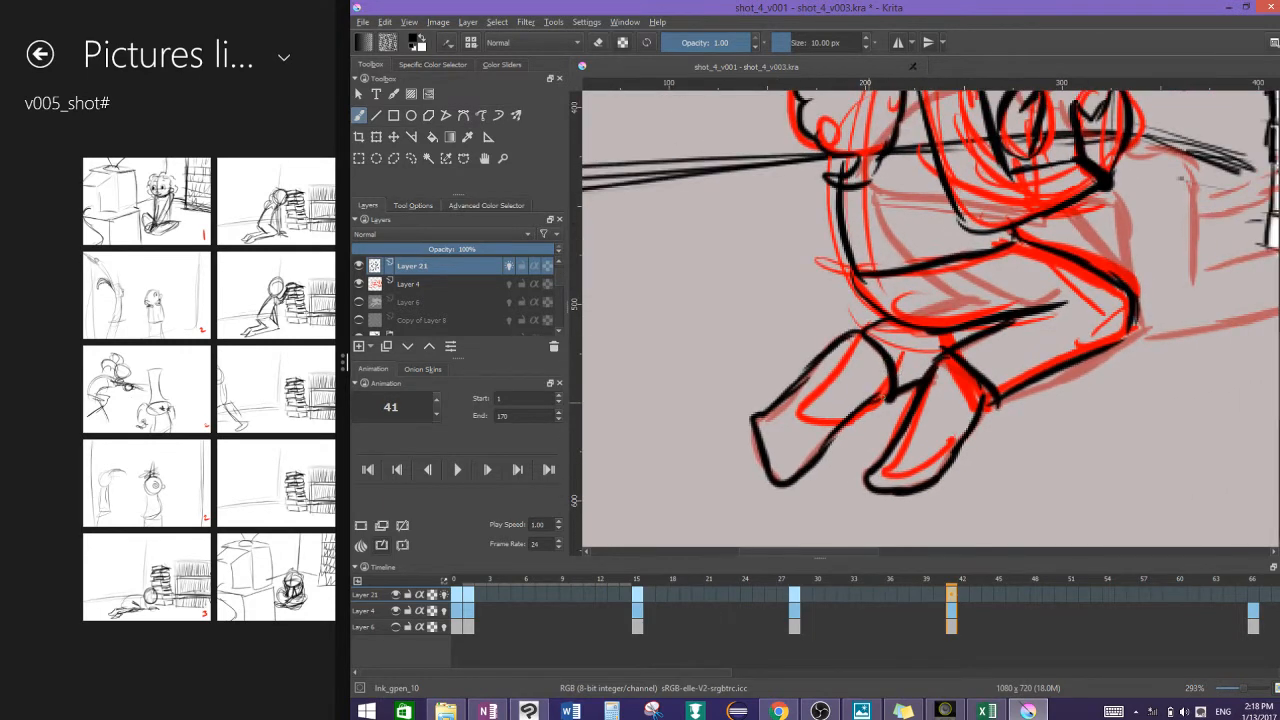
Step: Hide the Layer 4 sketch to examine the black outlines on frame 41, and show it again
scroll(880, 370, "down", 2)
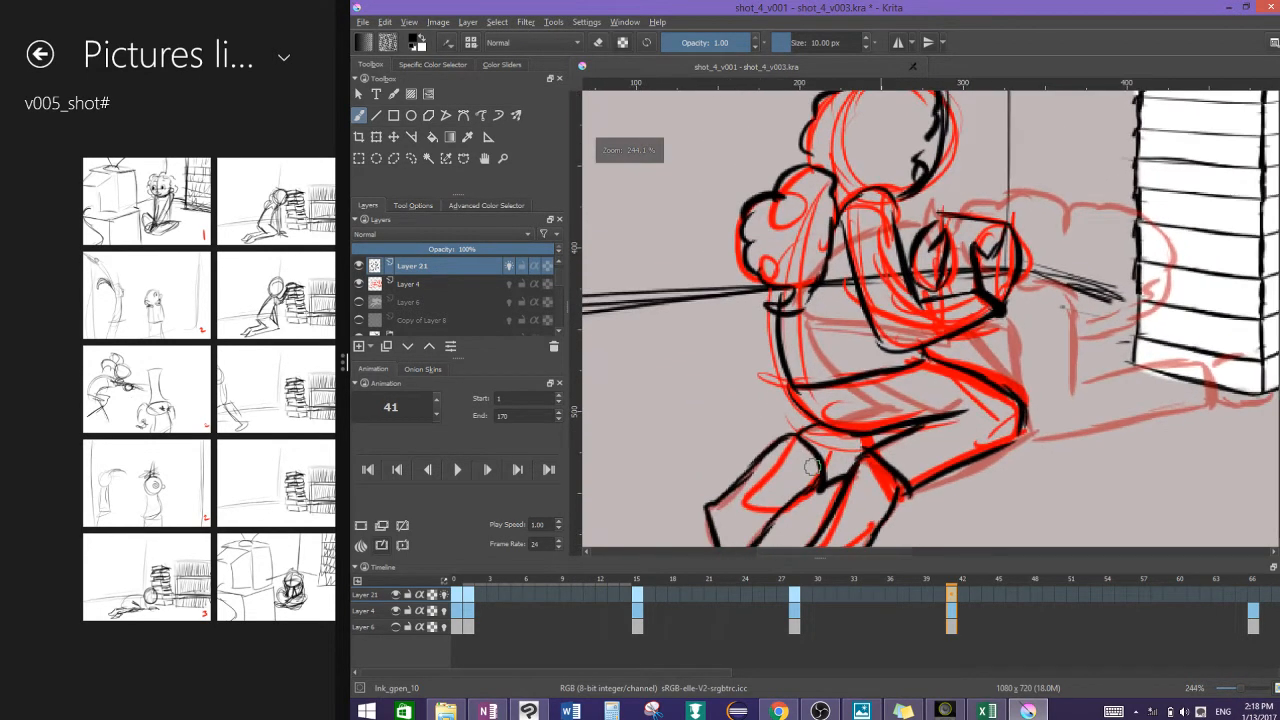
scroll(835, 455, "down", 2)
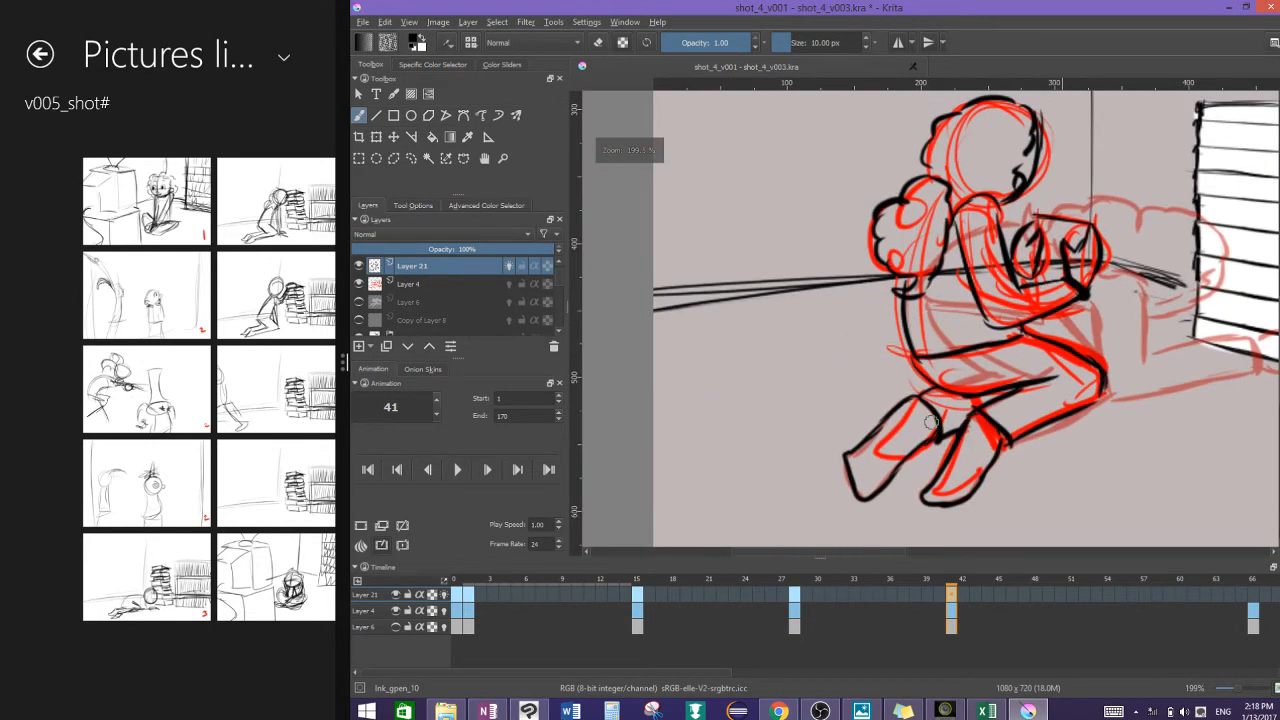
left_click(395, 611)
scroll(857, 371, "down", 2)
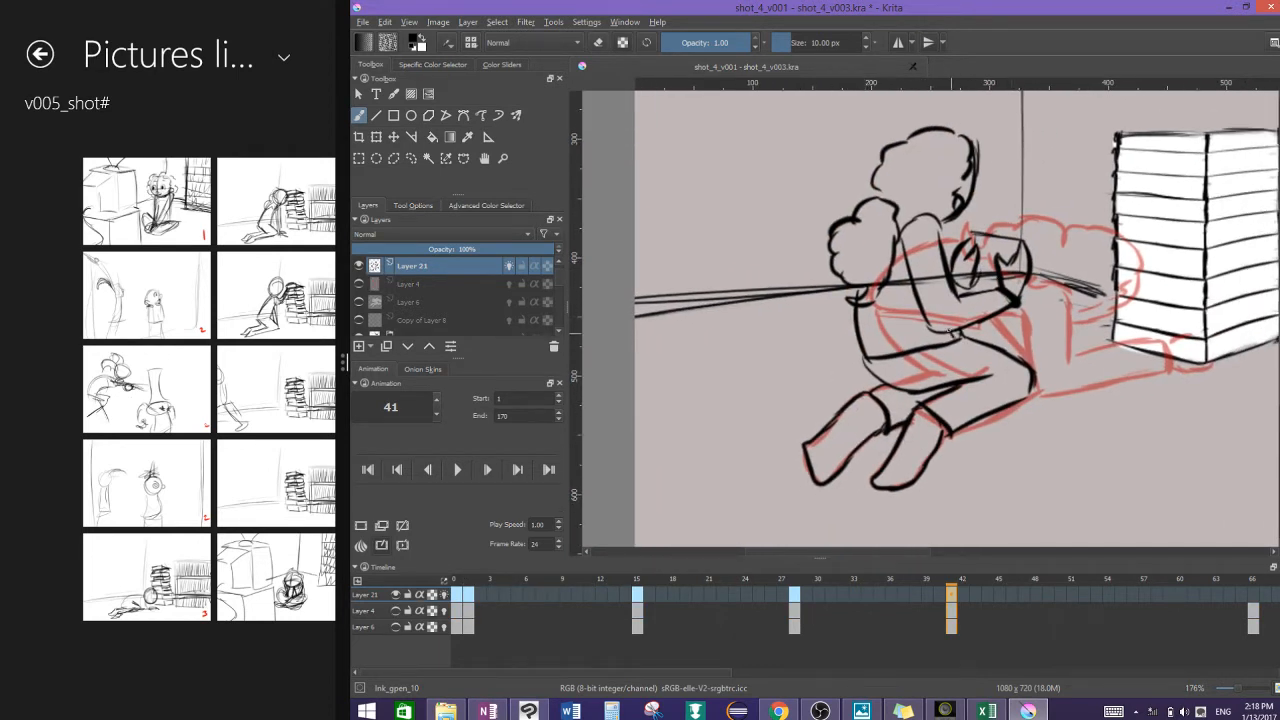
scroll(1041, 327, "up", 4)
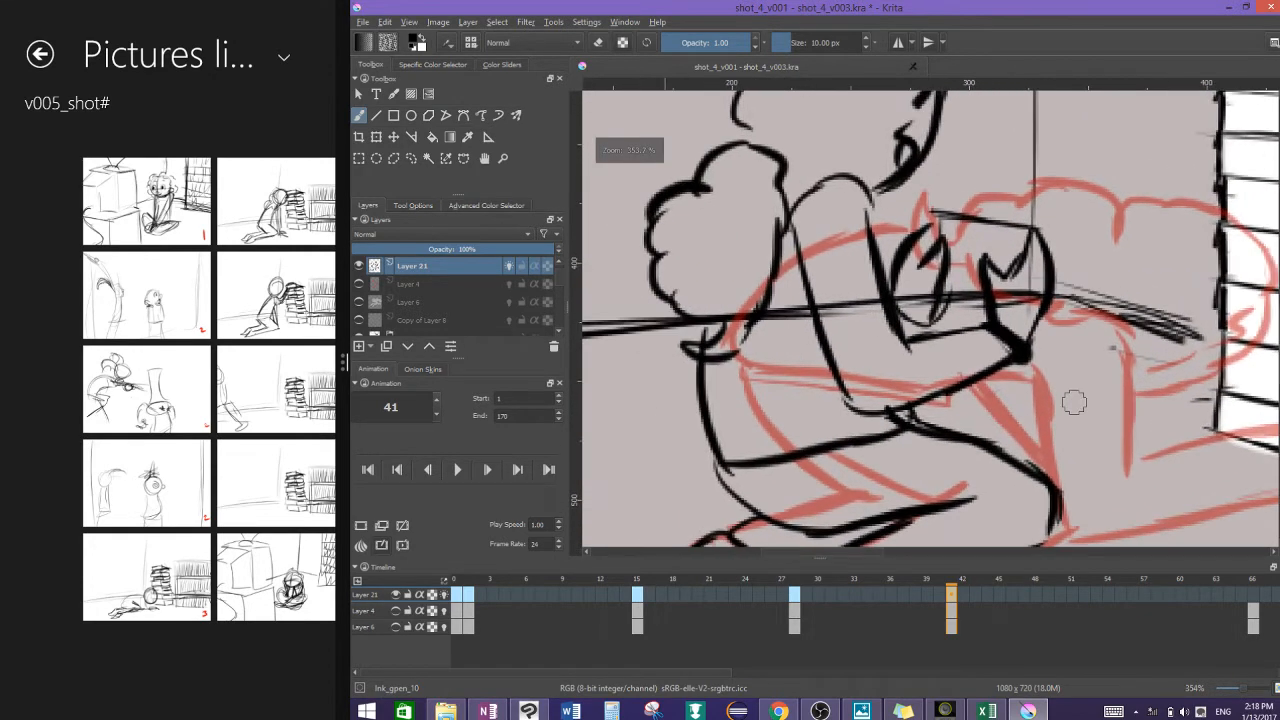
left_click(395, 611)
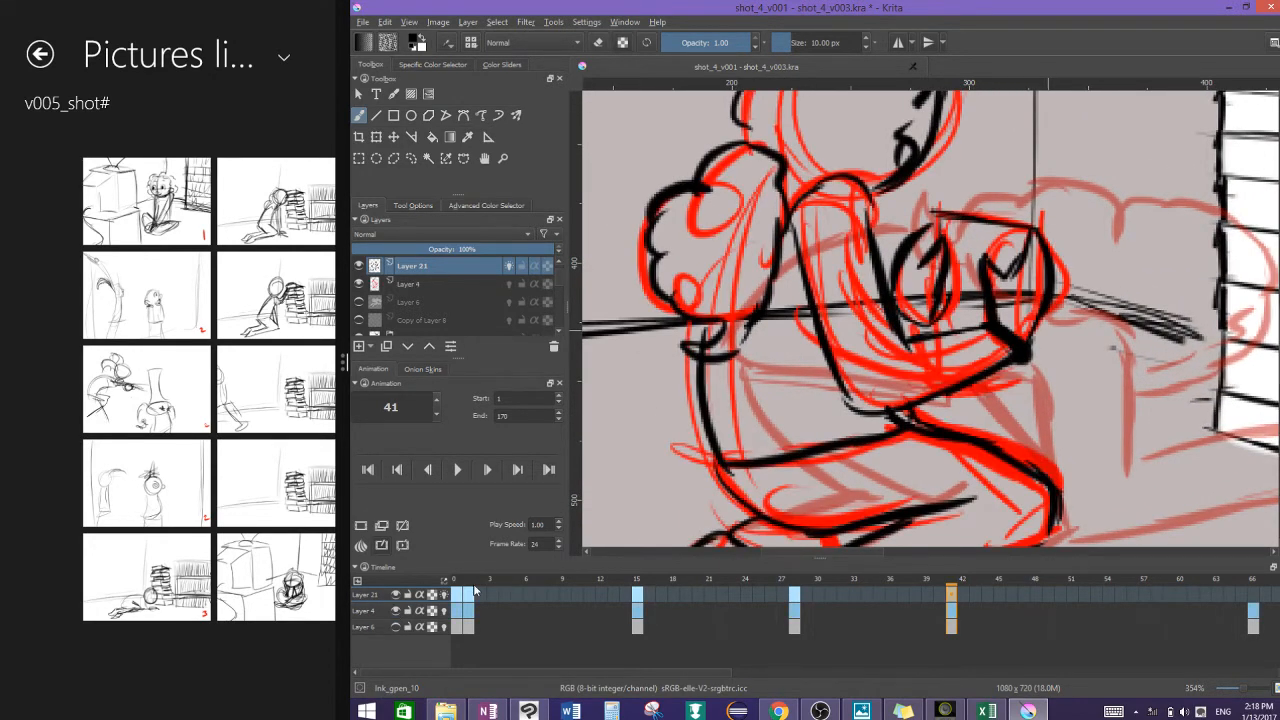
left_click_drag(919, 411, 938, 415)
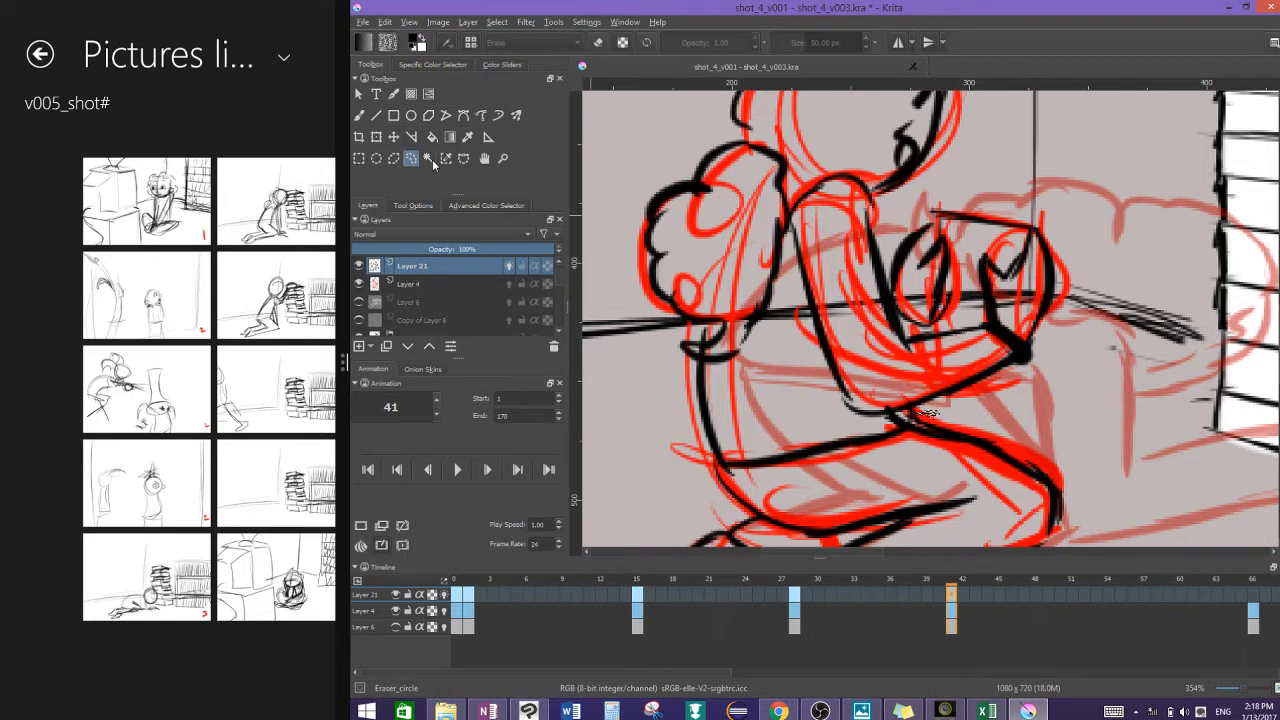
key("b")
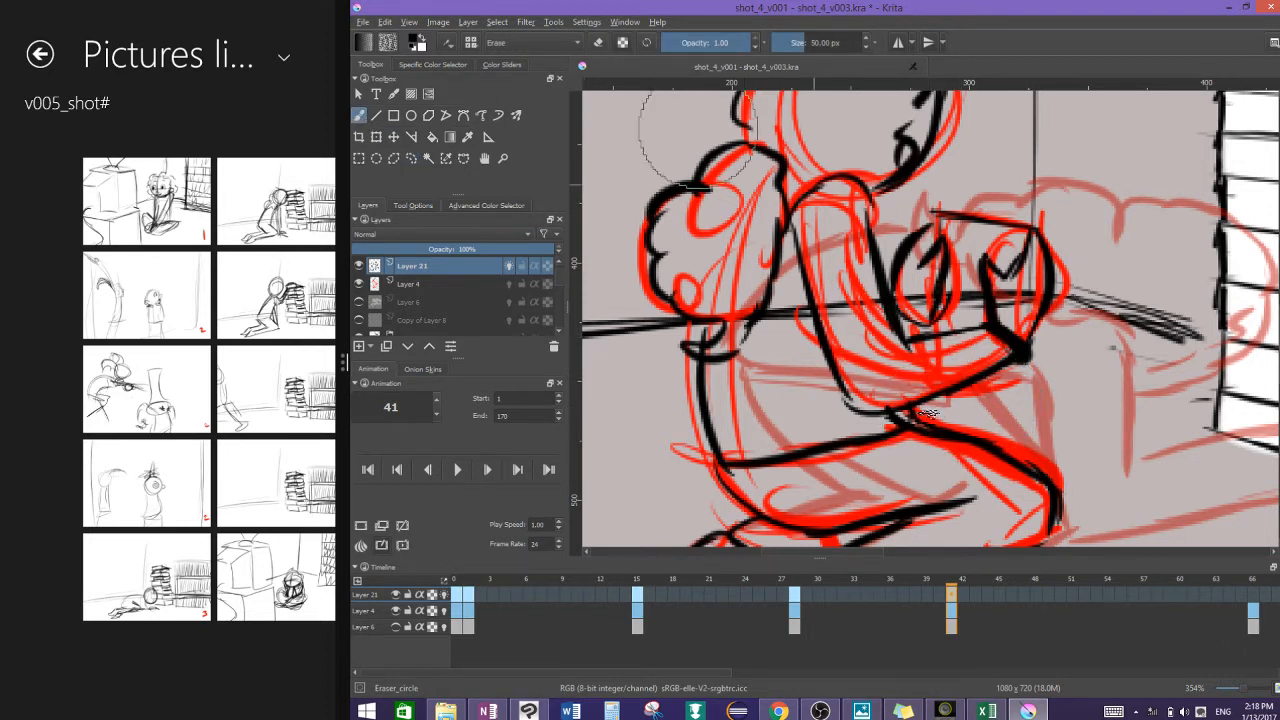
left_click(498, 22)
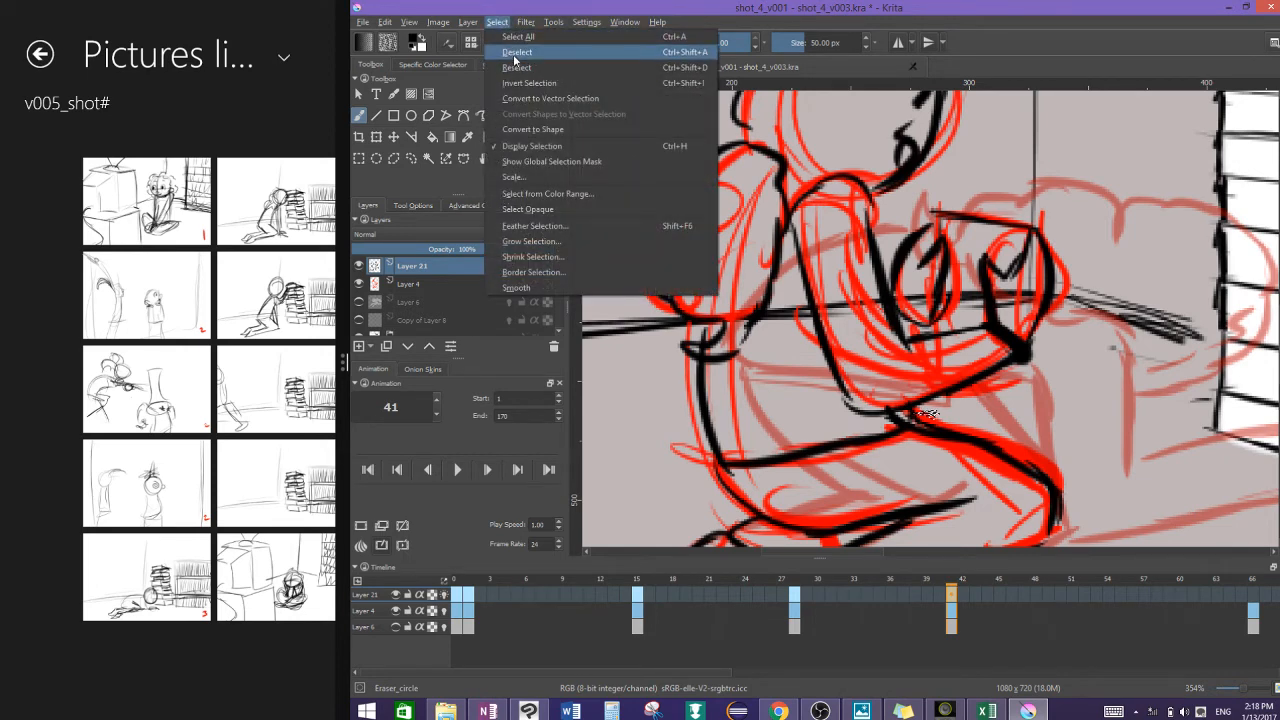
left_click(514, 57)
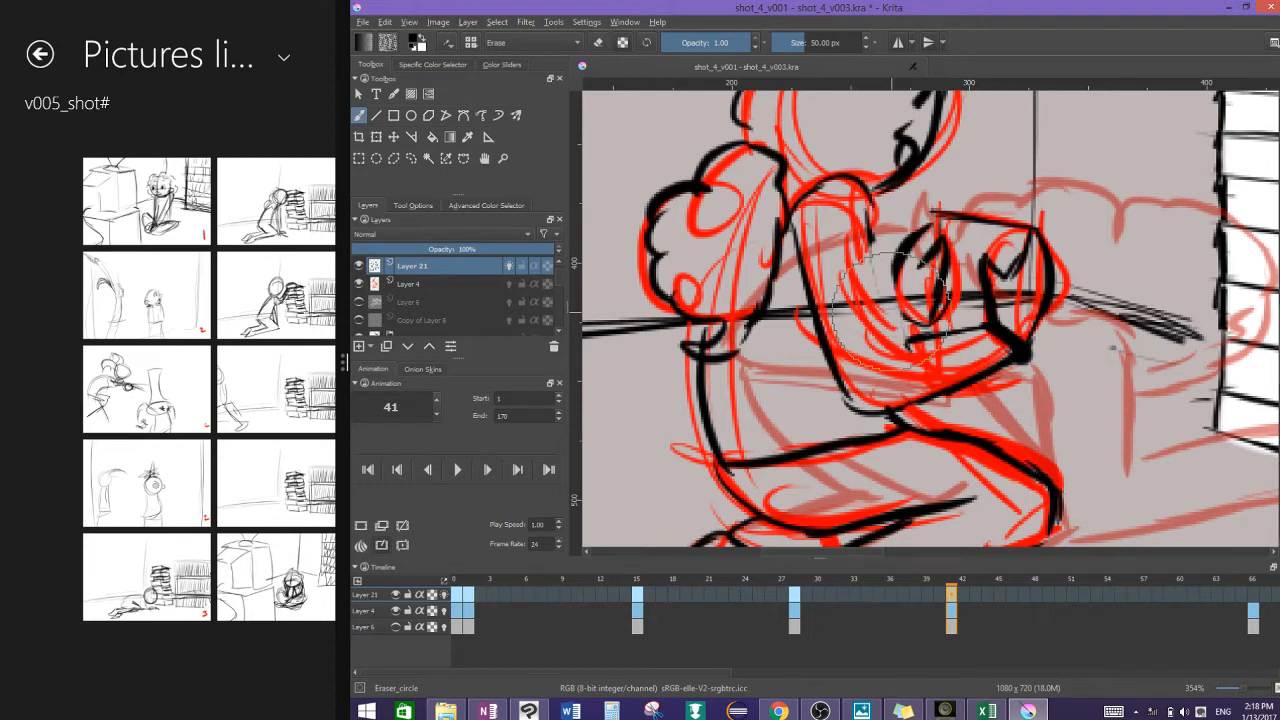
Step: Redraw the inner line of the upper arm and reinforce the top line of the thigh in black on frame 41
key("slash")
left_click_drag(865, 196, 890, 314)
left_click_drag(868, 218, 907, 343)
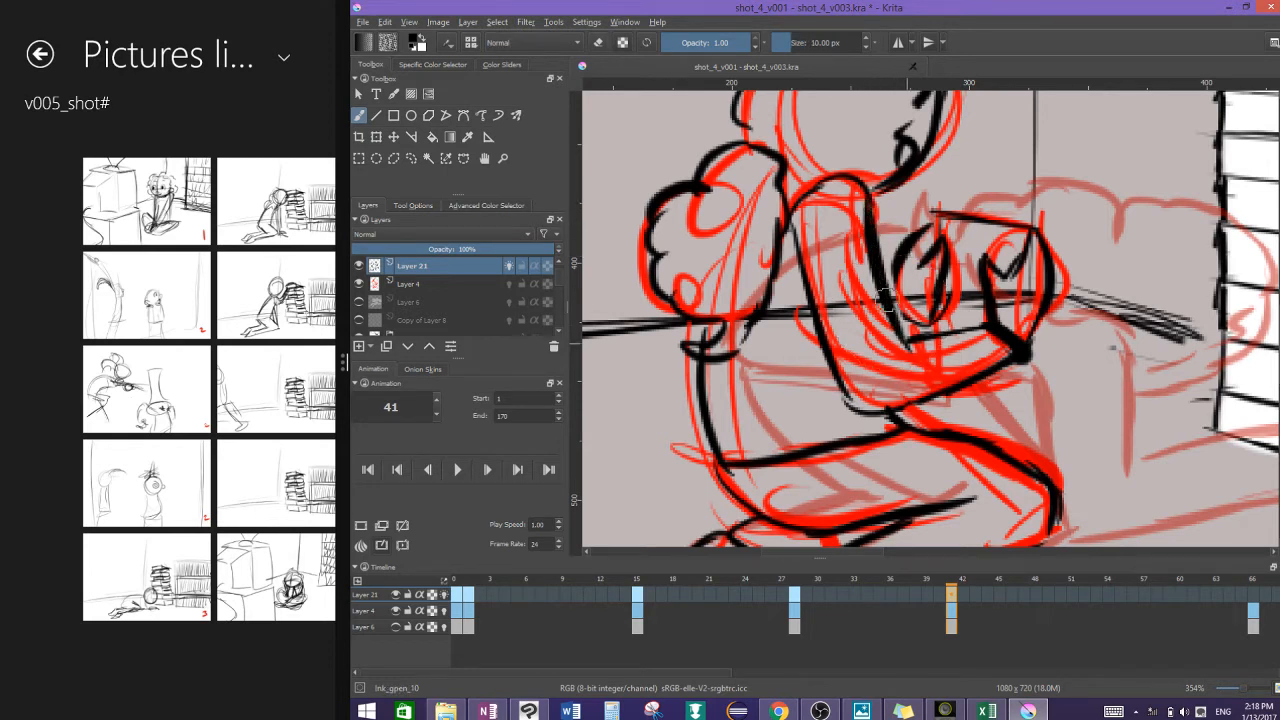
mouse_move(905, 428)
left_mouse_down()
mouse_move(972, 440)
mouse_move(1052, 500)
left_mouse_up()
key("ctrl+z")
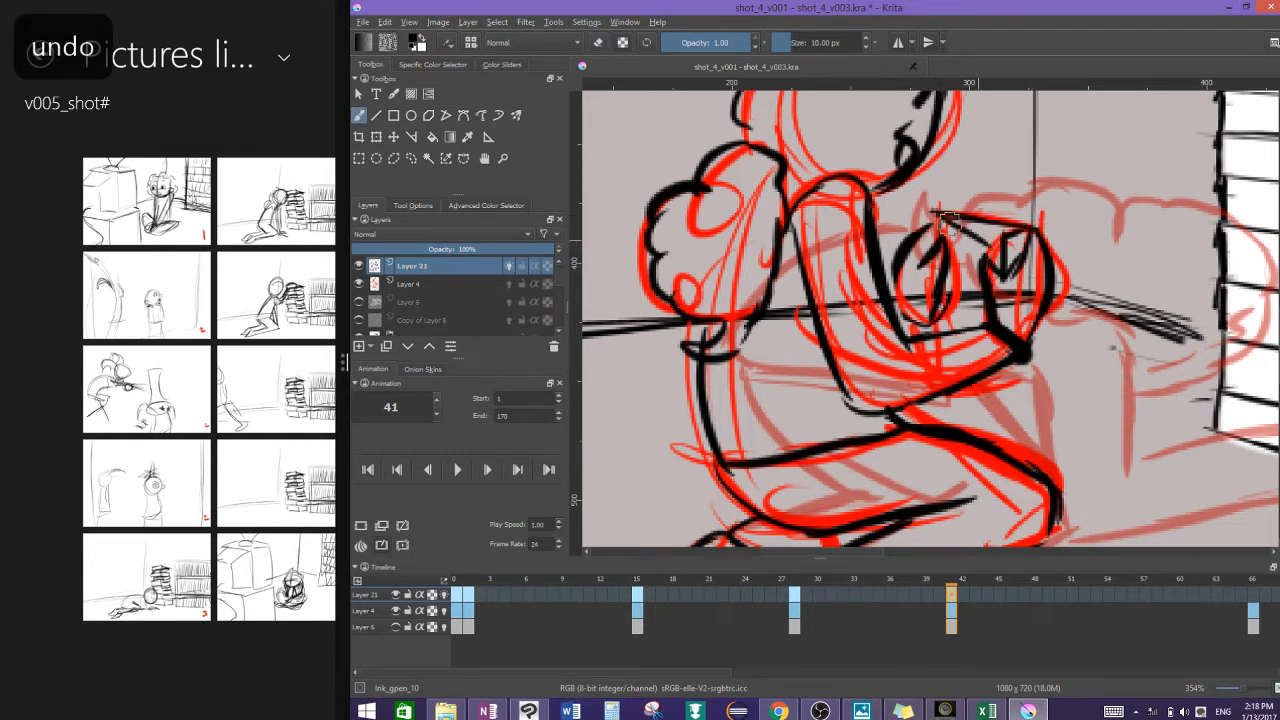
Step: Ink the extra edges at the top of the held object between both hands on frame 41 and save the file
left_click_drag(943, 217, 1006, 242)
left_click_drag(941, 214, 934, 248)
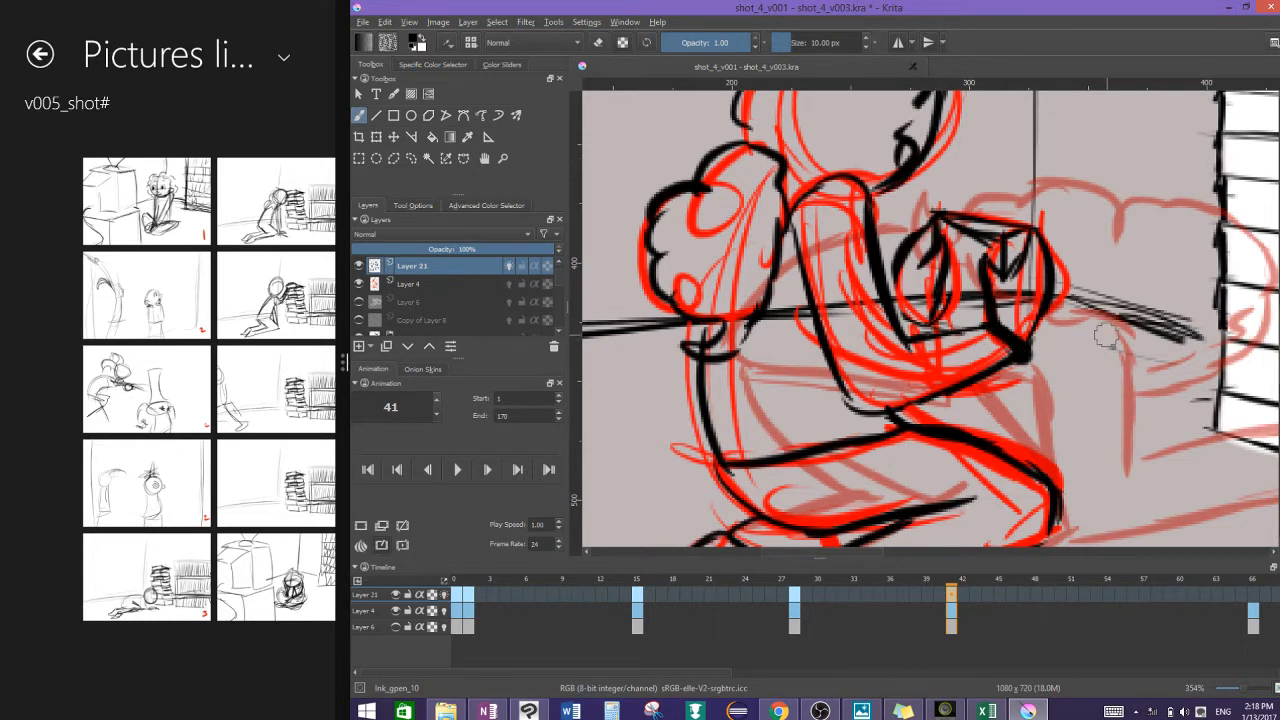
left_click_drag(1106, 337, 1242, 296)
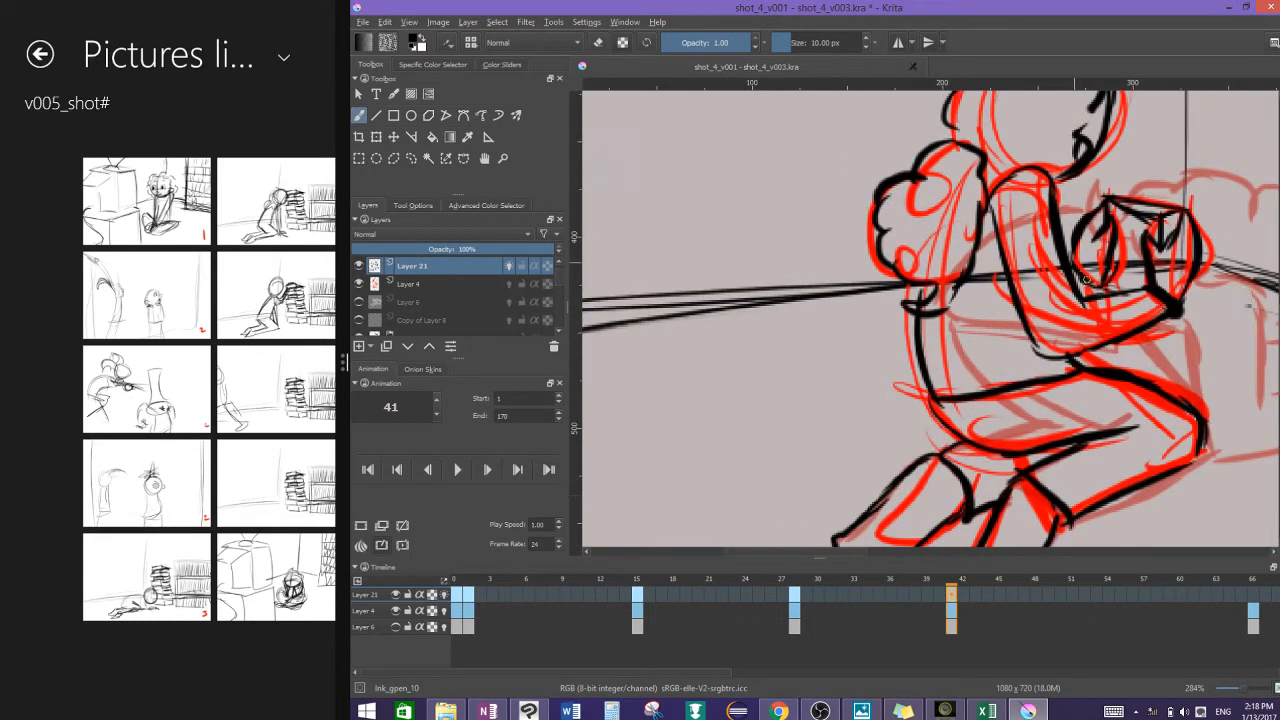
scroll(1110, 292, "down", 3)
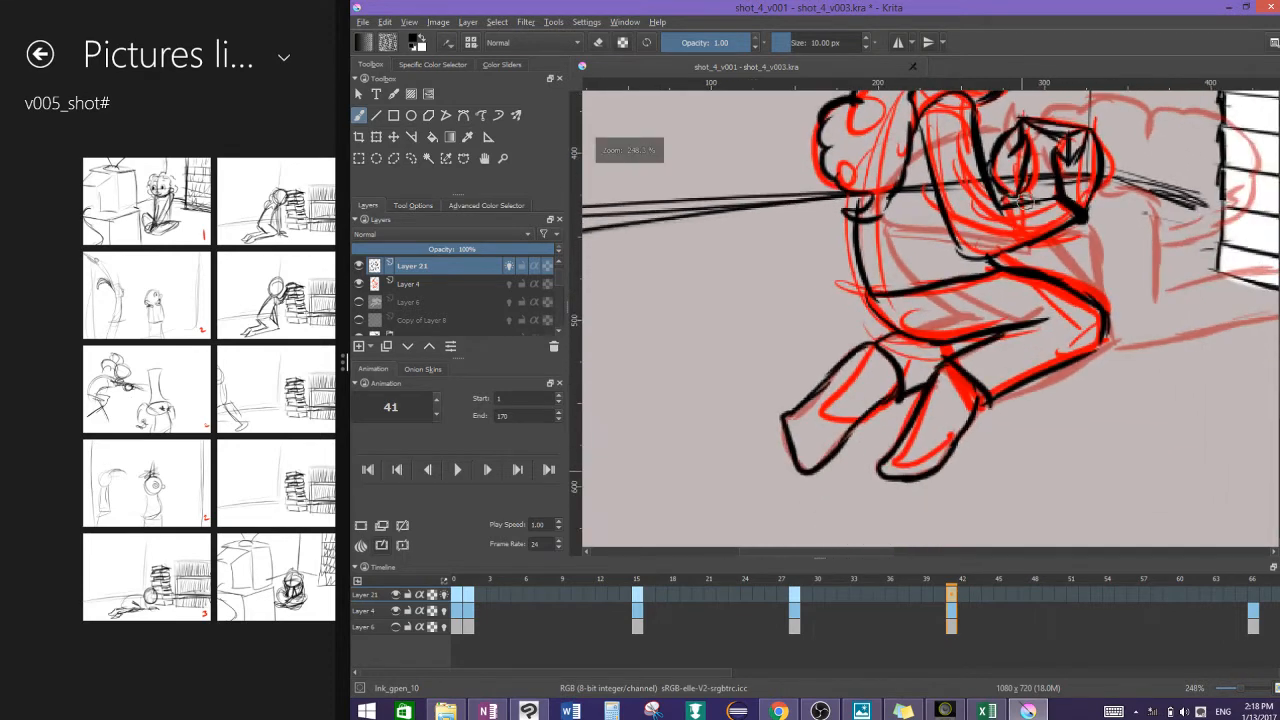
key("ctrl+s")
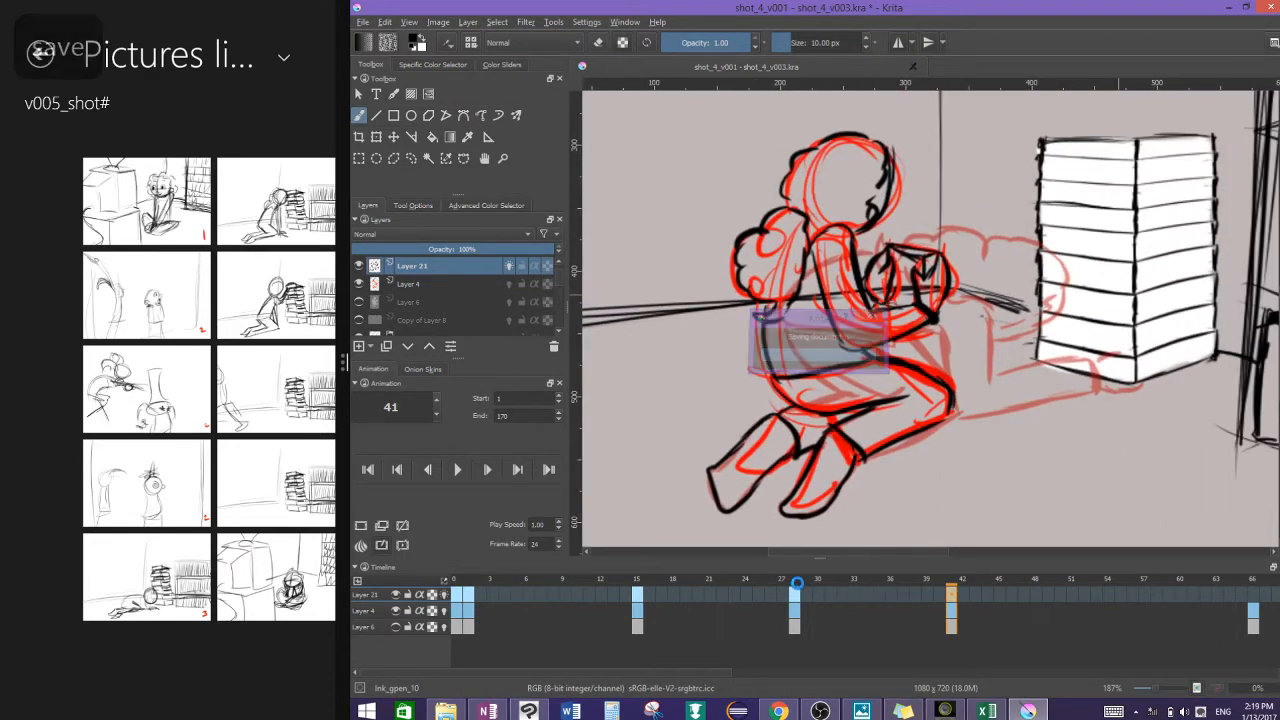
Step: Compare the inked poses on Layer 21 by viewing the keyframes at 28, 15, 41 and 1
left_click(794, 595)
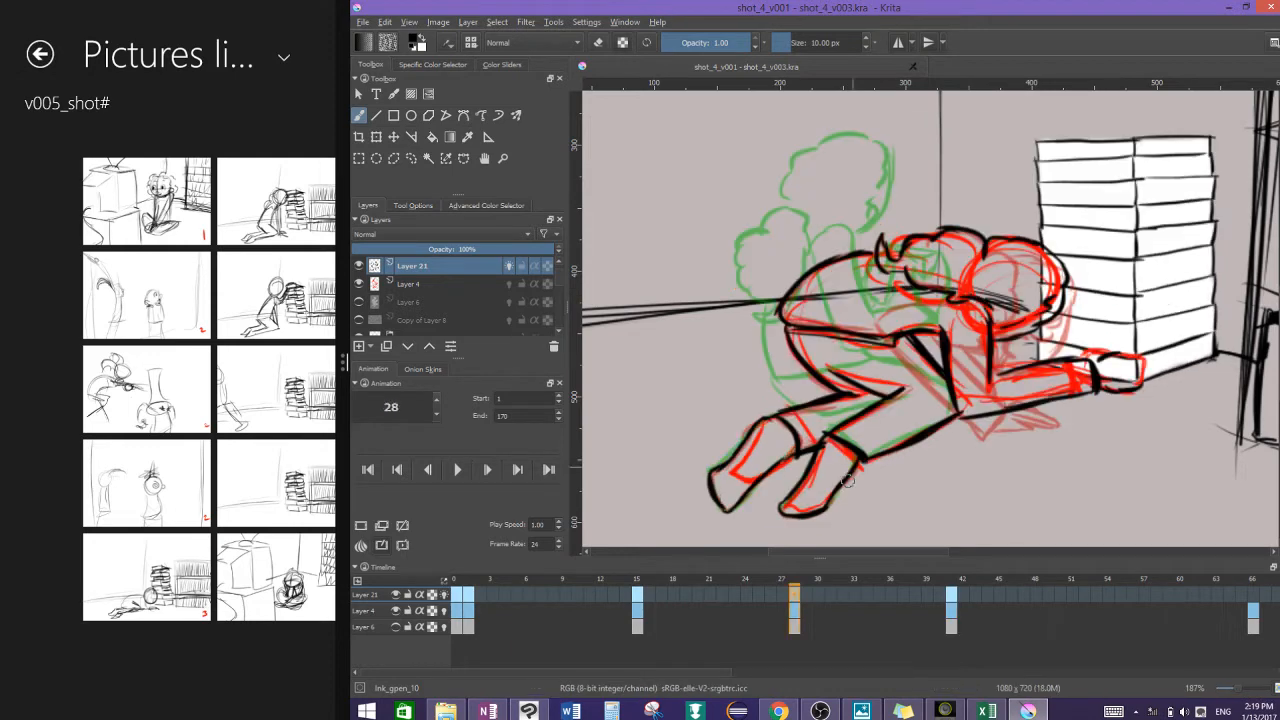
left_click(636, 598)
left_click(794, 595)
left_click(951, 595)
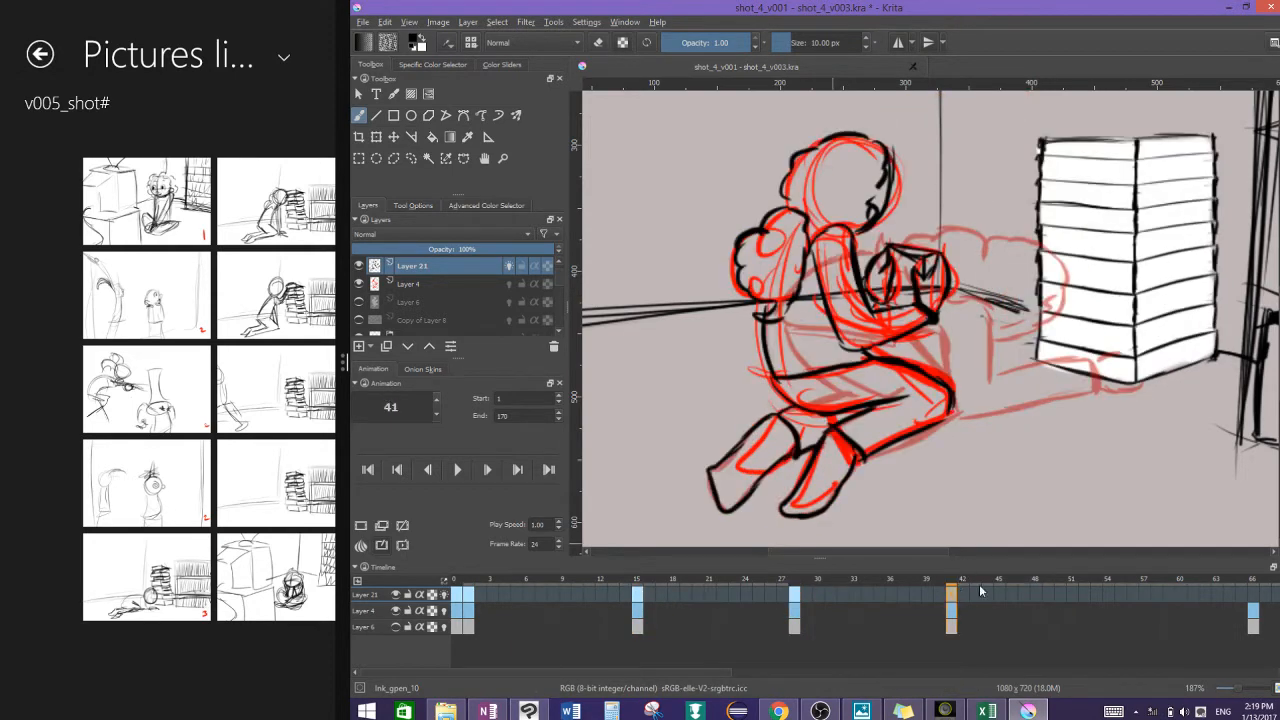
left_click_drag(830, 543, 786, 520)
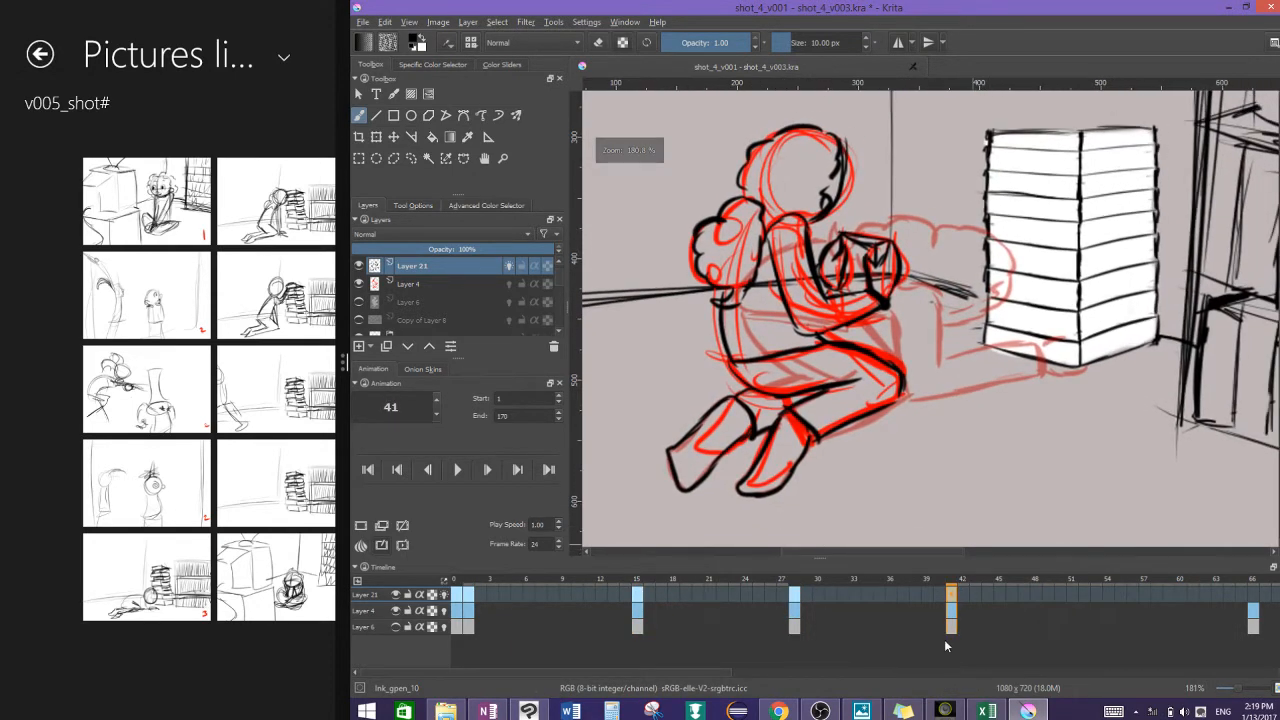
left_click(794, 596)
left_click(637, 594)
left_click(474, 581)
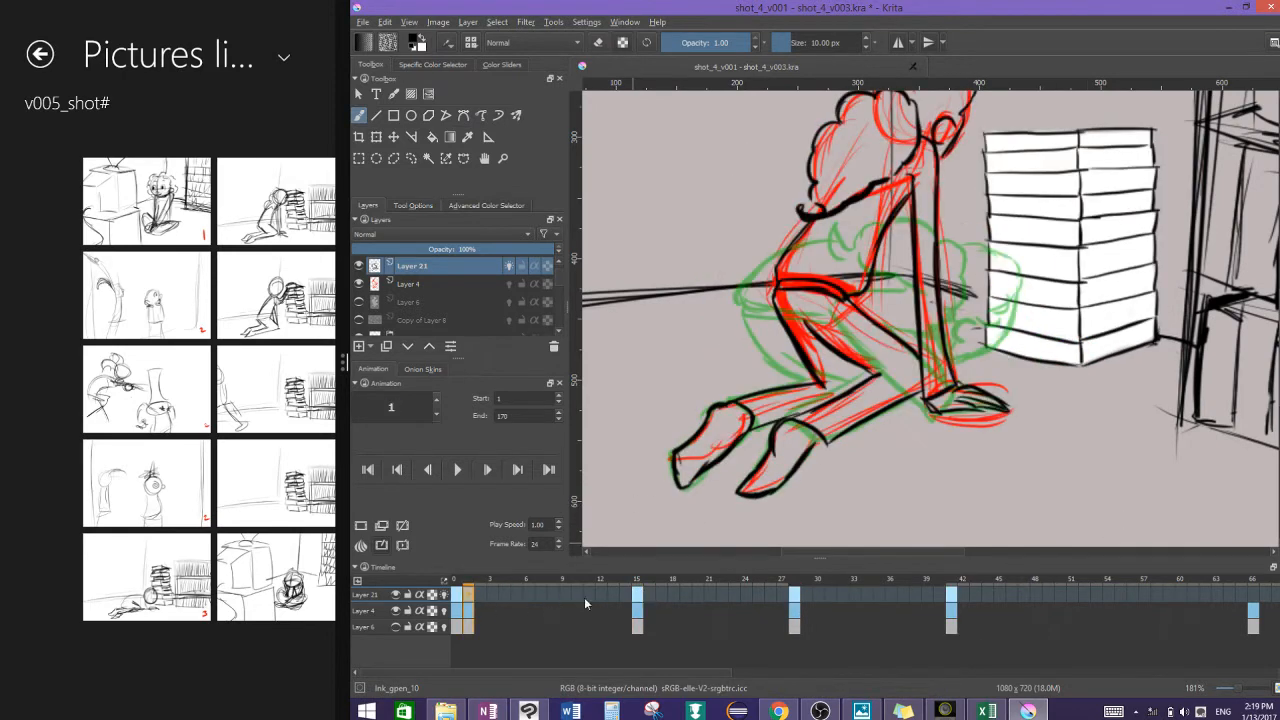
Step: Add a blank frame 66 to Layer 21, keeping the onion skin on for reference
left_click(1253, 596)
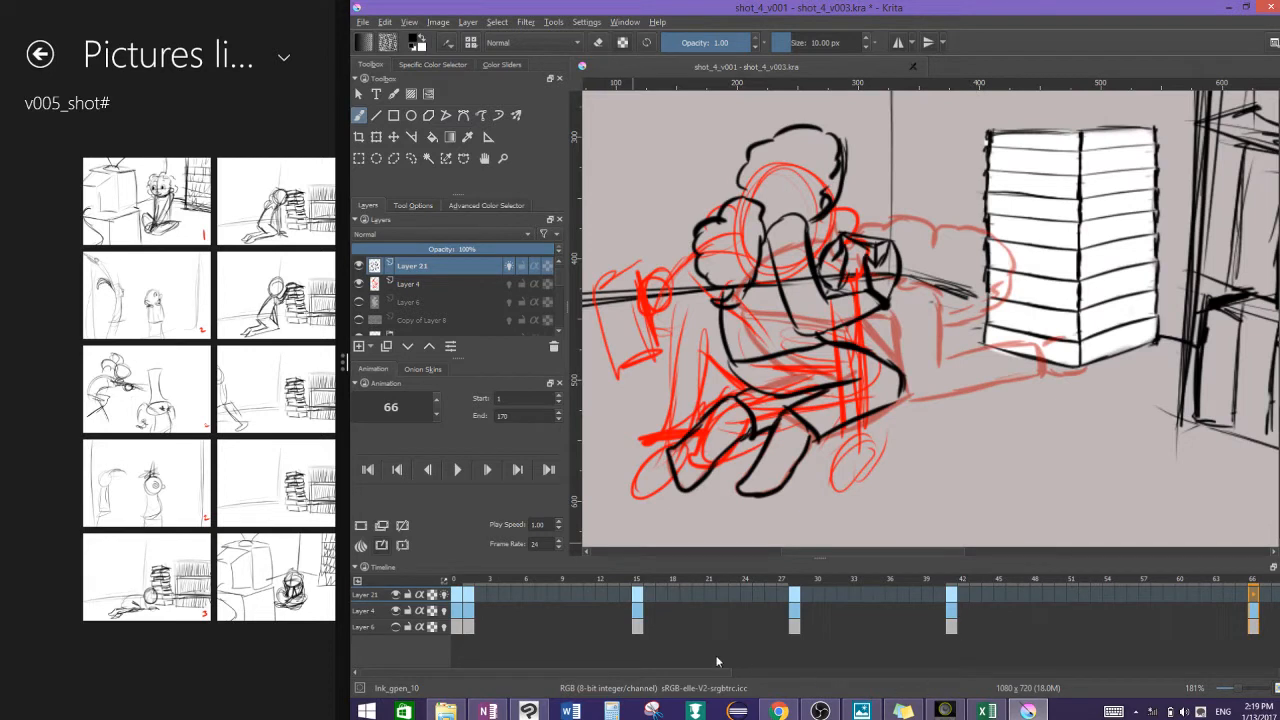
left_click_drag(690, 673, 755, 647)
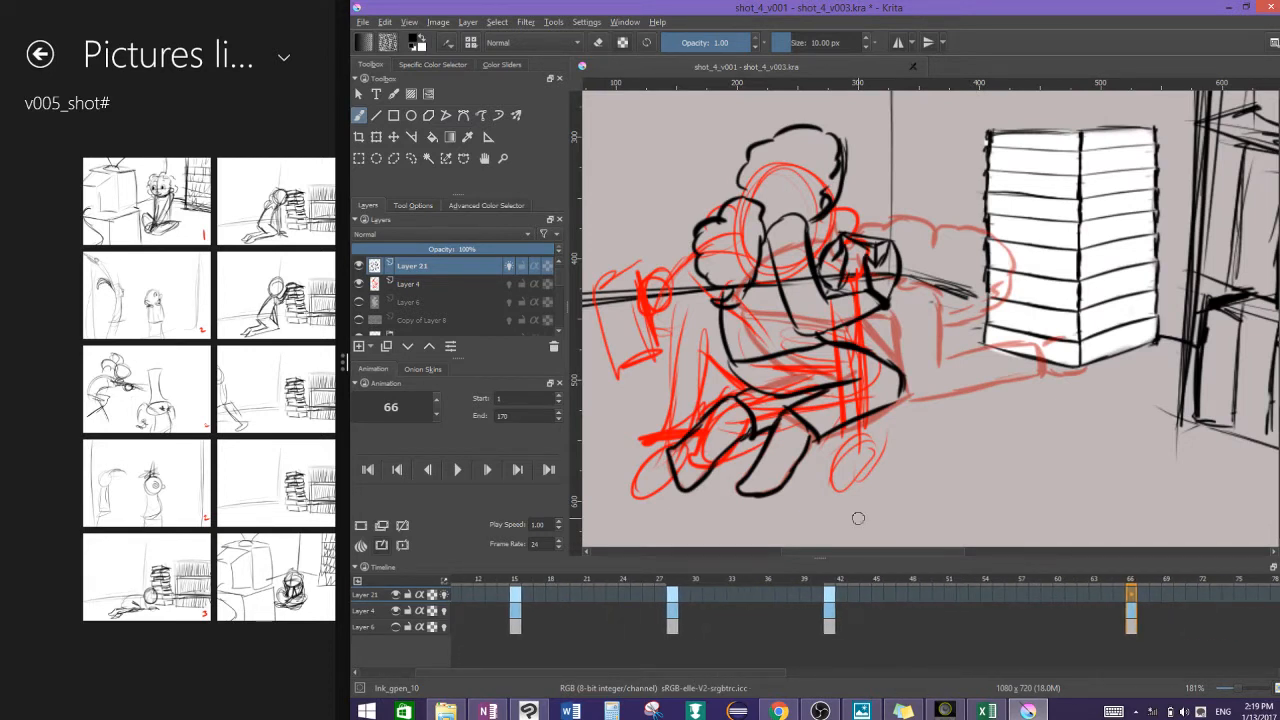
left_click(361, 526)
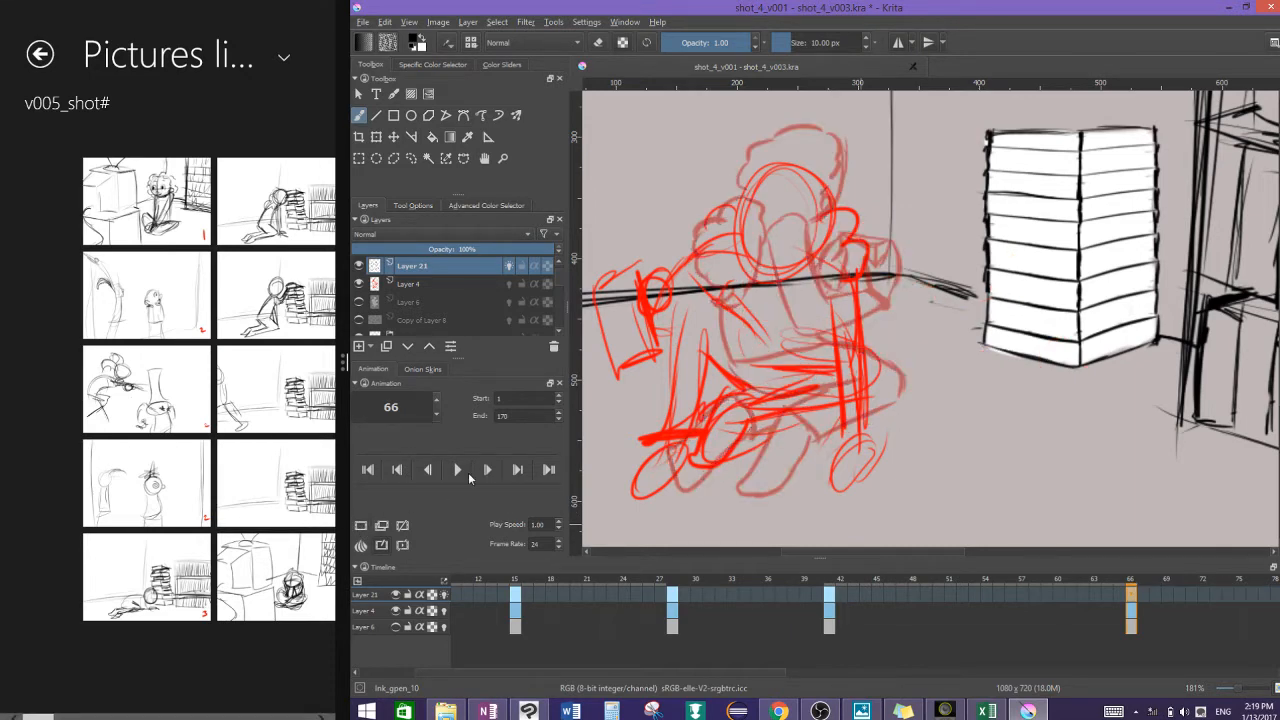
key("o")
key("o")
scroll(1063, 497, "up", 3)
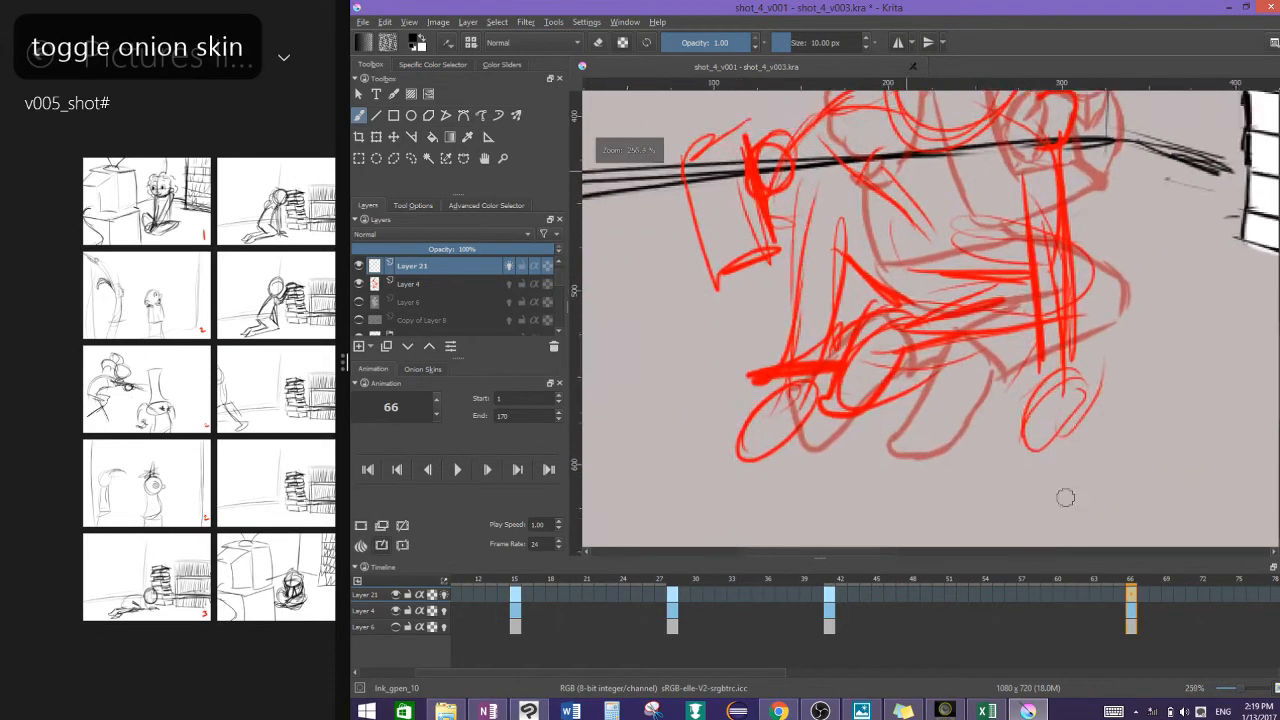
scroll(1117, 525, "down", 2)
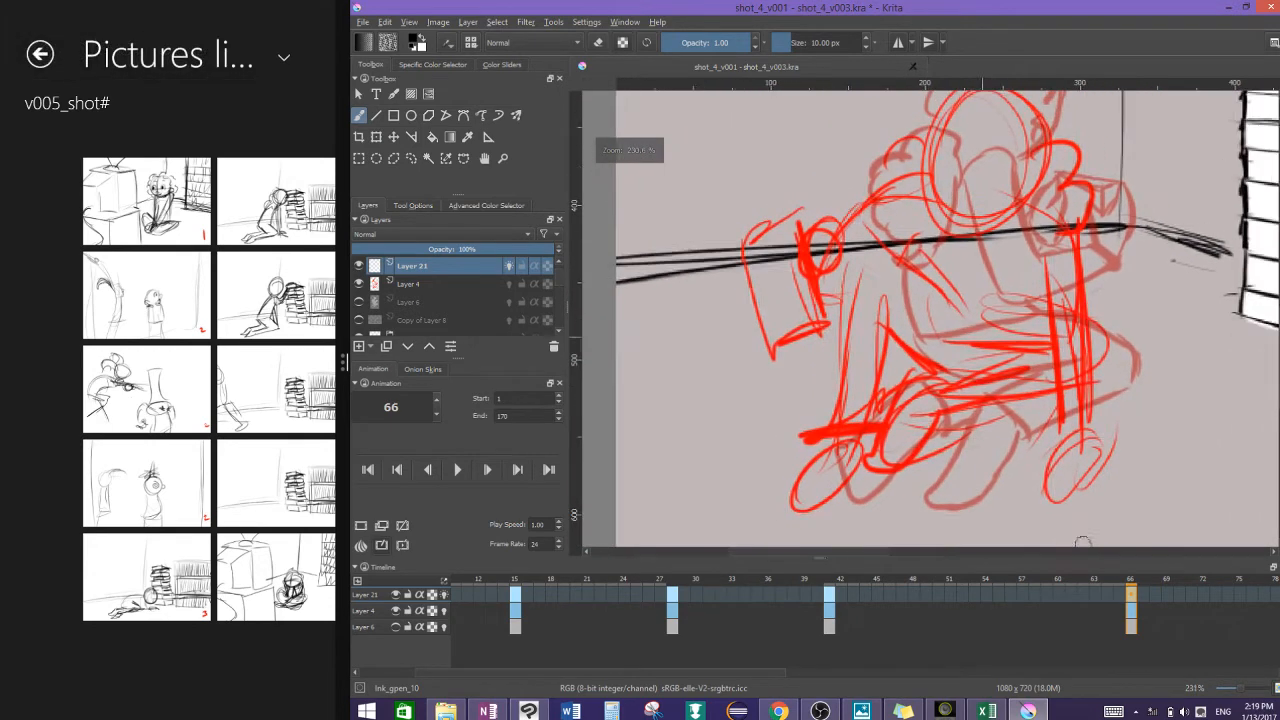
Step: Ink the ankle line and the first short lines of the folded leg in black over the red sketch on frame 66
left_click_drag(940, 385, 958, 420)
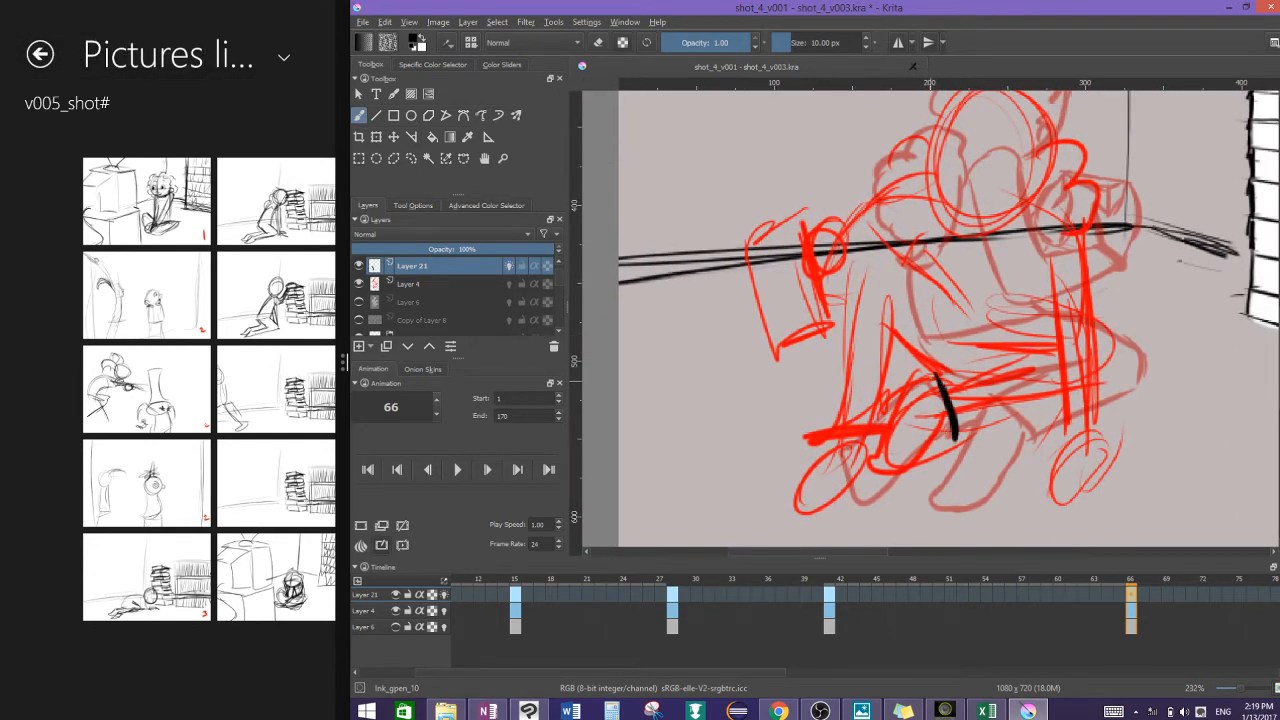
left_click_drag(935, 374, 1040, 344)
left_click_drag(1011, 300, 1068, 308)
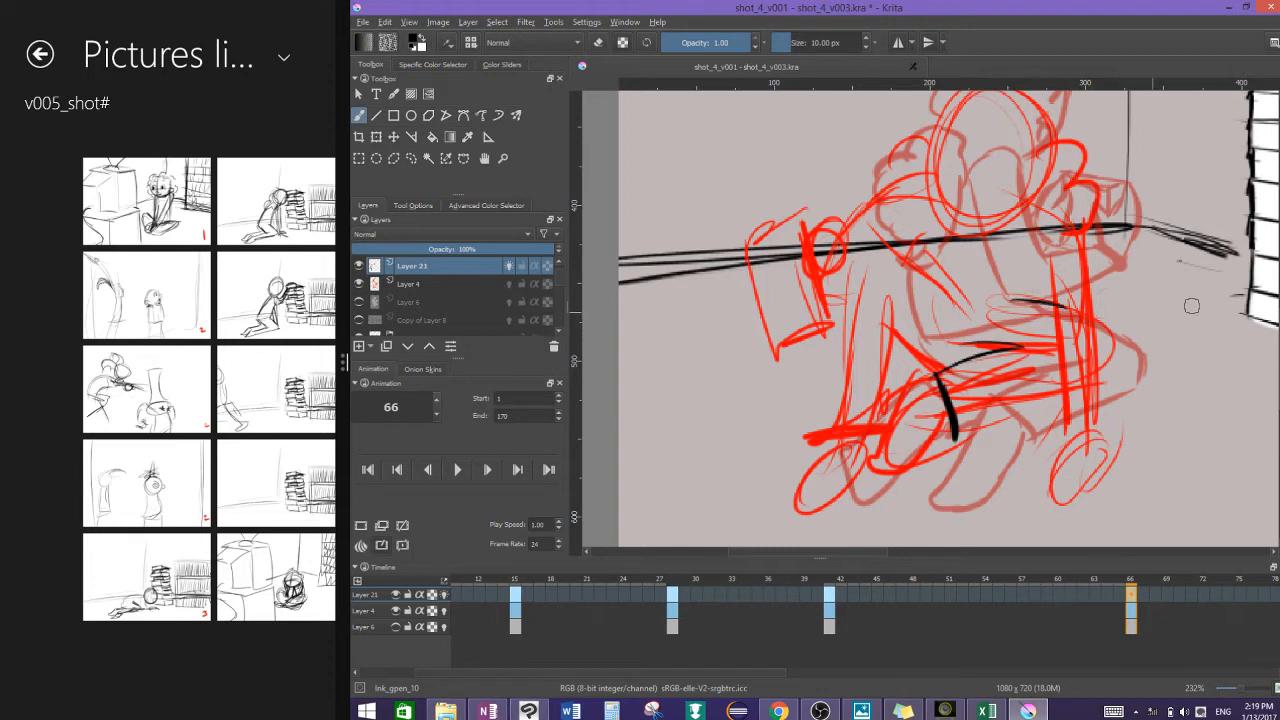
Step: Ink the straight supporting arm, its cuff and the hand on the floor over the red rough at frame 66
mouse_move(1041, 243)
left_mouse_down()
mouse_move(1058, 418)
mouse_move(1108, 430)
mouse_move(1086, 306)
left_mouse_up()
mouse_move(1080, 225)
left_mouse_down()
mouse_move(1072, 430)
mouse_move(1101, 421)
mouse_move(1049, 468)
mouse_move(1053, 513)
left_mouse_up()
mouse_move(1104, 438)
left_mouse_down()
mouse_move(1072, 522)
mouse_move(1084, 519)
mouse_move(1063, 477)
left_mouse_up()
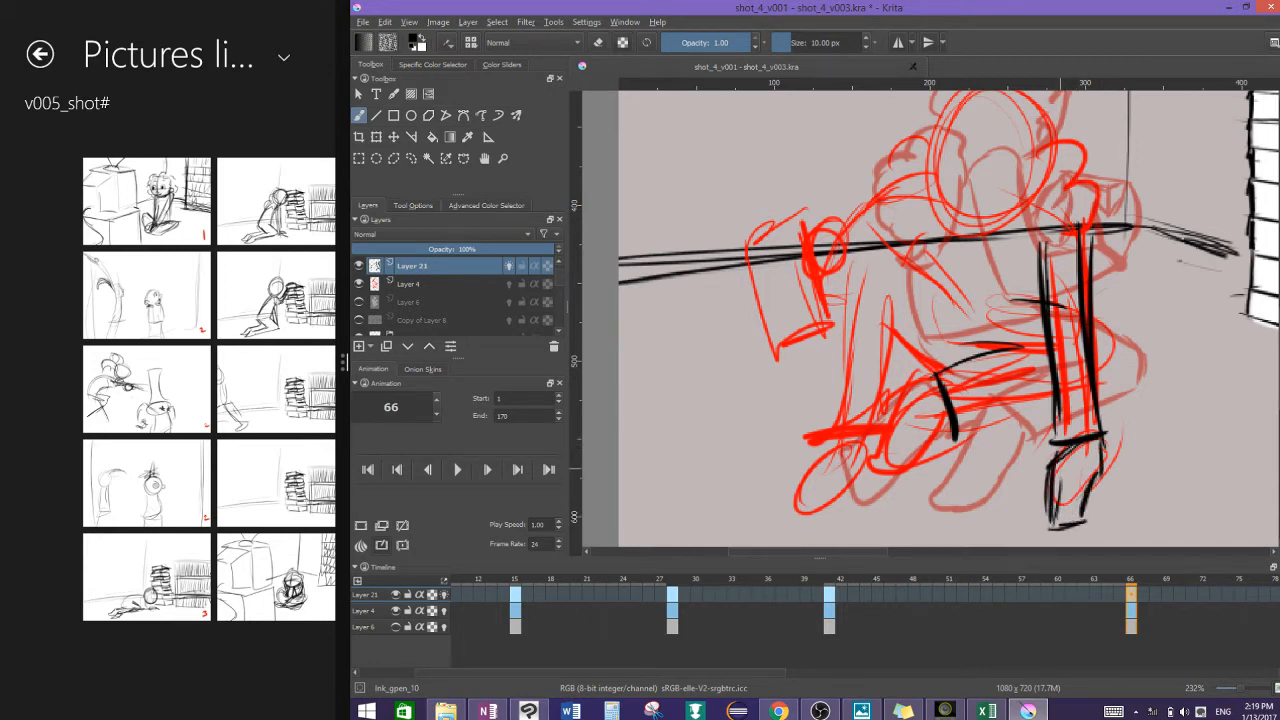
left_click_drag(1063, 525, 1071, 477)
mouse_move(1069, 521)
left_mouse_down()
mouse_move(1086, 465)
mouse_move(1032, 475)
left_mouse_up()
left_click_drag(1032, 478, 1055, 465)
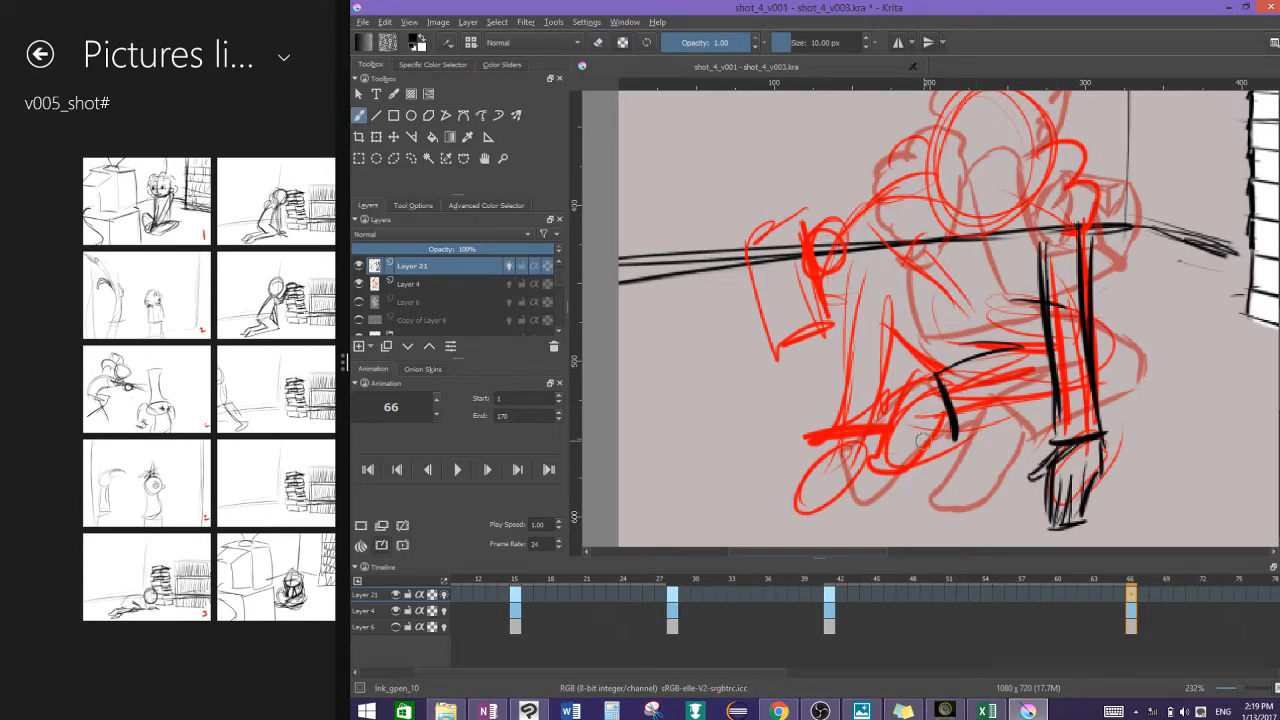
Step: Ink the crouching figure's bent knee, the forward leg with its hem and foot, and the diagonal chest line
mouse_move(910, 463)
left_mouse_down()
mouse_move(942, 424)
mouse_move(910, 457)
left_mouse_up()
mouse_move(938, 376)
left_mouse_down()
mouse_move(908, 383)
mouse_move(888, 456)
left_mouse_up()
mouse_move(904, 394)
left_mouse_down()
mouse_move(886, 470)
mouse_move(943, 421)
left_mouse_up()
left_click_drag(836, 444, 798, 490)
mouse_move(838, 435)
left_mouse_down()
mouse_move(793, 503)
mouse_move(791, 520)
mouse_move(831, 522)
left_mouse_up()
mouse_move(794, 523)
left_mouse_down()
mouse_move(821, 525)
mouse_move(876, 455)
mouse_move(858, 484)
left_mouse_up()
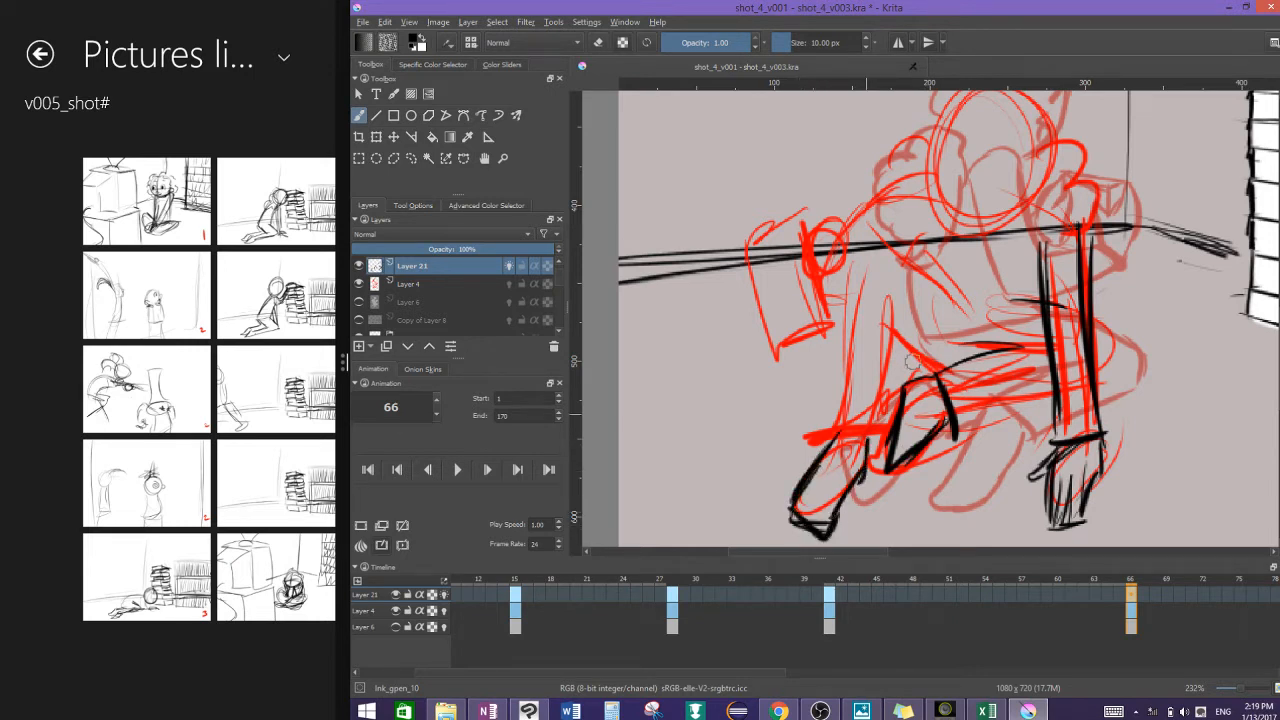
mouse_move(886, 430)
left_mouse_down()
mouse_move(812, 432)
mouse_move(846, 275)
mouse_move(986, 238)
left_mouse_up()
left_click_drag(889, 234, 968, 311)
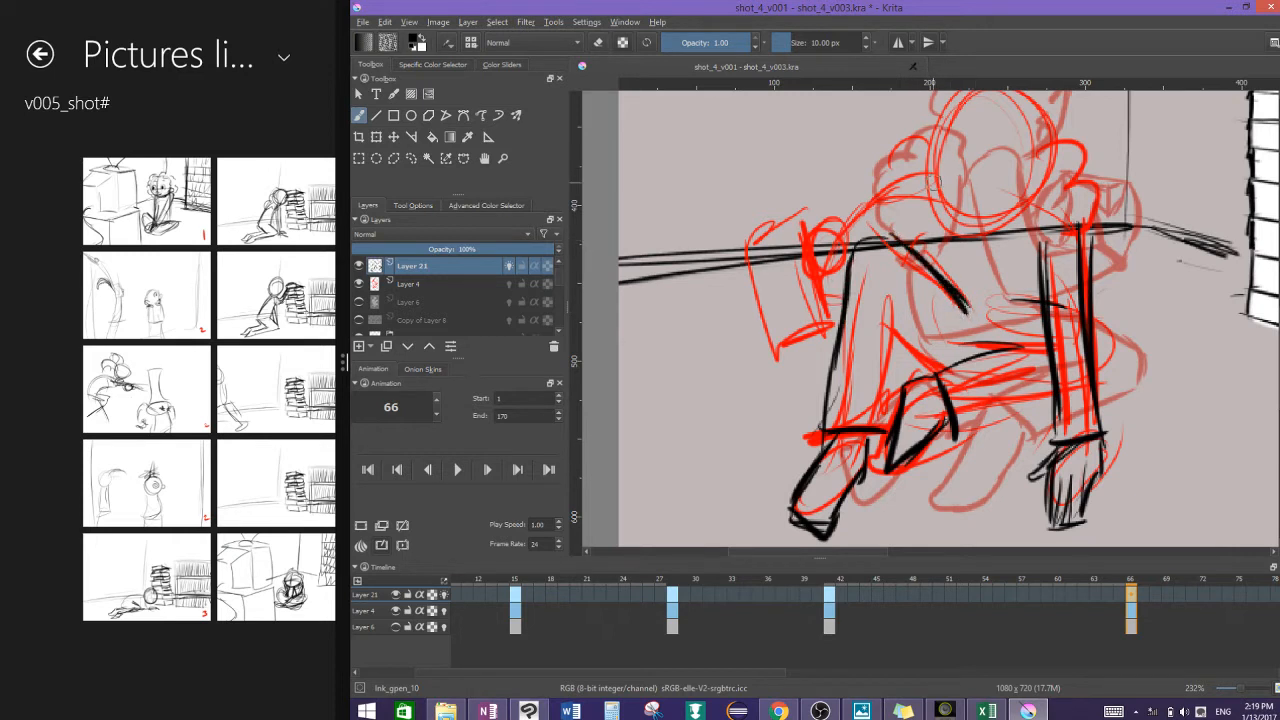
Step: Ink the bent arm from the shoulder down to the elbow, along with the blocky shape beside it
mouse_move(936, 174)
left_mouse_down()
mouse_move(873, 196)
mouse_move(852, 228)
left_mouse_up()
mouse_move(894, 186)
left_mouse_down()
mouse_move(798, 250)
mouse_move(792, 272)
mouse_move(814, 314)
left_mouse_up()
left_click_drag(824, 282, 812, 304)
left_click_drag(846, 260, 822, 304)
left_click_drag(836, 282, 818, 330)
mouse_move(808, 240)
left_mouse_down()
mouse_move(804, 209)
mouse_move(748, 249)
mouse_move(793, 214)
left_mouse_up()
mouse_move(748, 252)
left_mouse_down()
mouse_move(771, 355)
mouse_move(816, 322)
left_mouse_up()
mouse_move(798, 346)
left_mouse_down()
mouse_move(840, 310)
mouse_move(848, 516)
left_mouse_up()
Step: Ink the figure's oval head outline and the wavy hairline inside it
scroll(982, 355, "up", 2)
mouse_move(970, 321)
left_mouse_down()
mouse_move(1020, 364)
mouse_move(1022, 424)
left_mouse_up()
mouse_move(911, 355)
left_mouse_down()
mouse_move(902, 396)
mouse_move(940, 455)
mouse_move(1002, 432)
left_mouse_up()
key("ctrl+z")
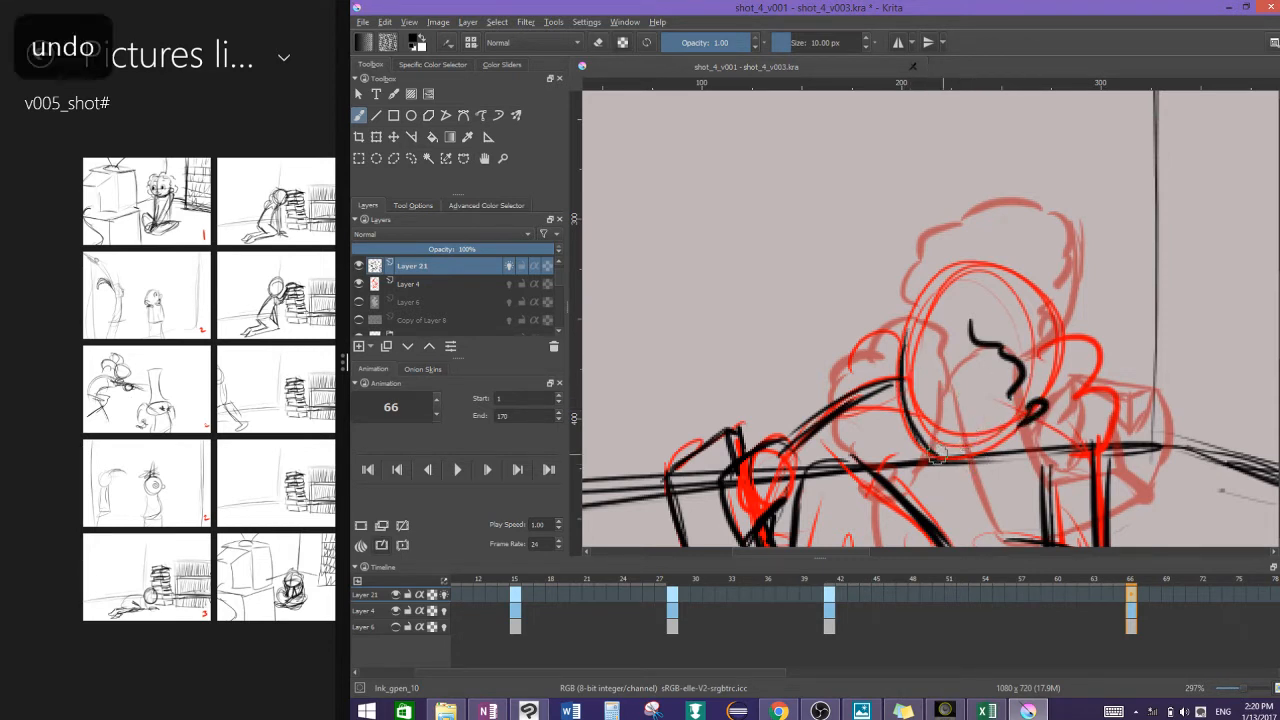
mouse_move(958, 320)
left_mouse_down()
mouse_move(897, 355)
mouse_move(924, 282)
mouse_move(1050, 280)
mouse_move(1060, 366)
left_mouse_up()
mouse_move(1055, 321)
left_mouse_down()
mouse_move(1040, 419)
mouse_move(1021, 426)
left_mouse_up()
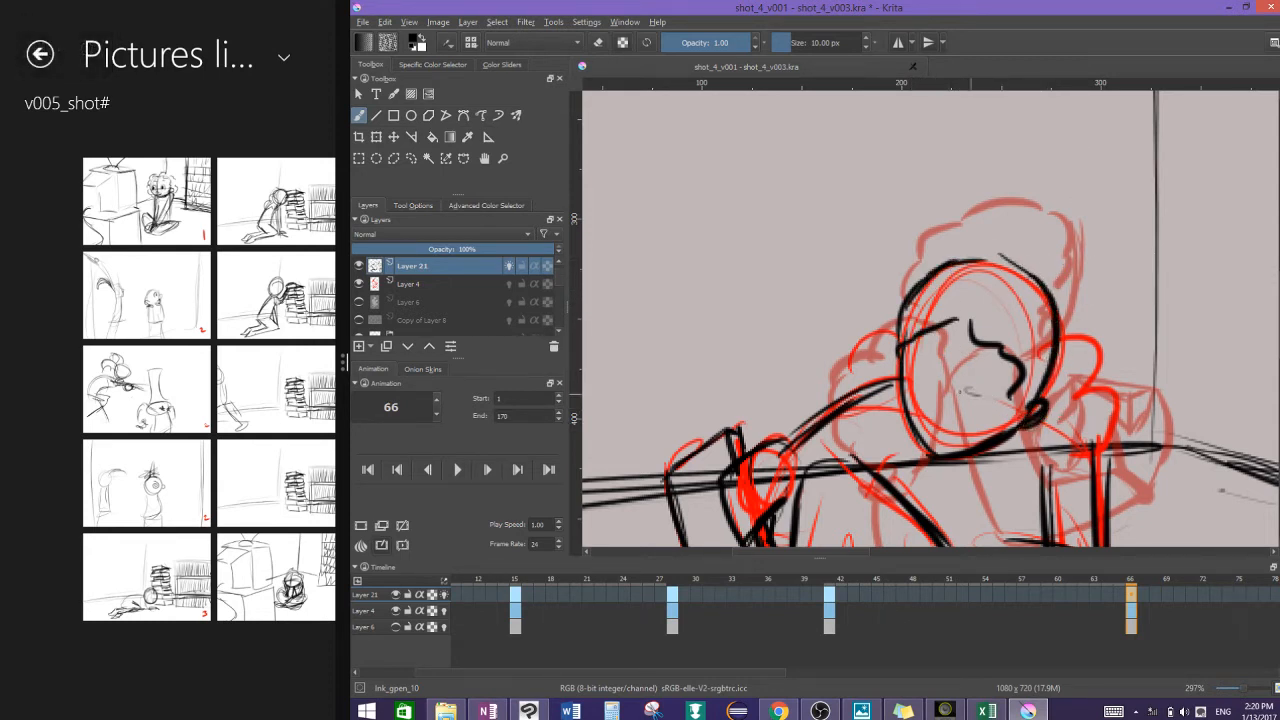
key("ctrl+z")
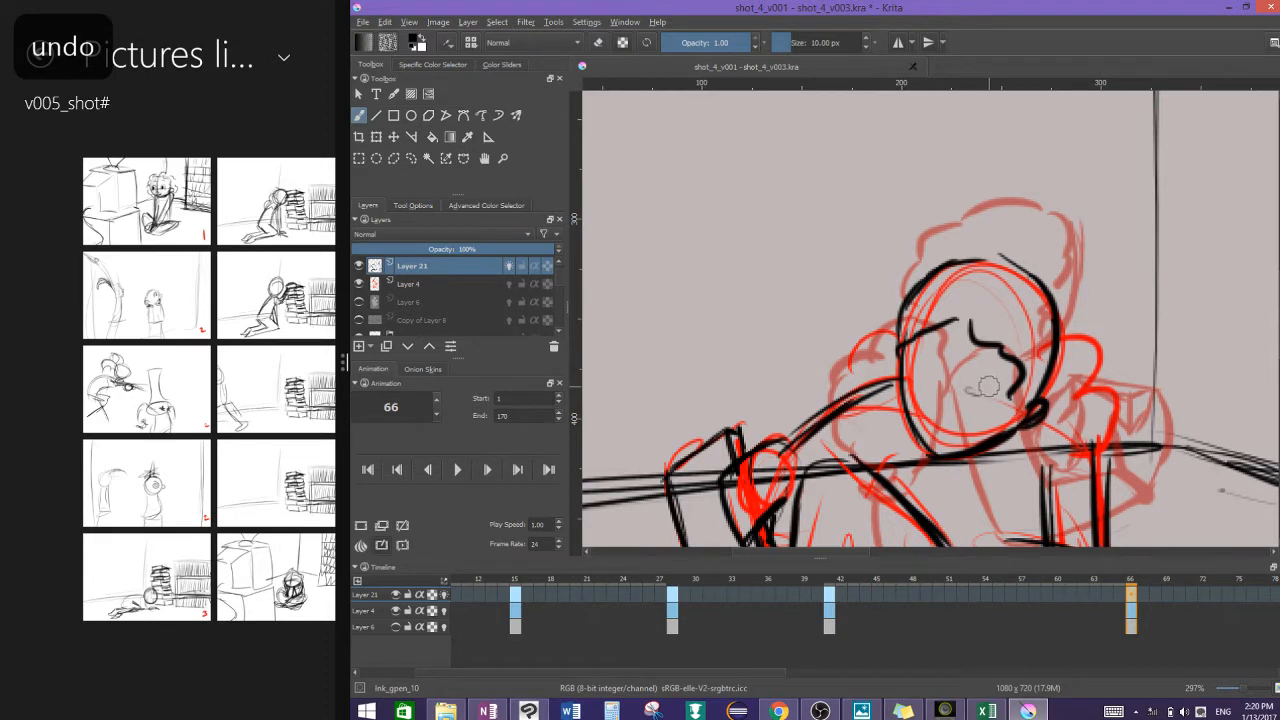
key("ctrl+z")
mouse_move(973, 381)
left_mouse_down()
mouse_move(997, 401)
mouse_move(976, 389)
left_mouse_up()
key("ctrl+z")
left_click_drag(920, 356, 947, 375)
key("ctrl+z")
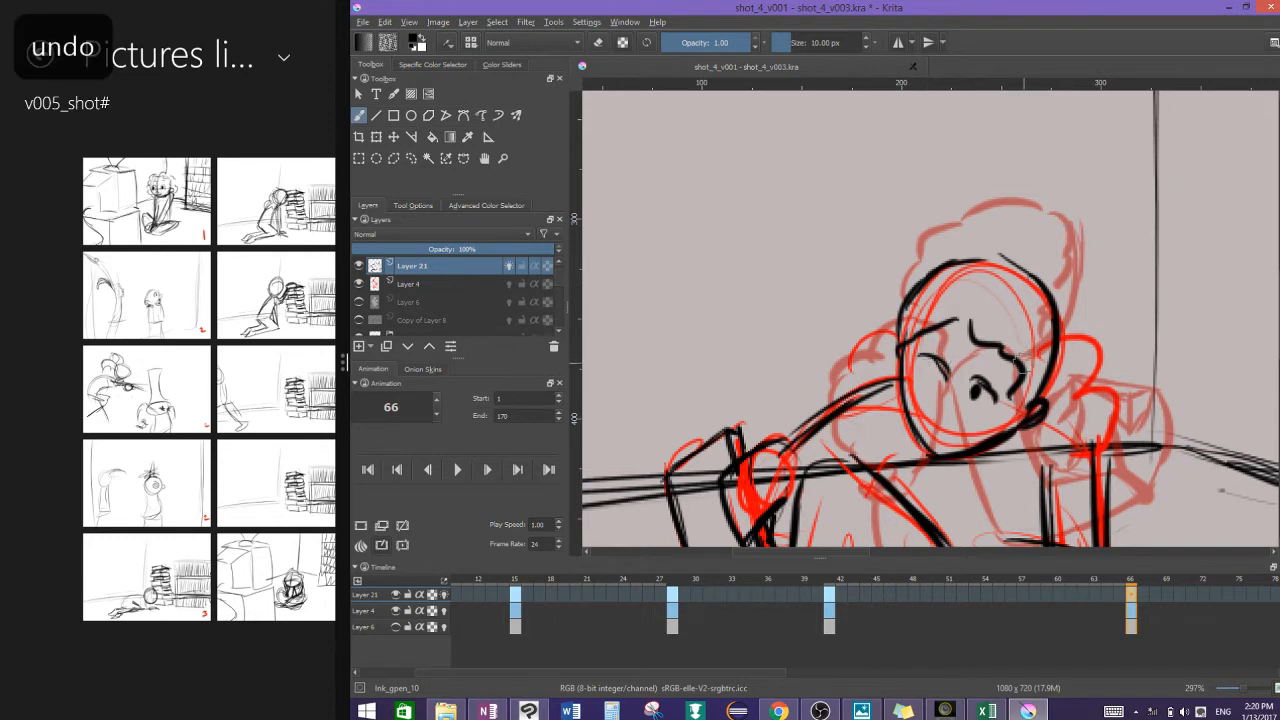
key("ctrl+z")
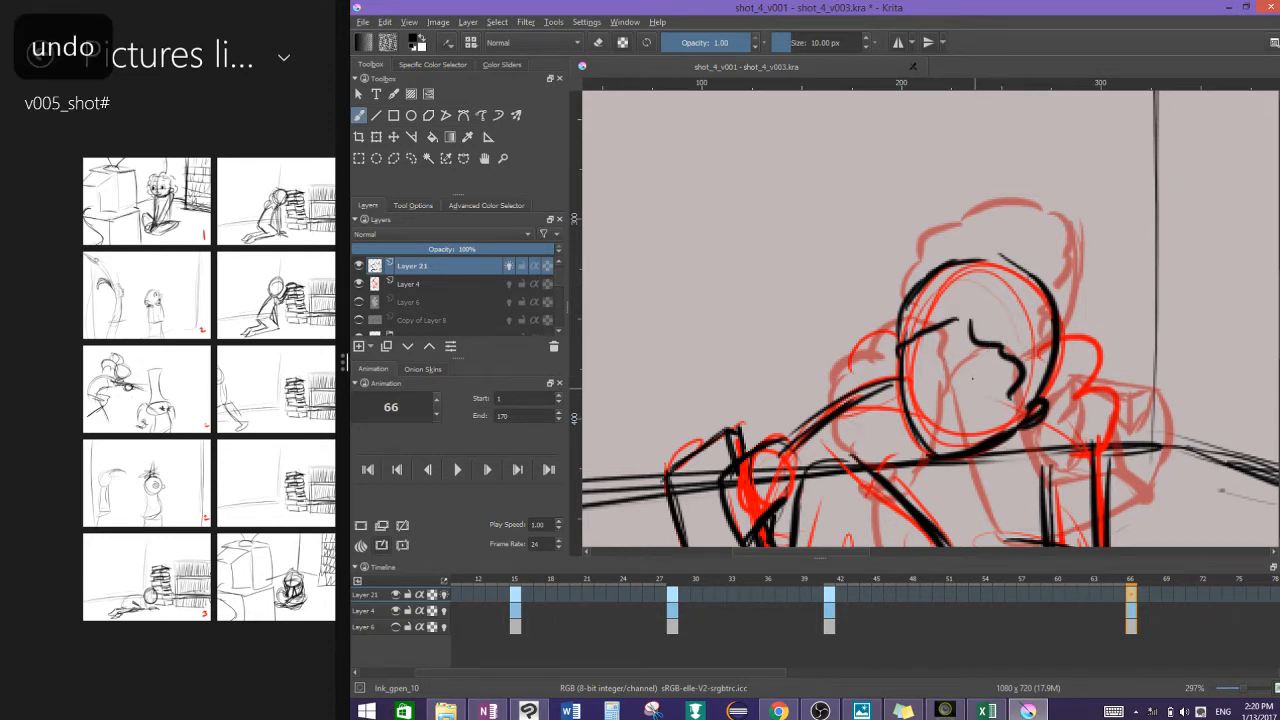
left_click_drag(976, 388, 973, 393)
key("ctrl+z")
key("ctrl+z")
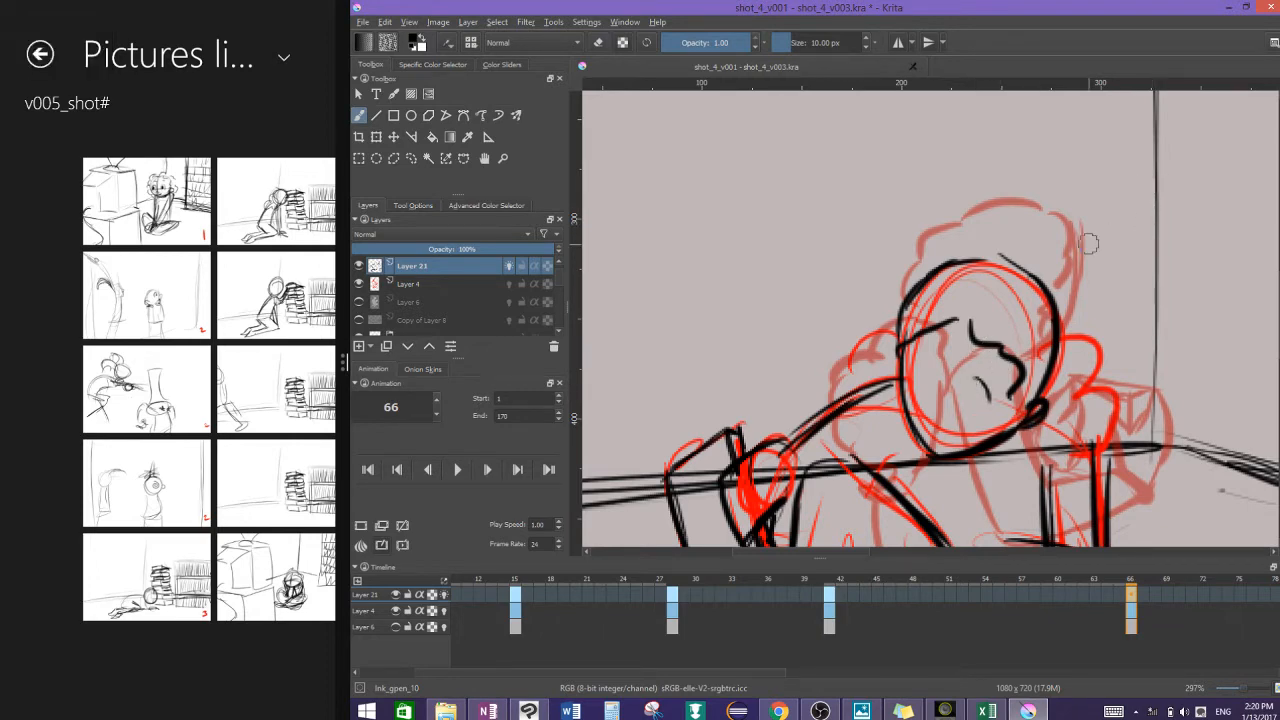
key("ctrl+z")
scroll(1089, 245, "down", 1)
left_click_drag(1069, 220, 979, 98)
key("ctrl+z")
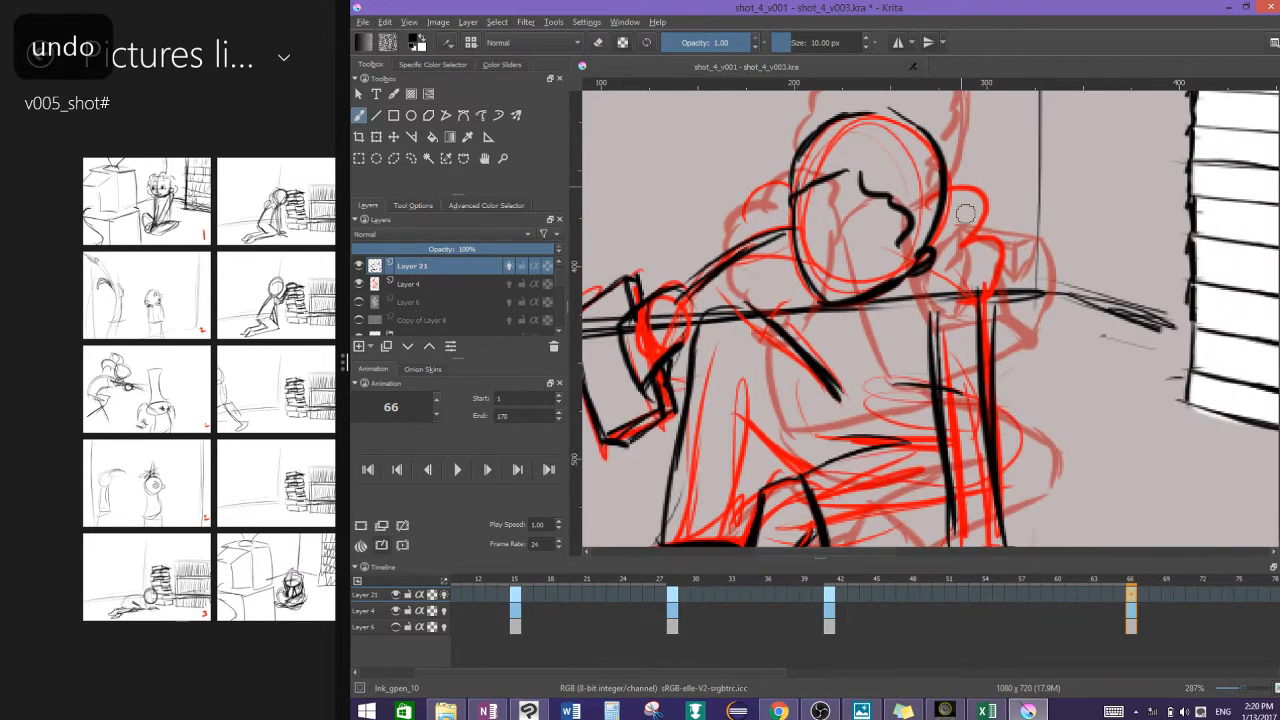
Step: Ink the raised far shoulder joining the supporting arm and the short curl on the opposite side of the head
mouse_move(951, 200)
left_mouse_down()
mouse_move(981, 254)
mouse_move(979, 292)
left_mouse_up()
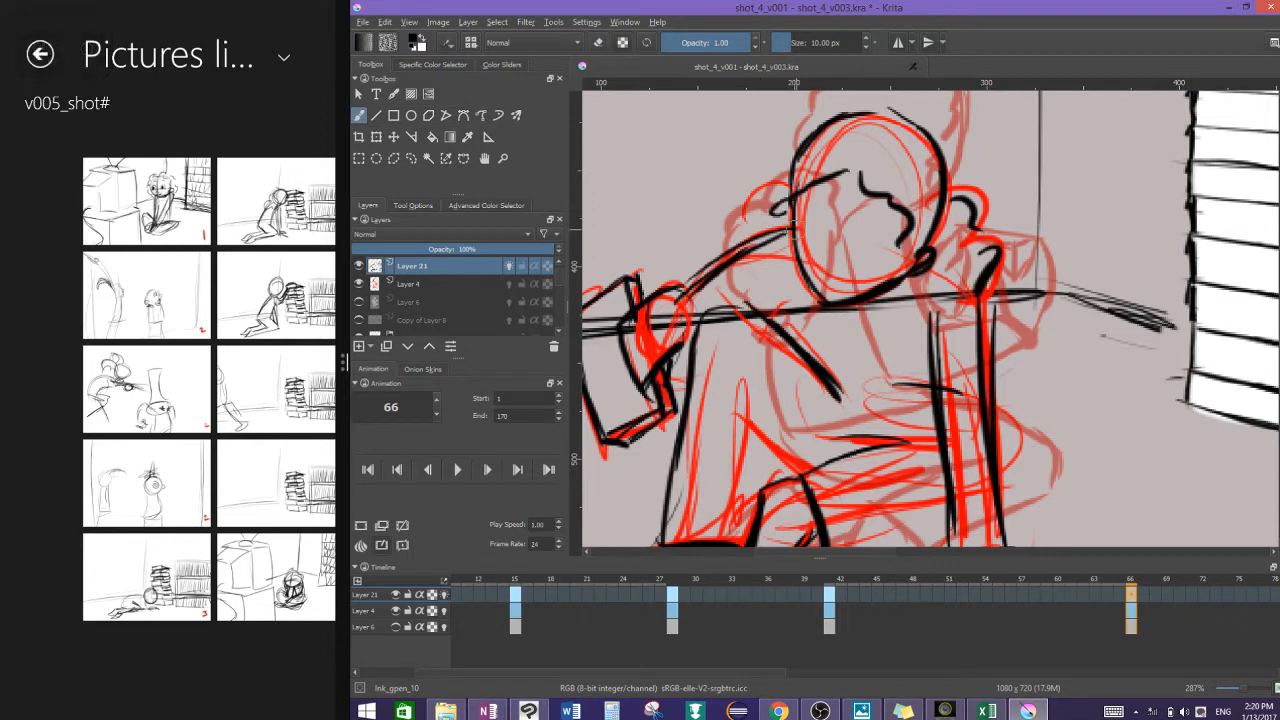
left_click_drag(788, 206, 771, 217)
scroll(866, 209, "down", 1)
mouse_move(939, 278)
left_mouse_down()
mouse_move(964, 302)
mouse_move(972, 340)
left_mouse_up()
scroll(929, 436, "down", 2)
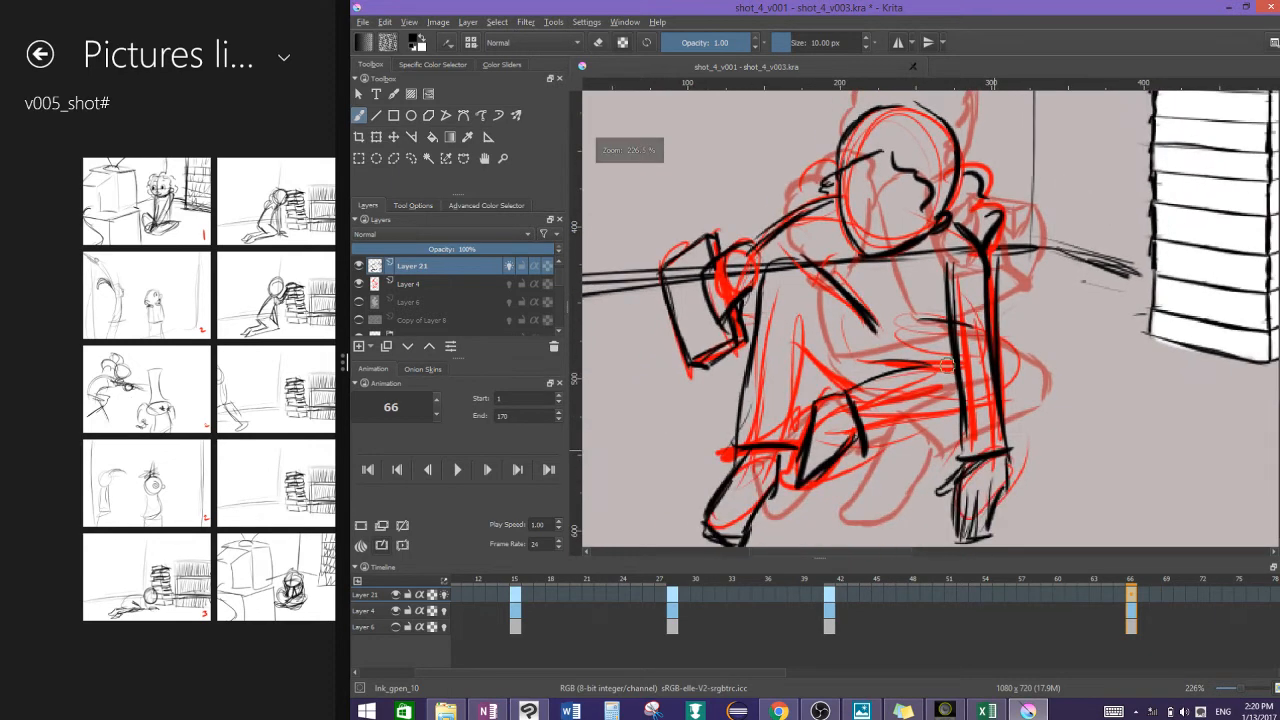
Step: Ink the thigh's underside, the rounded hip behind the supporting arm and the inner leg line, saving the document
mouse_move(930, 434)
left_mouse_down()
mouse_move(882, 448)
mouse_move(970, 418)
left_mouse_up()
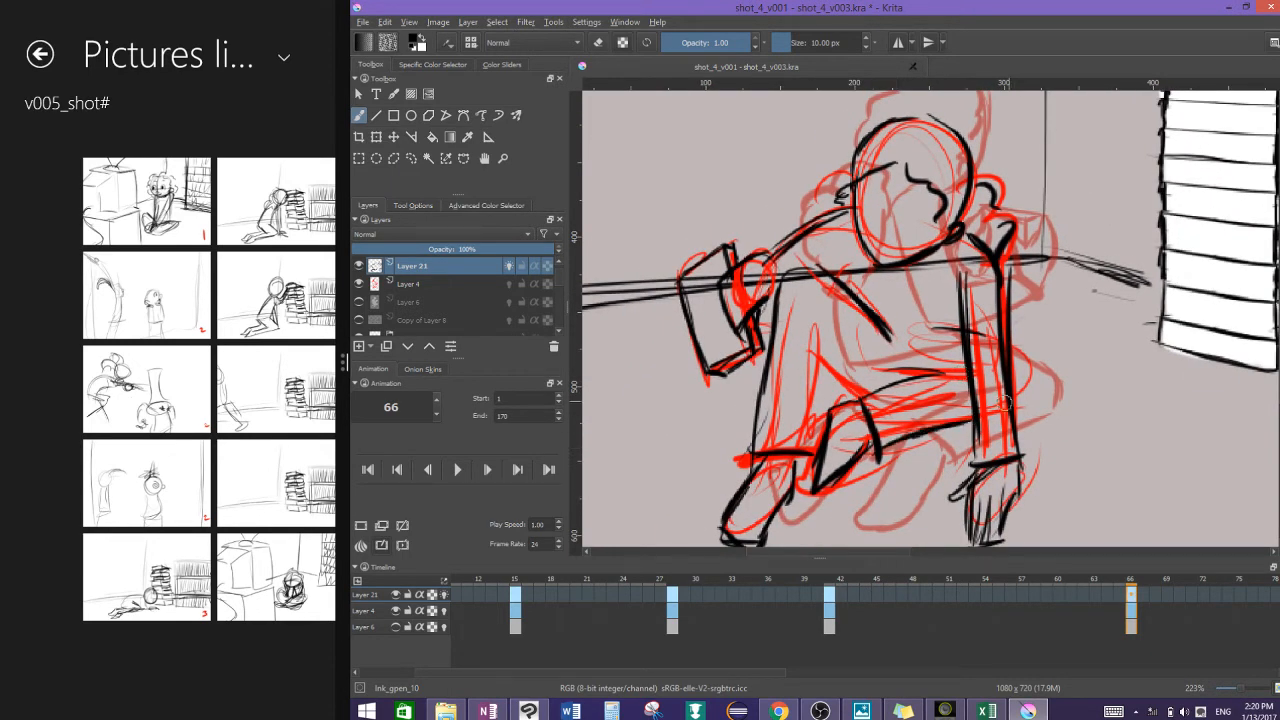
left_click_drag(1040, 384, 1010, 404)
left_click_drag(1014, 340, 1036, 382)
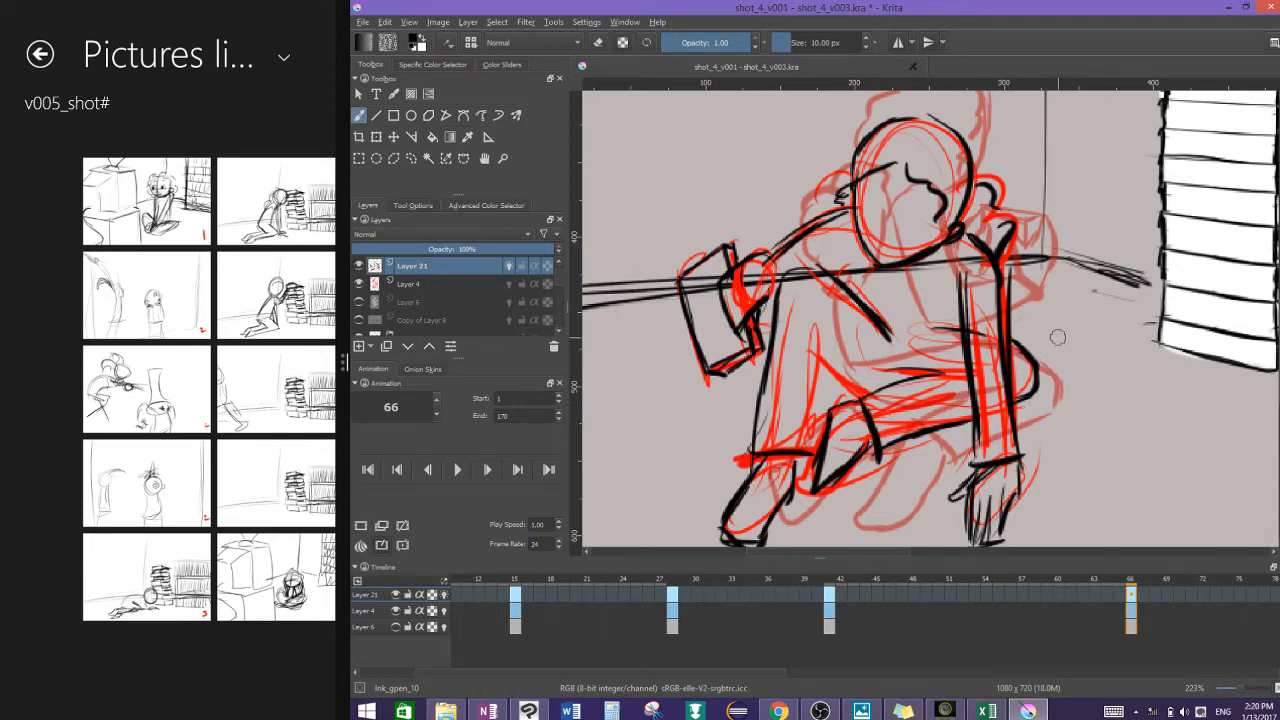
scroll(1018, 339, "down", 1)
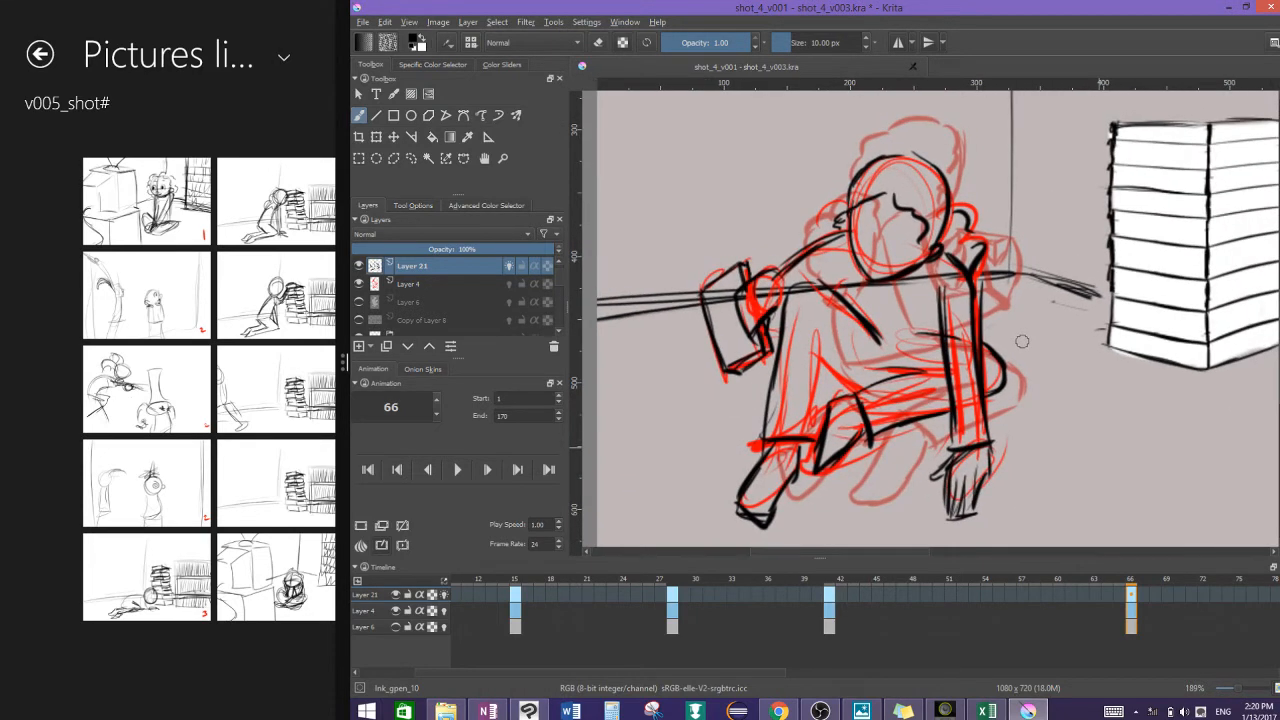
key("ctrl+s")
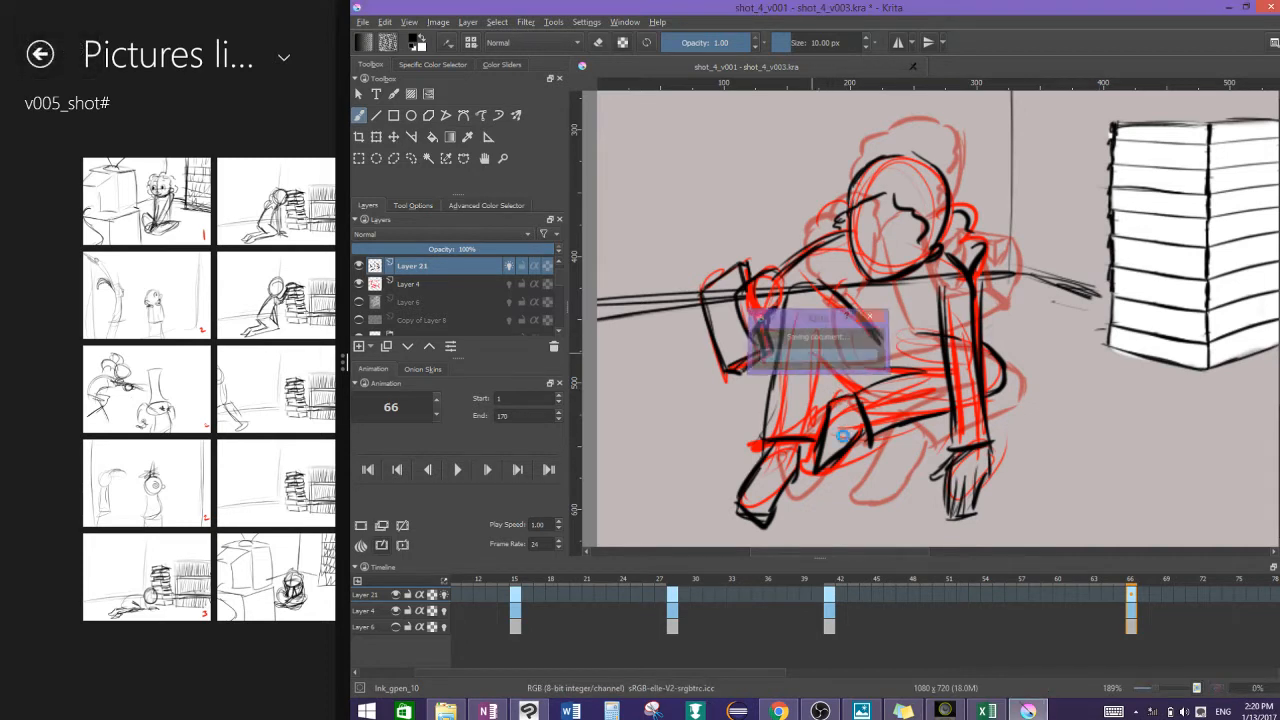
mouse_move(818, 405)
left_mouse_down()
mouse_move(825, 331)
mouse_move(817, 441)
left_mouse_up()
left_click_drag(824, 367, 850, 391)
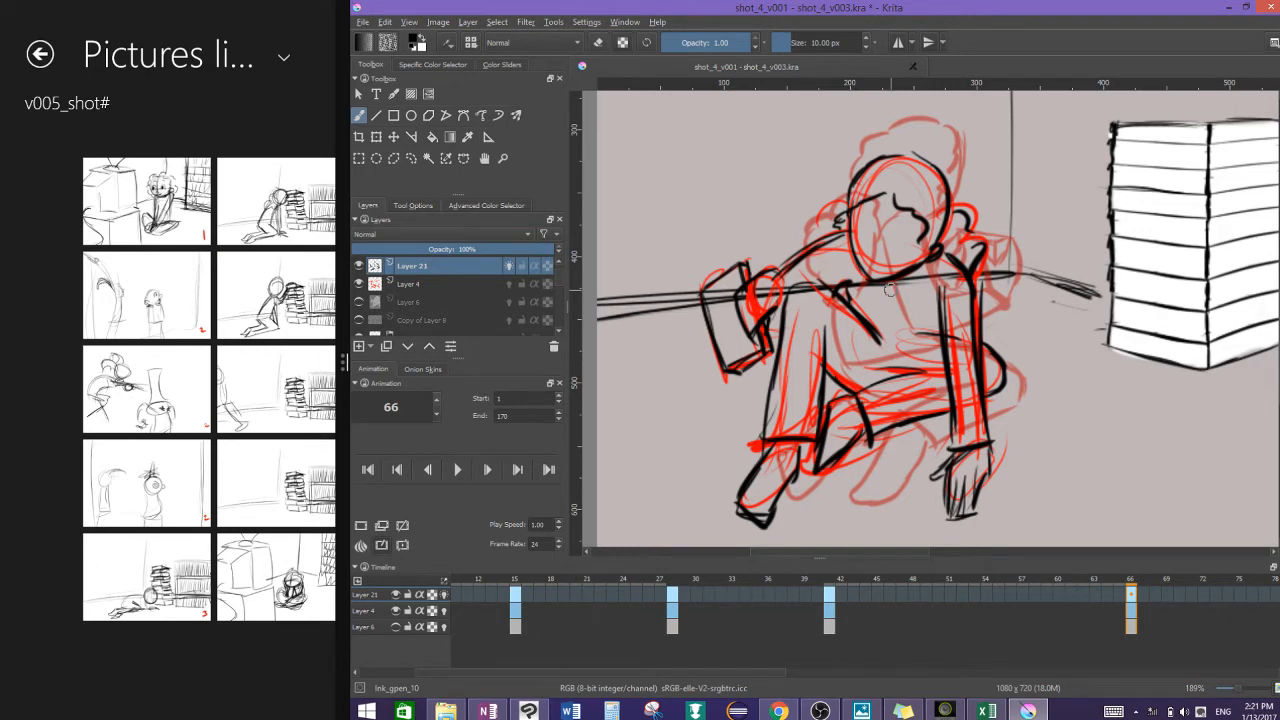
Step: Hide the red rough sketch on Layer 4 and save the document
left_click(397, 610)
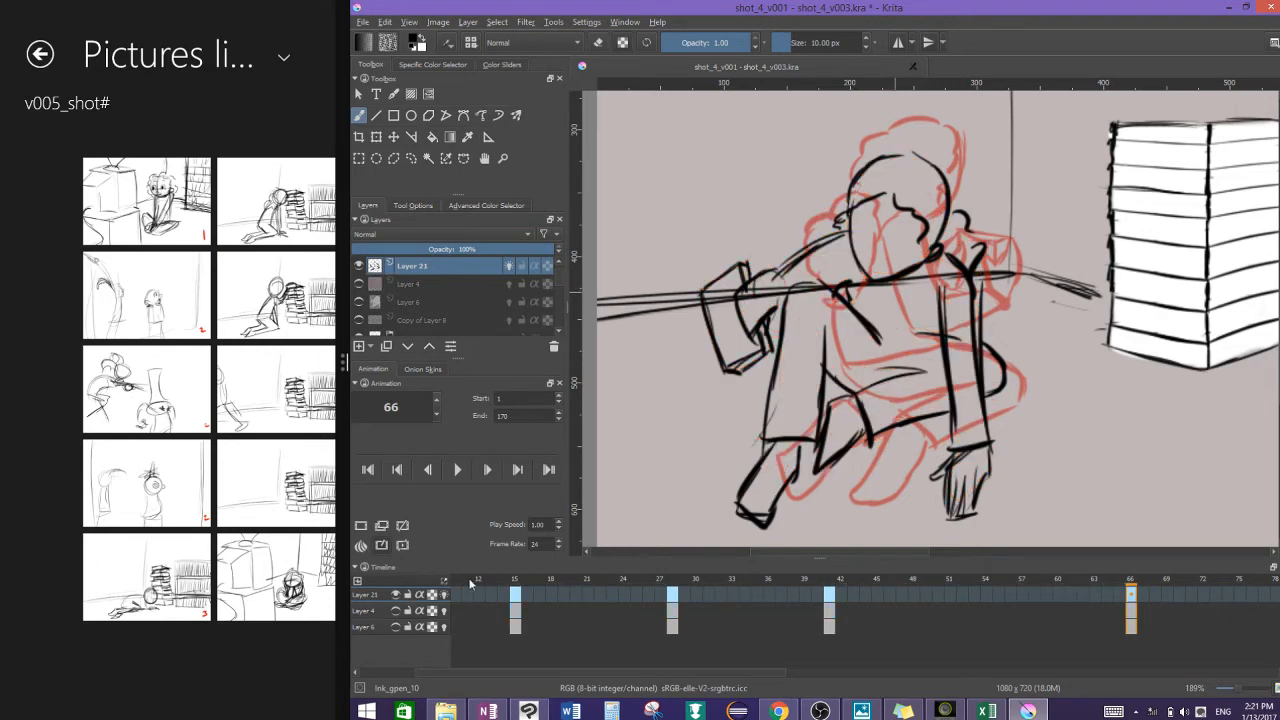
scroll(1064, 307, "down", 2)
key("ctrl+s")
scroll(930, 293, "down", 1)
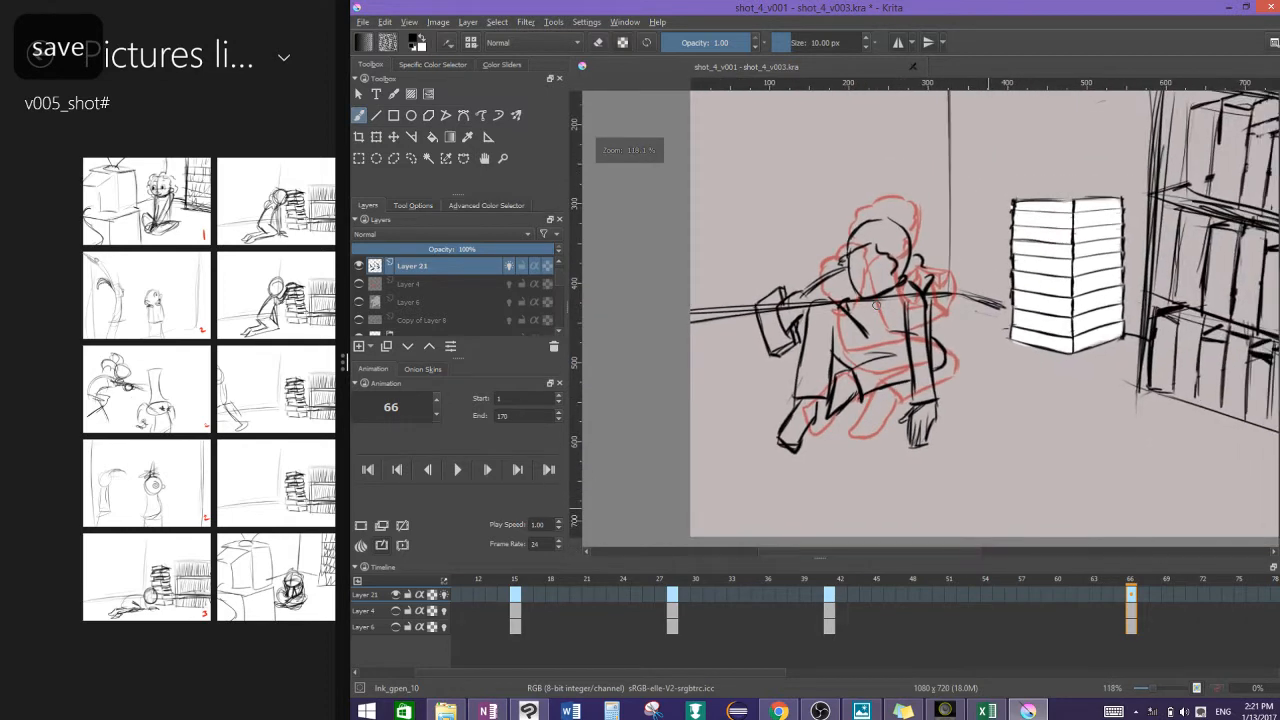
Step: Create a blank keyframe at frame 79 on Layer 21, keeping the onion skin on
left_click_drag(757, 673, 930, 678)
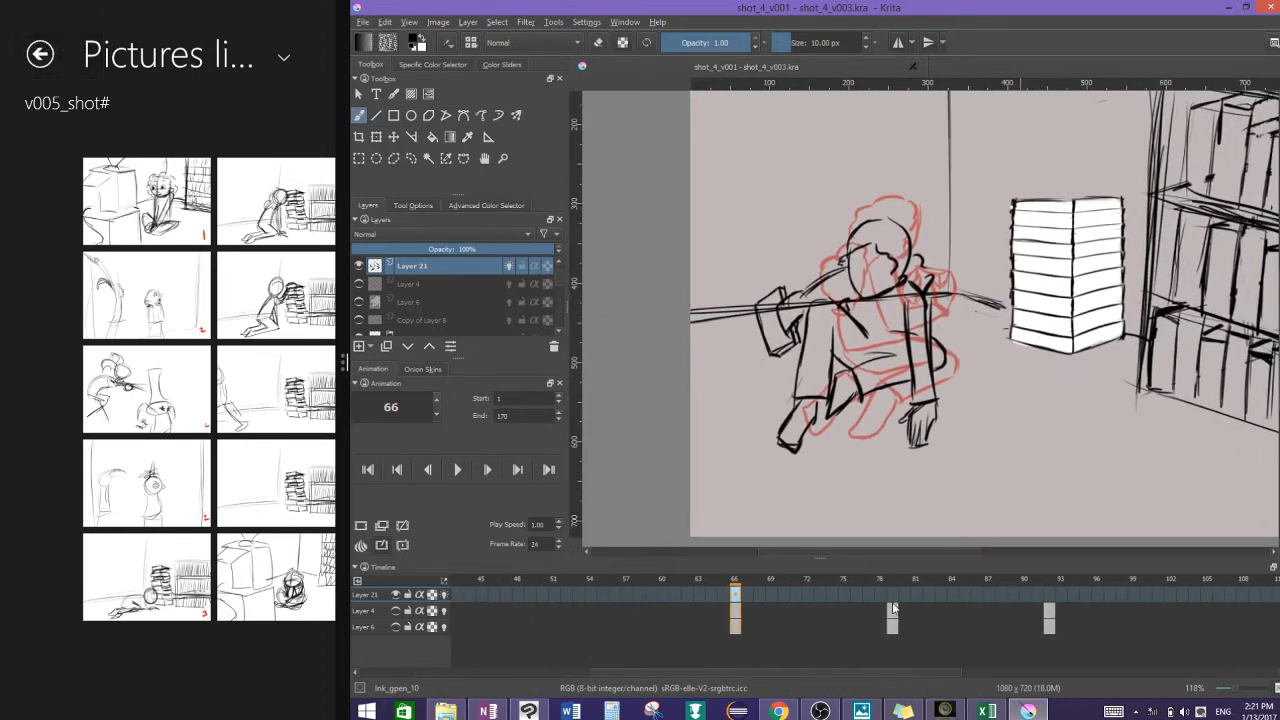
left_click(893, 596)
left_click(403, 544)
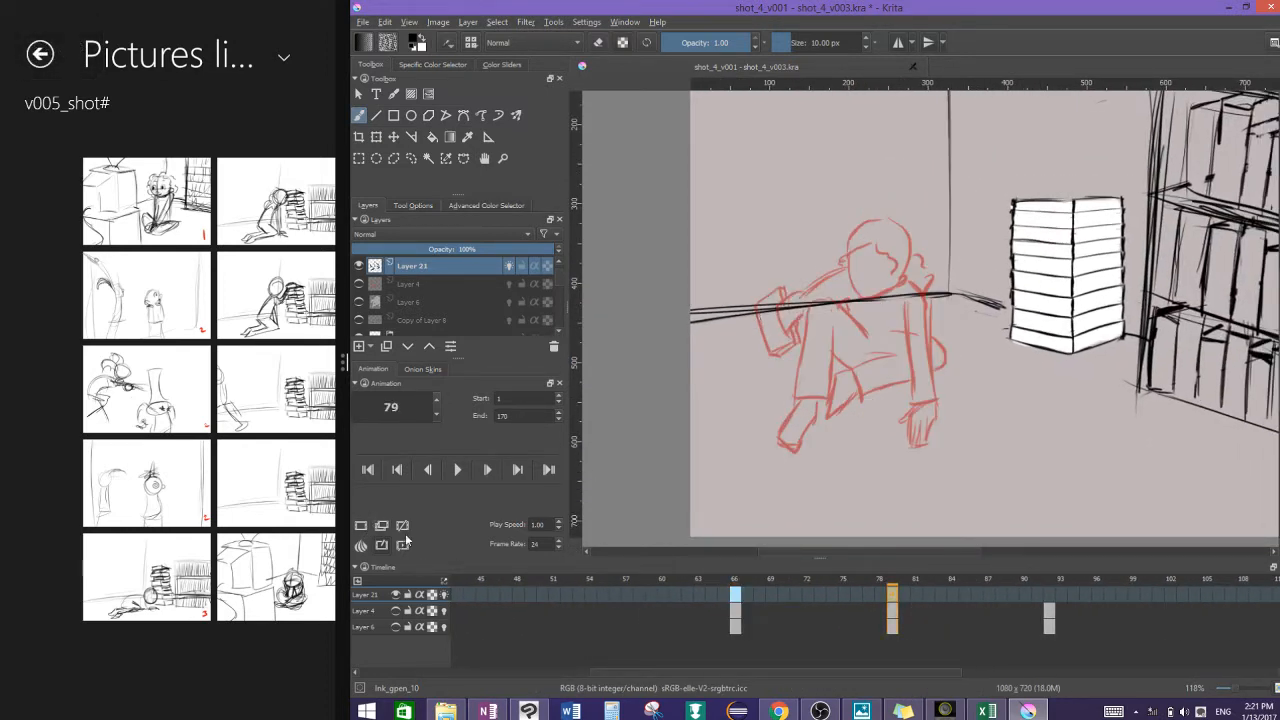
key("o")
key("o")
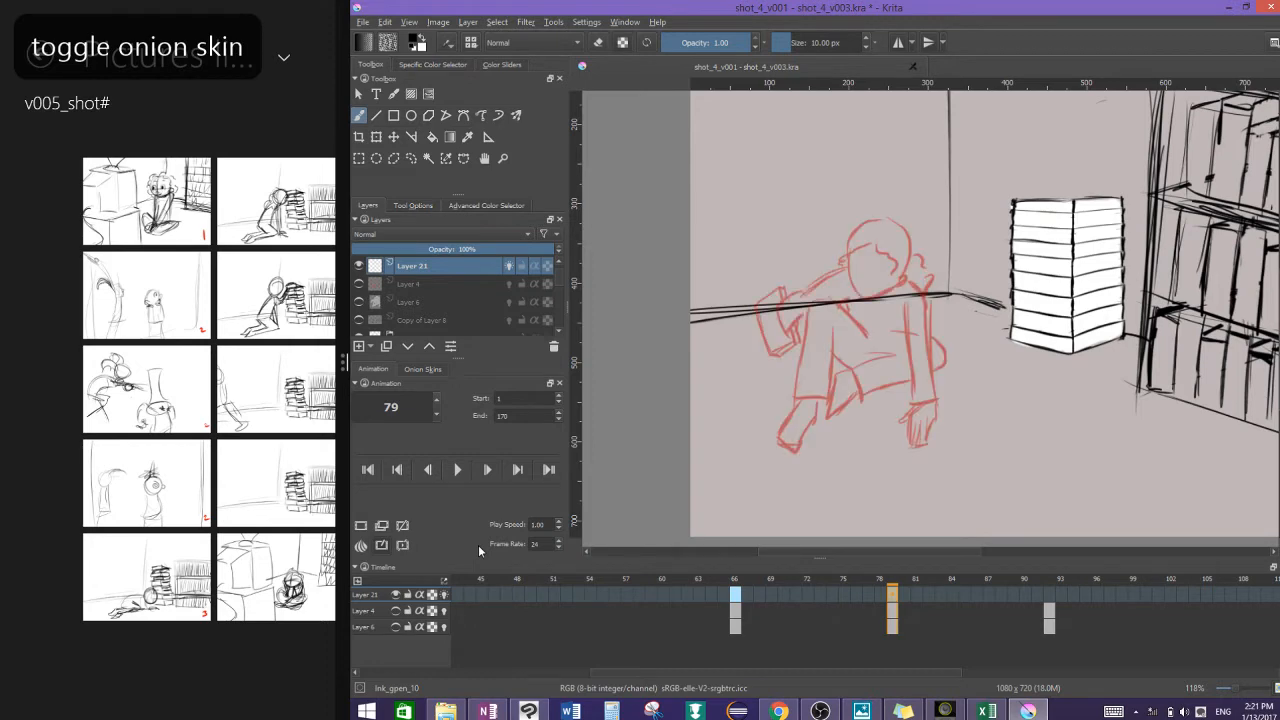
Step: Show the Layer 4 rough and ink the foot and leg at the canvas's left edge on frame 79
left_click(396, 611)
scroll(852, 315, "up", 2)
mouse_move(766, 452)
left_mouse_down()
mouse_move(948, 393)
mouse_move(920, 404)
mouse_move(972, 400)
mouse_move(976, 347)
mouse_move(941, 378)
mouse_move(958, 346)
mouse_move(894, 246)
left_mouse_up()
left_click_drag(830, 186, 938, 314)
mouse_move(860, 226)
left_mouse_down()
mouse_move(928, 306)
mouse_move(830, 262)
left_mouse_up()
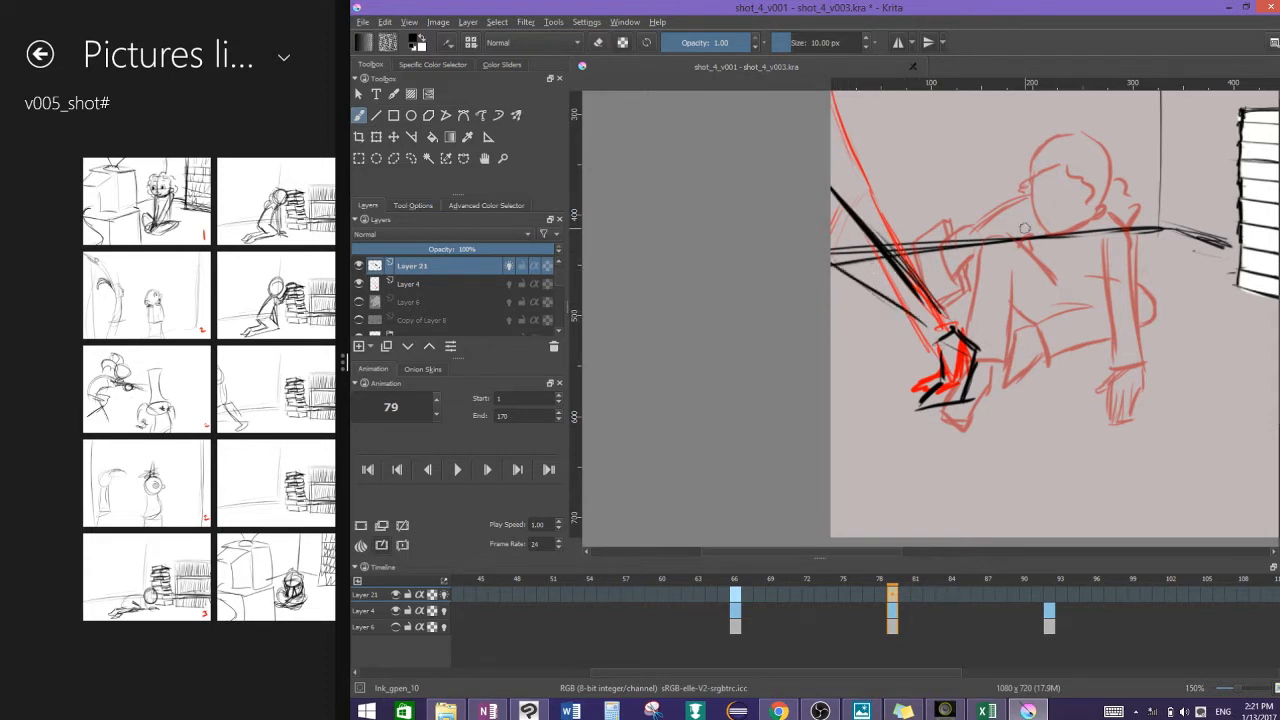
mouse_move(1024, 228)
left_mouse_down()
mouse_move(1002, 342)
mouse_move(984, 342)
left_mouse_up()
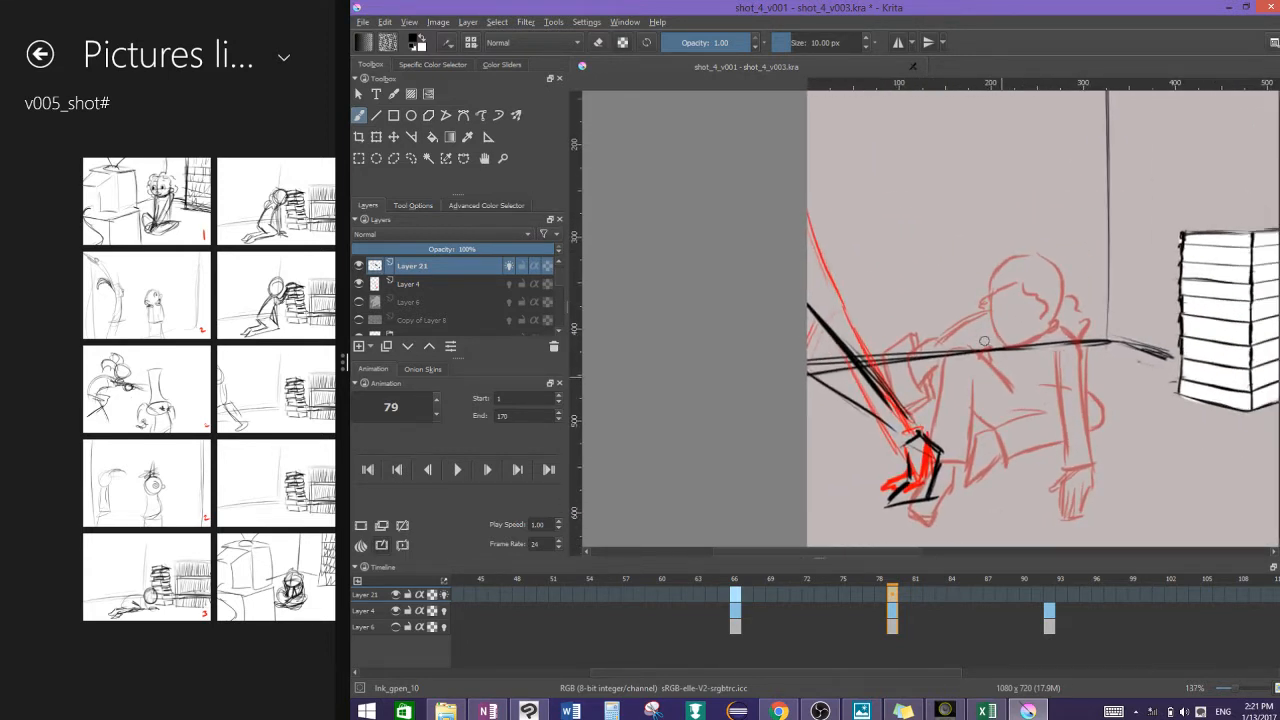
Step: Erase the heavy leg lines above the foot and redraw the leg with thinner, steeper strokes
key("e")
mouse_move(812, 305)
left_mouse_down()
mouse_move(875, 385)
mouse_move(885, 357)
left_mouse_up()
key("e")
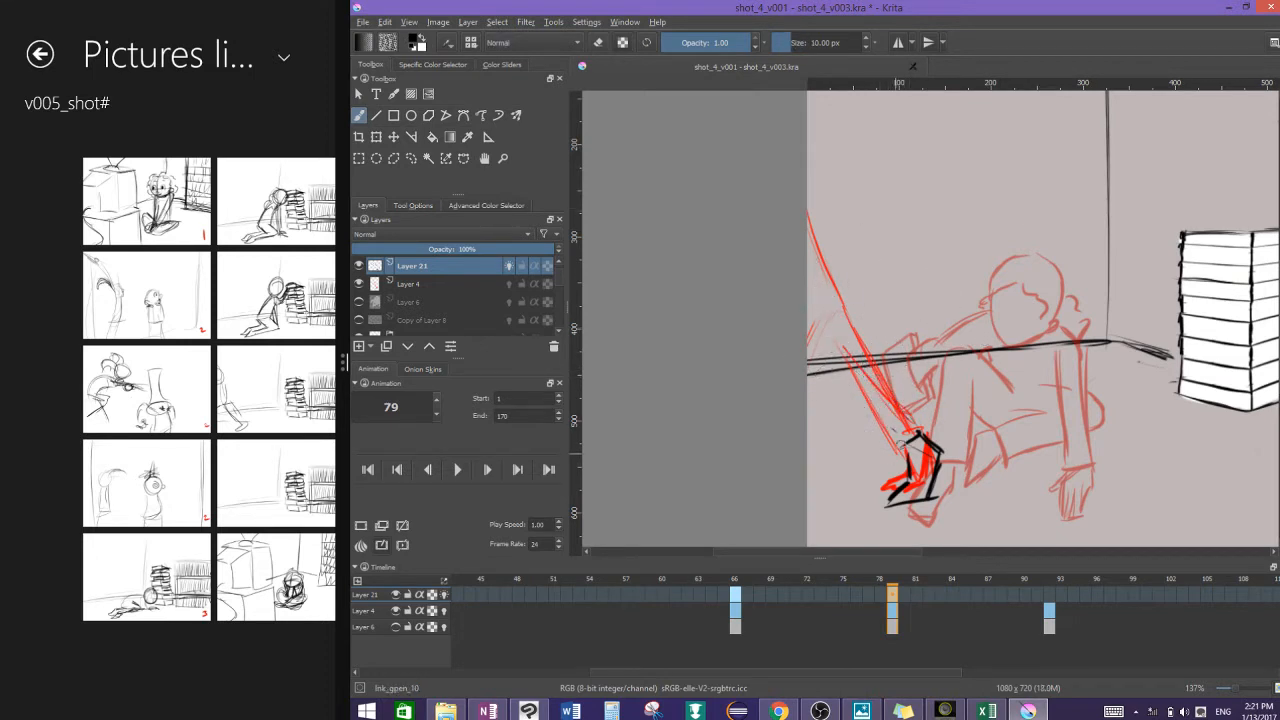
left_click_drag(918, 430, 872, 290)
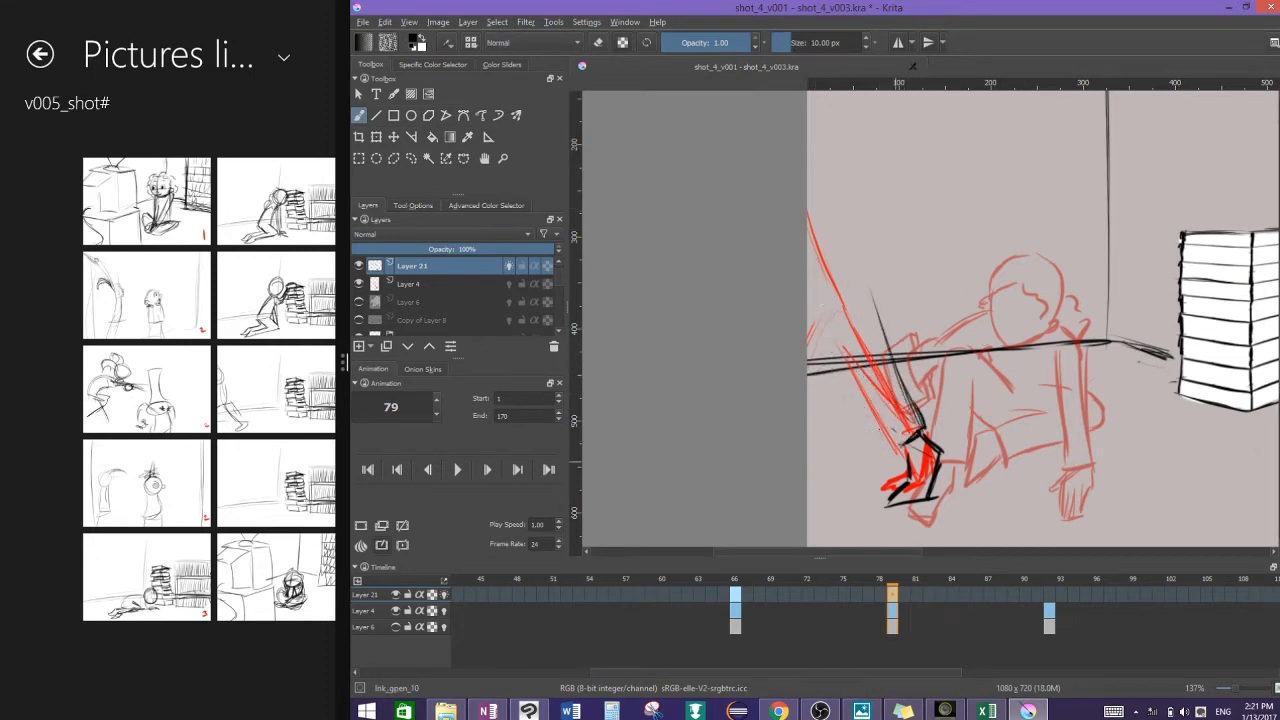
mouse_move(880, 430)
left_mouse_down()
mouse_move(828, 302)
mouse_move(830, 232)
left_mouse_up()
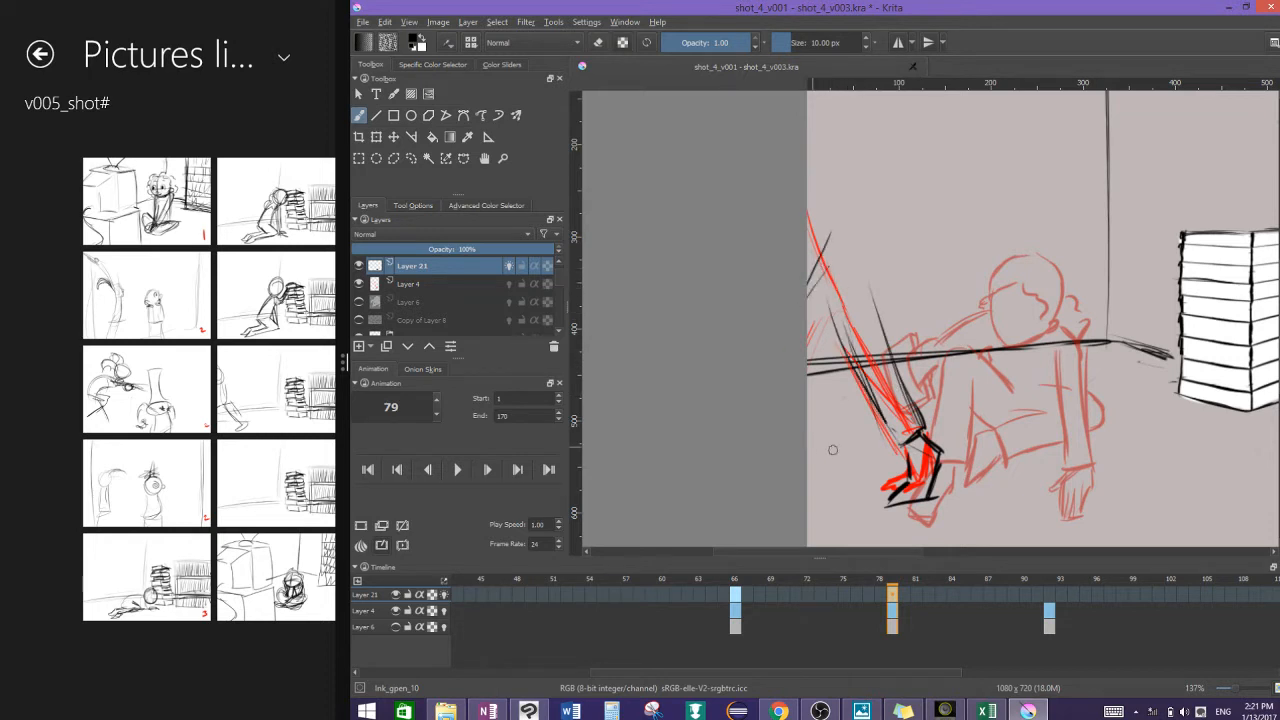
mouse_move(870, 423)
left_mouse_down()
mouse_move(812, 439)
mouse_move(859, 437)
left_mouse_up()
left_click_drag(874, 434, 809, 442)
key("ctrl+z")
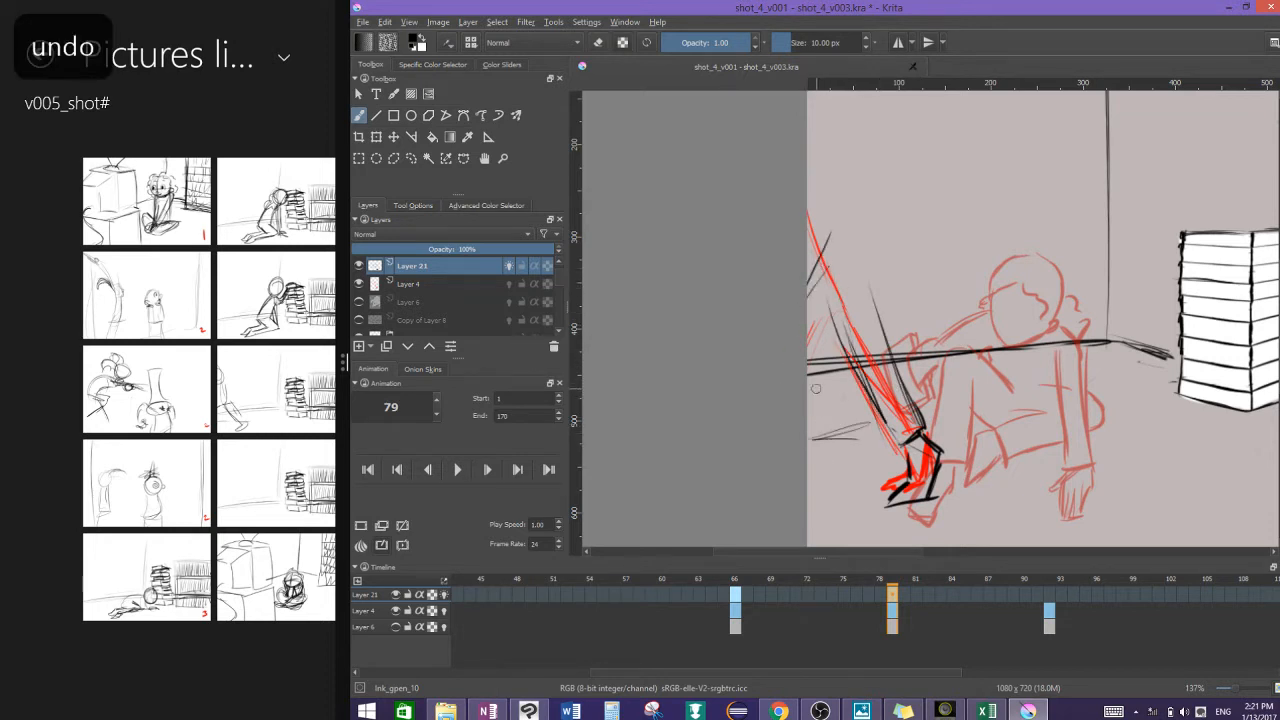
key("ctrl+z")
Step: Ink the lower edge of the second leg and the body contour running up to the canvas's left edge
left_click_drag(808, 387, 881, 425)
left_click_drag(831, 366, 874, 402)
mouse_move(826, 366)
left_mouse_down()
mouse_move(860, 274)
mouse_move(808, 162)
left_mouse_up()
left_click_drag(848, 248, 808, 168)
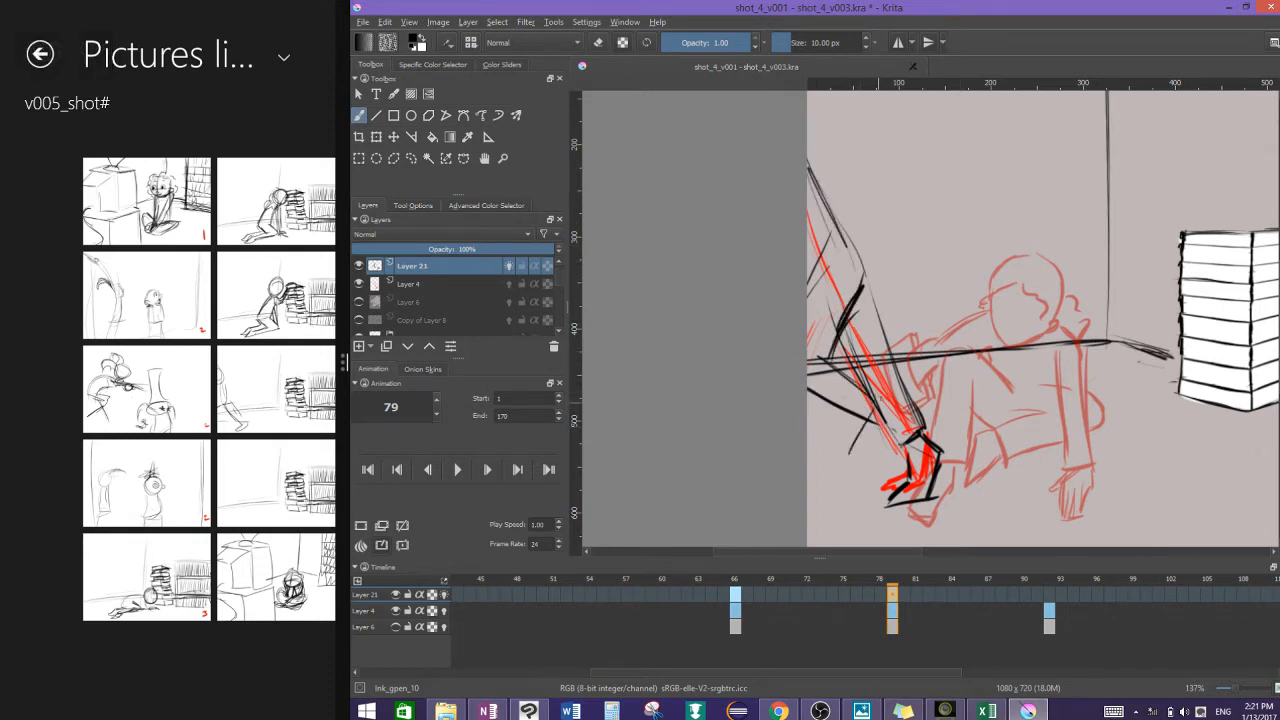
left_click_drag(880, 402, 849, 459)
key("ctrl+z")
key("ctrl+z")
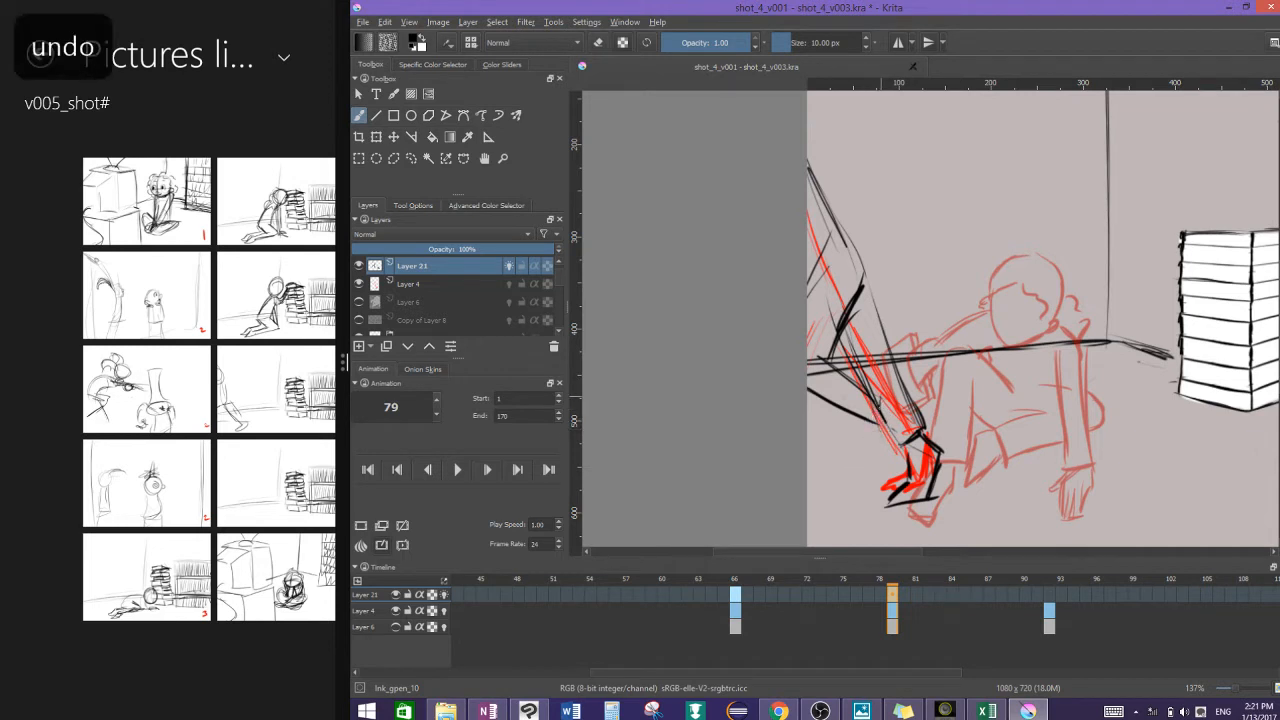
Step: Ink the second foot behind the first, thicken its leg lines and add the angular strokes higher up the body
mouse_move(880, 403)
left_mouse_down()
mouse_move(883, 481)
mouse_move(887, 465)
left_mouse_up()
left_click_drag(883, 398, 868, 438)
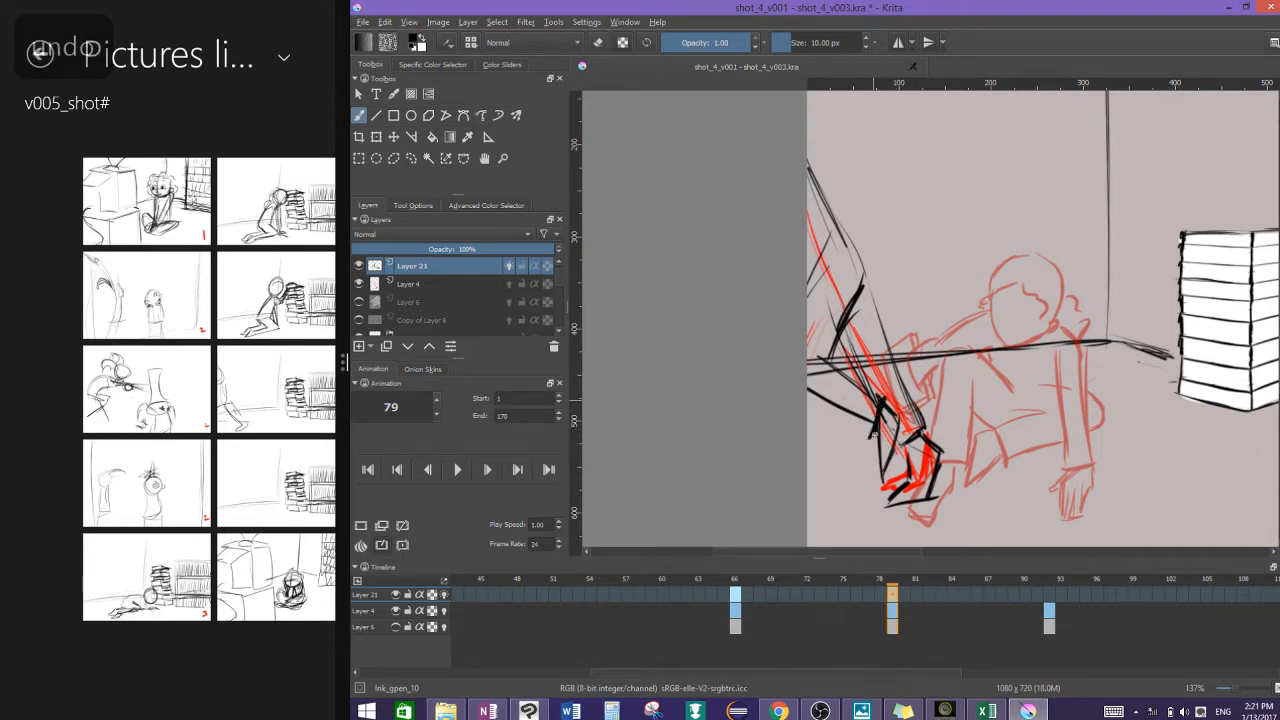
left_click_drag(827, 389, 871, 433)
left_click_drag(823, 348, 875, 399)
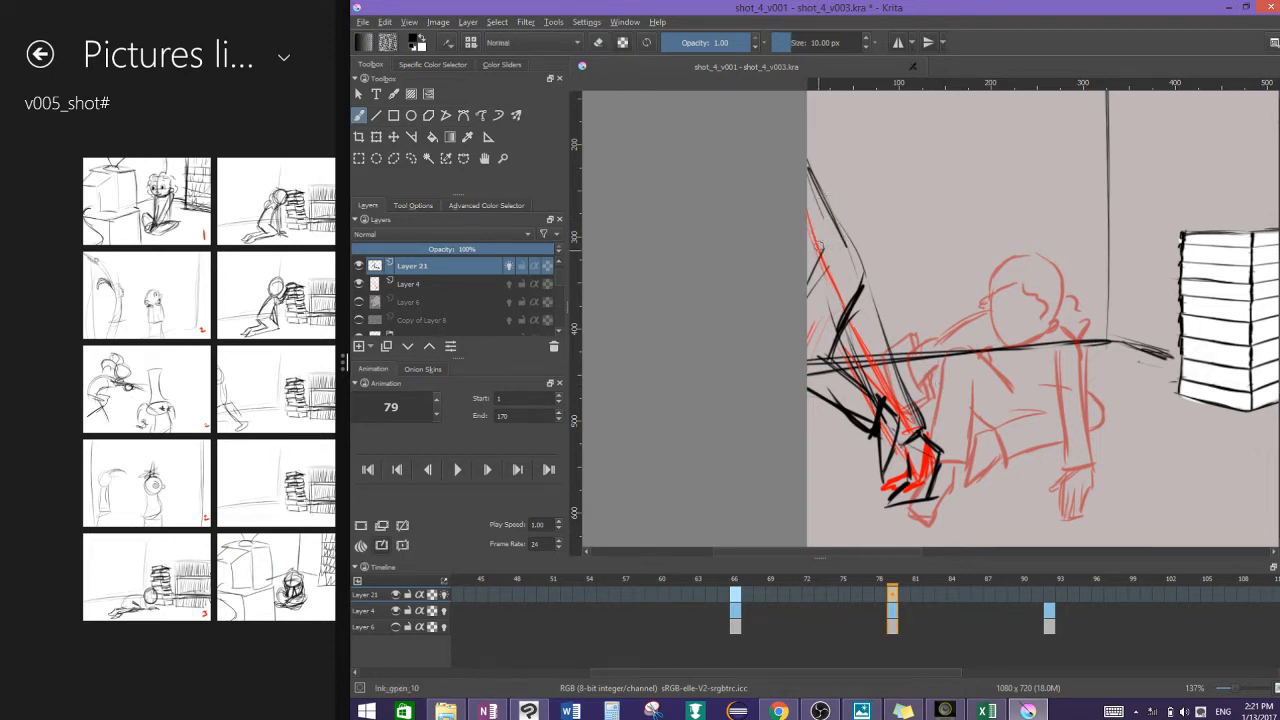
left_click_drag(809, 257, 848, 235)
Step: Check the drawings on frames 79 to 92 along the timeline, and save the file
scroll(921, 293, "down", 2)
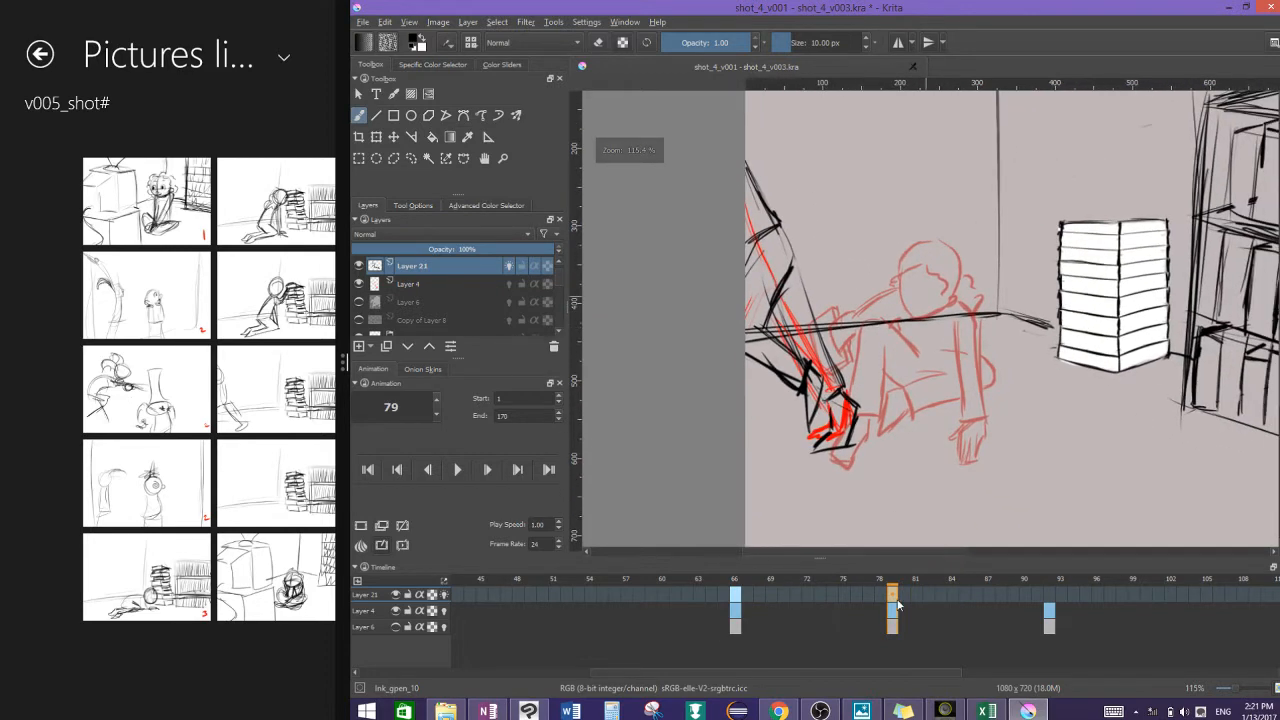
left_click(1049, 601)
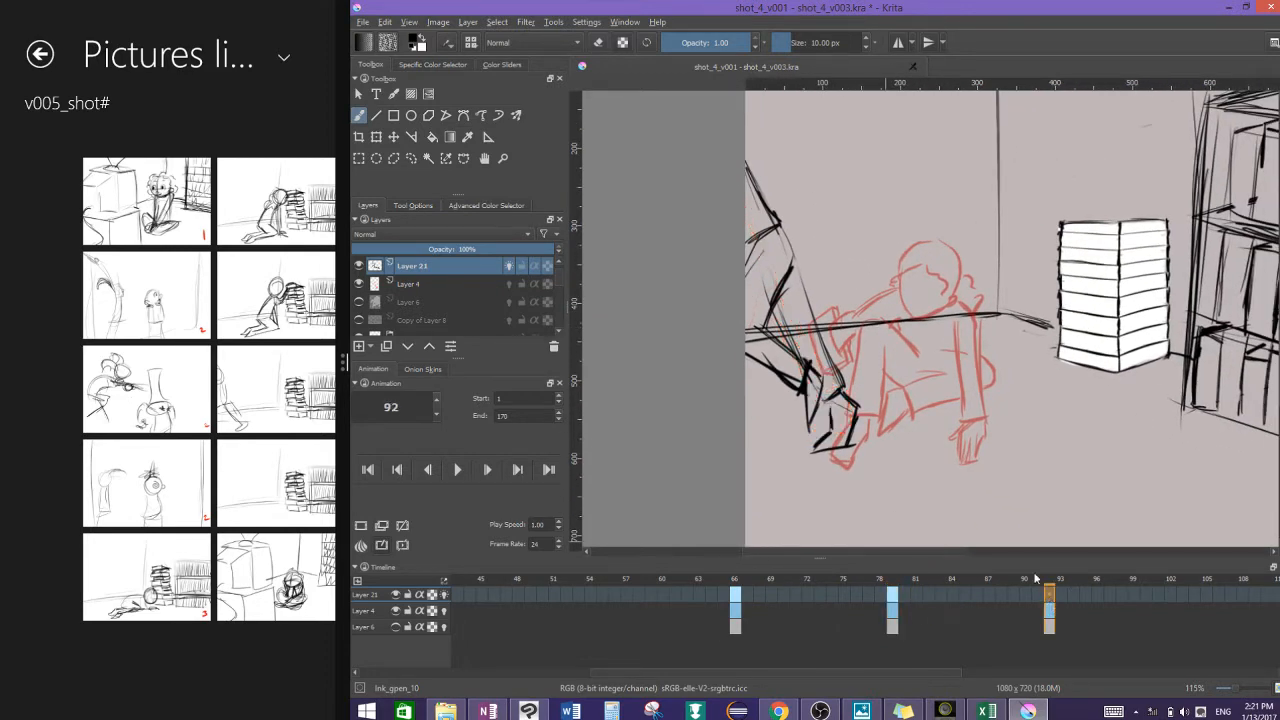
left_click(892, 596)
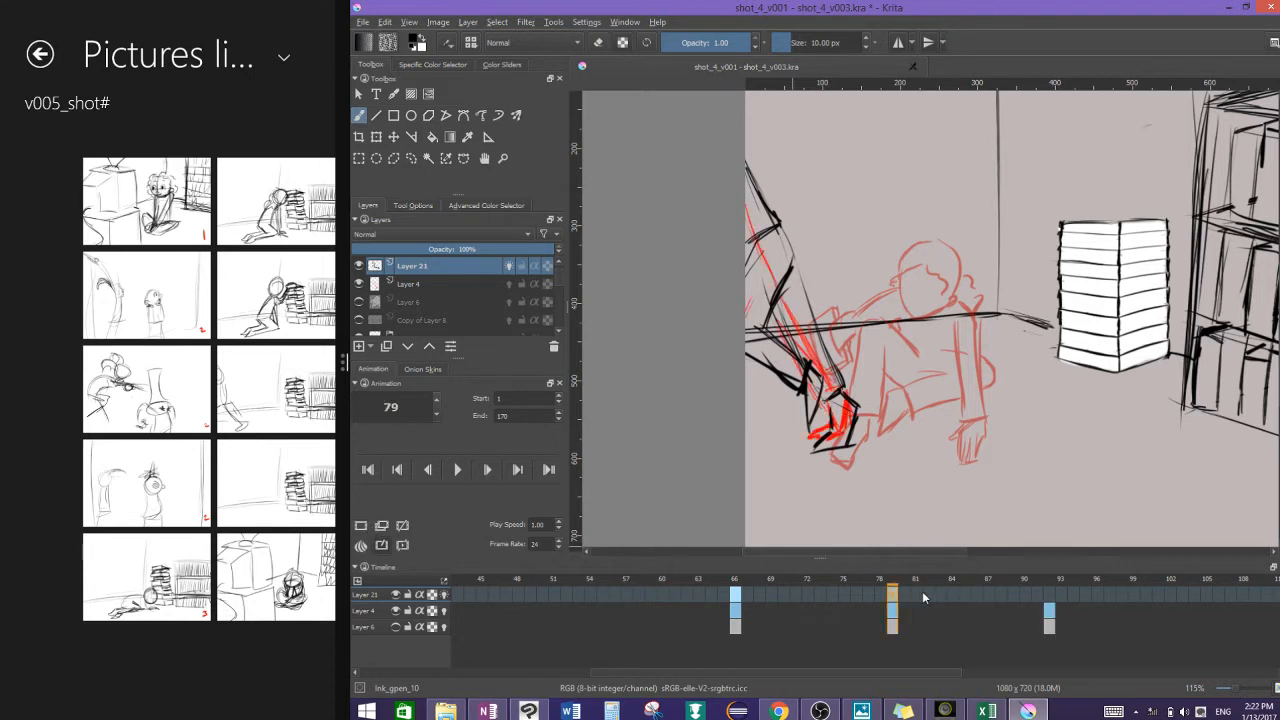
mouse_move(889, 595)
left_mouse_down()
mouse_move(860, 597)
mouse_move(894, 599)
left_mouse_up()
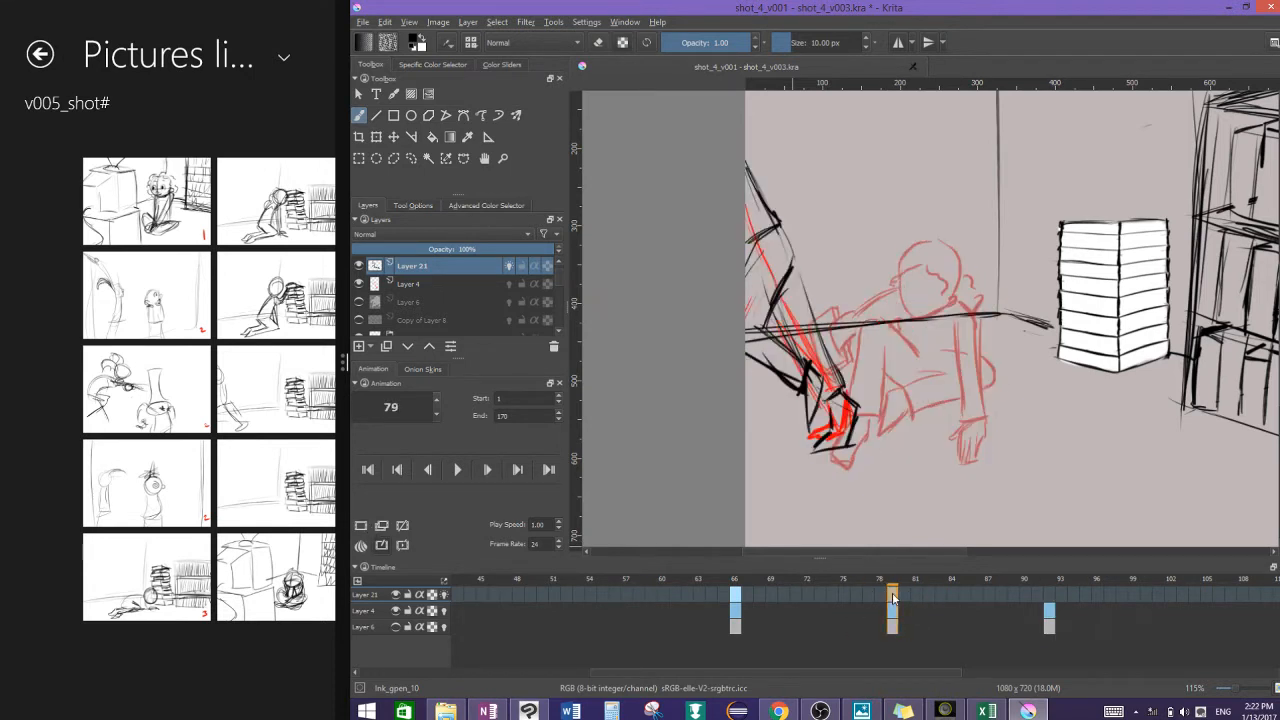
left_click(1047, 600)
mouse_move(963, 594)
left_mouse_down()
mouse_move(1027, 580)
mouse_move(911, 598)
mouse_move(1014, 589)
left_mouse_up()
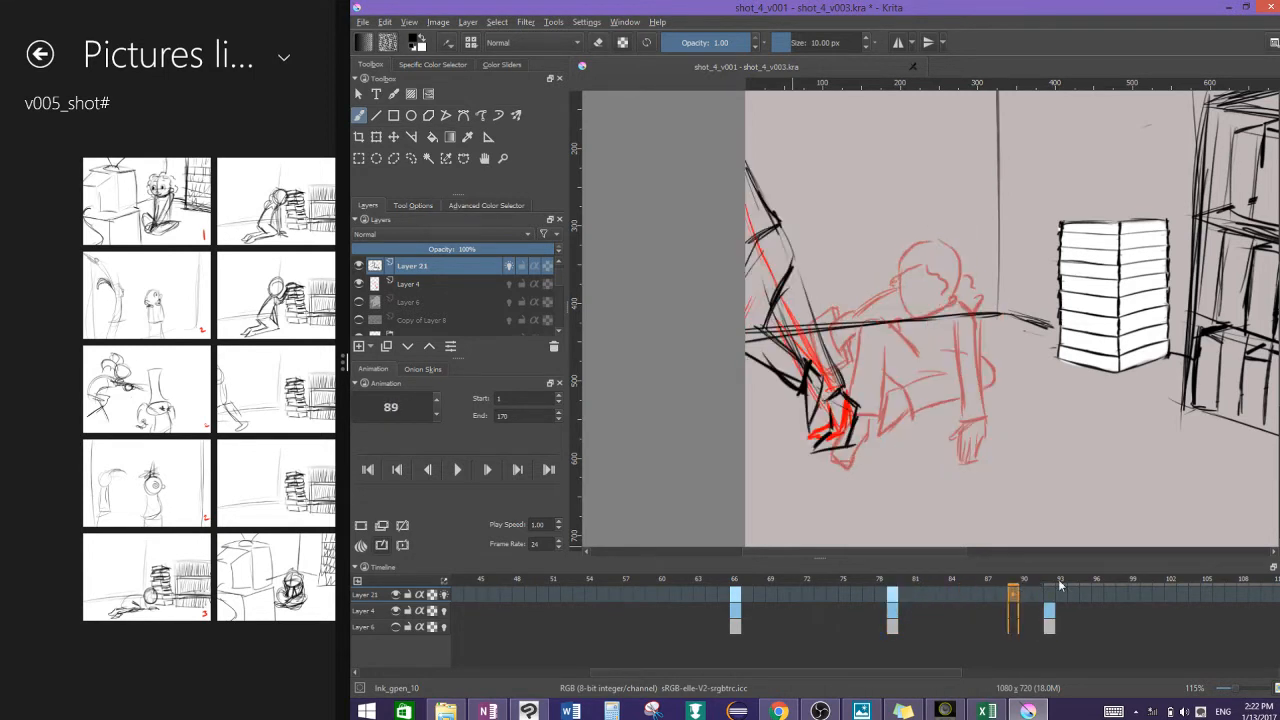
key("ctrl+s")
Step: Hide the Layer 4 rough and play the animation from the start to review the poses
left_click_drag(832, 671, 525, 681)
left_click(396, 611)
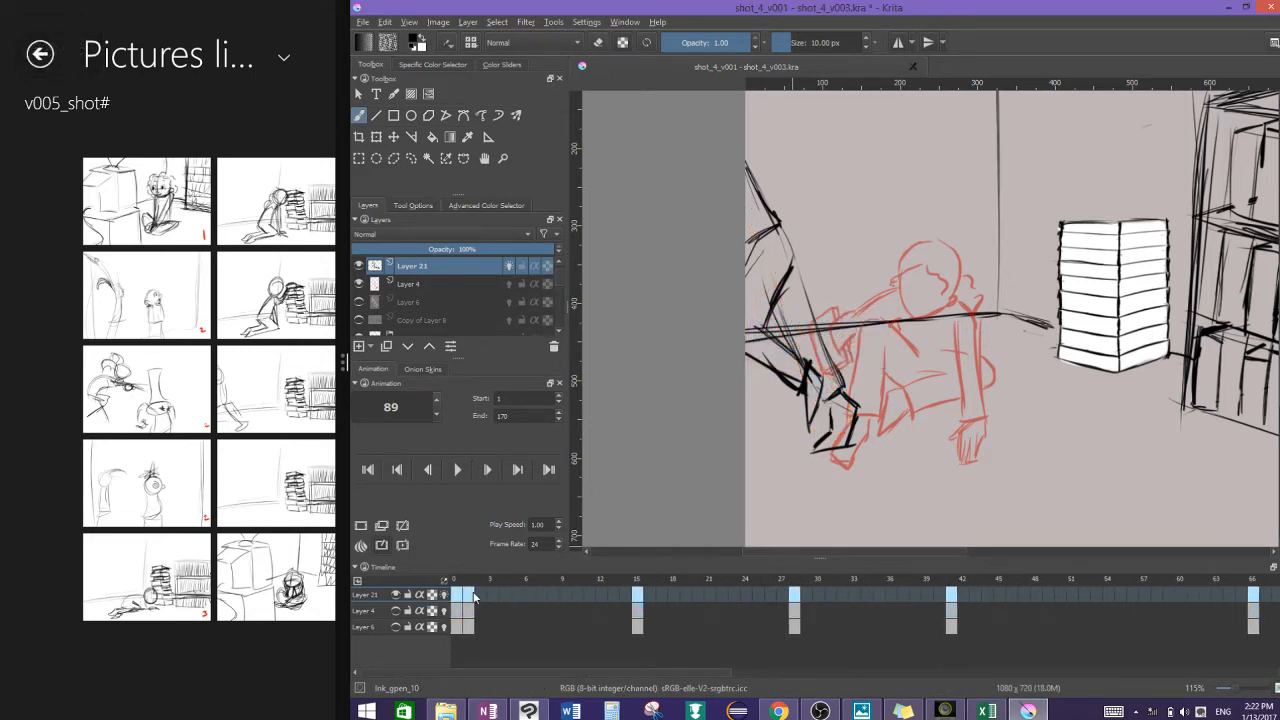
left_click(474, 596)
left_click(487, 470)
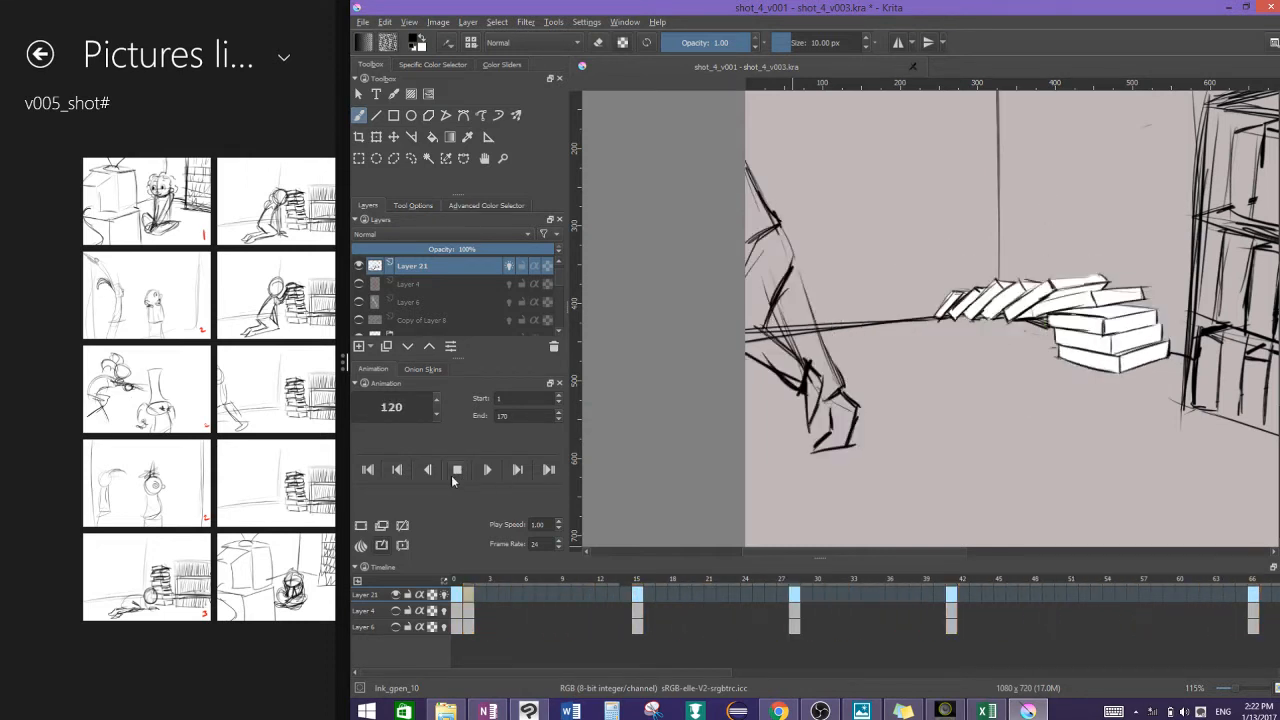
left_click(485, 473)
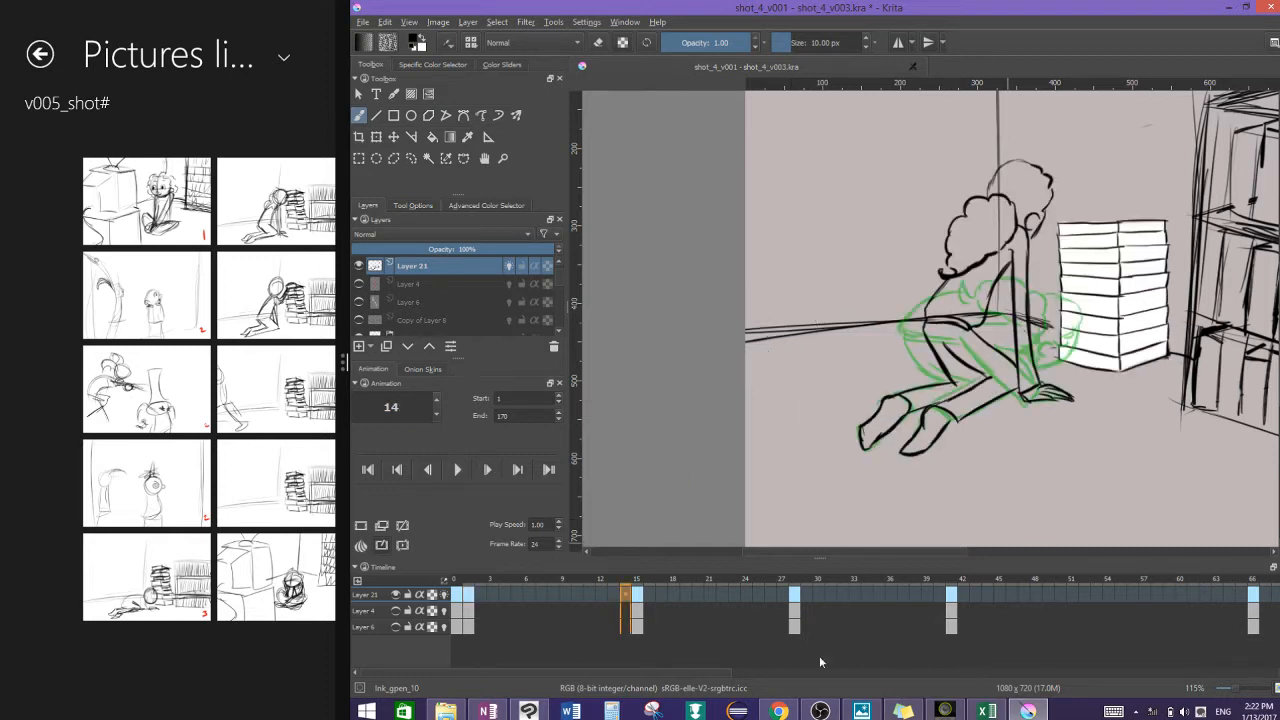
Step: Flip back and forth between frames 78 and 79 to compare the crawling pose with the walking legs
left_click_drag(705, 674, 943, 687)
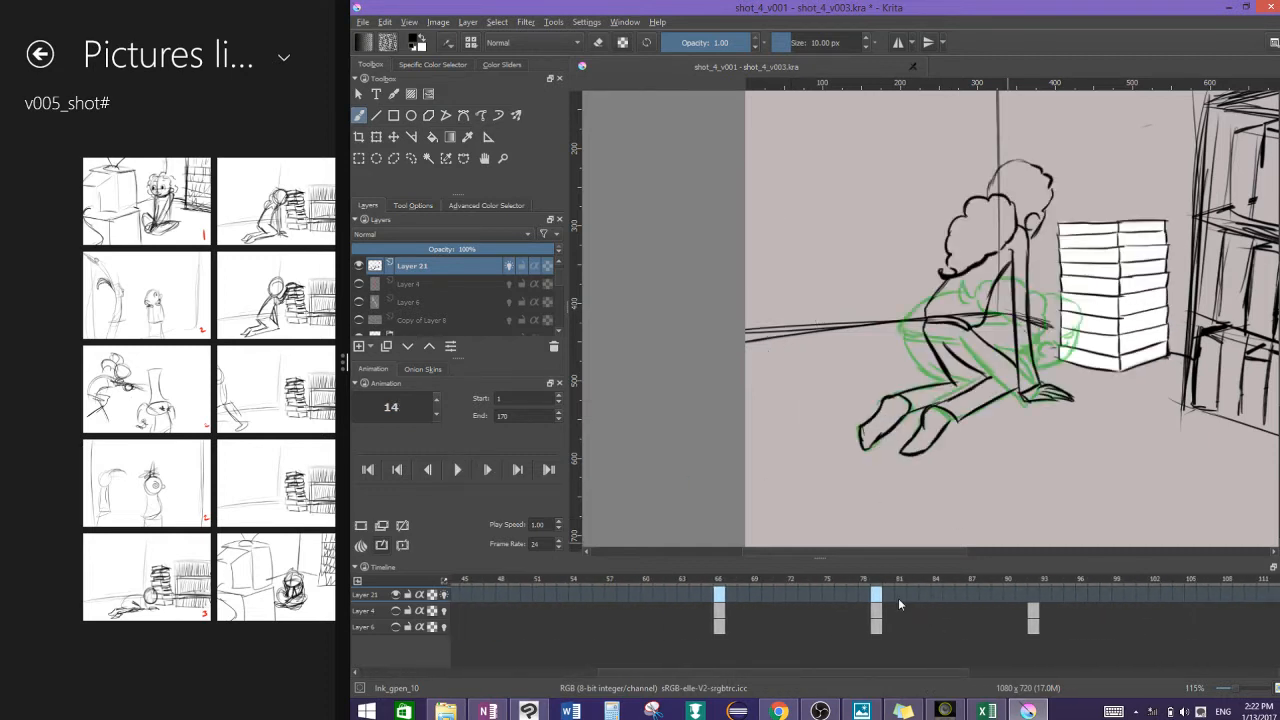
left_click(852, 592)
left_click(877, 592)
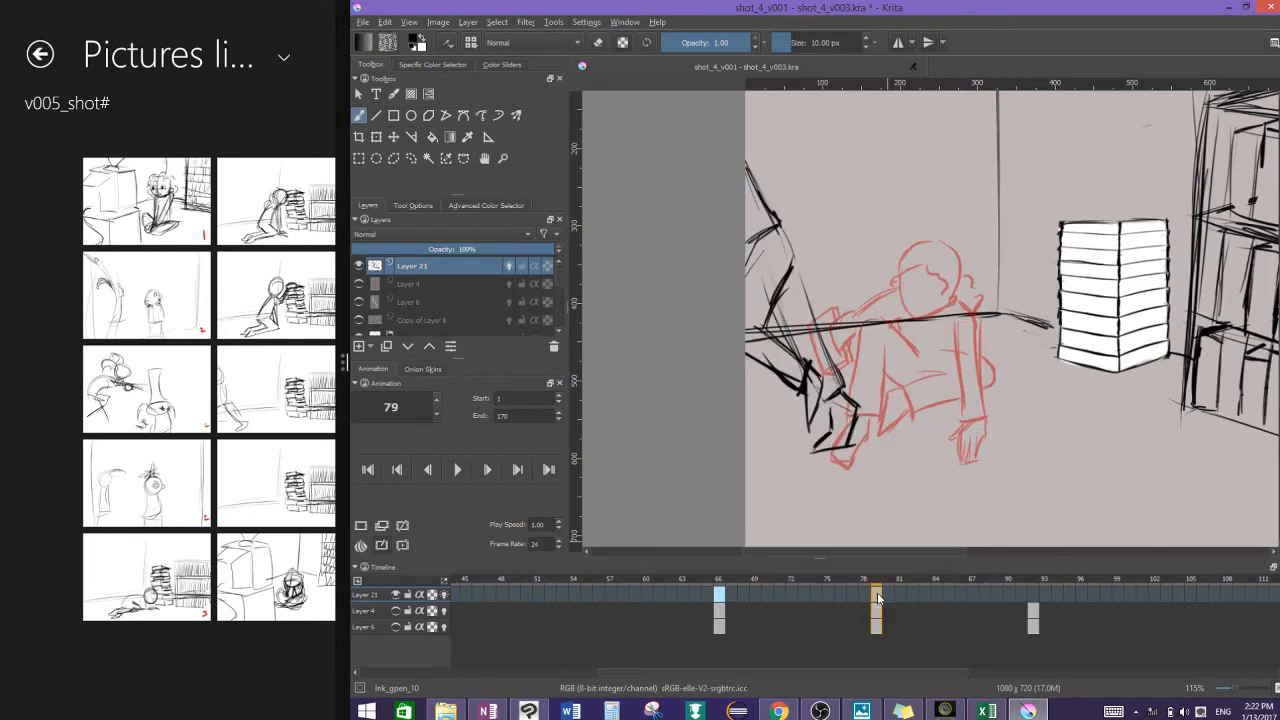
left_click(868, 595)
left_click(877, 592)
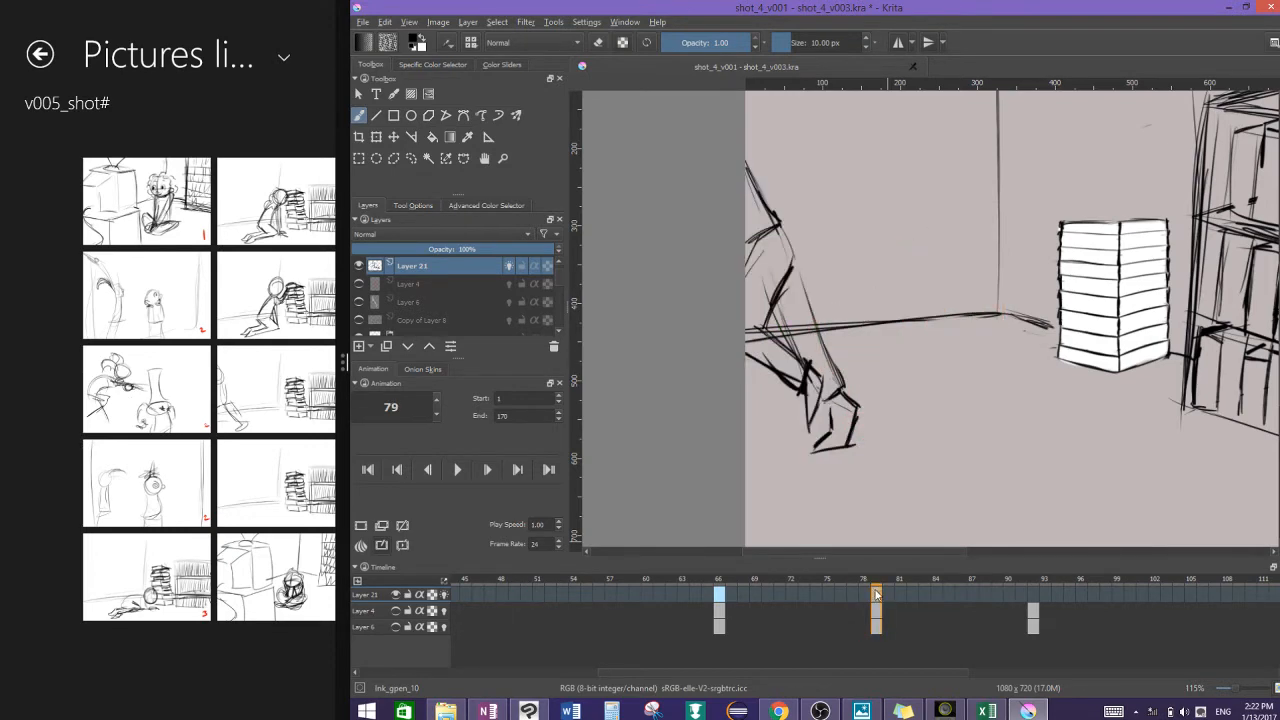
left_click(864, 593)
left_click(877, 592)
left_click(864, 593)
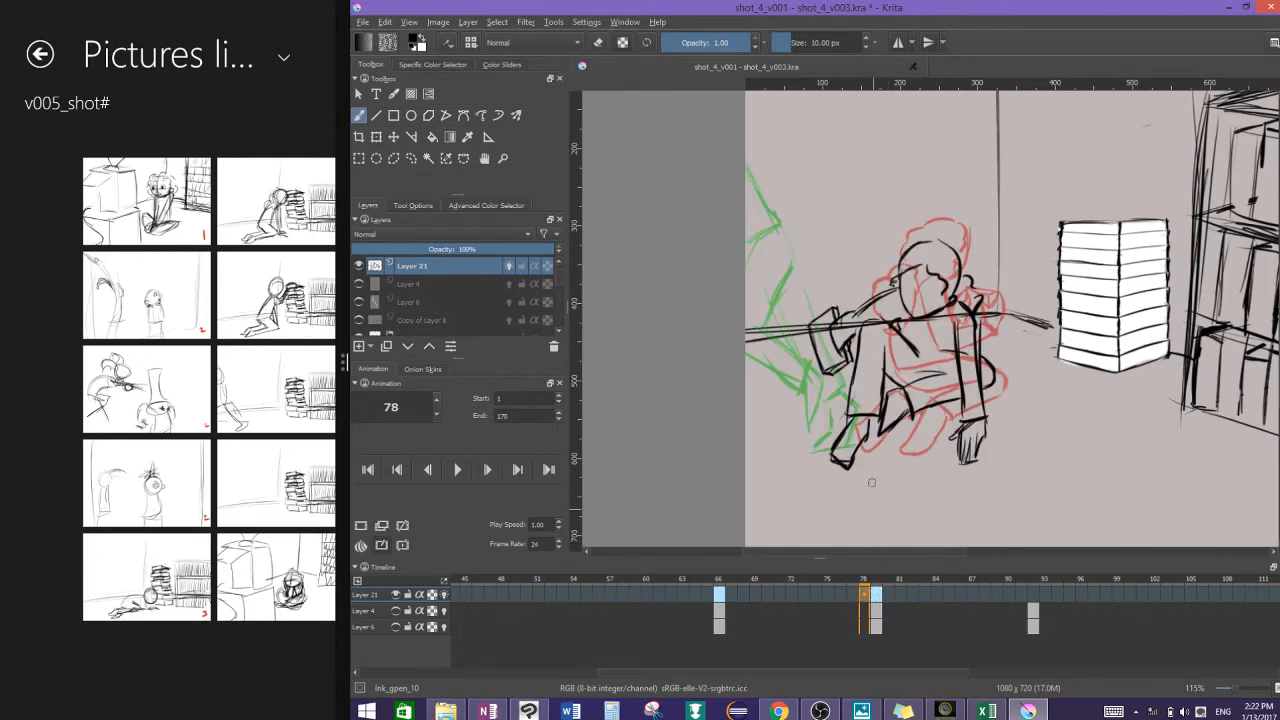
Step: Erase all the inked leg and foot lines on frame 79 of Layer 21
left_click(877, 594)
key("e")
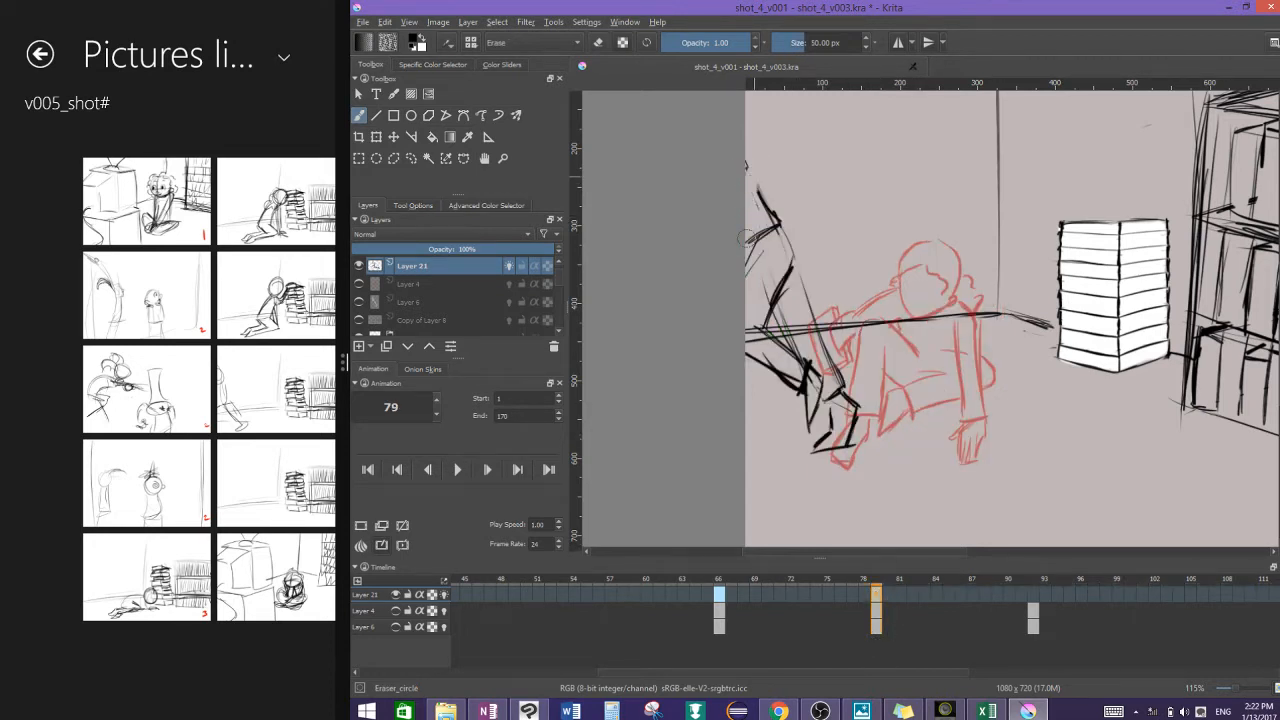
mouse_move(752, 160)
left_mouse_down()
mouse_move(771, 214)
mouse_move(803, 209)
mouse_move(829, 276)
mouse_move(822, 420)
mouse_move(832, 440)
mouse_move(868, 438)
left_mouse_up()
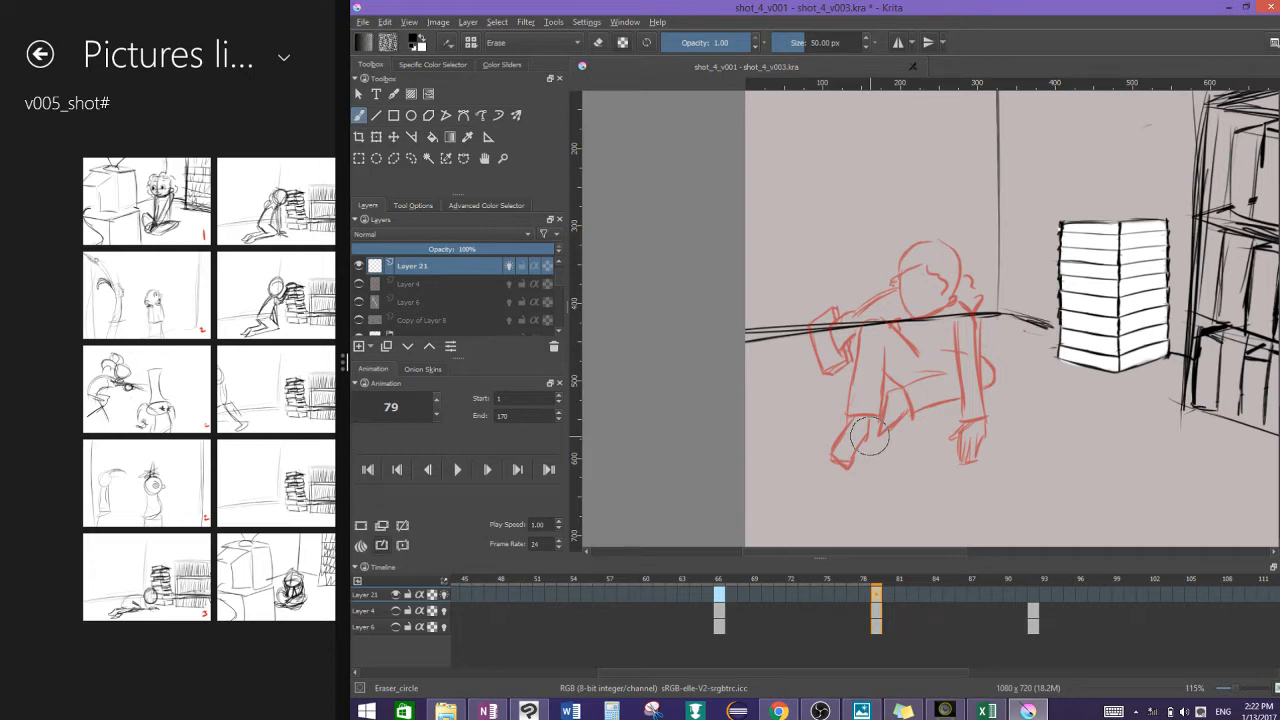
Step: Compare the crawling pose on frame 66 with the earlier crouching pose on frames 54 to 59
left_click(725, 594)
left_click(635, 594)
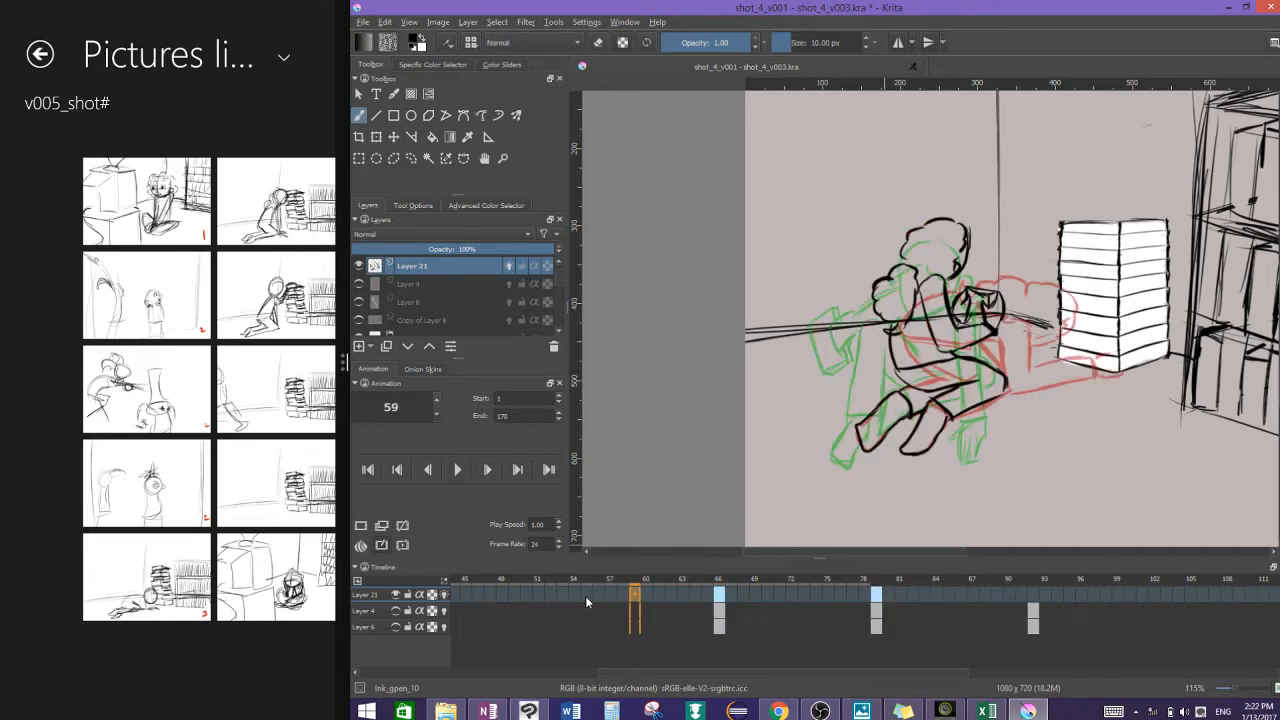
left_click(502, 594)
left_click(734, 594)
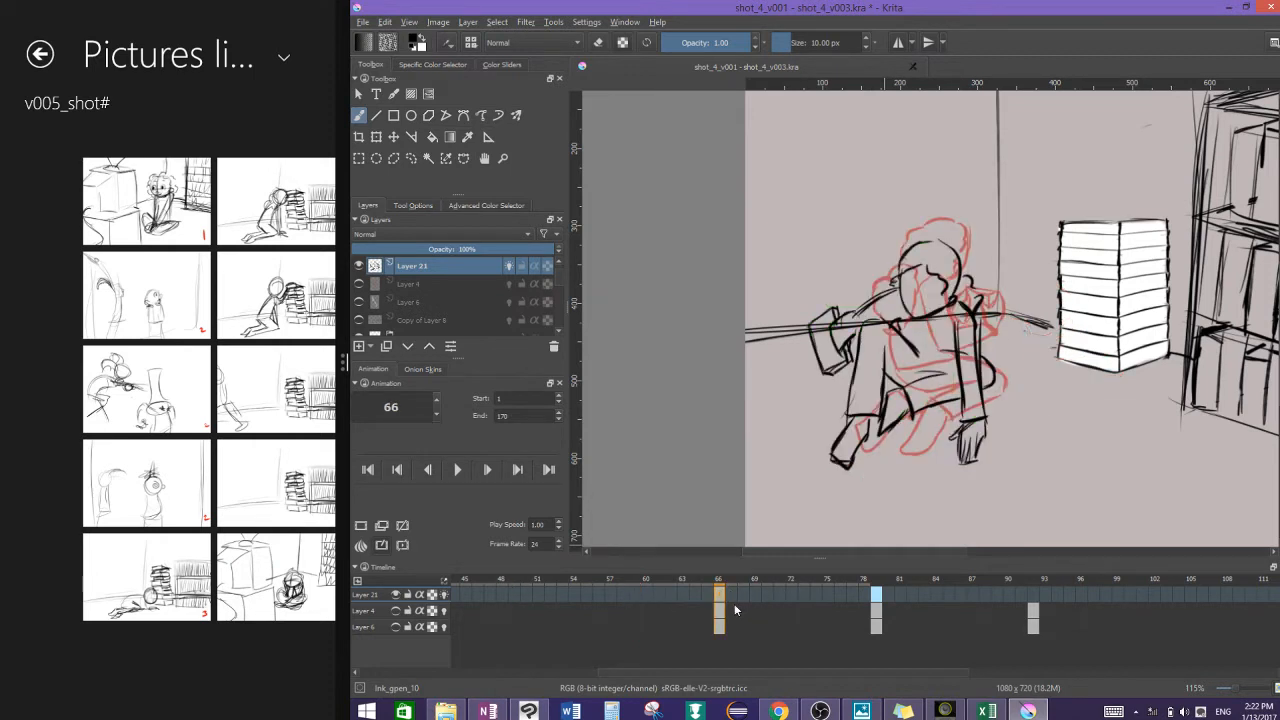
left_click(621, 594)
left_click(722, 604)
left_click(573, 594)
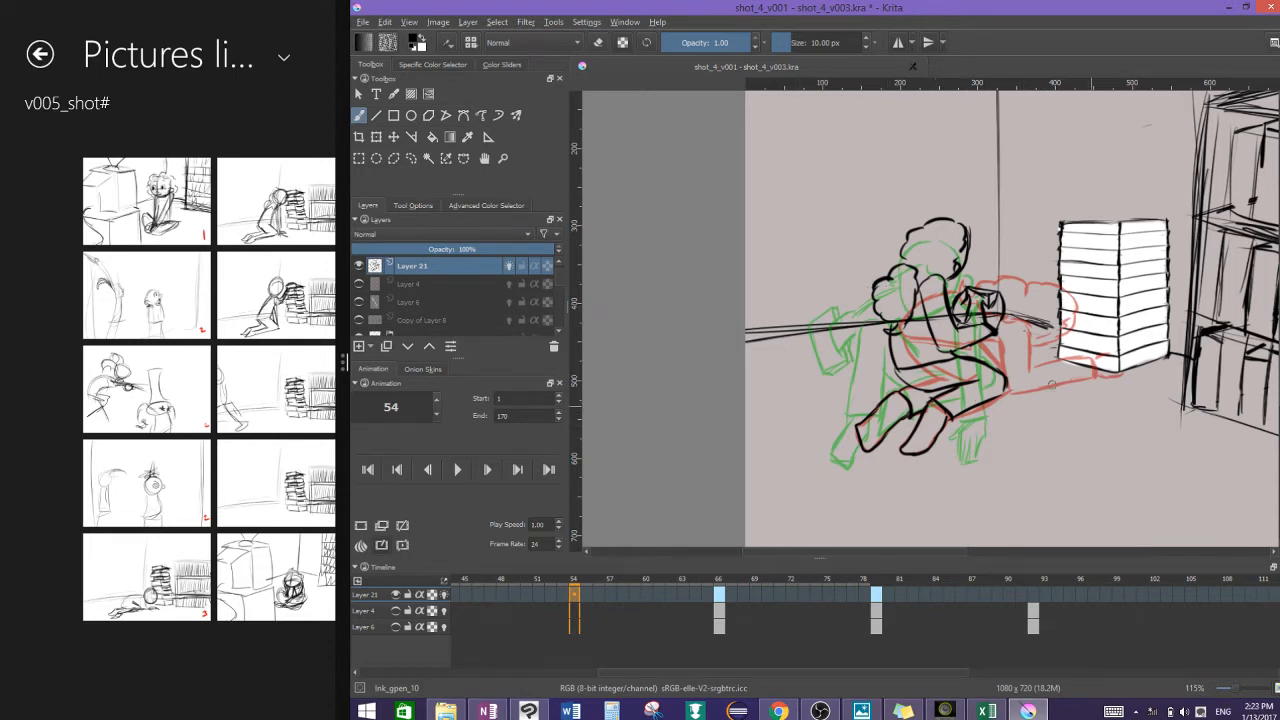
left_click(718, 596)
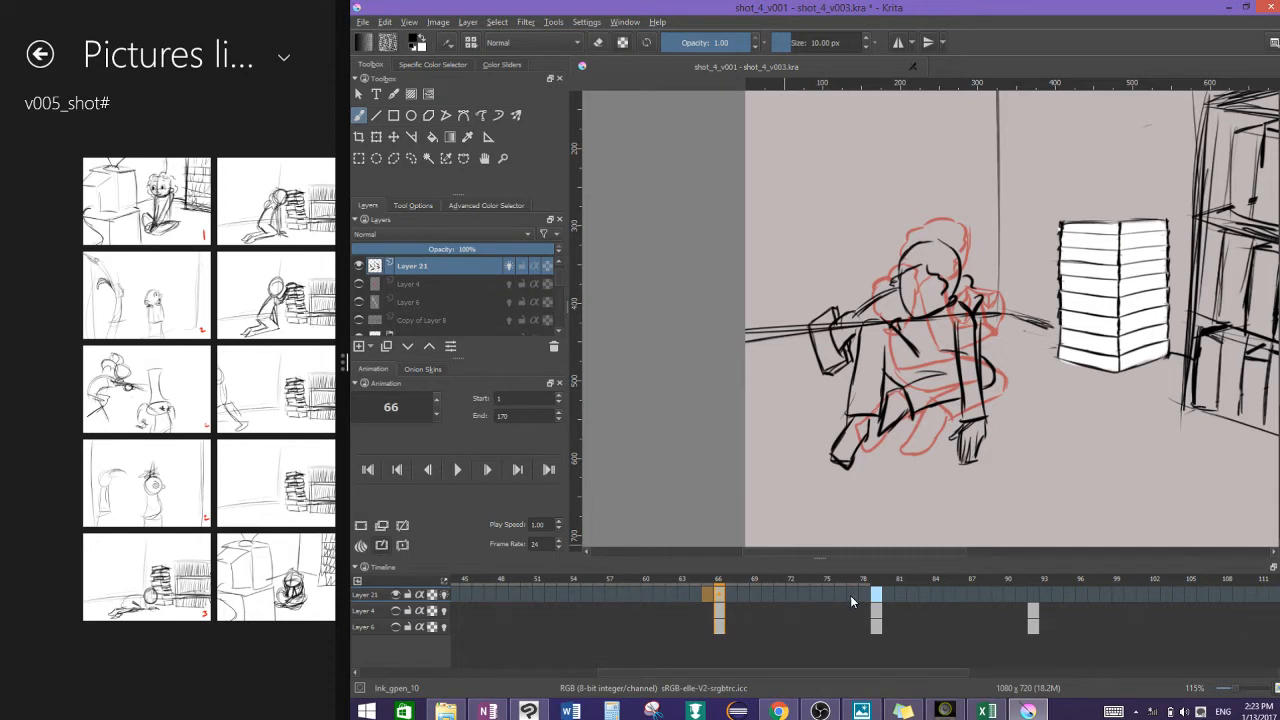
Step: Add a blank keyframe on Layer 21 at frame 73
left_click(876, 595)
left_click(806, 595)
left_click(360, 526)
Step: Sketch the rear foot and lower-leg lines over the red onion skin, undoing the last few strokes
mouse_move(842, 442)
left_mouse_down()
mouse_move(836, 462)
mouse_move(850, 458)
mouse_move(846, 440)
mouse_move(812, 398)
mouse_move(846, 430)
left_mouse_up()
mouse_move(836, 330)
left_mouse_down()
mouse_move(798, 385)
mouse_move(842, 324)
left_mouse_up()
mouse_move(924, 366)
left_mouse_down()
mouse_move(874, 392)
mouse_move(882, 453)
mouse_move(877, 442)
left_mouse_up()
key("ctrl+z")
key("ctrl+z")
key("ctrl+z")
Step: Sketch the second foot with its shin and add the thigh lines of the bent leg
mouse_move(877, 442)
left_mouse_down()
mouse_move(907, 410)
mouse_move(878, 446)
left_mouse_up()
left_click_drag(878, 446, 902, 444)
left_click_drag(912, 370, 904, 414)
left_click_drag(900, 346, 898, 402)
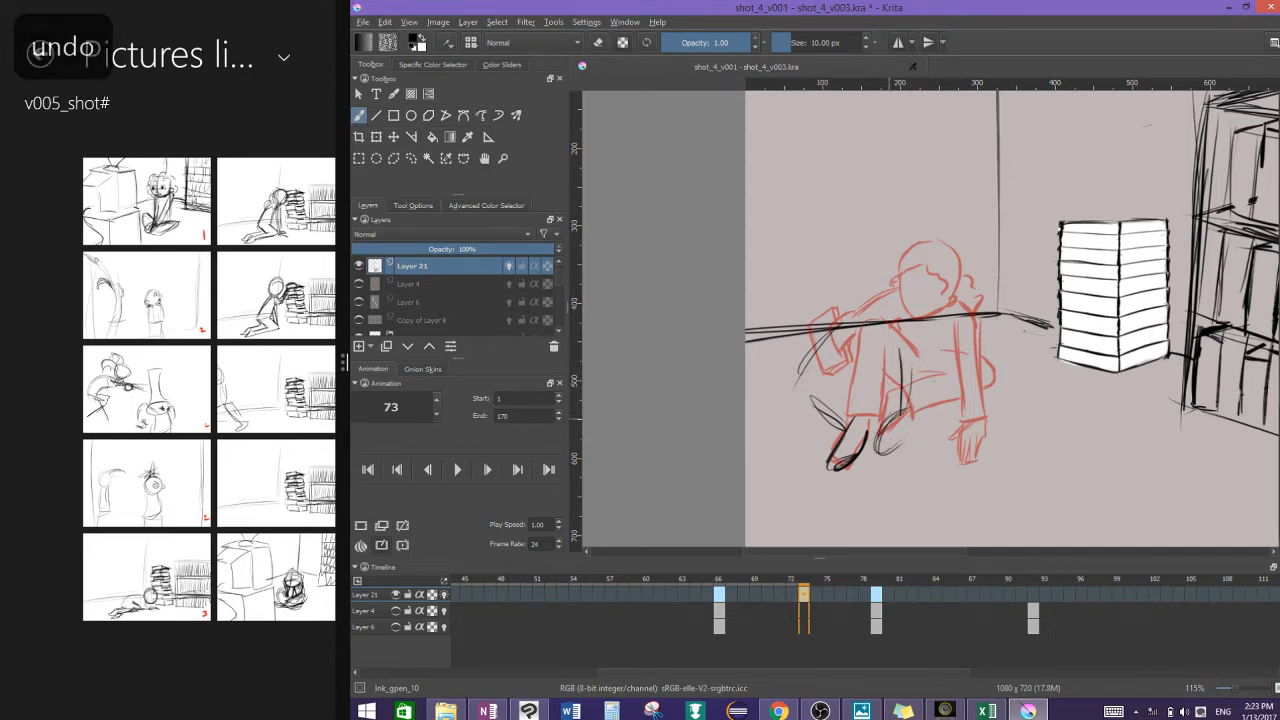
mouse_move(926, 317)
left_mouse_down()
mouse_move(939, 351)
mouse_move(855, 352)
mouse_move(820, 376)
mouse_move(820, 425)
left_mouse_up()
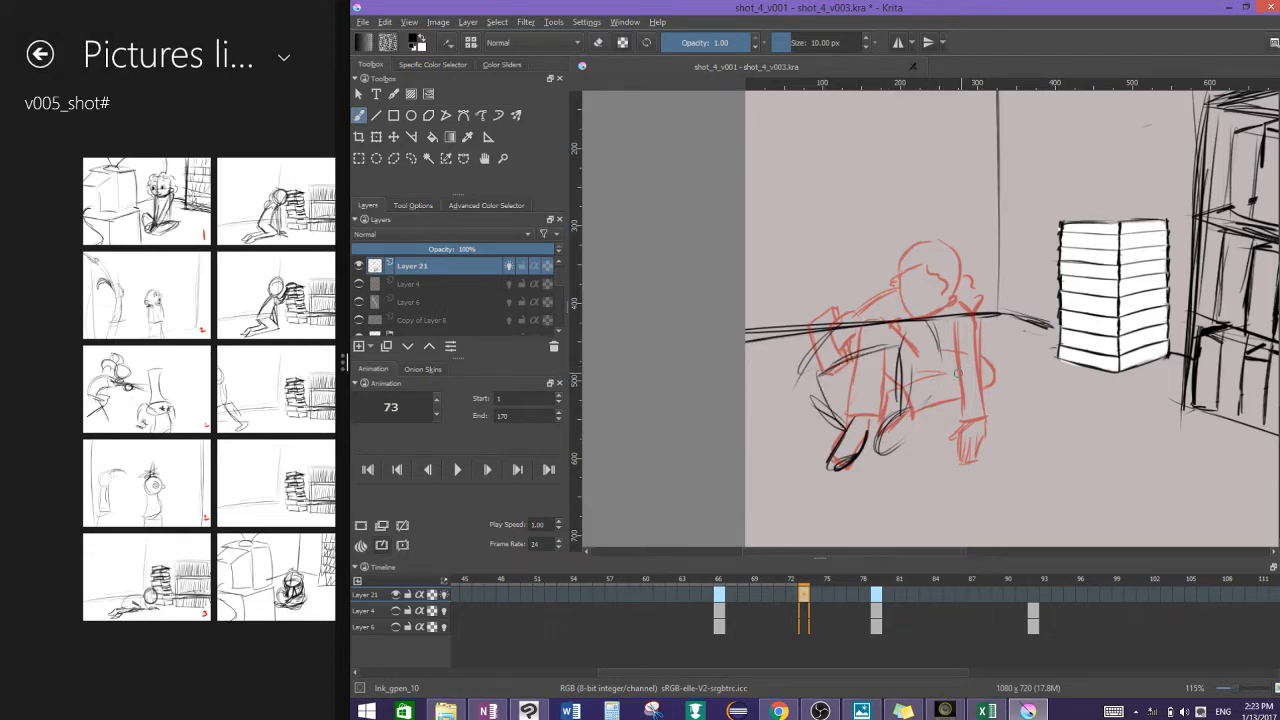
Step: Sketch the hand planted on the ground and the long arm lines leading down to it
left_click_drag(966, 420, 966, 462)
mouse_move(932, 314)
left_mouse_down()
mouse_move(950, 422)
mouse_move(956, 412)
left_mouse_up()
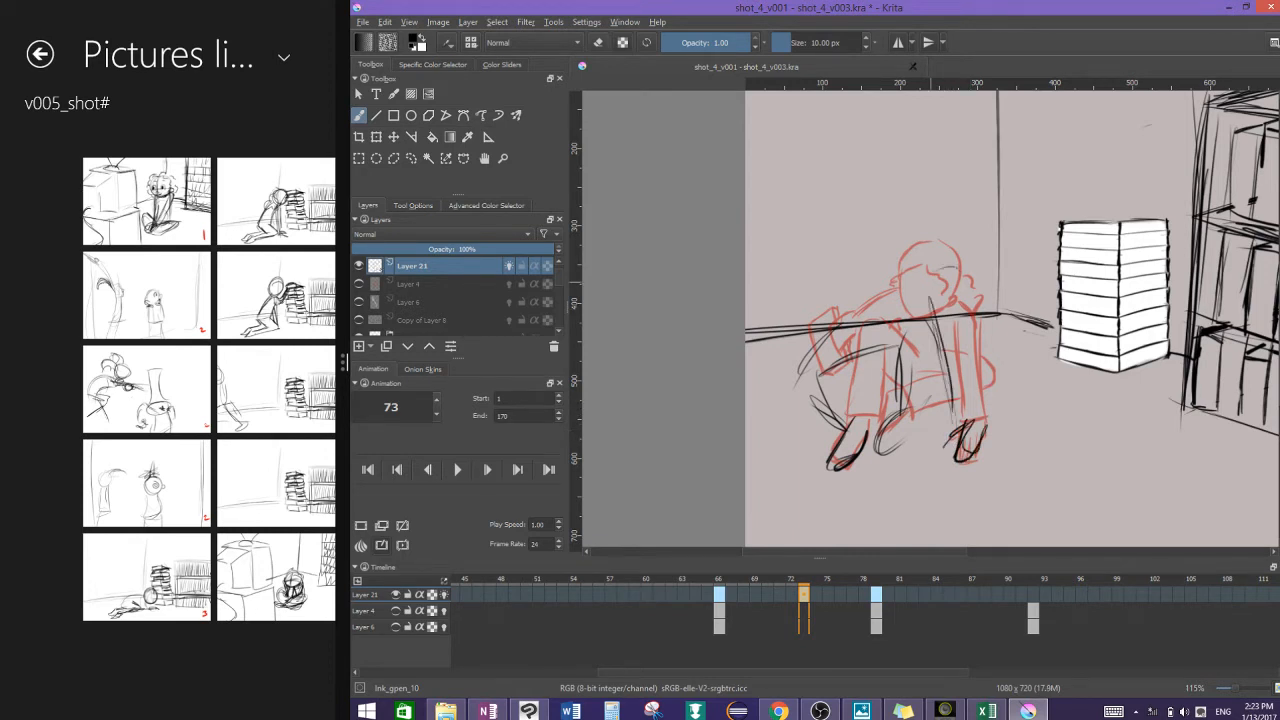
left_click_drag(958, 268, 964, 326)
left_click_drag(958, 296, 980, 406)
Step: Sketch an oval head above the body and the neck, torso and shoulder lines connecting it to the arm
mouse_move(888, 282)
left_mouse_down()
mouse_move(868, 236)
mouse_move(906, 288)
left_mouse_up()
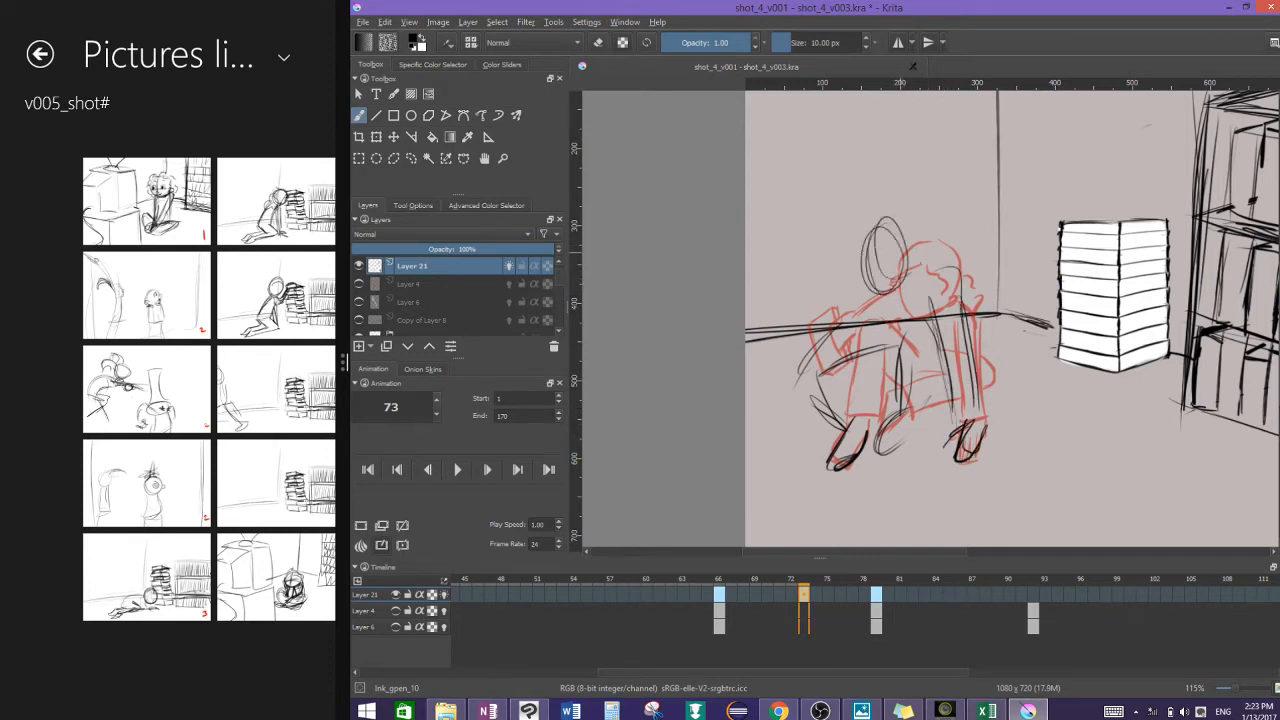
left_click_drag(898, 232, 940, 264)
left_click_drag(936, 318, 942, 380)
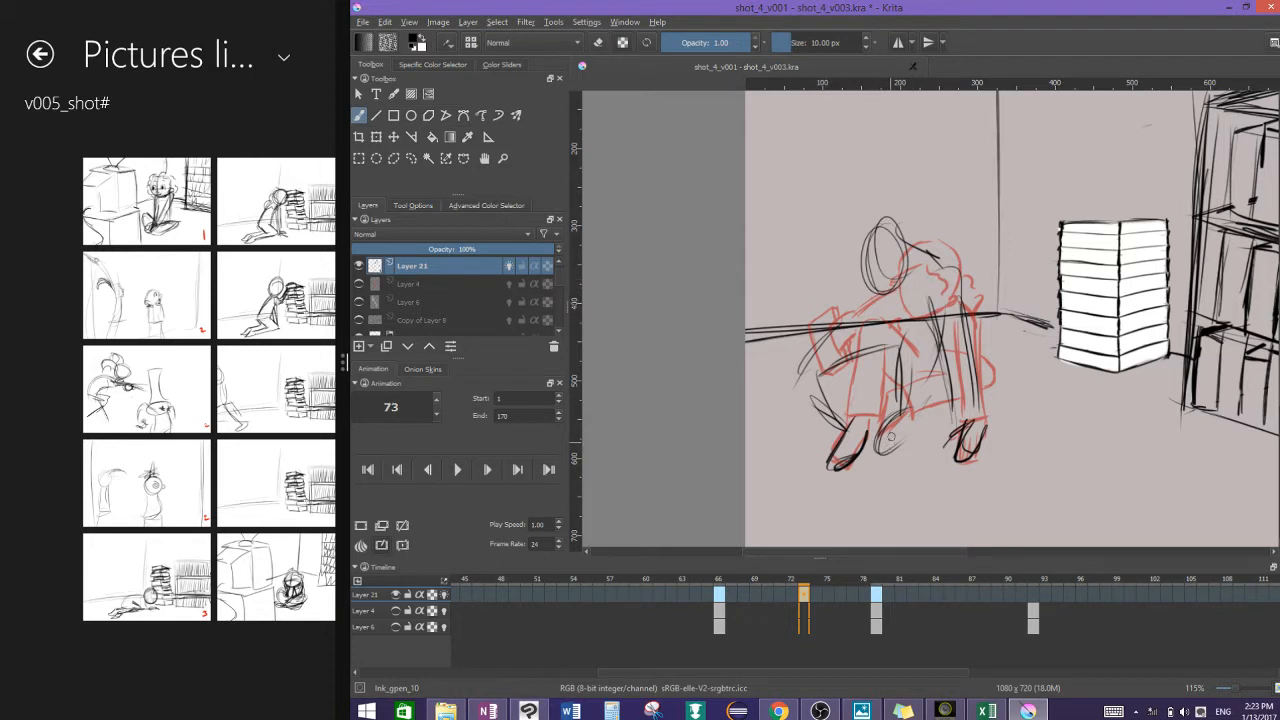
left_click_drag(891, 289, 915, 336)
left_click_drag(943, 260, 976, 304)
left_click(820, 594)
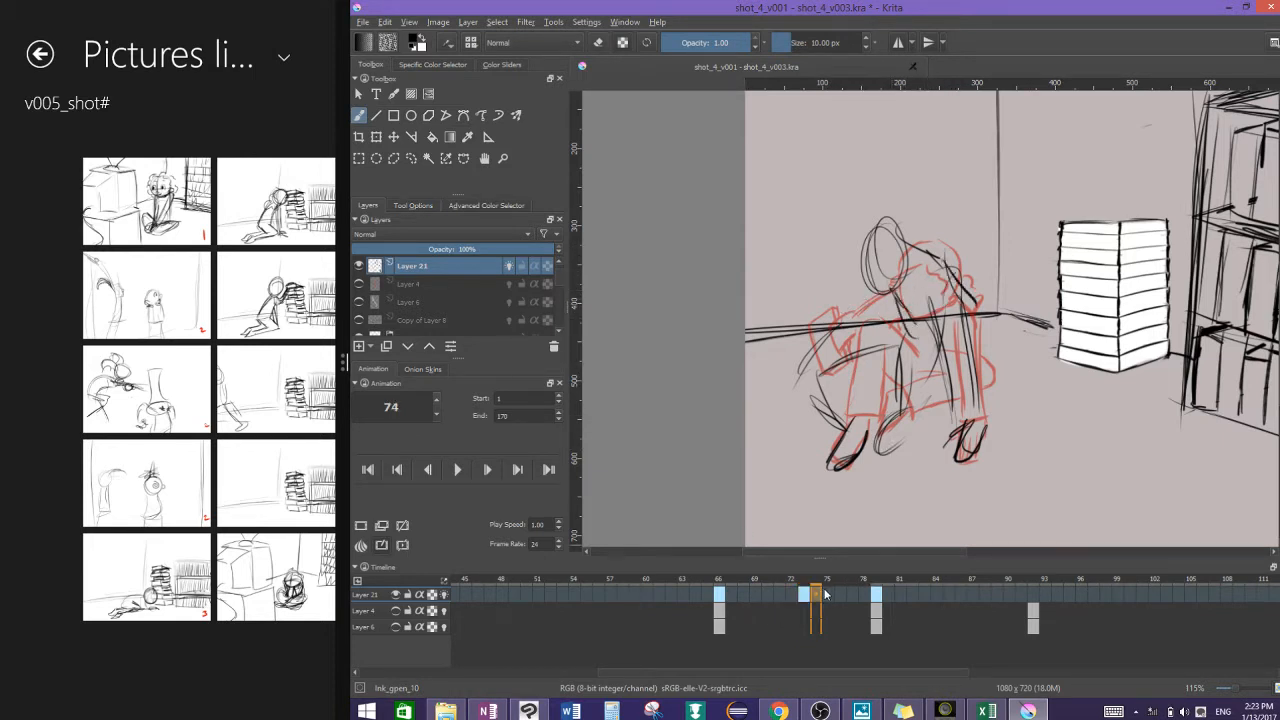
left_click(364, 525)
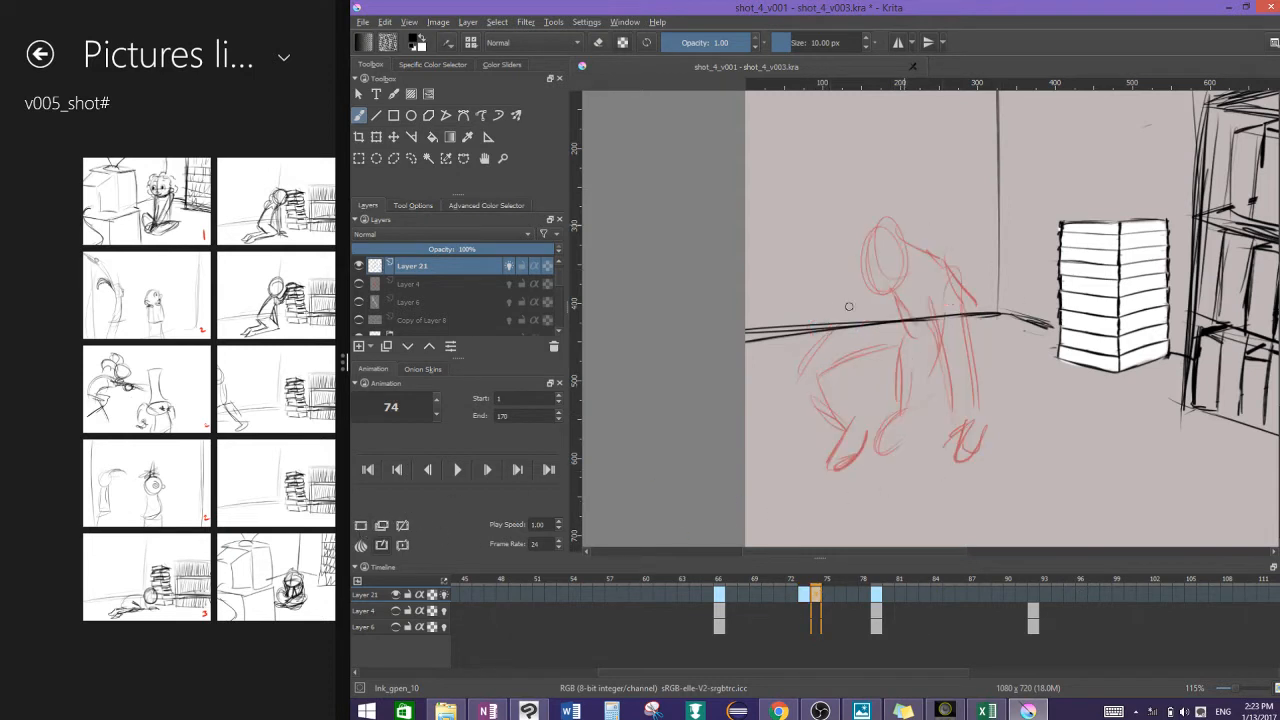
key("ctrl+z")
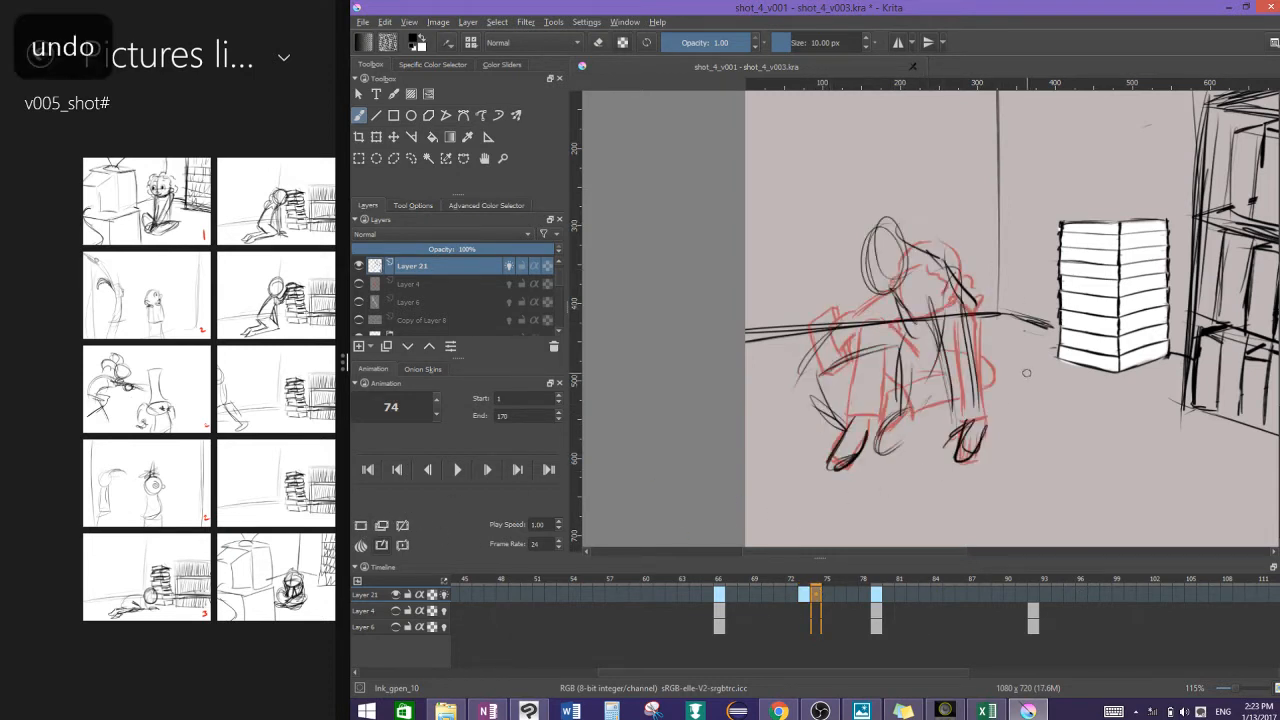
left_click(800, 595)
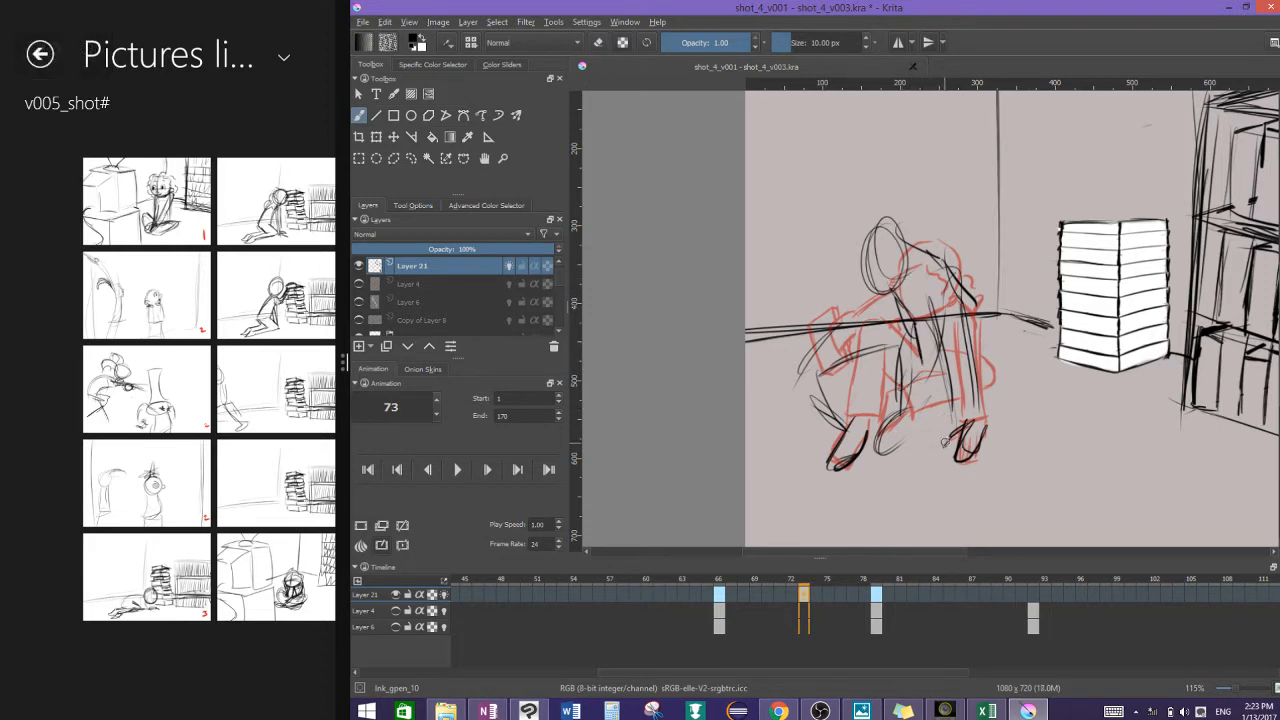
Step: Erase the whole rough figure on frame 73 and return to the ink brush
key("/")
mouse_move(970, 430)
left_mouse_down()
mouse_move(917, 474)
mouse_move(800, 467)
mouse_move(943, 194)
mouse_move(780, 372)
mouse_move(810, 400)
mouse_move(938, 236)
mouse_move(922, 266)
left_mouse_up()
key("/")
Step: Sketch the rear foot, the second foot's outline and the curved lines of the bent leg on frame 73
scroll(922, 266, "up", 3)
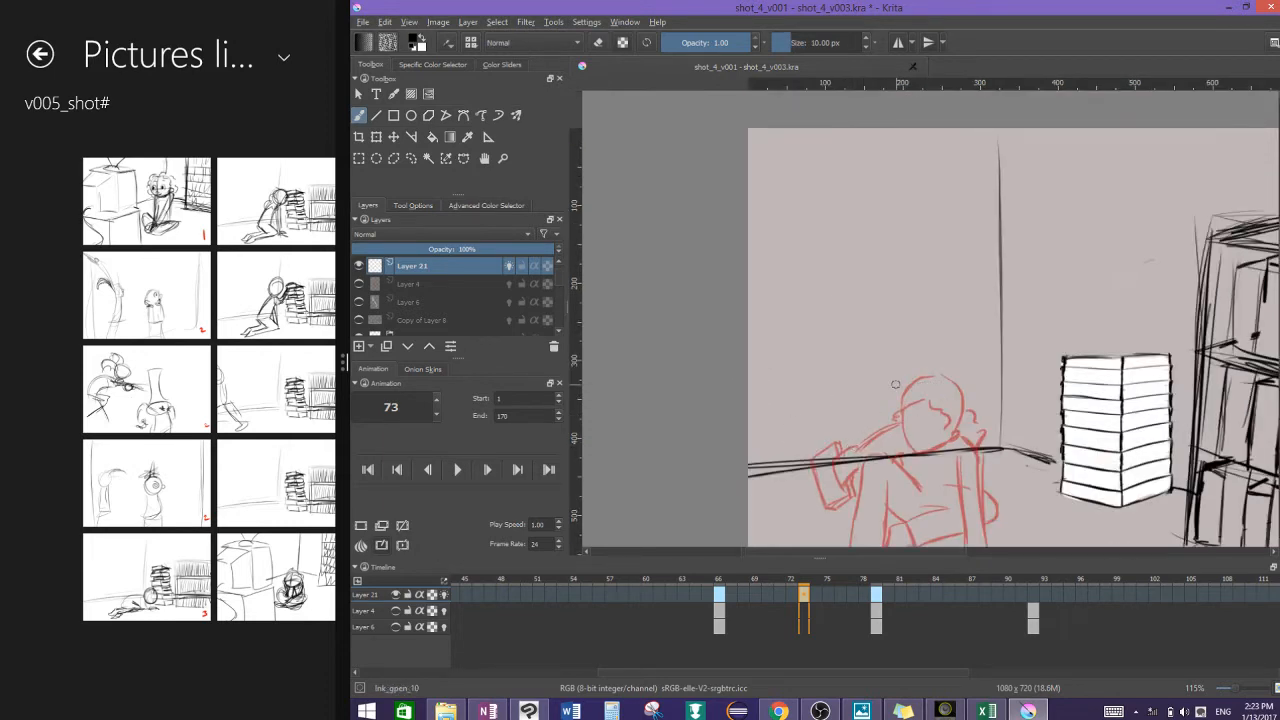
scroll(896, 384, "down", 3)
scroll(829, 234, "up", 3)
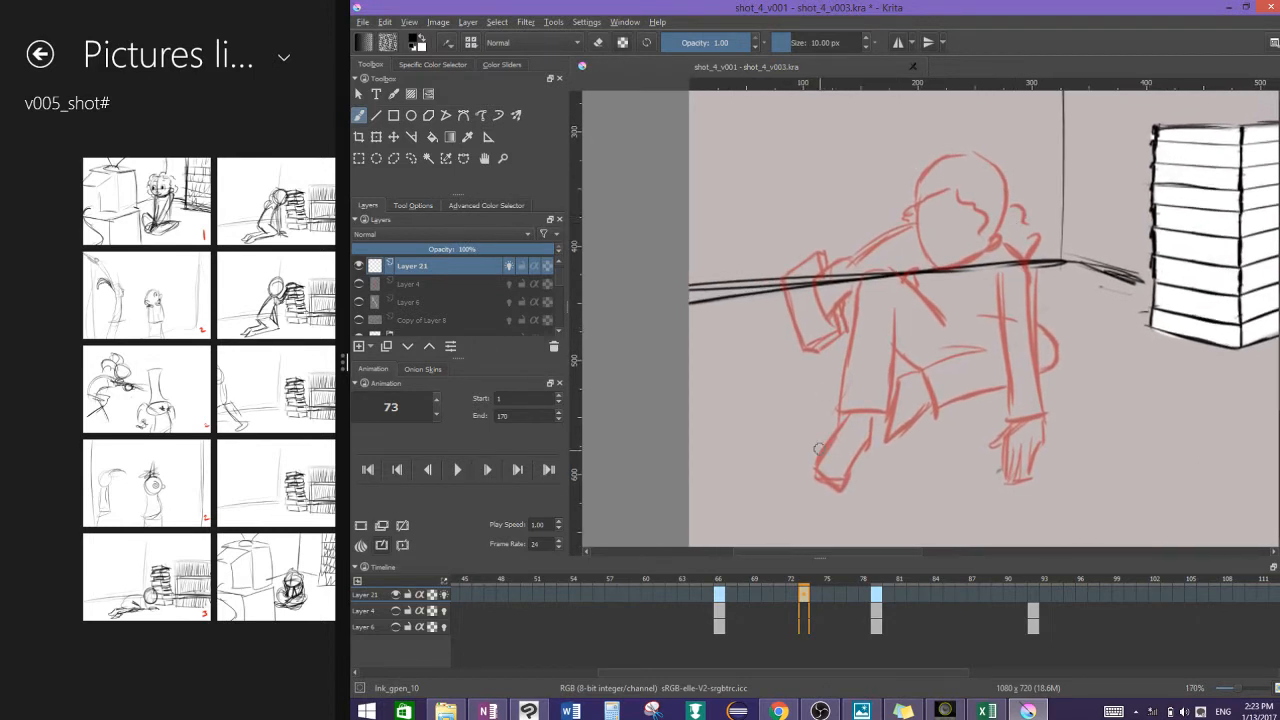
mouse_move(848, 414)
left_mouse_down()
mouse_move(818, 466)
mouse_move(856, 458)
mouse_move(826, 484)
left_mouse_up()
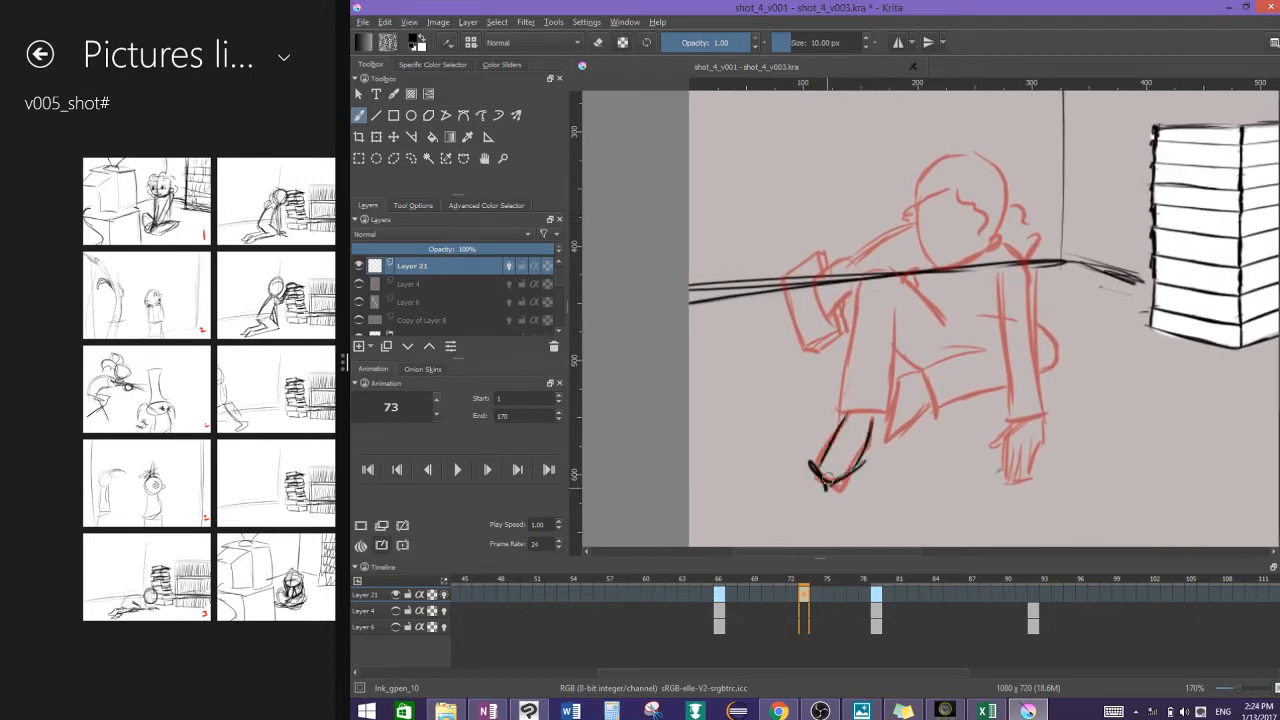
left_click_drag(916, 418, 865, 466)
mouse_move(902, 461)
left_mouse_down()
mouse_move(873, 467)
mouse_move(921, 412)
mouse_move(782, 377)
mouse_move(893, 312)
left_mouse_up()
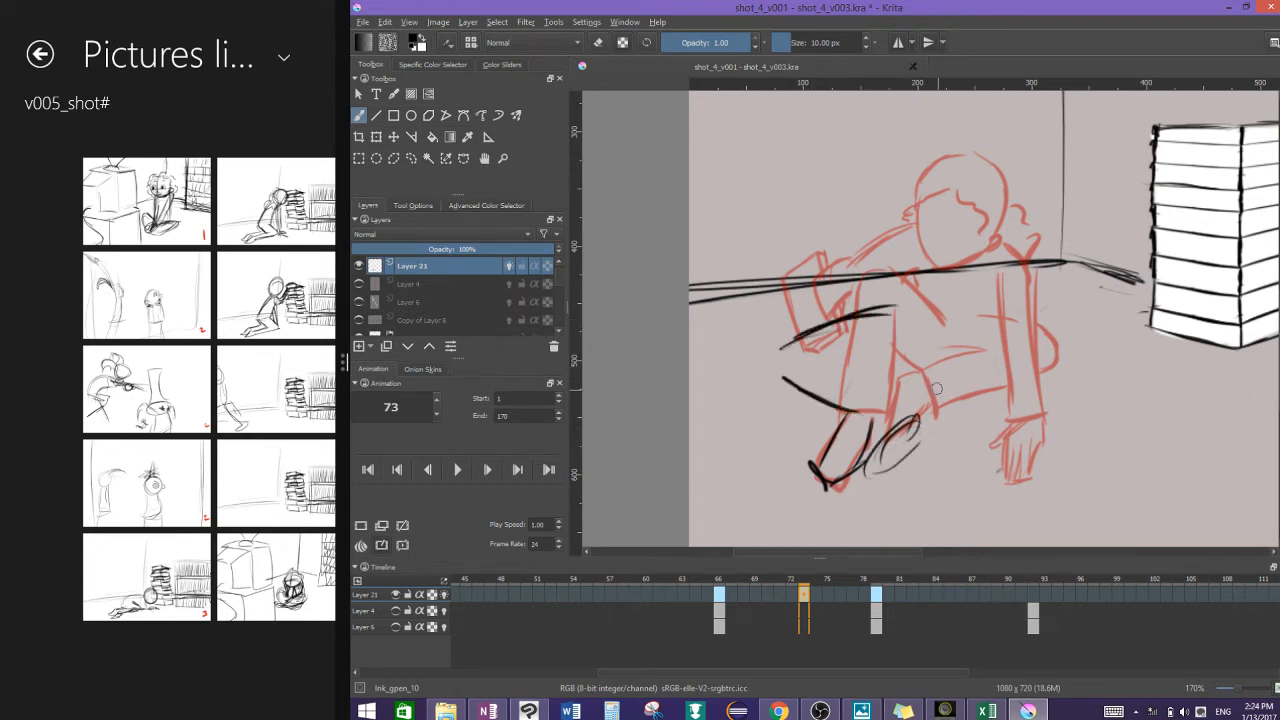
Step: Add the curved leg contours above the second foot and a long arc for the back
mouse_move(904, 424)
left_mouse_down()
mouse_move(910, 358)
mouse_move(942, 331)
left_mouse_up()
left_click_drag(896, 416, 926, 338)
left_click_drag(921, 450, 950, 368)
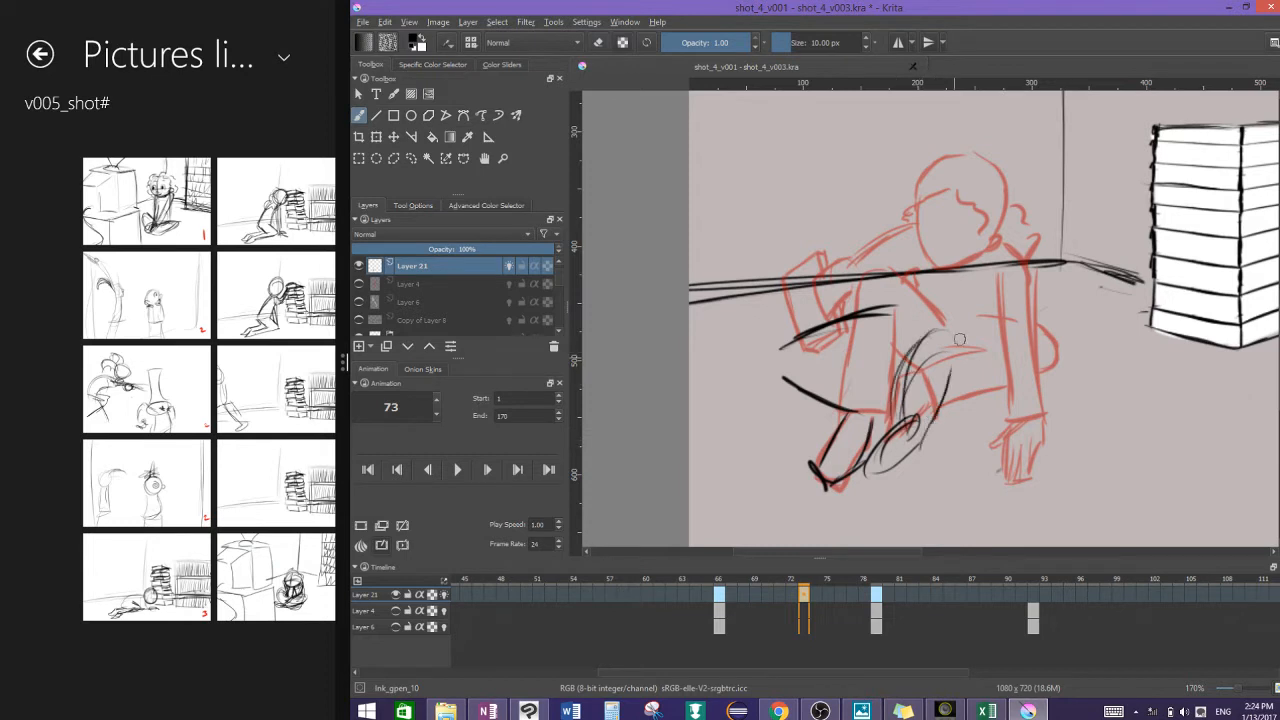
left_click_drag(883, 212, 982, 314)
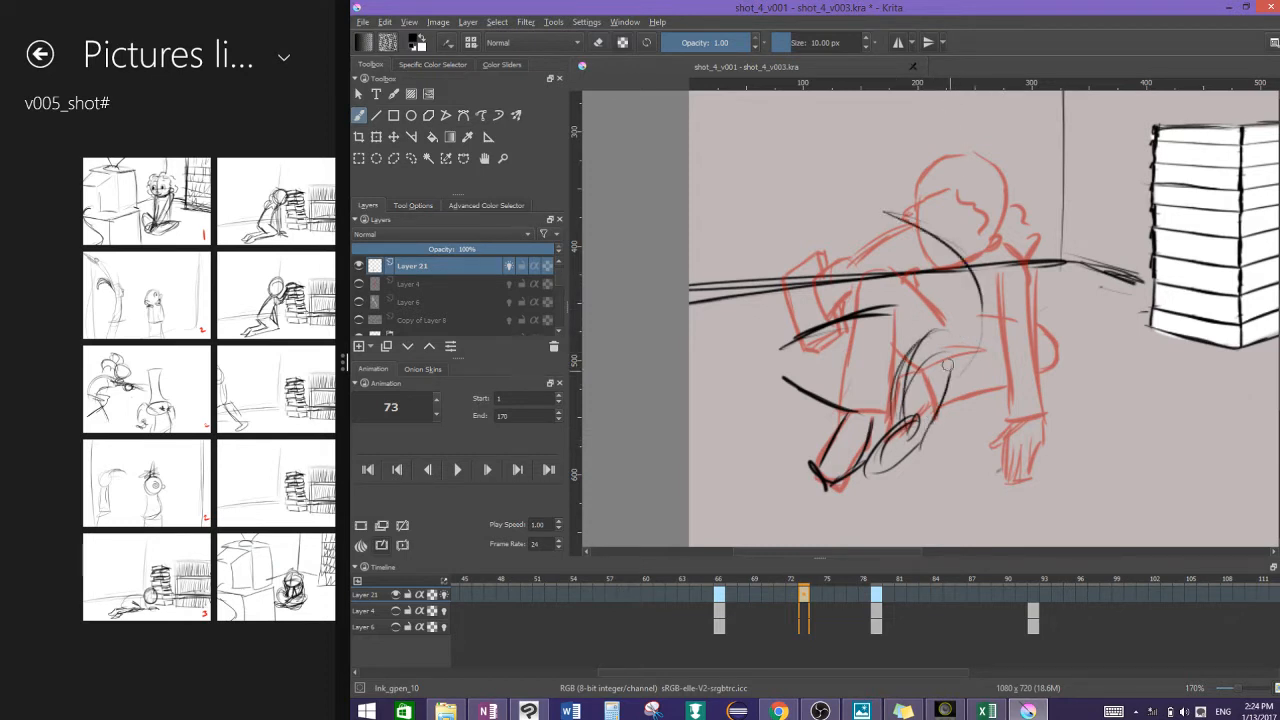
Step: Sketch the upright limb with near-vertical lines ending in a heavy dark oval on the ground beside the second foot
mouse_move(937, 452)
left_mouse_down()
mouse_move(891, 502)
mouse_move(926, 456)
mouse_move(890, 467)
mouse_move(926, 476)
left_mouse_up()
left_click_drag(926, 328, 924, 470)
left_click_drag(927, 385, 922, 455)
mouse_move(918, 290)
left_mouse_down()
mouse_move(920, 388)
mouse_move(890, 402)
left_mouse_up()
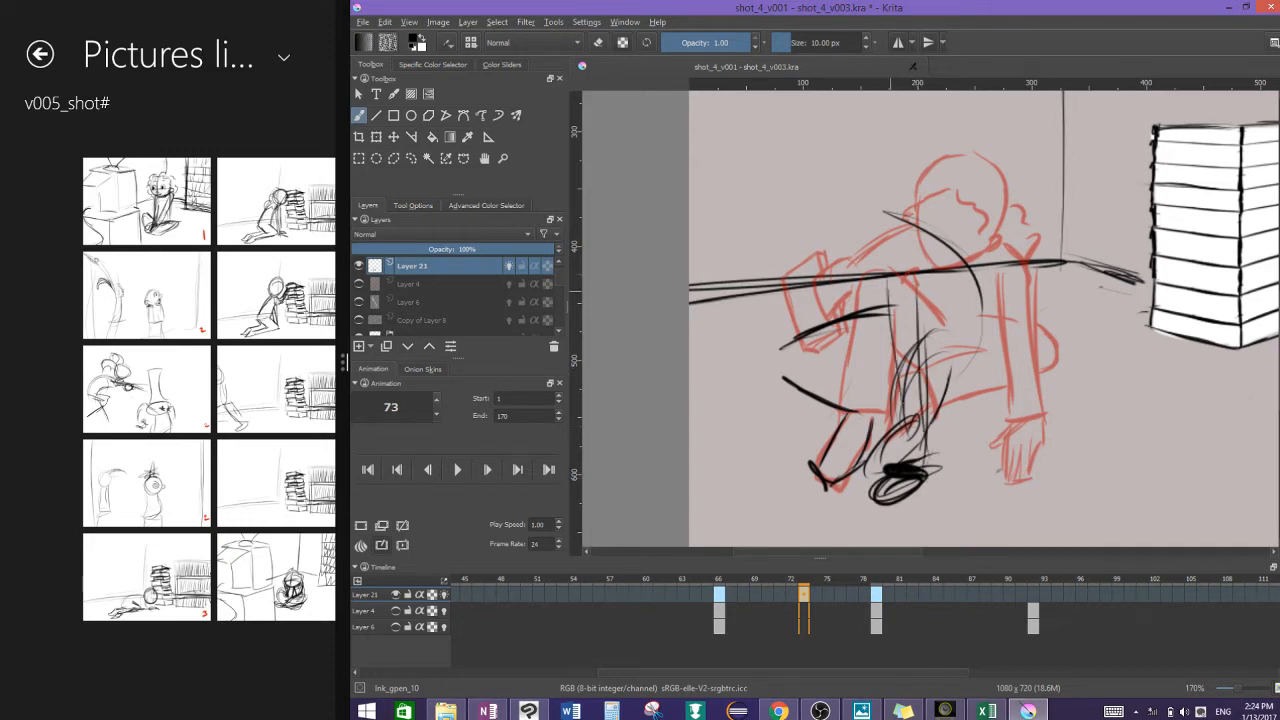
left_click_drag(906, 310, 888, 462)
left_click_drag(930, 408, 922, 476)
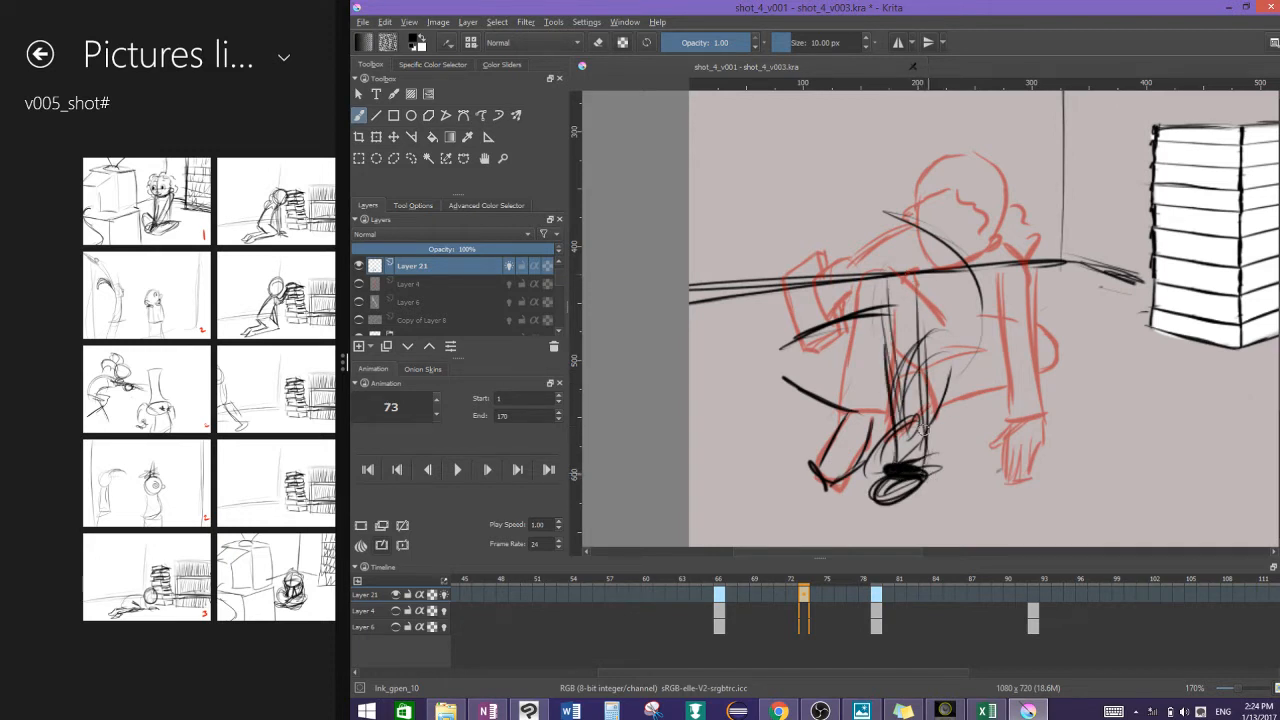
Step: Complete the frame 73 pose with a head, face, hair and shoulders, then add the bent arm and thigh contours
mouse_move(836, 286)
left_mouse_down()
mouse_move(822, 212)
mouse_move(869, 242)
left_mouse_up()
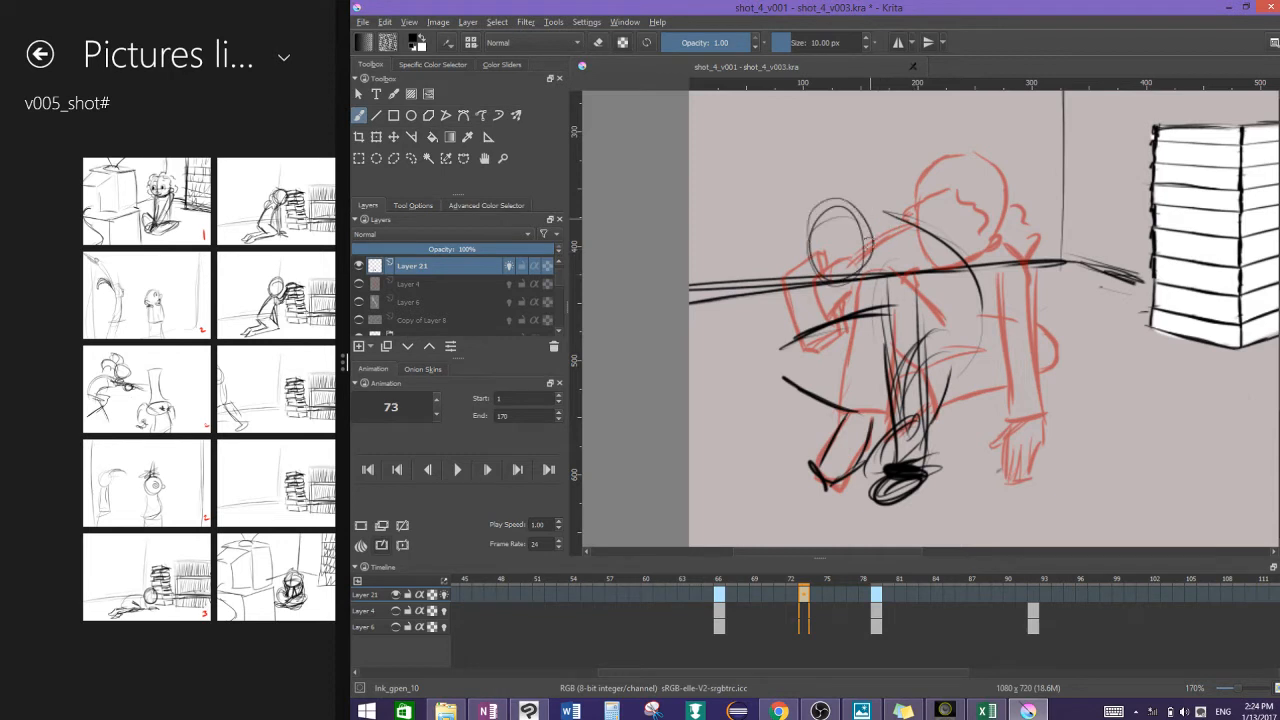
left_click_drag(836, 357, 876, 362)
mouse_move(957, 382)
left_mouse_down()
mouse_move(984, 340)
mouse_move(972, 266)
left_mouse_up()
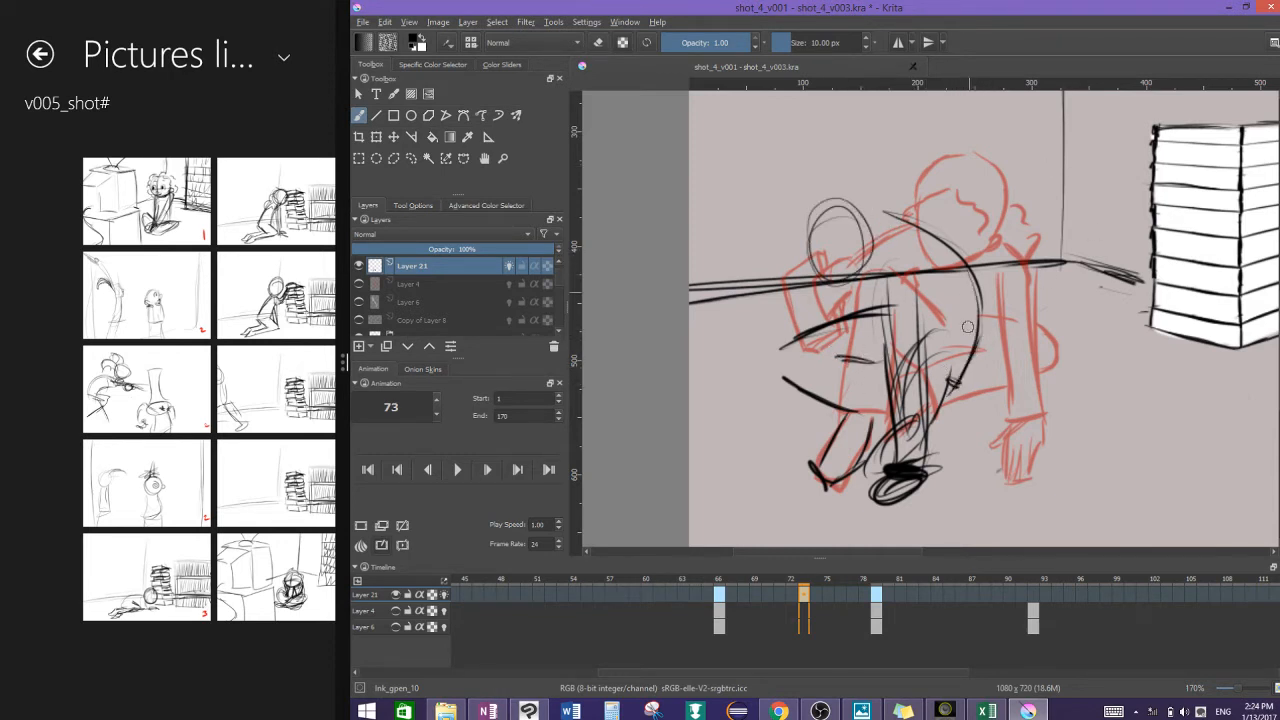
mouse_move(822, 205)
left_mouse_down()
mouse_move(840, 292)
mouse_move(800, 250)
mouse_move(840, 190)
mouse_move(845, 285)
mouse_move(852, 236)
mouse_move(886, 230)
mouse_move(876, 186)
mouse_move(967, 198)
mouse_move(910, 215)
mouse_move(960, 250)
mouse_move(895, 265)
mouse_move(880, 360)
left_mouse_up()
left_click_drag(922, 254, 912, 308)
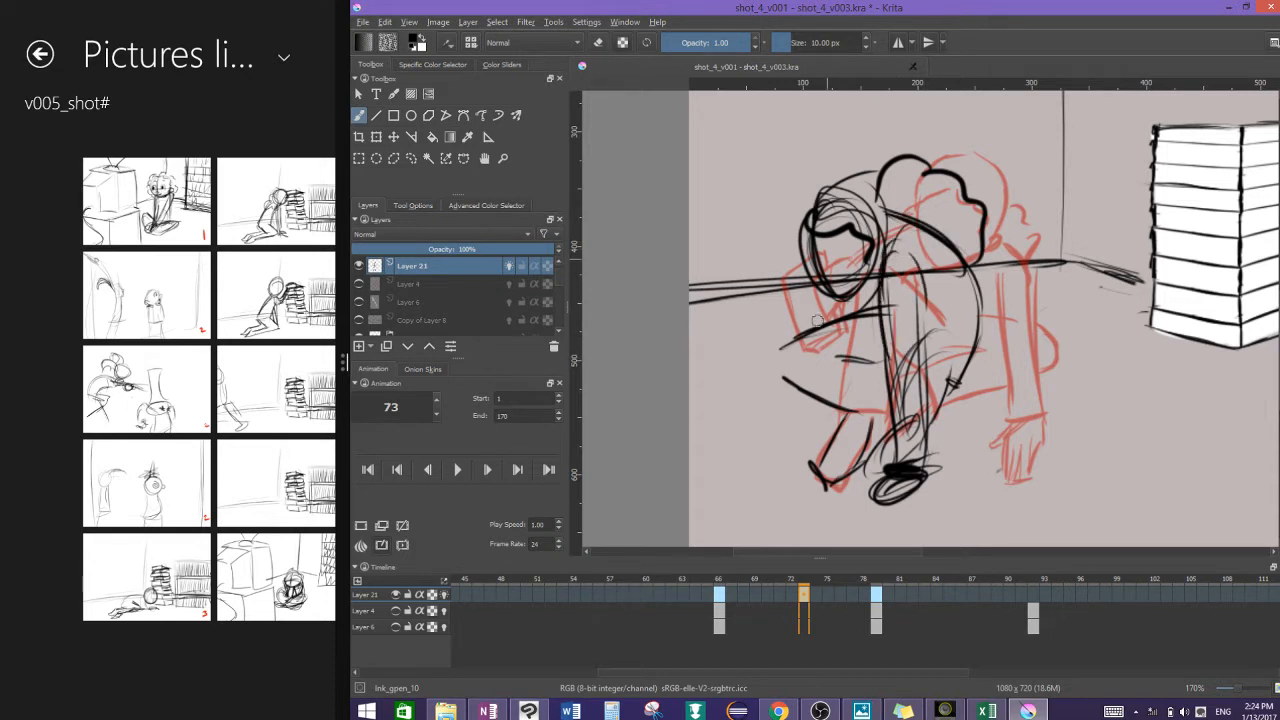
mouse_move(770, 314)
left_mouse_down()
mouse_move(735, 327)
mouse_move(800, 295)
mouse_move(812, 328)
mouse_move(808, 310)
mouse_move(752, 322)
mouse_move(765, 325)
mouse_move(786, 258)
left_mouse_up()
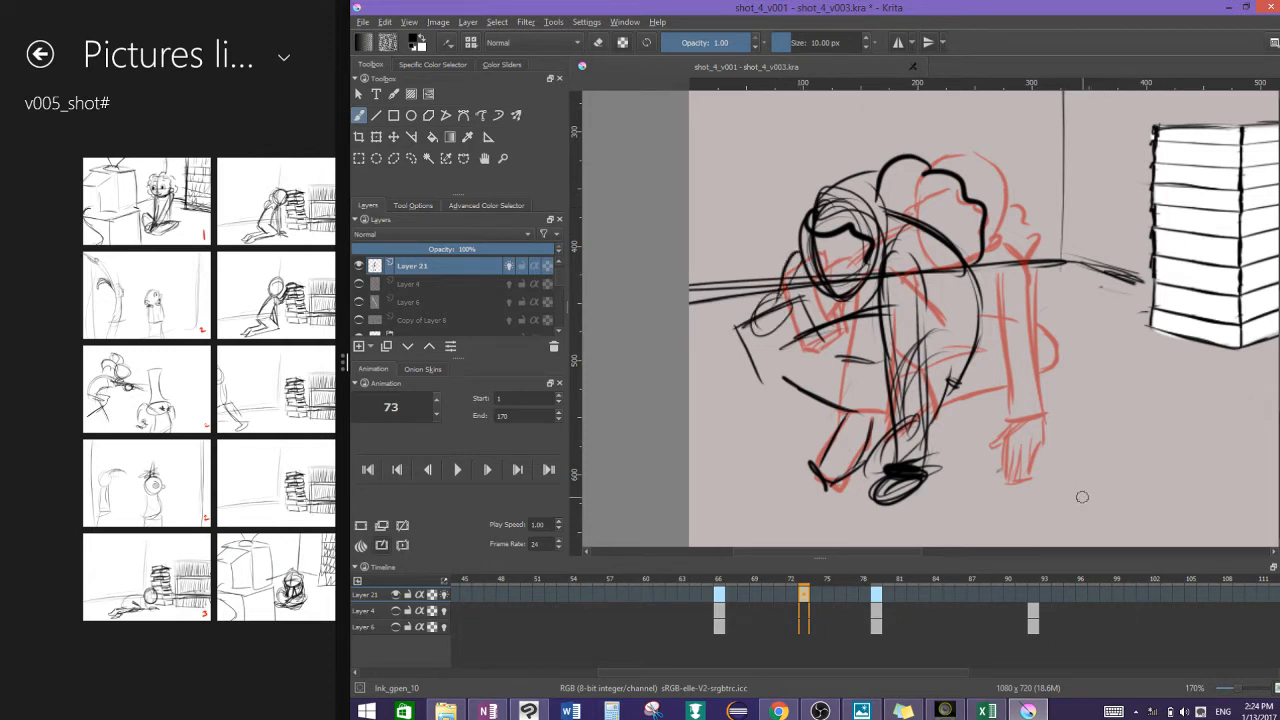
mouse_move(824, 428)
left_mouse_down()
mouse_move(888, 404)
mouse_move(872, 360)
mouse_move(886, 384)
left_mouse_up()
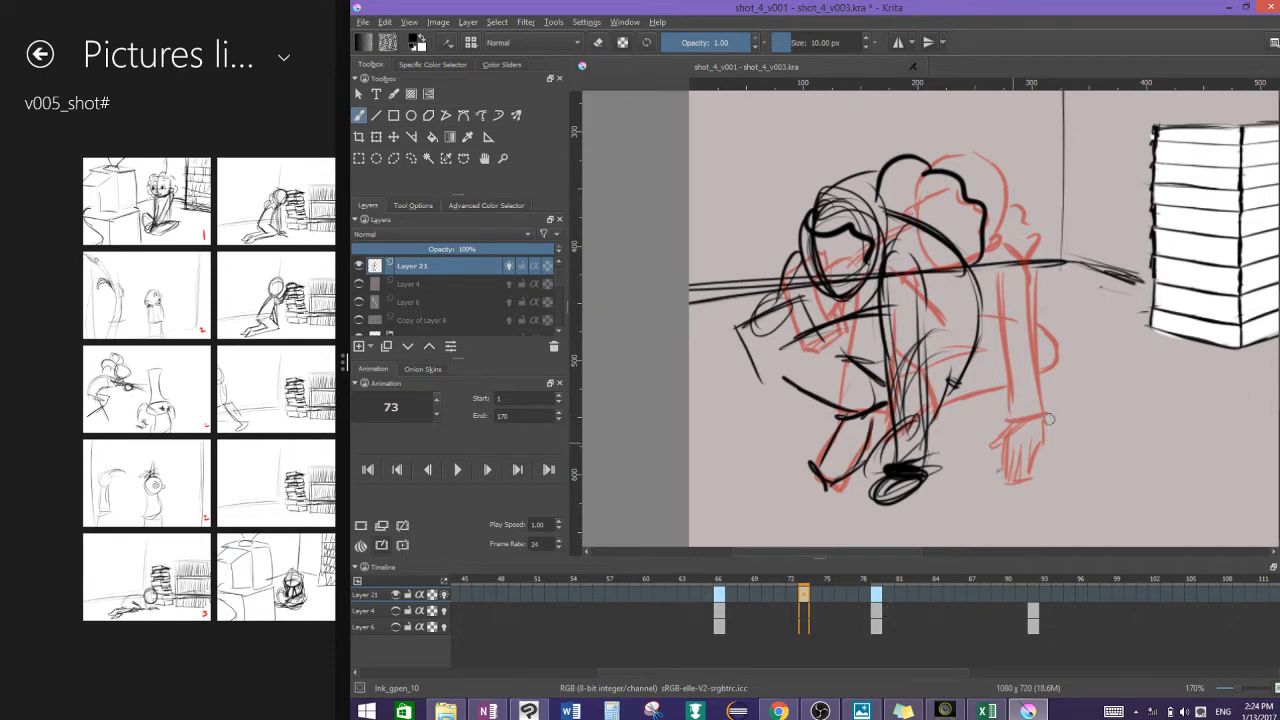
Step: Add a blank frame at 75 on Layer 21 and sketch the standing figure's foot and bent lower leg
left_click(829, 596)
left_click(361, 526)
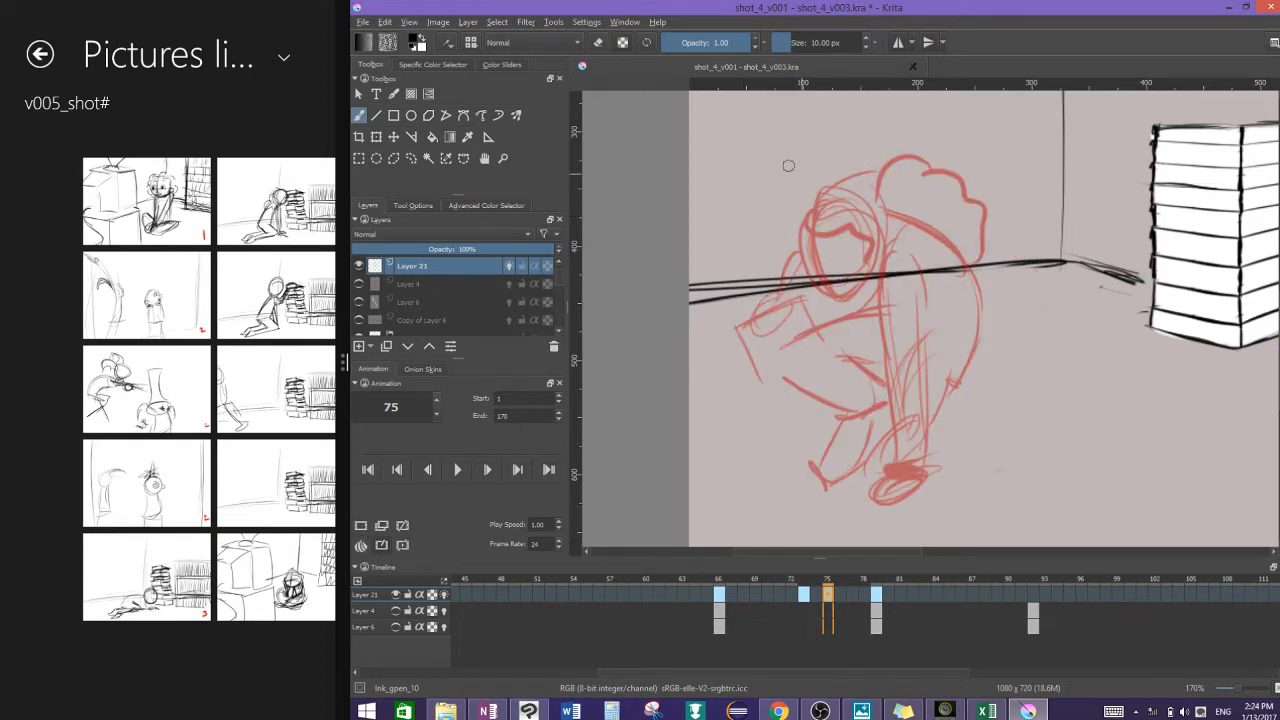
scroll(834, 195, "down", 1)
mouse_move(906, 443)
left_mouse_down()
mouse_move(870, 490)
mouse_move(916, 463)
left_mouse_up()
mouse_move(887, 473)
left_mouse_down()
mouse_move(914, 474)
mouse_move(920, 438)
mouse_move(902, 376)
left_mouse_up()
mouse_move(917, 444)
left_mouse_down()
mouse_move(852, 262)
mouse_move(846, 342)
left_mouse_up()
mouse_move(838, 268)
left_mouse_down()
mouse_move(850, 320)
mouse_move(835, 388)
mouse_move(916, 441)
mouse_move(891, 462)
left_mouse_up()
mouse_move(891, 462)
left_mouse_down()
mouse_move(928, 446)
mouse_move(903, 464)
left_mouse_up()
Step: Sketch the tall narrow torso and long leg contours above the foot, and thicken the foot's outline on frame 75
mouse_move(838, 310)
left_mouse_down()
mouse_move(855, 207)
mouse_move(832, 195)
left_mouse_up()
mouse_move(855, 285)
left_mouse_down()
mouse_move(822, 142)
mouse_move(830, 325)
left_mouse_up()
left_click_drag(836, 156, 867, 312)
mouse_move(851, 208)
left_mouse_down()
mouse_move(880, 362)
mouse_move(922, 420)
mouse_move(846, 292)
left_mouse_up()
left_click_drag(848, 400, 860, 244)
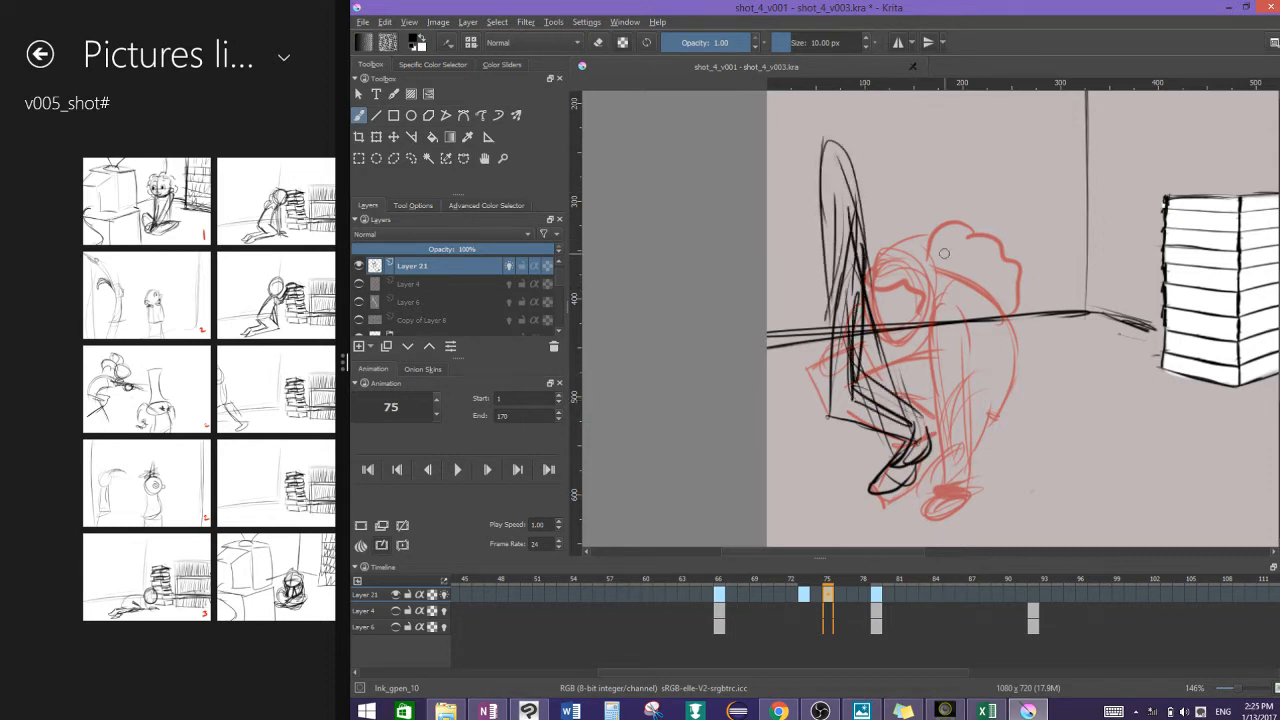
mouse_move(892, 460)
left_mouse_down()
mouse_move(926, 424)
mouse_move(935, 455)
mouse_move(878, 472)
left_mouse_up()
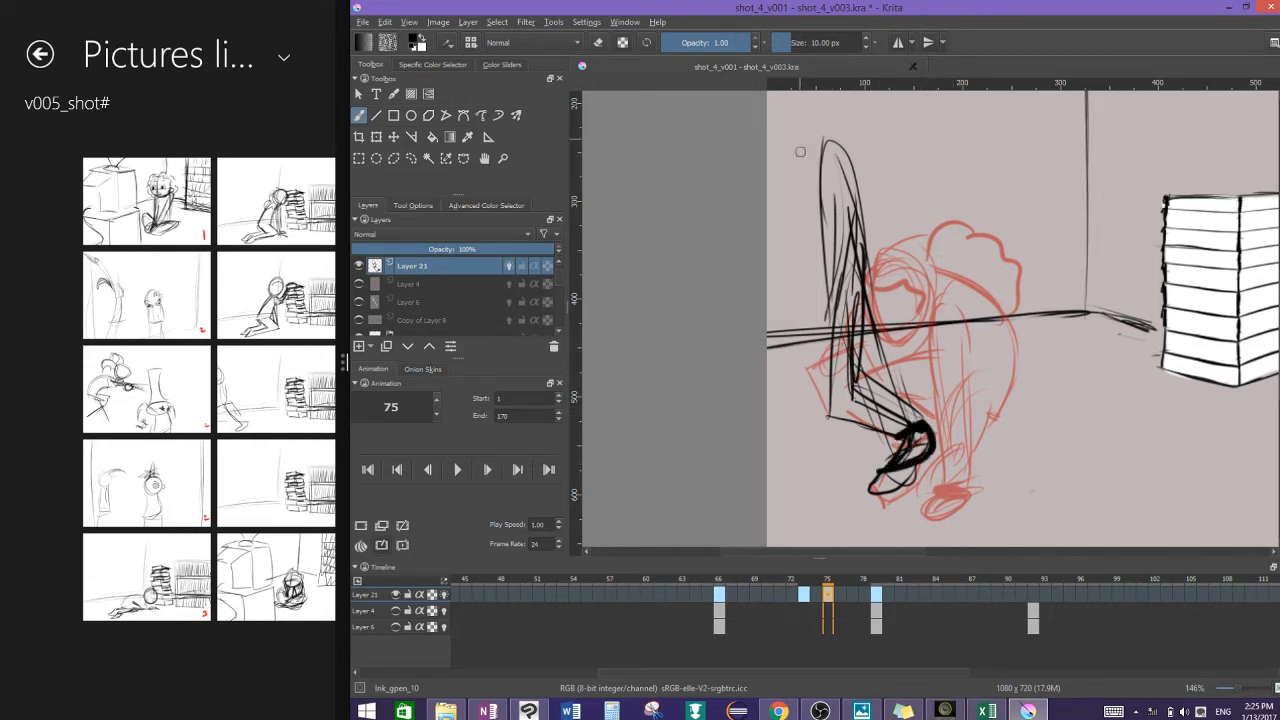
Step: Sketch the forward arm and hand at the canvas edge and join them to the torso on frame 75
mouse_move(808, 256)
left_mouse_down()
mouse_move(772, 262)
mouse_move(788, 292)
left_mouse_up()
mouse_move(780, 272)
left_mouse_down()
mouse_move(760, 271)
mouse_move(788, 306)
mouse_move(798, 292)
mouse_move(790, 342)
left_mouse_up()
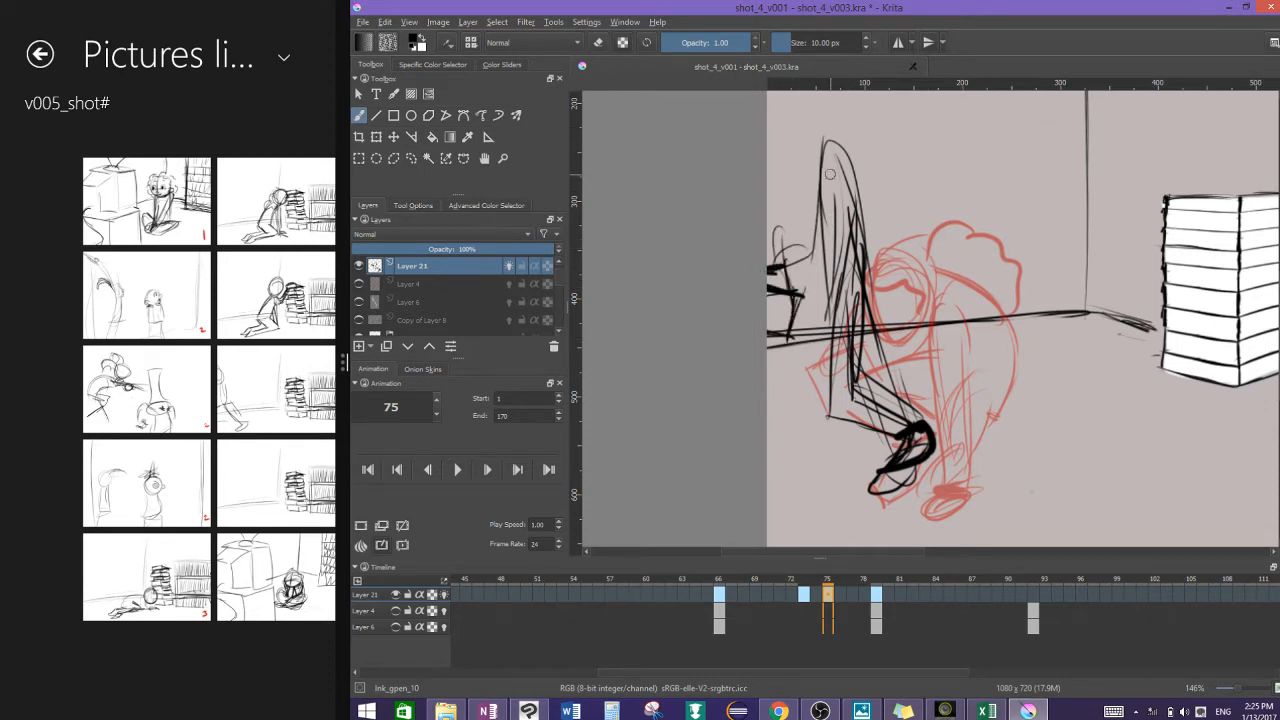
left_click_drag(825, 258, 770, 284)
mouse_move(770, 258)
left_mouse_down()
mouse_move(784, 286)
mouse_move(815, 240)
left_mouse_up()
mouse_move(821, 164)
left_mouse_down()
mouse_move(794, 259)
mouse_move(826, 151)
mouse_move(857, 176)
left_mouse_up()
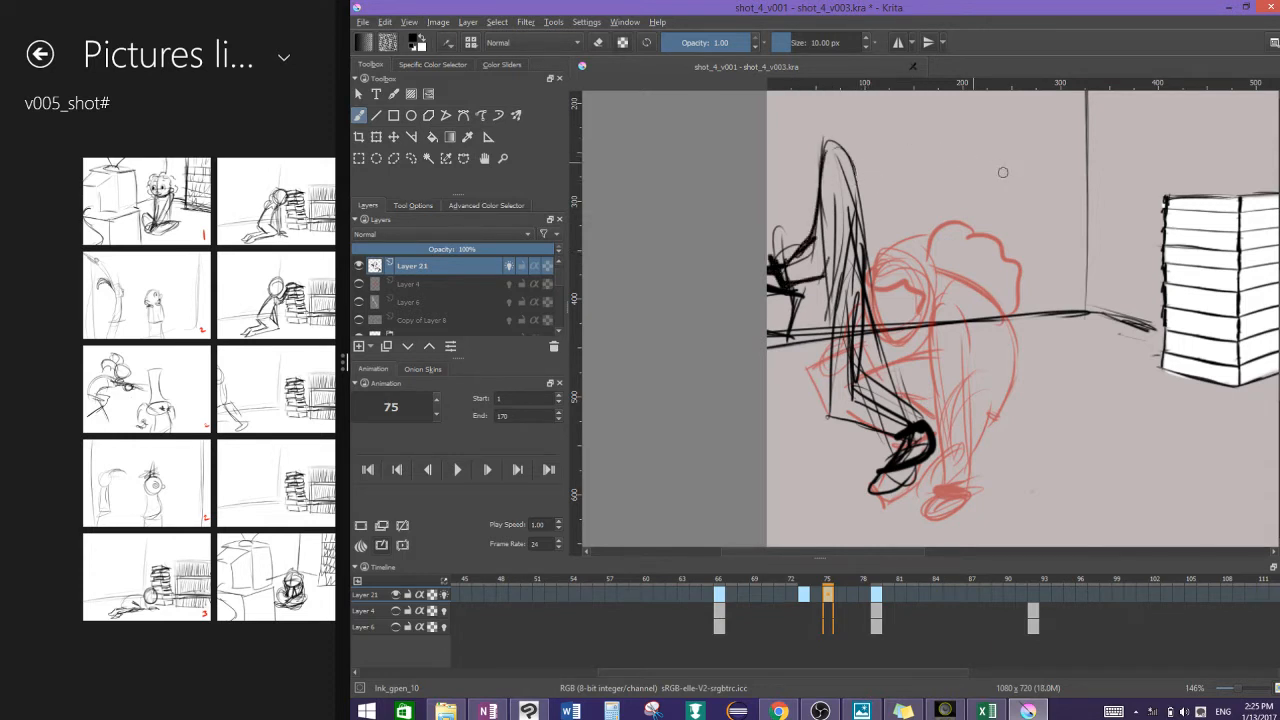
Step: Move the standing pose on Layer 21 from frame 75 to frame 74
scroll(987, 180, "down", 1)
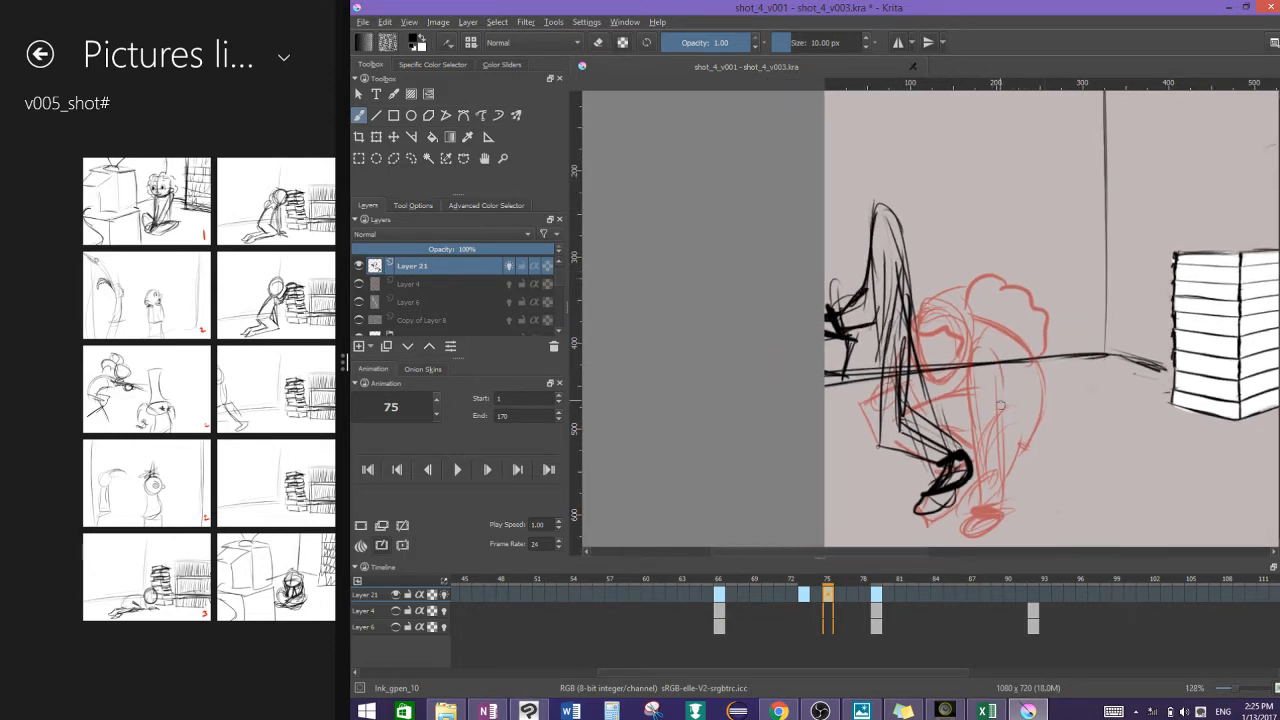
left_click(806, 595)
left_click(830, 595)
left_click(818, 595)
left_click(829, 595)
left_click_drag(828, 594, 817, 591)
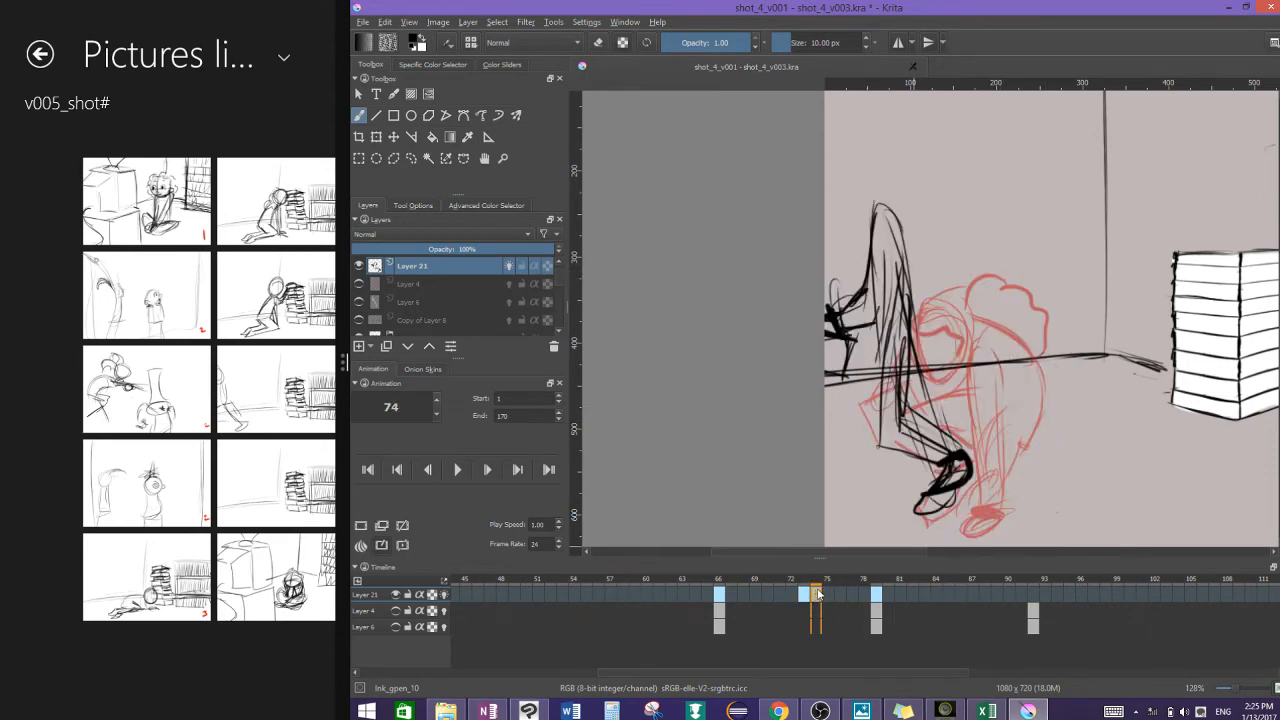
Step: Review the neighbouring frames of Layer 21, including 73, 79 and 57, and show the onion skin settings
left_click(806, 594)
left_click(815, 599)
left_click(877, 595)
left_click(426, 372)
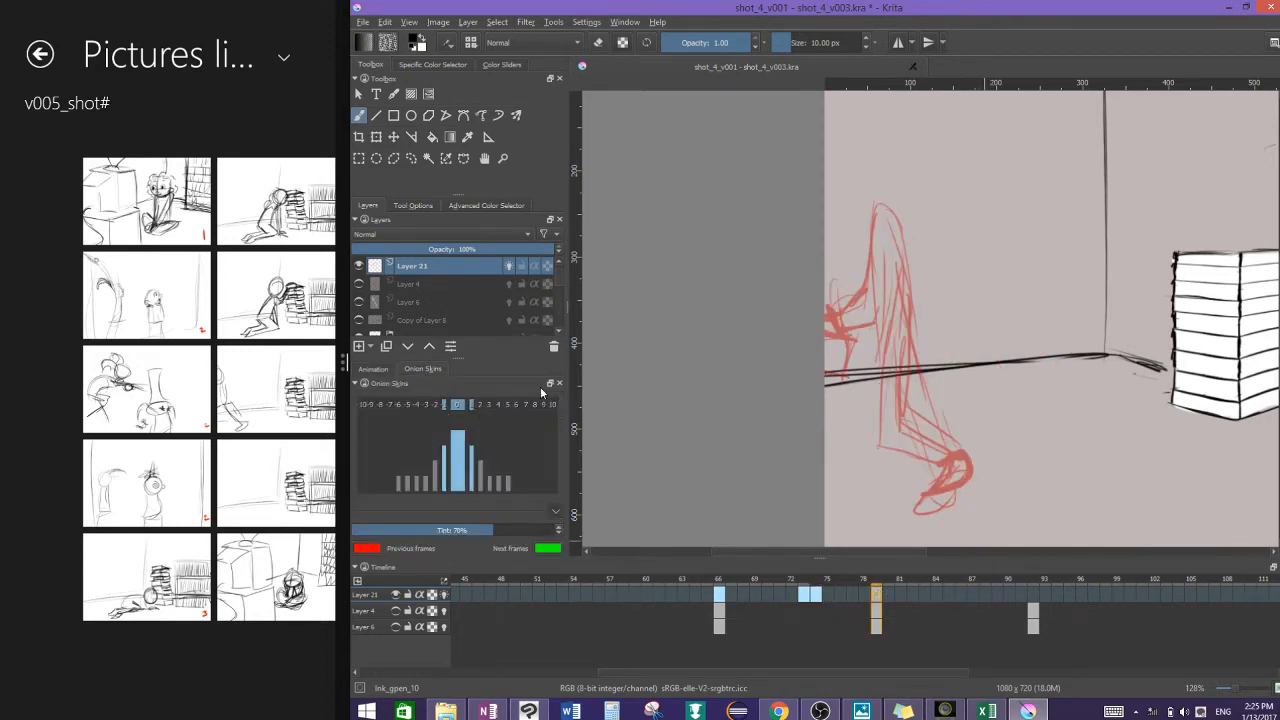
left_click(893, 596)
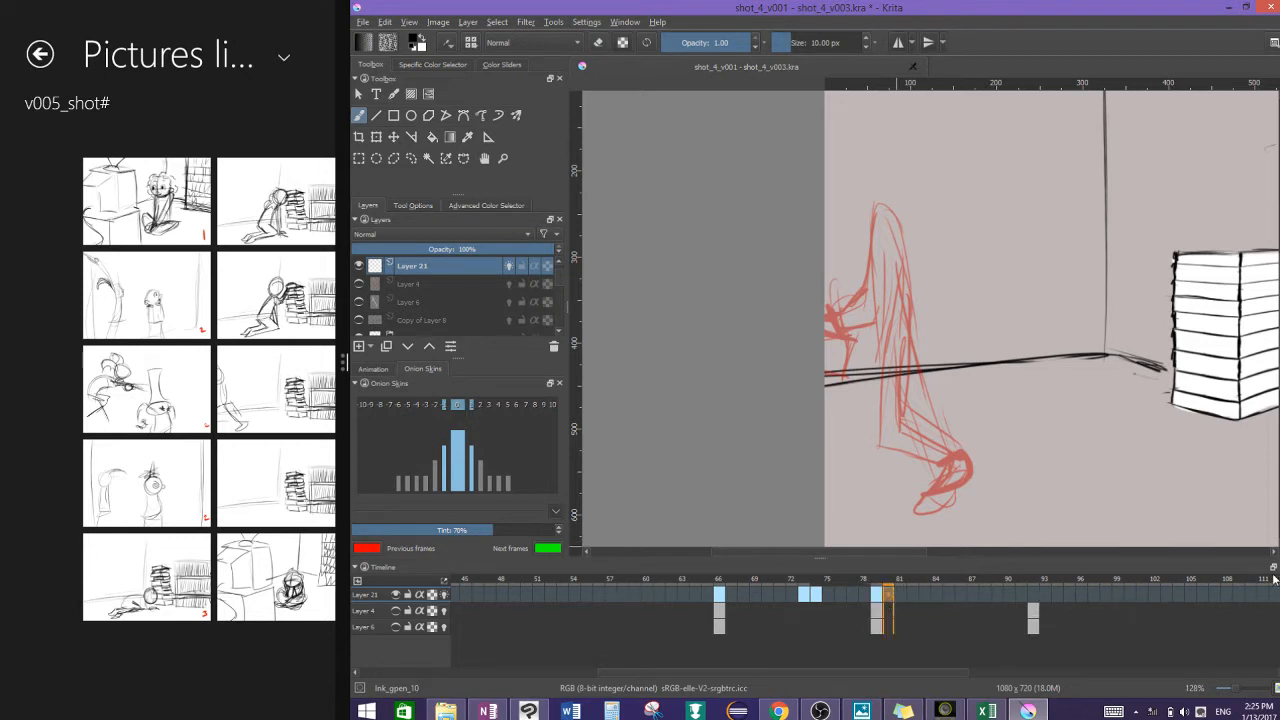
left_click_drag(899, 671, 775, 662)
left_click(819, 596)
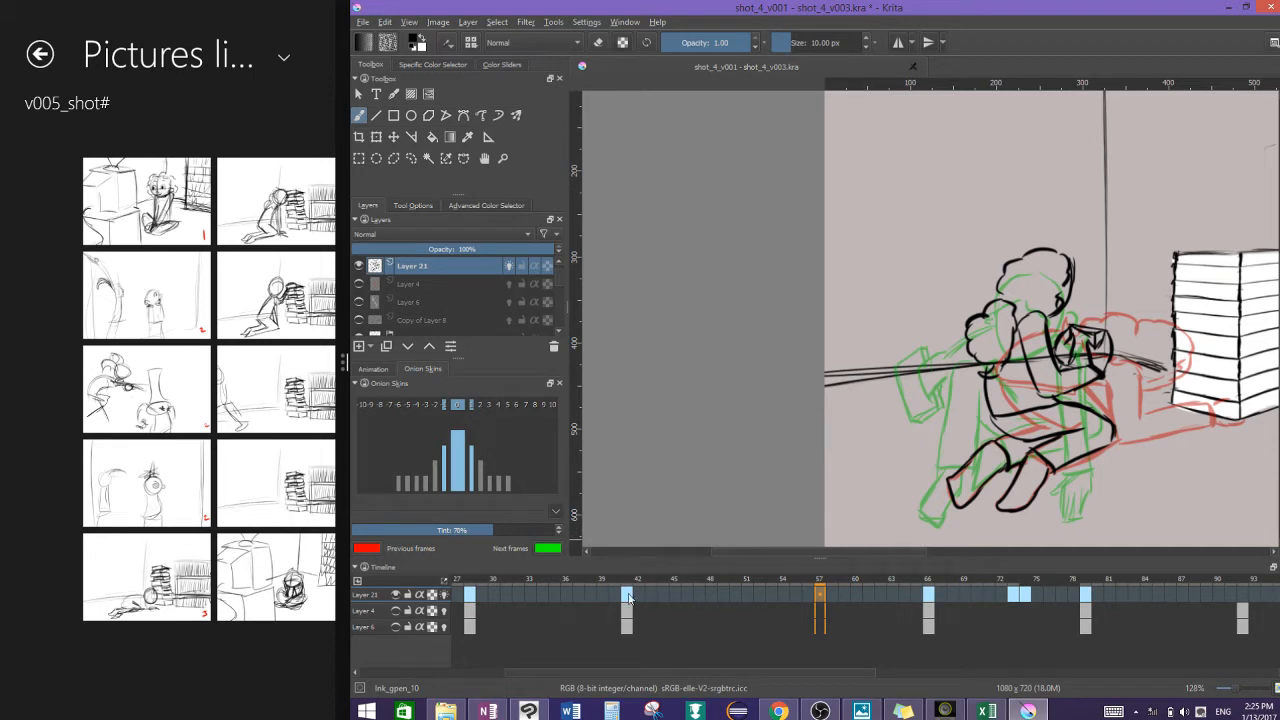
Step: Draw the trailing arm with its hand and an oval head on frame 74, and save the document
left_click(1027, 596)
scroll(1157, 484, "up", 2)
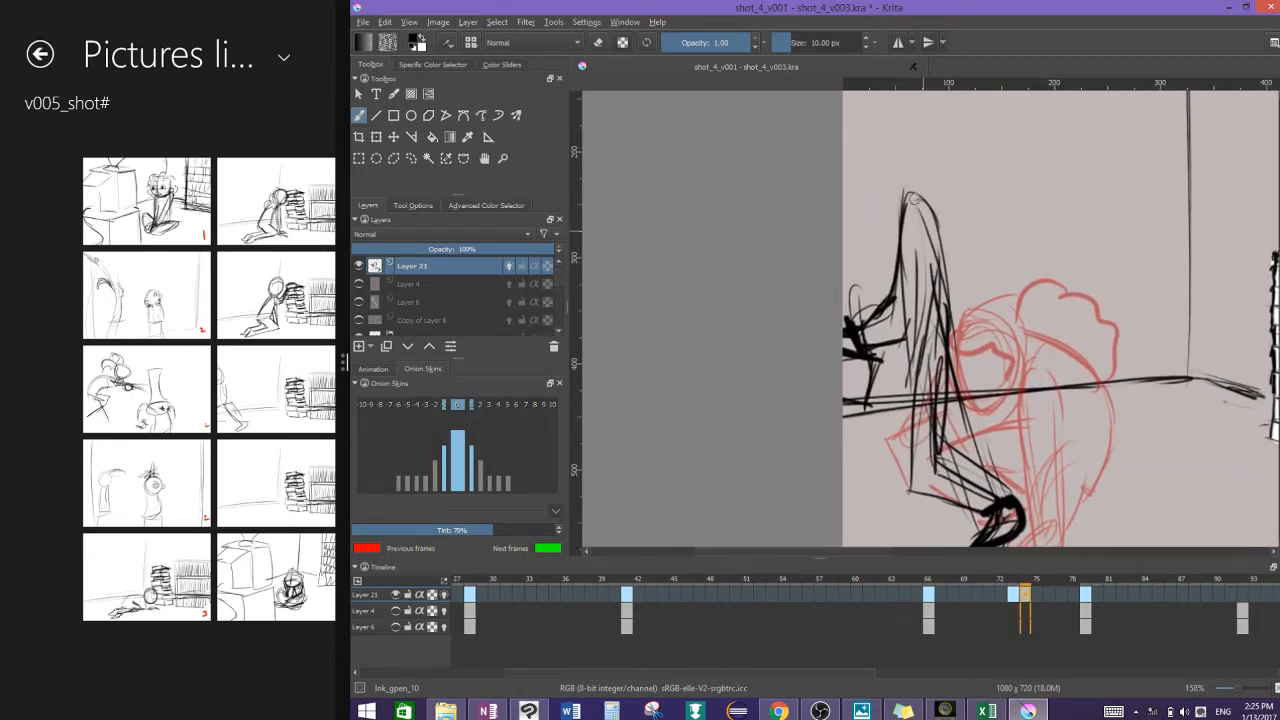
mouse_move(913, 199)
left_mouse_down()
mouse_move(959, 310)
mouse_move(952, 349)
mouse_move(963, 371)
mouse_move(972, 350)
mouse_move(978, 398)
mouse_move(992, 373)
mouse_move(979, 395)
mouse_move(1005, 414)
mouse_move(980, 432)
left_mouse_up()
mouse_move(886, 141)
left_mouse_down()
mouse_move(925, 165)
mouse_move(905, 185)
mouse_move(1009, 250)
left_mouse_up()
key("ctrl+z")
mouse_move(968, 205)
left_mouse_down()
mouse_move(955, 275)
mouse_move(1000, 205)
mouse_move(968, 263)
left_mouse_up()
key("ctrl+s")
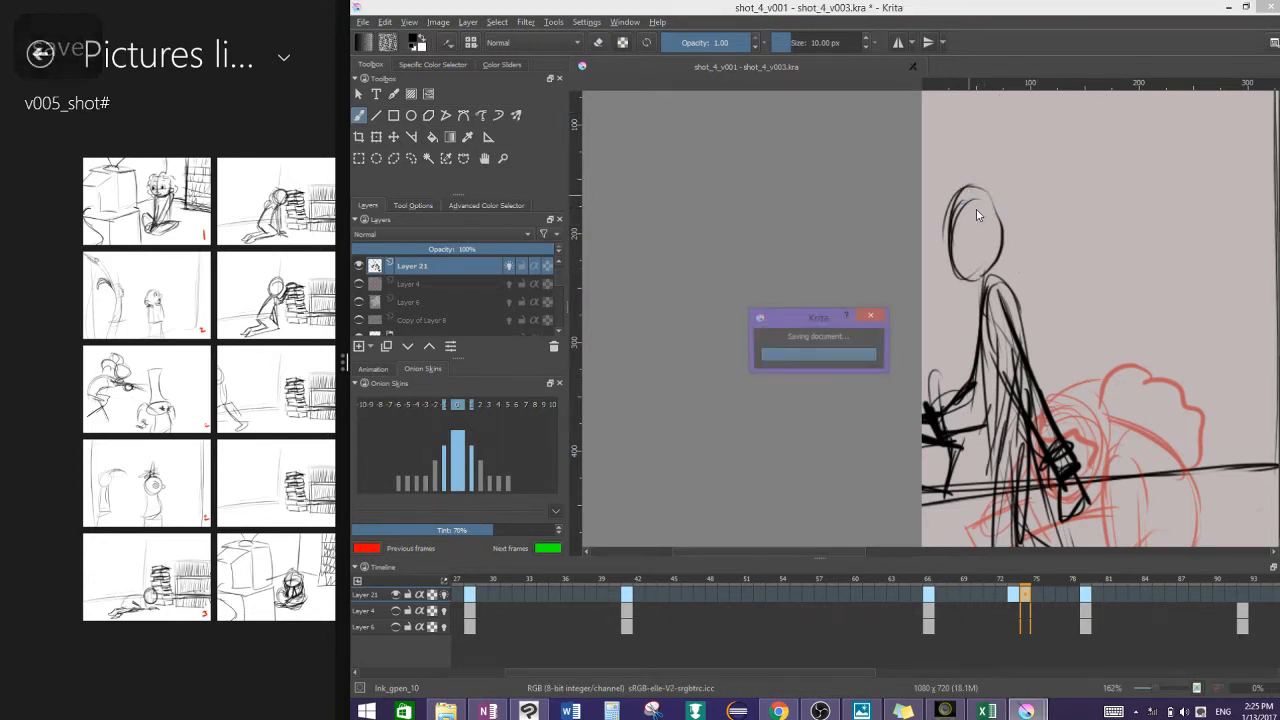
Step: Add the face lines, rounded hair outline, wavy curls down the back and the neck on frame 74
mouse_move(978, 200)
left_mouse_down()
mouse_move(965, 218)
mouse_move(998, 205)
mouse_move(1004, 272)
mouse_move(1000, 262)
left_mouse_up()
left_click_drag(990, 182, 942, 186)
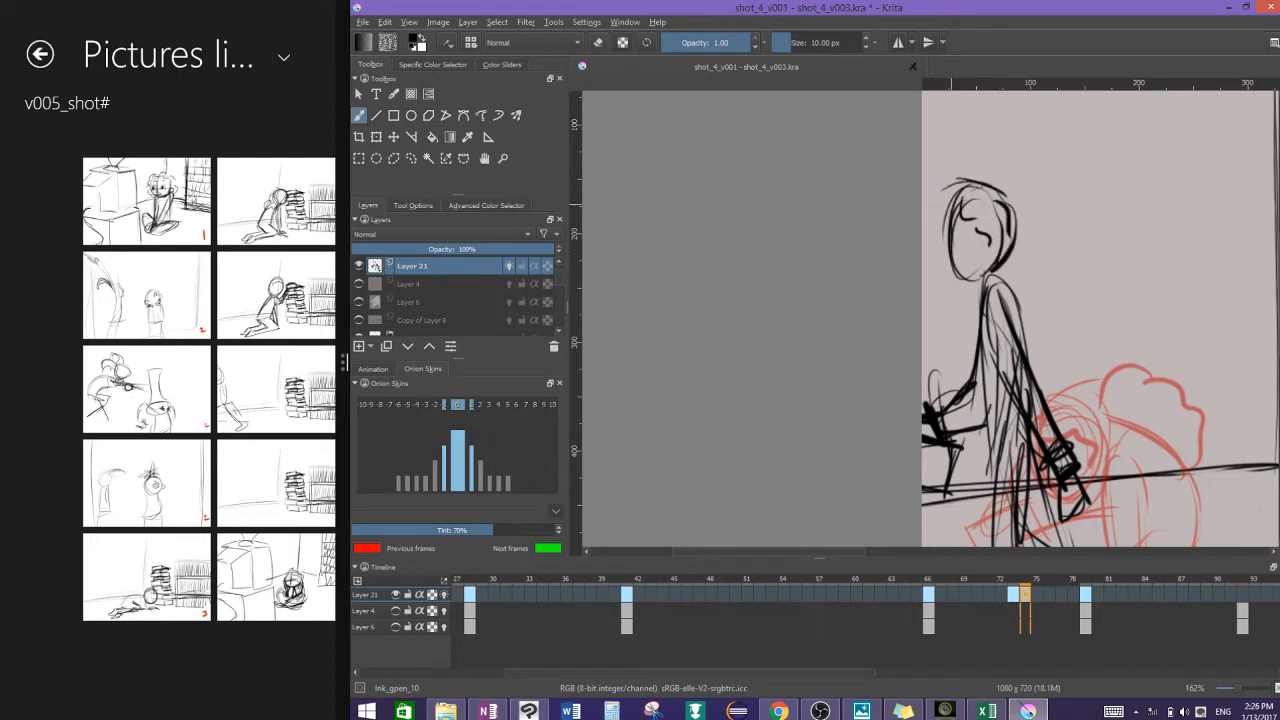
left_click_drag(1024, 244, 1053, 264)
left_click_drag(1048, 322, 1040, 360)
mouse_move(990, 272)
left_mouse_down()
mouse_move(970, 339)
mouse_move(986, 436)
left_mouse_up()
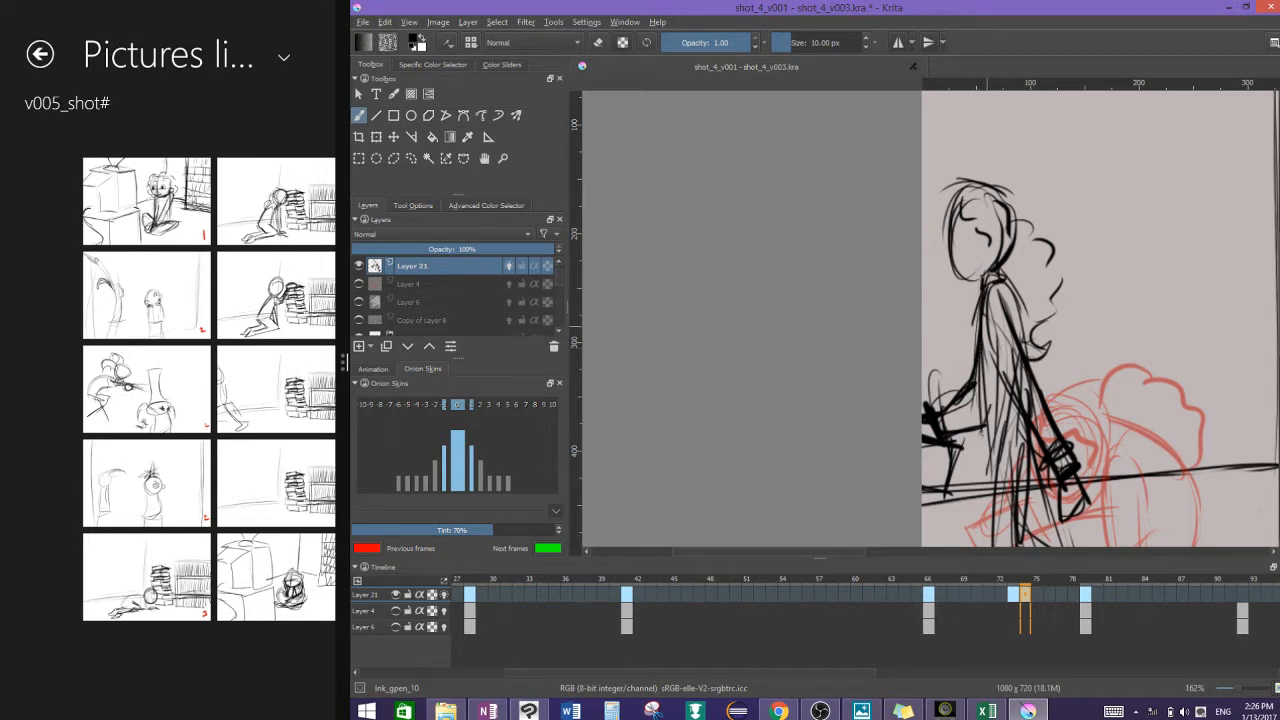
Step: Reinforce the long body contours and the bent leg on frame 74 with darker strokes
scroll(997, 401, "down", 1)
left_click_drag(1000, 264, 994, 400)
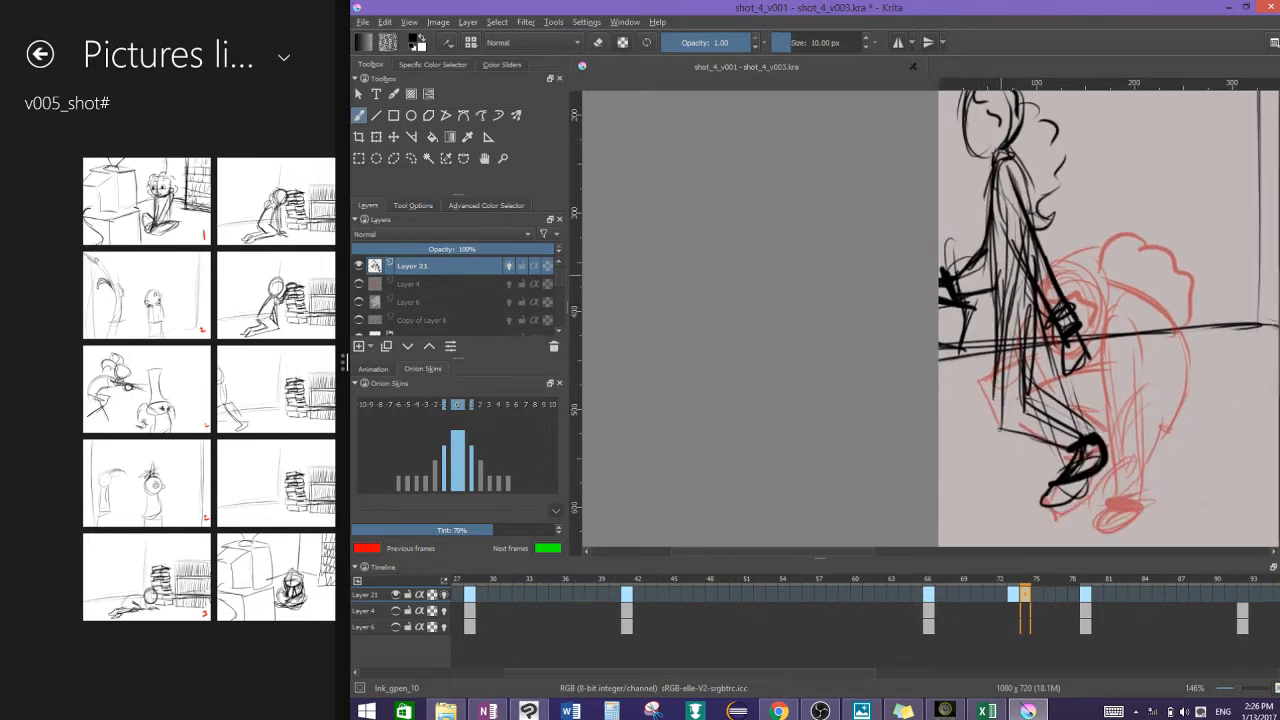
left_click_drag(998, 304, 990, 430)
left_click_drag(1040, 282, 1020, 402)
left_click_drag(1026, 326, 1022, 408)
left_click_drag(1024, 394, 1084, 436)
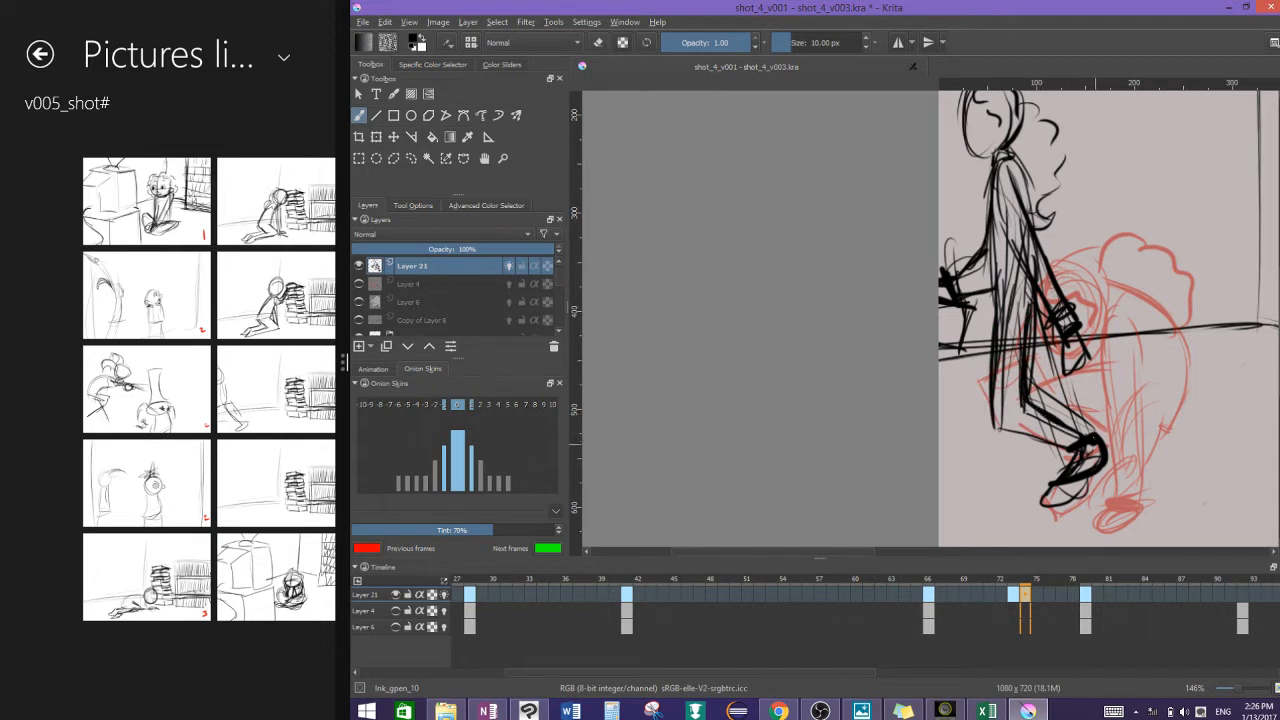
Step: Erase the heavy foot on frame 74 and redraw two slimmer, angular feet below the bent leg
scroll(1153, 372, "up", 1)
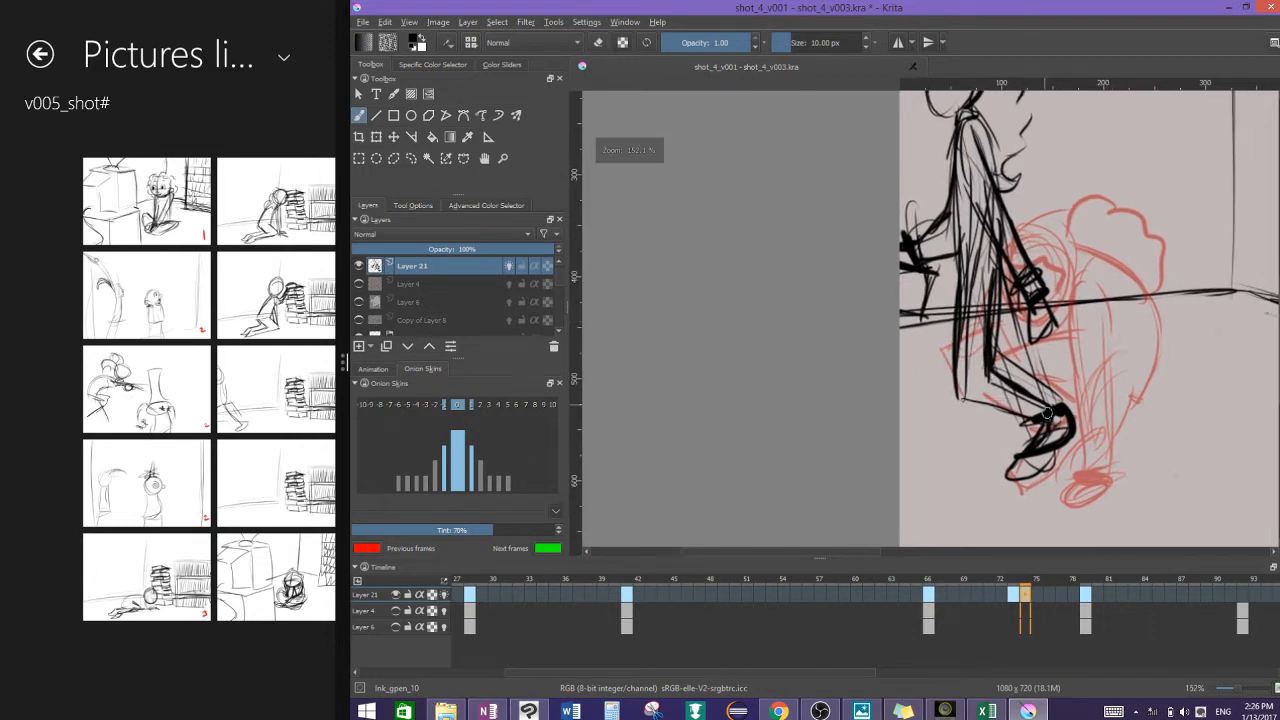
key("e")
mouse_move(1053, 461)
left_mouse_down()
mouse_move(1067, 429)
mouse_move(1042, 406)
mouse_move(1034, 425)
mouse_move(1058, 488)
left_mouse_up()
key("e")
left_click_drag(1052, 402, 1064, 468)
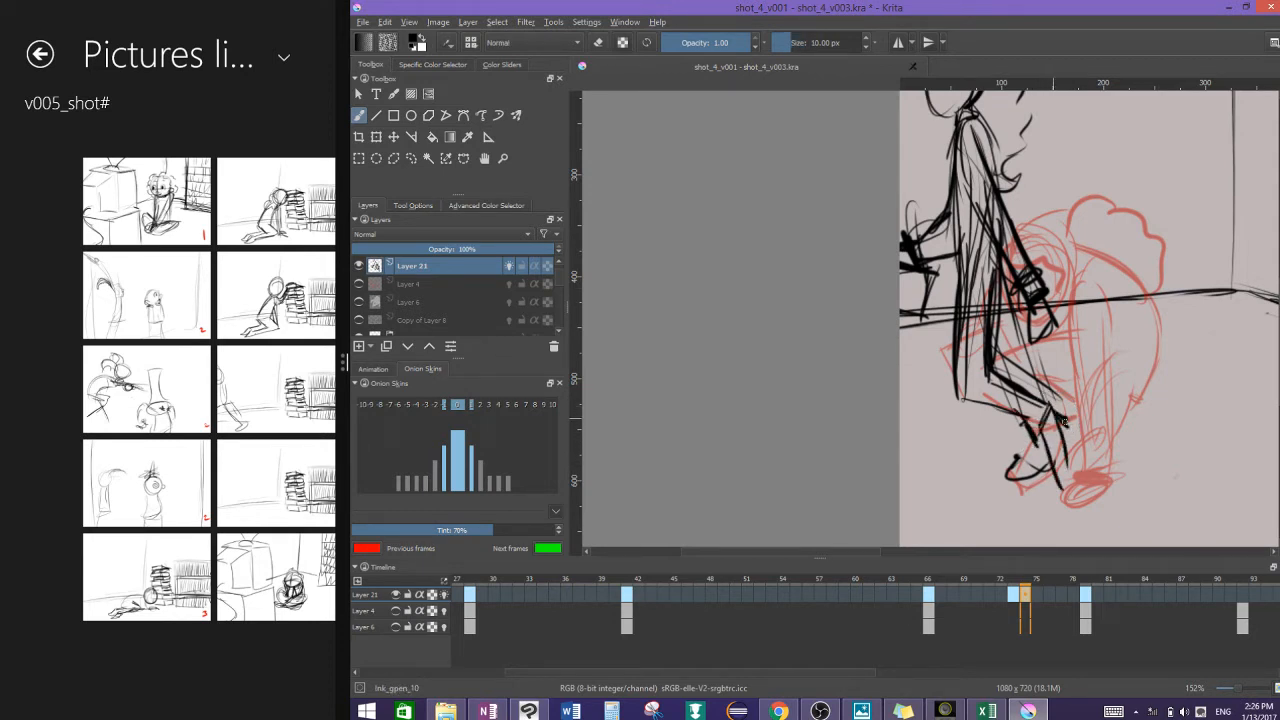
mouse_move(1063, 422)
left_mouse_down()
mouse_move(1060, 484)
mouse_move(1006, 476)
mouse_move(1051, 471)
left_mouse_up()
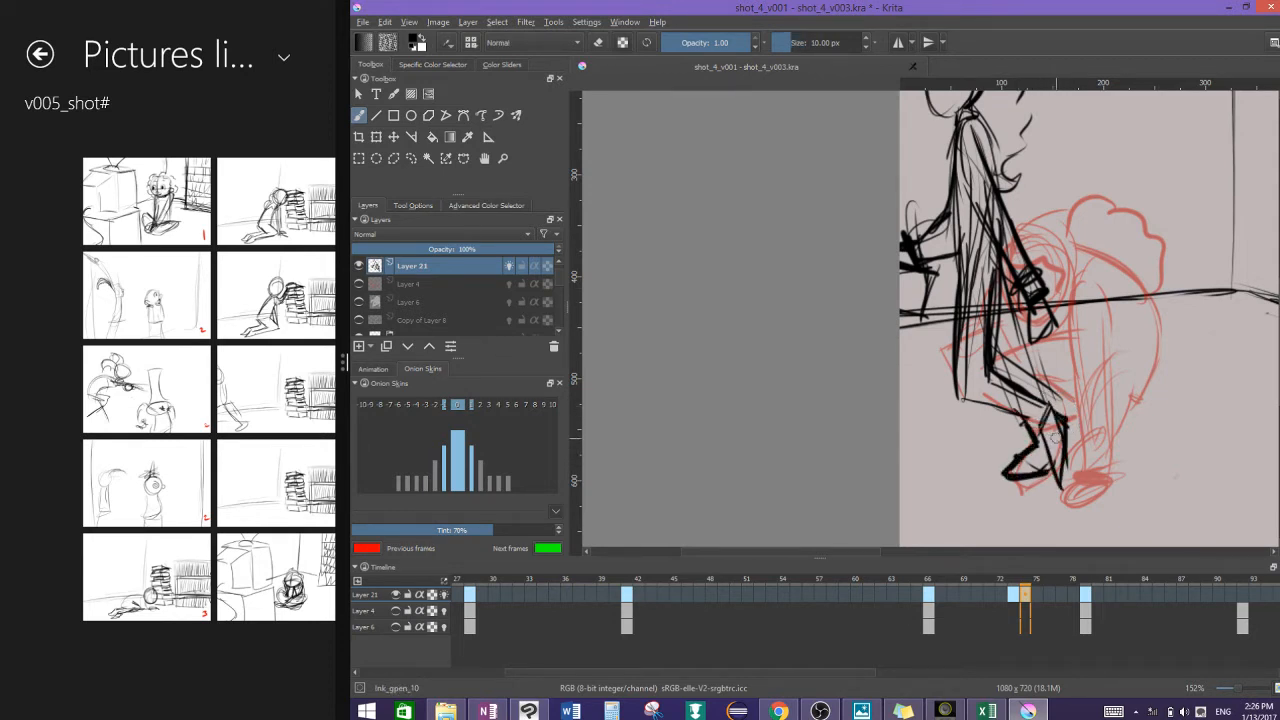
scroll(1060, 440, "down", 1)
scroll(1113, 458, "down", 1)
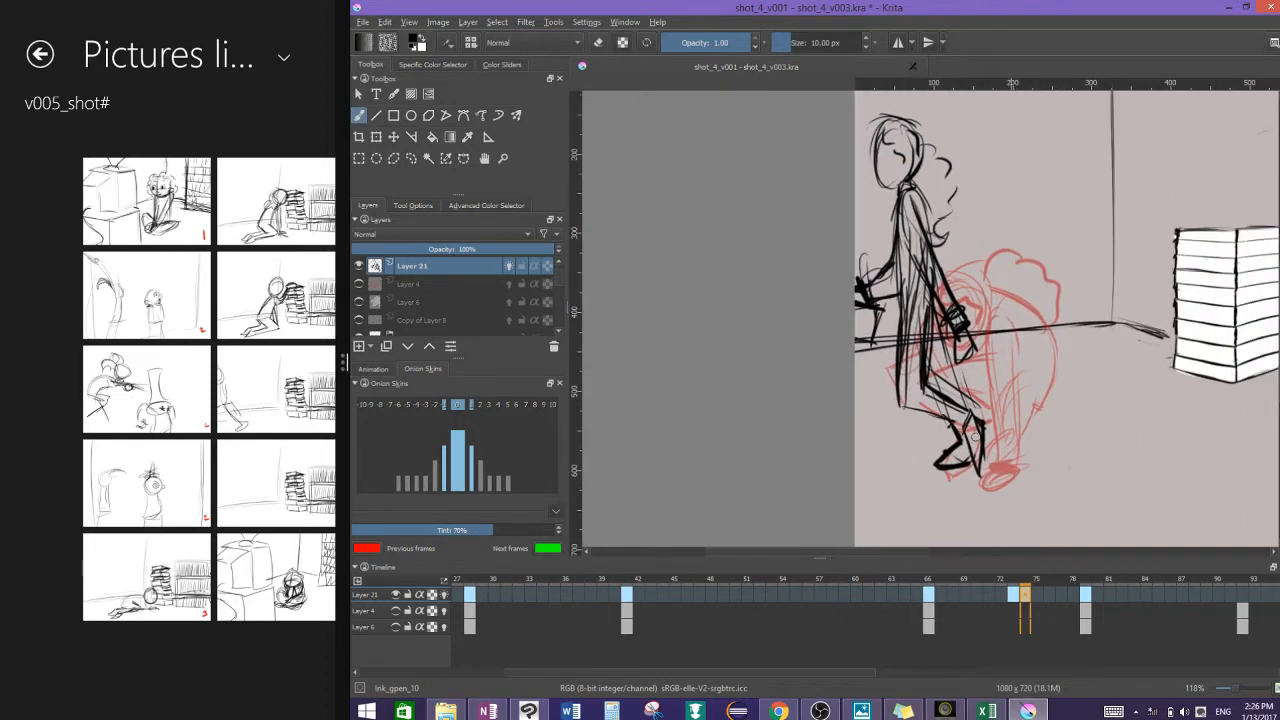
left_click(1037, 594)
left_click(373, 369)
left_click(361, 525)
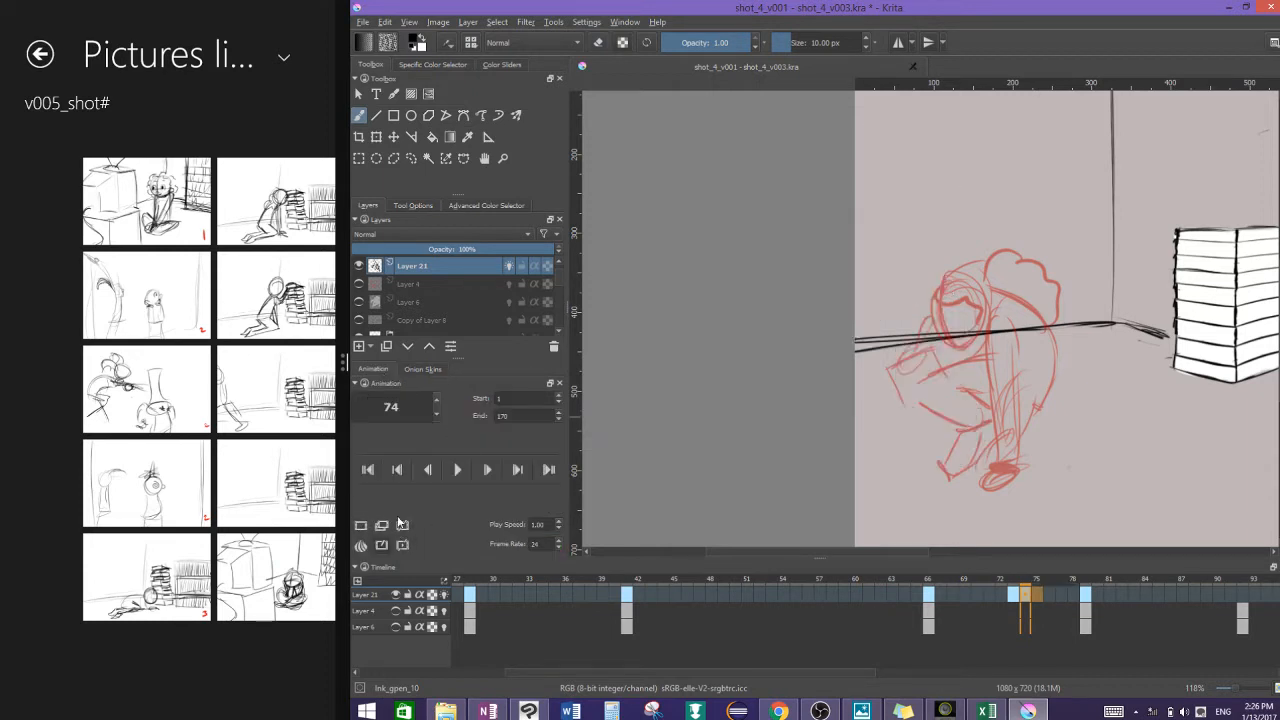
key("o")
key("o")
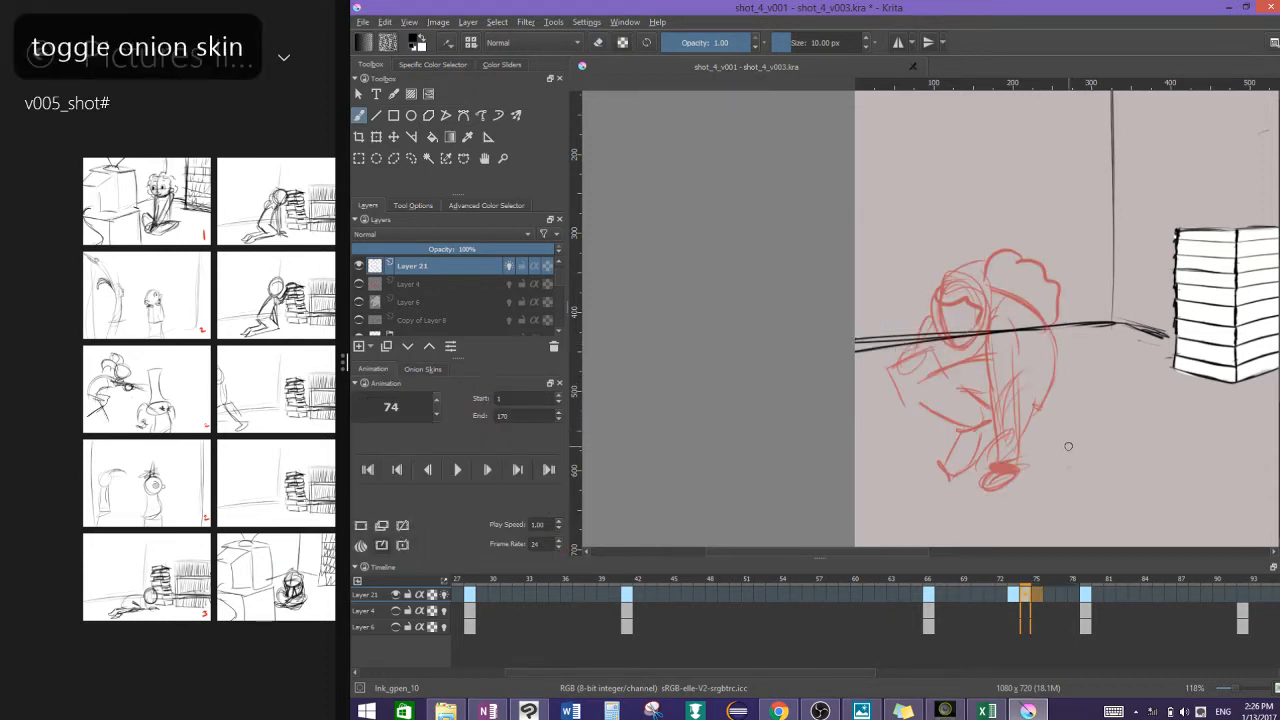
key("ctrl+z")
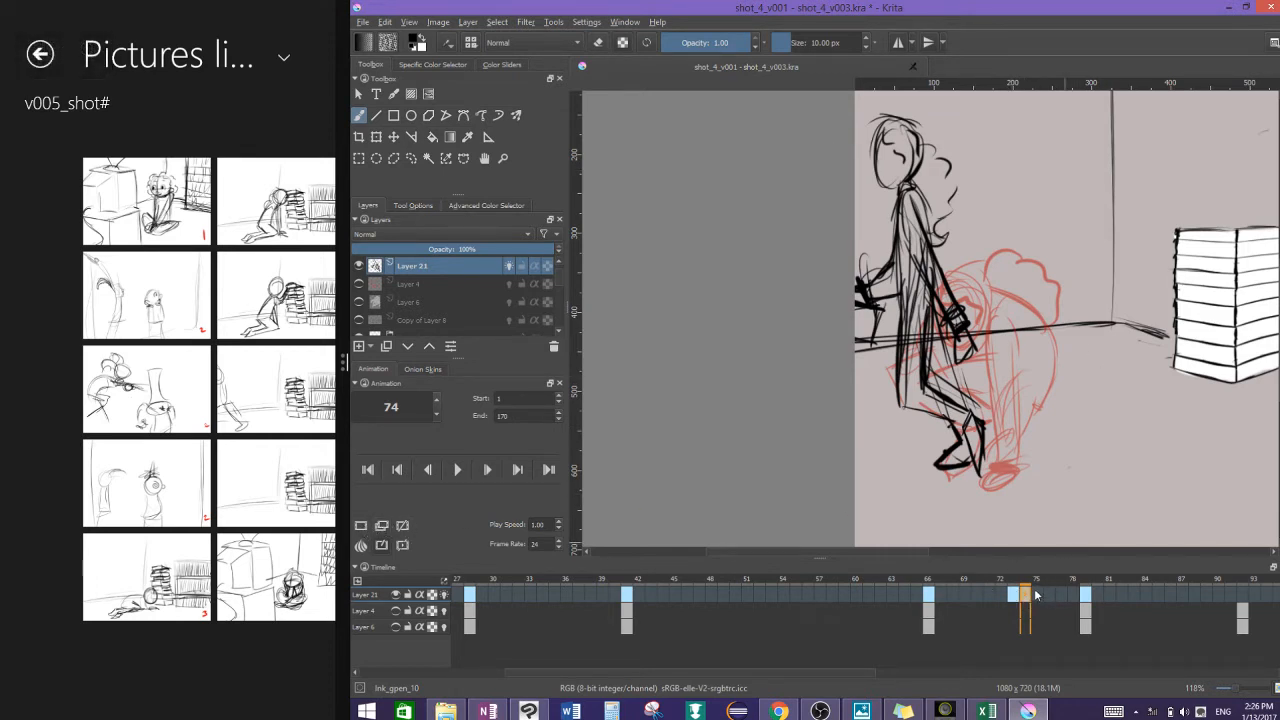
Step: Start a new drawing at frame 75 with the rear foot, the rear leg and the forward leg of a stride
left_click(1036, 596)
scroll(960, 400, "up", 1)
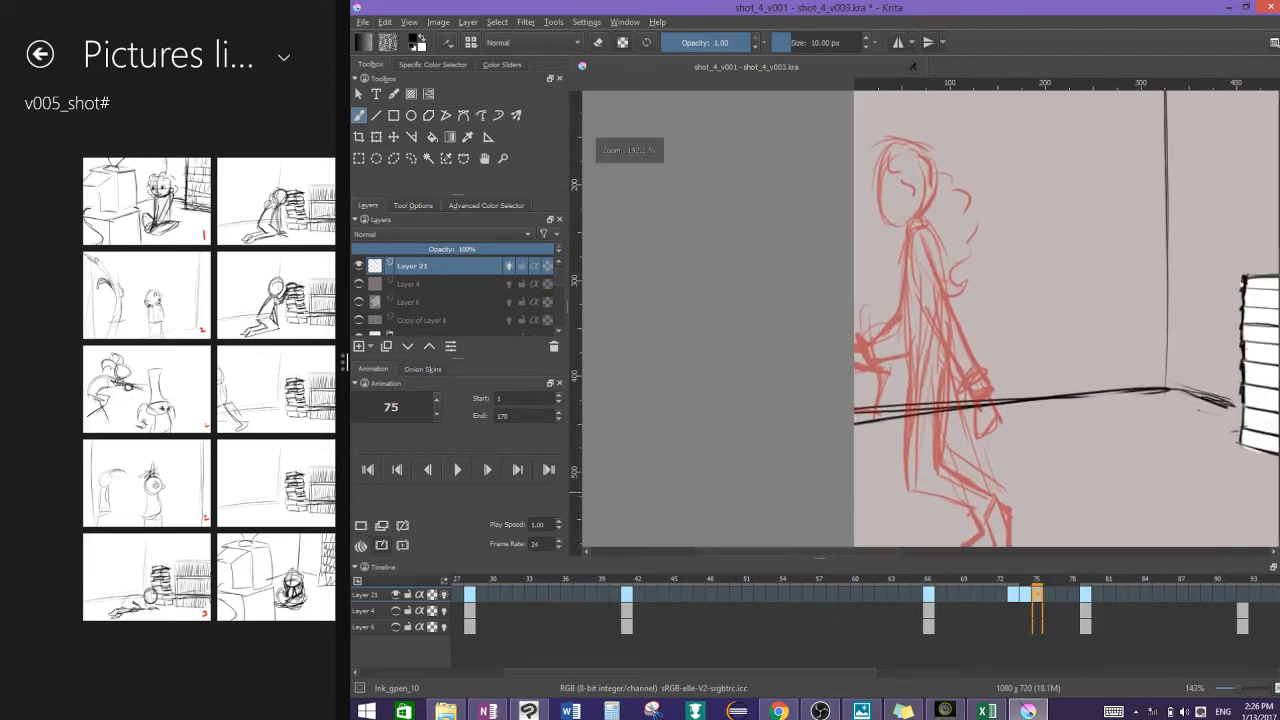
mouse_move(949, 480)
left_mouse_down()
mouse_move(1007, 442)
mouse_move(1006, 520)
mouse_move(1058, 507)
left_mouse_up()
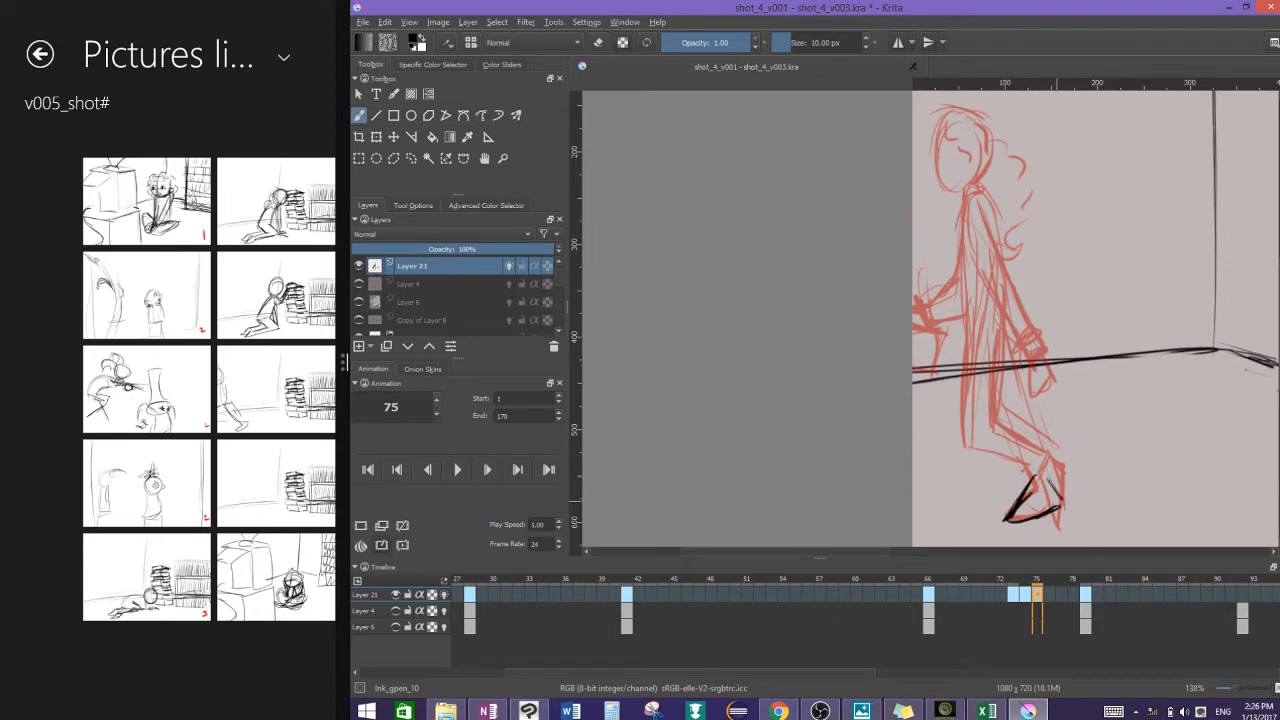
left_click_drag(958, 342, 1040, 468)
left_click_drag(950, 306, 1018, 448)
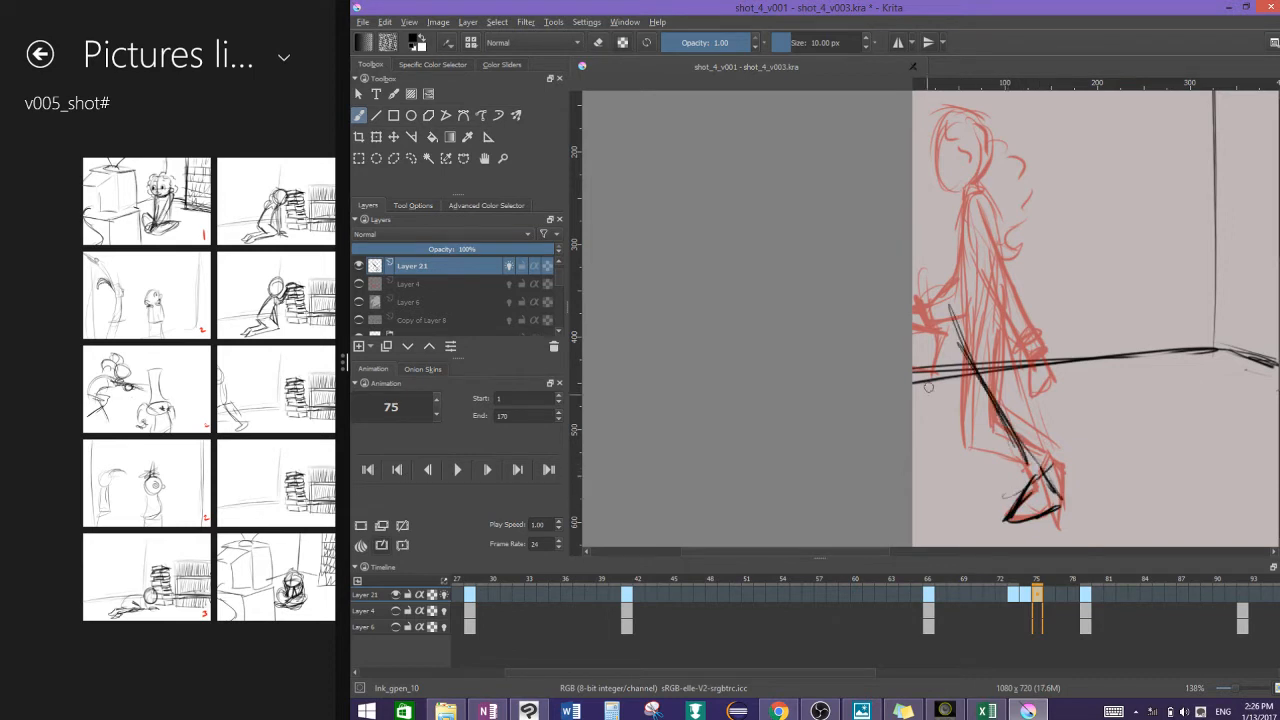
mouse_move(952, 362)
left_mouse_down()
mouse_move(914, 458)
mouse_move(913, 380)
left_mouse_up()
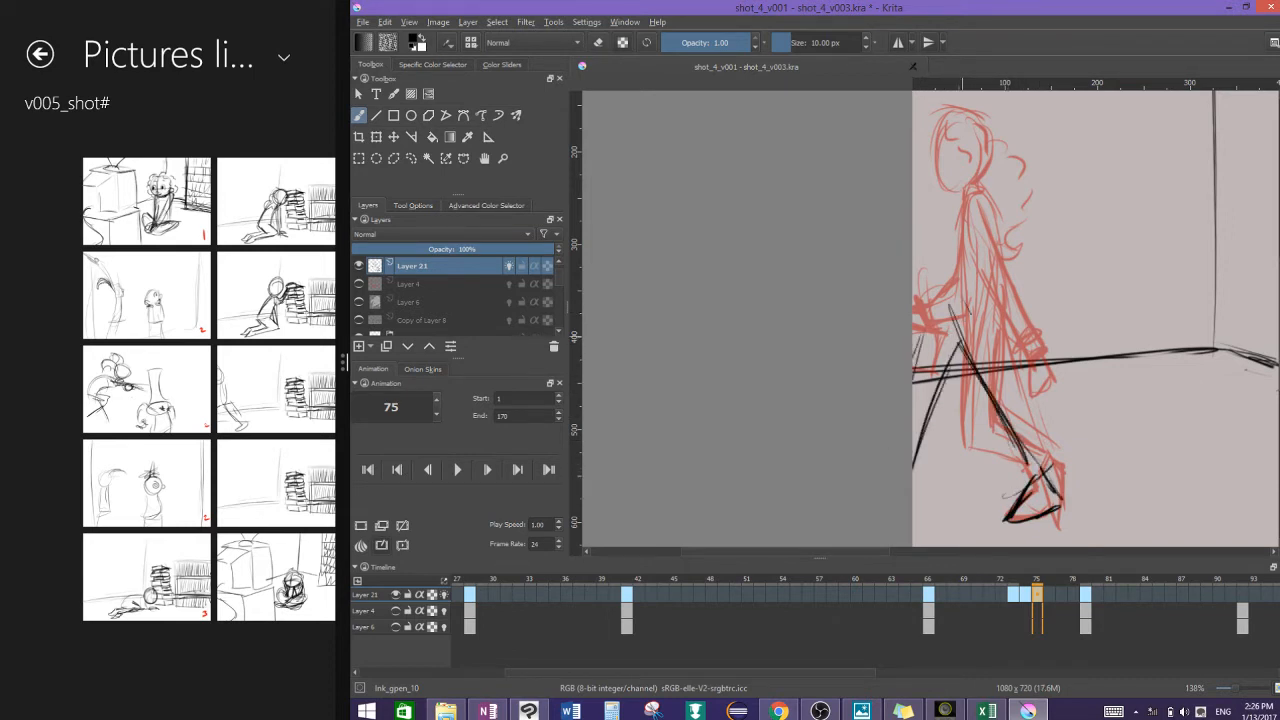
Step: Add the rear leg's outer contour and ankle, a line across the hips and the torso's front curve on frame 75
mouse_move(969, 310)
left_mouse_down()
mouse_move(1052, 462)
mouse_move(1024, 482)
left_mouse_up()
left_click_drag(965, 342, 1028, 460)
left_click_drag(913, 331, 975, 318)
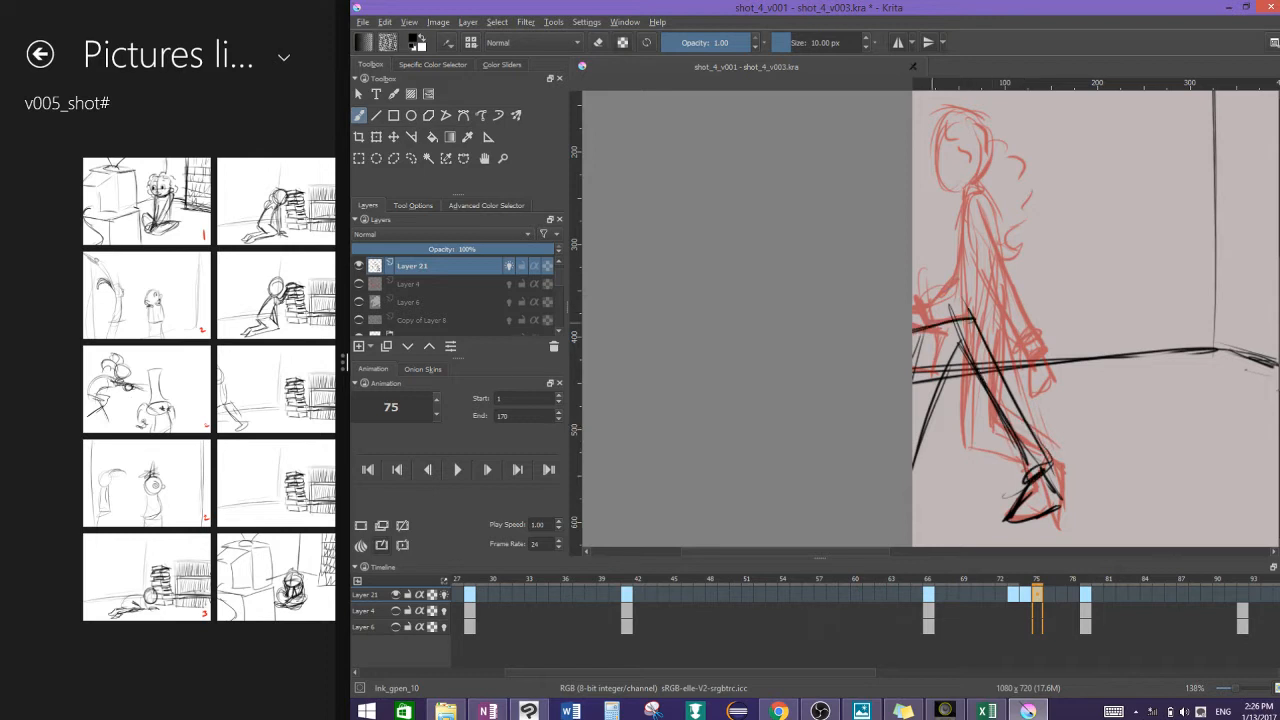
left_click_drag(958, 250, 965, 325)
Step: Draw the head with its face and hairline, wavy hair behind the shoulder and the curved lines beneath it on frame 75
mouse_move(950, 201)
left_mouse_down()
mouse_move(914, 277)
mouse_move(919, 328)
mouse_move(1009, 262)
left_mouse_up()
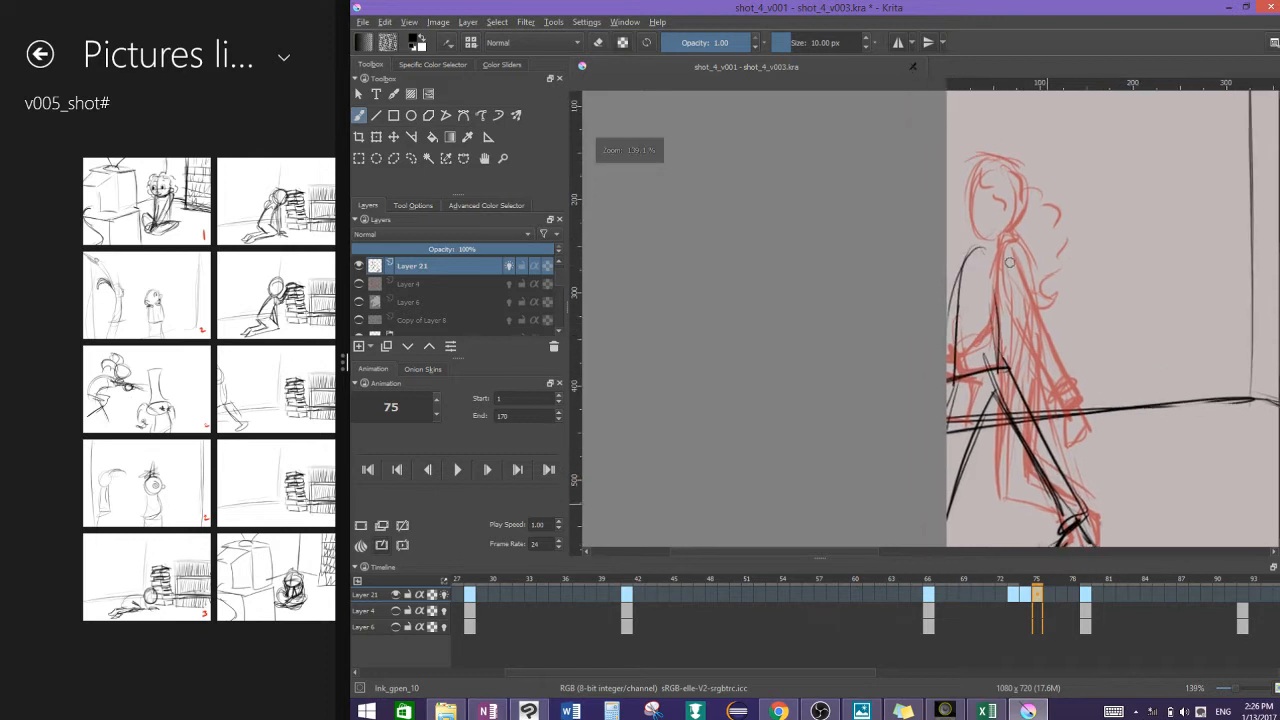
mouse_move(982, 158)
left_mouse_down()
mouse_move(962, 234)
mouse_move(975, 238)
mouse_move(950, 238)
left_mouse_up()
left_click_drag(1002, 170, 980, 238)
mouse_move(972, 150)
left_mouse_down()
mouse_move(950, 200)
mouse_move(1002, 154)
mouse_move(998, 174)
left_mouse_up()
mouse_move(968, 172)
left_mouse_down()
mouse_move(952, 198)
mouse_move(968, 228)
mouse_move(1045, 273)
mouse_move(1046, 306)
left_mouse_up()
mouse_move(1007, 290)
left_mouse_down()
mouse_move(1010, 330)
mouse_move(1036, 342)
left_mouse_up()
left_click_drag(1054, 329, 1018, 347)
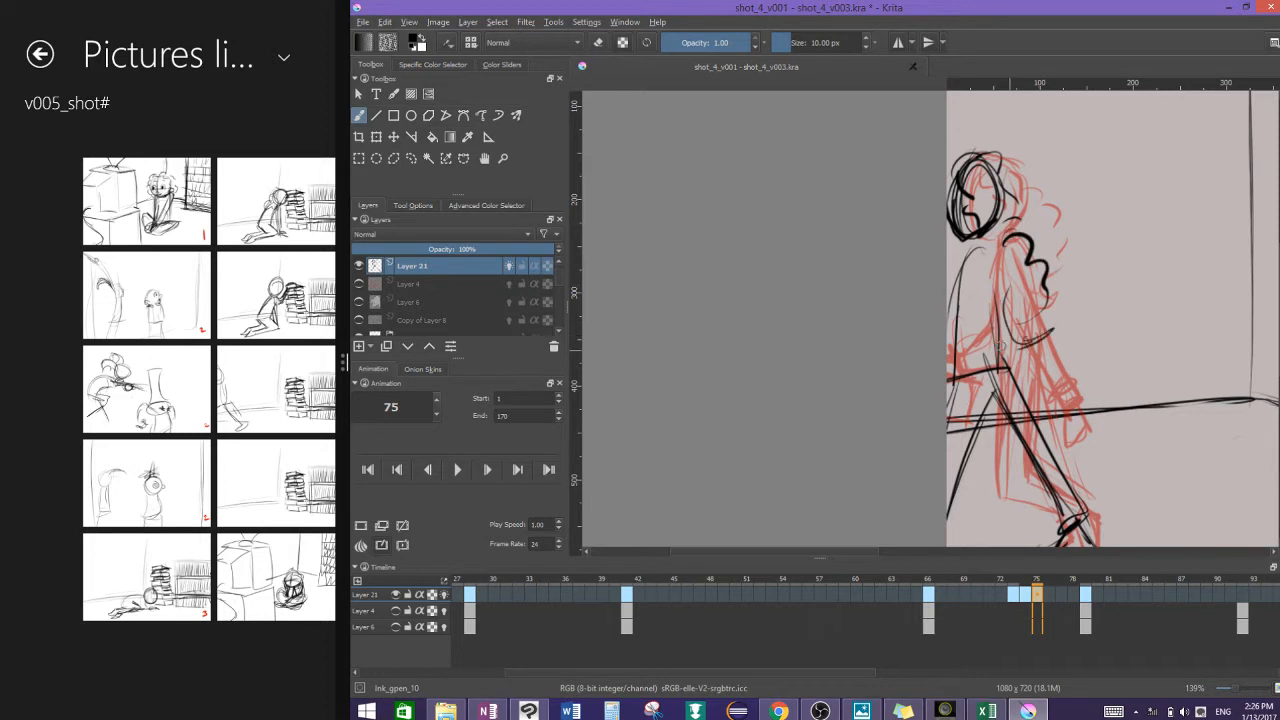
Step: Draw the arm swinging down from the shoulder, with the hand beside the thigh, on frame 75
left_click_drag(978, 248, 1010, 398)
left_click_drag(976, 290, 1022, 404)
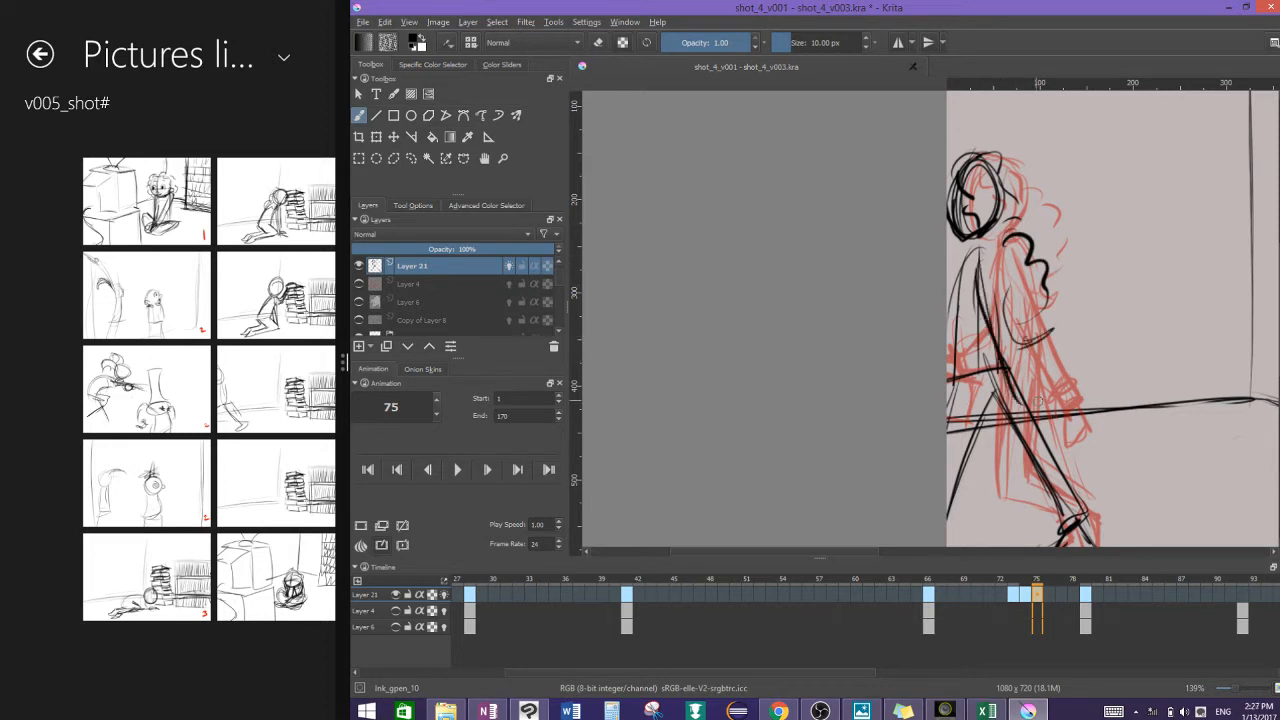
left_click_drag(1002, 310, 1048, 408)
left_click_drag(986, 252, 1044, 424)
mouse_move(1042, 404)
left_mouse_down()
mouse_move(1056, 445)
mouse_move(1056, 339)
mouse_move(1083, 329)
left_mouse_up()
left_click_drag(1014, 286, 1104, 410)
Step: Start a new drawing at frame 76 with only the trailing lower leg and pointed foot leaving past the picture's edge
key("period")
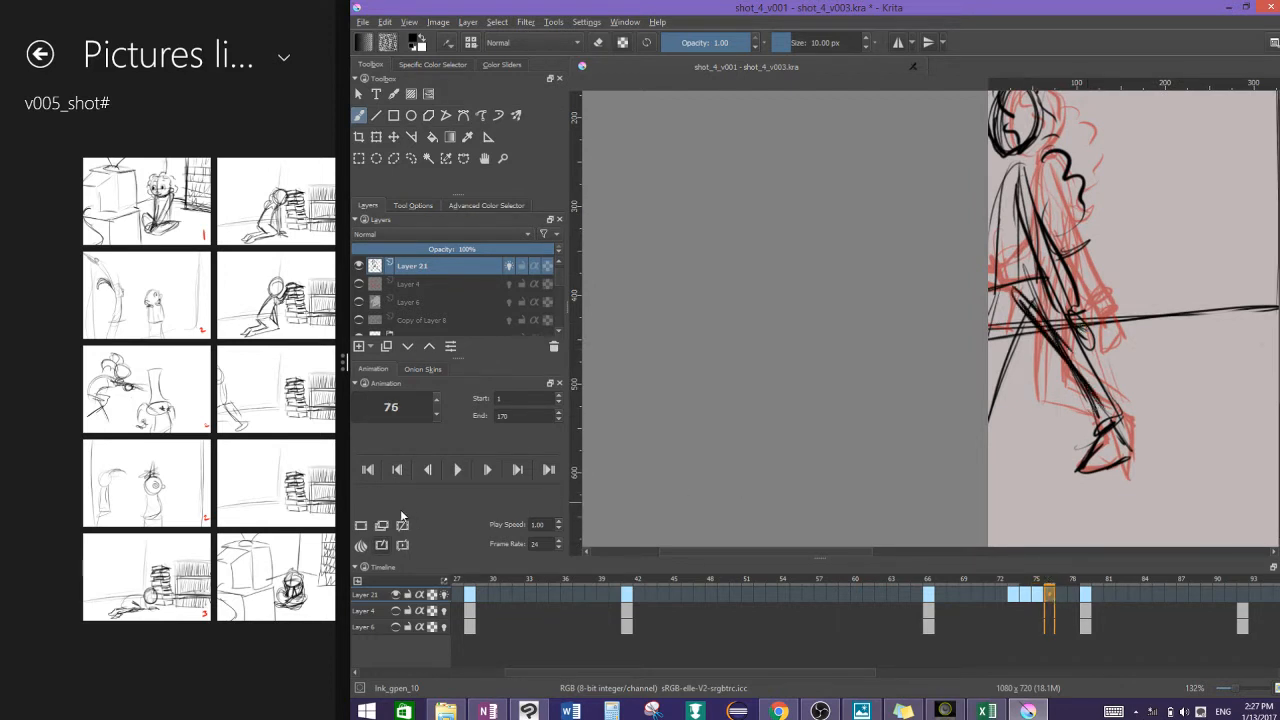
key("Delete")
left_click_drag(897, 252, 890, 331)
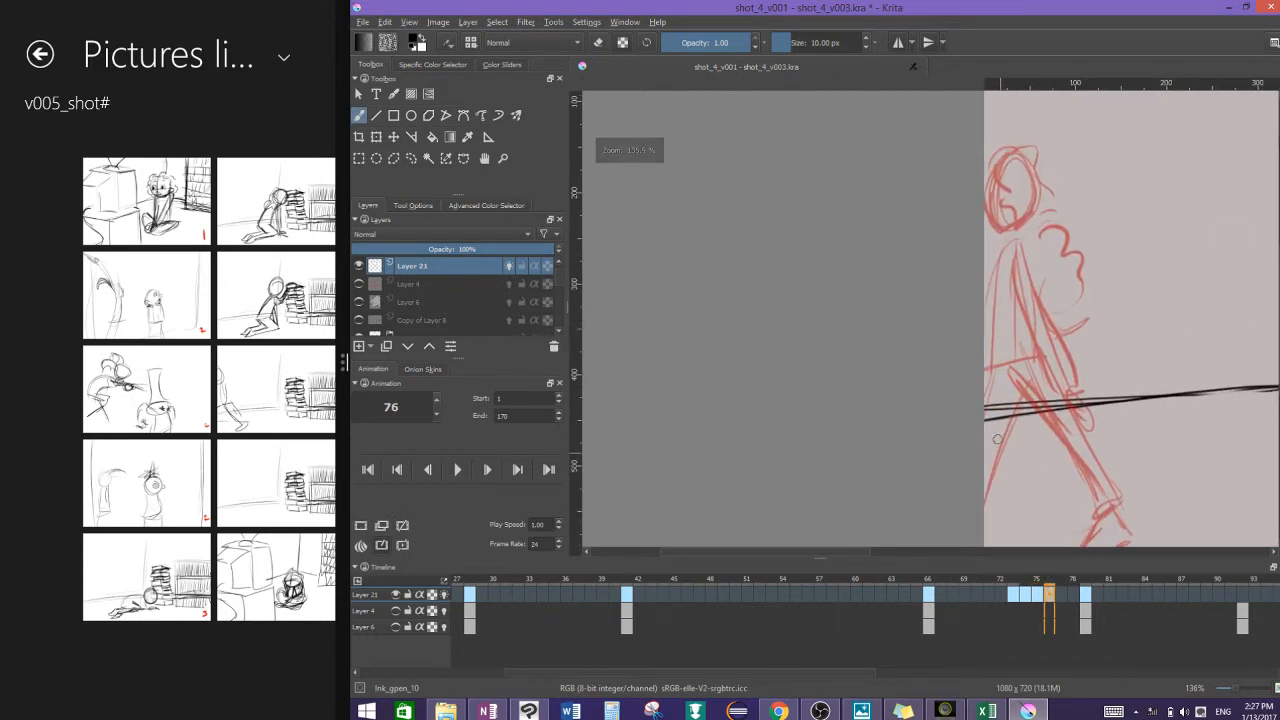
mouse_move(985, 415)
left_mouse_down()
mouse_move(1002, 460)
mouse_move(1030, 471)
mouse_move(1036, 442)
mouse_move(1056, 502)
left_mouse_up()
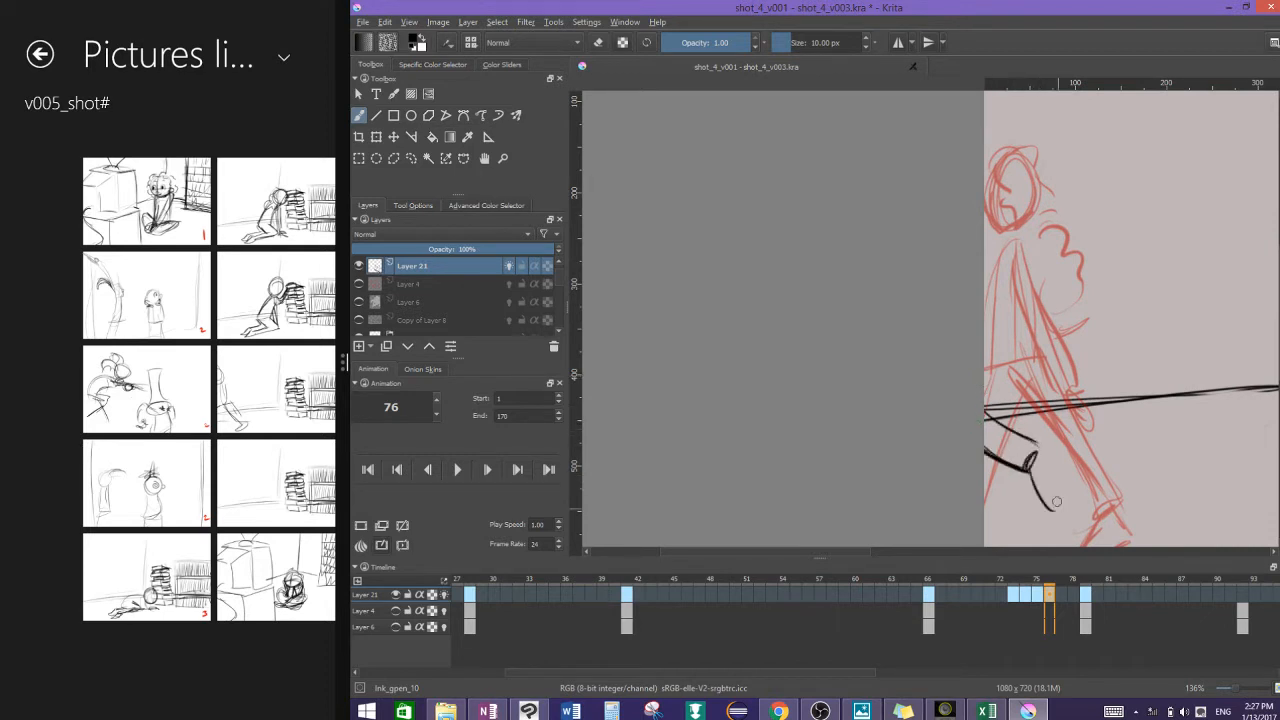
left_click_drag(1036, 447, 1054, 476)
left_click_drag(1044, 450, 1064, 495)
left_click_drag(1074, 326, 1014, 253)
left_click_drag(921, 330, 922, 245)
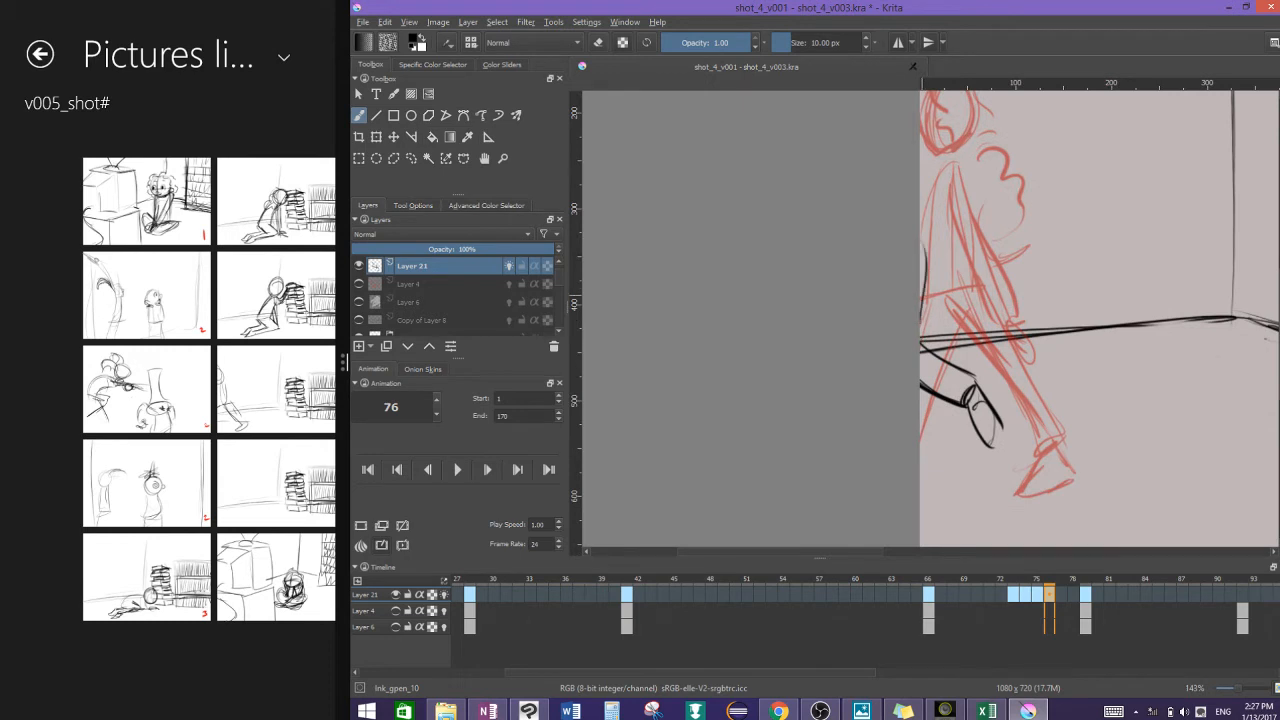
key("ctrl+z")
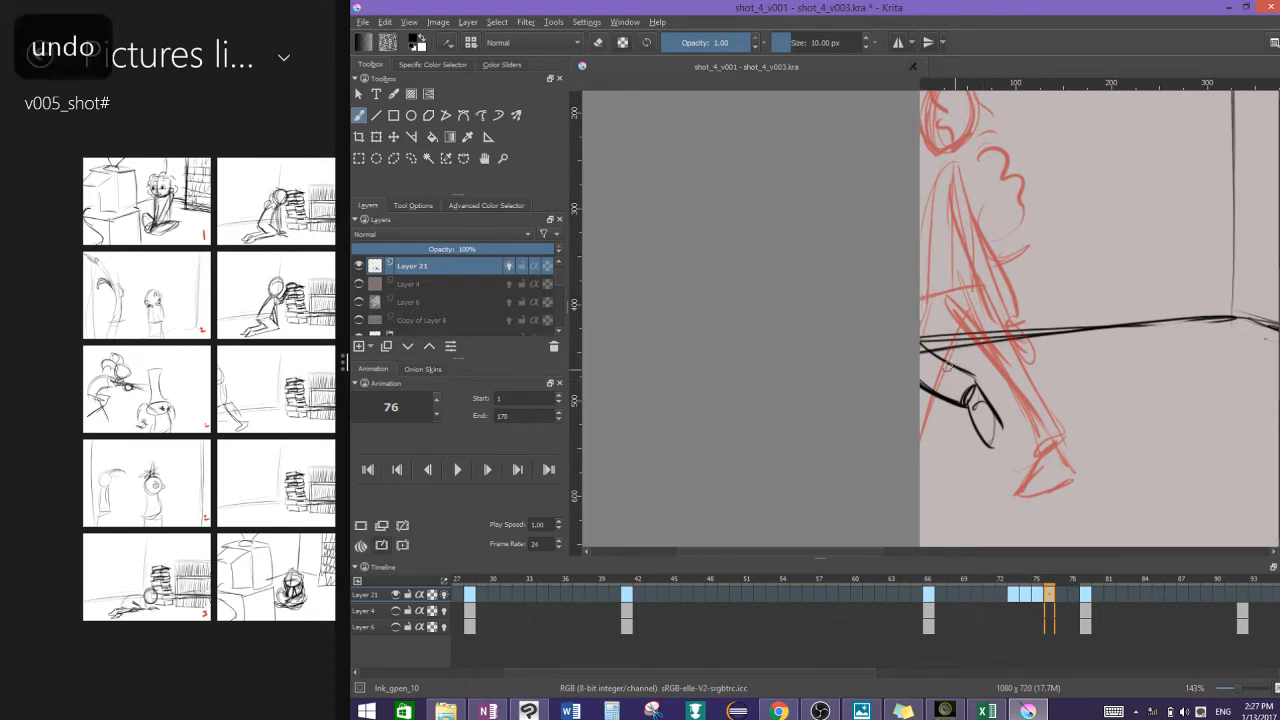
left_click_drag(1028, 600, 1058, 590)
left_click(1062, 596)
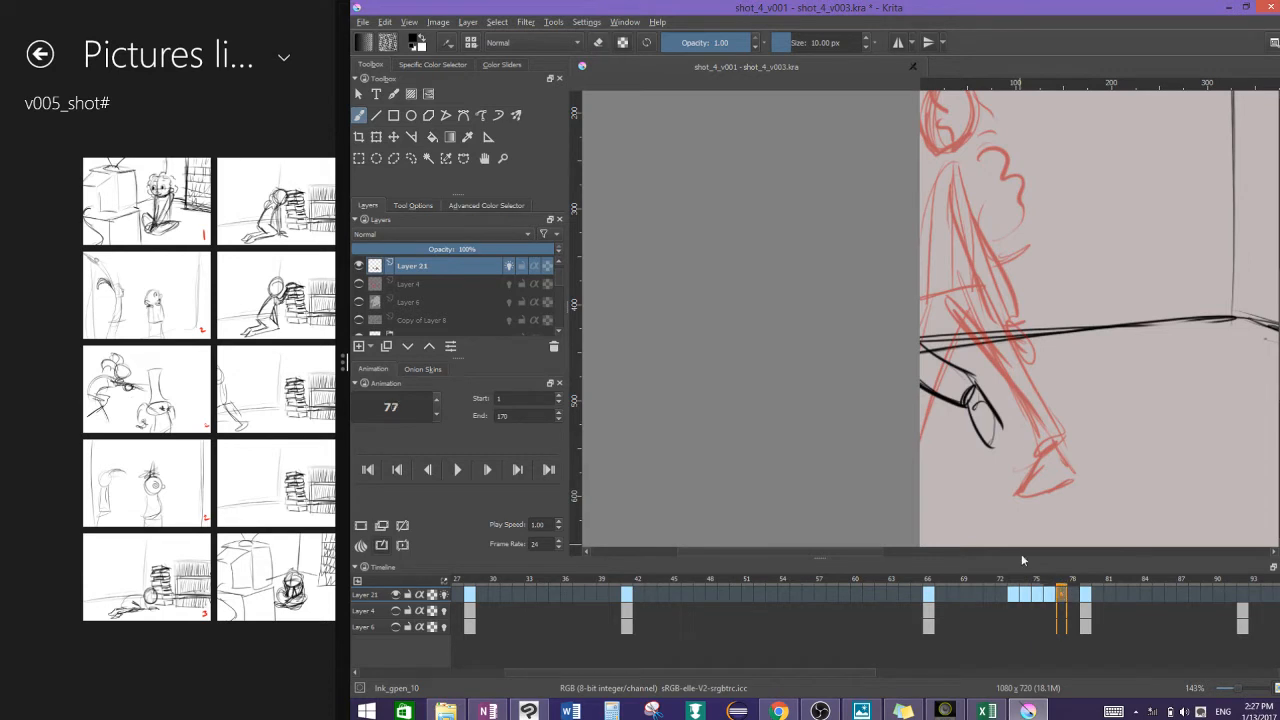
left_click(361, 525)
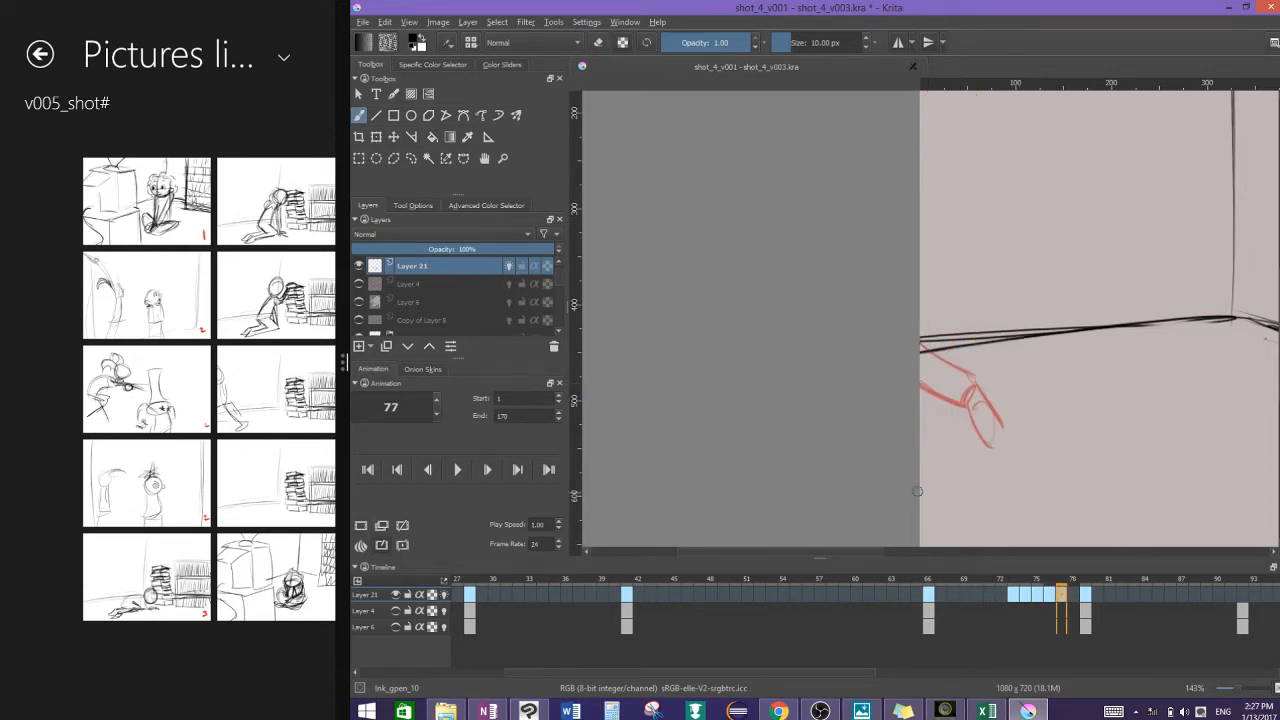
key("minus")
key("minus")
key("ctrl+z")
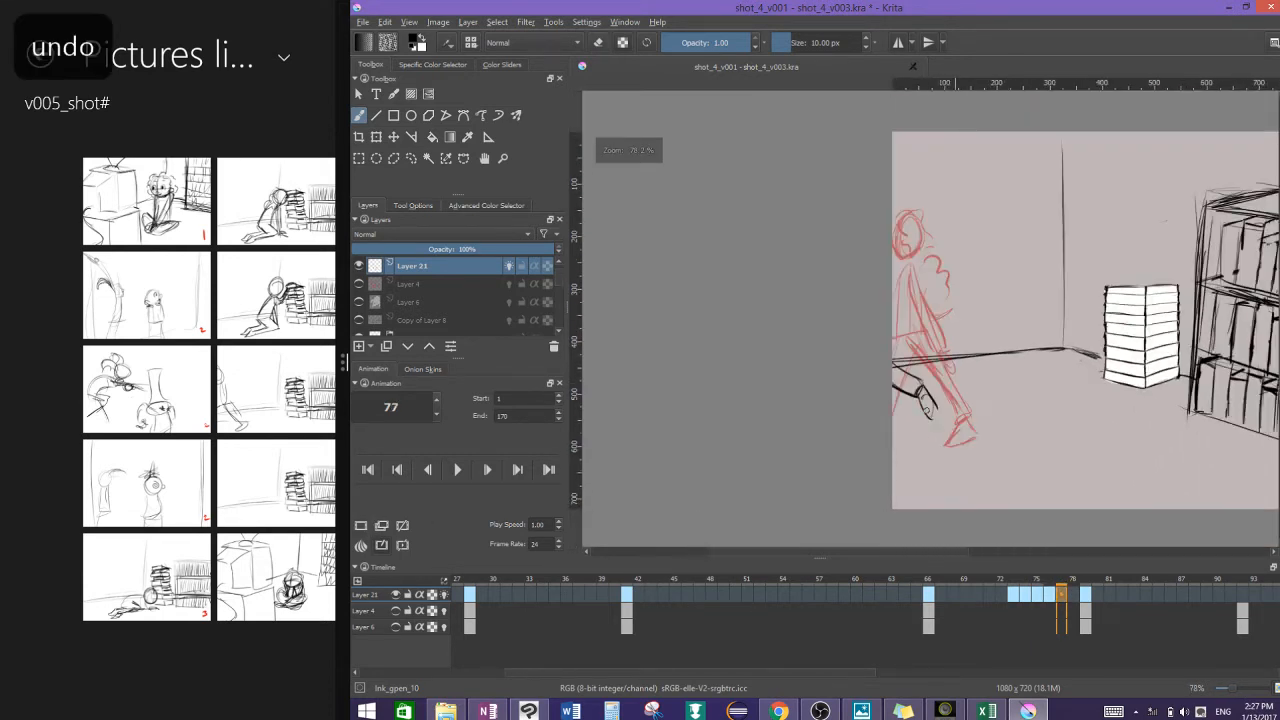
Step: Compare the poses on frames 75 and 76, and add a blank drawing at frame 77 of Layer 21
left_click(1048, 595)
left_click(1037, 595)
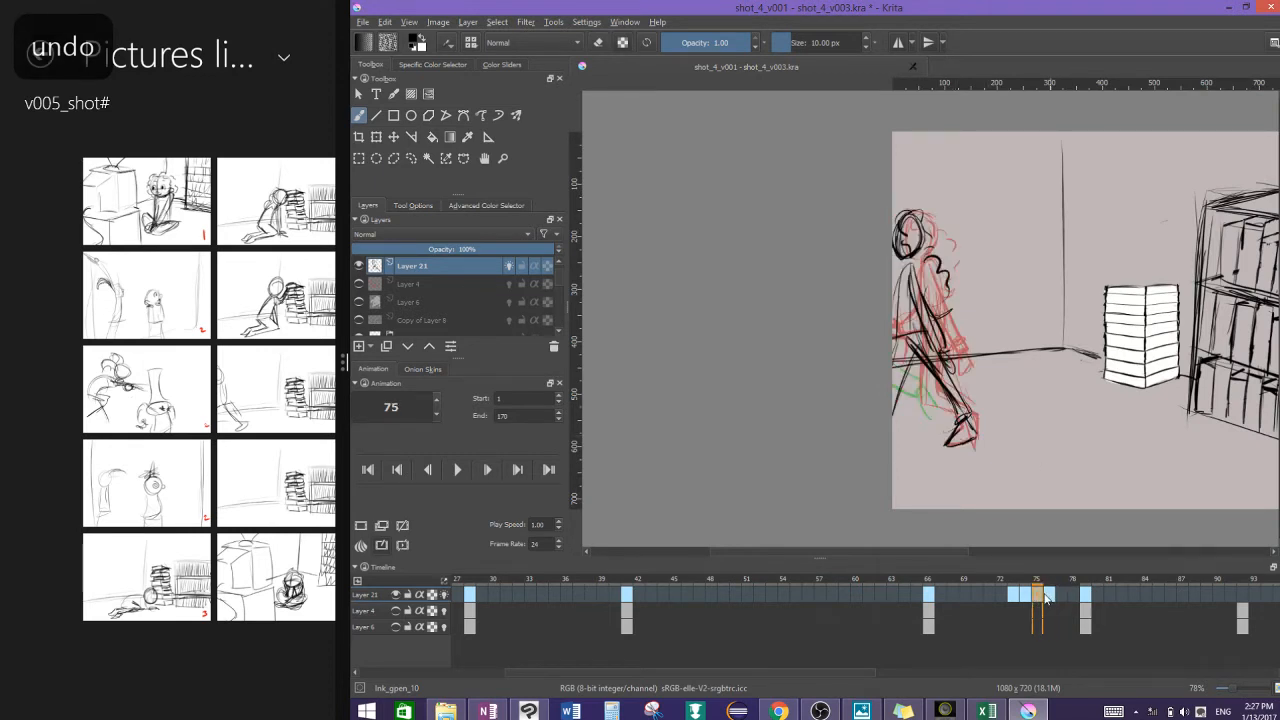
left_click(1050, 596)
left_click(1065, 595)
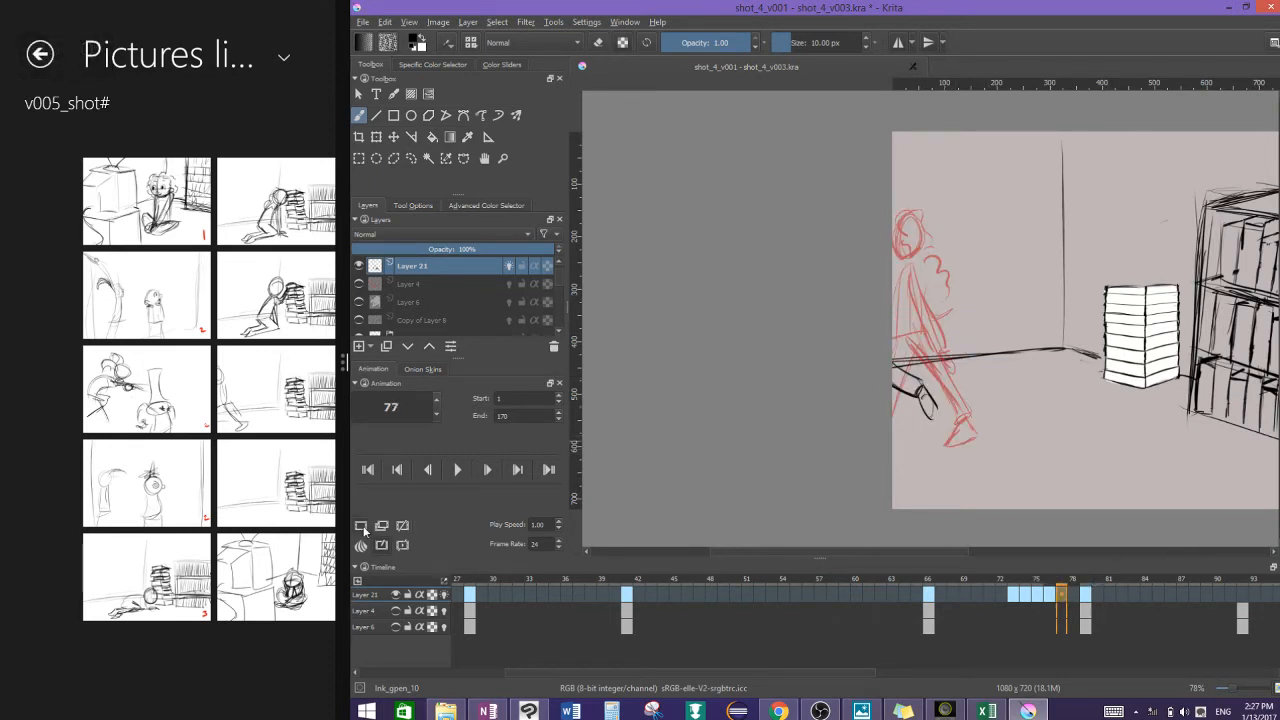
left_click(361, 526)
Step: Play the animation from frame 28 to check the timing of the new getting-up and walking poses
left_click(922, 596)
left_click(1030, 592)
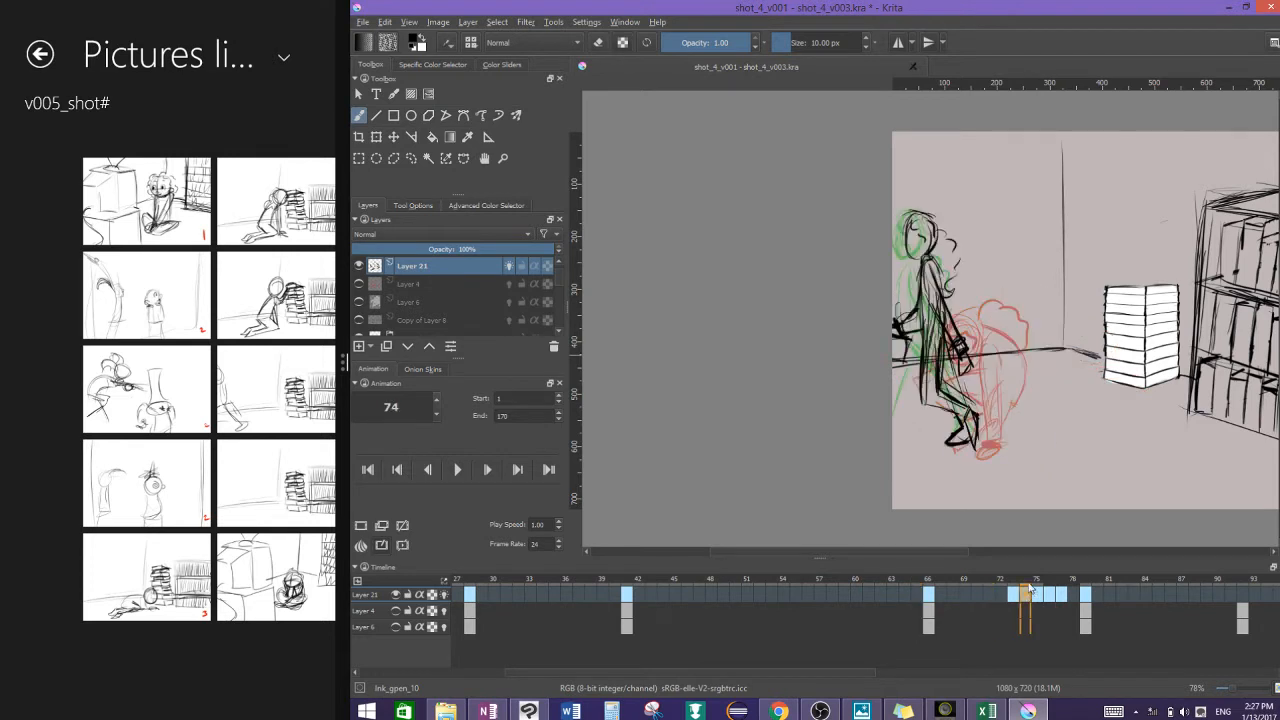
left_click(471, 595)
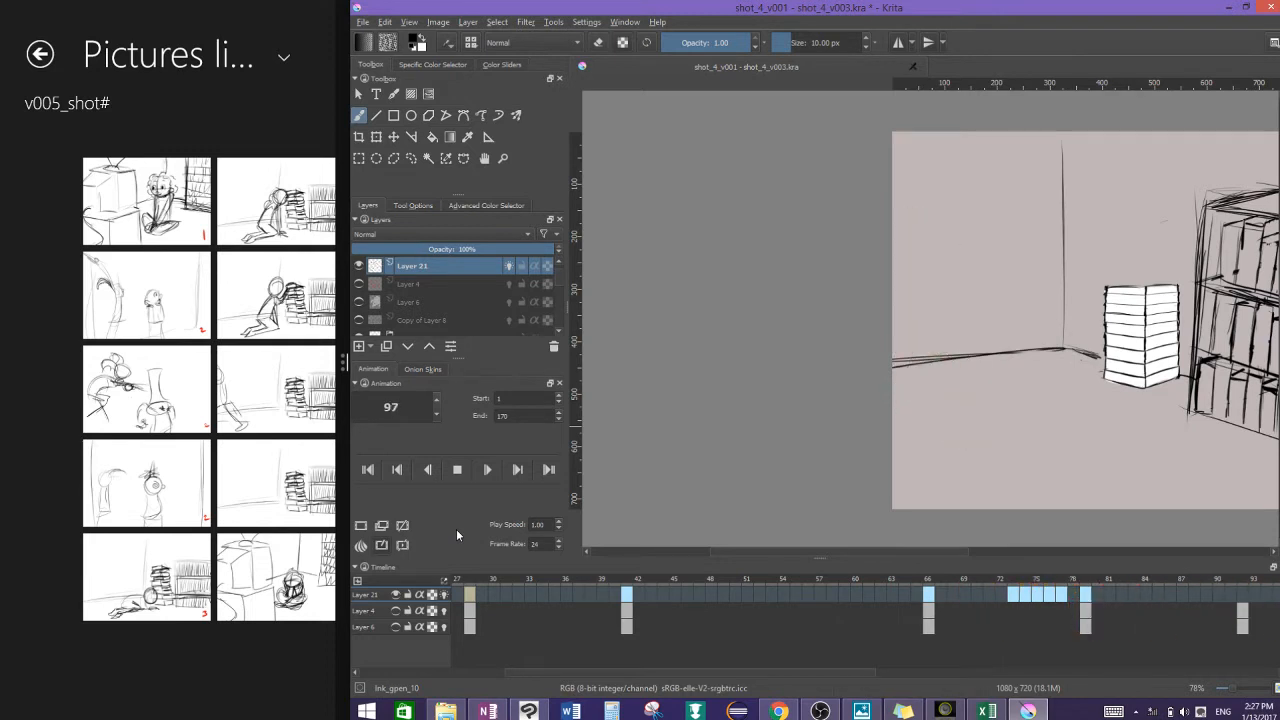
left_click(457, 469)
Step: Respace the five drawings following frame 66 onto frames 68, 70, 72, 74 and 76, and play from frame 66
mouse_move(1048, 594)
left_mouse_down()
mouse_move(951, 604)
mouse_move(1050, 600)
left_mouse_up()
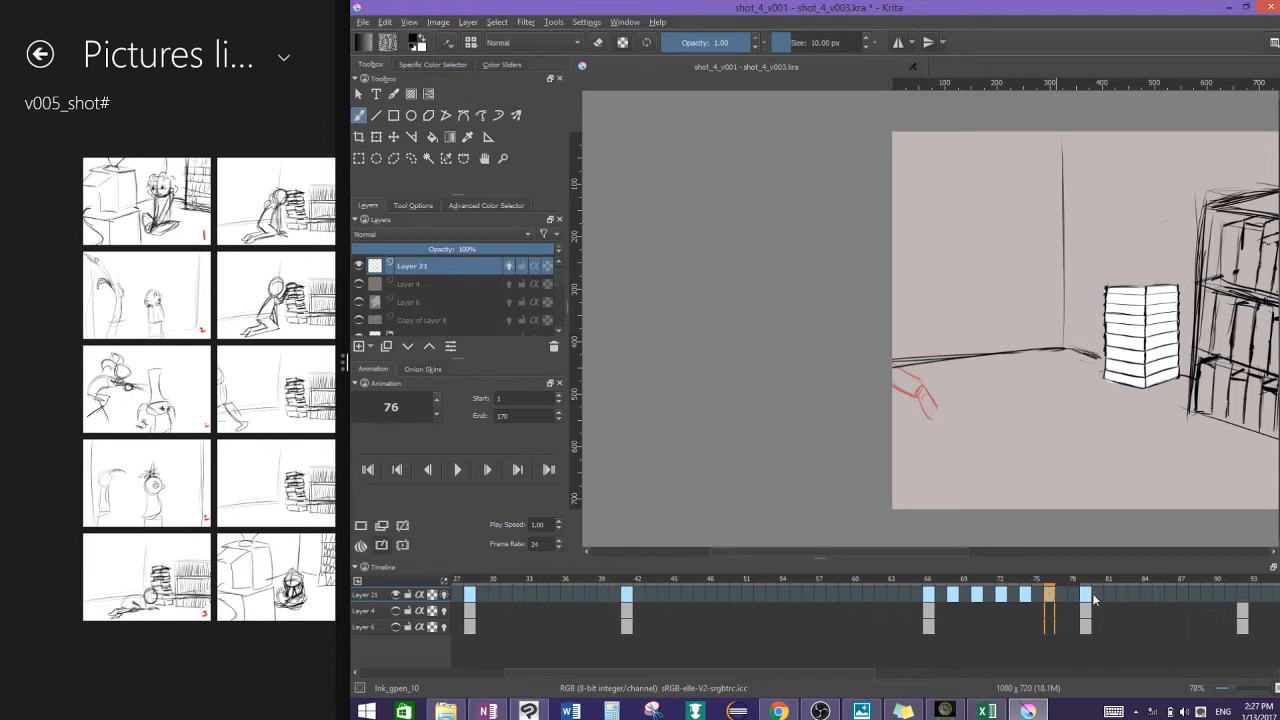
left_click_drag(942, 601, 928, 597)
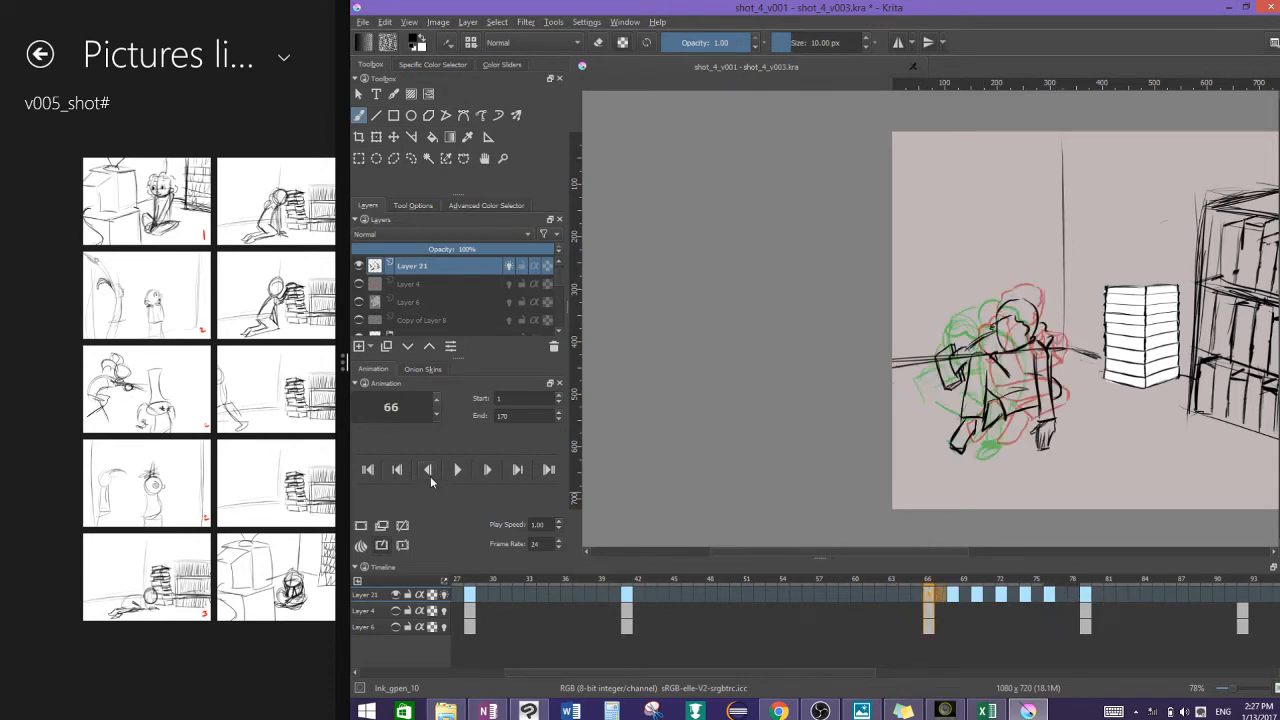
left_click(457, 469)
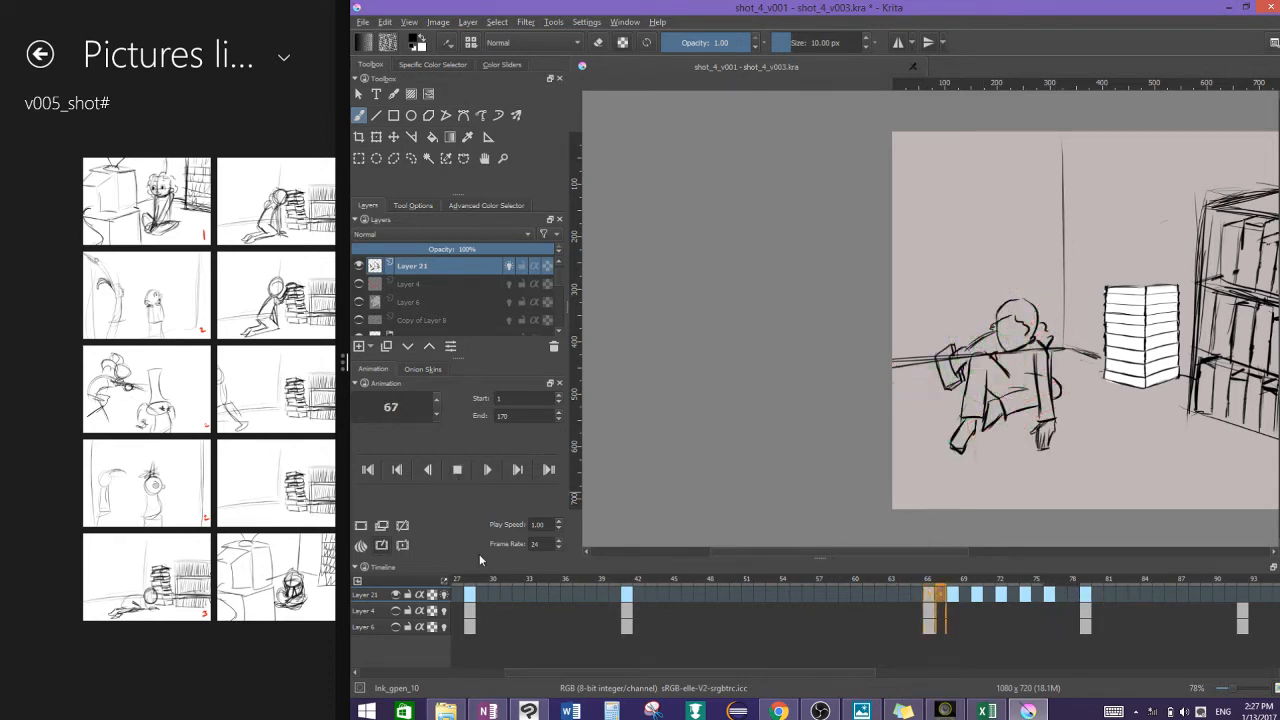
Step: Limit the playback to frames 64 to 79 and set the frame rate to 12
left_click_drag(905, 597, 1087, 596)
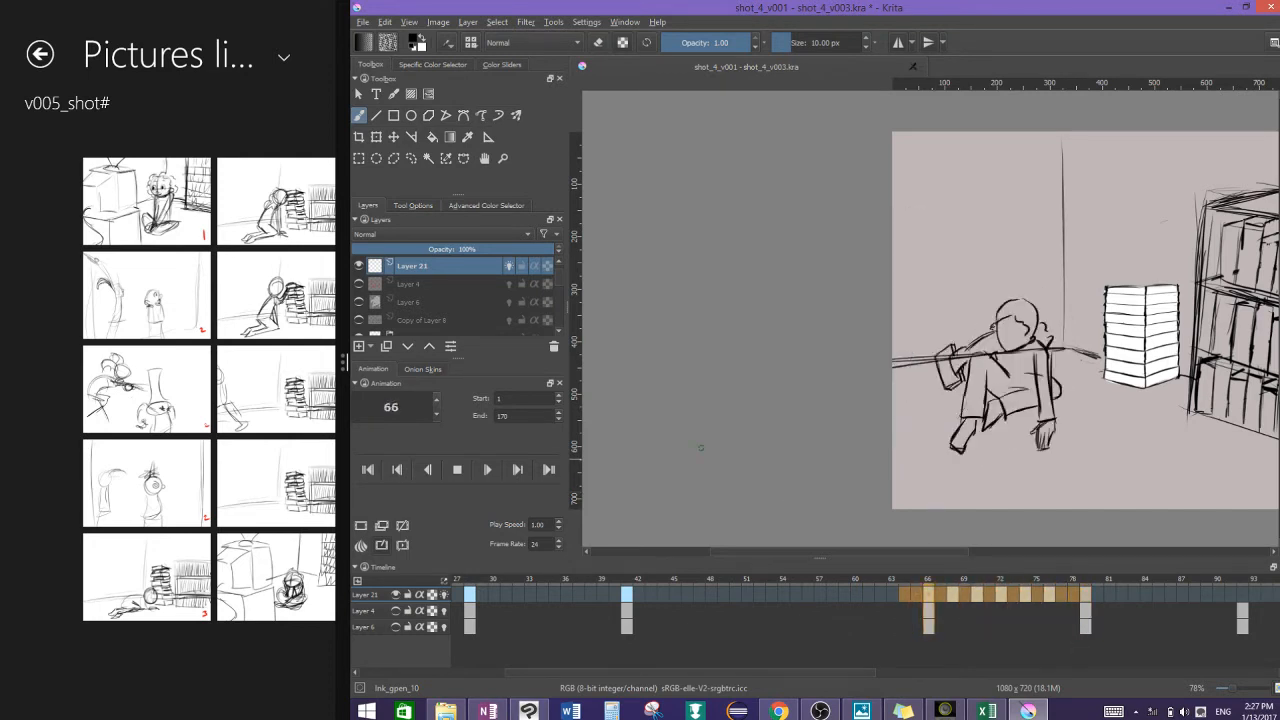
left_click(559, 548)
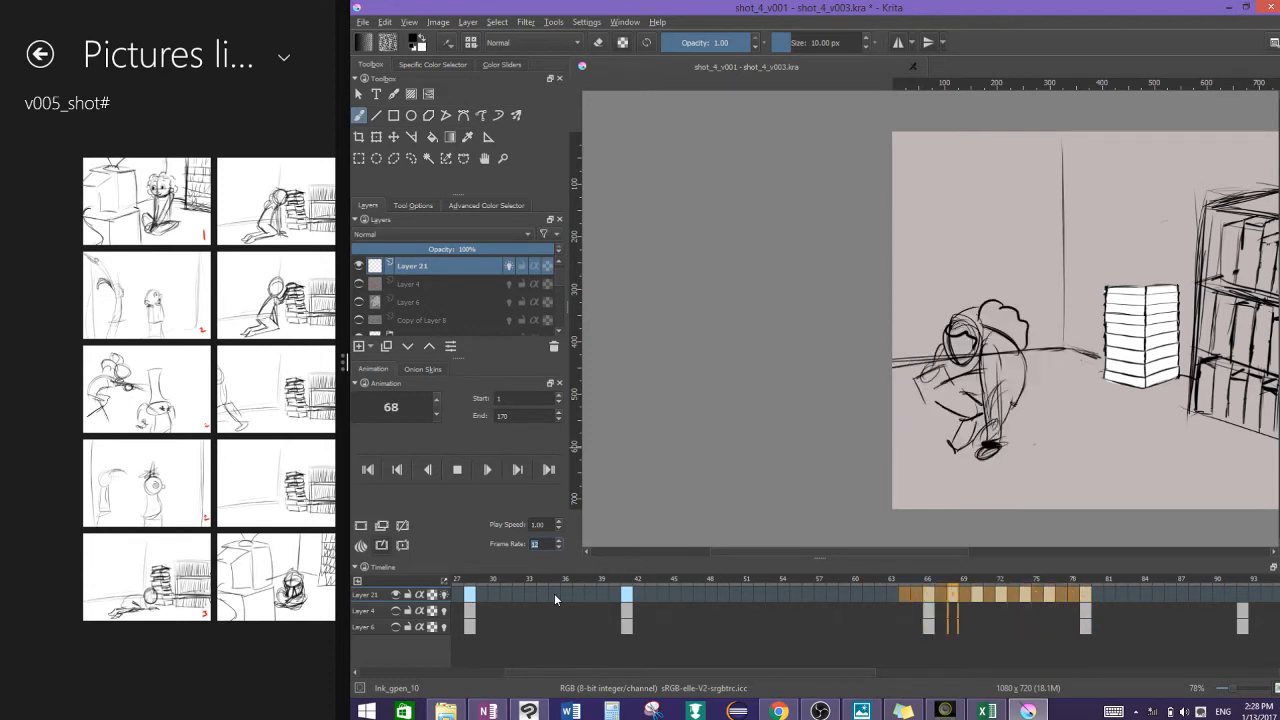
left_click(489, 466)
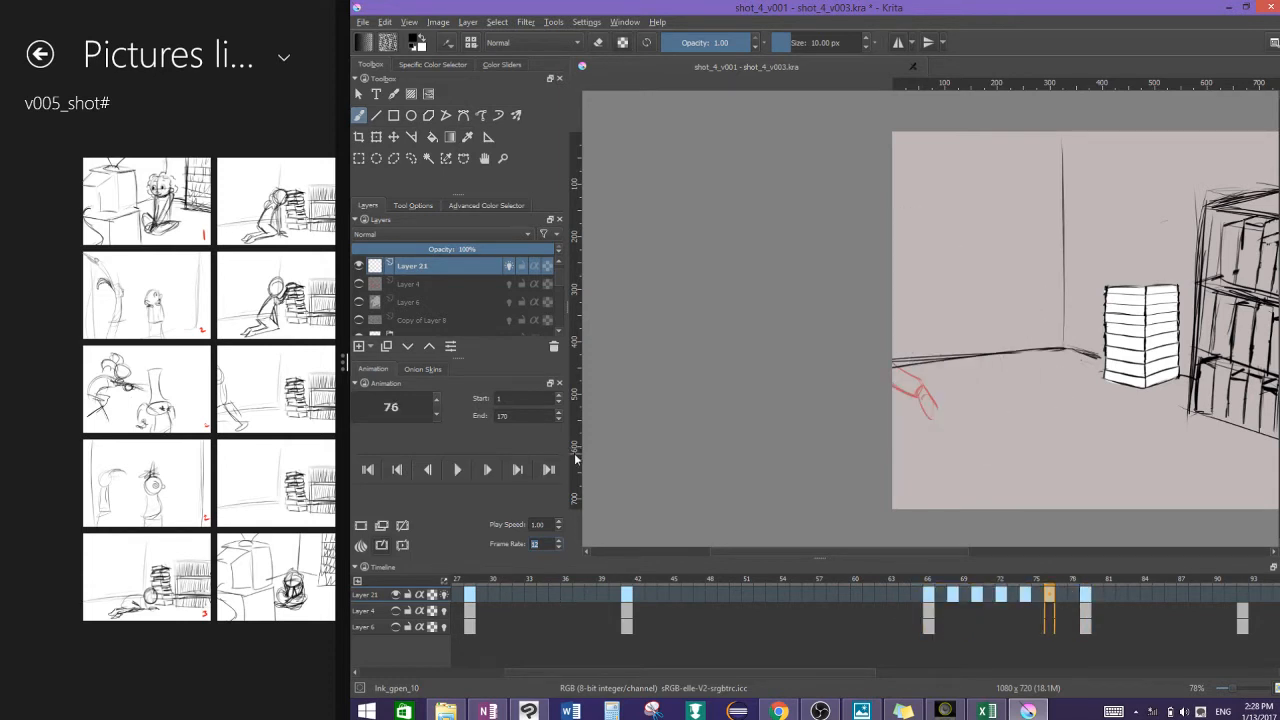
Step: Examine how the poses follow one another on frames 68, 70, 72, 74 and 76
left_click_drag(1047, 598, 998, 592)
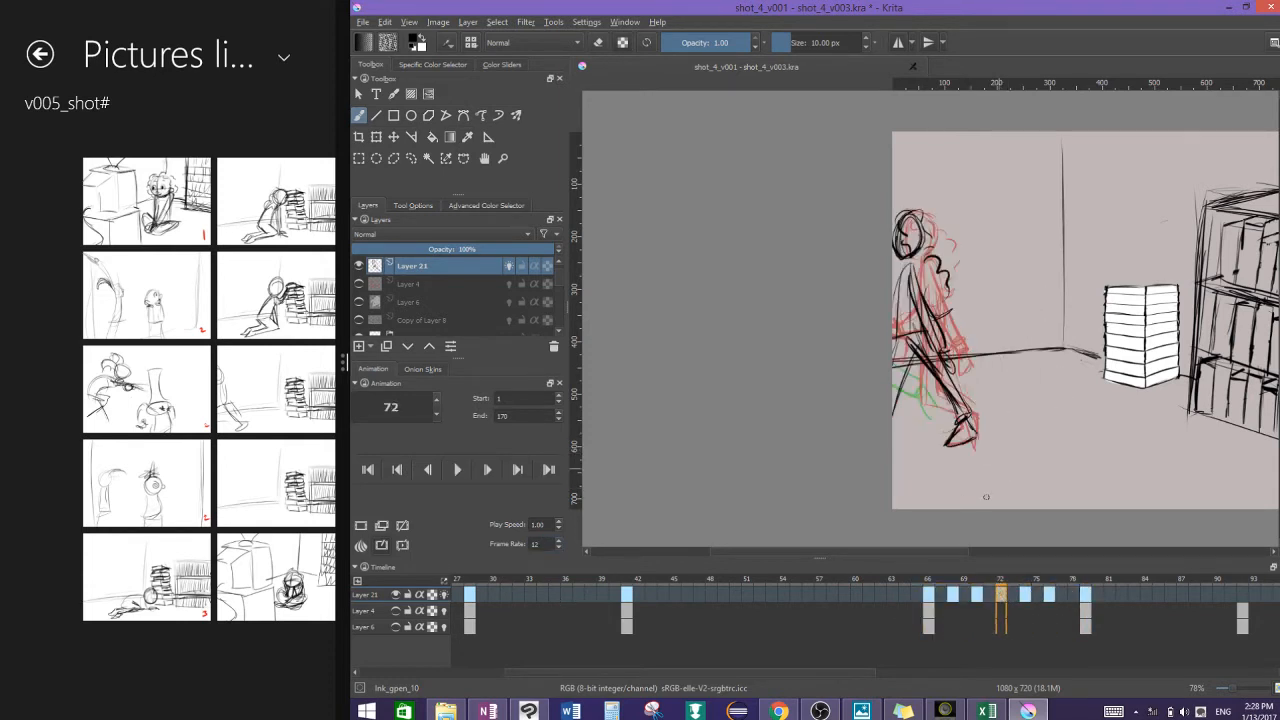
left_click(957, 596)
left_click(975, 597)
left_click(953, 597)
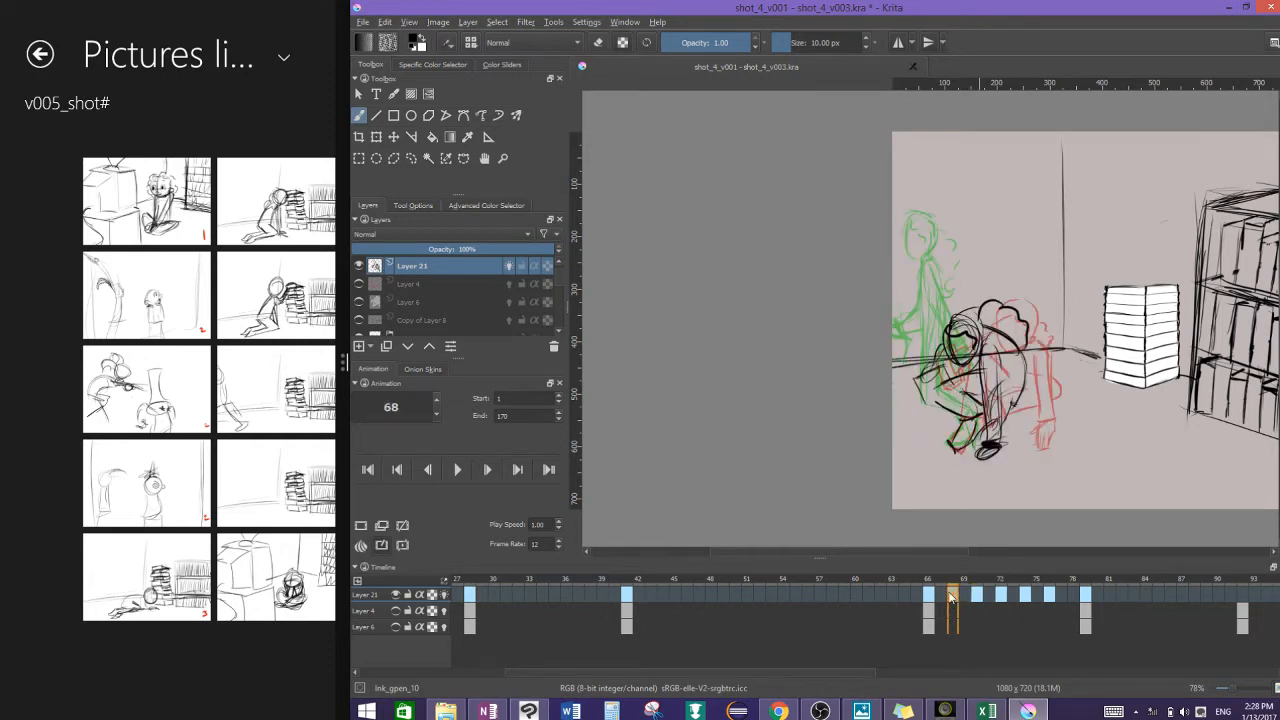
left_click(975, 596)
left_click_drag(976, 597, 1035, 597)
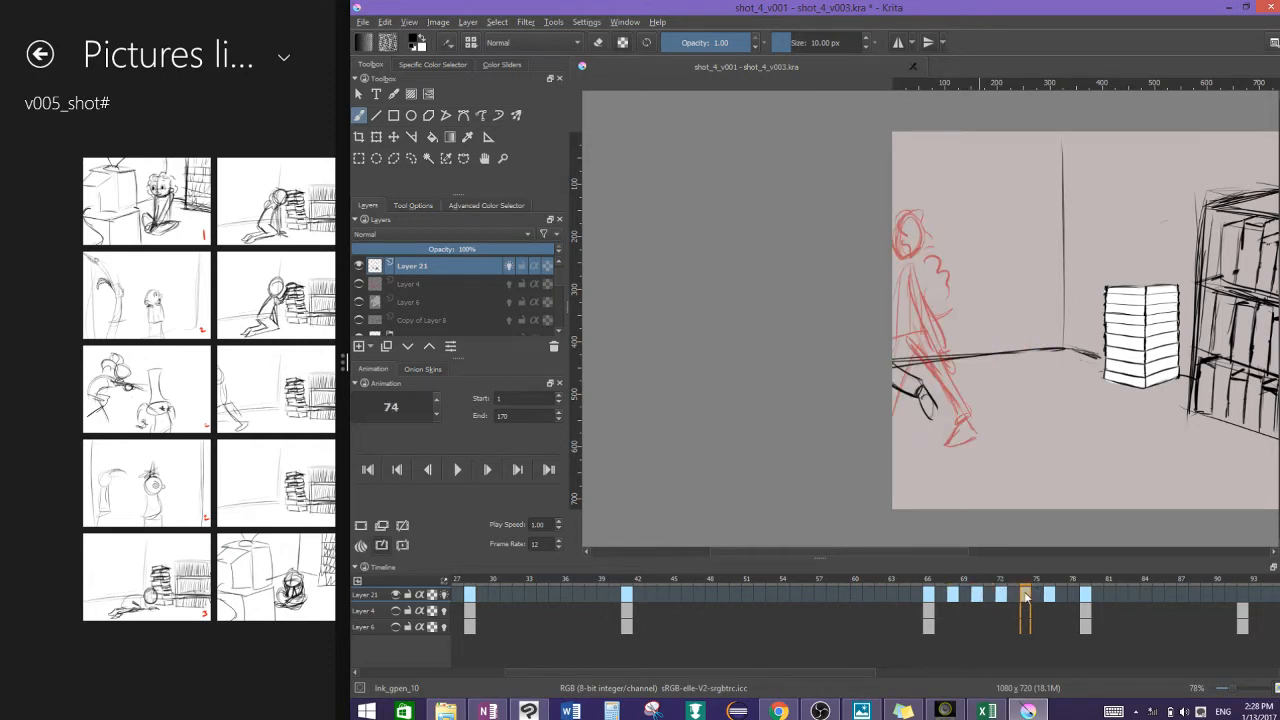
left_click(1001, 597)
left_click(977, 598)
left_click(1026, 599)
left_click(1050, 597)
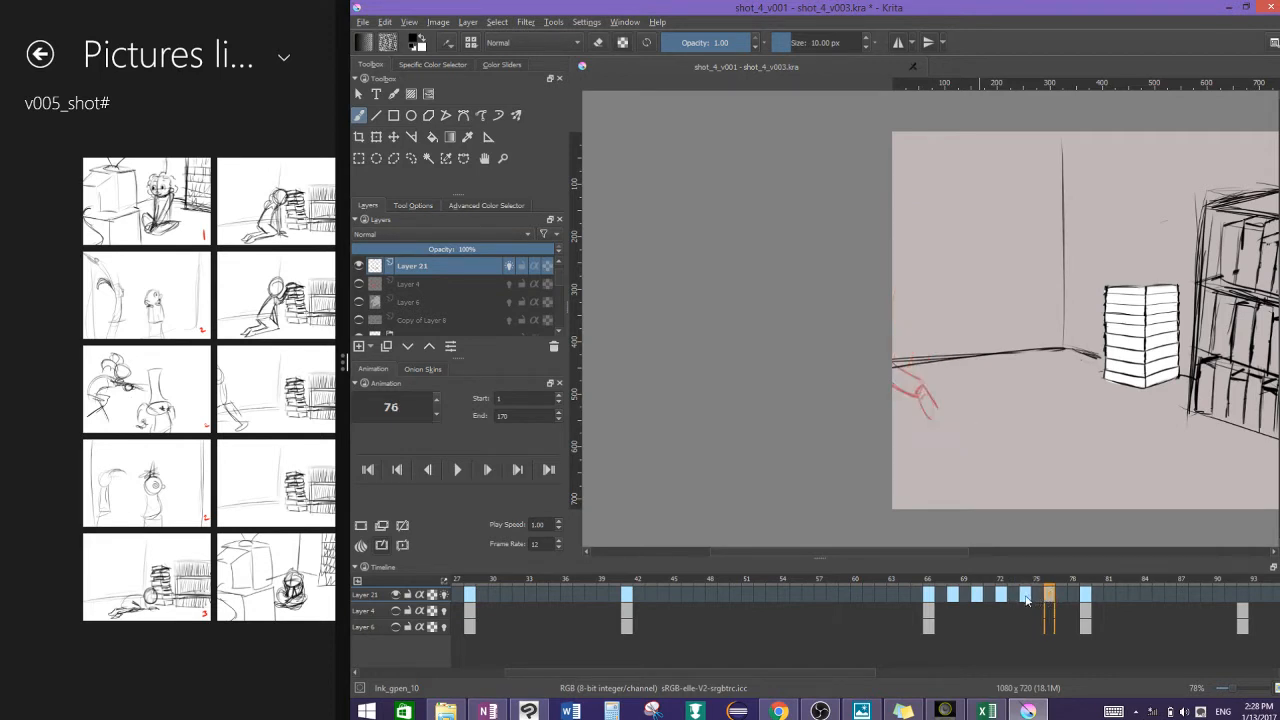
Step: Shift the five drawings two frames later, onto frames 70, 72, 74, 76 and 78, and play frames 64 to 81
left_click(1002, 598)
mouse_move(1050, 597)
left_mouse_down()
mouse_move(1075, 598)
mouse_move(971, 596)
mouse_move(1115, 594)
left_mouse_up()
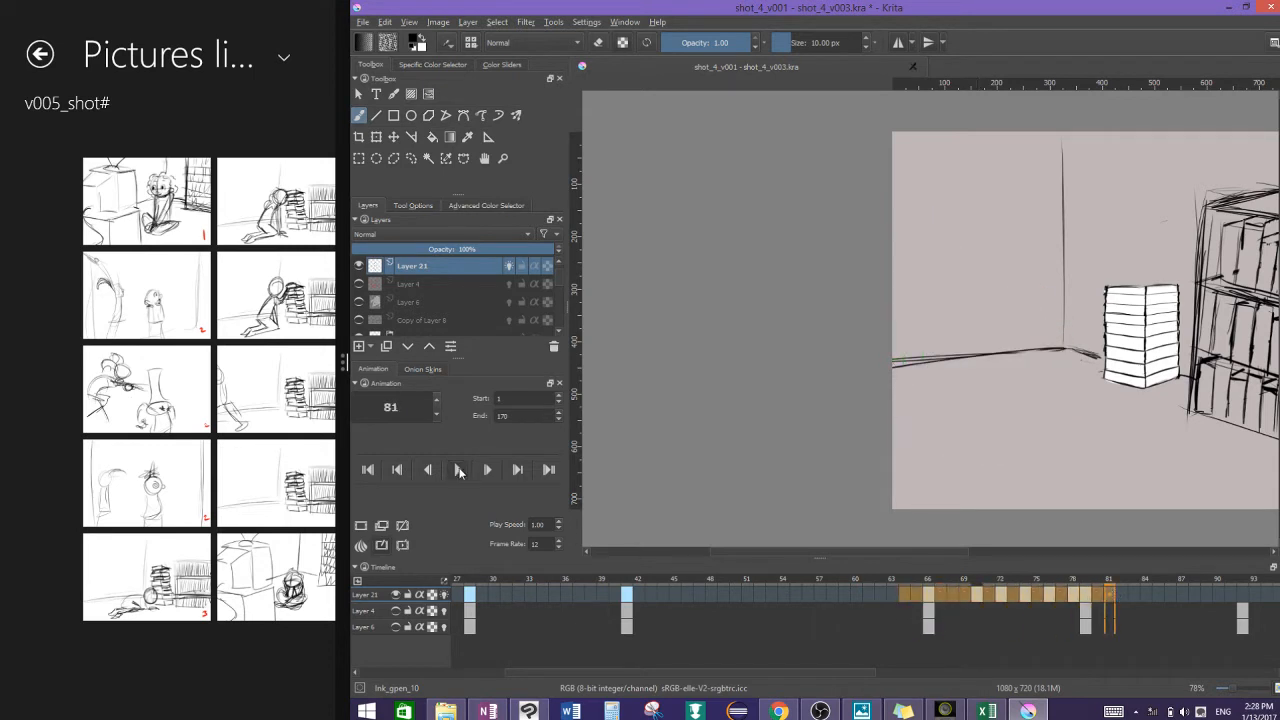
left_click(459, 471)
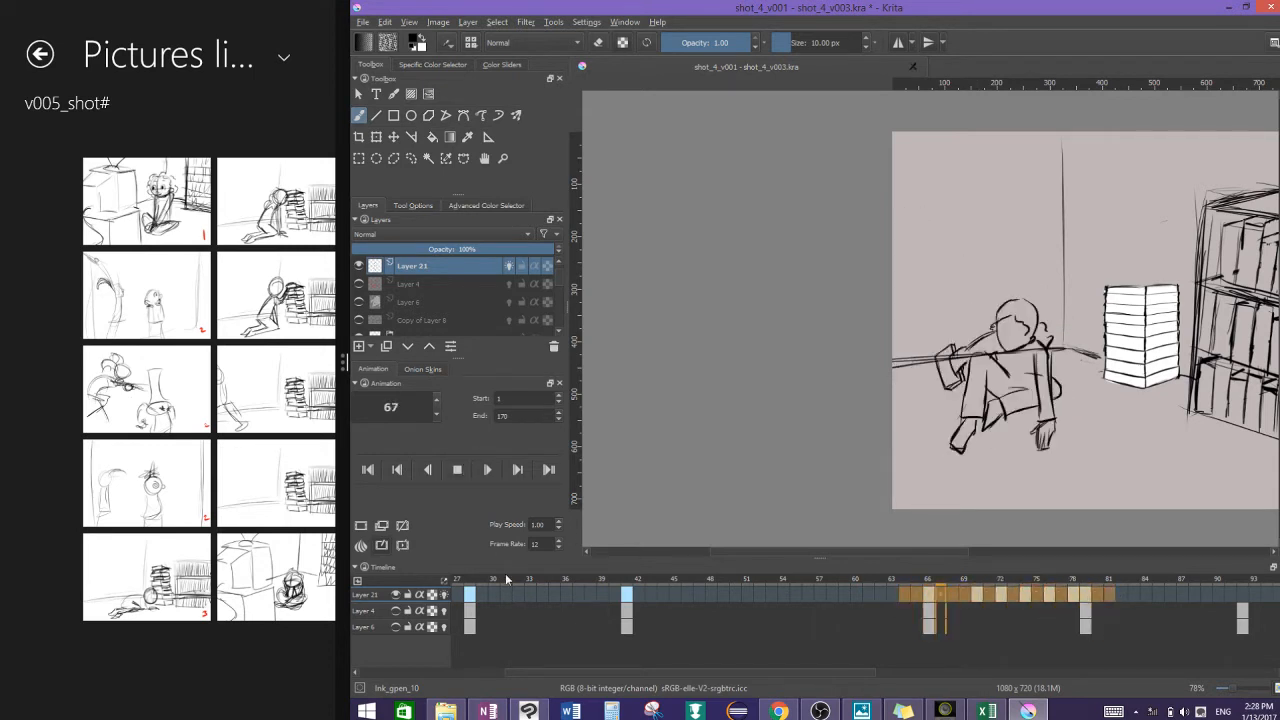
left_click(459, 470)
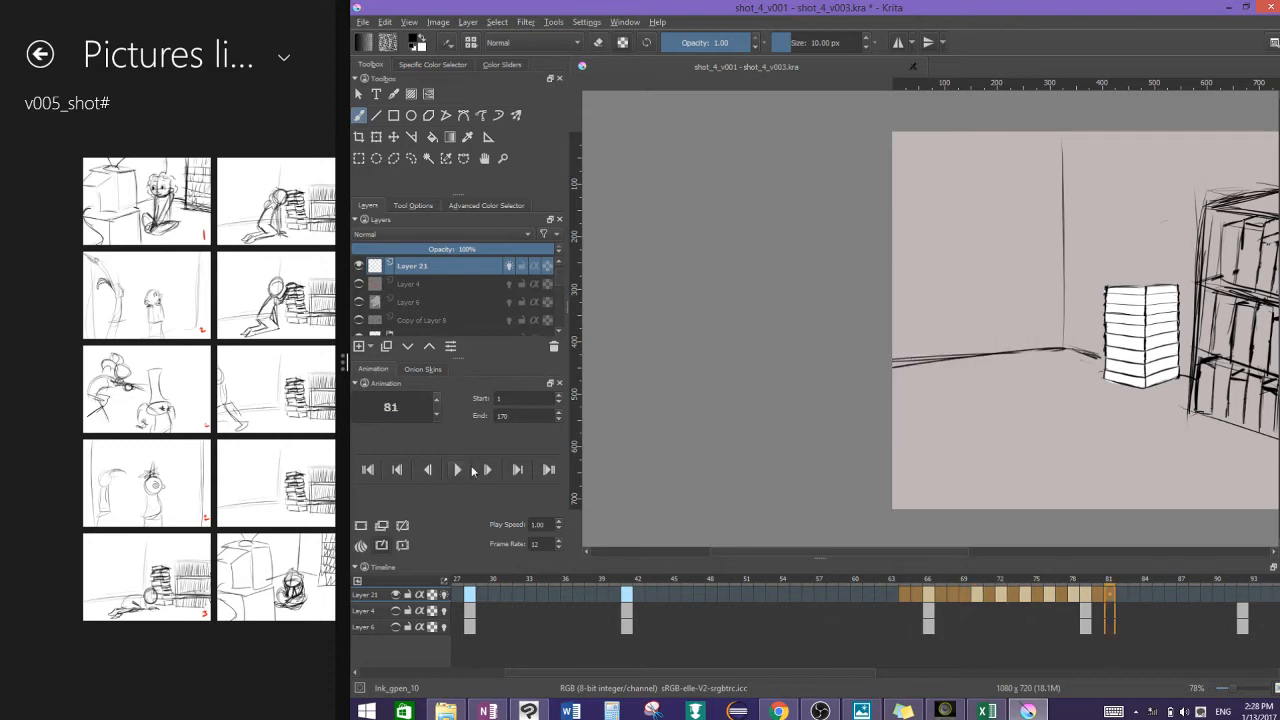
Step: Remove the blank drawing on frame 78 and the trailing-foot drawing on frame 76 from Layer 21
left_click(1051, 593)
left_click(1074, 592)
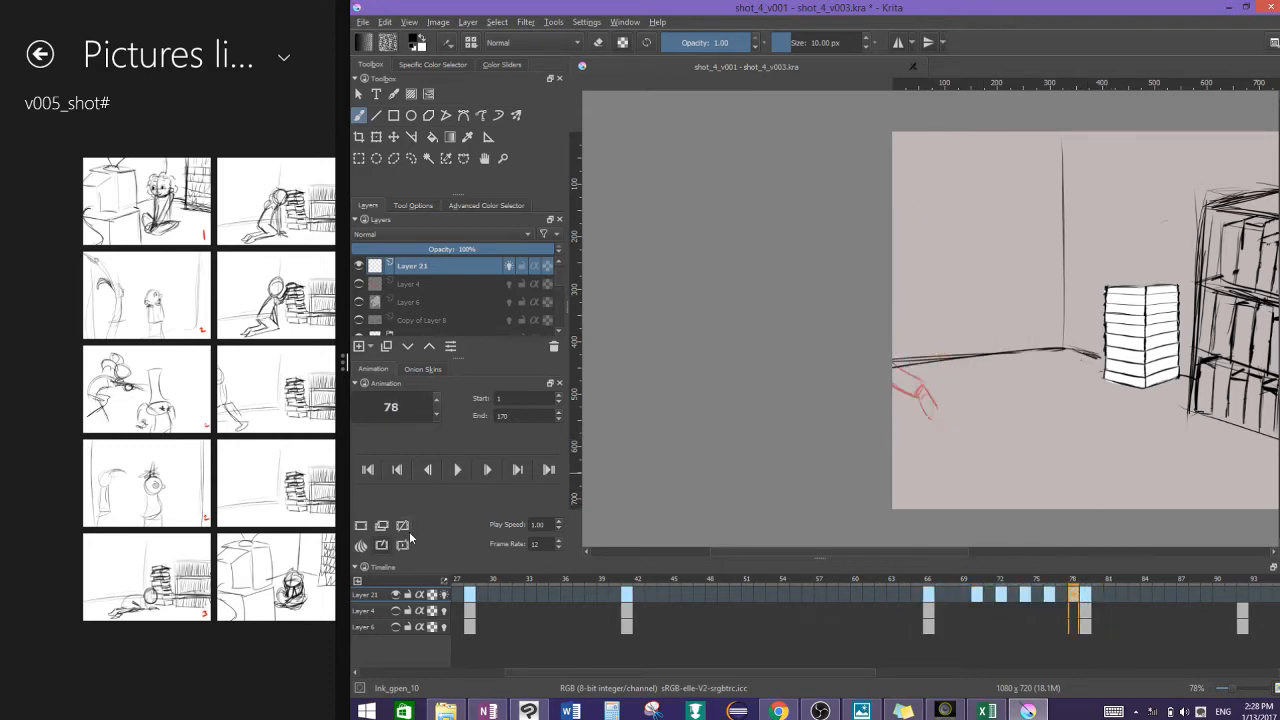
left_click(1050, 593)
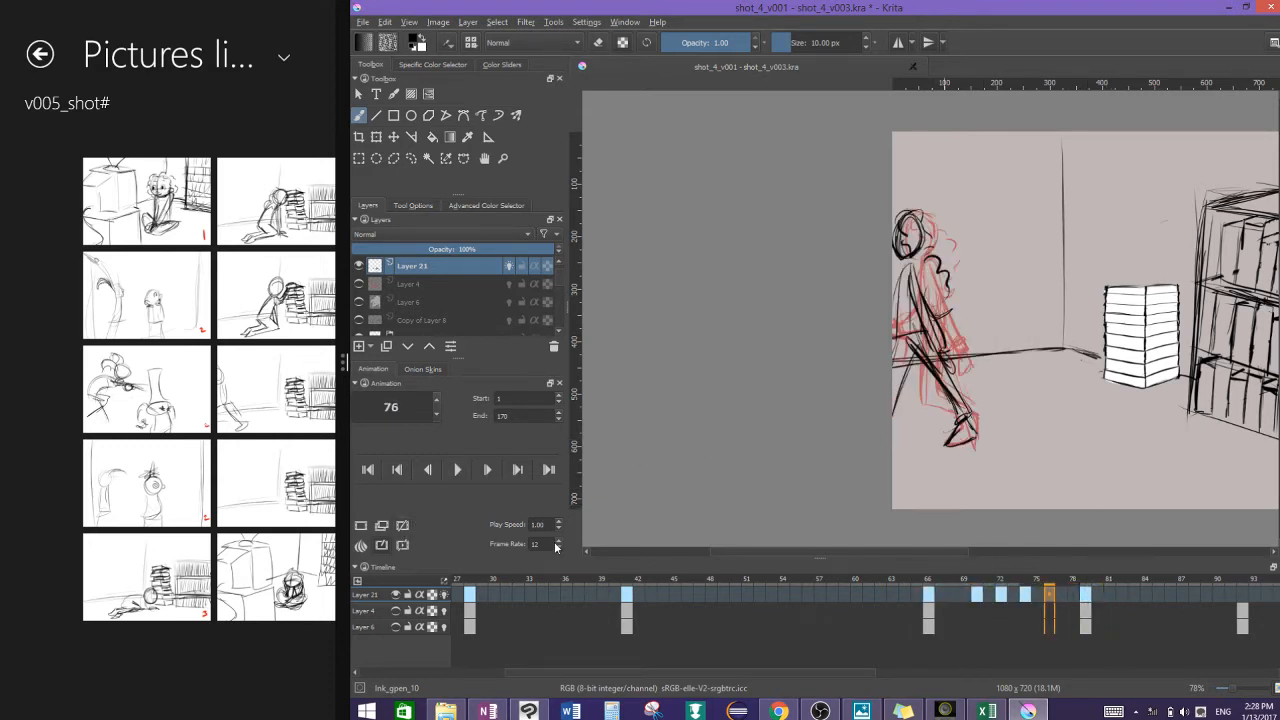
Step: Compare the poses on frames 70, 72 and 74, and remove the standing-up drawing on frame 72
left_click(1027, 595)
left_click(1003, 595)
left_click(991, 595)
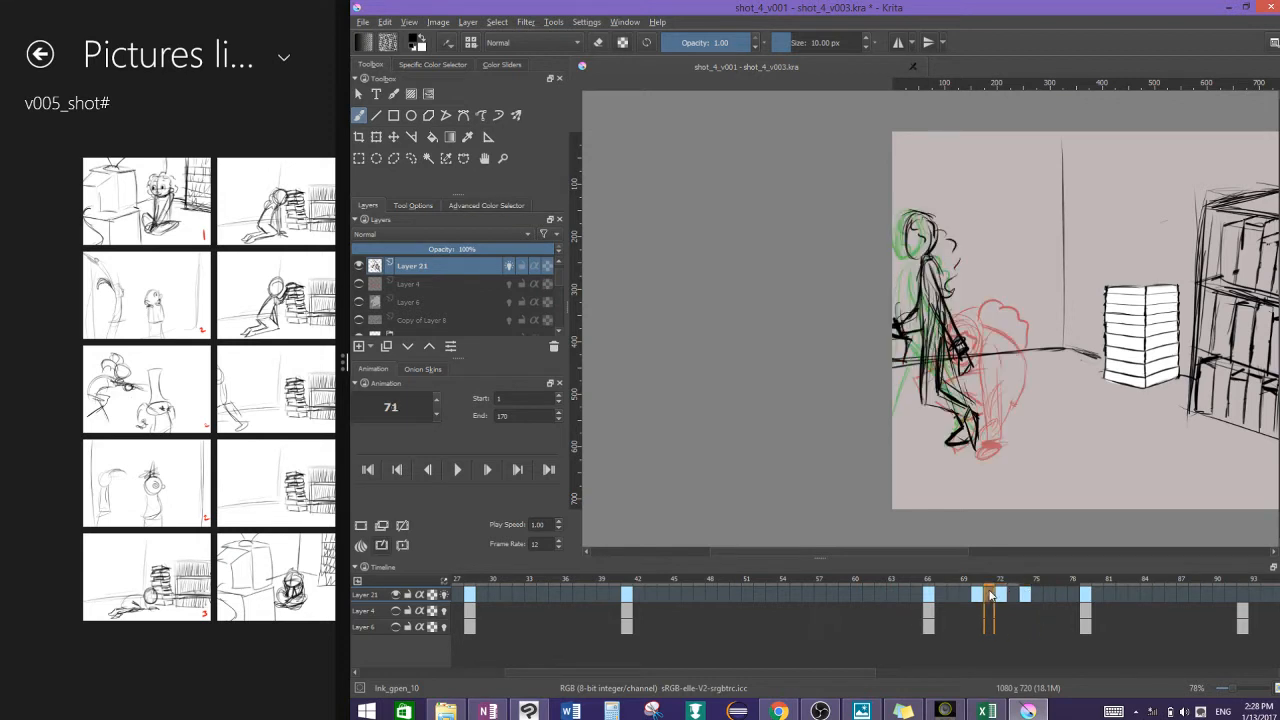
left_click(1003, 595)
left_click(985, 597)
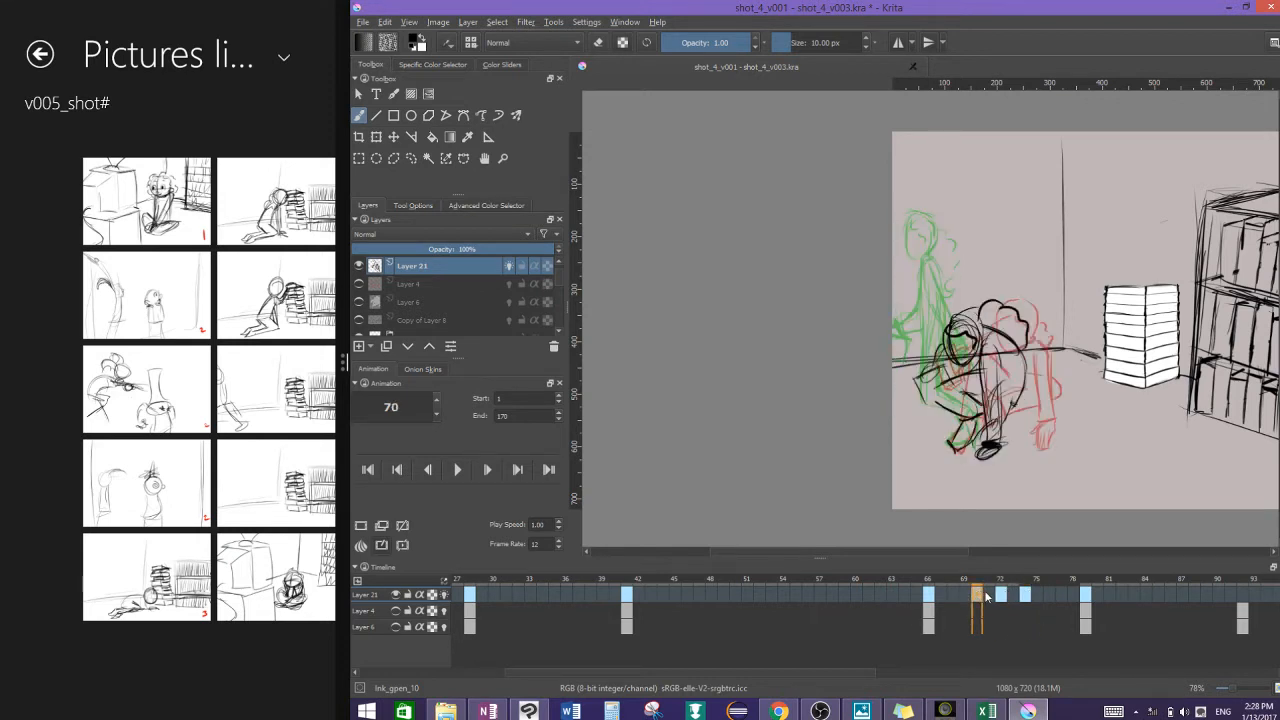
left_click(1021, 595)
left_click(977, 595)
left_click(989, 595)
left_click(1001, 595)
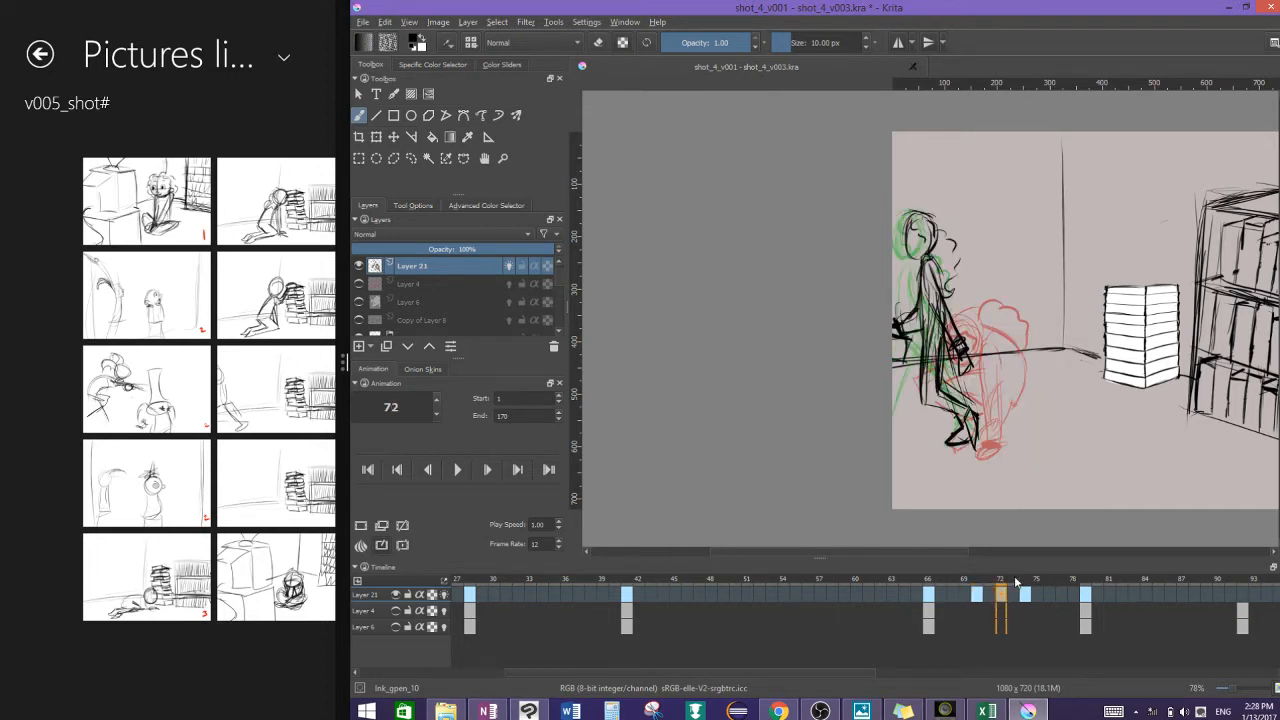
Step: Move the walking drawing from frame 74 to frame 79 and the crouching drawing from frame 70 to frame 73
left_click(977, 595)
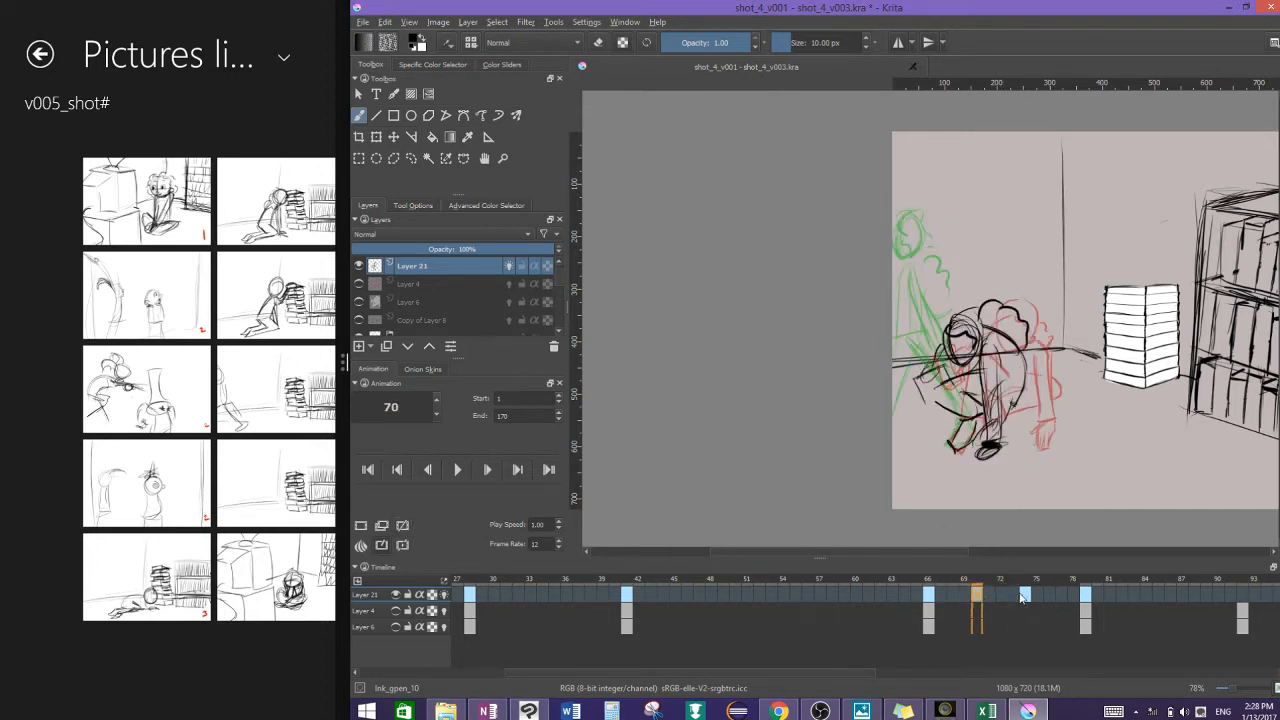
left_click(1036, 597)
left_click(979, 597)
left_click(1025, 596)
left_click(978, 596)
left_click(1014, 596)
left_click(1027, 596)
left_click_drag(1026, 598, 1087, 598)
left_click(981, 598)
left_click_drag(981, 600, 1016, 602)
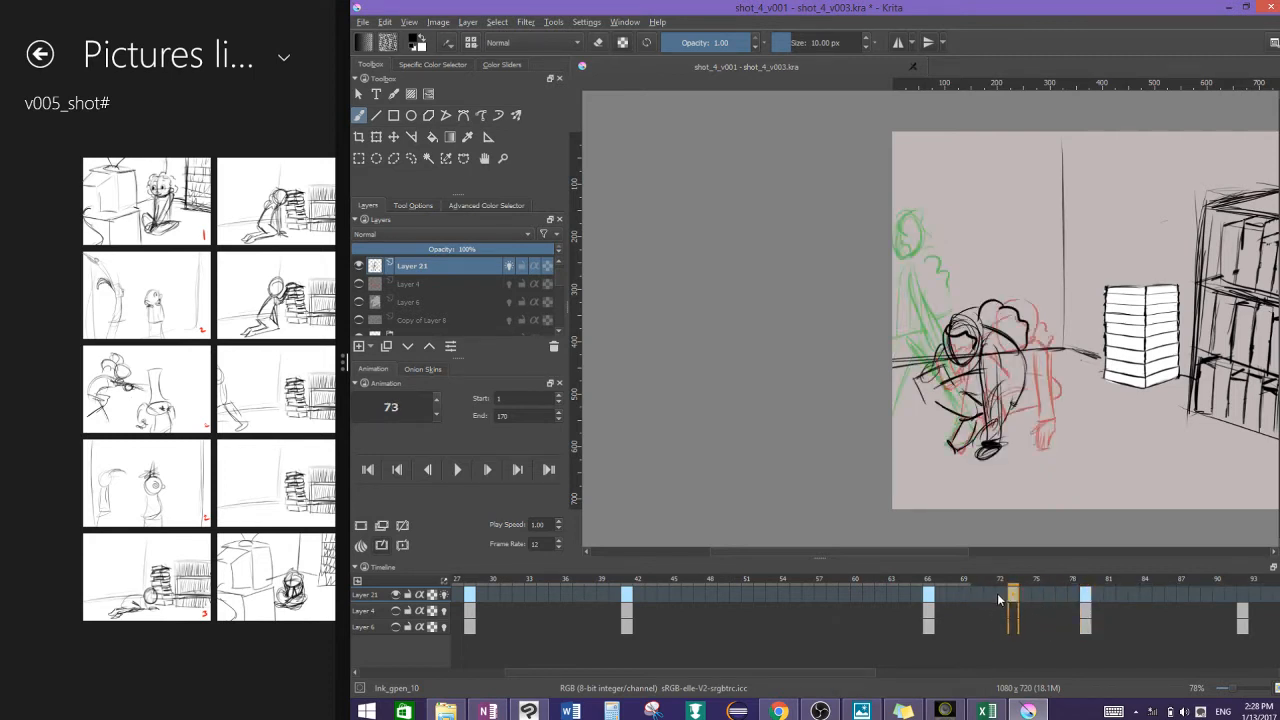
Step: Step through frames 69 to 78 to examine the gaps around the crouching pose on frame 73
left_click(979, 598)
left_click(966, 598)
left_click(1074, 598)
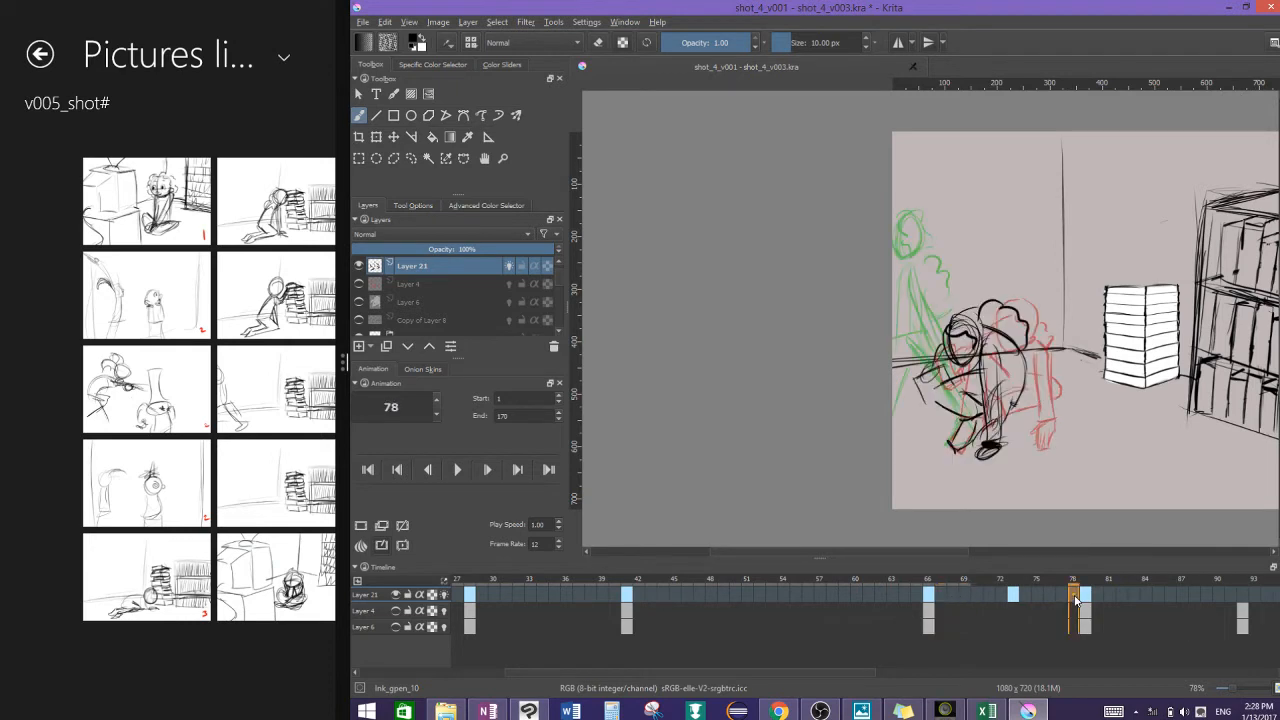
left_click(1048, 598)
left_click(1024, 598)
left_click(996, 598)
left_click(986, 598)
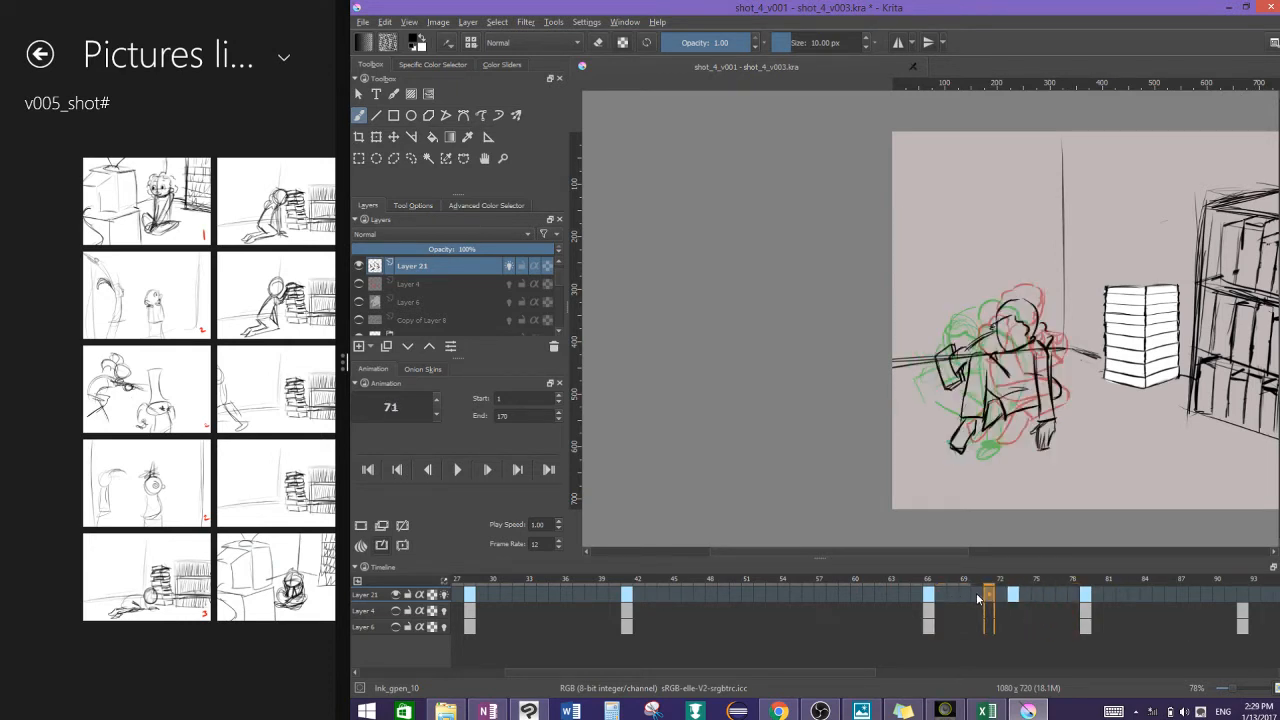
Step: Try the crouching drawing of Layer 21 on frame 72 and compare it with the neighbouring poses
left_click(930, 595)
left_click(1084, 594)
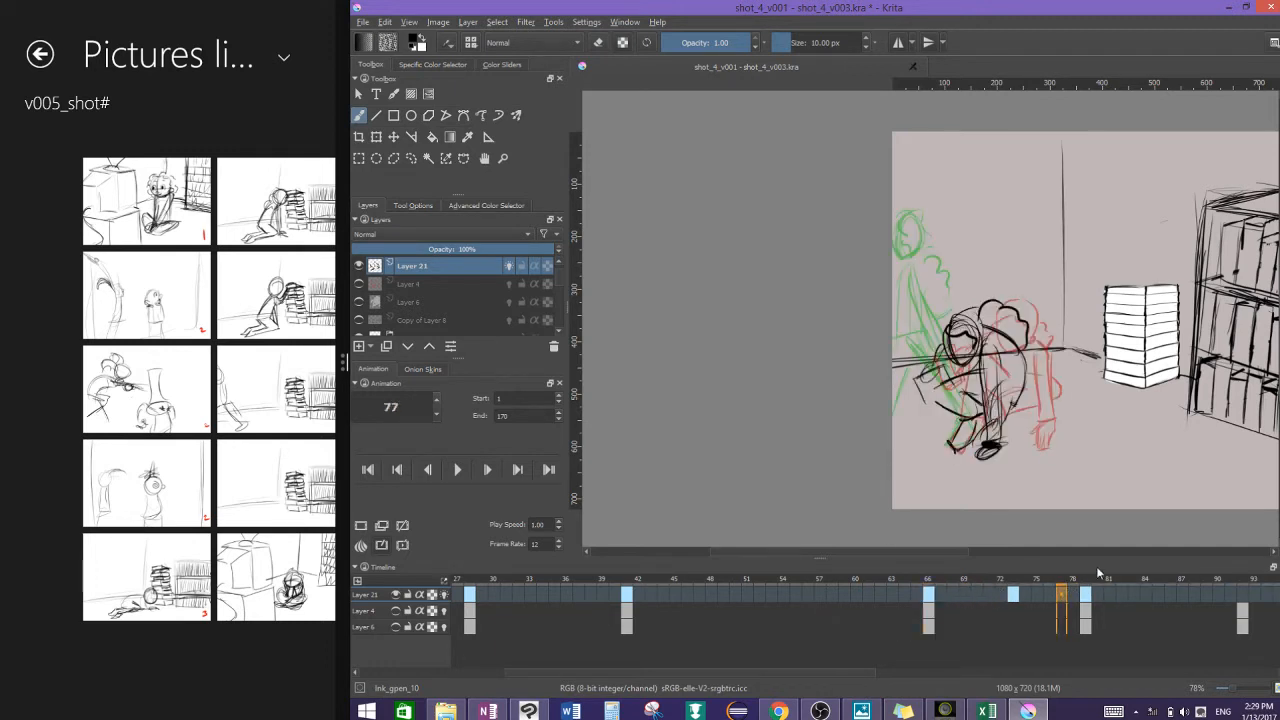
left_click(1010, 596)
left_click_drag(1004, 592, 1002, 594)
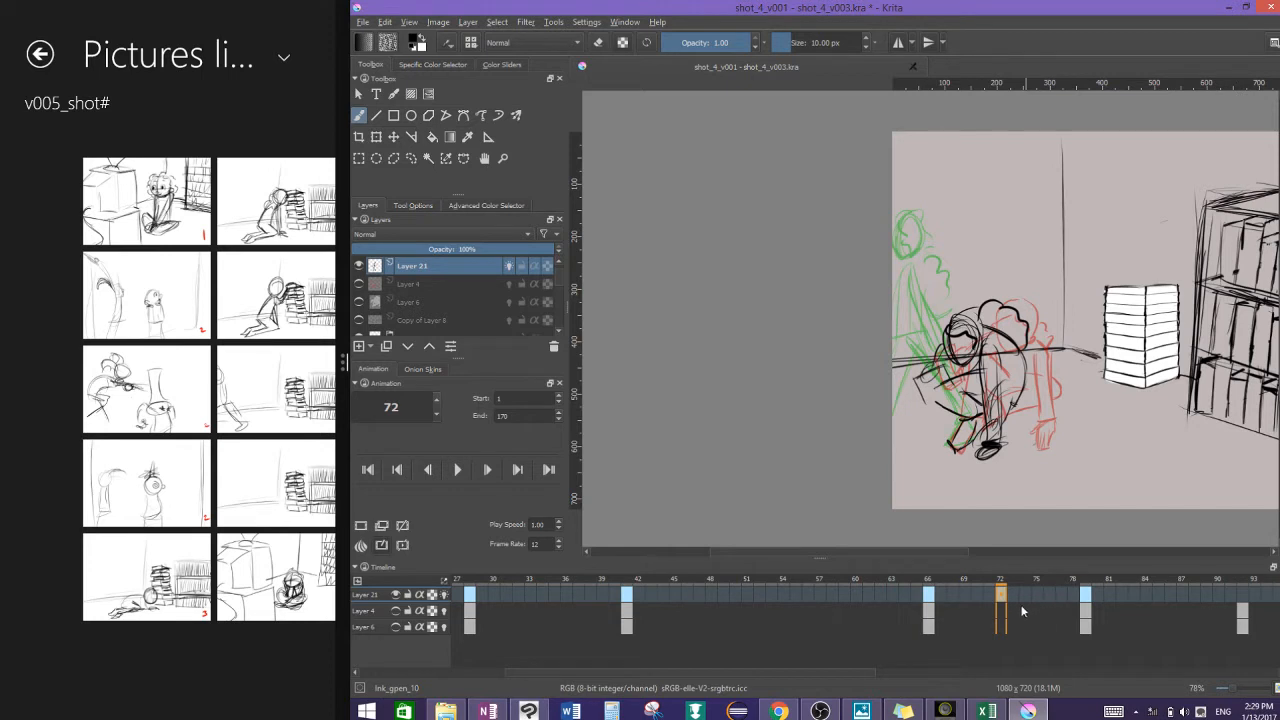
left_click(1038, 598)
left_click(1015, 598)
left_click(979, 597)
left_click(952, 598)
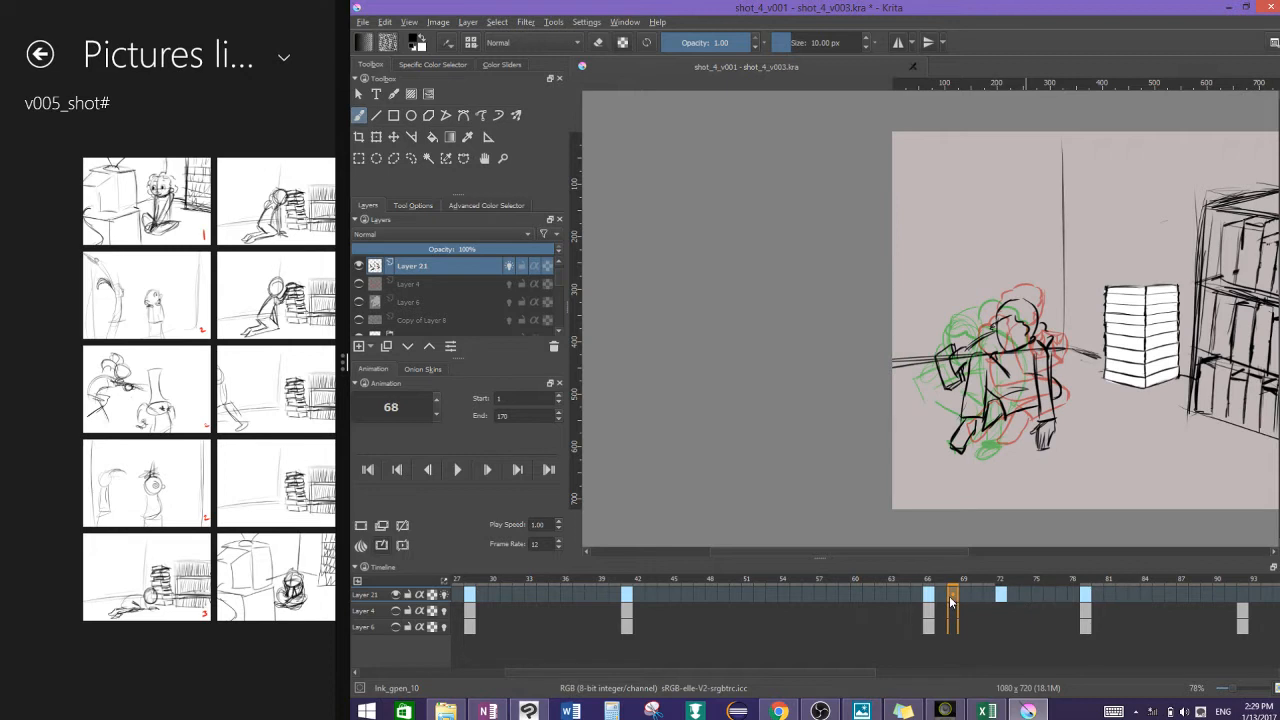
Step: Insert one extra frame at frame 78, shifting the walking drawing from frame 79 to frame 80 along with the following keyframes
left_click(1070, 594)
right_click(1072, 578)
left_click(1083, 599)
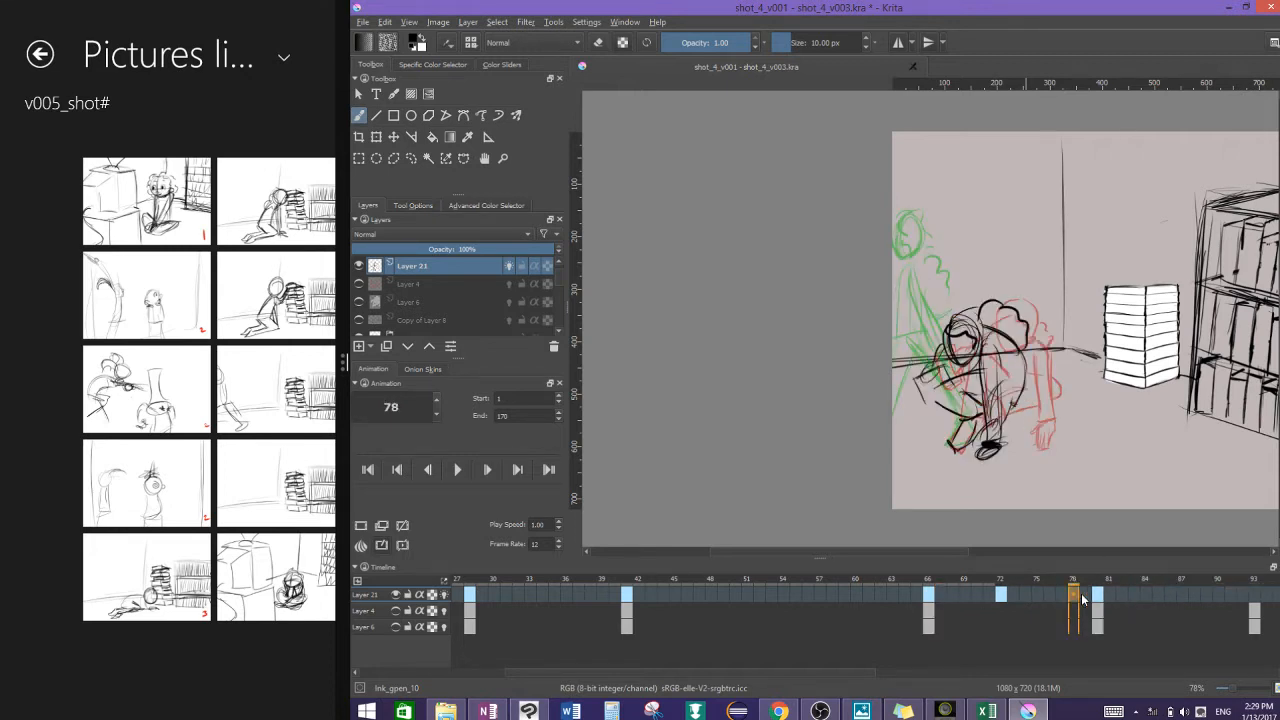
left_click(1084, 597)
Step: Move the crouching drawing on Layer 21 from frame 72 to frame 73 and save the file
left_click(998, 597)
left_click_drag(999, 597, 1012, 597)
key("ctrl+s")
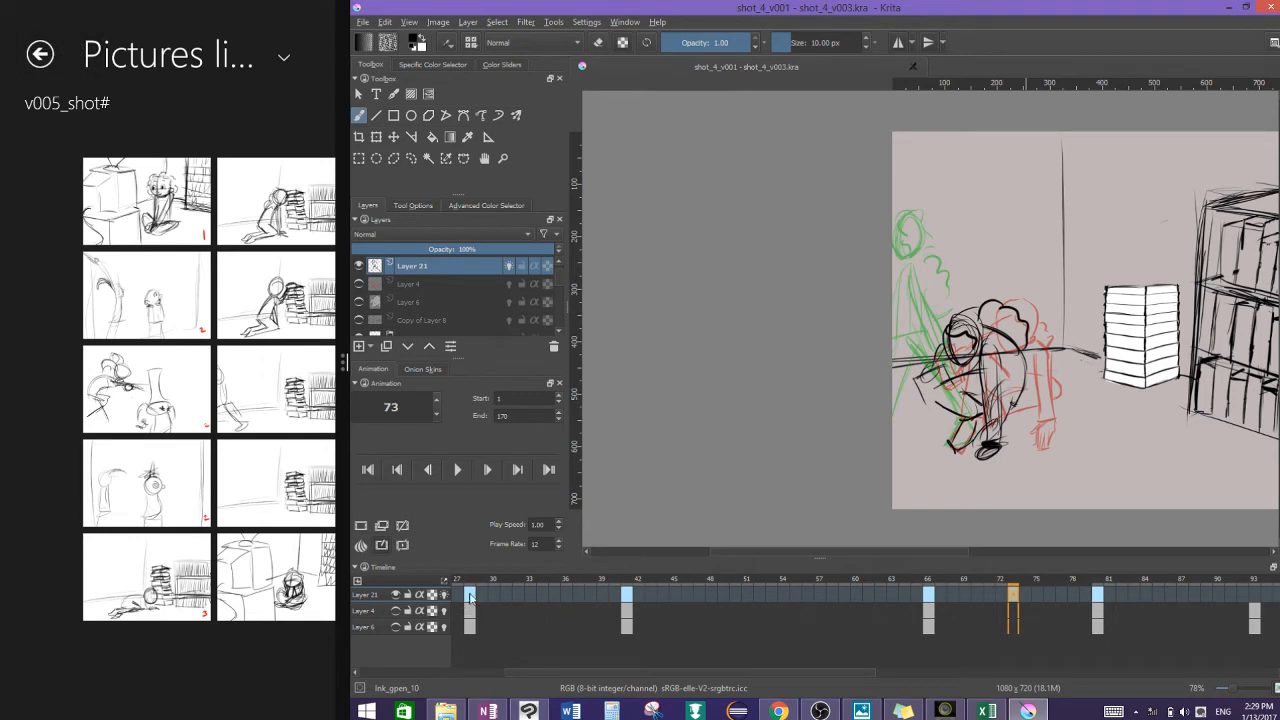
Step: Play the animation from frame 1 to review the timing of the getting-up and walking-away poses, and stop it
left_click_drag(550, 673, 412, 645)
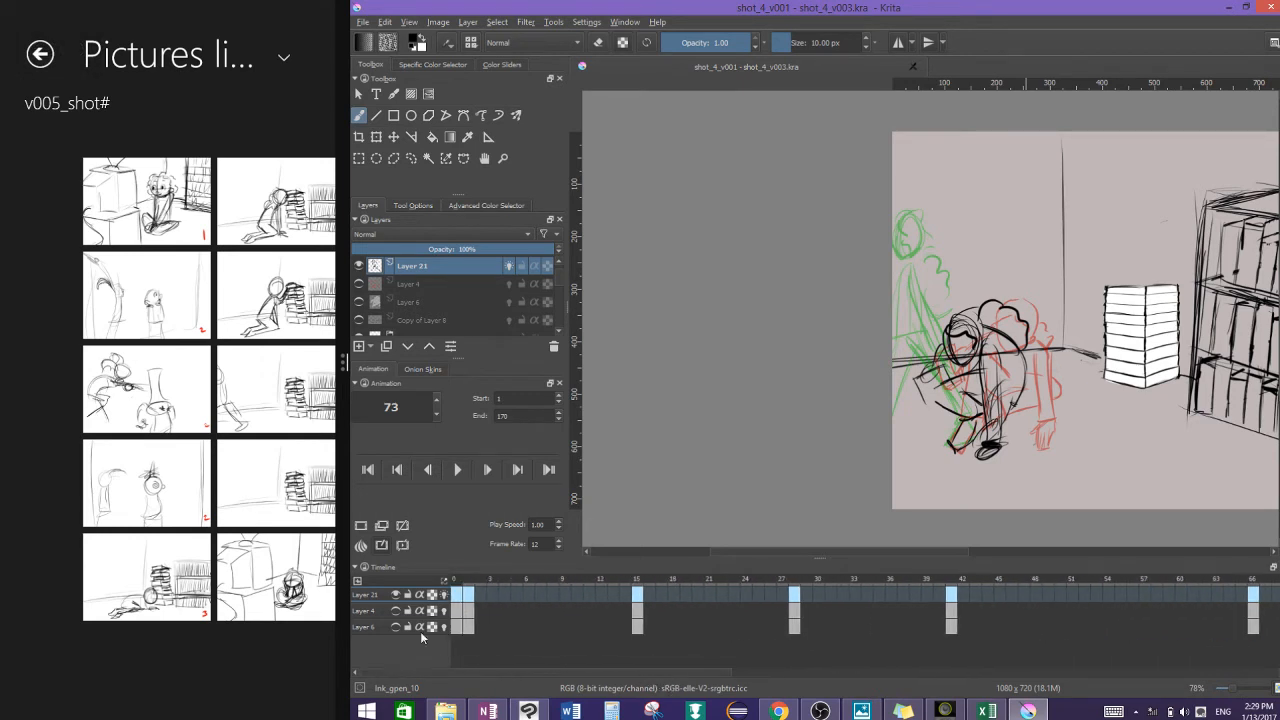
left_click(468, 594)
left_click(455, 469)
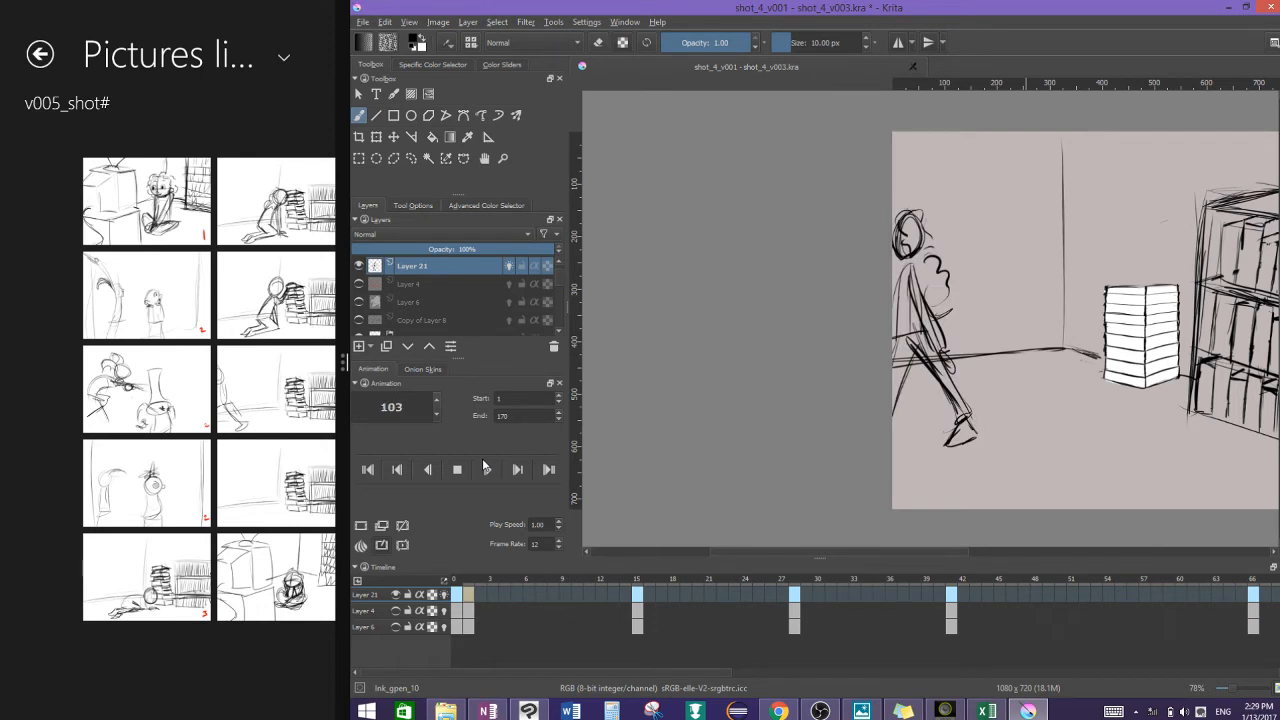
left_click(457, 470)
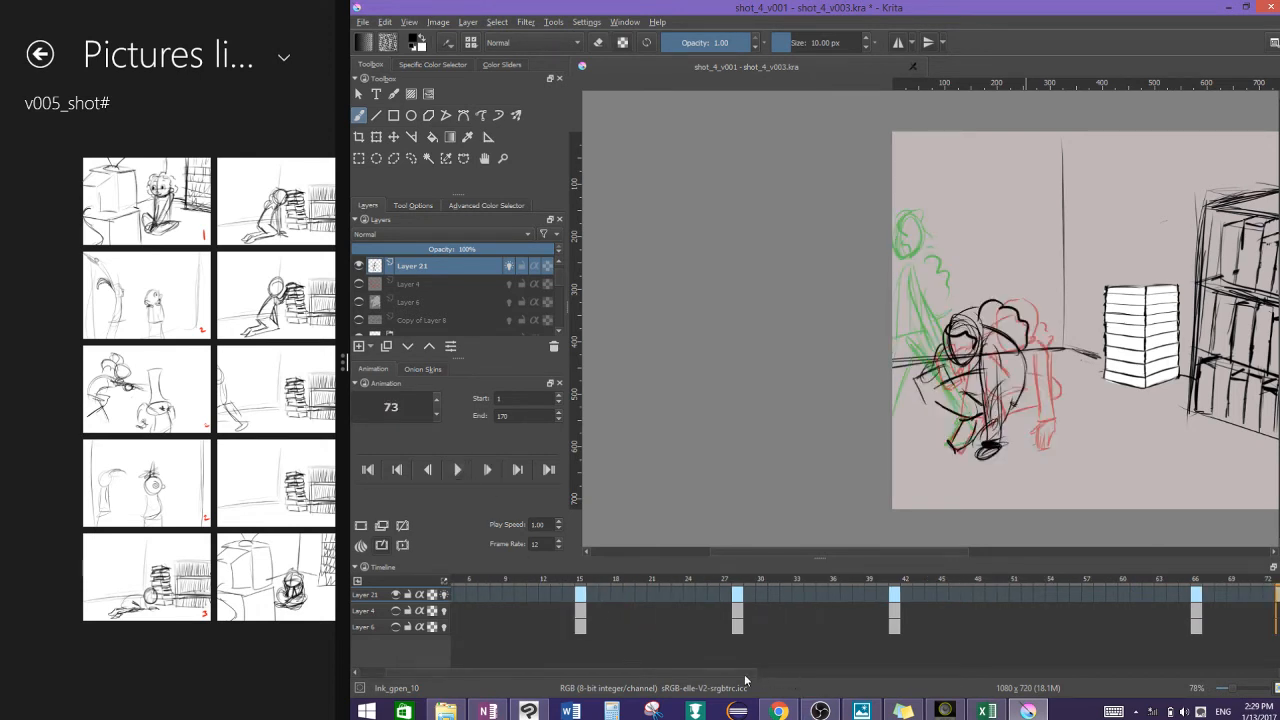
Step: Replace the walking pose from frame 93 onward with a blank drawing on Layer 21
left_click_drag(745, 675, 1028, 680)
left_click(881, 594)
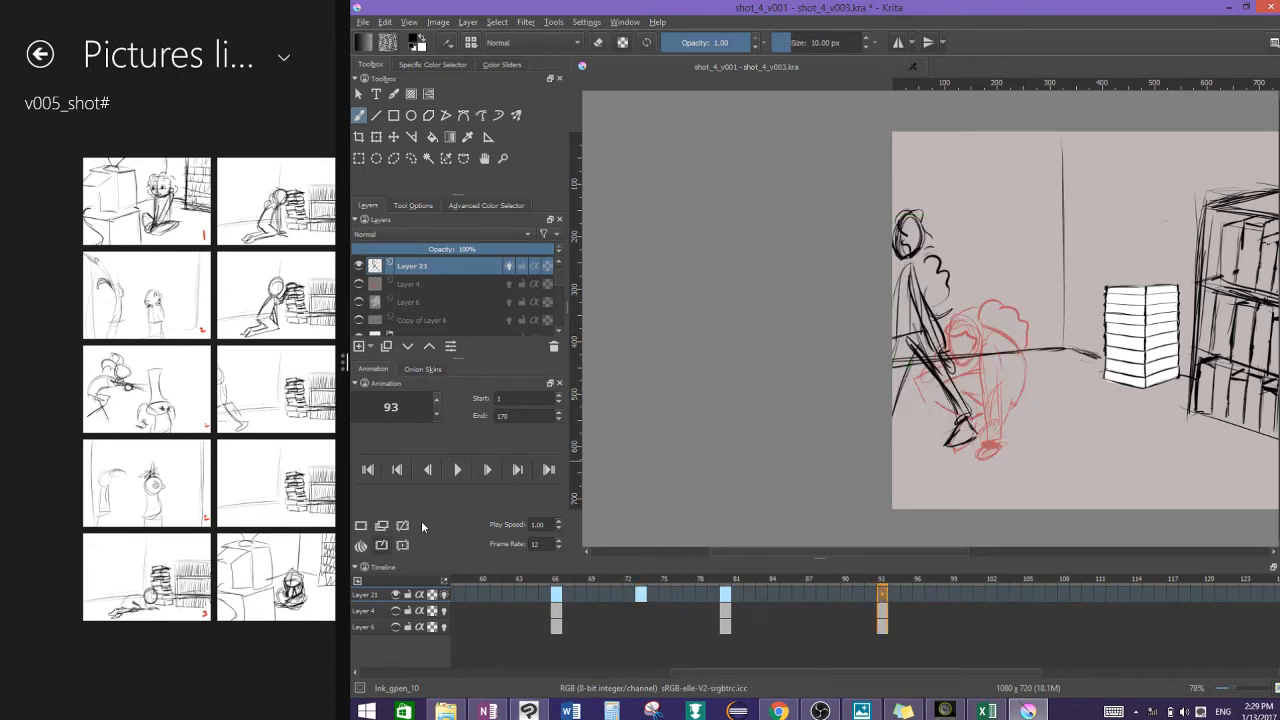
left_click(384, 527)
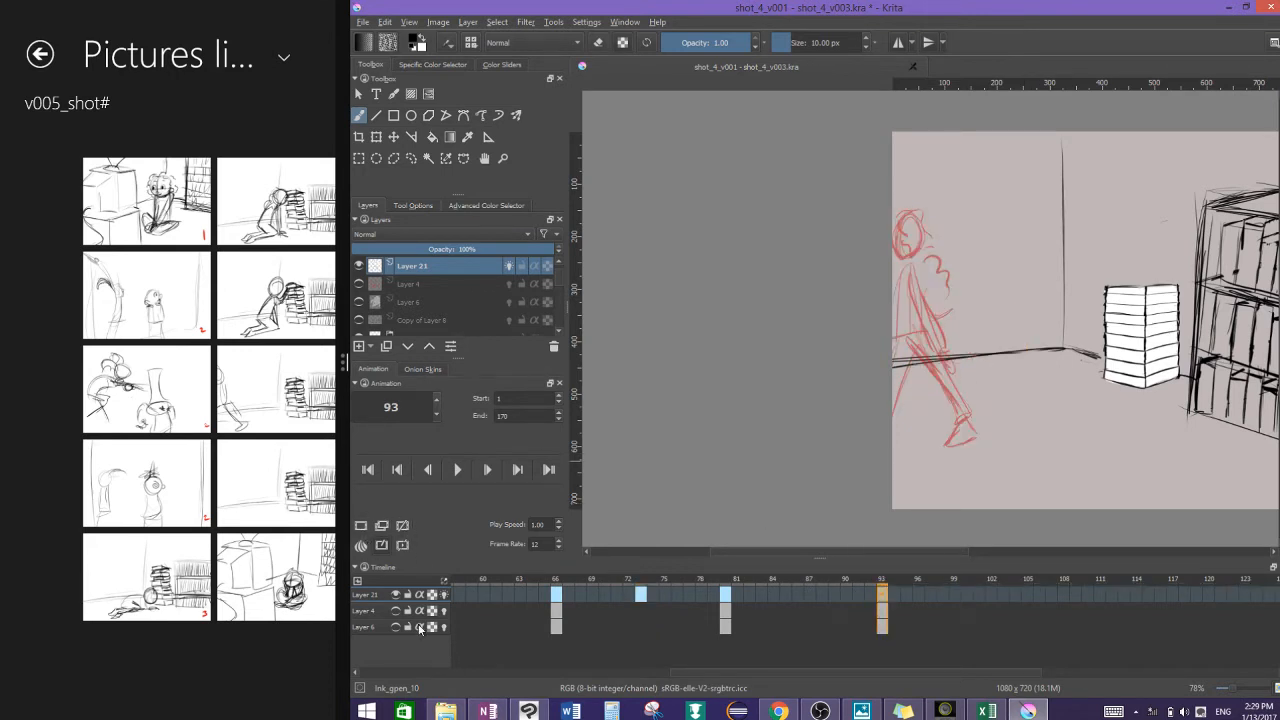
Step: Set the animation's frame rate to 24 and play it from frame 1 to check the speed
left_click_drag(830, 593, 516, 593)
left_click_drag(803, 681, 495, 660)
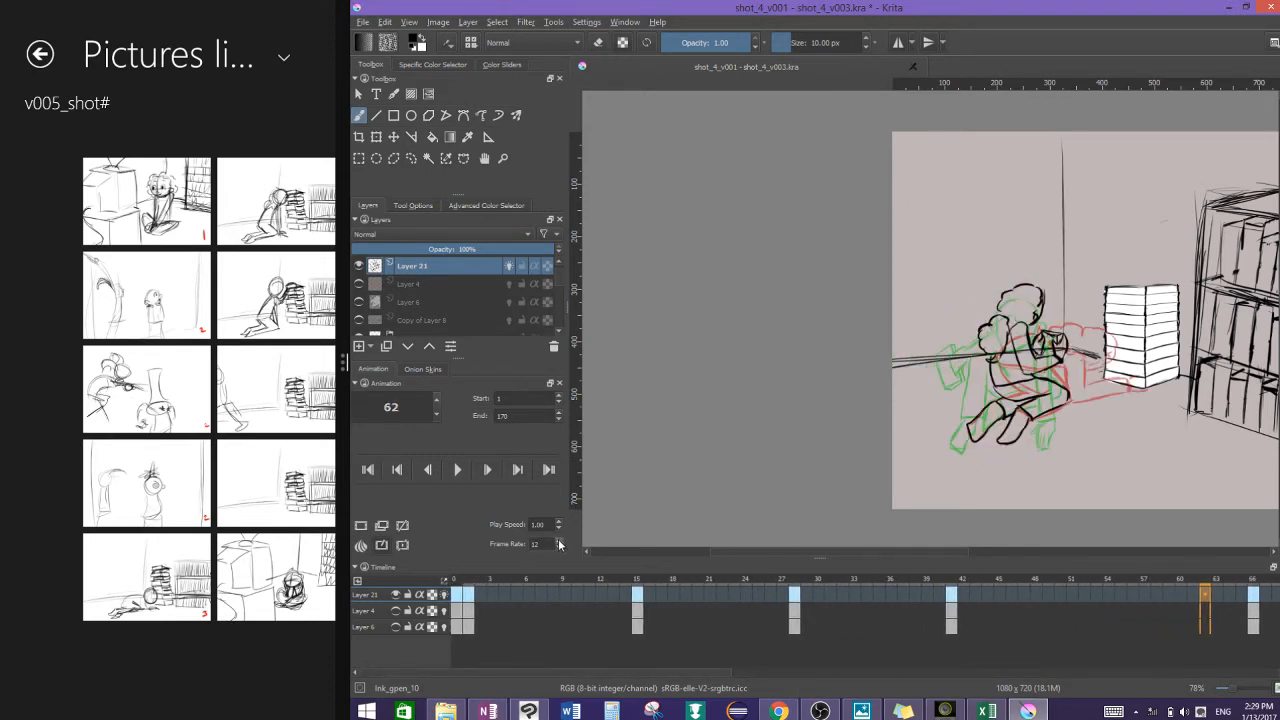
scroll(560, 542, "up", 6)
scroll(557, 543, "up", 5)
scroll(560, 543, "up", 1)
left_click(468, 596)
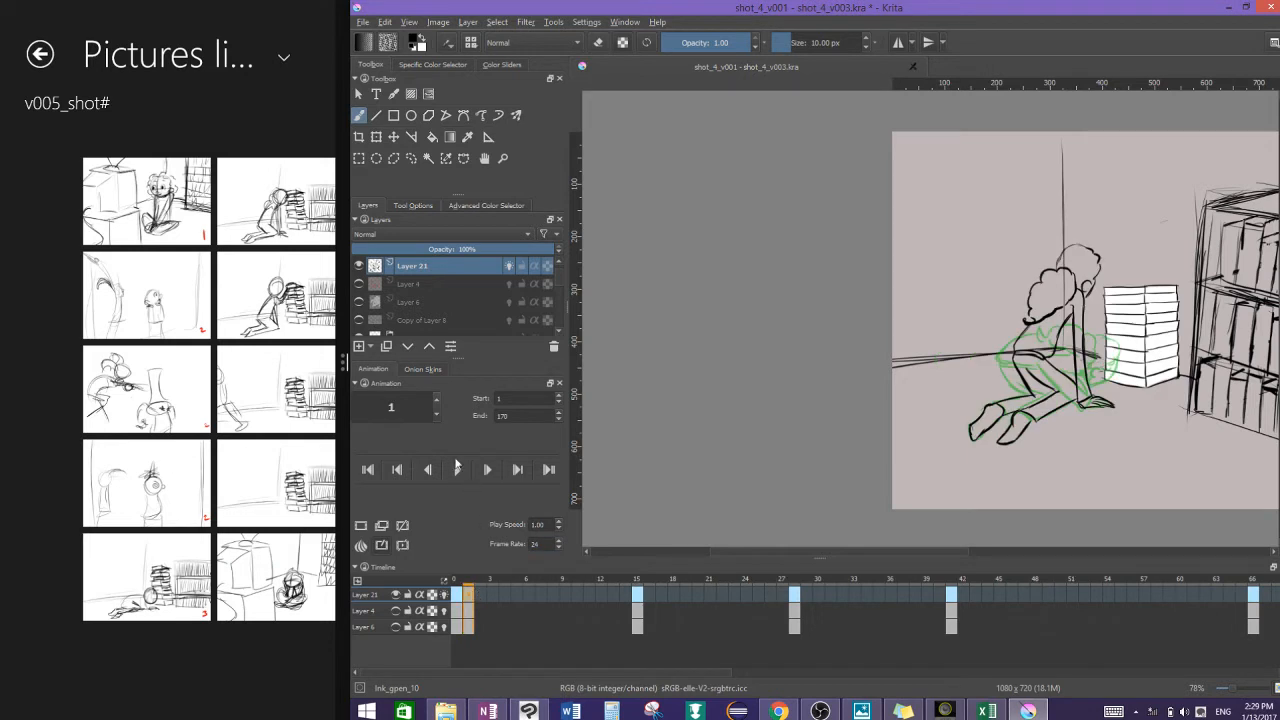
left_click(456, 468)
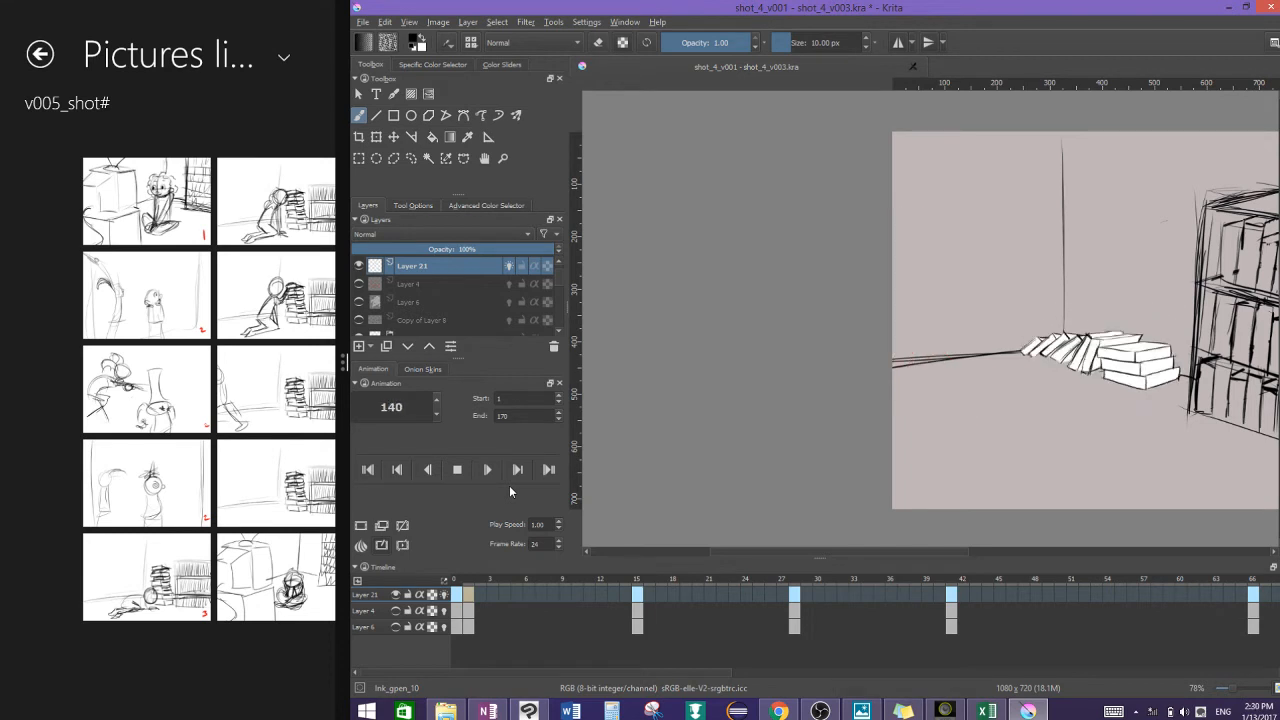
left_click(458, 470)
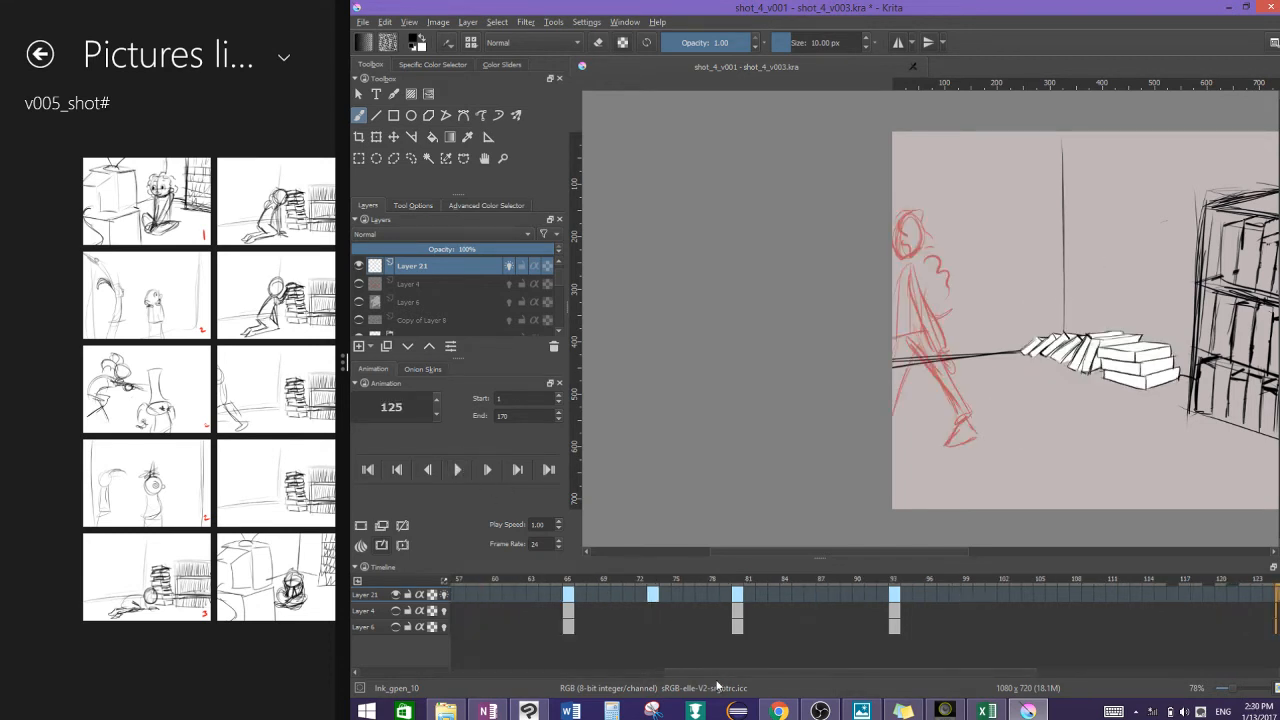
Step: Scrub through the empty frames around frame 111 and replay the animation from frame 1 with Layer 21's onion skins hidden
left_click_drag(716, 683, 1022, 686)
left_click_drag(812, 588, 569, 594)
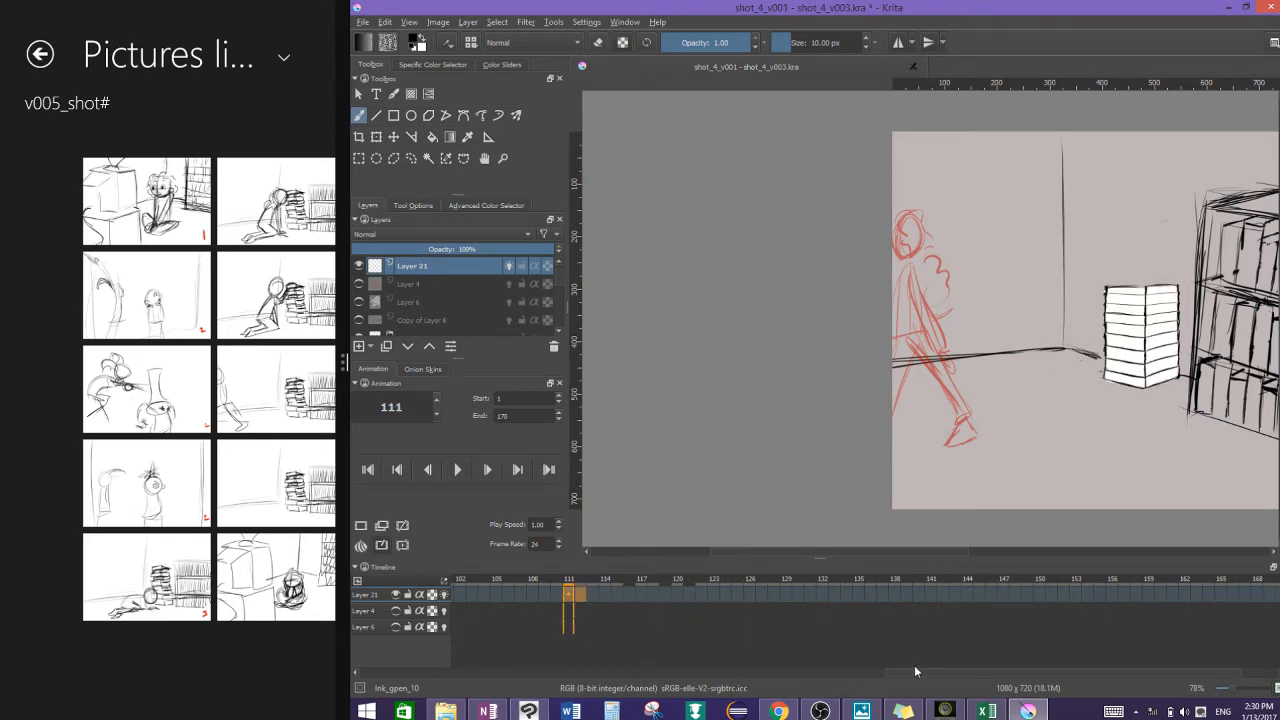
left_click_drag(916, 672, 753, 655)
left_click_drag(764, 582, 826, 594)
left_click(492, 594)
left_click_drag(794, 673, 389, 654)
left_click(458, 470)
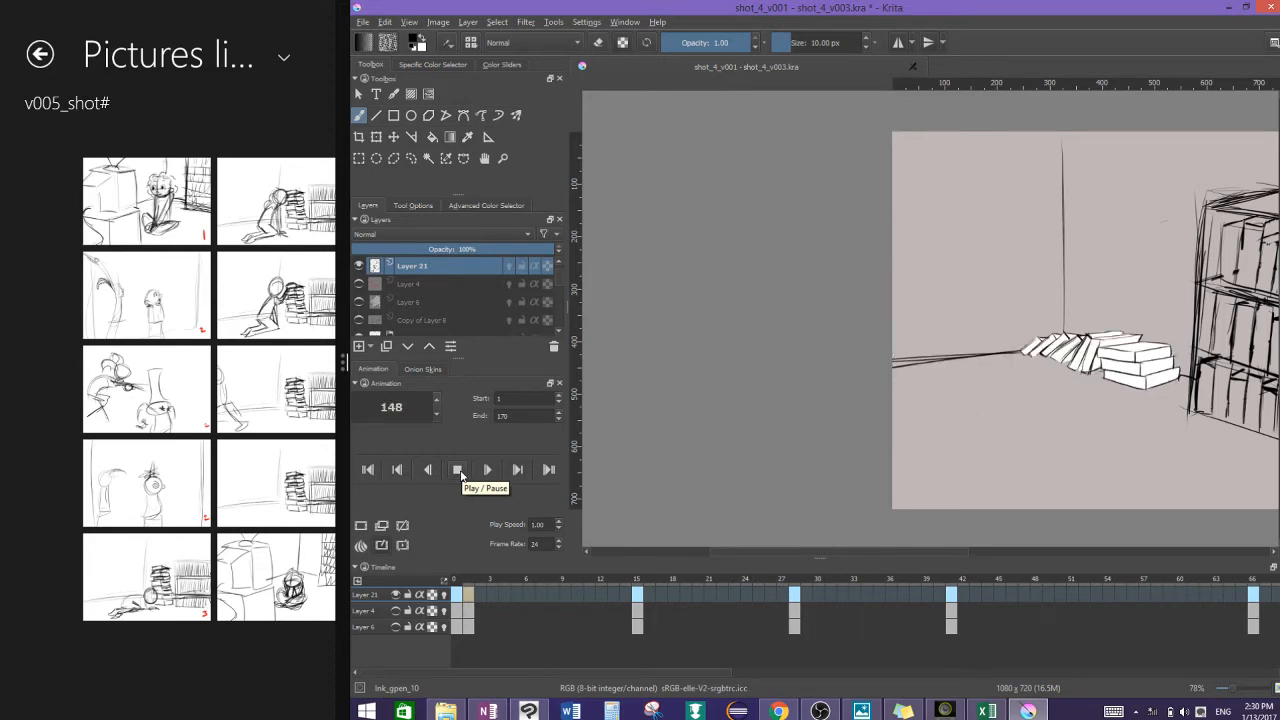
left_click(457, 470)
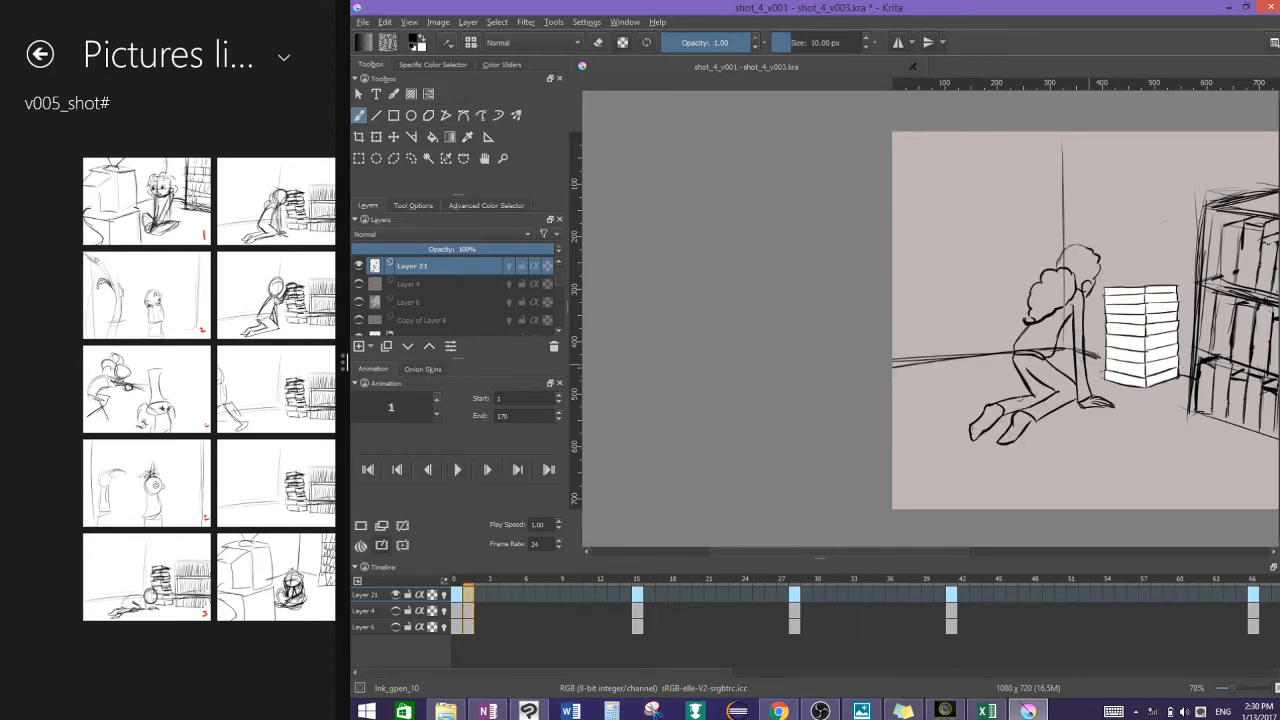
Step: Try a test squiggle on a new keyframe at frame 33 of Layer 21, undo it, and save
left_click(842, 595)
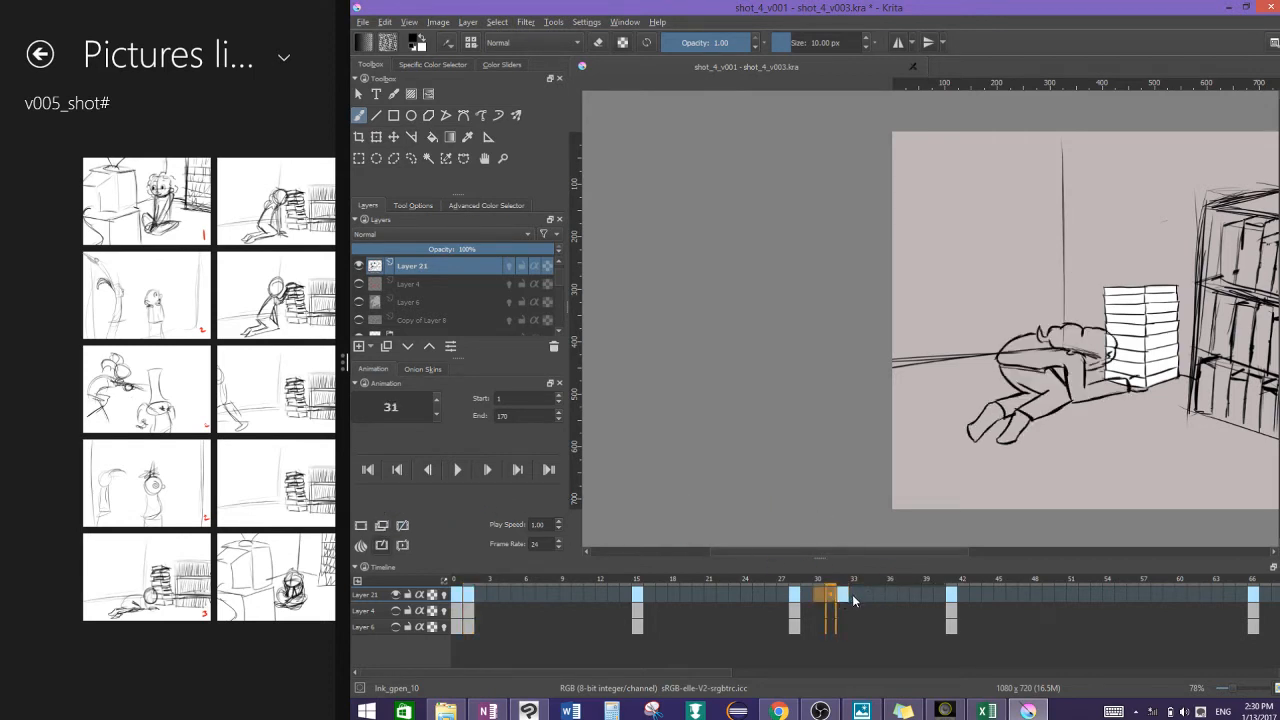
left_click(843, 595)
left_click_drag(983, 222, 1062, 265)
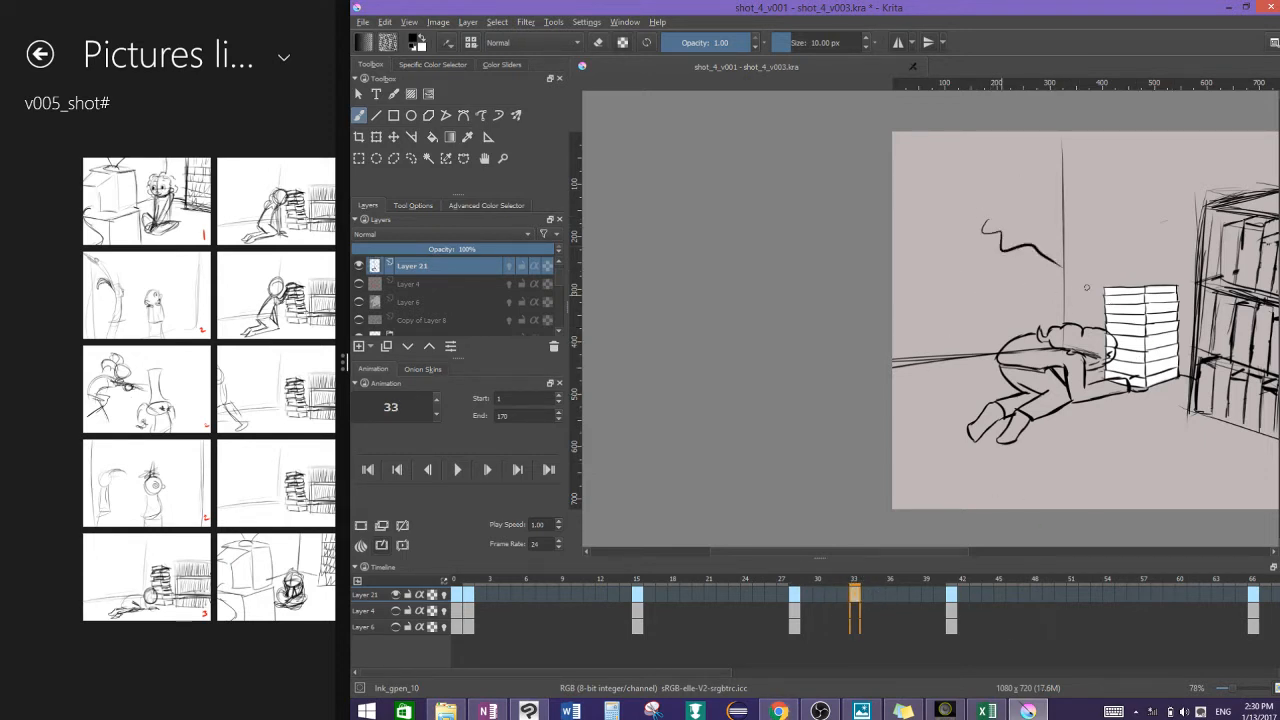
key("ctrl+z")
left_click(797, 600)
key("ctrl+s")
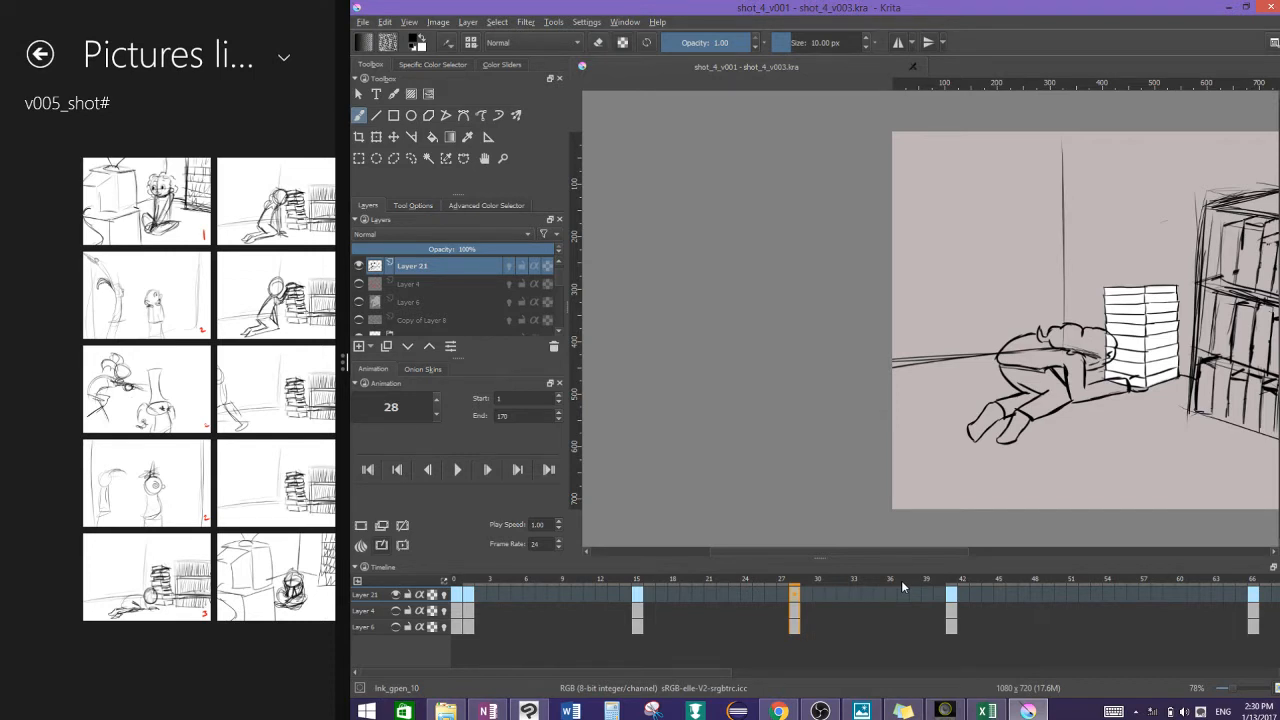
Step: Review Layer 21's key drawings in order on frames 1, 15, 28, 41, 66, 73, 80 and 93
left_click(466, 598)
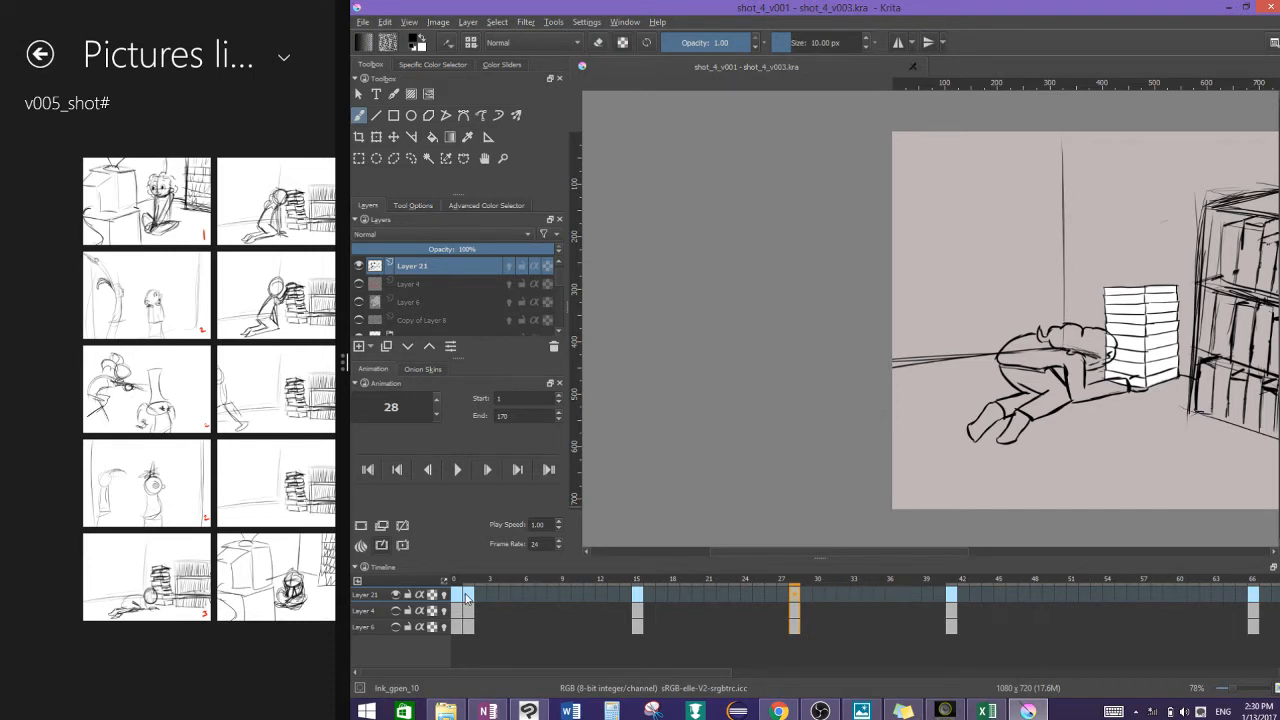
left_click(637, 597)
left_click(794, 597)
left_click(958, 593)
left_click(1253, 597)
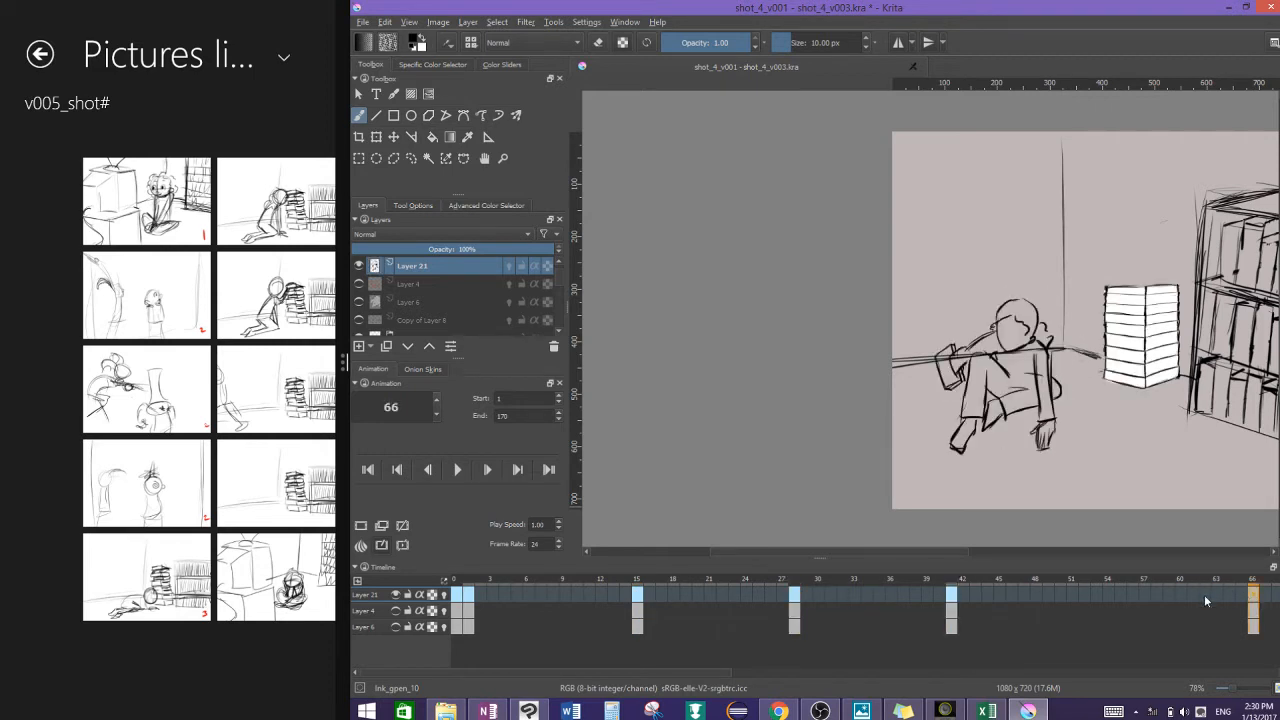
left_click_drag(720, 673, 908, 676)
left_click(906, 594)
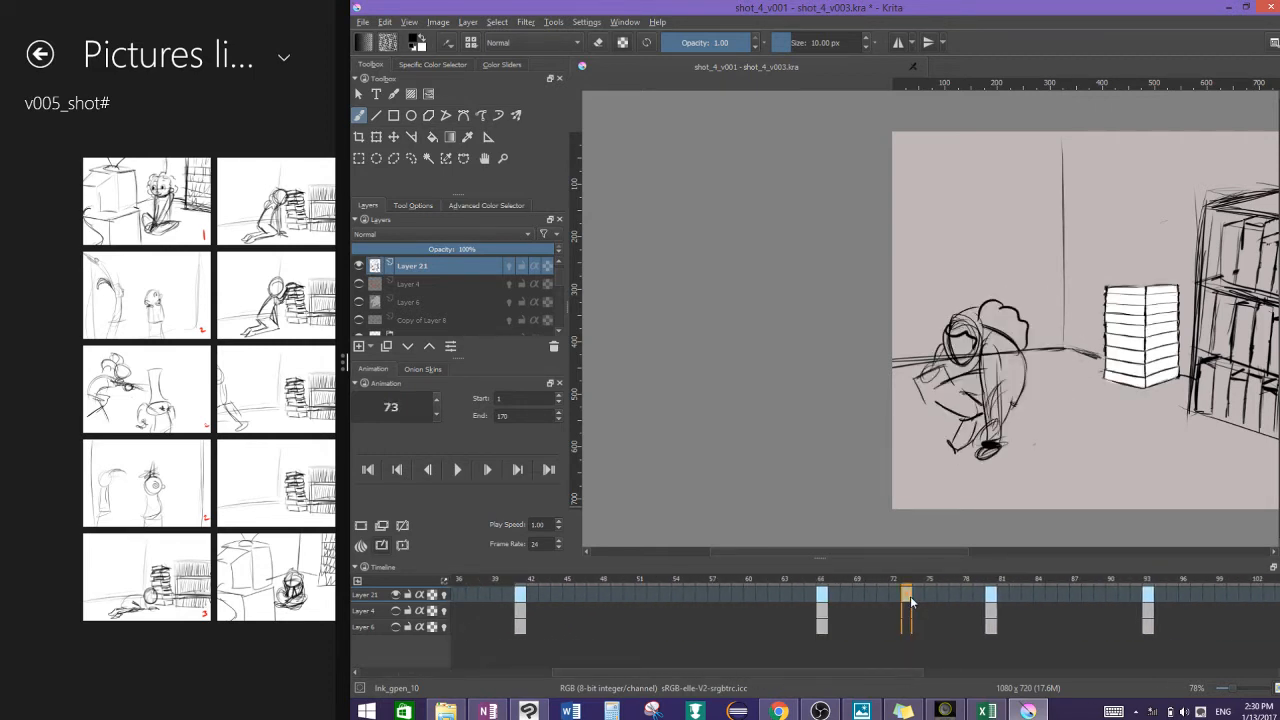
left_click(990, 597)
left_click(1150, 597)
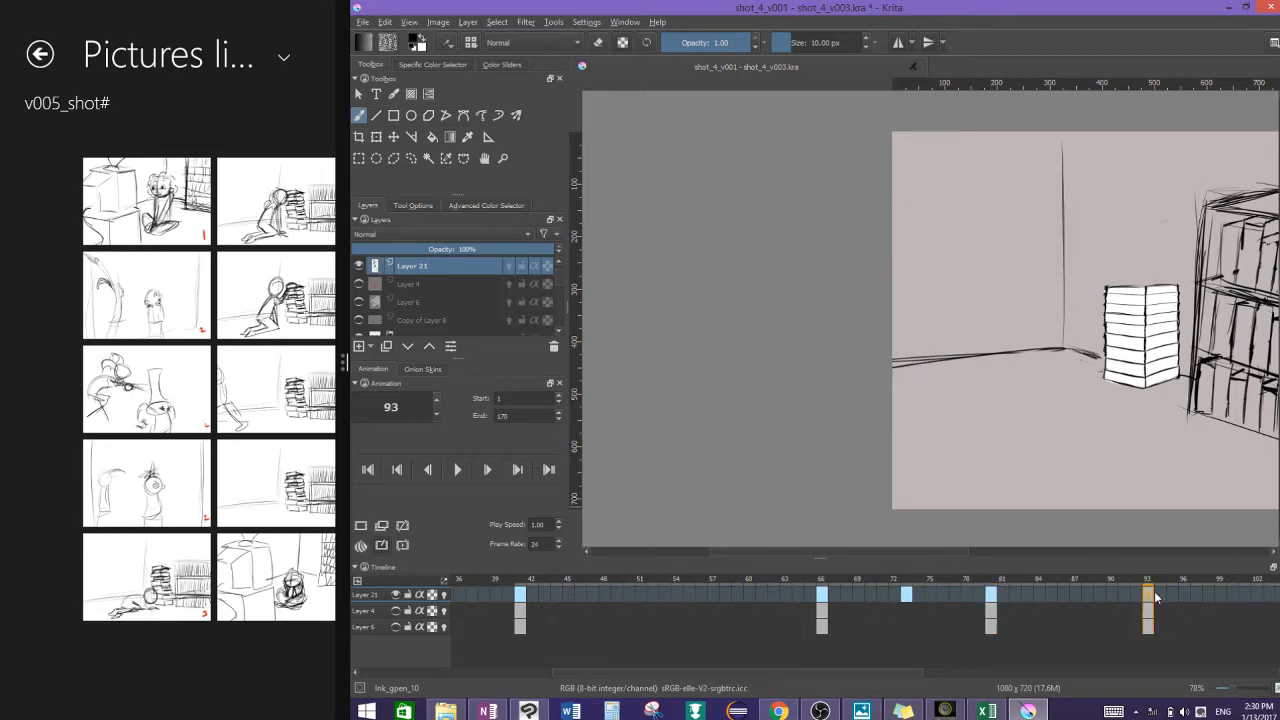
Step: Go to frame 7 of Layer 21, midway between the key poses on frames 1 and 15
left_click_drag(933, 679, 700, 673)
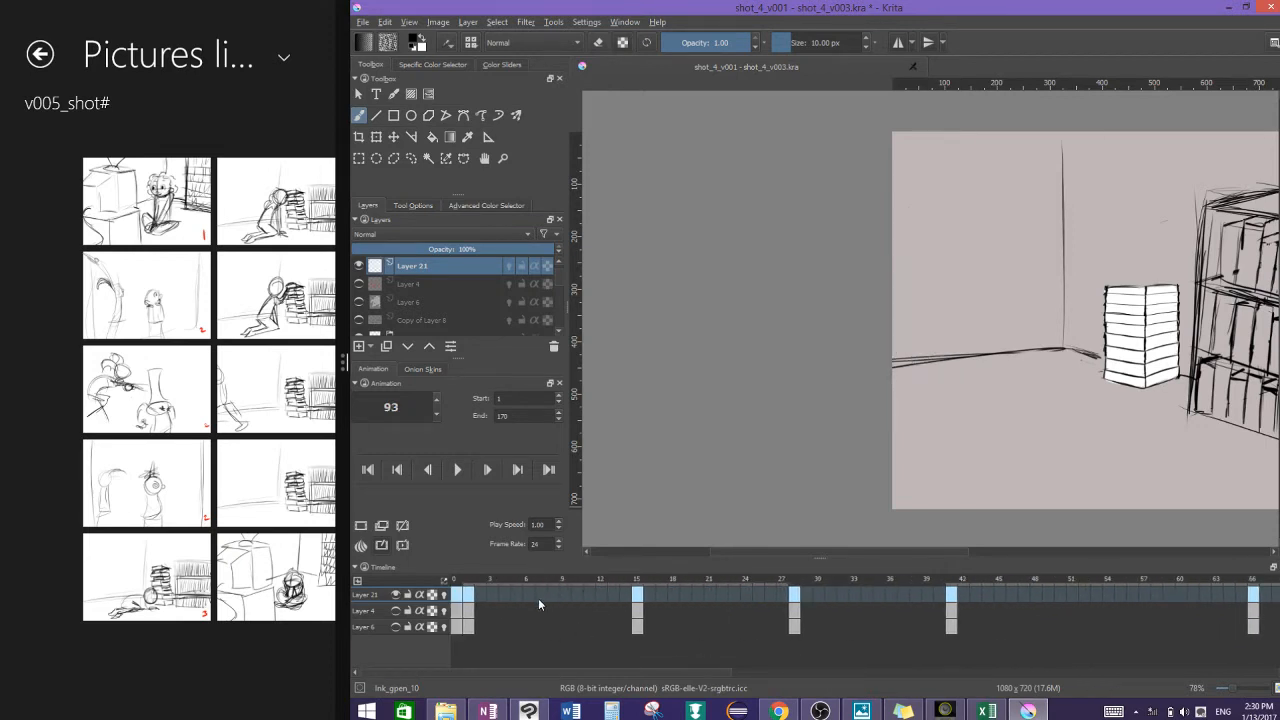
left_click(541, 600)
left_click(552, 599)
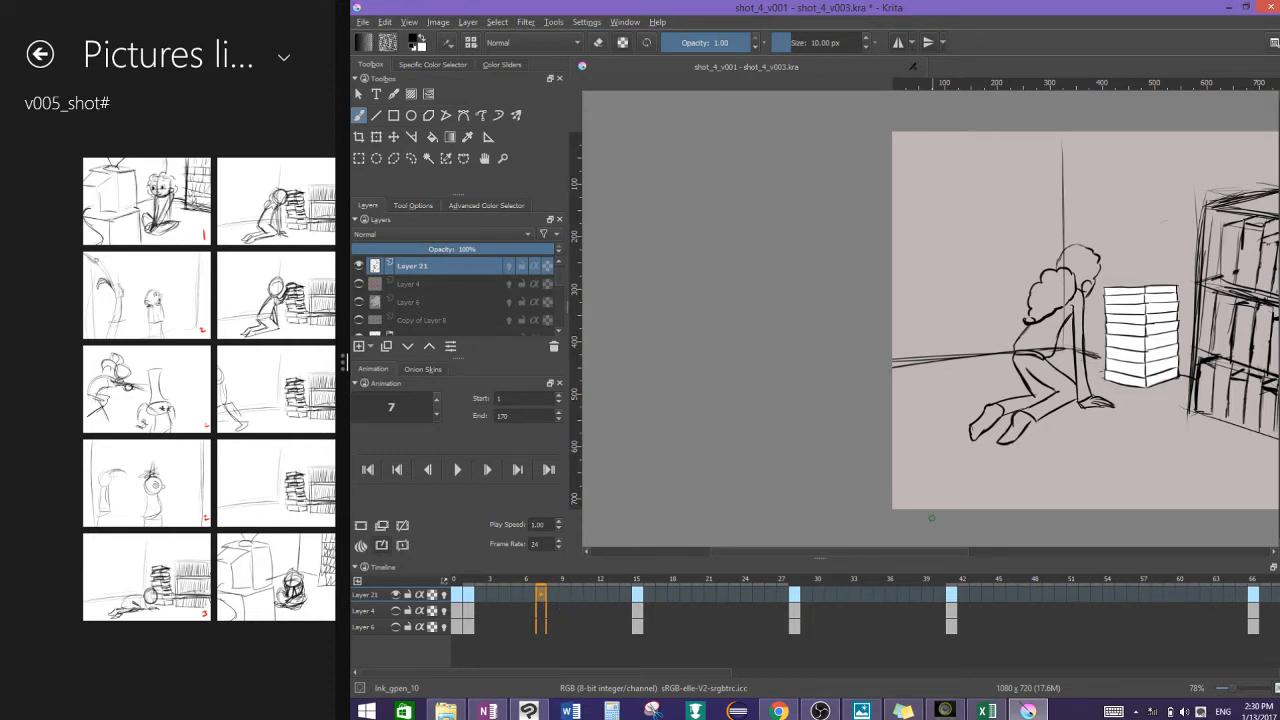
left_click(820, 710)
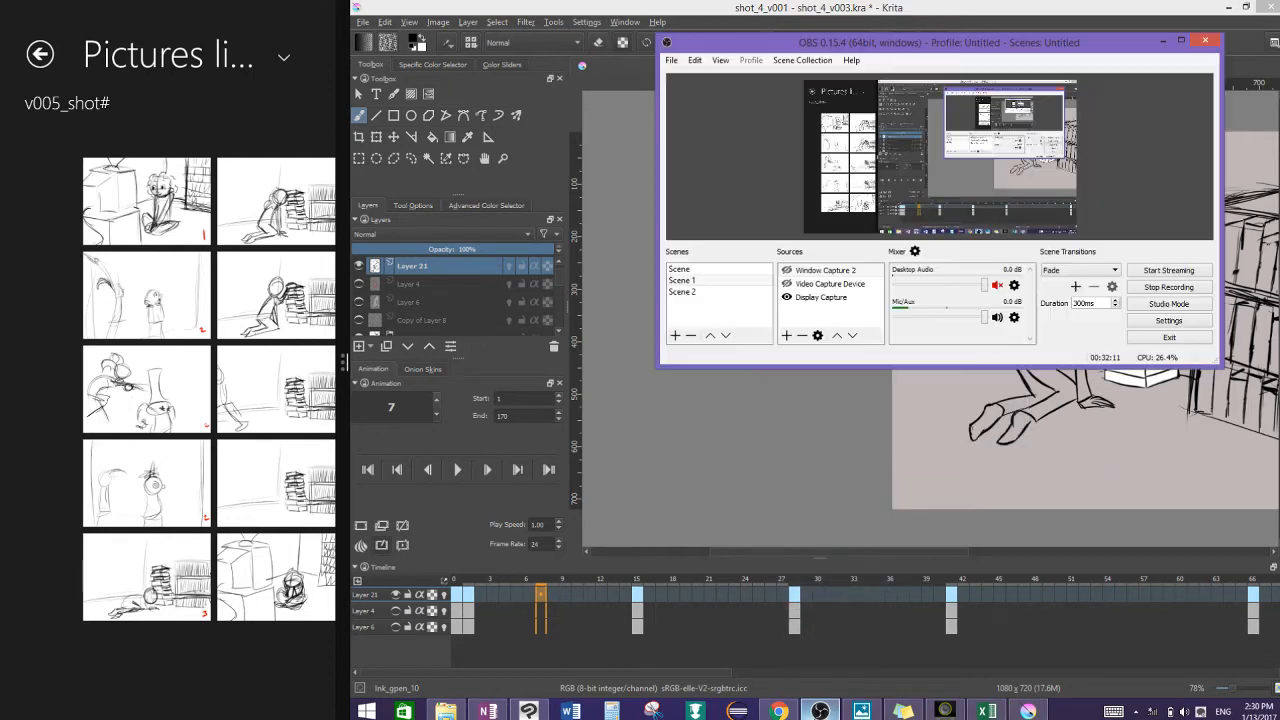
left_click(820, 710)
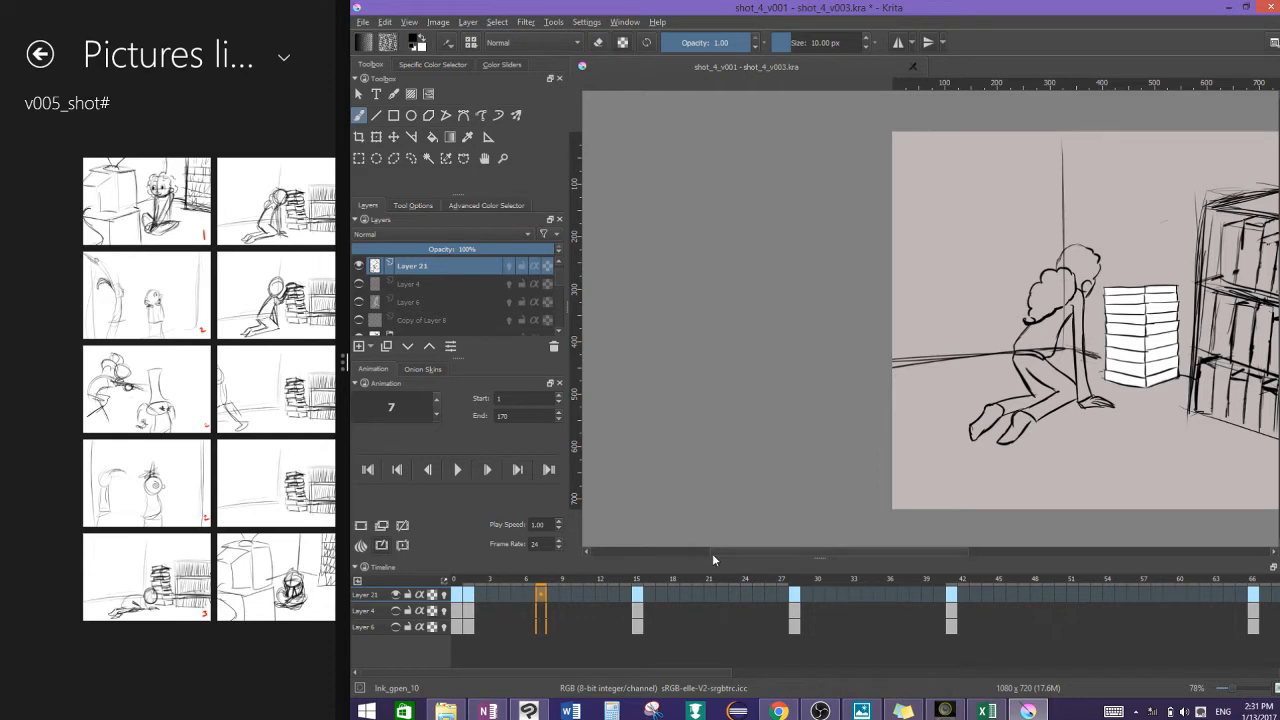
Step: Add a blank drawing on frame 7 of Layer 21 and turn on the layer's onion skins
scroll(930, 330, "down", 3)
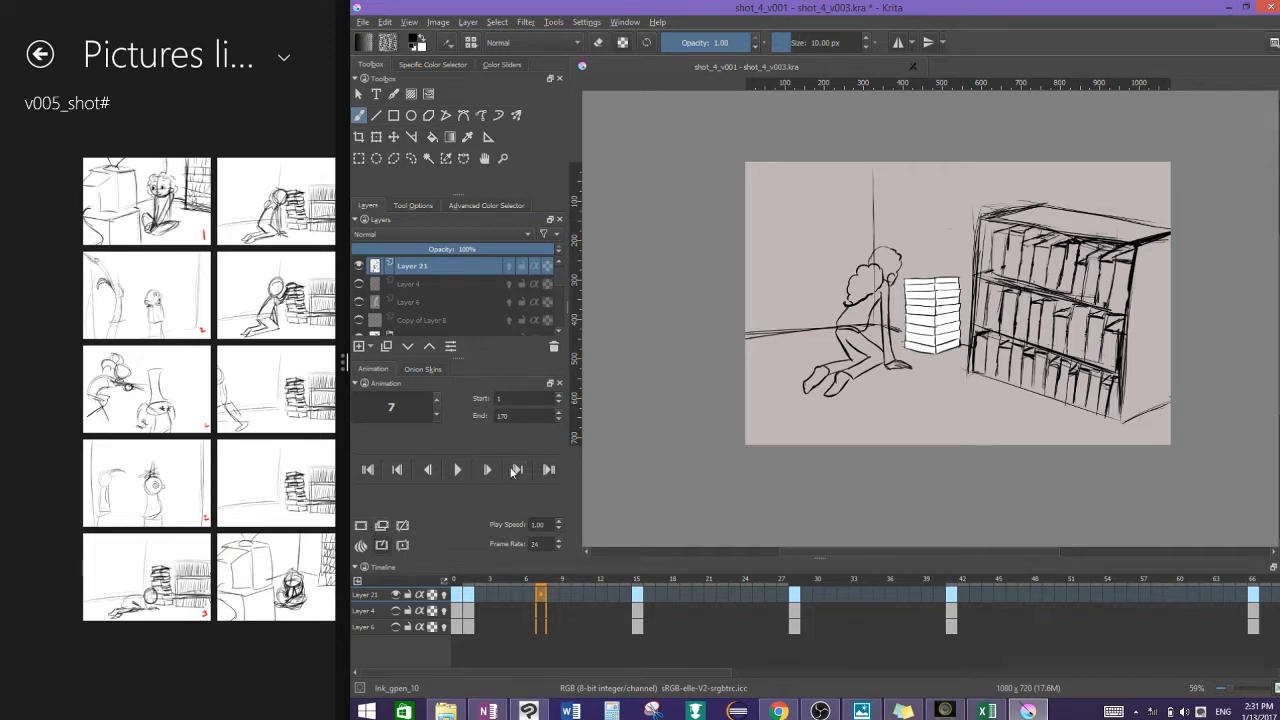
left_click(360, 526)
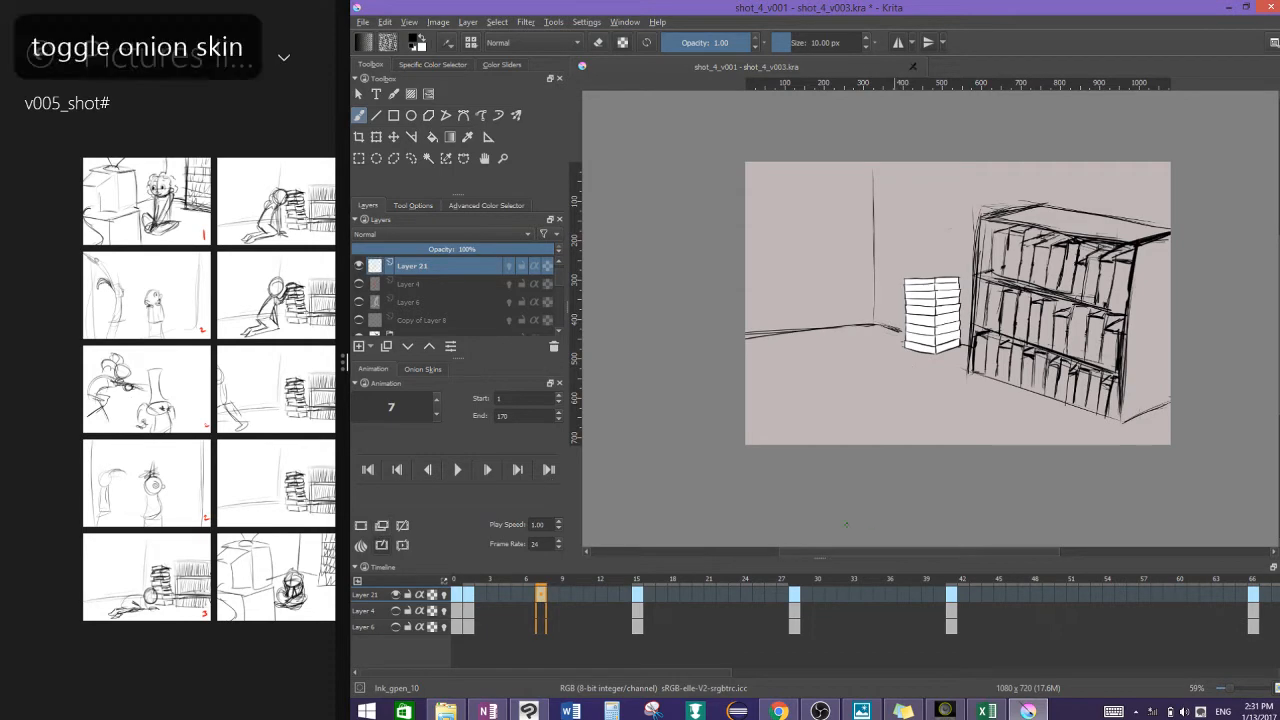
left_click(444, 595)
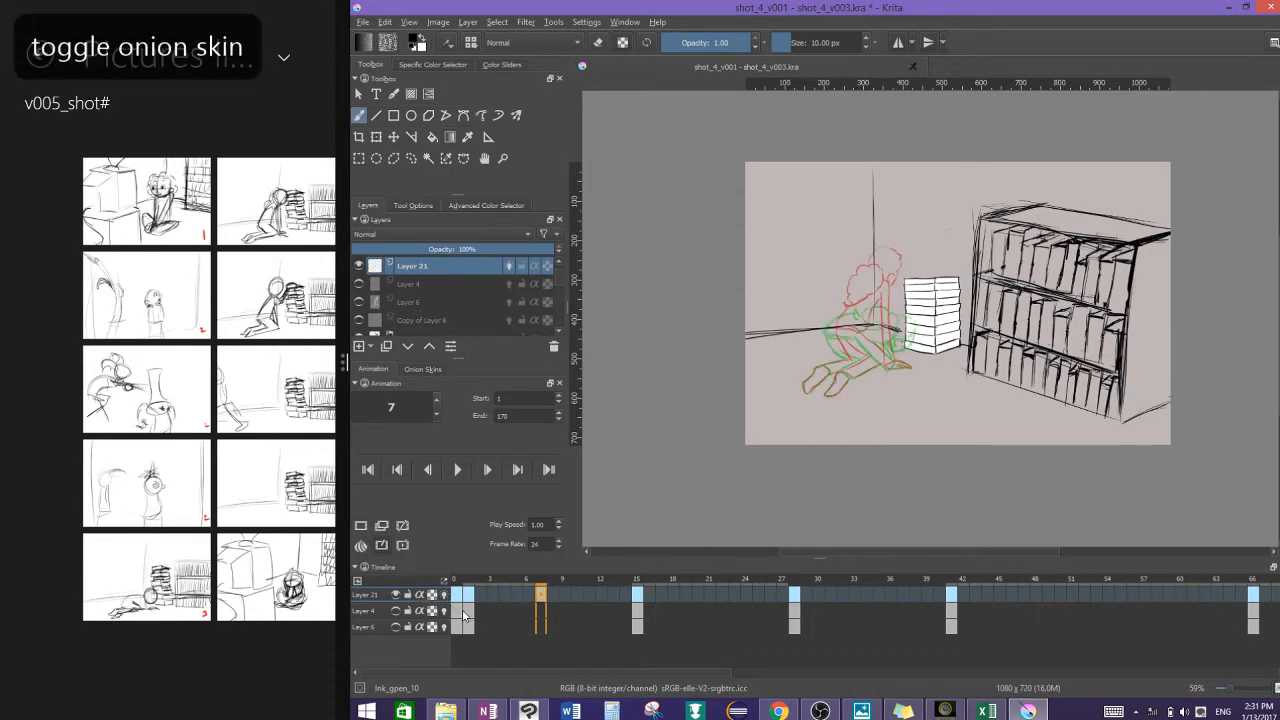
Step: Sketch the arched back, shirt hem and shoulder of the in-between torso on frame 7, midway between the onion-skinned poses
scroll(930, 320, "up", 5)
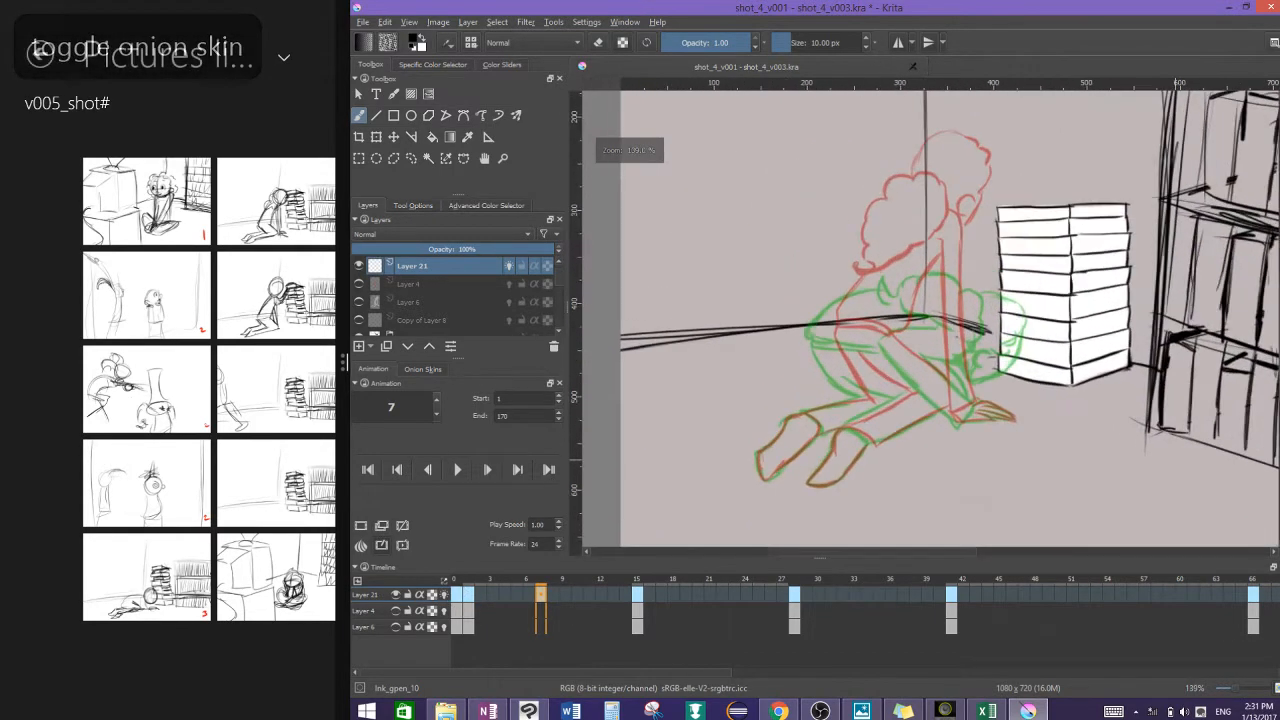
scroll(760, 322, "up", 1)
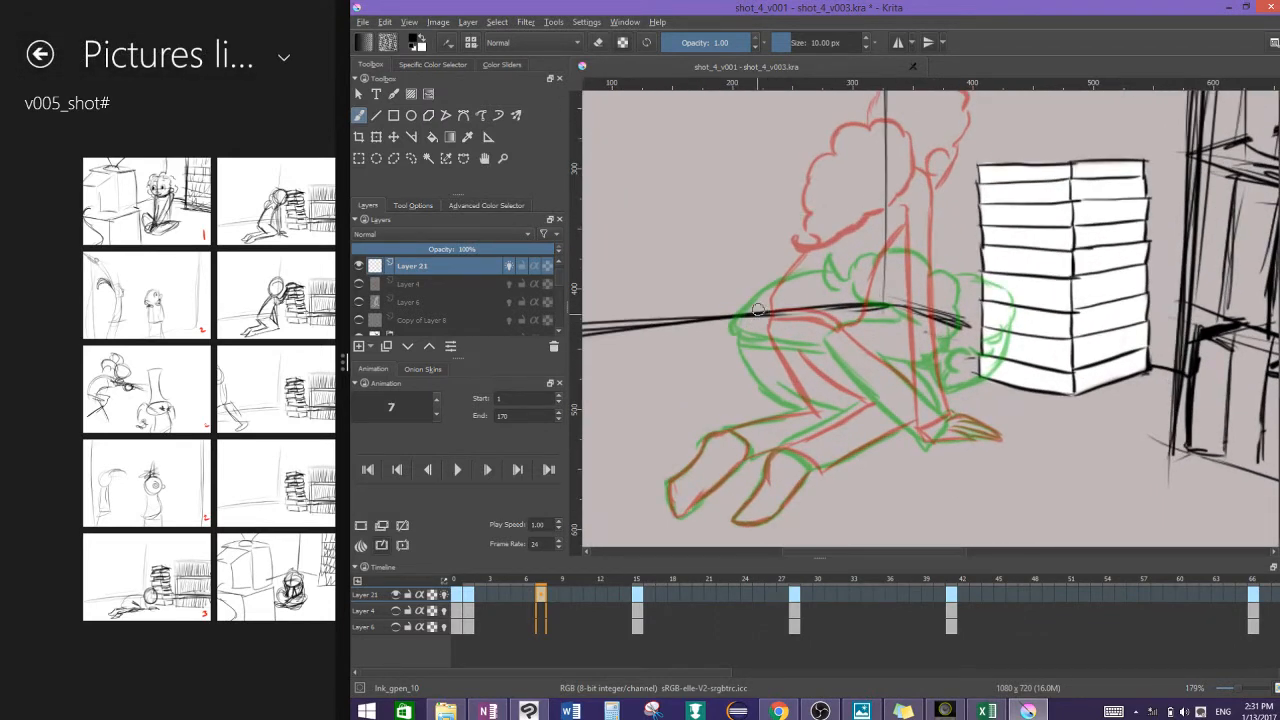
mouse_move(754, 316)
left_mouse_down()
mouse_move(784, 265)
mouse_move(884, 211)
left_mouse_up()
mouse_move(762, 322)
left_mouse_down()
mouse_move(854, 332)
mouse_move(835, 339)
mouse_move(853, 300)
mouse_move(898, 265)
left_mouse_up()
left_click_drag(849, 301, 907, 270)
mouse_move(884, 230)
left_mouse_down()
mouse_move(912, 258)
mouse_move(918, 248)
left_mouse_up()
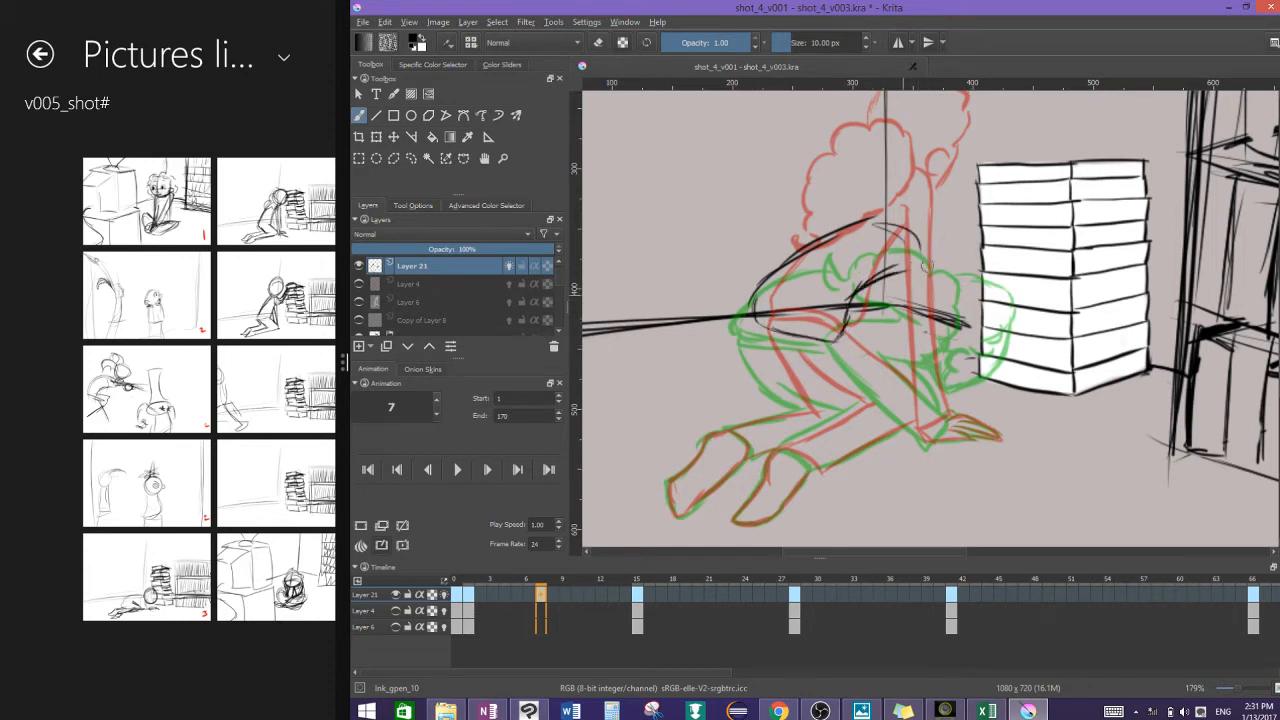
Step: Draw the two arms of the frame 7 pose, one reaching down to the planted hand, the other folded at the shoulder
left_click_drag(853, 312, 905, 414)
left_click_drag(914, 434, 944, 412)
mouse_move(888, 326)
left_mouse_down()
mouse_move(932, 402)
mouse_move(912, 372)
mouse_move(930, 288)
left_mouse_up()
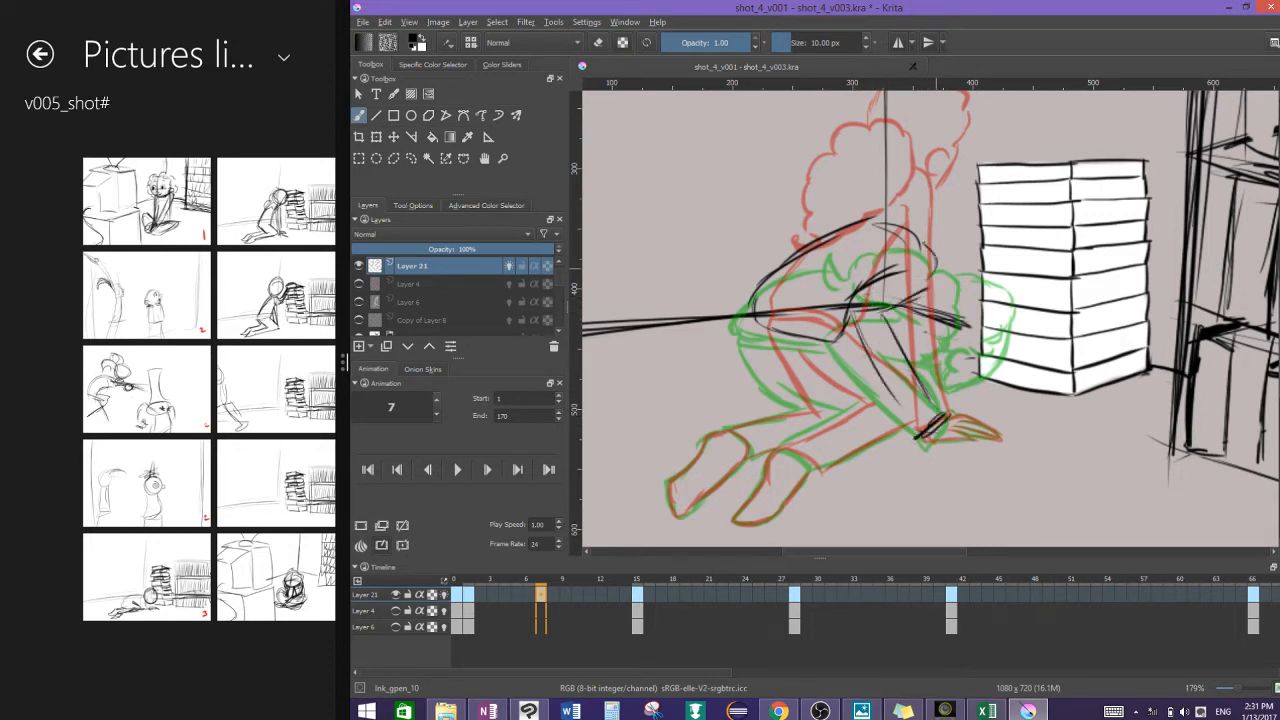
mouse_move(924, 236)
left_mouse_down()
mouse_move(938, 284)
mouse_move(872, 282)
mouse_move(844, 298)
mouse_move(864, 282)
left_mouse_up()
mouse_move(852, 292)
left_mouse_down()
mouse_move(842, 346)
mouse_move(879, 386)
left_mouse_up()
left_click_drag(876, 314, 934, 287)
left_click_drag(874, 314, 936, 280)
left_click_drag(924, 248, 937, 286)
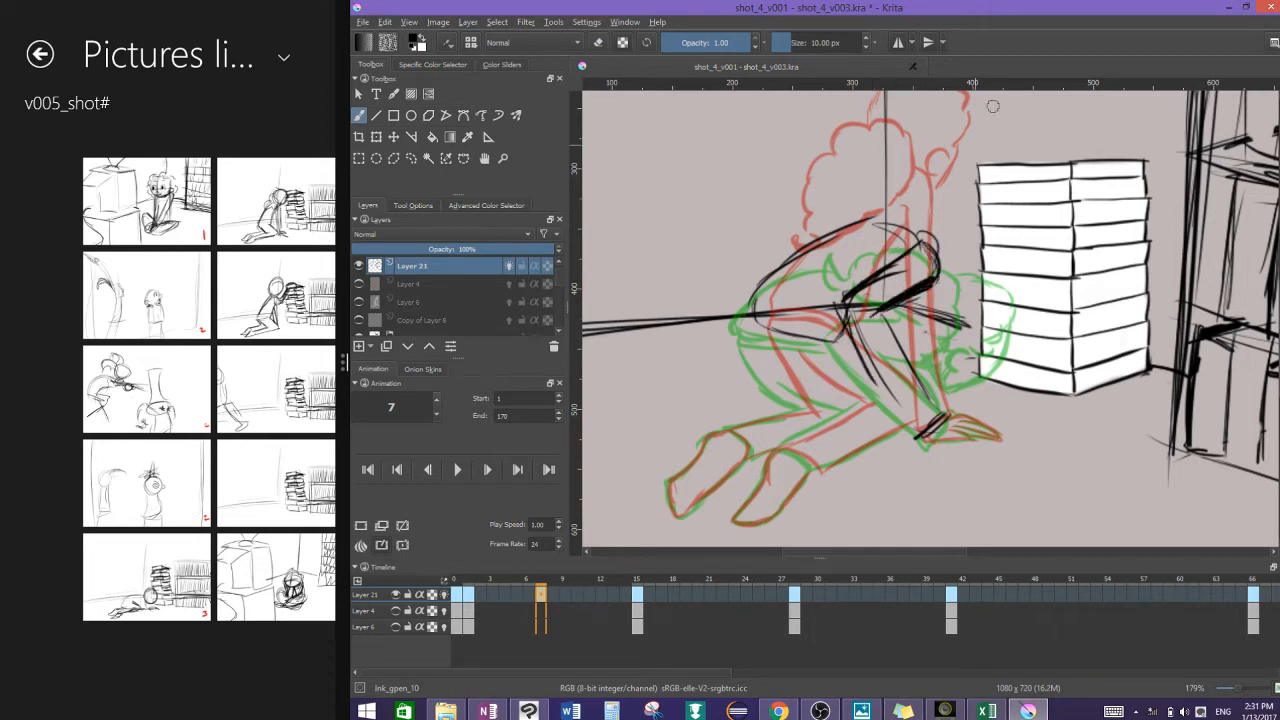
Step: Draw the bowed face, ear and curly hair on frame 7, with the head overlapping the book stack
left_click_drag(934, 240, 974, 260)
mouse_move(1004, 146)
left_mouse_down()
mouse_move(1002, 242)
mouse_move(946, 260)
left_mouse_up()
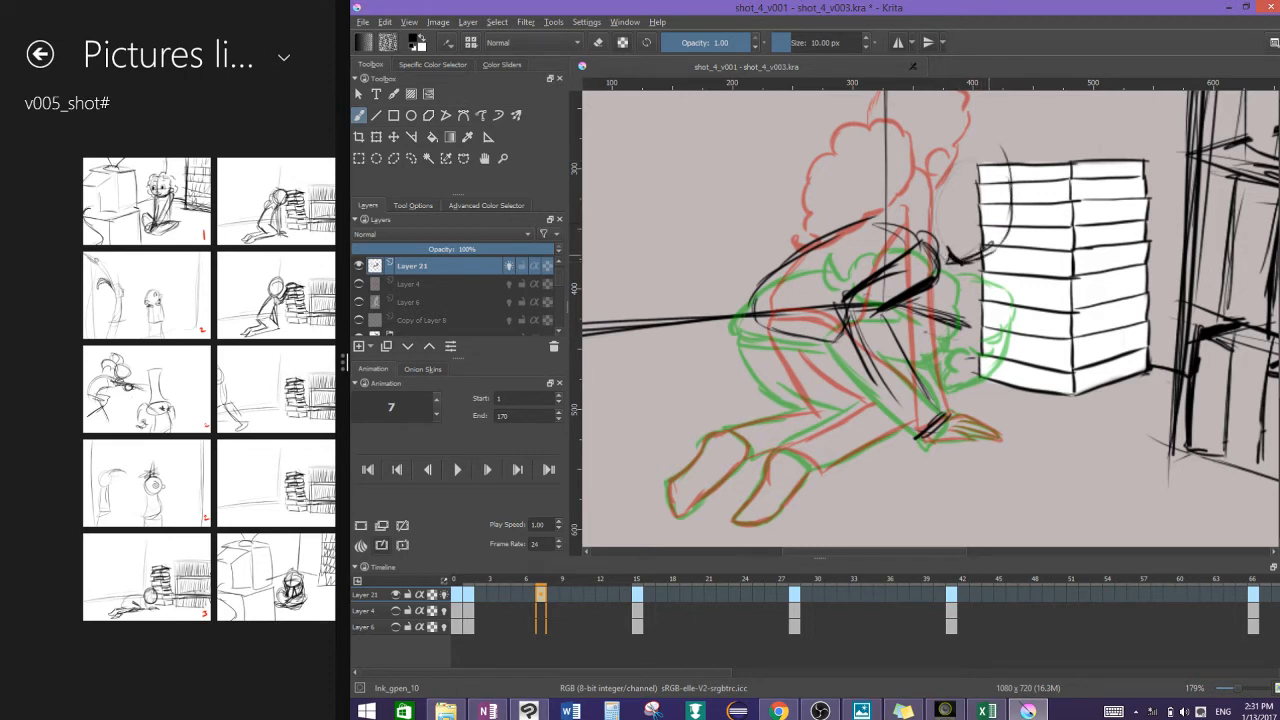
mouse_move(1004, 154)
left_mouse_down()
mouse_move(992, 252)
mouse_move(990, 184)
mouse_move(966, 208)
mouse_move(966, 238)
left_mouse_up()
left_click_drag(996, 177, 982, 187)
left_click_drag(979, 194, 938, 240)
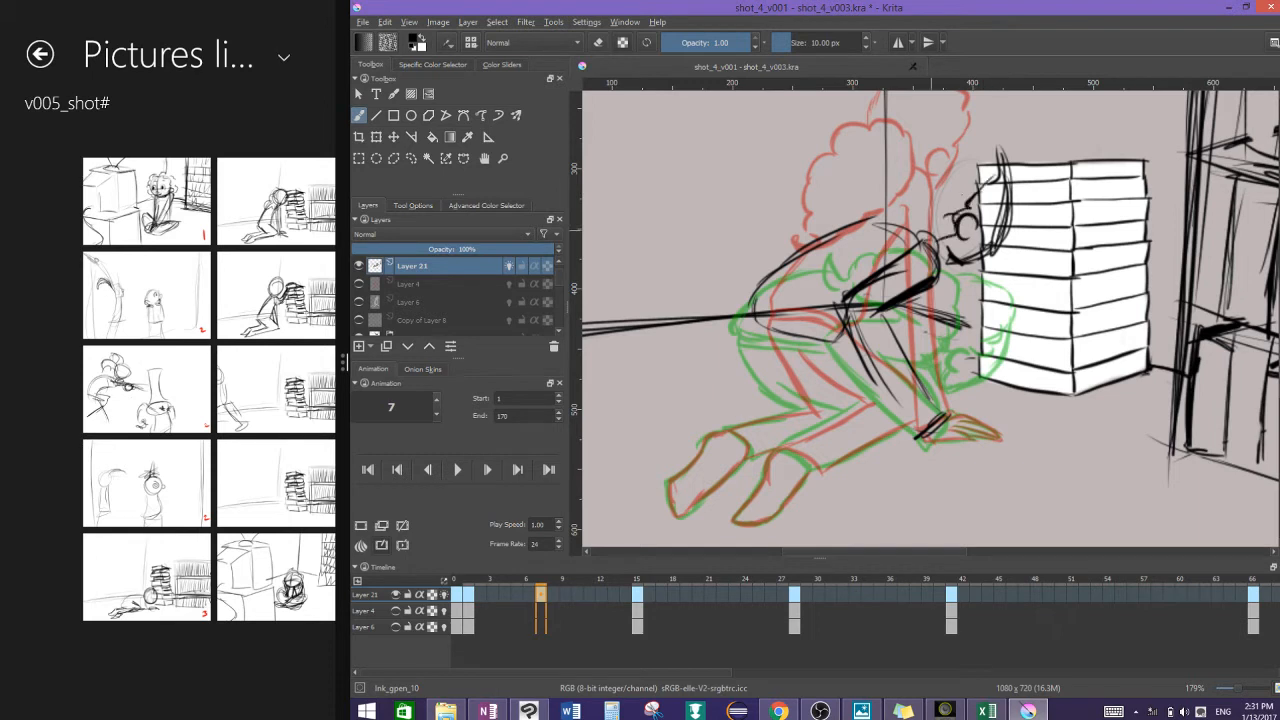
mouse_move(997, 156)
left_mouse_down()
mouse_move(958, 142)
mouse_move(917, 183)
mouse_move(852, 184)
mouse_move(798, 250)
mouse_move(906, 234)
mouse_move(942, 190)
mouse_move(980, 262)
mouse_move(986, 248)
mouse_move(962, 232)
mouse_move(980, 186)
mouse_move(1004, 194)
mouse_move(952, 240)
mouse_move(972, 240)
mouse_move(975, 226)
left_mouse_up()
key("slash")
key("slash")
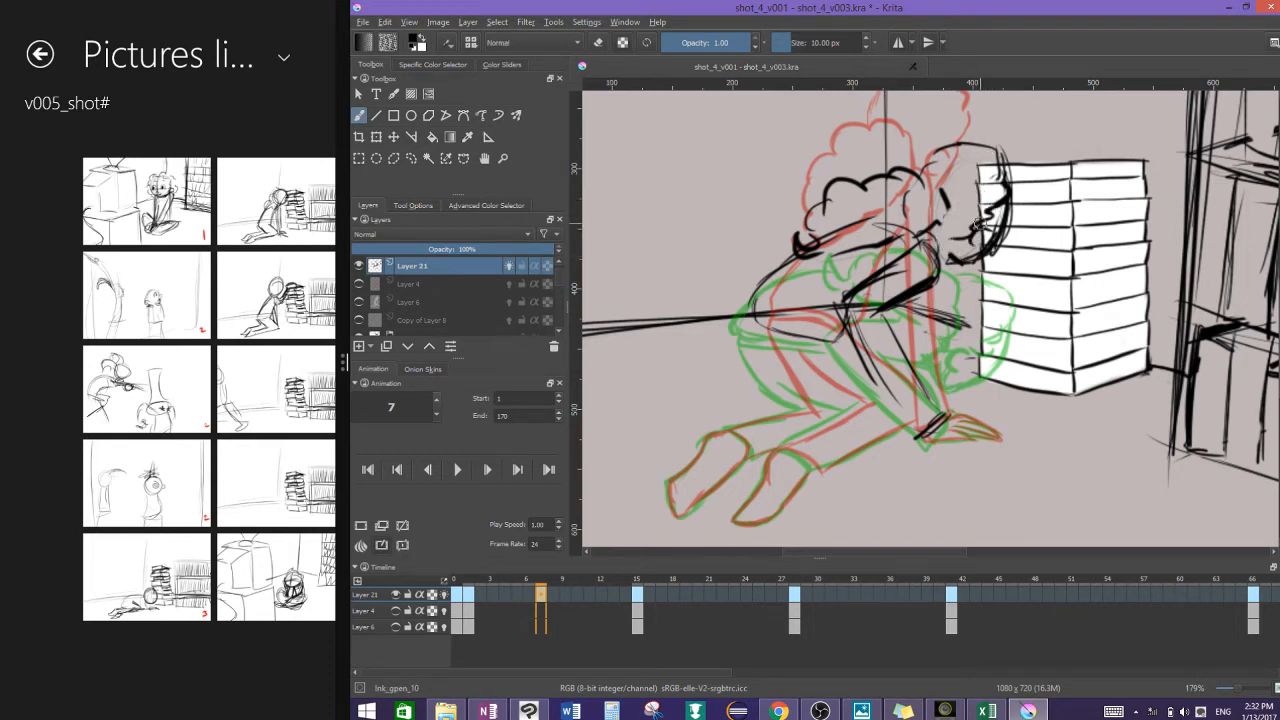
Step: Draw the thighs and lower legs on frame 7 down to the trouser cuff, undoing and redrawing the inner thigh stroke
left_click_drag(750, 342, 804, 412)
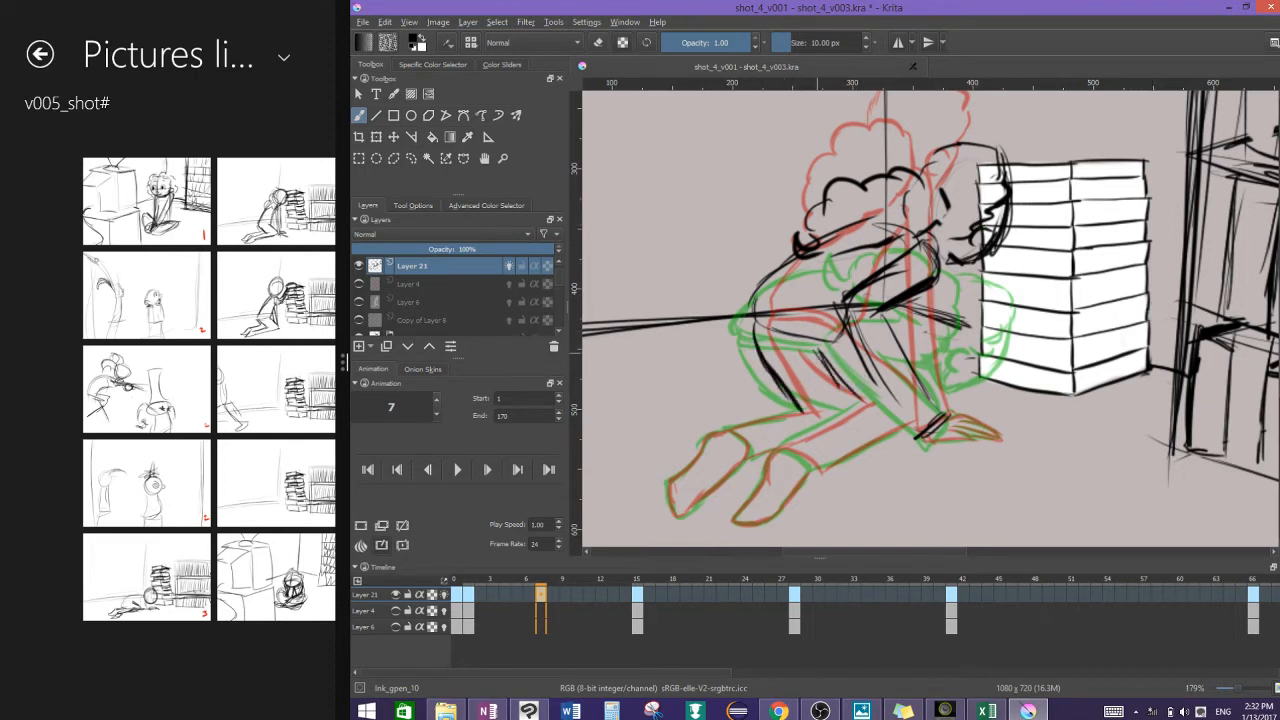
key("ctrl+z")
key("ctrl+z")
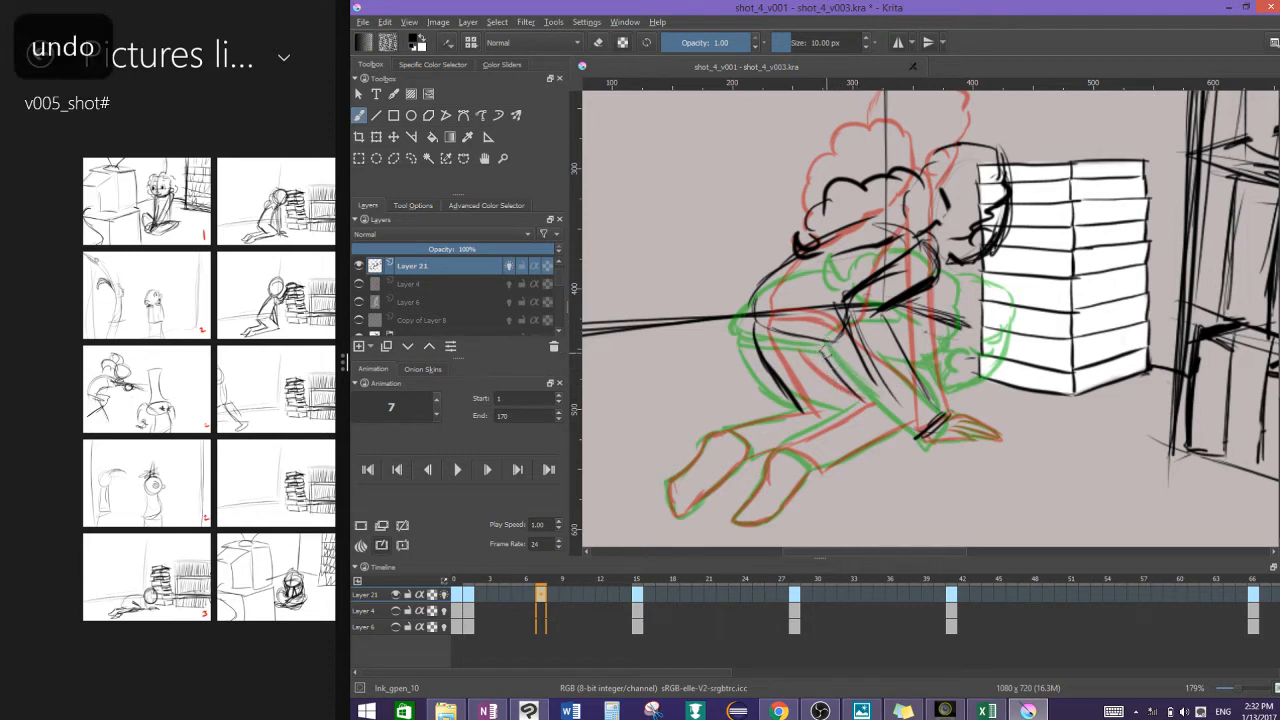
key("ctrl+z")
mouse_move(795, 366)
left_mouse_down()
mouse_move(852, 409)
mouse_move(790, 445)
left_mouse_up()
left_click_drag(818, 470, 910, 422)
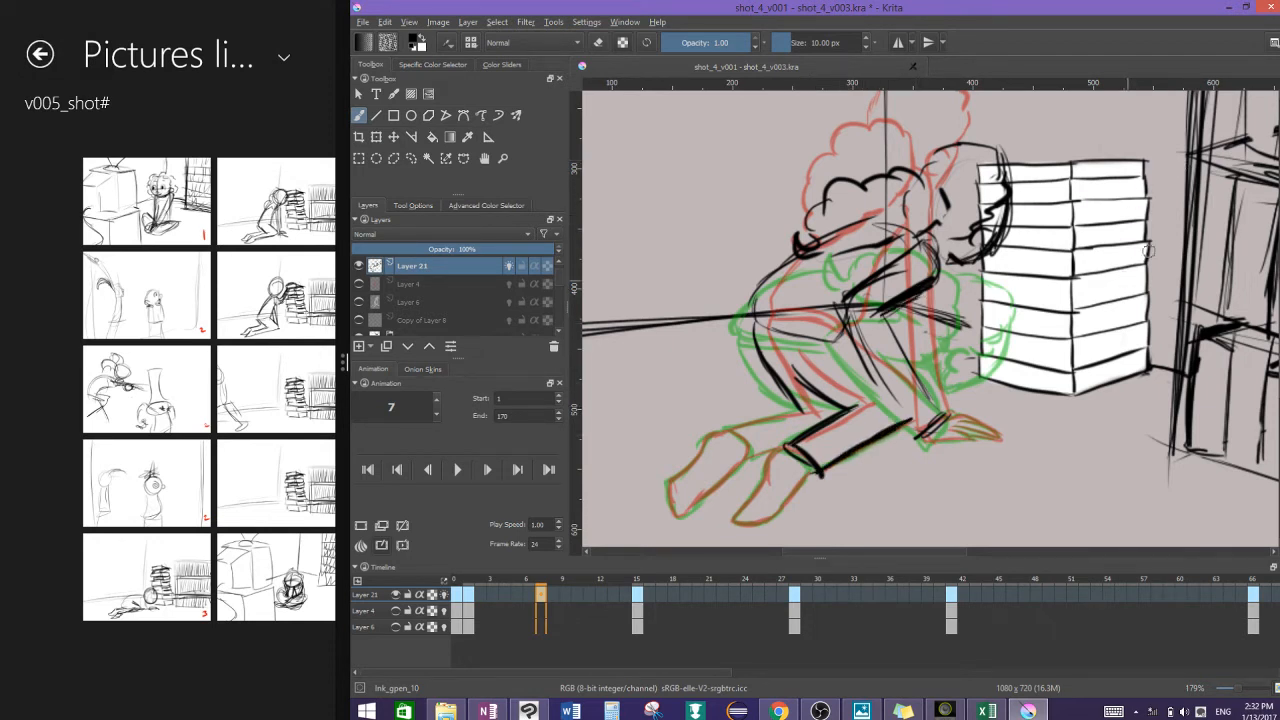
Step: Trace both feet and the hand planted on the floor on frame 7 over the onion-skinned lines
mouse_move(728, 428)
left_mouse_down()
mouse_move(662, 486)
mouse_move(672, 520)
mouse_move(705, 510)
mouse_move(748, 458)
mouse_move(724, 432)
mouse_move(812, 413)
left_mouse_up()
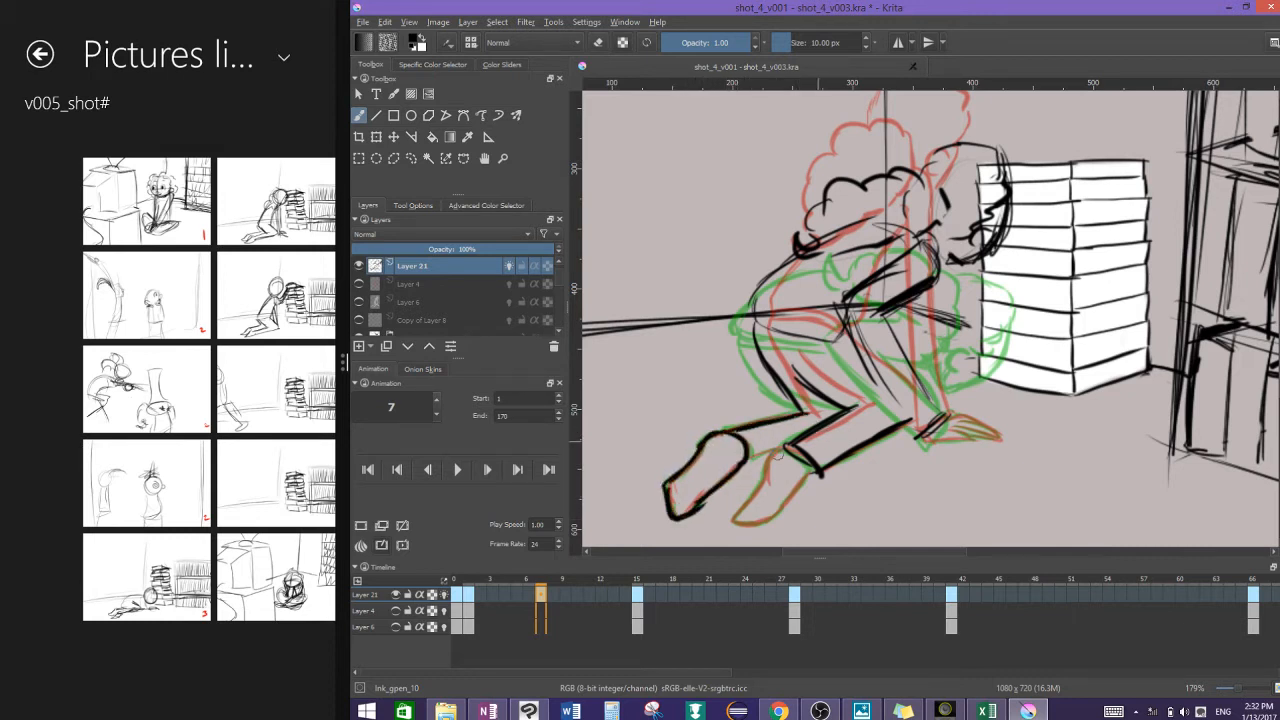
mouse_move(777, 455)
left_mouse_down()
mouse_move(790, 448)
mouse_move(740, 516)
mouse_move(786, 514)
mouse_move(812, 469)
left_mouse_up()
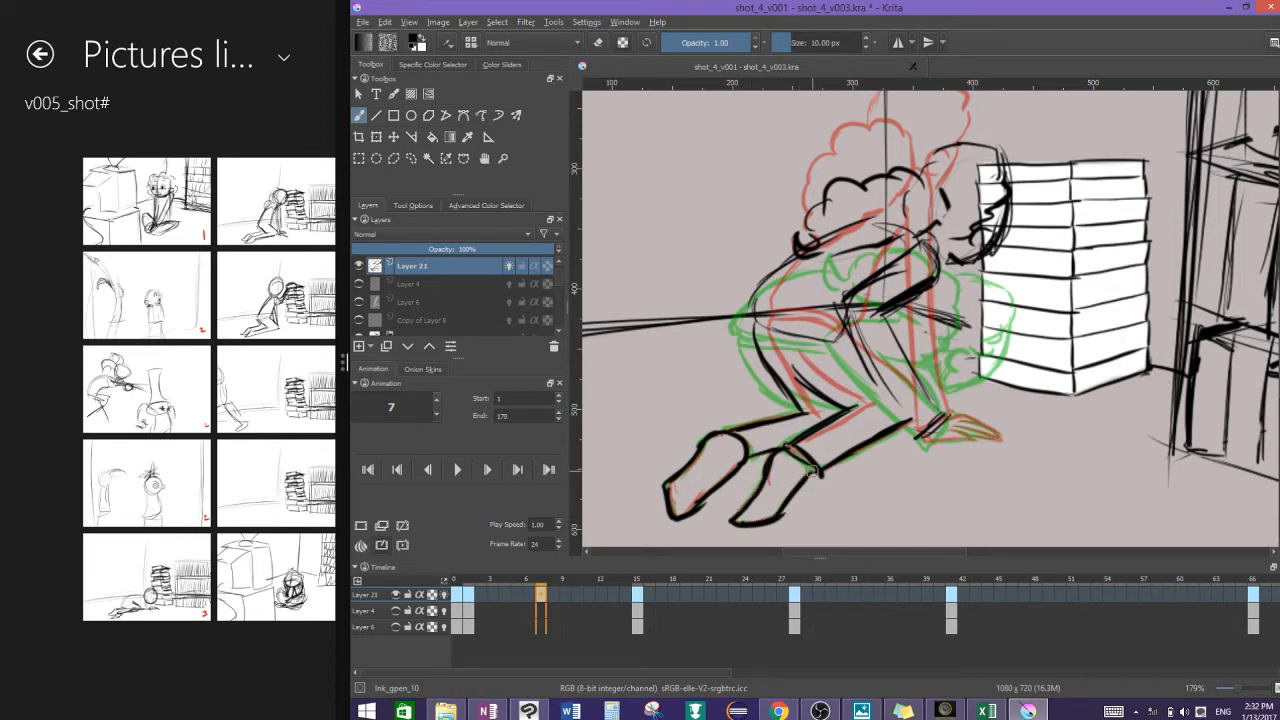
mouse_move(938, 428)
left_mouse_down()
mouse_move(995, 432)
mouse_move(964, 432)
mouse_move(995, 440)
mouse_move(926, 440)
left_mouse_up()
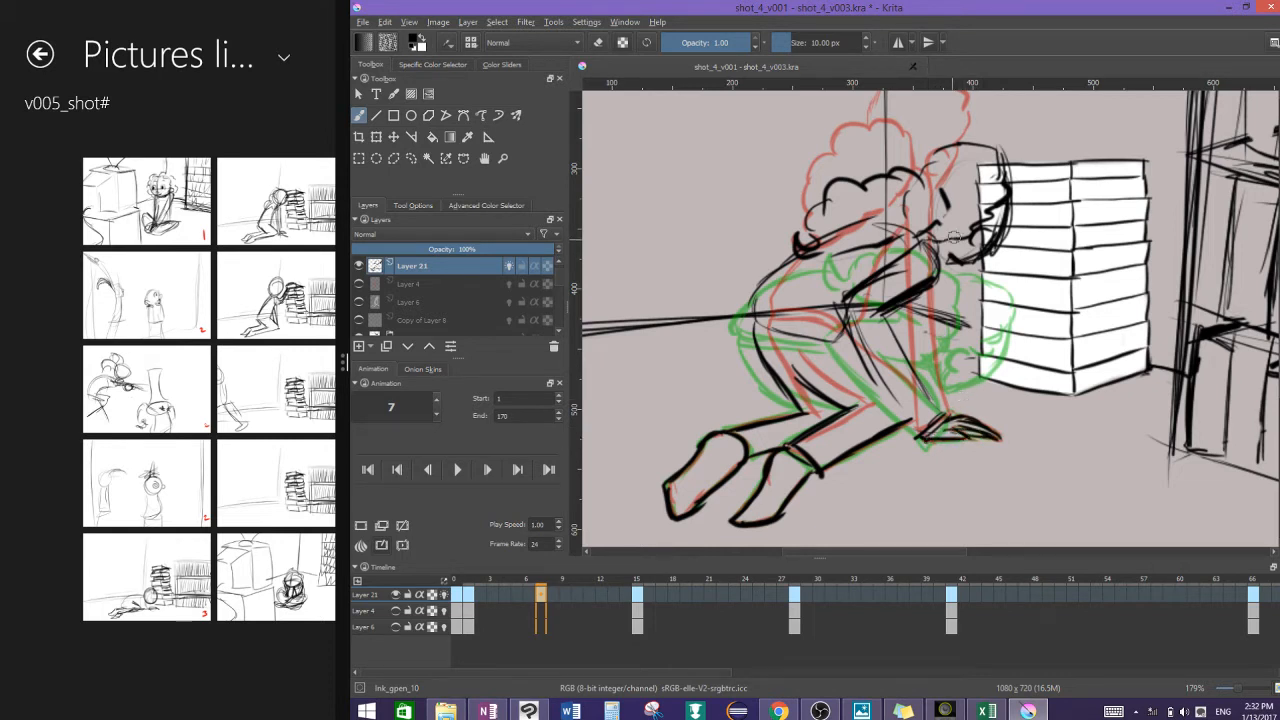
Step: Clean up the neck and shoulder line of the frame 7 figure and darken the shirt hem
mouse_move(925, 237)
left_mouse_down()
mouse_move(937, 263)
mouse_move(892, 234)
left_mouse_up()
key("e")
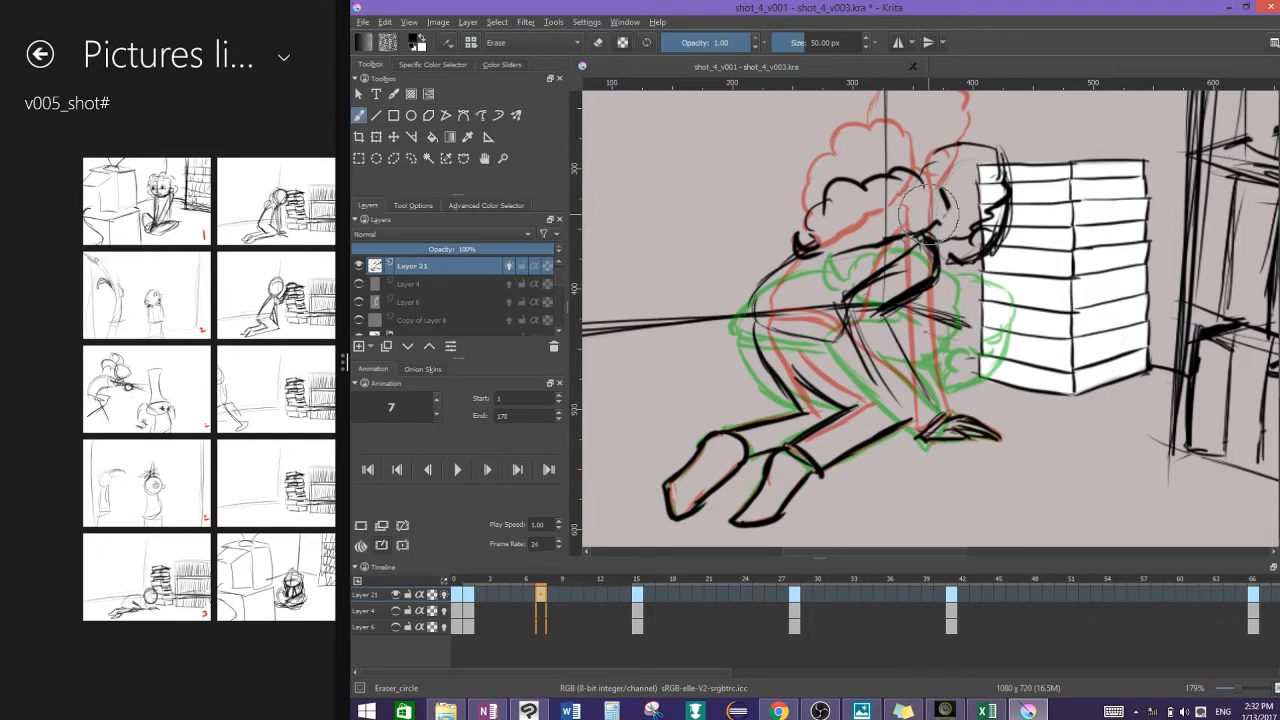
key("e")
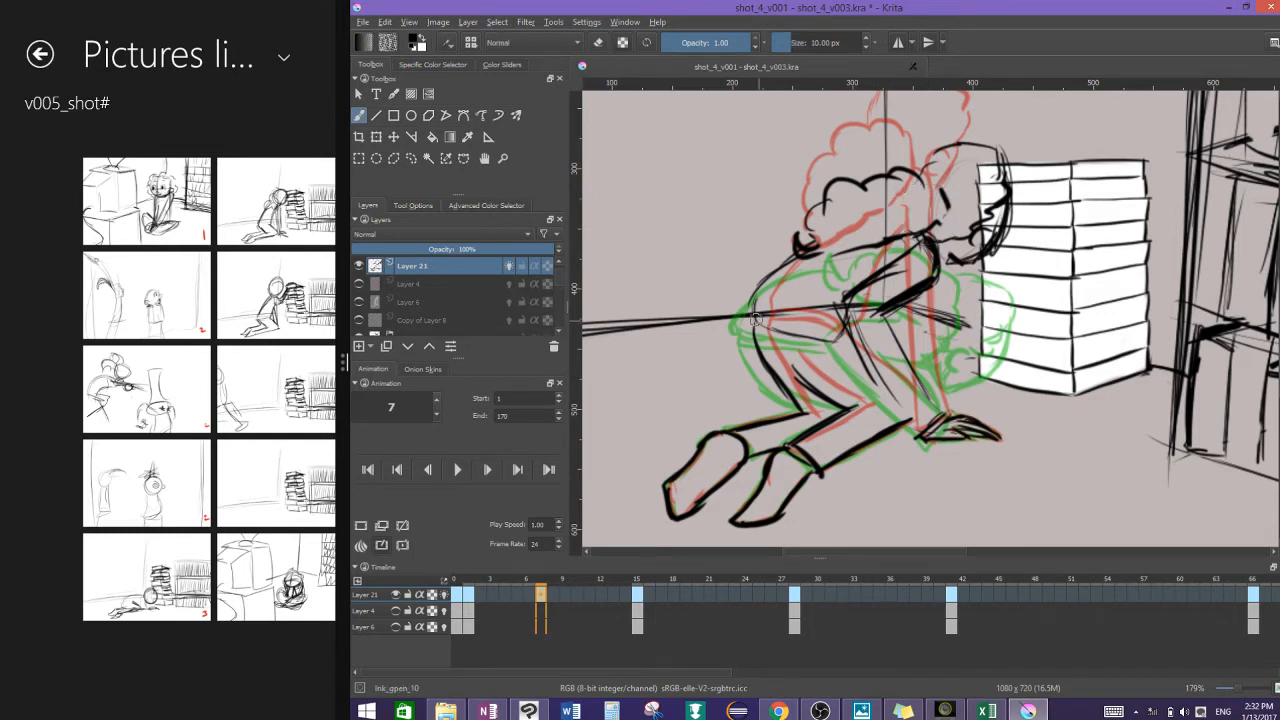
left_click_drag(758, 330, 842, 333)
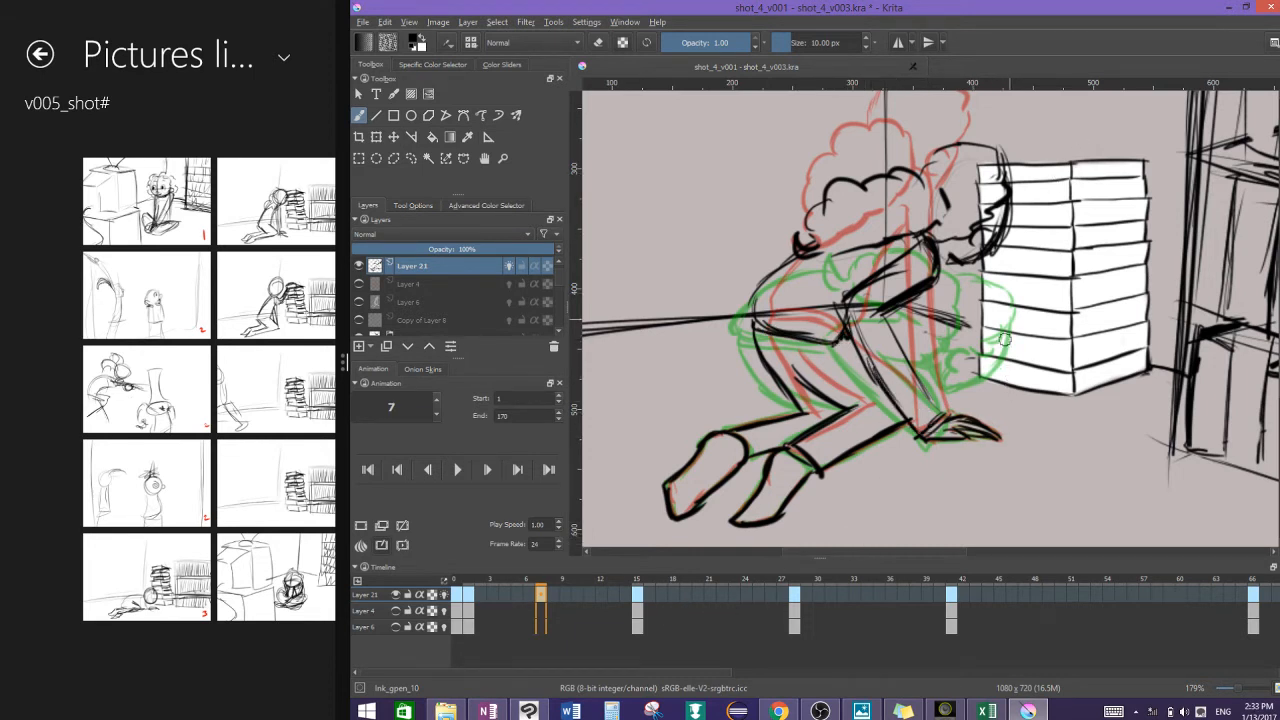
Step: Move the frame 7 drawing to frame 8 and insert one frame between keys 15 and 28, shifting the following keys on all layers
left_click(579, 594)
mouse_move(599, 605)
left_mouse_down()
mouse_move(625, 595)
mouse_move(476, 597)
mouse_move(686, 597)
left_mouse_up()
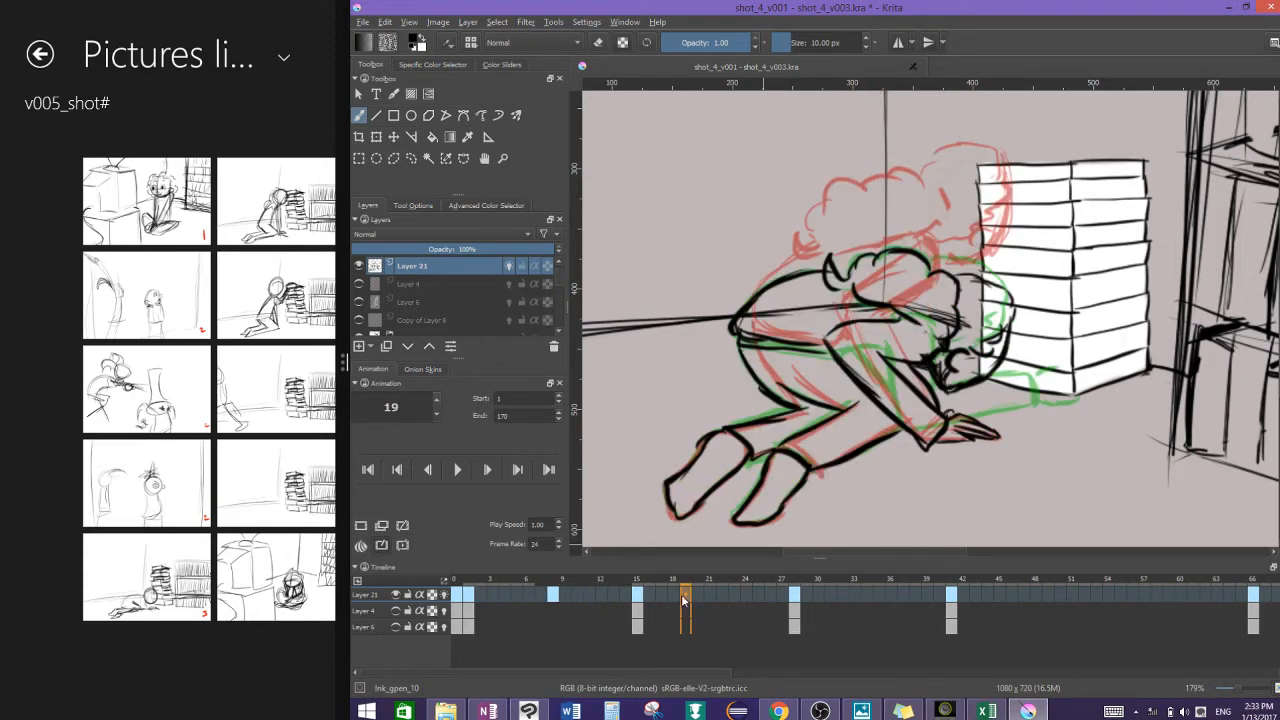
left_click(713, 596)
left_click_drag(753, 596, 783, 596)
left_click(713, 591)
right_click(708, 582)
left_click(766, 616)
left_click(723, 597)
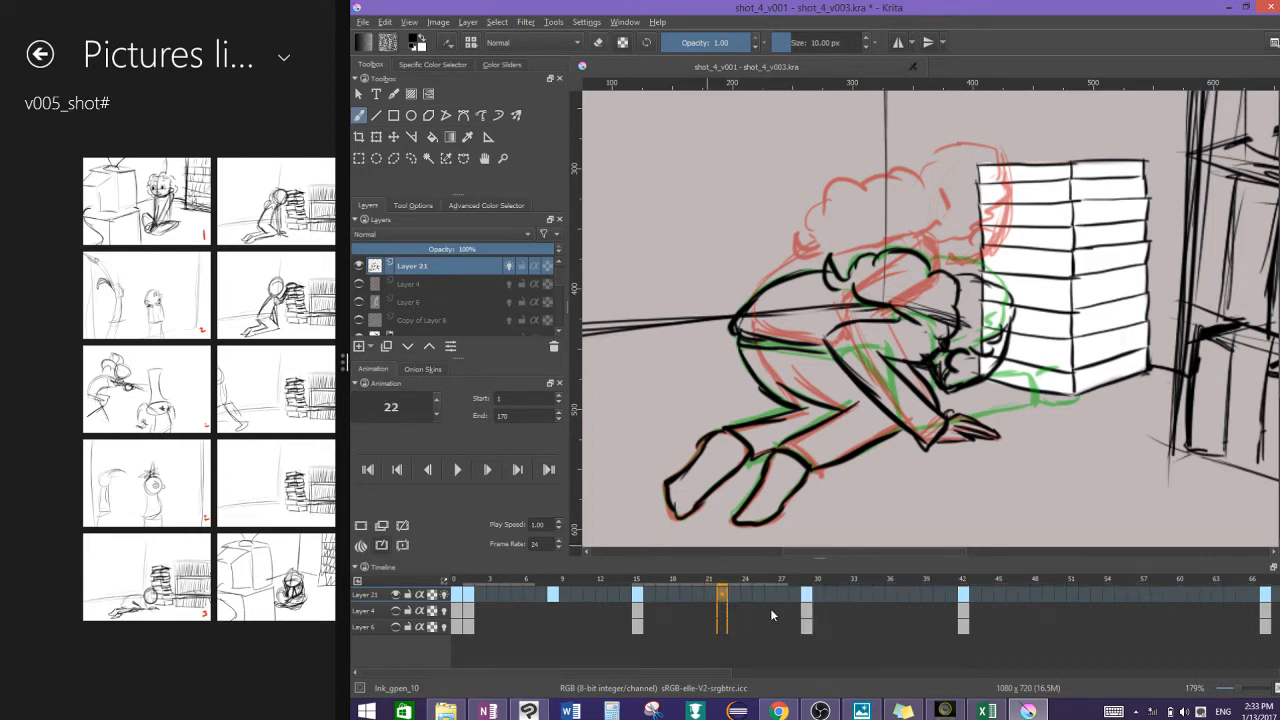
Step: Add a blank drawing on frame 22 of Layer 21, midway between the keys on frames 15 and 29
left_click(768, 597)
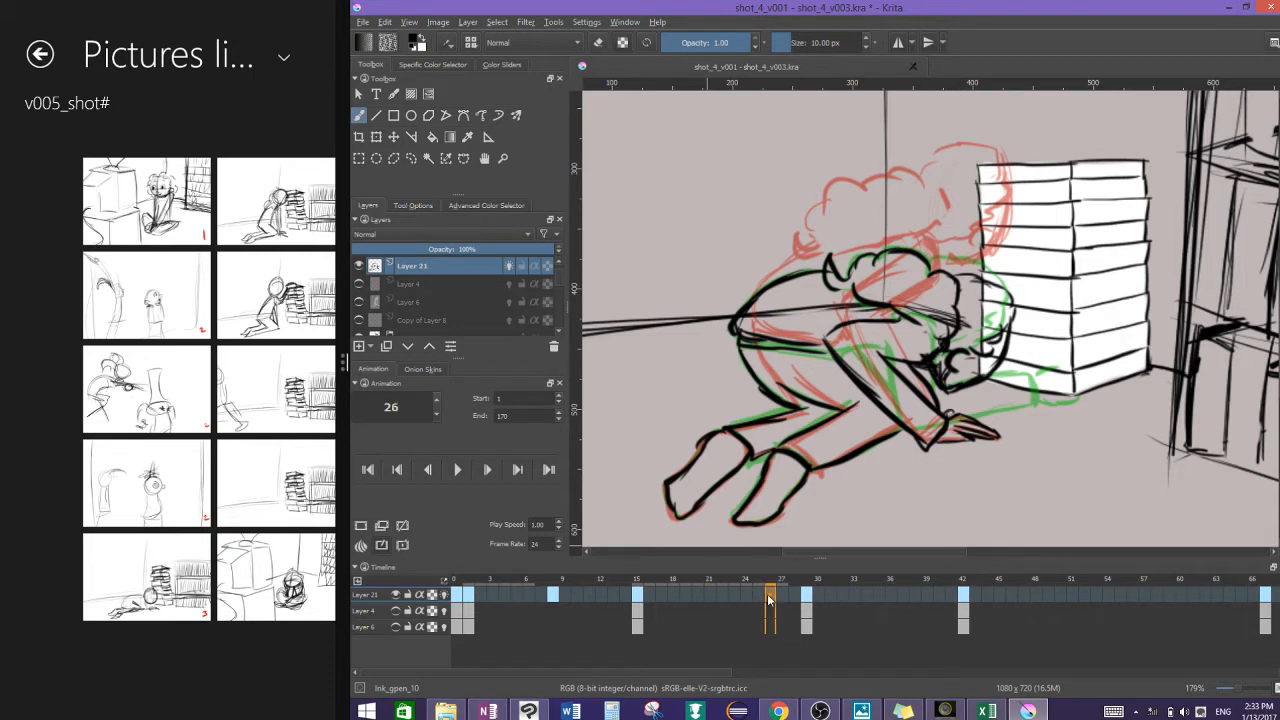
left_click(712, 592)
left_click(672, 596)
left_click(710, 594)
left_click(757, 595)
left_click(797, 595)
left_click(725, 598)
left_click(725, 595)
left_click(362, 526)
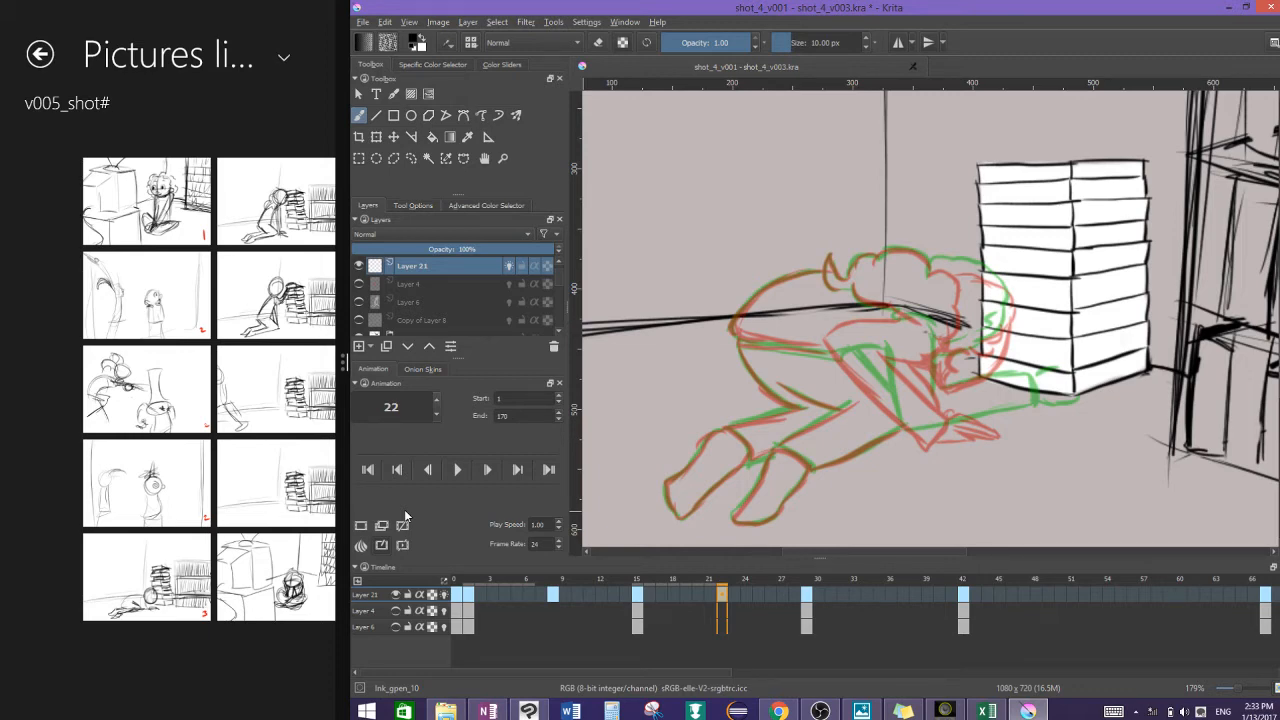
Step: Draw the bent arm, its hand on the floor and the lower face of the crouched figure on frame 22
mouse_move(597, 512)
left_mouse_down()
mouse_move(651, 503)
mouse_move(646, 534)
mouse_move(674, 357)
mouse_move(601, 477)
left_mouse_up()
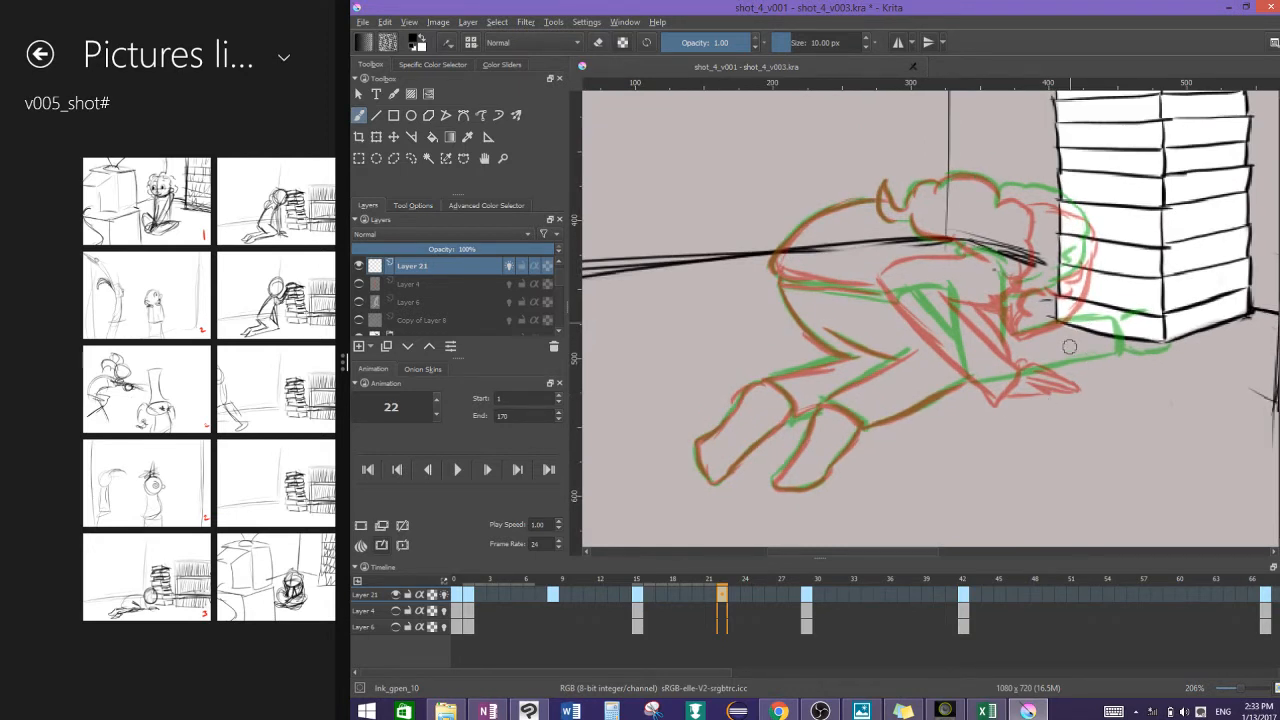
mouse_move(1084, 332)
left_mouse_down()
mouse_move(1092, 366)
mouse_move(1078, 336)
mouse_move(1060, 374)
mouse_move(1050, 342)
mouse_move(986, 319)
left_mouse_up()
left_click_drag(1032, 334, 966, 307)
left_click_drag(1055, 380, 956, 353)
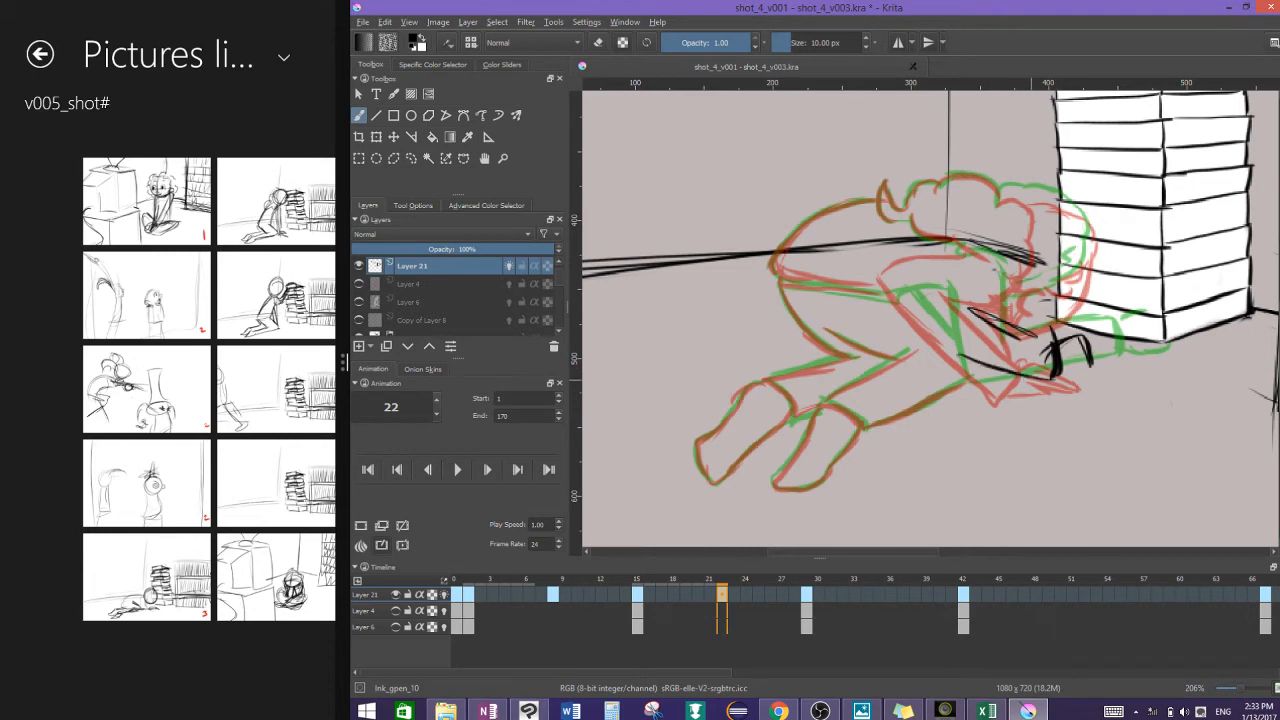
left_click_drag(1018, 260, 942, 268)
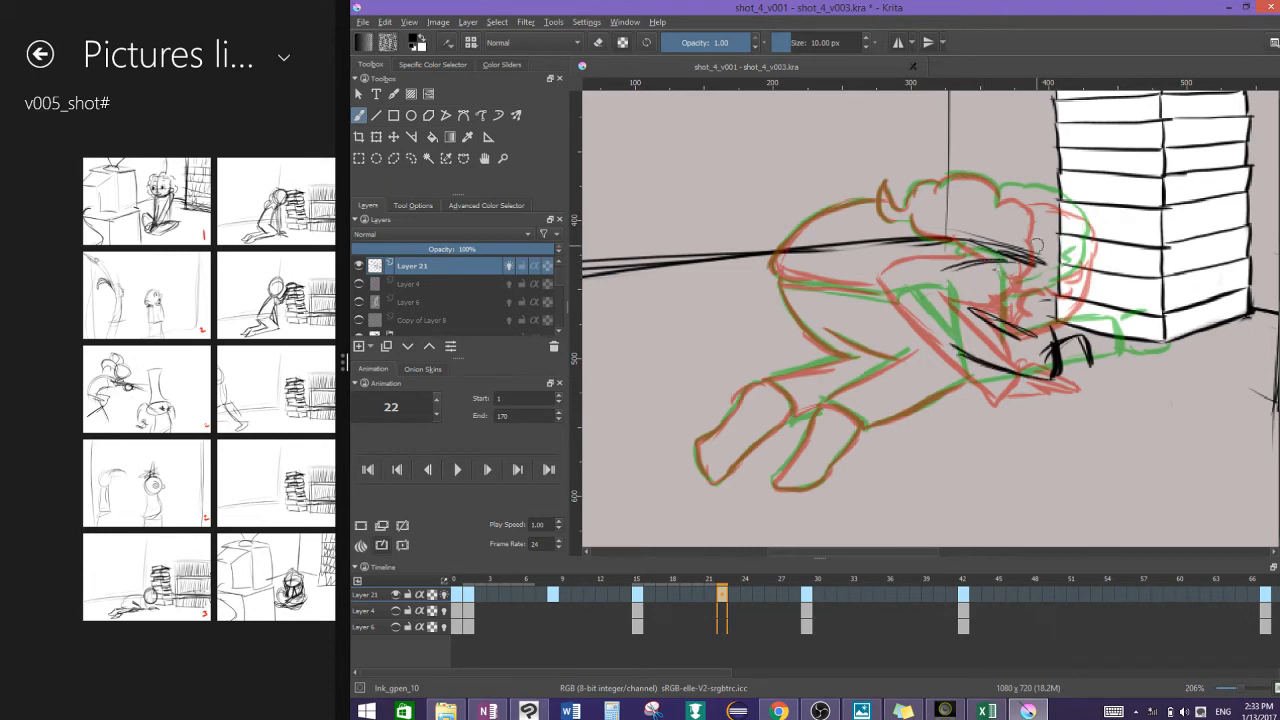
mouse_move(956, 346)
left_mouse_down()
mouse_move(922, 316)
mouse_move(970, 258)
left_mouse_up()
left_click_drag(1086, 264, 1042, 316)
mouse_move(1064, 294)
left_mouse_down()
mouse_move(1010, 323)
mouse_move(1028, 322)
left_mouse_up()
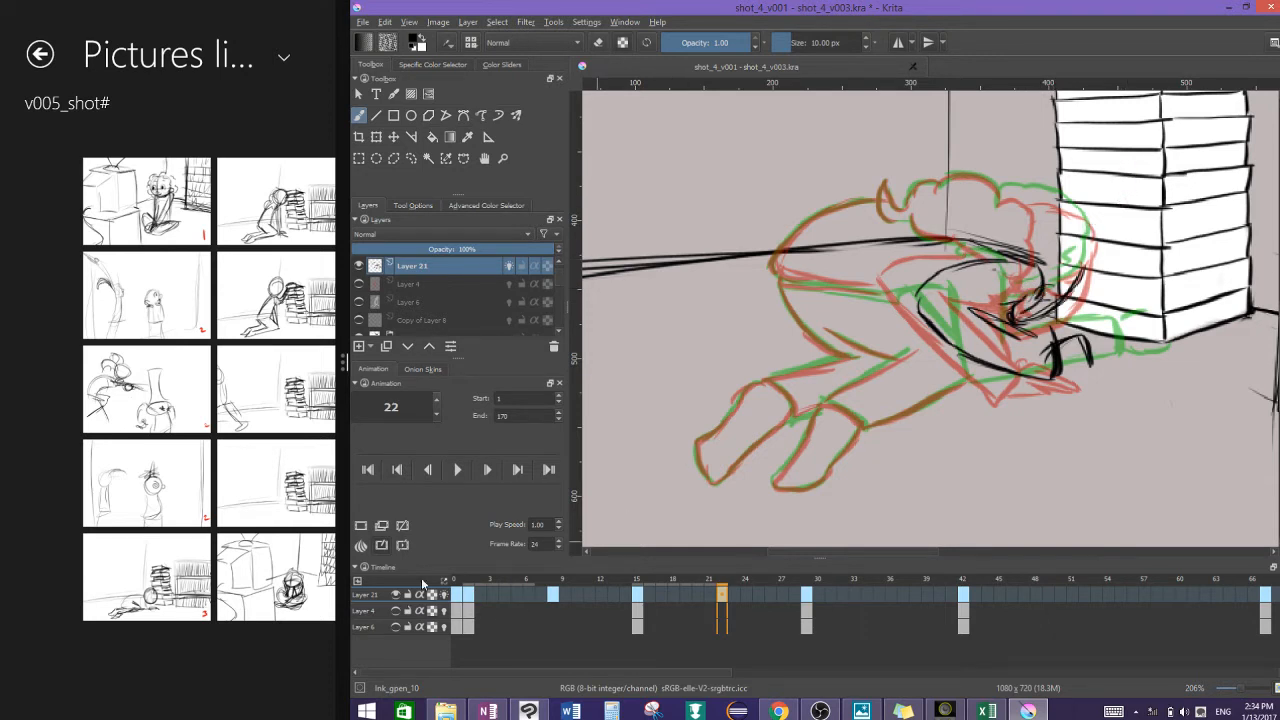
Step: Find Layer 3 with the room's background lines and lower its opacity to 33%
left_click(426, 302)
left_click_drag(557, 278, 557, 286)
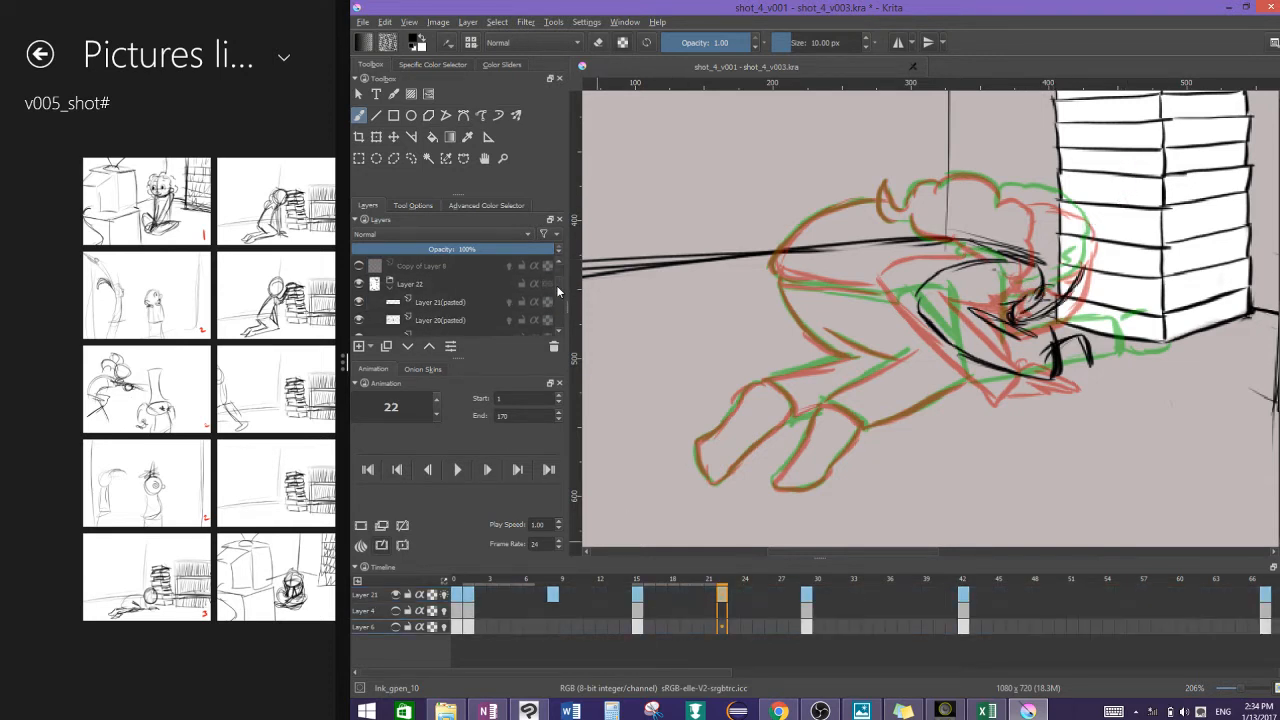
left_click(450, 285)
left_click(359, 285)
left_click(359, 285)
left_click(390, 289)
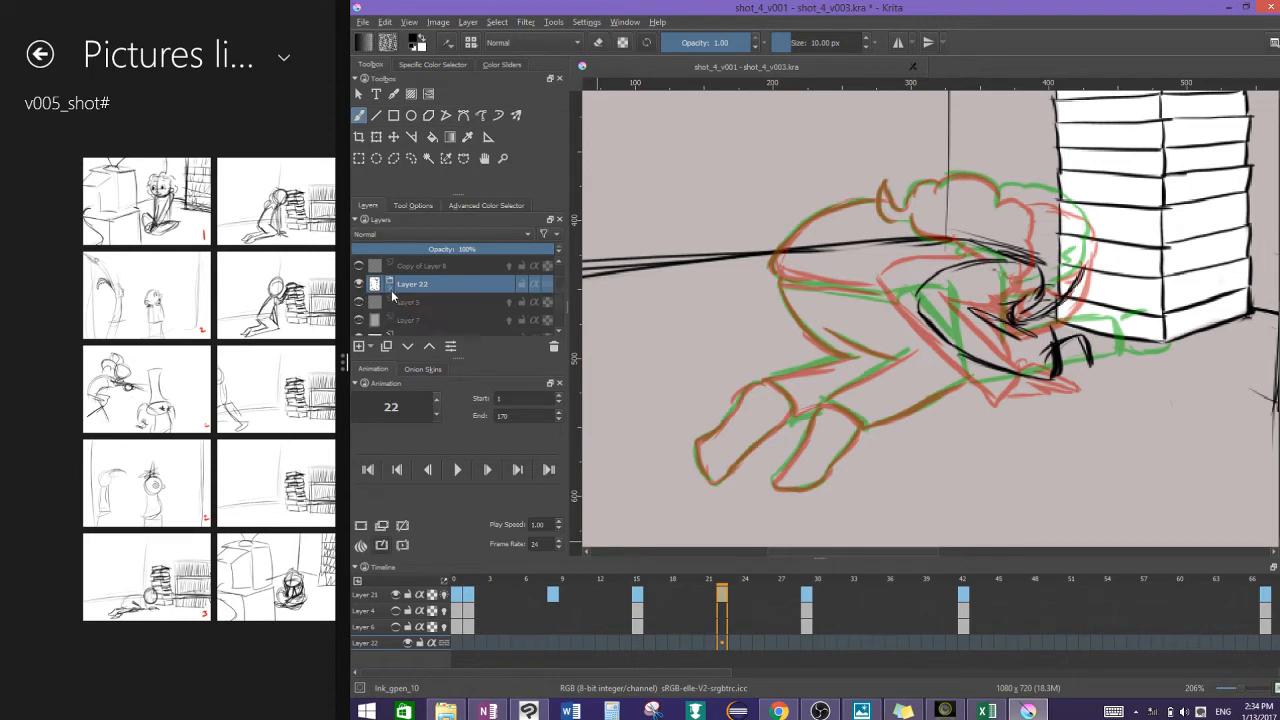
left_click_drag(558, 298, 560, 315)
left_click(361, 302)
left_click(361, 302)
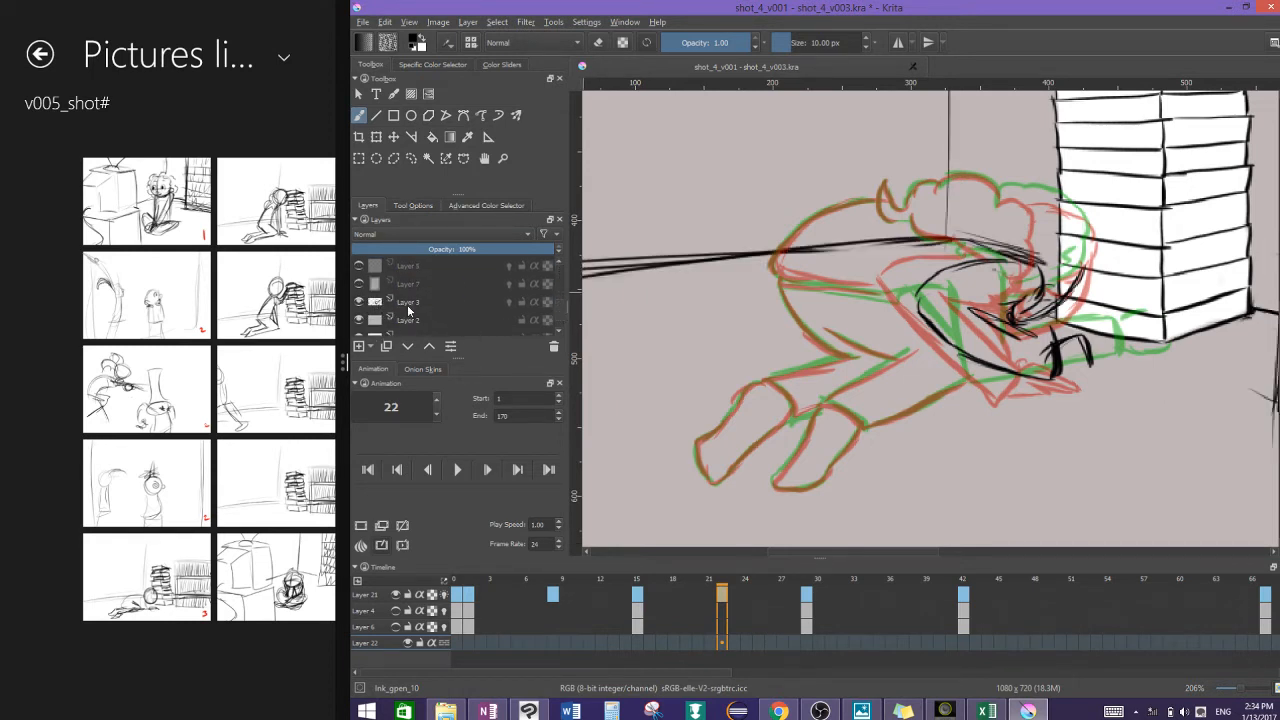
left_click(407, 308)
left_click(419, 248)
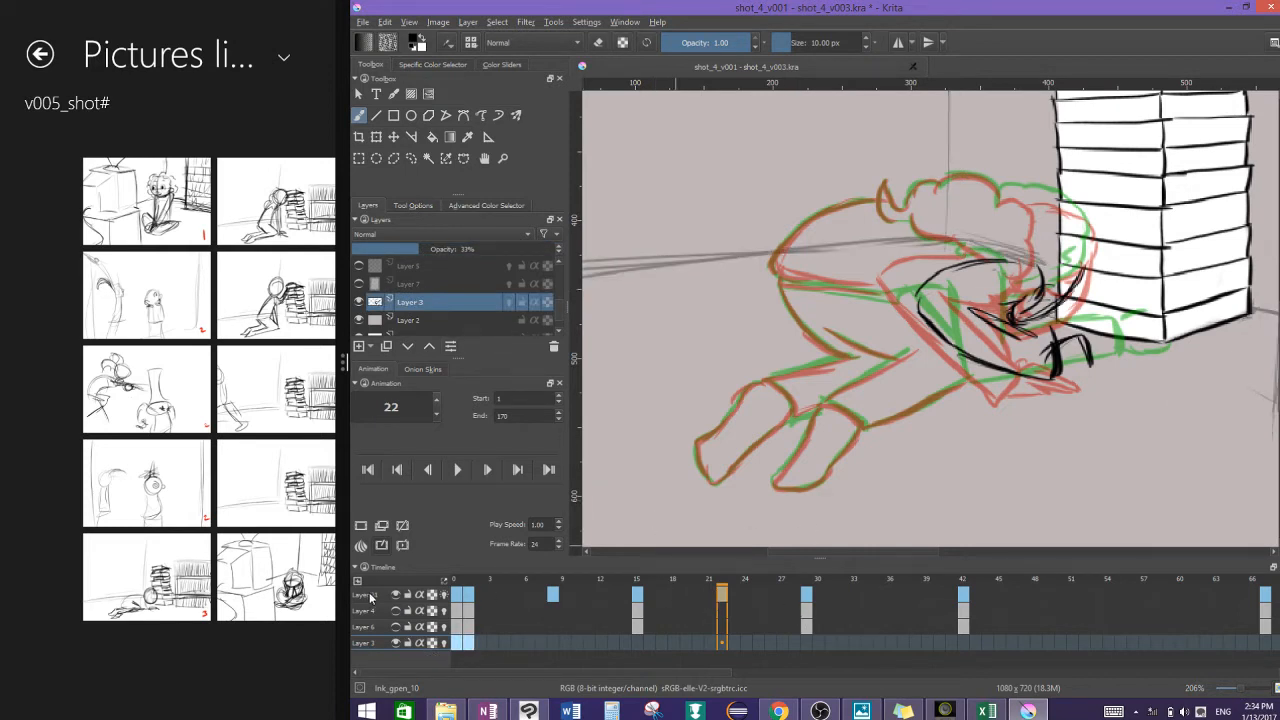
Step: Return to frame 22 of Layer 21 and draw the lowered head outline and curly hair
left_click(371, 596)
mouse_move(720, 598)
left_mouse_down()
mouse_move(743, 597)
mouse_move(722, 597)
left_mouse_up()
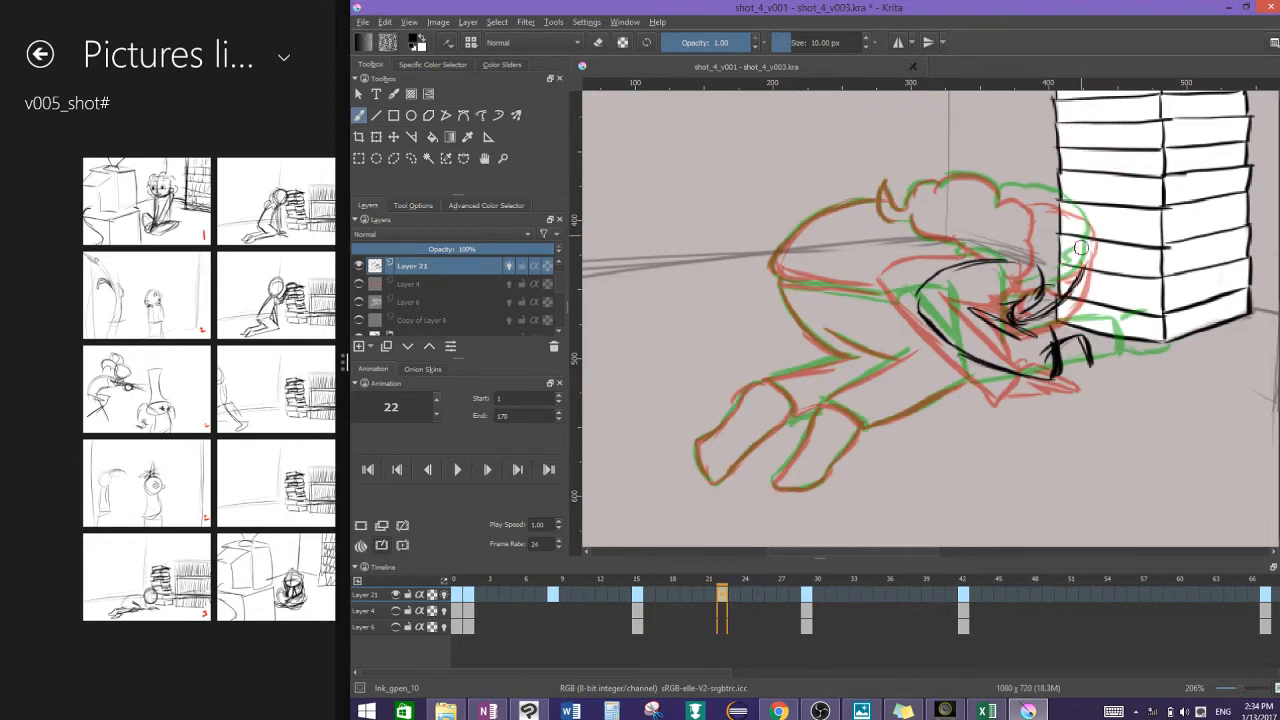
left_click_drag(1091, 232, 1047, 297)
mouse_move(1092, 218)
left_mouse_down()
mouse_move(1013, 195)
mouse_move(1027, 272)
left_mouse_up()
mouse_move(1020, 210)
left_mouse_down()
mouse_move(955, 172)
mouse_move(950, 205)
mouse_move(935, 180)
mouse_move(885, 210)
mouse_move(1003, 262)
left_mouse_up()
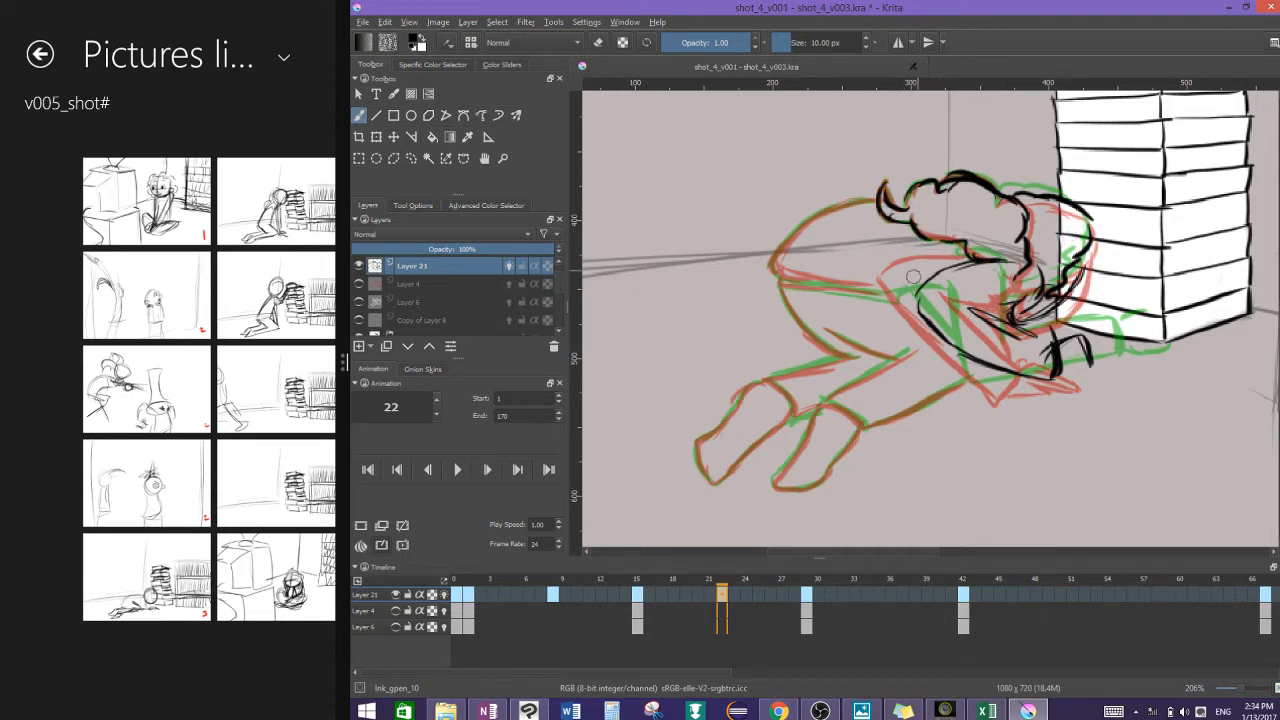
Step: Trace the curved back, shirt hem and kneeling legs on frame 22 down to the trouser cuff
mouse_move(880, 200)
left_mouse_down()
mouse_move(778, 256)
mouse_move(800, 280)
mouse_move(888, 288)
left_mouse_up()
mouse_move(778, 278)
left_mouse_down()
mouse_move(905, 298)
mouse_move(1002, 256)
left_mouse_up()
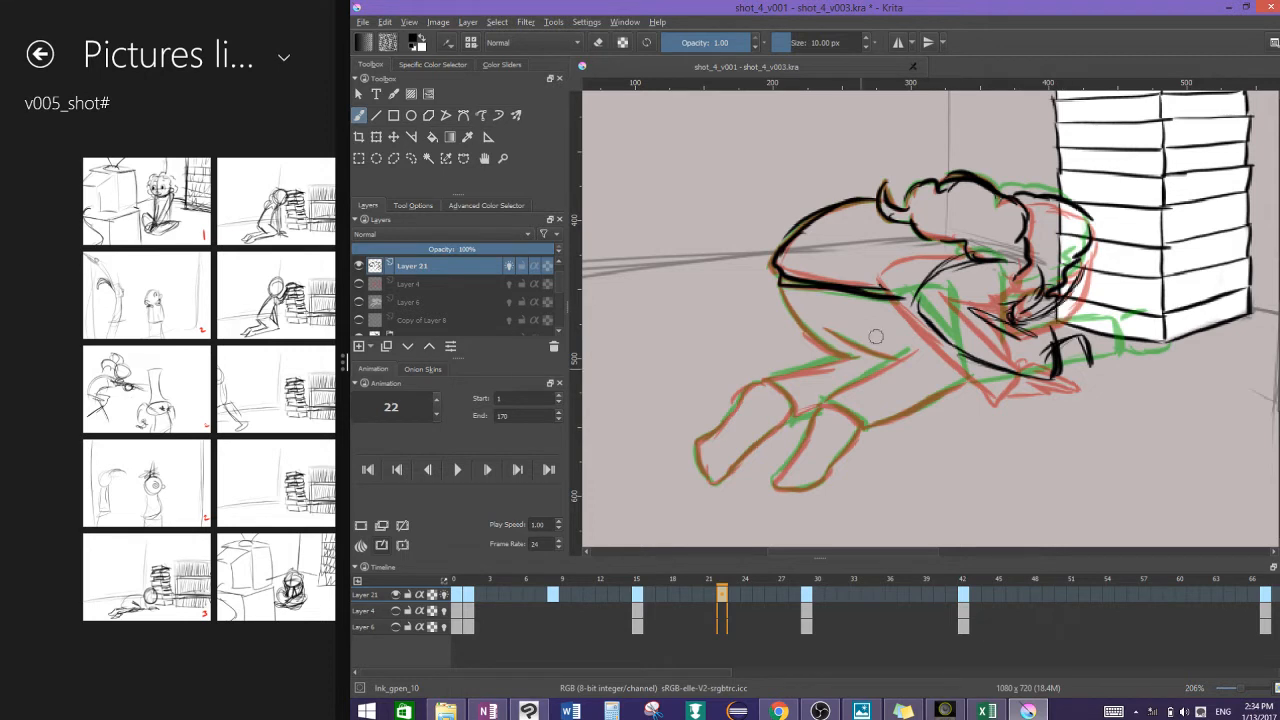
left_click_drag(832, 398, 898, 360)
left_click_drag(826, 324, 893, 352)
mouse_move(781, 286)
left_mouse_down()
mouse_move(810, 338)
mouse_move(851, 358)
left_mouse_up()
left_click_drag(764, 378, 850, 355)
mouse_move(764, 378)
left_mouse_down()
mouse_move(797, 424)
mouse_move(828, 406)
left_mouse_up()
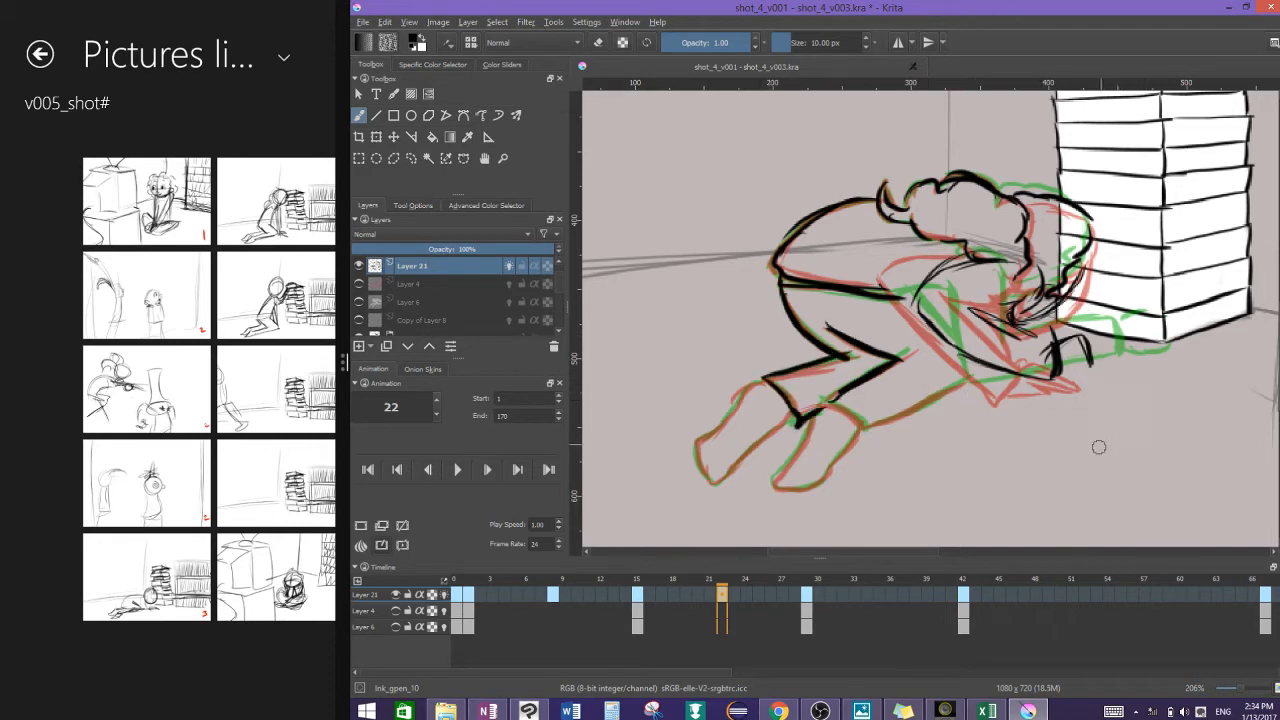
Step: Switch to Chrome and look over the recommended videos on the YouTube home page
left_click(778, 711)
left_click(507, 13)
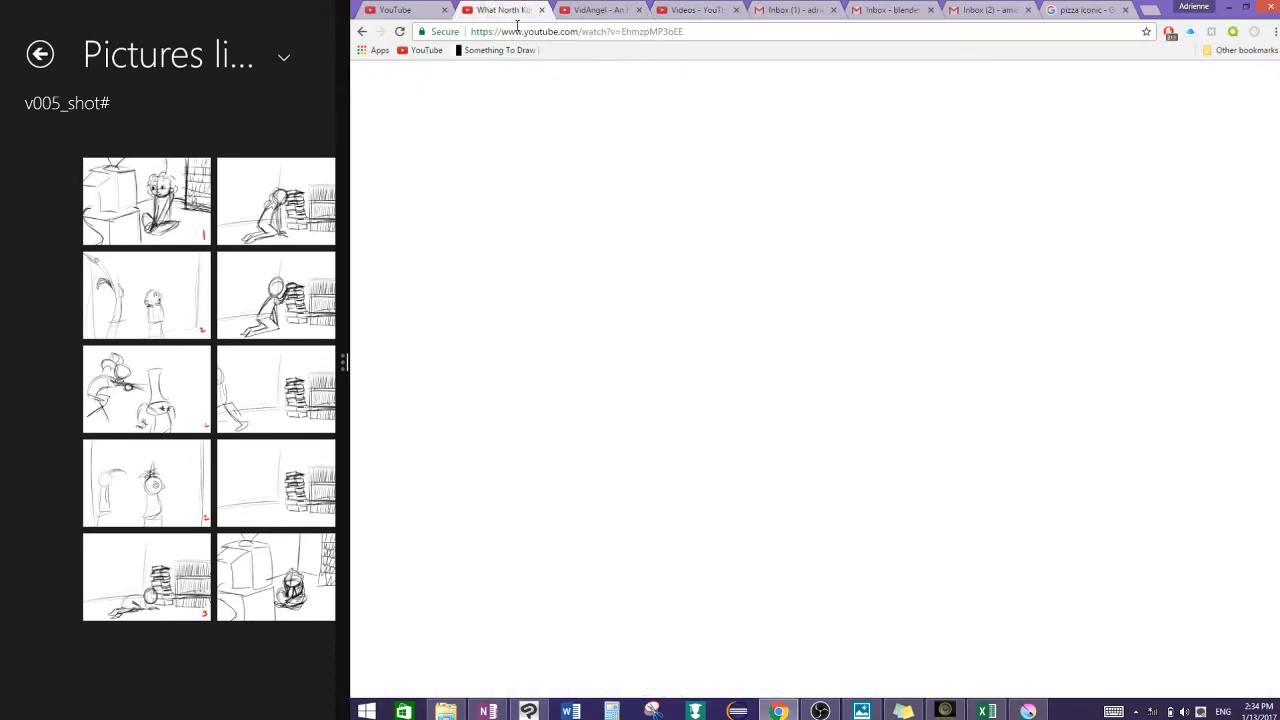
left_click(400, 11)
scroll(590, 184, "down", 1)
scroll(590, 184, "up", 1)
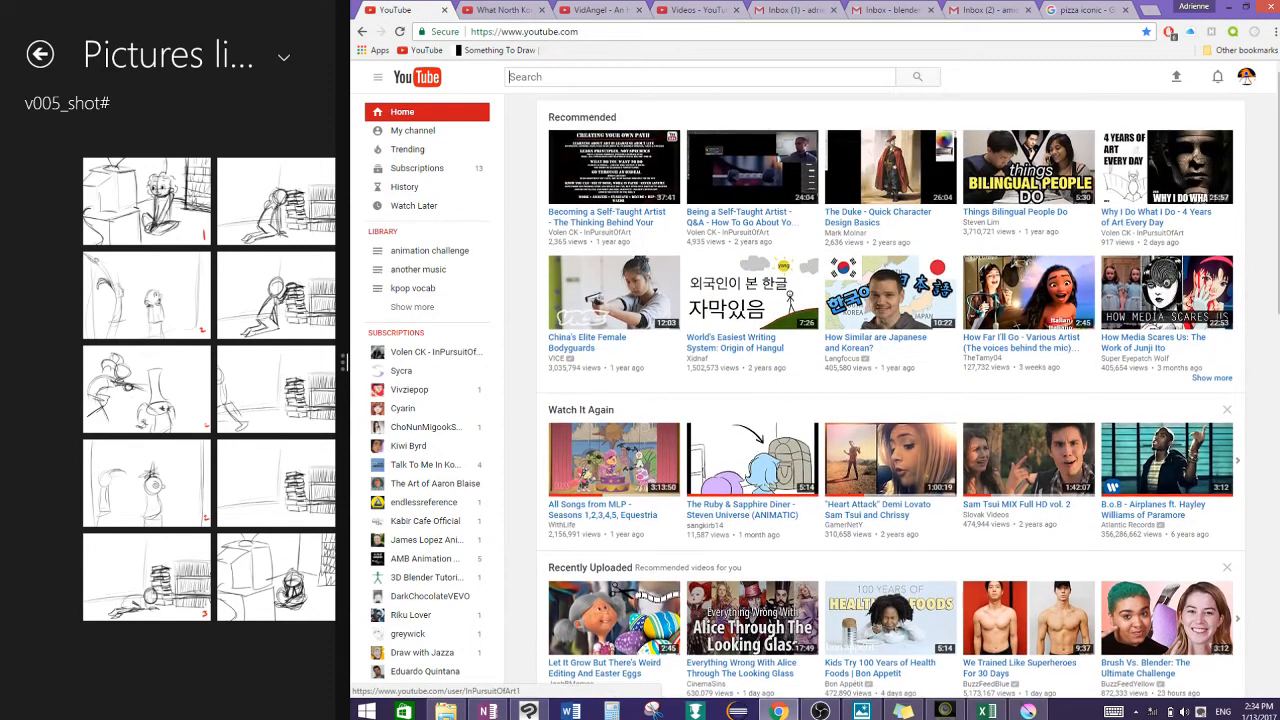
Step: Open the InPursuitOfArt channel page and connect the computer to the anmNG Wi-Fi network to load it
left_click(590, 236)
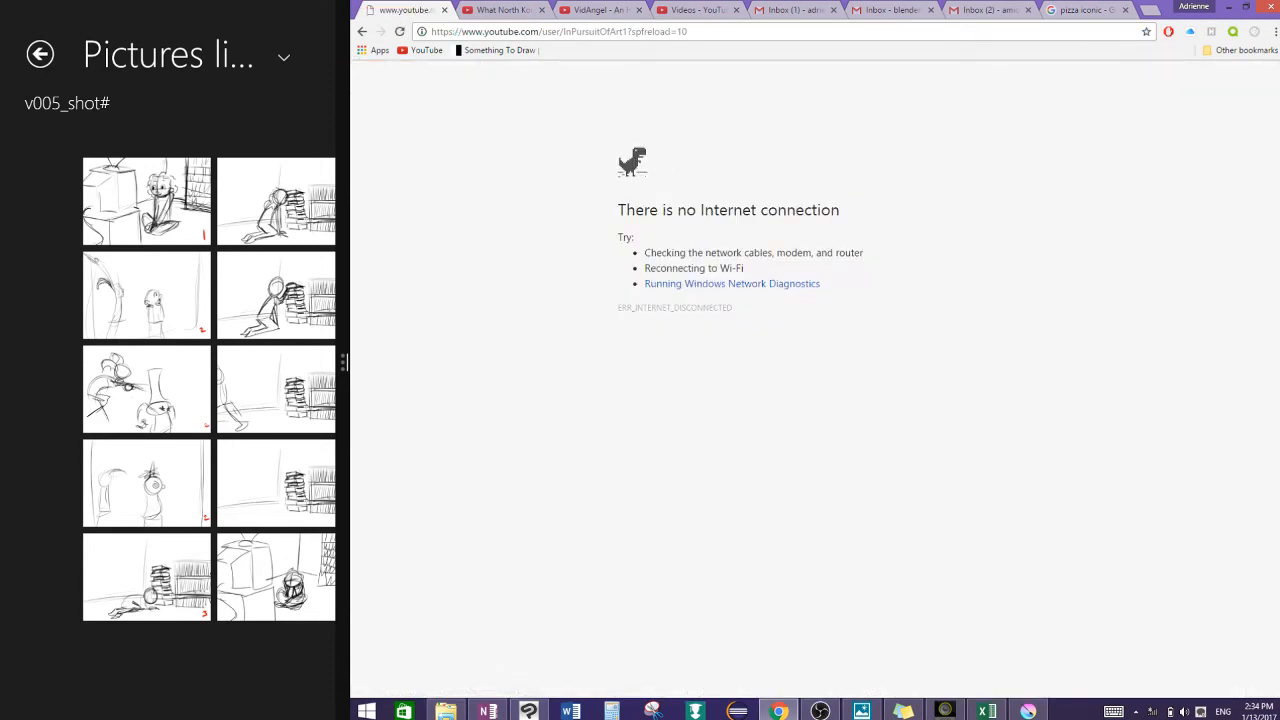
left_click(1153, 711)
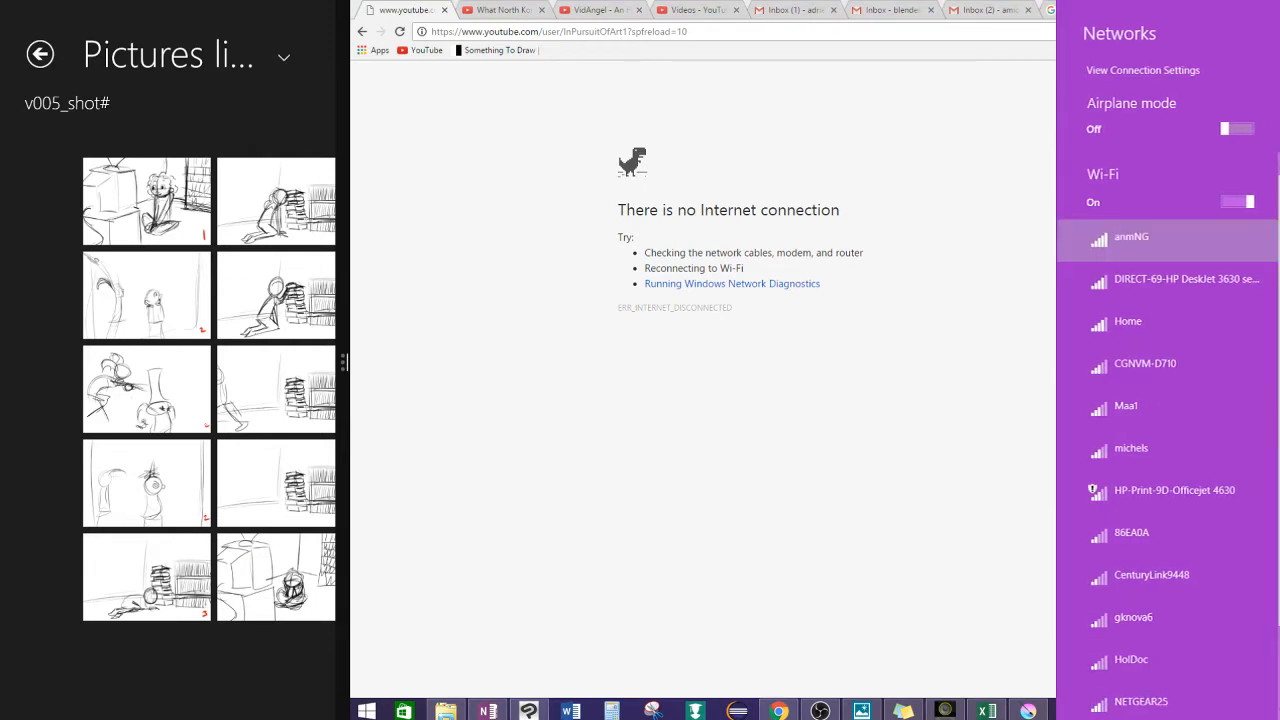
left_click(1130, 237)
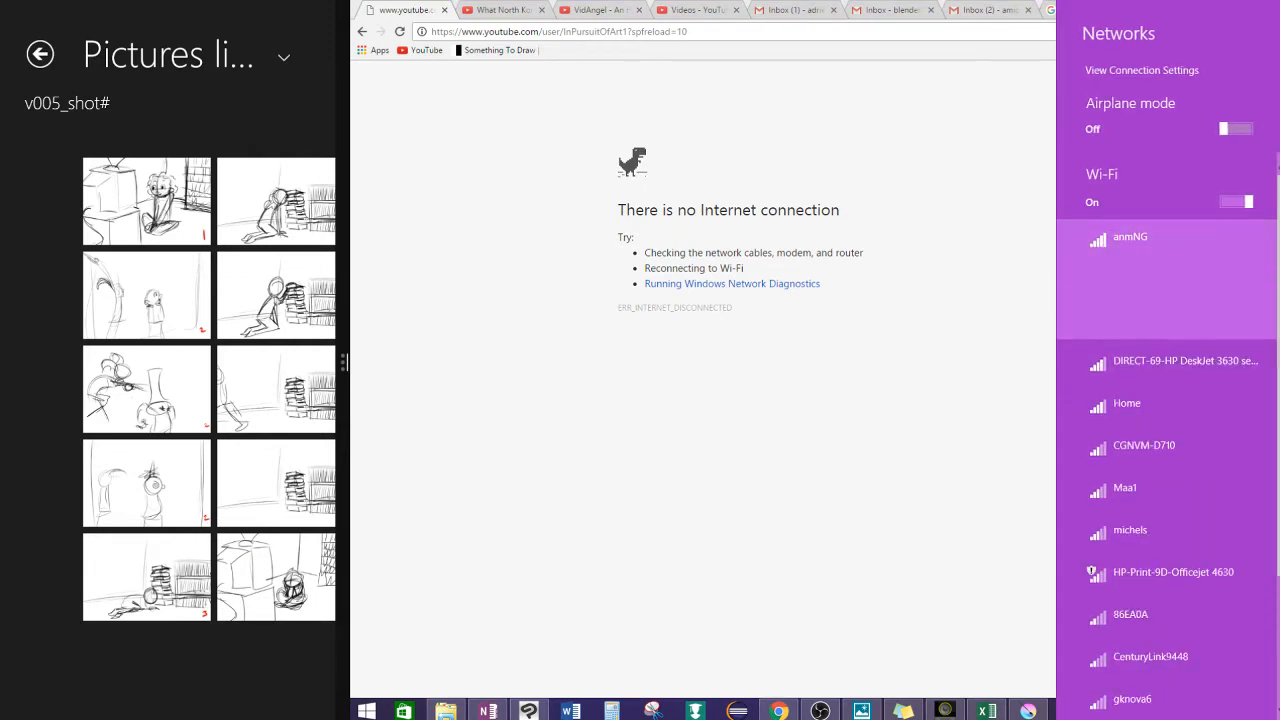
left_click(1230, 318)
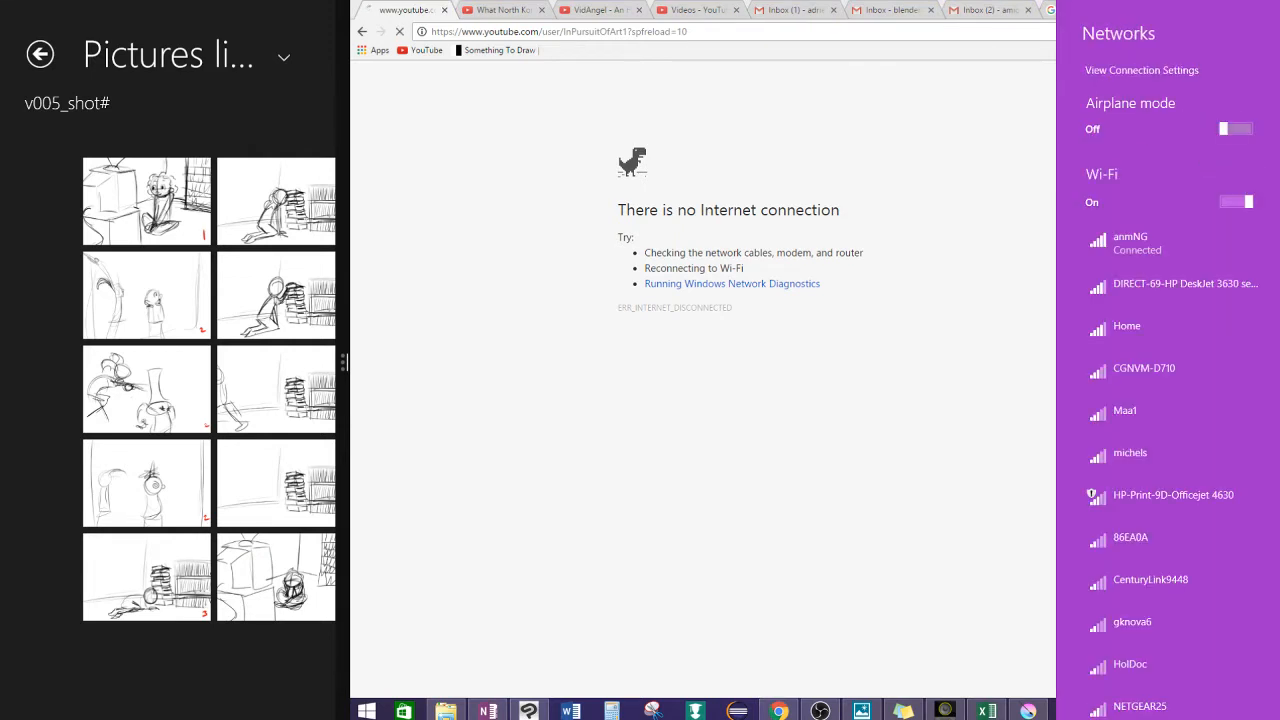
left_click(889, 523)
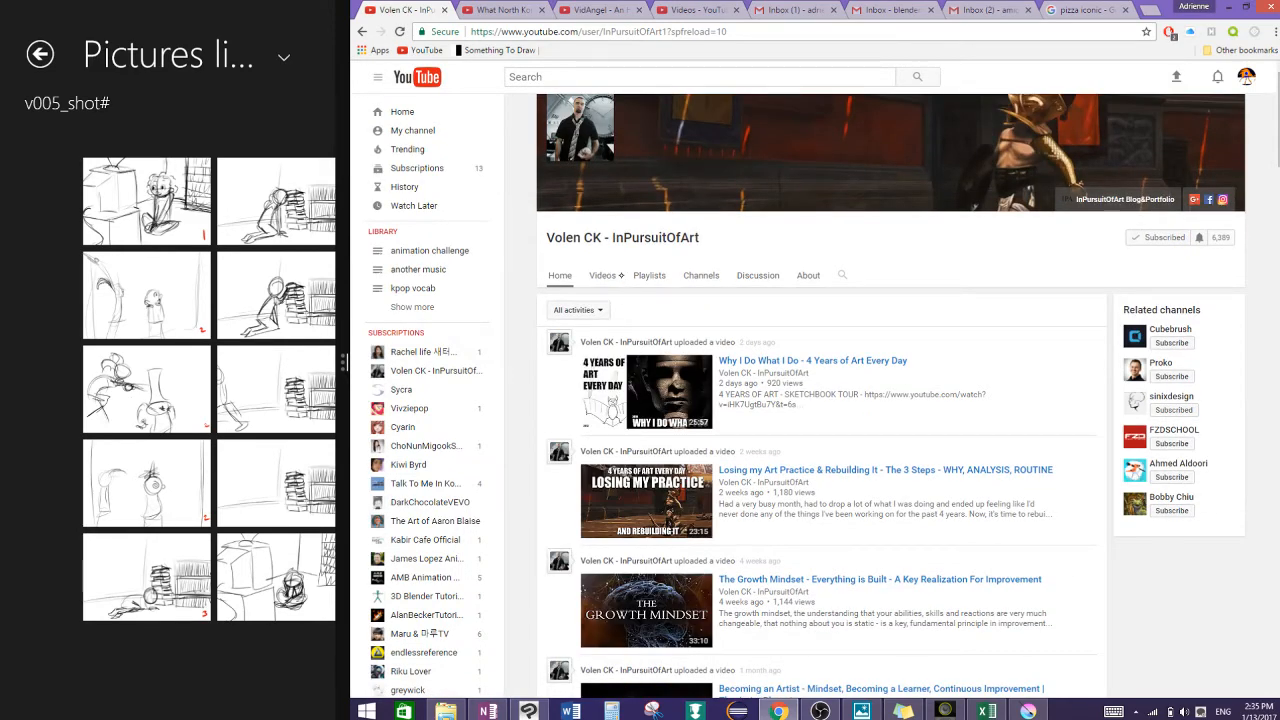
Step: Look through the video uploads of the InPursuitOfArt channel
left_click(602, 278)
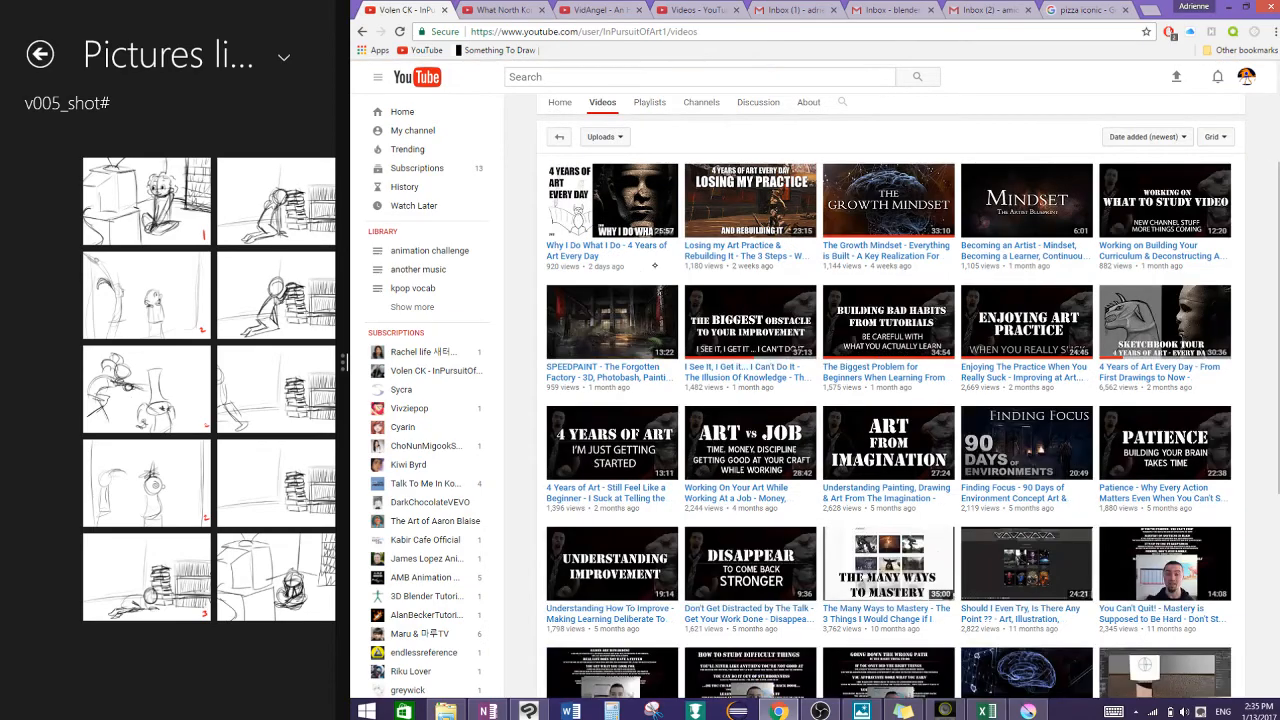
scroll(890, 400, "up", 1)
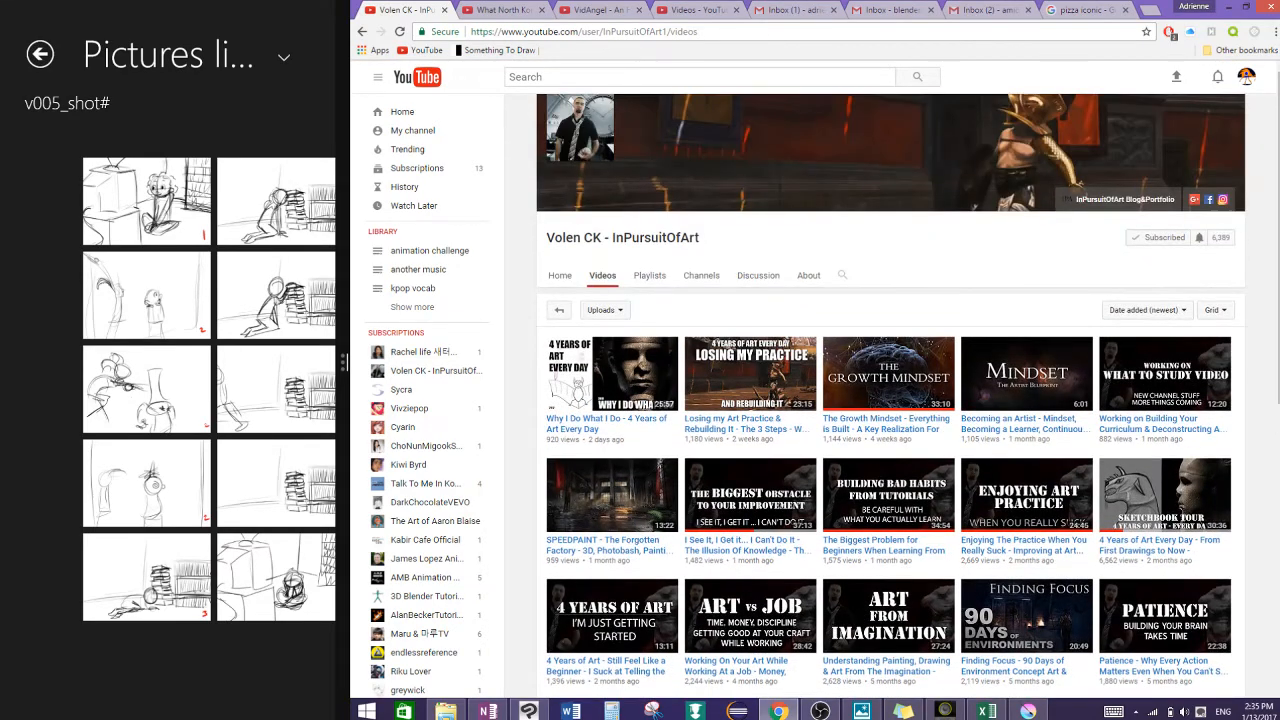
scroll(890, 400, "down", 5)
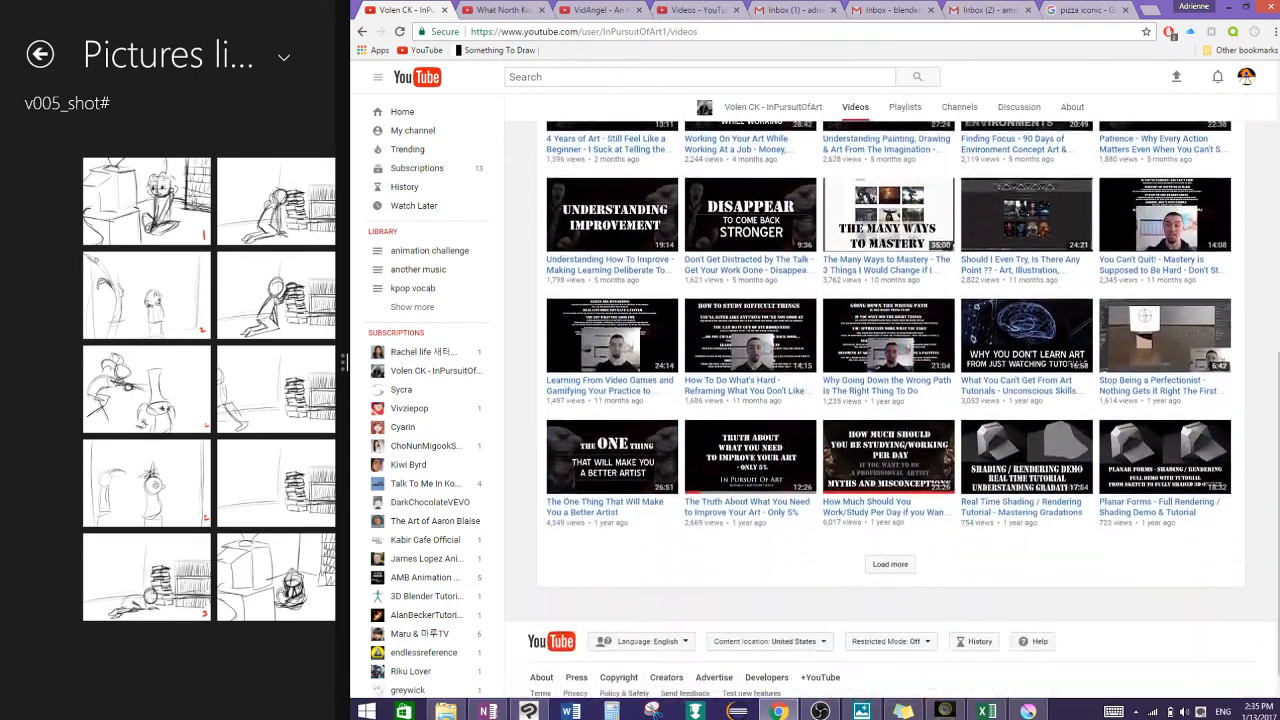
scroll(890, 400, "up", 5)
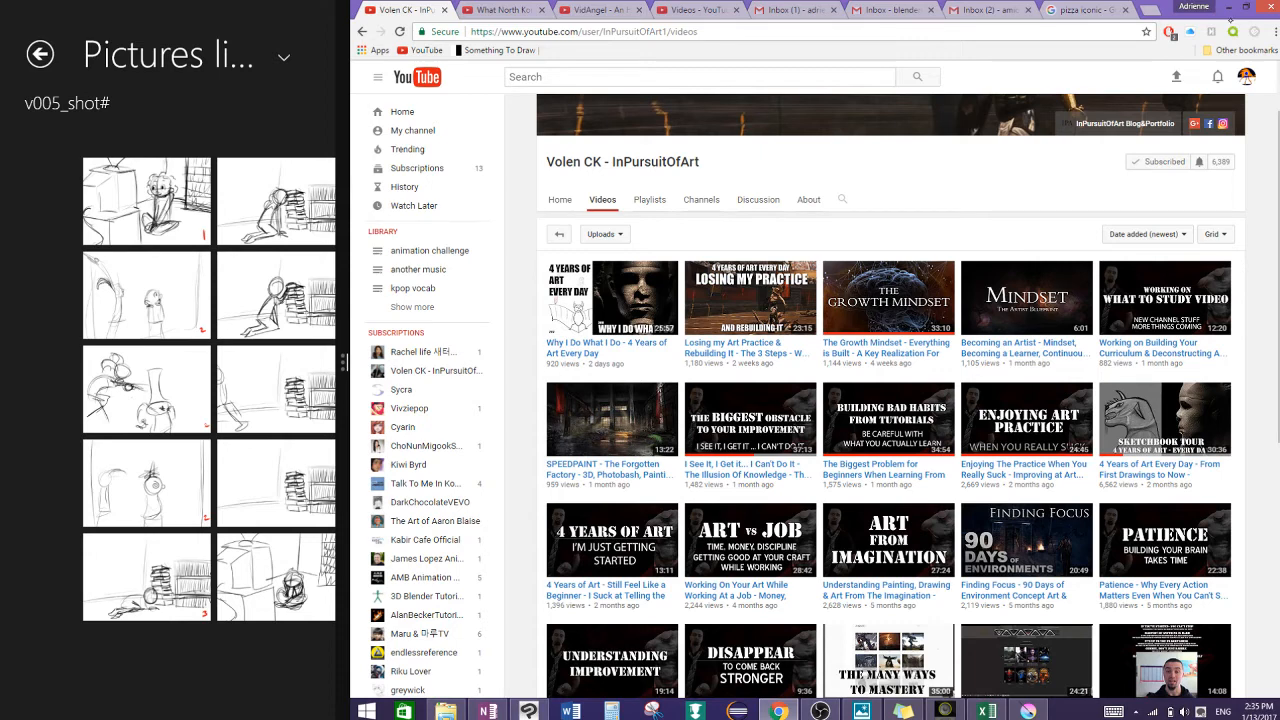
Step: Return to Krita, trace the head details, hand, front thigh and both feet on frame 22, and tidy the rear foot
left_click(1229, 7)
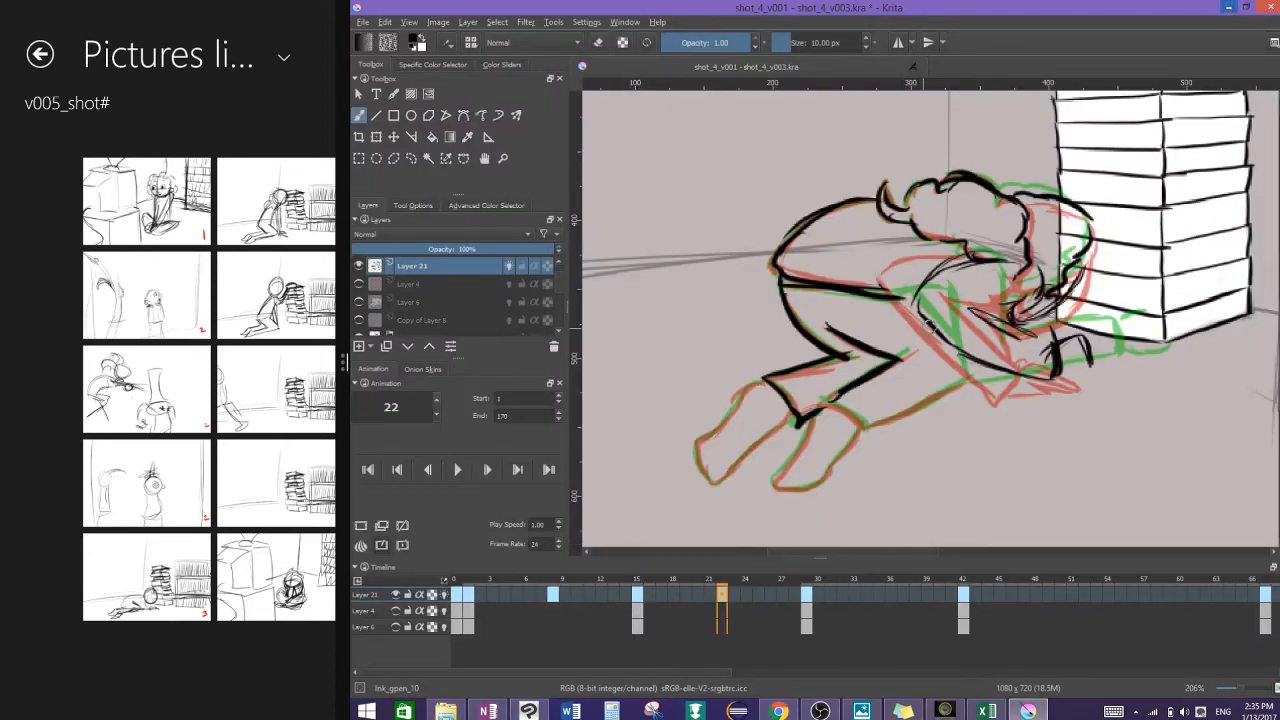
mouse_move(988, 303)
left_mouse_down()
mouse_move(1022, 314)
mouse_move(1042, 283)
mouse_move(1026, 262)
left_mouse_up()
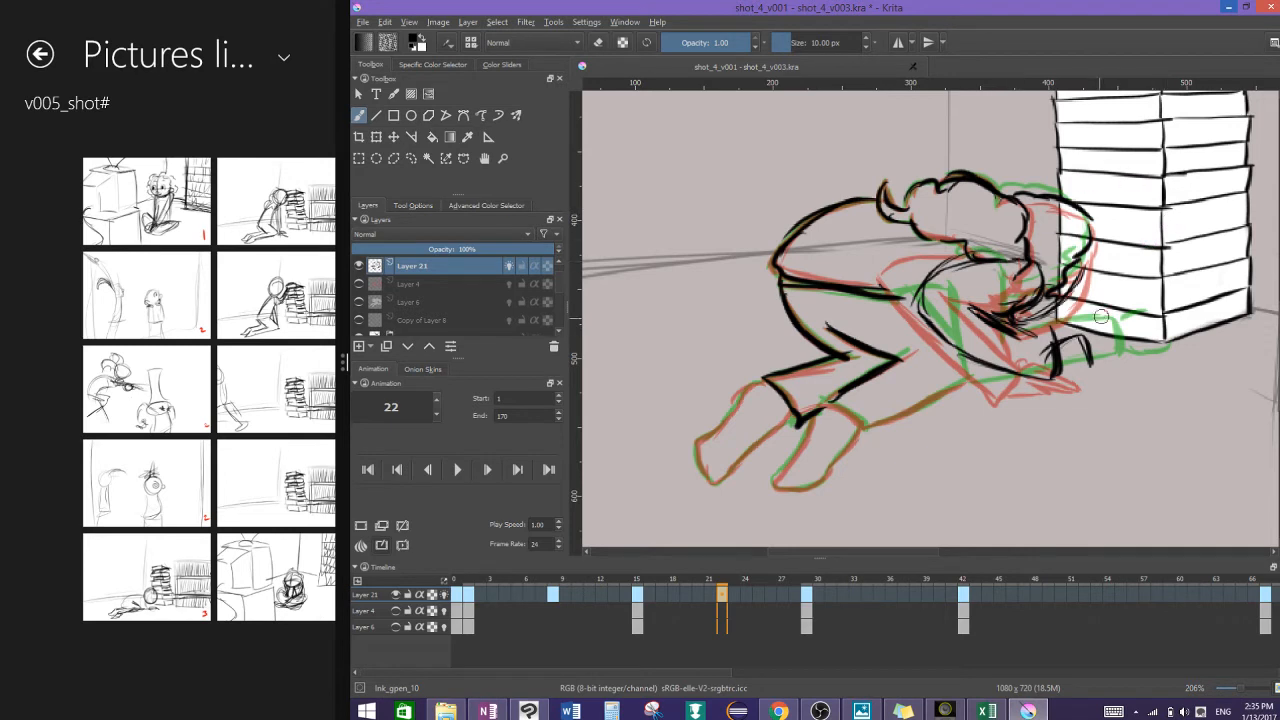
left_click_drag(1086, 346, 1092, 367)
mouse_move(822, 428)
left_mouse_down()
mouse_move(862, 402)
mouse_move(936, 402)
mouse_move(962, 384)
left_mouse_up()
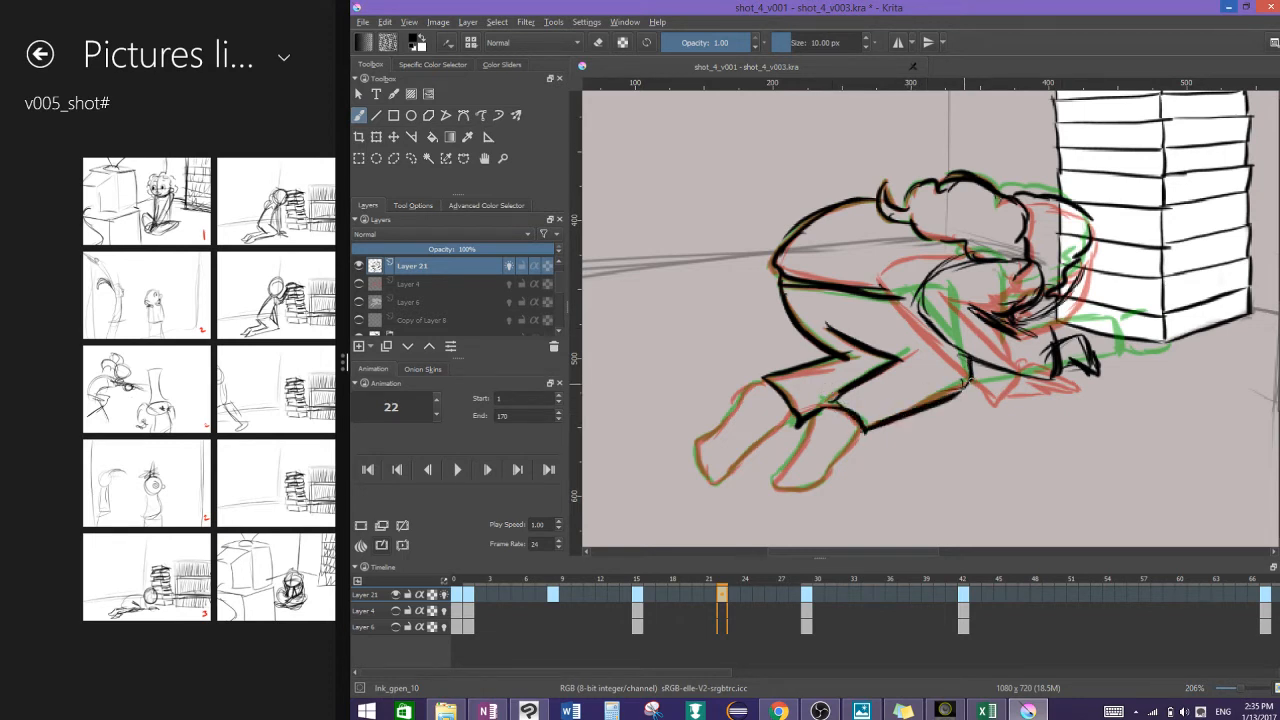
mouse_move(800, 425)
left_mouse_down()
mouse_move(781, 484)
mouse_move(808, 478)
mouse_move(790, 488)
mouse_move(824, 476)
mouse_move(864, 425)
left_mouse_up()
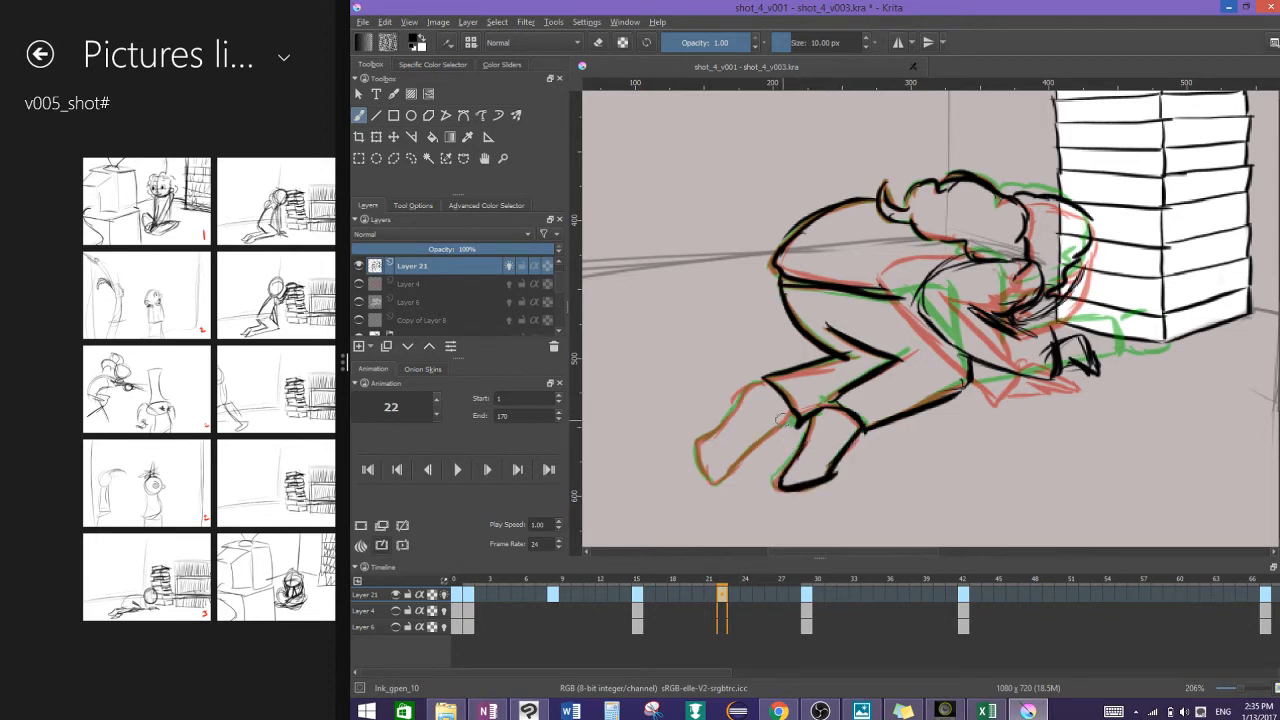
mouse_move(782, 420)
left_mouse_down()
mouse_move(711, 476)
mouse_move(699, 434)
mouse_move(706, 472)
mouse_move(700, 451)
mouse_move(770, 380)
left_mouse_up()
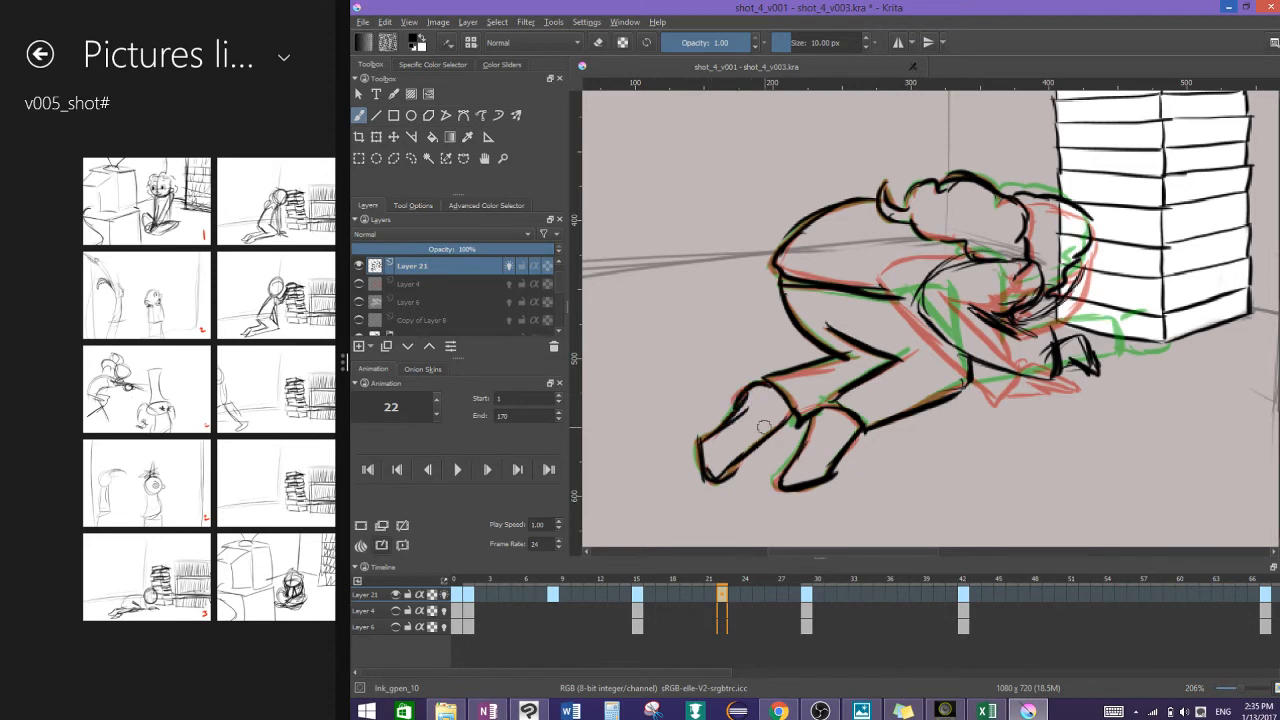
key("slash")
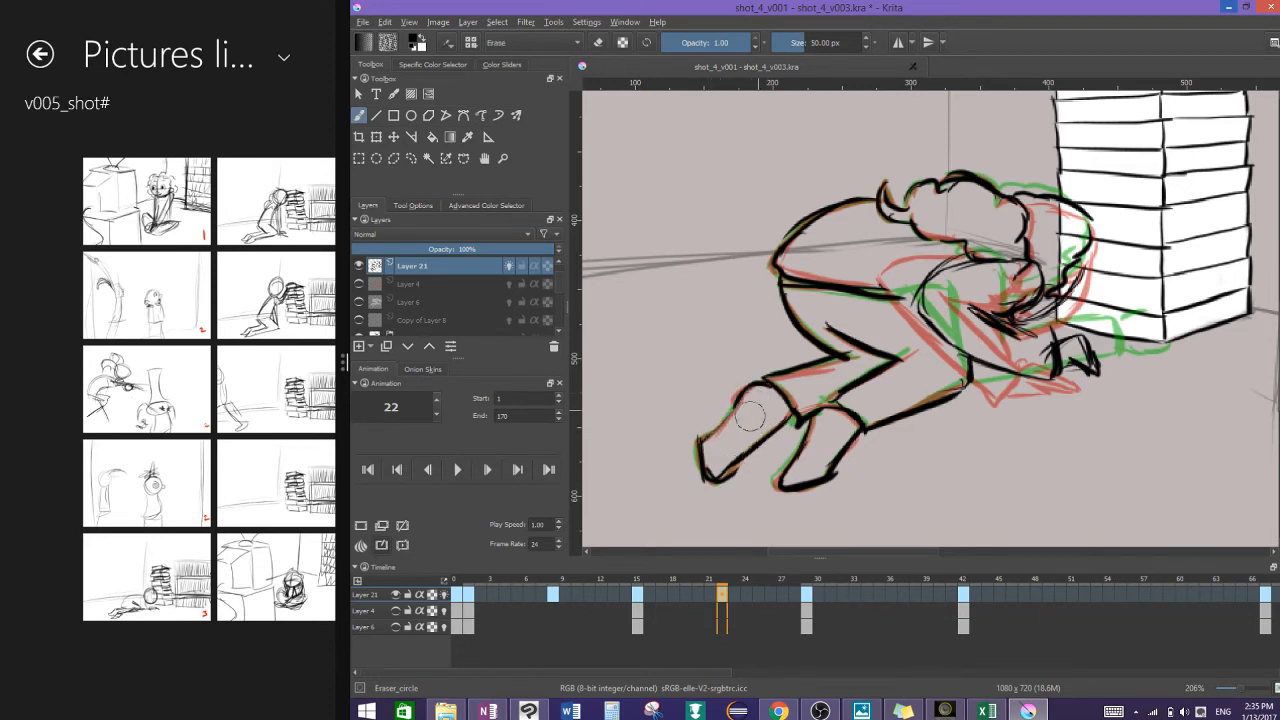
key("slash")
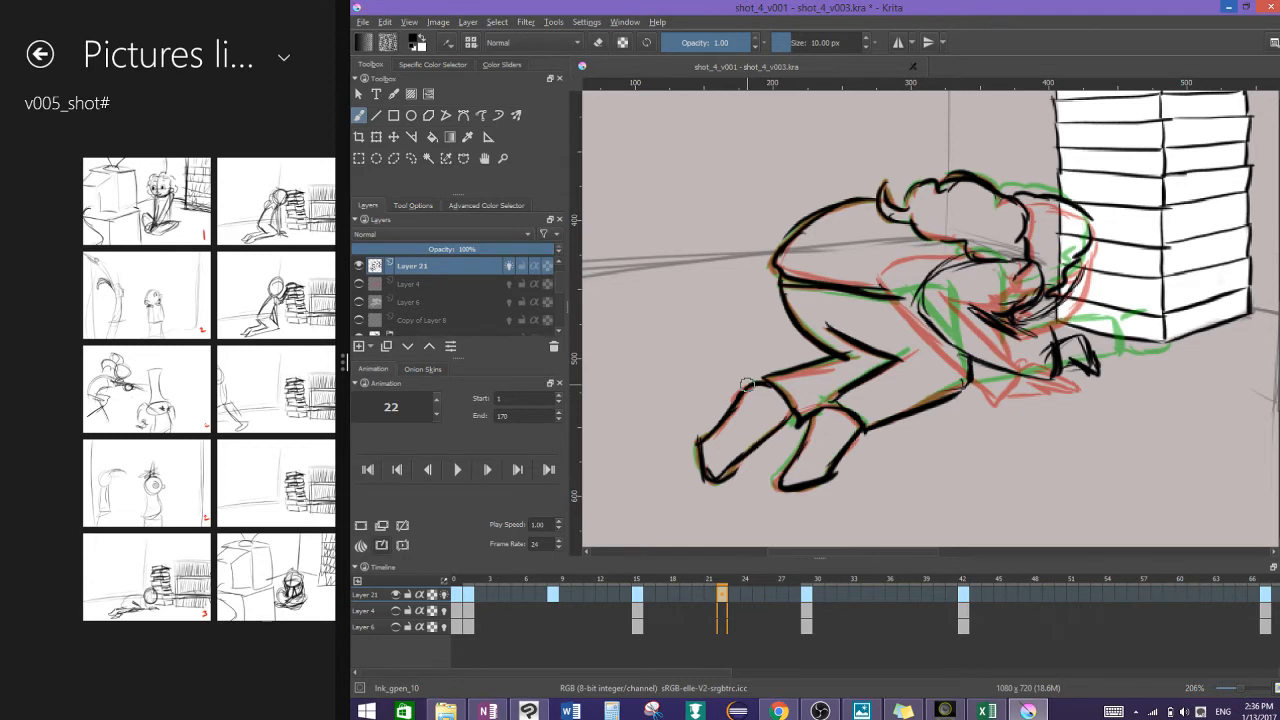
Step: Shift the key poses from frame 42 onward one frame later on all layers, and go to frame 36 of Layer 21
left_click(880, 593)
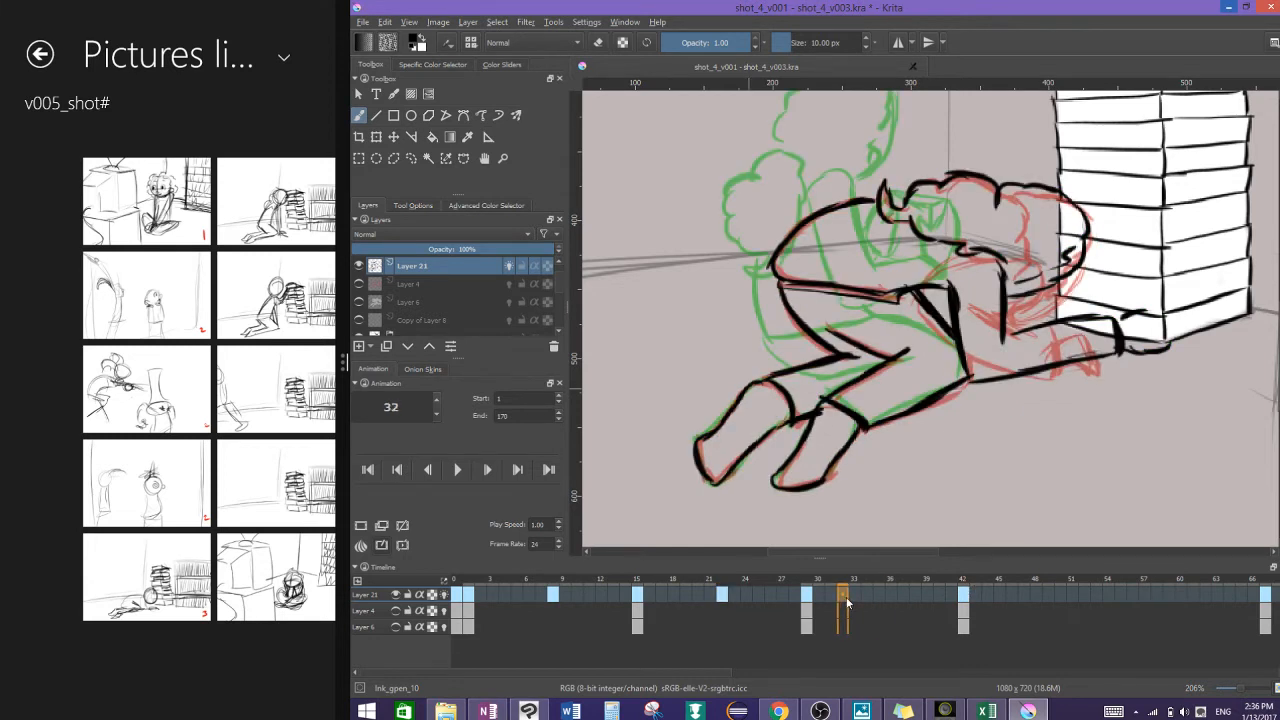
left_click(878, 593)
left_click(926, 594)
left_click(891, 594)
right_click(891, 596)
left_click(895, 600)
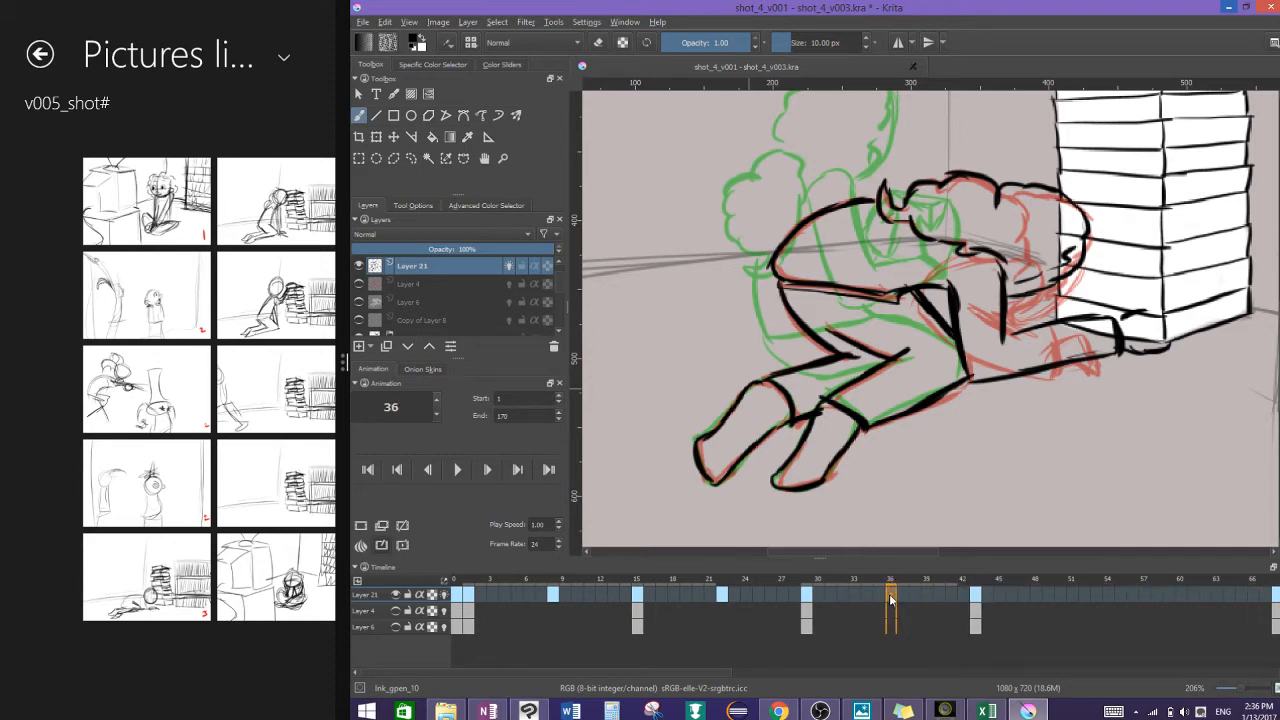
Step: Add a blank frame at frame 36 of Layer 21 and save the file
left_click(365, 524)
scroll(930, 320, "up", 2)
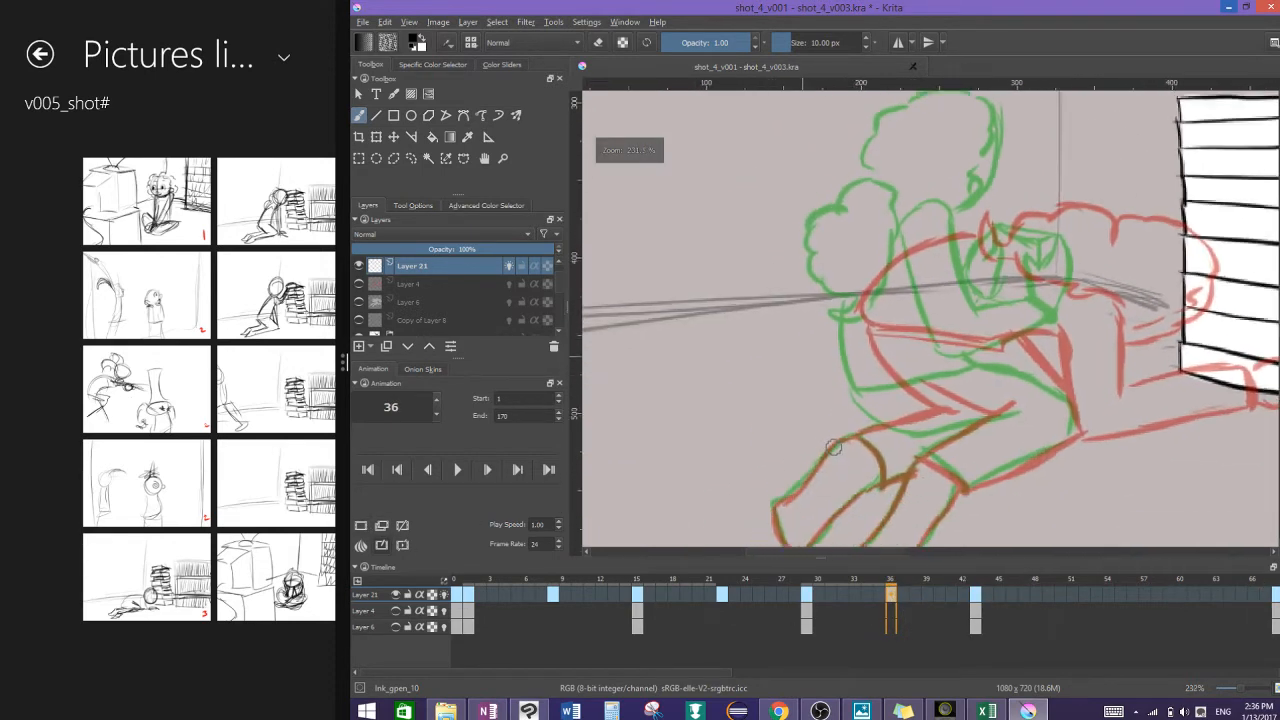
key("ctrl+s")
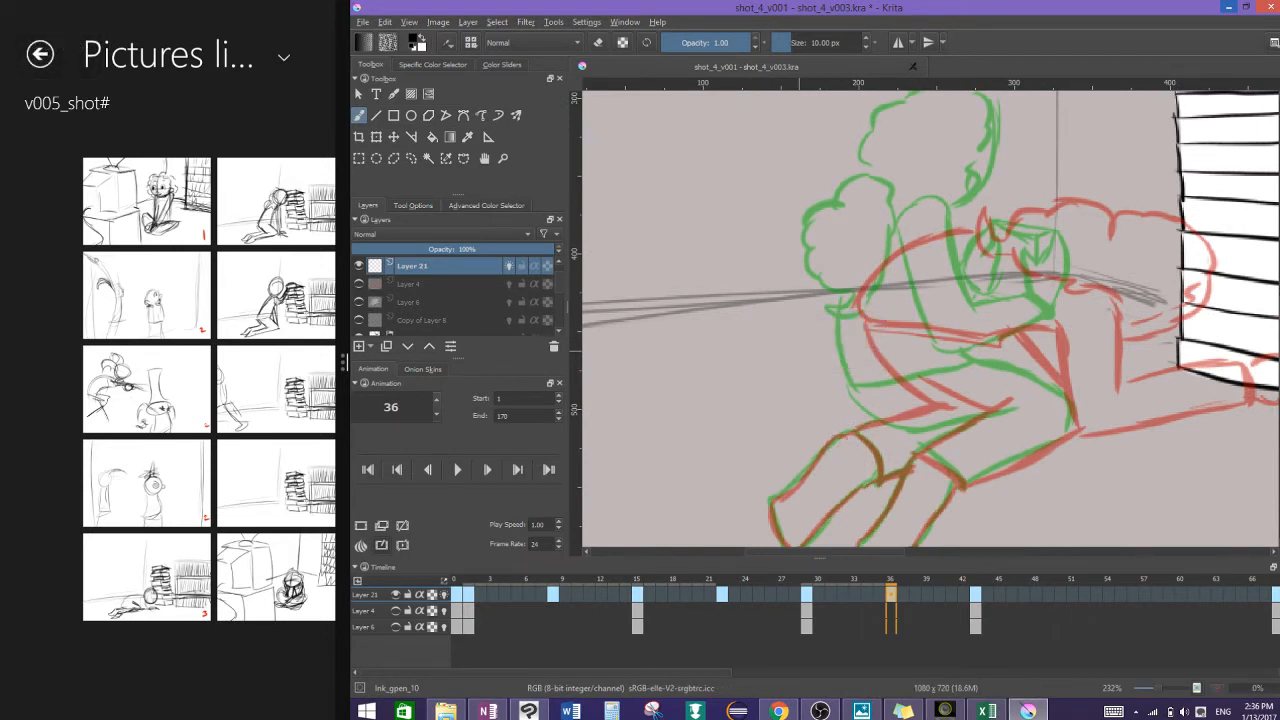
Step: Trace the kneeling thighs, lower legs and trouser cuffs on frame 36, midway between the onion-skinned poses
scroll(930, 320, "up", 1)
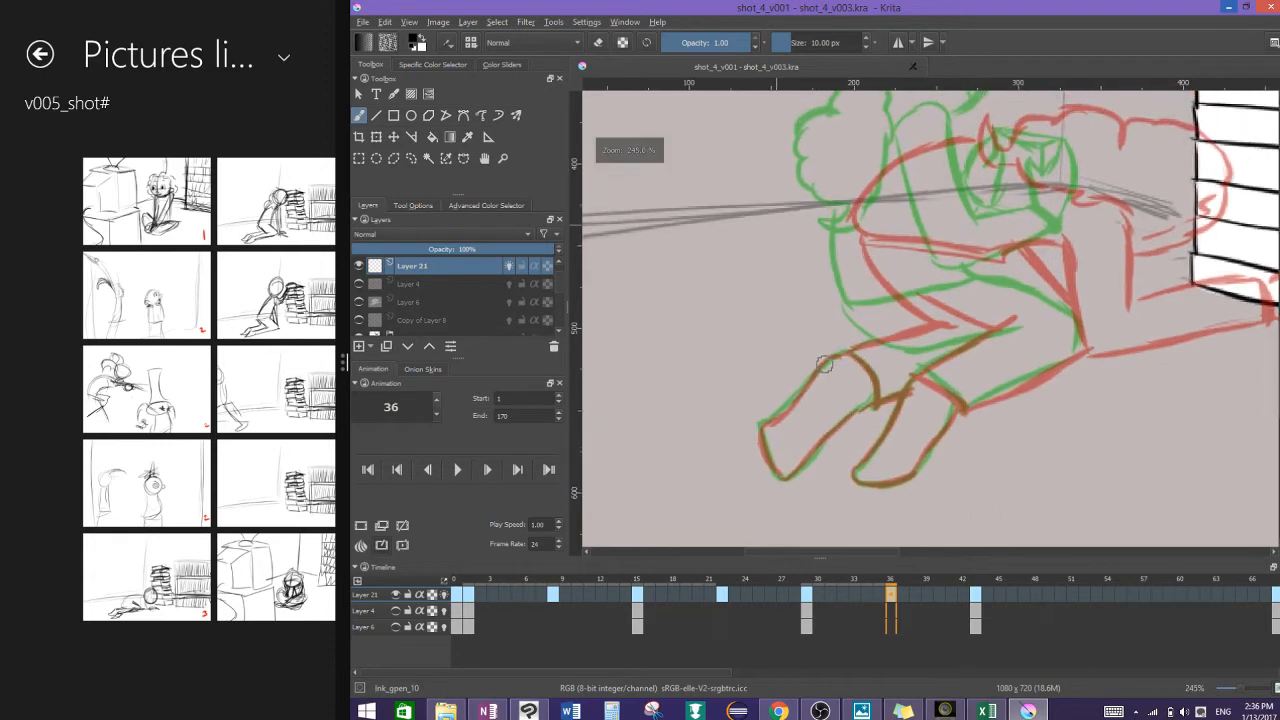
mouse_move(915, 372)
left_mouse_down()
mouse_move(969, 404)
mouse_move(1012, 330)
left_mouse_up()
left_click_drag(970, 408, 1087, 362)
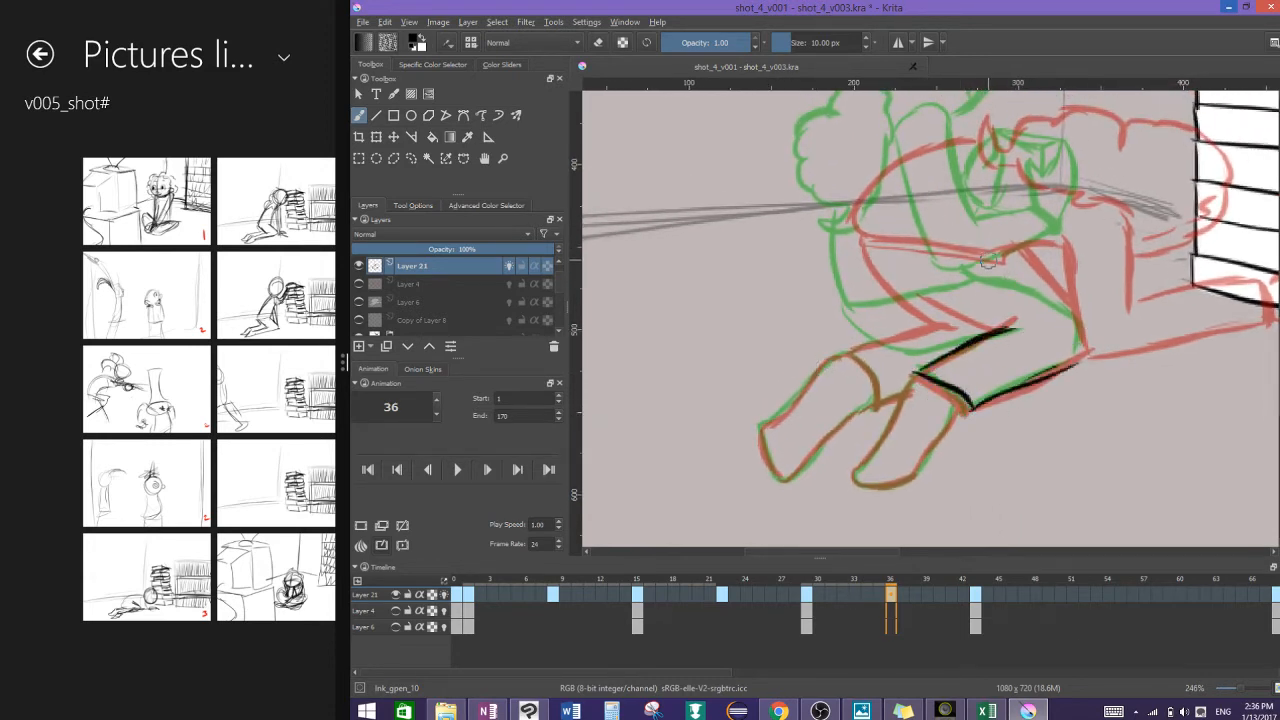
left_click_drag(987, 259, 1056, 298)
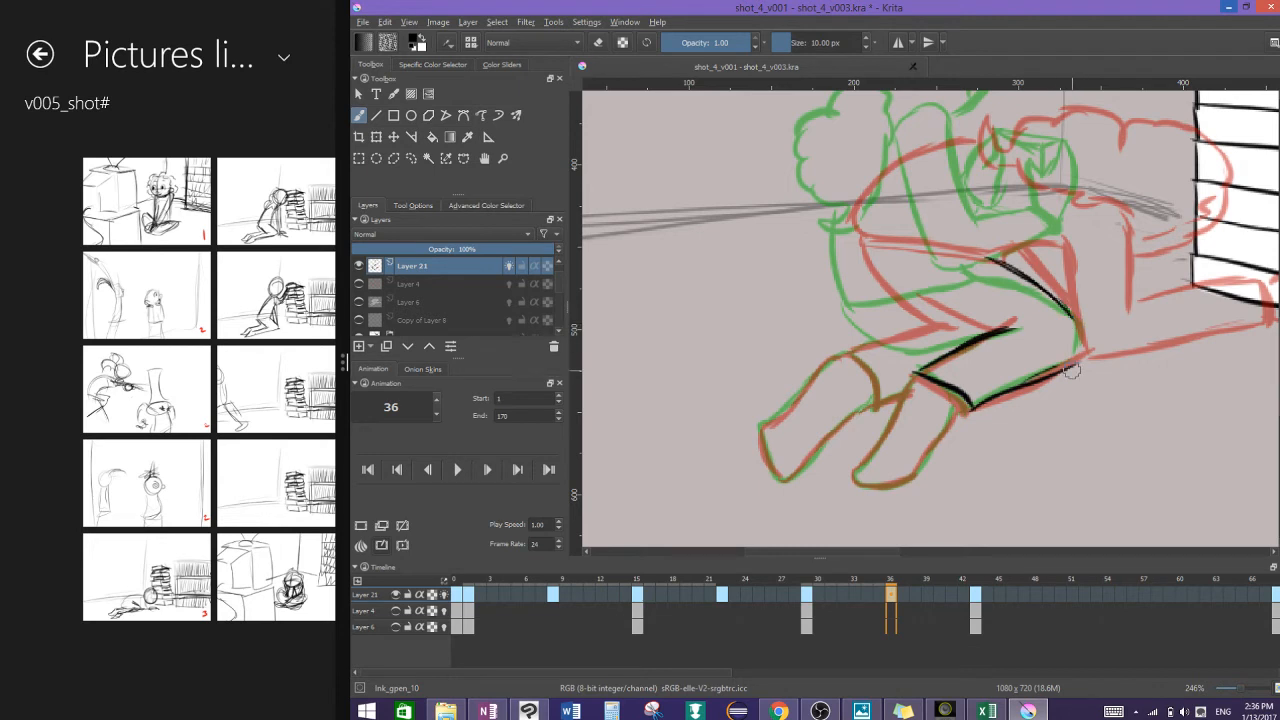
left_click_drag(1071, 371, 1109, 444)
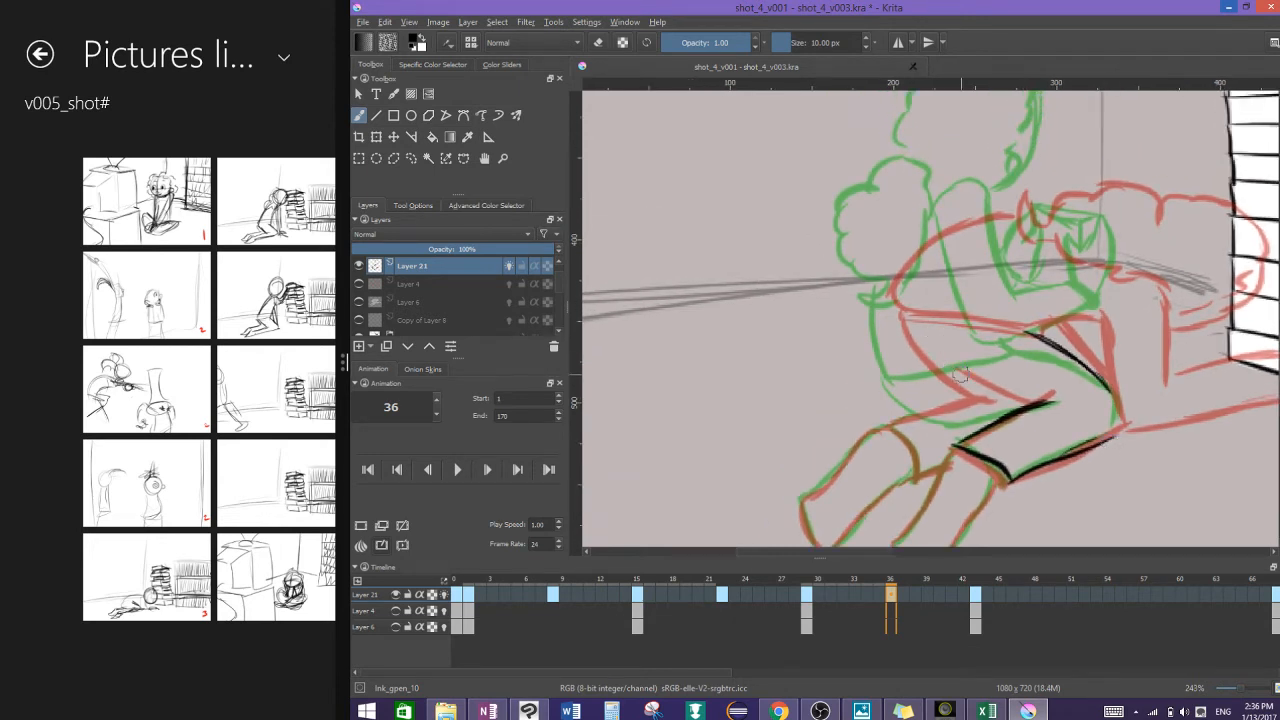
mouse_move(958, 402)
left_mouse_down()
mouse_move(886, 421)
mouse_move(915, 445)
mouse_move(914, 464)
mouse_move(950, 466)
left_mouse_up()
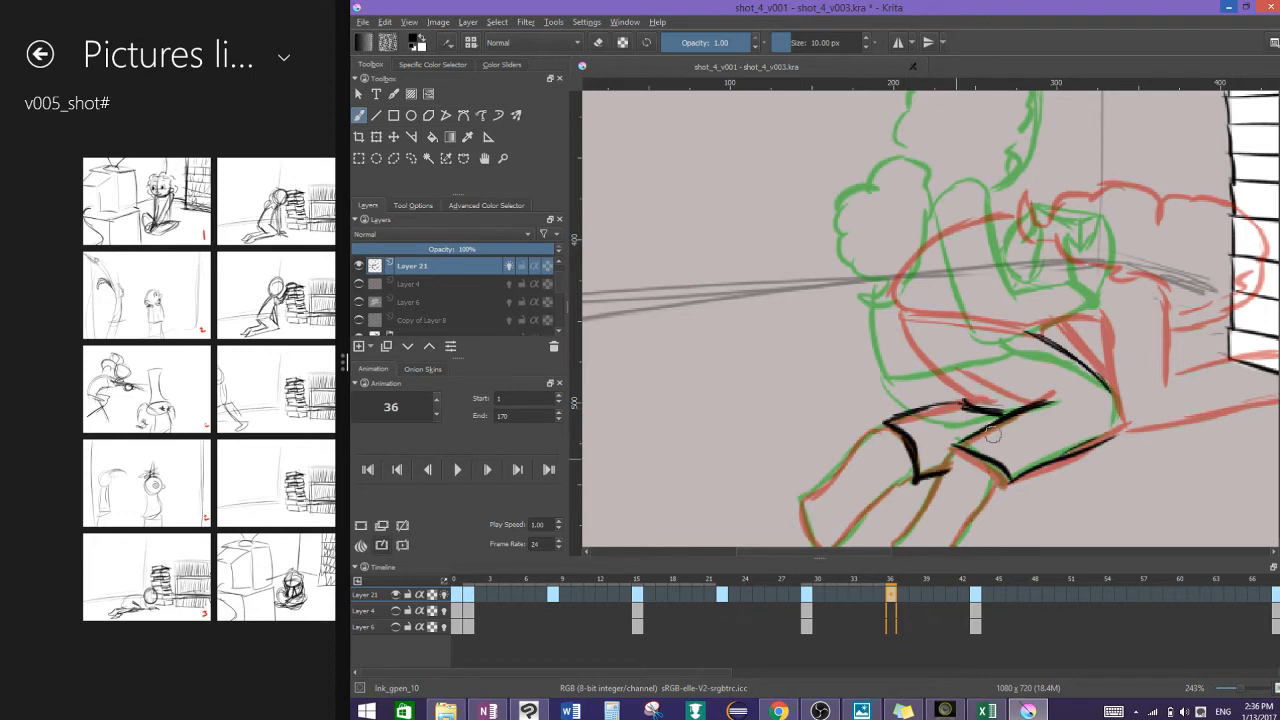
Step: Trace the outlines of both feet below the trouser cuffs on frame 36
mouse_move(1015, 413)
left_mouse_down()
mouse_move(1035, 405)
mouse_move(1095, 294)
left_mouse_up()
mouse_move(966, 302)
left_mouse_down()
mouse_move(885, 378)
mouse_move(904, 433)
mouse_move(965, 378)
left_mouse_up()
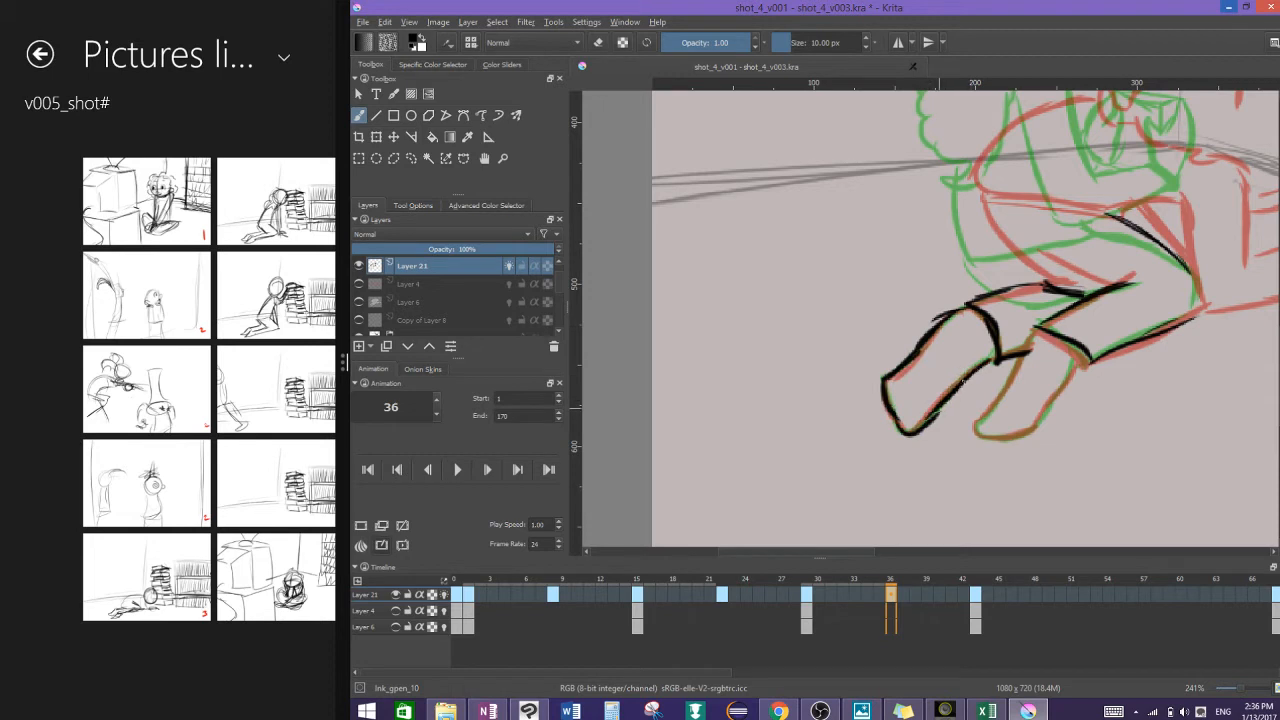
mouse_move(1033, 330)
left_mouse_down()
mouse_move(998, 392)
mouse_move(1025, 433)
mouse_move(1080, 358)
mouse_move(1047, 377)
mouse_move(1029, 481)
left_mouse_up()
Step: Draw the hips, shirt hem, curved back and front torso line on frame 36 between the two onion-skinned poses
mouse_move(969, 368)
left_mouse_down()
mouse_move(999, 392)
mouse_move(967, 355)
mouse_move(1012, 336)
mouse_move(1108, 329)
mouse_move(964, 342)
mouse_move(978, 384)
left_mouse_up()
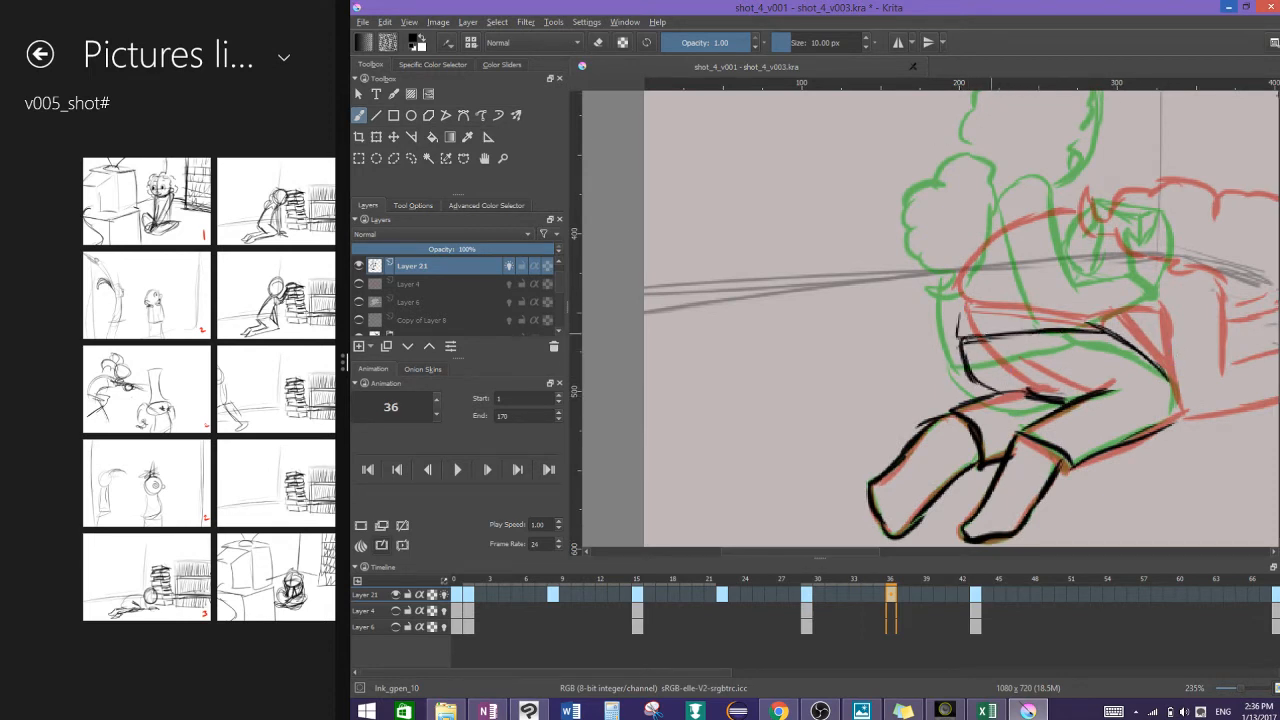
mouse_move(958, 328)
left_mouse_down()
mouse_move(1092, 329)
mouse_move(946, 297)
mouse_move(994, 228)
mouse_move(1056, 184)
left_mouse_up()
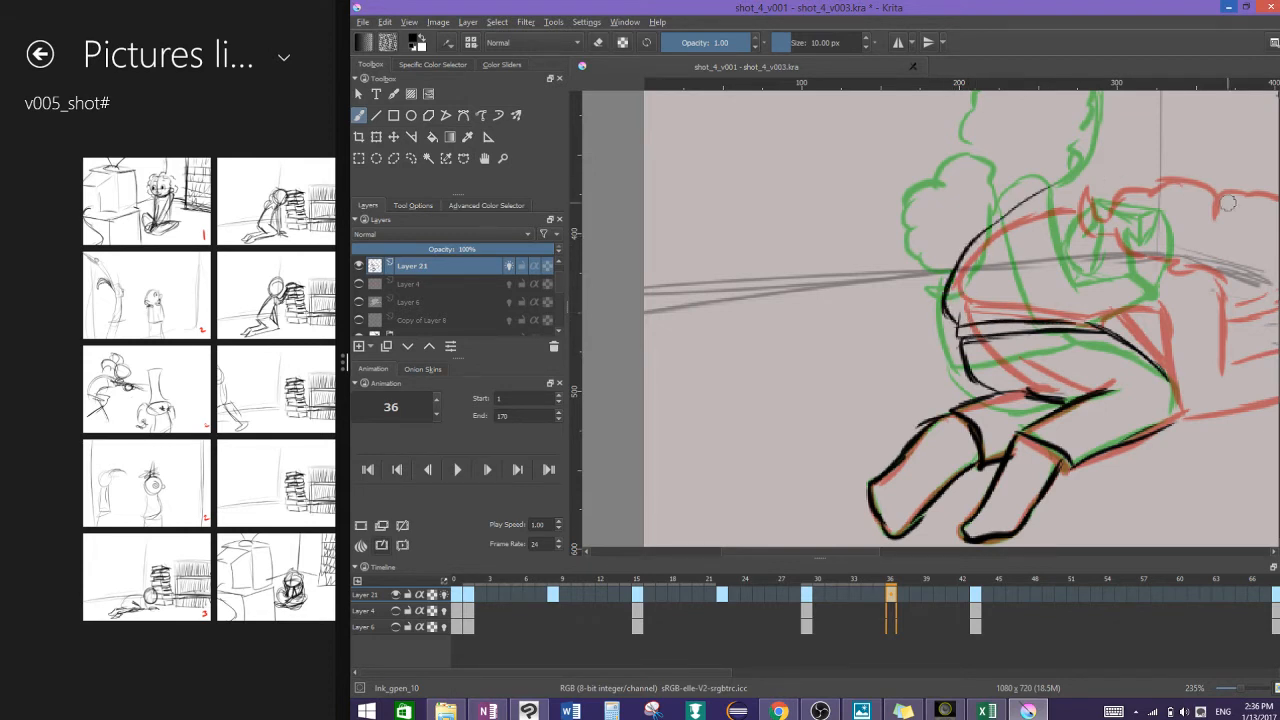
scroll(1229, 225, "up", 1)
scroll(1229, 225, "up", 1)
scroll(1144, 245, "up", 1)
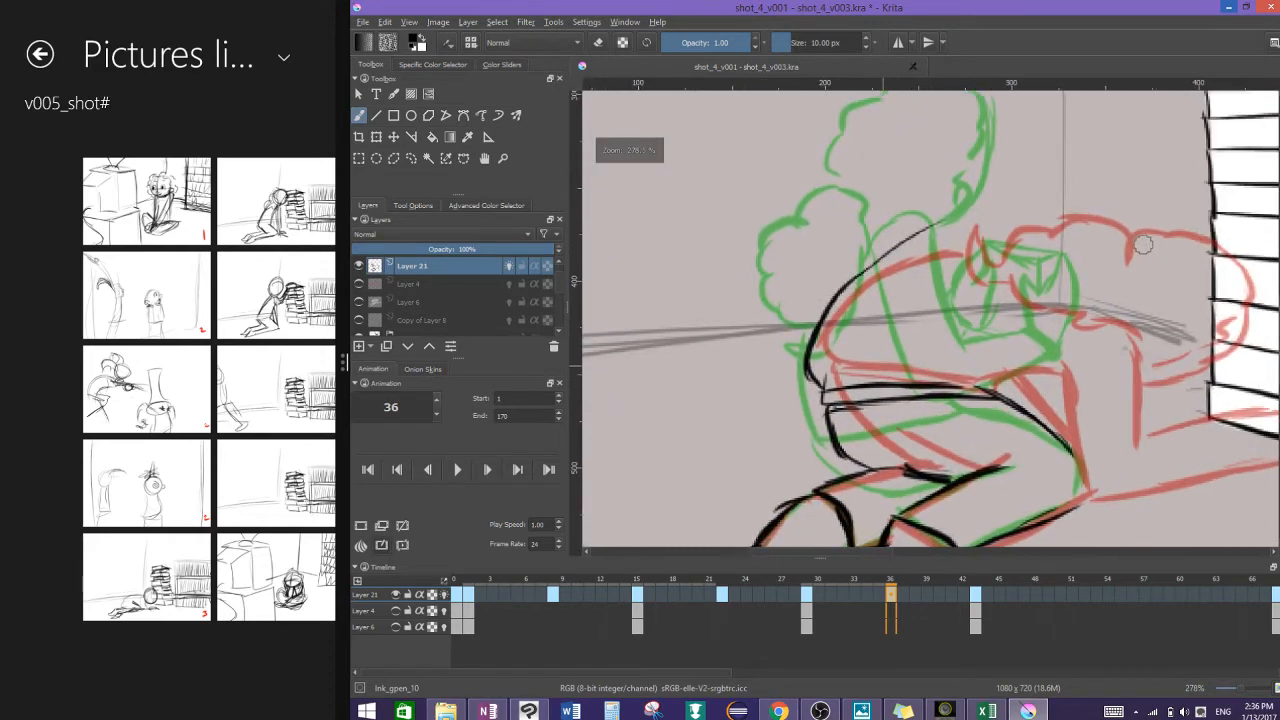
mouse_move(997, 228)
left_mouse_down()
mouse_move(966, 262)
mouse_move(966, 382)
left_mouse_up()
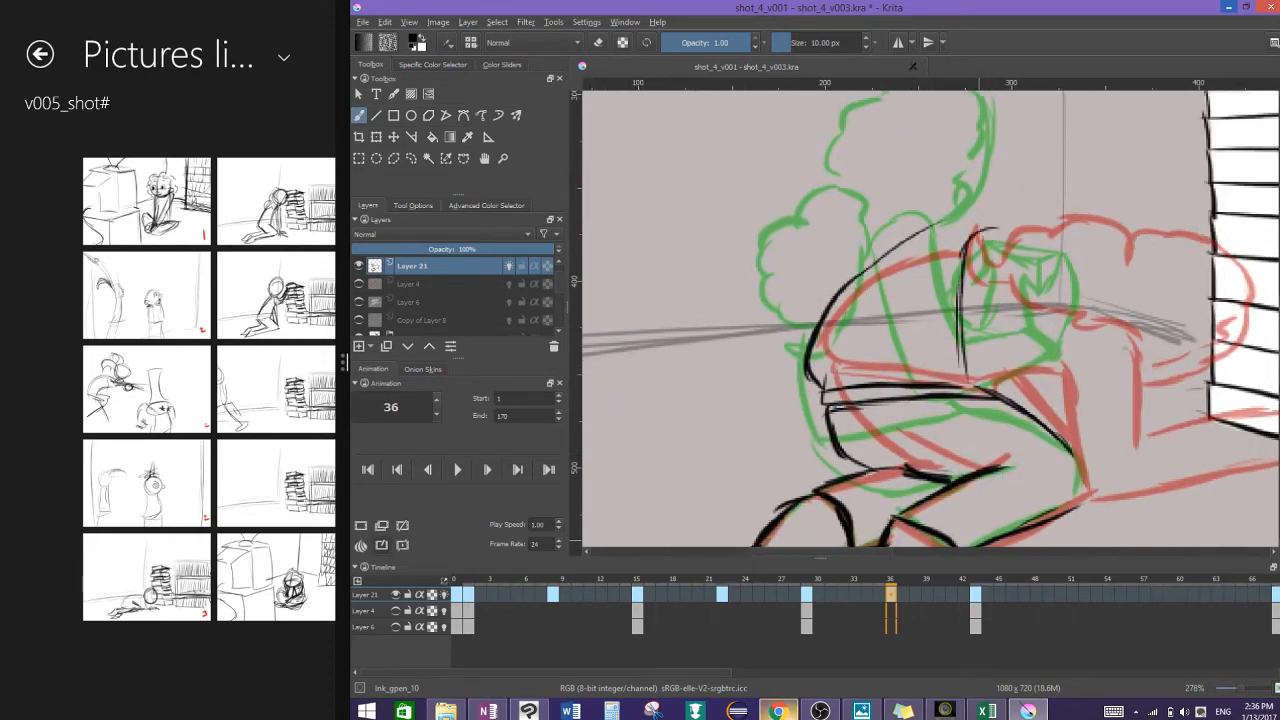
Step: Switch to Chrome, search YouTube for "rossdraw" and open the video list of the Ross Draws channel
left_click(779, 711)
left_click(628, 77)
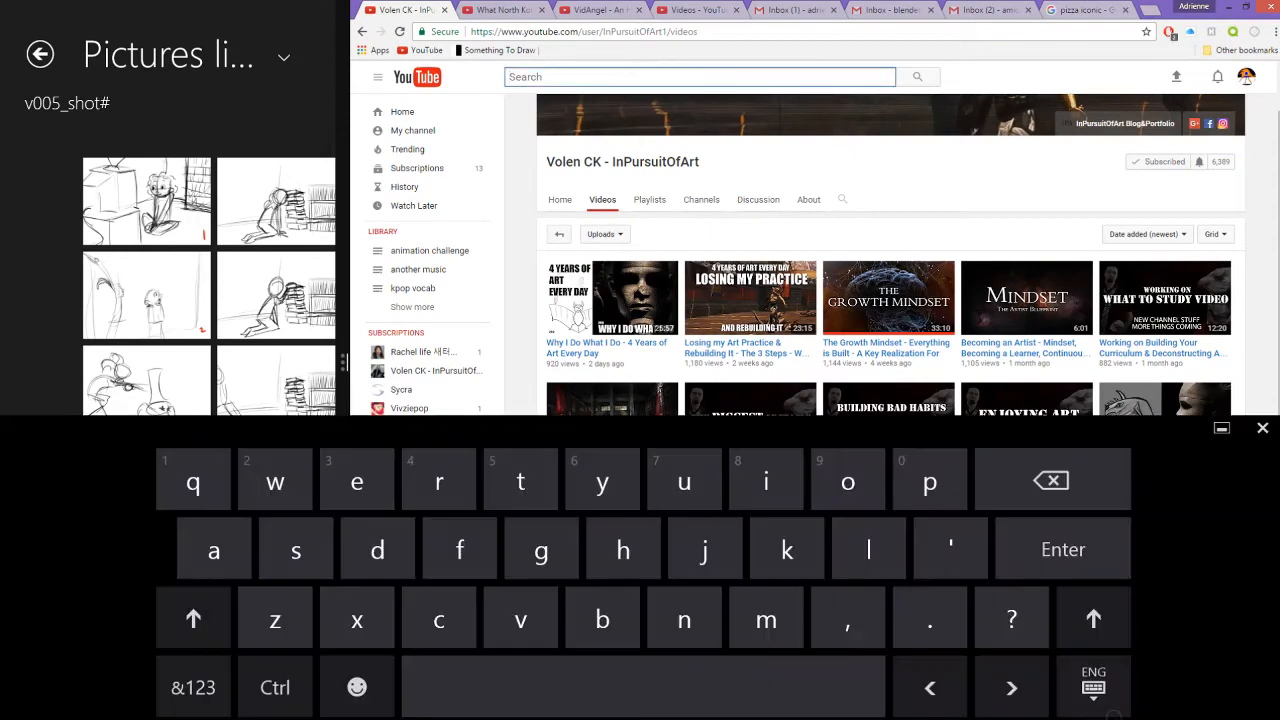
type("ross")
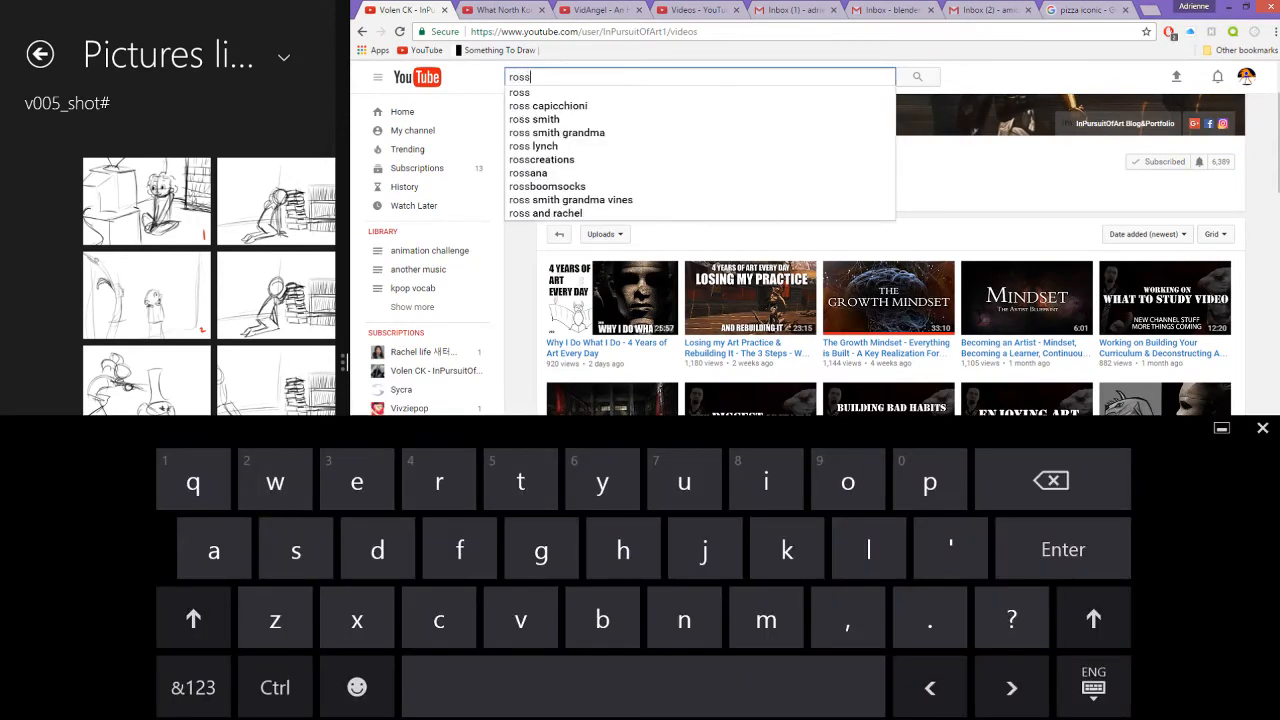
type("draw")
key("Return")
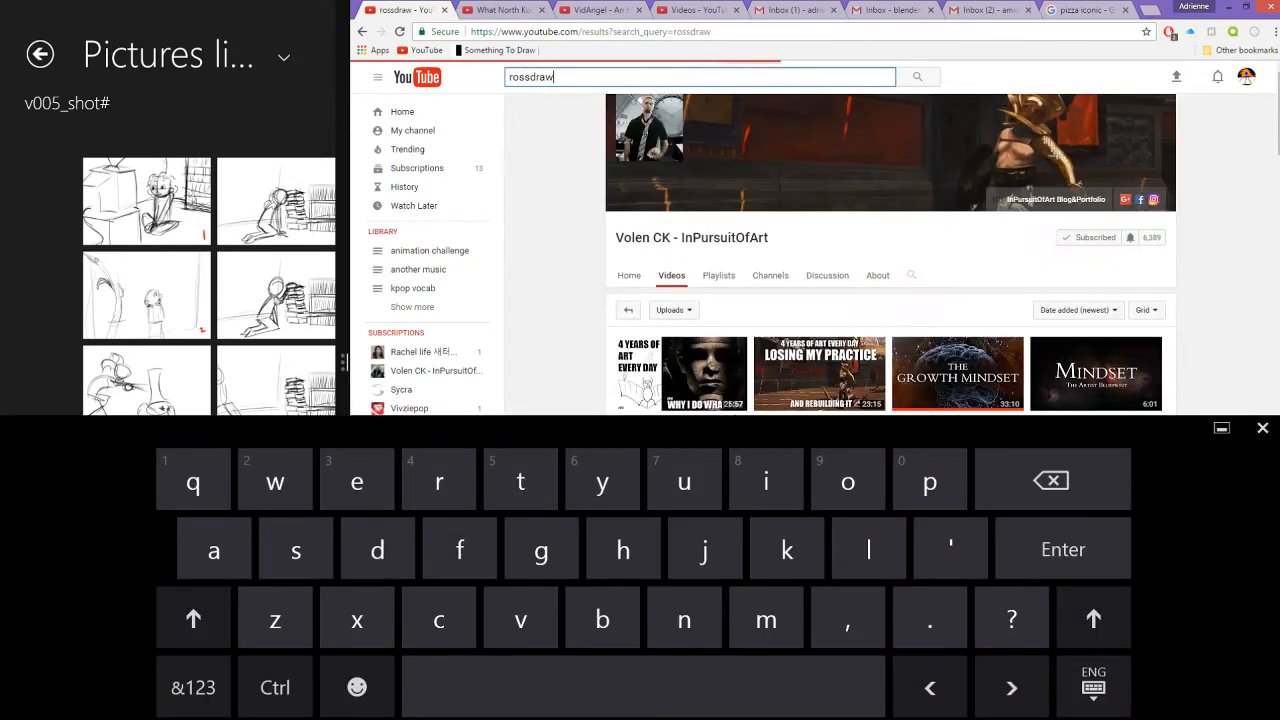
left_click(786, 141)
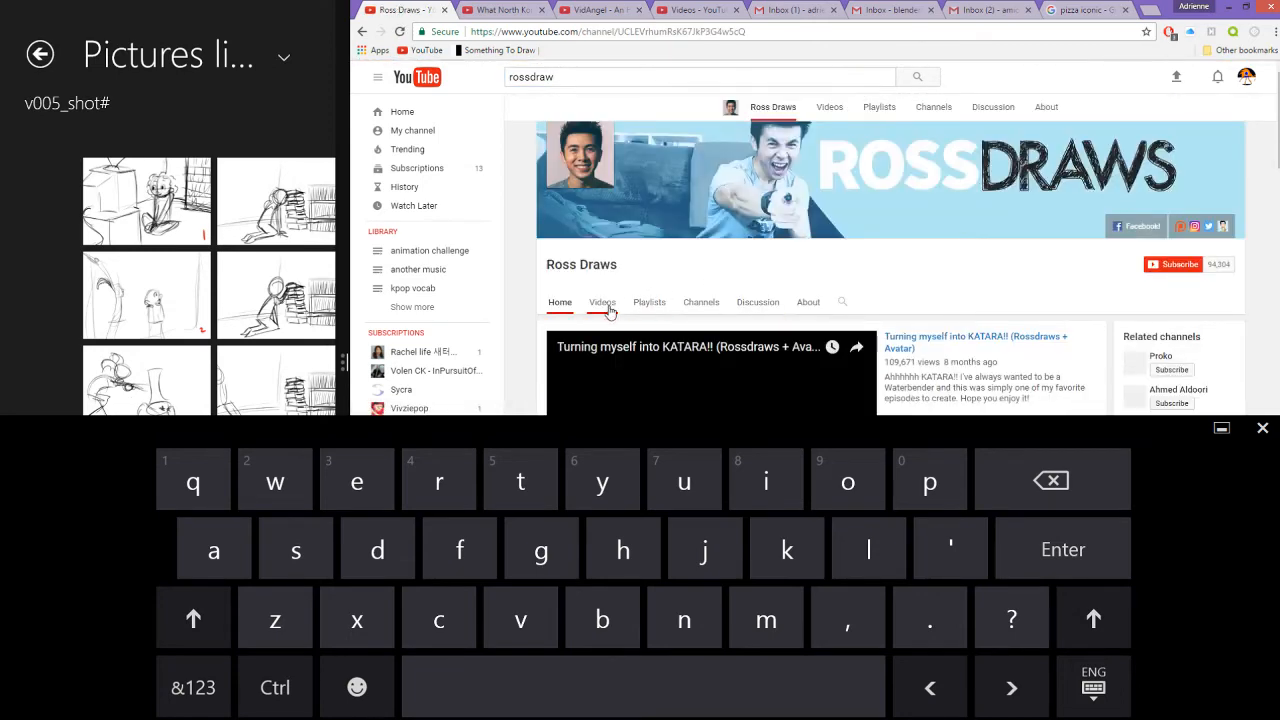
left_click(602, 302)
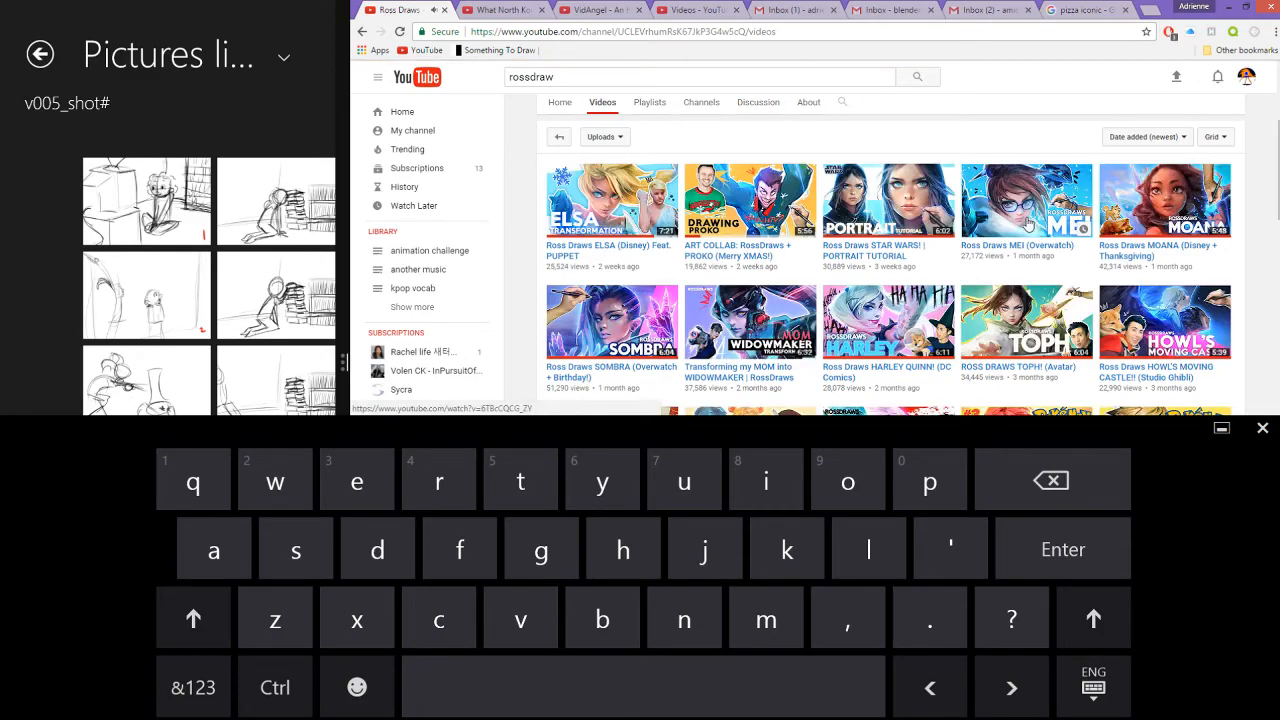
Step: Browse the Ross Draws video uploads and examine the thumbnail artwork down to the end of the loaded list
left_click(1262, 428)
scroll(890, 400, "down", 3)
scroll(890, 400, "up", 2)
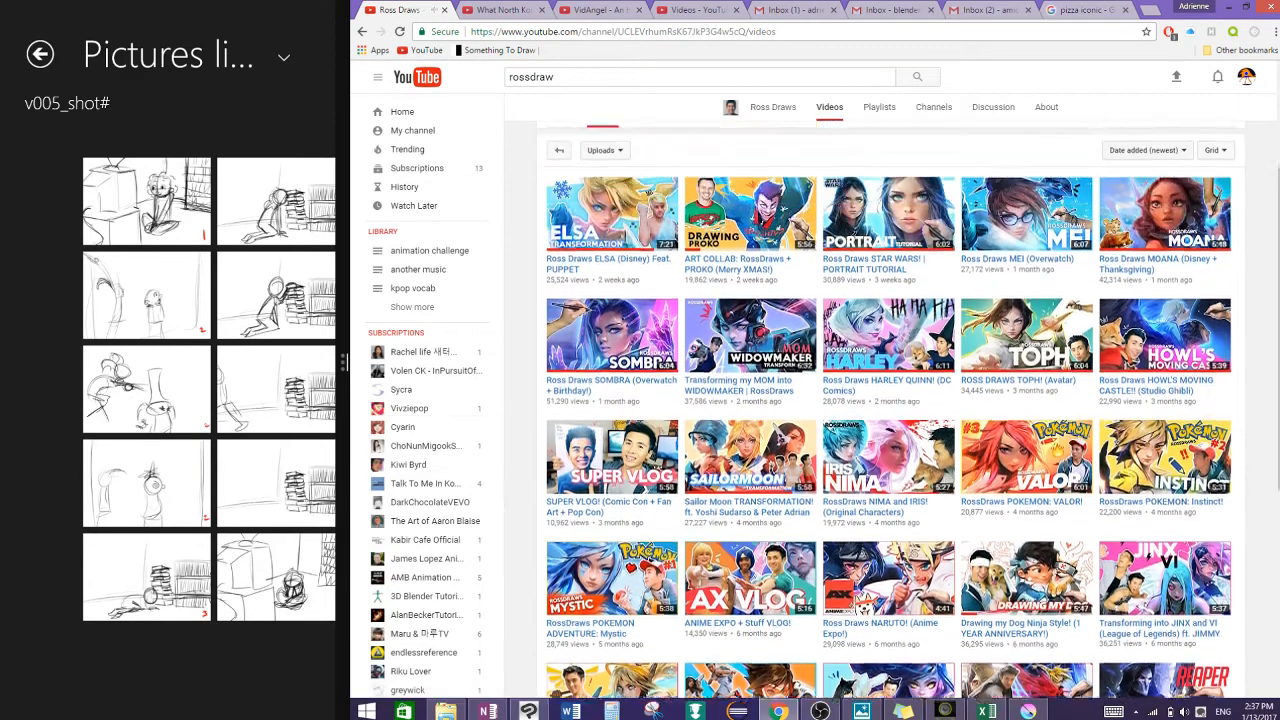
scroll(890, 400, "down", 1)
scroll(1086, 307, "up", 3)
scroll(1165, 396, "up", 2)
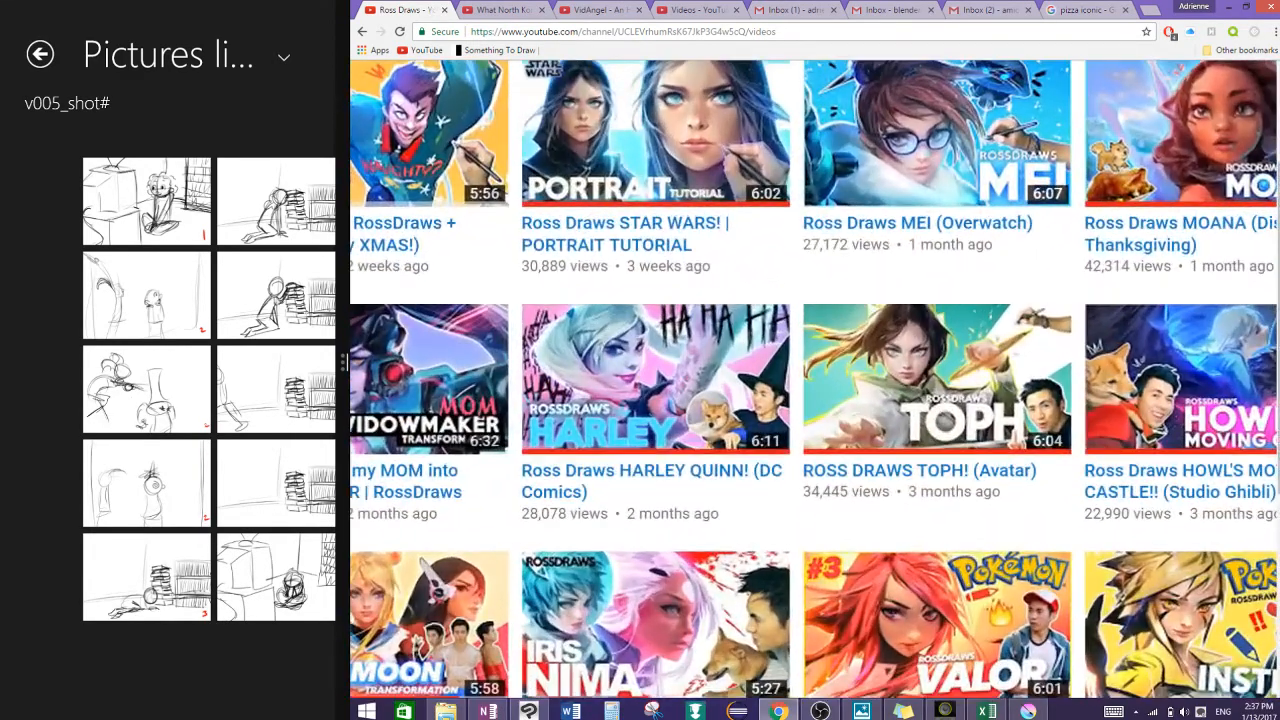
scroll(917, 291, "up", 3)
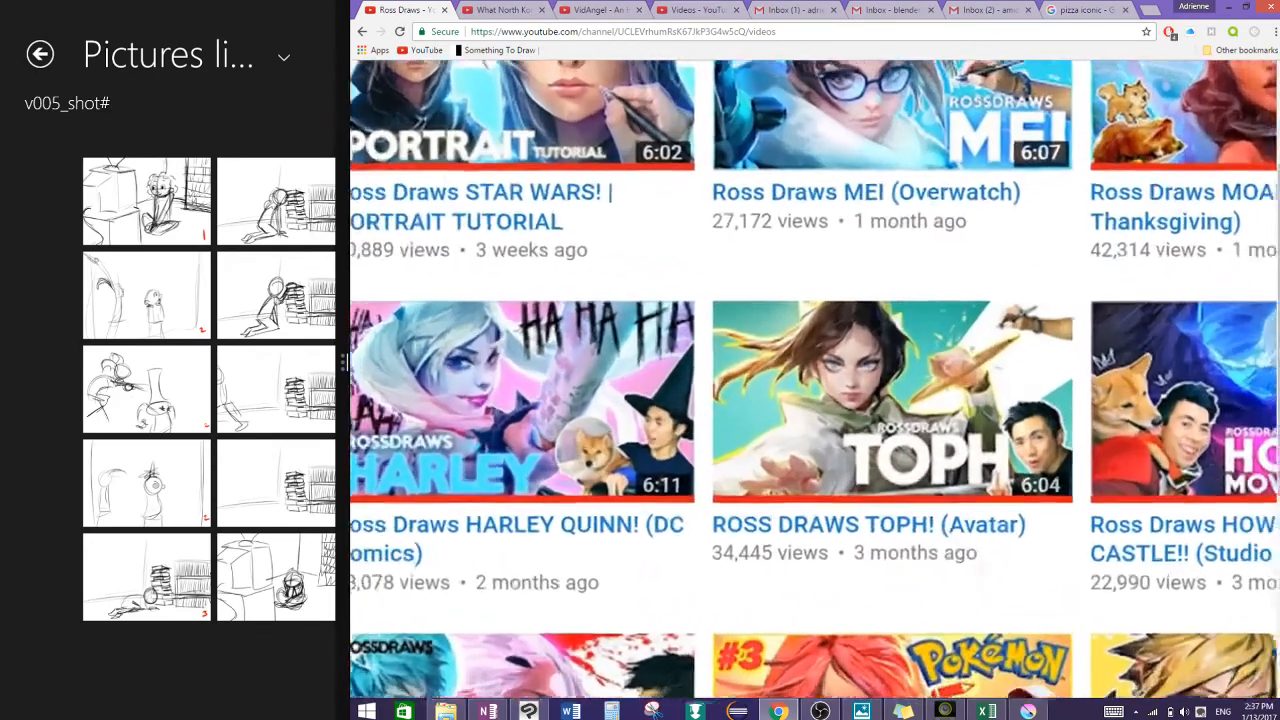
scroll(815, 400, "down", 2)
scroll(815, 400, "left", 3)
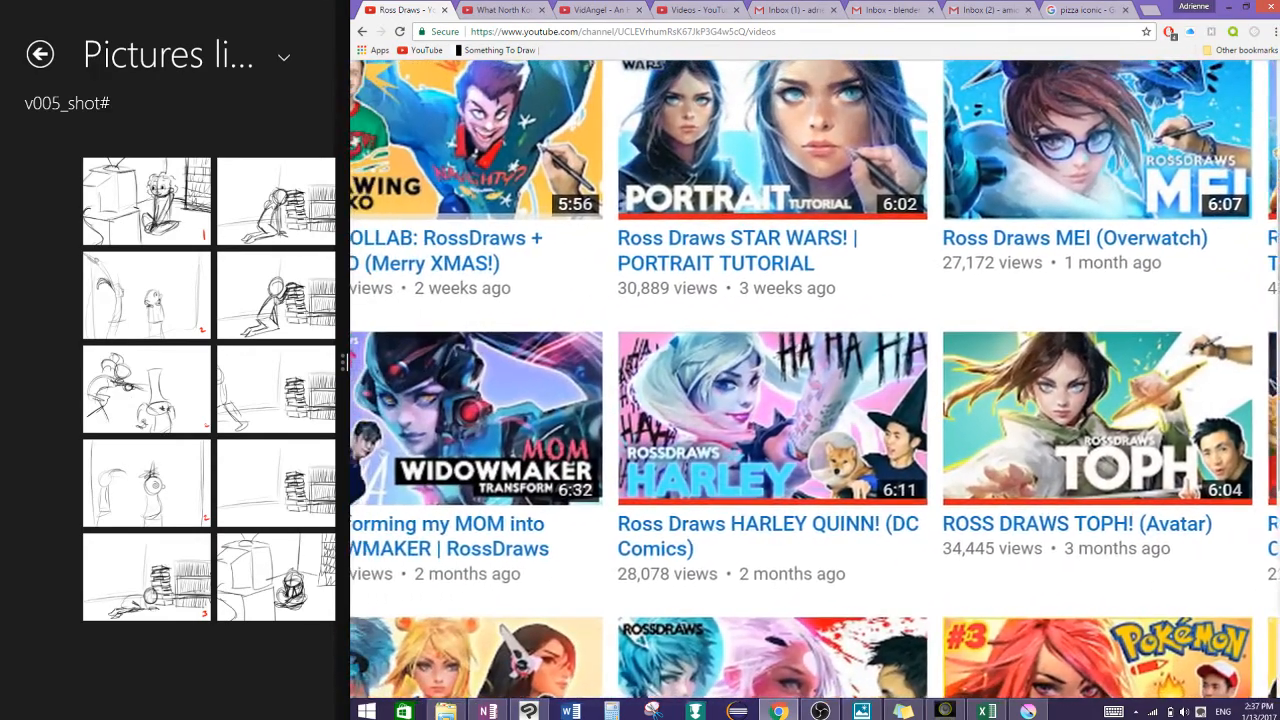
scroll(815, 400, "left", 3)
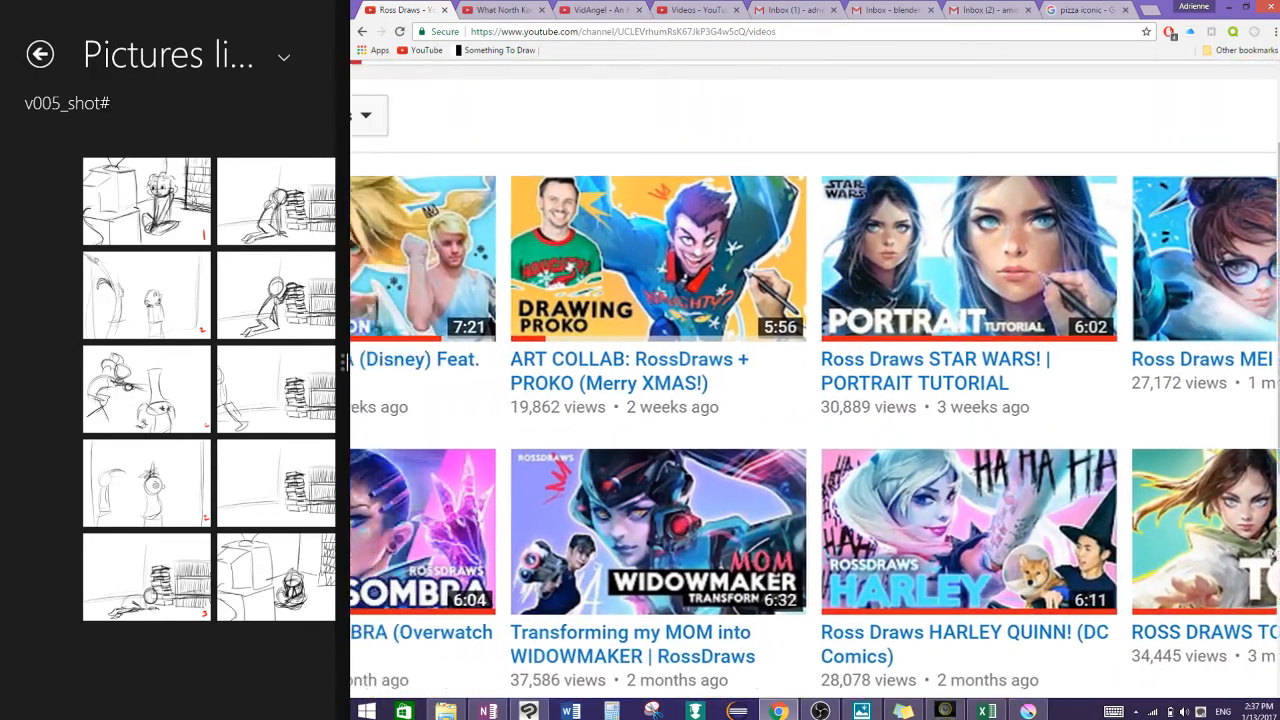
scroll(815, 400, "up", 1)
scroll(815, 425, "right", 6)
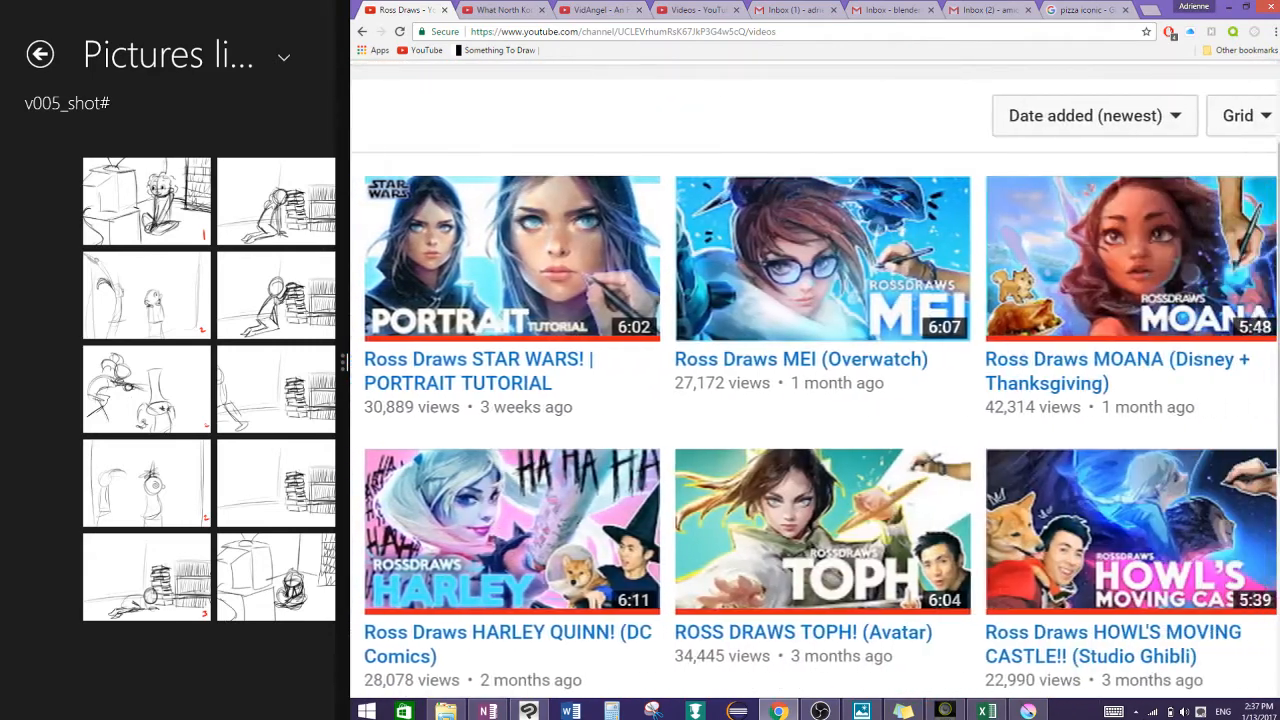
scroll(775, 400, "down", 1)
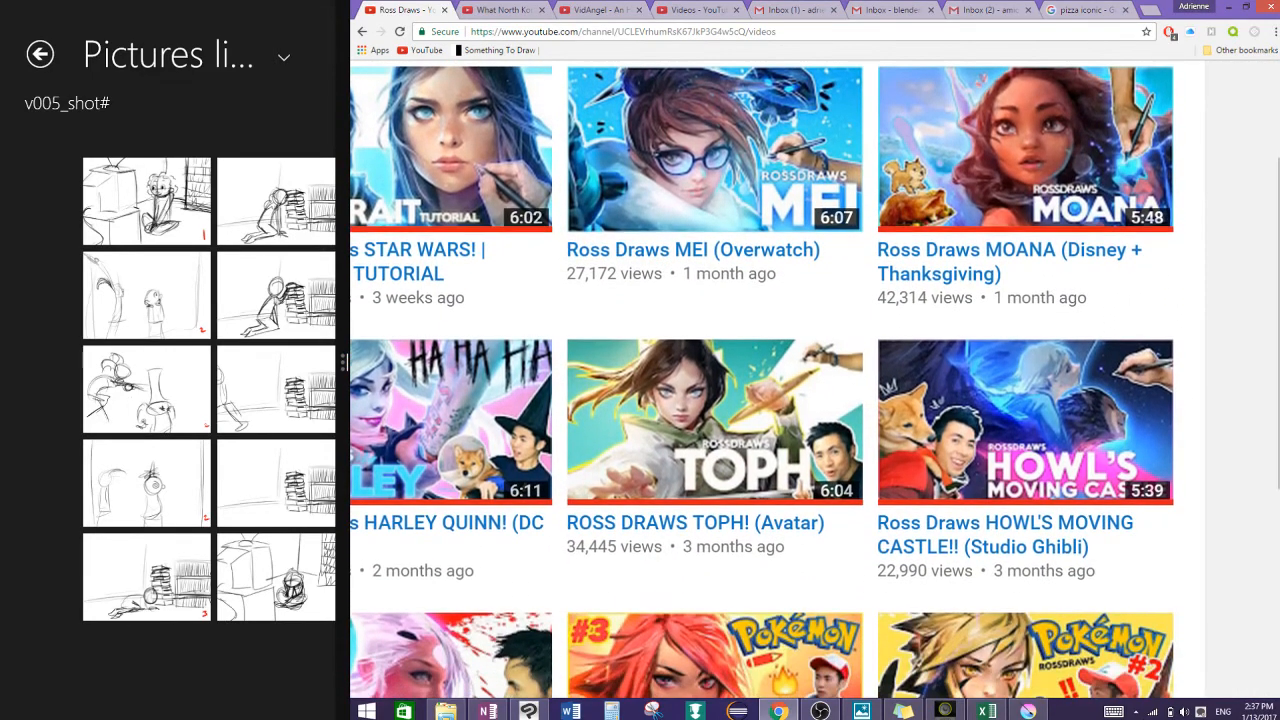
scroll(815, 380, "down", 4)
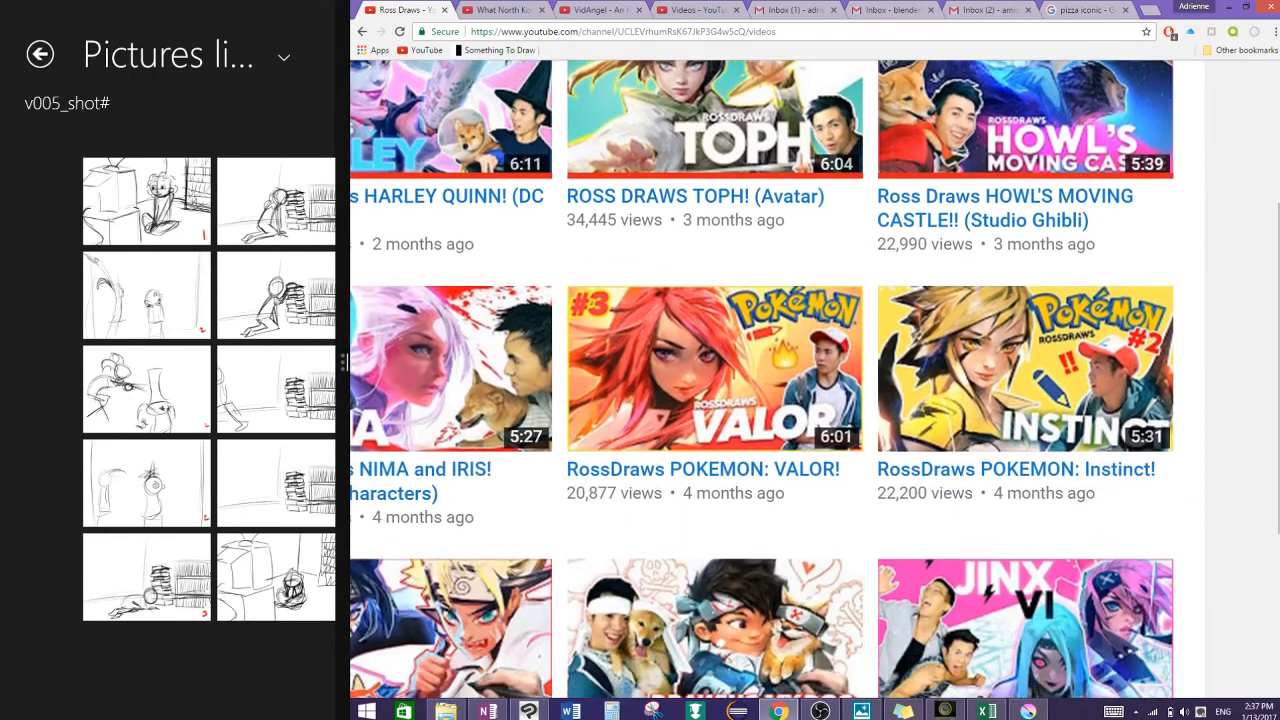
scroll(815, 380, "left", 2)
scroll(815, 380, "up", 1)
scroll(815, 380, "down", 3)
scroll(815, 380, "left", 2)
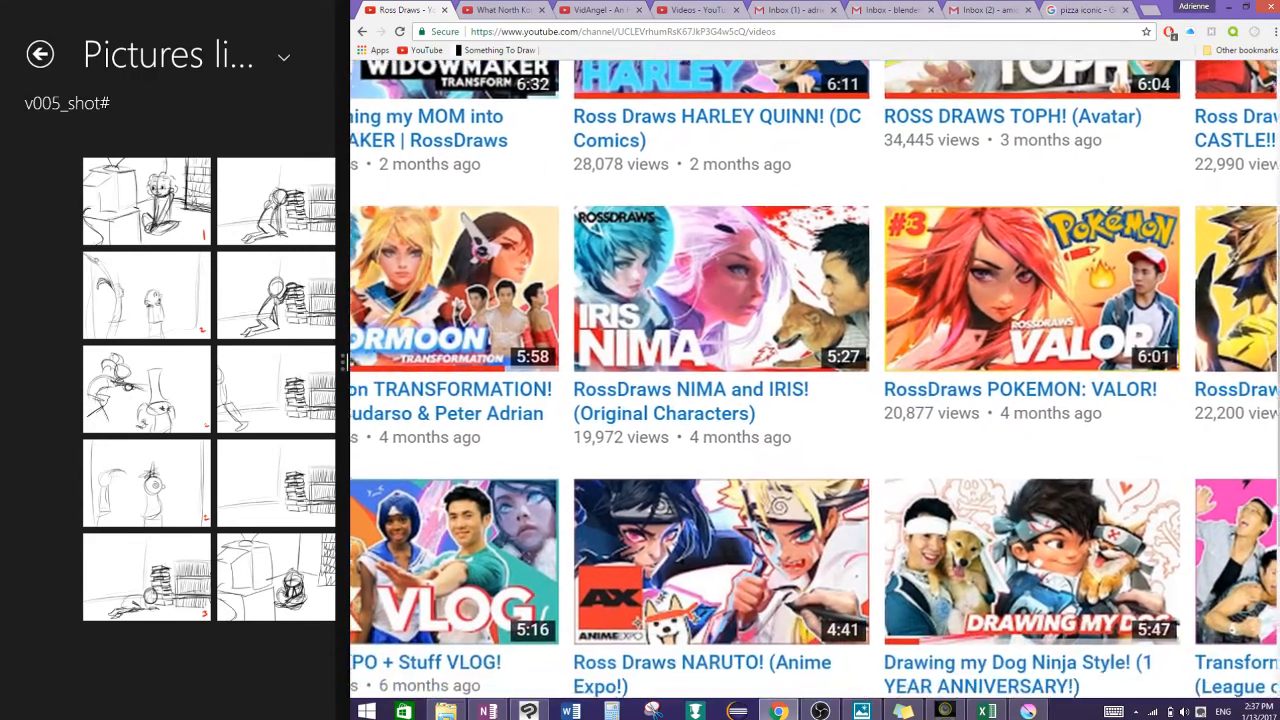
scroll(815, 380, "down", 1)
scroll(815, 380, "left", 1)
scroll(815, 380, "right", 4)
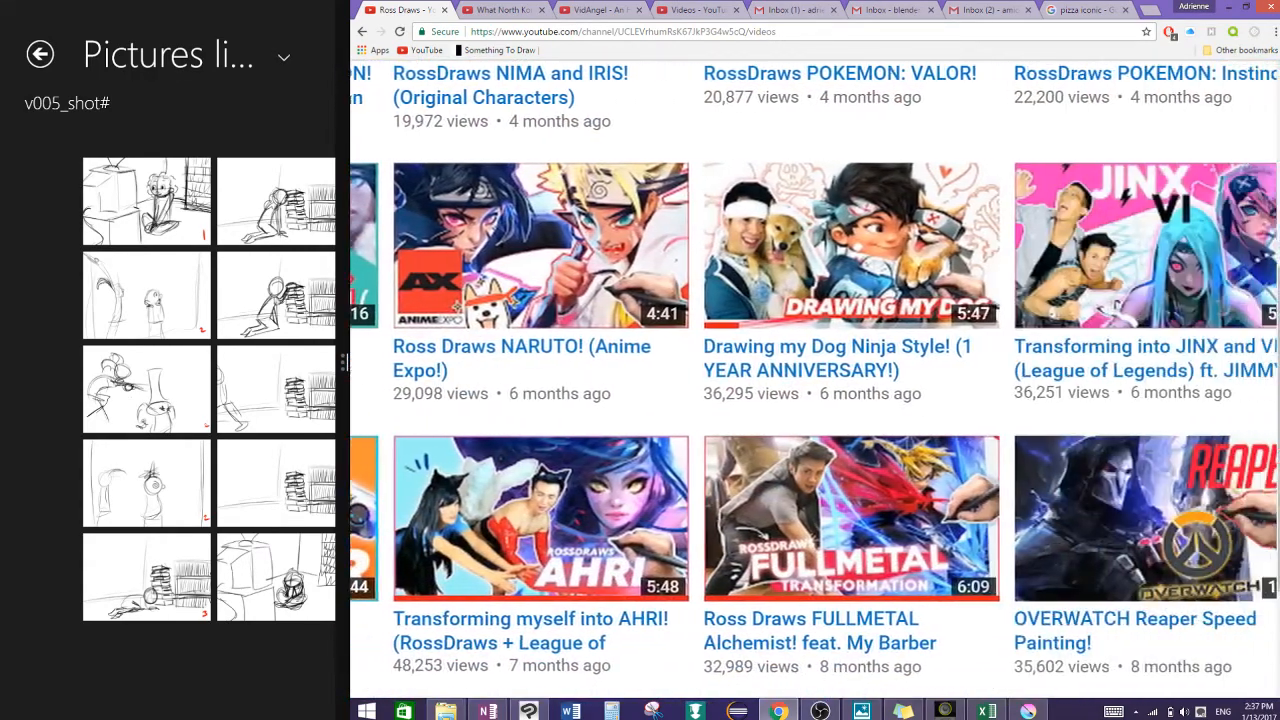
scroll(815, 380, "left", 3)
scroll(815, 380, "down", 4)
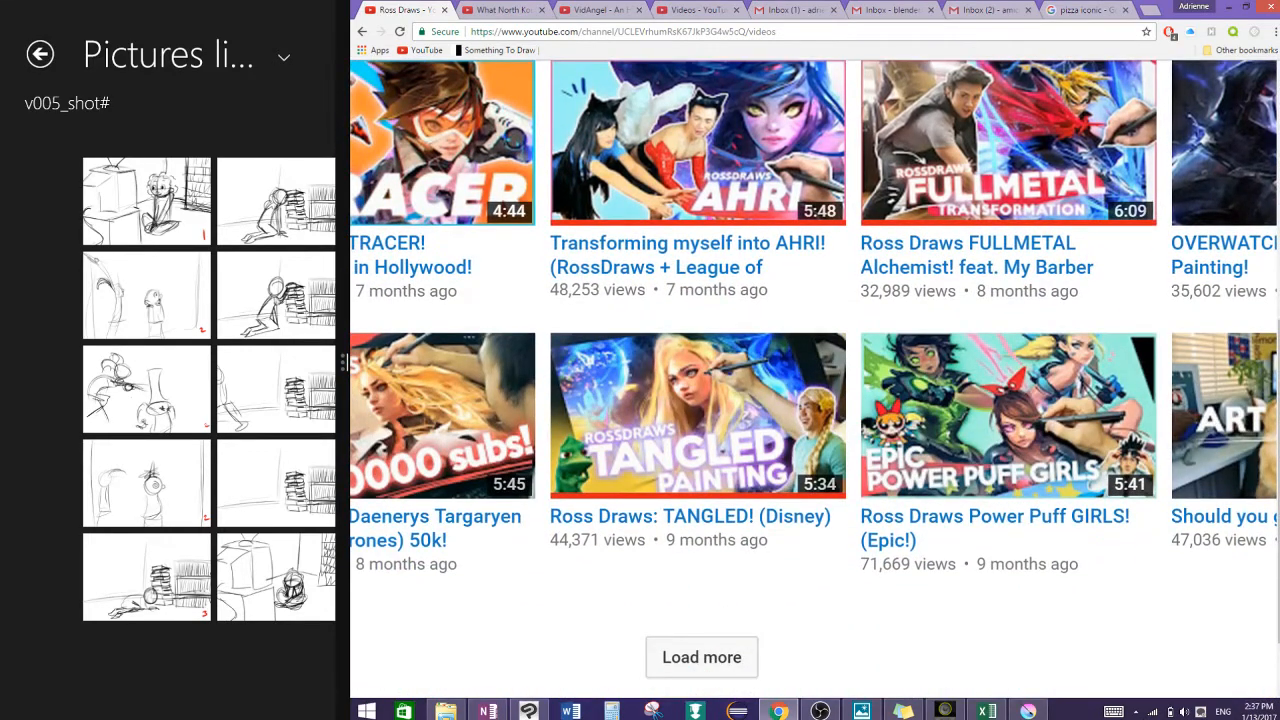
scroll(815, 380, "down", 5)
scroll(815, 380, "up", 1)
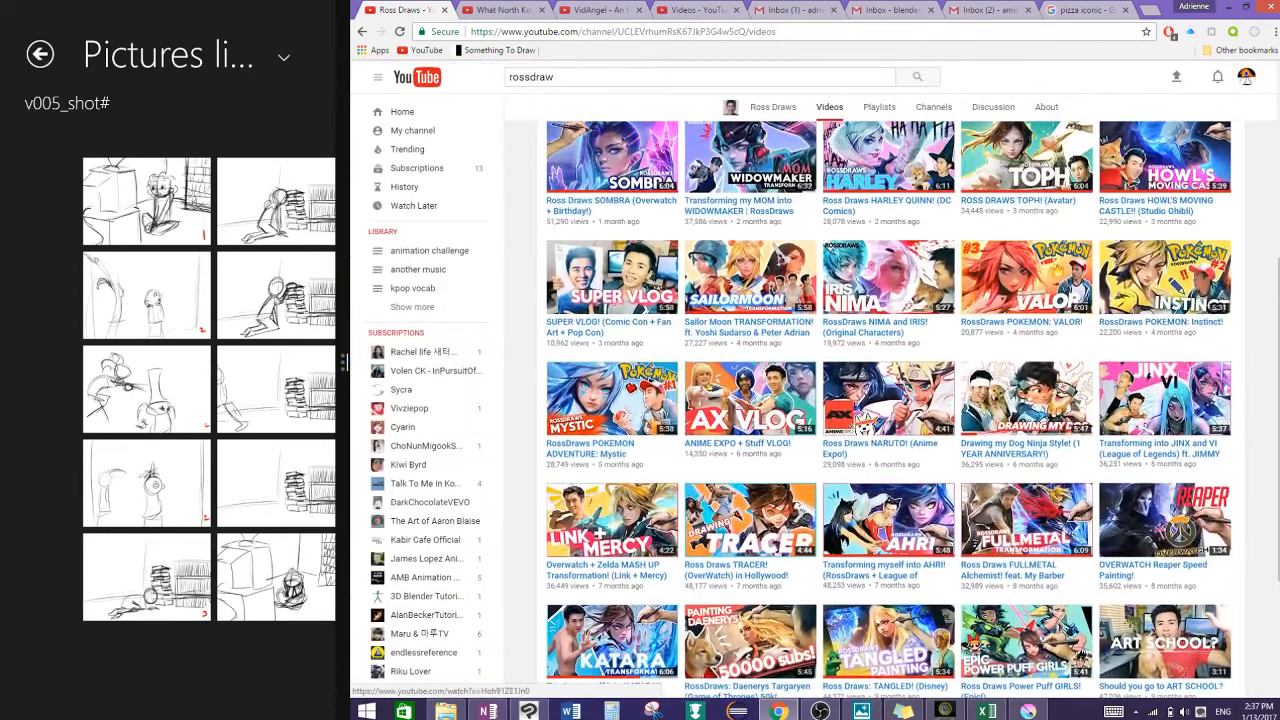
Step: Switch back to Krita and draw the forearm reaching toward the floor beside the book stack on frame 36
left_click(1228, 7)
scroll(930, 350, "down", 1)
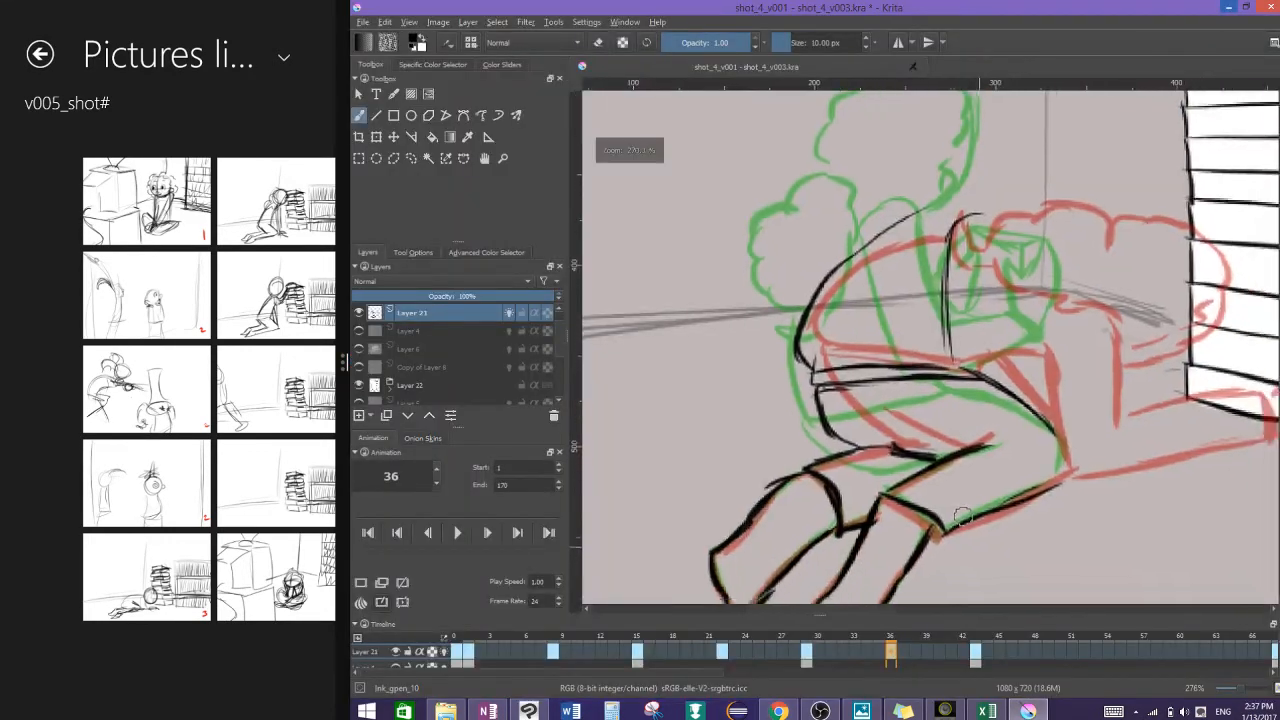
scroll(930, 350, "up", 1)
left_click_drag(1156, 243, 1048, 169)
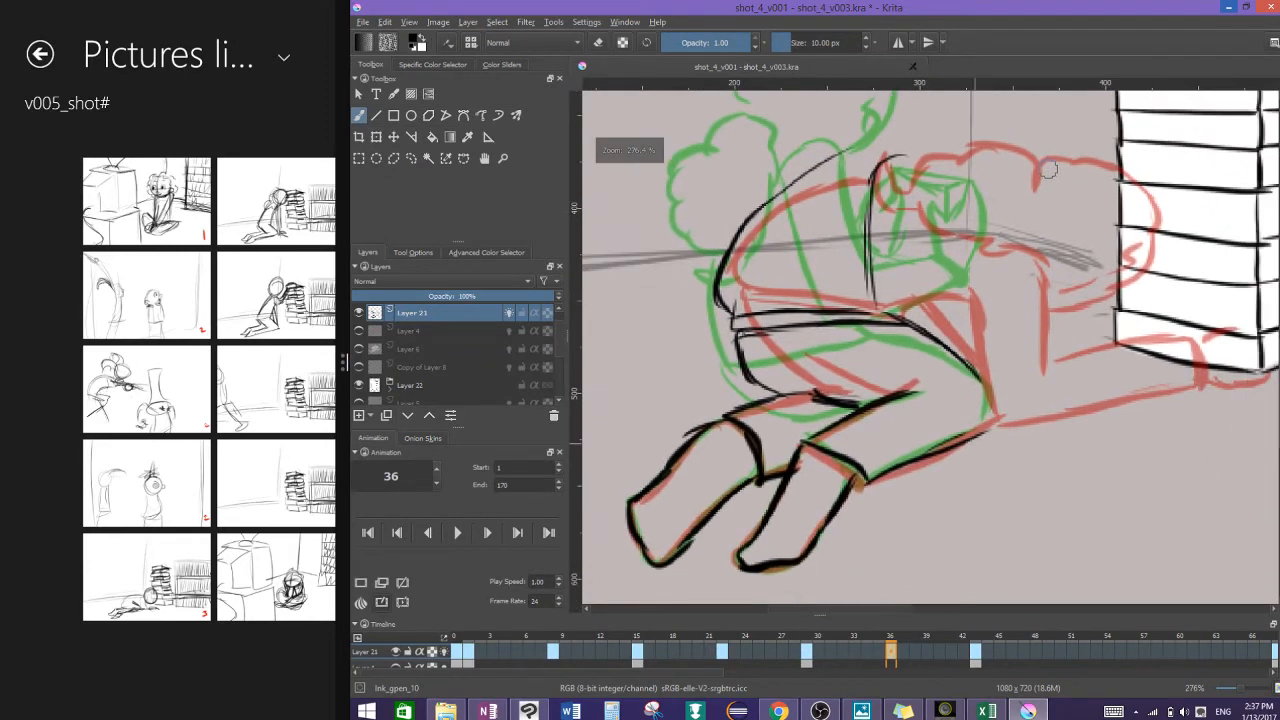
left_click_drag(906, 321, 1000, 341)
left_click_drag(932, 275, 1044, 328)
left_click_drag(947, 283, 1052, 328)
left_click_drag(905, 330, 1030, 357)
Step: Draw the hand resting on the floor and join it to the forearm at the wrist on frame 36
mouse_move(946, 328)
left_mouse_down()
mouse_move(1112, 344)
mouse_move(1130, 330)
mouse_move(1084, 370)
mouse_move(1144, 330)
left_mouse_up()
left_click_drag(1048, 321, 1177, 337)
mouse_move(1155, 361)
left_mouse_down()
mouse_move(1128, 373)
mouse_move(1092, 360)
mouse_move(1146, 376)
mouse_move(1168, 338)
left_mouse_up()
mouse_move(1064, 350)
left_mouse_down()
mouse_move(1104, 362)
mouse_move(1110, 336)
left_mouse_up()
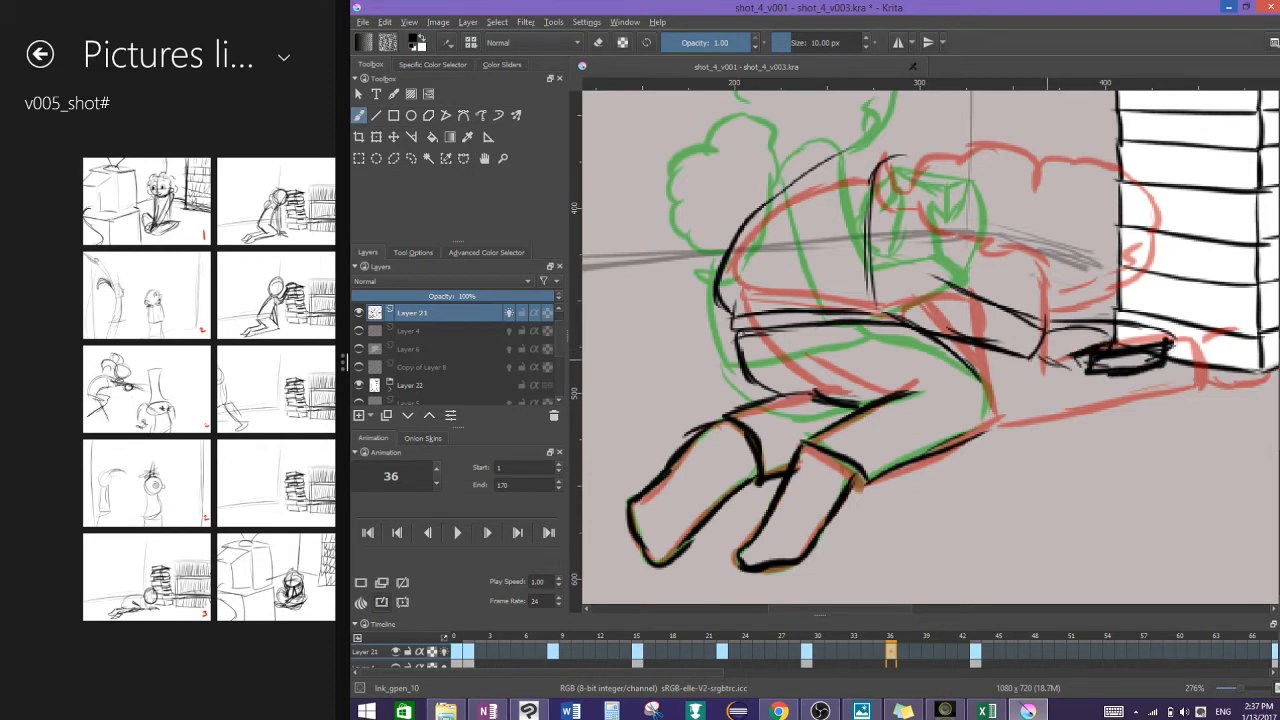
left_click_drag(1032, 357, 1070, 366)
mouse_move(1028, 323)
left_mouse_down()
mouse_move(1102, 313)
mouse_move(1078, 315)
left_mouse_up()
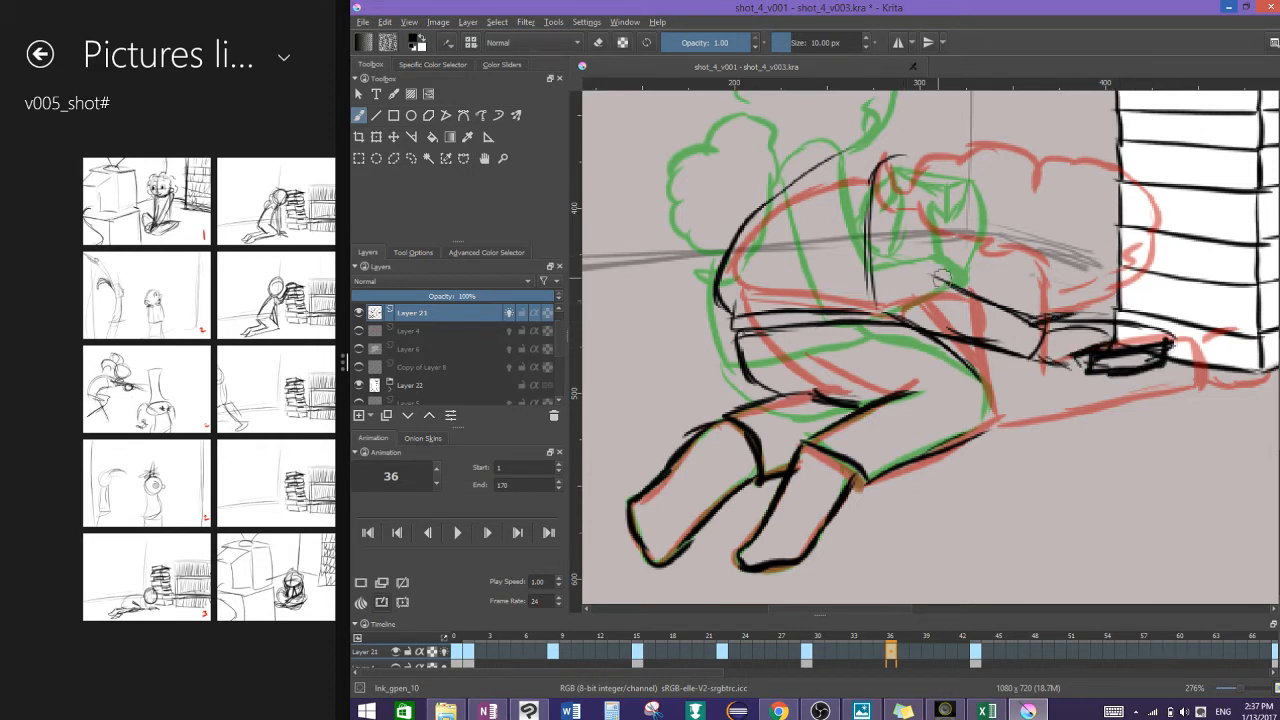
Step: Draw the upper arm and shoulder on frame 36 and thicken the curved back line
mouse_move(940, 279)
left_mouse_down()
mouse_move(937, 220)
mouse_move(883, 226)
mouse_move(941, 235)
left_mouse_up()
mouse_move(922, 162)
left_mouse_down()
mouse_move(920, 250)
mouse_move(933, 278)
mouse_move(1024, 360)
left_mouse_up()
mouse_move(984, 262)
left_mouse_down()
mouse_move(935, 284)
mouse_move(838, 386)
left_mouse_up()
left_click_drag(884, 322, 848, 415)
left_click_drag(1089, 505, 1065, 552)
left_click_drag(950, 426, 998, 296)
left_click_drag(955, 346, 1019, 278)
left_click_drag(1019, 279, 1011, 390)
Step: Sketch the round head above the shoulder on frame 36 and draw the face outline along its front edge
mouse_move(967, 333)
left_mouse_down()
mouse_move(943, 295)
mouse_move(1096, 229)
mouse_move(985, 268)
mouse_move(1100, 290)
left_mouse_up()
left_click_drag(1094, 240, 1048, 330)
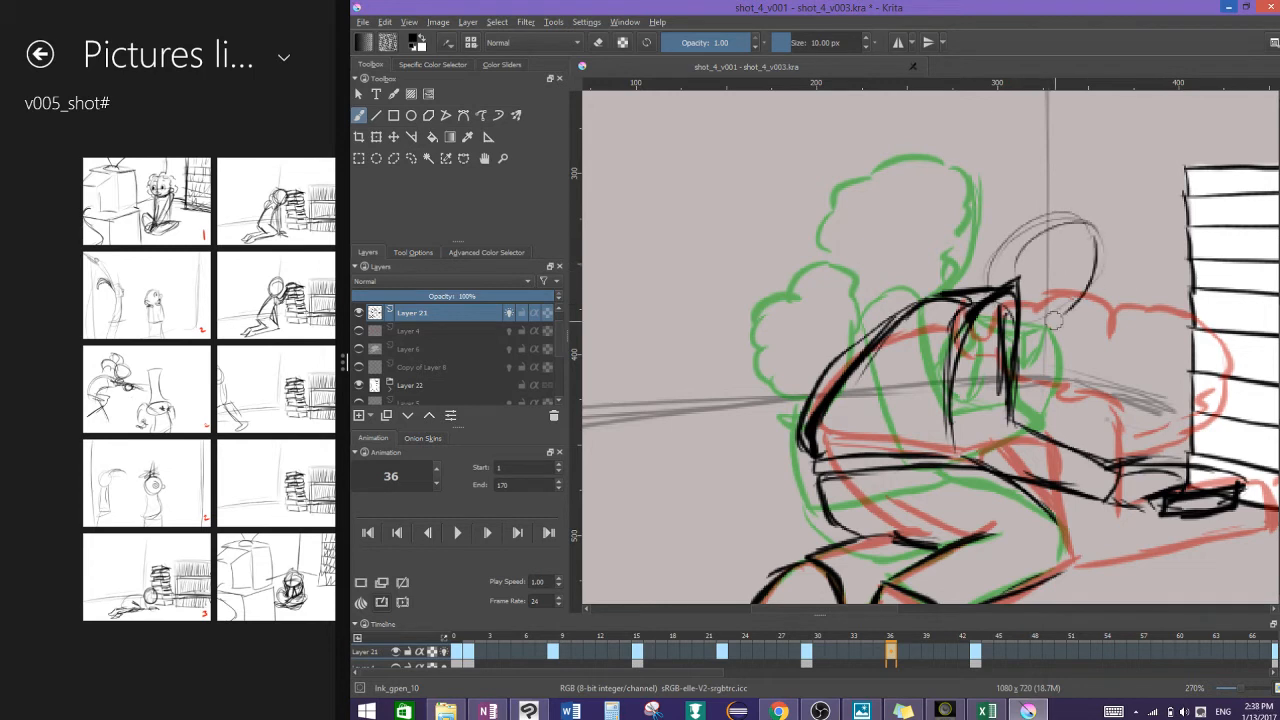
left_click_drag(1100, 265, 1035, 338)
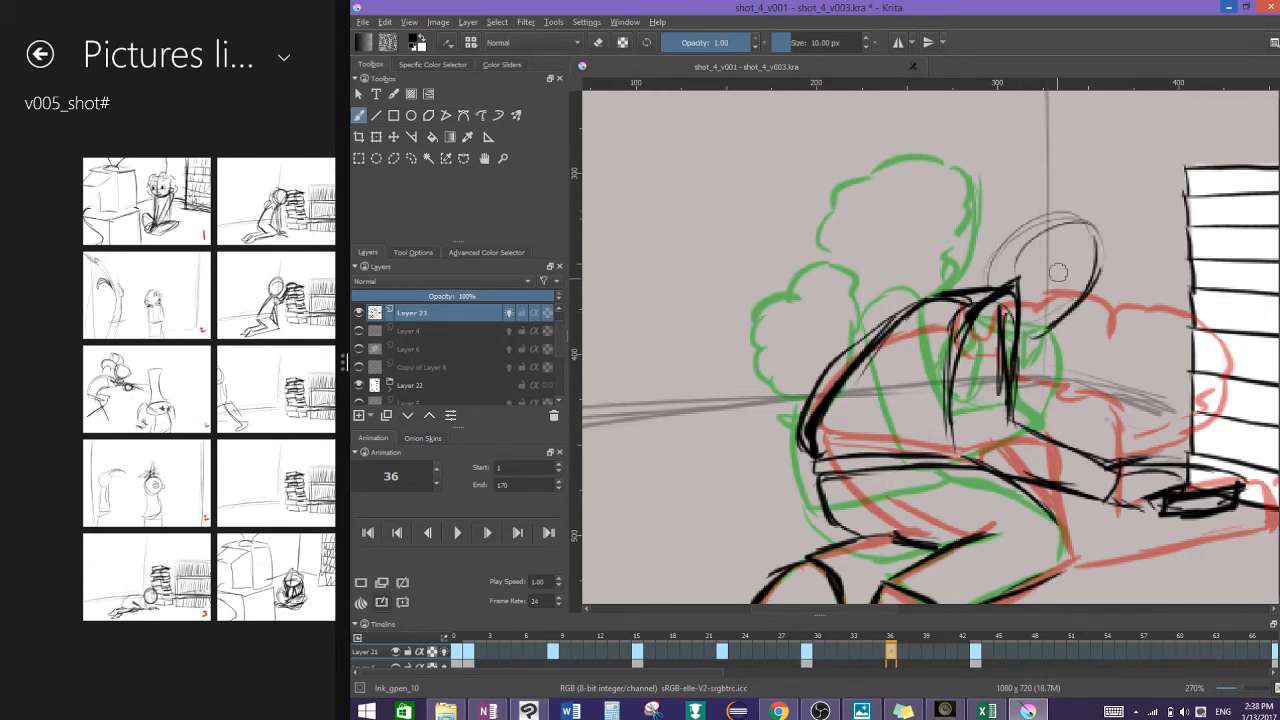
mouse_move(1081, 229)
left_mouse_down()
mouse_move(1089, 251)
mouse_move(1065, 298)
mouse_move(1014, 316)
left_mouse_up()
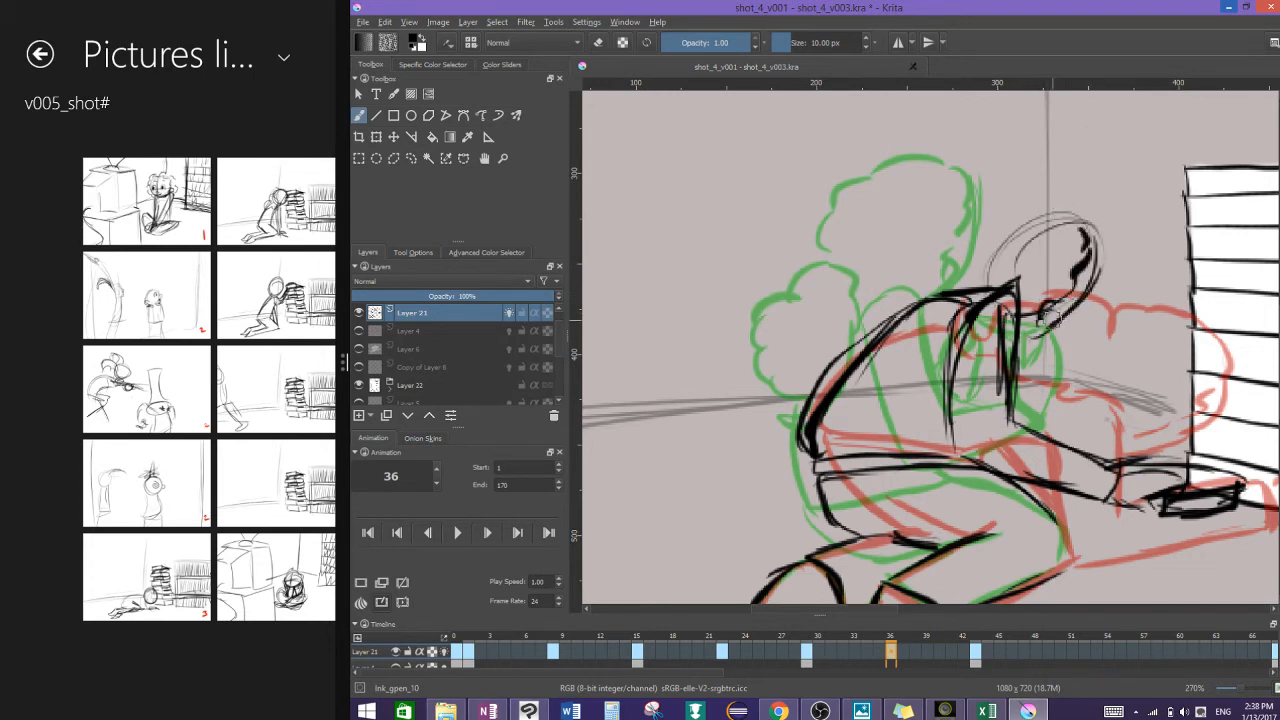
Step: Draw the curly hair over the top of the head and down along the back on frame 36
mouse_move(1052, 206)
left_mouse_down()
mouse_move(980, 238)
mouse_move(957, 282)
mouse_move(995, 257)
mouse_move(934, 268)
left_mouse_up()
left_click_drag(951, 270, 911, 302)
left_click_drag(1034, 206, 1097, 215)
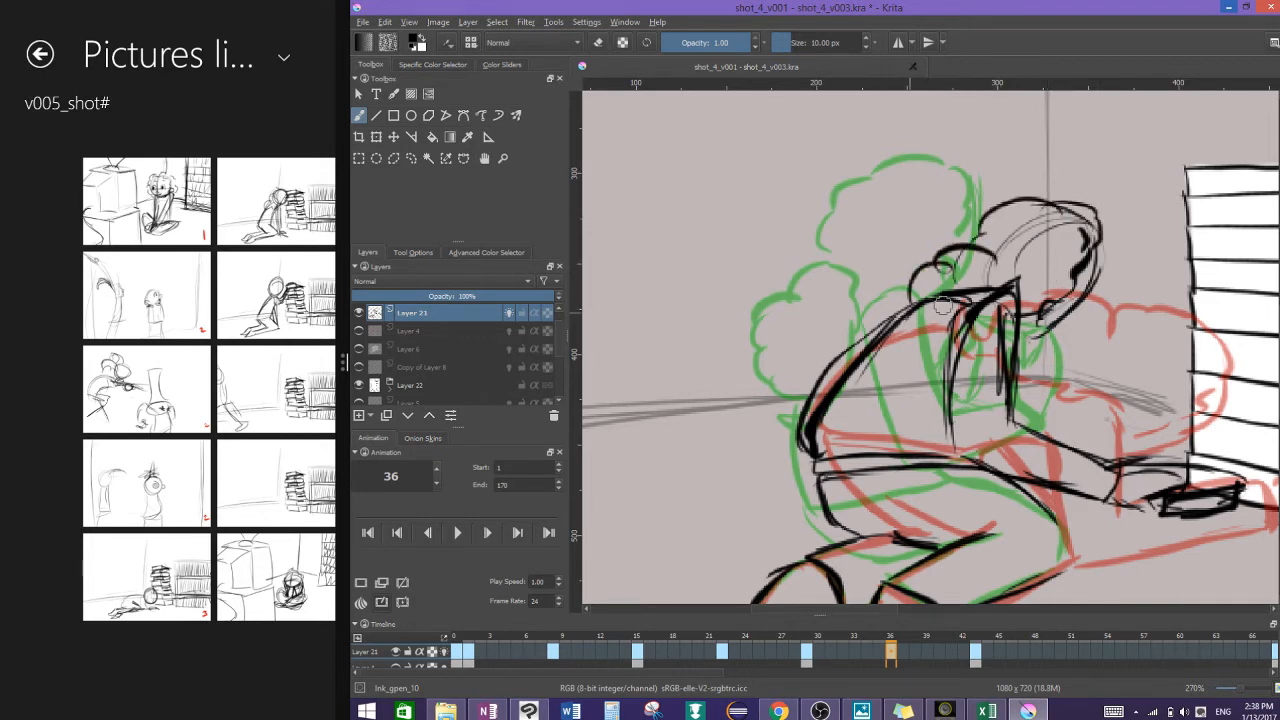
mouse_move(926, 268)
left_mouse_down()
mouse_move(859, 362)
mouse_move(878, 392)
left_mouse_up()
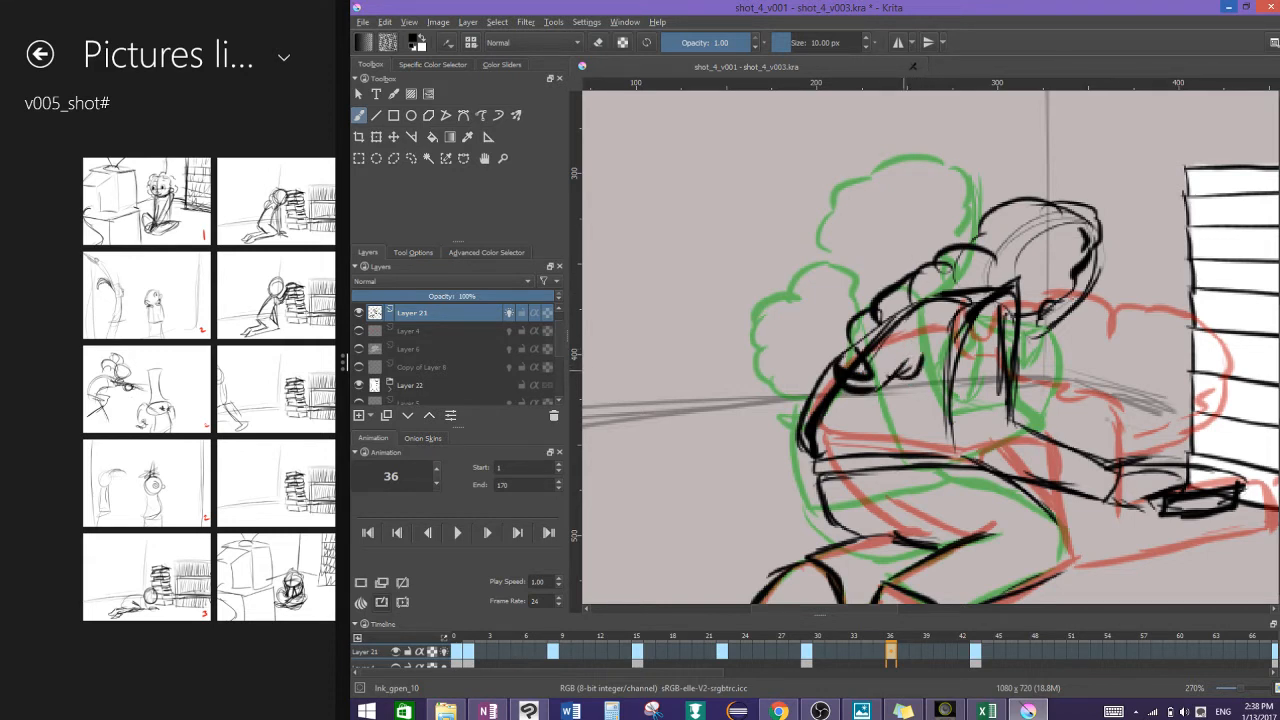
Step: Erase the back and shoulder lines that overlap the hair on frame 36, and return to the ink brush
key("slash")
mouse_move(899, 321)
left_mouse_down()
mouse_move(888, 312)
mouse_move(898, 318)
mouse_move(879, 341)
mouse_move(886, 356)
left_mouse_up()
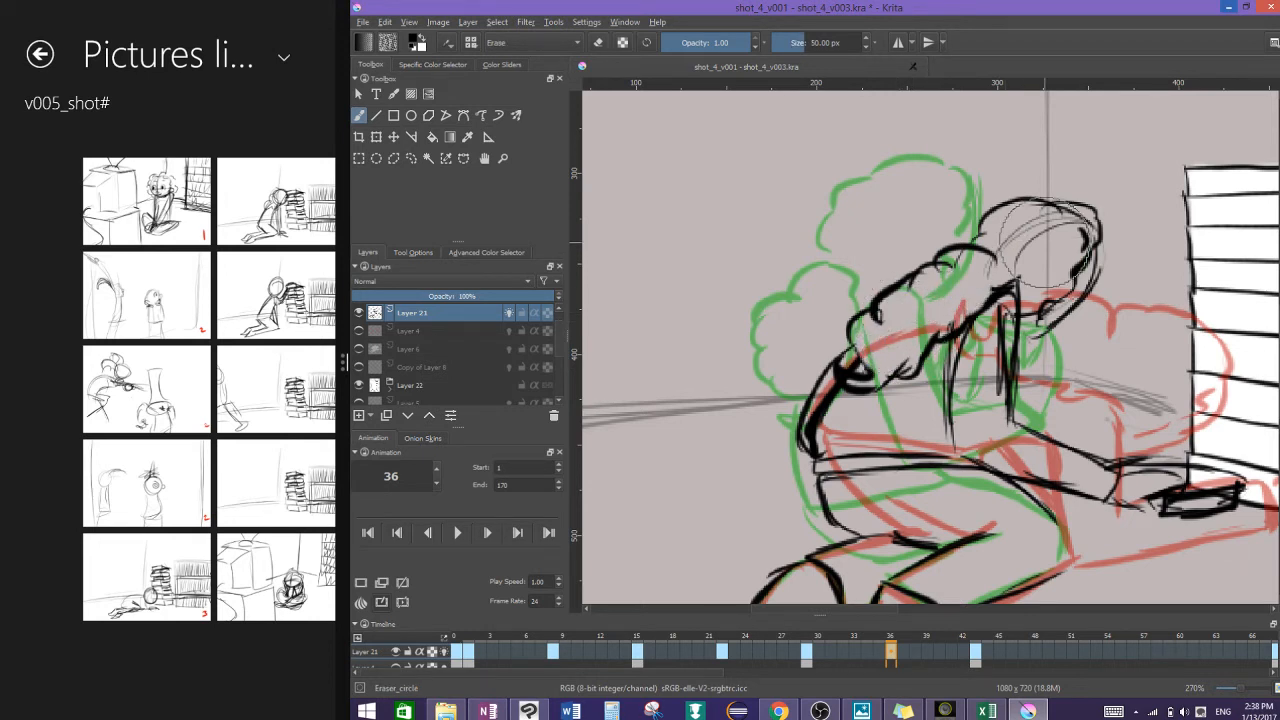
scroll(1045, 243, "down", 1)
left_click_drag(1045, 243, 1066, 168)
key("slash")
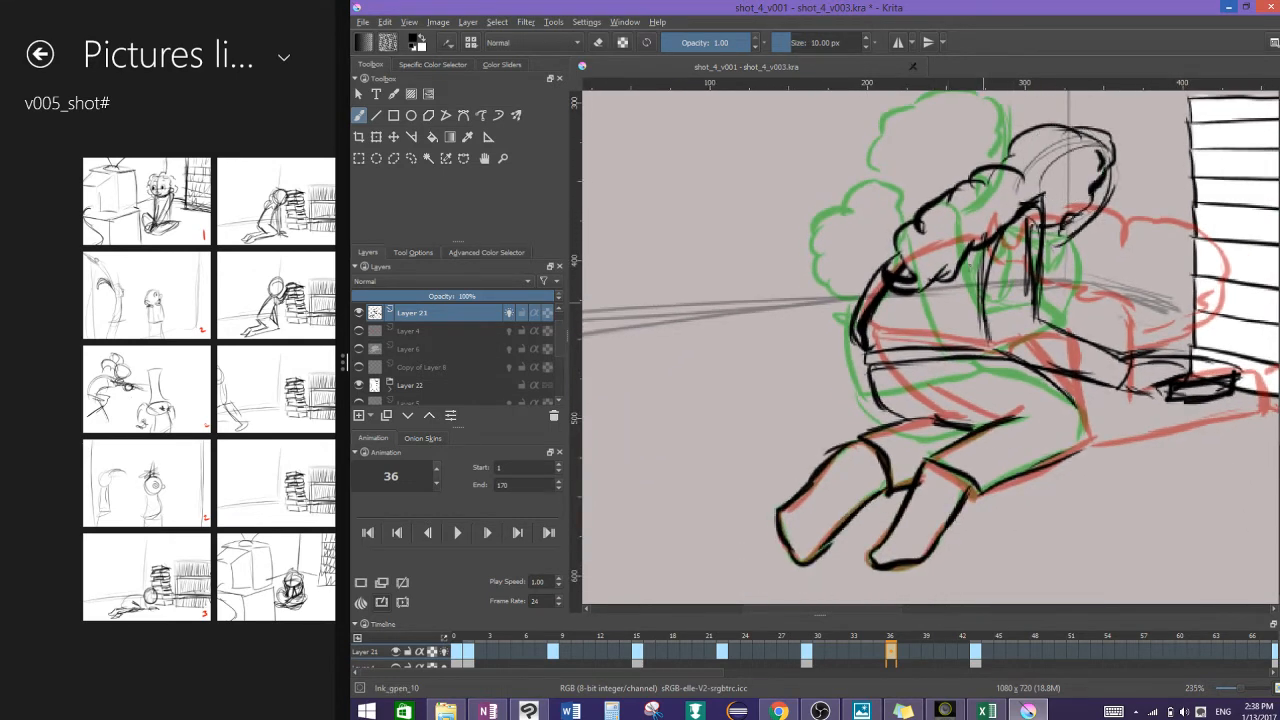
Step: Reinforce the front torso line, the thigh and the underside of the hips on frame 36
mouse_move(976, 266)
left_mouse_down()
mouse_move(1006, 352)
mouse_move(1070, 404)
mouse_move(1077, 431)
mouse_move(1062, 457)
left_mouse_up()
left_click_drag(874, 398, 940, 424)
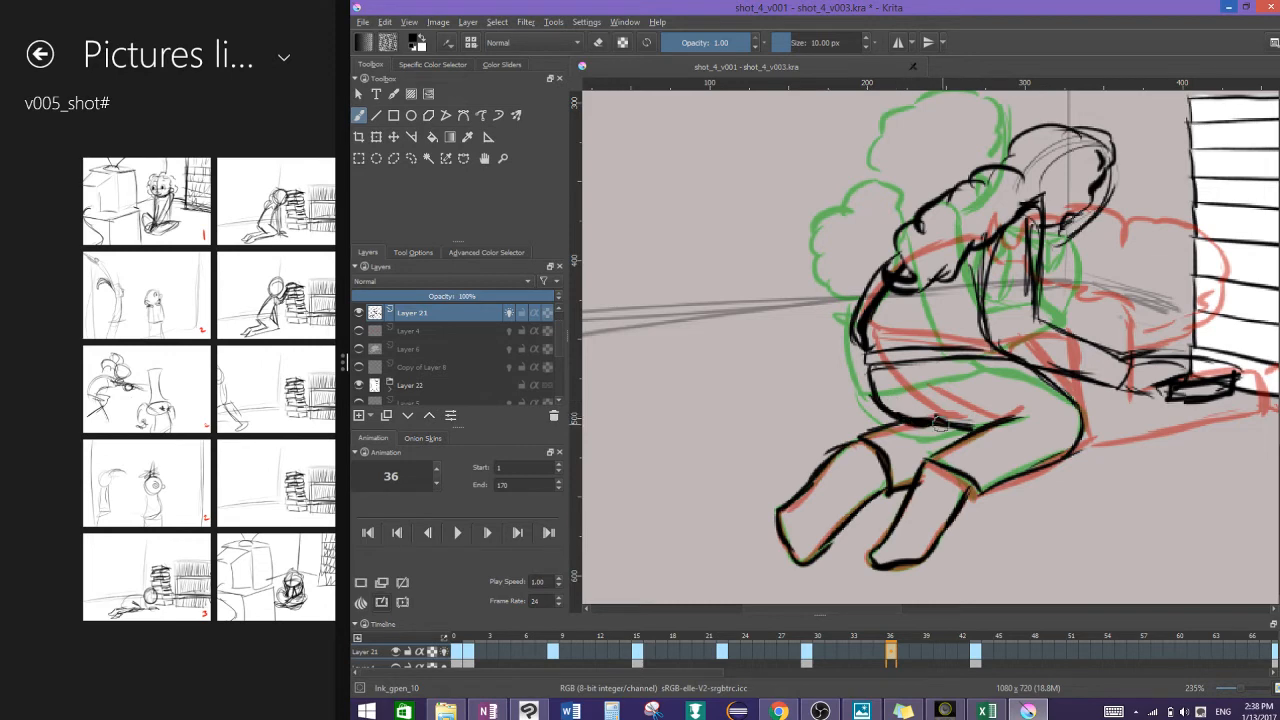
scroll(957, 386, "down", 1)
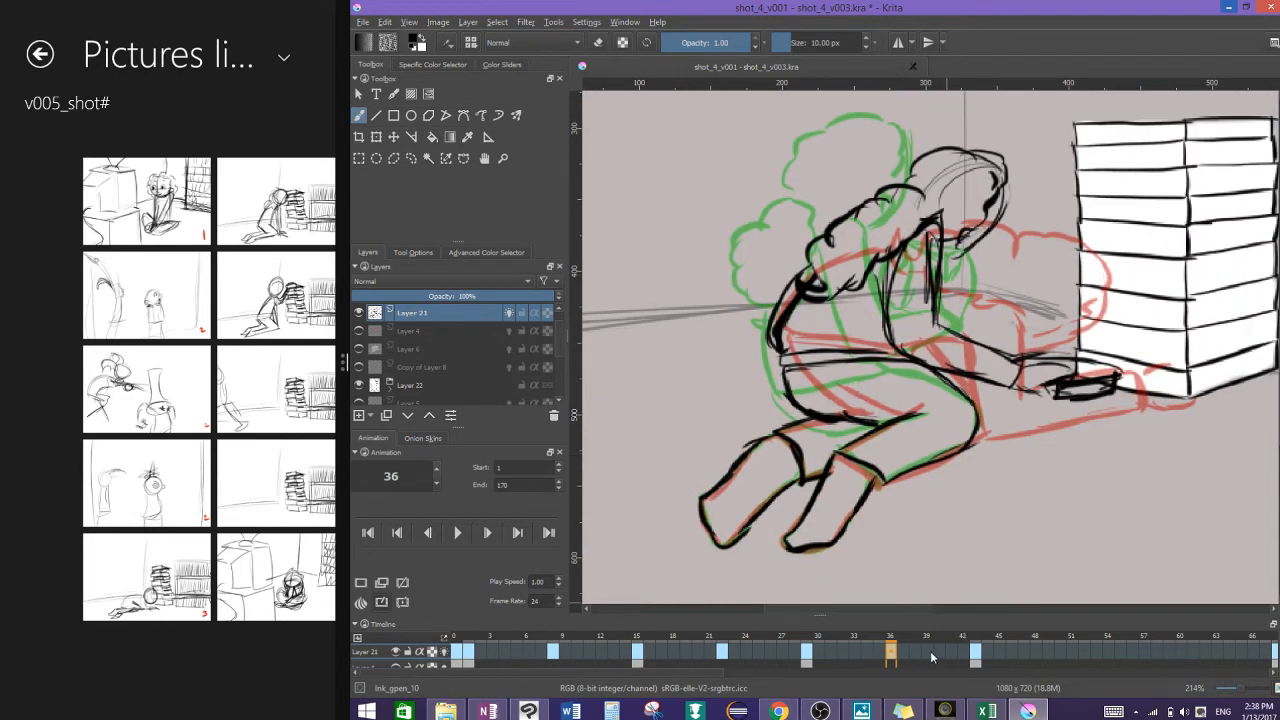
Step: Compare frame 36 with the key poses on frames 43 and 29, and darken the wrist and hand lines on frame 36
left_click(977, 656)
left_click(892, 652)
left_click(810, 655)
left_click(892, 656)
mouse_move(1056, 367)
left_mouse_down()
mouse_move(1120, 388)
mouse_move(1080, 392)
mouse_move(1063, 351)
mouse_move(1015, 358)
left_mouse_up()
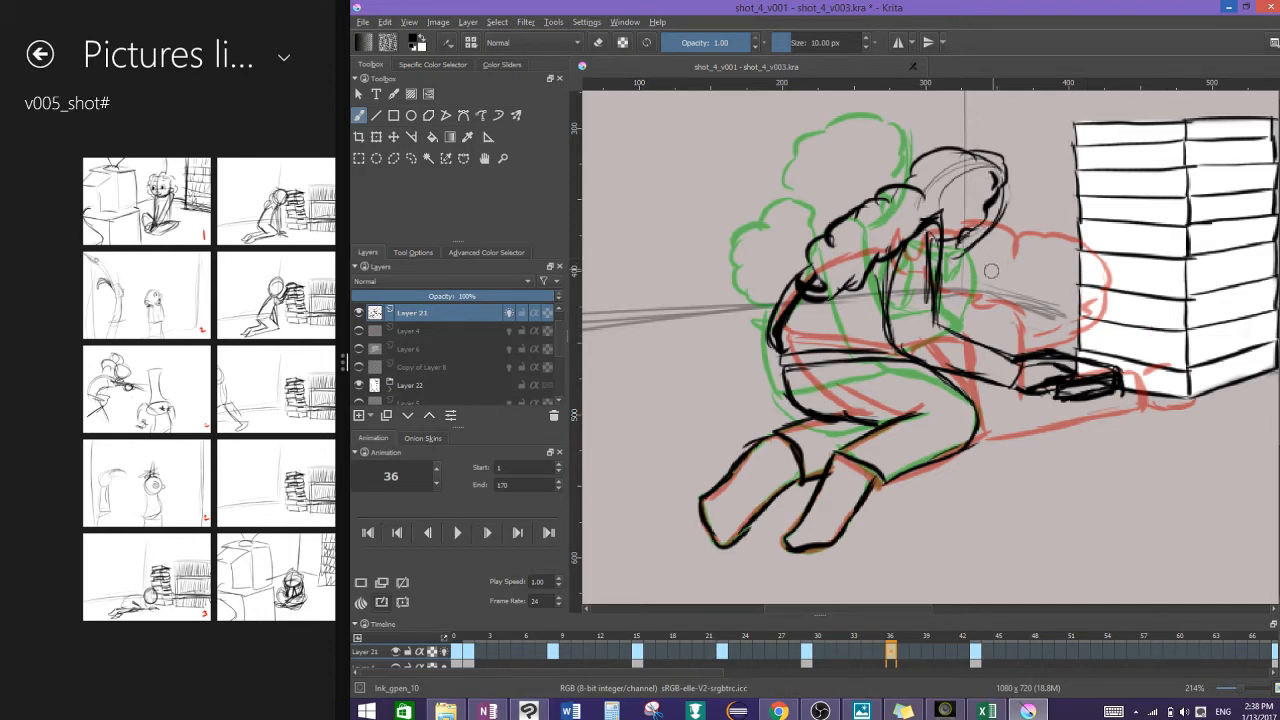
left_click(808, 660)
left_click(892, 652)
key("ctrl+z")
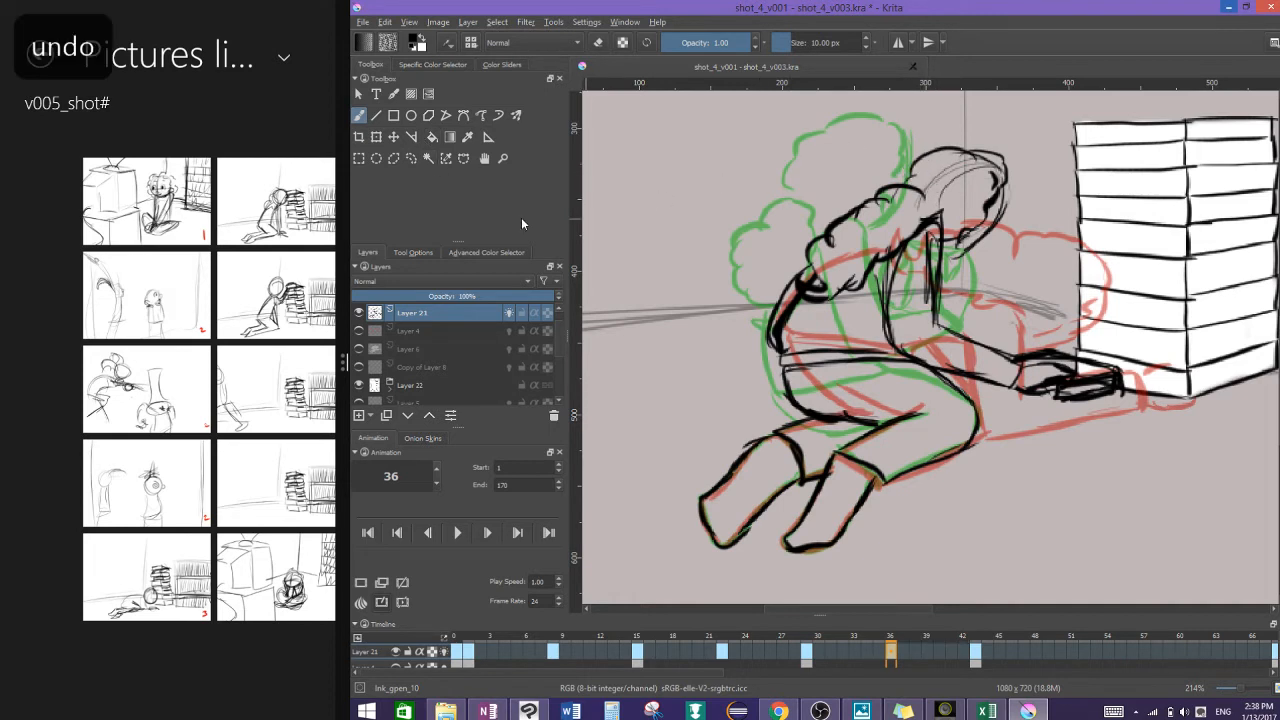
Step: Select the head on frame 36 with a freehand selection, enlarge it slightly with Transform and shift it upward
left_click(430, 159)
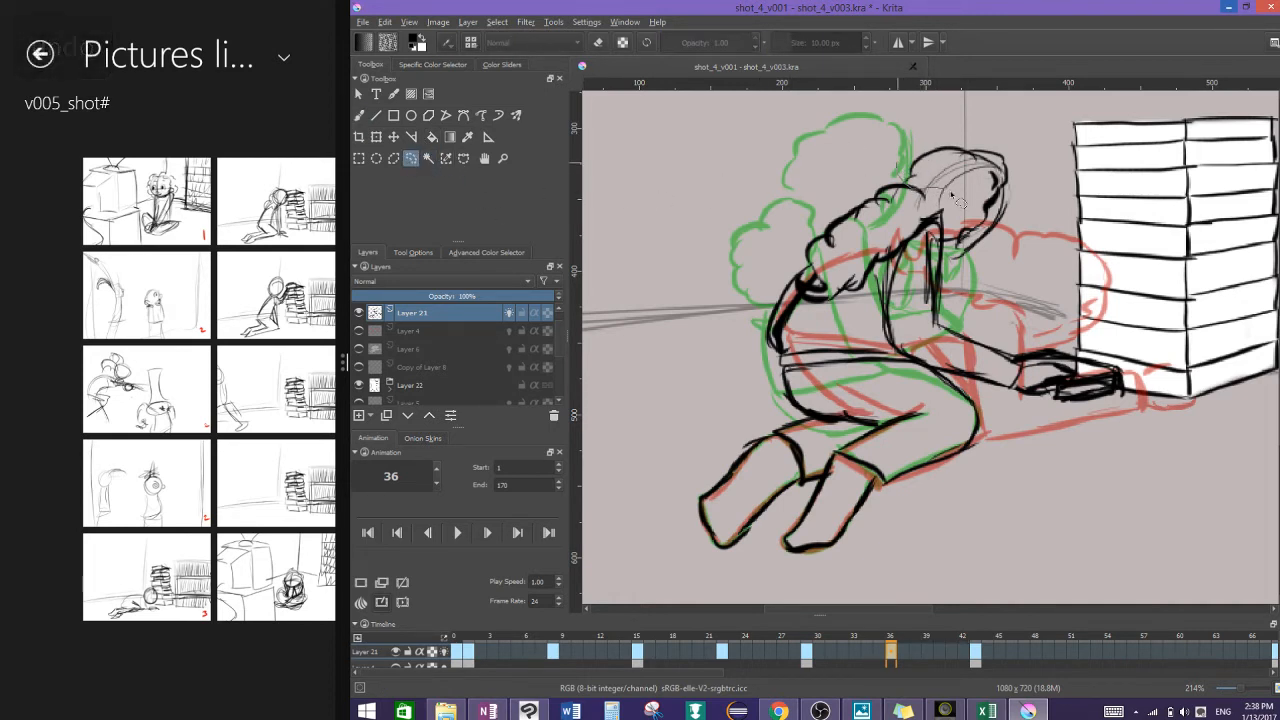
left_click_drag(1045, 249, 880, 165)
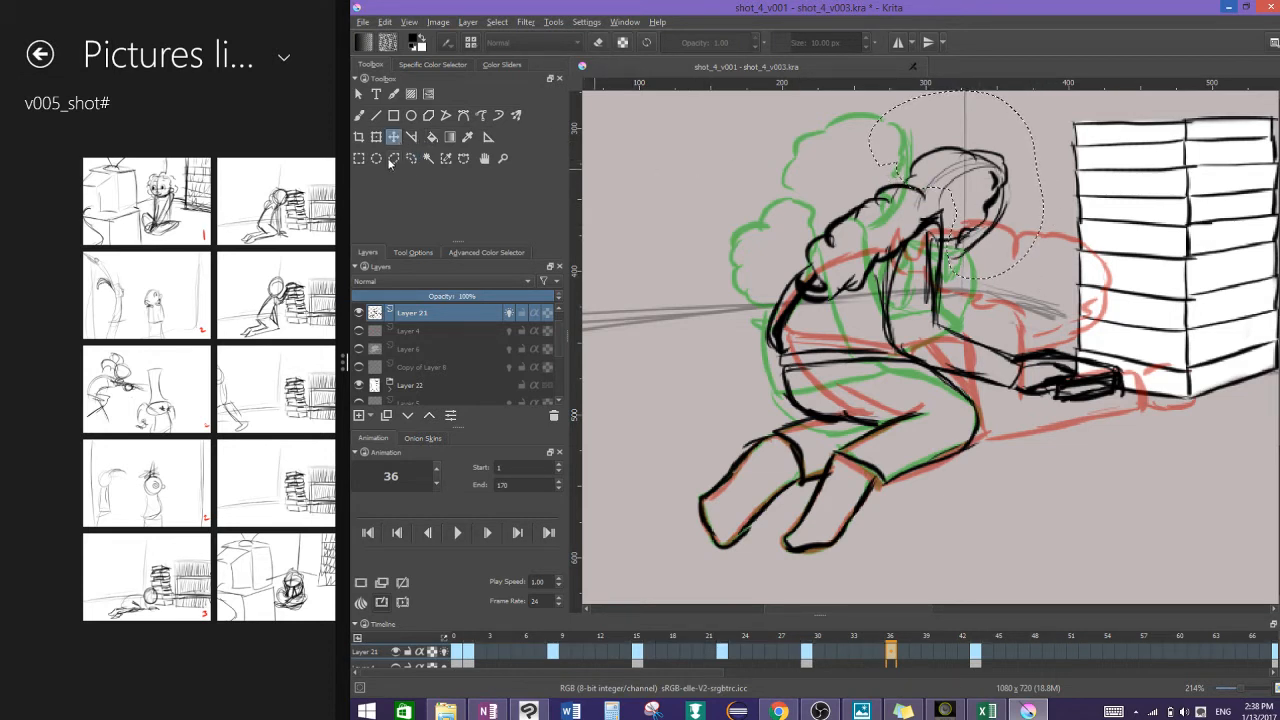
key("ctrl+t")
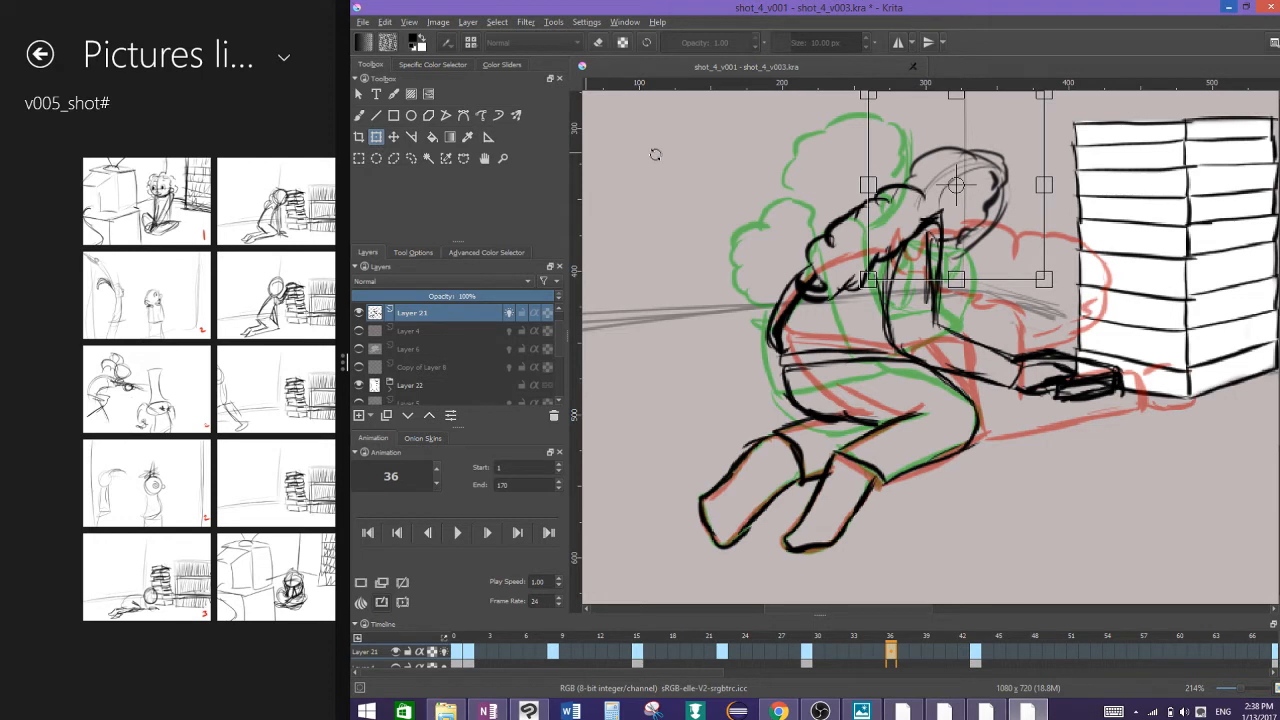
left_click_drag(1044, 279, 1081, 308)
left_click_drag(1013, 233, 995, 208)
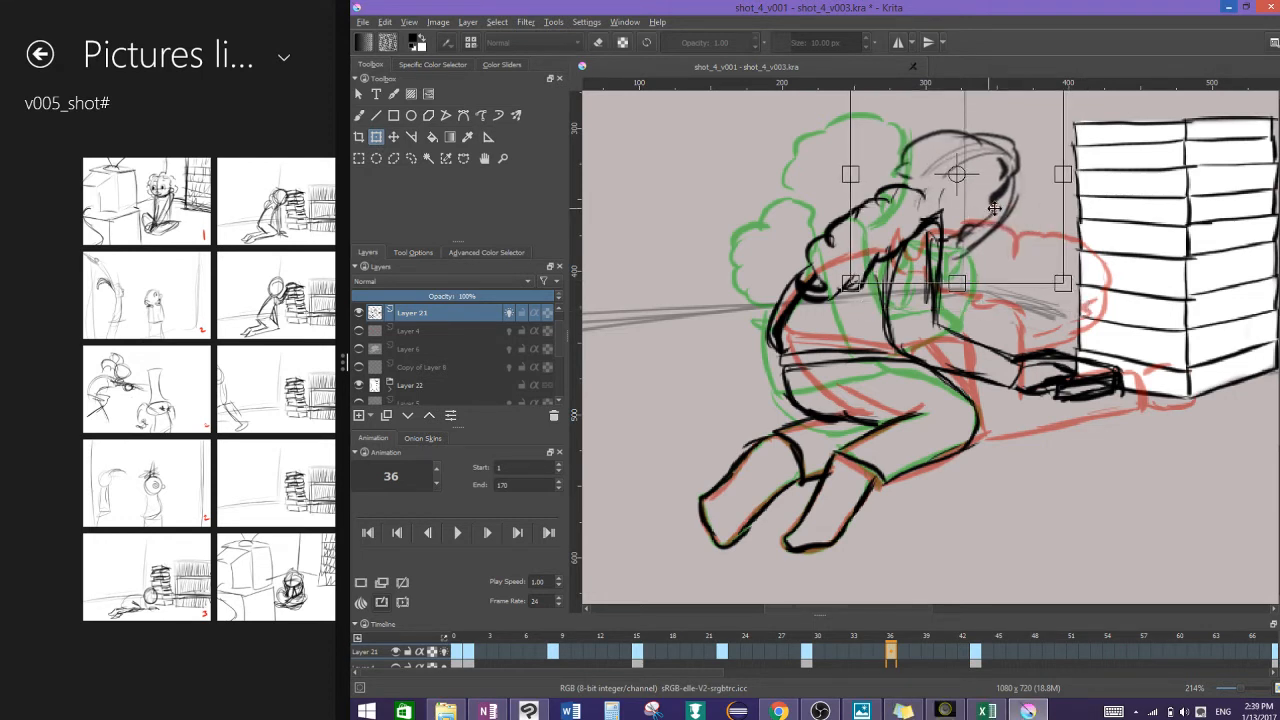
left_click(359, 115)
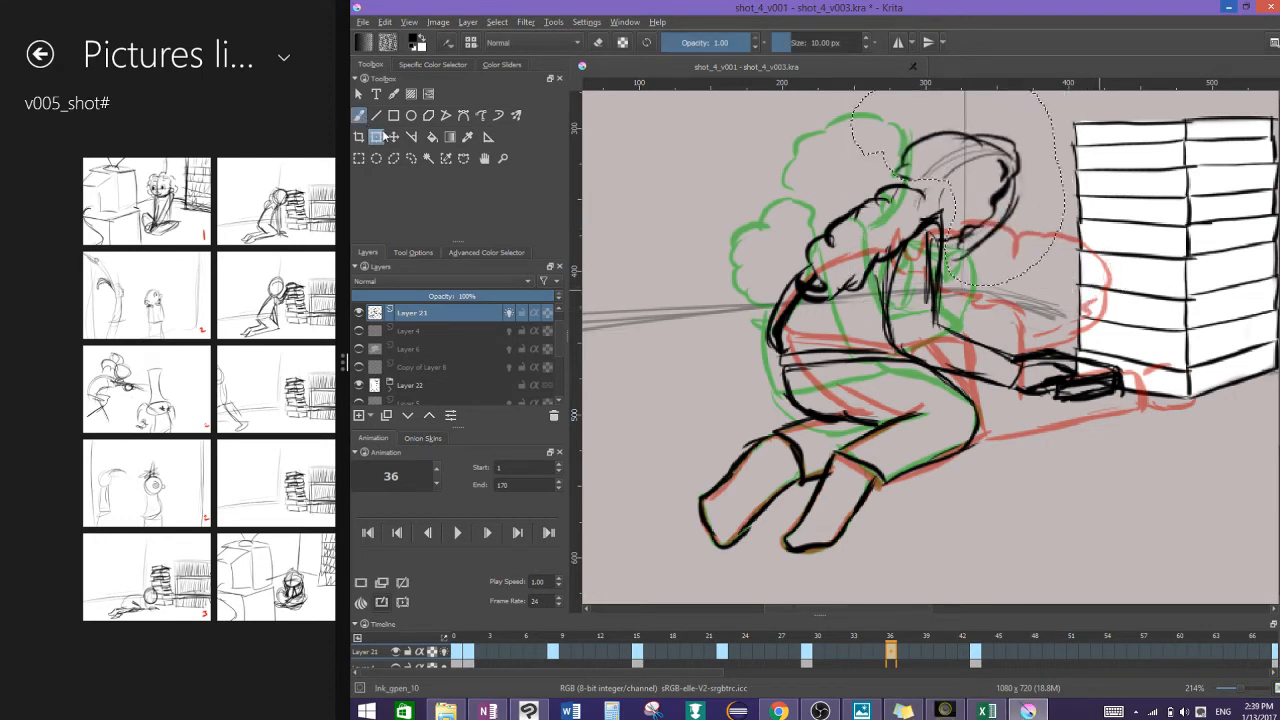
Step: Clear the selection around the head and save the file
left_click(497, 22)
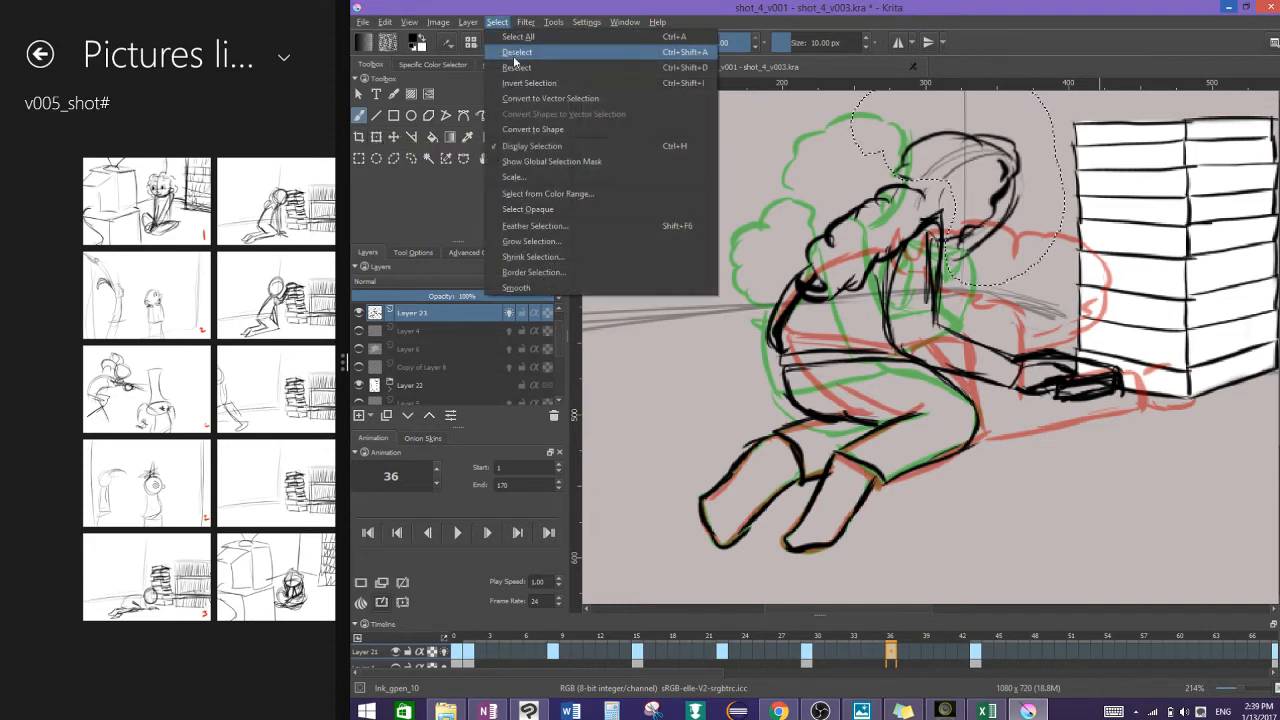
left_click(518, 52)
key("ctrl+s")
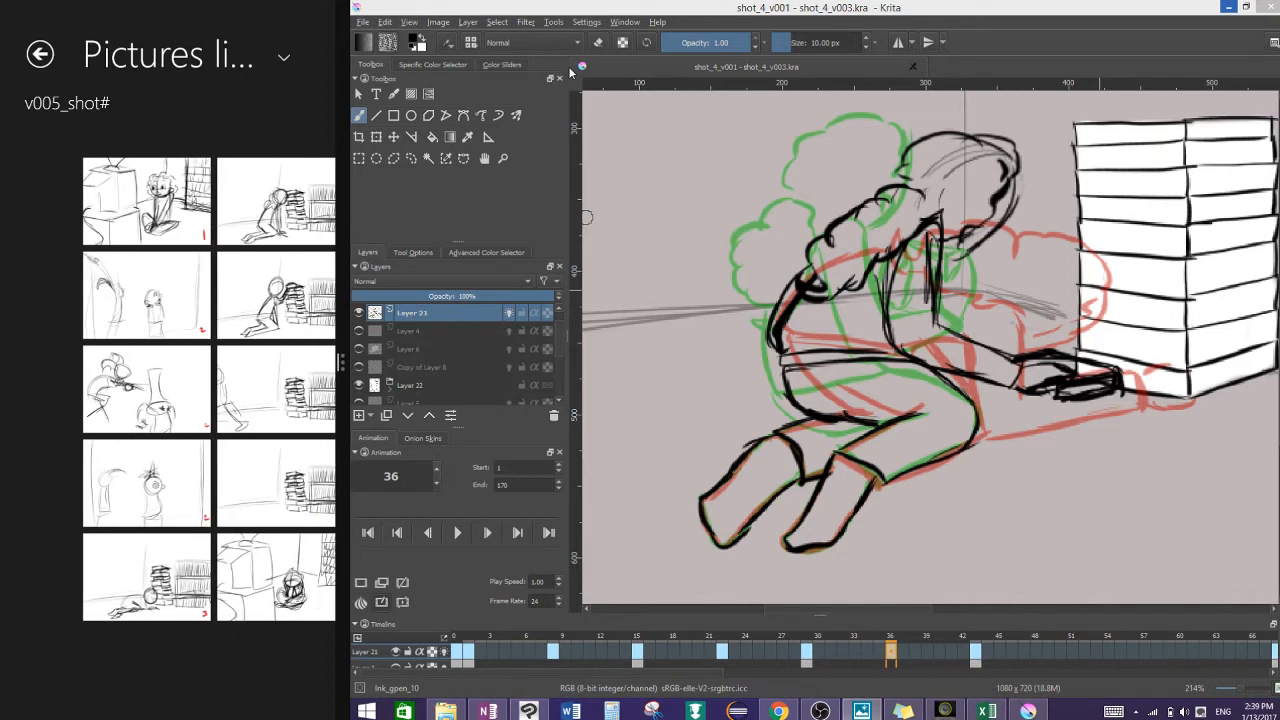
Step: Redraw the vertical upper-arm line below the face on frame 36
left_click_drag(941, 238, 935, 291)
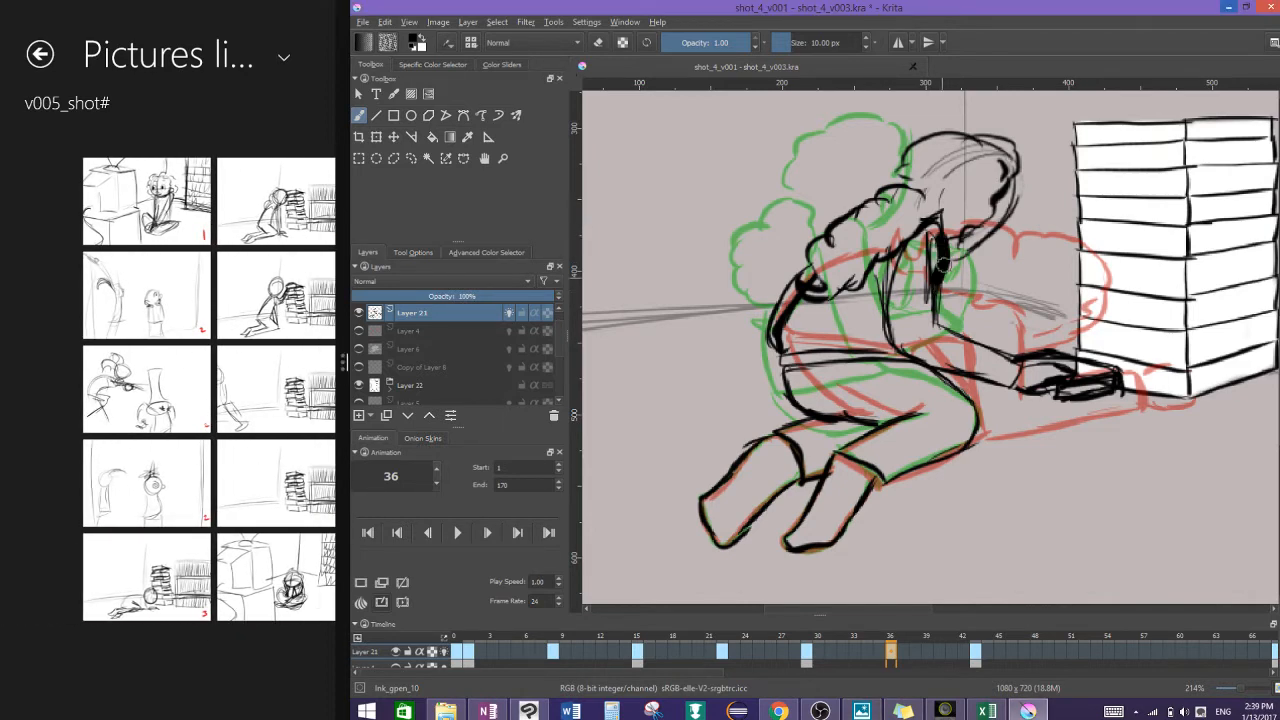
key("ctrl+z")
left_click_drag(937, 236, 938, 314)
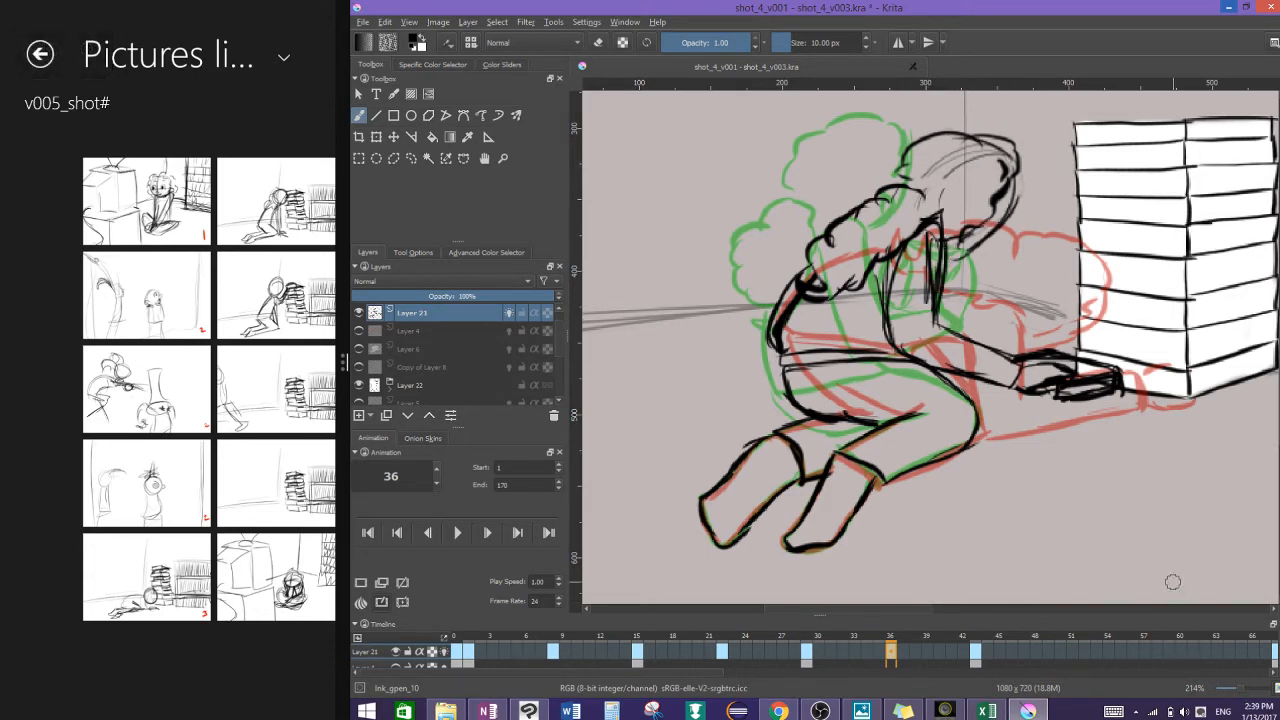
Step: Add a blank keyframe to Layer 21 at frame 55, between the key poses on frames 43 and 68
left_click_drag(1171, 580, 1108, 605)
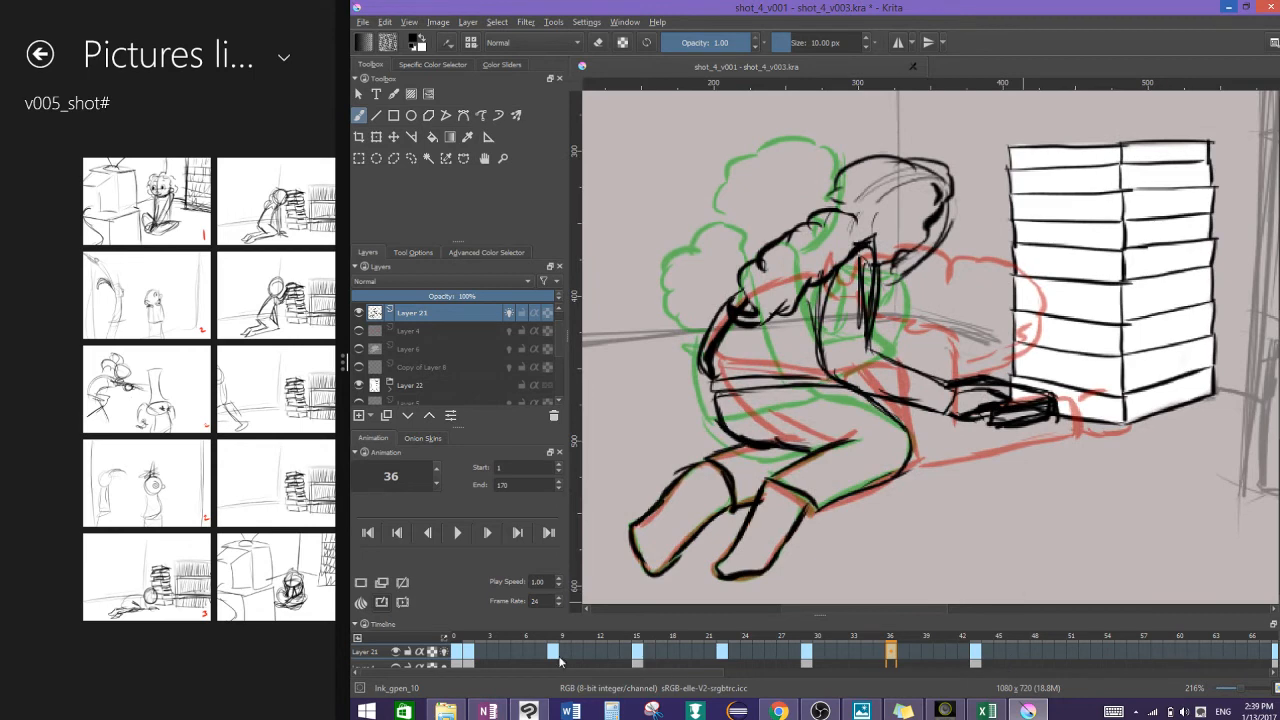
left_click_drag(548, 679, 617, 683)
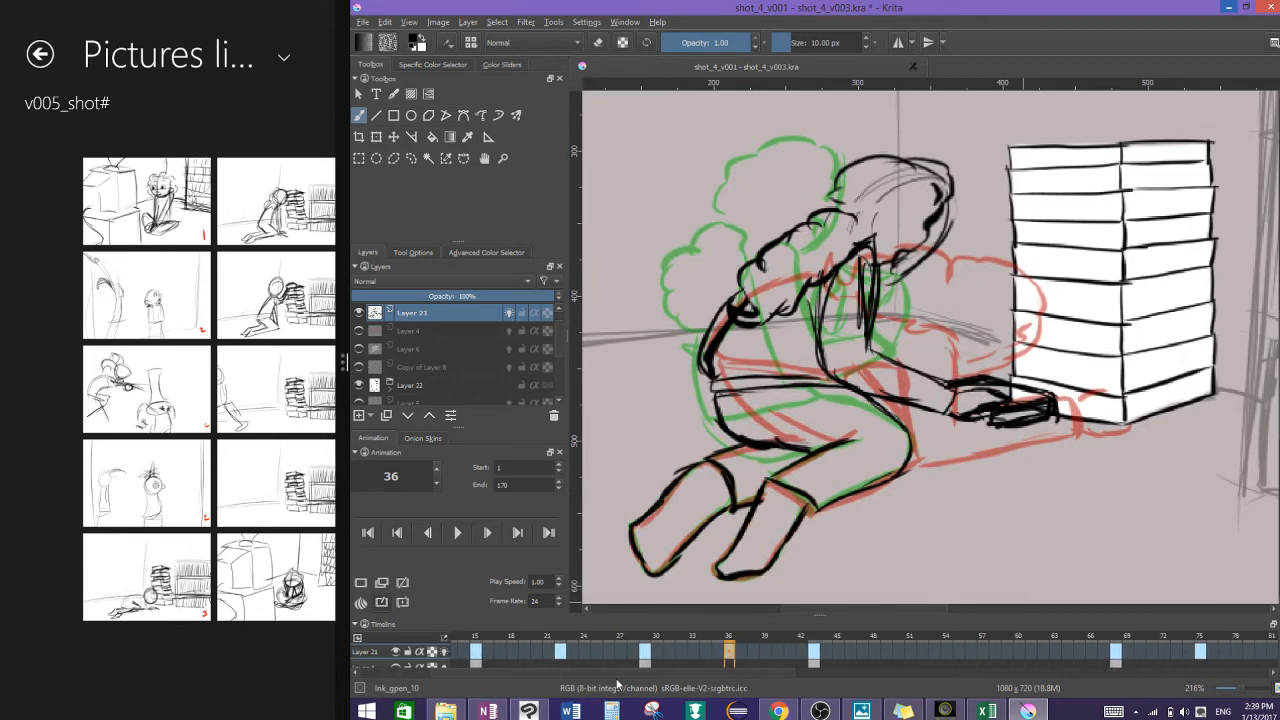
left_click_drag(1100, 652, 946, 652)
left_click(1005, 652)
left_click_drag(1100, 652, 826, 652)
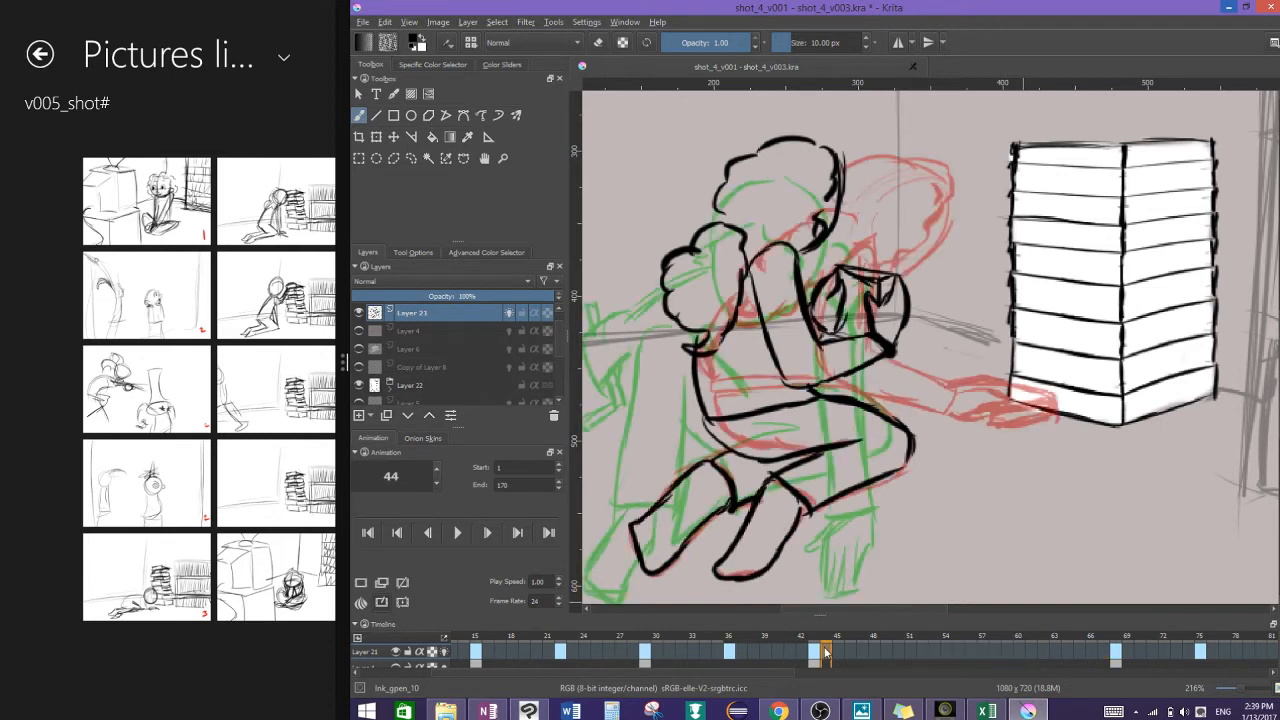
left_click(1104, 651)
left_click(826, 655)
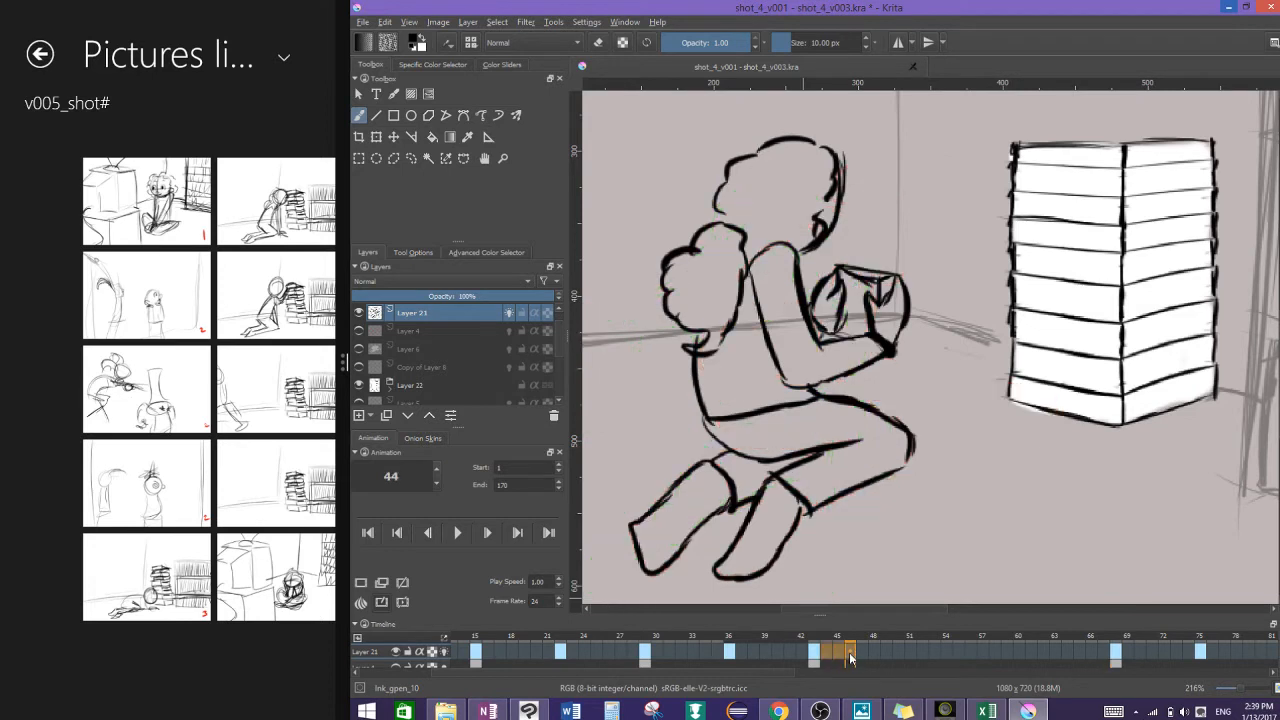
left_click_drag(851, 657, 892, 658)
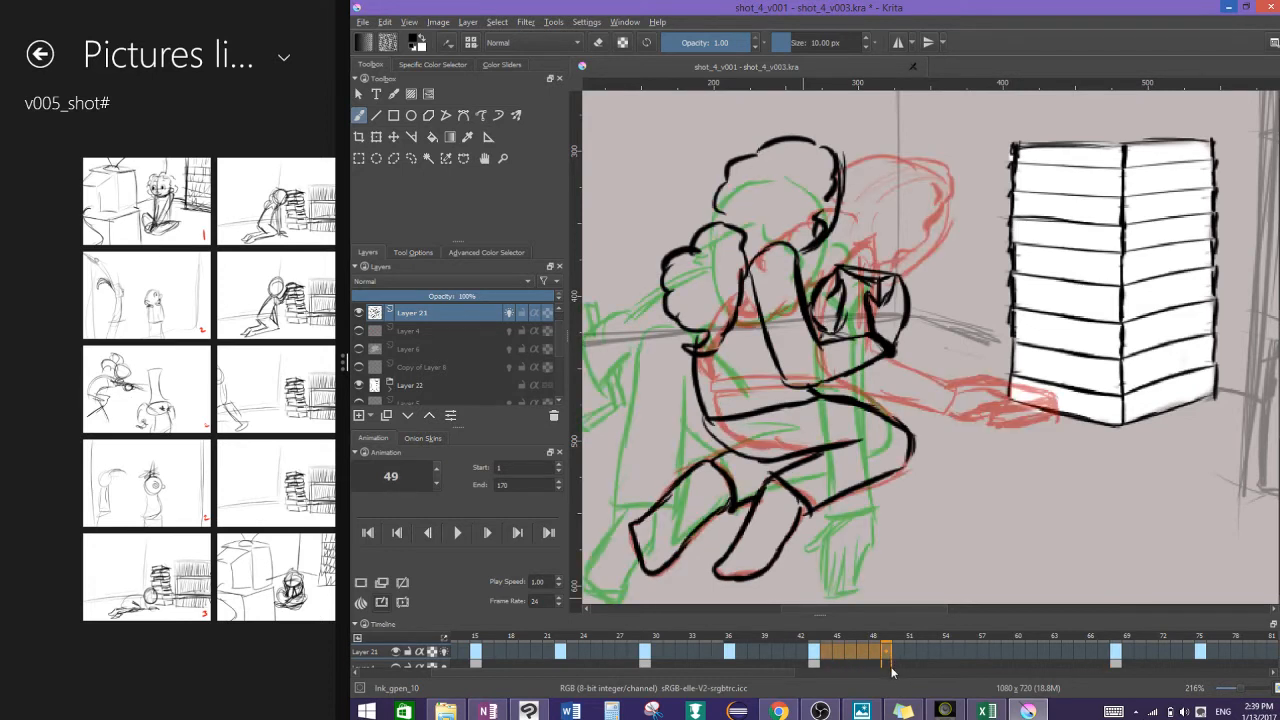
left_click(872, 666)
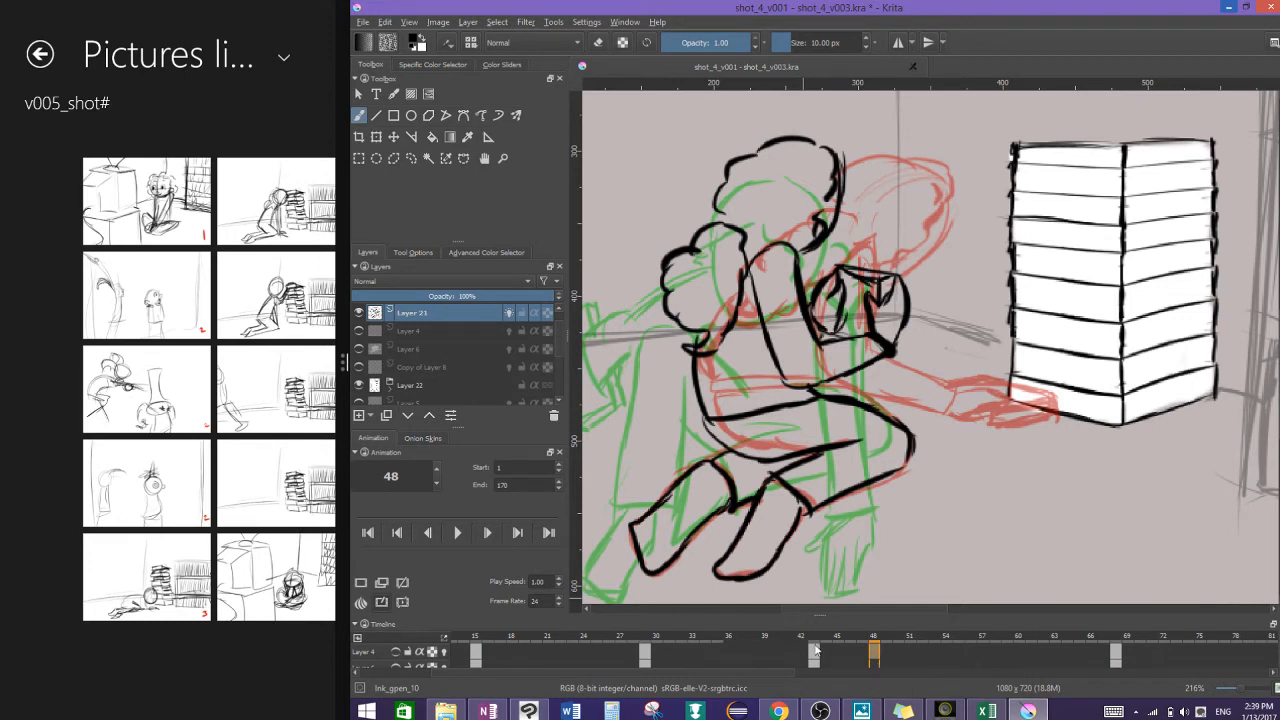
left_click_drag(826, 655, 913, 653)
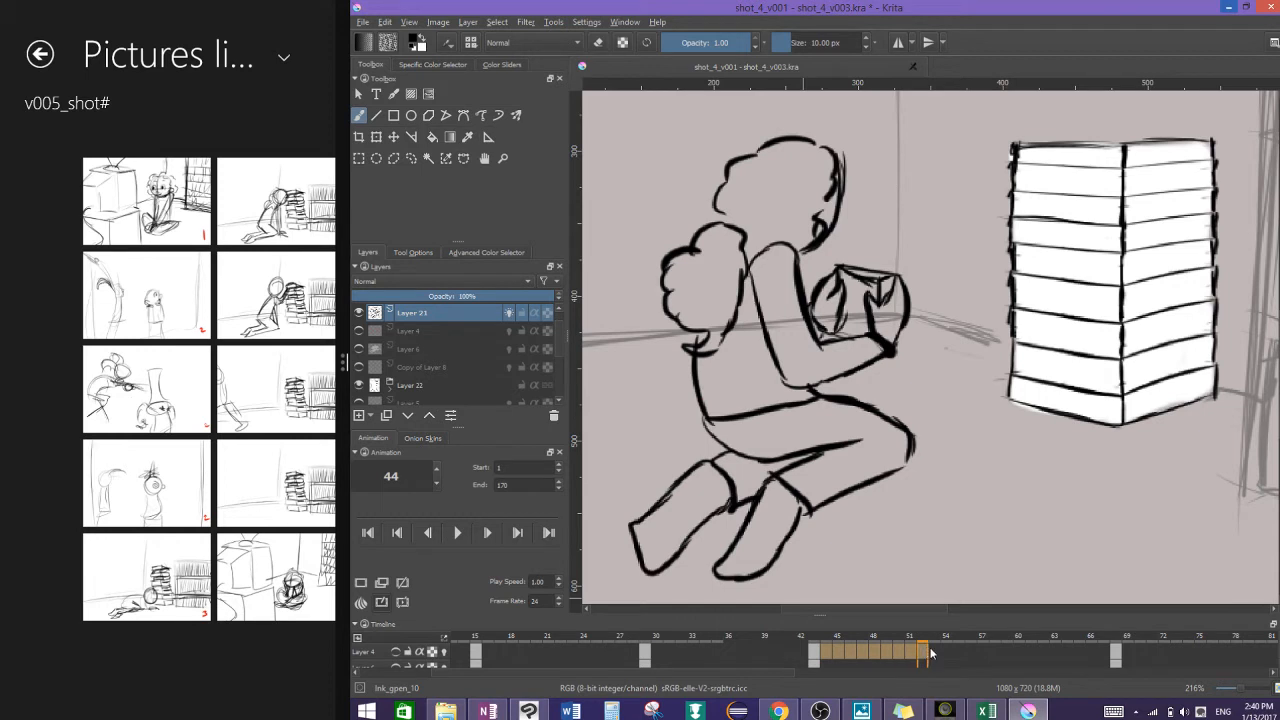
left_click(955, 652)
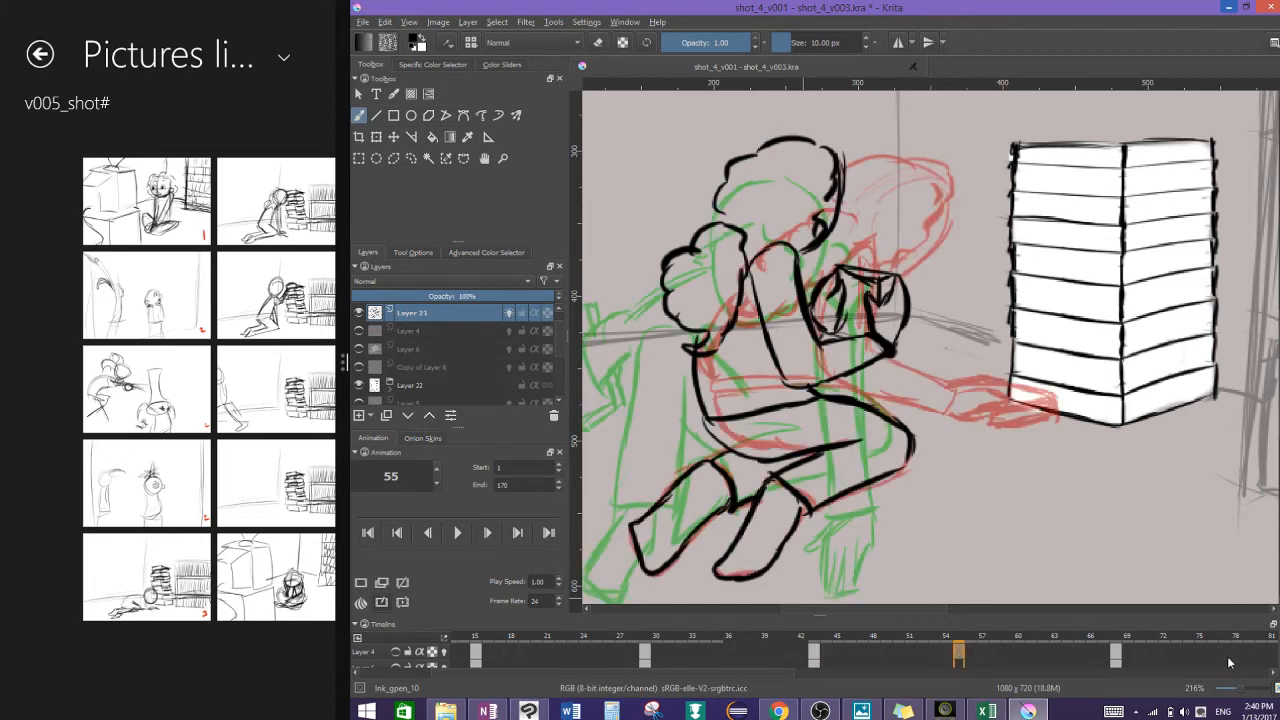
scroll(1278, 664, "up", 1)
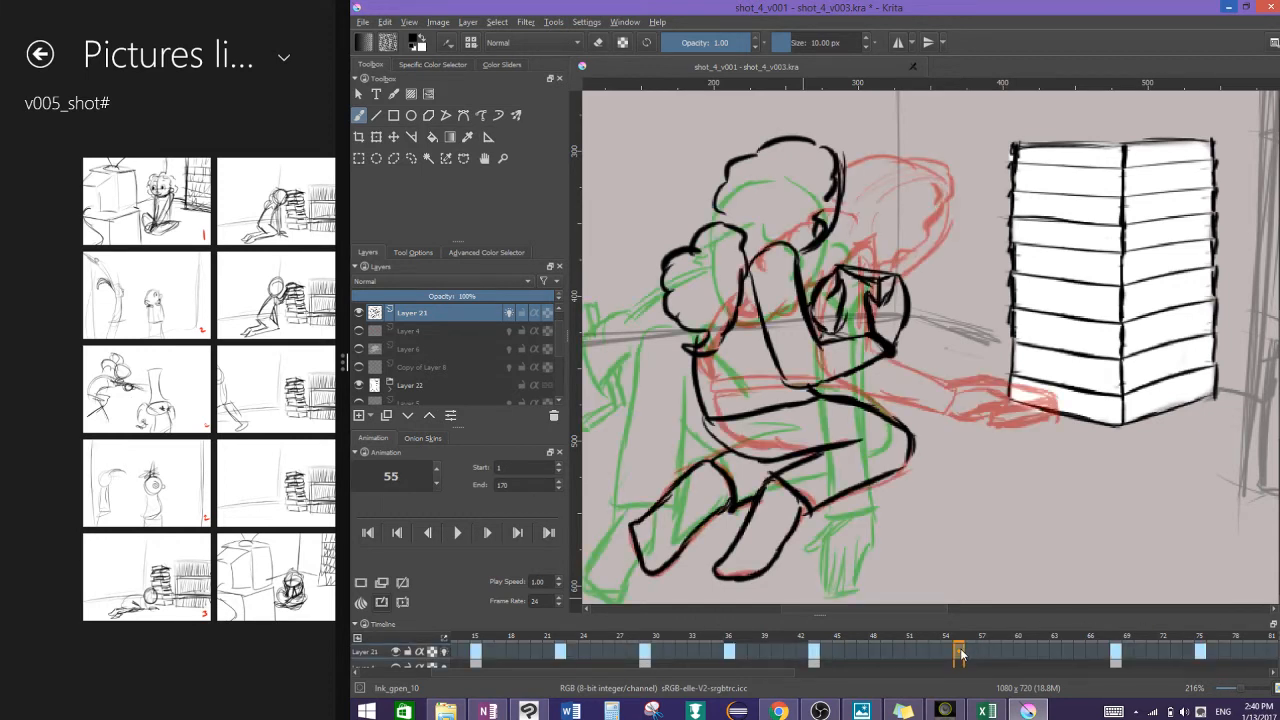
left_click(402, 582)
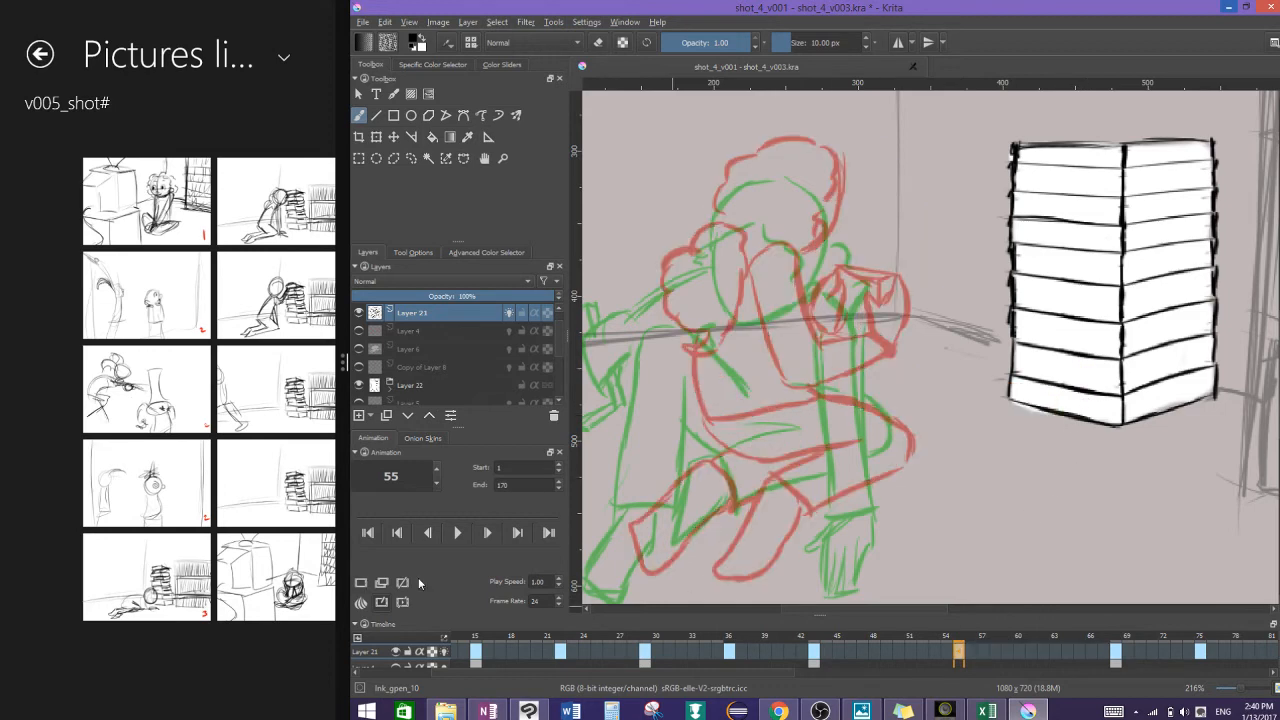
Step: Sketch the first bent leg on frame 55, with its boot, cuff, shin and raised knee, between the onion-skin poses
scroll(1017, 490, "up", 3)
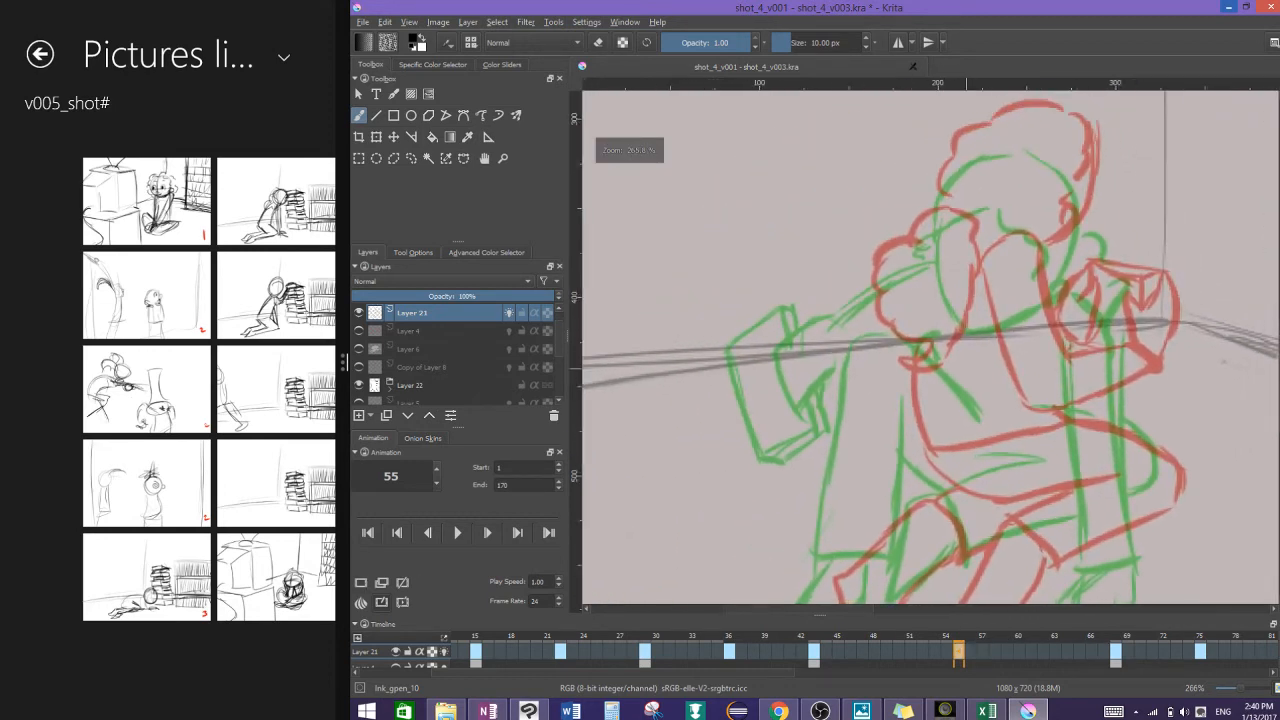
scroll(1191, 214, "down", 1)
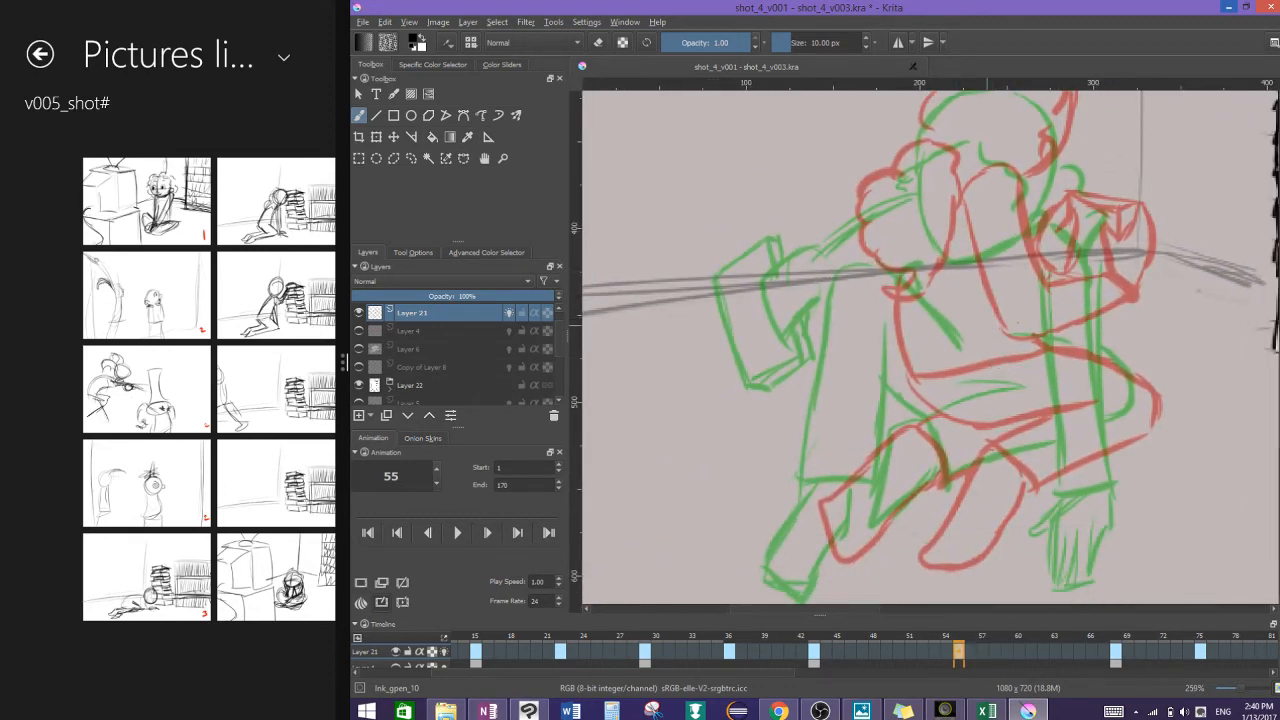
mouse_move(1000, 312)
left_mouse_down()
mouse_move(1022, 341)
mouse_move(1020, 310)
mouse_move(989, 437)
mouse_move(1002, 412)
mouse_move(978, 432)
left_mouse_up()
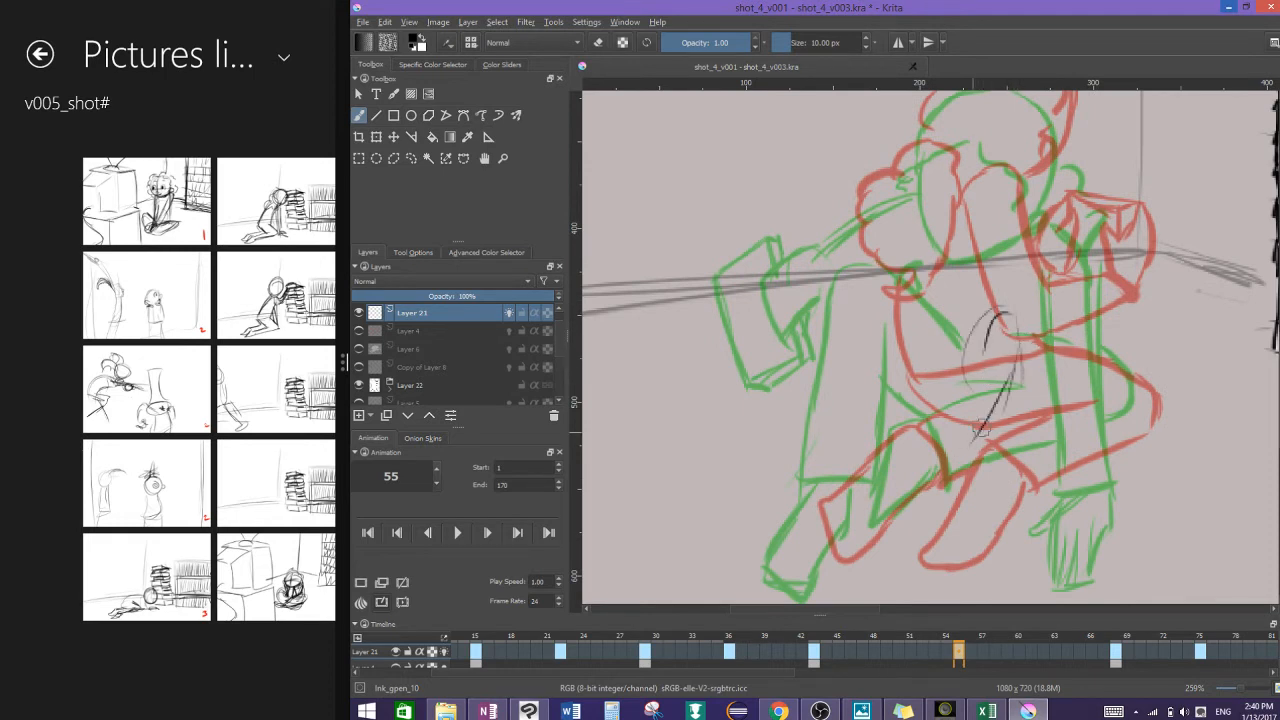
mouse_move(866, 474)
left_mouse_down()
mouse_move(812, 530)
mouse_move(852, 510)
mouse_move(810, 552)
mouse_move(912, 502)
left_mouse_up()
left_click_drag(848, 556, 918, 506)
left_click_drag(870, 462, 930, 498)
left_click_drag(866, 462, 942, 378)
left_click_drag(930, 490, 1012, 402)
left_click_drag(968, 442, 1034, 334)
mouse_move(1006, 310)
left_mouse_down()
mouse_move(948, 362)
mouse_move(884, 390)
mouse_move(966, 294)
left_mouse_up()
left_click_drag(1056, 295, 1064, 341)
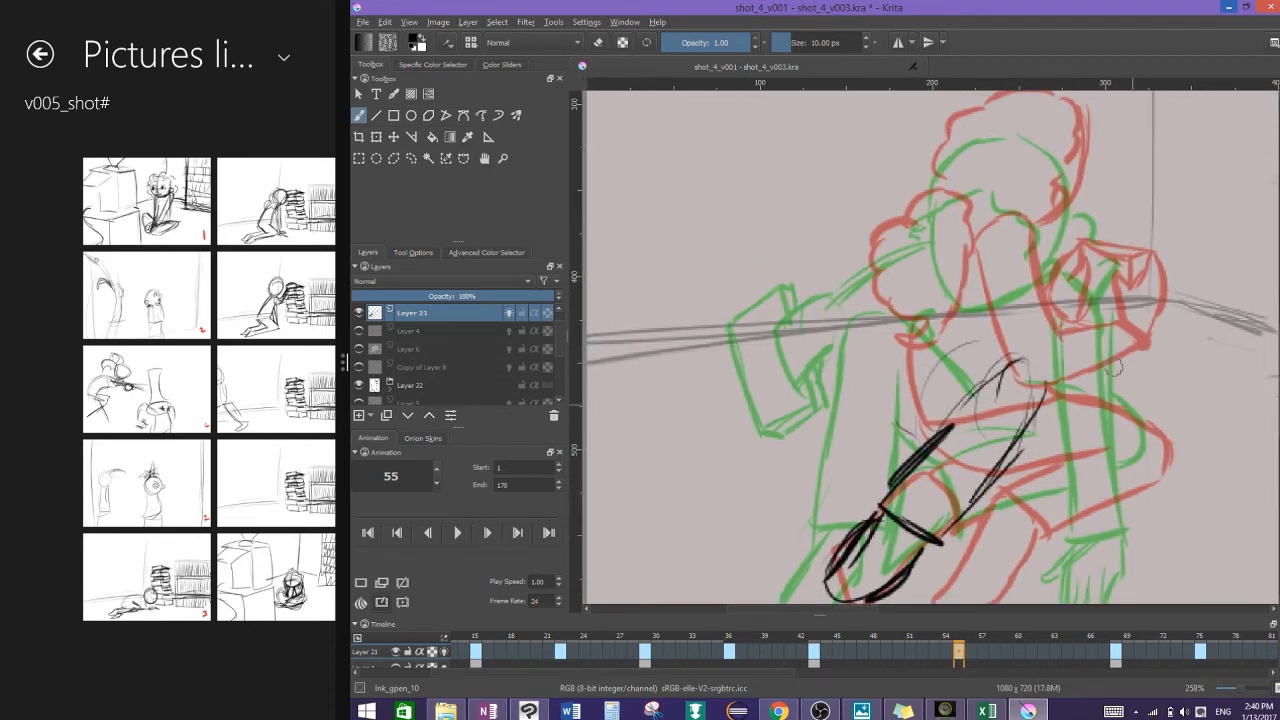
Step: Sketch the second leg with its foot tucked behind the first on frame 55, and strengthen the curve of the raised knee
left_click_drag(1125, 435, 1068, 331)
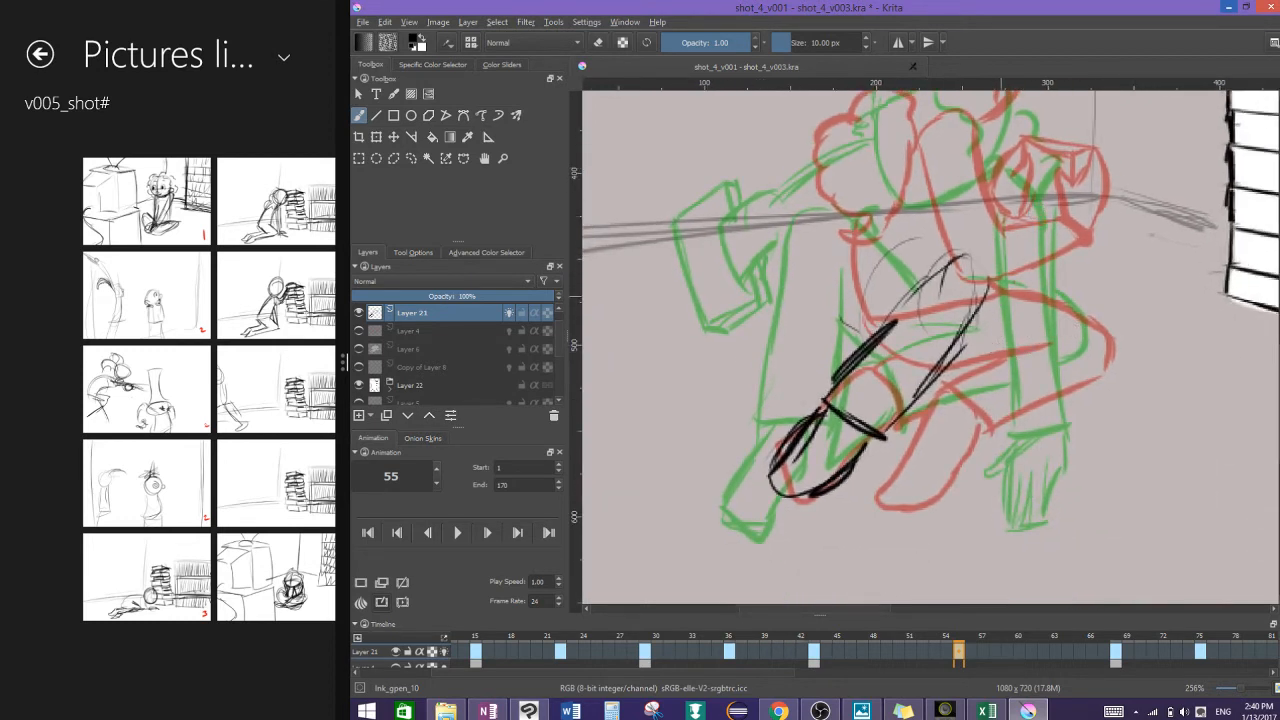
mouse_move(1018, 290)
left_mouse_down()
mouse_move(1057, 350)
mouse_move(946, 417)
left_mouse_up()
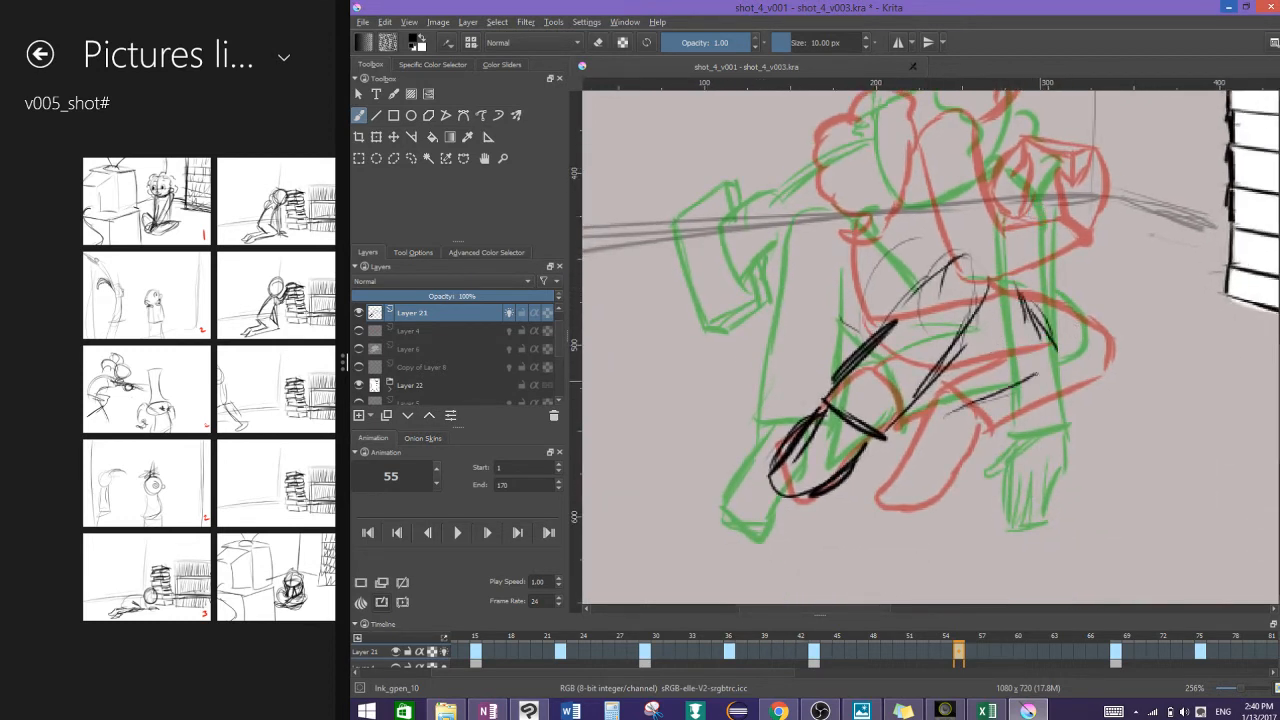
left_click_drag(1038, 374, 937, 427)
mouse_move(1000, 333)
left_mouse_down()
mouse_move(926, 377)
mouse_move(872, 465)
left_mouse_up()
scroll(1090, 312, "up", 1)
mouse_move(1008, 358)
left_mouse_down()
mouse_move(1032, 404)
mouse_move(864, 362)
mouse_move(842, 392)
left_mouse_up()
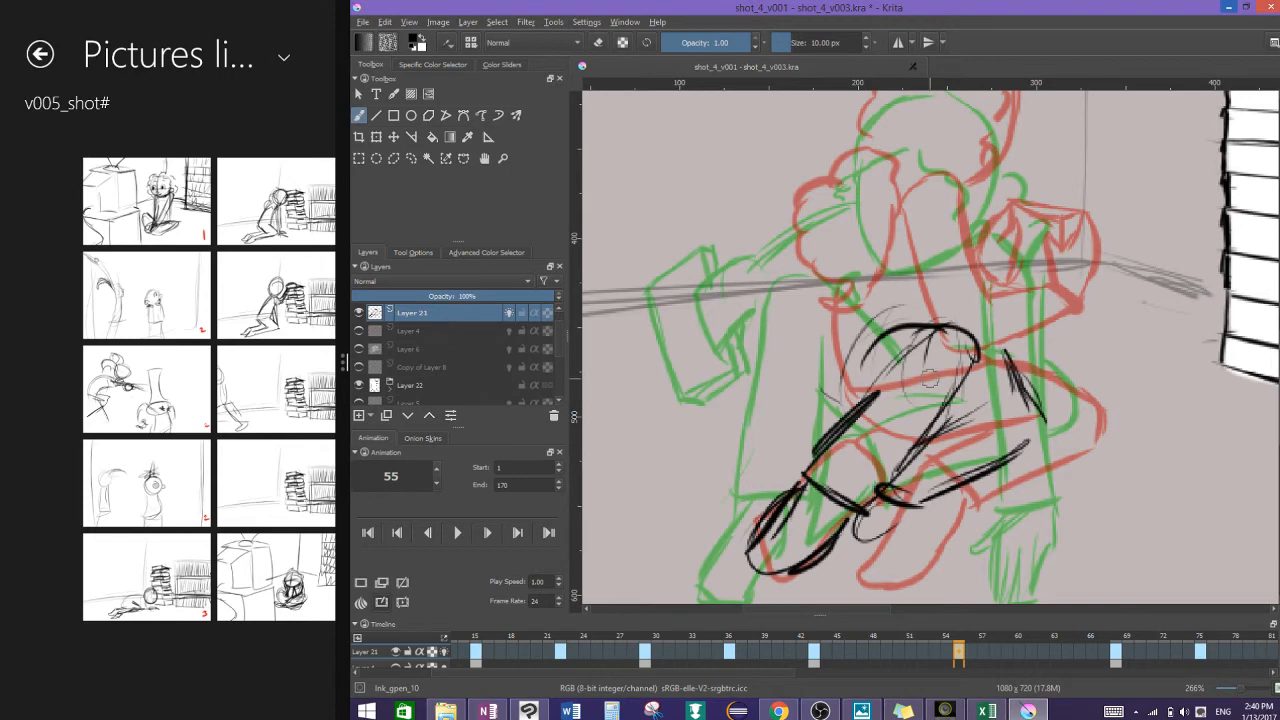
Step: Sketch the head as a tilted oval on frame 55, and add the shoulder and a long outer line for the book-holding arm
scroll(915, 372, "up", 1)
left_click_drag(1000, 178, 935, 298)
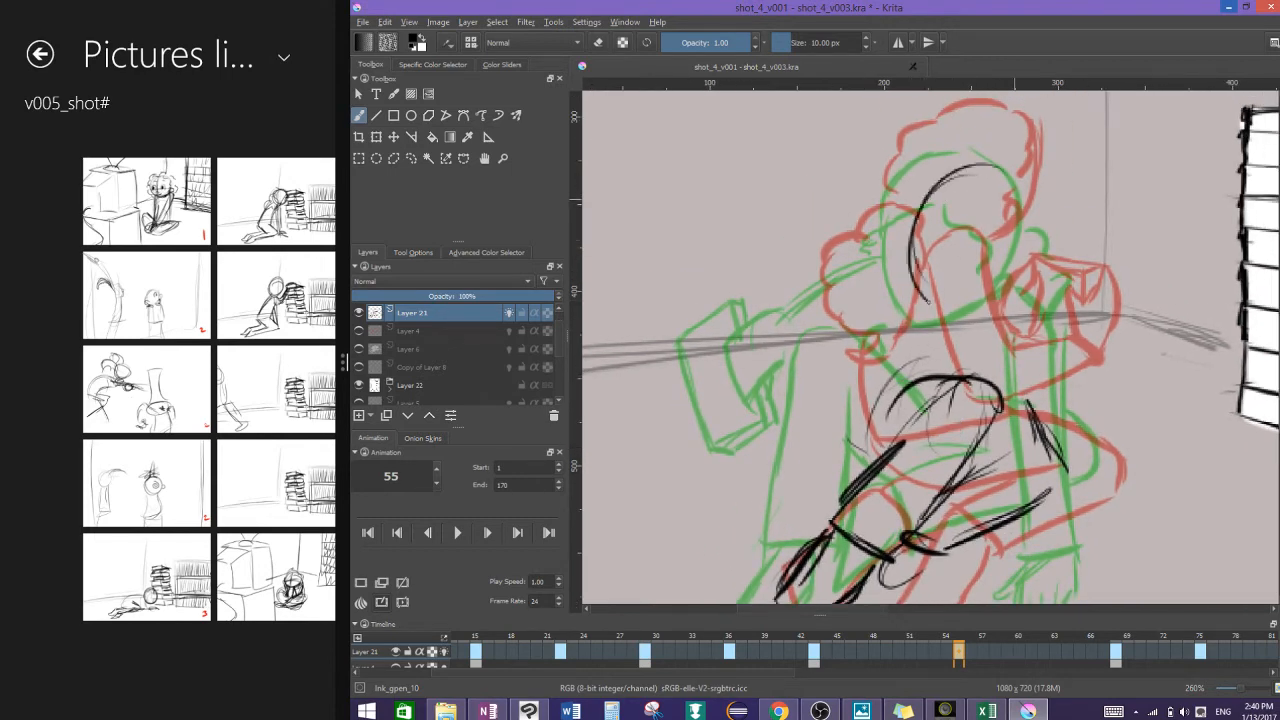
left_click_drag(960, 168, 1002, 192)
left_click_drag(866, 314, 850, 326)
mouse_move(900, 288)
left_mouse_down()
mouse_move(850, 340)
mouse_move(785, 455)
mouse_move(836, 466)
left_mouse_up()
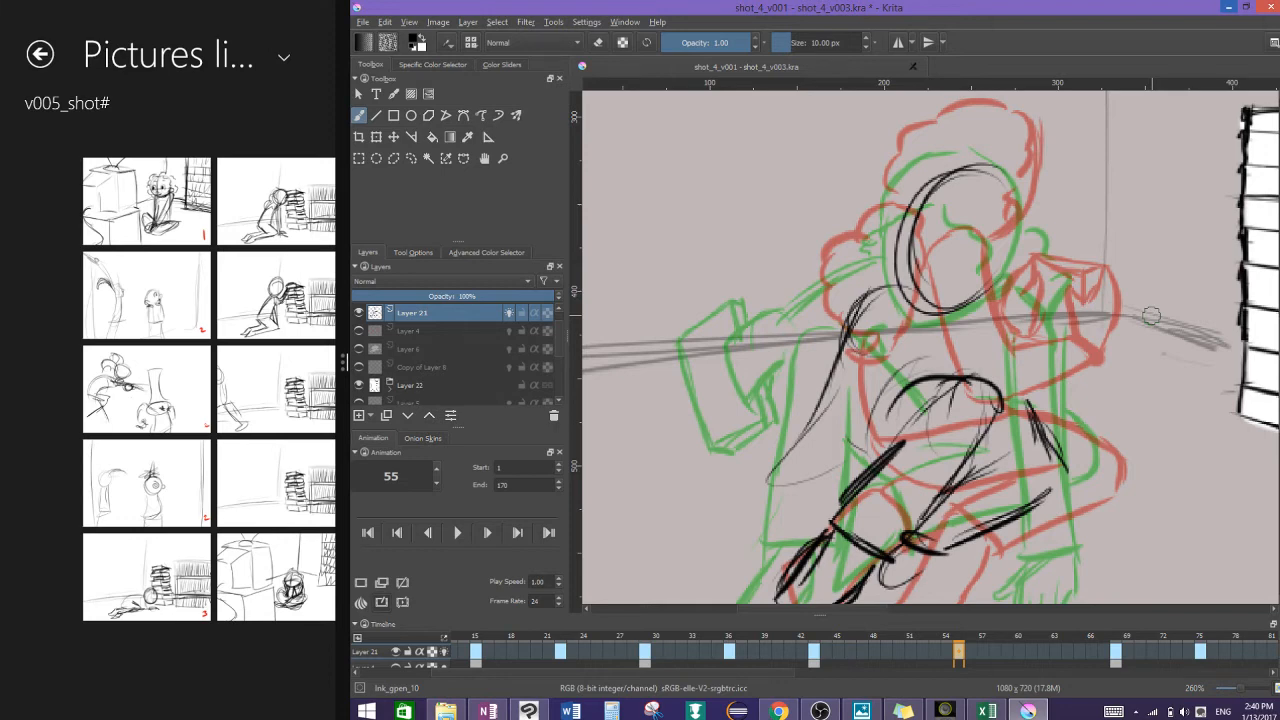
Step: Sketch the supporting arm on frame 55, reaching diagonally down to a cuff and a rough hand near the floor
scroll(1152, 316, "down", 1)
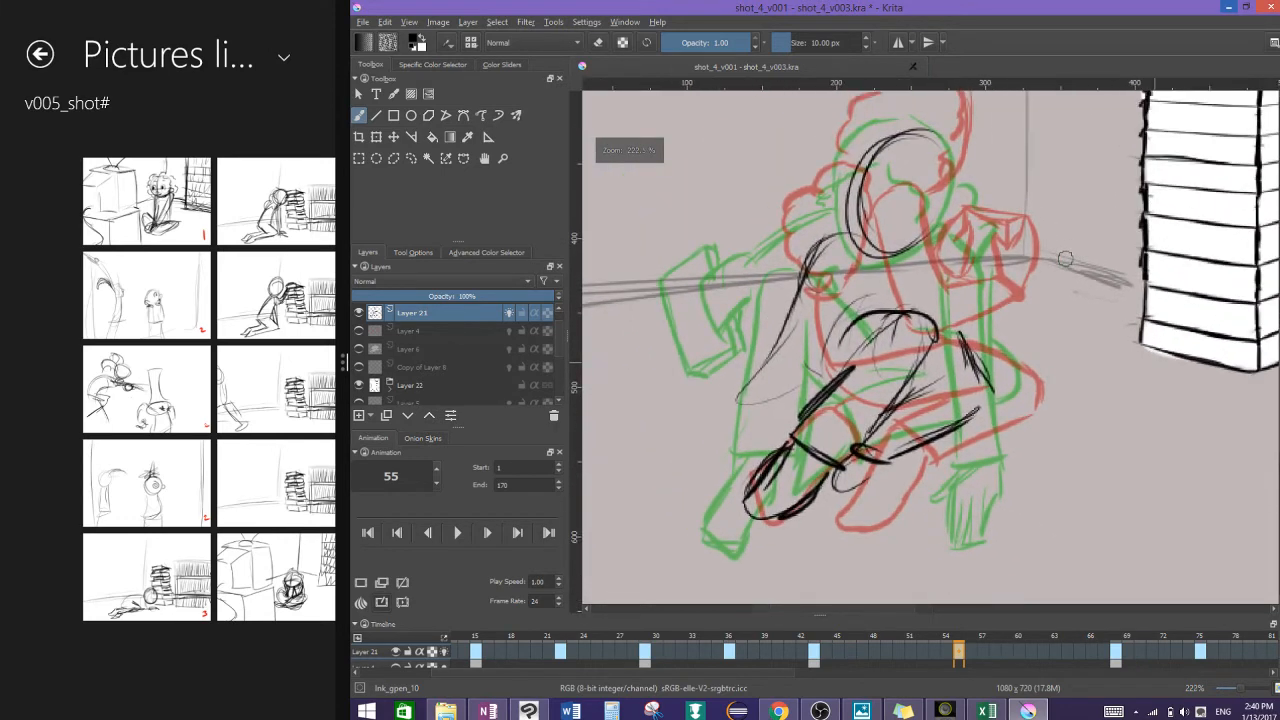
mouse_move(909, 250)
left_mouse_down()
mouse_move(954, 247)
mouse_move(964, 269)
mouse_move(950, 263)
mouse_move(991, 319)
mouse_move(1002, 313)
mouse_move(1064, 406)
left_mouse_up()
mouse_move(1056, 442)
left_mouse_down()
mouse_move(976, 488)
mouse_move(998, 478)
left_mouse_up()
mouse_move(1058, 392)
left_mouse_down()
mouse_move(1036, 442)
mouse_move(1016, 432)
mouse_move(1088, 436)
left_mouse_up()
mouse_move(1054, 421)
left_mouse_down()
mouse_move(1094, 439)
mouse_move(1022, 464)
mouse_move(1044, 466)
mouse_move(1006, 410)
left_mouse_up()
left_click_drag(922, 288, 1000, 378)
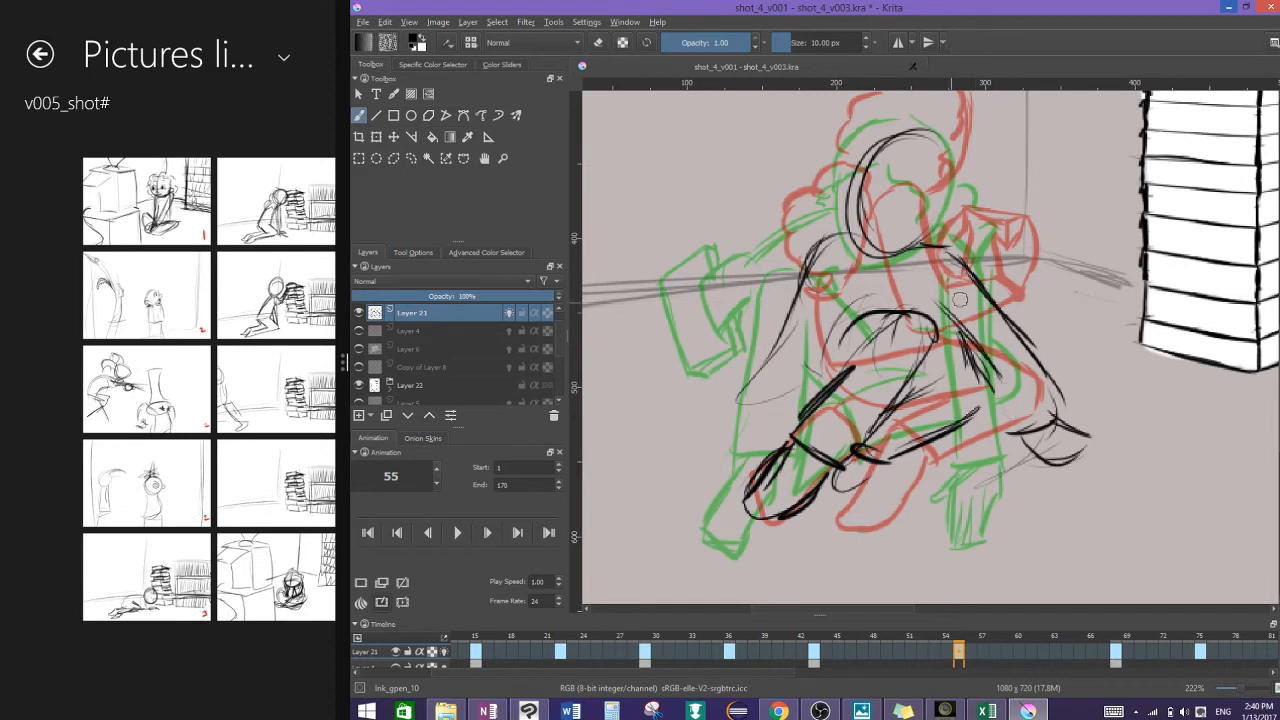
mouse_move(930, 292)
left_mouse_down()
mouse_move(944, 354)
mouse_move(941, 324)
left_mouse_up()
Step: Add the side line of the torso and complete the book-holding arm with its sleeve cuff on frame 55
left_click_drag(838, 290, 852, 358)
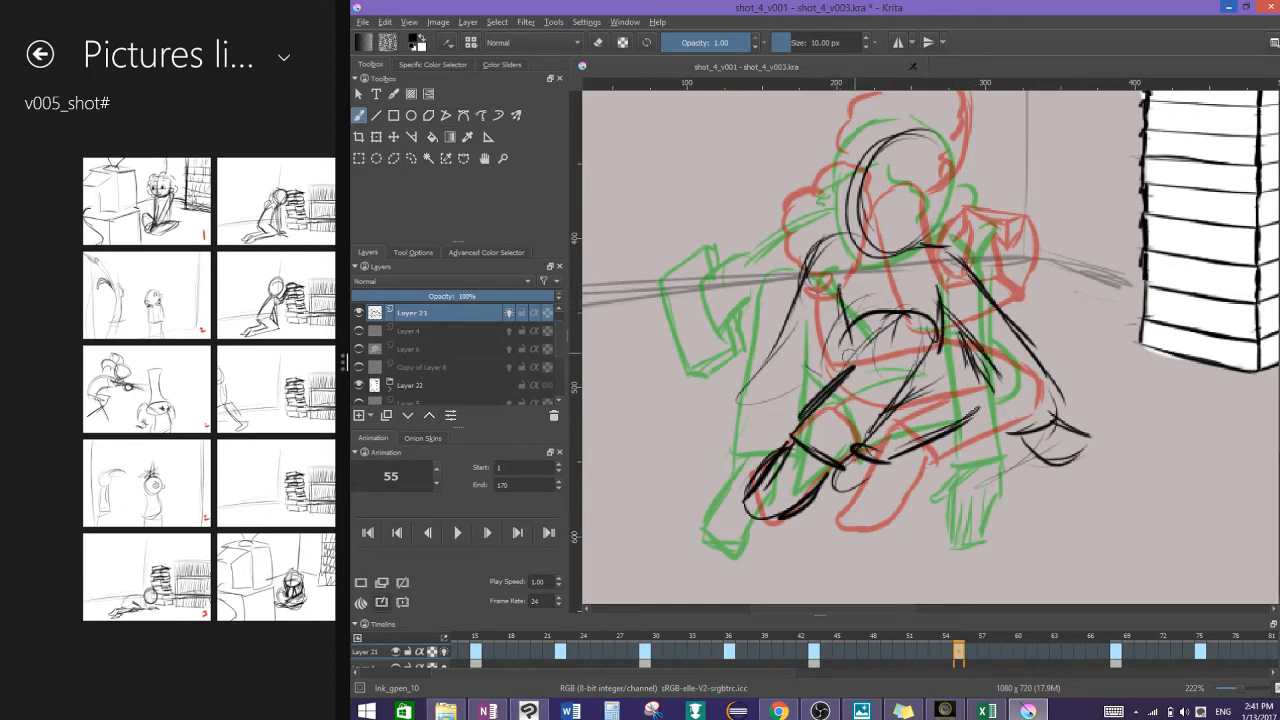
mouse_move(768, 396)
left_mouse_down()
mouse_move(732, 401)
mouse_move(792, 395)
mouse_move(770, 344)
left_mouse_up()
left_click_drag(803, 288, 753, 361)
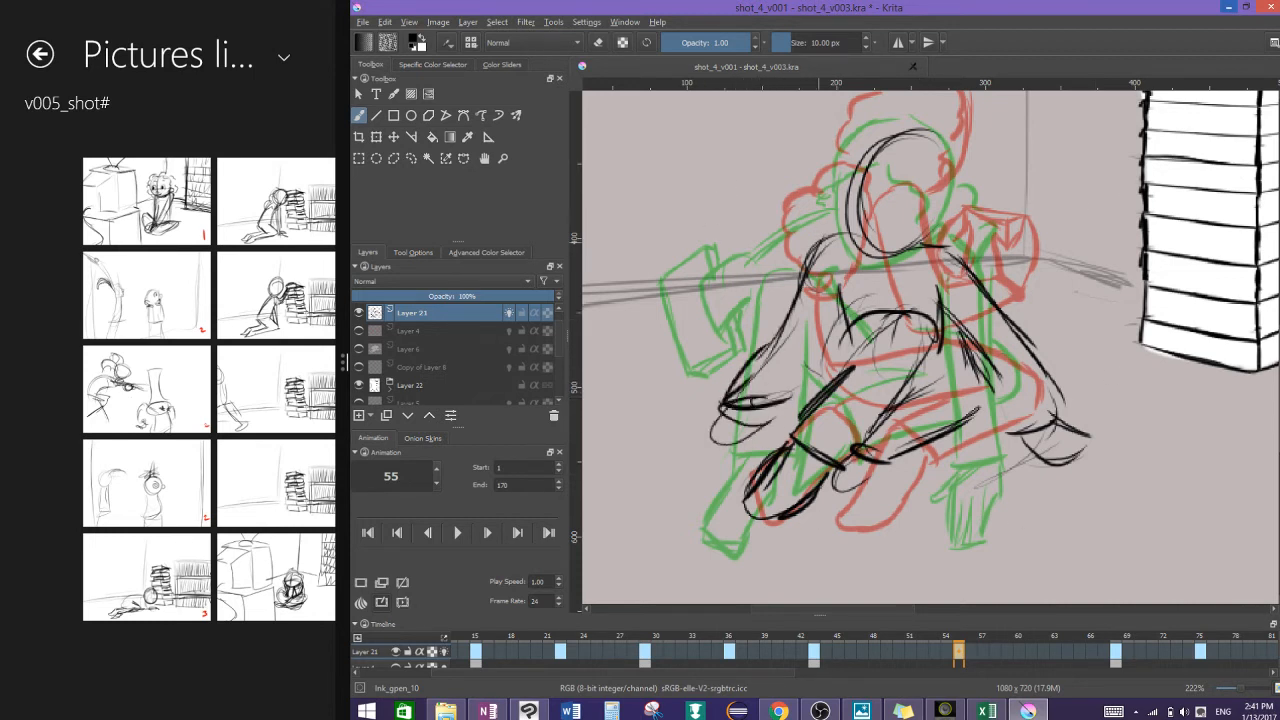
Step: Draw the angular outline of the book in the lowered hand on frame 55 and darken its edges
mouse_move(728, 409)
left_mouse_down()
mouse_move(746, 422)
mouse_move(697, 440)
left_mouse_up()
left_click_drag(724, 404, 661, 446)
left_click_drag(661, 446, 733, 471)
left_click_drag(770, 426, 730, 470)
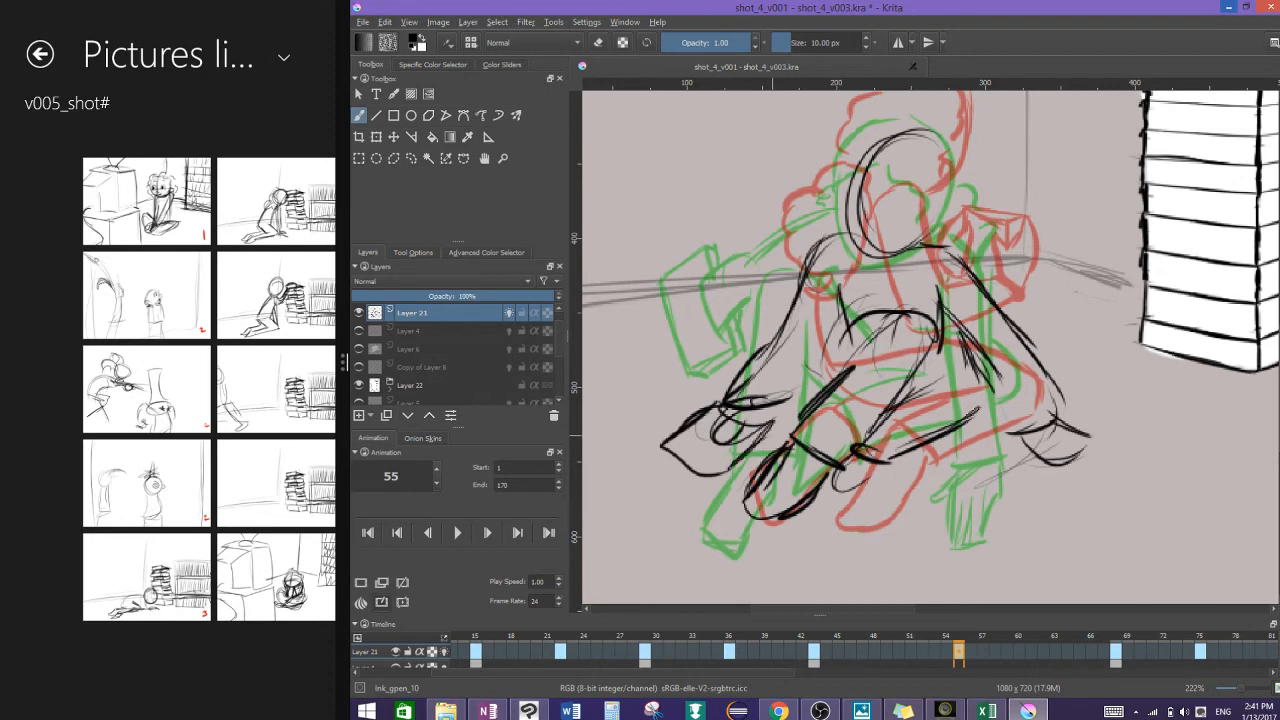
left_click_drag(672, 440, 722, 478)
left_click_drag(718, 398, 664, 432)
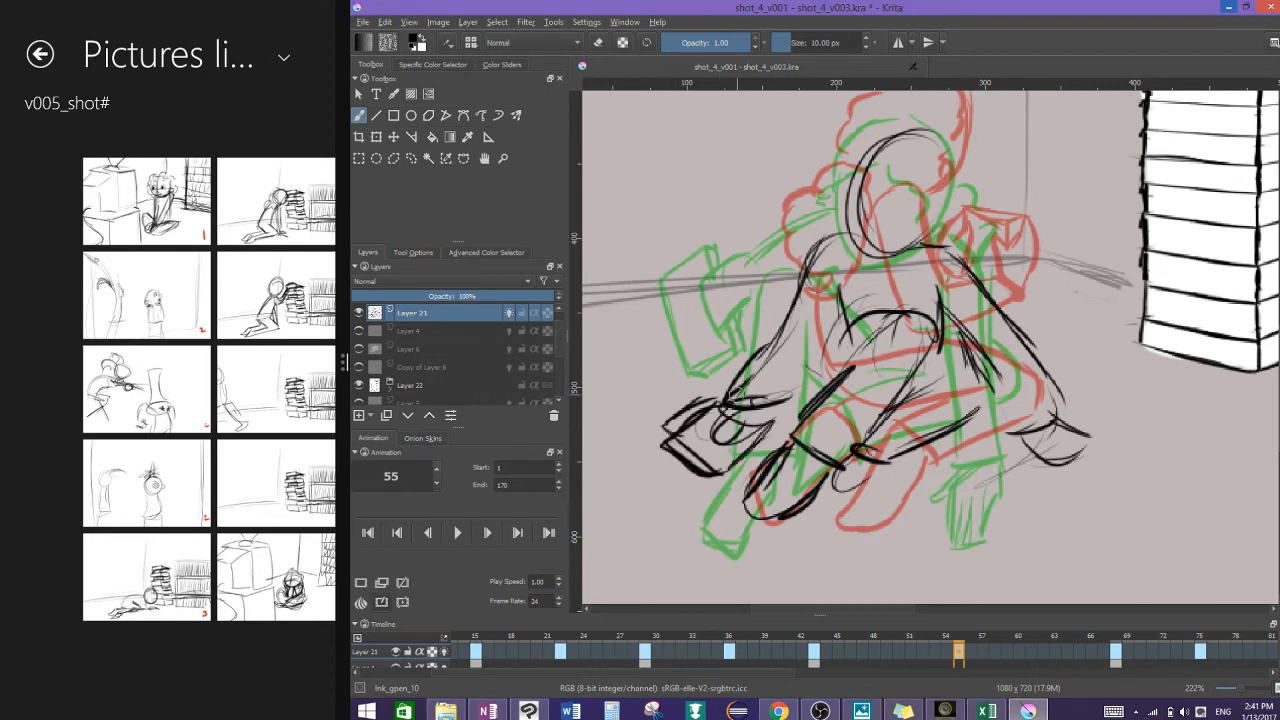
Step: Compare the frame 55 sketch with the key poses on frames 43, 68 and 75
left_click(815, 654)
left_click(960, 653)
left_click(1115, 654)
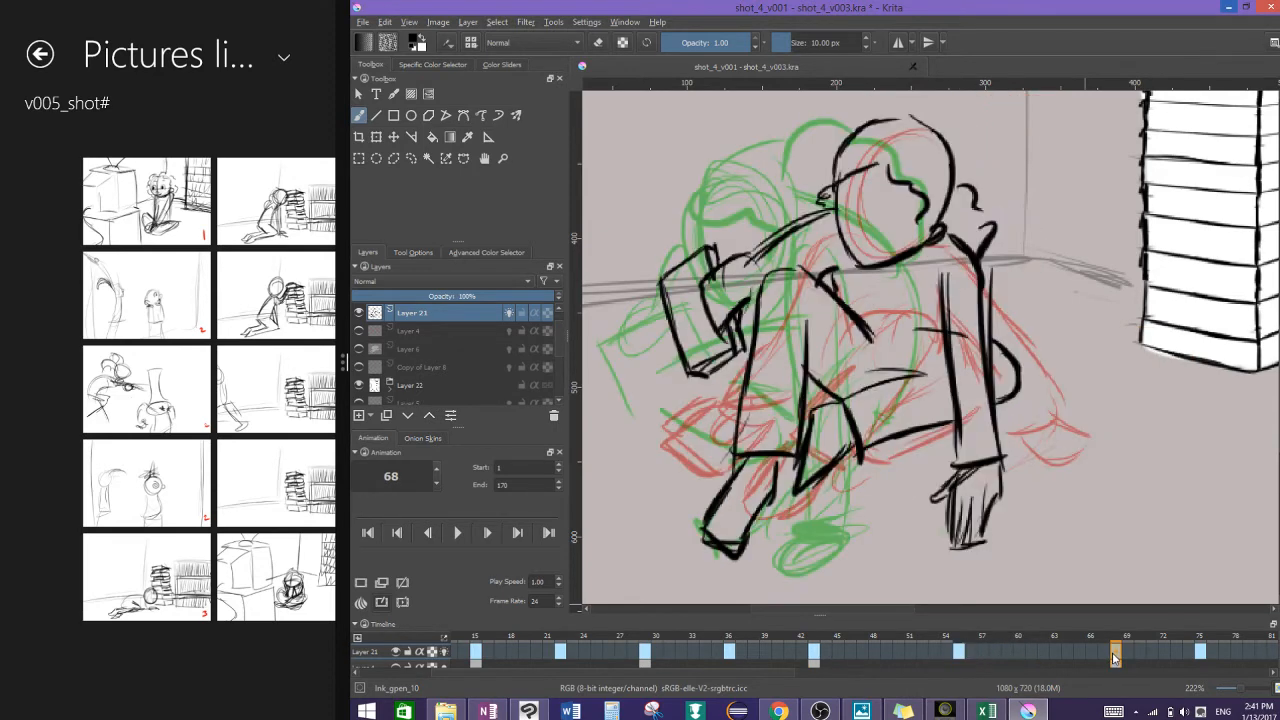
left_click(1200, 652)
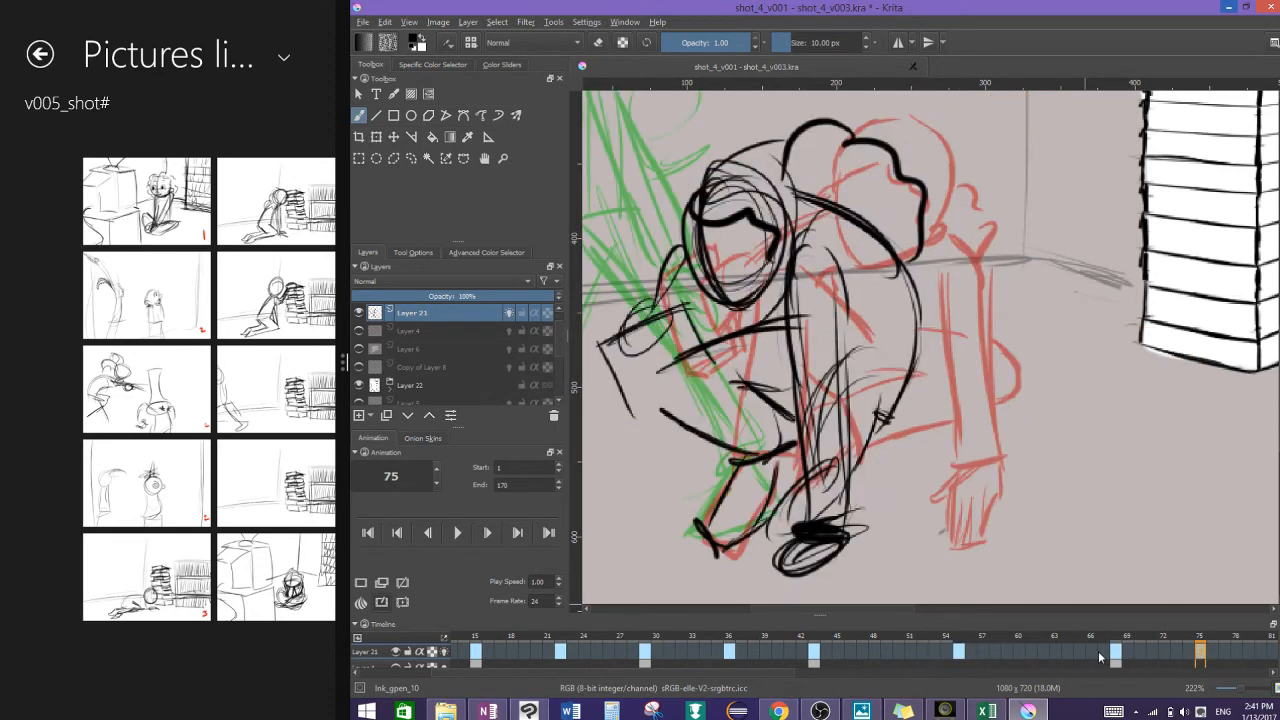
left_click(1115, 654)
left_click(960, 652)
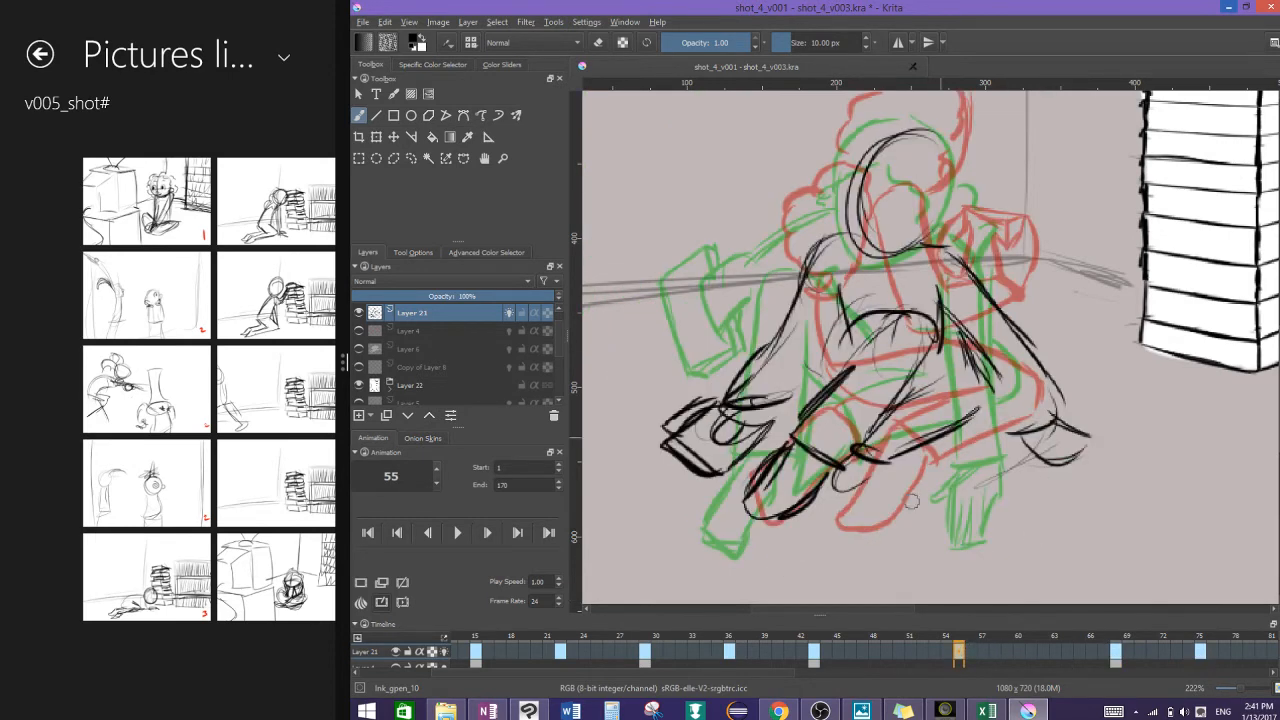
left_click(813, 652)
left_click(959, 652)
Step: Draw the wavy hairline and dark head outline on frame 55, adding the jaw and a curly bunch of hair behind the neck
left_click_drag(910, 141, 945, 220)
left_click_drag(948, 134, 846, 182)
mouse_move(892, 140)
left_mouse_down()
mouse_move(838, 232)
mouse_move(836, 202)
left_mouse_up()
mouse_move(946, 130)
left_mouse_down()
mouse_move(916, 156)
mouse_move(950, 242)
mouse_move(926, 252)
left_mouse_up()
left_click_drag(896, 188, 864, 264)
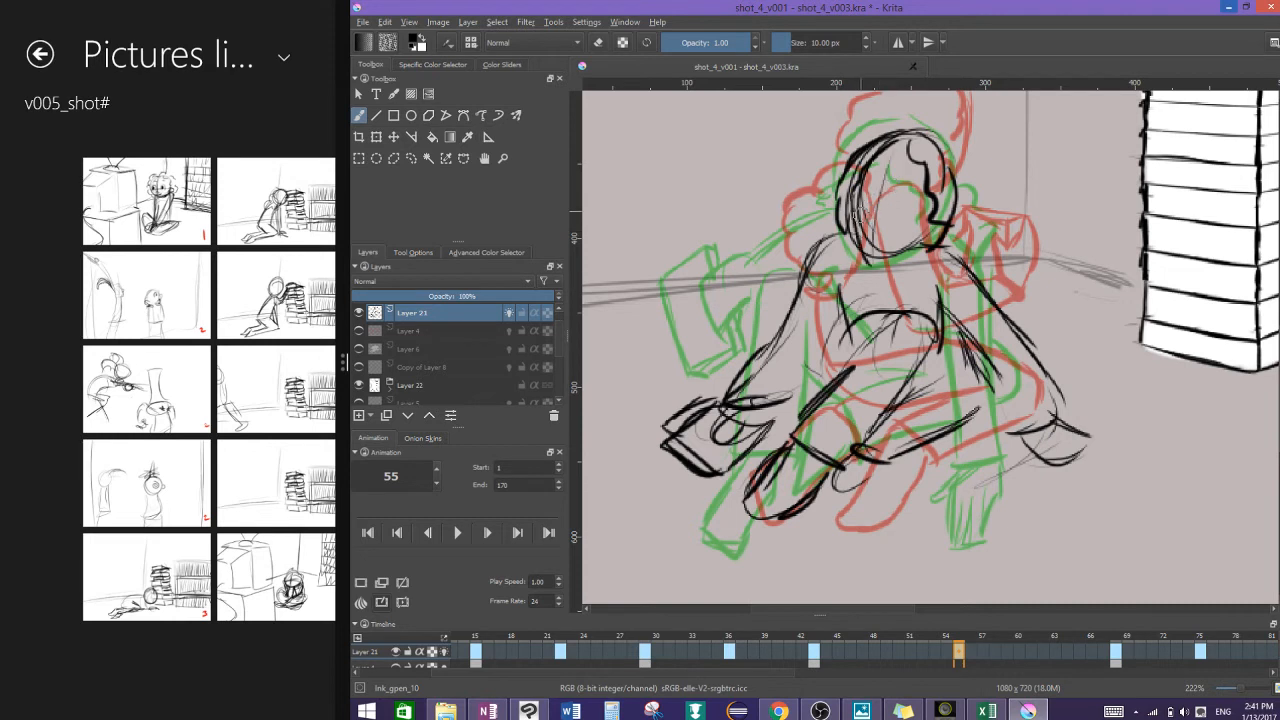
left_click_drag(854, 200, 872, 266)
left_click_drag(870, 266, 934, 232)
mouse_move(942, 232)
left_mouse_down()
mouse_move(926, 242)
mouse_move(946, 228)
left_mouse_up()
left_click_drag(952, 224, 976, 214)
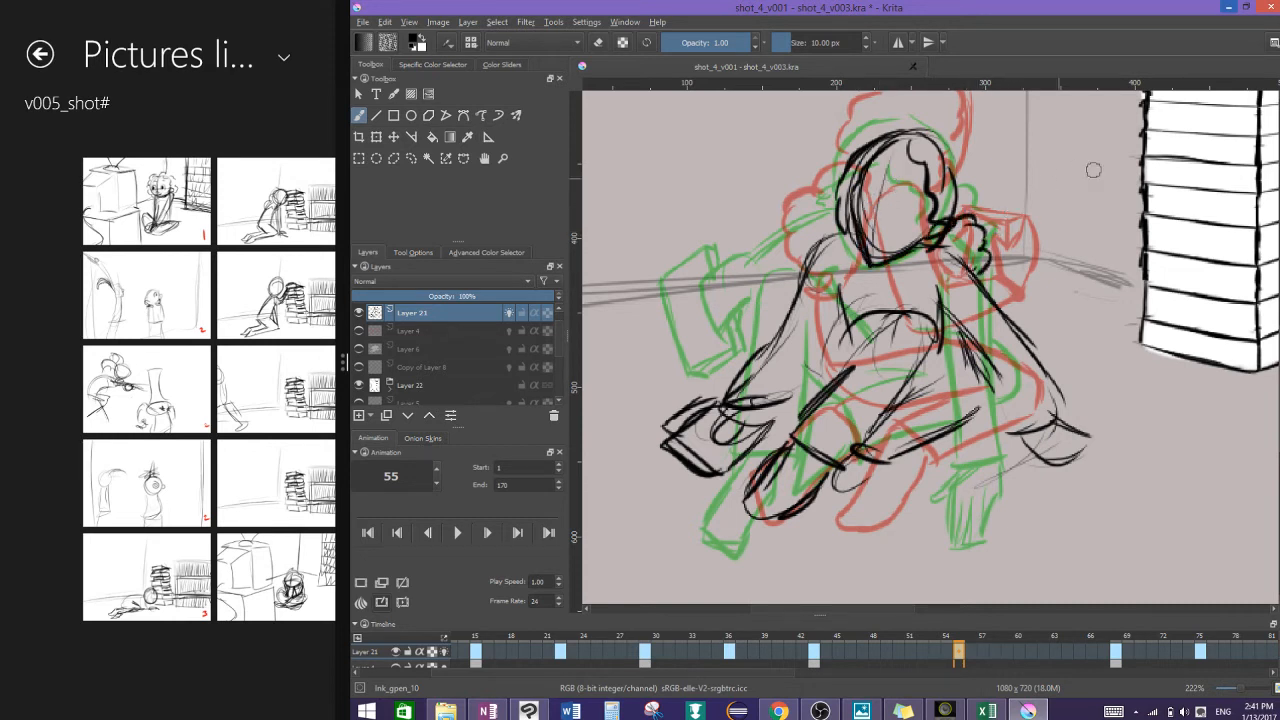
Step: Check the poses on frames 68 and 75, move the frame 75 key pose to frame 76, and go to frame 72
left_click(1116, 651)
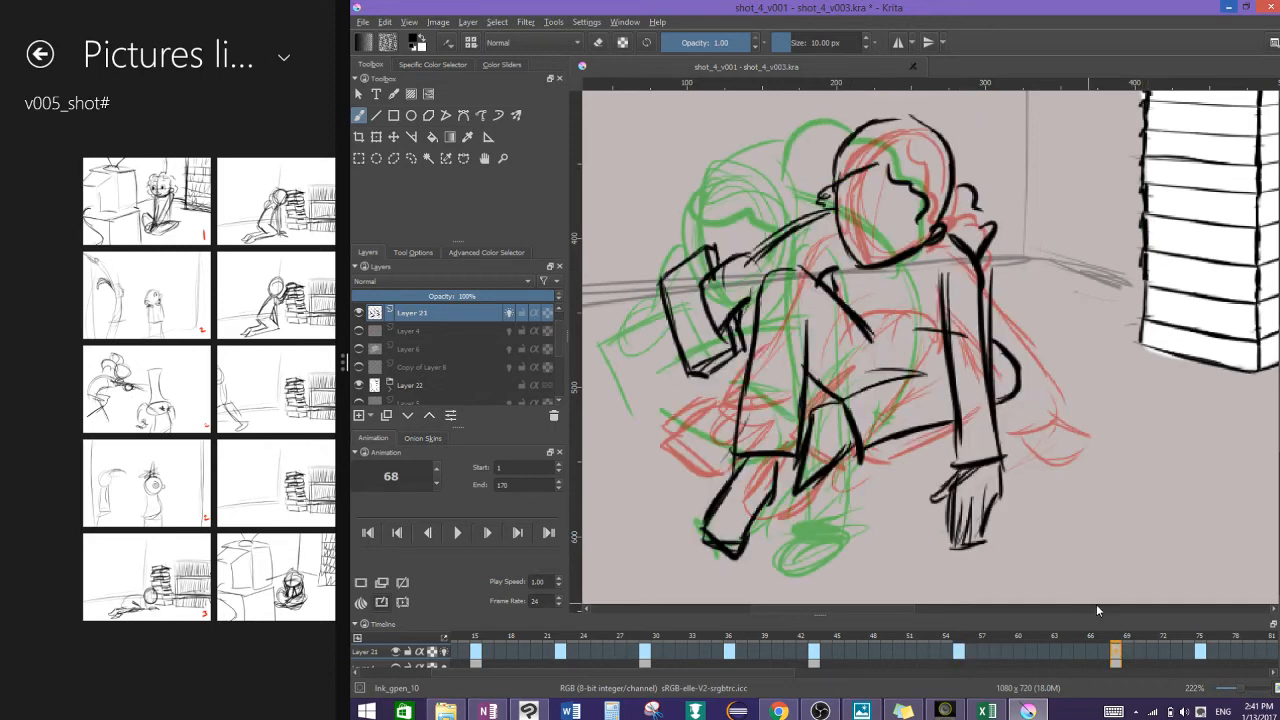
left_click(1199, 651)
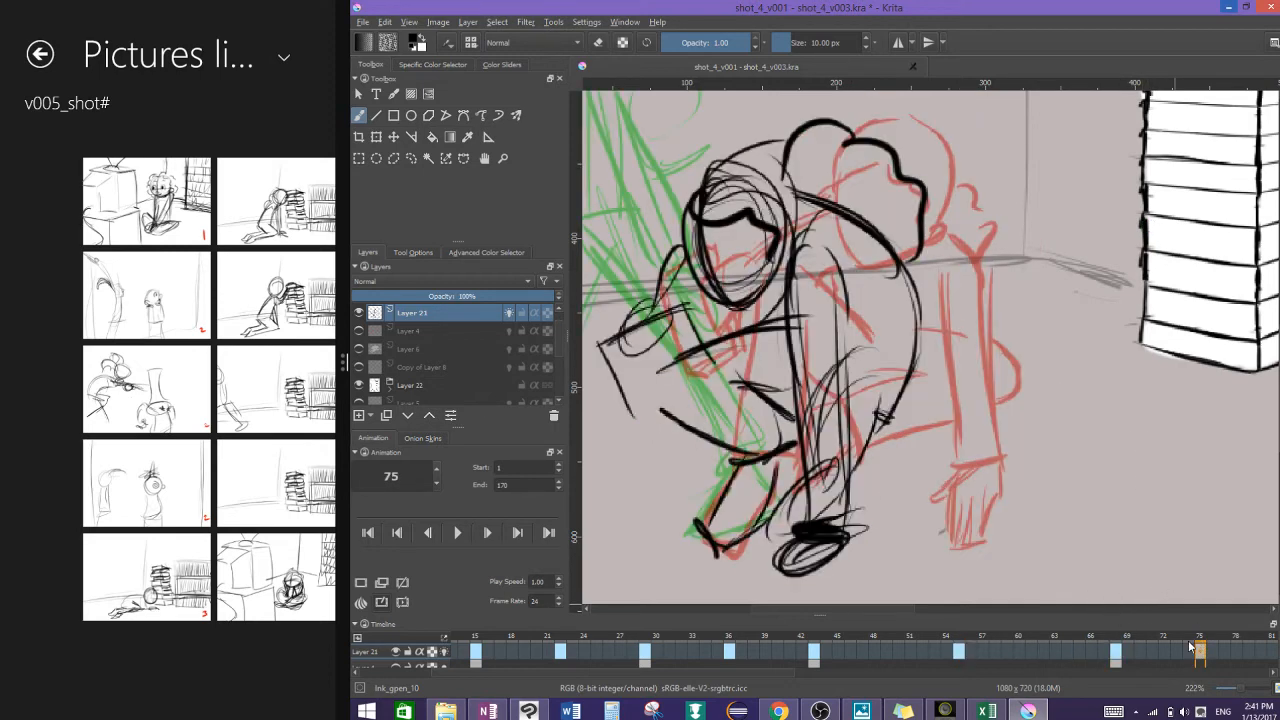
left_click(1115, 656)
left_click_drag(1129, 655, 1188, 651)
left_click(1164, 634)
right_click(1165, 633)
left_click(1167, 640)
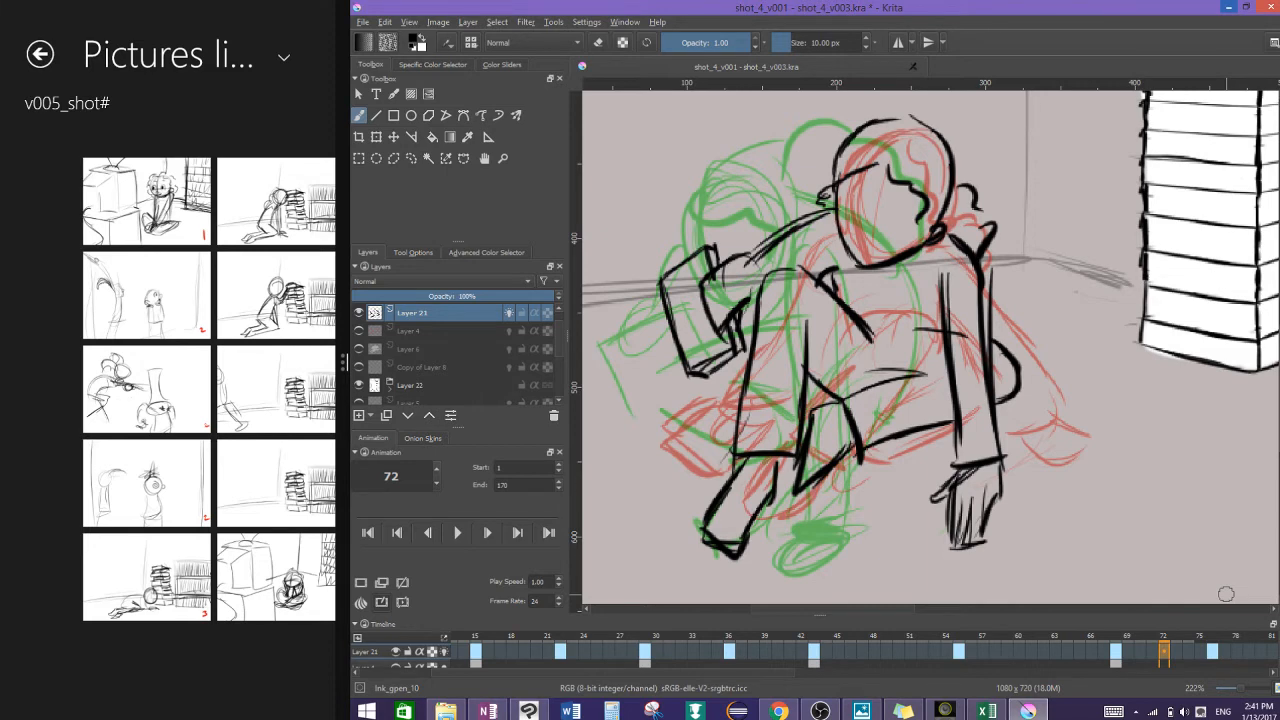
Step: Save the current shot 4 file with the frame 72 pose in view
scroll(1115, 295, "down", 3)
left_click_drag(960, 340, 846, 361)
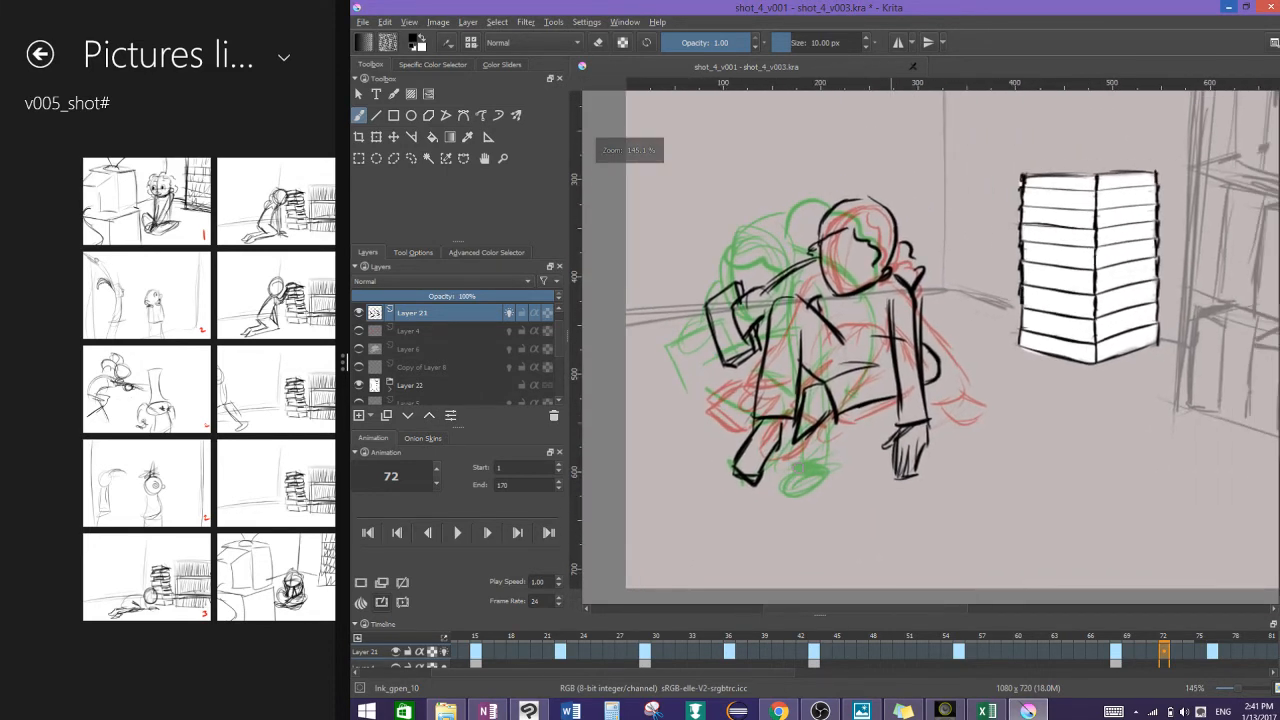
mouse_move(898, 607)
left_mouse_down()
mouse_move(951, 604)
mouse_move(877, 604)
mouse_move(908, 604)
left_mouse_up()
scroll(935, 557, "down", 2)
left_click_drag(937, 555, 909, 515)
key("ctrl+s")
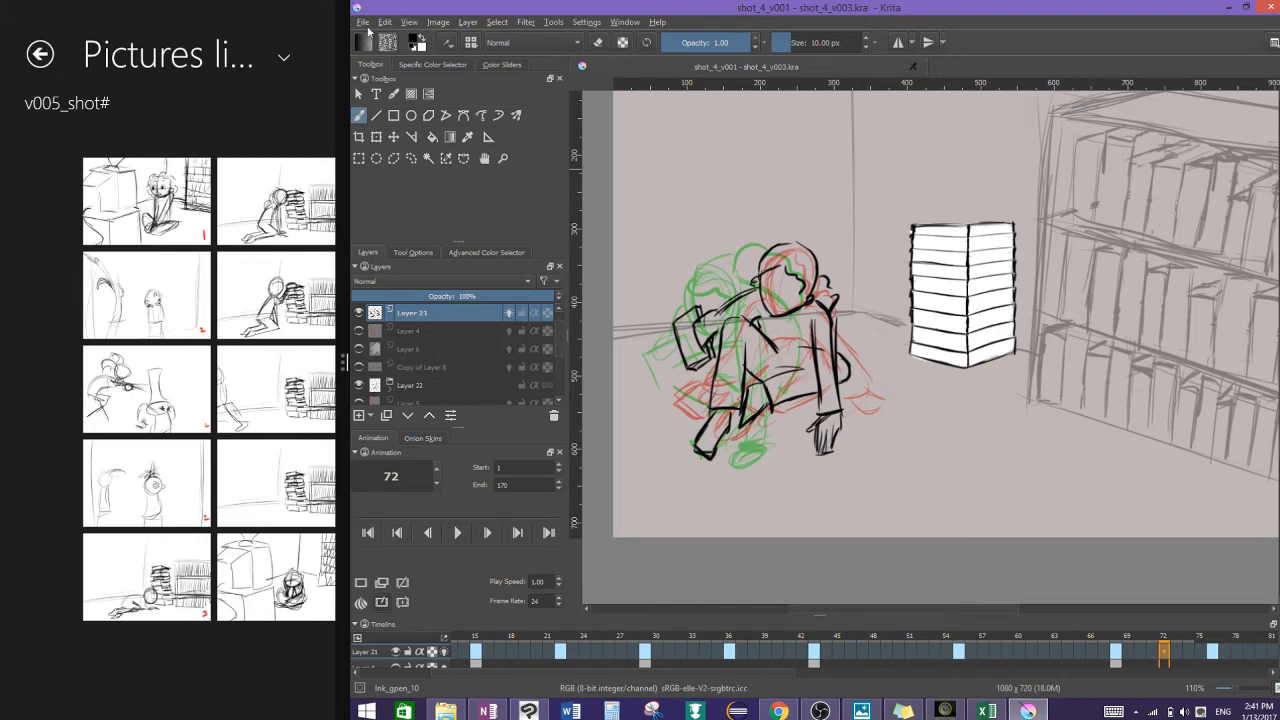
Step: Save the animation as a new Krita document version named shot_4_v004 in the scene 2 folder
left_click(363, 22)
left_click(398, 97)
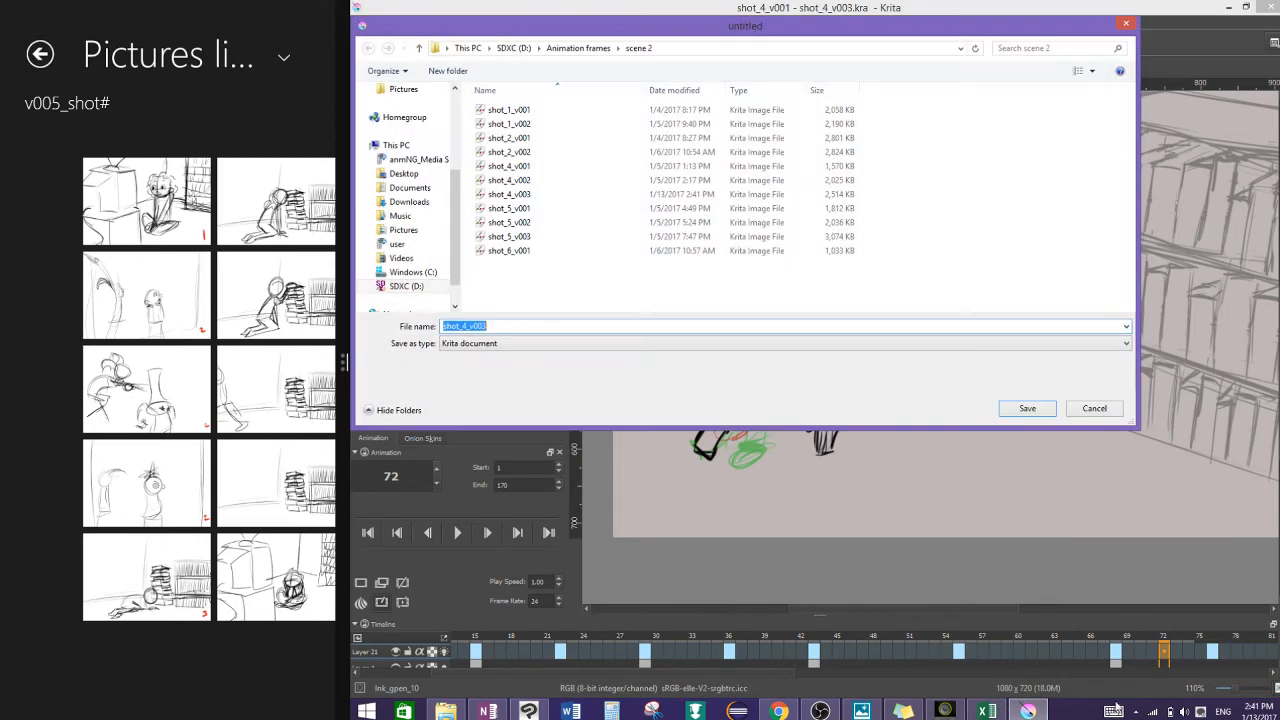
left_click(1113, 711)
left_click(1011, 687)
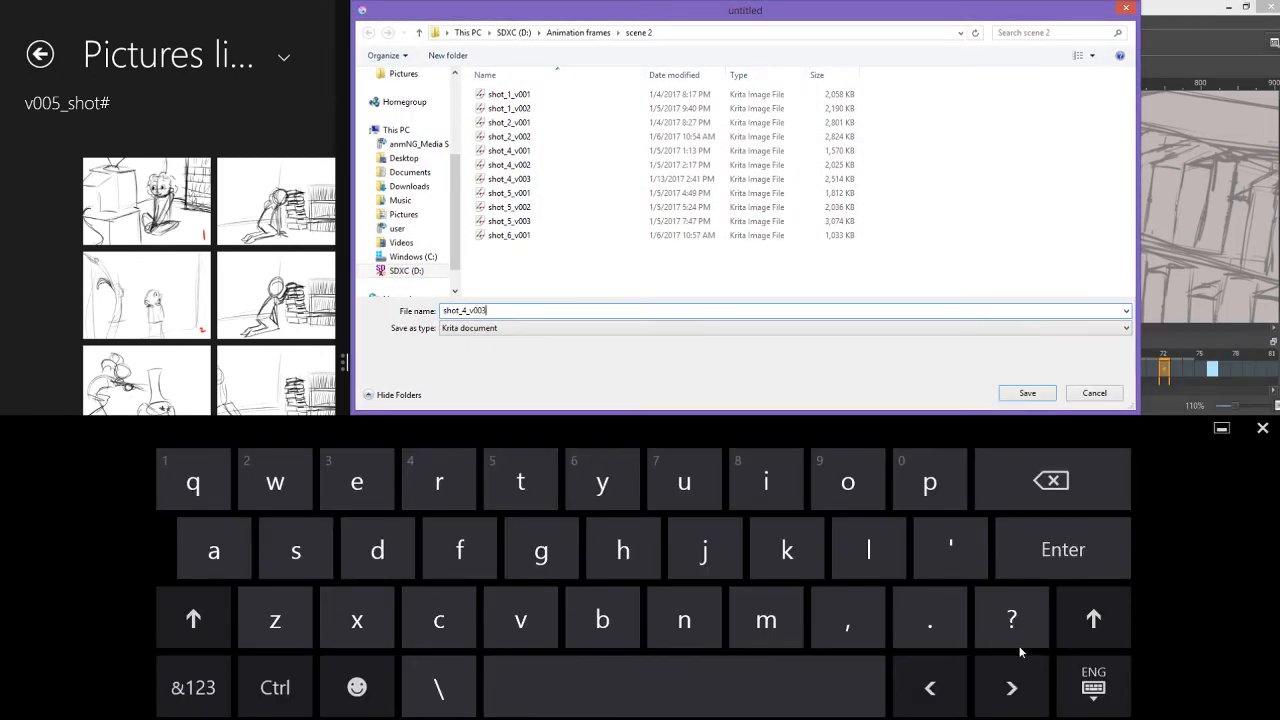
left_click(1051, 481)
type("4")
key("Return")
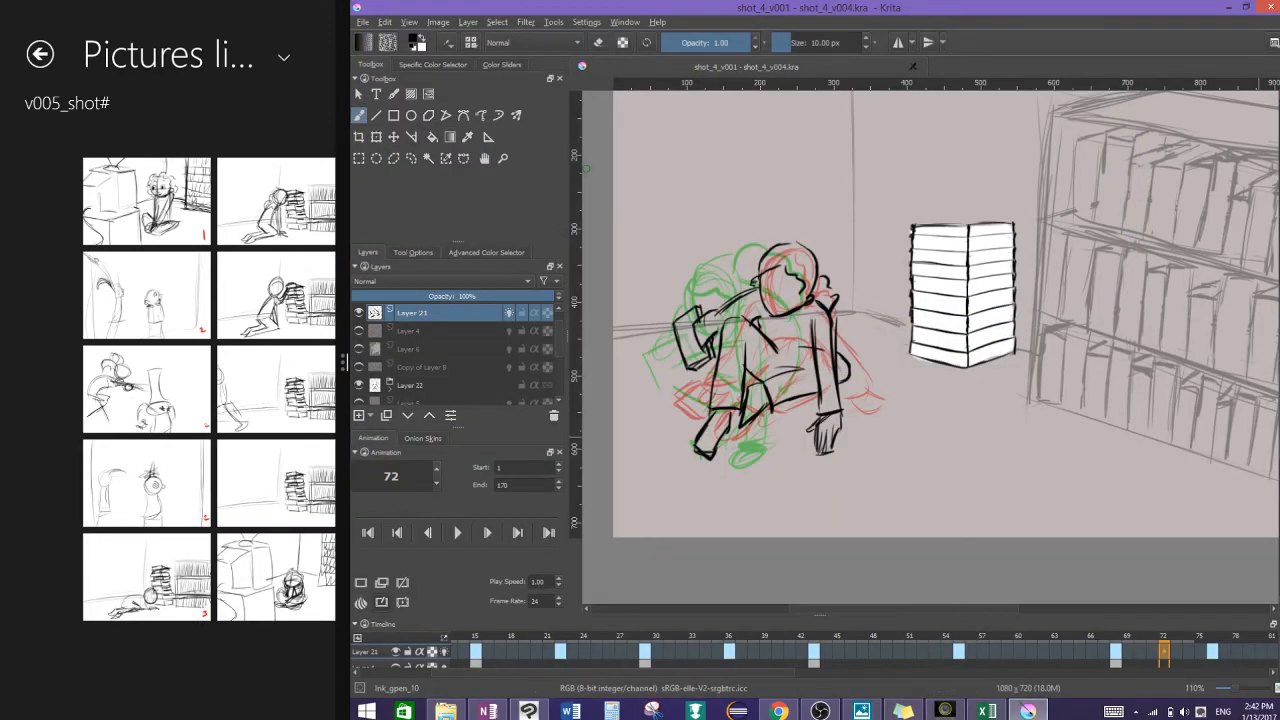
Step: Try to insert one frame column at frame 80 and check the pose on frame 86
left_click_drag(753, 676, 867, 684)
left_click_drag(1000, 653, 903, 652)
left_click(1000, 651)
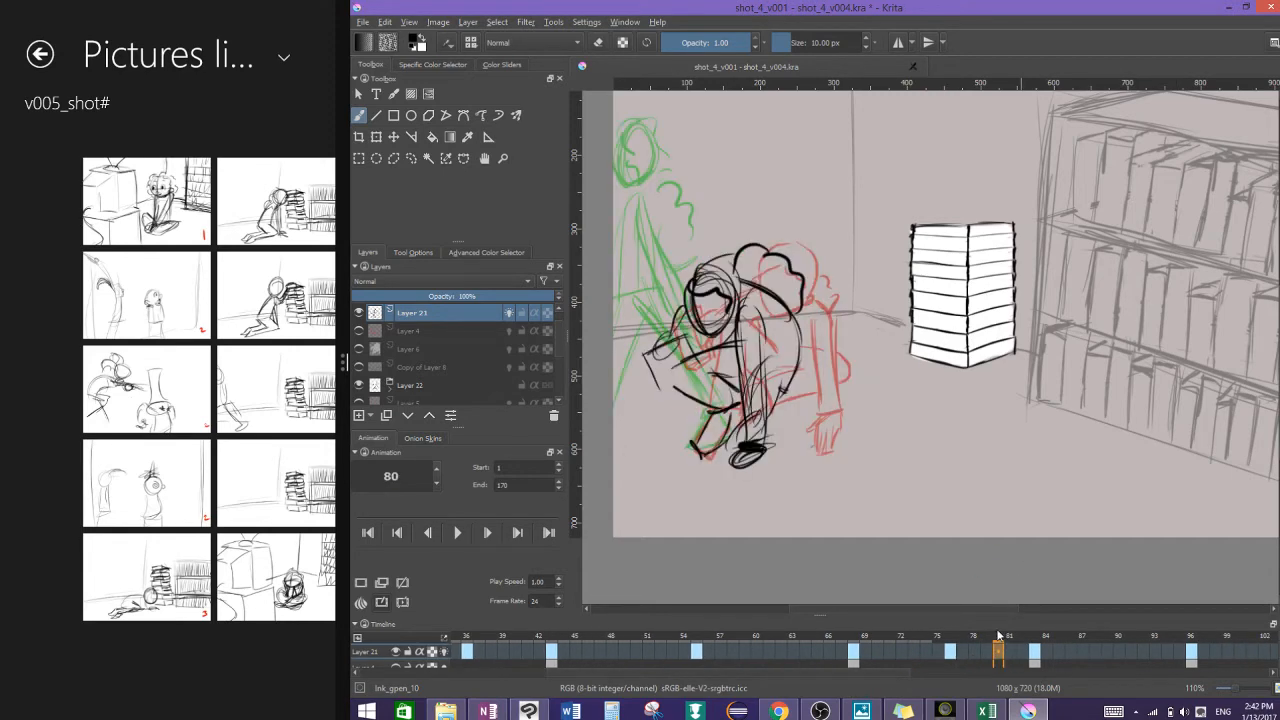
right_click(999, 650)
left_click(1034, 652)
left_click(1074, 649)
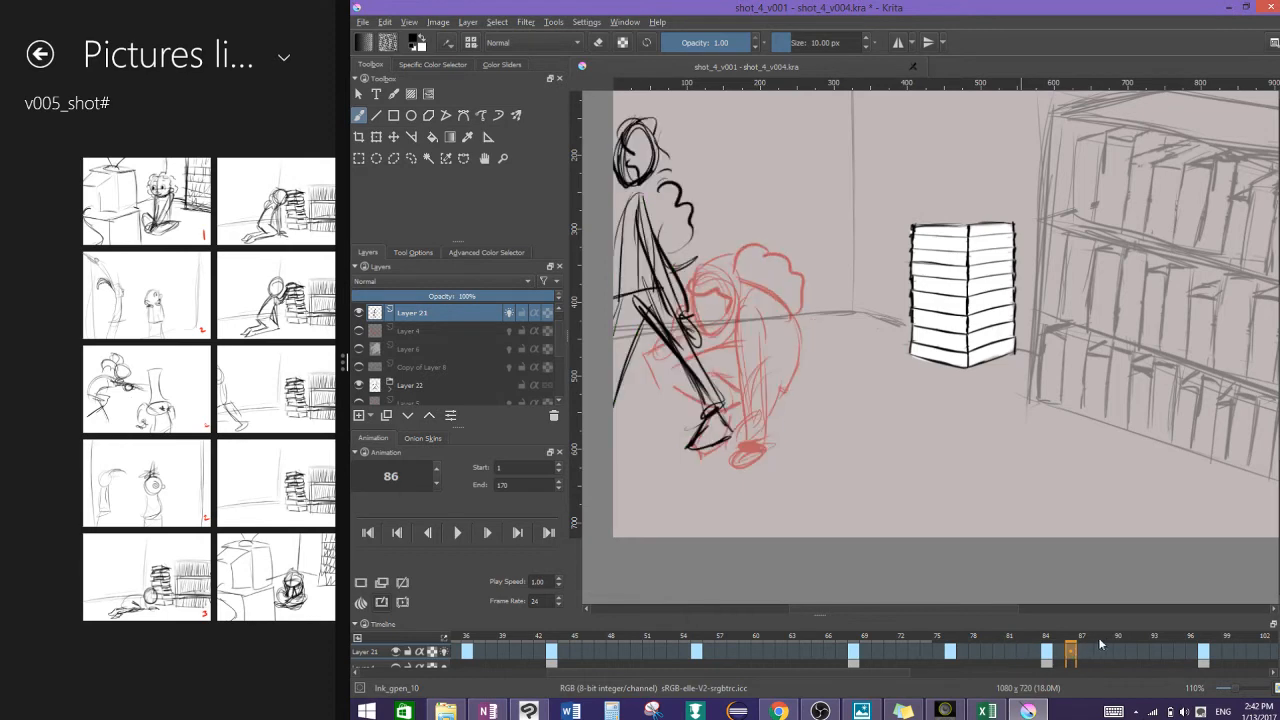
left_click(1011, 651)
Step: Undo the recent frame column insertions on the timeline
key("ctrl+z")
key("ctrl+z")
key("ctrl+z")
key("ctrl+z")
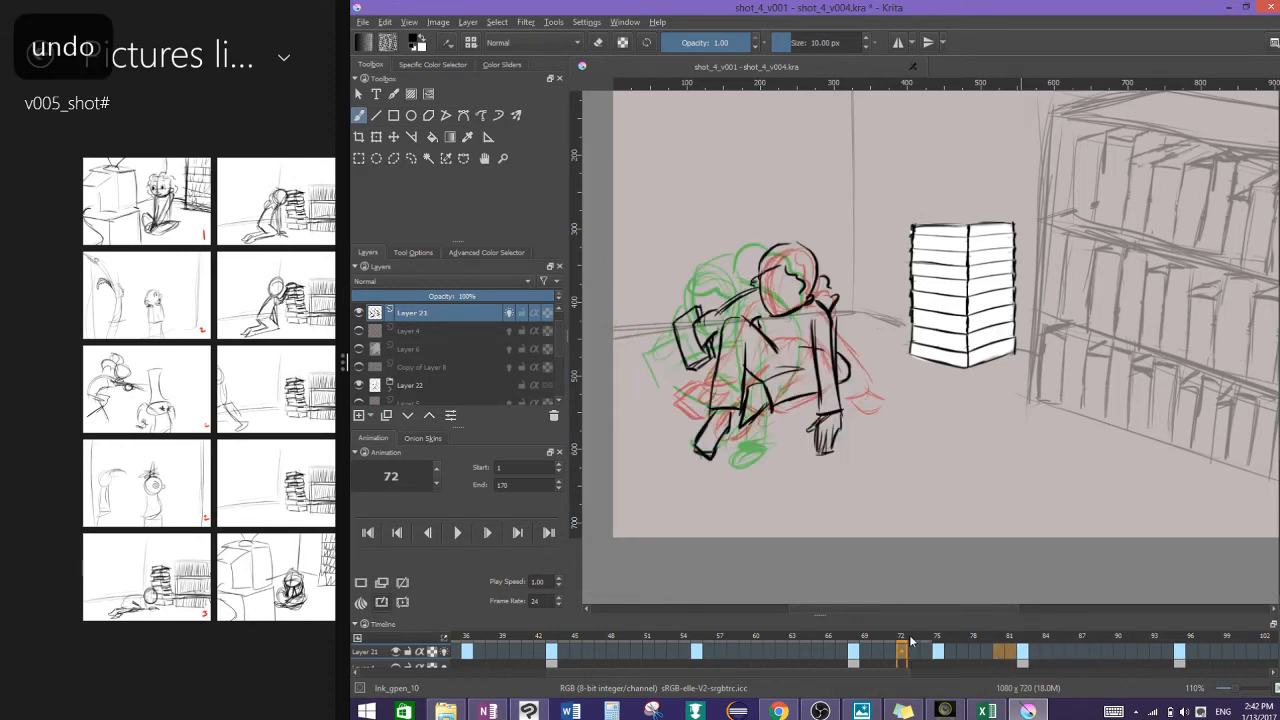
key("ctrl+z")
Step: Remove one frame column at frame 72 and another at frame 78
right_click(915, 636)
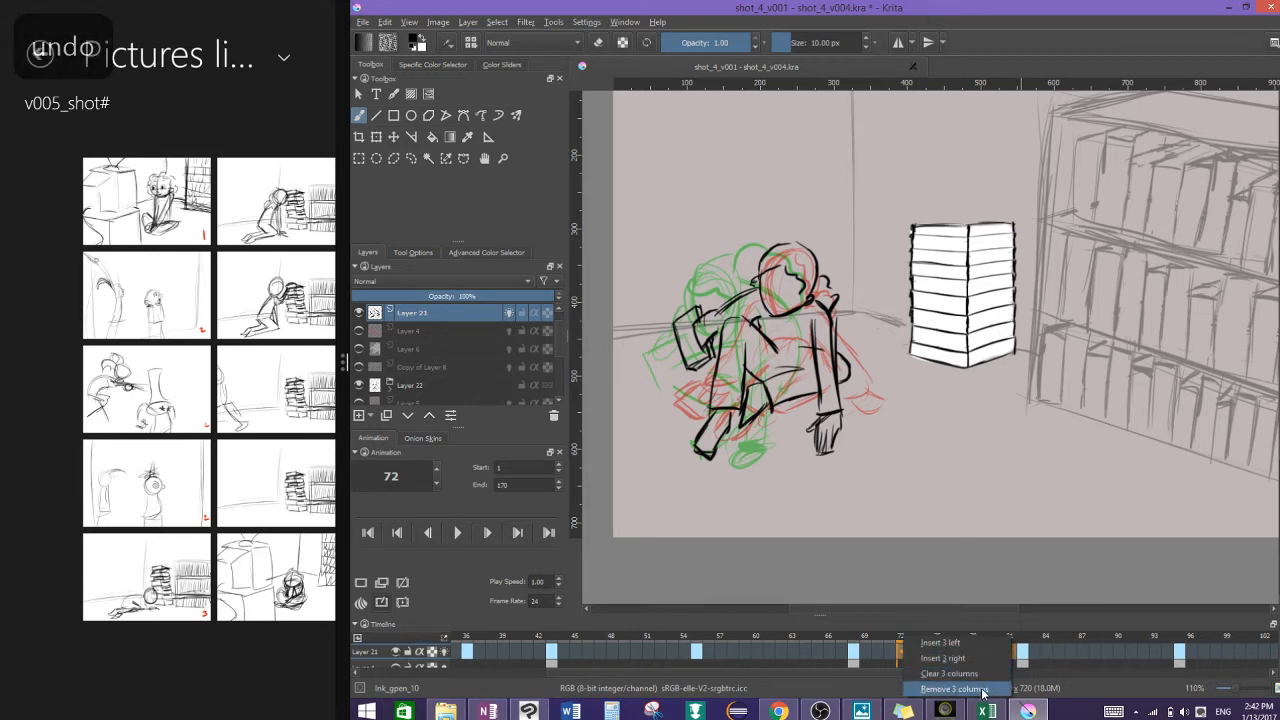
left_click(985, 688)
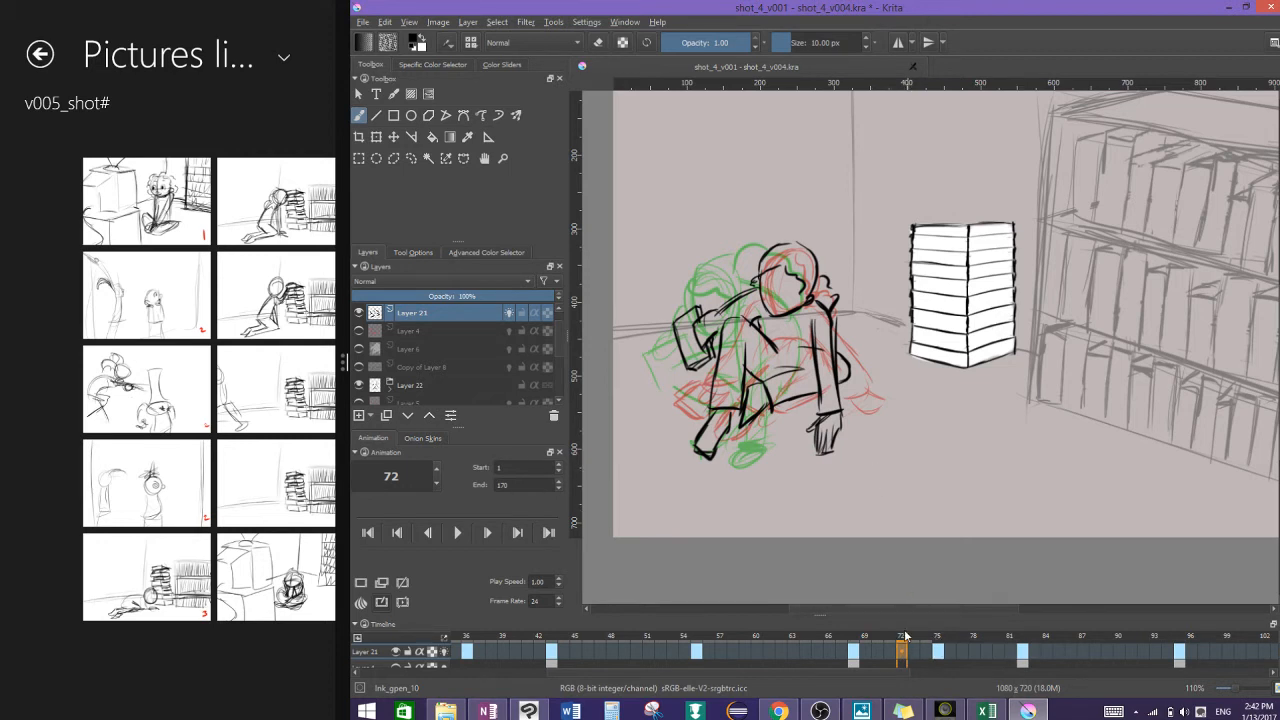
right_click(905, 636)
left_click(978, 692)
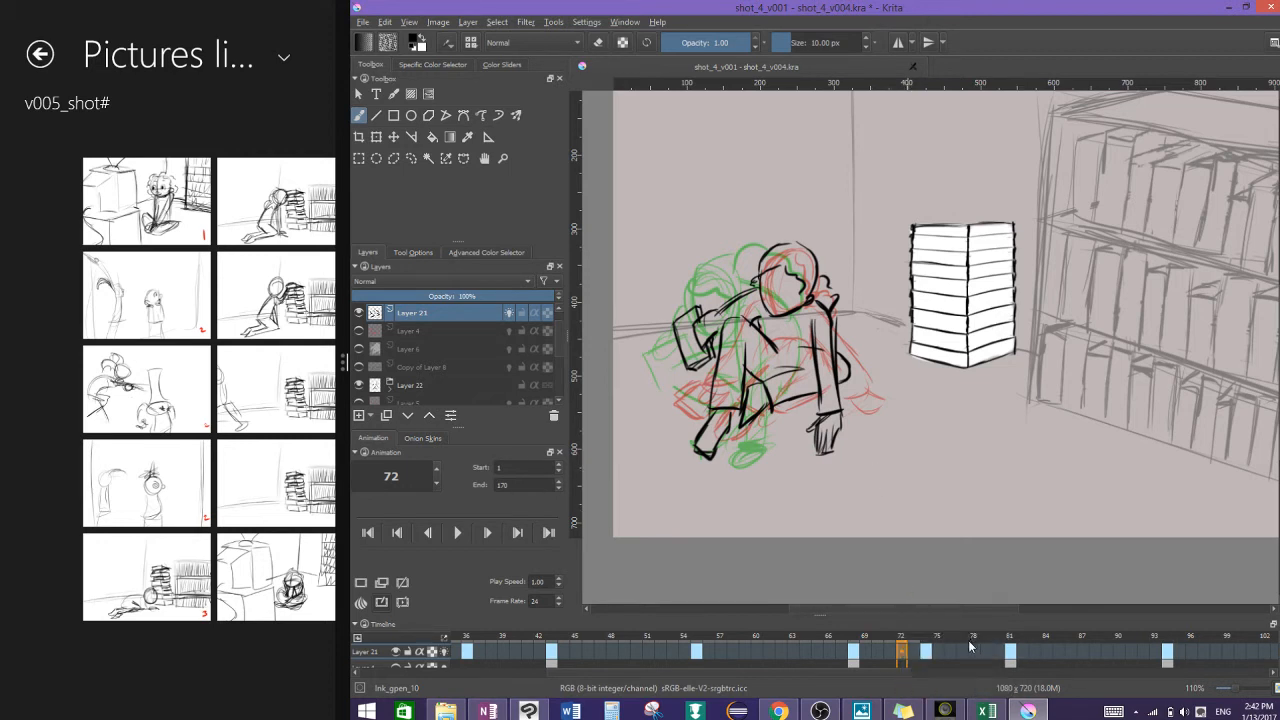
left_click(973, 637)
right_click(988, 672)
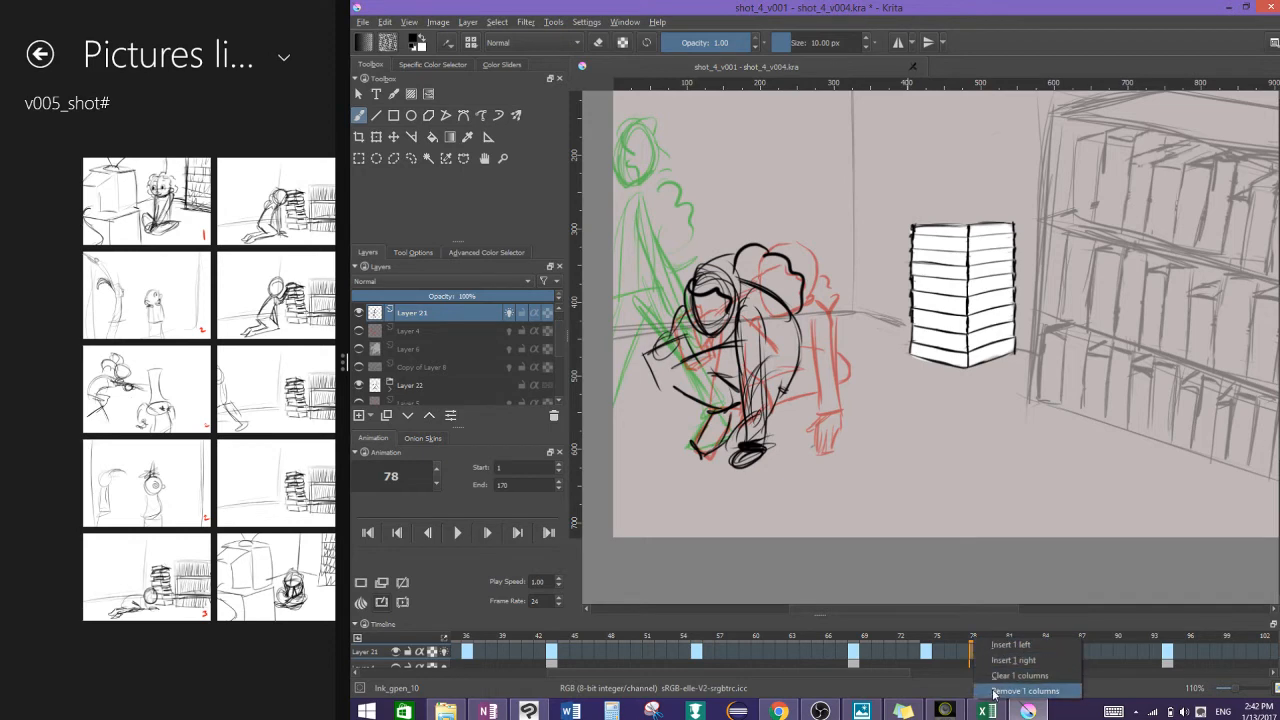
left_click(985, 692)
Step: Compare the poses on frames 71, 77, 86 and 92 to judge the spacing of the walking-out action
left_click(892, 652)
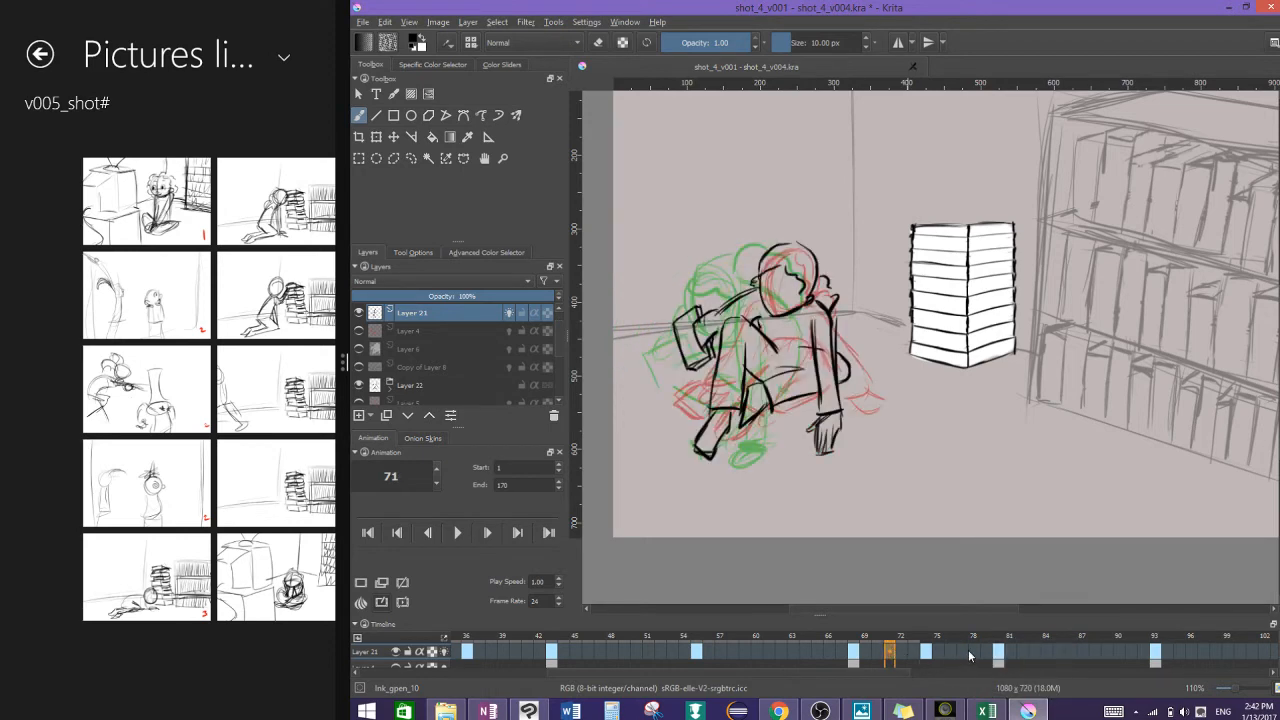
left_click(960, 653)
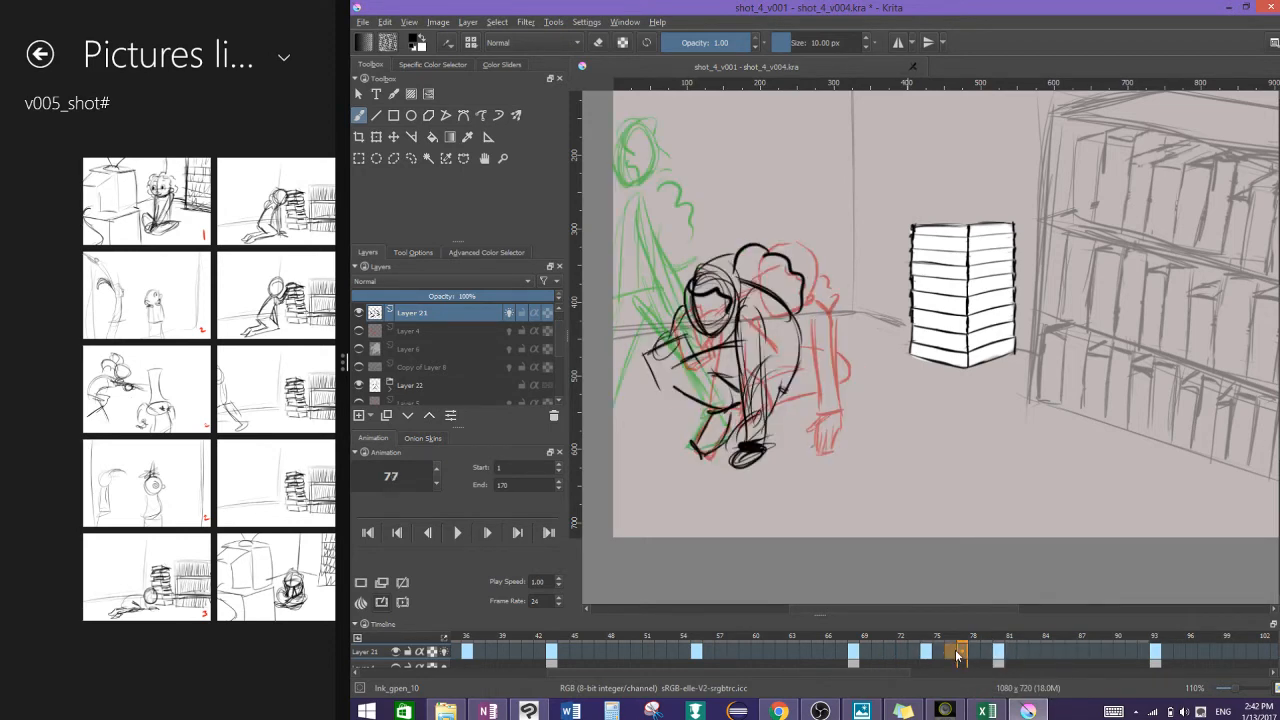
left_click(891, 656)
left_click(954, 652)
left_click(886, 651)
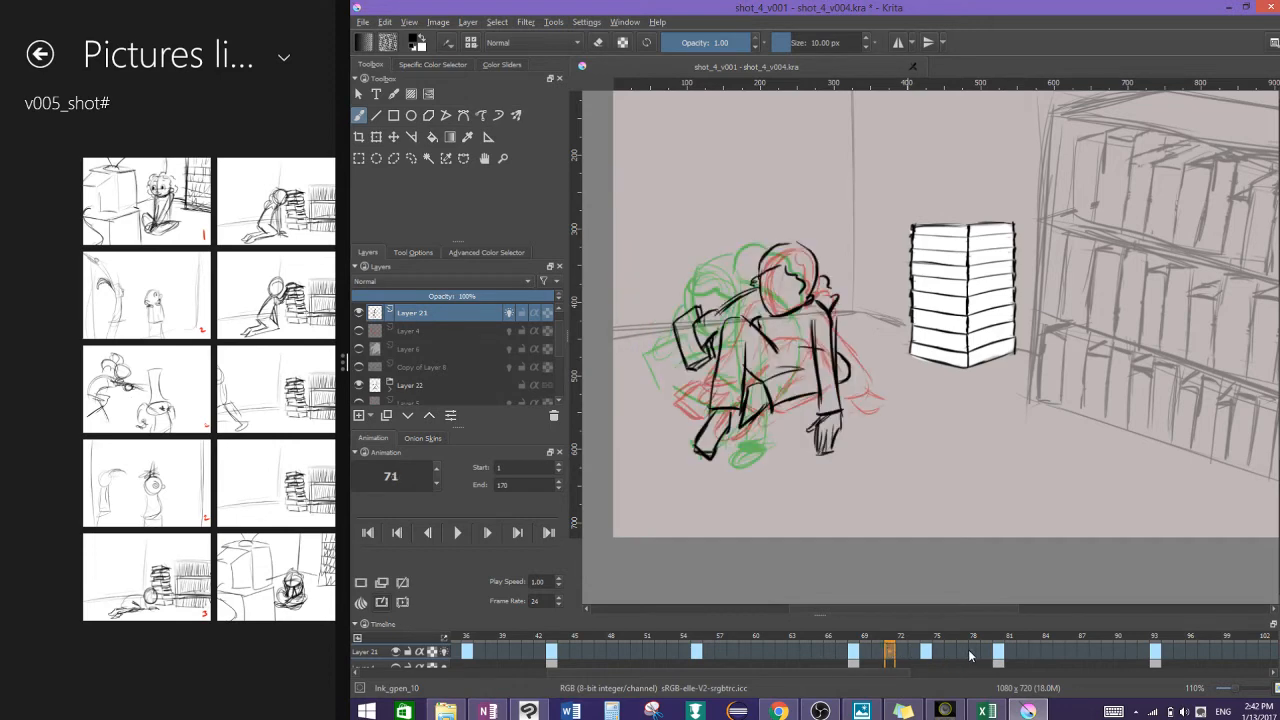
left_click(961, 652)
left_click(1047, 653)
left_click(1069, 655)
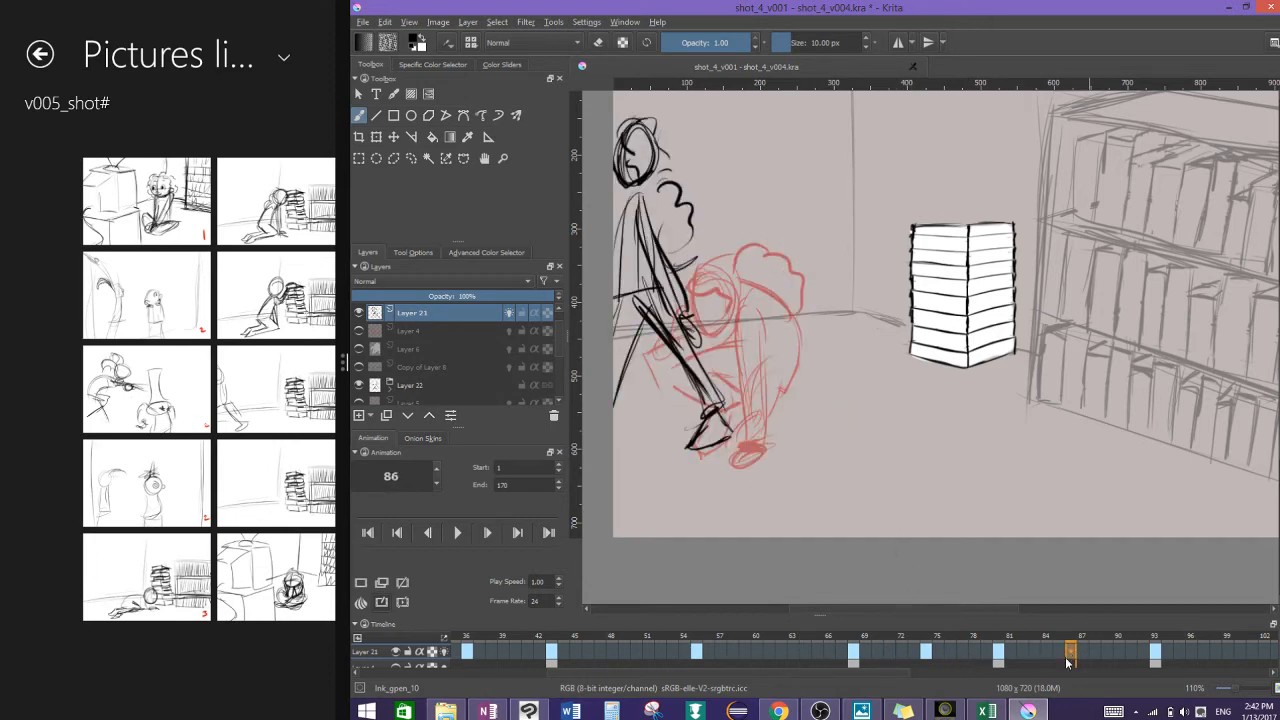
left_click(1143, 655)
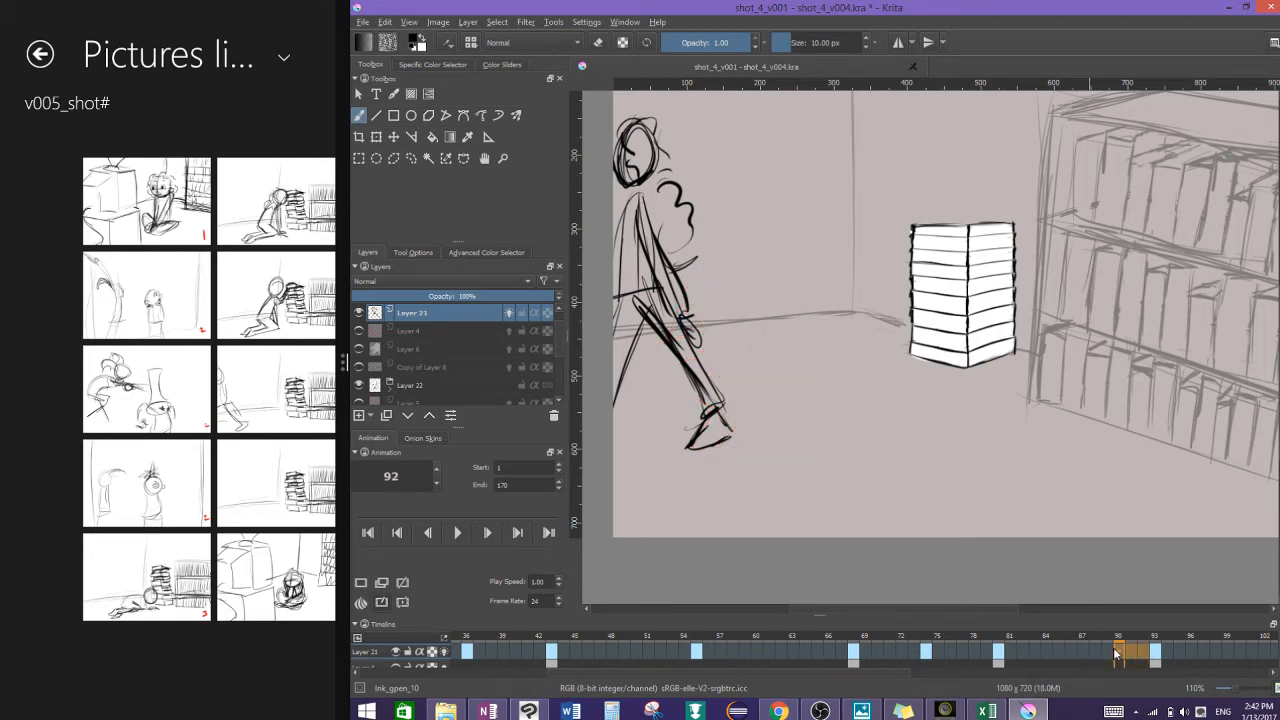
mouse_move(1116, 653)
left_mouse_down()
mouse_move(1004, 655)
mouse_move(1143, 656)
left_mouse_up()
left_click(1084, 653)
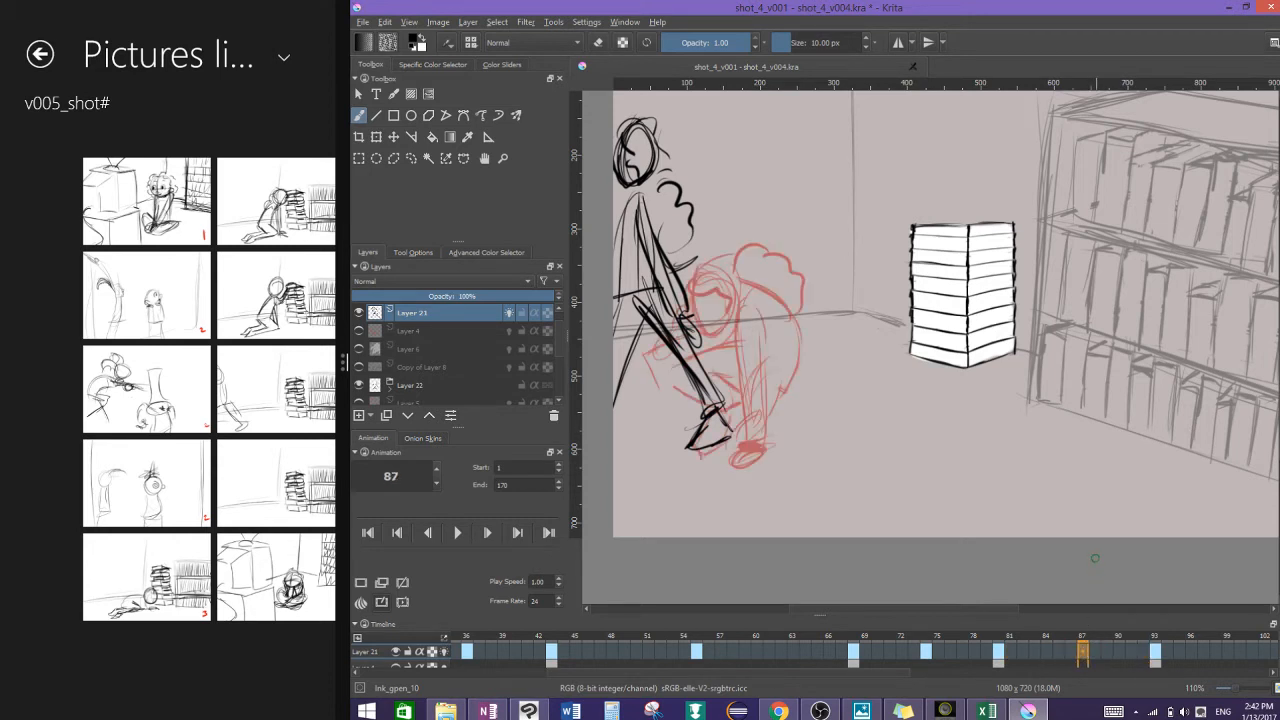
Step: Try to insert one frame column at frame 87
right_click(1080, 650)
left_click(1095, 642)
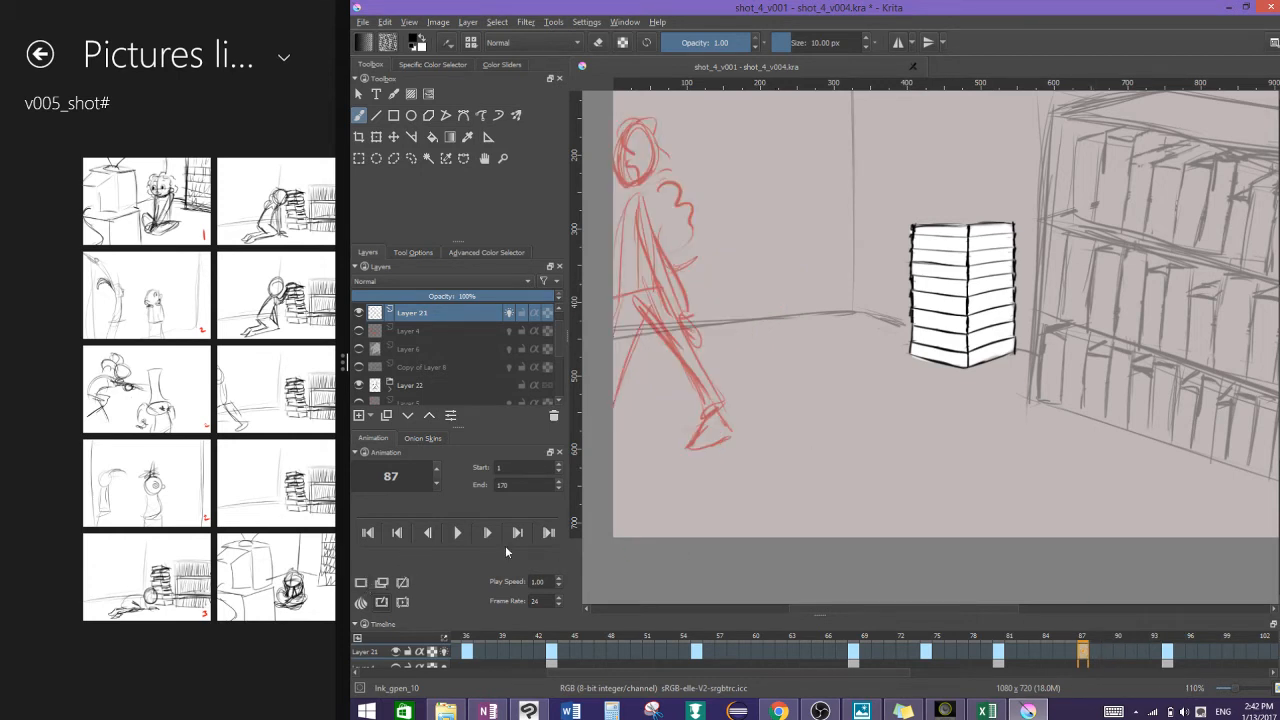
key("ctrl+z")
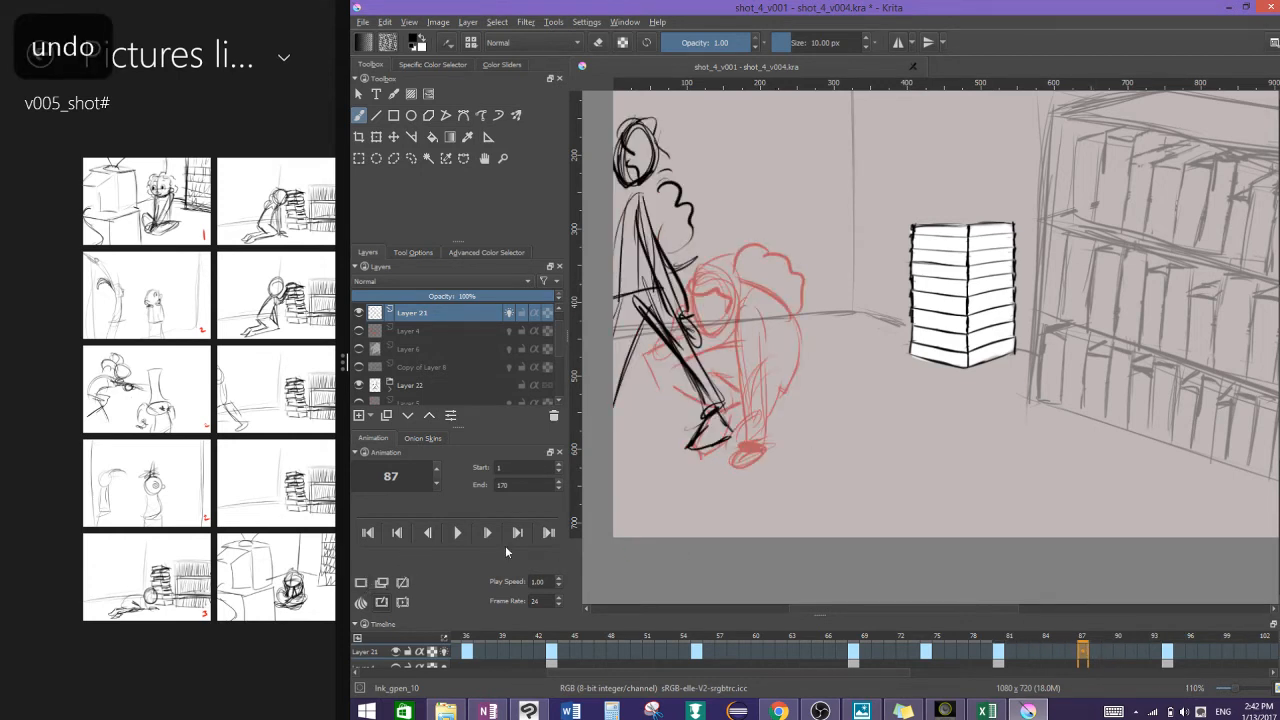
Step: Return to frame 1, turn off the onion skins on Layer 21, and save the file
left_click(1187, 655)
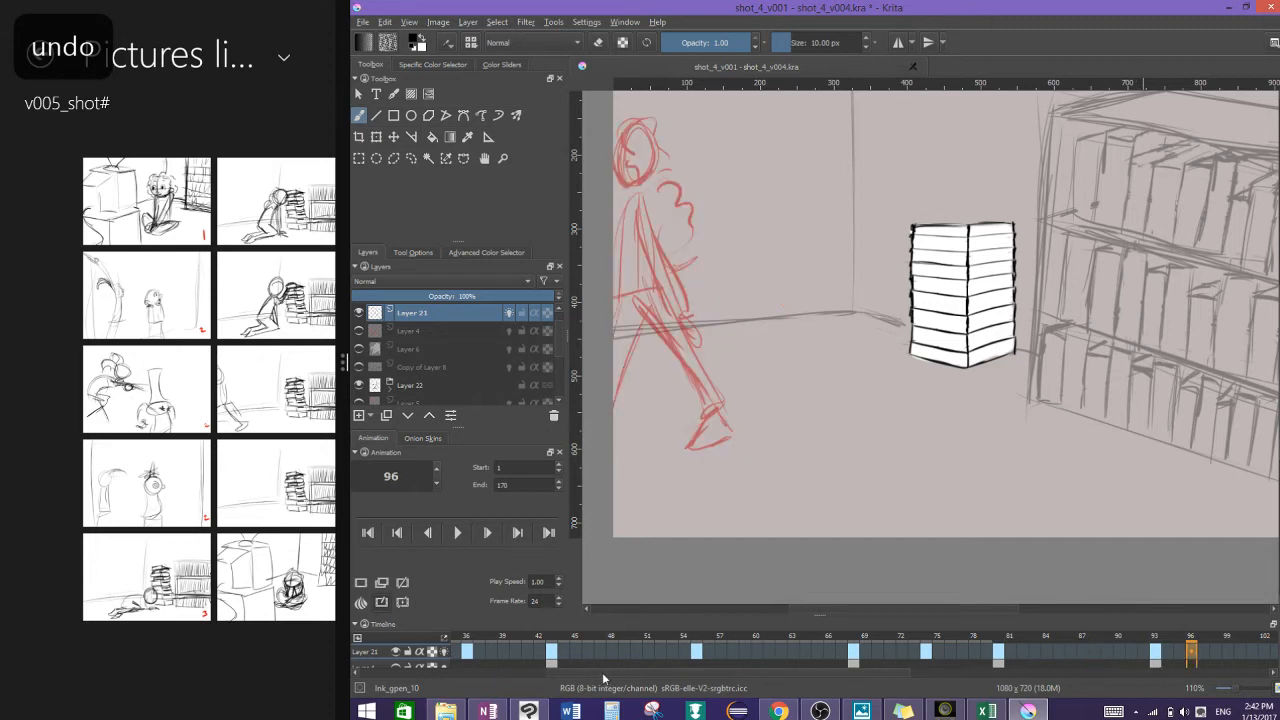
left_click_drag(603, 673, 416, 648)
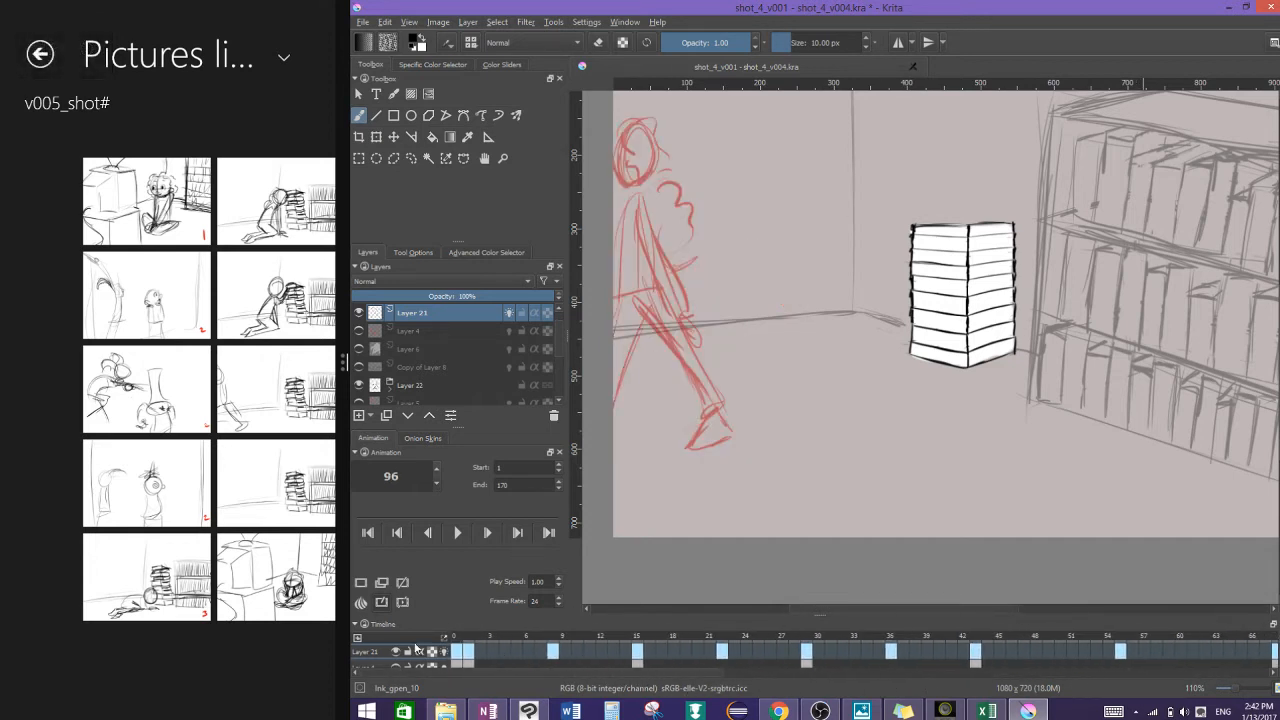
left_click(462, 653)
key("ctrl+s")
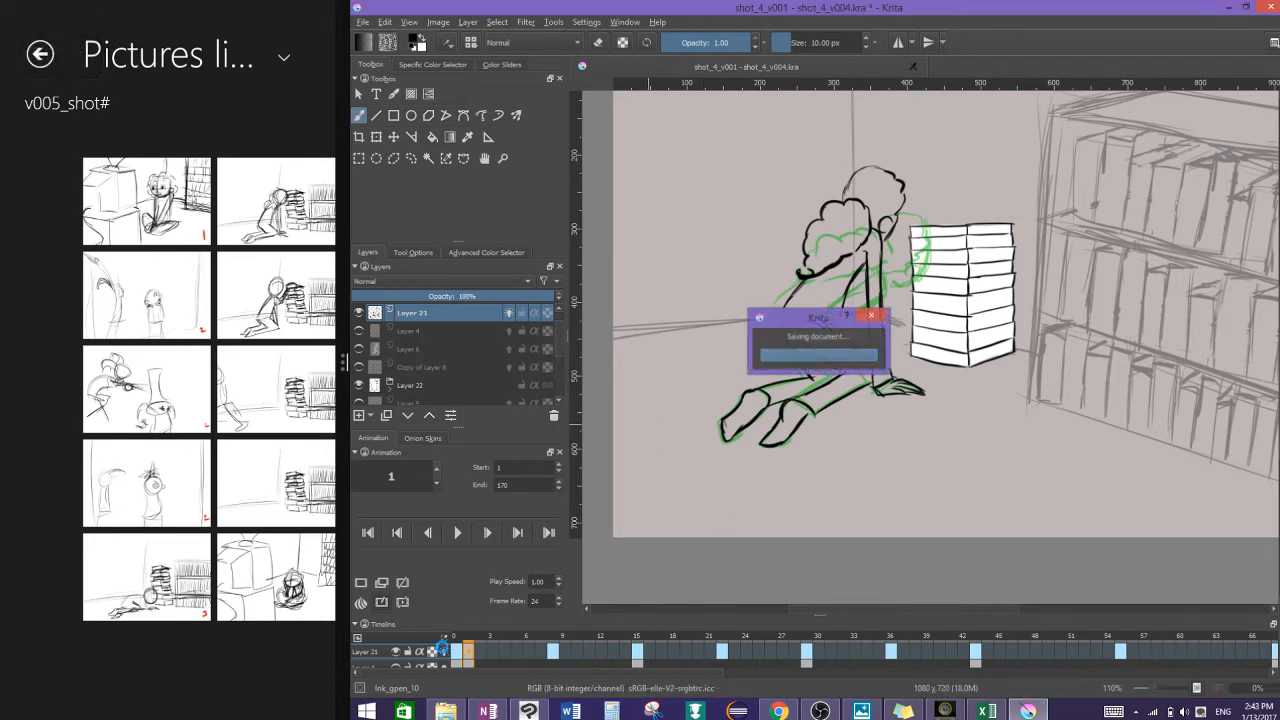
left_click(446, 651)
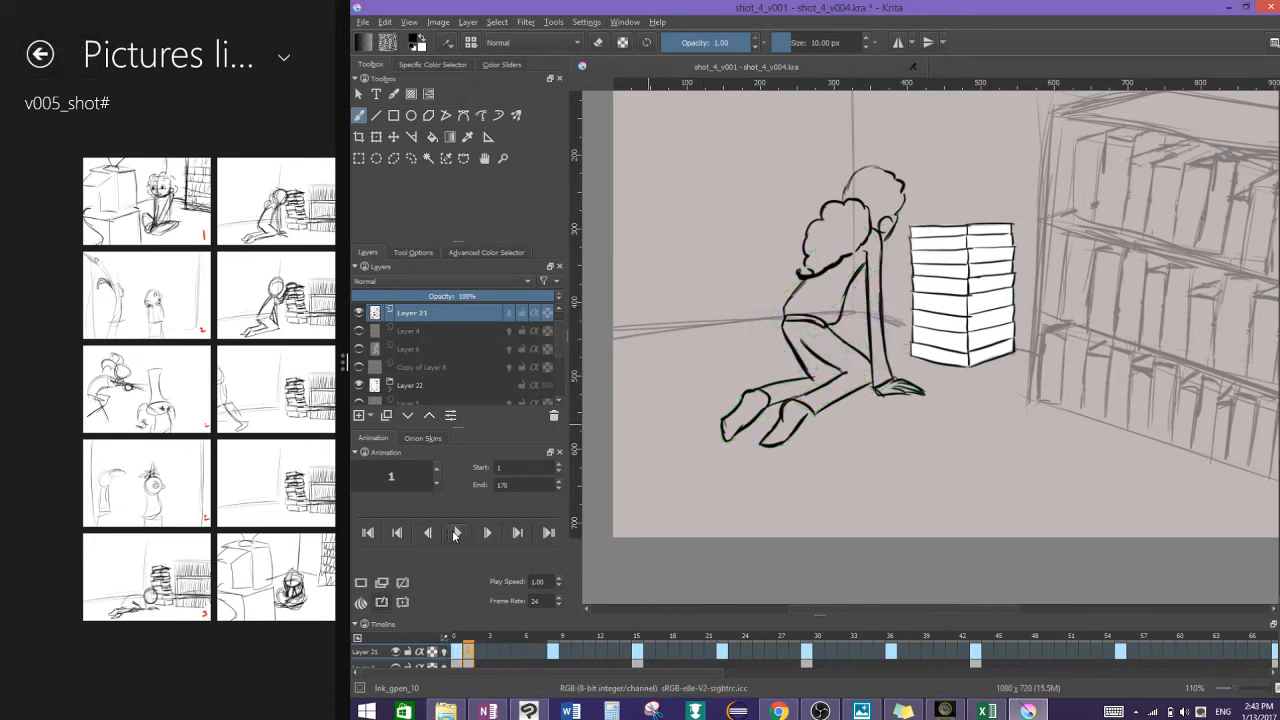
key("ctrl+s")
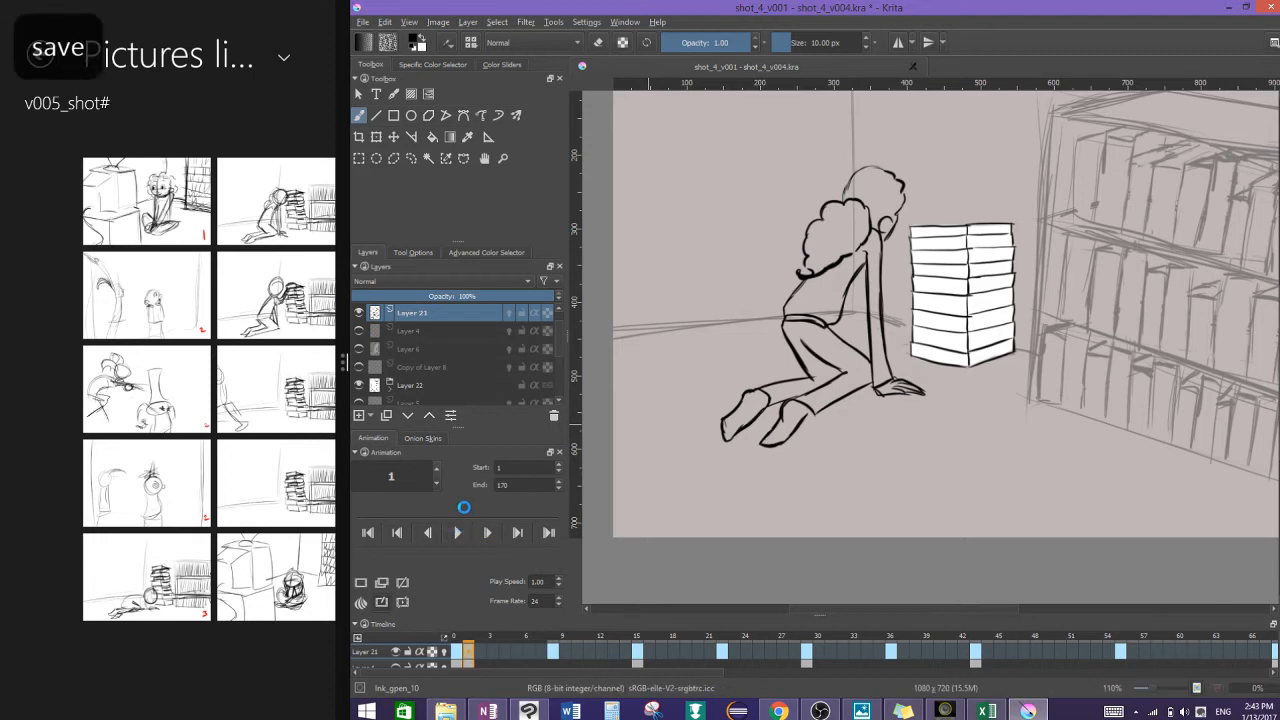
Step: Play the animation from frame 1, stop it, and check the poses on frames 8, 15 and 22
left_click(458, 534)
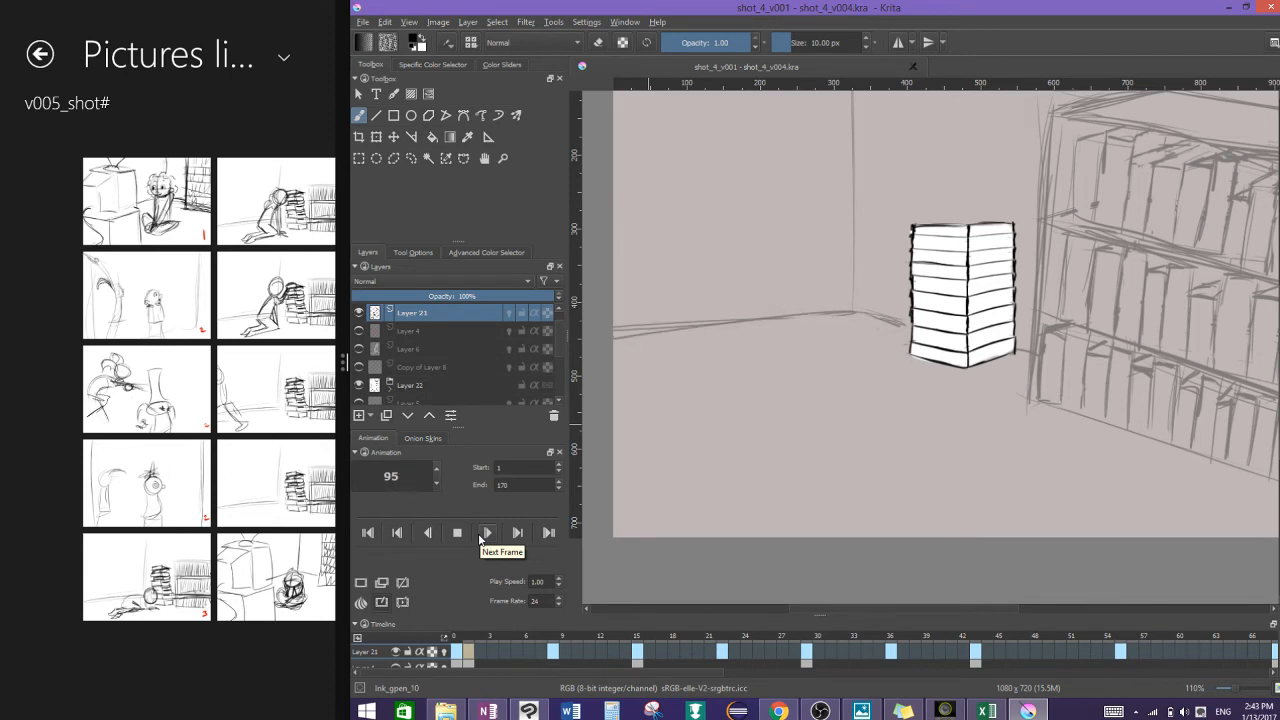
left_click(458, 532)
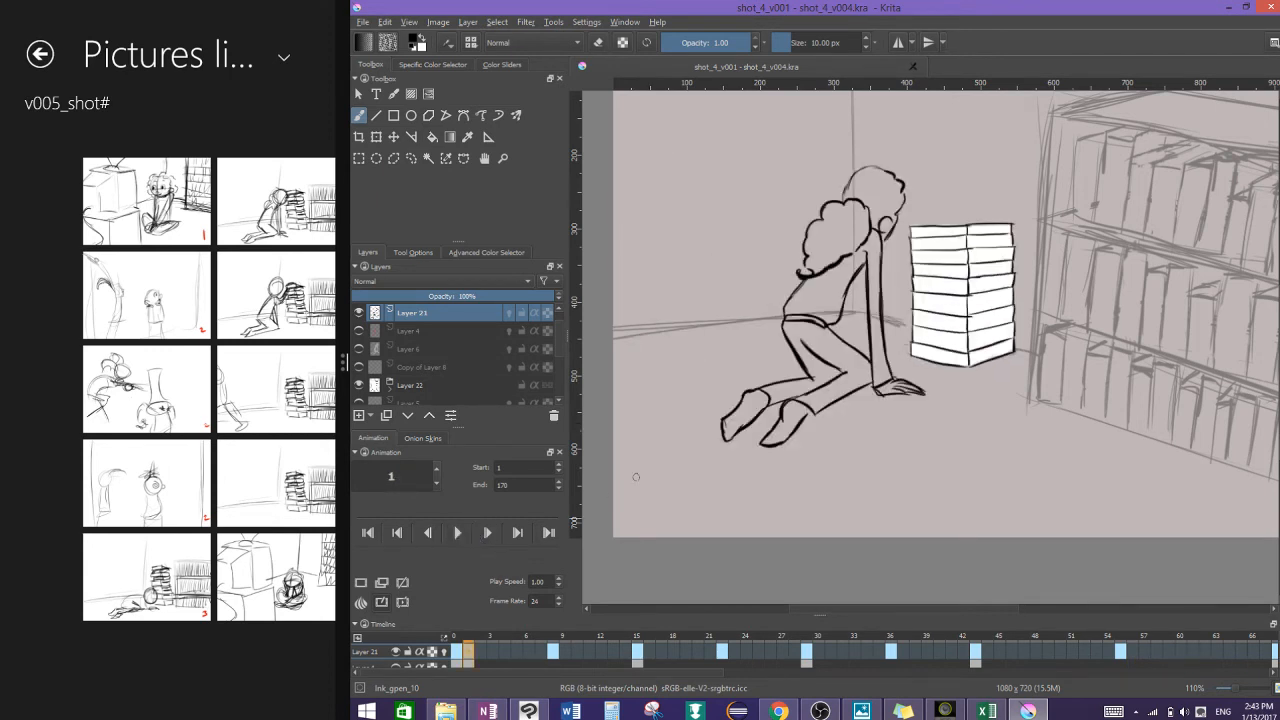
left_click(549, 652)
left_click(639, 652)
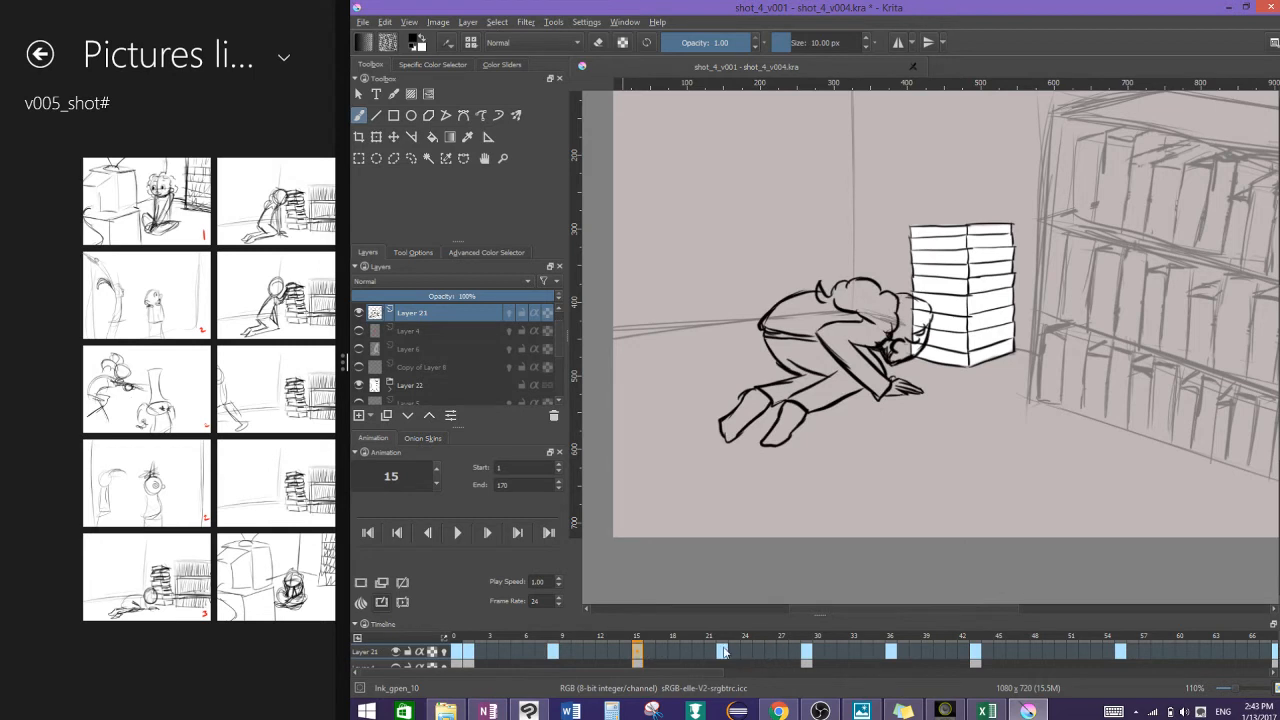
left_click(723, 652)
Step: Insert six frame columns at frames 16 to 21 to lengthen the hold on the frame 15 pose
left_click(647, 652)
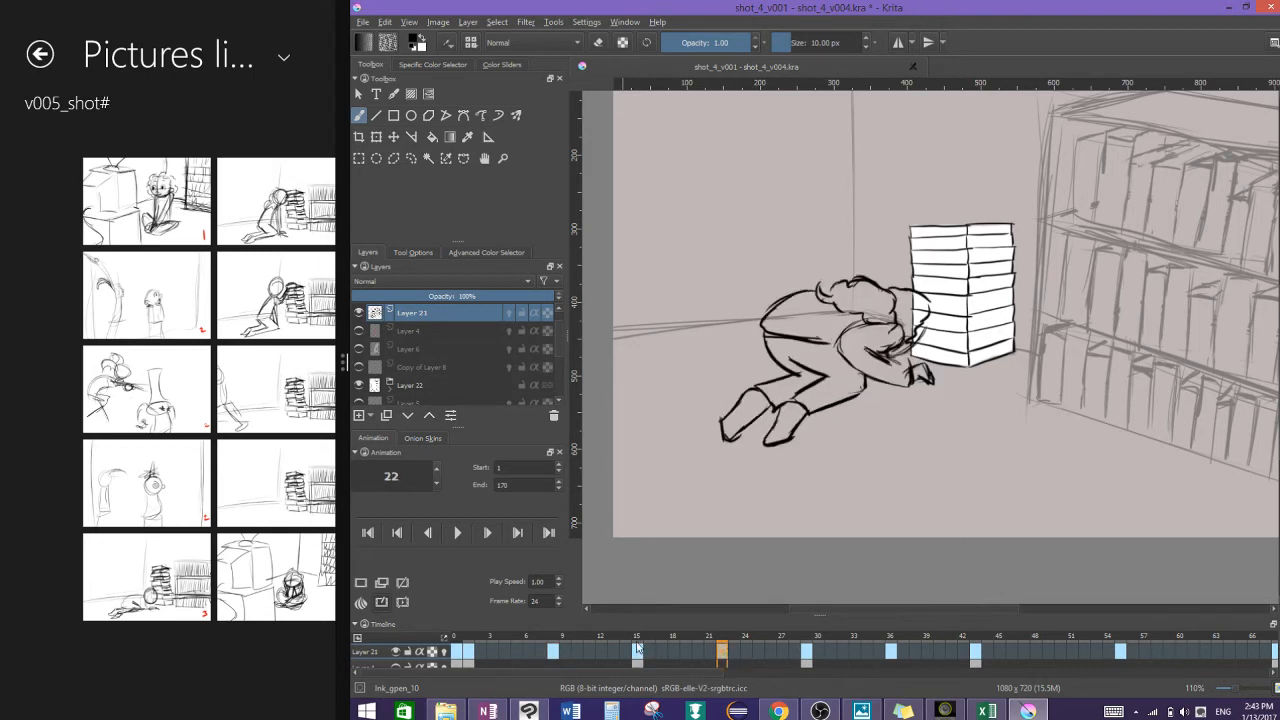
right_click(702, 637)
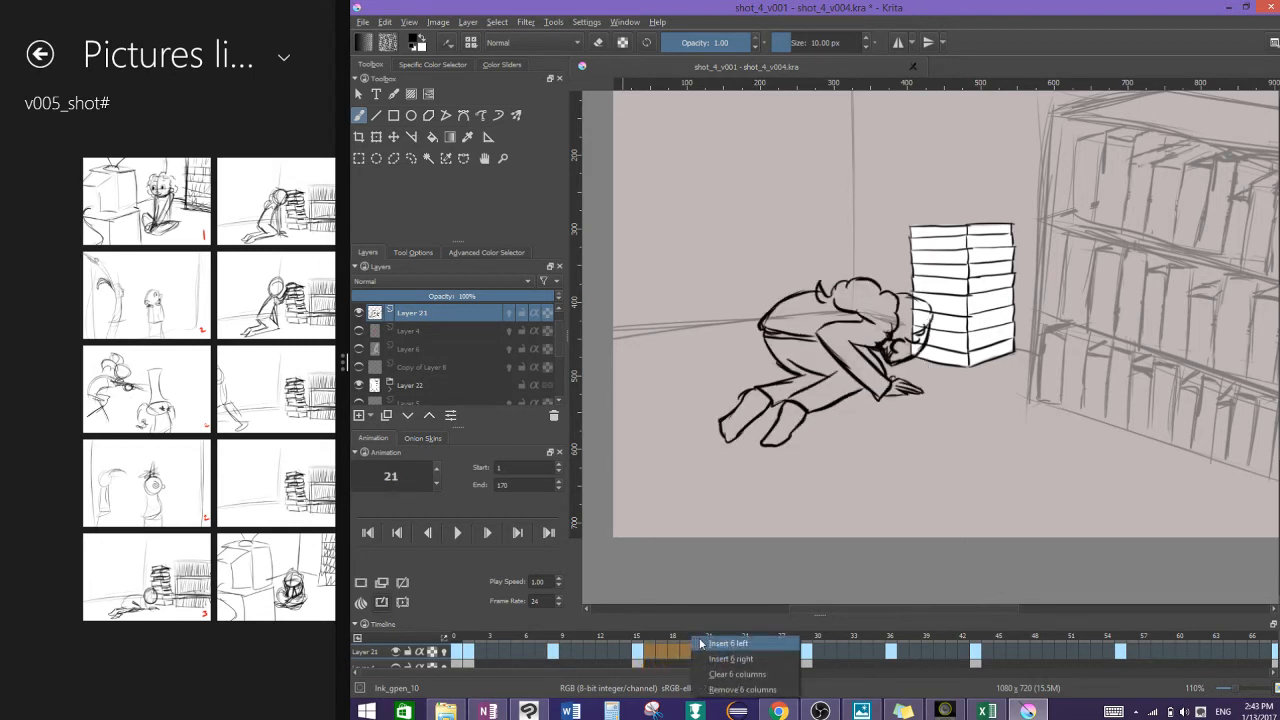
left_click(770, 643)
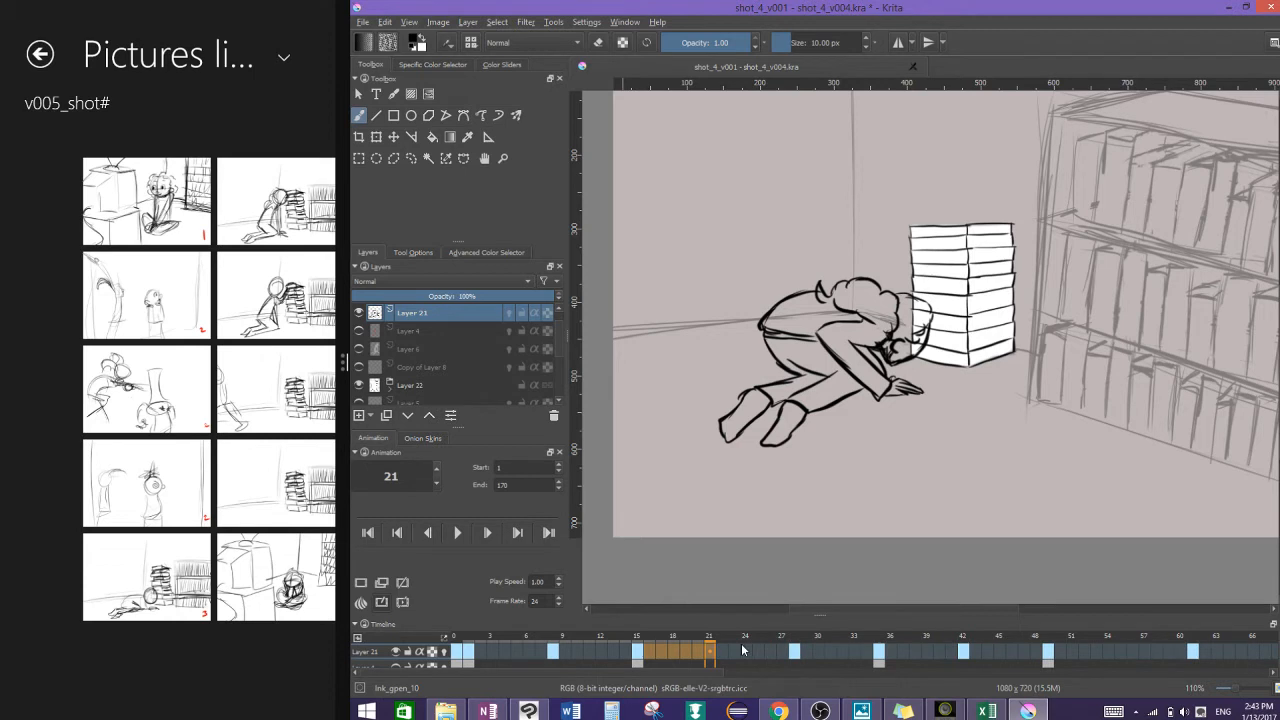
Step: Play the animation from frame 1 to review the hold on the frame 15 pose, and stop it
left_click(466, 638)
key("space")
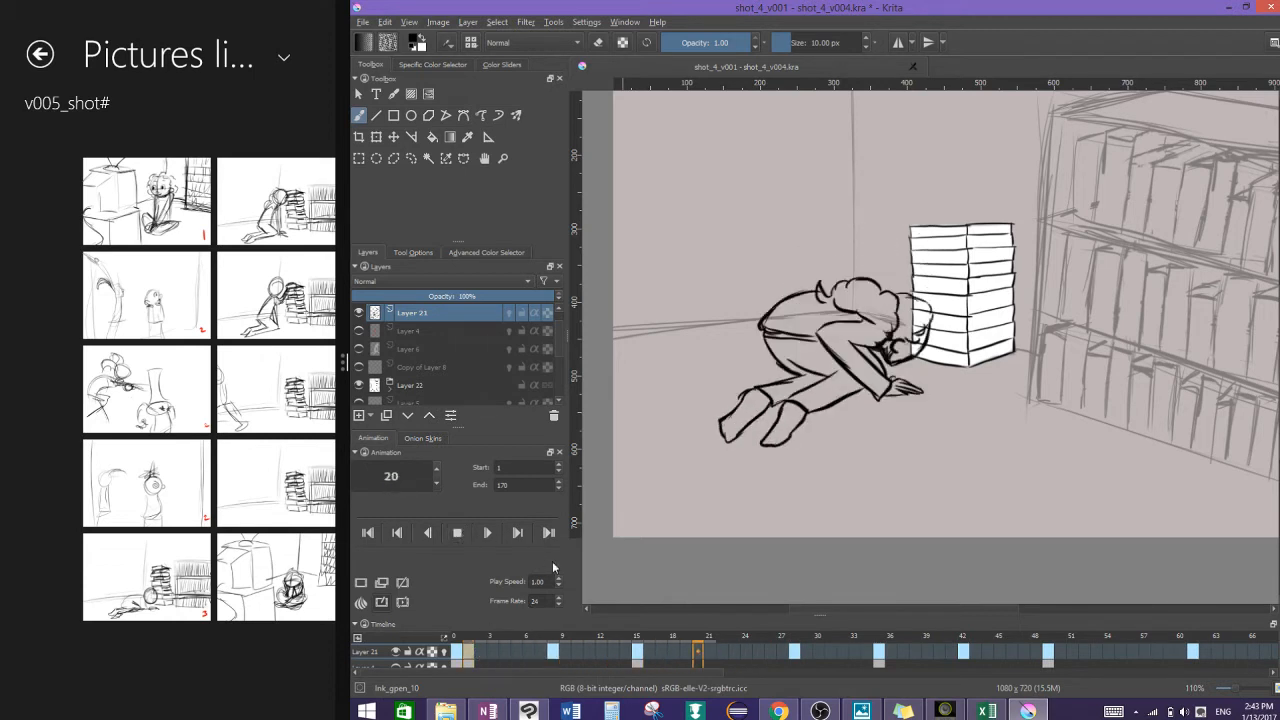
left_click(457, 533)
Step: Select frames 16 to 19 on the timeline
left_click(734, 638)
left_click(653, 647)
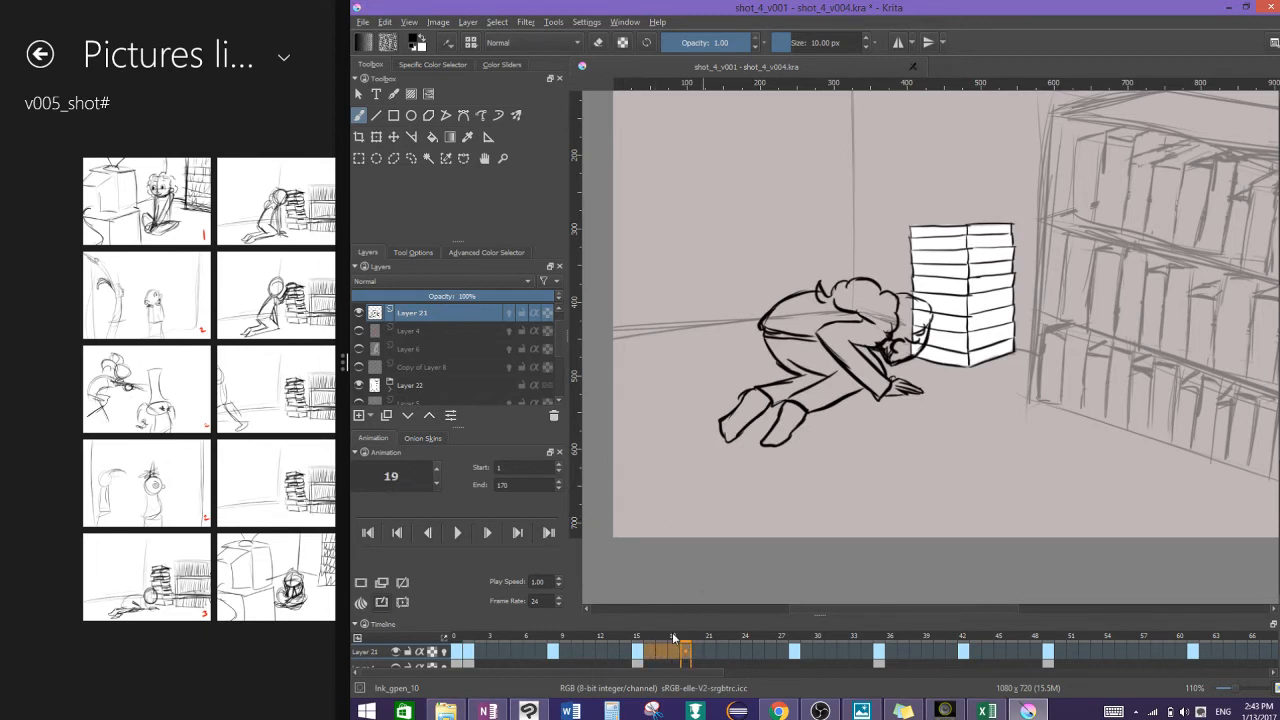
Step: Insert eight frame columns, four at a time, between the keyframes at frames 15 and 28
right_click(673, 636)
left_click(704, 643)
right_click(677, 636)
left_click(690, 646)
left_click(664, 653)
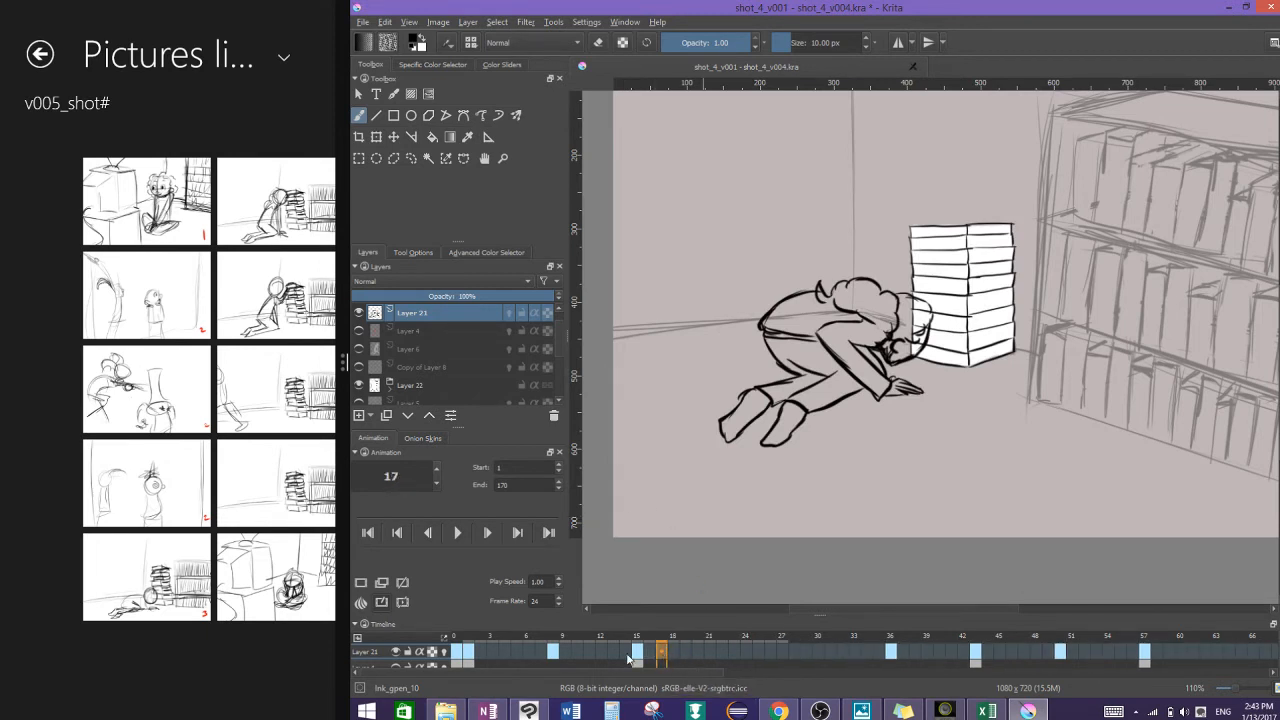
Step: Play back the animation, stop it, and examine the character poses between frames 43 and 69
key("space")
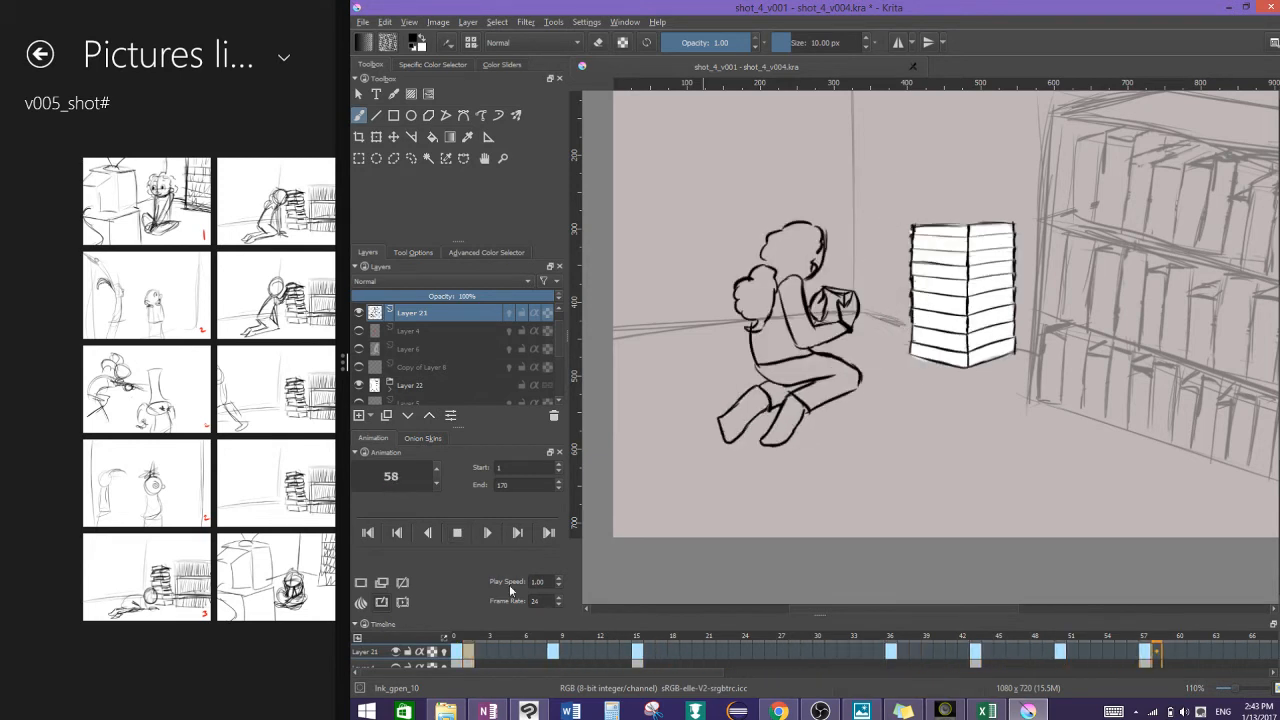
left_click(456, 532)
left_click(979, 654)
left_click(1050, 648)
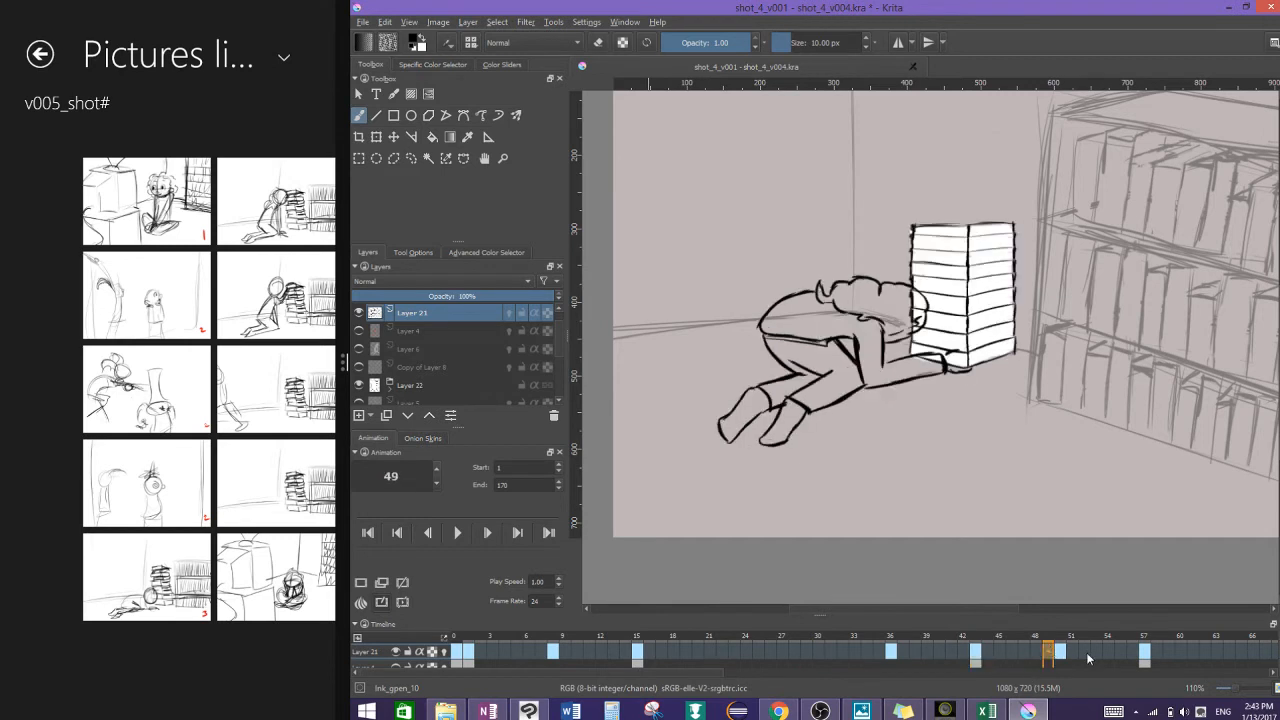
left_click(1060, 649)
left_click(1133, 646)
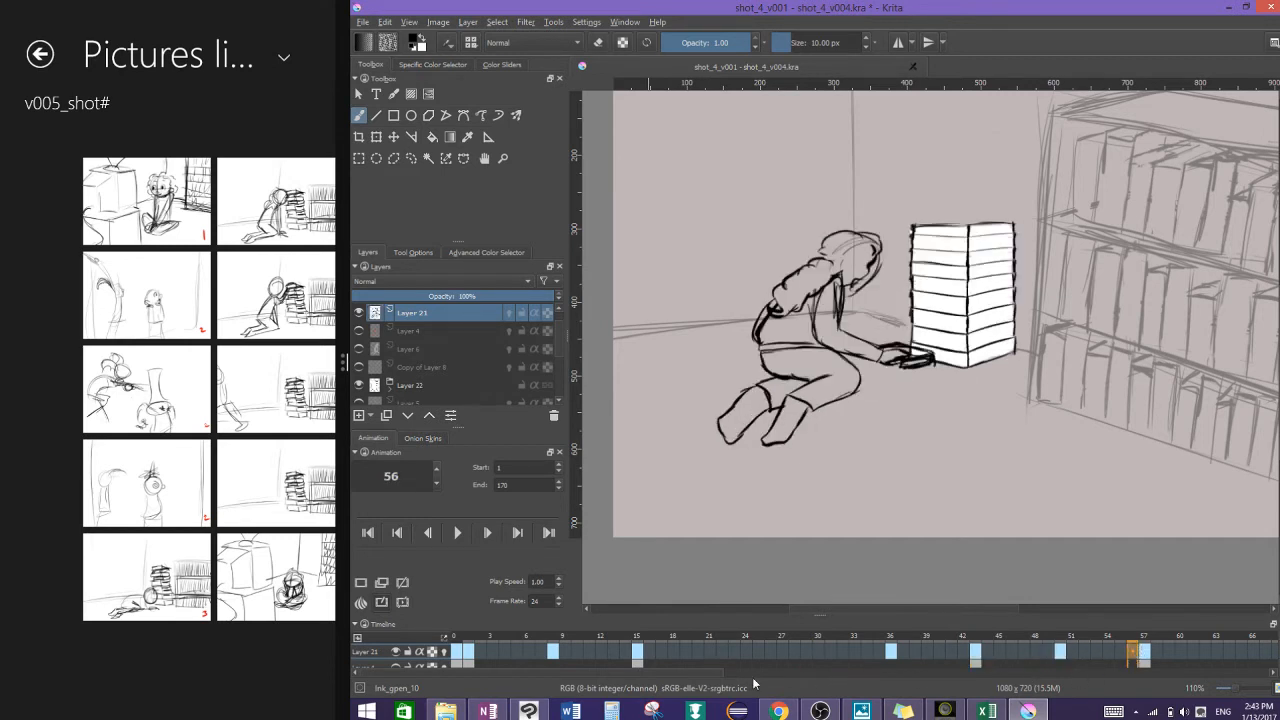
scroll(699, 670, "right", 5)
left_click(900, 651)
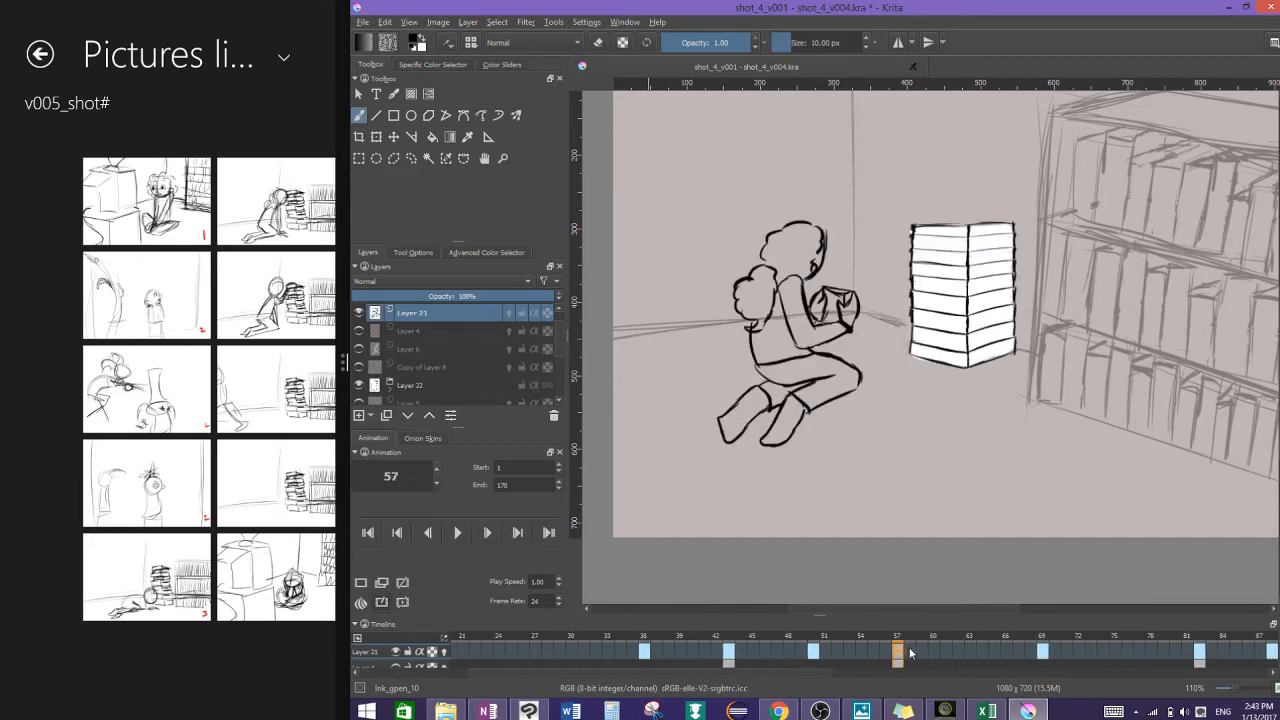
left_click(1042, 652)
left_click(969, 652)
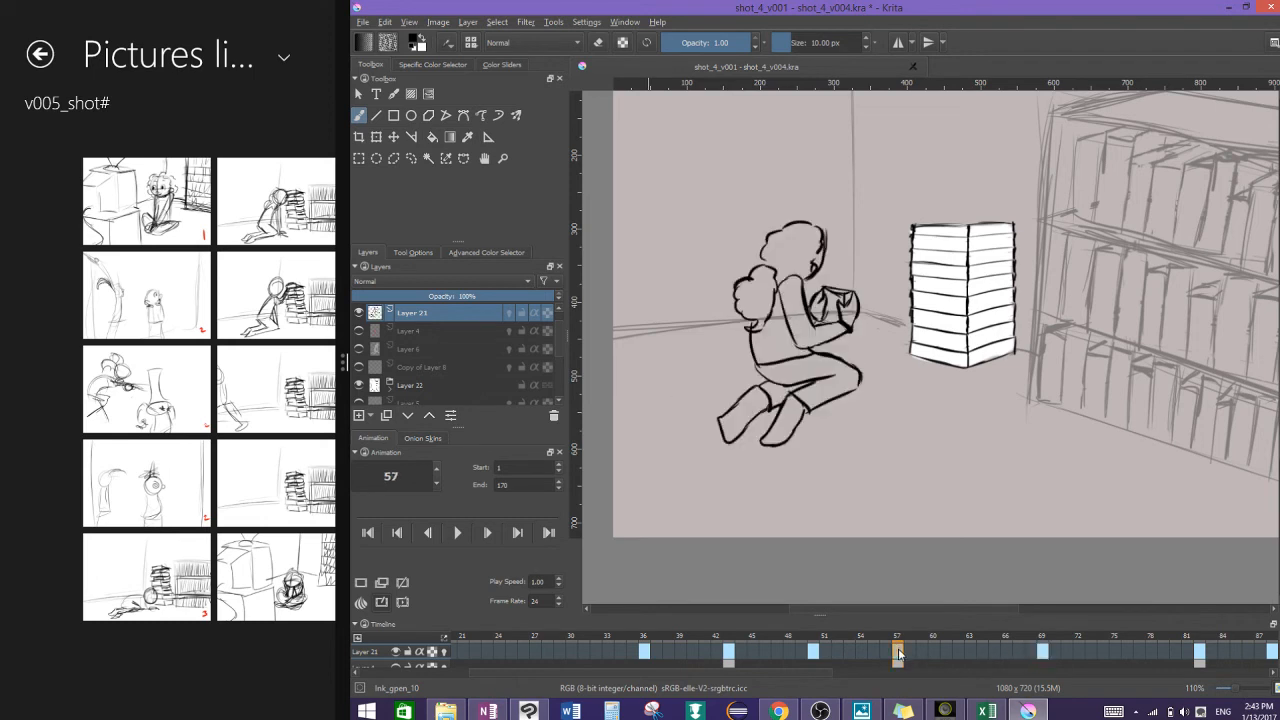
Step: Insert twelve frame columns, six at a time, between the keyframes at frames 57 and 69
left_click_drag(912, 656, 975, 653)
right_click(965, 648)
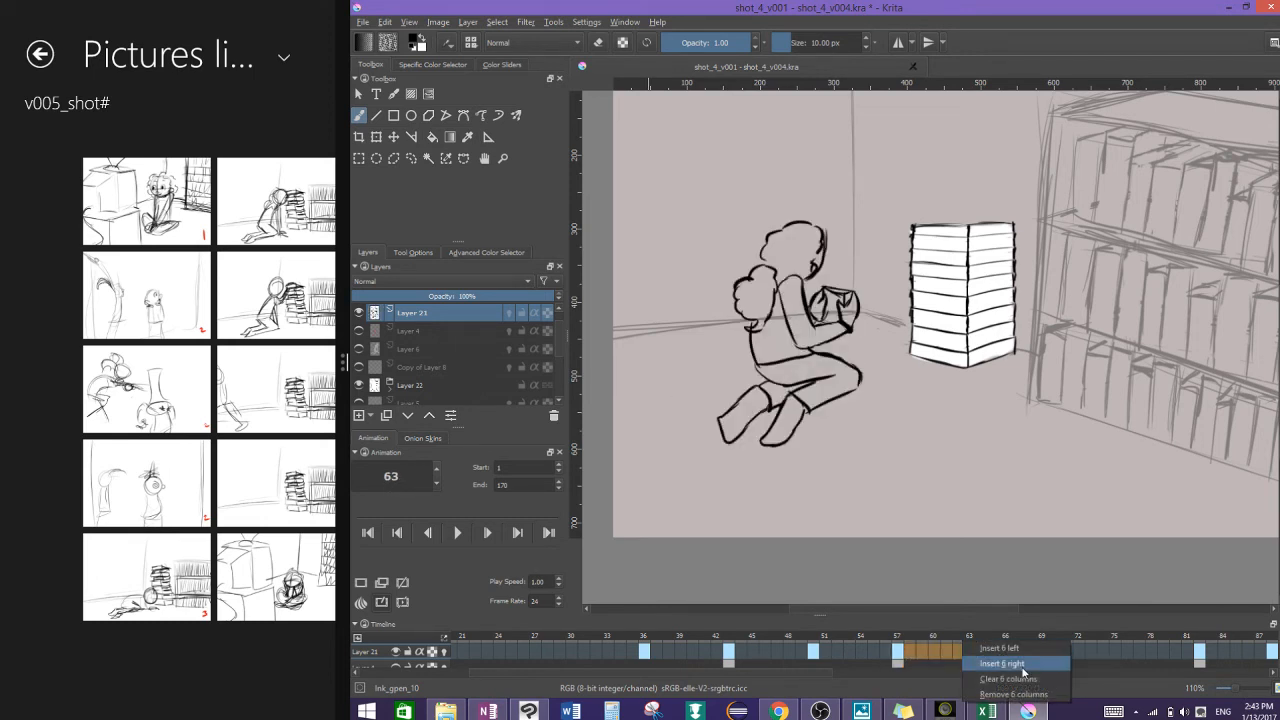
left_click(985, 655)
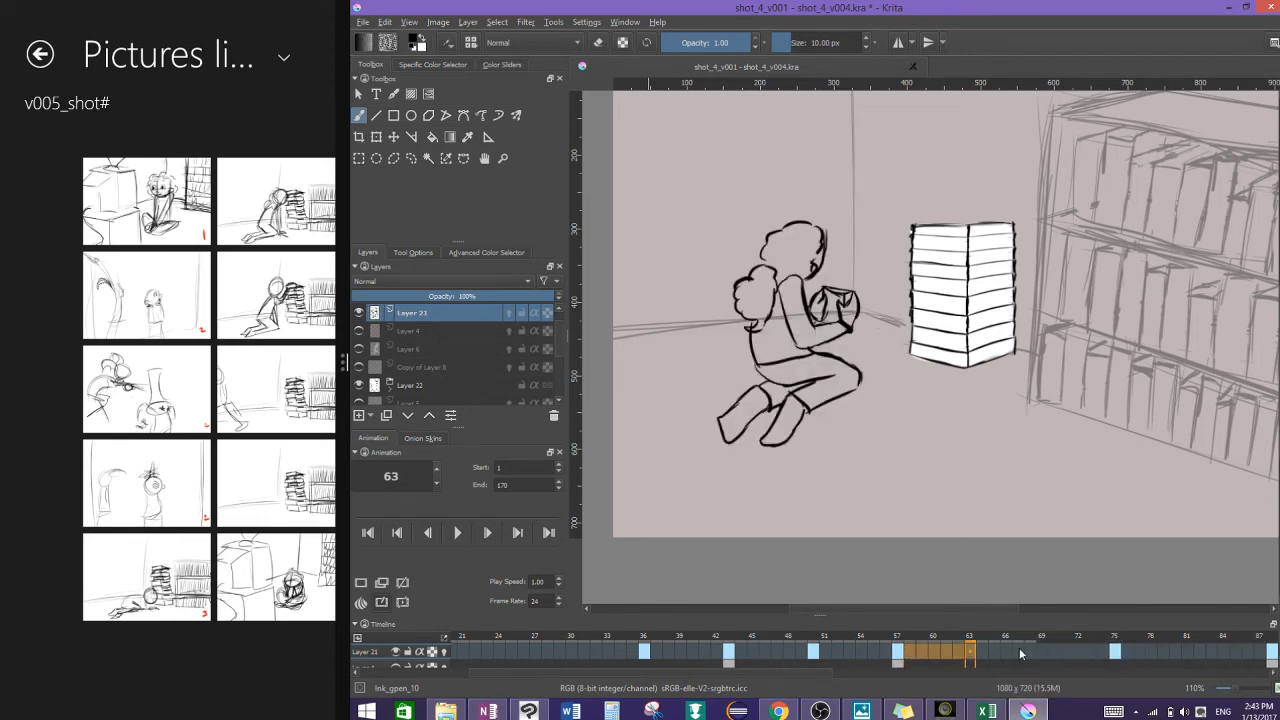
key("ctrl+z")
right_click(966, 656)
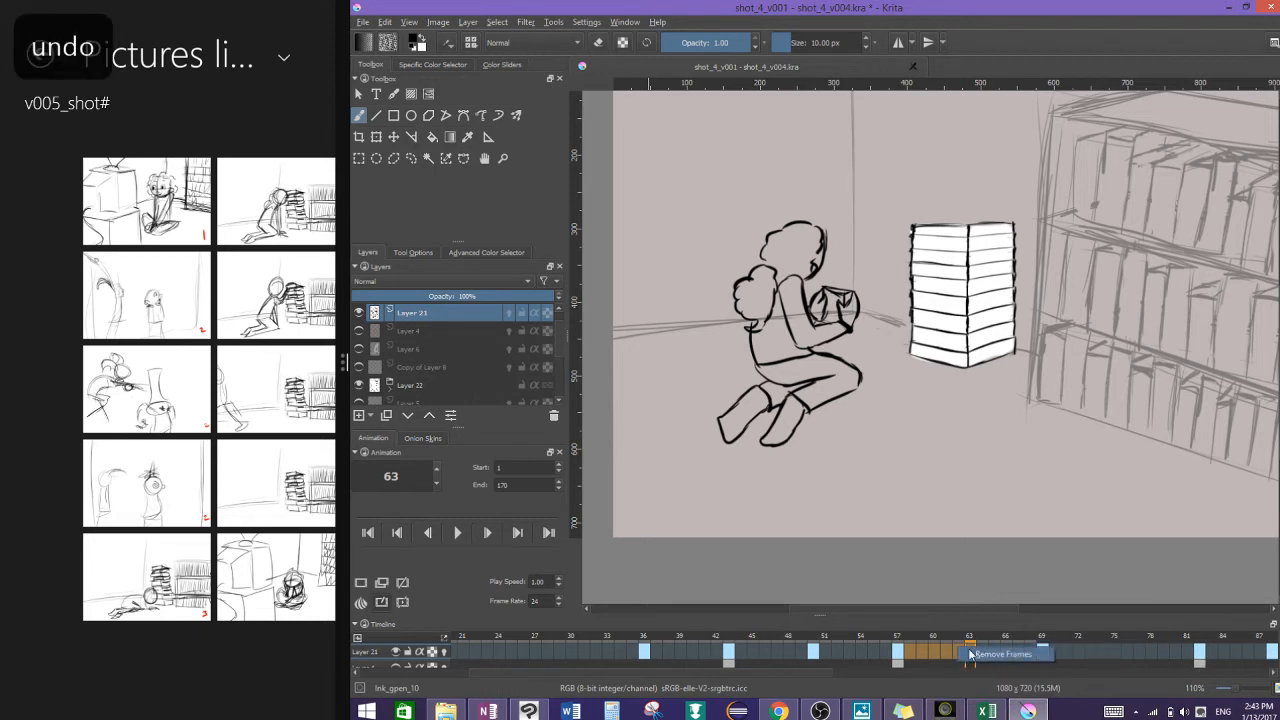
left_click(951, 641)
right_click(950, 636)
left_click(974, 645)
right_click(960, 636)
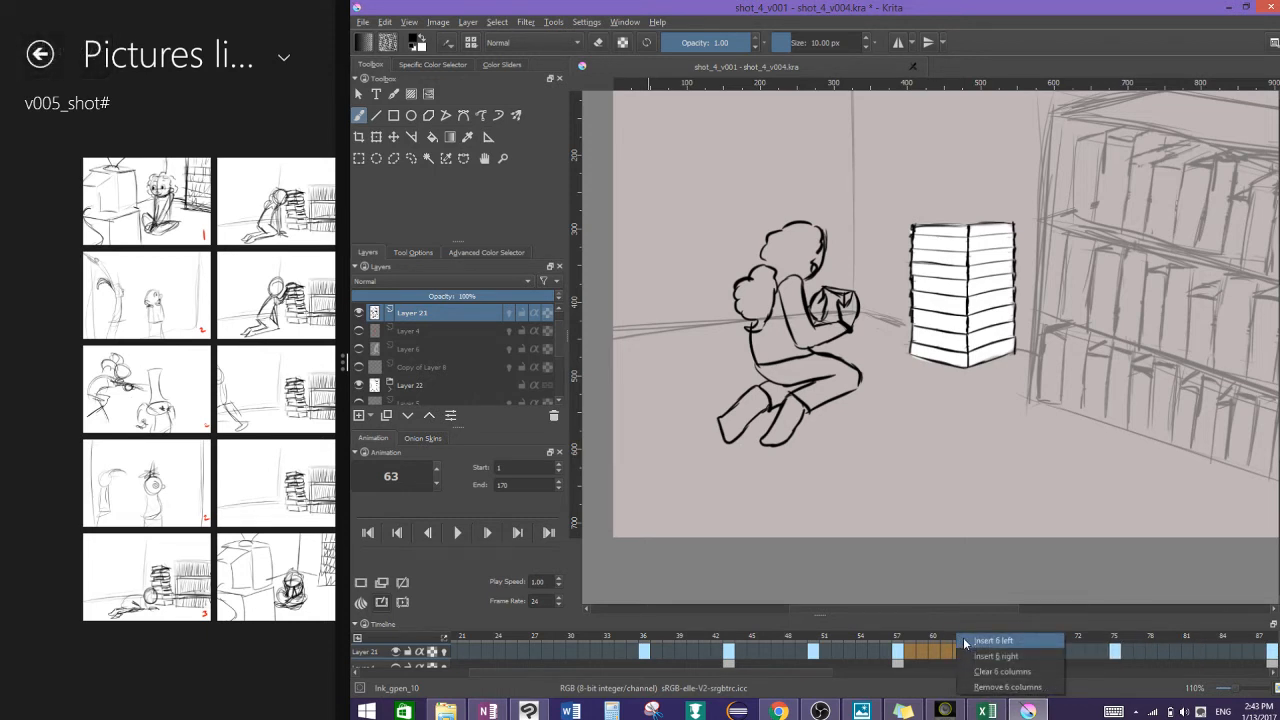
left_click(963, 640)
Step: Play the animation from its opening frames to check the new timing, and stop it
left_click(898, 662)
left_click_drag(524, 652, 535, 650)
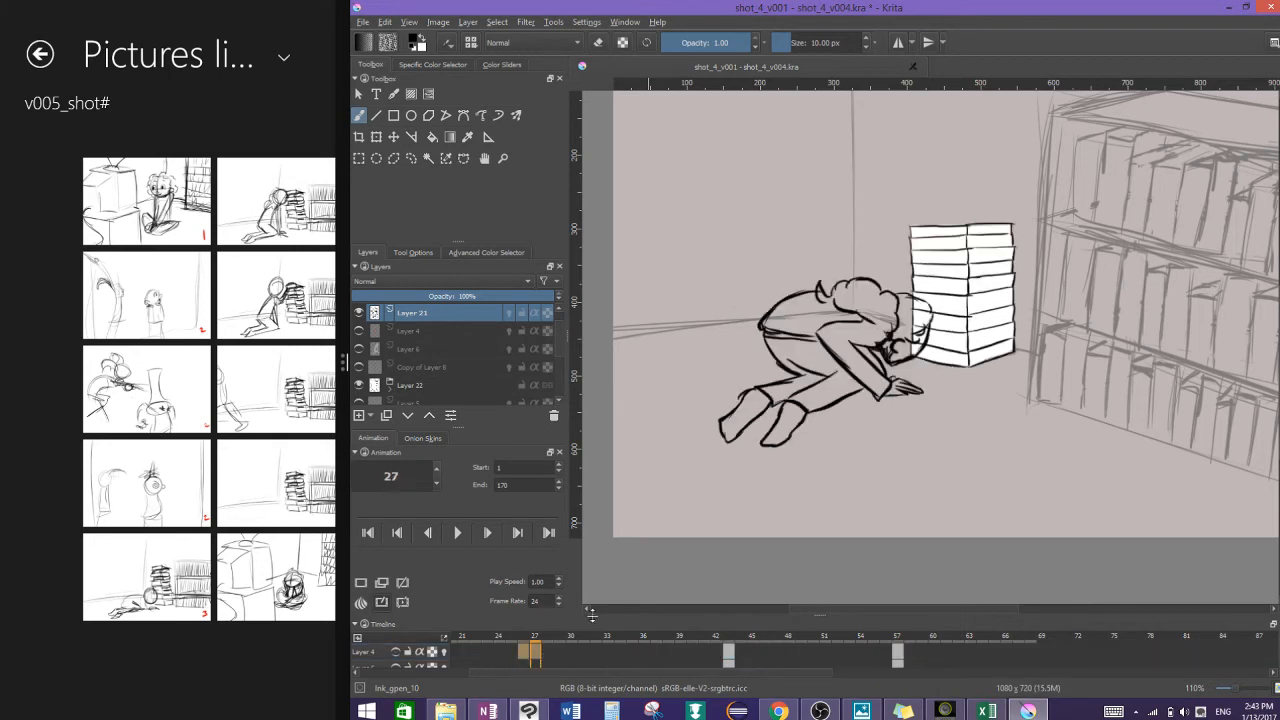
scroll(740, 655, "left", 3)
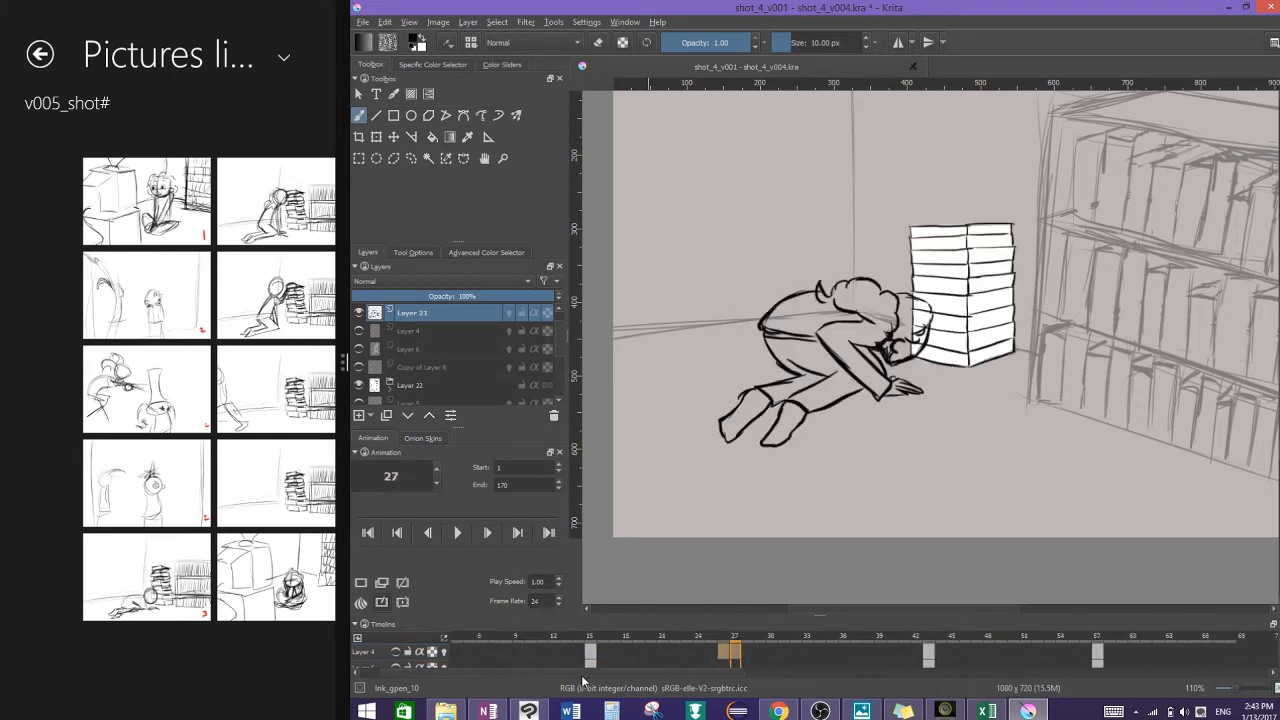
left_click(1278, 646)
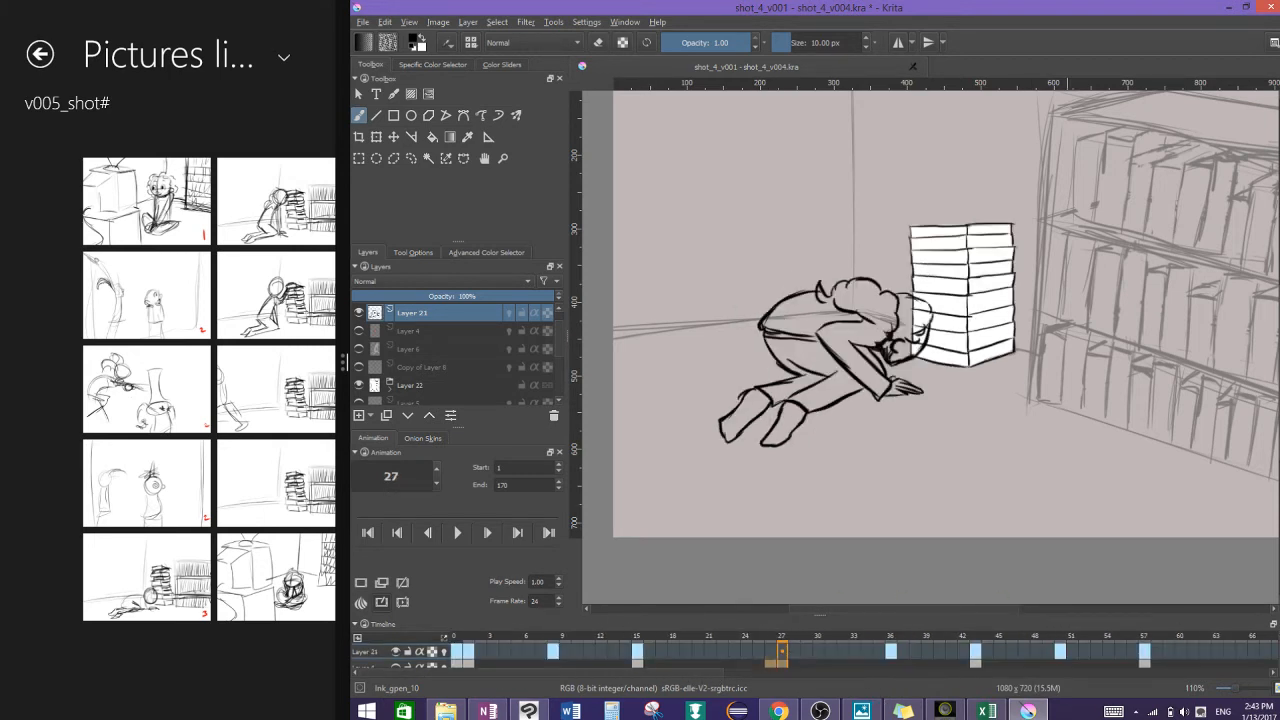
left_click(475, 641)
left_click(457, 532)
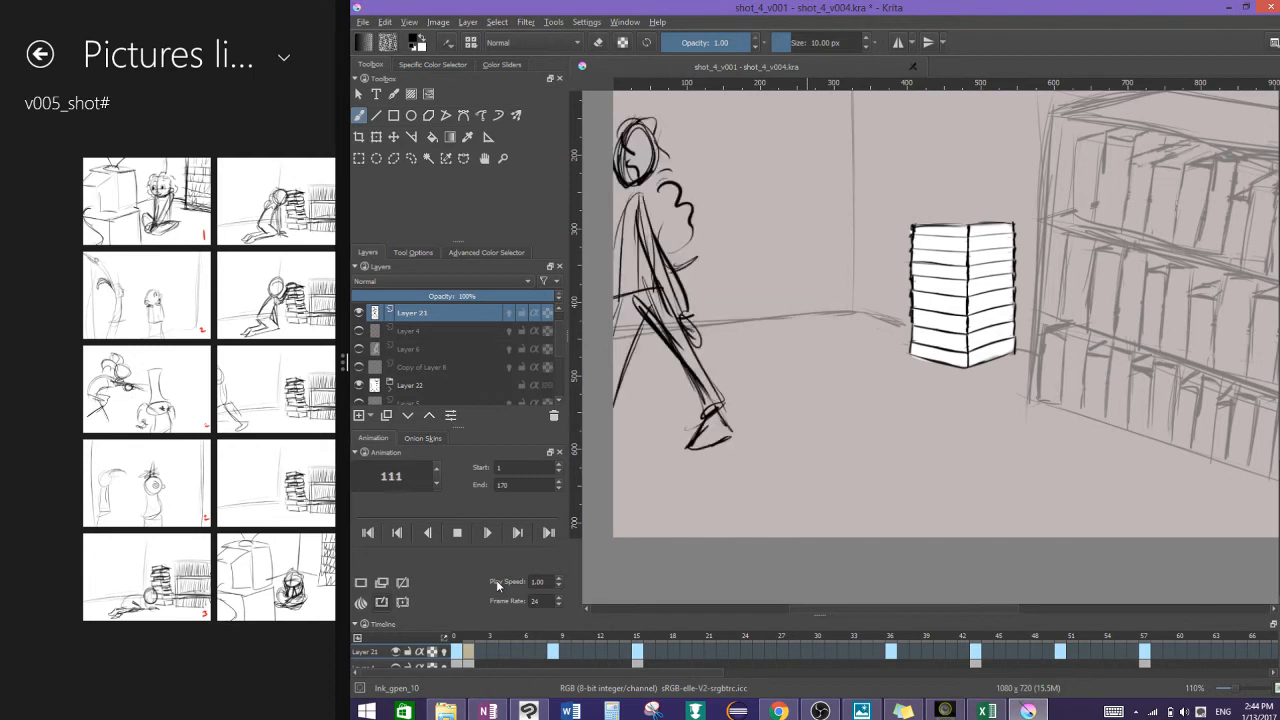
left_click(457, 532)
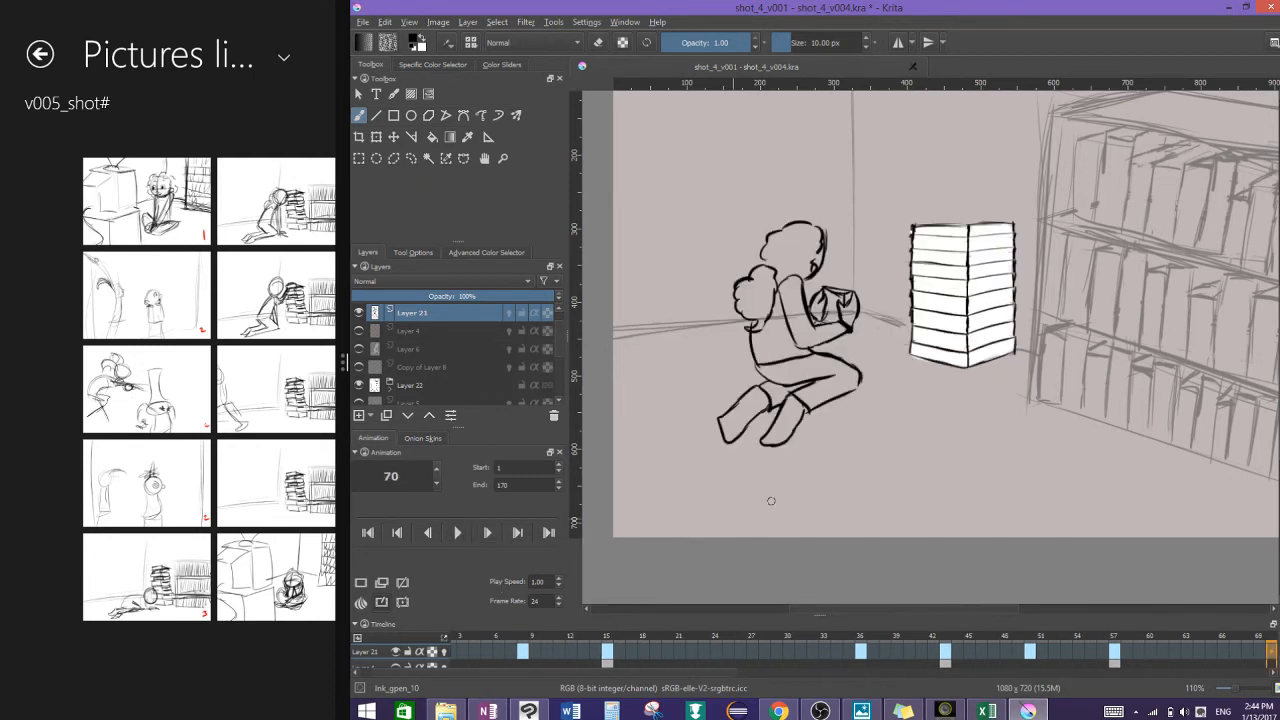
Step: Compare the kneeling pose with the poses on the keyframes at 81 and 94 to judge the timing between them
left_click_drag(724, 678, 978, 677)
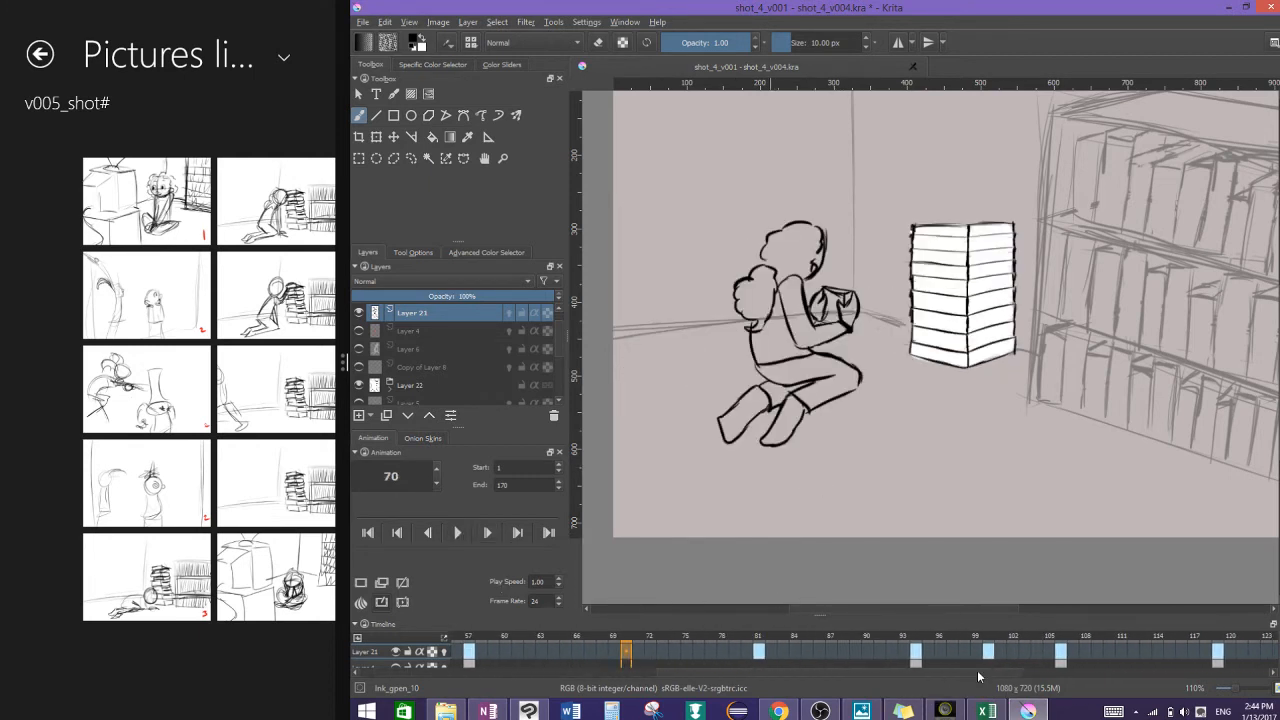
left_click(757, 651)
left_click(717, 652)
left_click(759, 652)
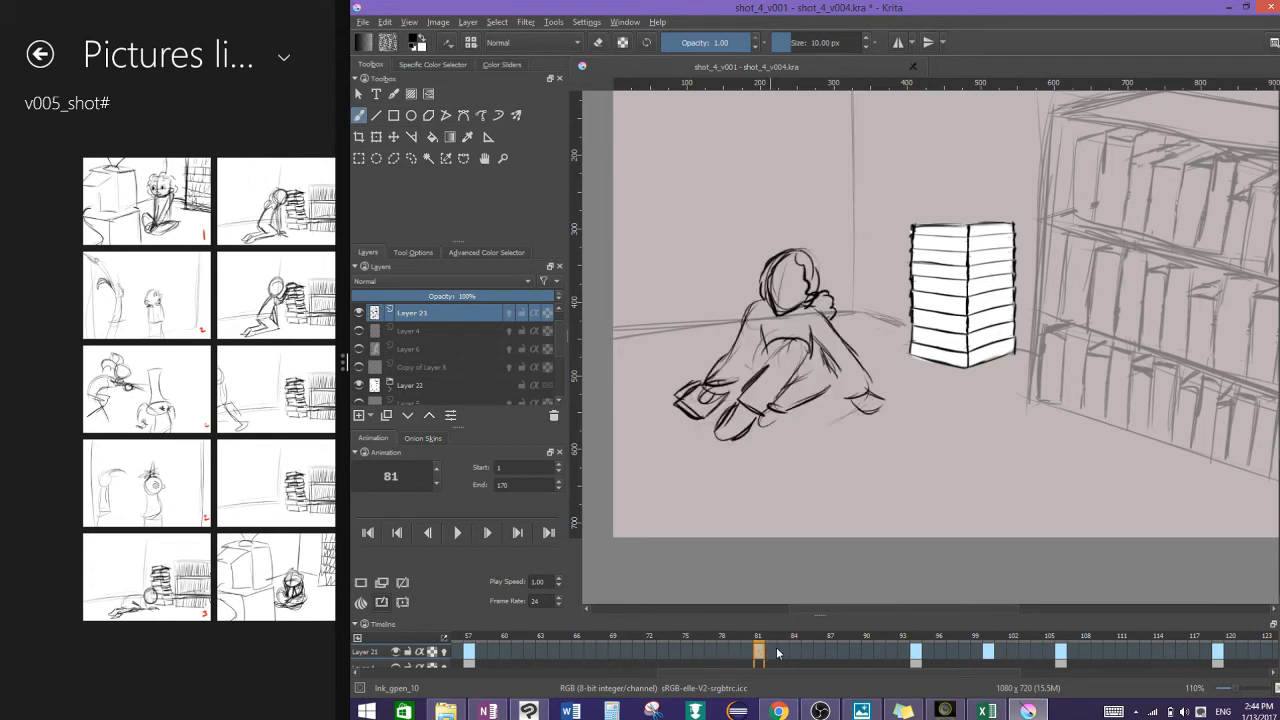
left_click(917, 652)
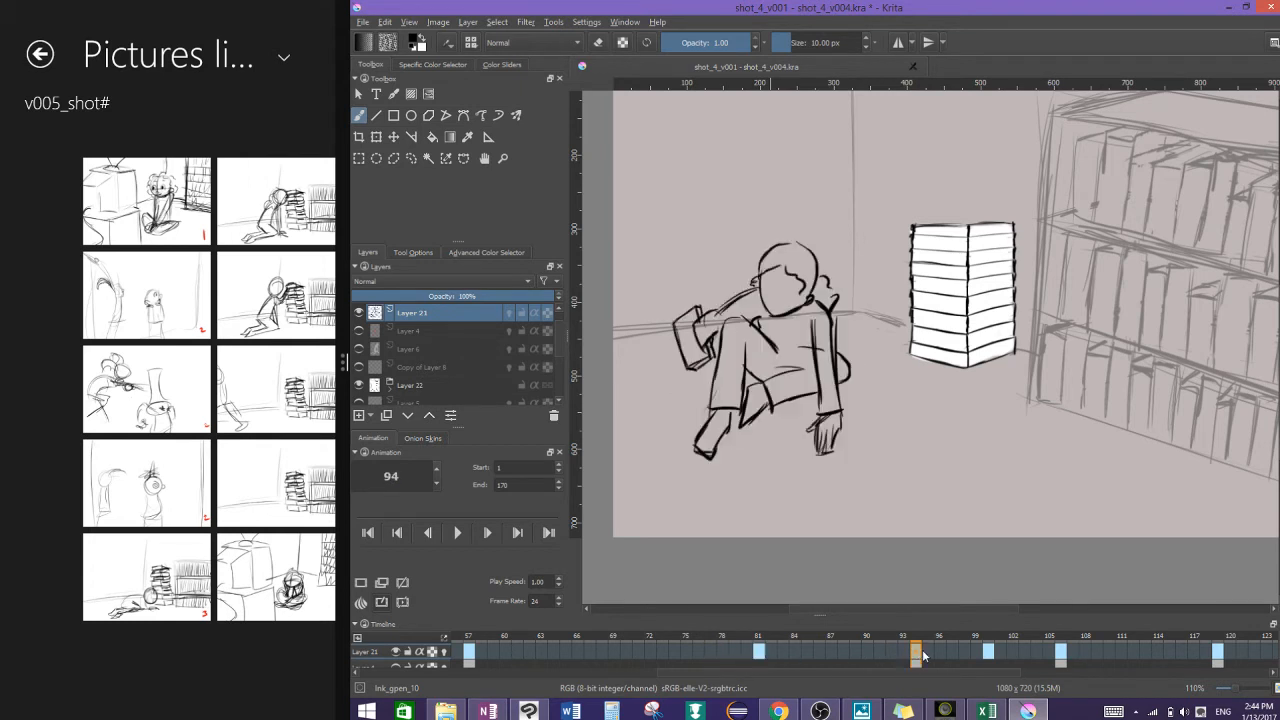
left_click(829, 651)
left_click(757, 651)
left_click(709, 651)
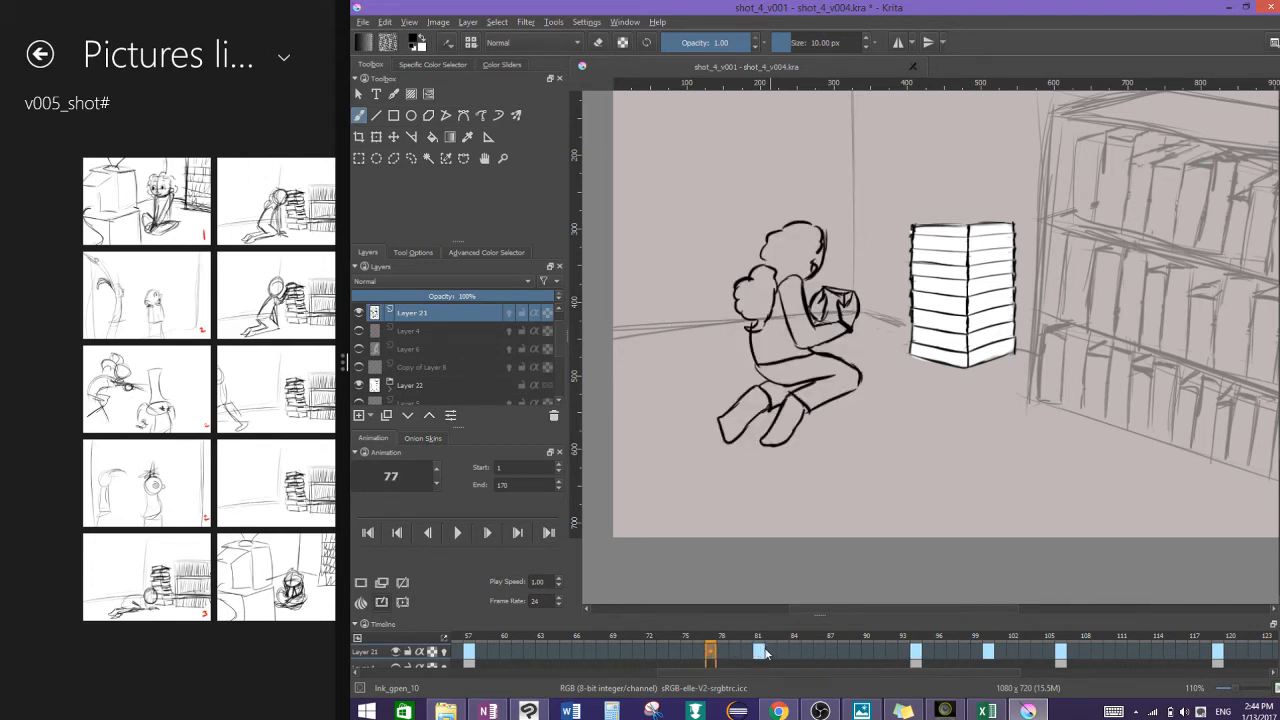
left_click(759, 652)
left_click(917, 652)
Step: Move the seated-pose keyframe from frame 81 to frame 90 and compare it with the pose at frame 94
left_click(758, 652)
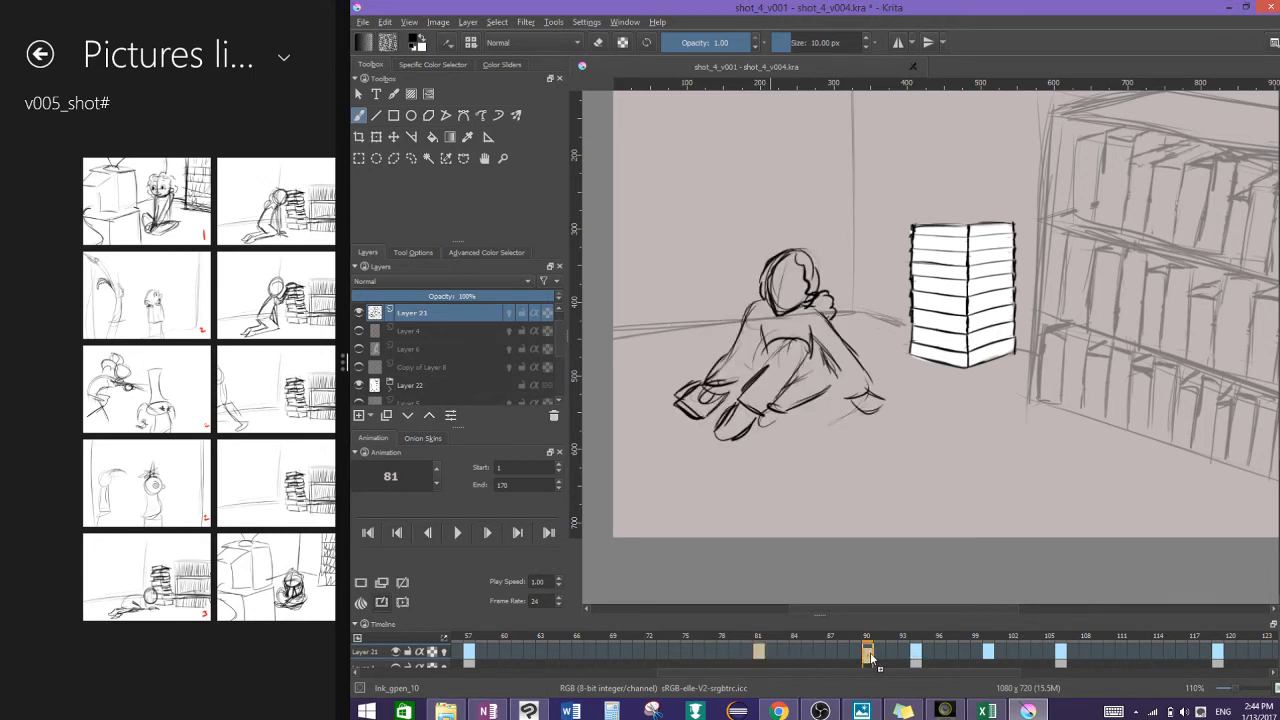
left_click(868, 652)
left_click(915, 652)
left_click(867, 652)
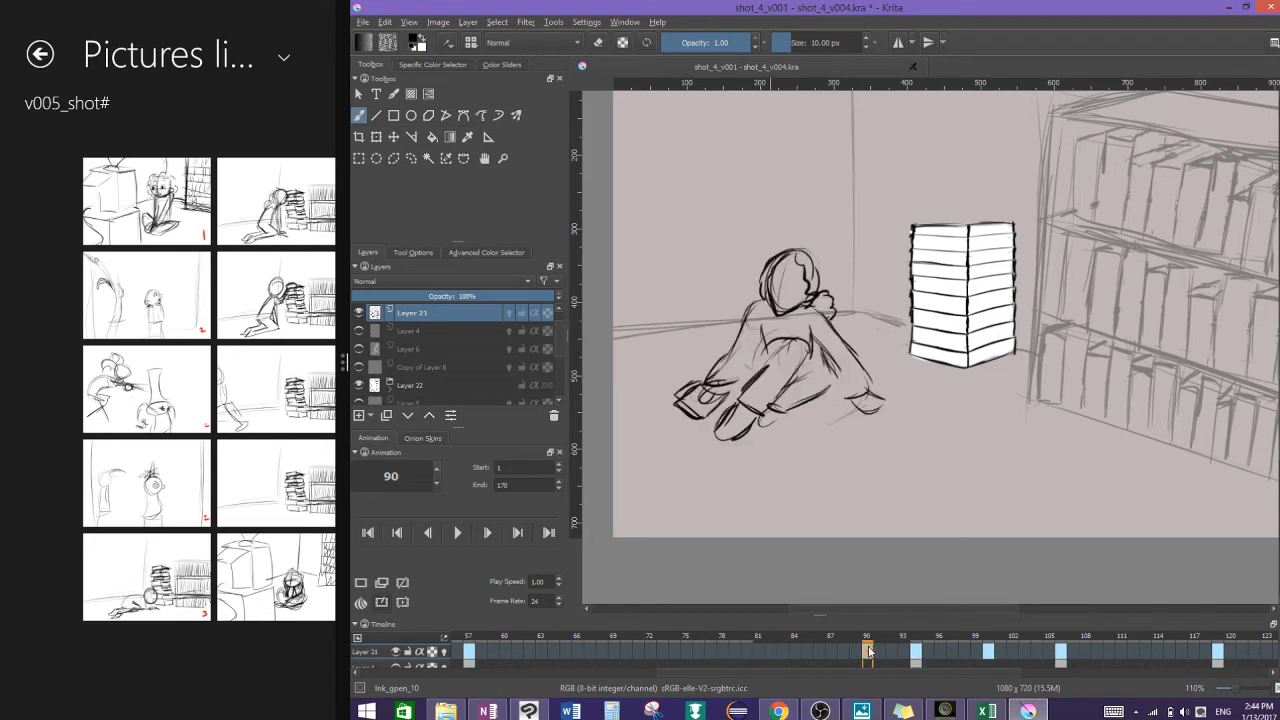
left_click(819, 652)
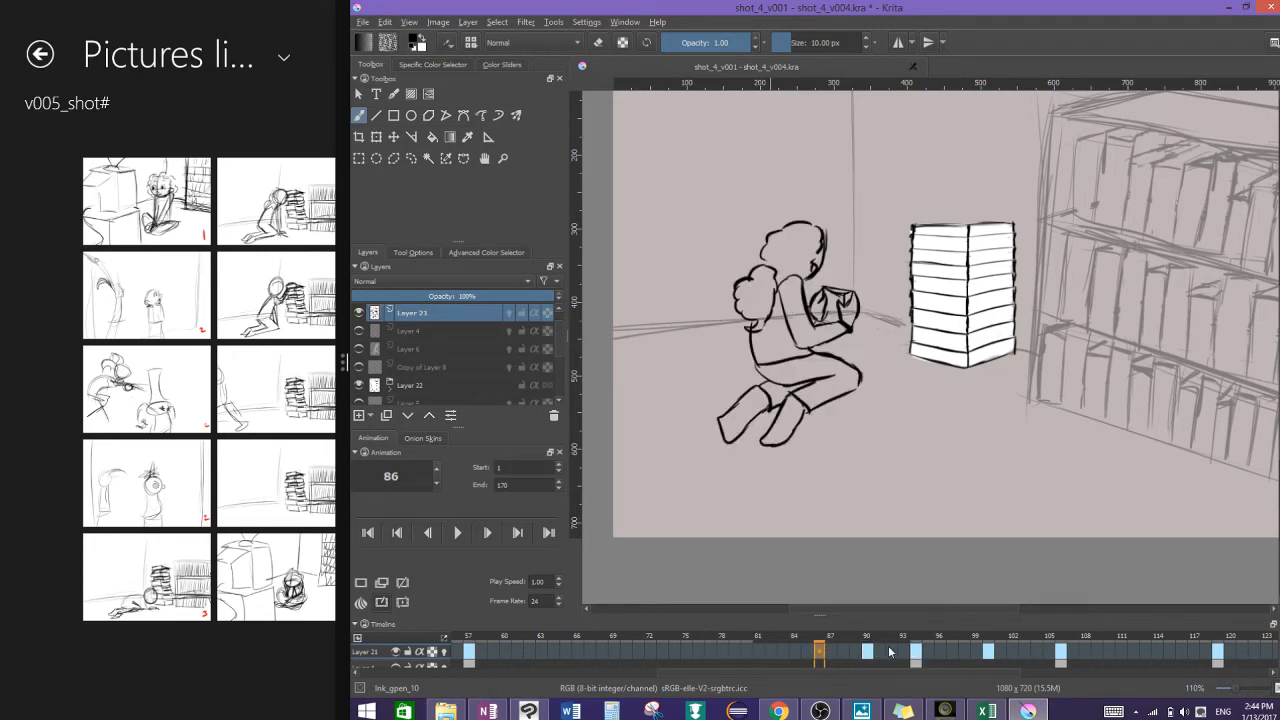
left_click(868, 652)
left_click(915, 652)
left_click(867, 652)
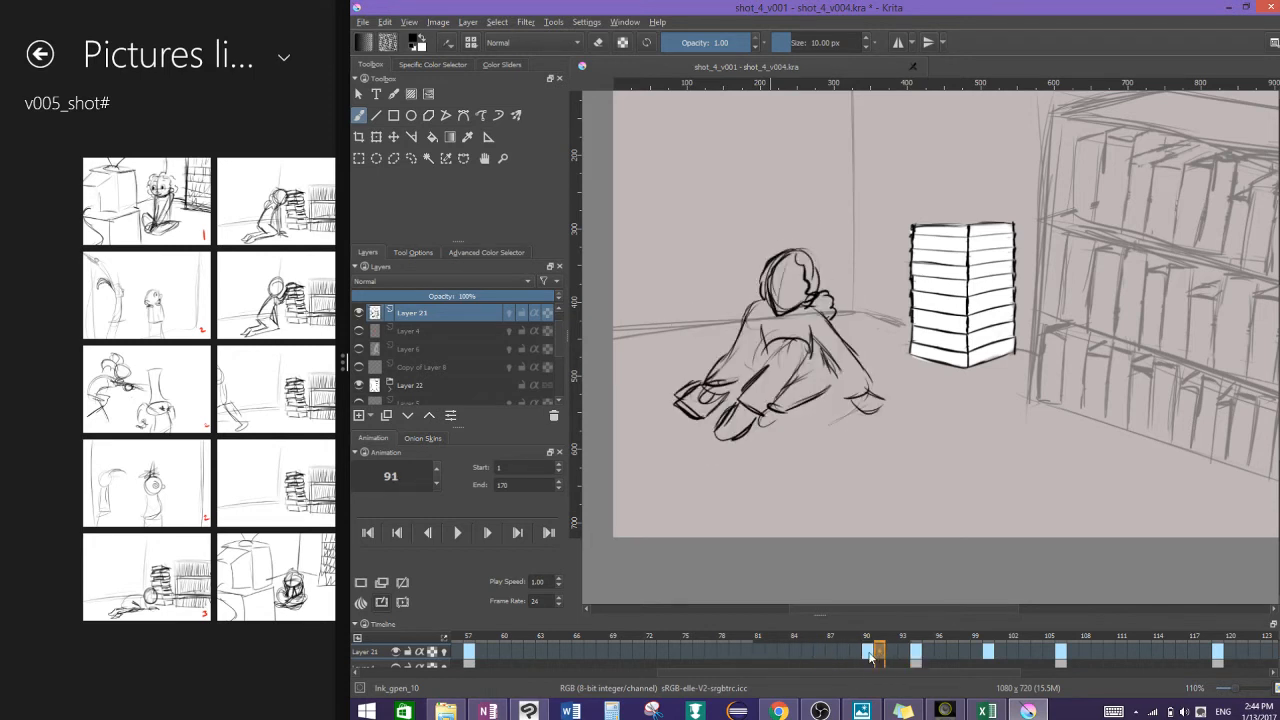
Step: Add a blank keyframe at frame 81 and turn on onion skins for the character layer
left_click(806, 652)
left_click(758, 652)
left_click(362, 583)
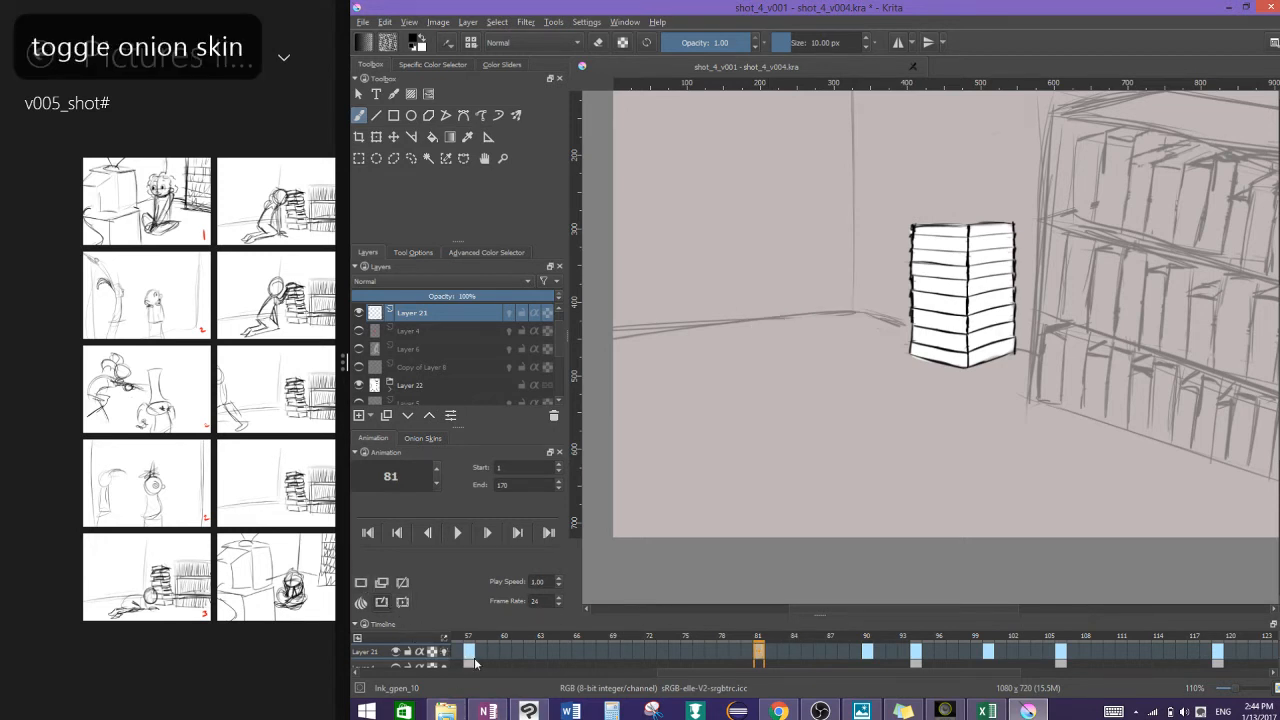
key("o")
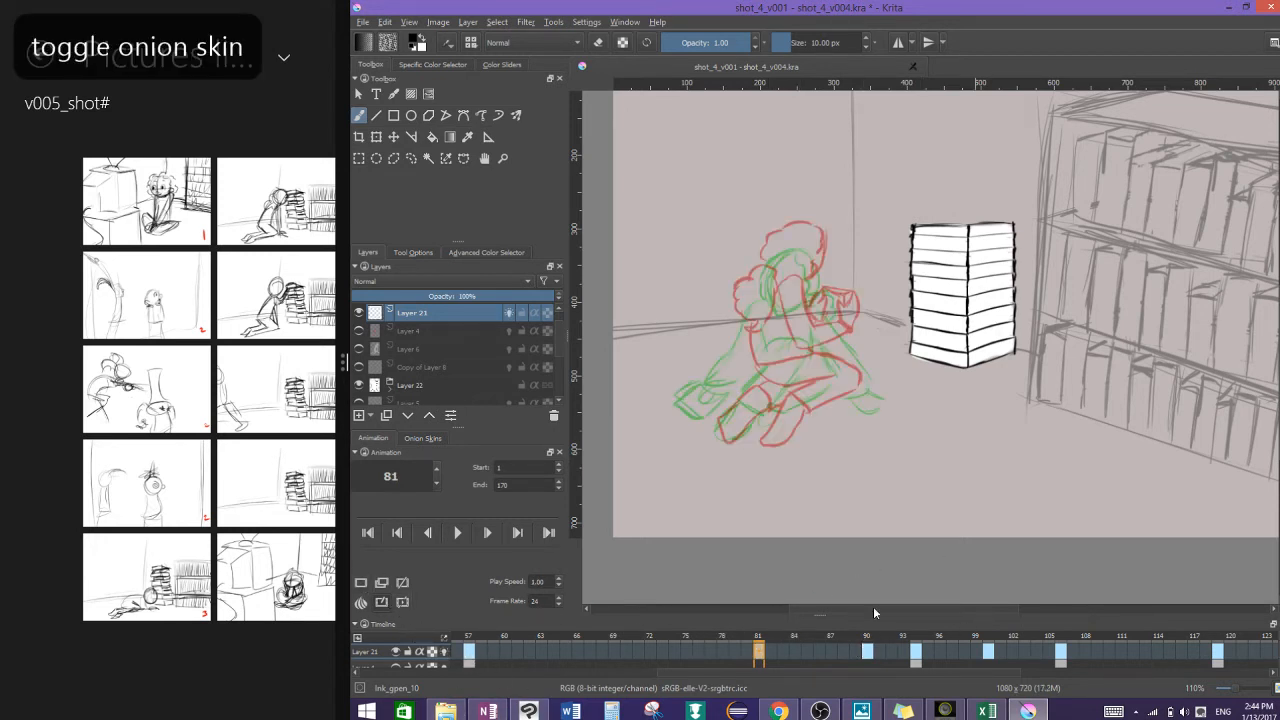
Step: Compare the onion-skinned poses, try moving the seated-pose keyframe from frame 90 to frame 89, and save the file
left_click(903, 652)
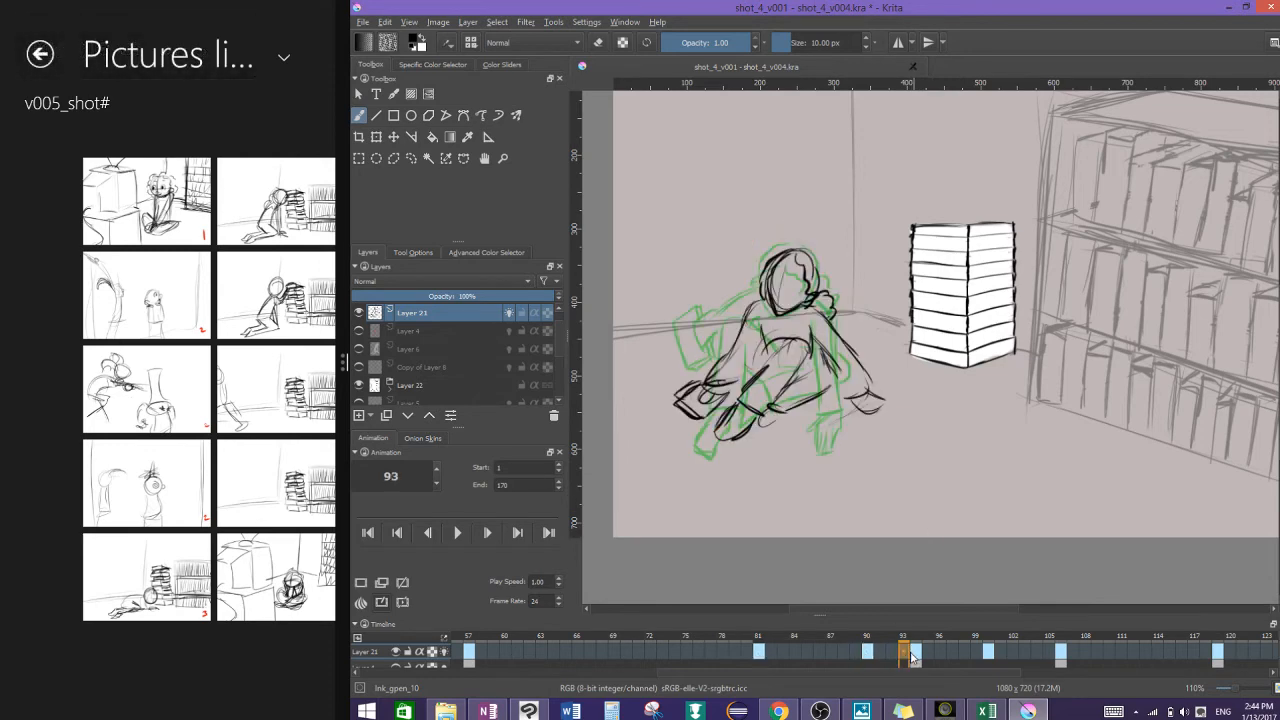
left_click(914, 656)
left_click(868, 653)
left_click_drag(751, 652, 760, 654)
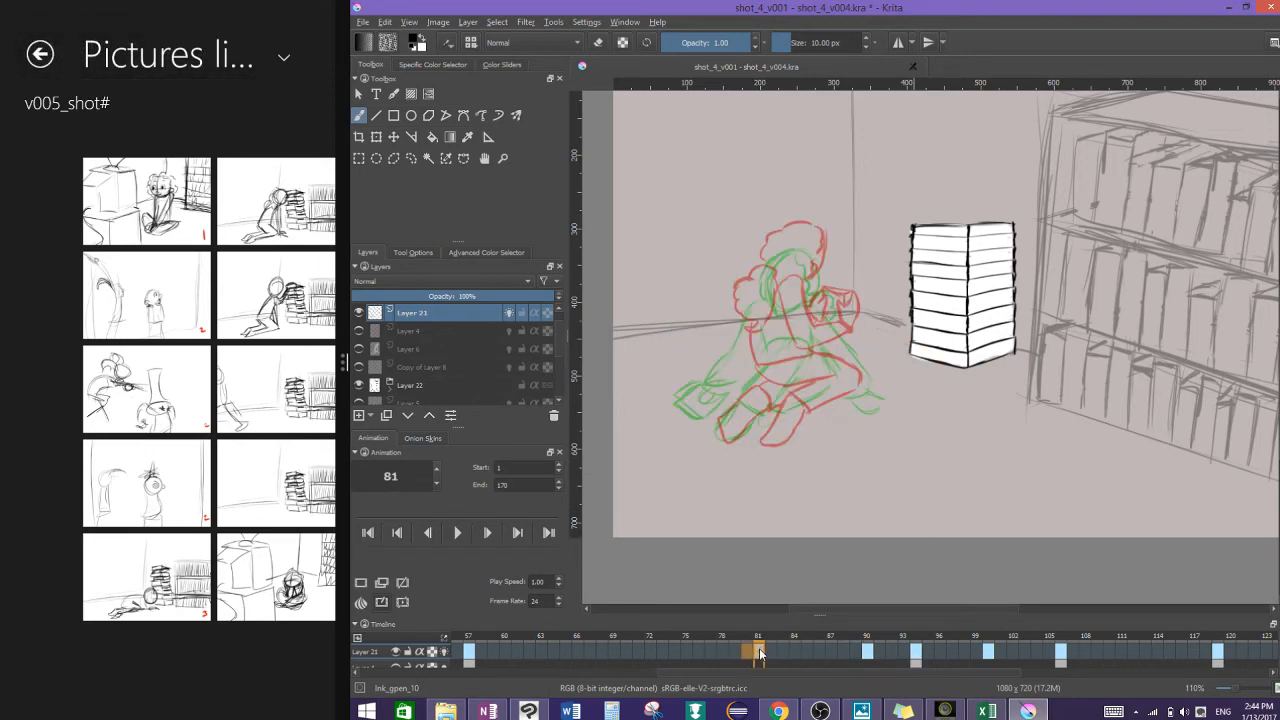
left_click(760, 654)
left_click(868, 653)
left_click_drag(868, 653, 856, 655)
scroll(826, 251, "up", 3)
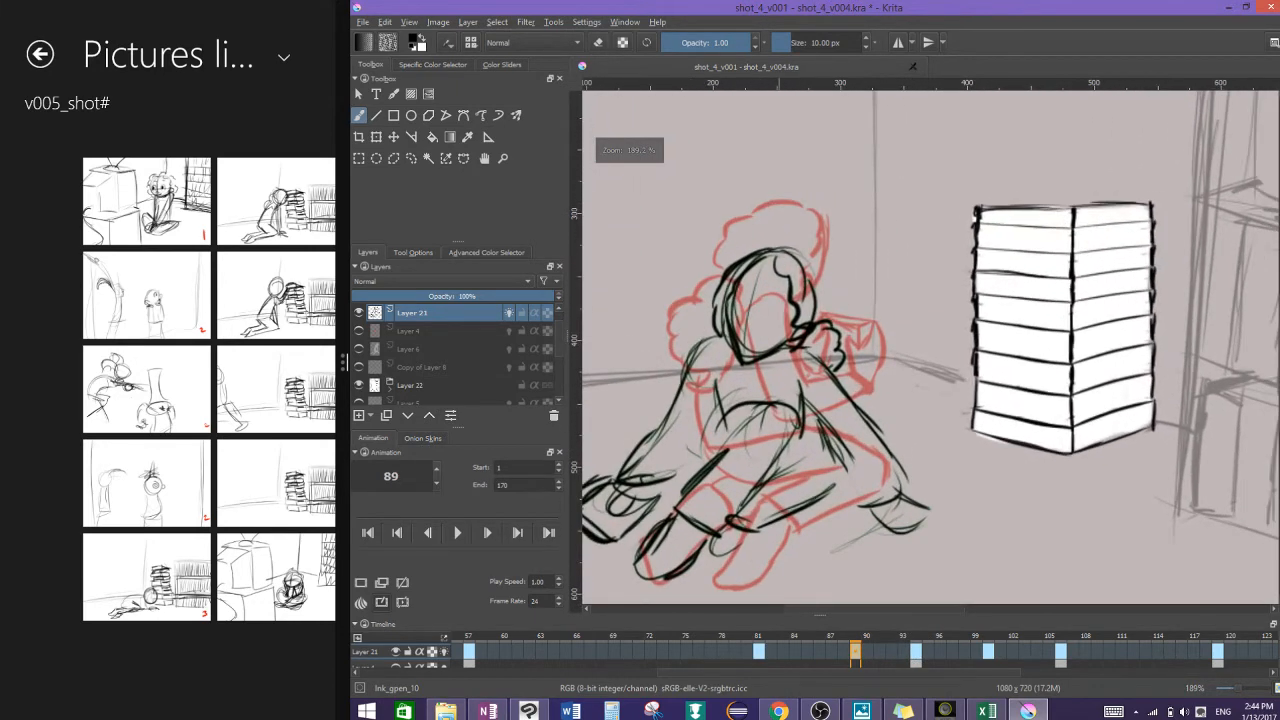
left_click(832, 652)
left_click(857, 652)
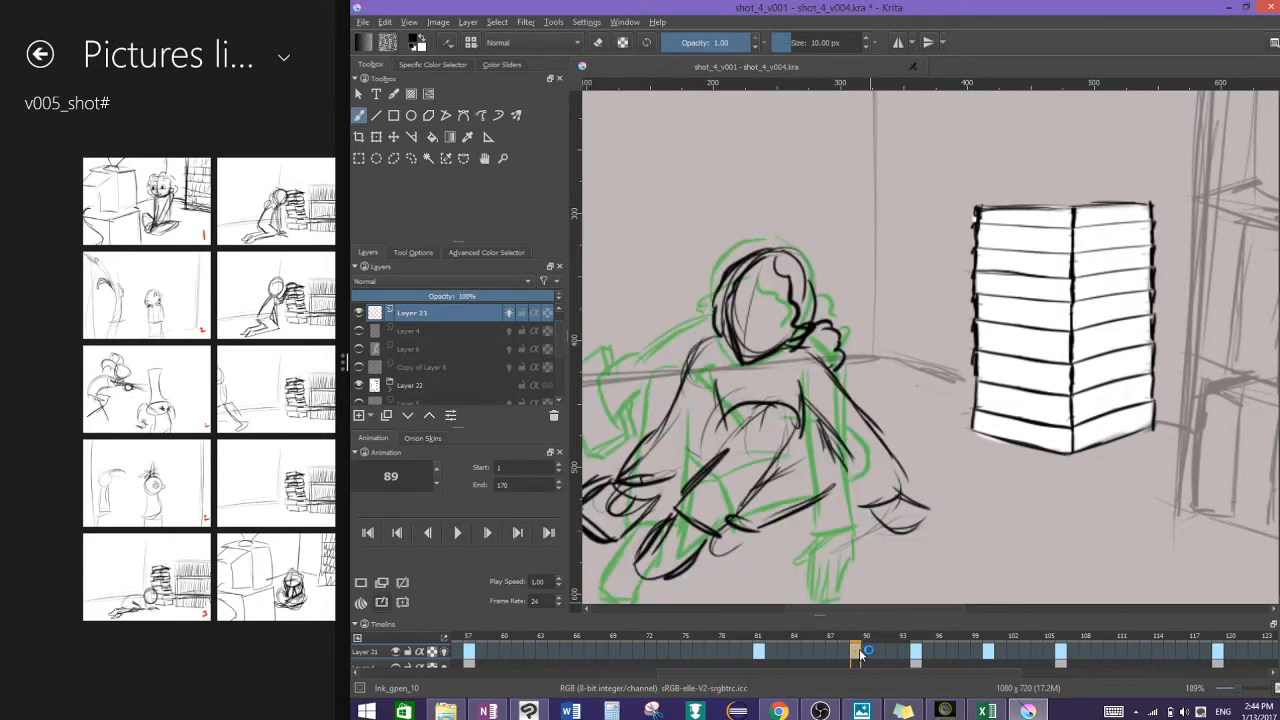
key("ctrl+s")
Step: Check the poses at frames 94, 89 and 81, and undo the seated-pose keyframe's move to frame 89
left_click(915, 652)
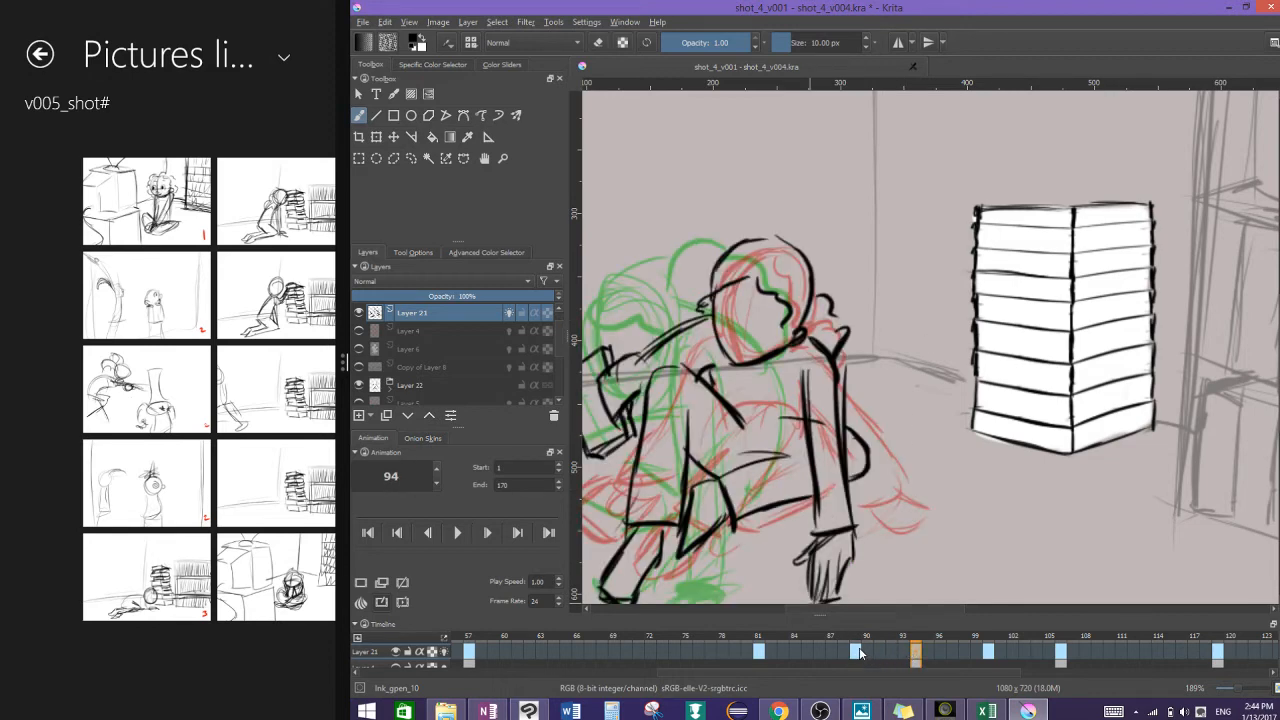
left_click(858, 652)
left_click(759, 652)
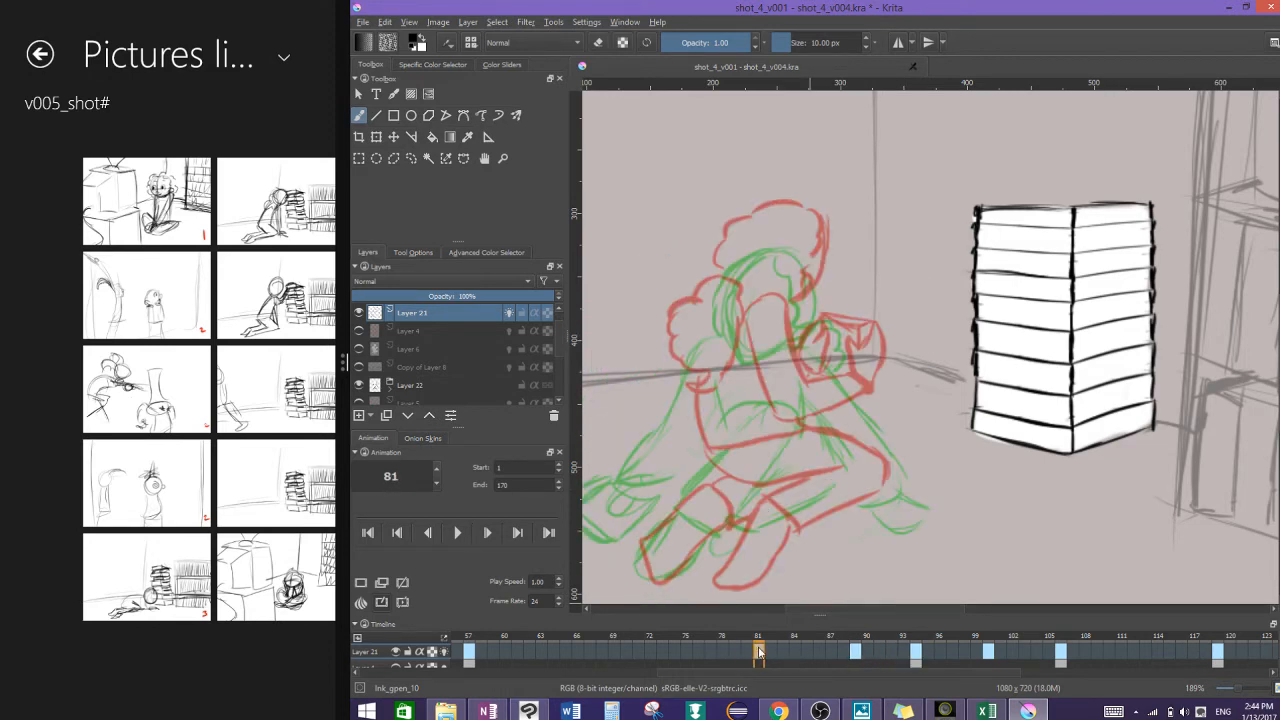
left_click(857, 652)
key("ctrl+z")
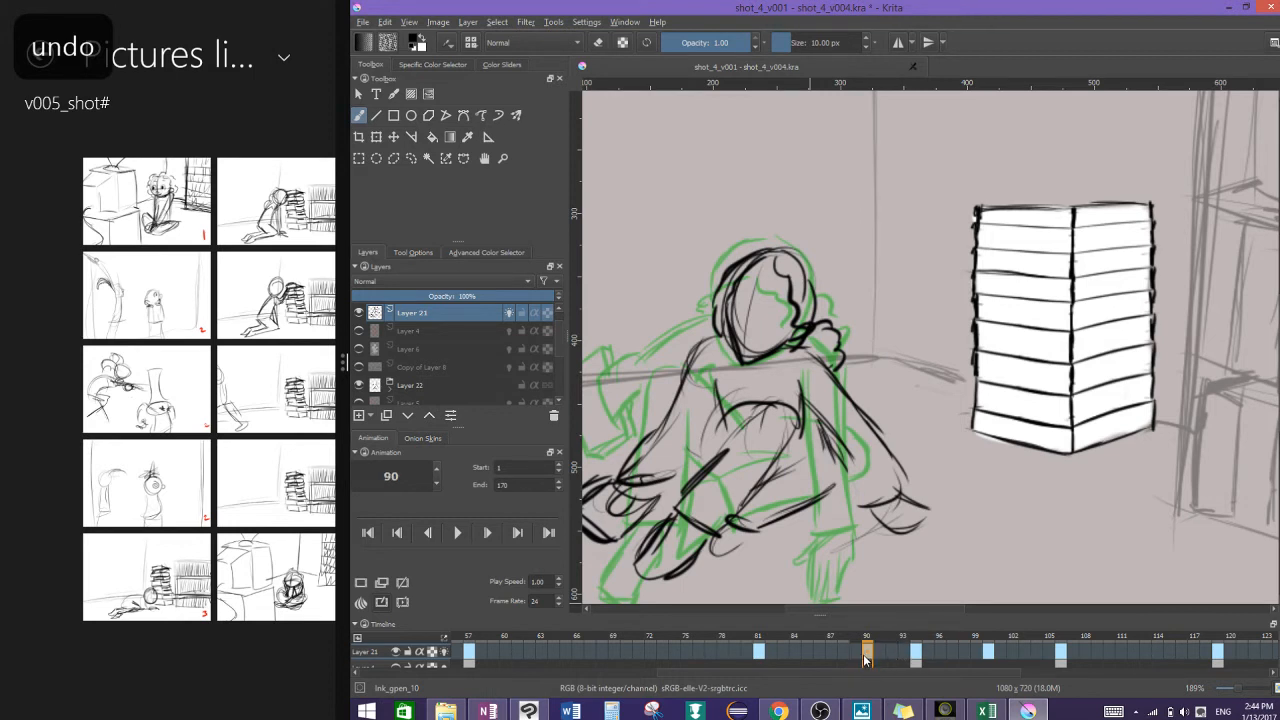
Step: Move the blank keyframe from frame 81 to frame 78, ready for drawing the in-between pose
left_click_drag(760, 652, 725, 655)
scroll(889, 563, "up", 1)
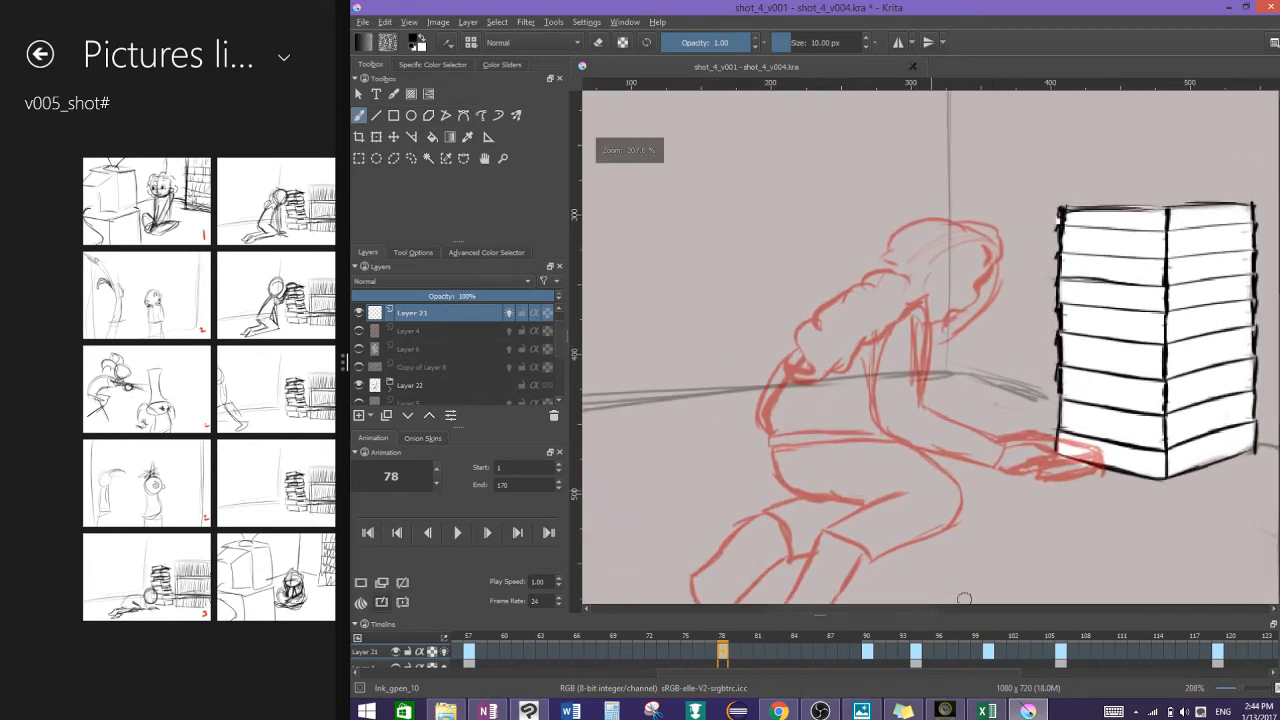
left_click(747, 652)
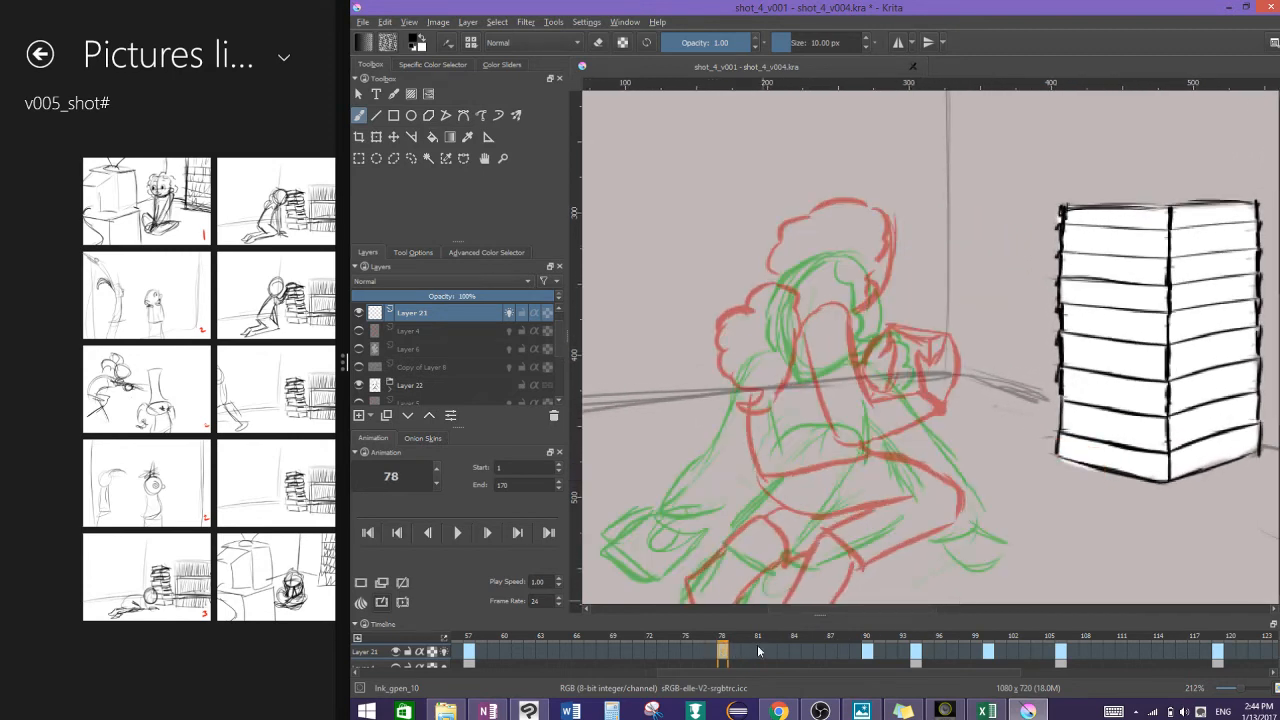
left_click(711, 652)
left_click(724, 652)
scroll(910, 525, "up", 2)
scroll(910, 525, "down", 1)
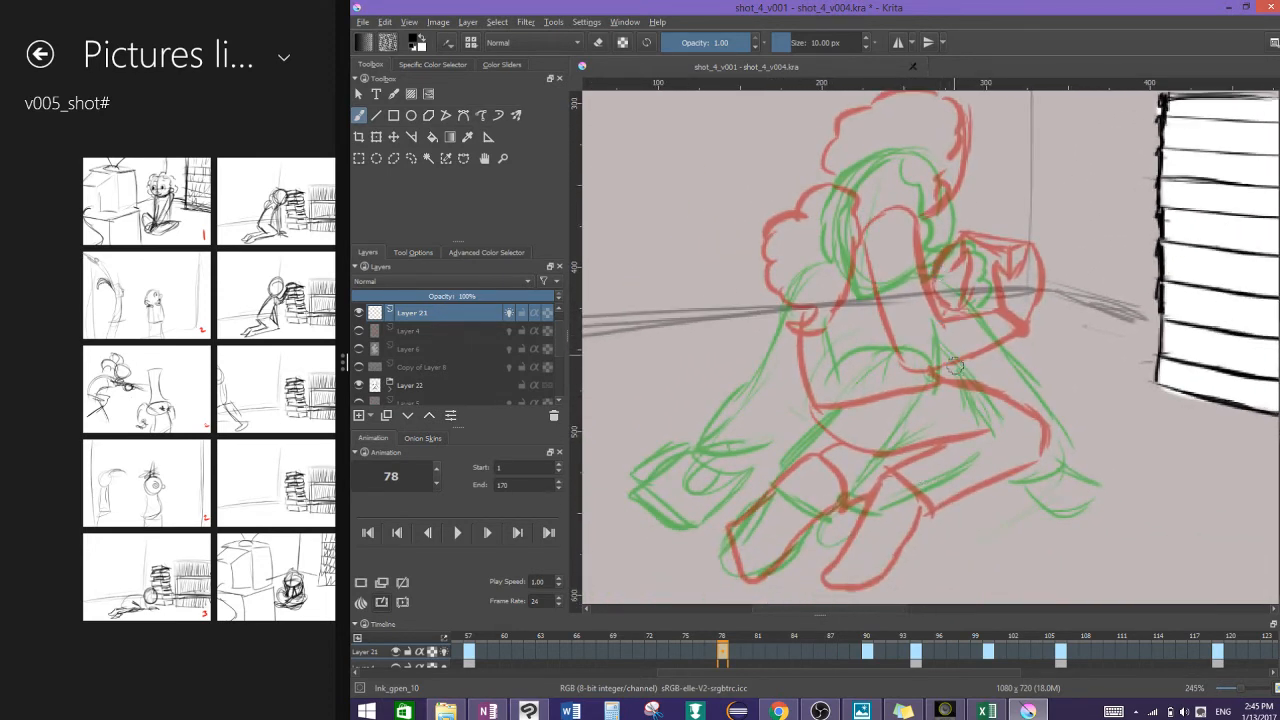
Step: Sketch the in-between pose's bent legs and hip line on the blank frame 78, using the onion-skinned poses as guides
mouse_move(984, 380)
left_mouse_down()
mouse_move(1007, 435)
mouse_move(884, 510)
mouse_move(848, 482)
mouse_move(949, 408)
left_mouse_up()
left_click_drag(895, 356, 991, 440)
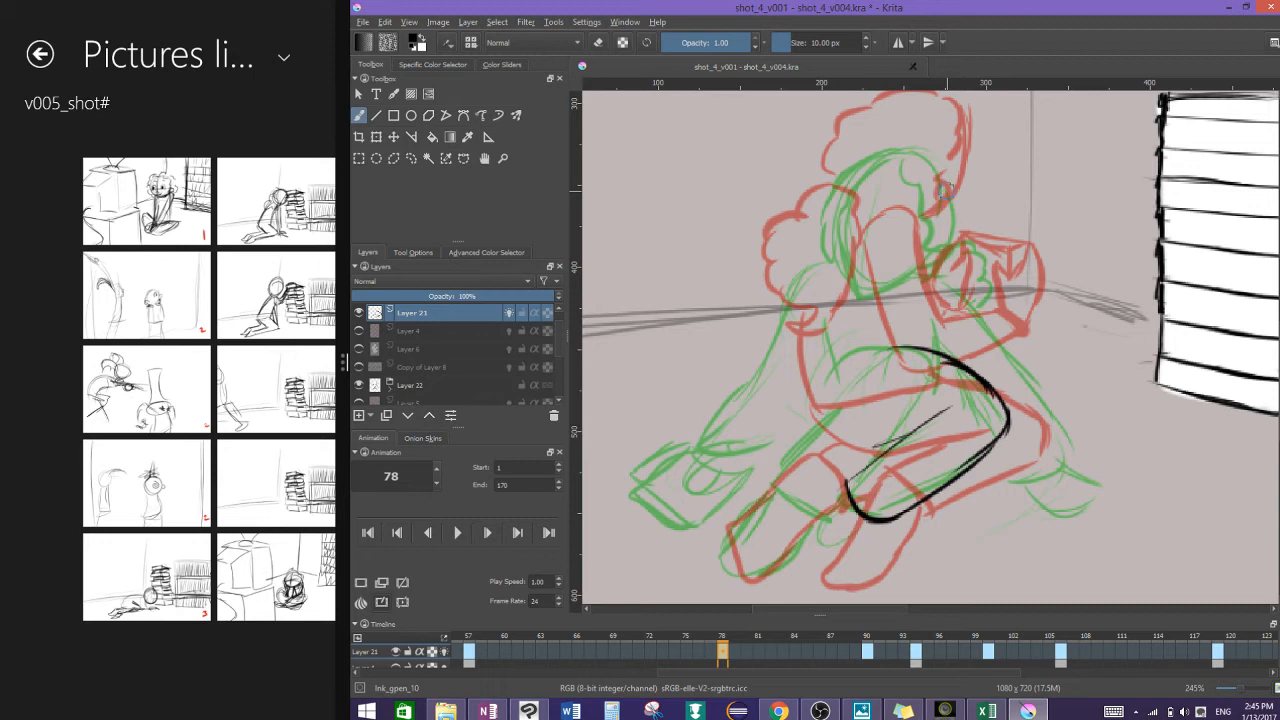
mouse_move(876, 438)
left_mouse_down()
mouse_move(920, 428)
mouse_move(858, 440)
left_mouse_up()
left_click_drag(844, 418, 864, 444)
left_click_drag(819, 322, 822, 394)
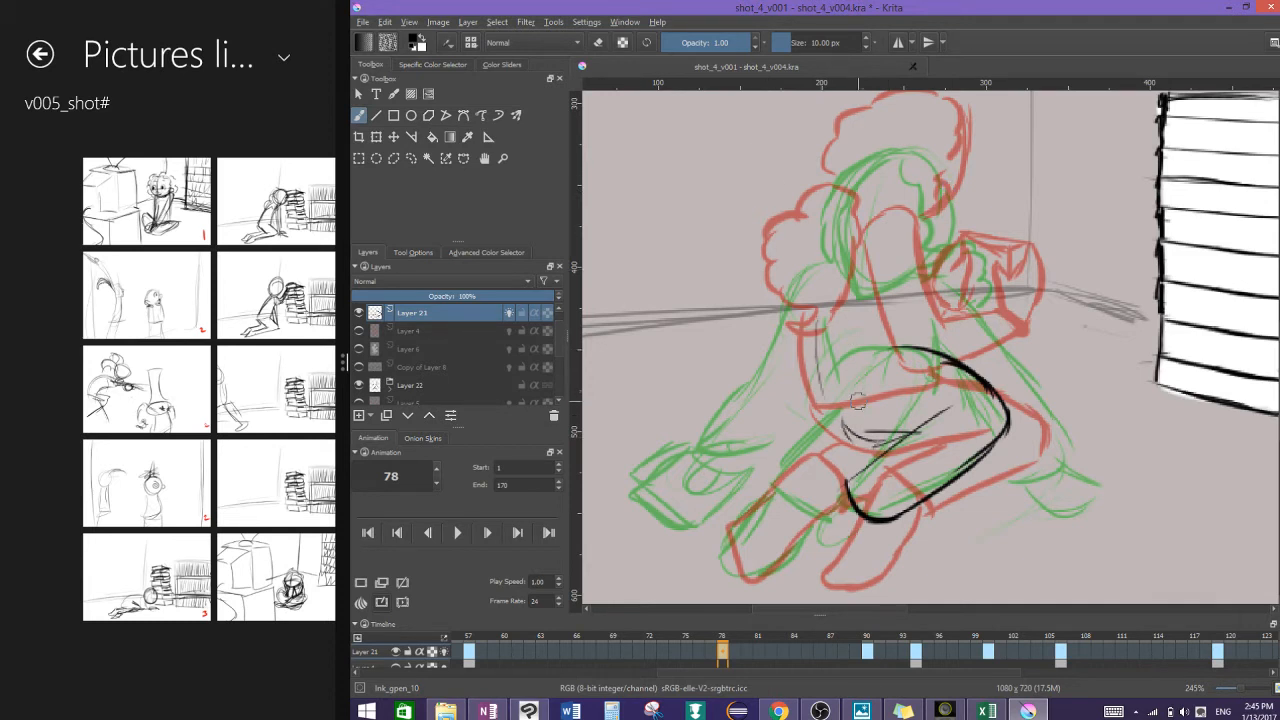
Step: Draw the in-between pose's oval head with its face line, and rough in the curved back down to the hips
mouse_move(942, 147)
left_mouse_down()
mouse_move(906, 248)
mouse_move(940, 272)
mouse_move(905, 280)
left_mouse_up()
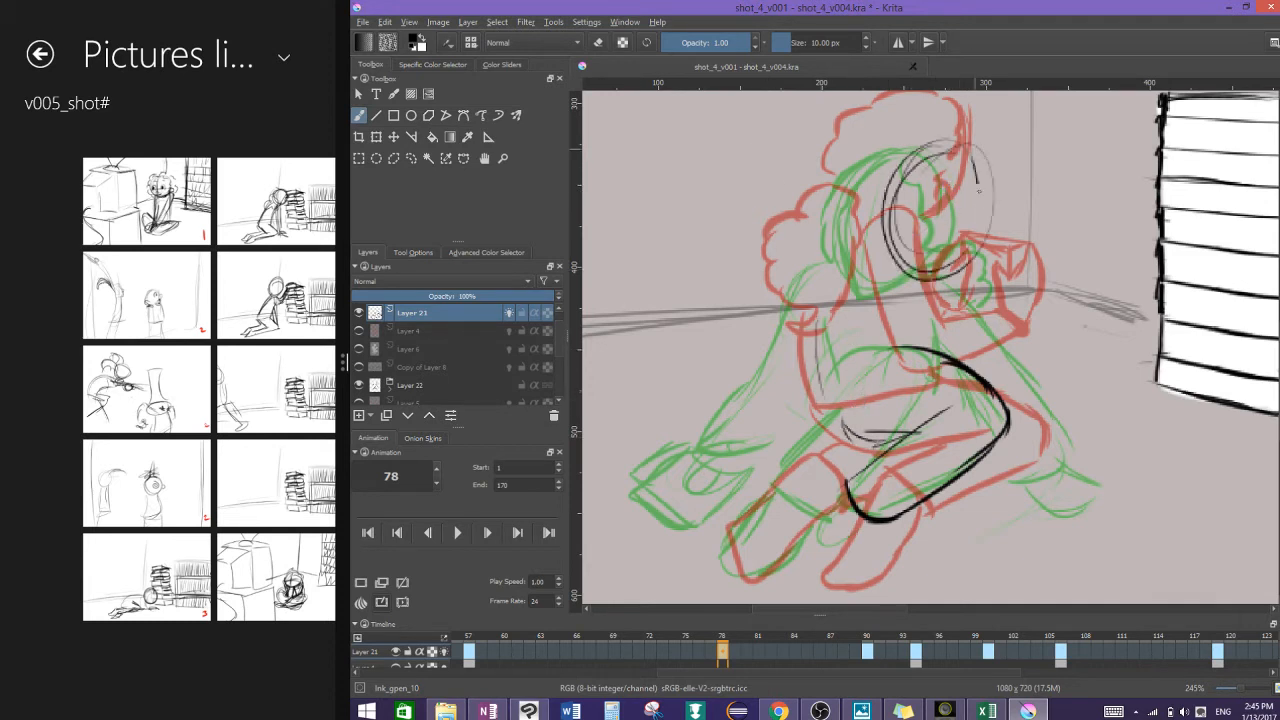
mouse_move(980, 186)
left_mouse_down()
mouse_move(965, 255)
mouse_move(930, 278)
mouse_move(930, 235)
mouse_move(920, 266)
left_mouse_up()
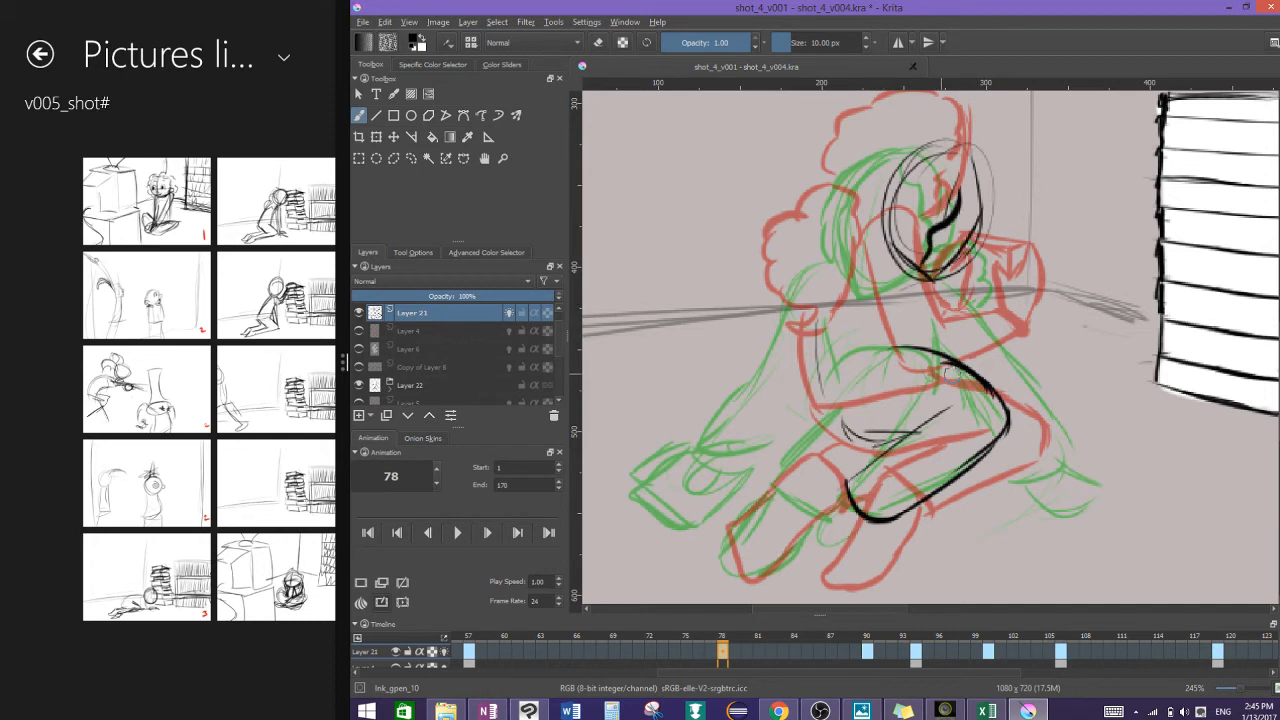
mouse_move(878, 250)
left_mouse_down()
mouse_move(842, 330)
mouse_move(838, 382)
left_mouse_up()
left_click_drag(840, 395, 944, 412)
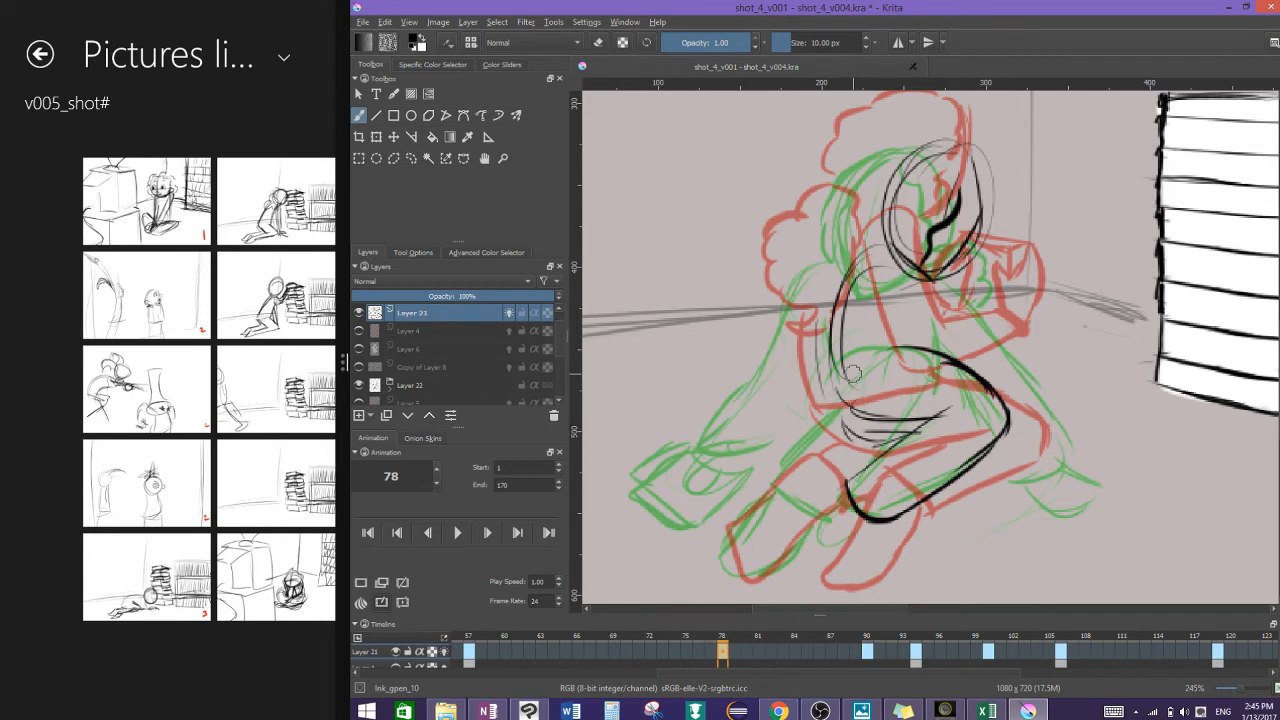
Step: Sketch the front arm reaching to the lap and outline the hand holding the book with thick lines
mouse_move(893, 290)
left_mouse_down()
mouse_move(878, 374)
mouse_move(950, 386)
mouse_move(922, 427)
left_mouse_up()
left_click_drag(941, 379, 906, 430)
left_click_drag(971, 364, 944, 422)
mouse_move(950, 396)
left_mouse_down()
mouse_move(1001, 407)
mouse_move(943, 438)
left_mouse_up()
mouse_move(960, 420)
left_mouse_down()
mouse_move(926, 443)
mouse_move(972, 431)
left_mouse_up()
left_click_drag(952, 382, 1000, 360)
mouse_move(998, 360)
left_mouse_down()
mouse_move(1034, 386)
mouse_move(1012, 418)
left_mouse_up()
left_click_drag(1024, 401, 958, 452)
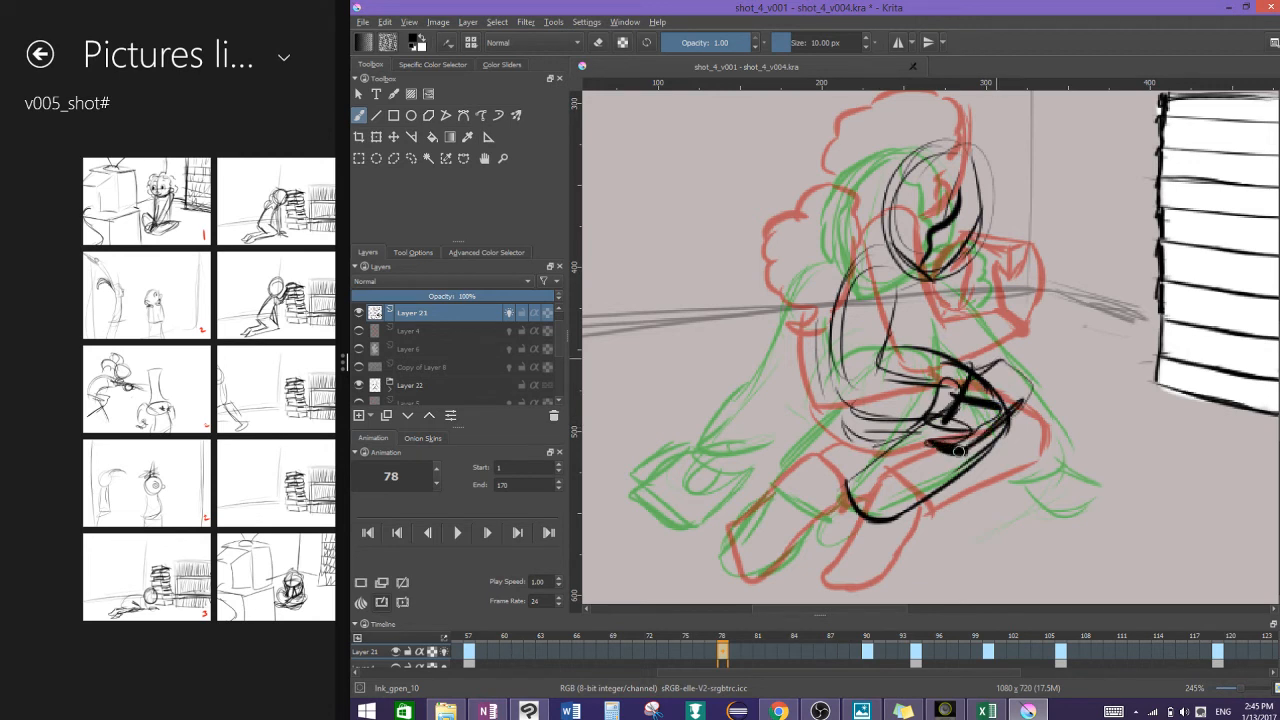
mouse_move(966, 396)
left_mouse_down()
mouse_move(992, 372)
mouse_move(1022, 420)
mouse_move(966, 450)
left_mouse_up()
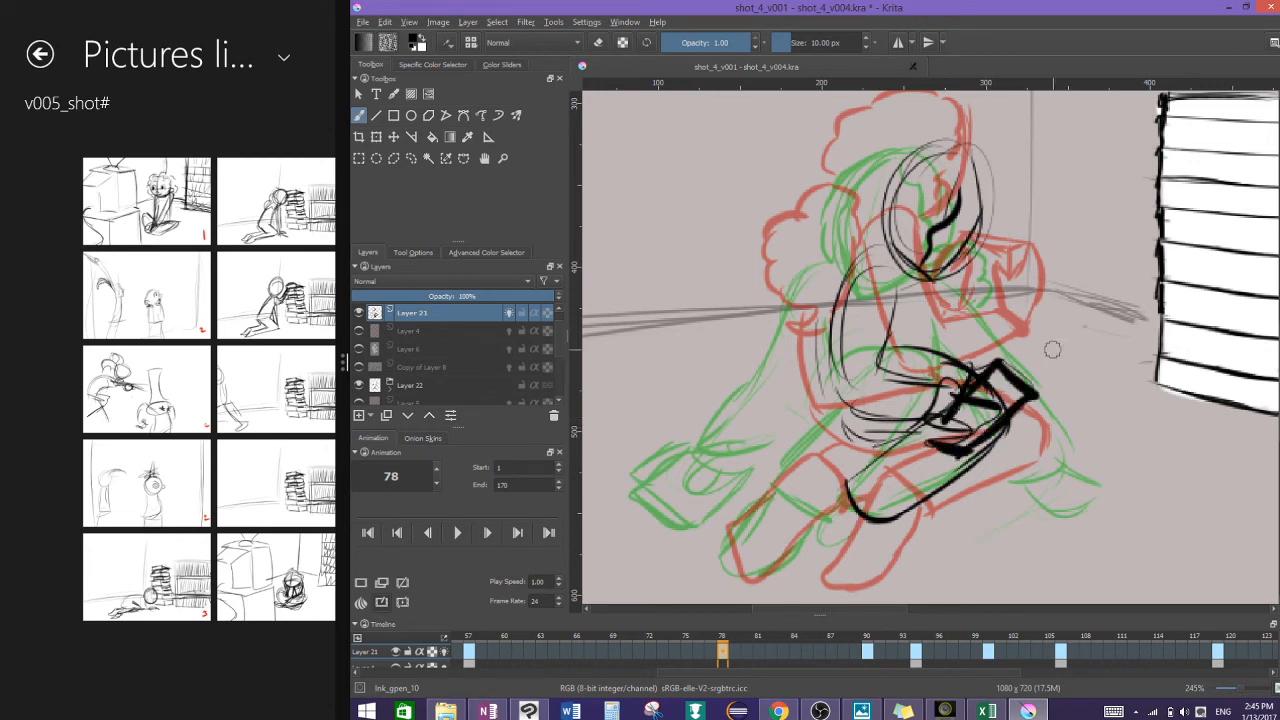
Step: Erase the overlapping back and thigh lines around the torso and lap with the 50 px eraser, and return to the brush
key("/")
left_click_drag(856, 298, 850, 378)
left_click_drag(867, 377, 943, 361)
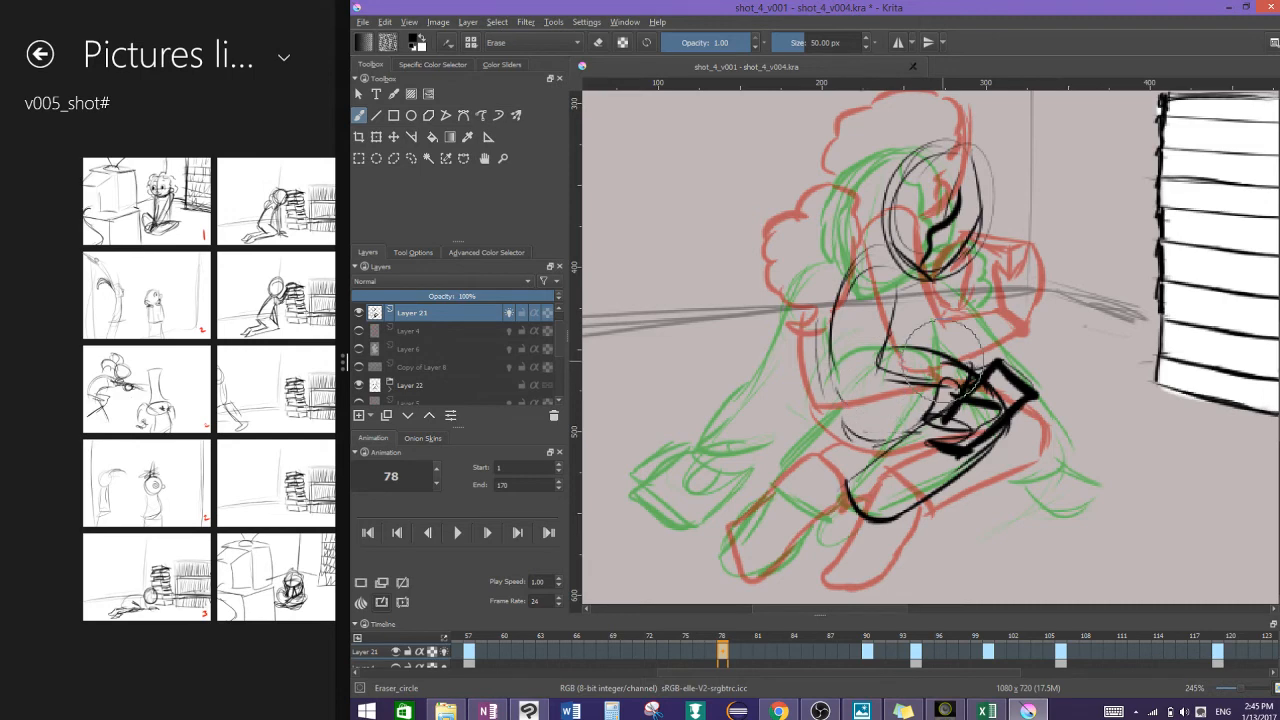
key("slash")
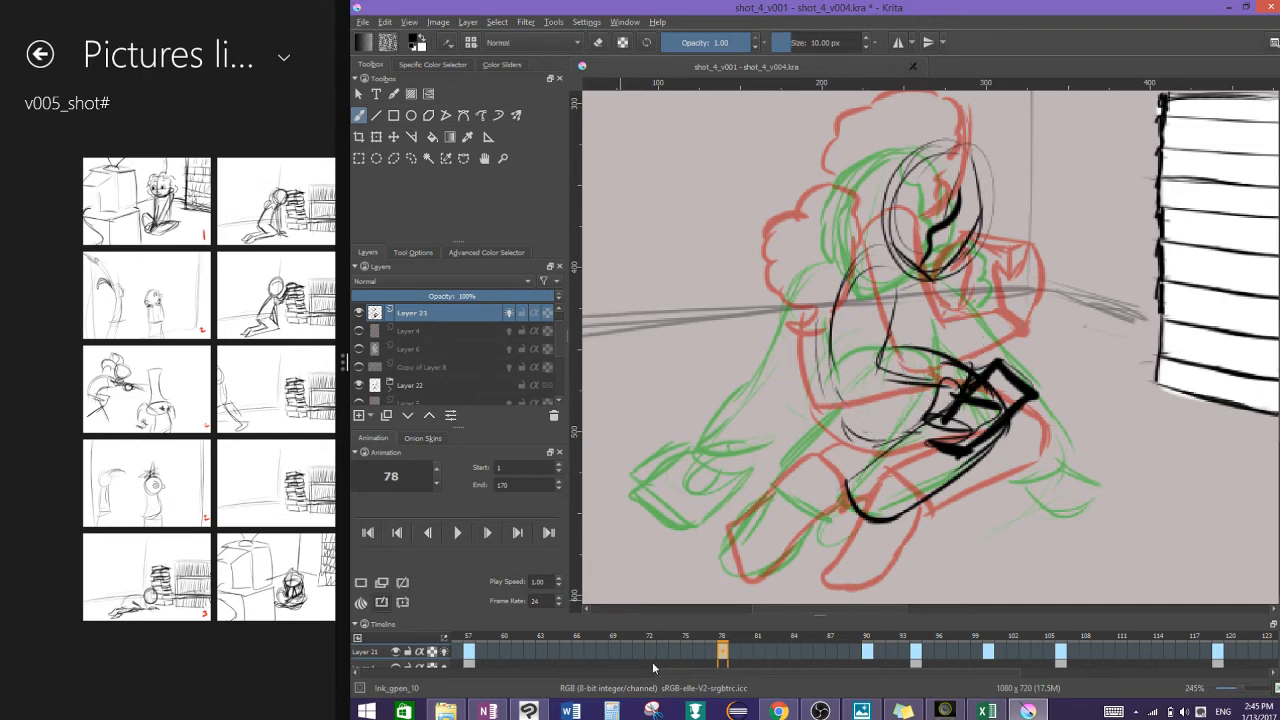
Step: Check the pose against frame 90, and strengthen the upper-arm lines and head outline on frame 78
left_click(868, 655)
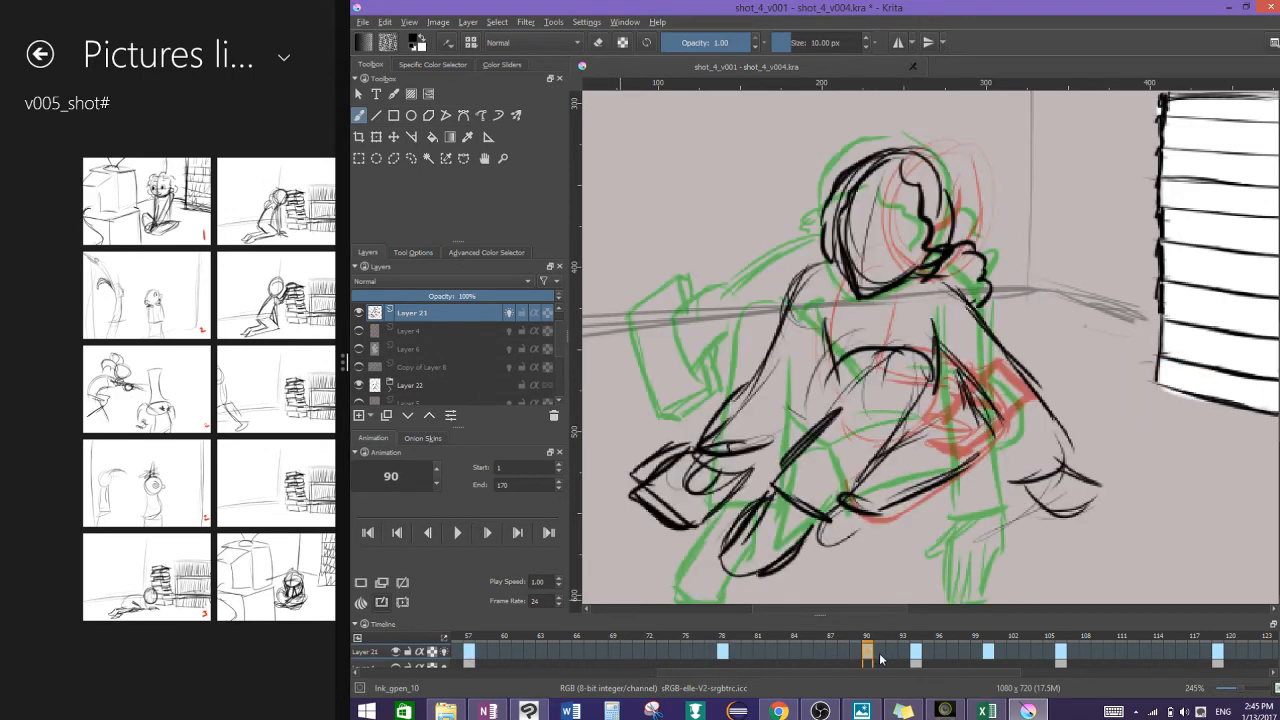
left_click(725, 652)
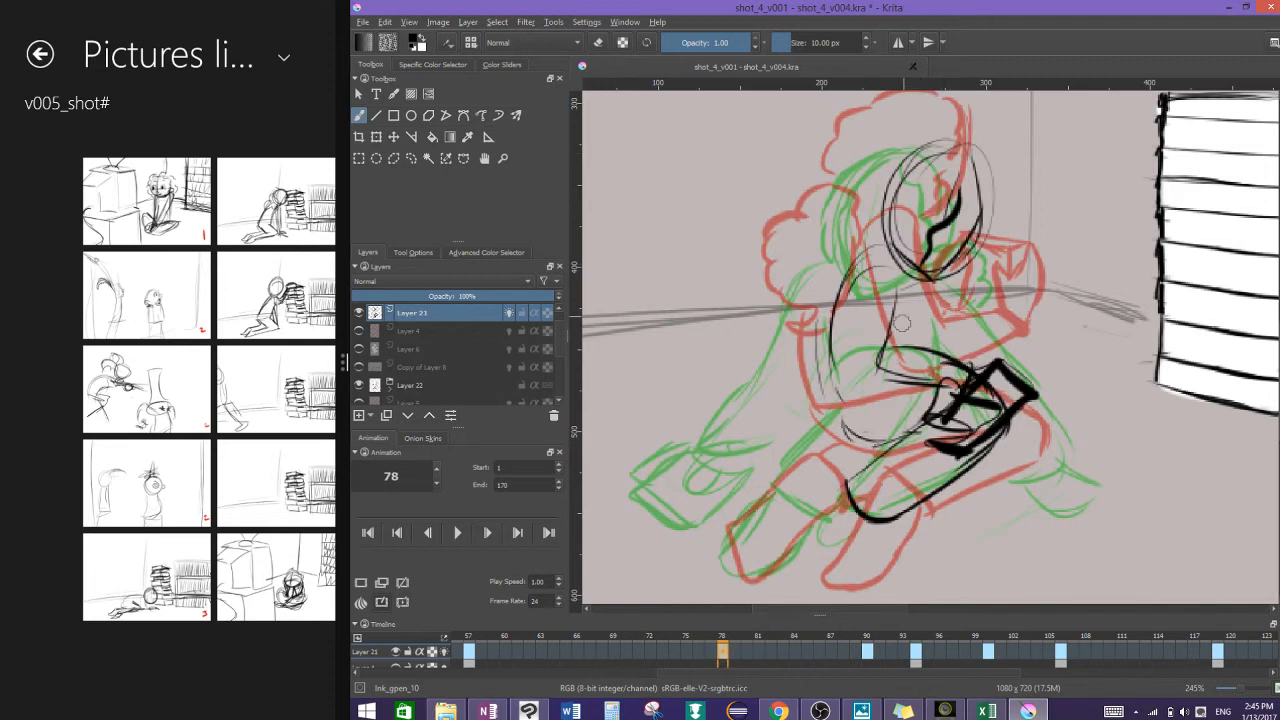
mouse_move(900, 278)
left_mouse_down()
mouse_move(880, 350)
mouse_move(925, 345)
left_mouse_up()
left_click_drag(946, 278, 934, 350)
left_click_drag(942, 290, 922, 360)
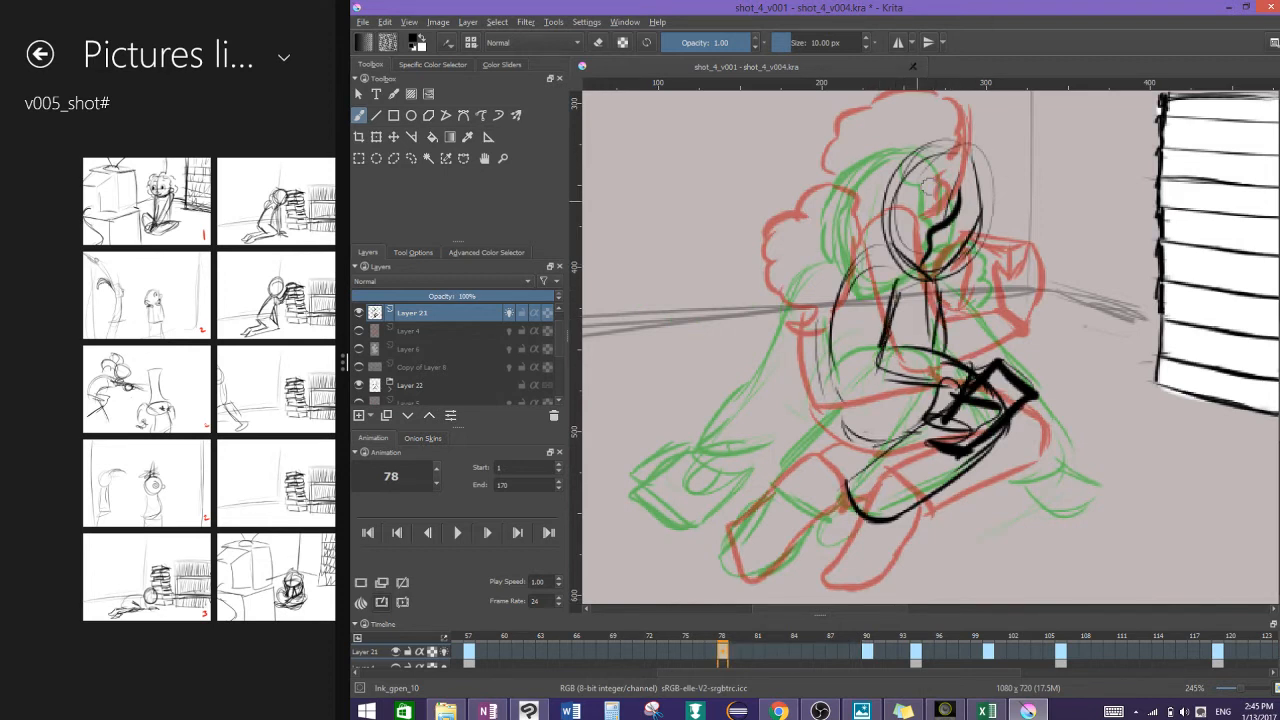
mouse_move(972, 160)
left_mouse_down()
mouse_move(886, 180)
mouse_move(990, 225)
mouse_move(950, 283)
left_mouse_up()
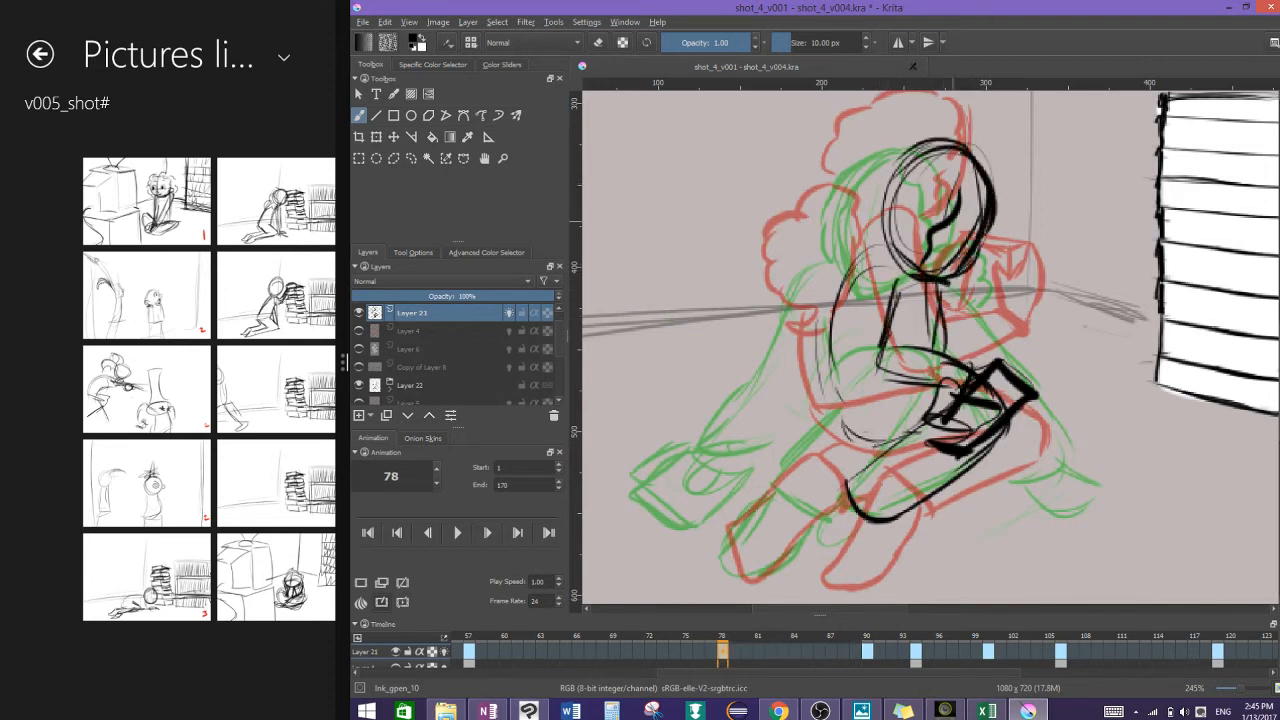
mouse_move(912, 150)
left_mouse_down()
mouse_move(884, 230)
mouse_move(904, 274)
mouse_move(922, 278)
left_mouse_up()
Step: Firm up the shoulder and back lines and draw the curly hair trailing behind the character's back
mouse_move(890, 267)
left_mouse_down()
mouse_move(850, 280)
mouse_move(834, 326)
left_mouse_up()
mouse_move(879, 227)
left_mouse_down()
mouse_move(808, 254)
mouse_move(794, 296)
left_mouse_up()
mouse_move(816, 298)
left_mouse_down()
mouse_move(799, 356)
mouse_move(831, 373)
left_mouse_up()
left_click_drag(787, 358, 831, 394)
left_click_drag(829, 342, 852, 440)
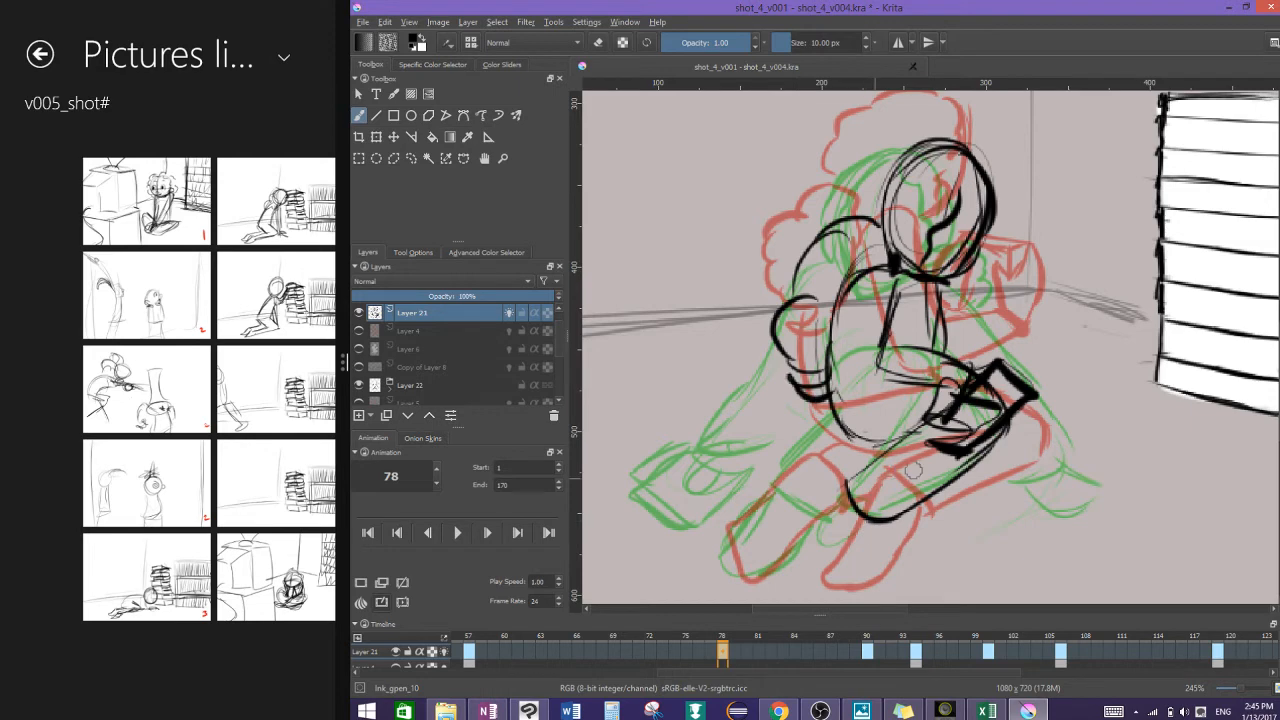
Step: Draw both feet and refine the hip and leg lines on frame 78, comparing the pose with frame 90
mouse_move(846, 488)
left_mouse_down()
mouse_move(792, 544)
mouse_move(844, 546)
mouse_move(870, 522)
left_mouse_up()
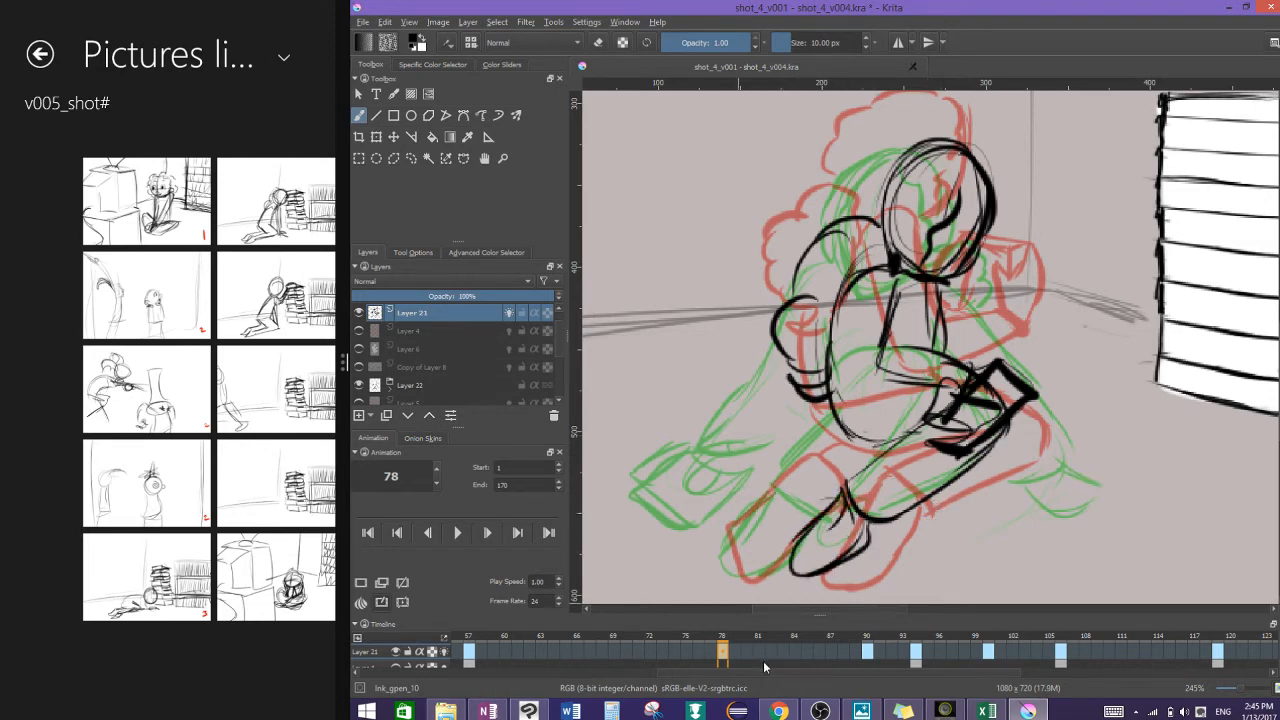
left_click(712, 652)
left_click(734, 652)
left_click(866, 652)
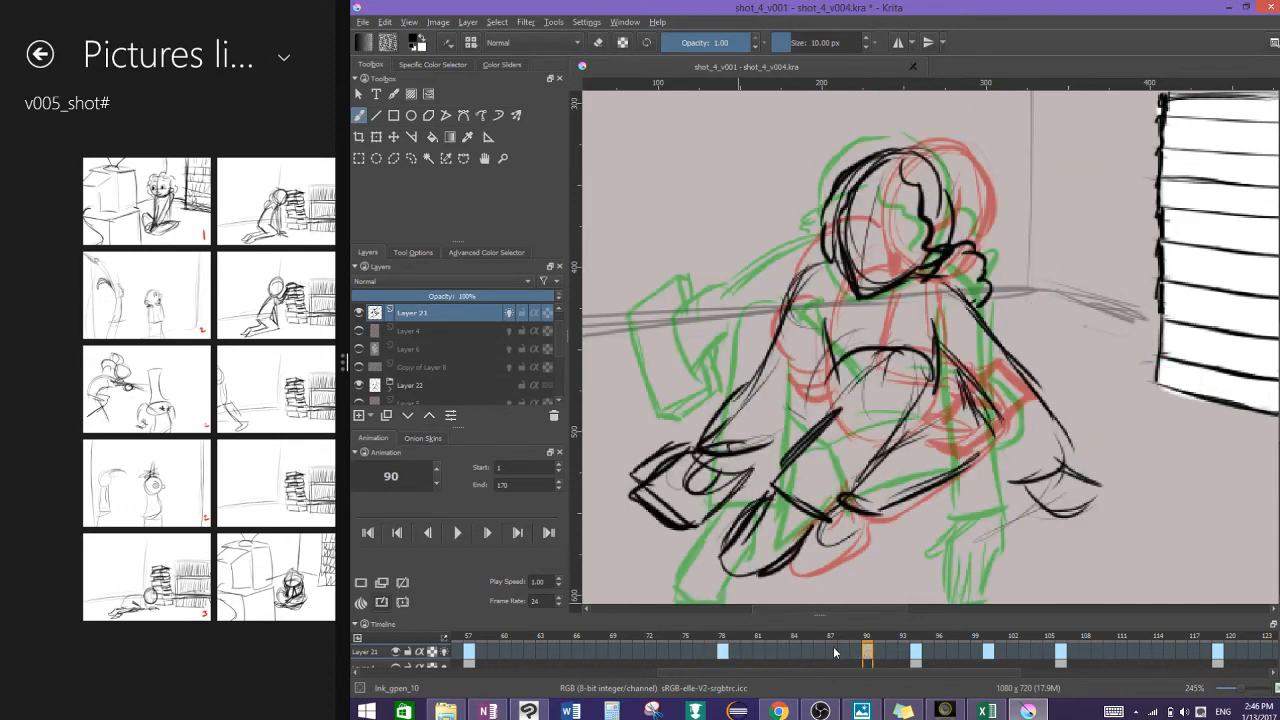
left_click(709, 652)
left_click(868, 652)
left_click(724, 652)
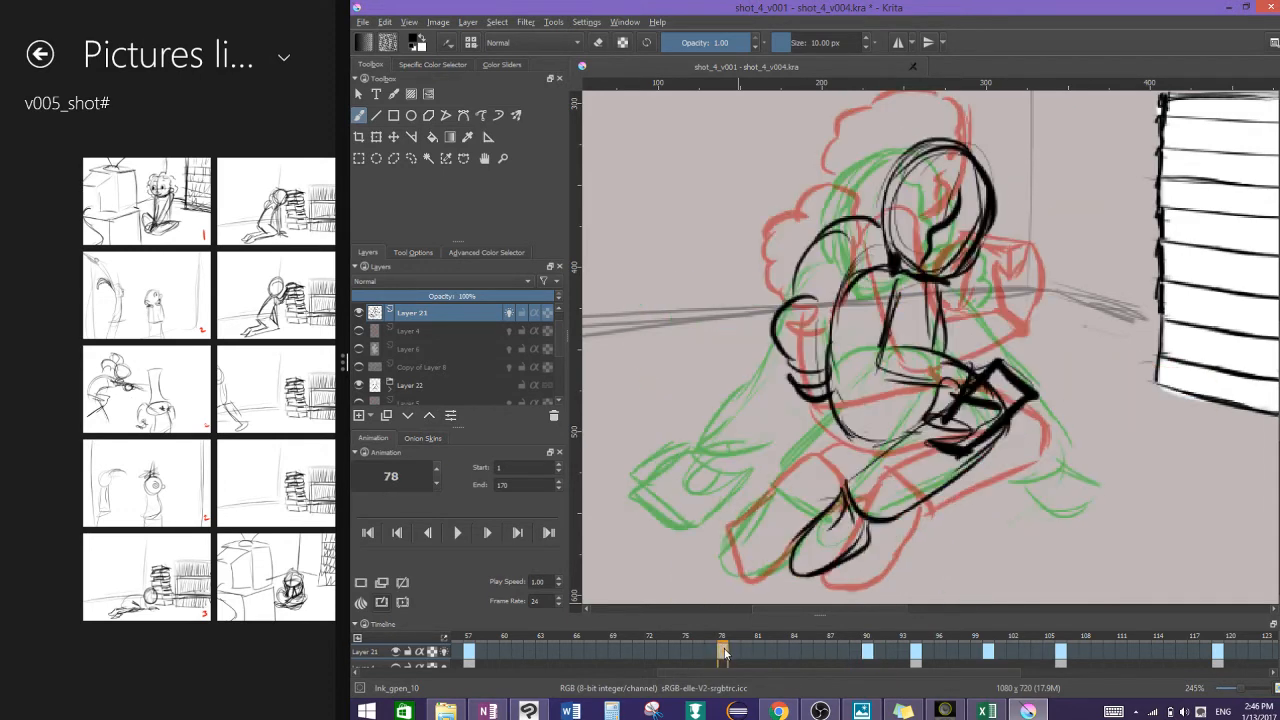
left_click_drag(995, 538, 1056, 467)
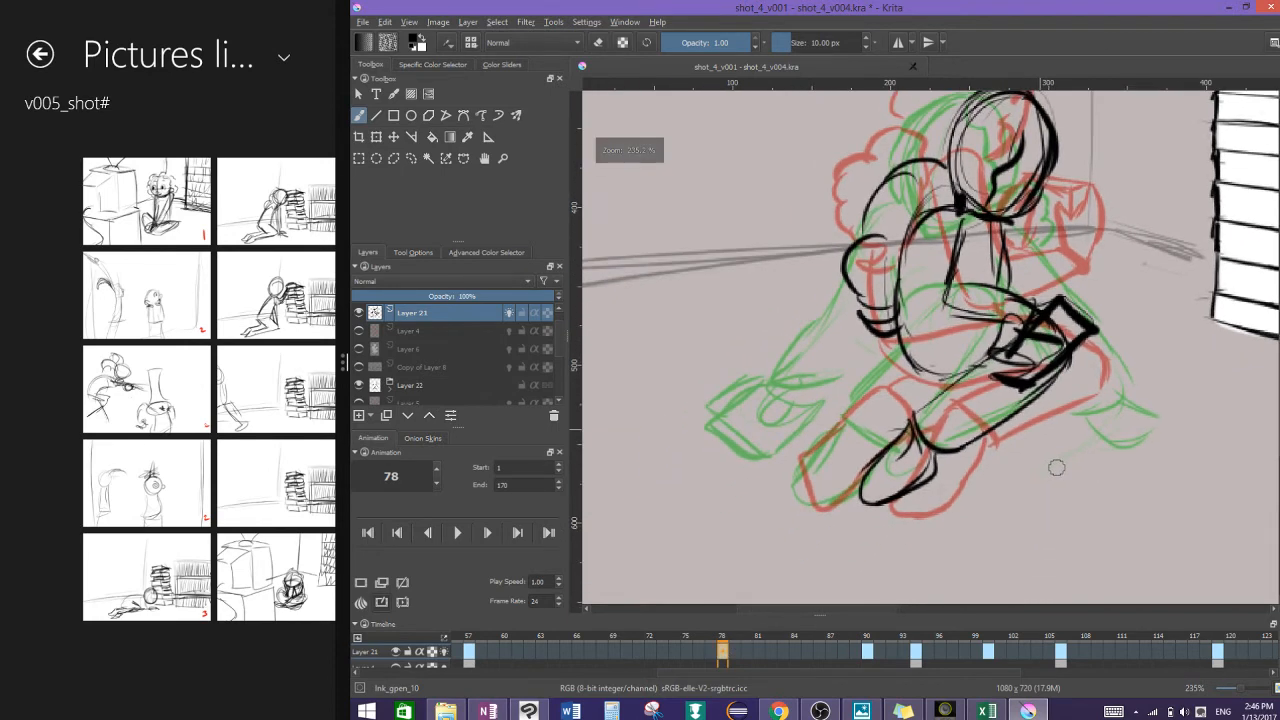
mouse_move(883, 400)
left_mouse_down()
mouse_move(872, 440)
mouse_move(835, 470)
mouse_move(911, 413)
left_mouse_up()
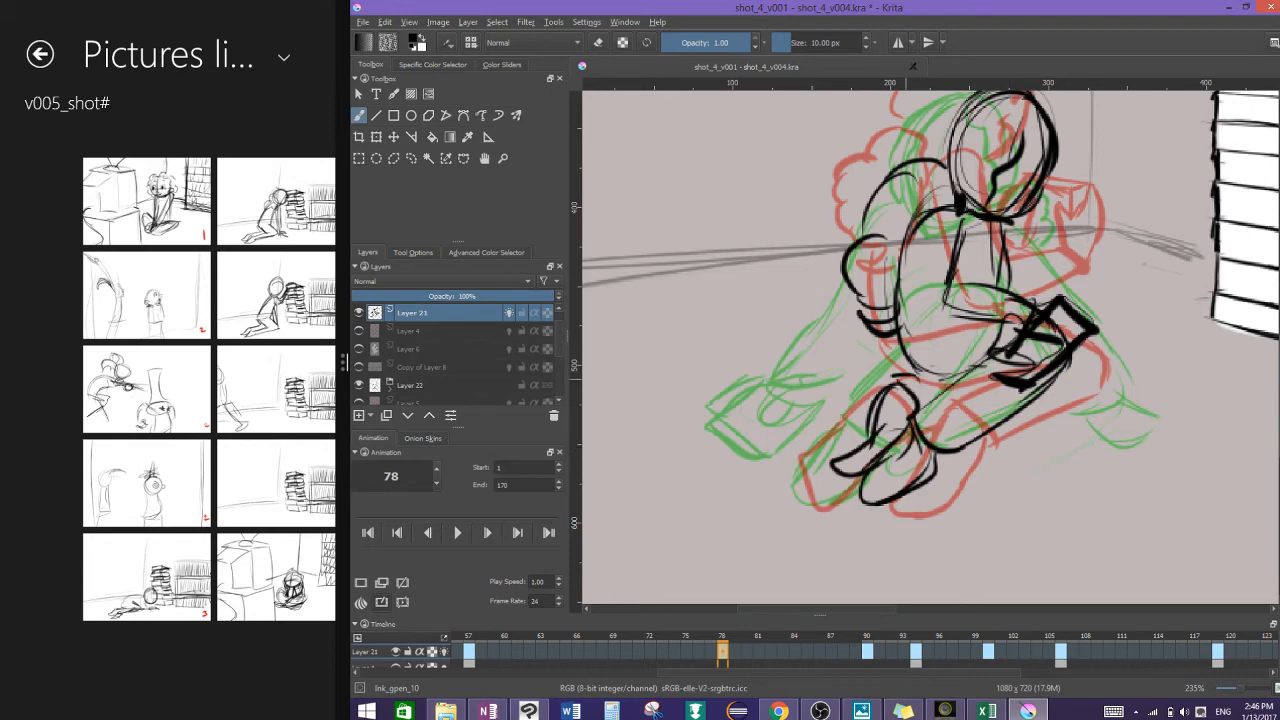
left_click_drag(912, 367, 978, 370)
mouse_move(1047, 345)
left_mouse_down()
mouse_move(1057, 435)
mouse_move(1068, 396)
mouse_move(993, 410)
left_mouse_up()
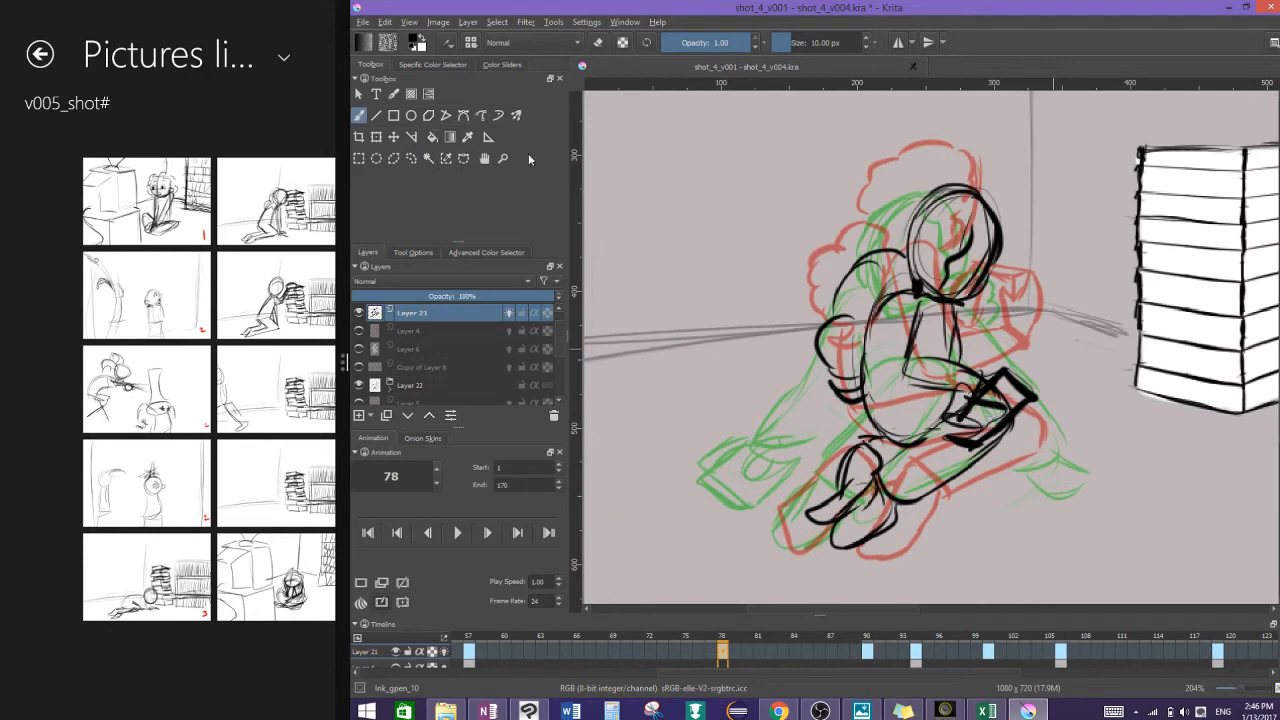
Step: Select the character's upper body with a freehand outline, move it slightly upward, and clear the selection
left_click(410, 160)
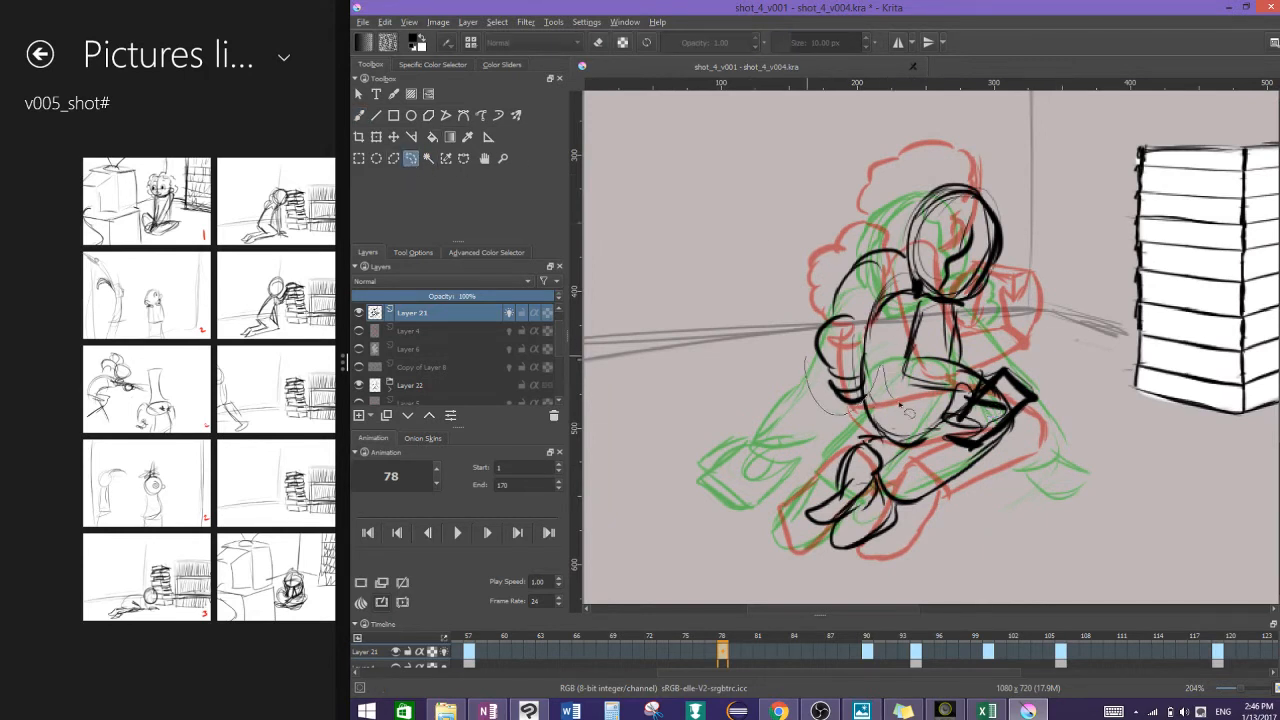
mouse_move(996, 457)
left_mouse_down()
mouse_move(1078, 300)
mouse_move(845, 165)
mouse_move(732, 345)
mouse_move(820, 385)
left_mouse_up()
left_click(1023, 239)
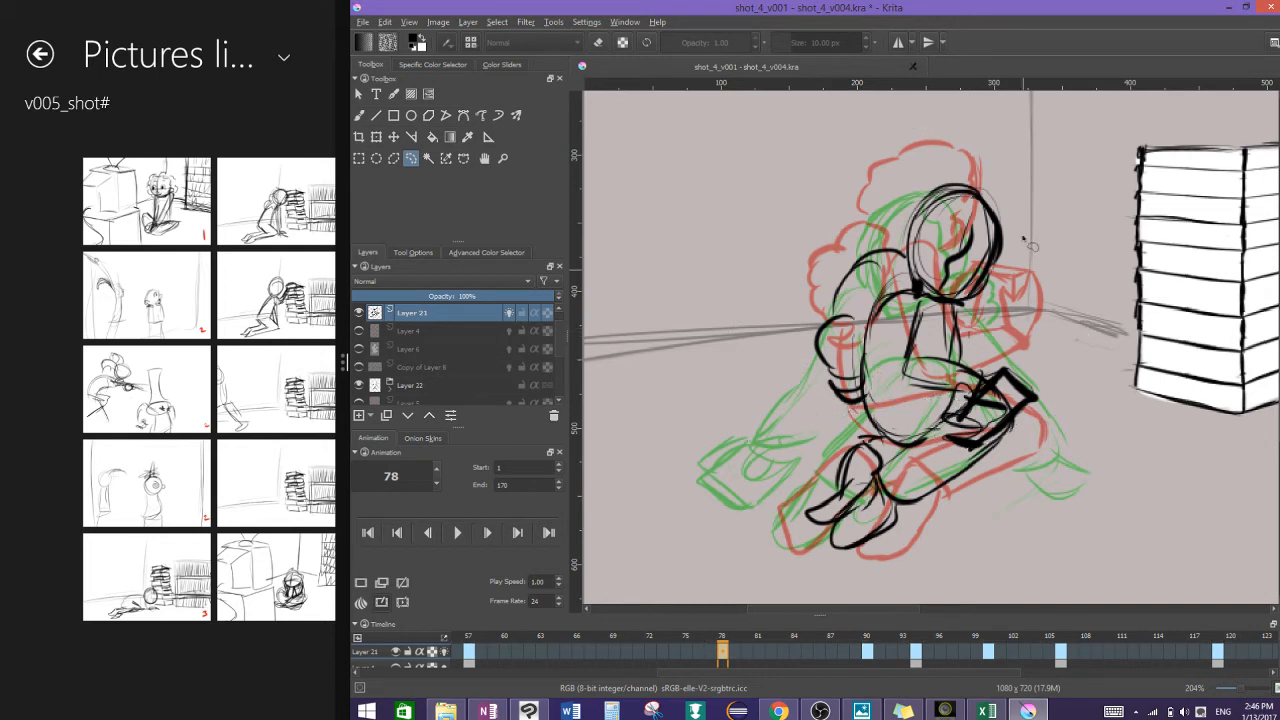
key("ctrl+z")
key("t")
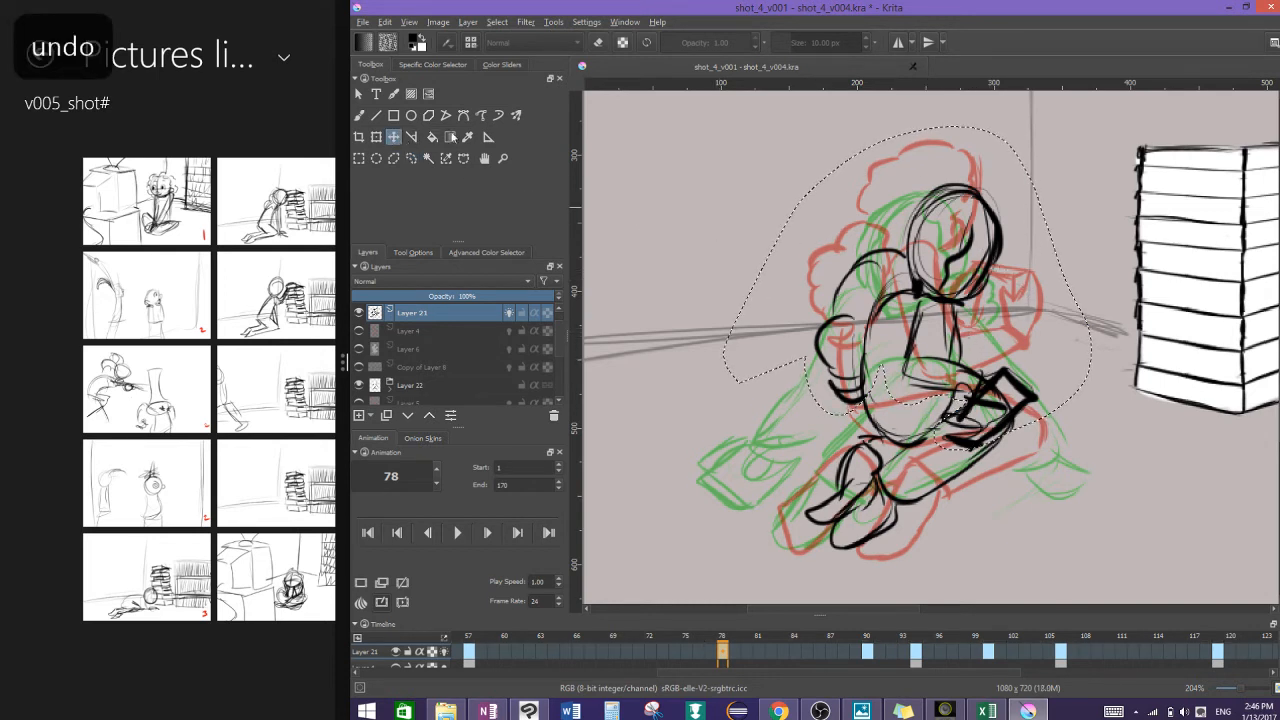
mouse_move(990, 256)
left_mouse_down()
mouse_move(975, 245)
mouse_move(993, 243)
left_mouse_up()
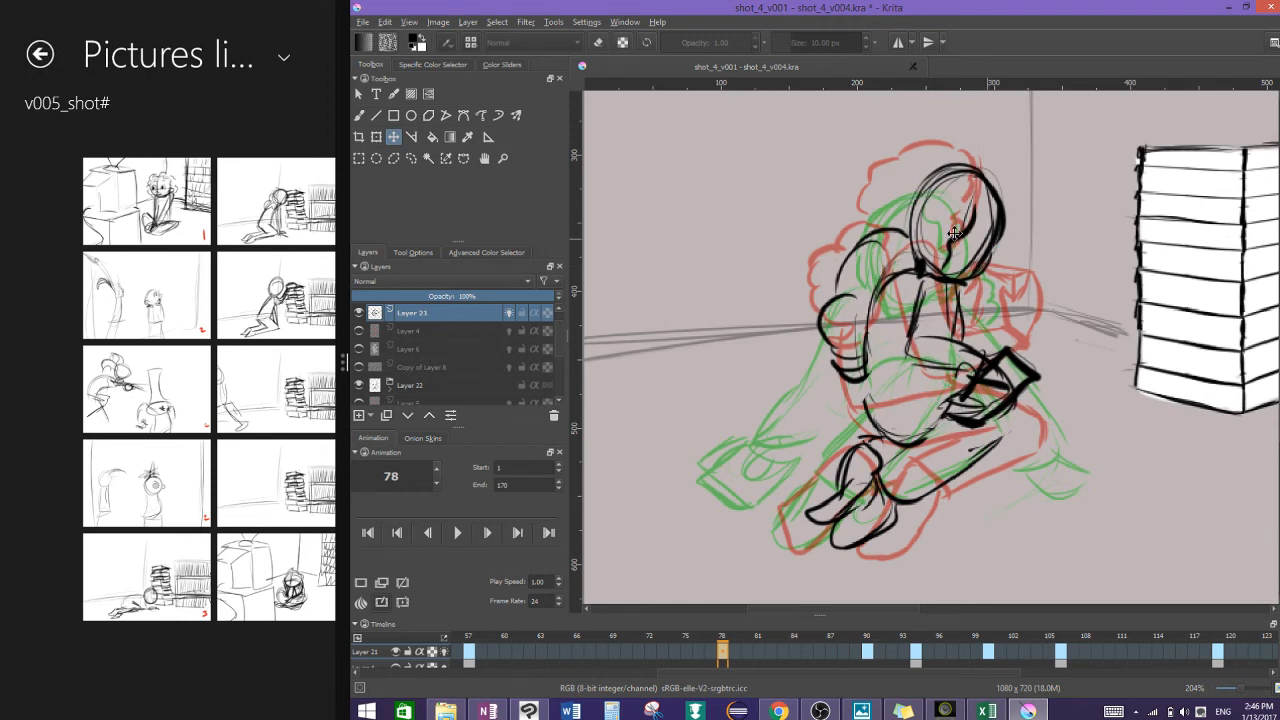
key("b")
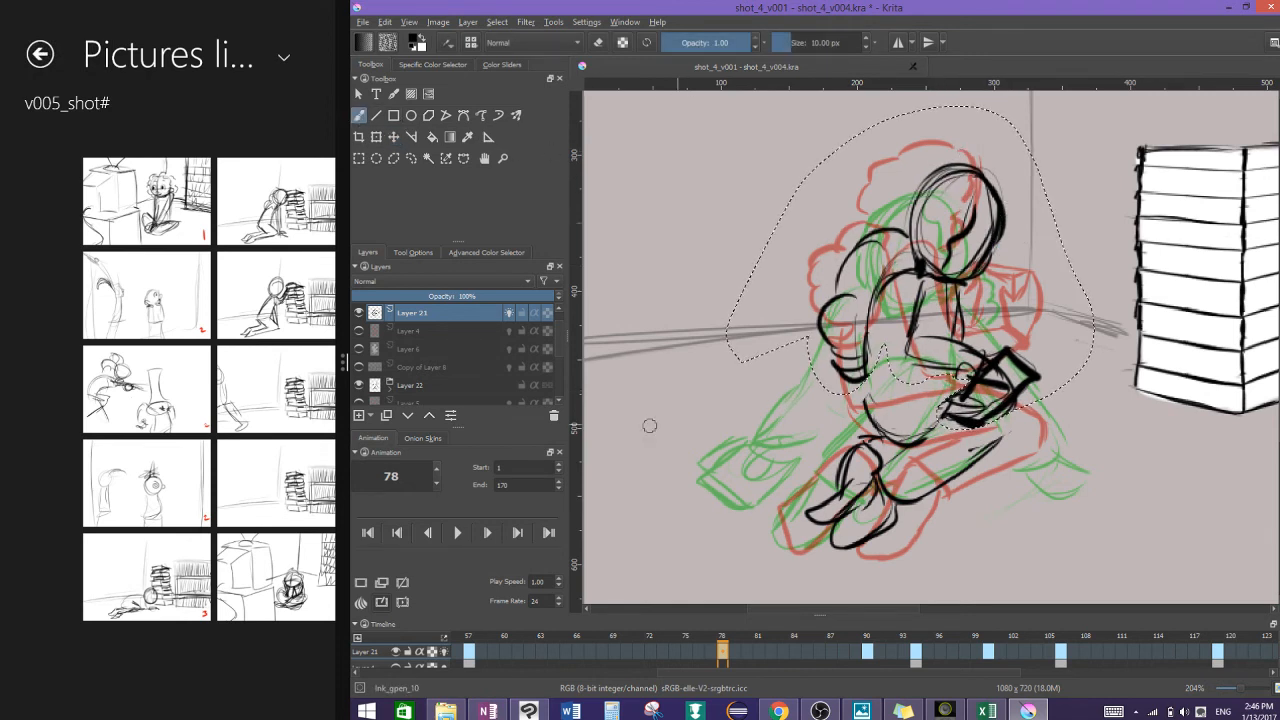
left_click(500, 21)
left_click(530, 62)
Step: Reconnect the back line to the hips and redraw the front arm and neckline with thicker strokes
left_click_drag(866, 304, 880, 438)
left_click_drag(868, 352, 872, 424)
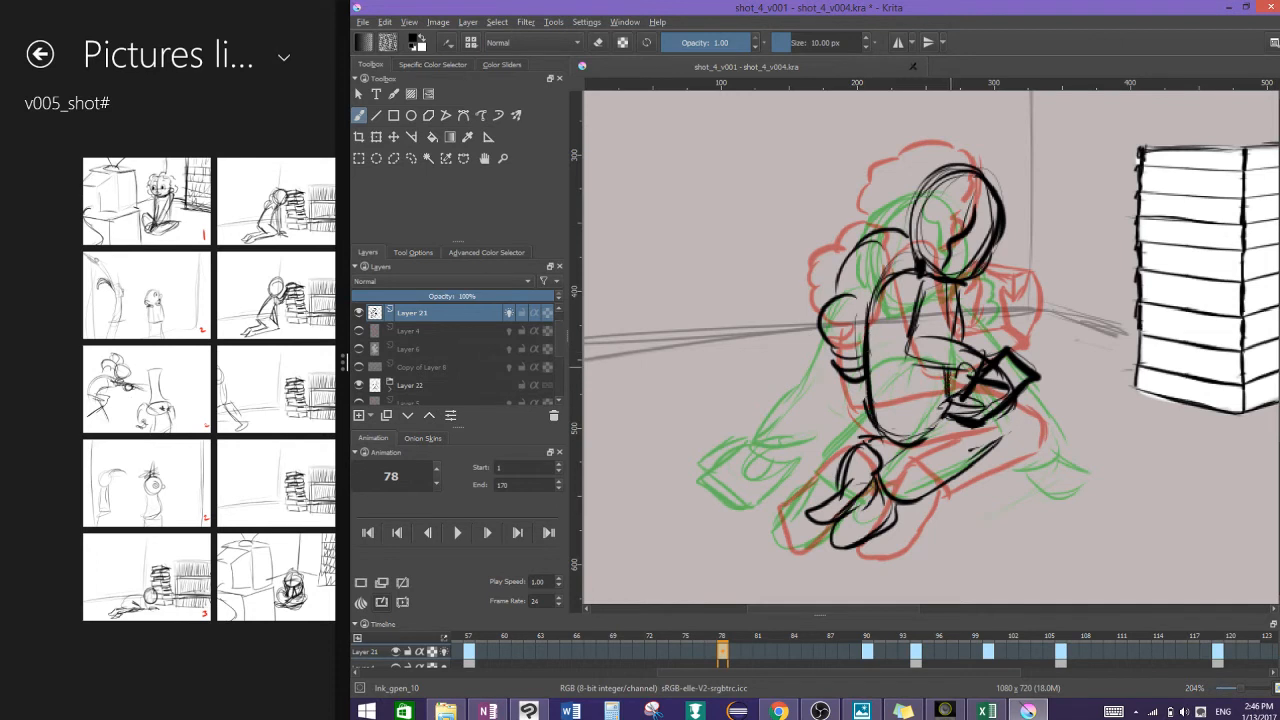
mouse_move(949, 284)
left_mouse_down()
mouse_move(954, 336)
mouse_move(906, 356)
left_mouse_up()
mouse_move(920, 284)
left_mouse_down()
mouse_move(928, 313)
mouse_move(913, 336)
mouse_move(945, 343)
mouse_move(968, 388)
left_mouse_up()
left_click_drag(900, 312, 918, 378)
mouse_move(936, 326)
left_mouse_down()
mouse_move(990, 354)
mouse_move(966, 292)
mouse_move(930, 260)
left_mouse_up()
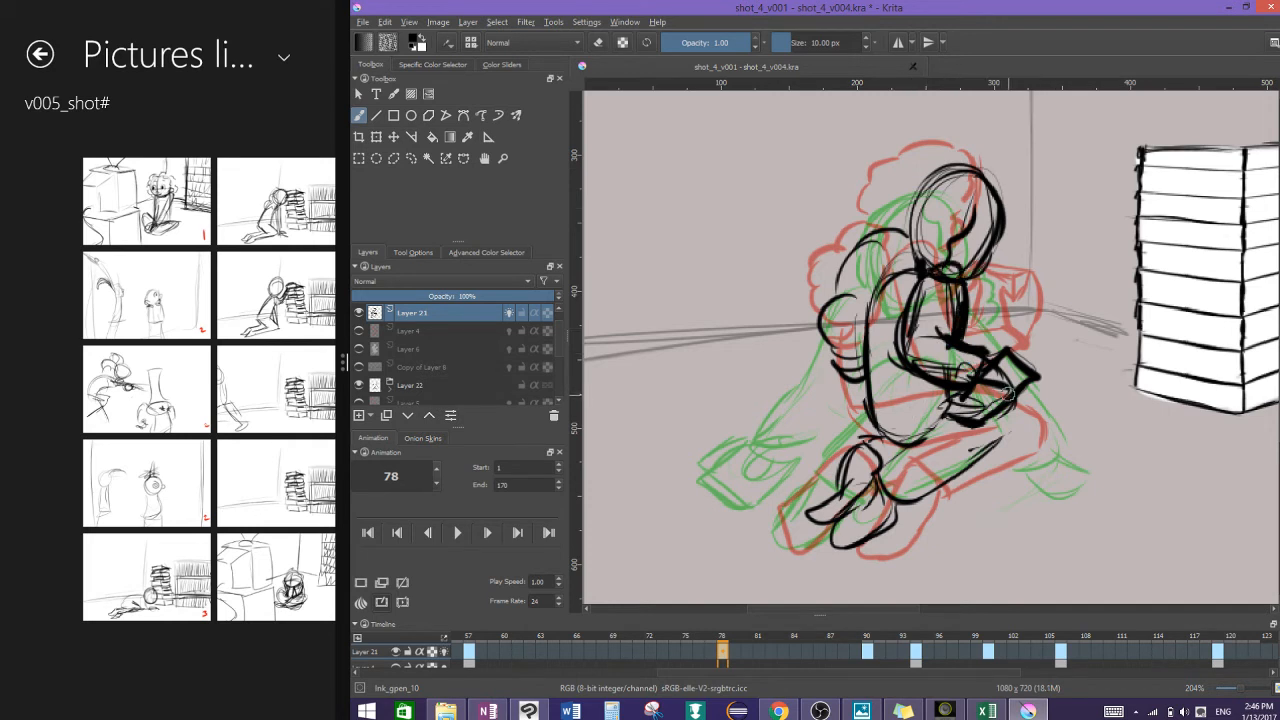
Step: Select the front arm and book with a freehand outline, shift them slightly down, and clear the selection
left_click(411, 158)
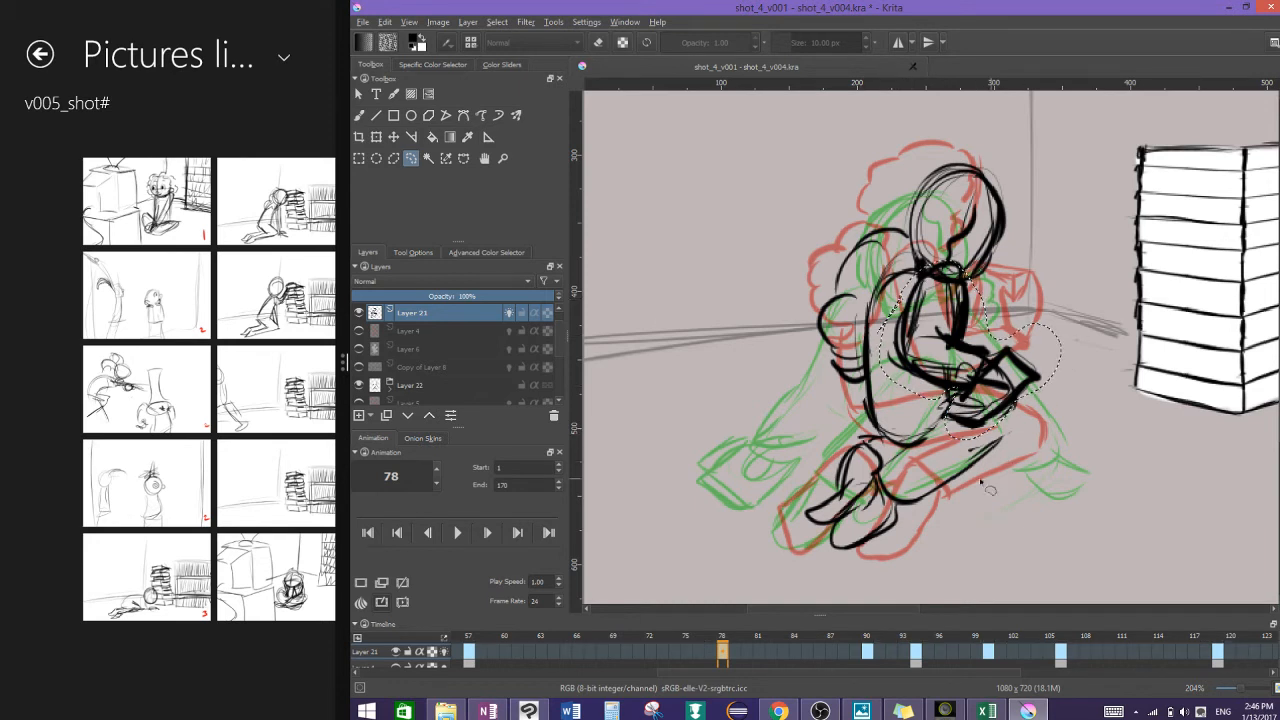
key("t")
left_click_drag(944, 302, 940, 318)
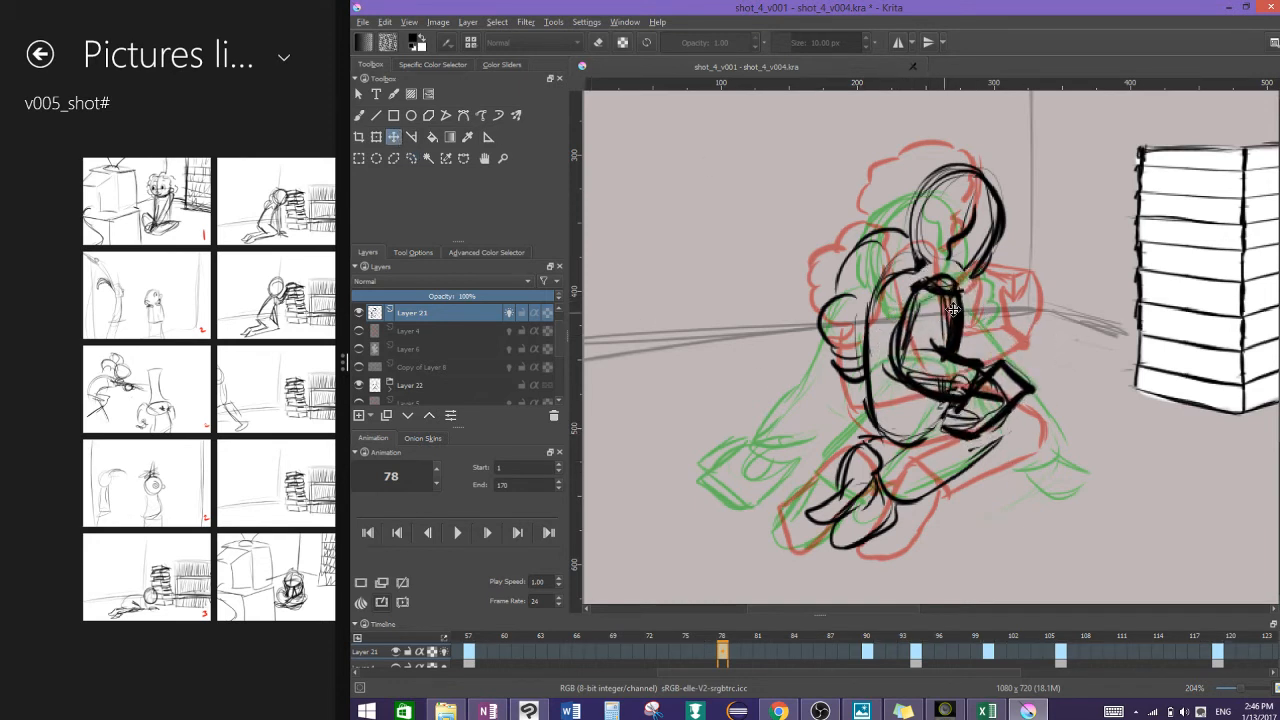
key("b")
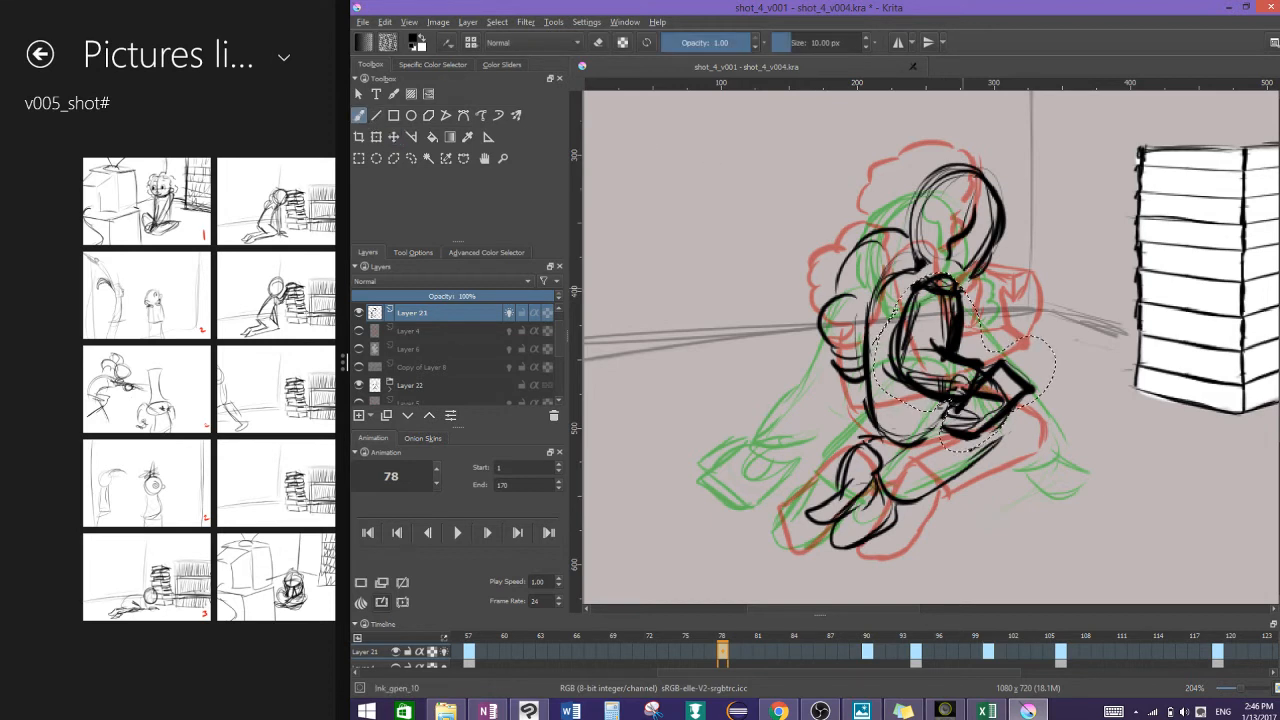
left_click(497, 21)
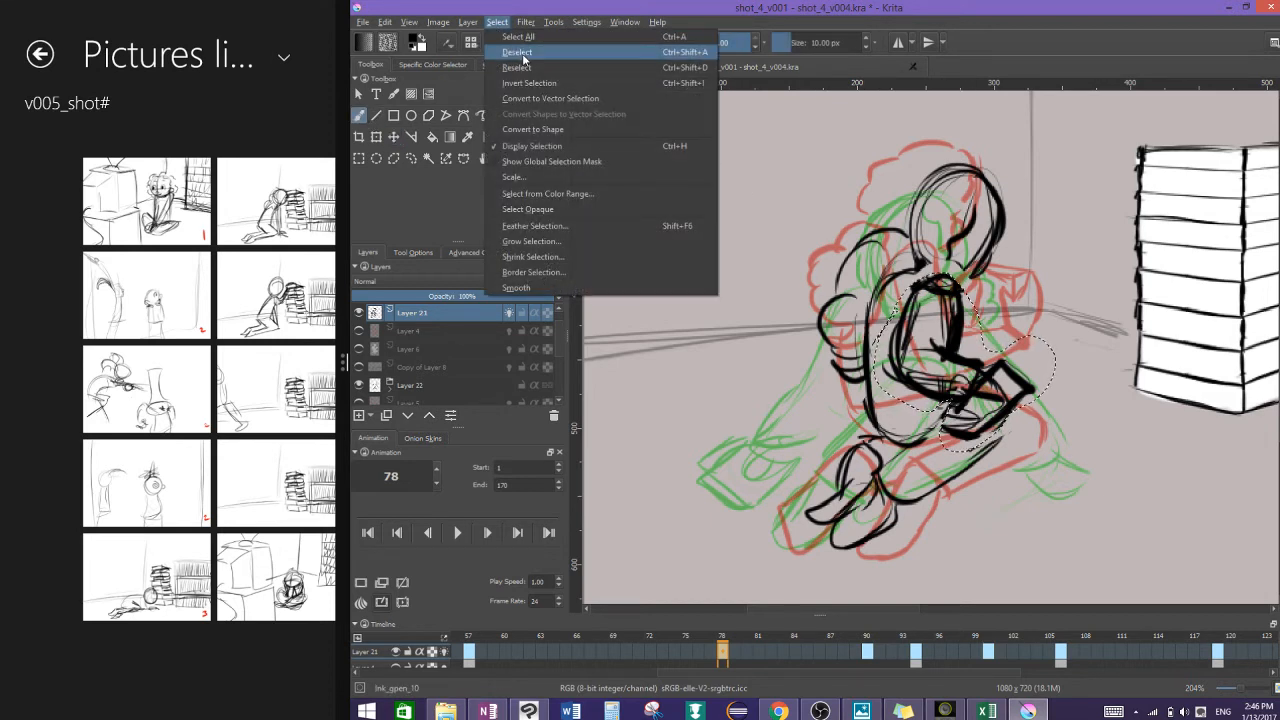
left_click(522, 52)
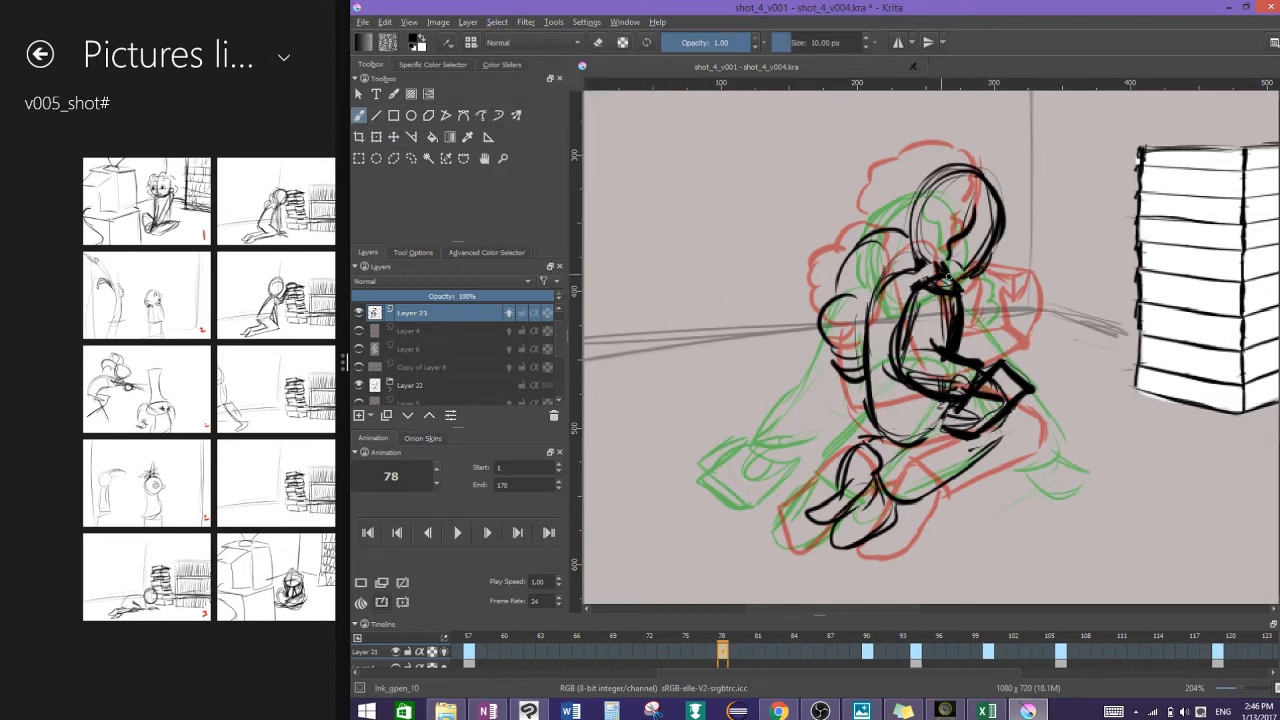
Step: Reinforce the neck, back of the head, back curve and leg outlines of the in-between pose
left_click_drag(948, 247, 929, 269)
left_click_drag(950, 184, 907, 212)
mouse_move(940, 260)
left_mouse_down()
mouse_move(875, 310)
mouse_move(866, 400)
left_mouse_up()
mouse_move(886, 285)
left_mouse_down()
mouse_move(870, 406)
mouse_move(906, 442)
left_mouse_up()
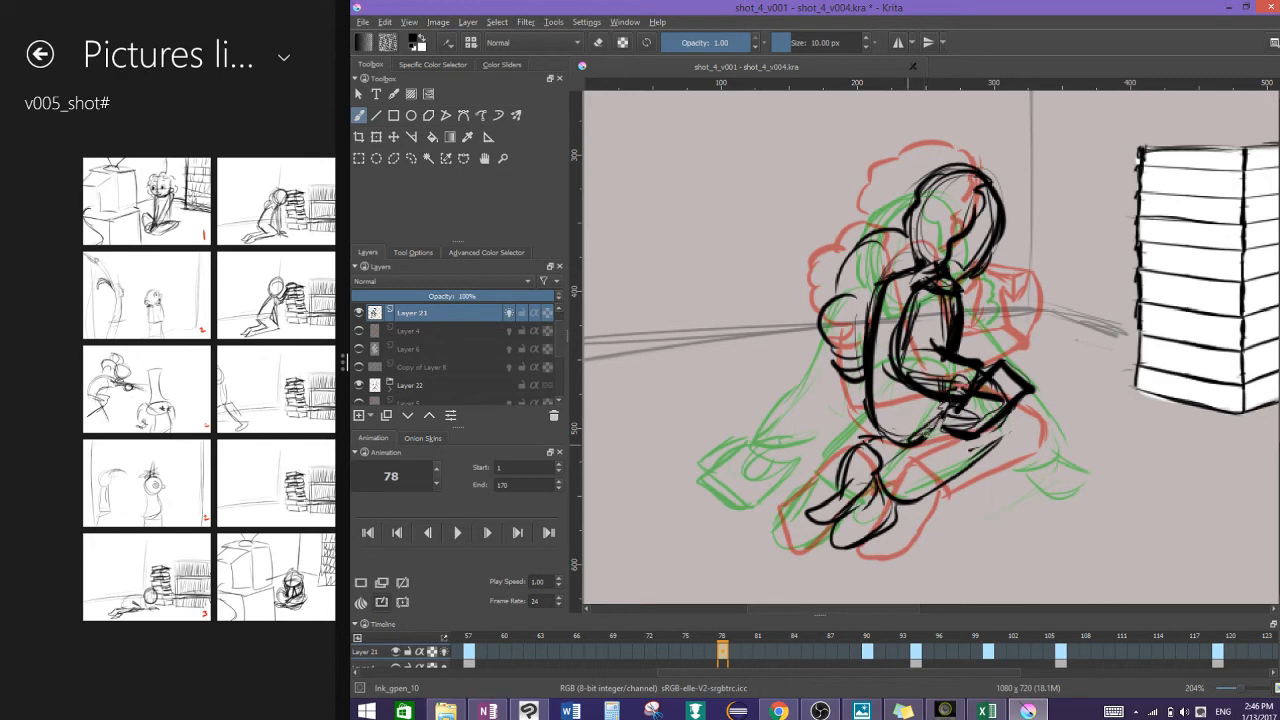
mouse_move(948, 404)
left_mouse_down()
mouse_move(925, 436)
mouse_move(1000, 420)
mouse_move(955, 462)
mouse_move(875, 495)
mouse_move(898, 505)
left_mouse_up()
Step: Compare the in-between pose at frame 78 with the neighbouring pose at frame 90
left_click(712, 653)
left_click(724, 653)
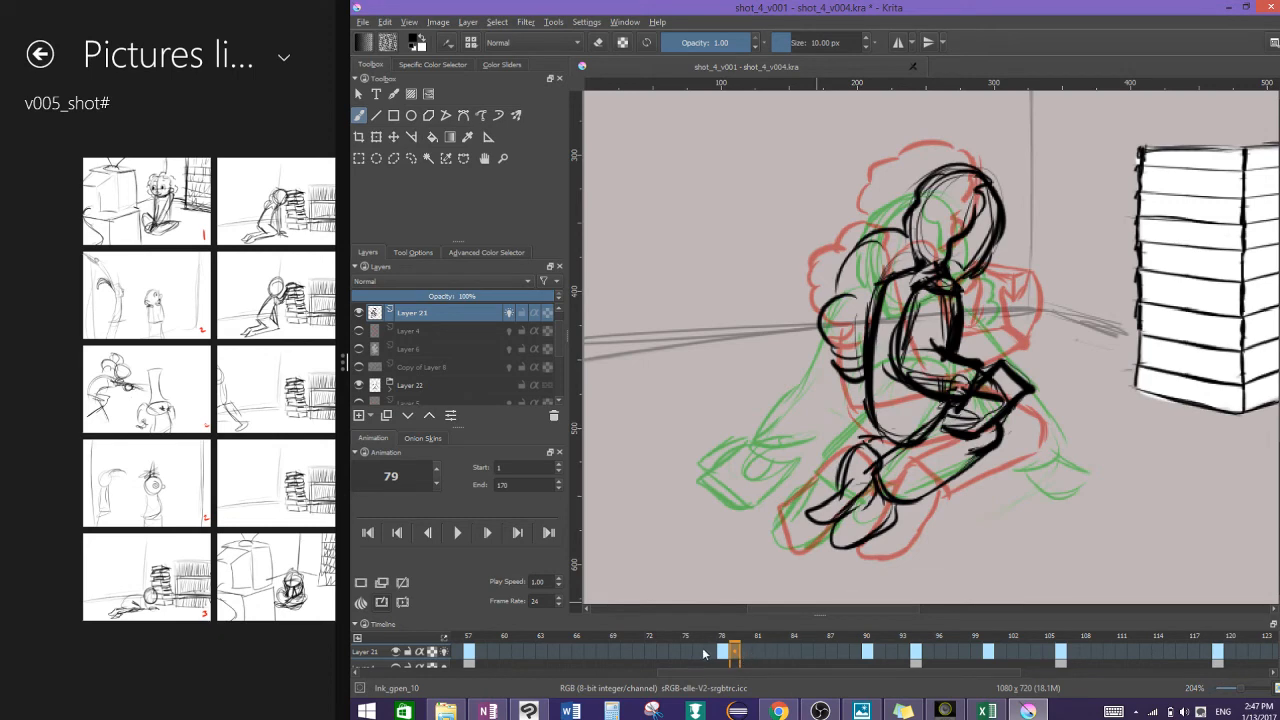
left_click(706, 652)
left_click(722, 652)
left_click(867, 653)
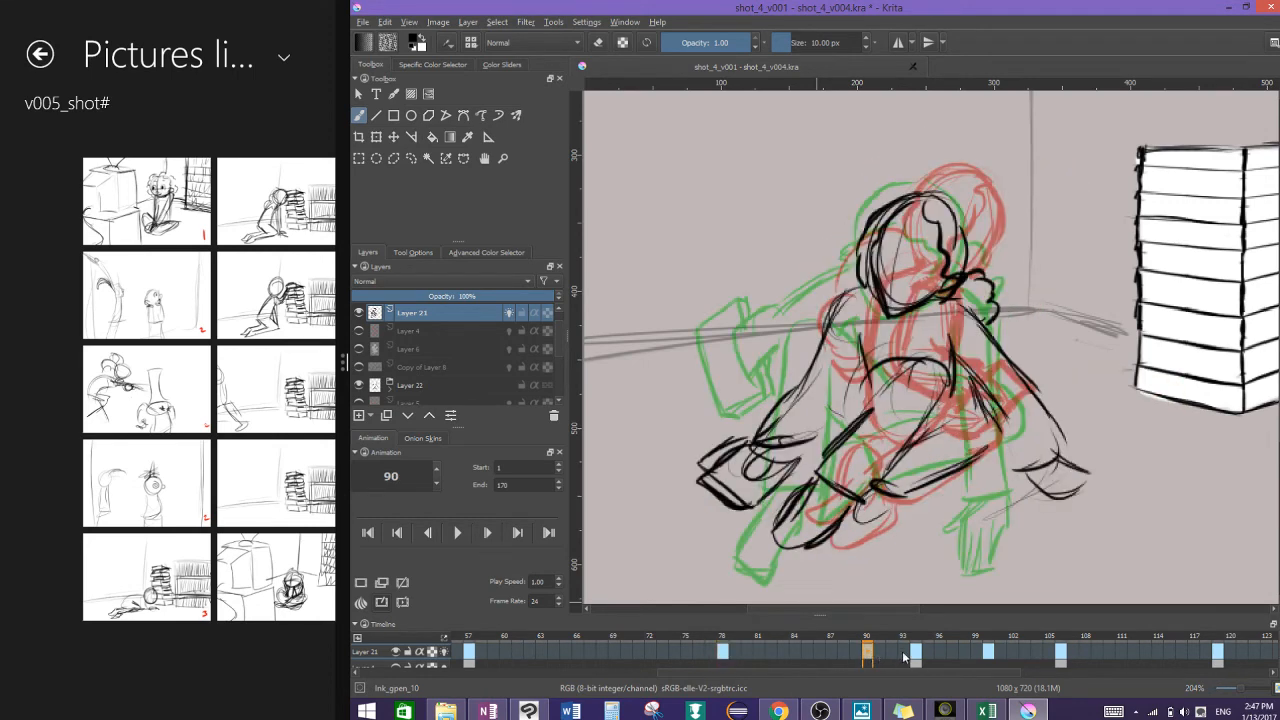
Step: Flip between the keyframes at frames 78, 90 and 94 to compare the neighbouring poses
left_click(917, 653)
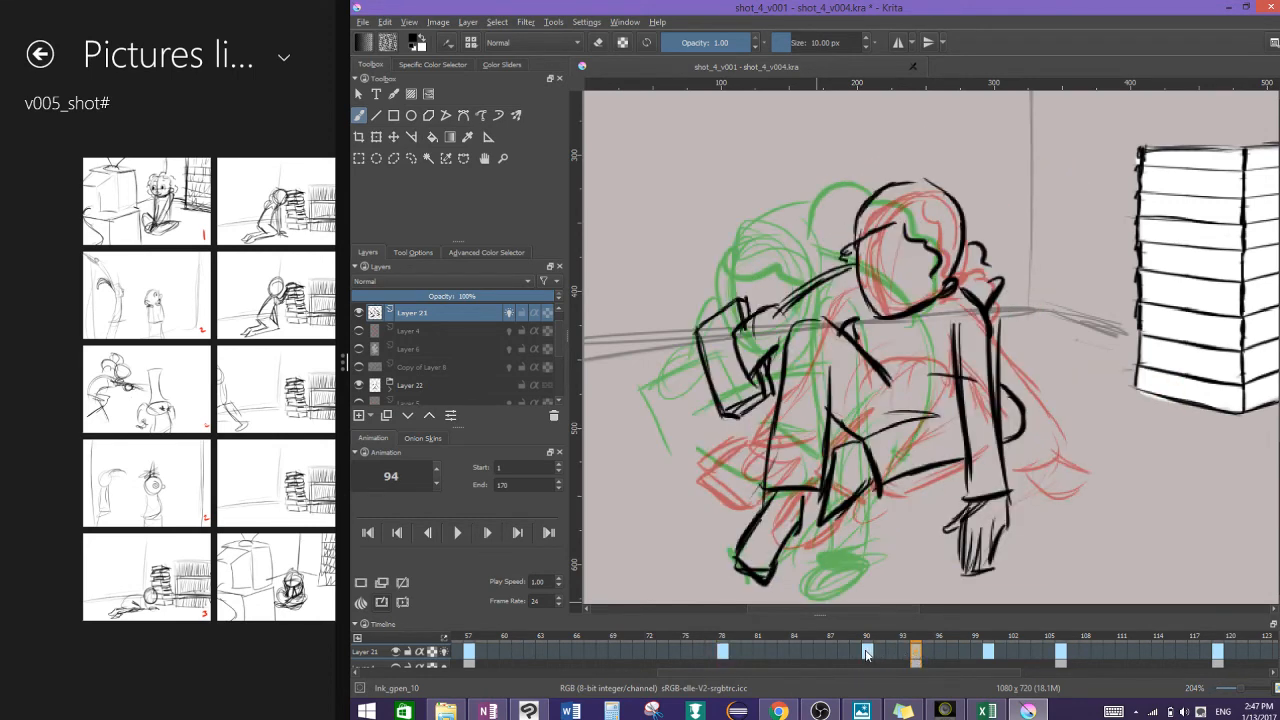
left_click(867, 653)
left_click(722, 653)
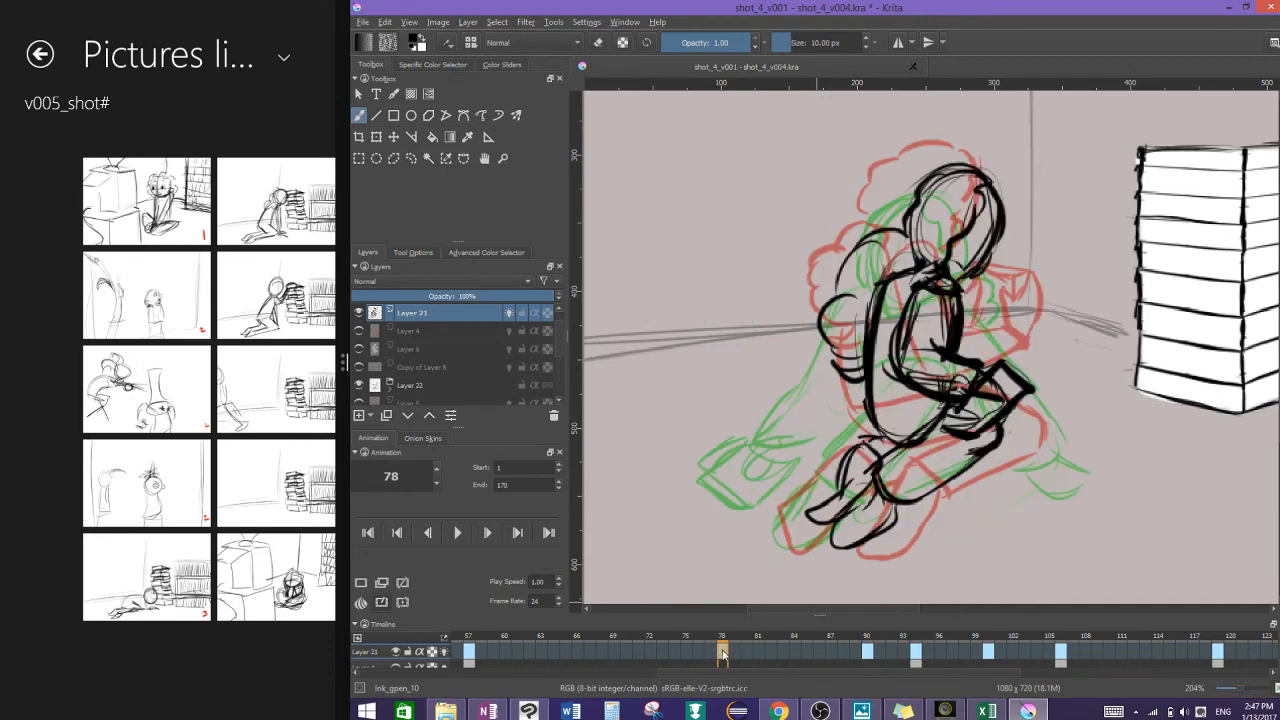
left_click(867, 653)
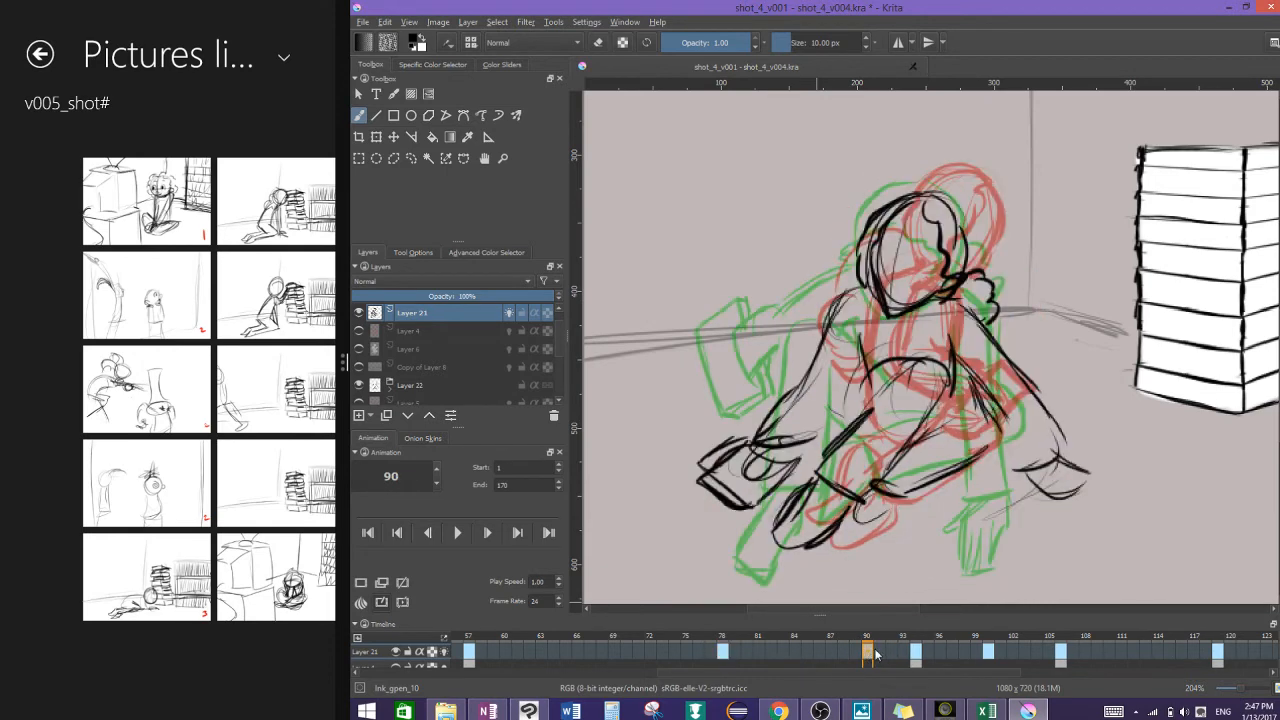
left_click(854, 652)
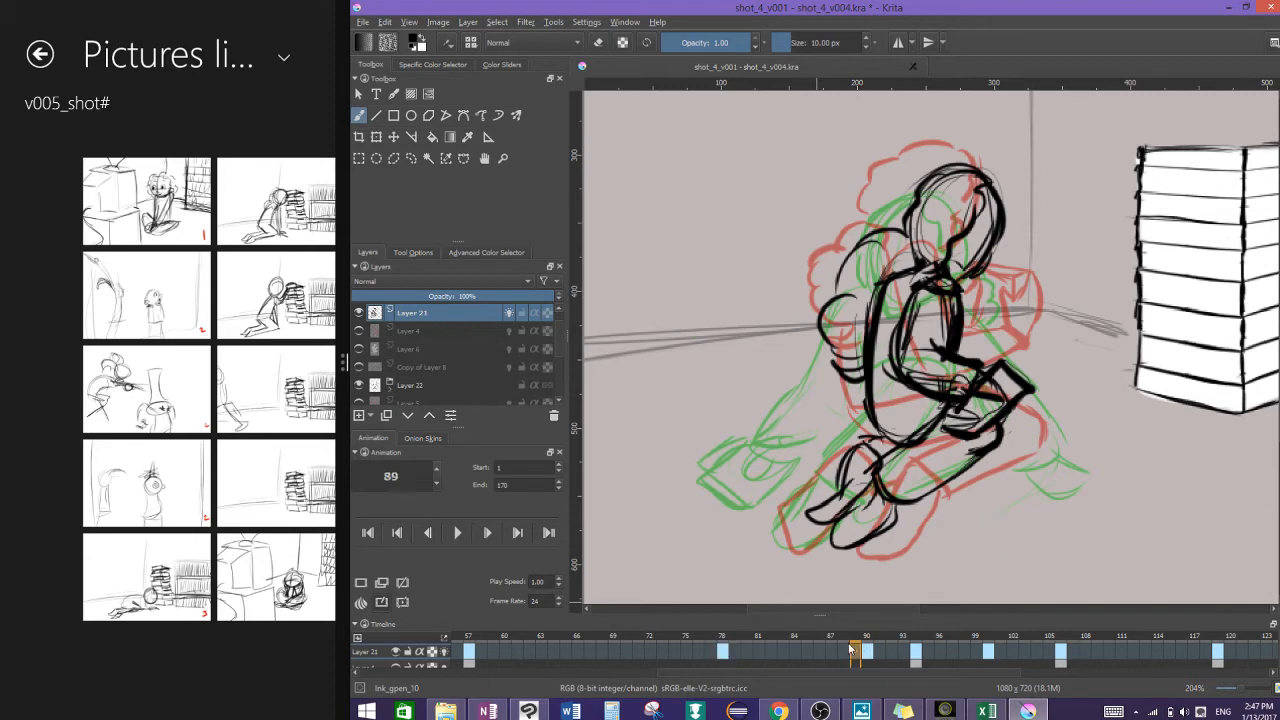
left_click(869, 652)
Step: Enlarge the timeline area and play the animation from frame 1 to review the timing
left_click_drag(932, 617, 933, 575)
left_click_drag(855, 673, 462, 655)
left_click(463, 609)
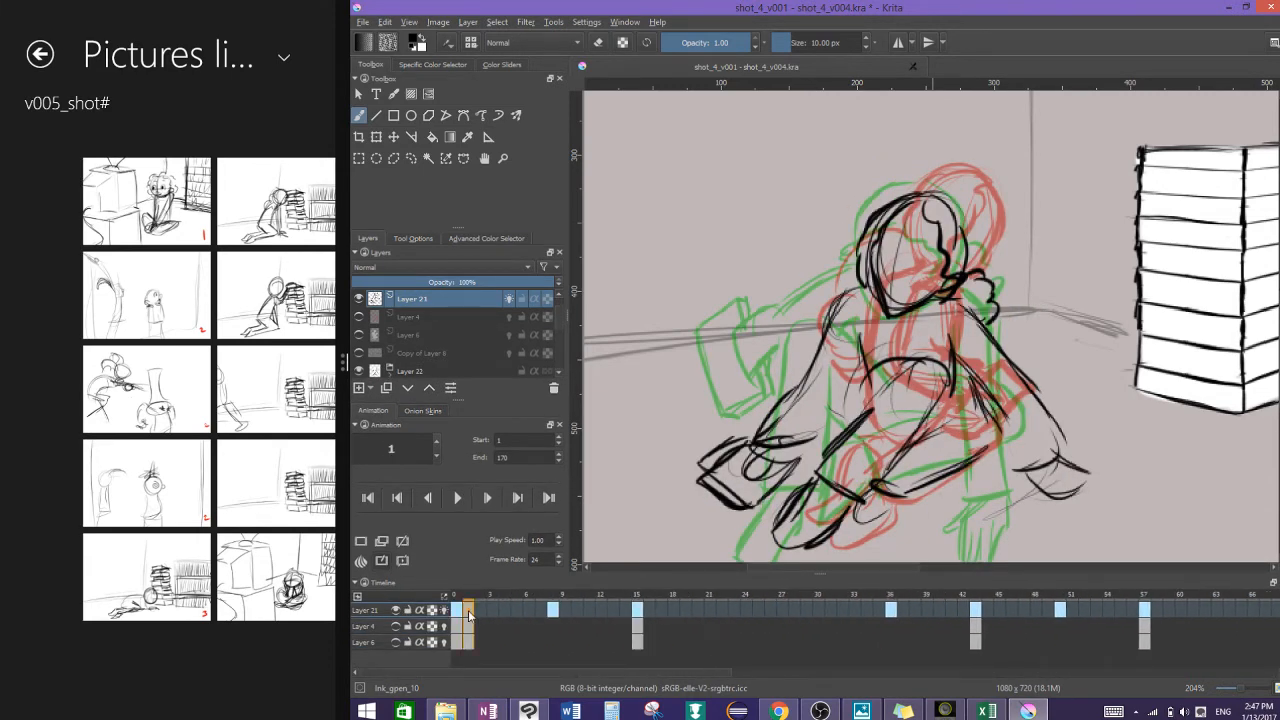
left_click(457, 497)
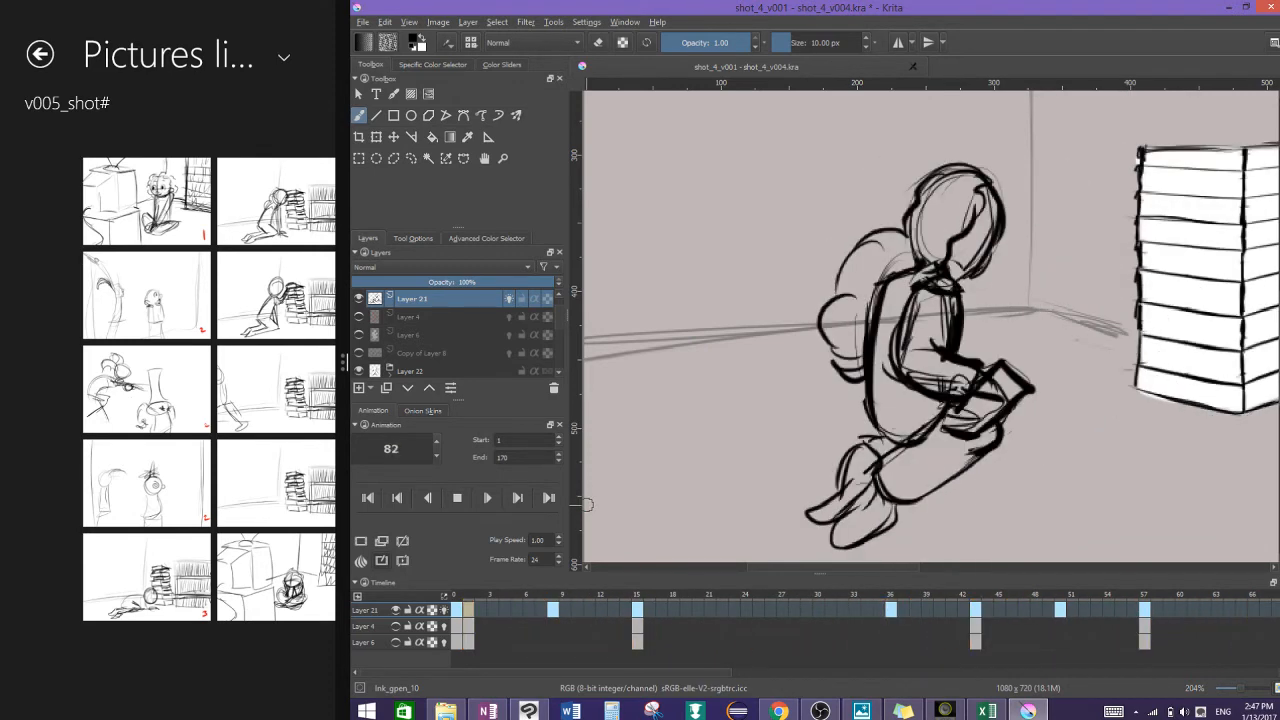
left_click(457, 498)
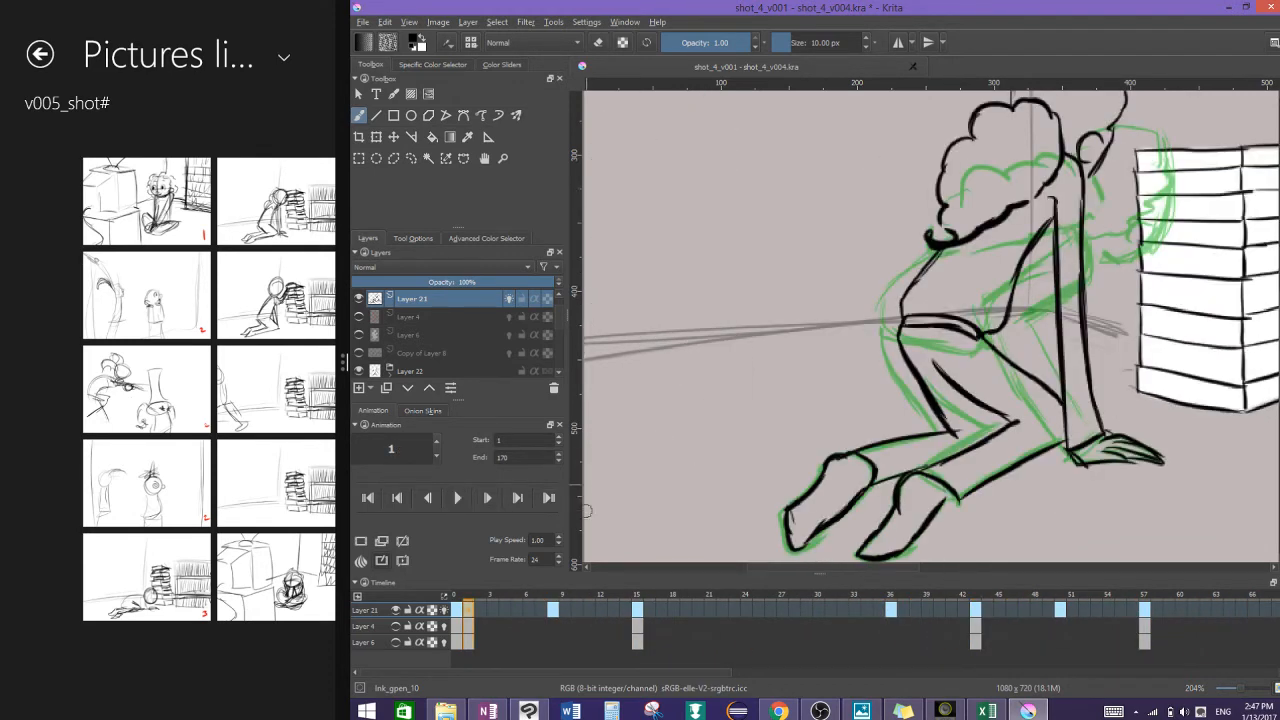
Step: Step through the keyframes at frames 36, 43, 50 and 78 to check the sequence of poses
left_click(898, 607)
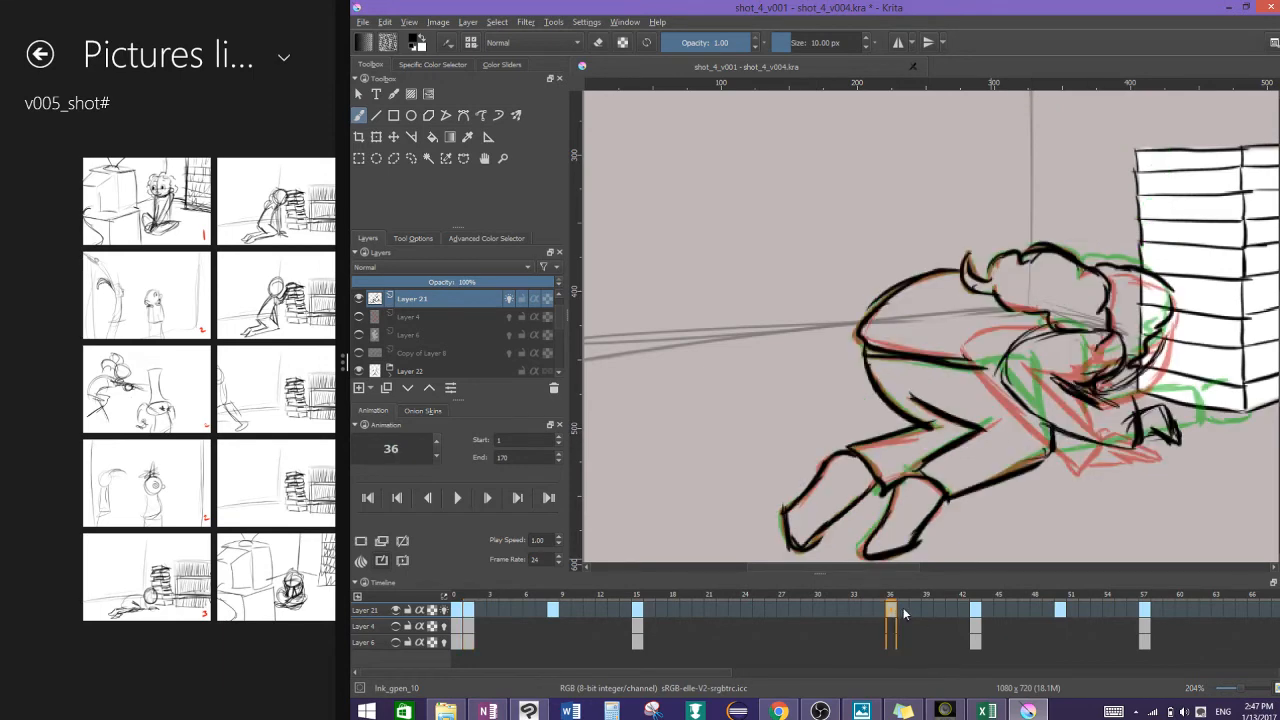
left_click(976, 610)
left_click(1062, 608)
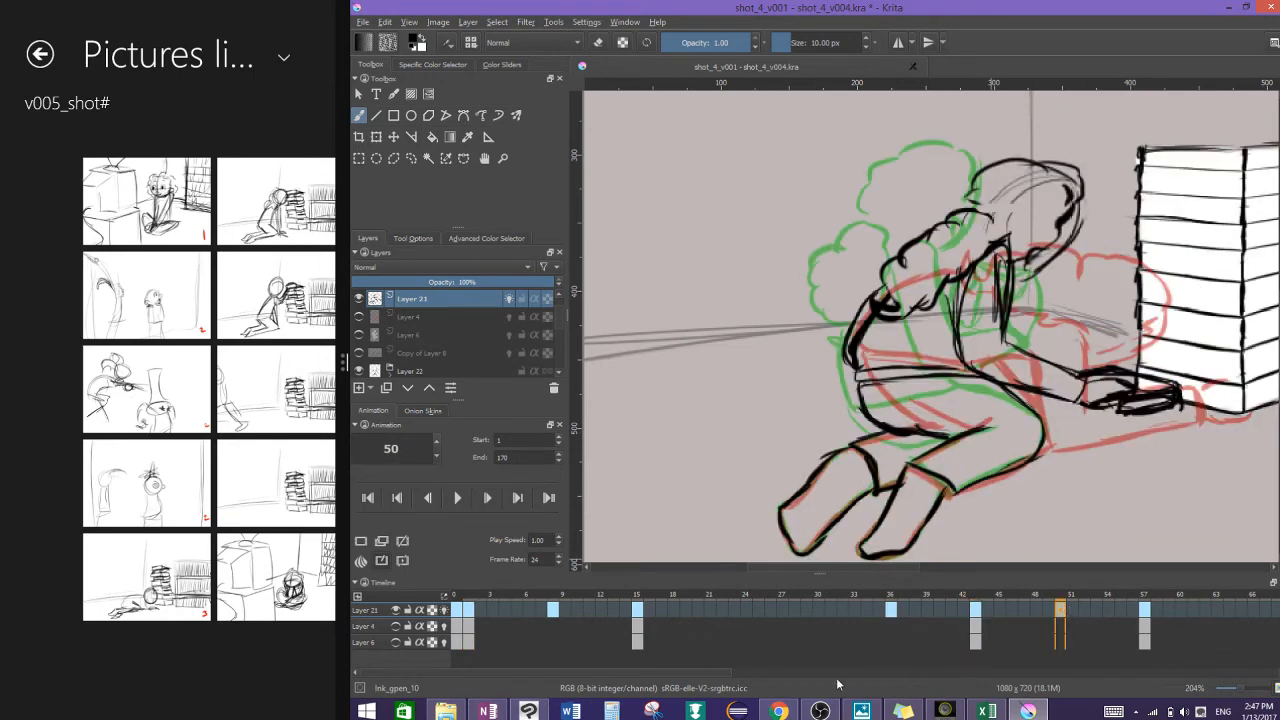
left_click_drag(722, 681, 980, 670)
left_click(784, 612)
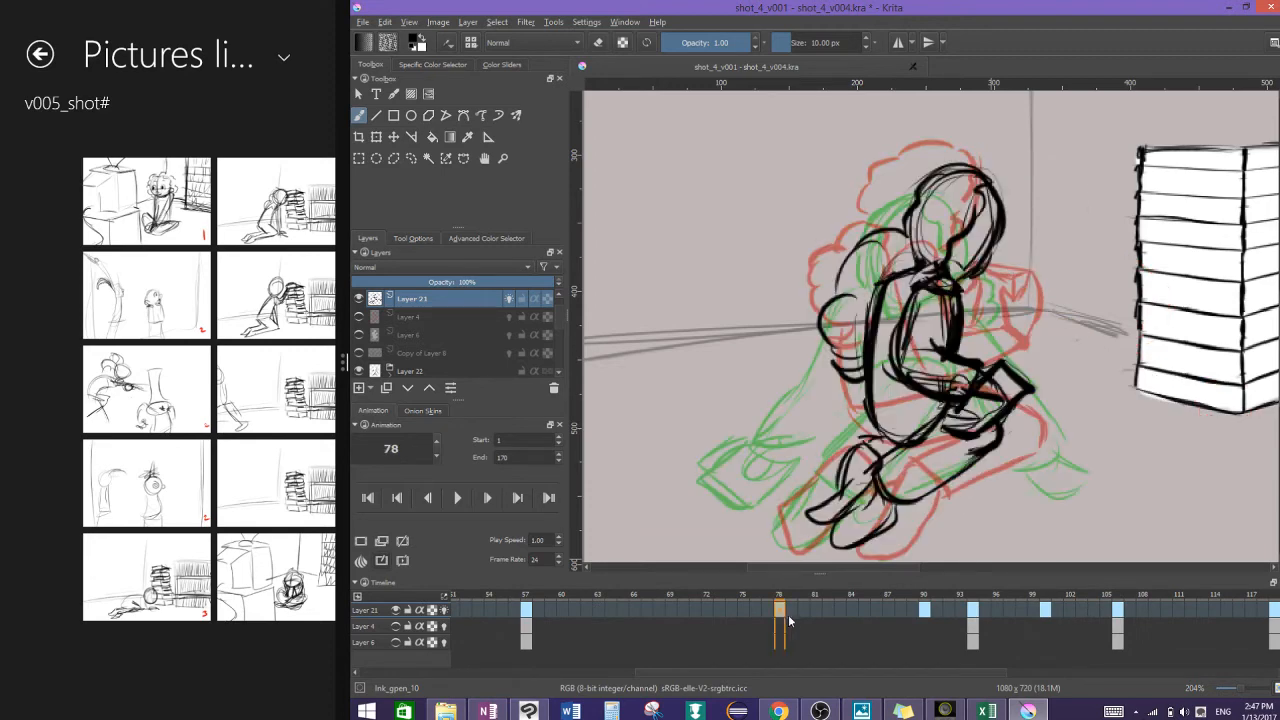
left_click_drag(787, 606, 876, 612)
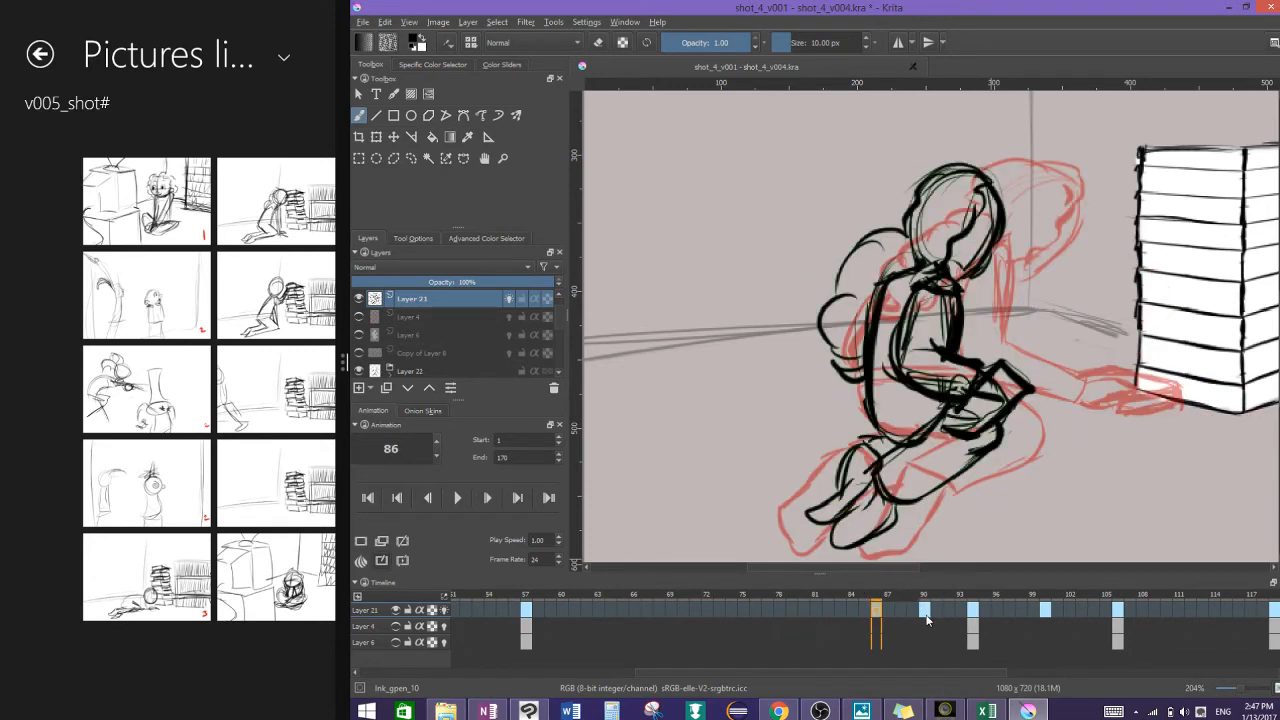
left_click(926, 612)
left_click(855, 610)
left_click(791, 610)
left_click(827, 612)
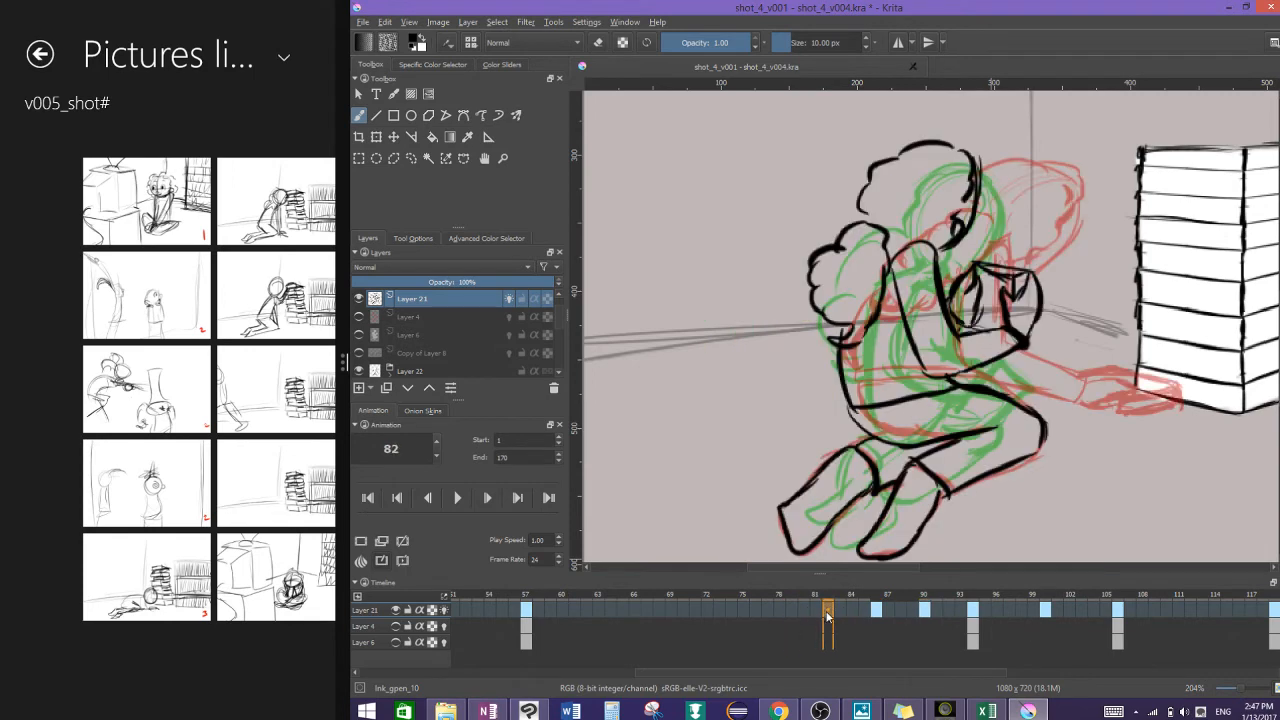
left_click(404, 540)
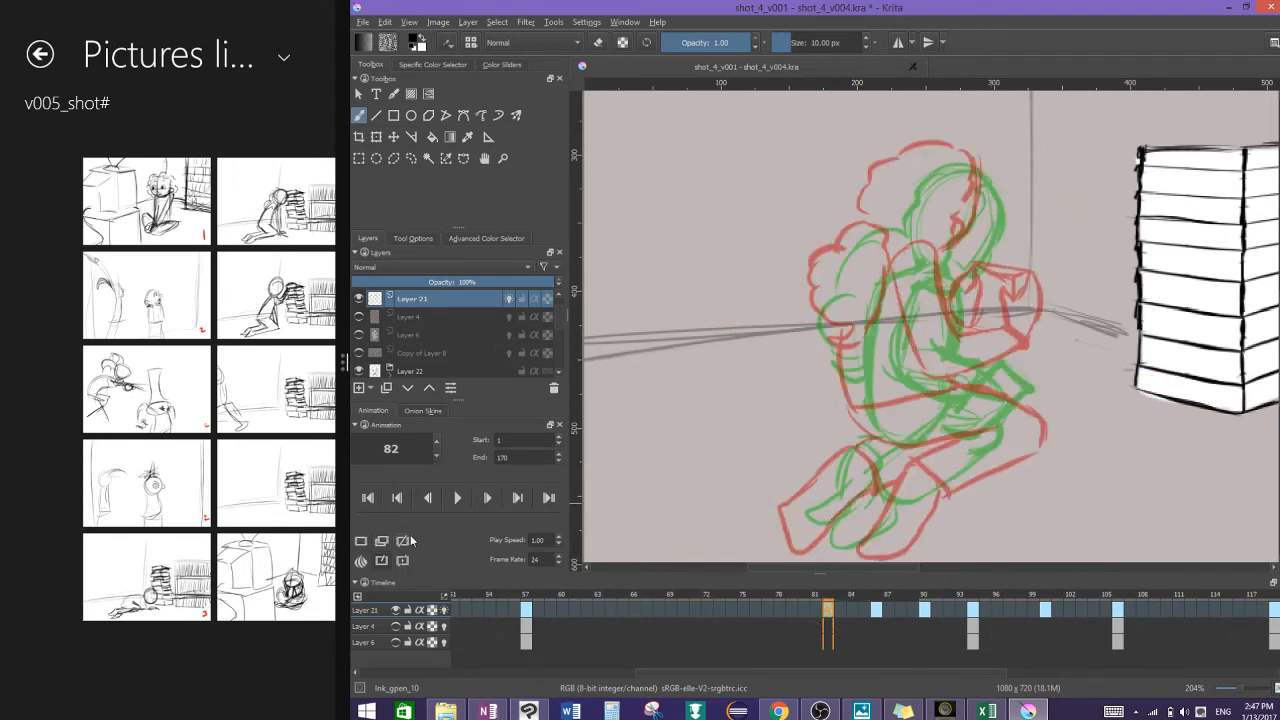
key("ctrl+z")
key("ctrl+z")
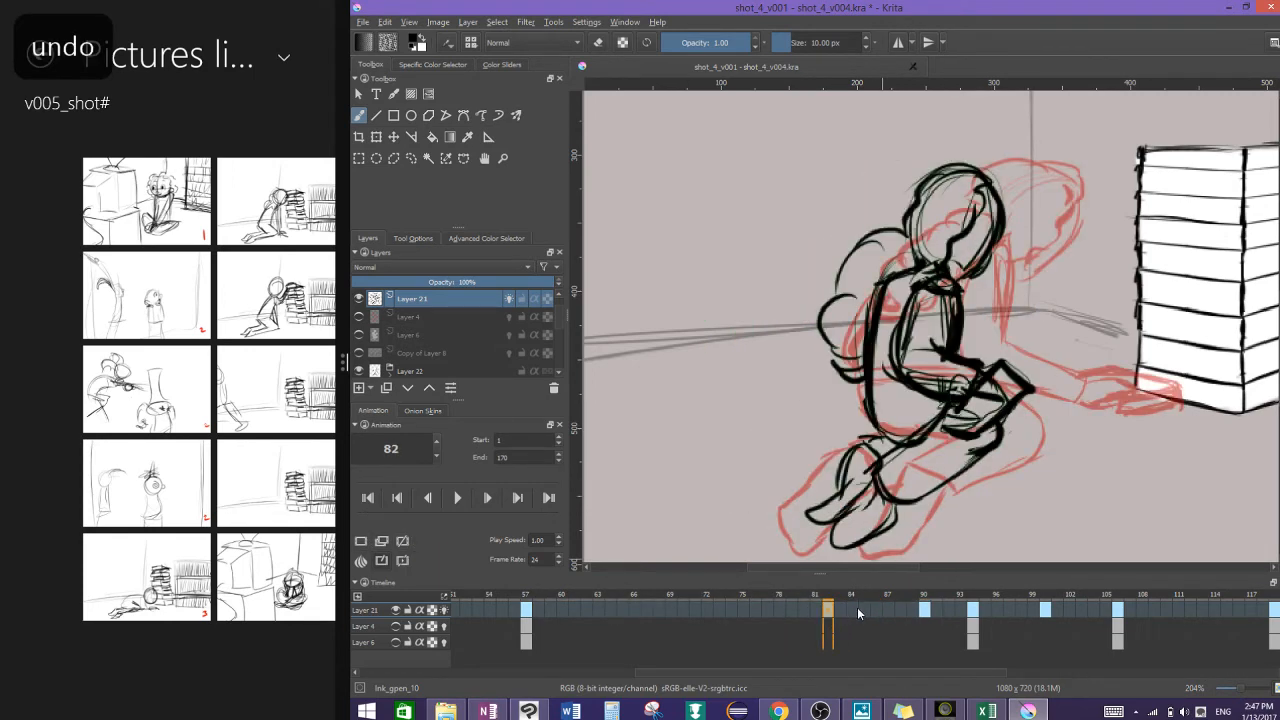
Step: Place the frame 78 pose's keyframe at frame 82 and insert a blank keyframe at frame 86
left_click(877, 612)
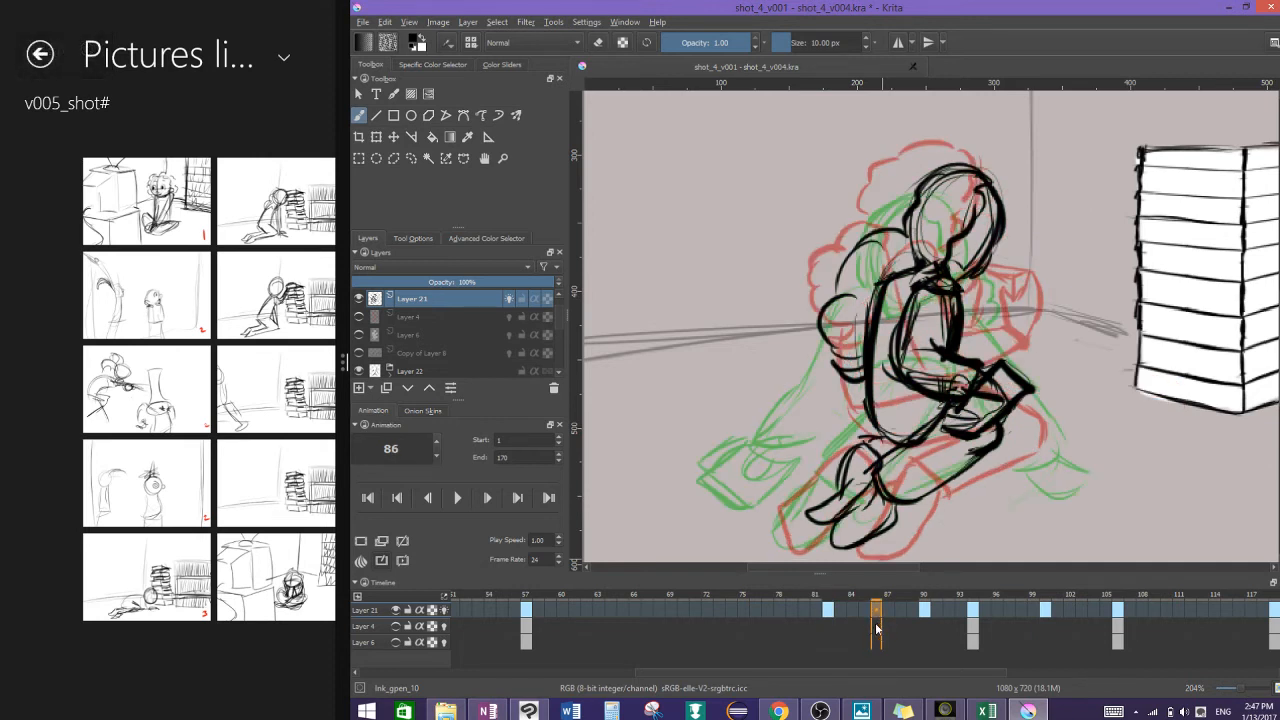
left_click(361, 541)
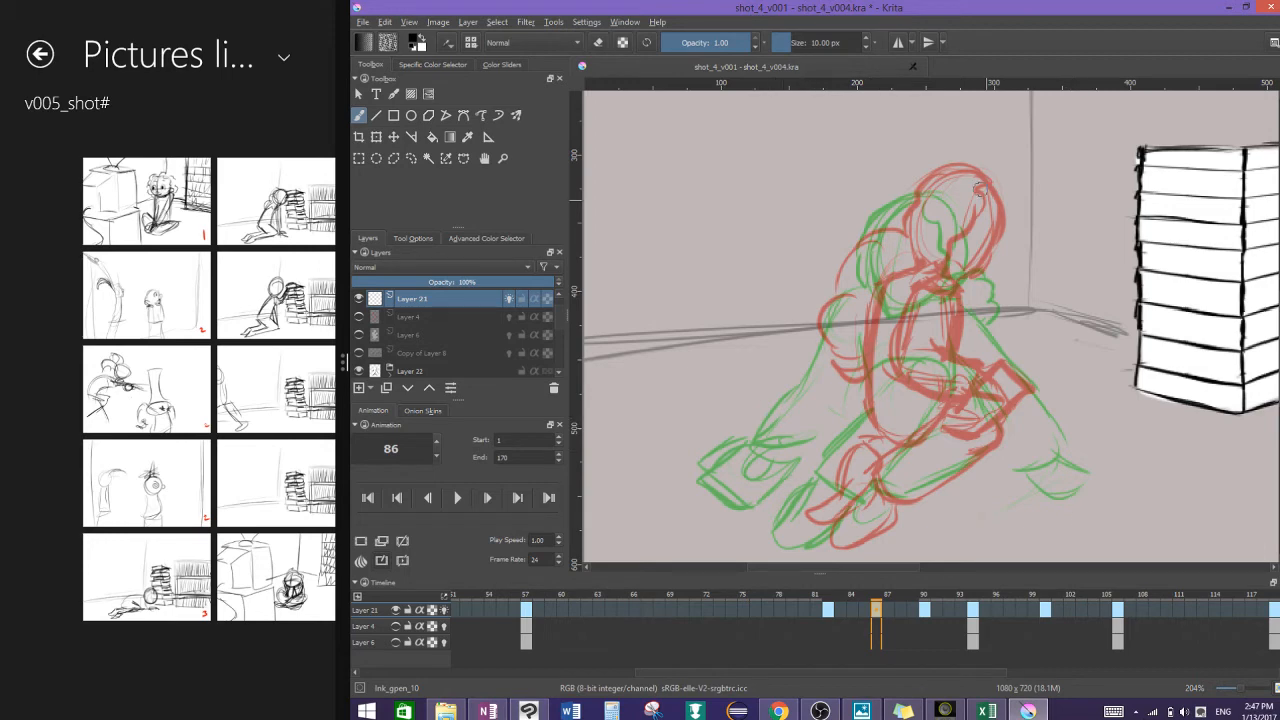
scroll(906, 470, "up", 3)
mouse_move(881, 227)
left_mouse_down()
mouse_move(836, 300)
mouse_move(782, 442)
mouse_move(852, 447)
left_mouse_up()
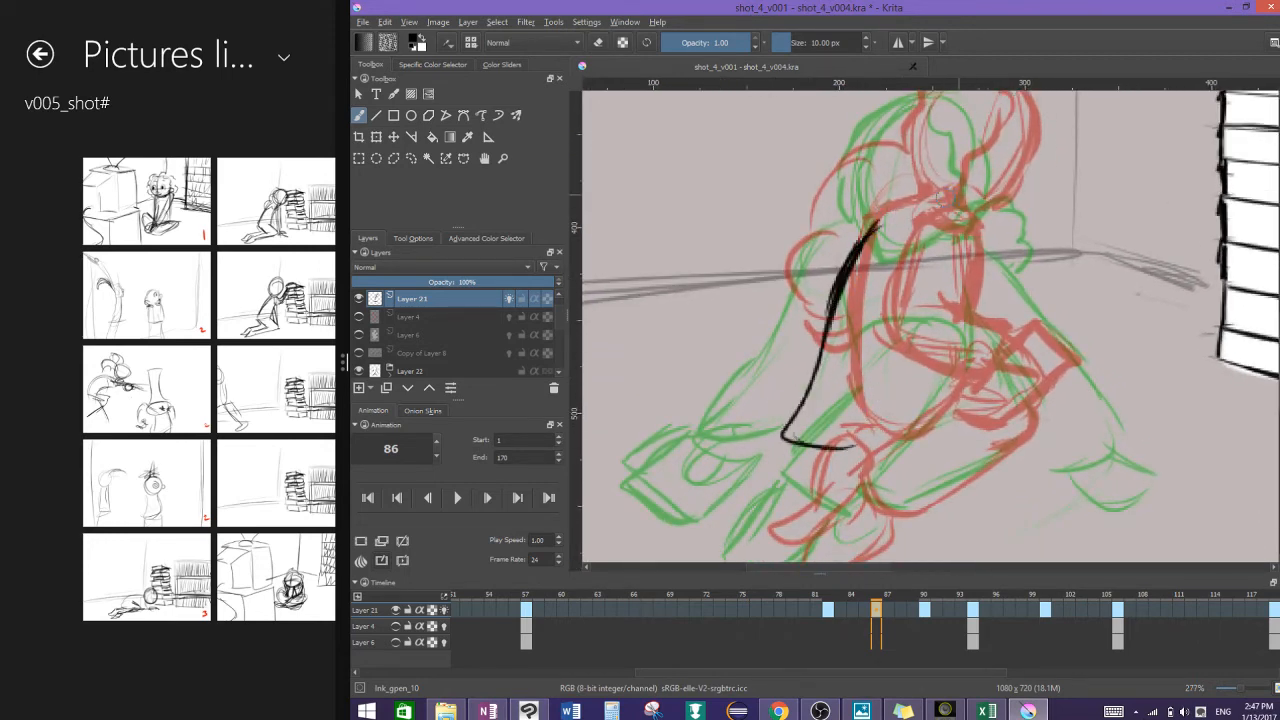
key("ctrl+z")
key("ctrl+z")
key("ctrl+z")
Step: Sketch the bent near arm at frame 86 and the book held in its hand, between the onion-skinned poses
mouse_move(878, 220)
left_mouse_down()
mouse_move(792, 328)
mouse_move(805, 398)
mouse_move(832, 410)
left_mouse_up()
mouse_move(900, 248)
left_mouse_down()
mouse_move(878, 305)
mouse_move(846, 338)
mouse_move(880, 399)
mouse_move(814, 434)
left_mouse_up()
left_click_drag(800, 412, 858, 388)
mouse_move(816, 432)
left_mouse_down()
mouse_move(790, 488)
mouse_move(868, 500)
left_mouse_up()
left_click_drag(880, 410, 906, 478)
mouse_move(816, 430)
left_mouse_down()
mouse_move(888, 422)
mouse_move(845, 441)
mouse_move(845, 467)
mouse_move(874, 424)
mouse_move(844, 462)
mouse_move(881, 431)
mouse_move(906, 472)
left_mouse_up()
left_click_drag(810, 498, 916, 484)
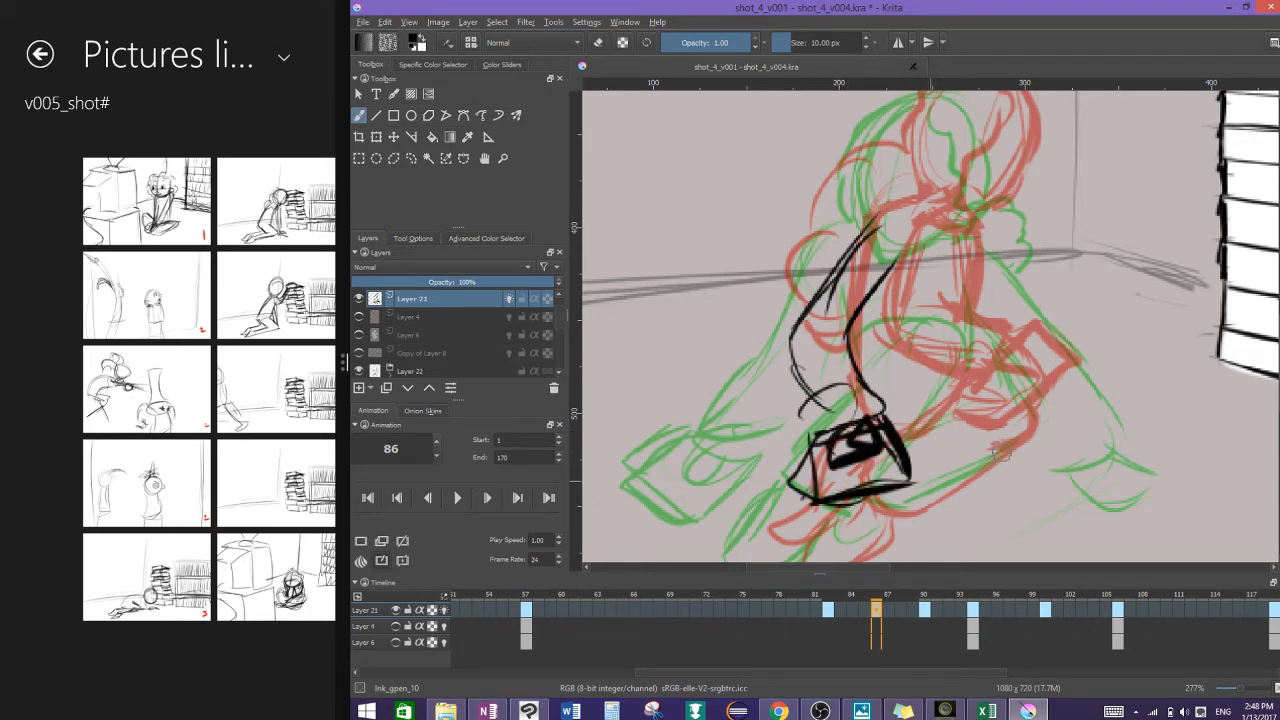
Step: Draw the other arm of the frame 86 pose reaching down to a hand planted on the floor
mouse_move(1002, 453)
left_mouse_down()
mouse_move(905, 400)
mouse_move(978, 507)
left_mouse_up()
mouse_move(775, 240)
left_mouse_down()
mouse_move(876, 238)
mouse_move(990, 472)
mouse_move(928, 522)
left_mouse_up()
mouse_move(988, 455)
left_mouse_down()
mouse_move(958, 498)
mouse_move(990, 455)
mouse_move(985, 498)
left_mouse_up()
left_click_drag(948, 380, 985, 450)
mouse_move(999, 404)
left_mouse_down()
mouse_move(1033, 370)
mouse_move(1088, 267)
left_mouse_up()
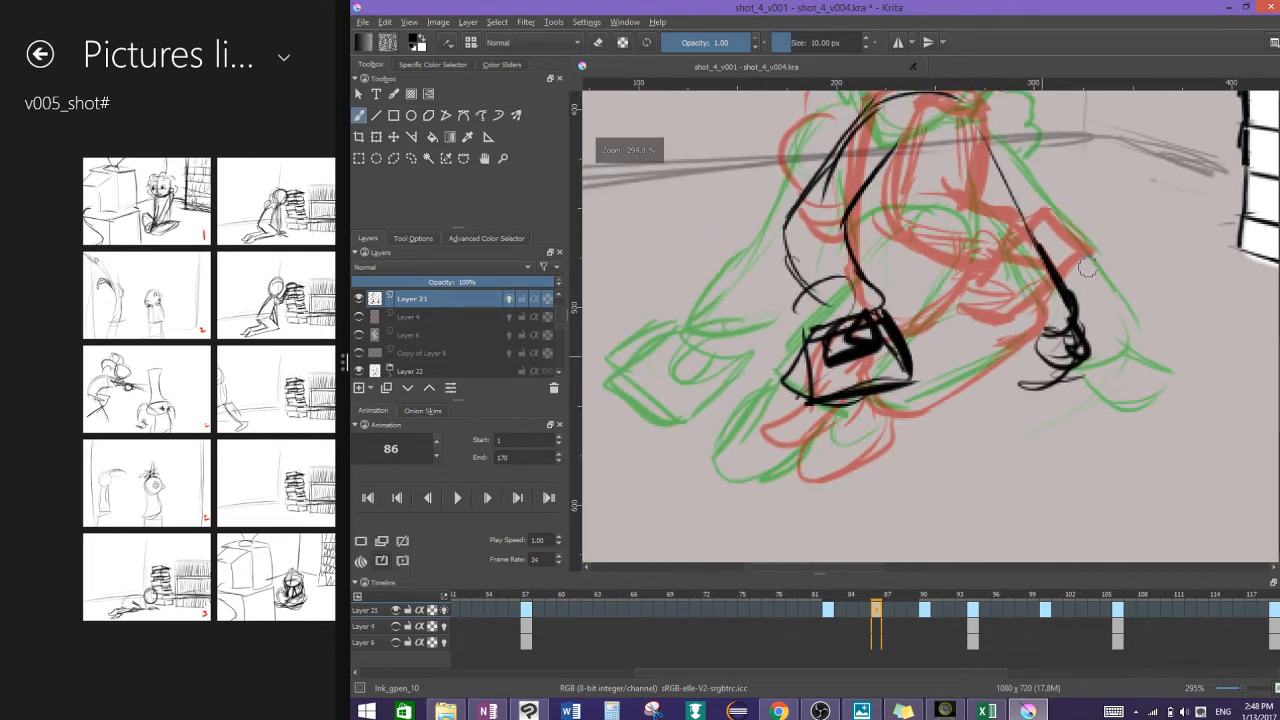
Step: Sketch the side of the torso and the bent leg with its rounded knee and thick thigh strokes
left_click_drag(892, 240, 914, 316)
left_click_drag(903, 234, 902, 318)
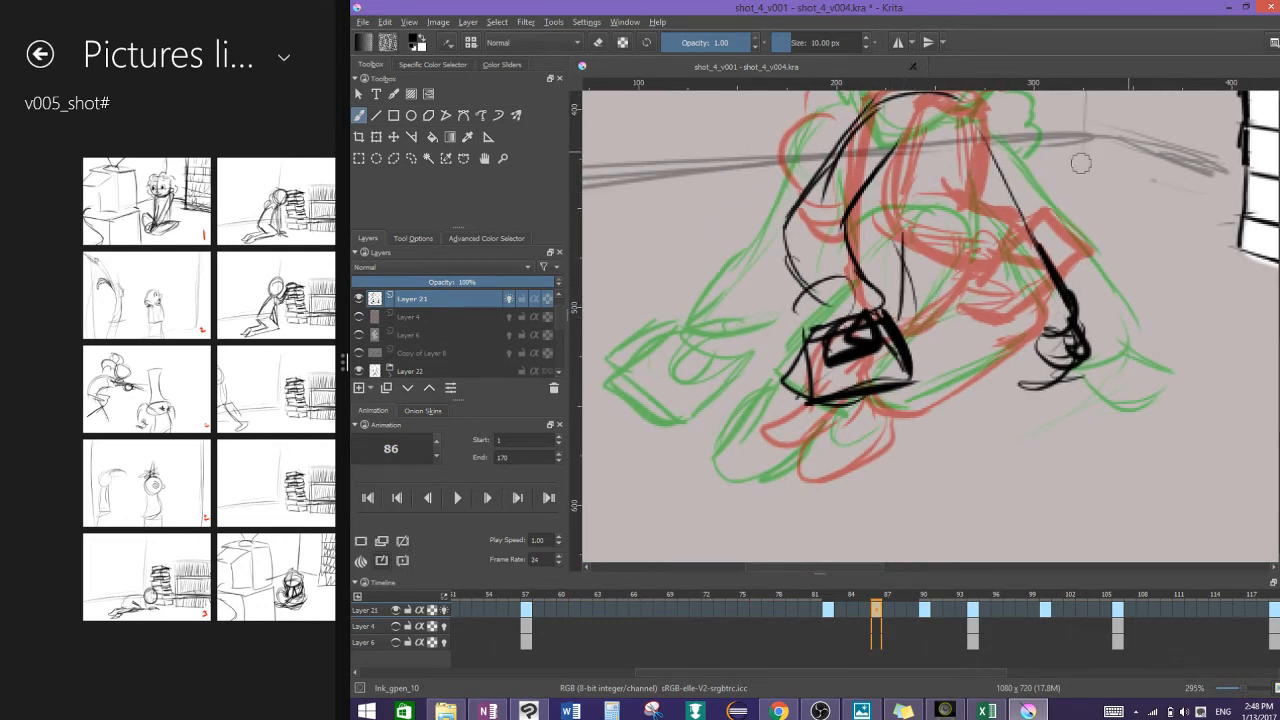
mouse_move(990, 232)
left_mouse_down()
mouse_move(1020, 288)
mouse_move(905, 382)
left_mouse_up()
left_click_drag(998, 308, 910, 378)
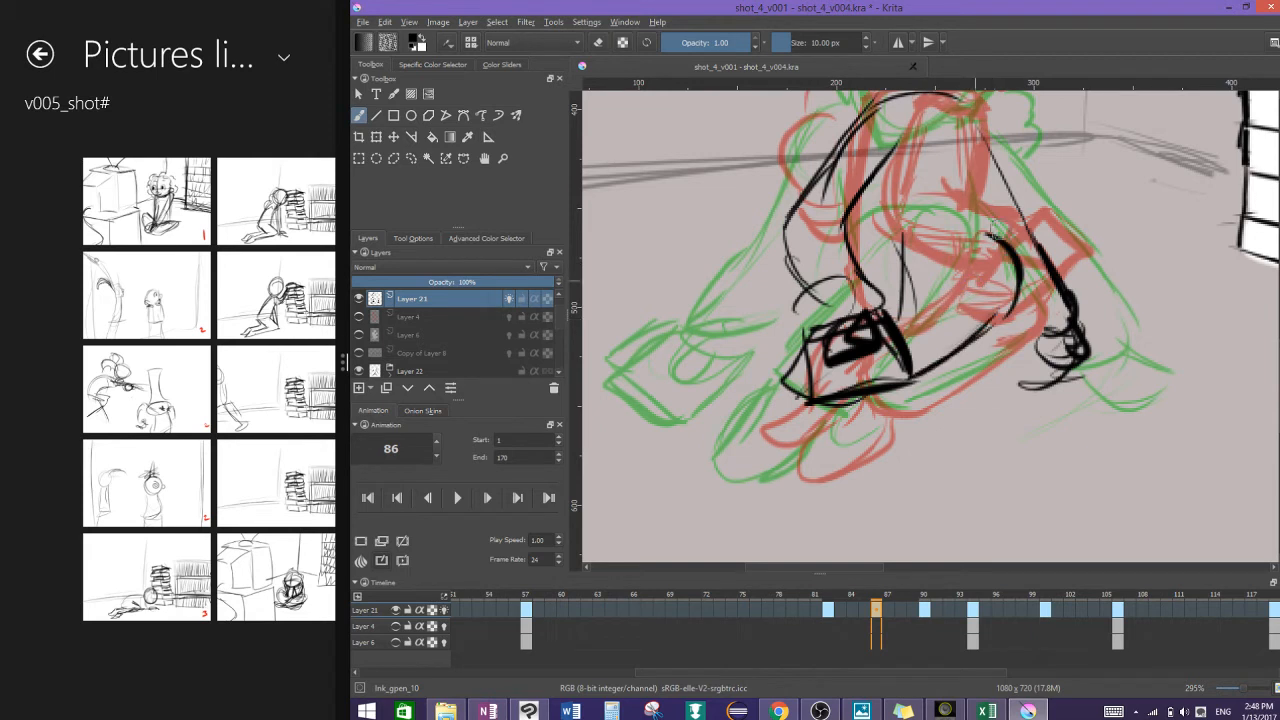
mouse_move(898, 210)
left_mouse_down()
mouse_move(1002, 238)
mouse_move(1000, 300)
left_mouse_up()
mouse_move(878, 242)
left_mouse_down()
mouse_move(954, 223)
mouse_move(1010, 284)
left_mouse_up()
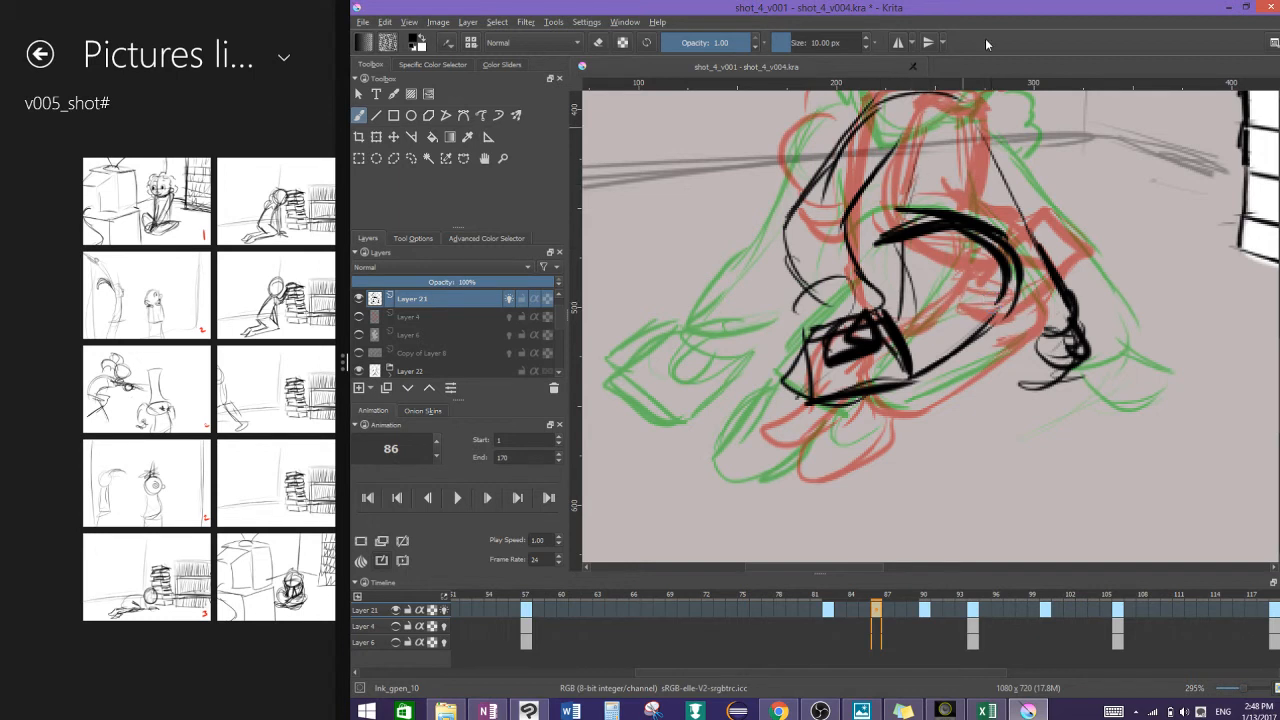
Step: Erase the upper part of the heavy thigh strokes with the circle eraser and return to the ink brush
key("slash")
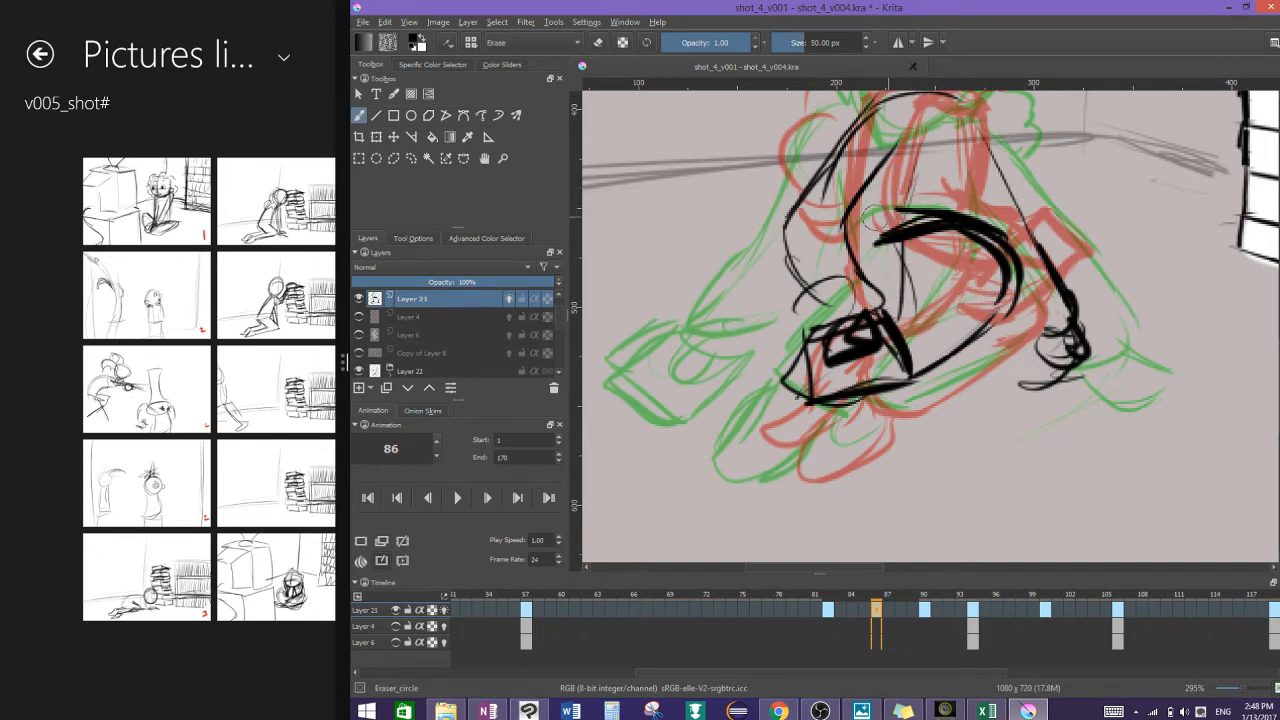
mouse_move(888, 215)
left_mouse_down()
mouse_move(982, 229)
mouse_move(962, 228)
mouse_move(997, 258)
left_mouse_up()
key("slash")
Step: Add the inner thigh line, the foot below the book and a second contour along the leg
left_click_drag(890, 295, 947, 275)
left_click_drag(897, 296, 936, 279)
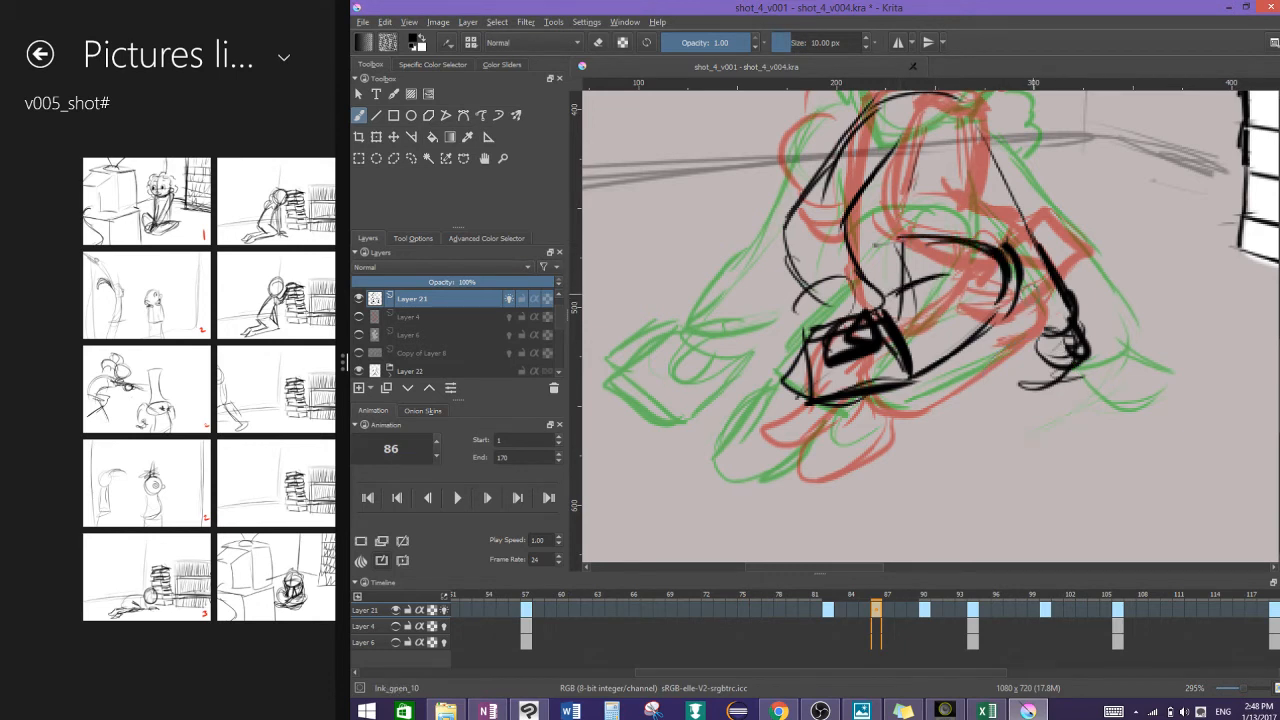
mouse_move(815, 405)
left_mouse_down()
mouse_move(768, 462)
mouse_move(830, 458)
mouse_move(860, 412)
mouse_move(790, 468)
left_mouse_up()
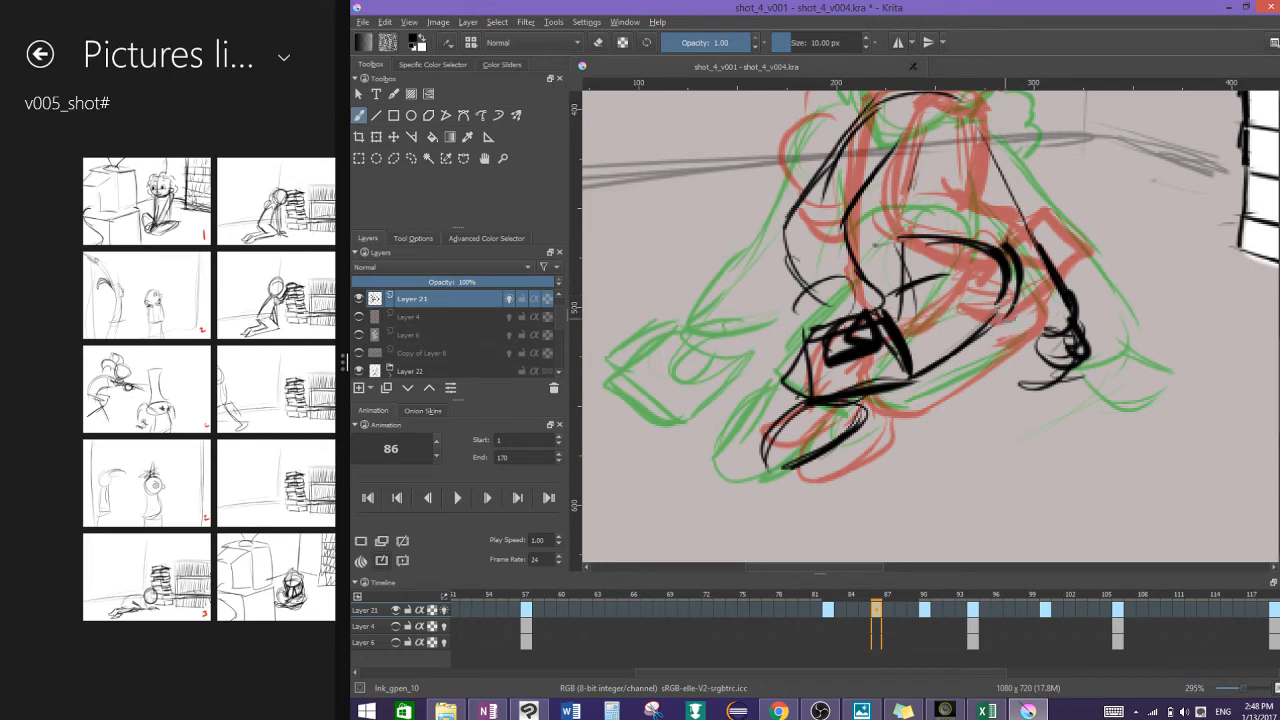
mouse_move(1020, 305)
left_mouse_down()
mouse_move(995, 345)
mouse_move(922, 380)
mouse_move(1027, 325)
mouse_move(1026, 286)
left_mouse_up()
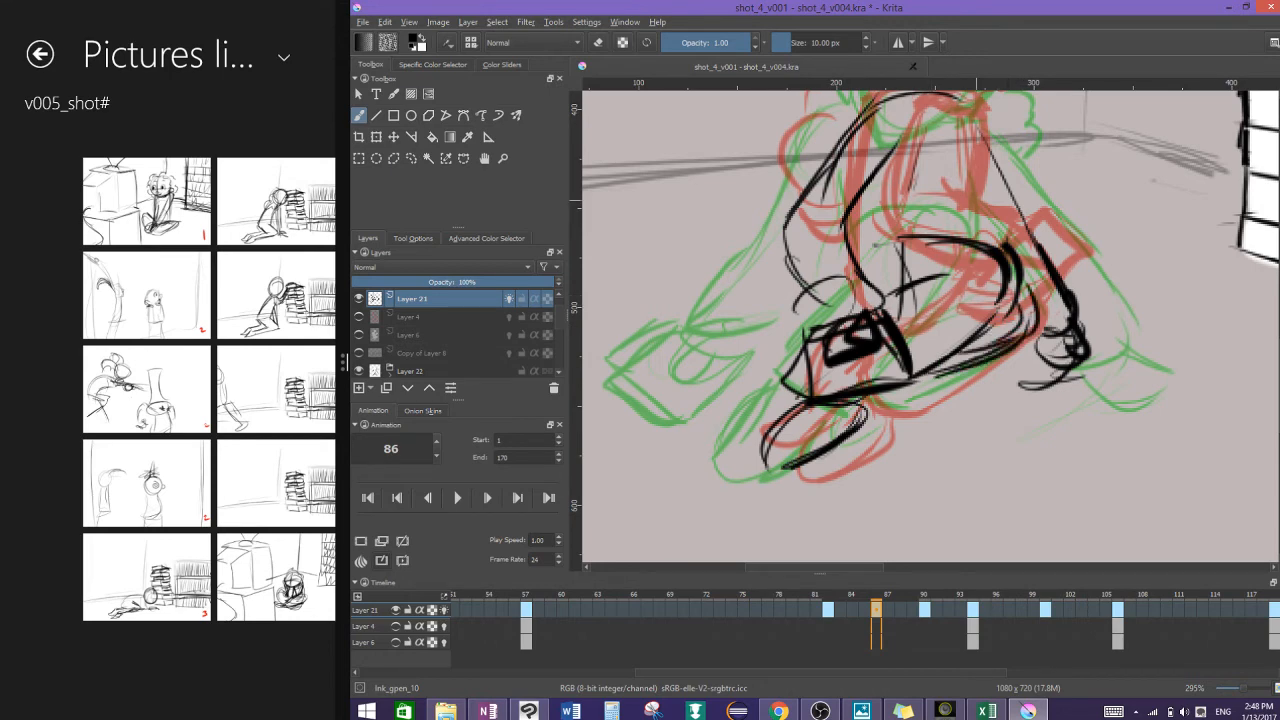
Step: Draw the front line of the torso with thick strokes above the bent knee
left_click_drag(975, 188, 962, 232)
left_click_drag(980, 123, 960, 238)
mouse_move(966, 180)
left_mouse_down()
mouse_move(934, 300)
mouse_move(970, 357)
mouse_move(952, 380)
left_mouse_up()
Step: Sketch the oval head of the frame 86 pose and darken the side facing the bookstack
mouse_move(940, 178)
left_mouse_down()
mouse_move(890, 290)
mouse_move(905, 308)
left_mouse_up()
left_click_drag(895, 220, 975, 312)
left_click_drag(986, 172, 1010, 266)
left_click_drag(992, 162, 966, 282)
left_click_drag(990, 184, 1014, 256)
left_click_drag(988, 186, 976, 278)
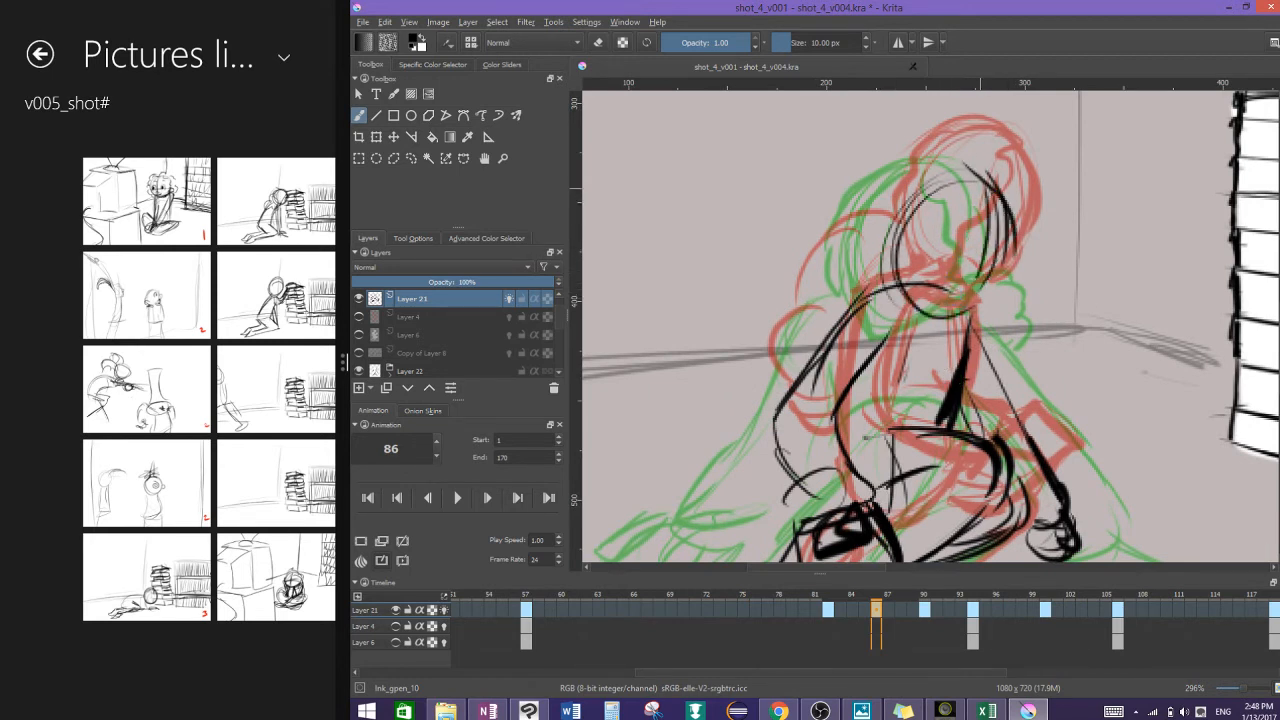
Step: Draw the hairline diagonally across the face and thicken the crown and back of the head
left_click_drag(984, 172, 958, 244)
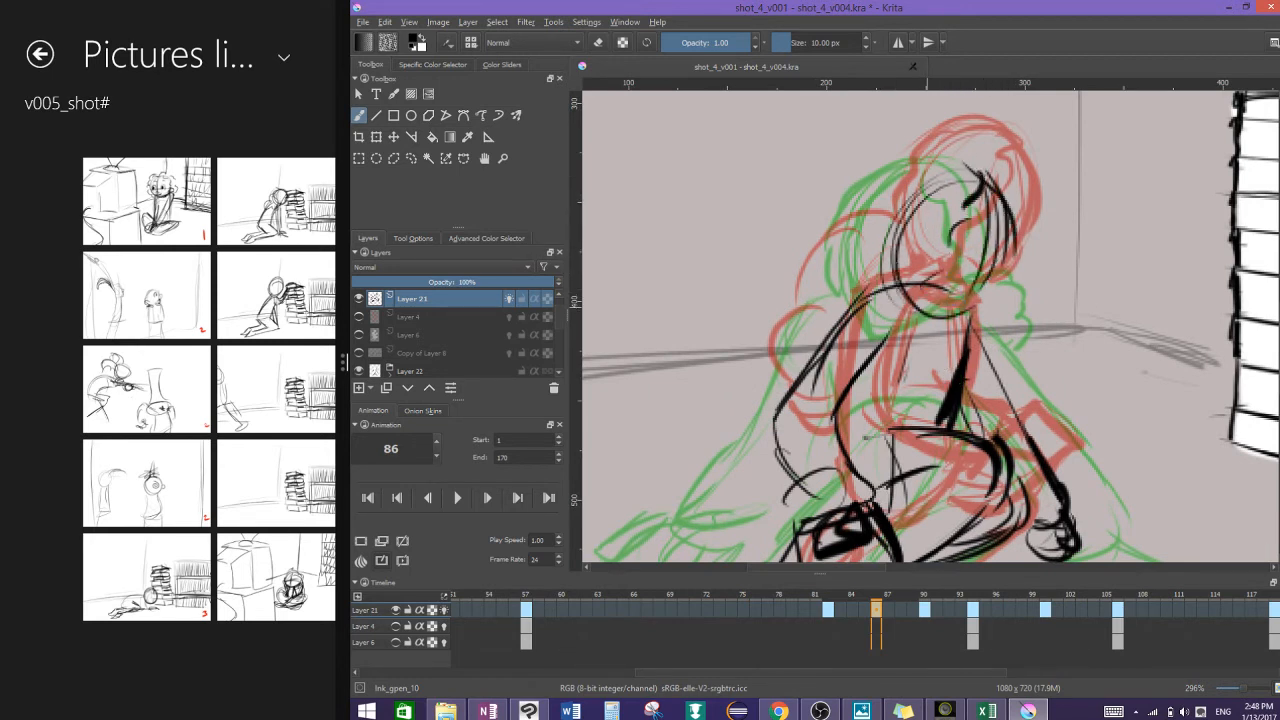
key("ctrl+z")
mouse_move(978, 178)
left_mouse_down()
mouse_move(998, 260)
mouse_move(982, 302)
left_mouse_up()
mouse_move(986, 174)
left_mouse_down()
mouse_move(978, 306)
mouse_move(938, 198)
left_mouse_up()
left_click_drag(984, 178, 914, 286)
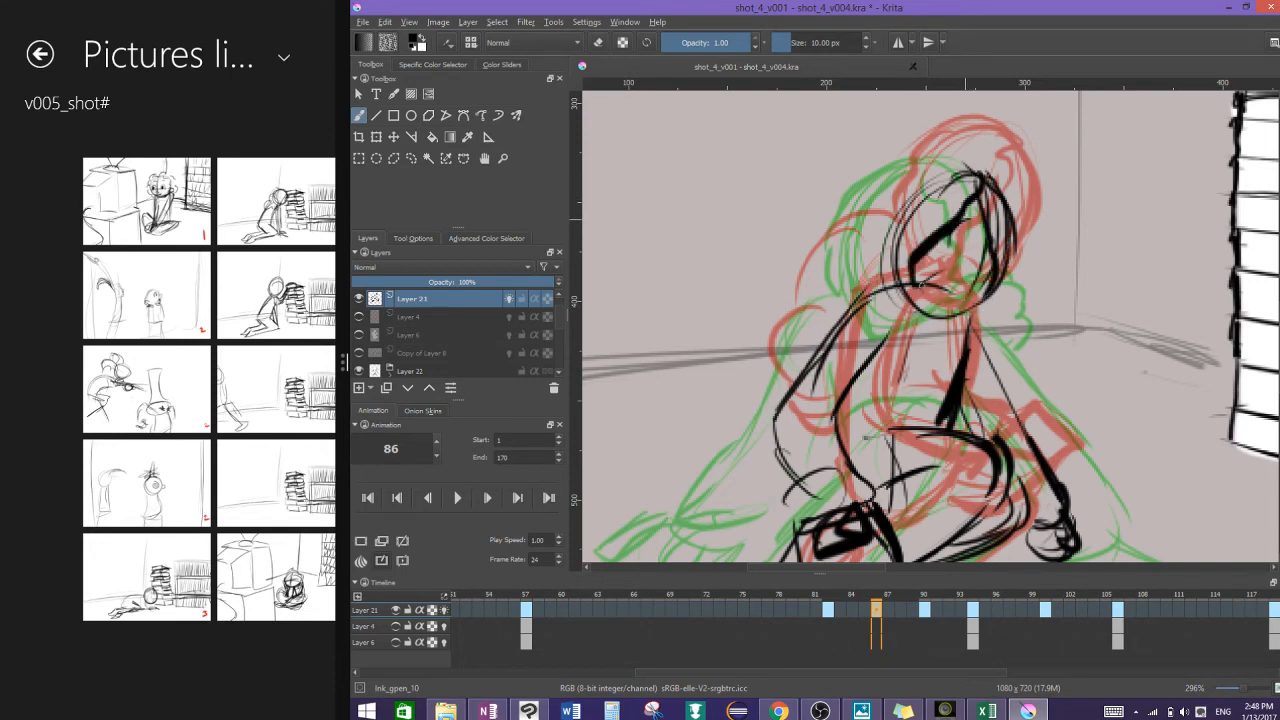
left_click_drag(970, 166, 904, 226)
left_click_drag(936, 186, 890, 284)
mouse_move(978, 176)
left_mouse_down()
mouse_move(906, 198)
mouse_move(884, 266)
left_mouse_up()
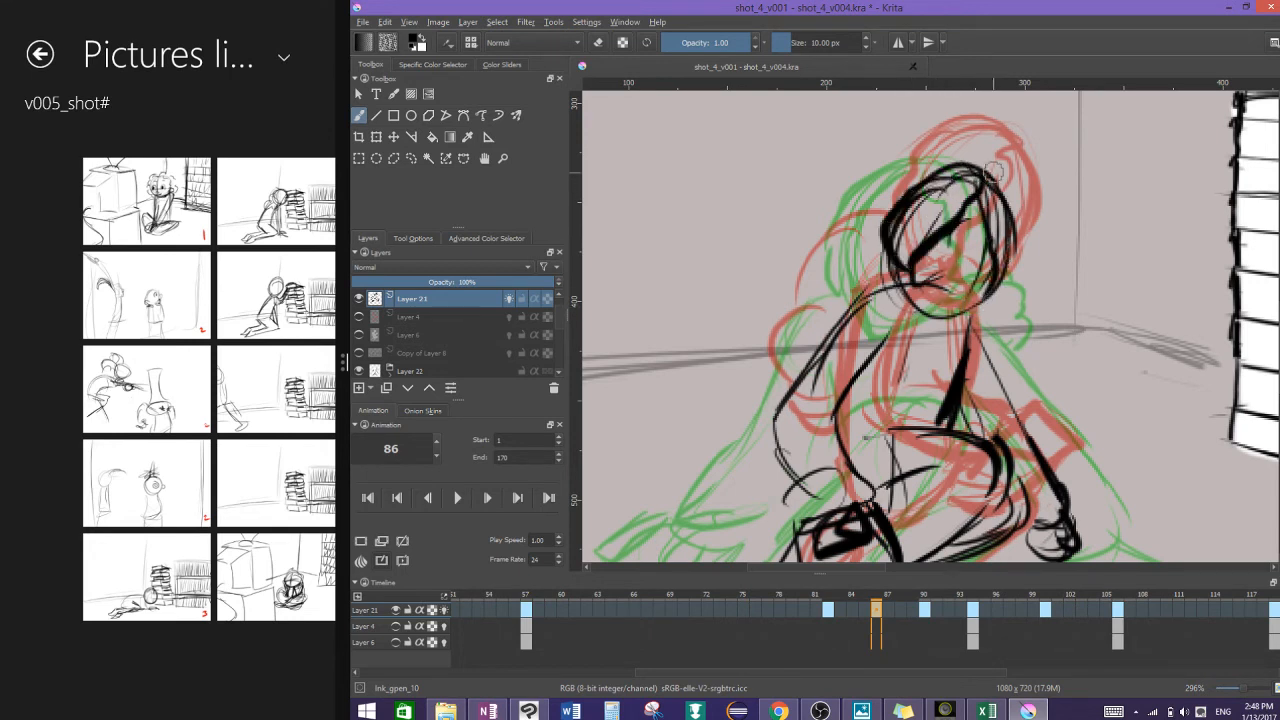
Step: Compare the new pose at frame 86 with the keyframes at frames 82 and 90
left_click(820, 610)
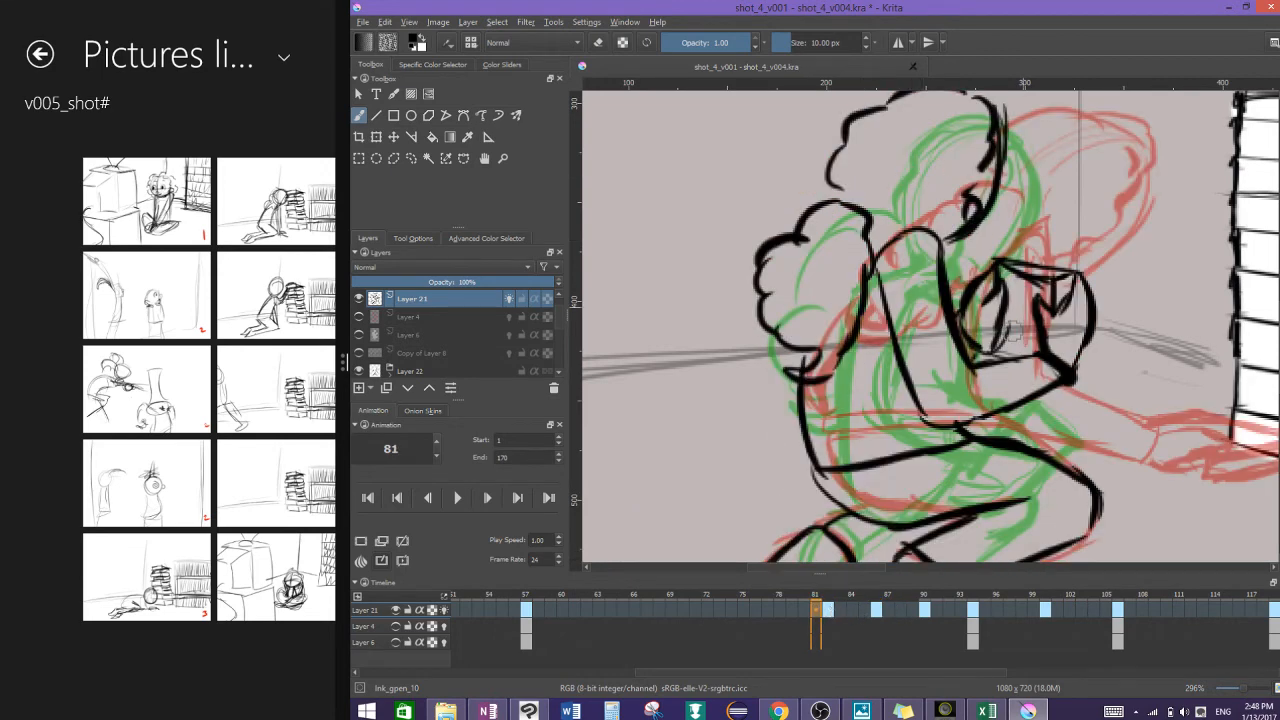
left_click(828, 609)
left_click(876, 611)
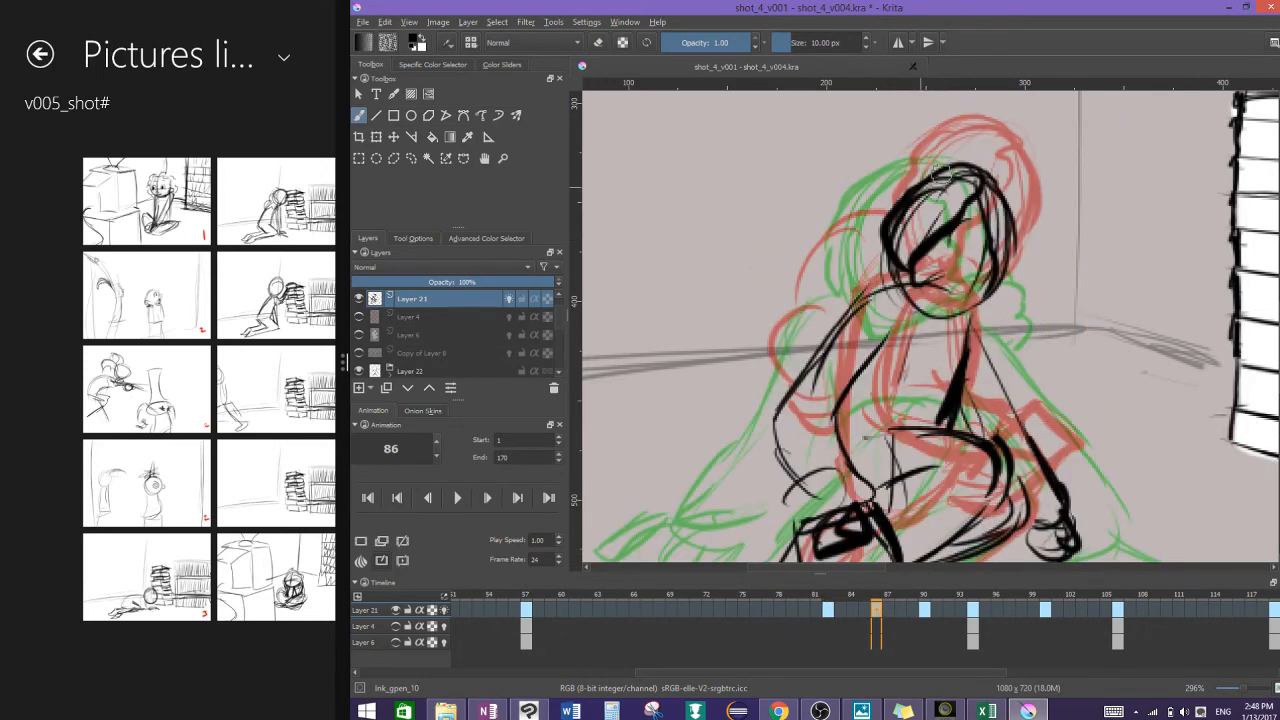
left_click(922, 610)
left_click(877, 610)
Step: Reinforce the body line just below the neck with a thick stroke
left_click_drag(972, 308, 981, 349)
scroll(985, 357, "down", 2)
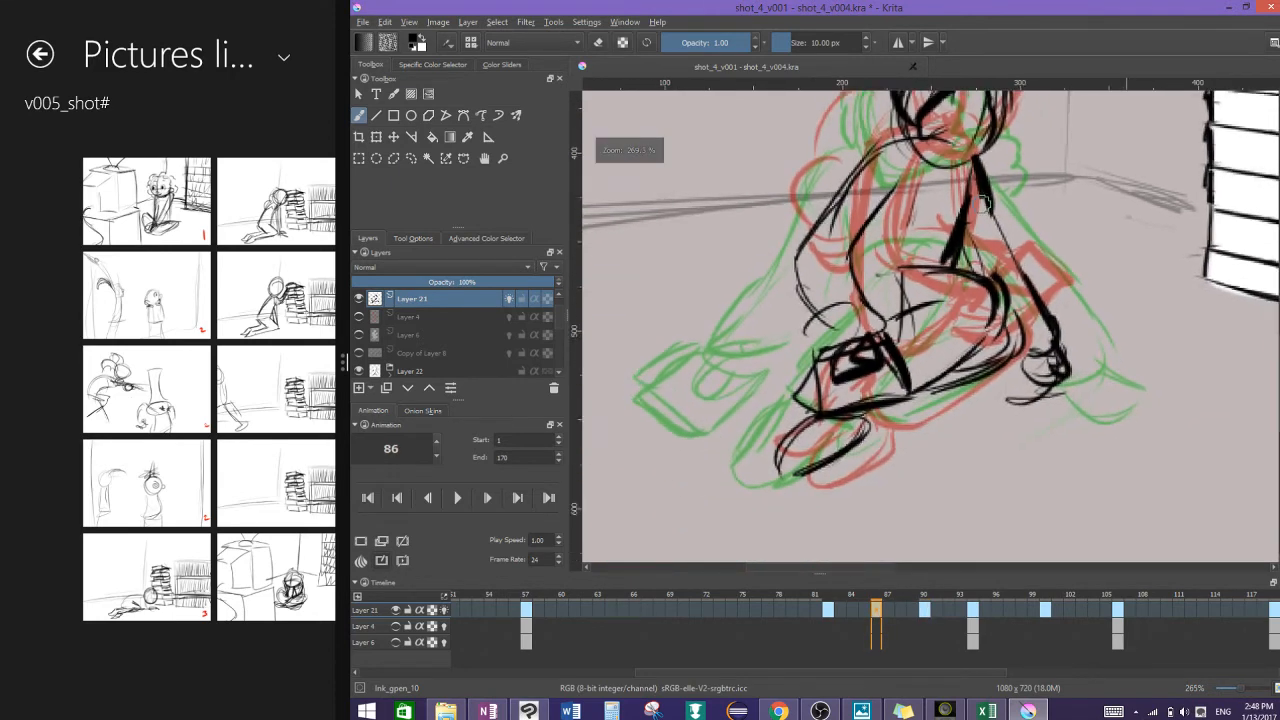
scroll(903, 462, "down", 2)
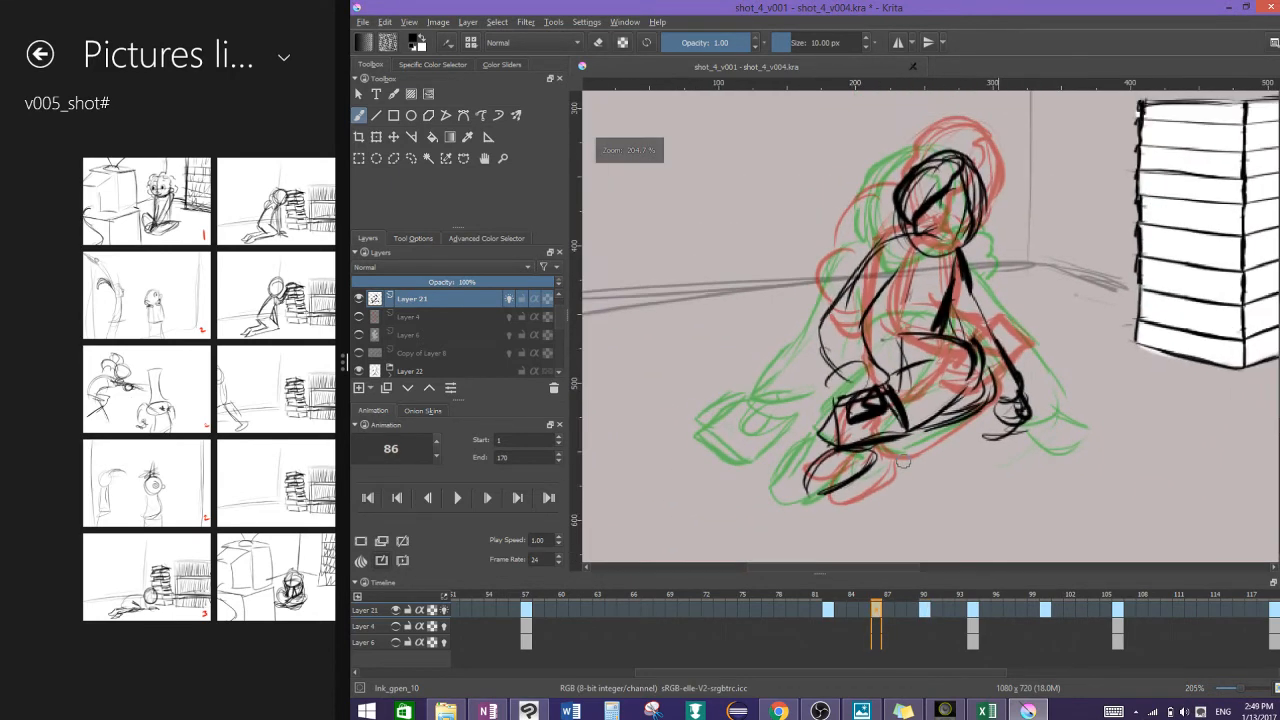
Step: Save the animation file and toggle the onion skins
key("ctrl+s")
key("o")
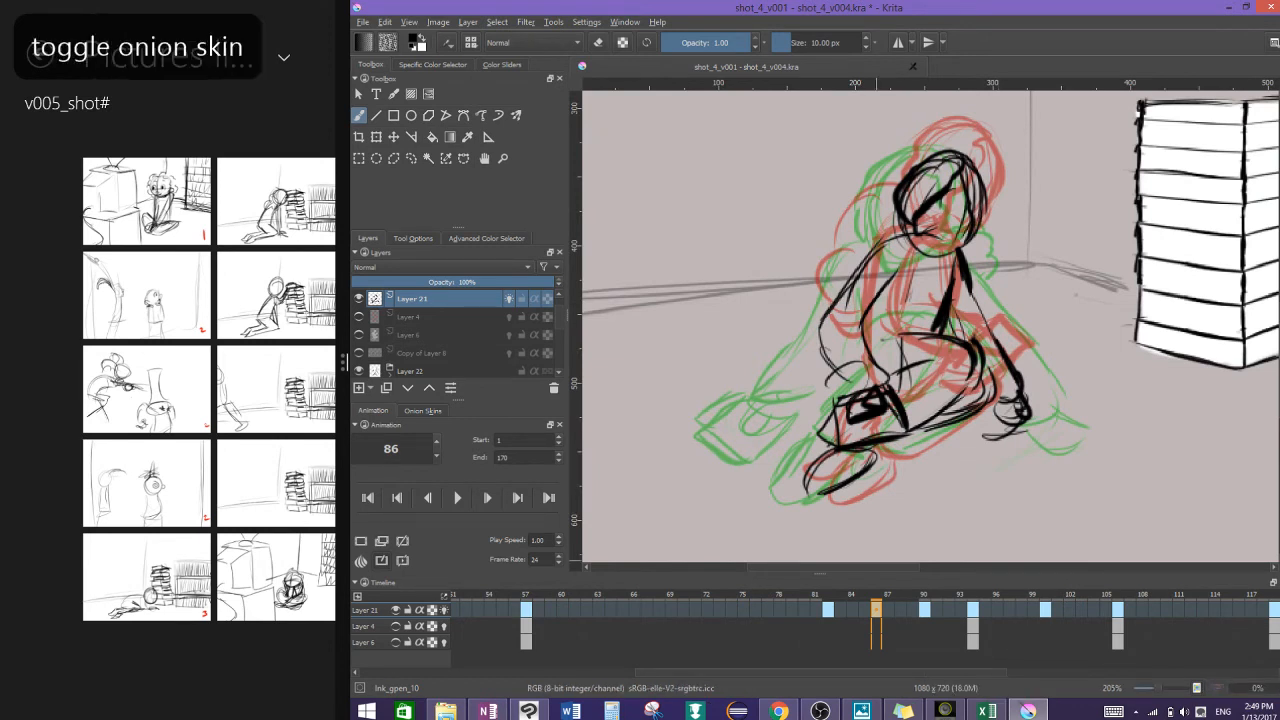
Step: Draw the bumpy hair mass down the character's back at frame 86 against the onion skins, and hide the onion skins
key("o")
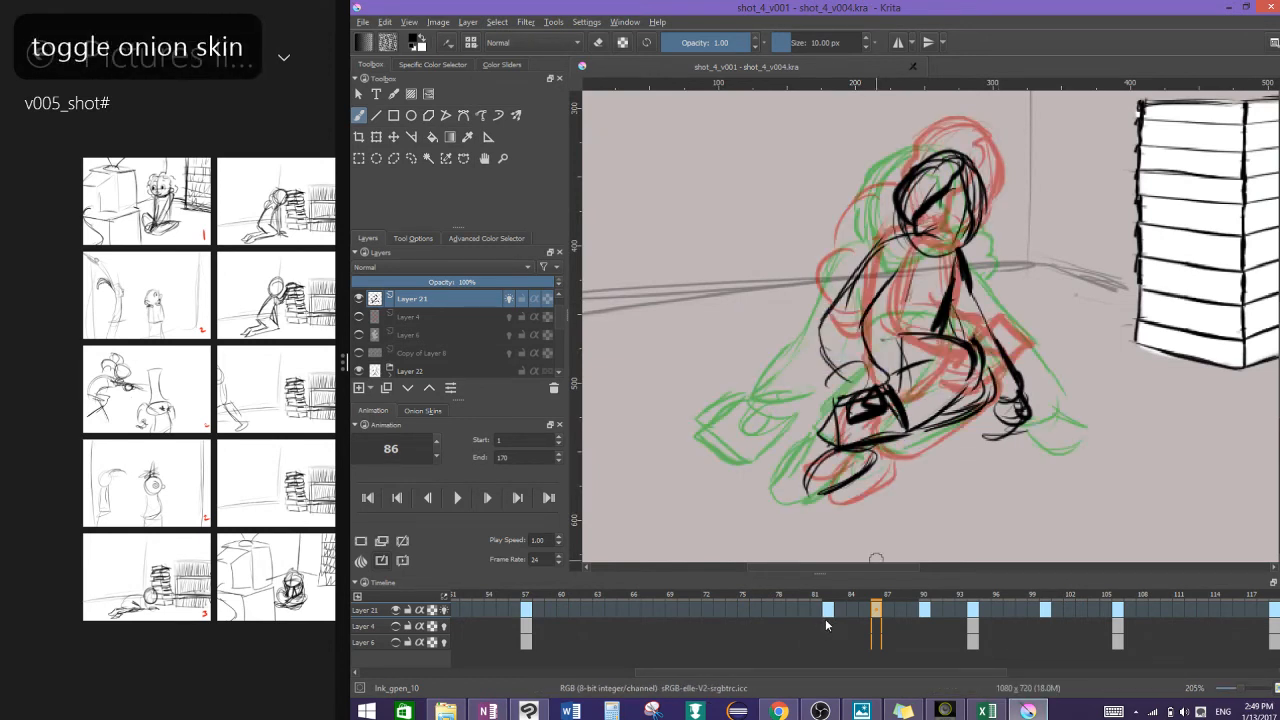
mouse_move(857, 216)
left_mouse_down()
mouse_move(829, 275)
mouse_move(834, 296)
left_mouse_up()
key("o")
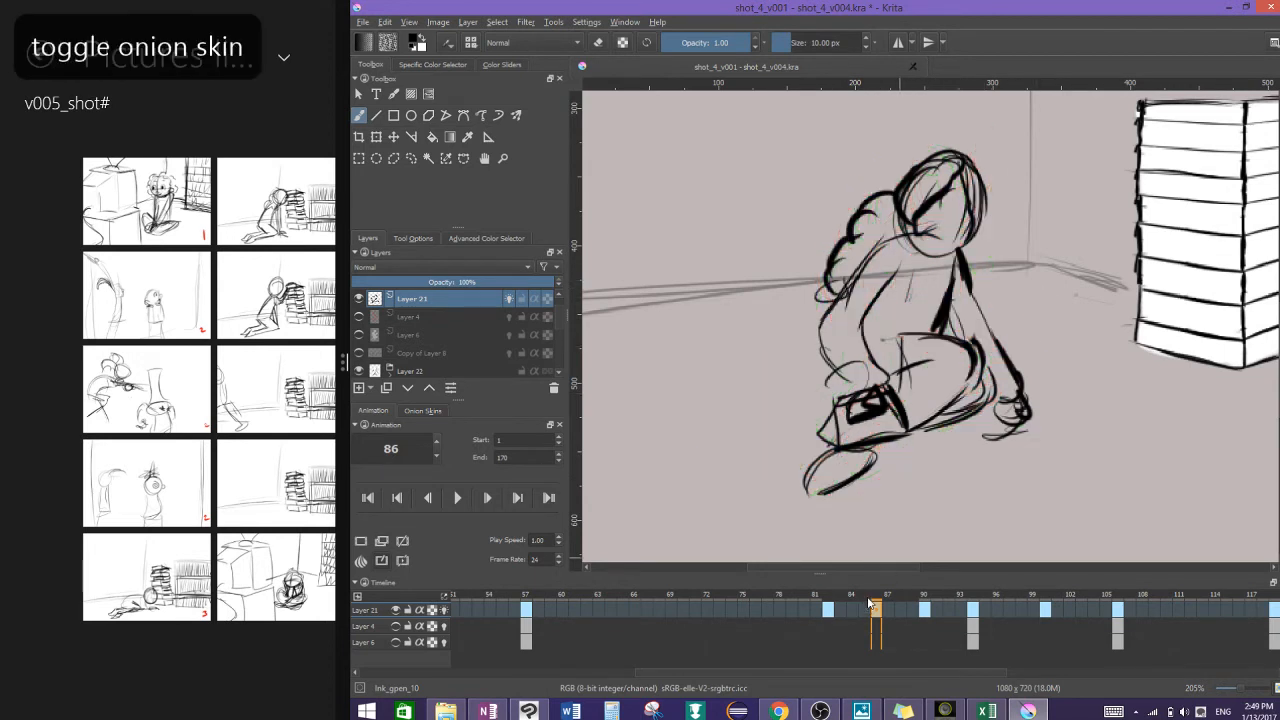
Step: Compare the poses at keyframes 82, 86, 90, 94 and 100 by stepping back and forth between them
left_click(828, 610)
left_click(878, 610)
left_click(926, 612)
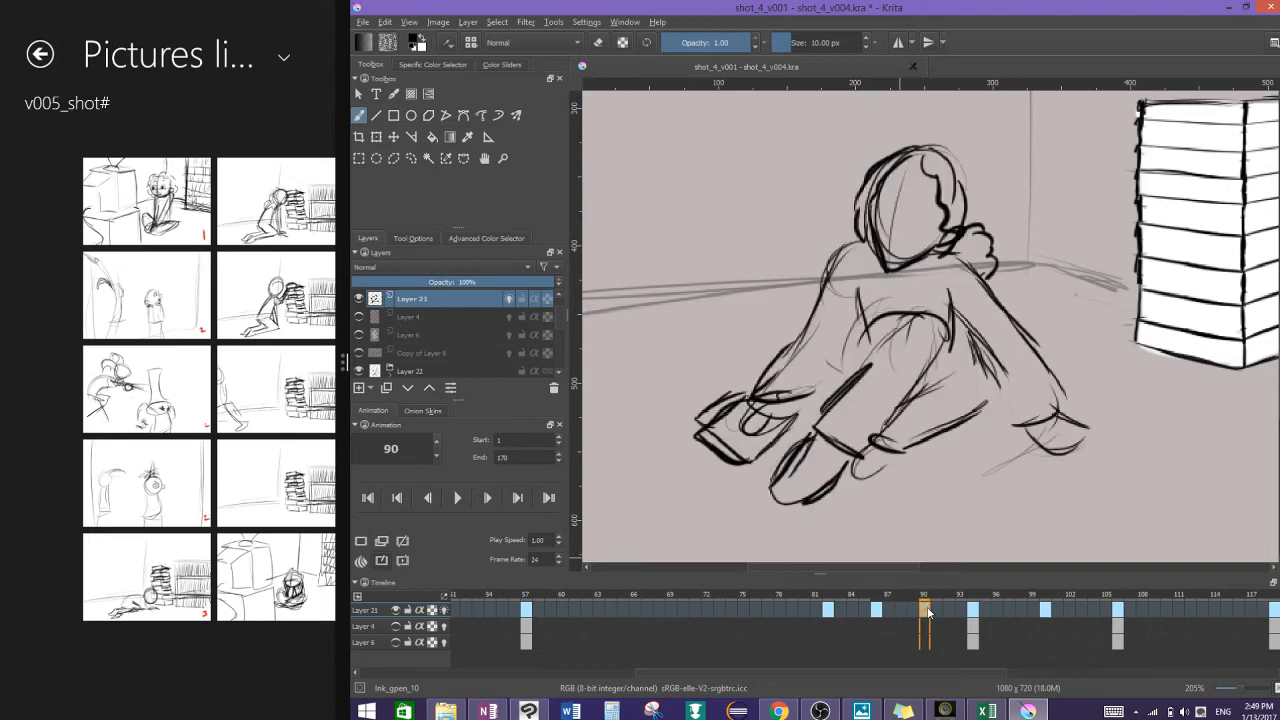
left_click(876, 610)
left_click(828, 610)
left_click(684, 610)
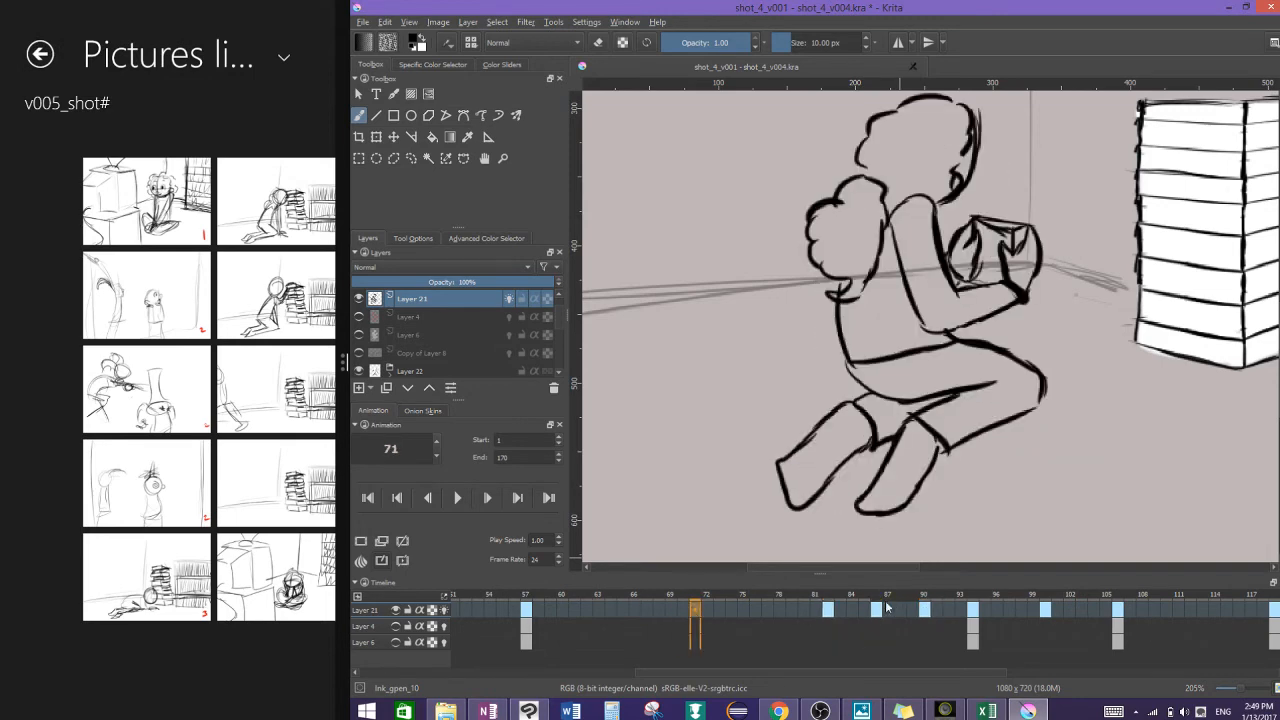
left_click(829, 610)
left_click(877, 610)
left_click(926, 610)
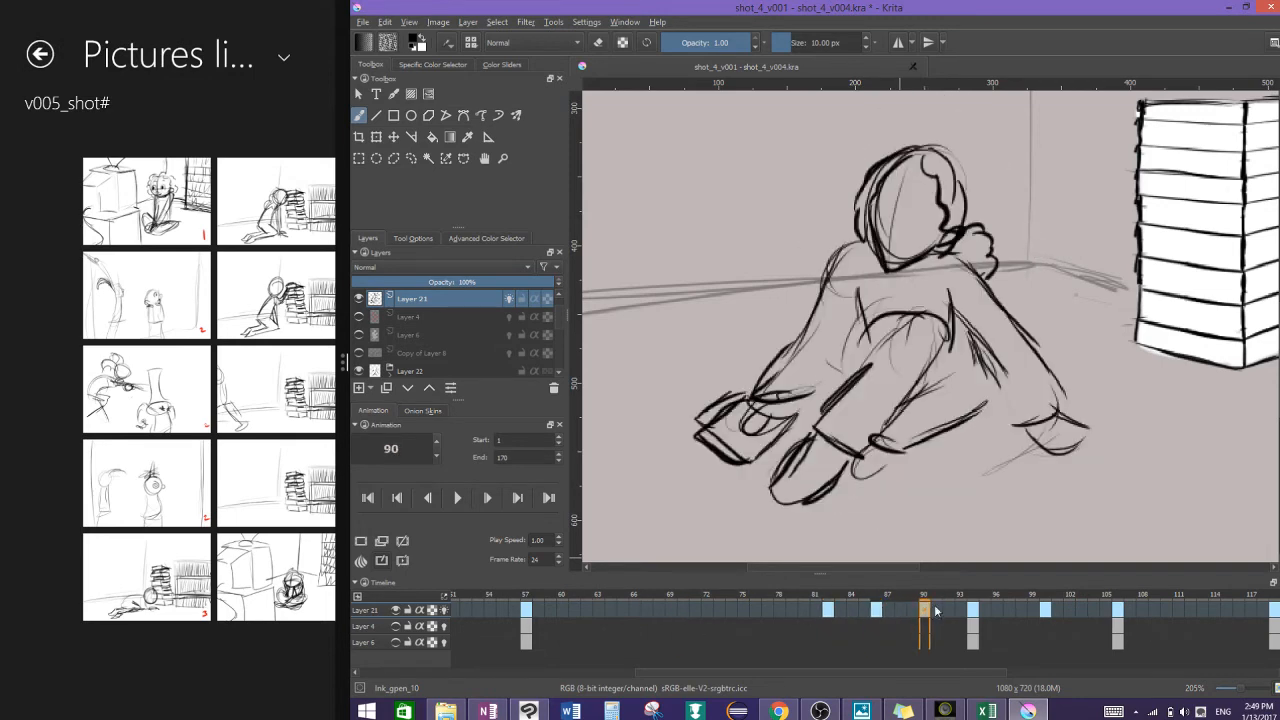
left_click(962, 610)
left_click(976, 610)
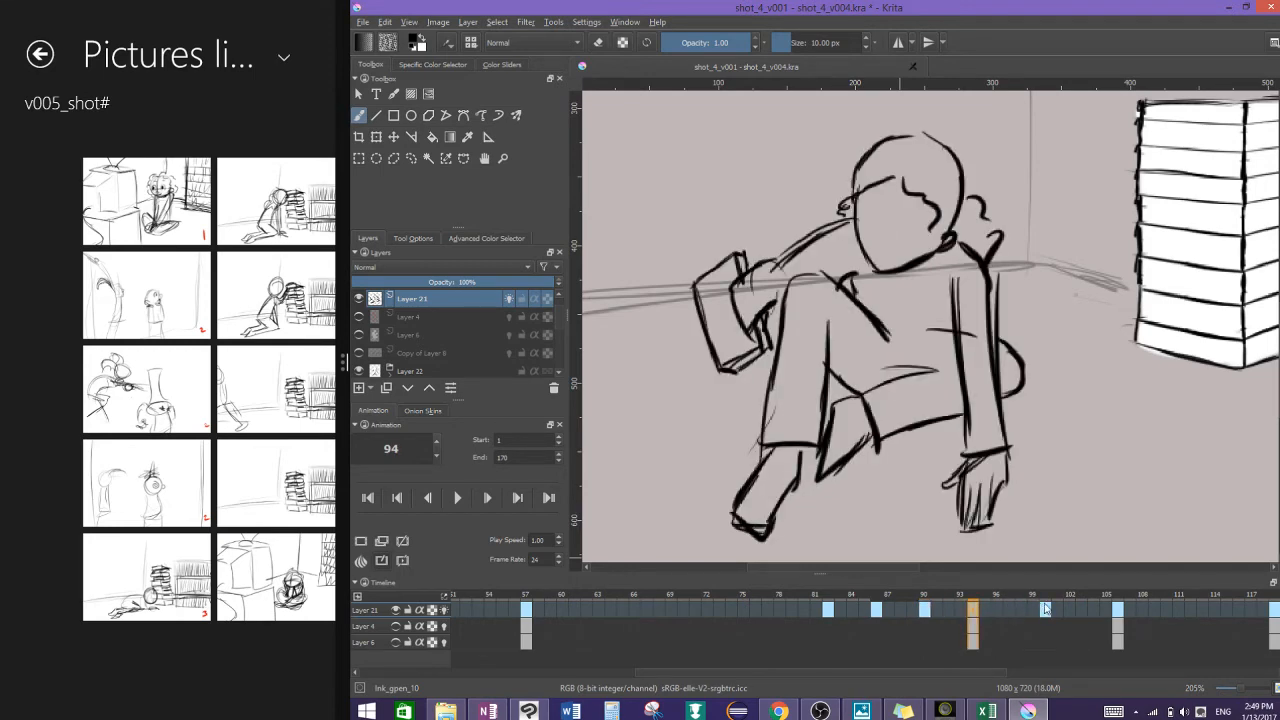
left_click(1046, 609)
key("minus")
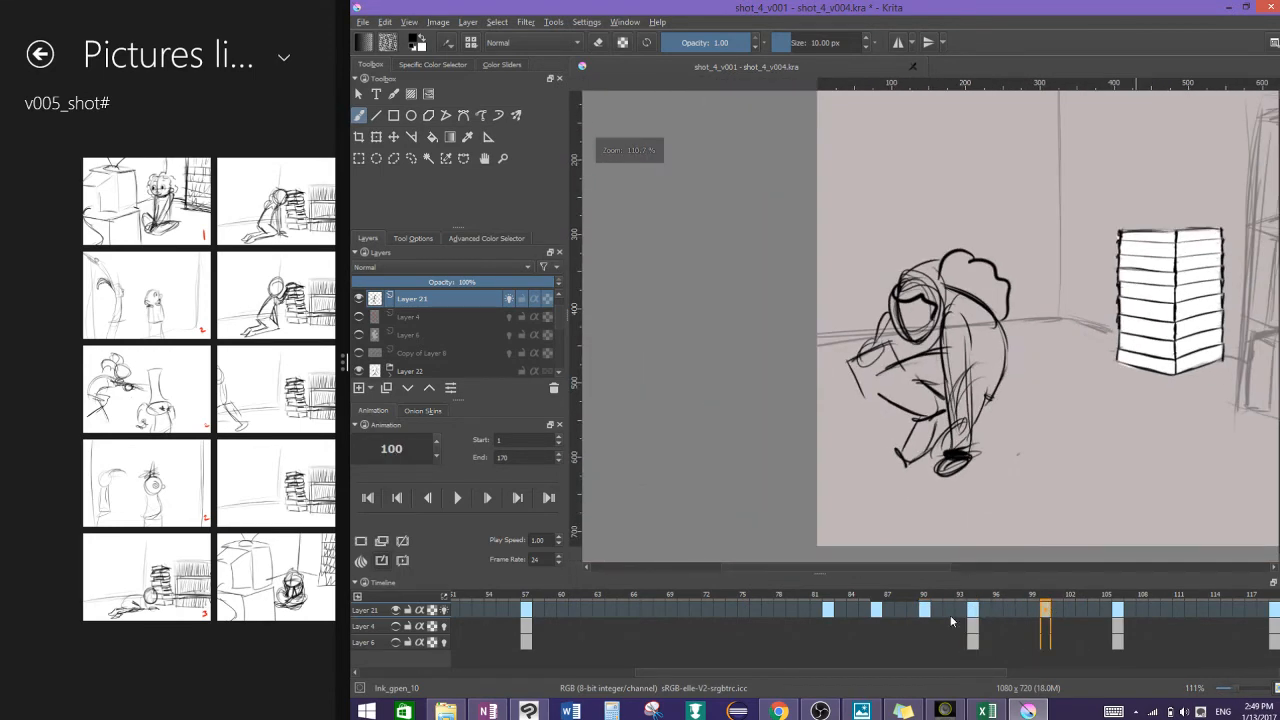
Step: Play back the whole animation and stop it to check the timing
left_click_drag(903, 673, 525, 597)
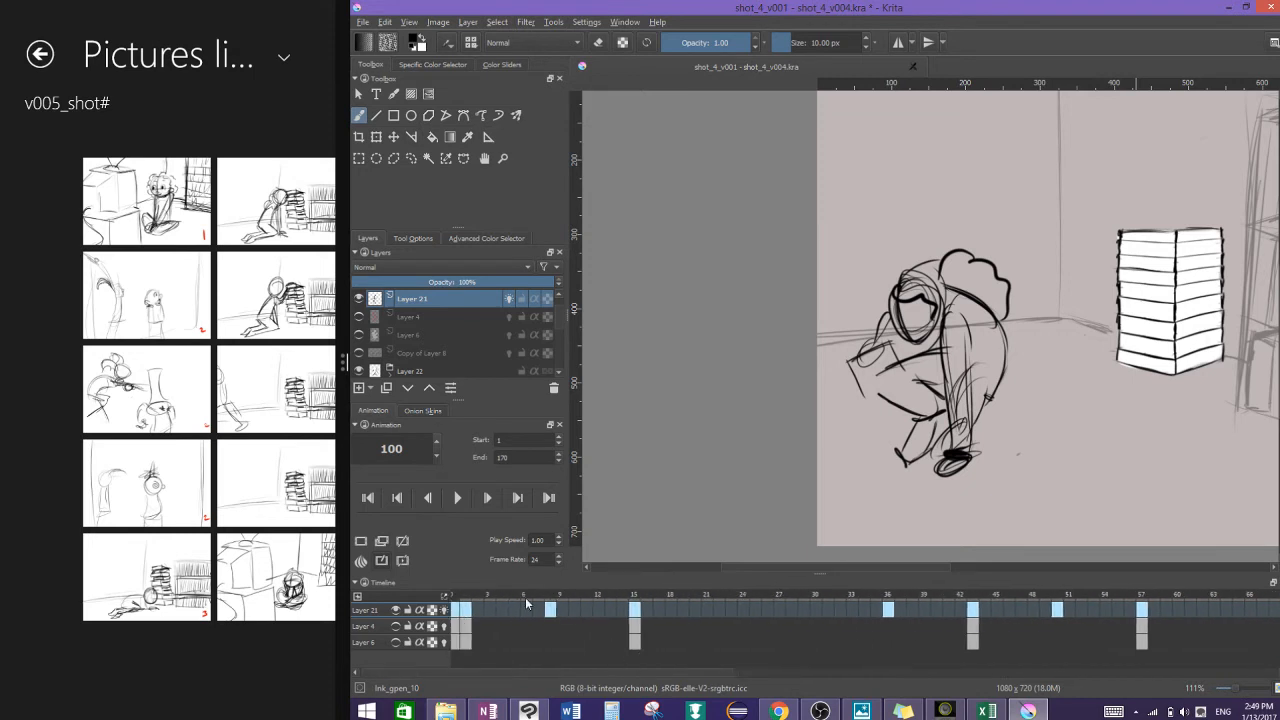
left_click(456, 500)
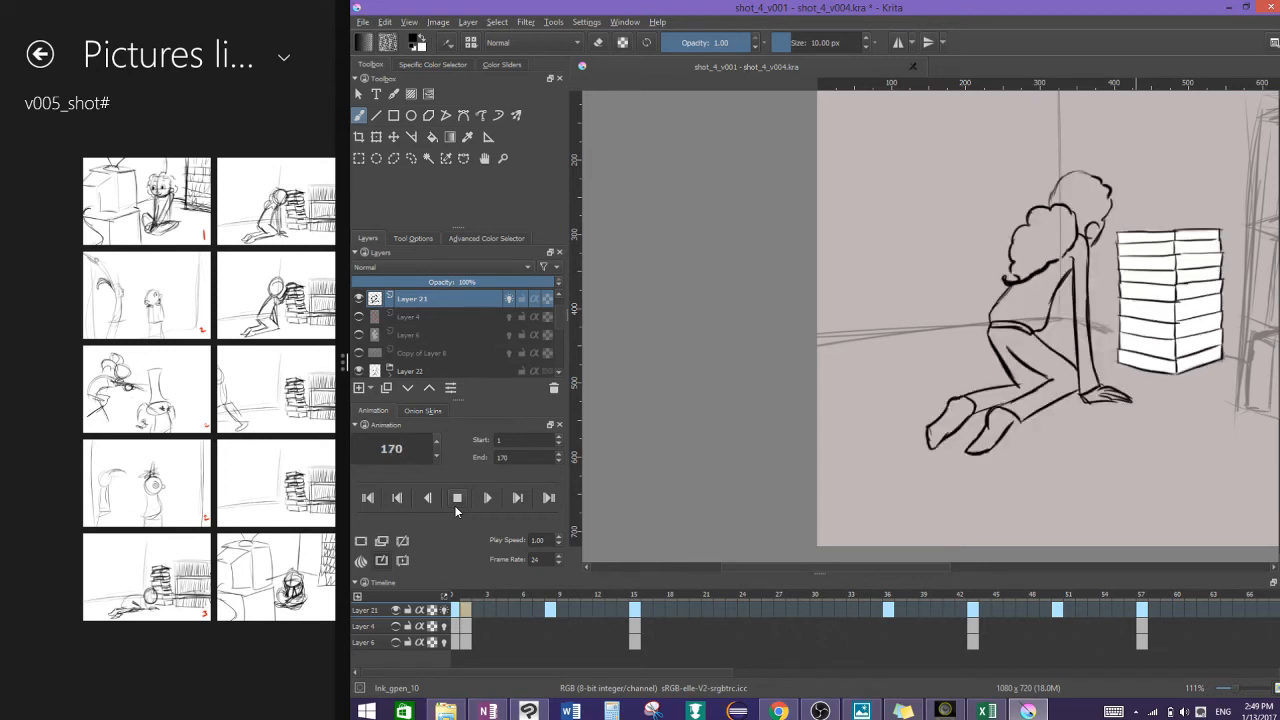
left_click(455, 503)
Step: Scrub through the poses from frame 57 to frame 94 and check the keyframes at 100 and 106
left_click_drag(818, 673, 967, 671)
left_click_drag(880, 610, 579, 610)
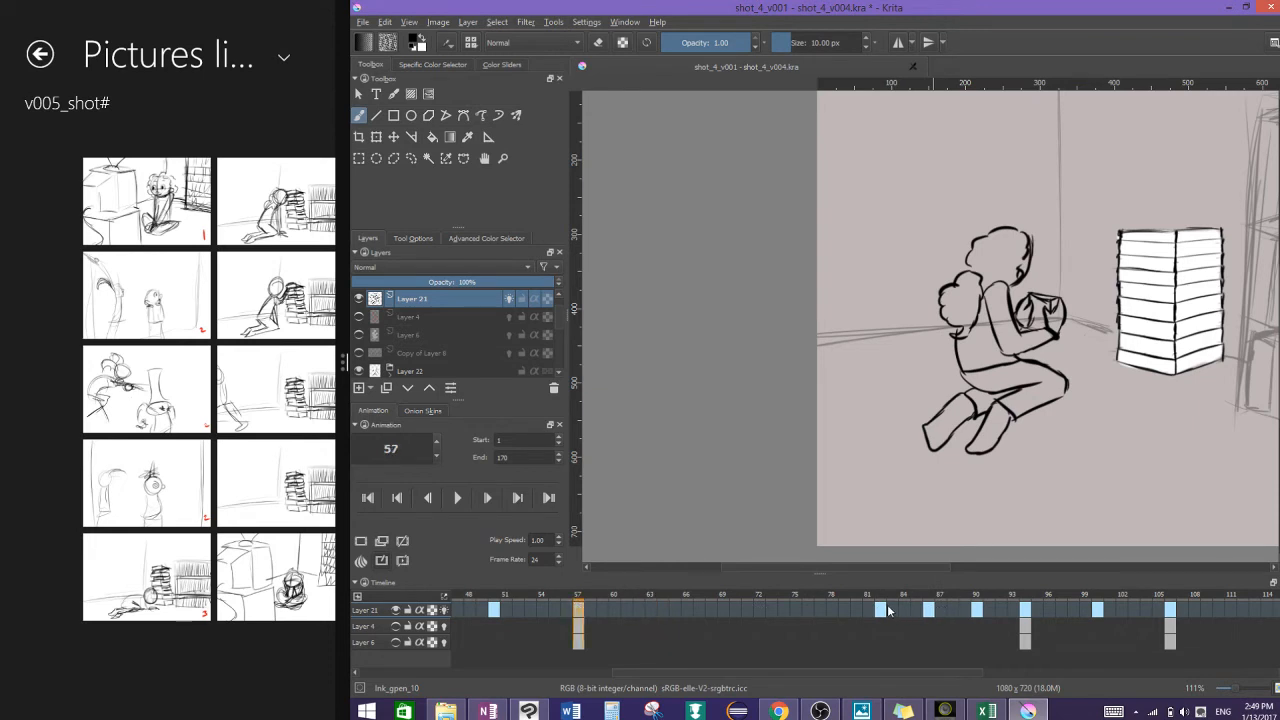
left_click_drag(888, 610, 1024, 612)
left_click(1097, 611)
left_click(1170, 609)
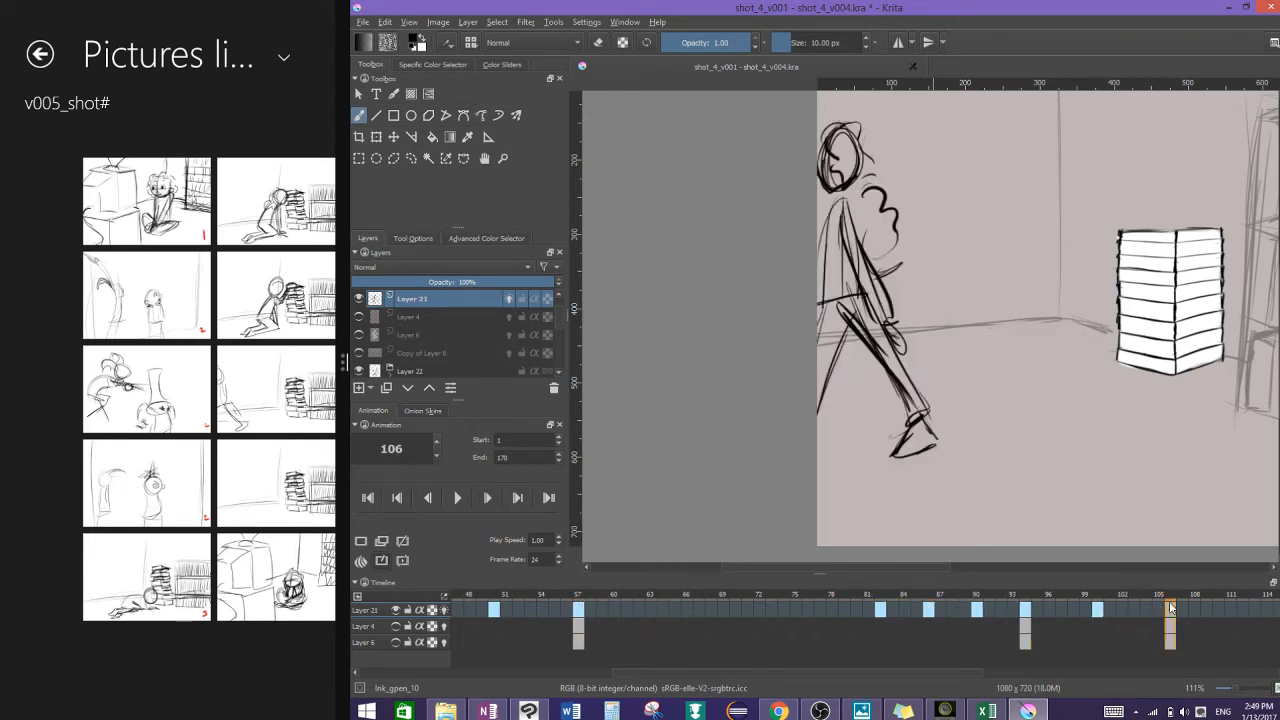
Step: Insert one extra frame across all layers at frame 5 and another at frame 13, delaying the keyframes after them
left_click_drag(913, 680, 597, 644)
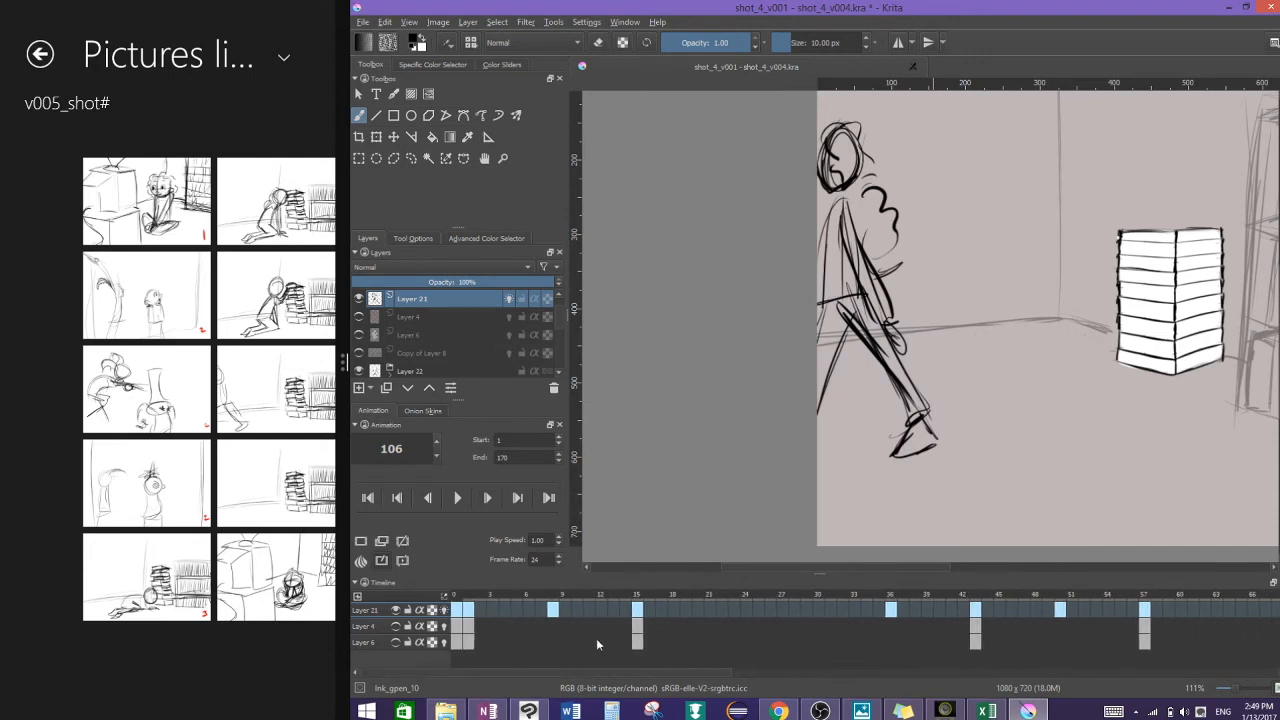
left_click(516, 608)
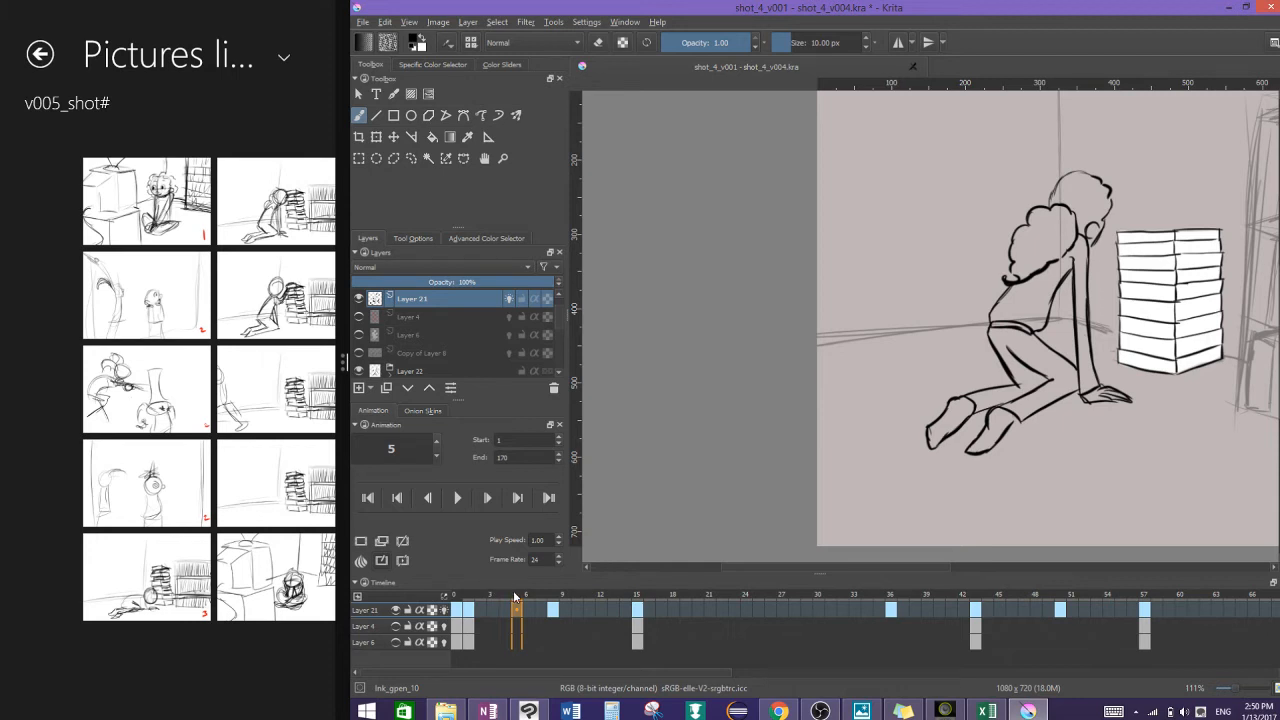
right_click(515, 597)
left_click(548, 607)
left_click(613, 597)
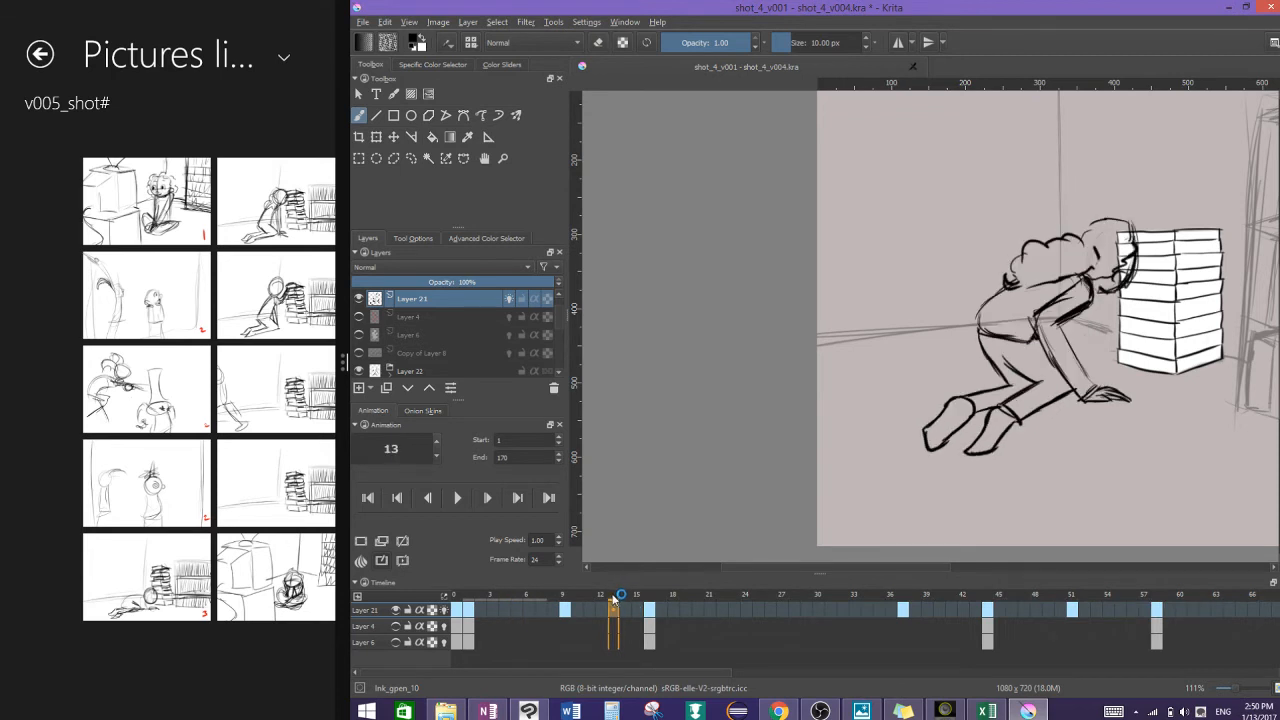
right_click(613, 597)
left_click(646, 607)
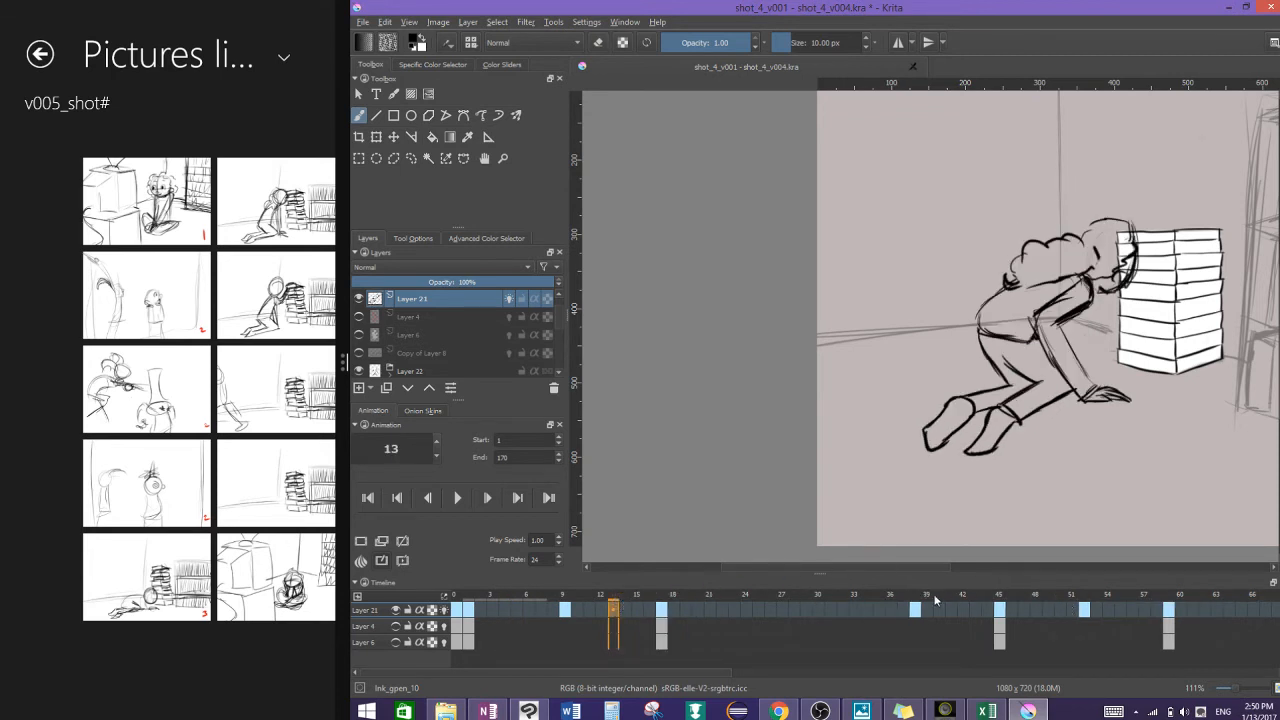
Step: Insert one extra frame across all layers at each of frames 42, 50 and 58
left_click(963, 598)
right_click(963, 598)
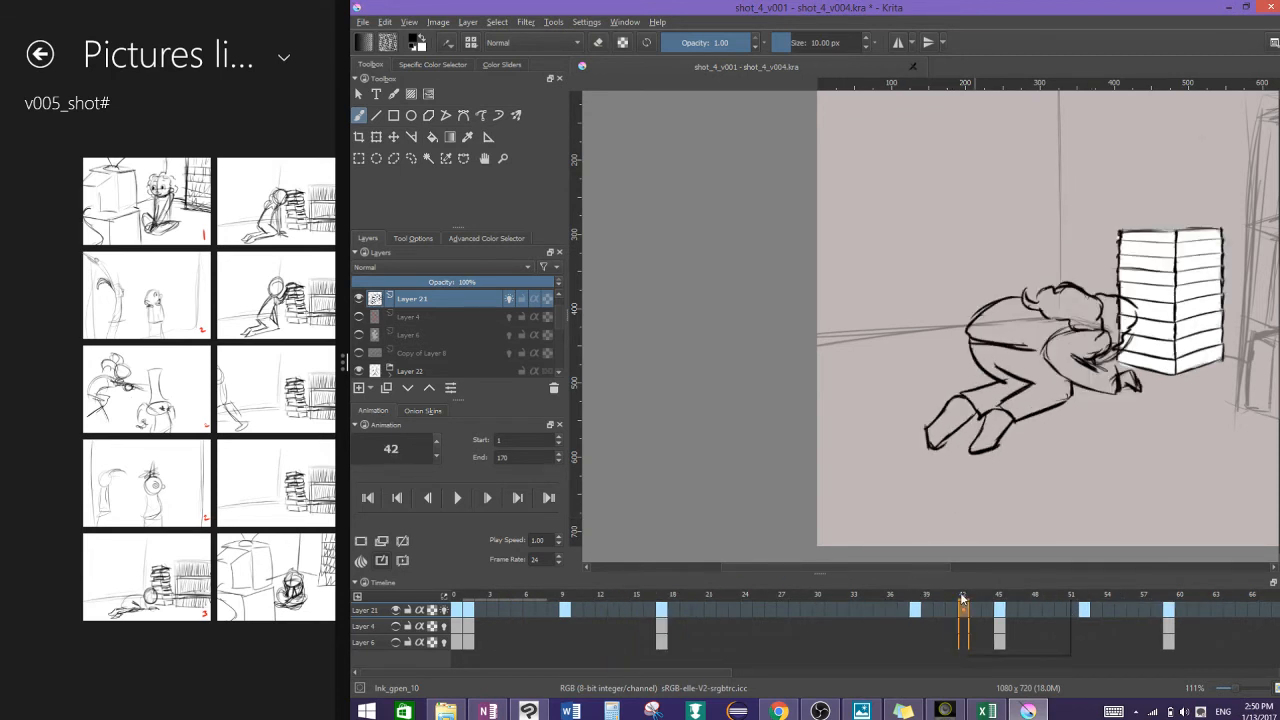
left_click(973, 600)
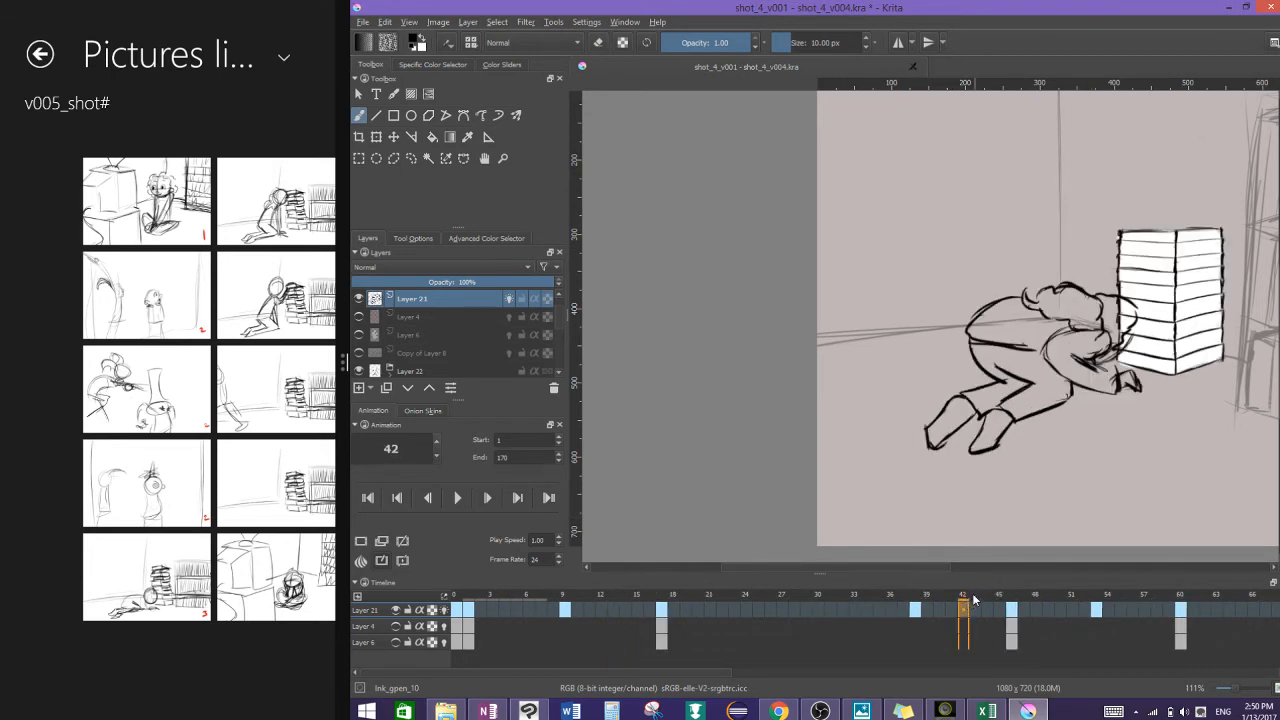
left_click(1062, 596)
right_click(1062, 596)
left_click(1095, 606)
left_click(1157, 595)
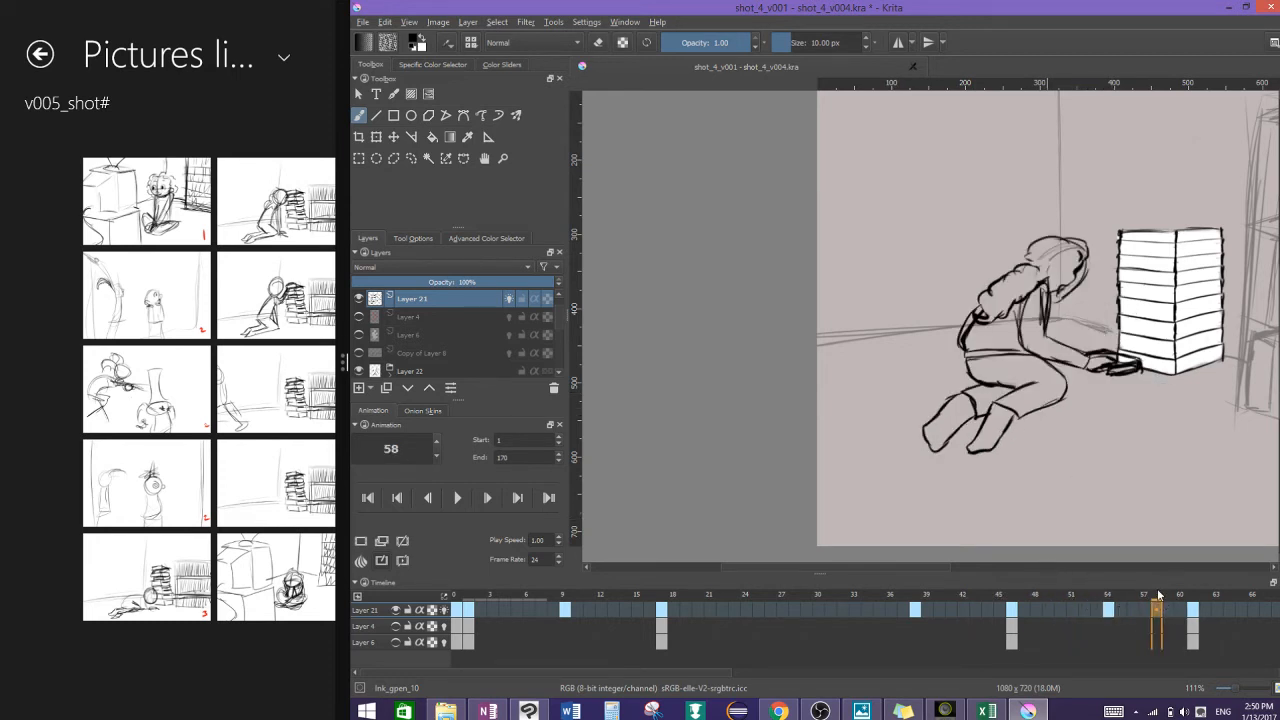
right_click(1158, 606)
left_click(1185, 606)
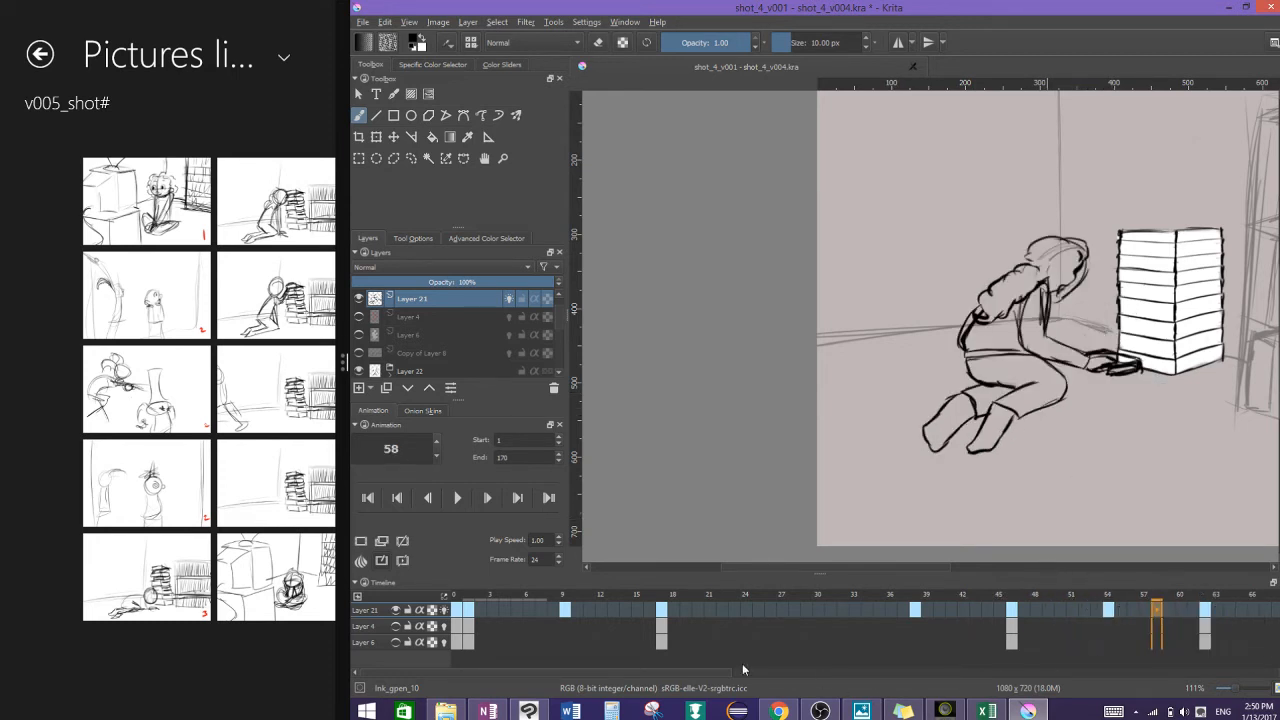
left_click_drag(742, 666, 716, 640)
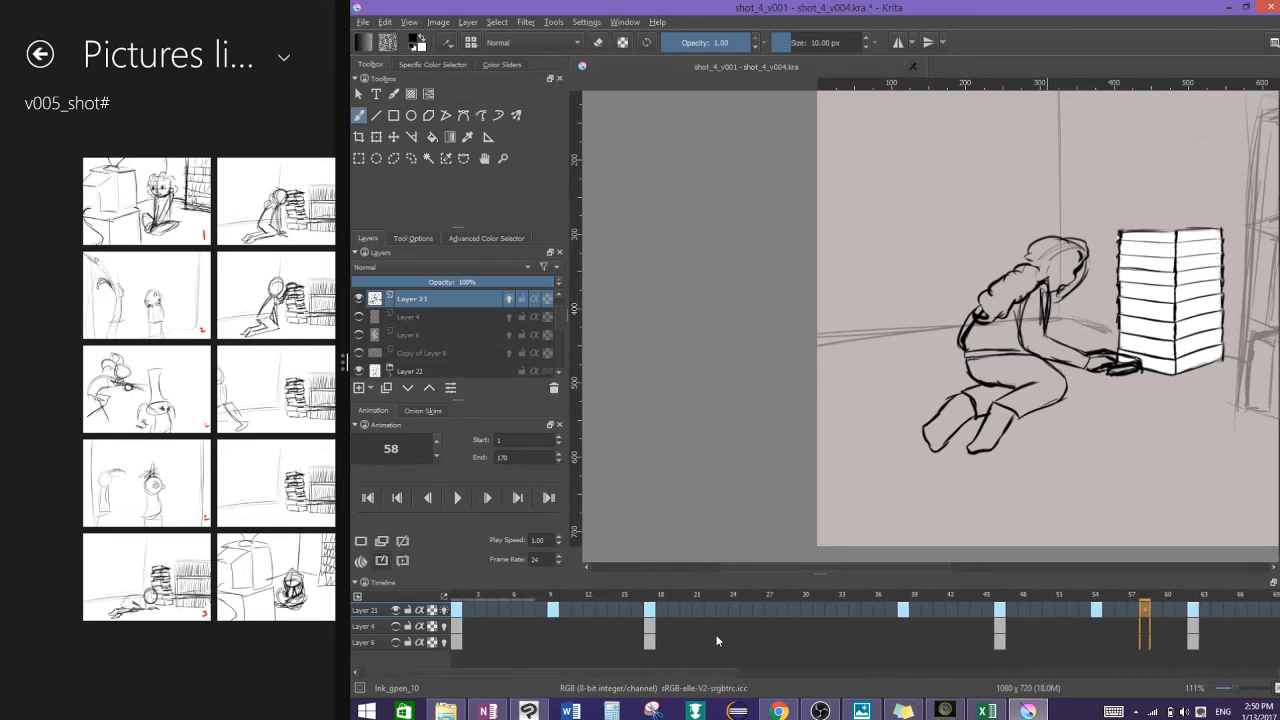
left_click(524, 609)
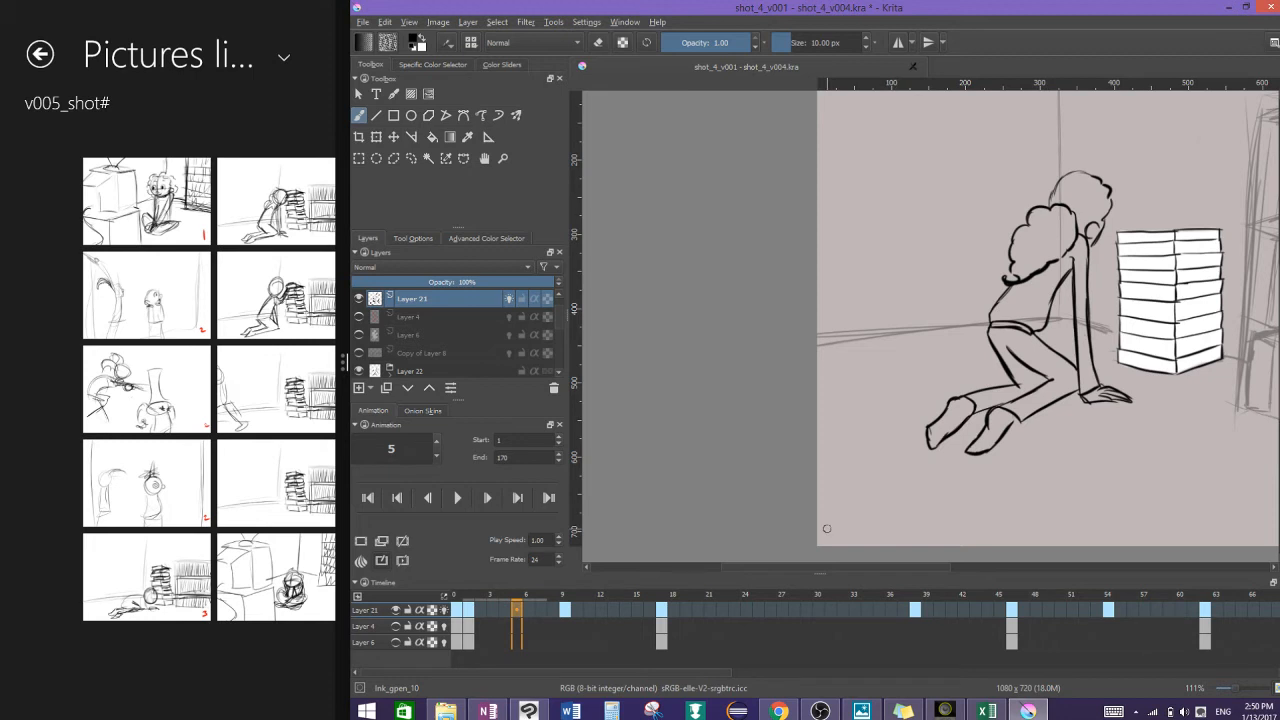
left_click_drag(868, 154, 924, 154)
left_click_drag(864, 253, 929, 252)
left_click_drag(892, 155, 893, 256)
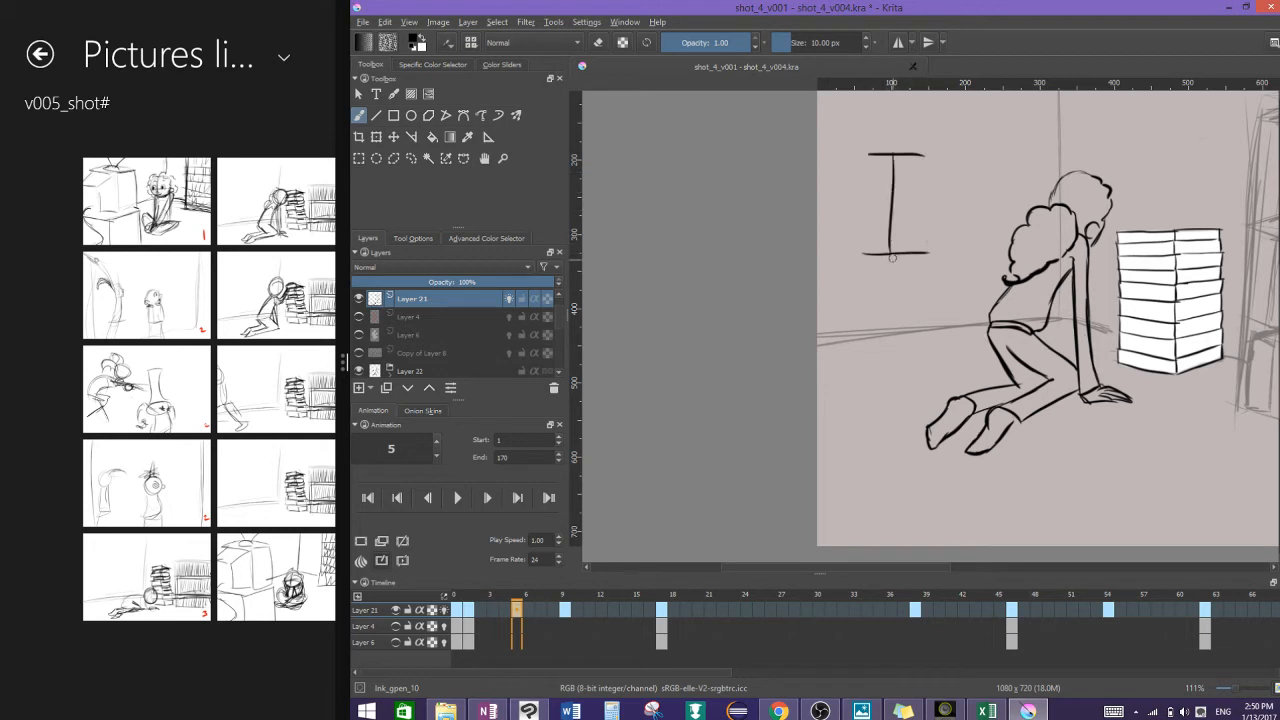
left_click_drag(876, 206, 919, 206)
mouse_move(933, 232)
left_mouse_down()
mouse_move(905, 124)
mouse_move(864, 188)
mouse_move(885, 282)
mouse_move(920, 277)
mouse_move(912, 337)
left_mouse_up()
key("slash")
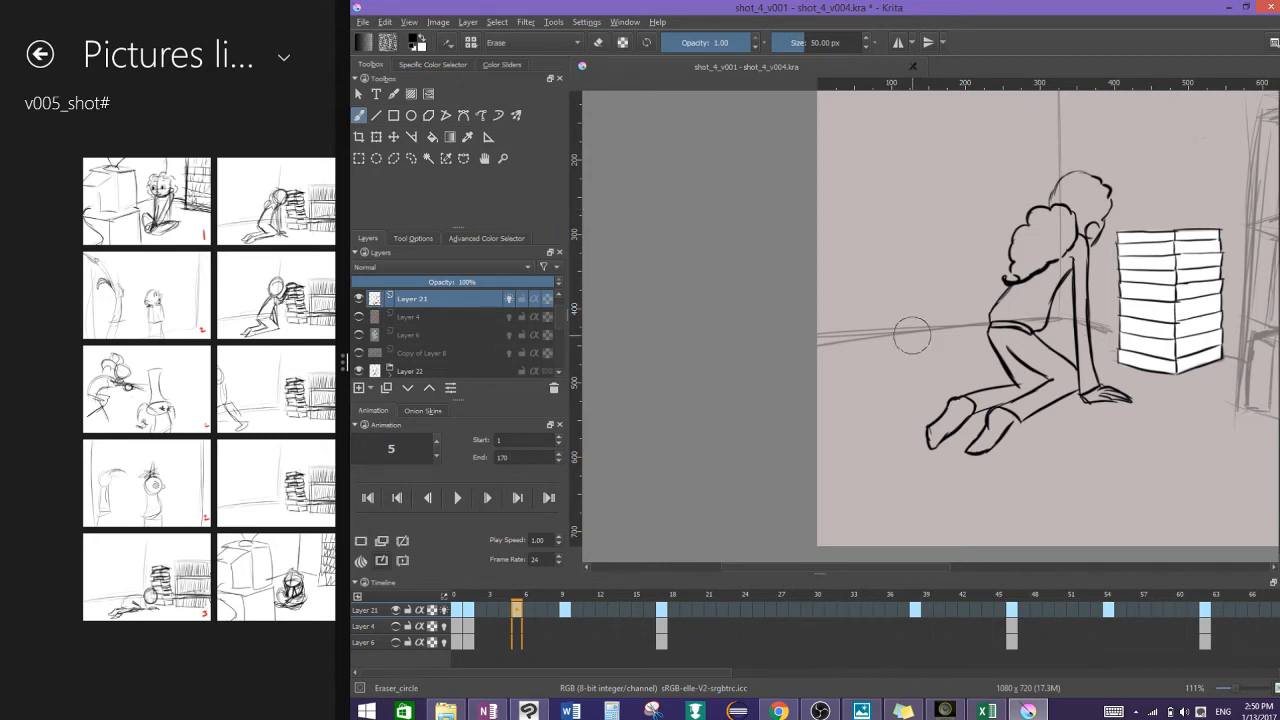
key("slash")
Step: Show the onion skins and compare the poses at frames 1, 5 and 9
key("o")
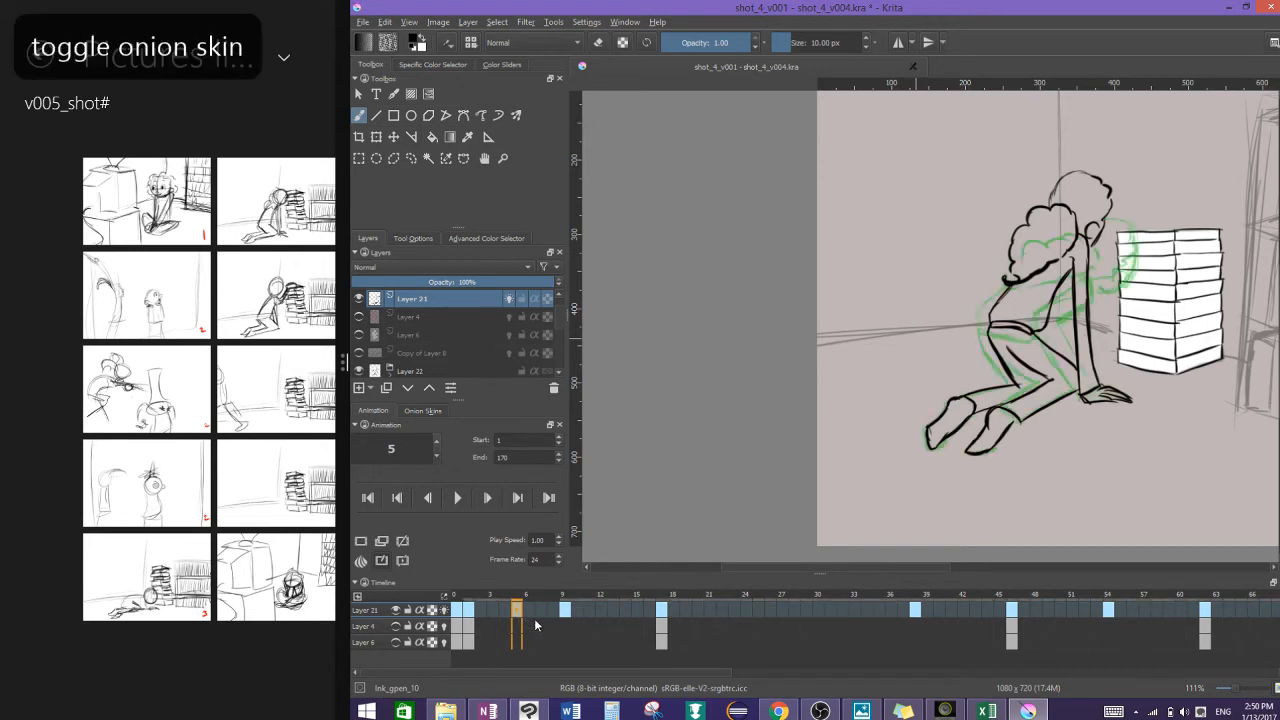
left_click(468, 611)
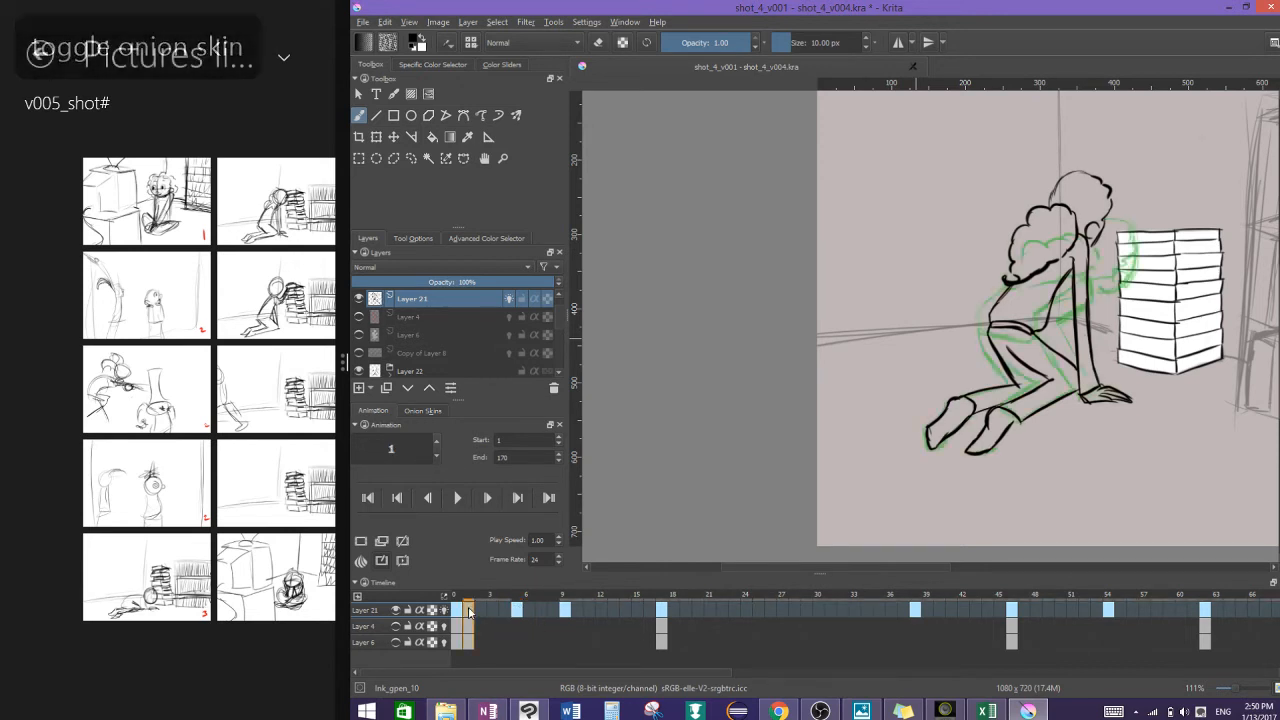
left_click(517, 611)
left_click(554, 611)
left_click(565, 611)
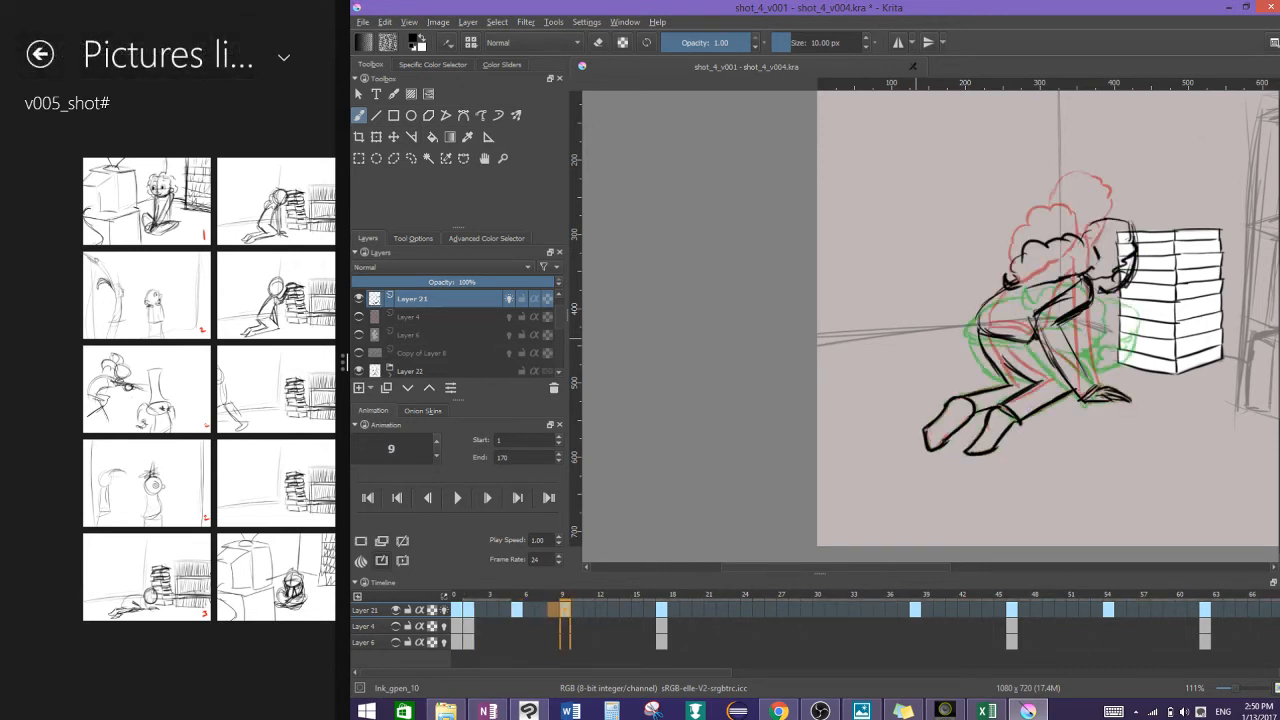
left_click(550, 611)
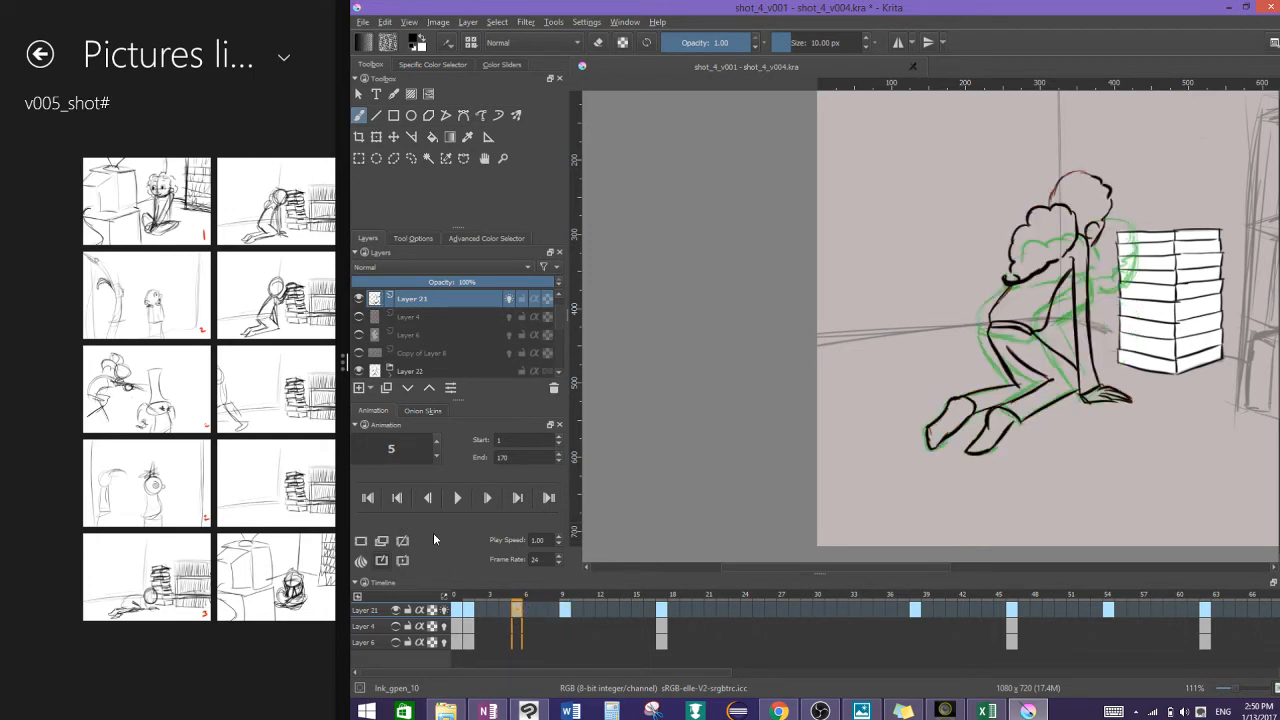
left_click(469, 610)
Step: Remove the keyframe at frame 5 and add a blank keyframe in its place
left_click(515, 612)
left_click(402, 541)
left_click(361, 541)
Step: Draw the bumpy hair mass and the head outline at frame 5, midway between the red and green onion skins
scroll(930, 326, "up", 5)
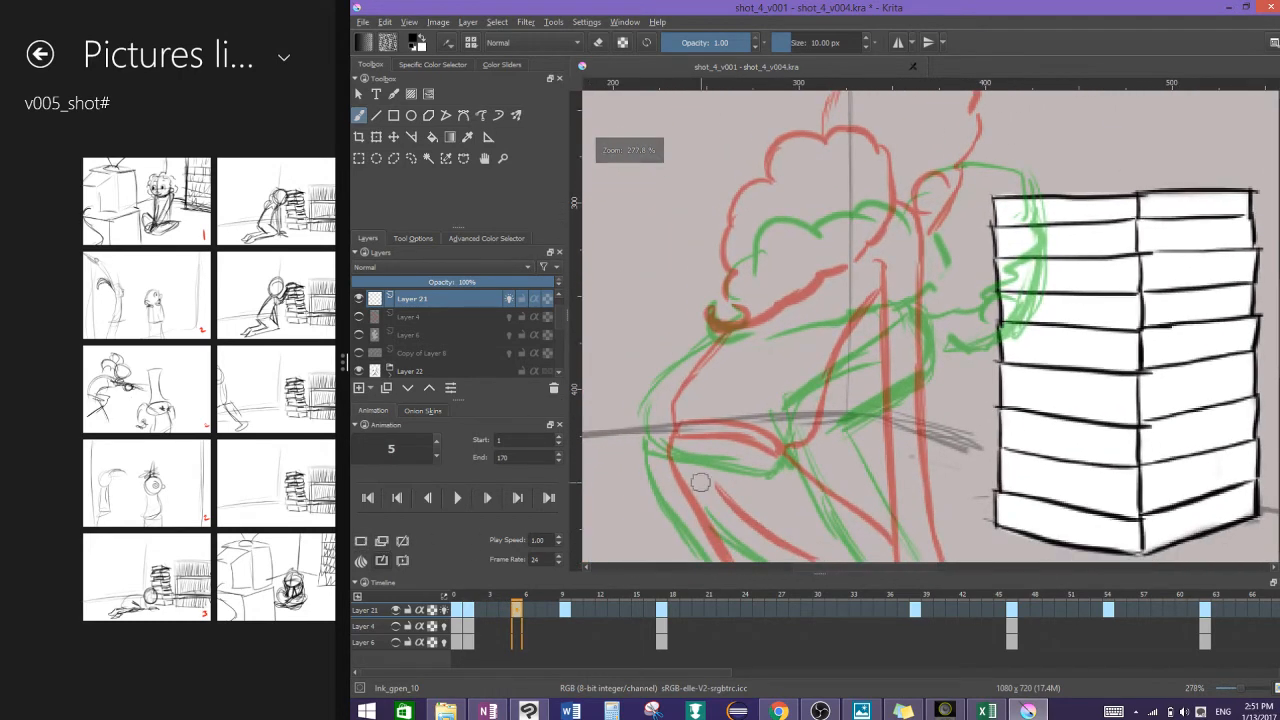
mouse_move(826, 174)
left_mouse_down()
mouse_move(895, 181)
mouse_move(763, 208)
mouse_move(735, 318)
mouse_move(766, 309)
mouse_move(760, 330)
mouse_move(834, 305)
mouse_move(900, 252)
mouse_move(893, 178)
mouse_move(1016, 118)
mouse_move(1036, 195)
mouse_move(1005, 265)
mouse_move(965, 278)
mouse_move(1020, 235)
mouse_move(1026, 198)
left_mouse_up()
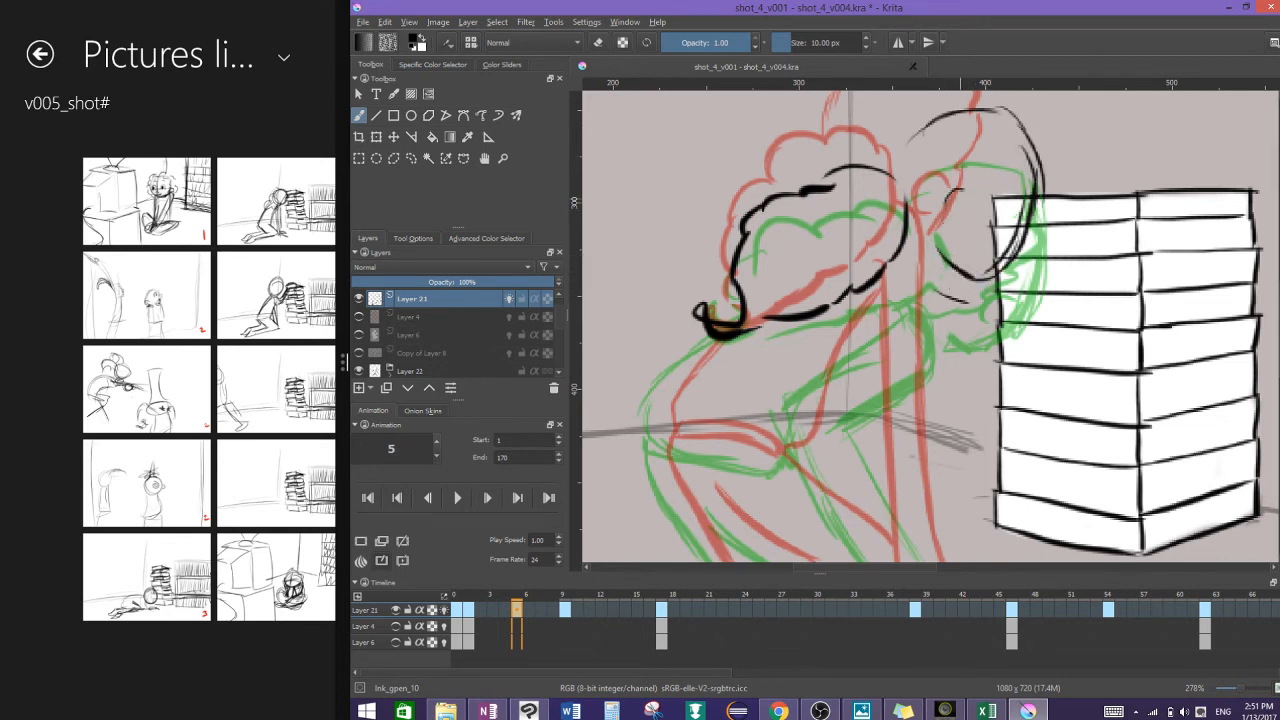
mouse_move(1014, 119)
left_mouse_down()
mouse_move(1016, 178)
mouse_move(970, 190)
left_mouse_up()
mouse_move(1042, 170)
left_mouse_down()
mouse_move(1025, 120)
mouse_move(955, 95)
mouse_move(892, 150)
mouse_move(889, 165)
mouse_move(950, 212)
mouse_move(908, 290)
left_mouse_up()
Step: Draw the bent supporting arm from the shoulder through the elbow to the wrist, thickening the upper arm's outer line
scroll(966, 190, "down", 2)
mouse_move(938, 230)
left_mouse_down()
mouse_move(868, 345)
mouse_move(934, 472)
left_mouse_up()
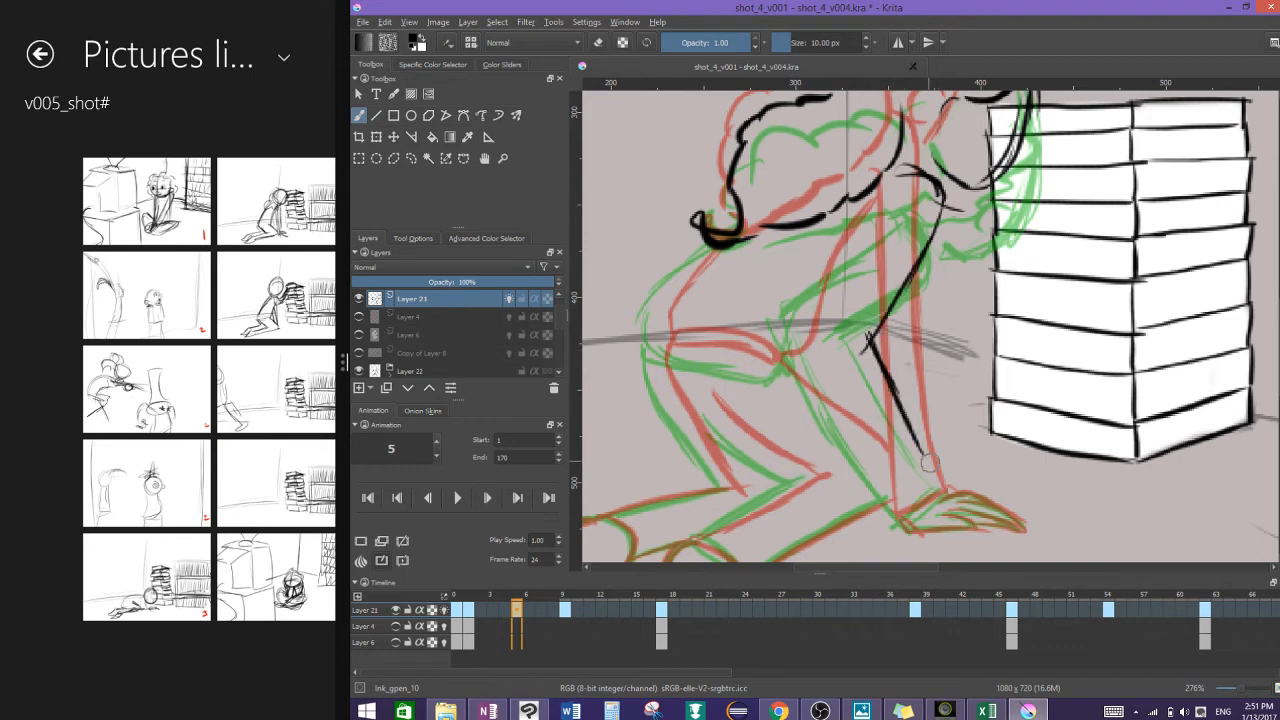
mouse_move(880, 382)
left_mouse_down()
mouse_move(938, 474)
mouse_move(906, 510)
left_mouse_up()
left_click_drag(845, 402, 900, 502)
left_click_drag(832, 352, 875, 452)
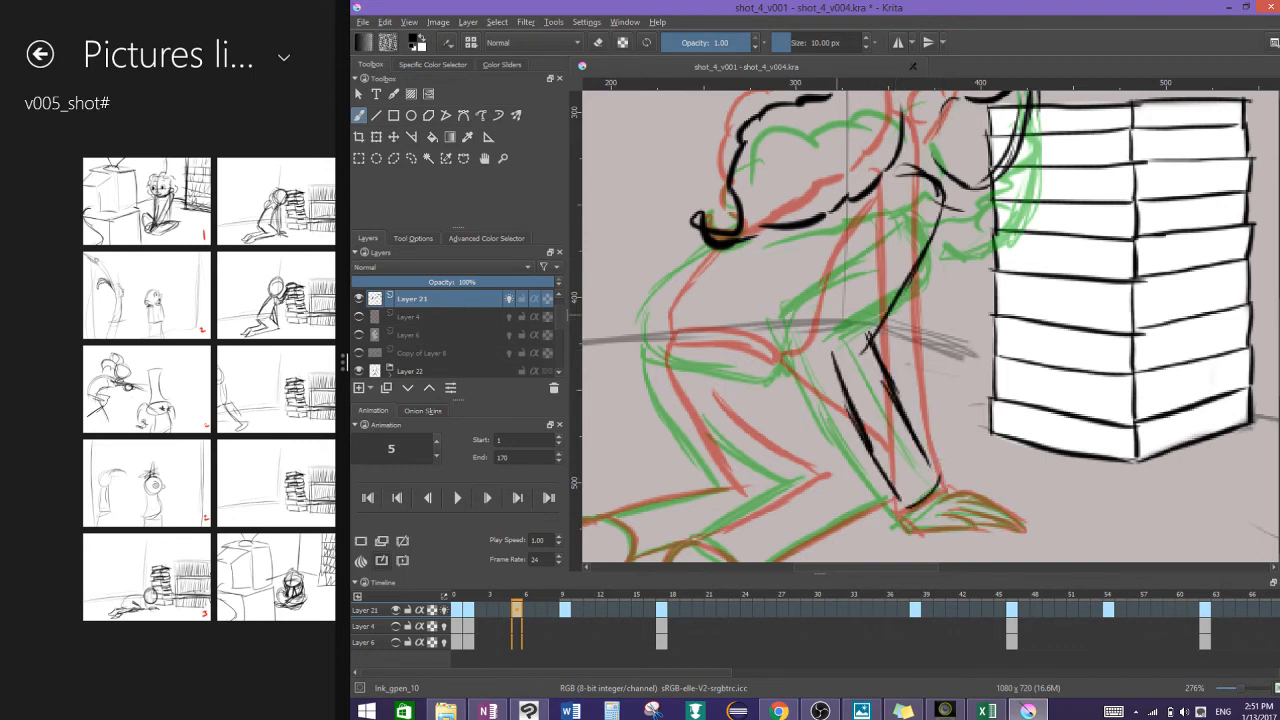
mouse_move(895, 222)
left_mouse_down()
mouse_move(836, 326)
mouse_move(842, 290)
left_mouse_up()
left_click_drag(946, 210, 872, 342)
left_click_drag(922, 262, 878, 360)
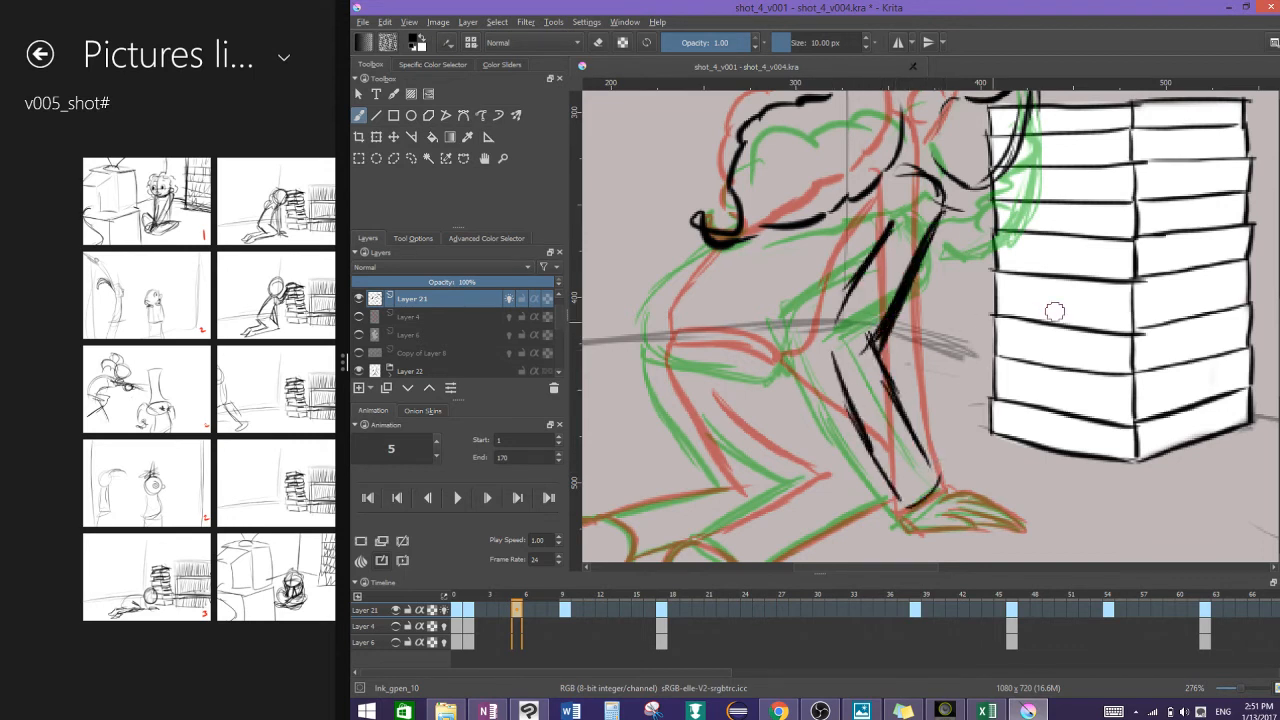
Step: Draw the hand resting on the floor with its fingers, following the onion skins
mouse_move(934, 502)
left_mouse_down()
mouse_move(990, 490)
mouse_move(1026, 522)
left_mouse_up()
left_click_drag(944, 508, 1016, 530)
mouse_move(948, 514)
left_mouse_down()
mouse_move(972, 524)
mouse_move(916, 530)
mouse_move(900, 514)
left_mouse_up()
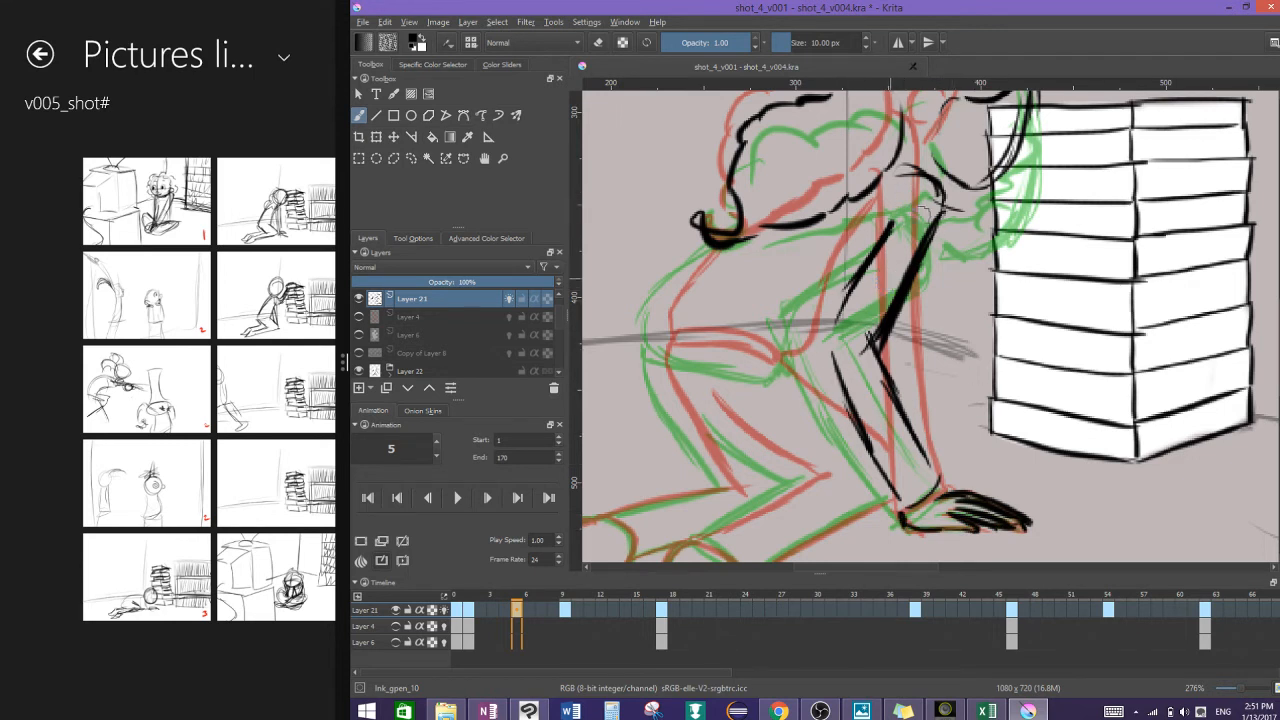
Step: Draw the curve of the back down to the waist and the front line of the torso behind the arm
mouse_move(716, 248)
left_mouse_down()
mouse_move(655, 312)
mouse_move(712, 361)
left_mouse_up()
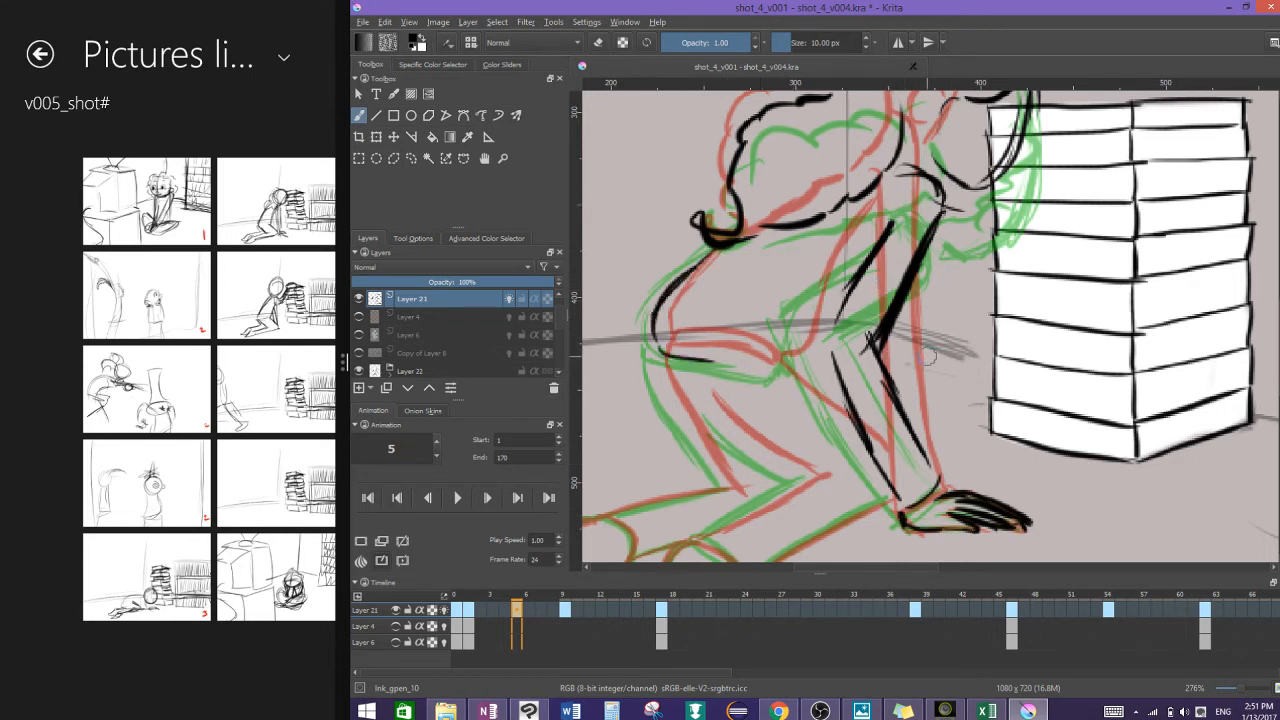
left_click_drag(850, 280, 775, 354)
left_click_drag(845, 305, 817, 341)
left_click_drag(850, 279, 816, 323)
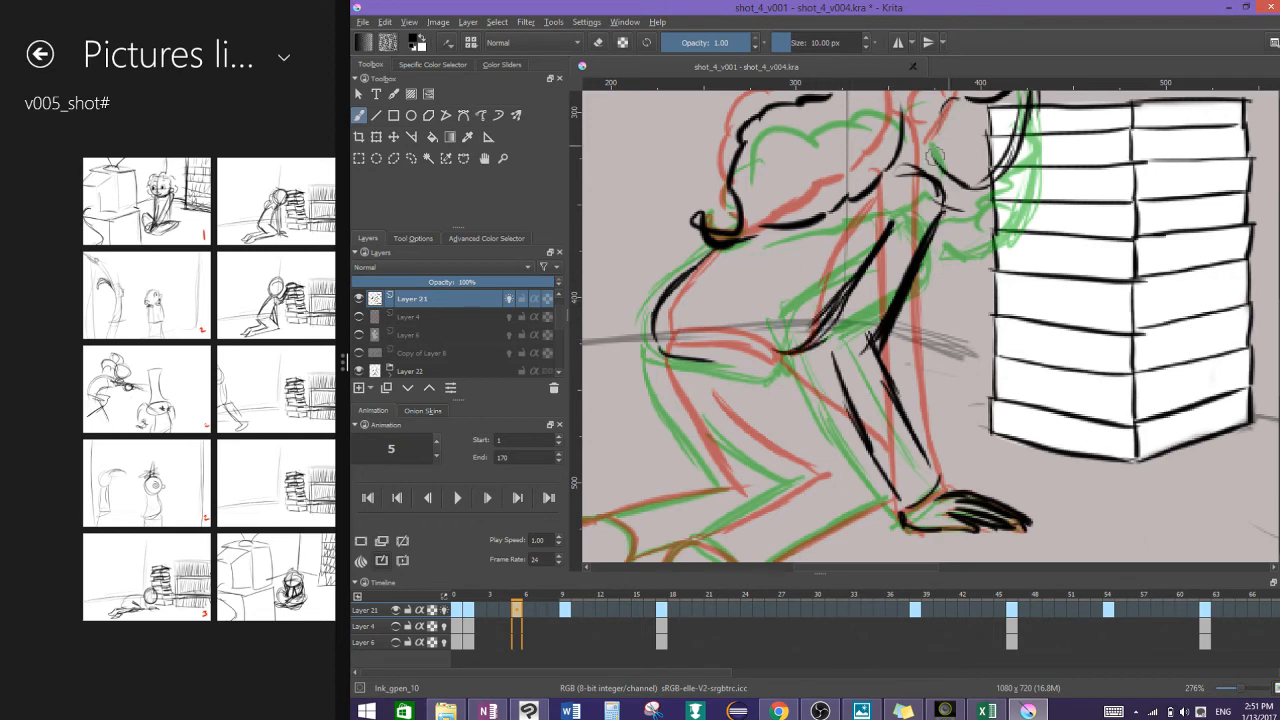
Step: Draw the waistband and the forearm's inner lines down from the elbow at frame 5, between the onion skins
mouse_move(733, 247)
left_mouse_down()
mouse_move(683, 281)
mouse_move(730, 330)
mouse_move(792, 311)
mouse_move(706, 320)
mouse_move(812, 330)
left_mouse_up()
mouse_move(752, 324)
left_mouse_down()
mouse_move(836, 328)
mouse_move(790, 320)
left_mouse_up()
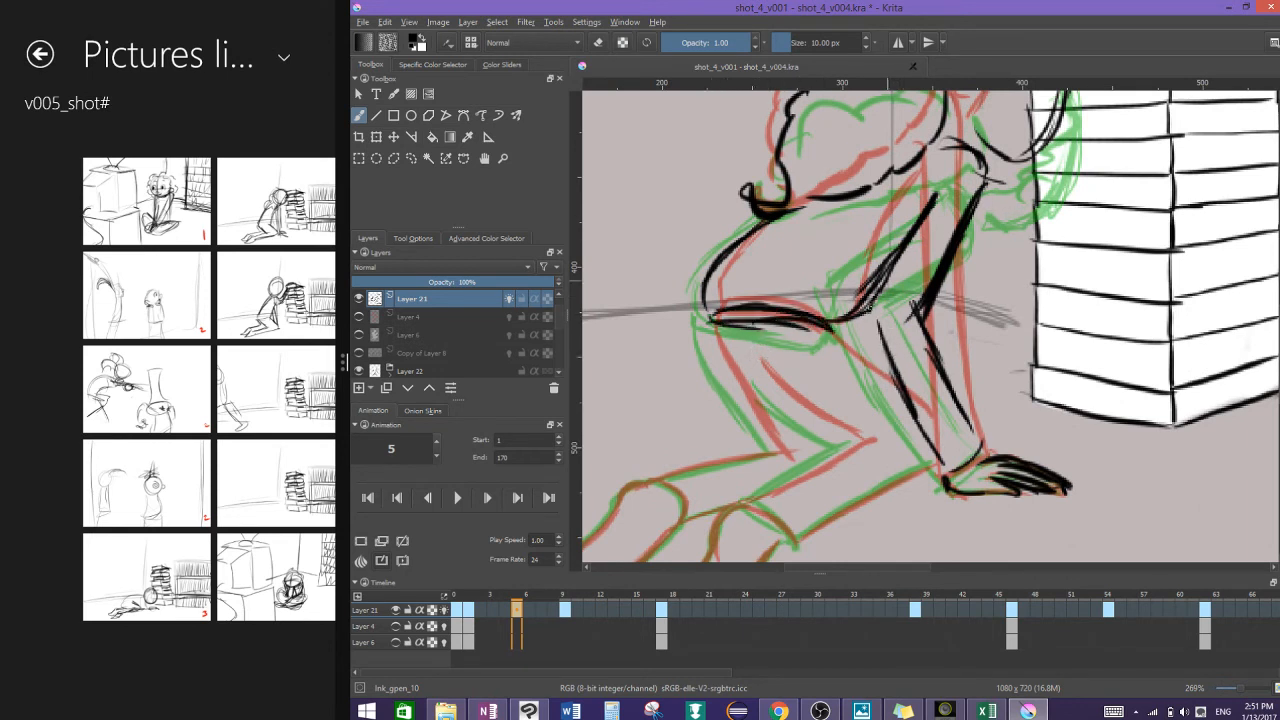
left_click_drag(868, 311, 912, 384)
left_click_drag(837, 321, 890, 374)
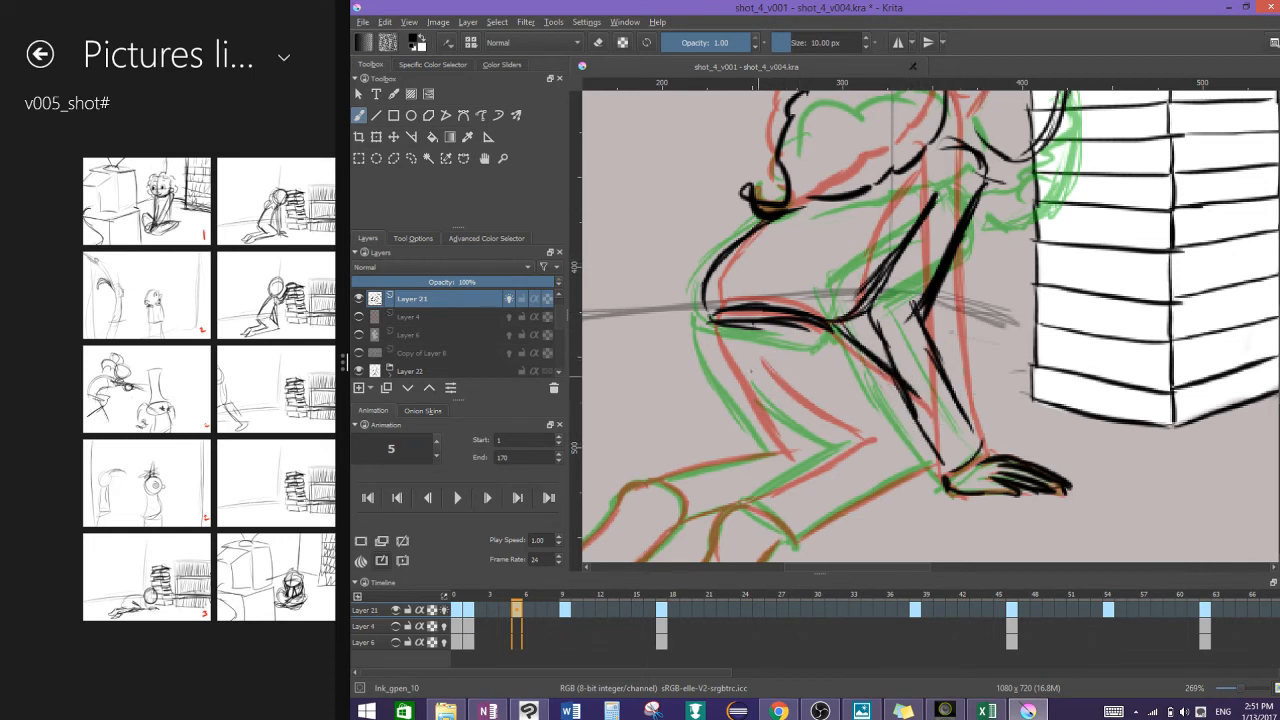
Step: Draw the bent legs at frame 5 with thighs, knee, lower leg and trouser cuff, and outline both feet
left_click_drag(755, 370, 845, 441)
left_click_drag(700, 318, 726, 396)
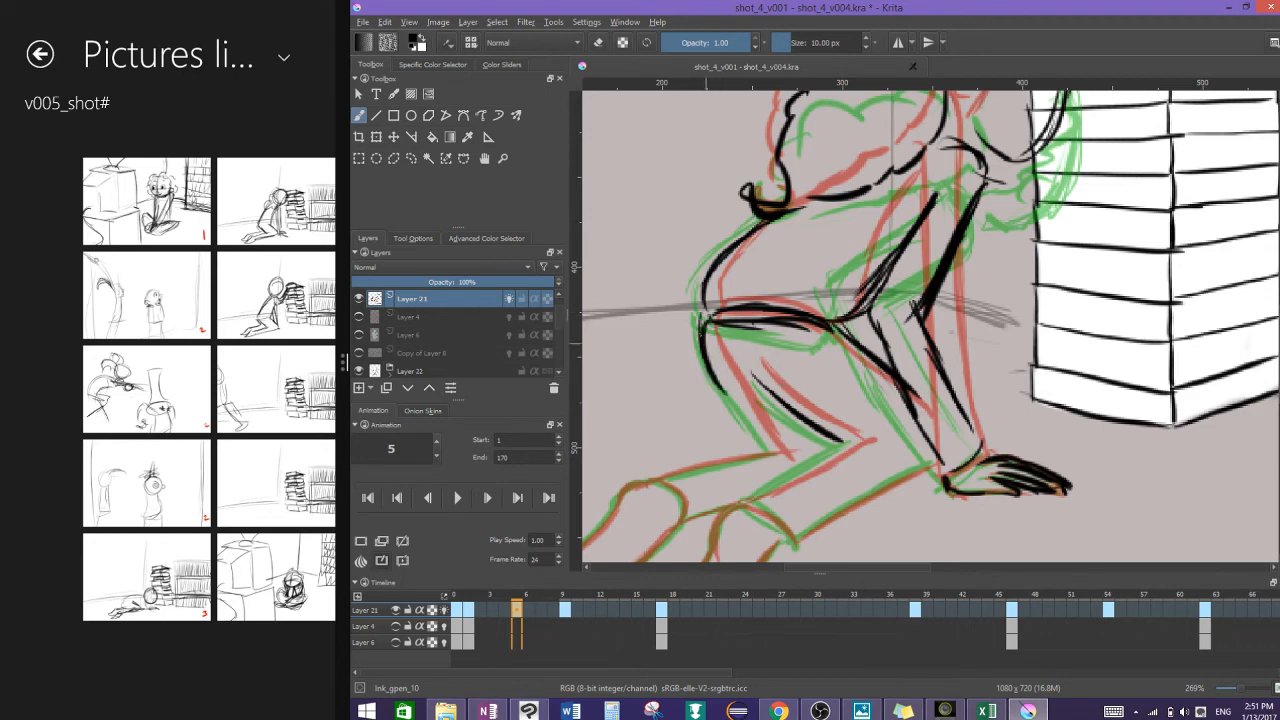
left_click_drag(706, 345, 780, 453)
mouse_move(765, 386)
left_mouse_down()
mouse_move(766, 334)
mouse_move(738, 268)
mouse_move(719, 398)
left_mouse_up()
left_click_drag(732, 340, 820, 315)
mouse_move(718, 386)
left_mouse_down()
mouse_move(765, 433)
mouse_move(848, 382)
left_mouse_up()
left_click_drag(788, 414, 922, 343)
left_click_drag(971, 294, 1123, 240)
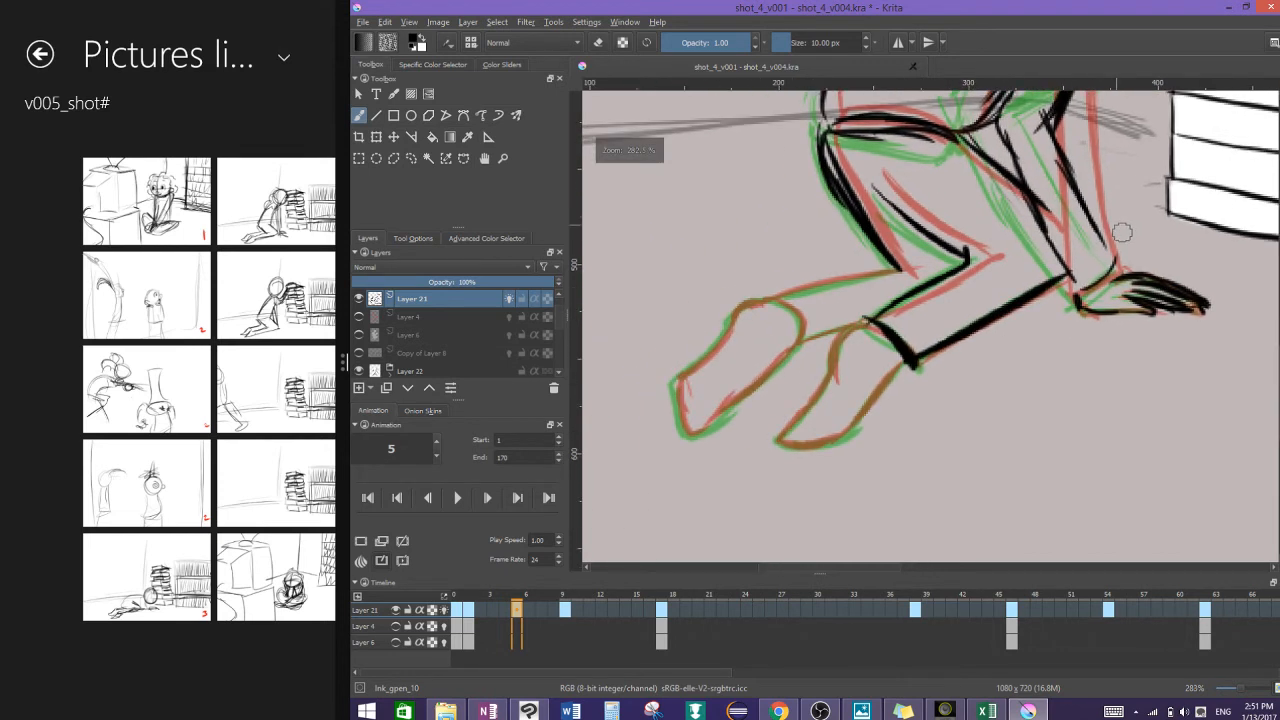
mouse_move(853, 328)
left_mouse_down()
mouse_move(779, 436)
mouse_move(832, 442)
mouse_move(871, 401)
left_mouse_up()
mouse_move(779, 308)
left_mouse_down()
mouse_move(716, 340)
mouse_move(678, 382)
mouse_move(684, 410)
mouse_move(738, 408)
mouse_move(790, 308)
mouse_move(769, 302)
left_mouse_up()
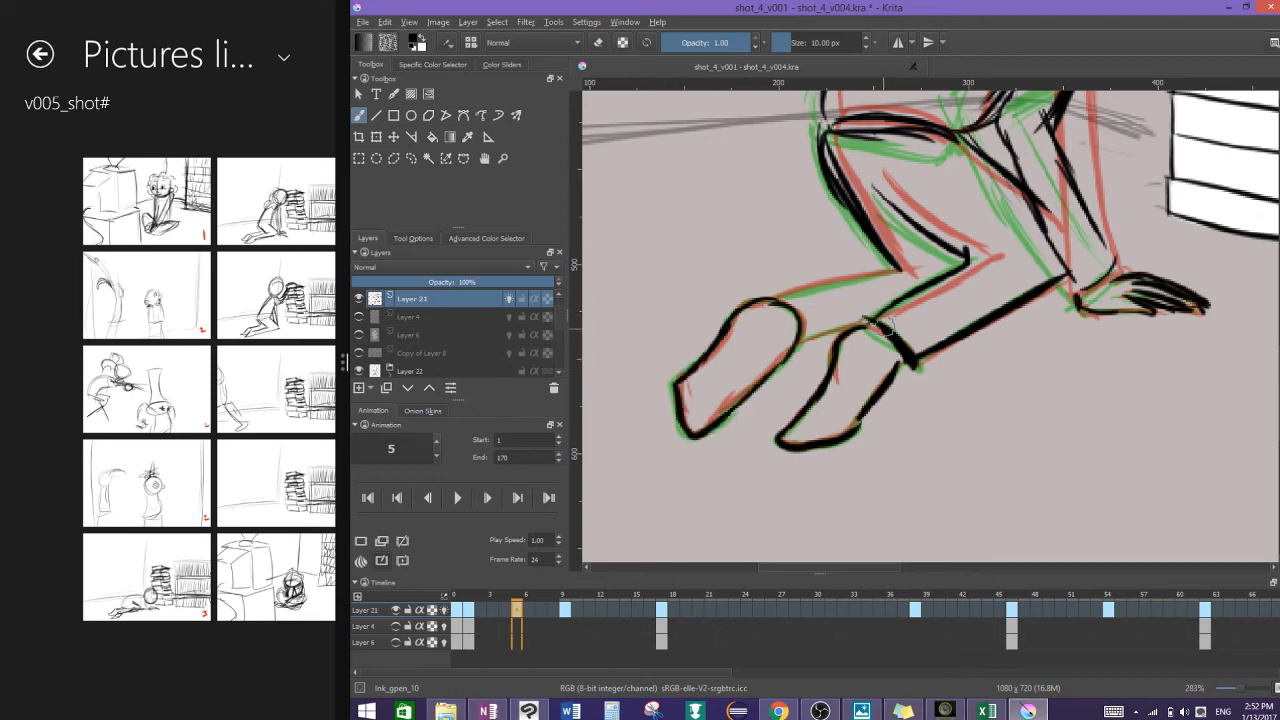
Step: Hide the onion skins and flip between frames 4, 5 and 9 to examine how the new in-between moves
scroll(882, 326, "down", 1)
scroll(968, 345, "down", 1)
key("alt+o")
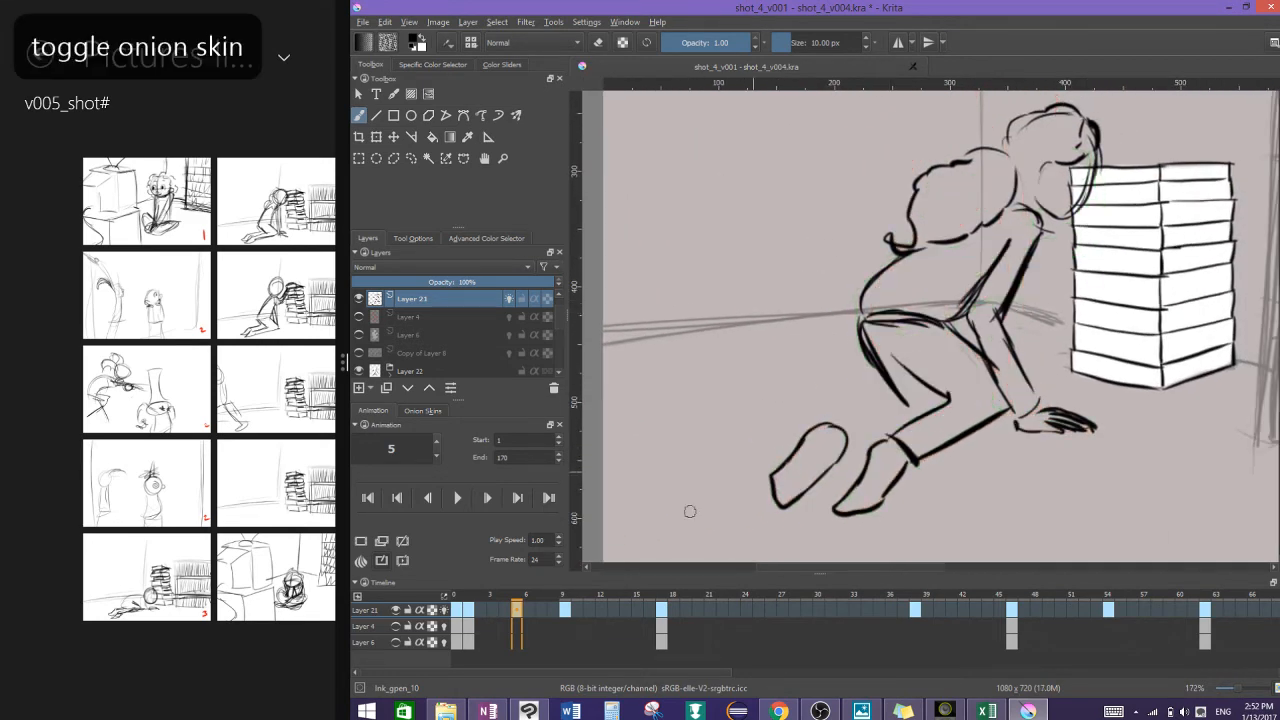
left_click(508, 612)
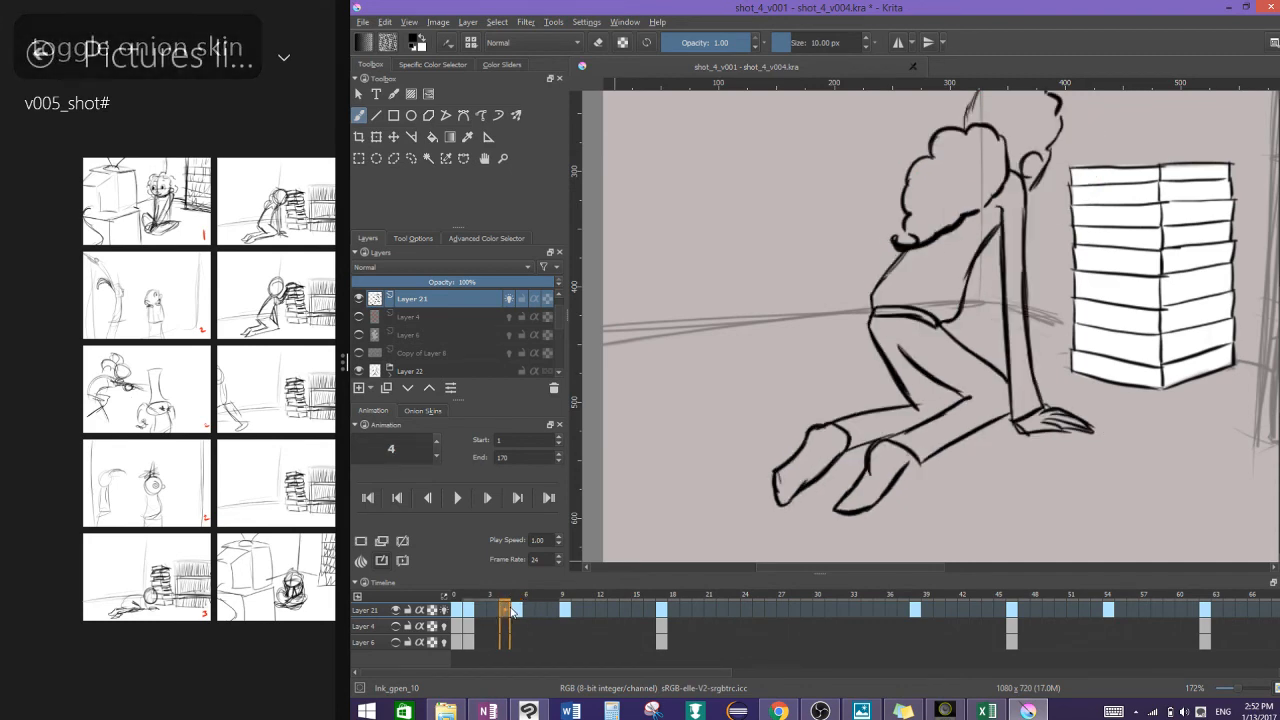
left_click(519, 612)
left_click(562, 611)
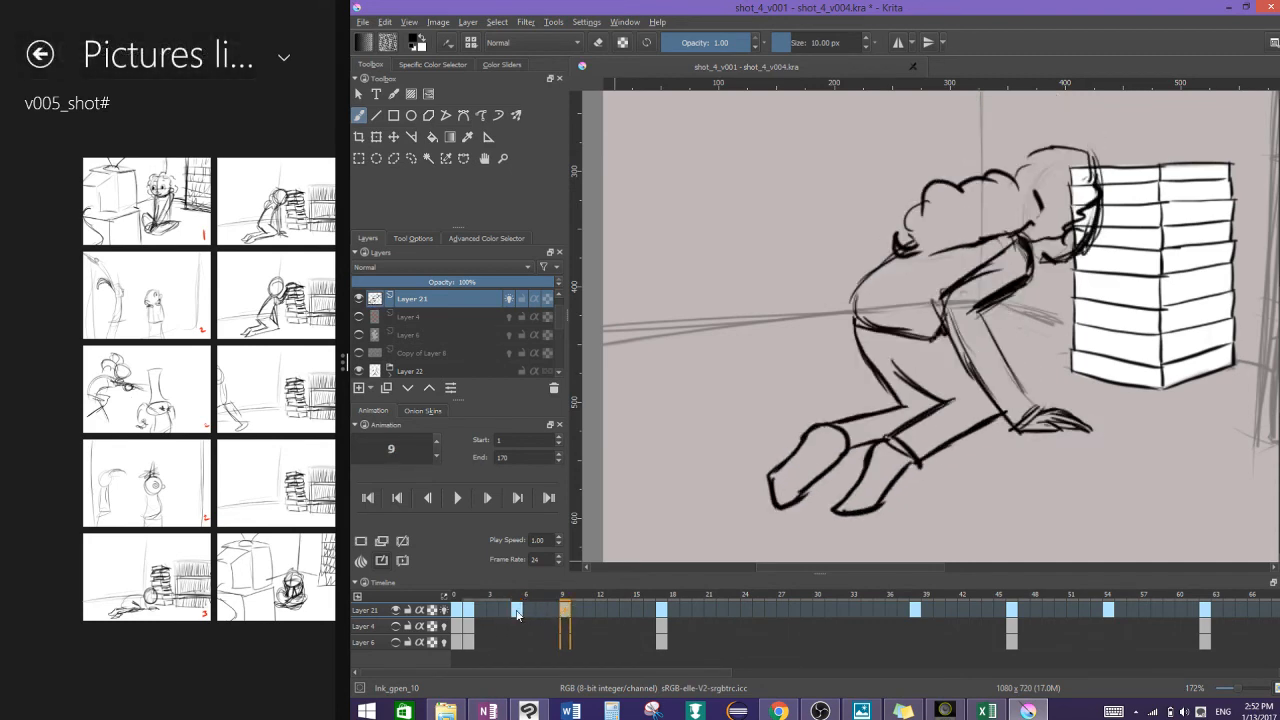
left_click(517, 612)
left_click(506, 612)
left_click(517, 612)
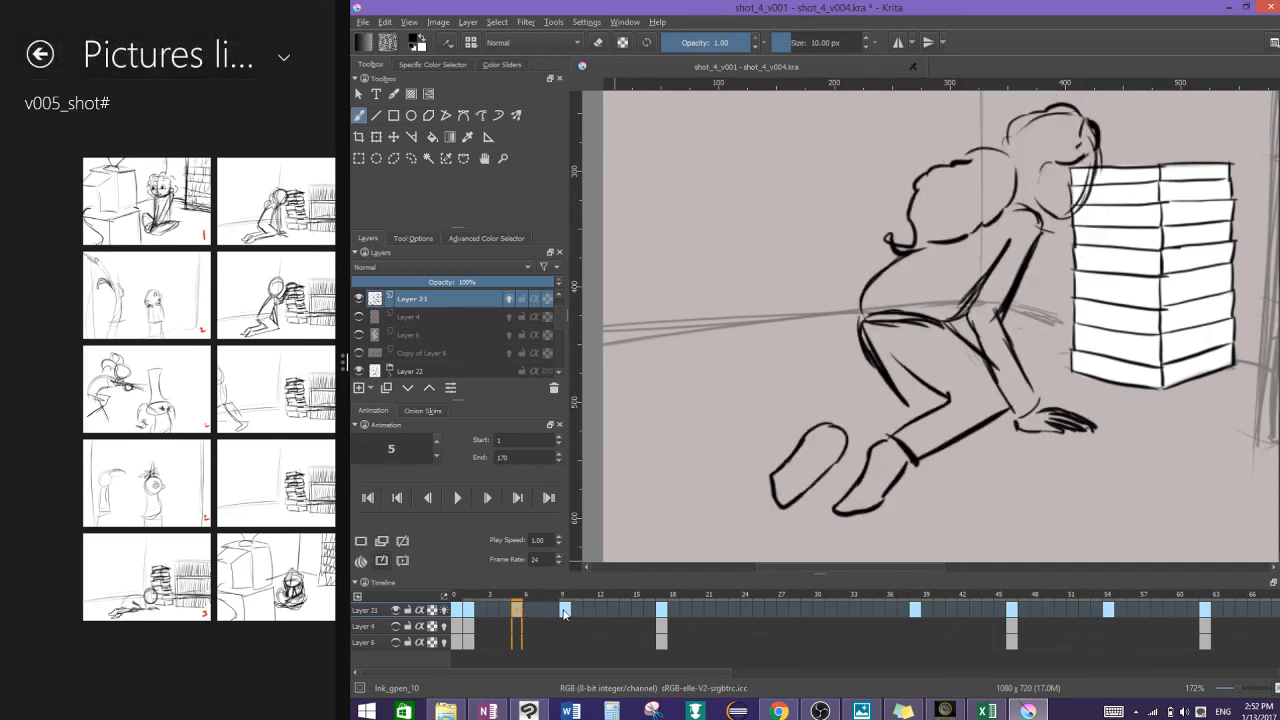
left_click(562, 611)
left_click(517, 612)
left_click(562, 611)
left_click(517, 612)
left_click(506, 612)
left_click(517, 612)
left_click(562, 611)
left_click(519, 609)
Step: Show the onion skins again and add the missing lower-leg lines, the neck line and the ear at frame 5
key("o")
scroll(823, 475, "up", 3)
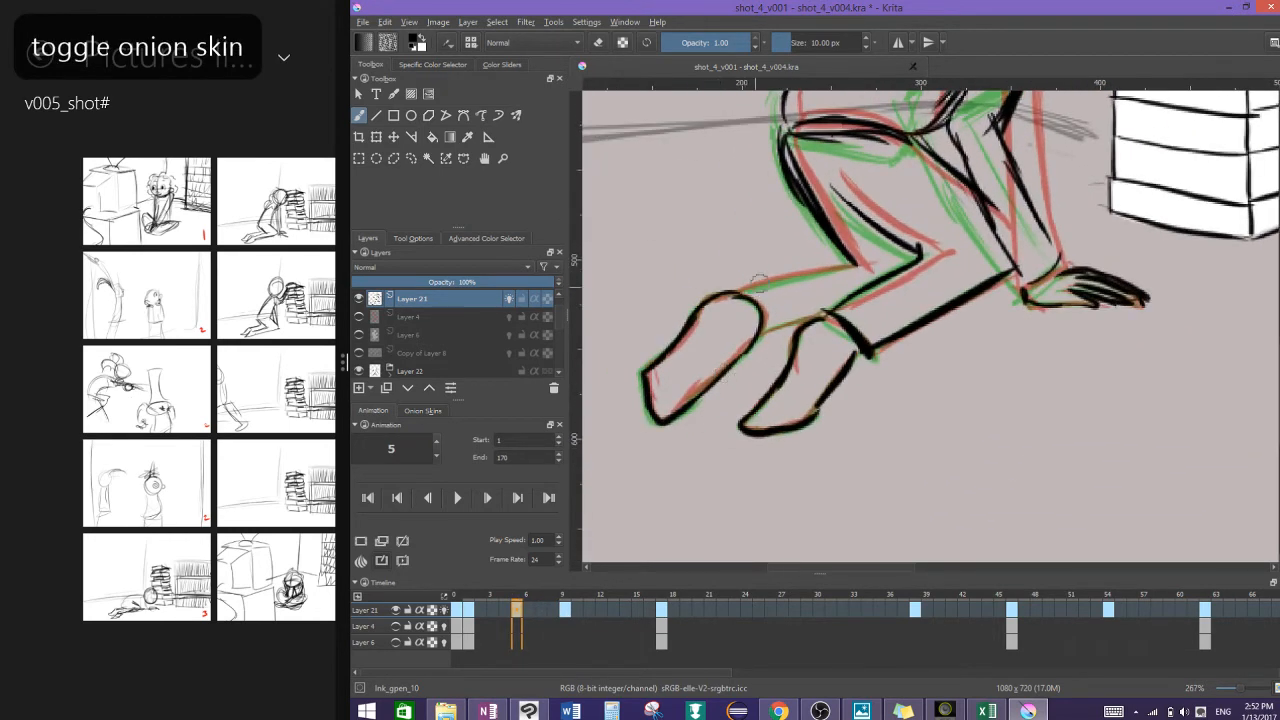
left_click_drag(757, 332, 815, 315)
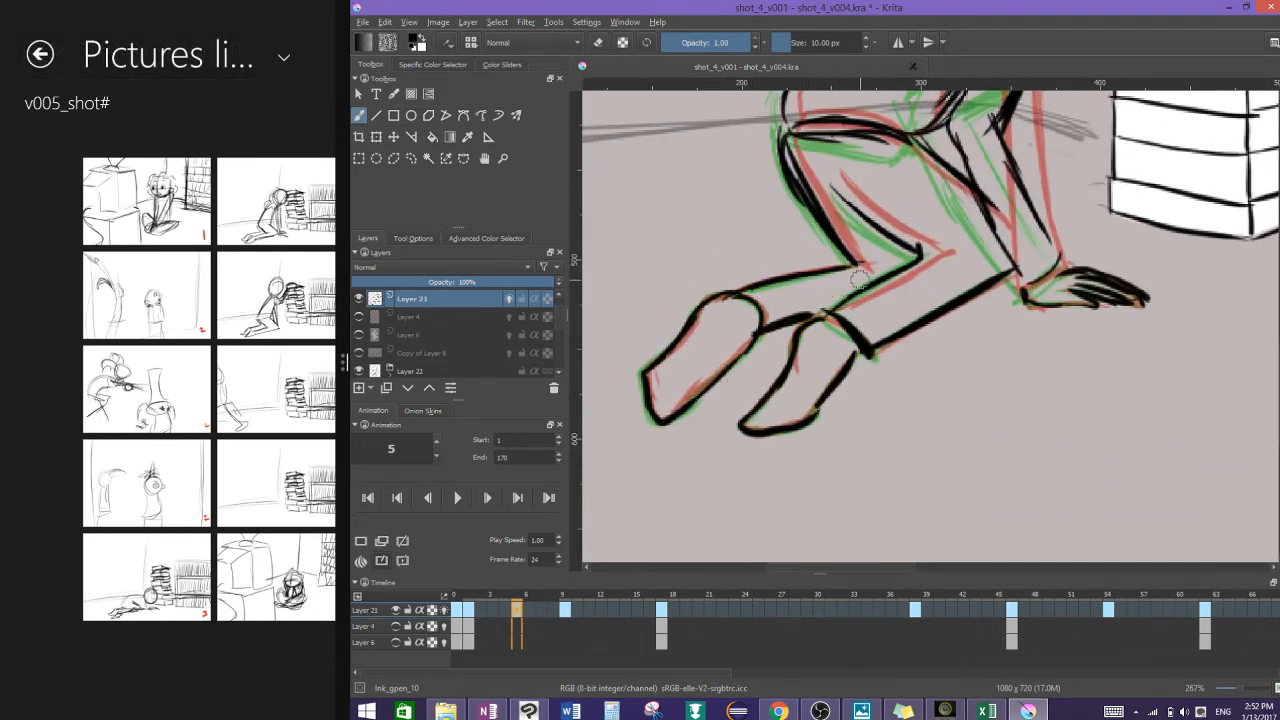
scroll(860, 330, "up", 3)
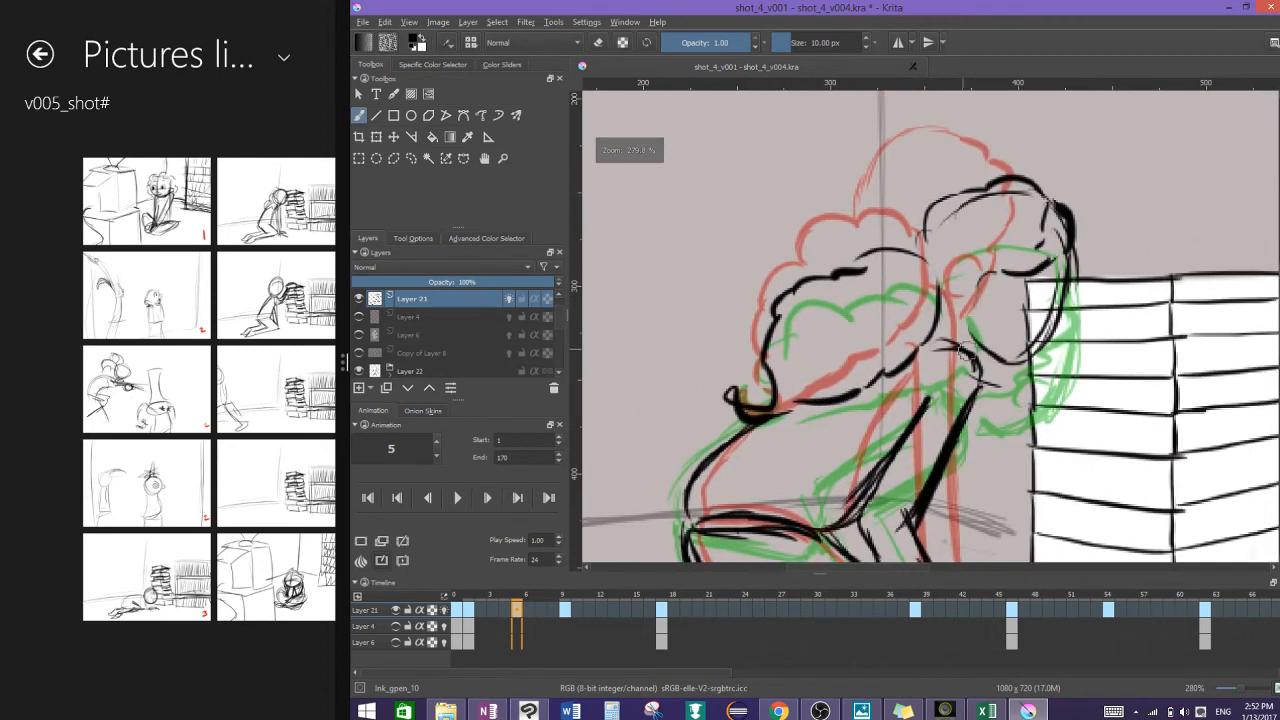
mouse_move(938, 328)
left_mouse_down()
mouse_move(984, 298)
mouse_move(986, 324)
left_mouse_up()
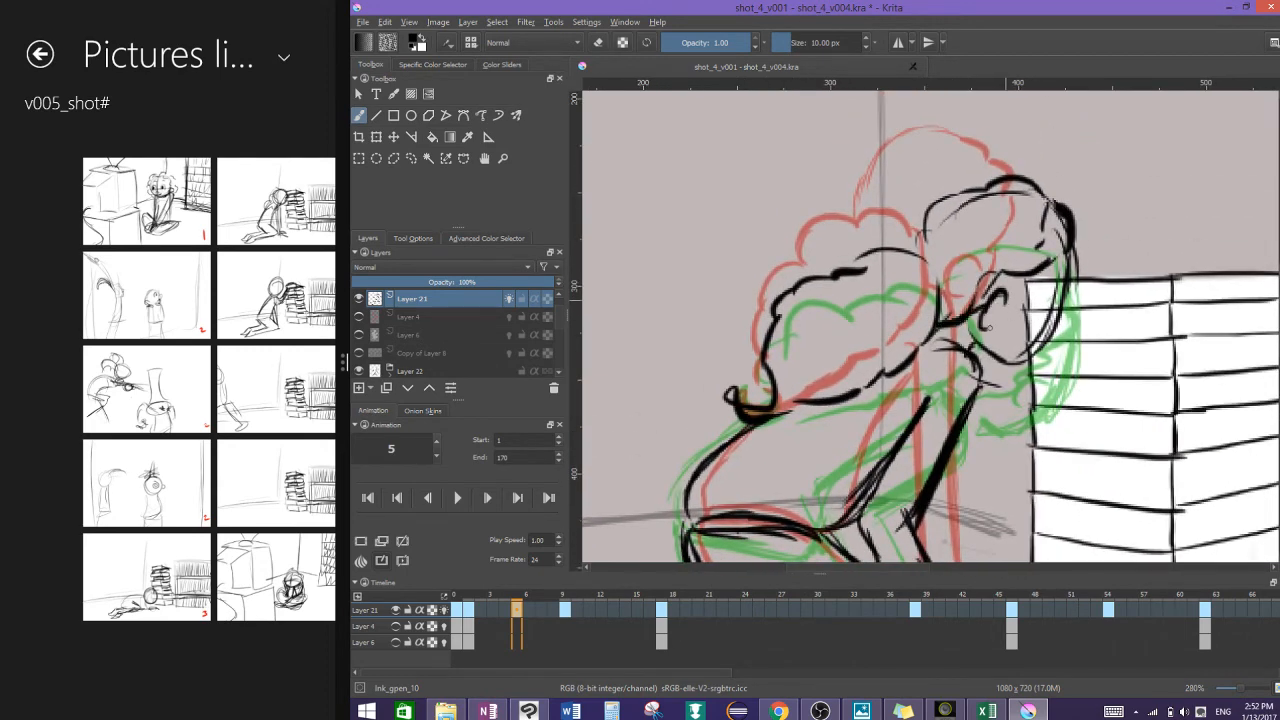
Step: View the poses at frames 9 and 17 and save the animation file
left_click(565, 610)
left_click(661, 610)
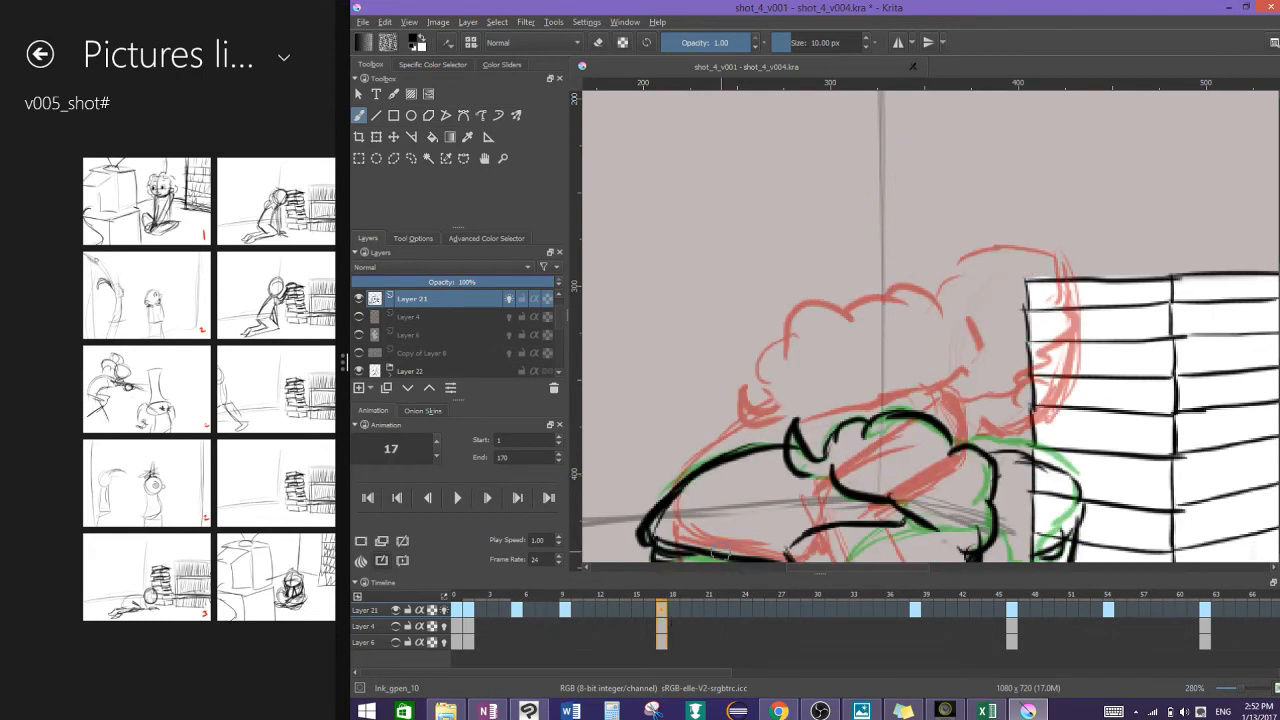
scroll(773, 418, "down", 2)
key("ctrl+s")
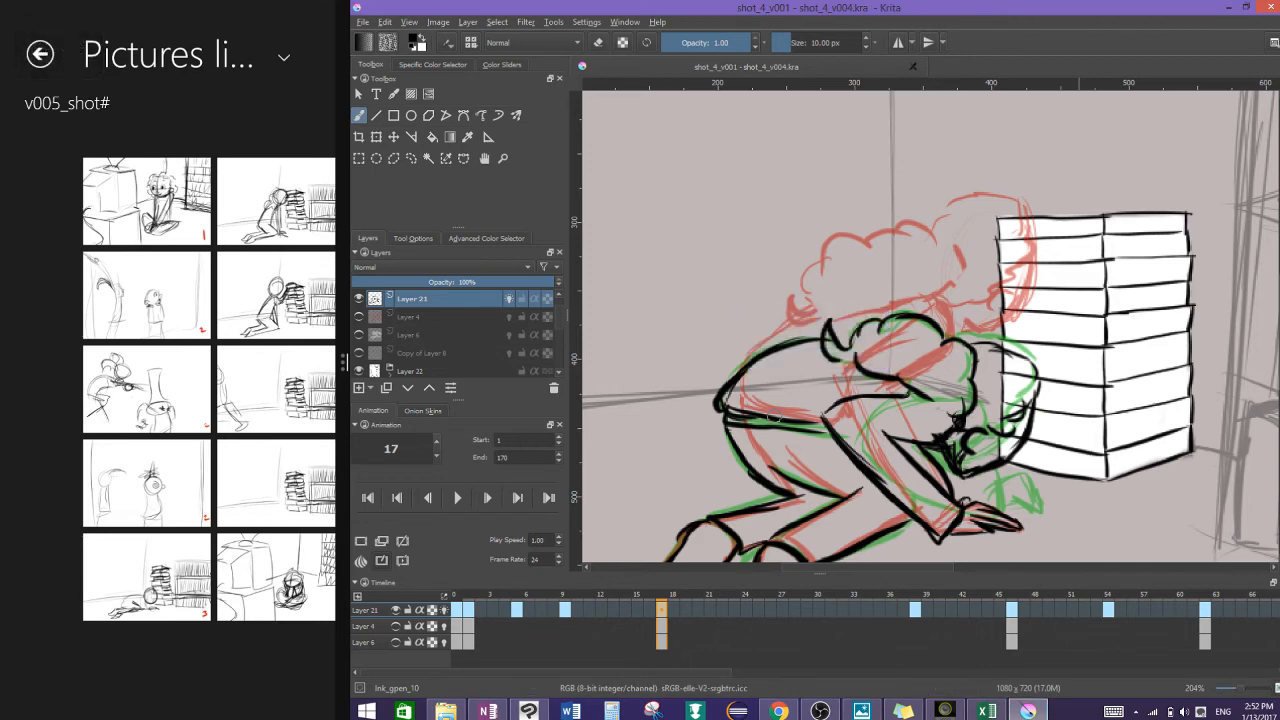
Step: Compare the drawings at frames 5, 9 and 17 to examine the spacing of the downward movement
left_click(562, 610)
left_click(516, 610)
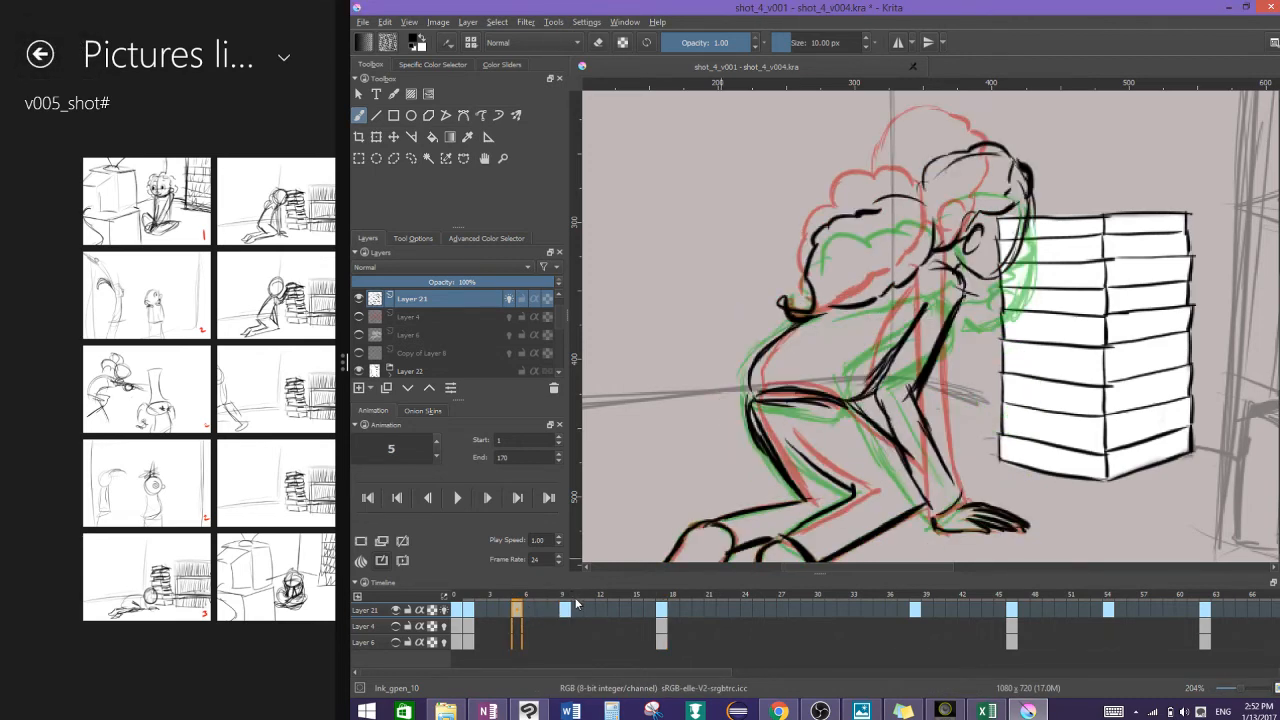
left_click(564, 610)
left_click(519, 610)
left_click(566, 609)
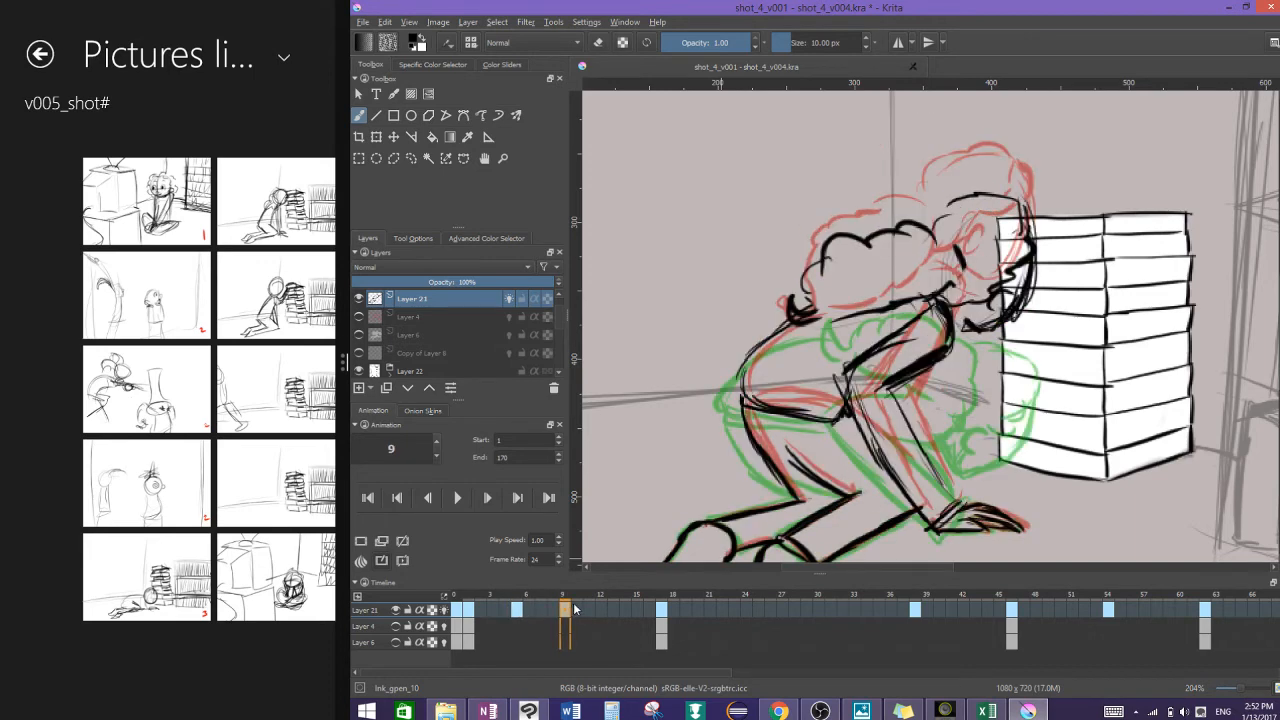
left_click(659, 610)
left_click(565, 610)
Step: Add a blank keyframe at frame 13 and draw the curve of the back between the red and green onion skins
left_click(613, 610)
left_click(365, 540)
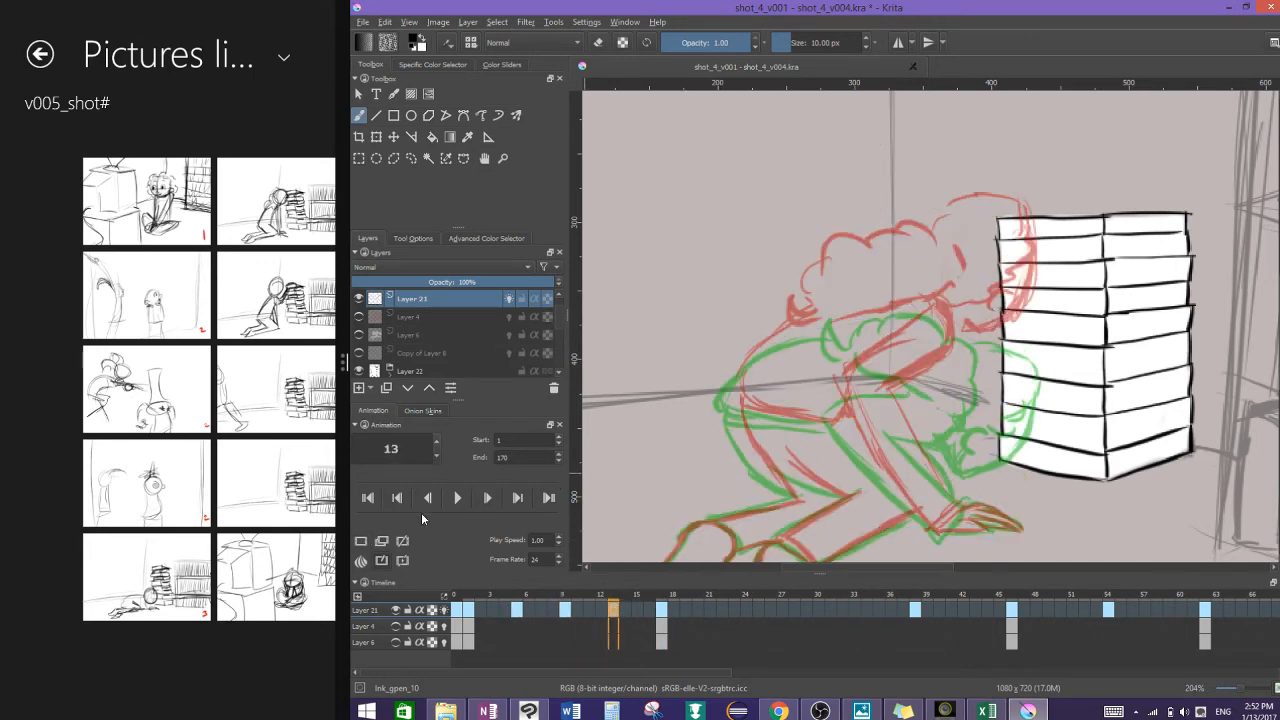
scroll(1102, 390, "up", 4)
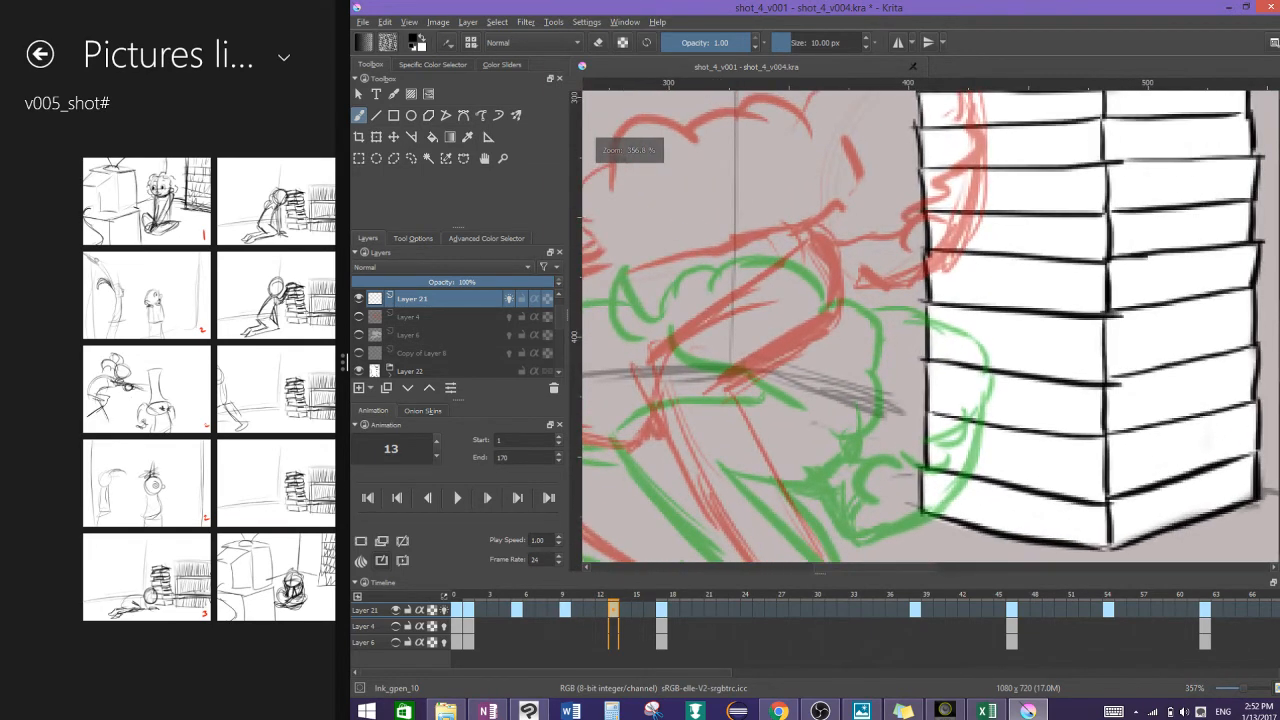
scroll(1018, 326, "up", 2)
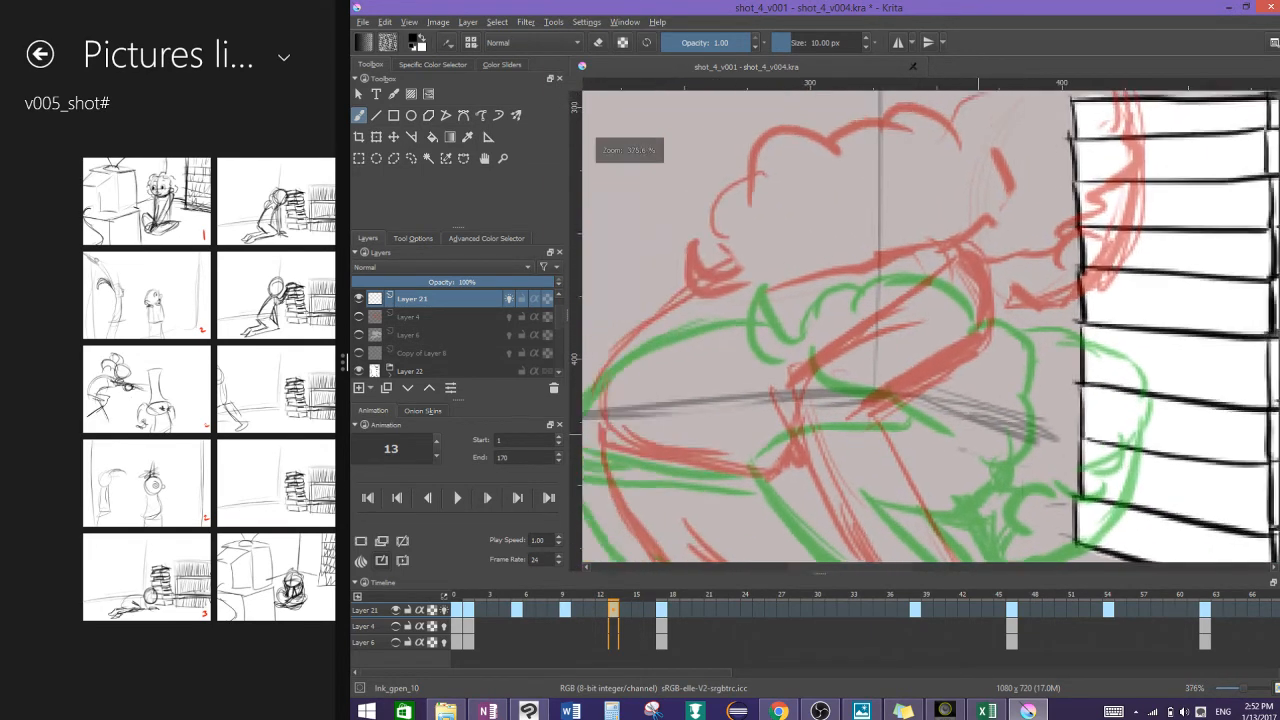
mouse_move(683, 348)
left_mouse_down()
mouse_move(668, 318)
mouse_move(692, 275)
mouse_move(885, 177)
left_mouse_up()
scroll(1043, 160, "down", 1)
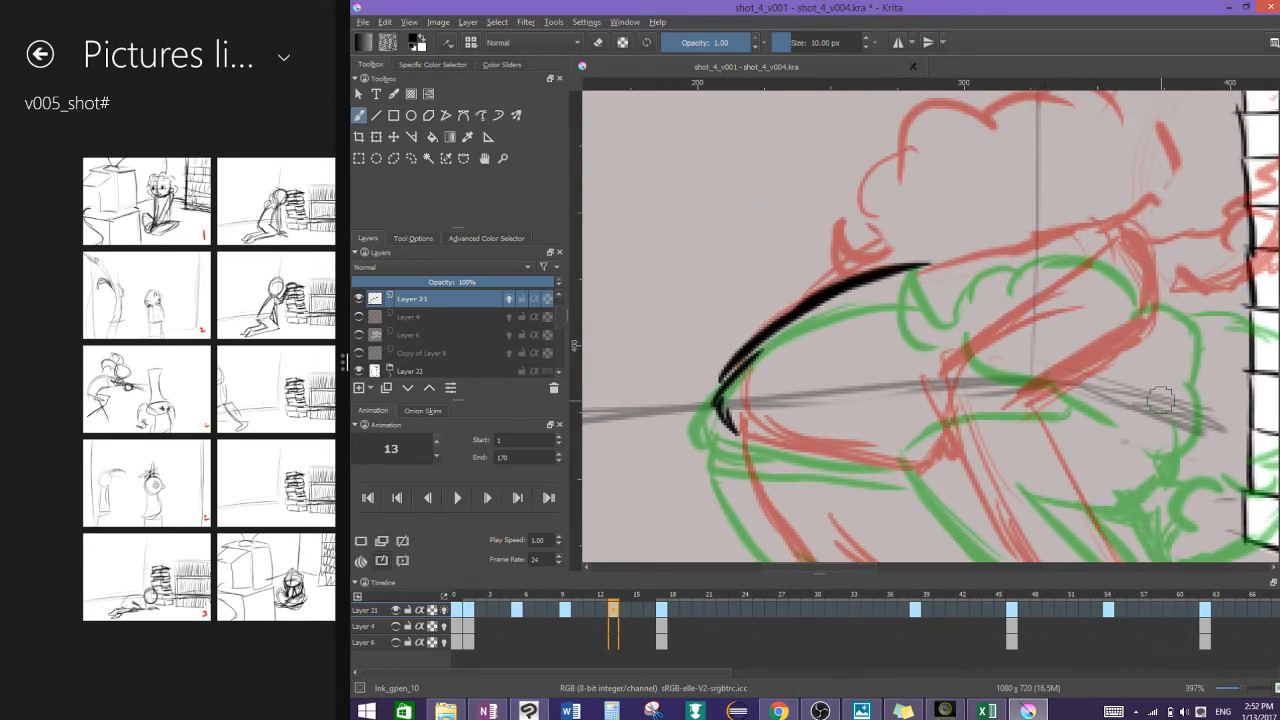
Step: Draw the shoulder curve, the upper arm's top line around the elbow, and the forearm down to the wrist at frame 13
mouse_move(1161, 400)
left_mouse_down()
mouse_move(1103, 284)
mouse_move(1097, 305)
left_mouse_up()
mouse_move(1045, 235)
left_mouse_down()
mouse_move(970, 245)
mouse_move(858, 290)
mouse_move(868, 350)
mouse_move(920, 412)
left_mouse_up()
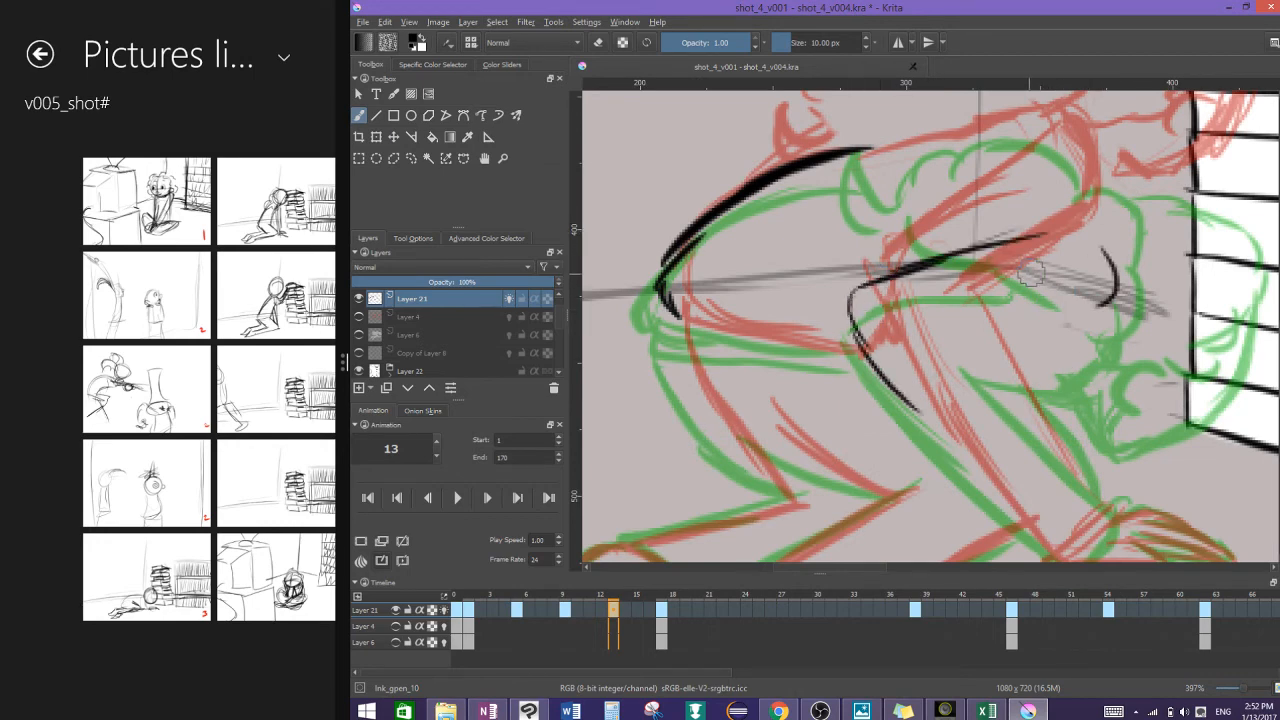
left_click_drag(966, 332, 1060, 446)
left_click_drag(985, 366, 1068, 460)
left_click_drag(1029, 410, 1014, 270)
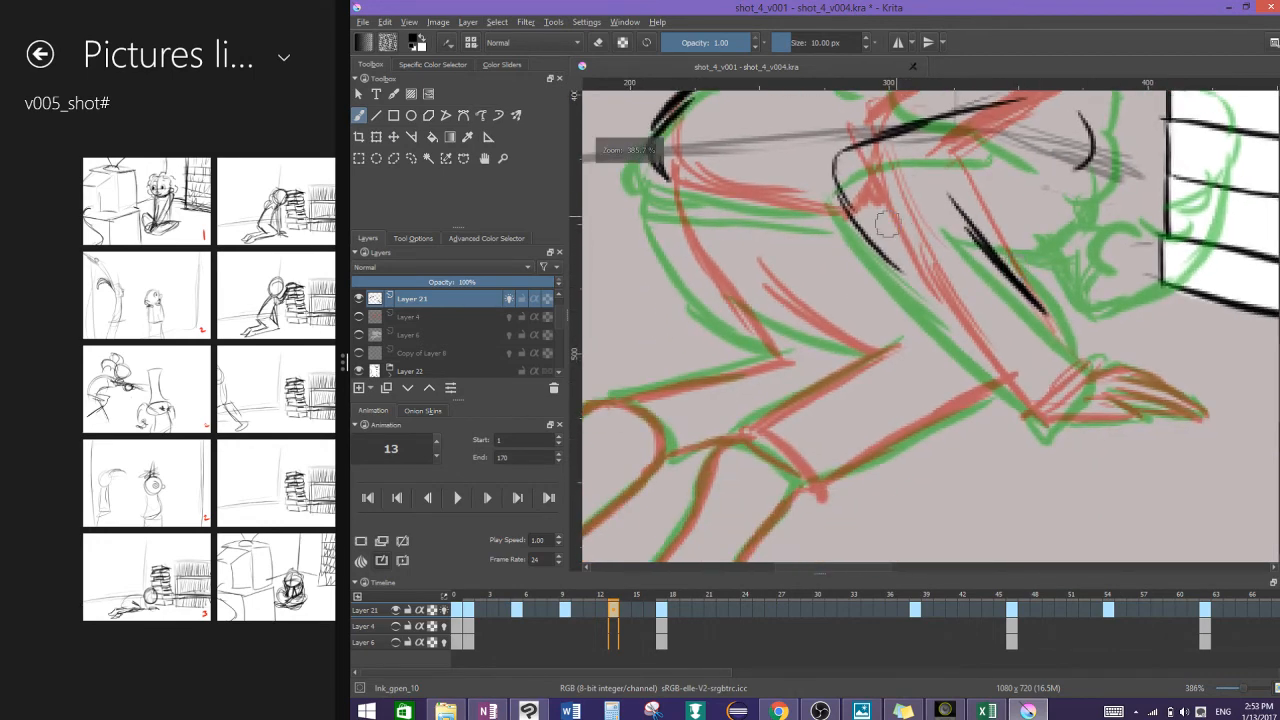
left_click_drag(890, 255, 995, 380)
mouse_move(915, 295)
left_mouse_down()
mouse_move(1030, 415)
mouse_move(1098, 370)
left_mouse_up()
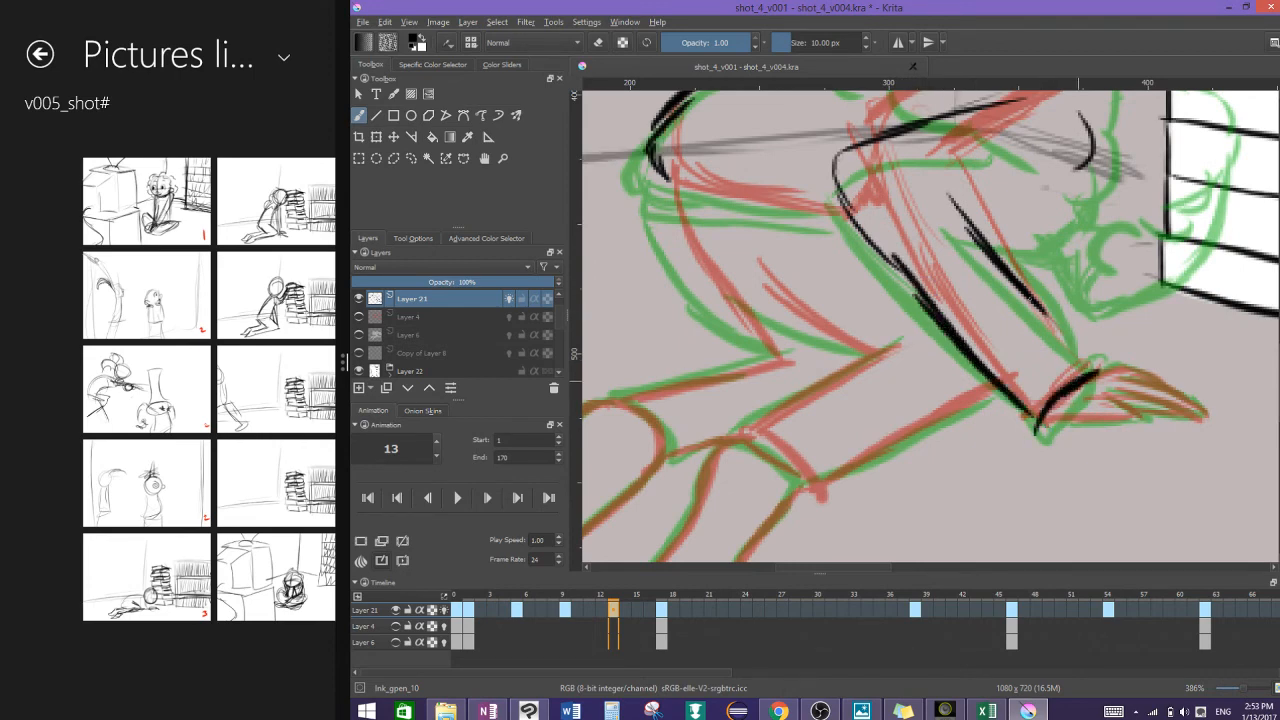
Step: Extend the forearm's inner line to the wrist and draw the underside of the upper arm toward the shoulder
left_click_drag(1020, 280, 1098, 364)
left_click_drag(1073, 305, 1058, 428)
mouse_move(920, 338)
left_mouse_down()
mouse_move(1048, 318)
mouse_move(1050, 302)
left_mouse_up()
mouse_move(947, 323)
left_mouse_down()
mouse_move(1055, 301)
mouse_move(1034, 211)
left_mouse_up()
mouse_move(1045, 312)
left_mouse_down()
mouse_move(1036, 341)
mouse_move(1063, 380)
mouse_move(1174, 413)
mouse_move(892, 387)
left_mouse_up()
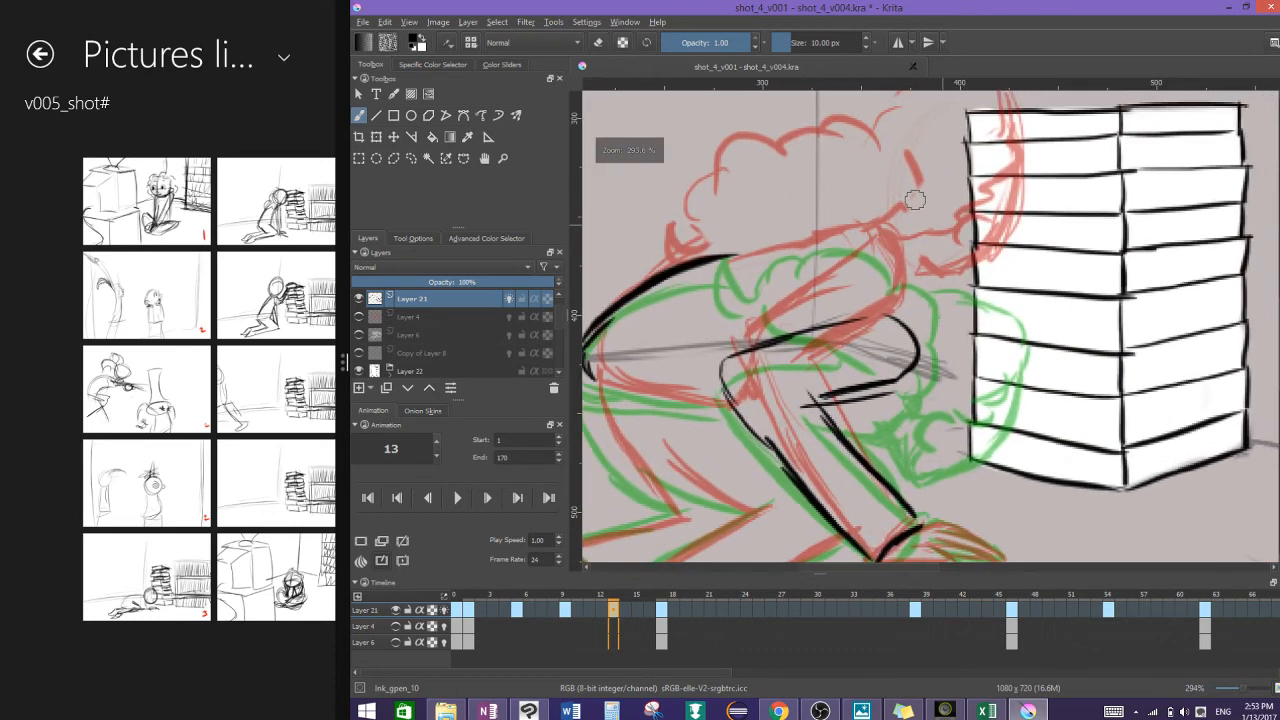
Step: Draw the lowered head overlapping the book stack with its ear and facial marks, plus the bumpy hair mass along the back
left_click_drag(1006, 215, 1029, 325)
left_click_drag(1027, 250, 1011, 387)
left_click_drag(936, 392, 972, 408)
left_click_drag(926, 357, 983, 406)
left_click_drag(980, 205, 913, 285)
left_click_drag(921, 218, 926, 305)
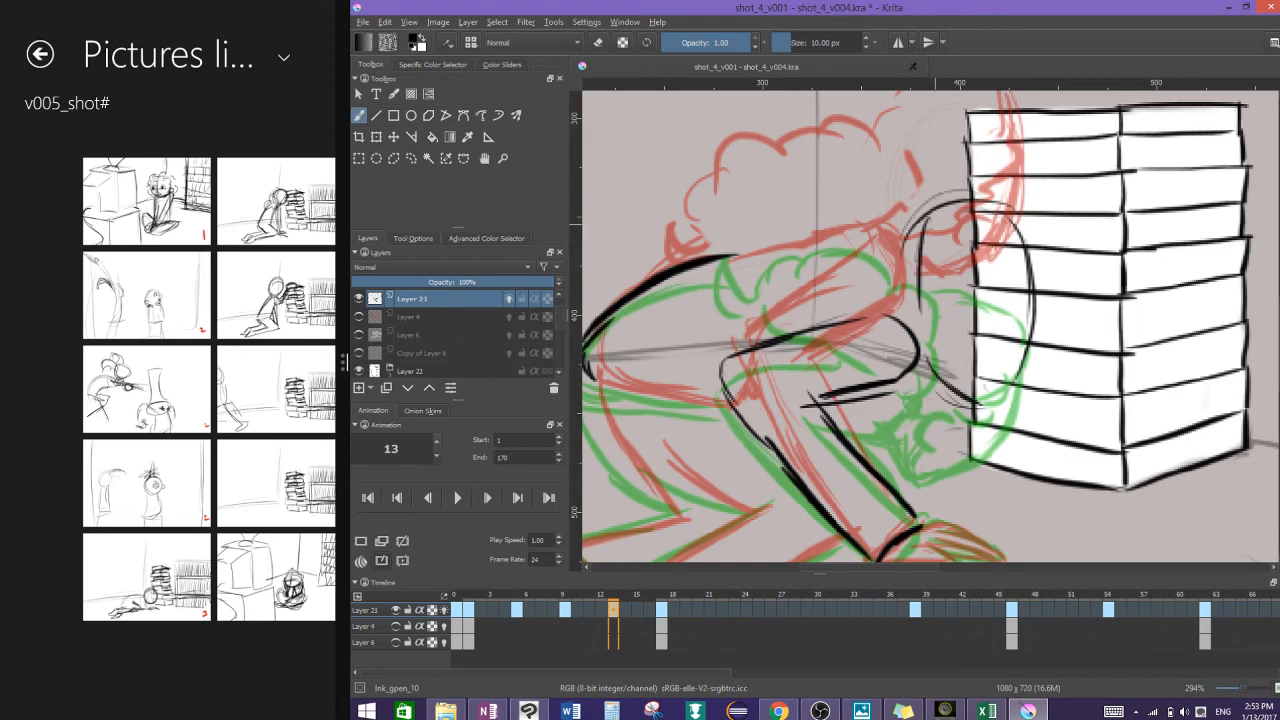
mouse_move(985, 204)
left_mouse_down()
mouse_move(1040, 280)
mouse_move(988, 395)
left_mouse_up()
mouse_move(1038, 268)
left_mouse_down()
mouse_move(958, 396)
mouse_move(921, 347)
left_mouse_up()
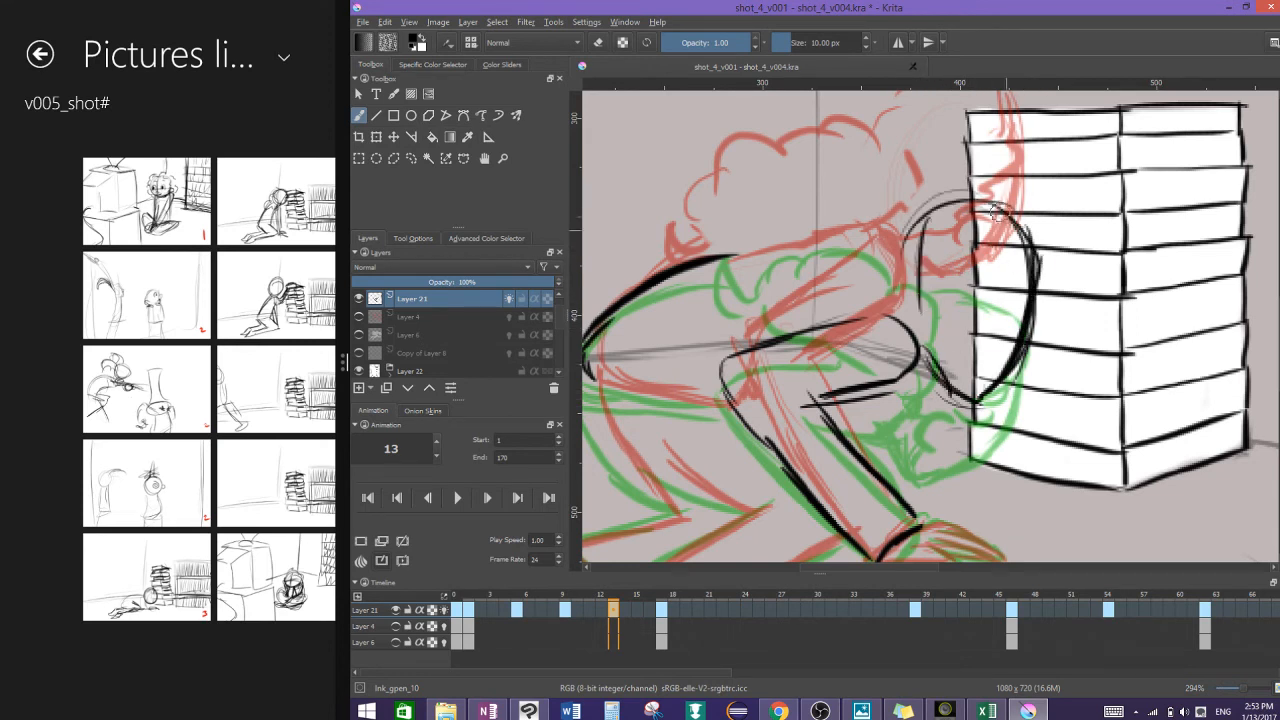
mouse_move(1028, 234)
left_mouse_down()
mouse_move(972, 322)
mouse_move(930, 352)
mouse_move(960, 182)
mouse_move(878, 250)
mouse_move(814, 196)
mouse_move(808, 210)
mouse_move(772, 192)
mouse_move(749, 266)
mouse_move(706, 262)
mouse_move(814, 320)
mouse_move(915, 322)
mouse_move(915, 210)
mouse_move(914, 326)
mouse_move(914, 312)
mouse_move(961, 348)
mouse_move(1039, 253)
left_mouse_up()
mouse_move(990, 290)
left_mouse_down()
mouse_move(1005, 322)
mouse_move(1060, 300)
mouse_move(1088, 228)
left_mouse_up()
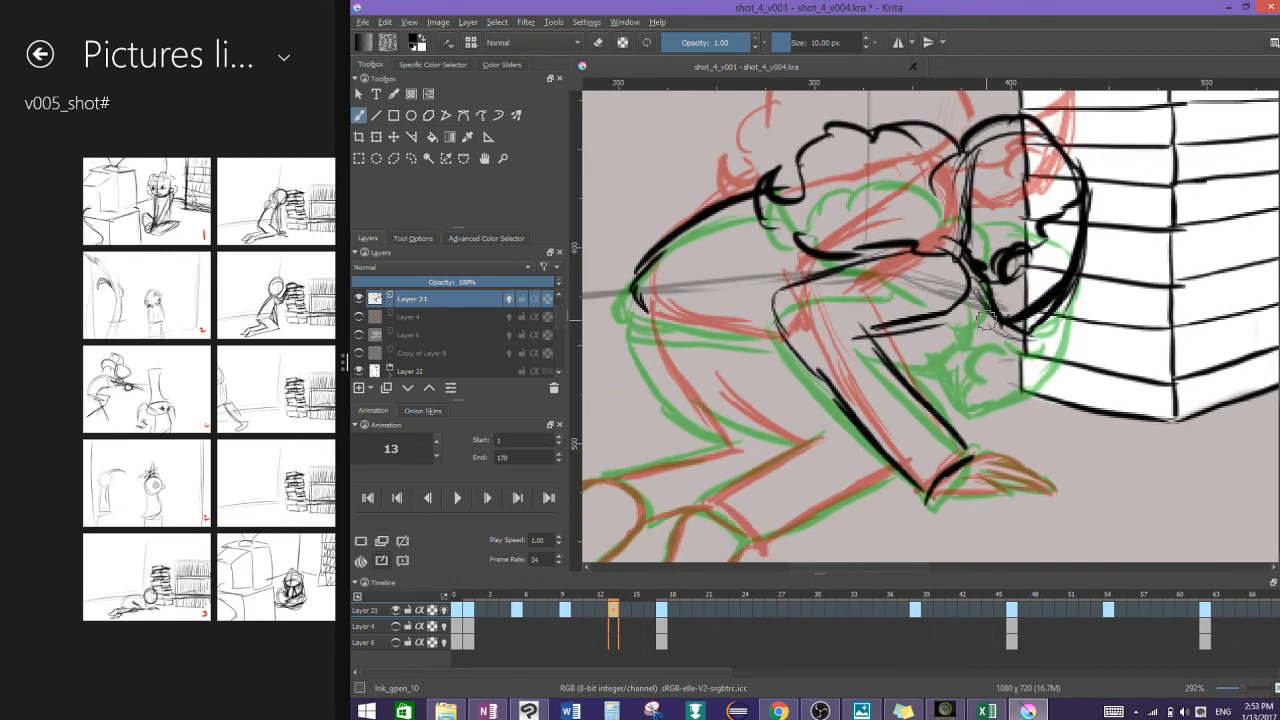
Step: Erase the stray lines around the chin and lower edge of the head
key("e")
mouse_move(1060, 310)
left_mouse_down()
mouse_move(1010, 330)
mouse_move(1045, 318)
left_mouse_up()
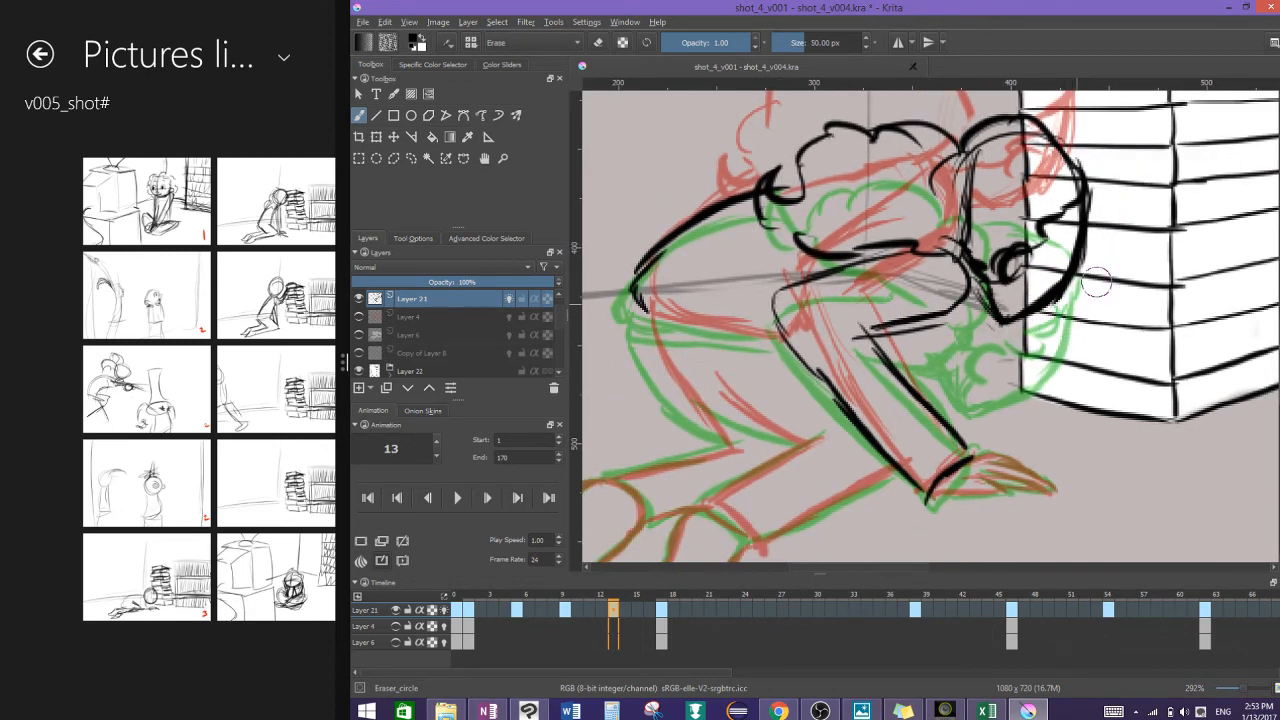
left_click_drag(1096, 283, 1016, 348)
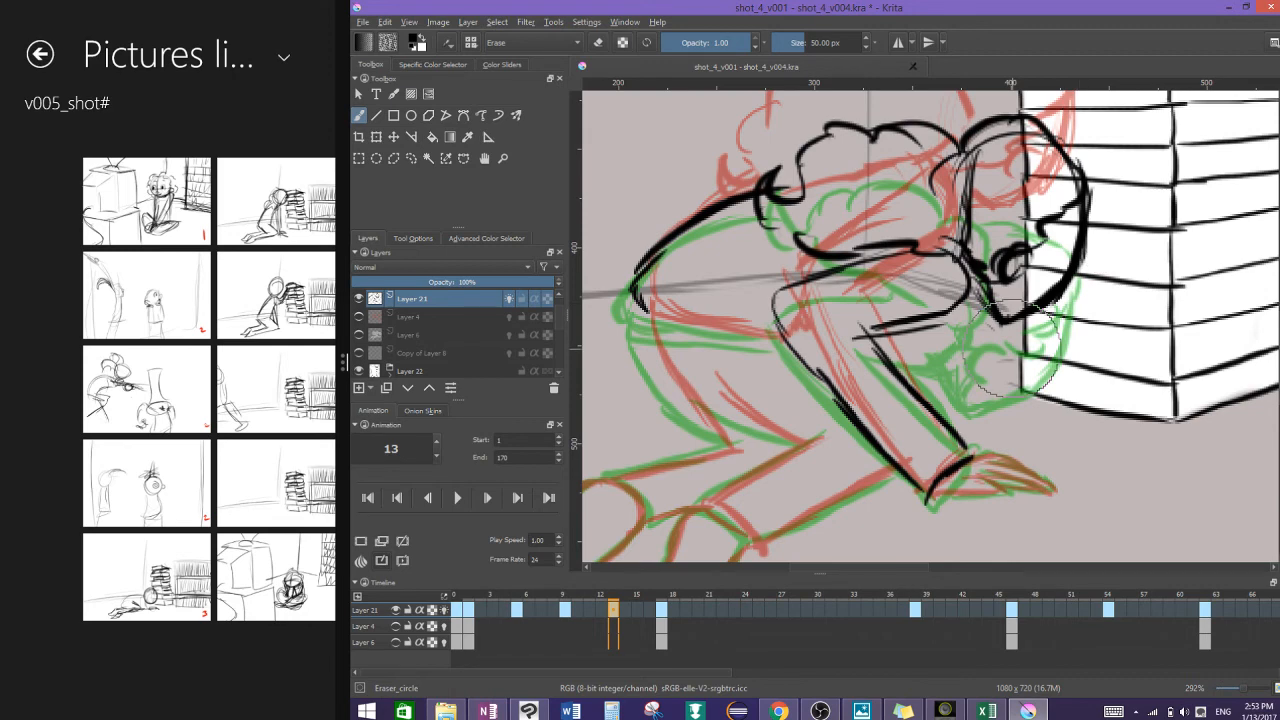
Step: Return to the ink brush and draw the waistband from the lower back toward the elbow
scroll(1012, 348, "up", 2)
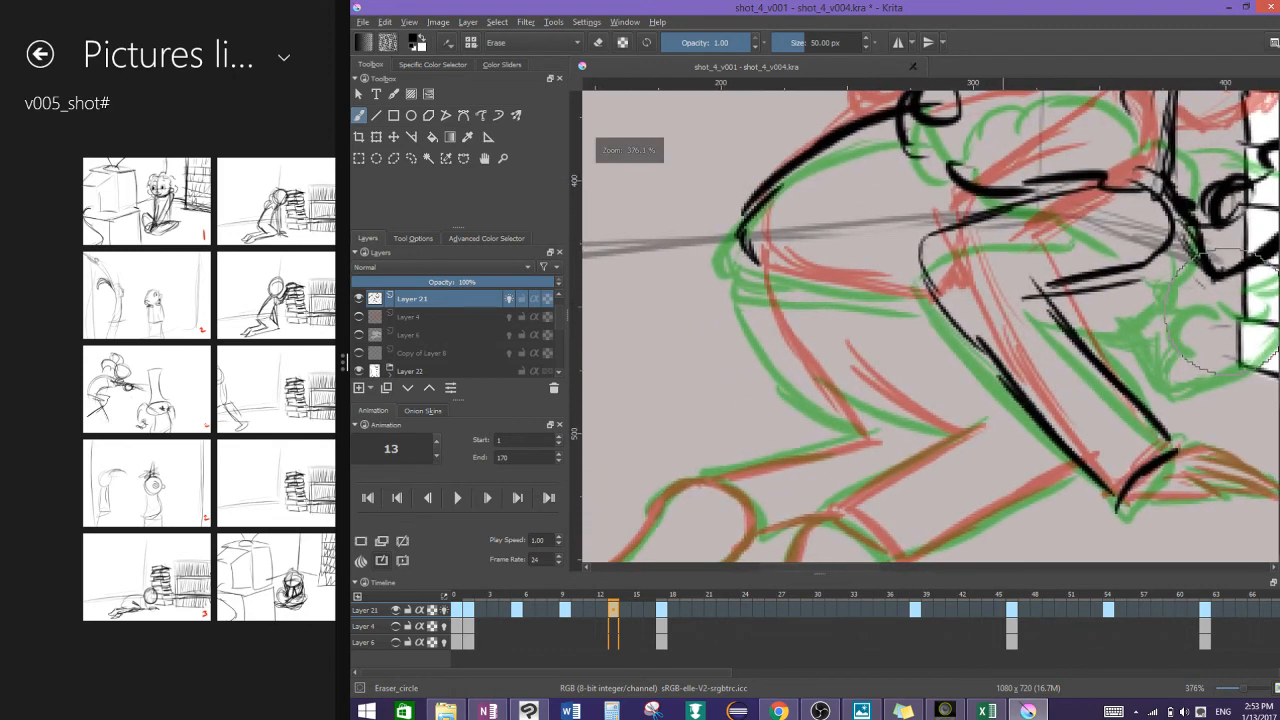
key("slash")
mouse_move(751, 253)
left_mouse_down()
mouse_move(856, 296)
mouse_move(928, 266)
mouse_move(864, 305)
mouse_move(832, 287)
mouse_move(899, 272)
mouse_move(744, 275)
mouse_move(763, 295)
mouse_move(857, 303)
mouse_move(809, 298)
mouse_move(861, 299)
left_mouse_up()
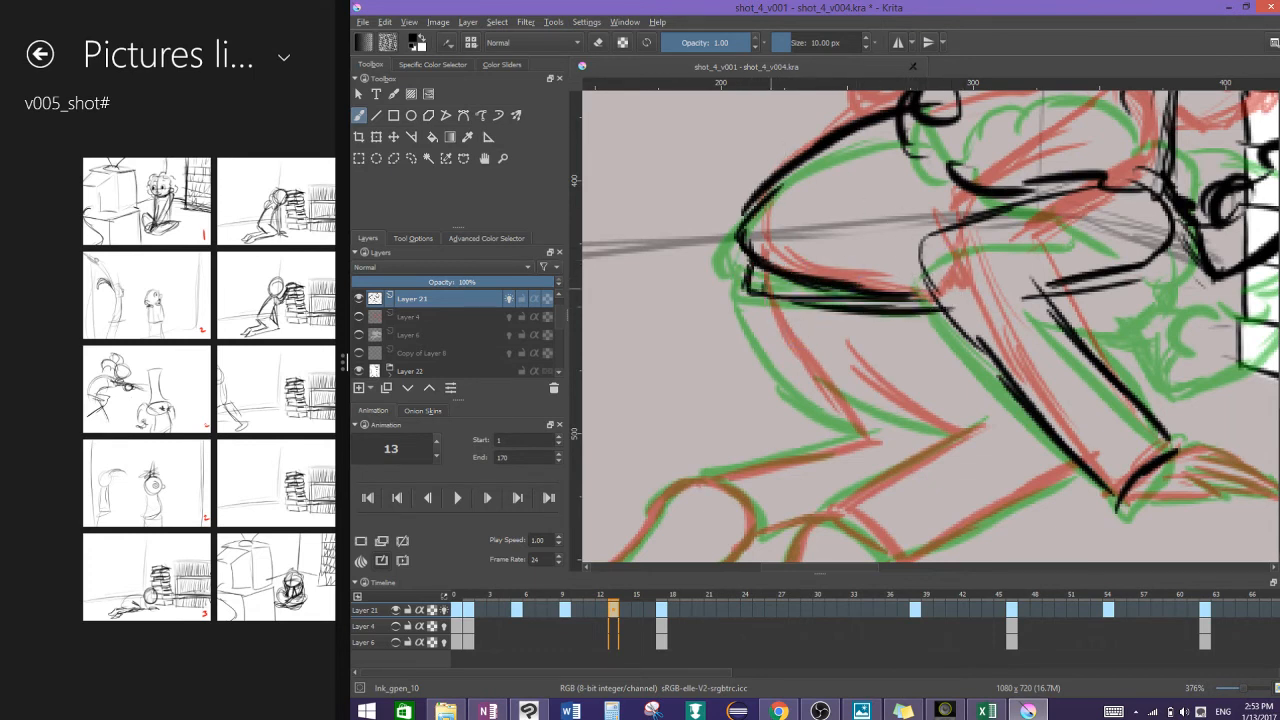
Step: Draw the bent legs at frame 13 with thighs, knee, lower-leg lines and trouser cuff, following the onion skins
left_click_drag(752, 282, 830, 410)
mouse_move(760, 324)
left_mouse_down()
mouse_move(858, 433)
mouse_move(870, 400)
mouse_move(815, 300)
left_mouse_up()
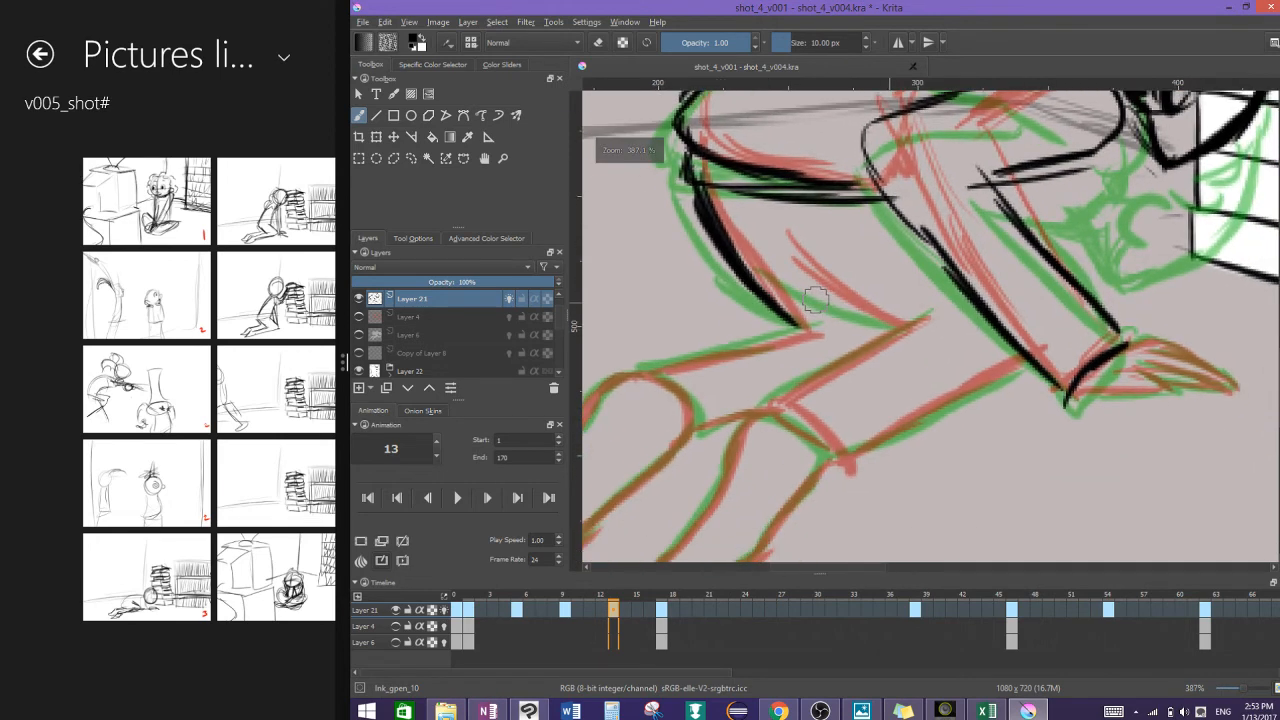
left_click_drag(768, 250, 900, 322)
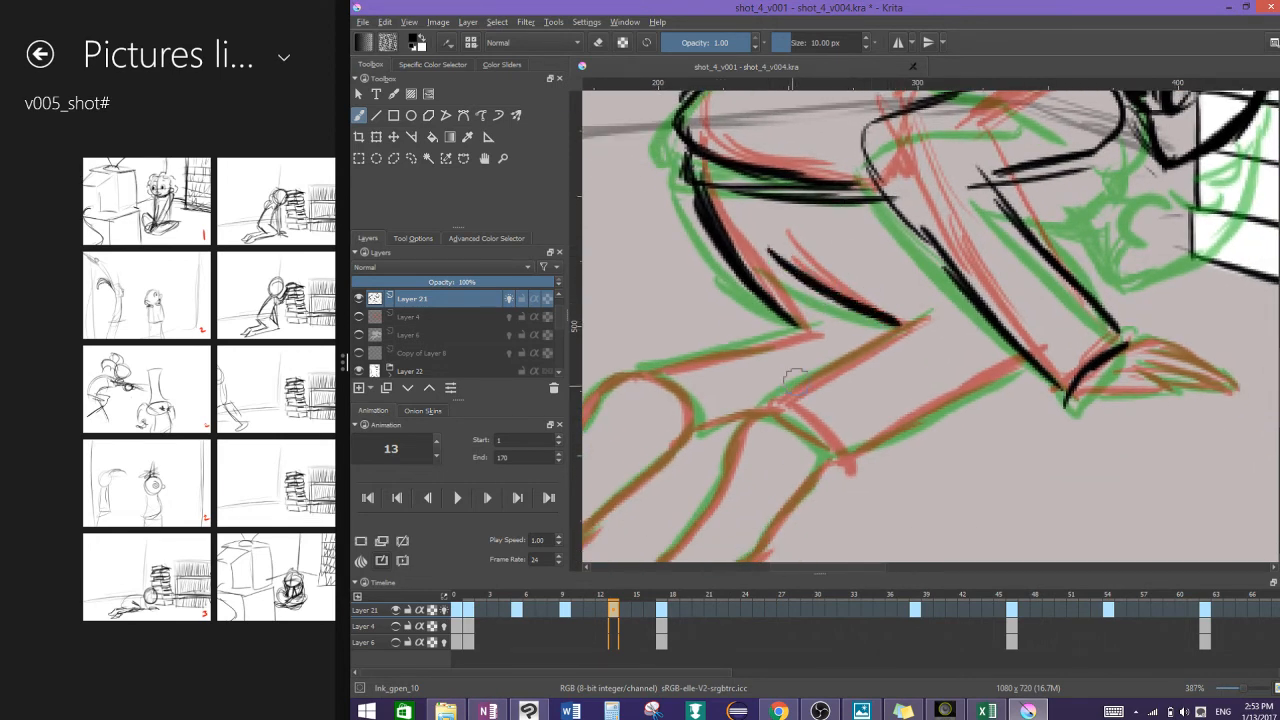
mouse_move(760, 405)
left_mouse_down()
mouse_move(925, 318)
mouse_move(838, 460)
mouse_move(1030, 360)
left_mouse_up()
left_click_drag(800, 325, 635, 372)
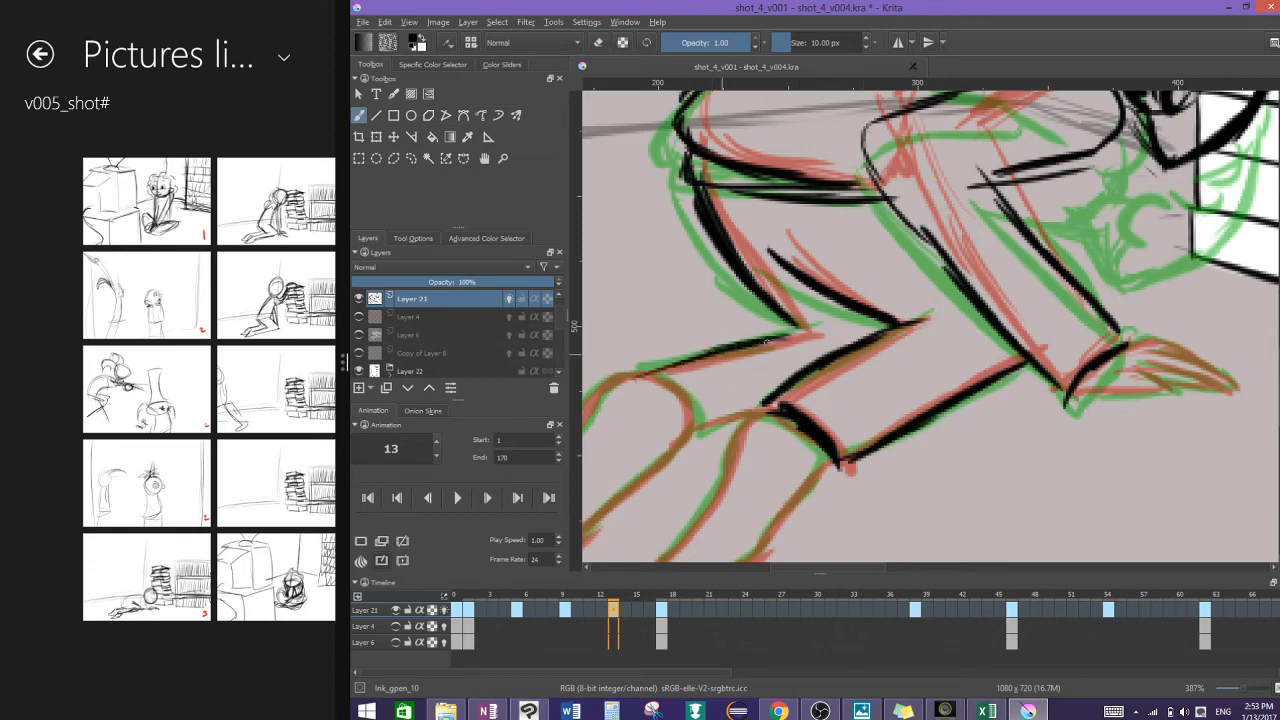
Step: Draw the trouser cuffs and both feet of the kneeling character at frame 13 over the onion skins, and save the file
mouse_move(765, 342)
left_mouse_down()
mouse_move(803, 322)
mouse_move(790, 378)
left_mouse_up()
scroll(835, 298, "up", 1)
mouse_move(785, 380)
left_mouse_down()
mouse_move(865, 356)
mouse_move(838, 410)
mouse_move(831, 394)
mouse_move(807, 456)
mouse_move(752, 505)
mouse_move(808, 510)
mouse_move(813, 524)
mouse_move(872, 498)
mouse_move(940, 392)
left_mouse_up()
left_click_drag(766, 298, 668, 345)
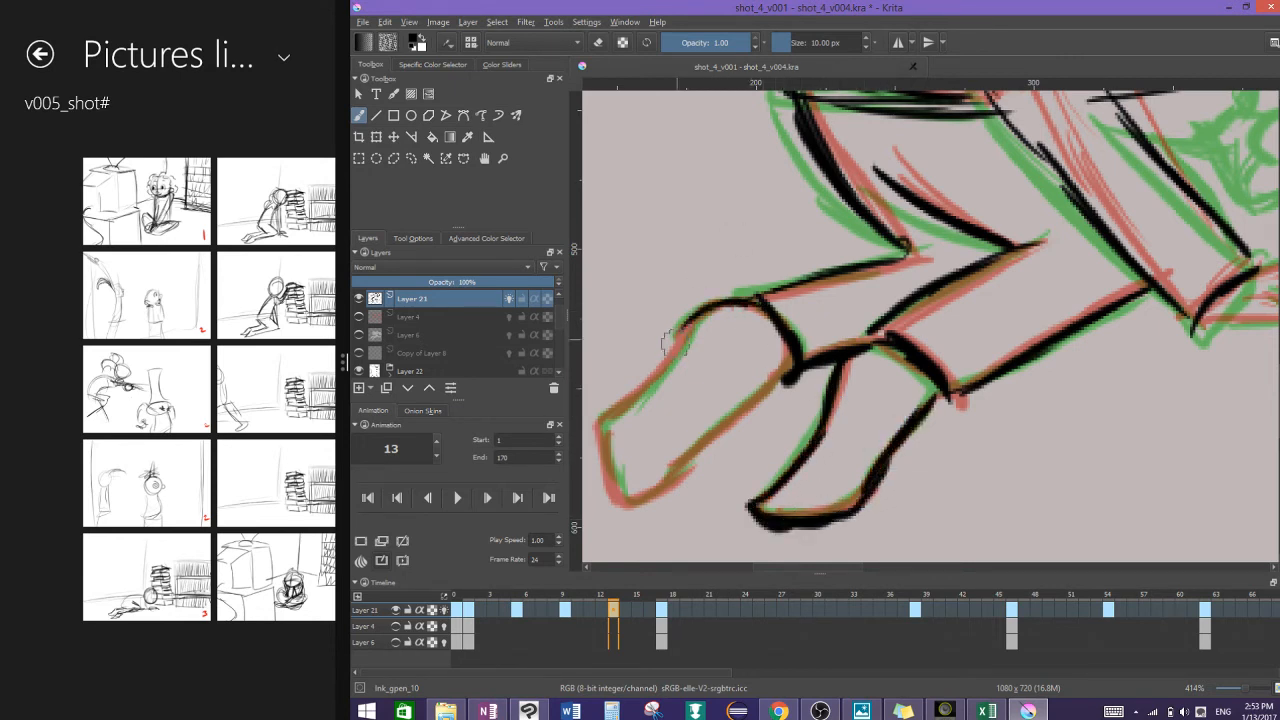
left_click_drag(712, 302, 610, 410)
key("ctrl+z")
key("ctrl+z")
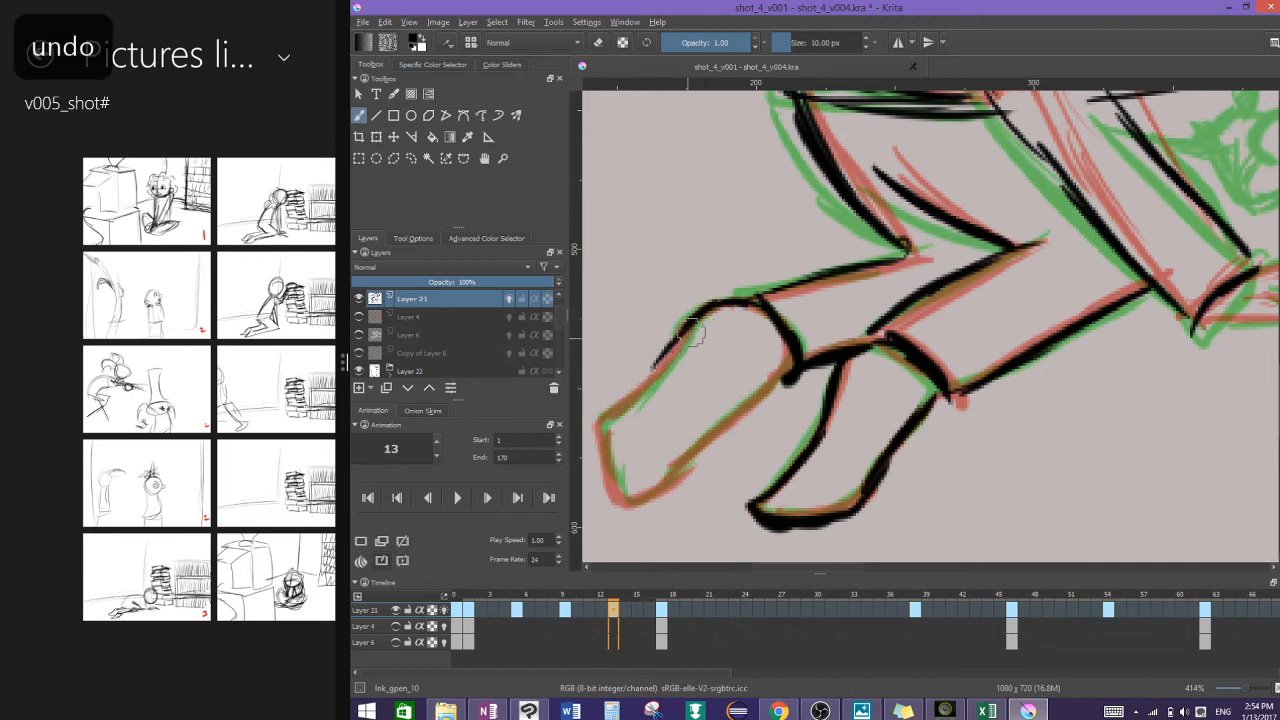
mouse_move(672, 345)
left_mouse_down()
mouse_move(608, 418)
mouse_move(618, 505)
mouse_move(714, 440)
mouse_move(783, 369)
left_mouse_up()
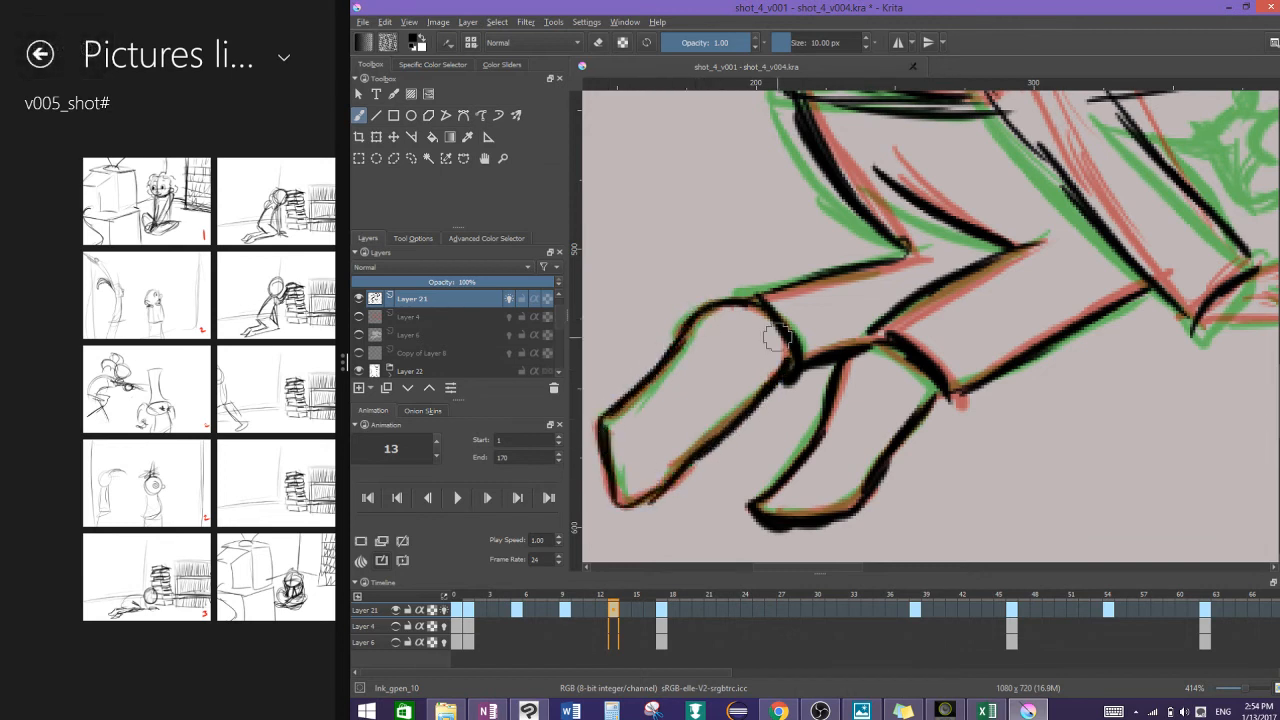
scroll(776, 338, "down", 3)
left_click_drag(746, 524, 764, 487)
key("ctrl+s")
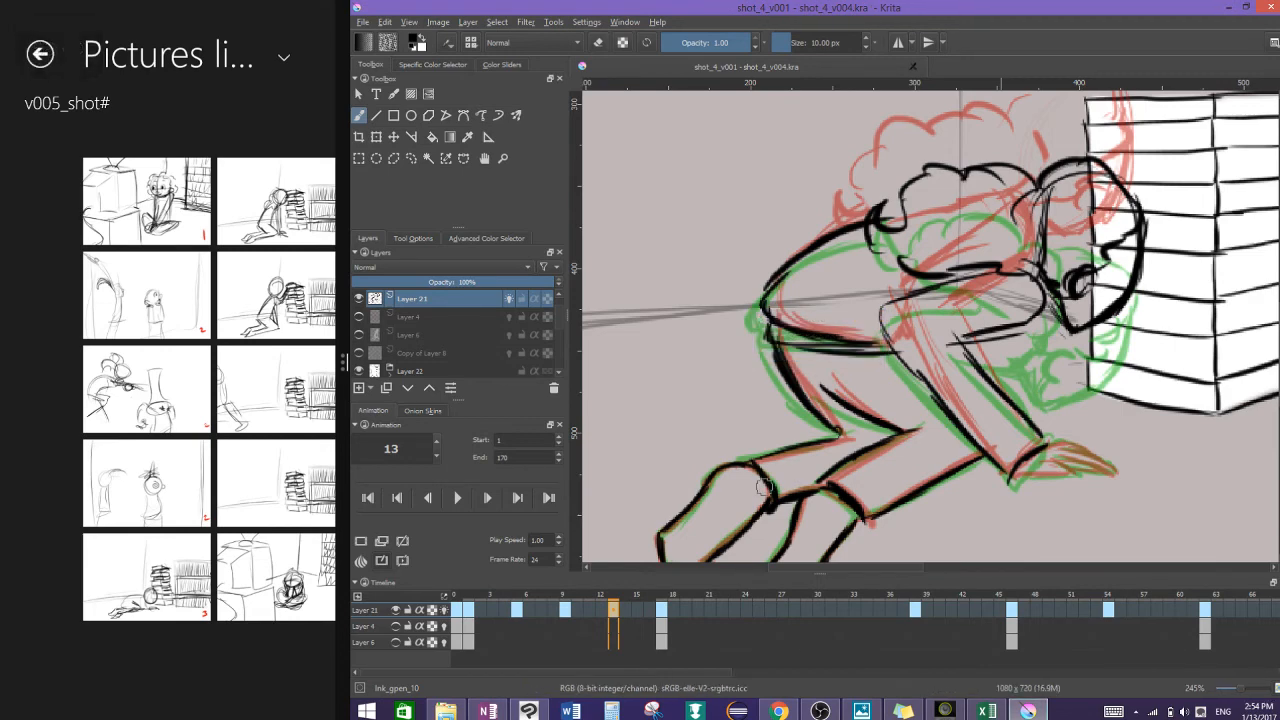
Step: Draw the hand resting on the floor at frame 13, outlining the fingers and palm from the wrist
scroll(1080, 477, "up", 3)
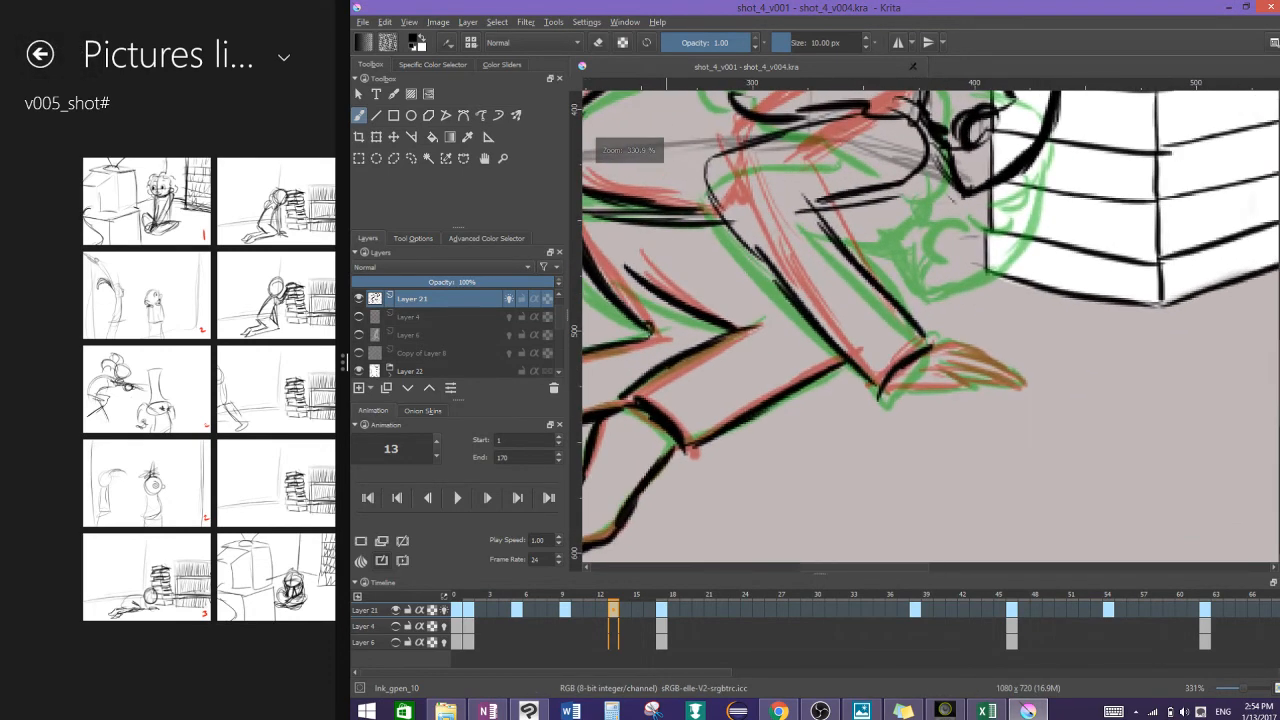
mouse_move(990, 456)
left_mouse_down()
mouse_move(1029, 444)
mouse_move(1102, 478)
left_mouse_up()
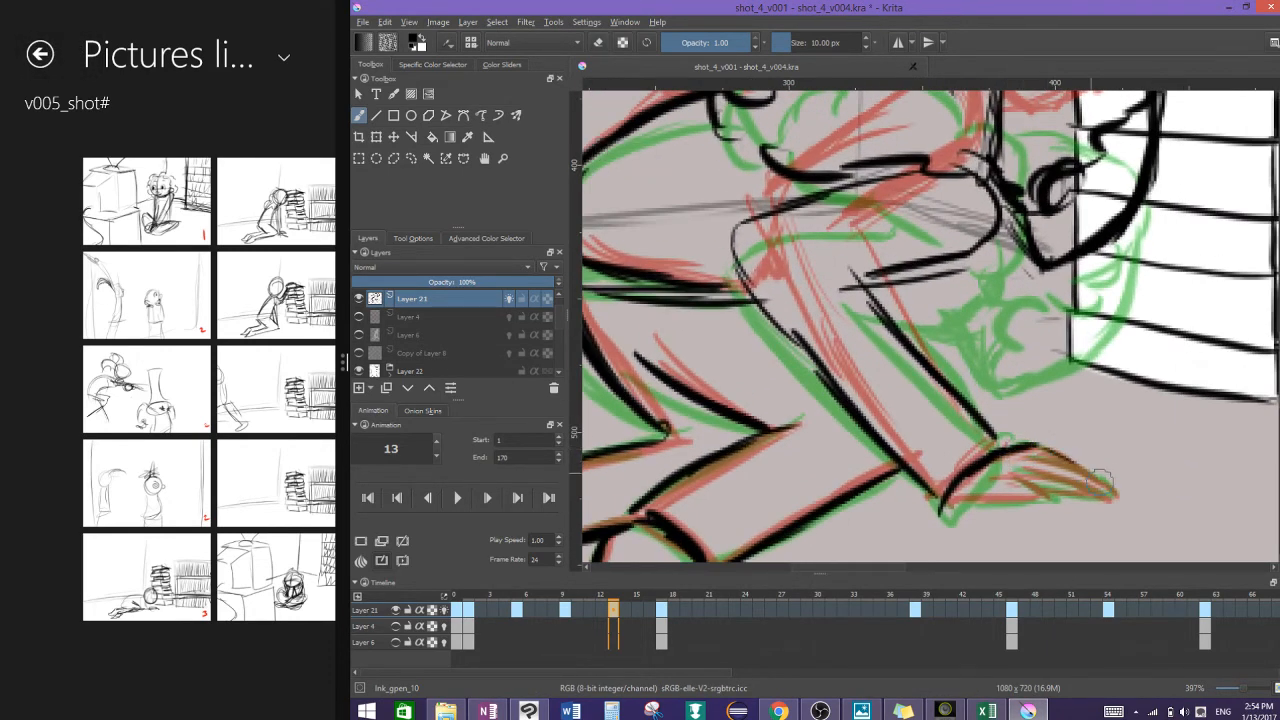
mouse_move(1044, 448)
left_mouse_down()
mouse_move(1112, 495)
mouse_move(1016, 474)
mouse_move(1090, 494)
left_mouse_up()
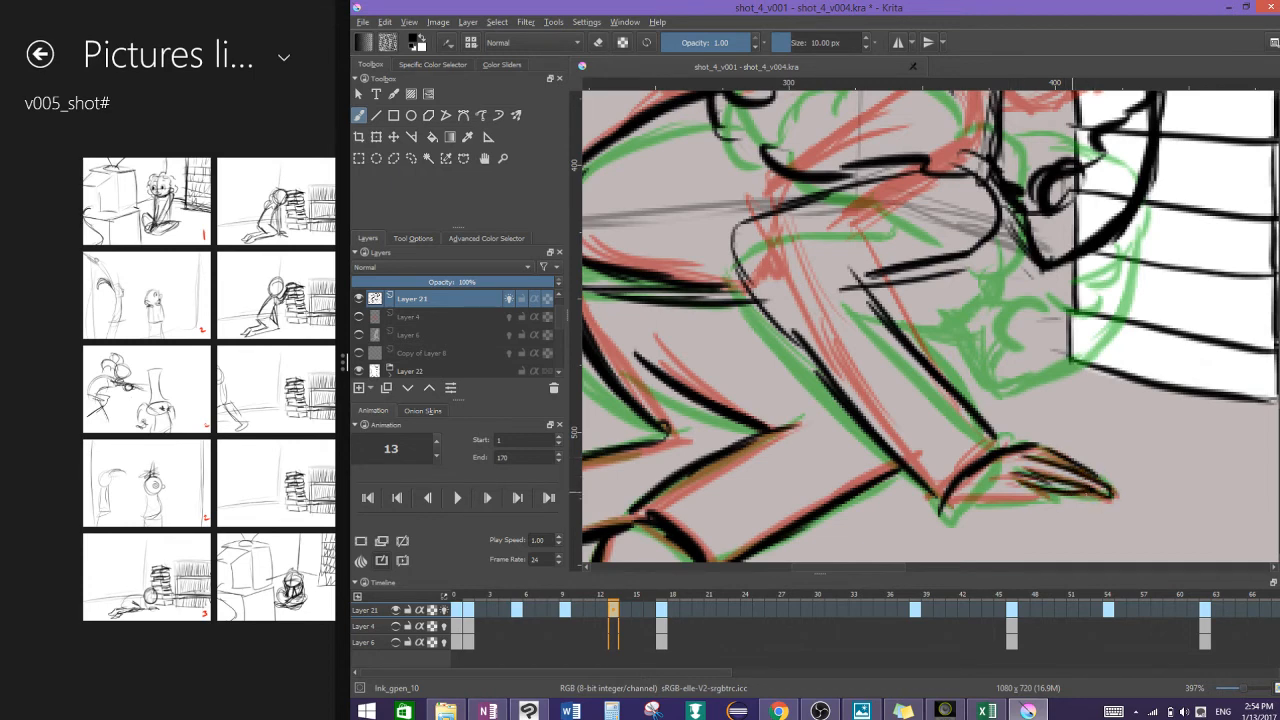
mouse_move(1015, 481)
left_mouse_down()
mouse_move(1049, 491)
mouse_move(950, 497)
left_mouse_up()
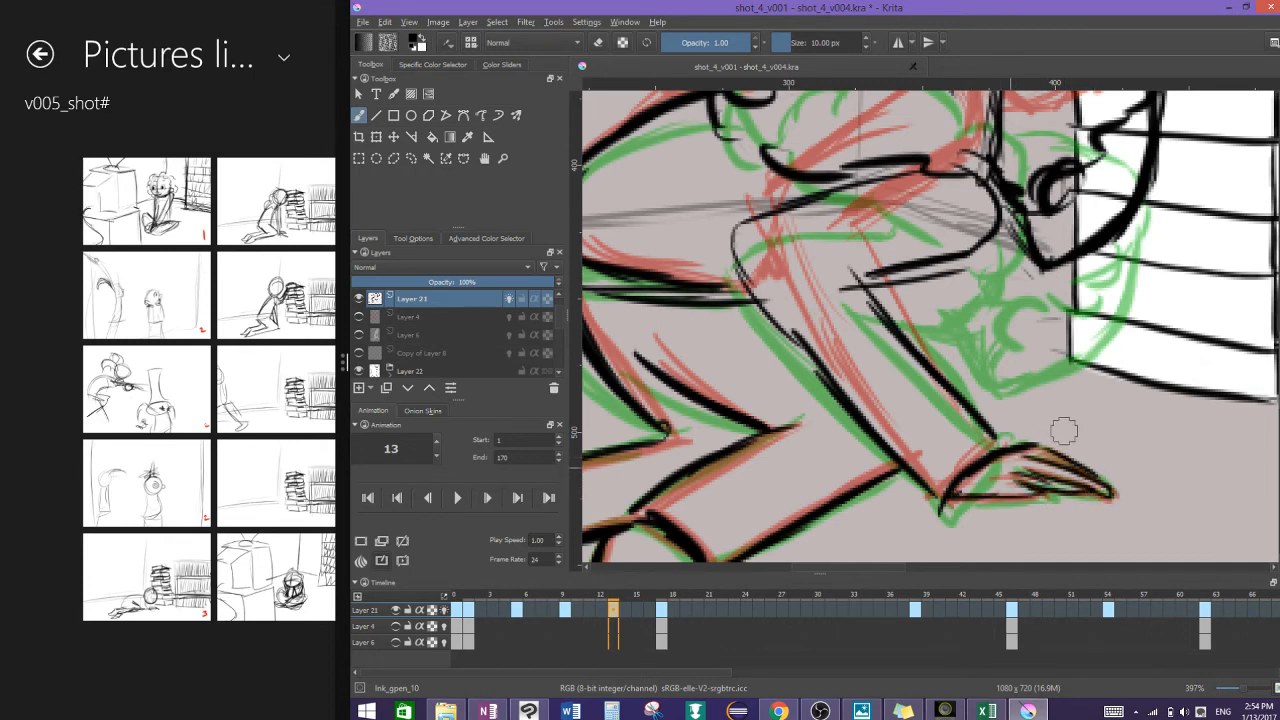
mouse_move(1012, 455)
left_mouse_down()
mouse_move(995, 450)
mouse_move(1025, 438)
mouse_move(1038, 405)
left_mouse_up()
Step: Reinforce the far sleeve and the lines beneath the hair at frame 13, and save the file
scroll(1067, 419, "down", 3)
scroll(995, 457, "down", 1)
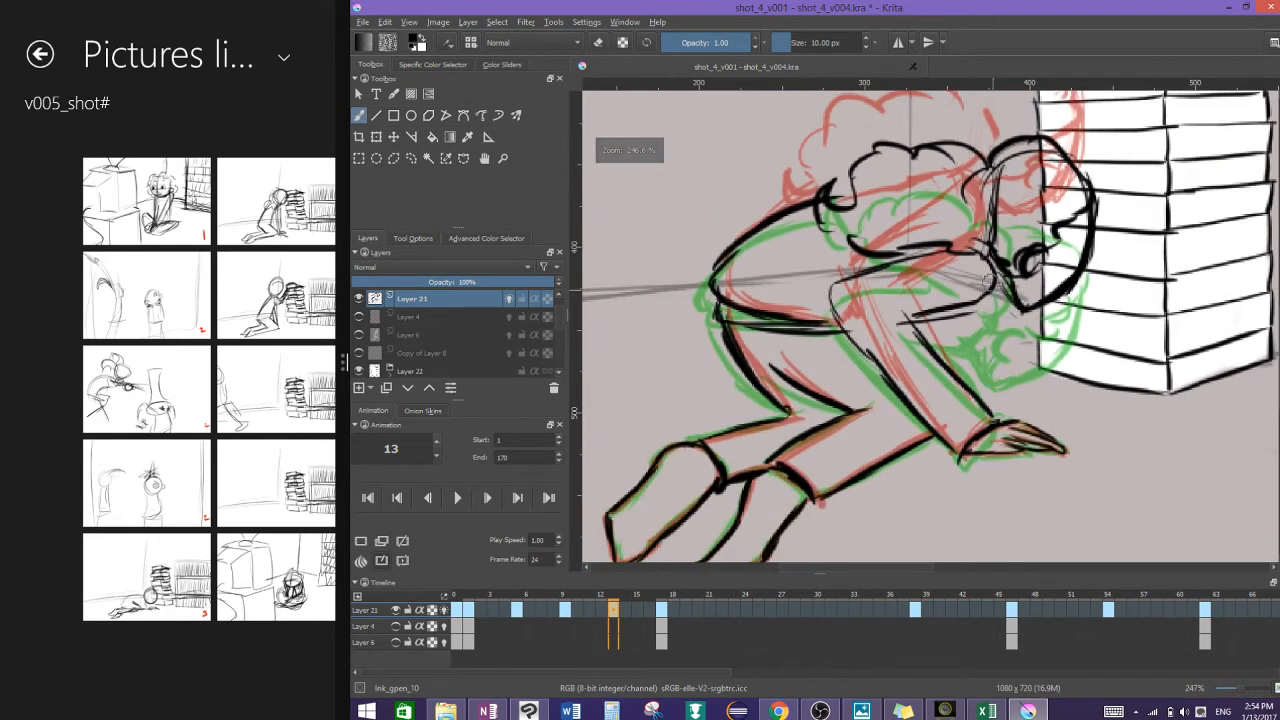
mouse_move(987, 263)
left_mouse_down()
mouse_move(950, 317)
mouse_move(932, 319)
left_mouse_up()
left_click_drag(987, 303, 912, 319)
left_click_drag(958, 244, 868, 268)
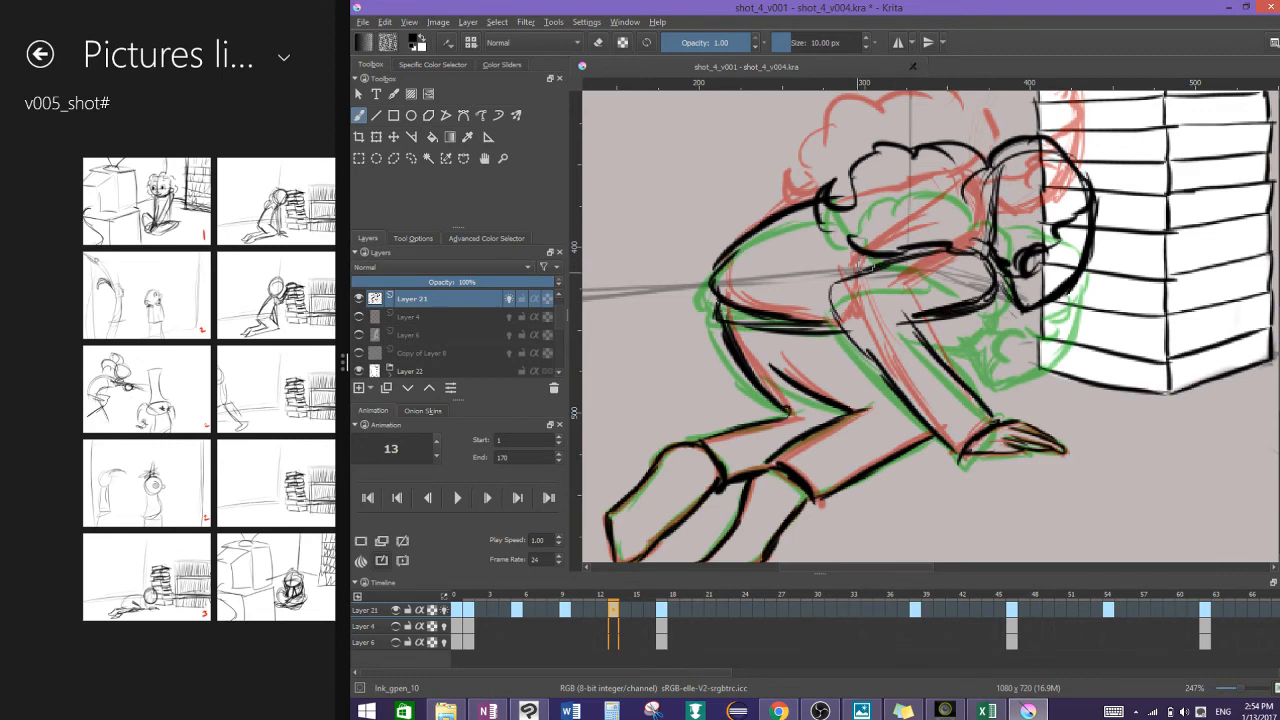
scroll(902, 254, "down", 1)
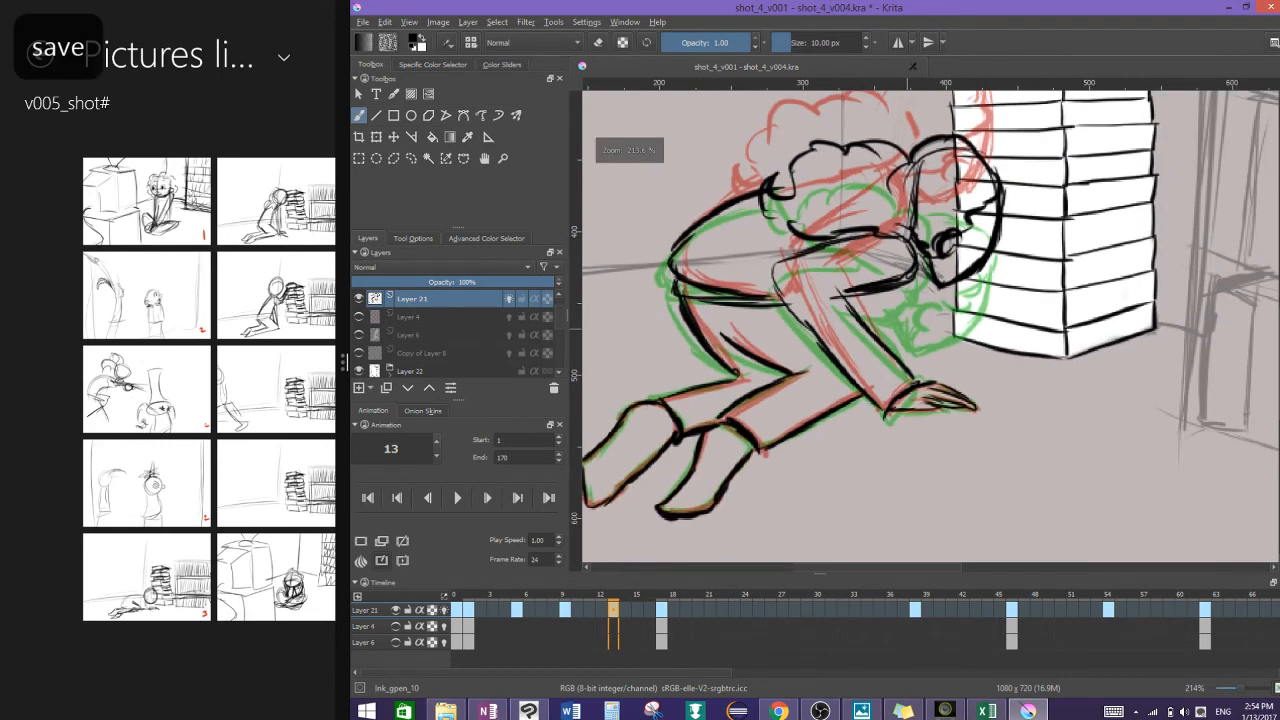
mouse_move(880, 439)
left_mouse_down()
mouse_move(960, 474)
mouse_move(889, 426)
left_mouse_up()
key("ctrl+s")
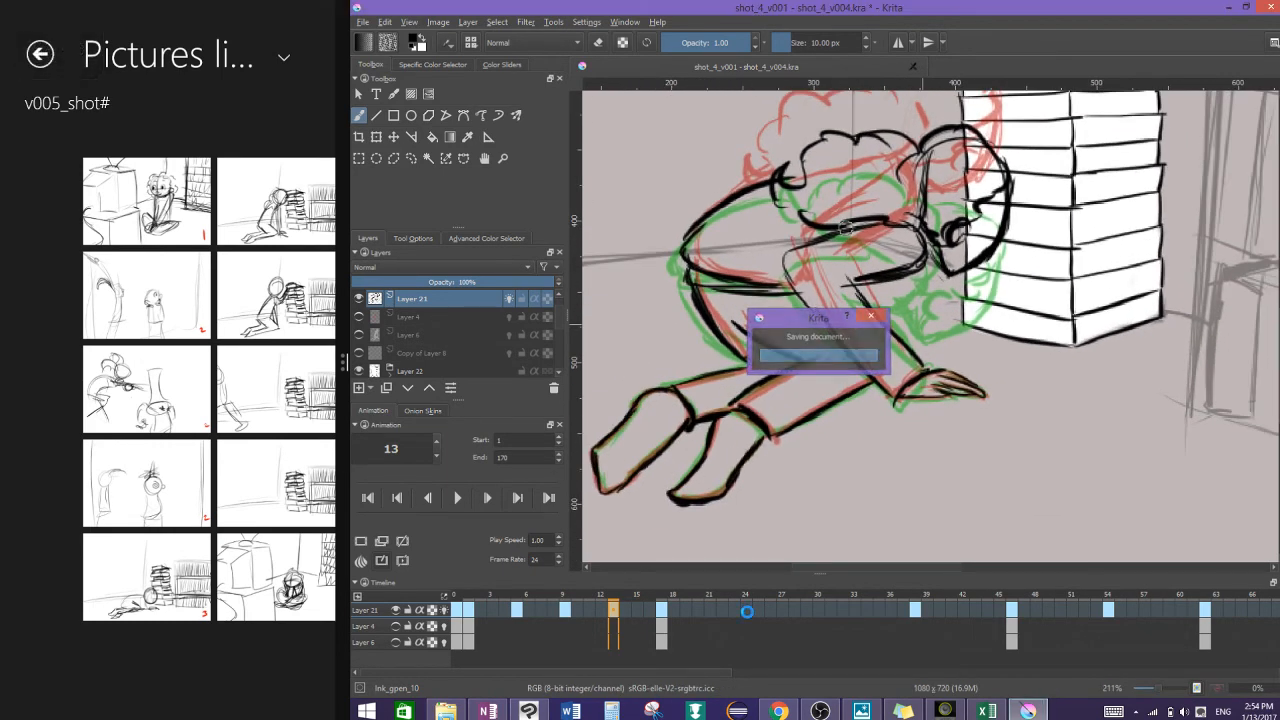
Step: Remove one frame column at frame 29 to shorten the hold after the frame 17 keyframe
left_click(746, 610)
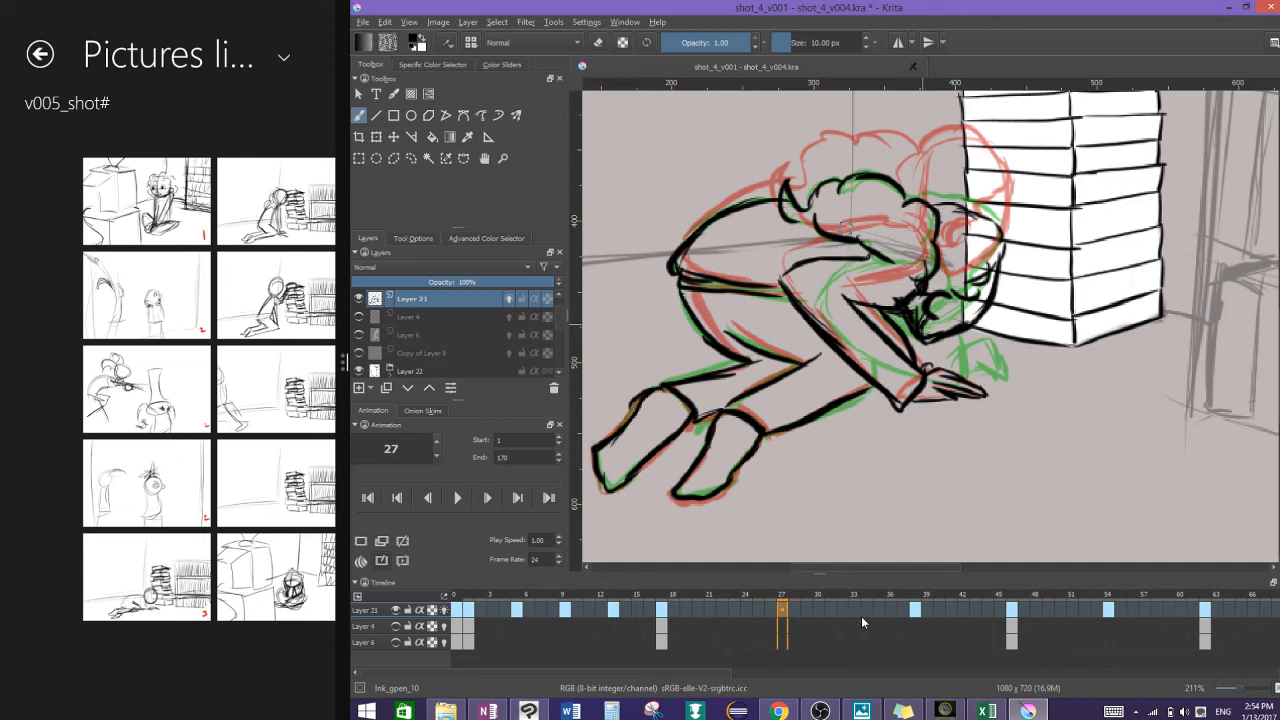
left_click(889, 610)
left_click_drag(852, 613, 711, 610)
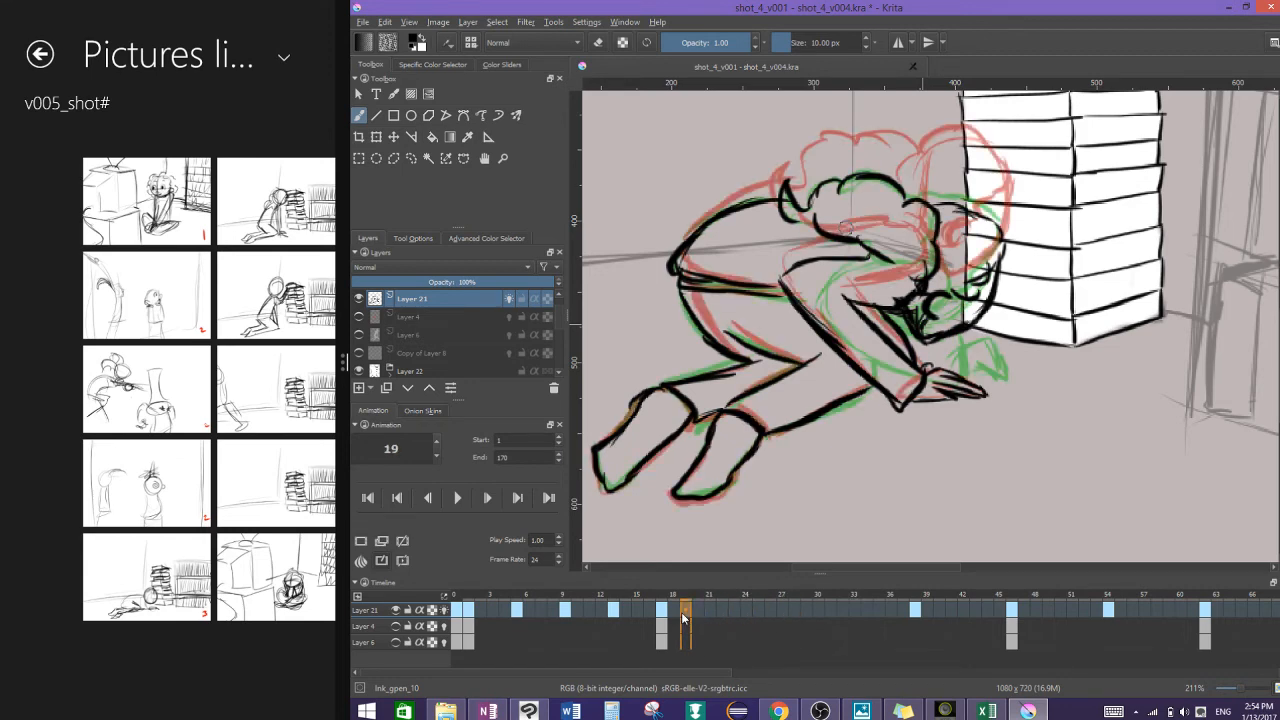
left_click(845, 612)
right_click(808, 600)
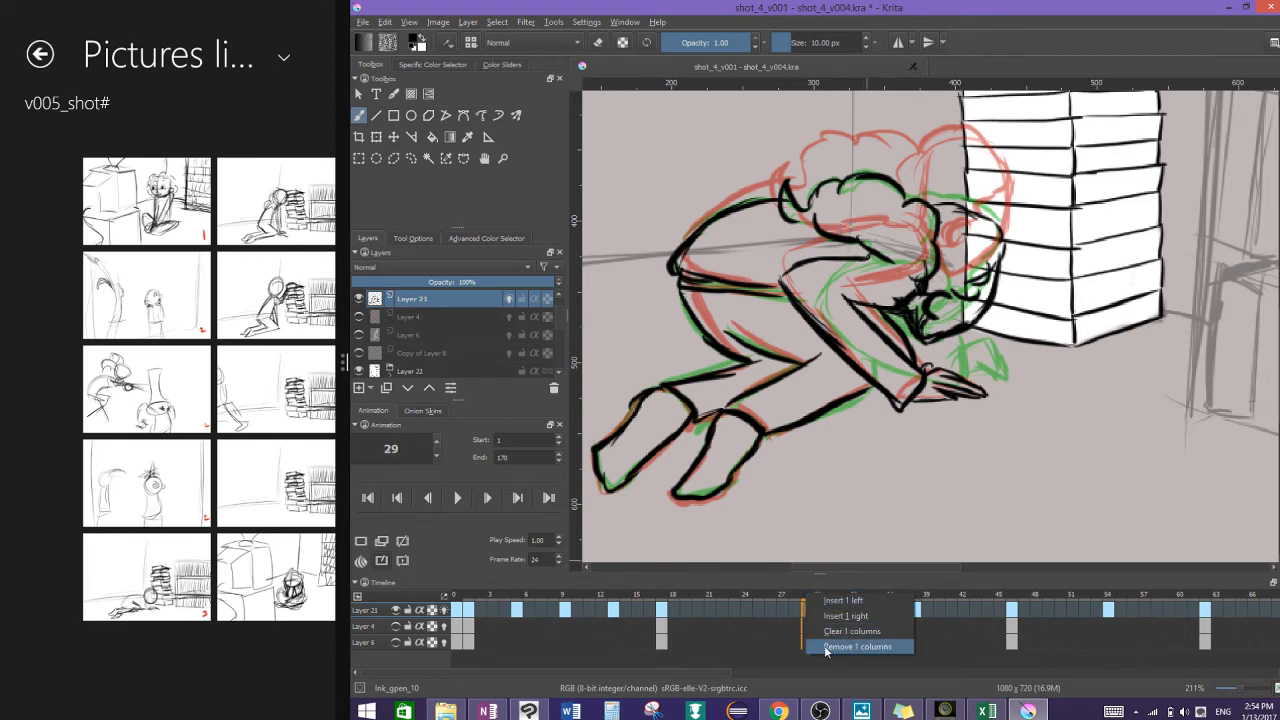
left_click(845, 647)
Step: Add a blank keyframe at frame 27 on the character layer, between the poses at frames 17 and 37
left_click_drag(888, 610, 866, 610)
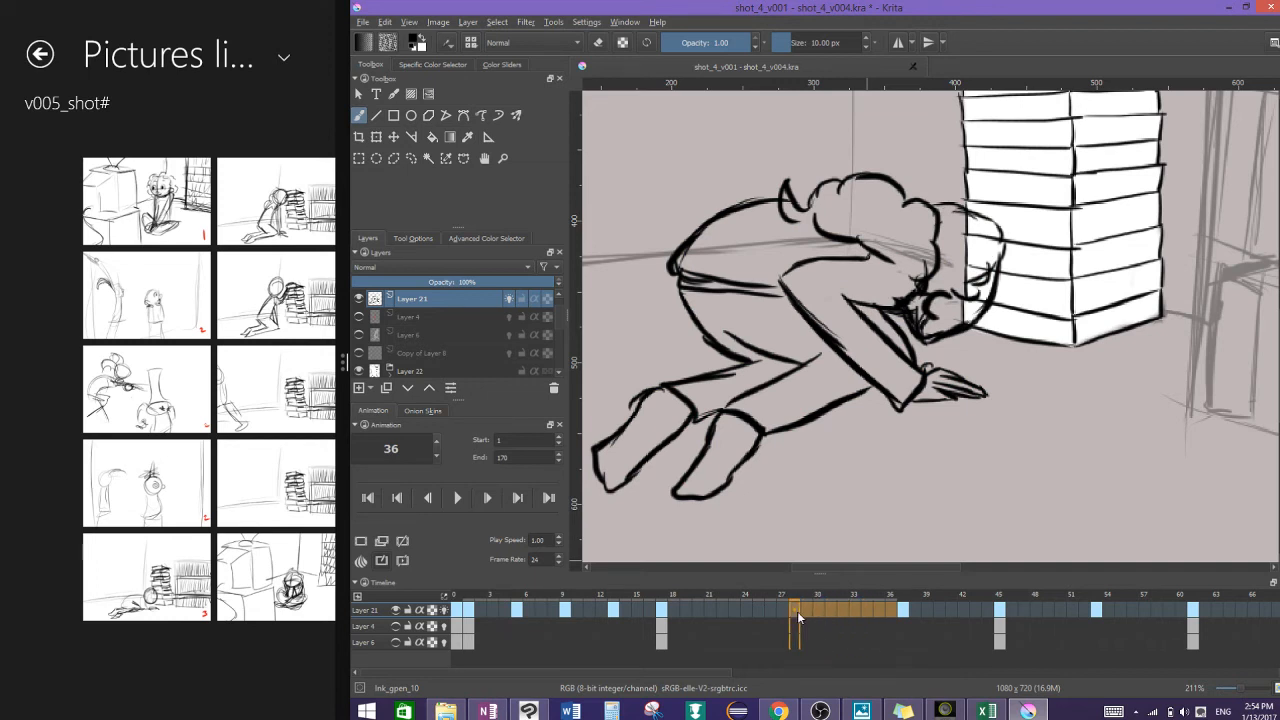
left_click_drag(797, 611, 767, 610)
left_click(673, 610)
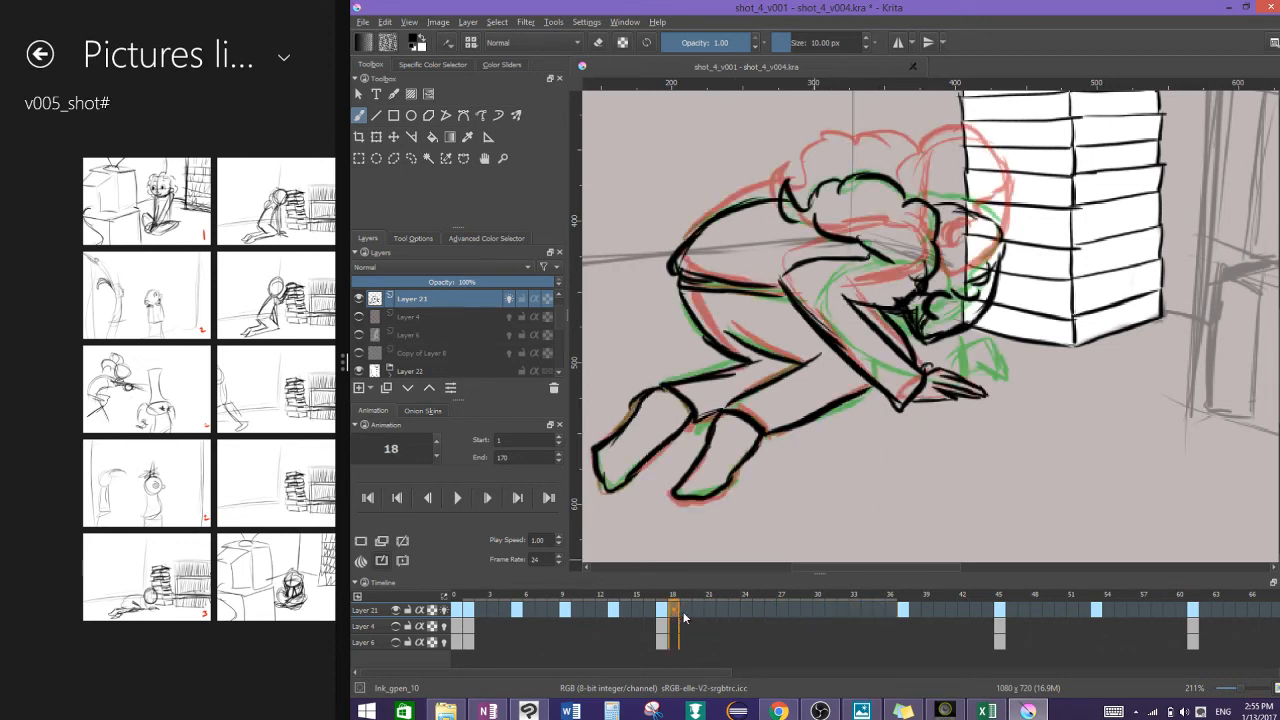
left_click_drag(684, 618, 705, 616)
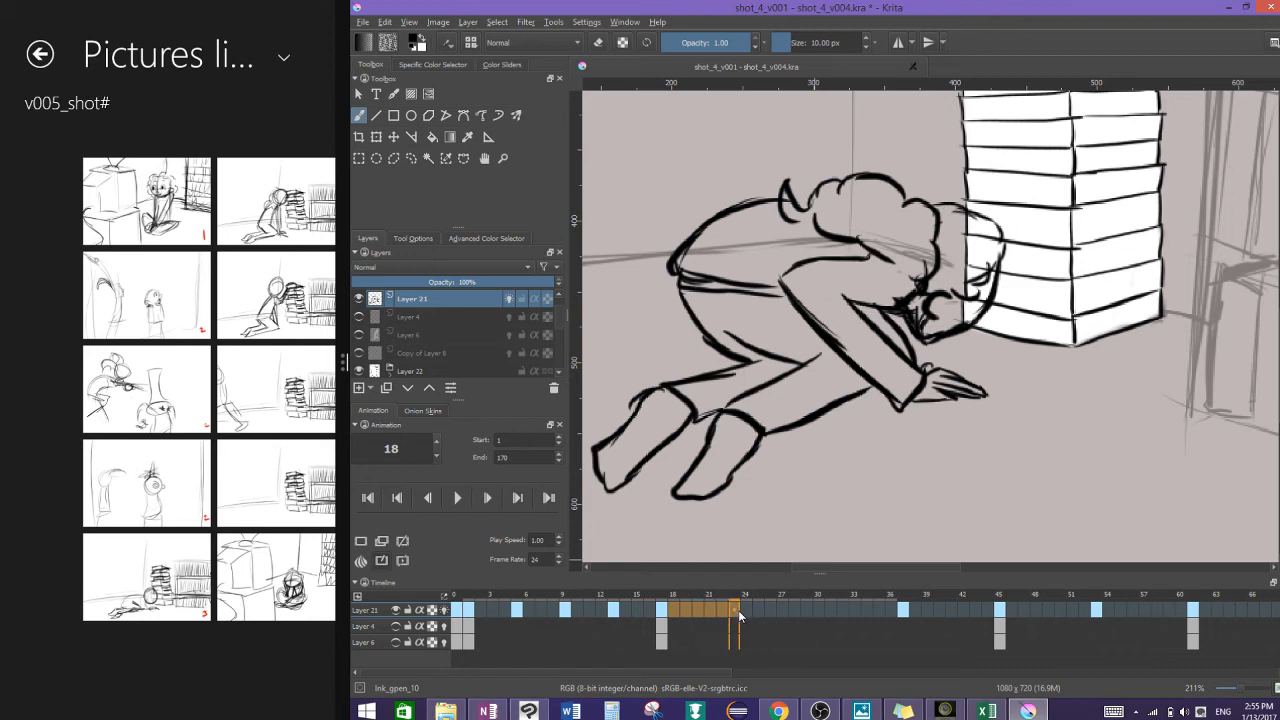
left_click(781, 608)
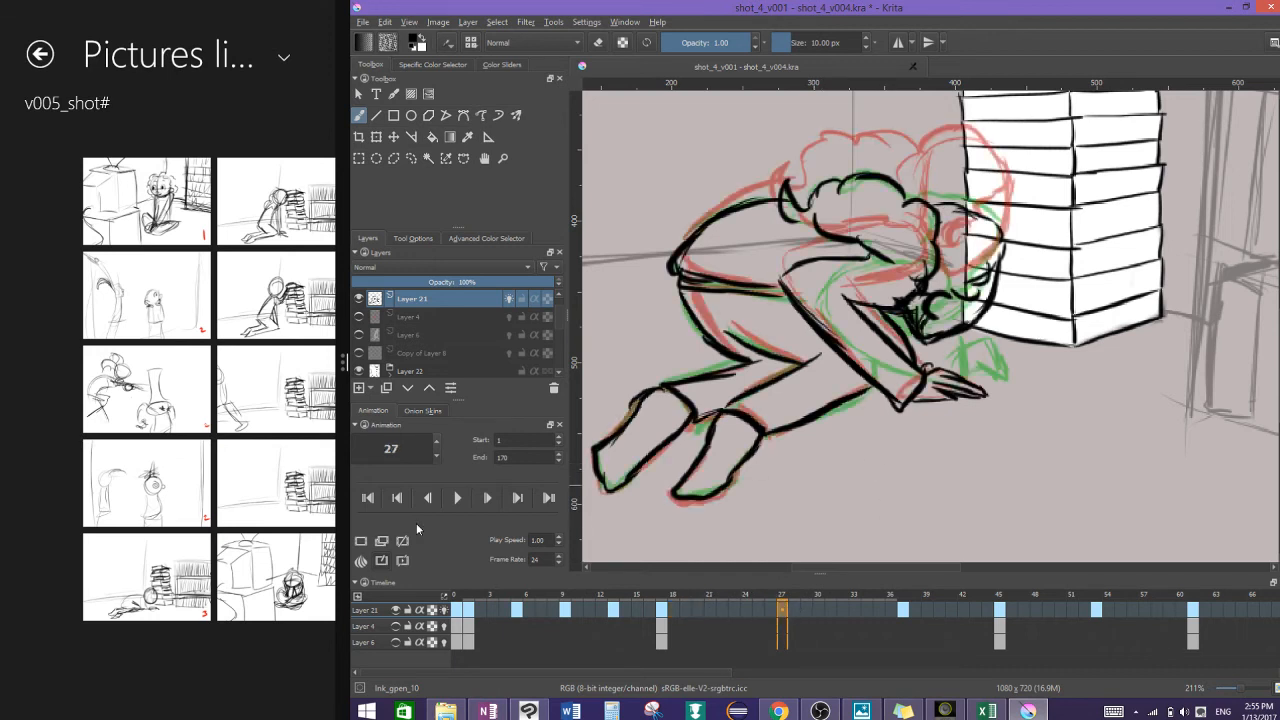
left_click(362, 541)
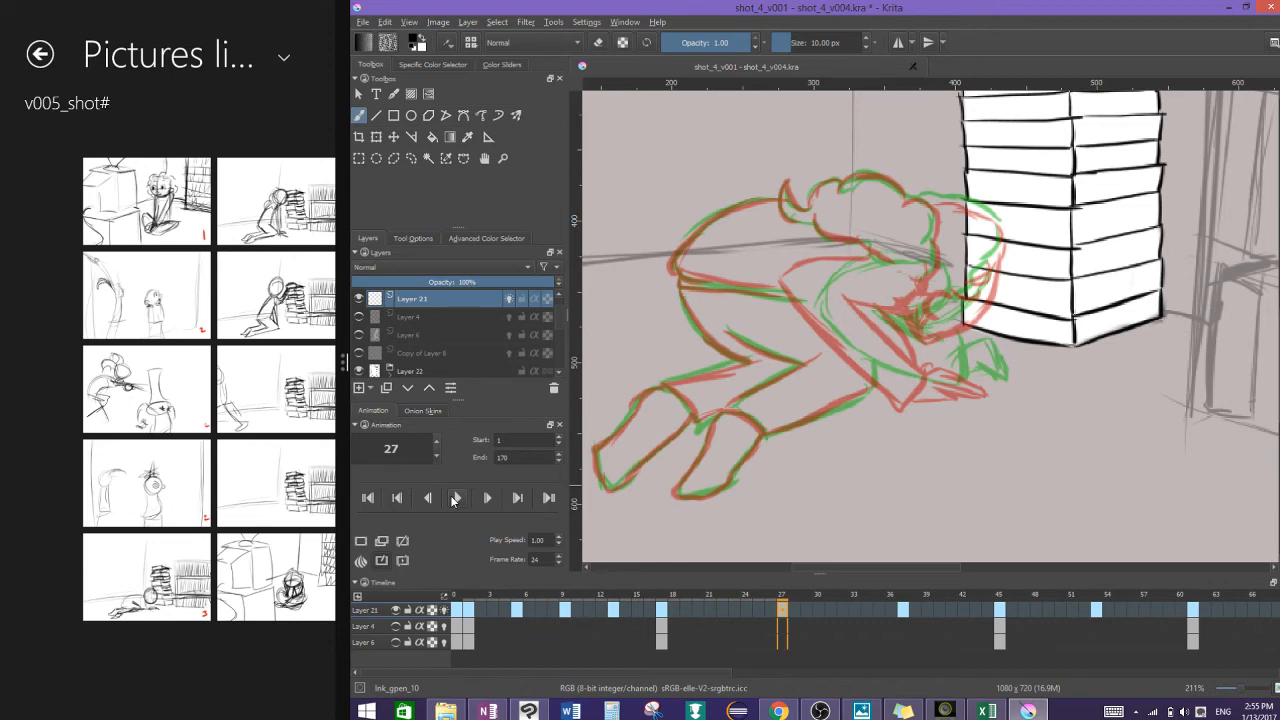
Step: Draw the supporting arm at frame 27 between the two onion-skin poses, with shoulder, outer and inner sleeve lines and cuff
scroll(862, 306, "up", 3)
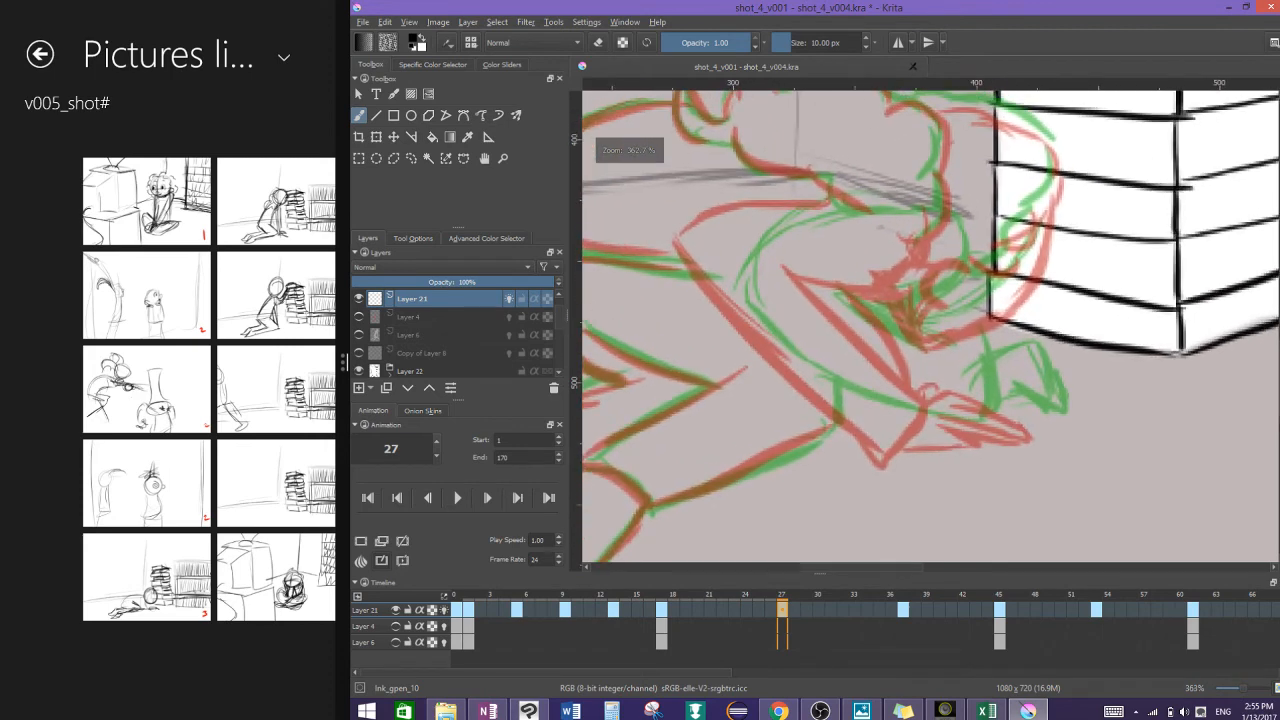
mouse_move(882, 220)
left_mouse_down()
mouse_move(758, 252)
mouse_move(772, 316)
mouse_move(887, 436)
mouse_move(952, 456)
left_mouse_up()
key("ctrl+z")
key("ctrl+z")
key("ctrl+z")
key("ctrl+z")
key("ctrl+z")
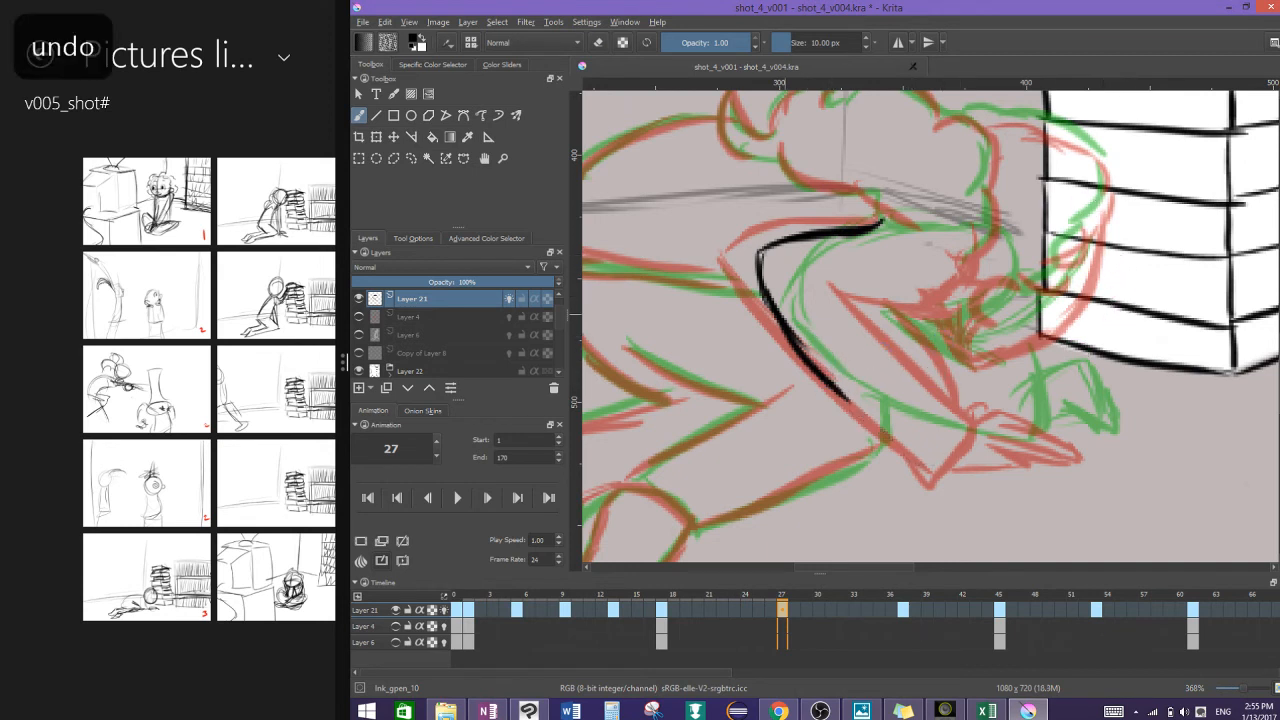
left_click_drag(761, 272, 908, 432)
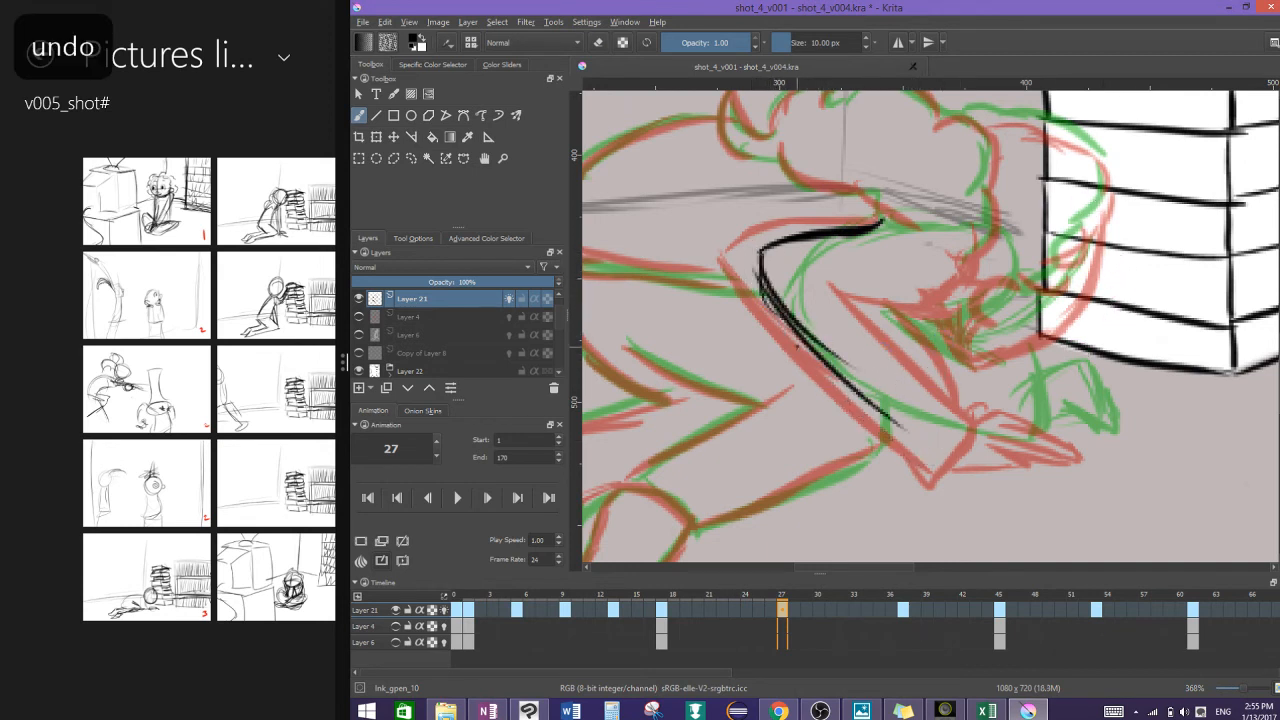
mouse_move(798, 348)
left_mouse_down()
mouse_move(946, 457)
mouse_move(984, 460)
mouse_move(1007, 409)
left_mouse_up()
left_click_drag(866, 316, 936, 374)
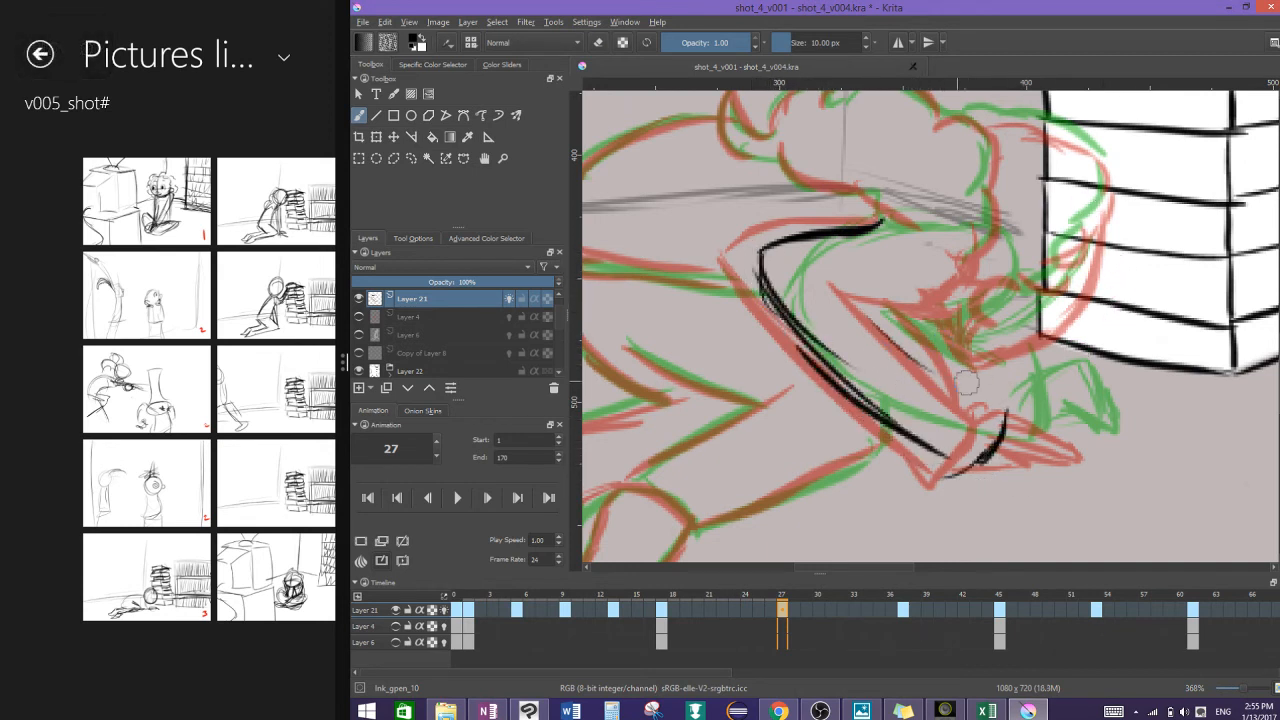
left_click_drag(856, 292, 975, 410)
left_click_drag(915, 327, 996, 328)
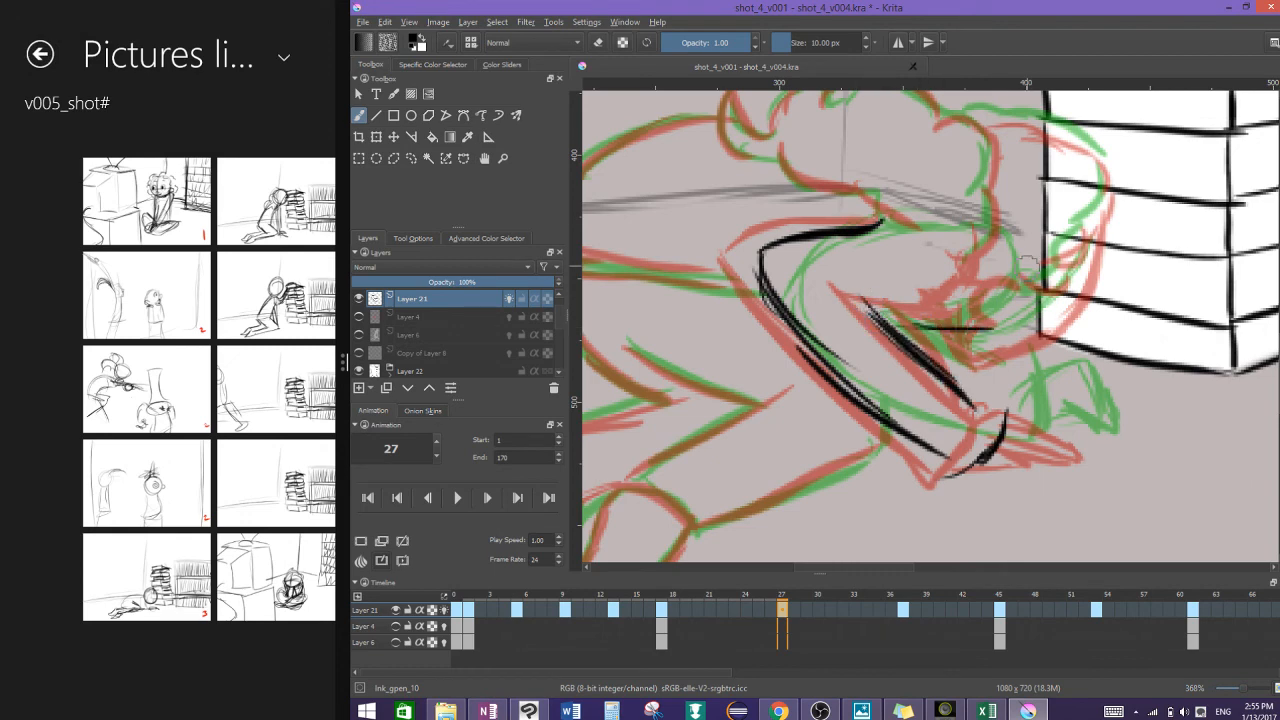
Step: Draw the lowered head at frame 27, outlining the crown, face and chin in front of the book stack
left_click_drag(1039, 172, 1099, 232)
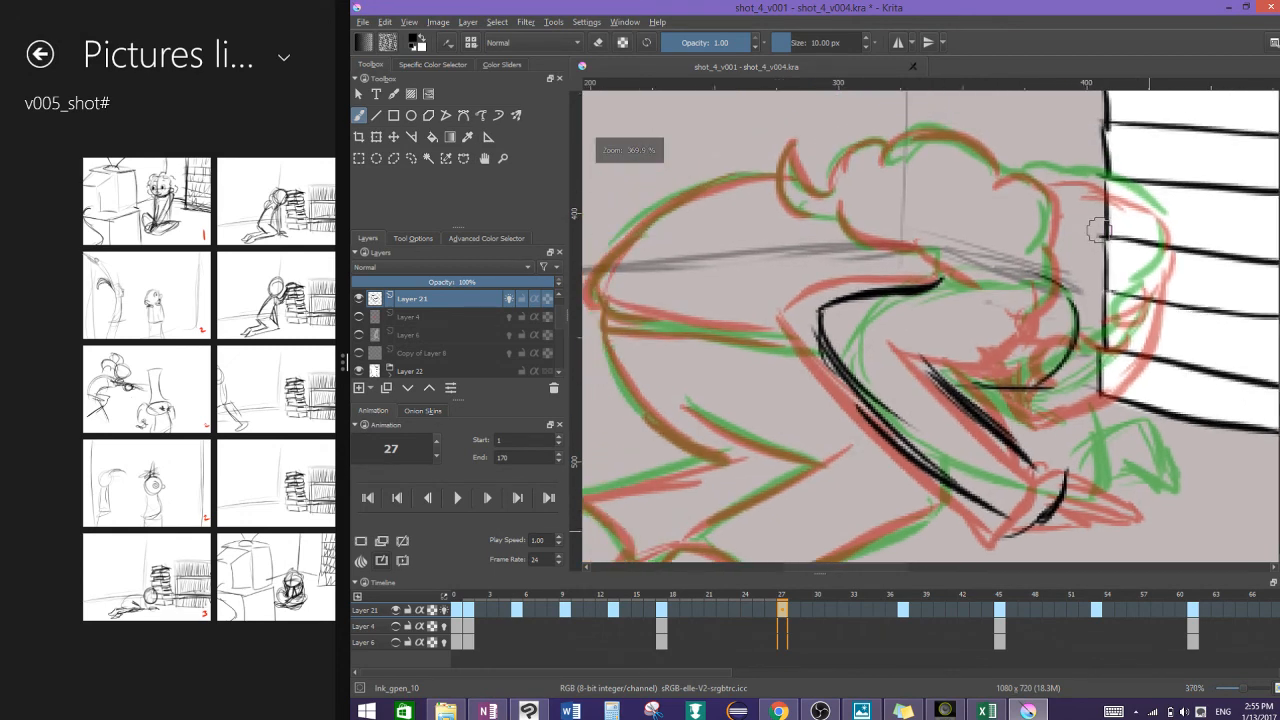
key("ctrl+z")
mouse_move(1062, 304)
left_mouse_down()
mouse_move(1028, 360)
mouse_move(958, 392)
left_mouse_up()
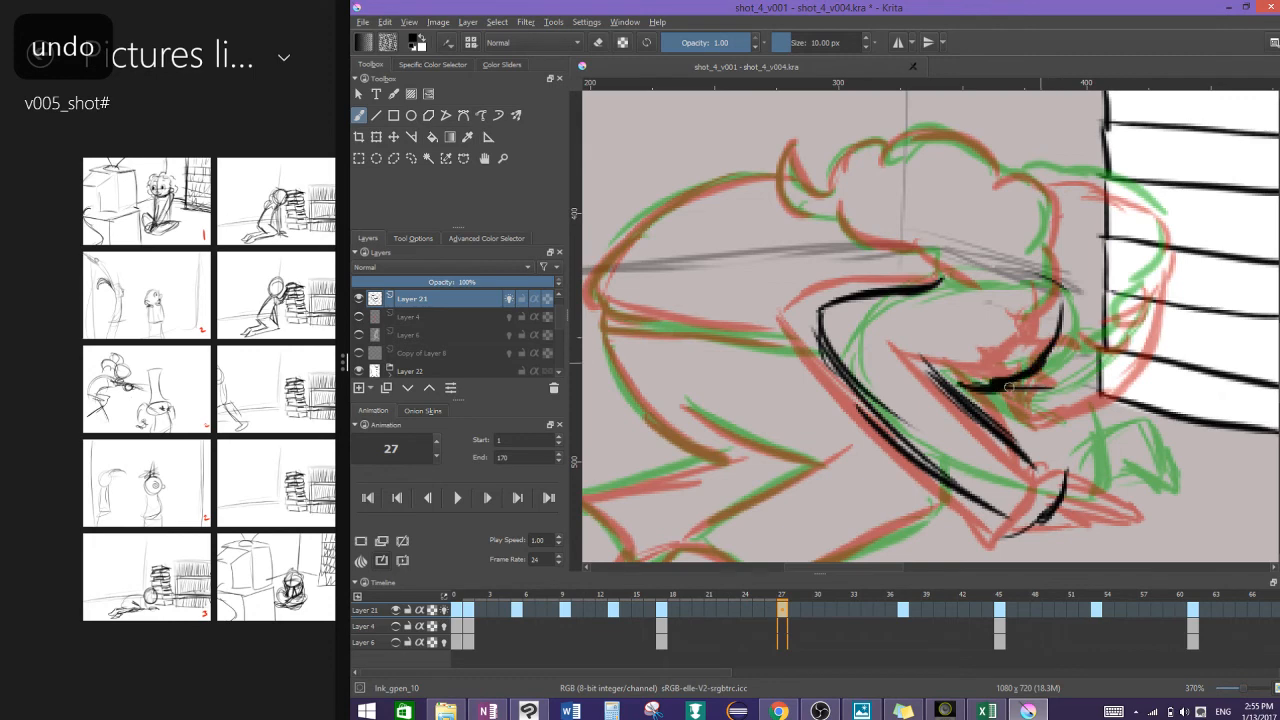
left_click_drag(1040, 374, 940, 390)
left_click_drag(1152, 392, 1000, 388)
mouse_move(1014, 236)
left_mouse_down()
mouse_move(960, 330)
mouse_move(915, 366)
left_mouse_up()
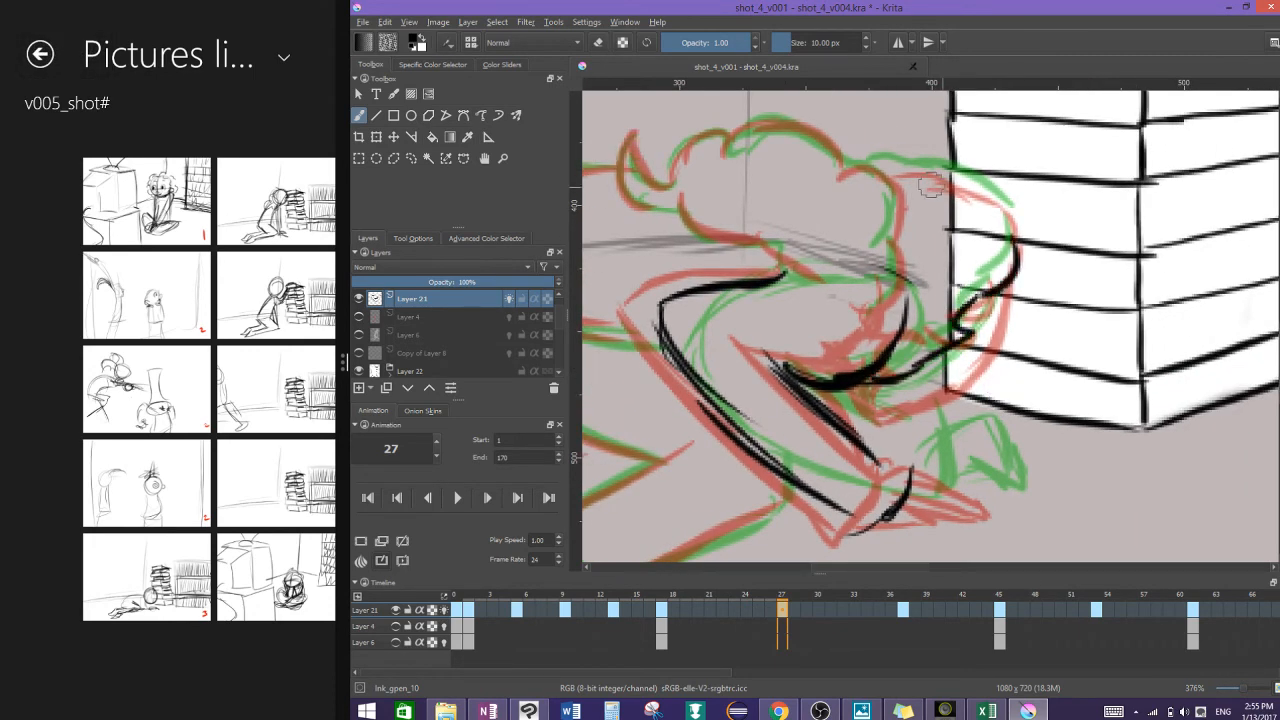
mouse_move(875, 168)
left_mouse_down()
mouse_move(945, 180)
mouse_move(1008, 225)
left_mouse_up()
mouse_move(1005, 288)
left_mouse_down()
mouse_move(915, 402)
mouse_move(857, 400)
left_mouse_up()
Step: Draw the wrist and curled fingers of the supporting hand on the floor at frame 27
mouse_move(914, 472)
left_mouse_down()
mouse_move(964, 458)
mouse_move(964, 443)
mouse_move(1004, 482)
left_mouse_up()
left_click_drag(887, 517, 968, 507)
left_click_drag(908, 515, 980, 494)
mouse_move(980, 493)
left_mouse_down()
mouse_move(998, 486)
mouse_move(973, 459)
left_mouse_up()
mouse_move(916, 472)
left_mouse_down()
mouse_move(1004, 474)
mouse_move(908, 482)
left_mouse_up()
left_click_drag(863, 451, 1115, 519)
Step: Draw the bumpy hair mass, curved back and waistband at frame 27, following the onion skins
left_click_drag(1020, 239, 1052, 285)
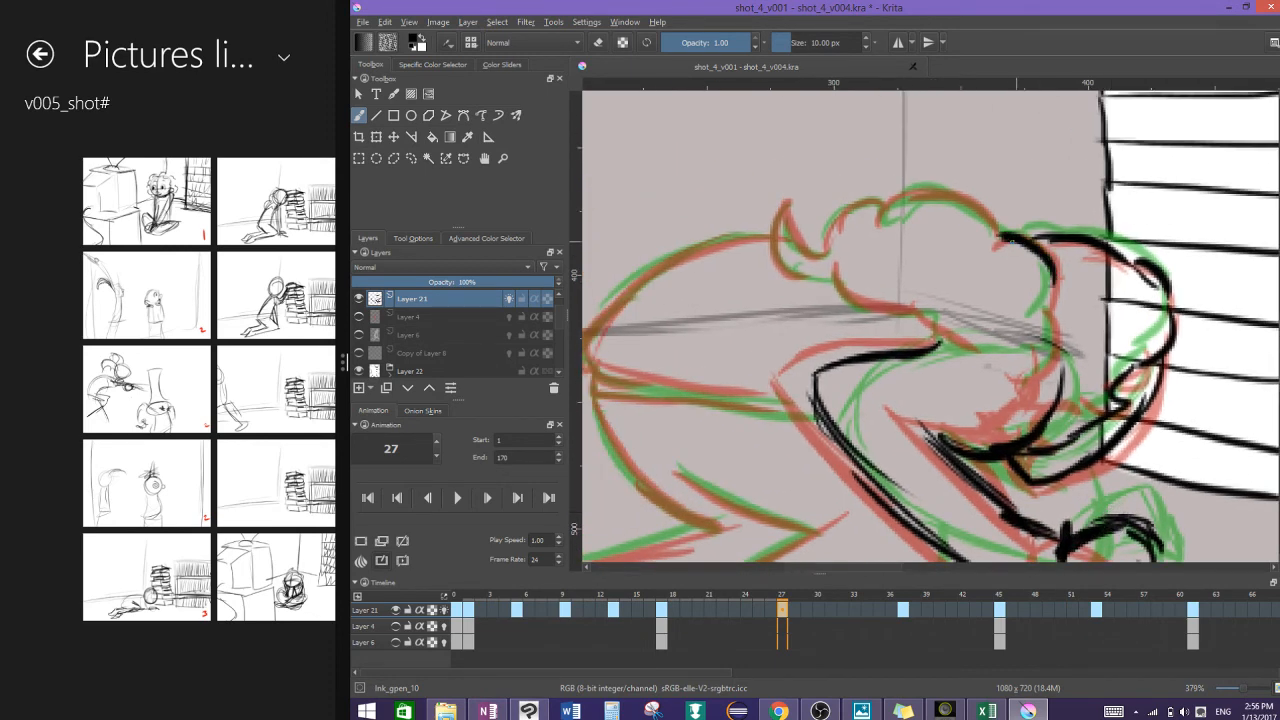
mouse_move(1008, 238)
left_mouse_down()
mouse_move(963, 192)
mouse_move(898, 217)
mouse_move(868, 204)
mouse_move(817, 244)
mouse_move(785, 198)
mouse_move(944, 347)
mouse_move(1026, 369)
mouse_move(1039, 366)
mouse_move(1034, 292)
mouse_move(1236, 207)
left_mouse_up()
scroll(1066, 278, "down", 1)
mouse_move(850, 242)
left_mouse_down()
mouse_move(848, 298)
mouse_move(1000, 168)
mouse_move(1015, 184)
left_mouse_up()
left_click_drag(838, 290, 997, 293)
left_click_drag(855, 299, 1022, 314)
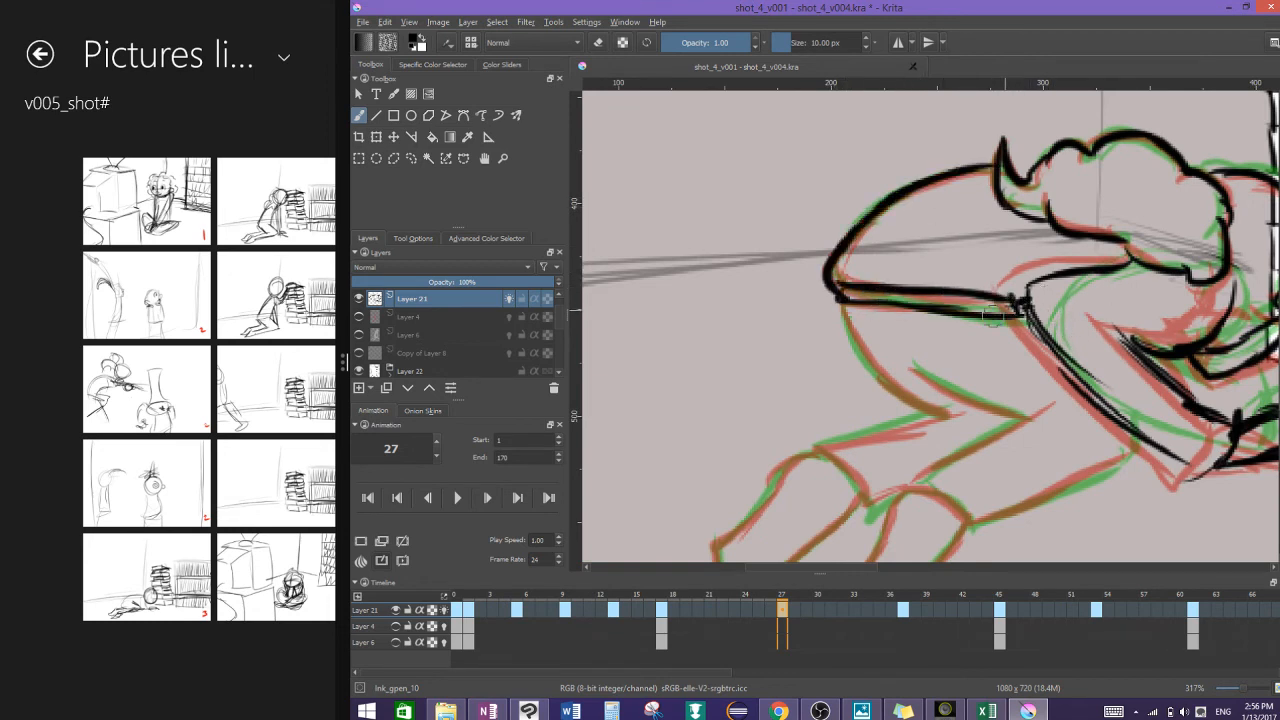
Step: Draw the bent legs at frame 27 with thighs, knees, lower-leg lines and trouser cuffs
left_click_drag(843, 296, 940, 420)
left_click_drag(908, 360, 1037, 418)
left_click_drag(948, 422, 1030, 414)
mouse_move(902, 484)
left_mouse_down()
mouse_move(966, 512)
mouse_move(1008, 506)
mouse_move(1142, 449)
left_mouse_up()
mouse_move(816, 449)
left_mouse_down()
mouse_move(946, 416)
mouse_move(870, 509)
mouse_move(910, 488)
left_mouse_up()
scroll(1102, 357, "down", 1)
mouse_move(1061, 393)
left_mouse_down()
mouse_move(1102, 357)
mouse_move(1132, 218)
left_mouse_up()
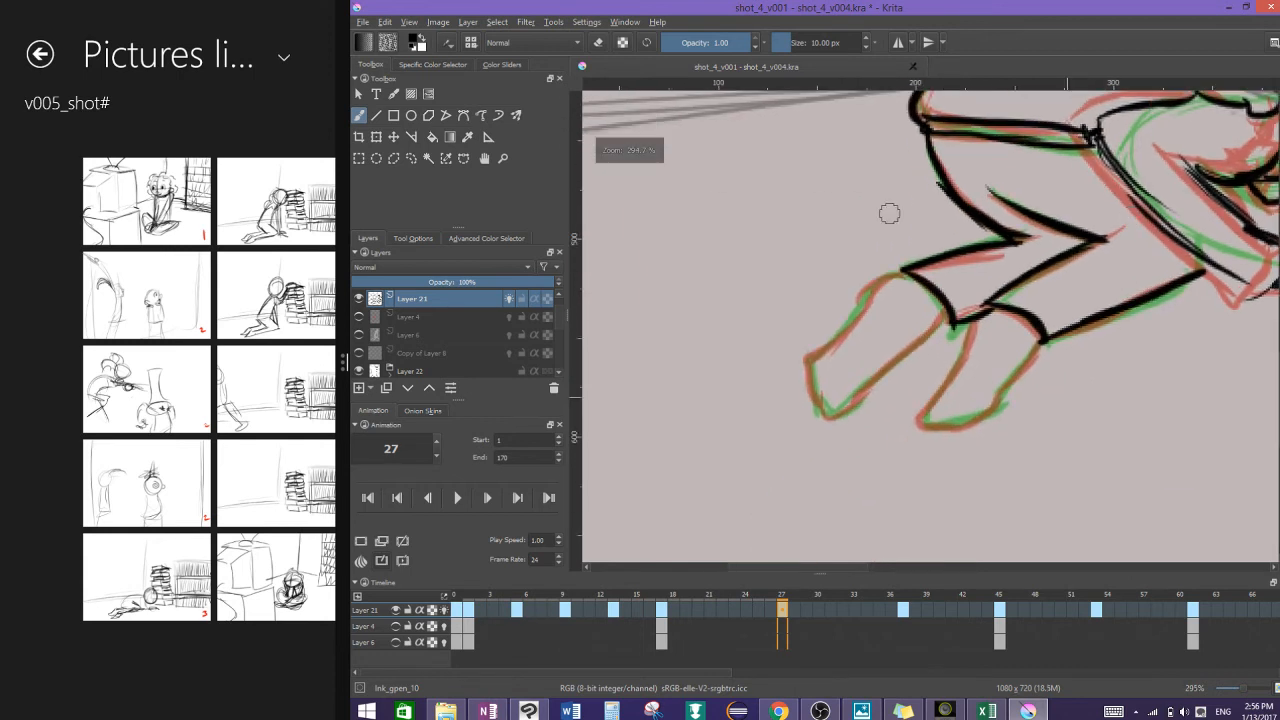
Step: Draw both feet below the trouser cuffs at frame 27 and save the file
mouse_move(904, 271)
left_mouse_down()
mouse_move(810, 358)
mouse_move(822, 420)
mouse_move(866, 404)
mouse_move(952, 318)
mouse_move(918, 424)
mouse_move(980, 424)
mouse_move(1040, 340)
left_mouse_up()
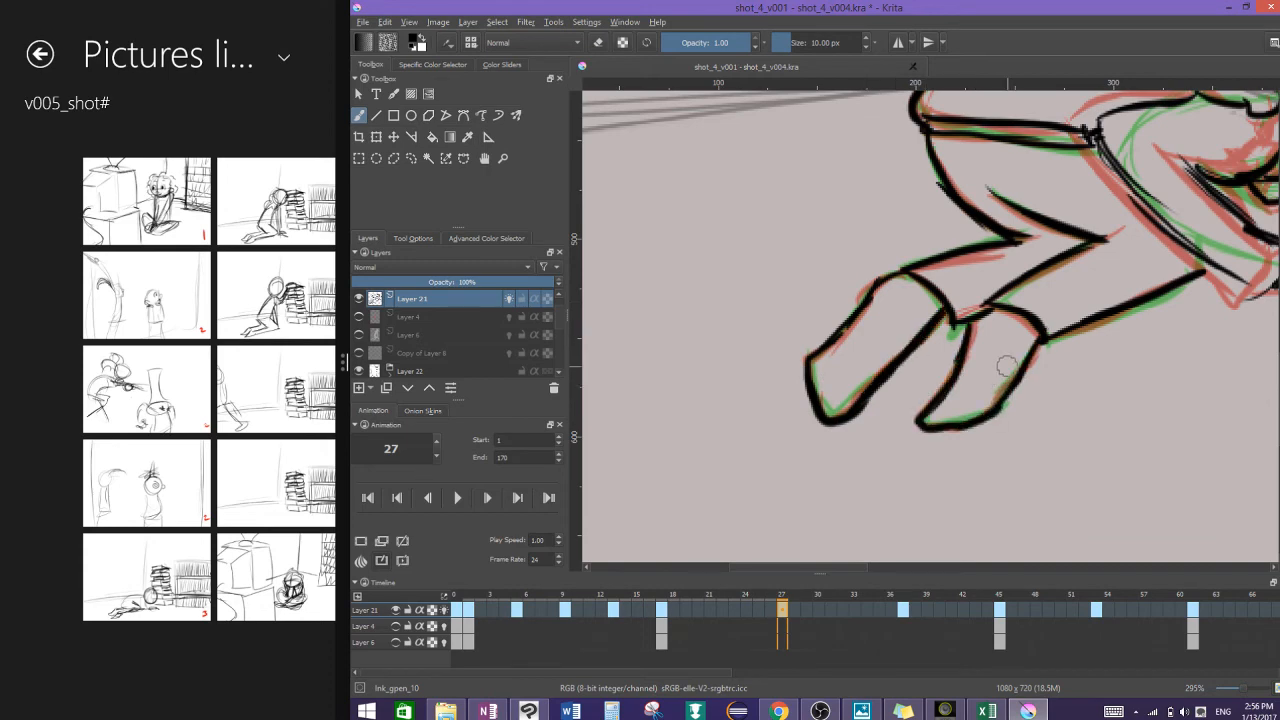
scroll(1007, 366, "down", 2)
key("ctrl+s")
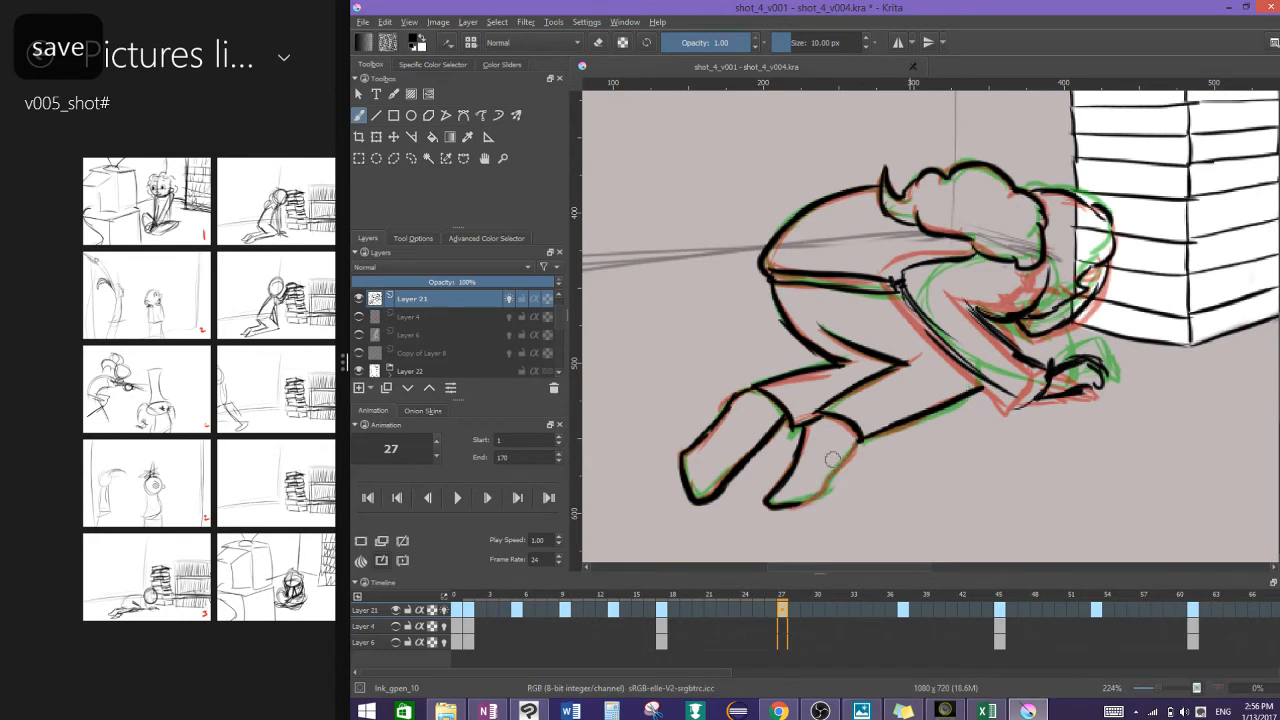
Step: Add a blank keyframe at frame 41 on the character layer, between the poses at frames 37 and 45
left_click(844, 621)
left_click(828, 621)
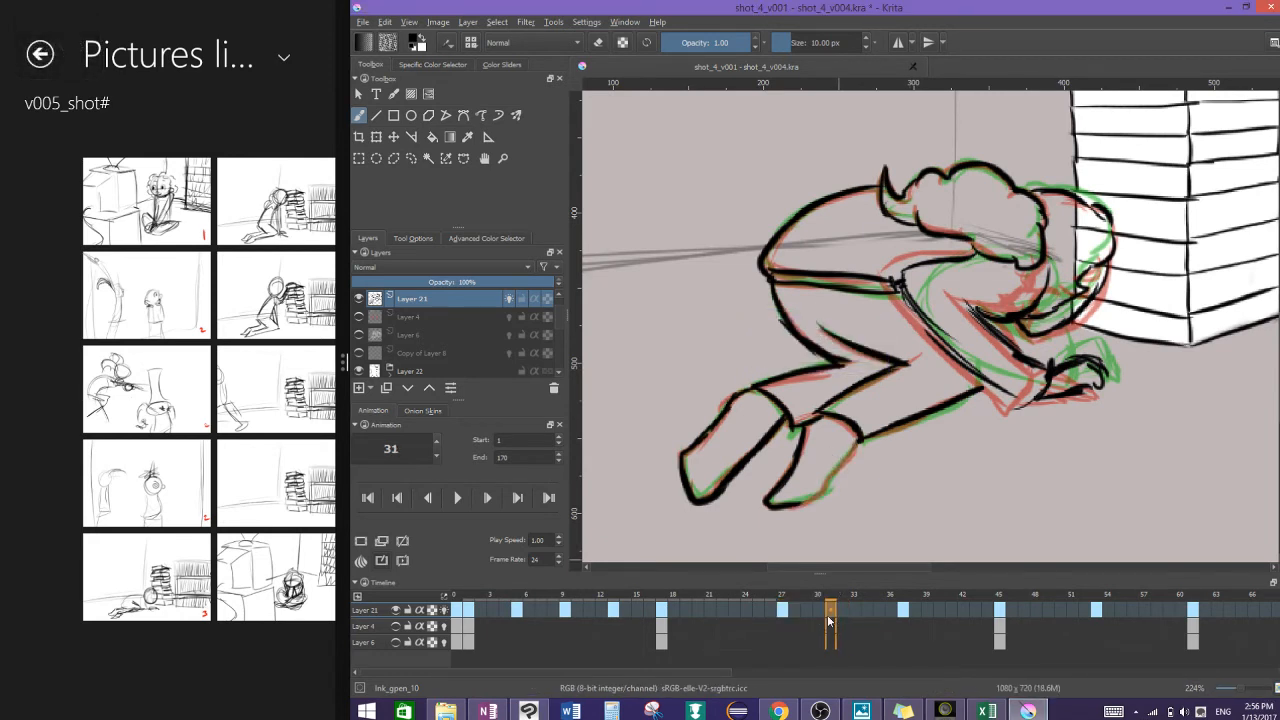
left_click(908, 614)
left_click(948, 612)
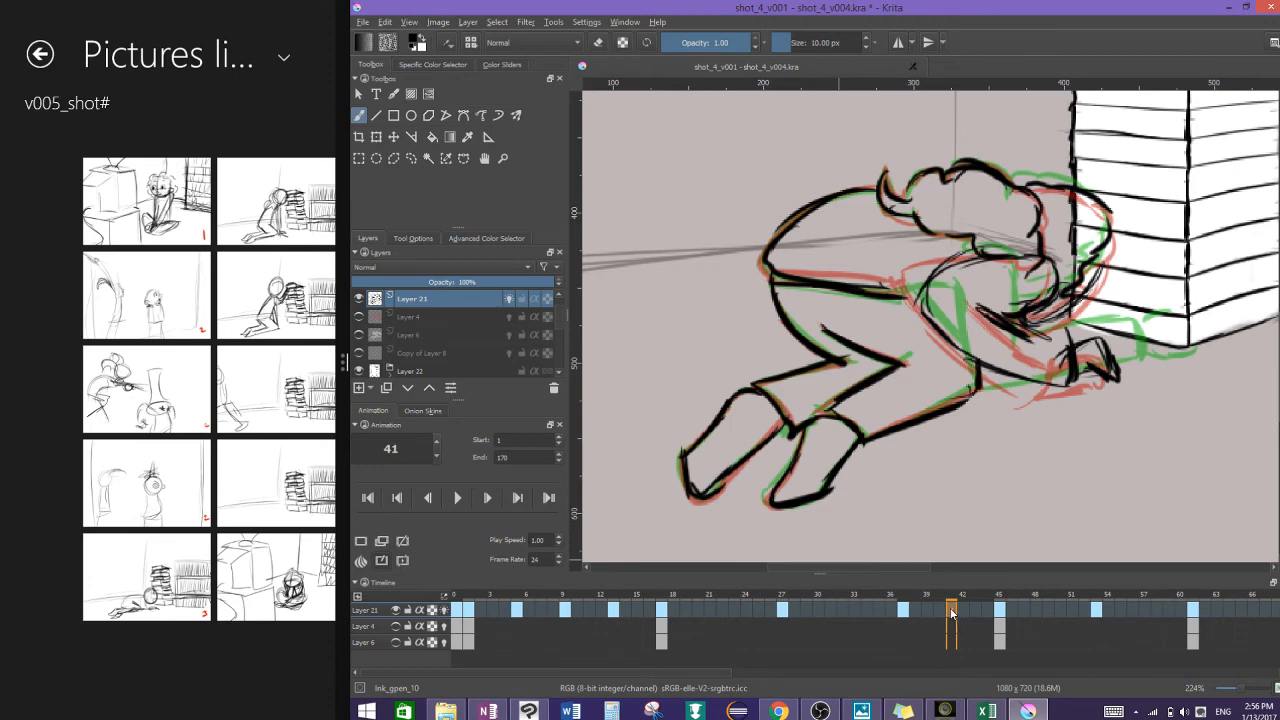
left_click(364, 542)
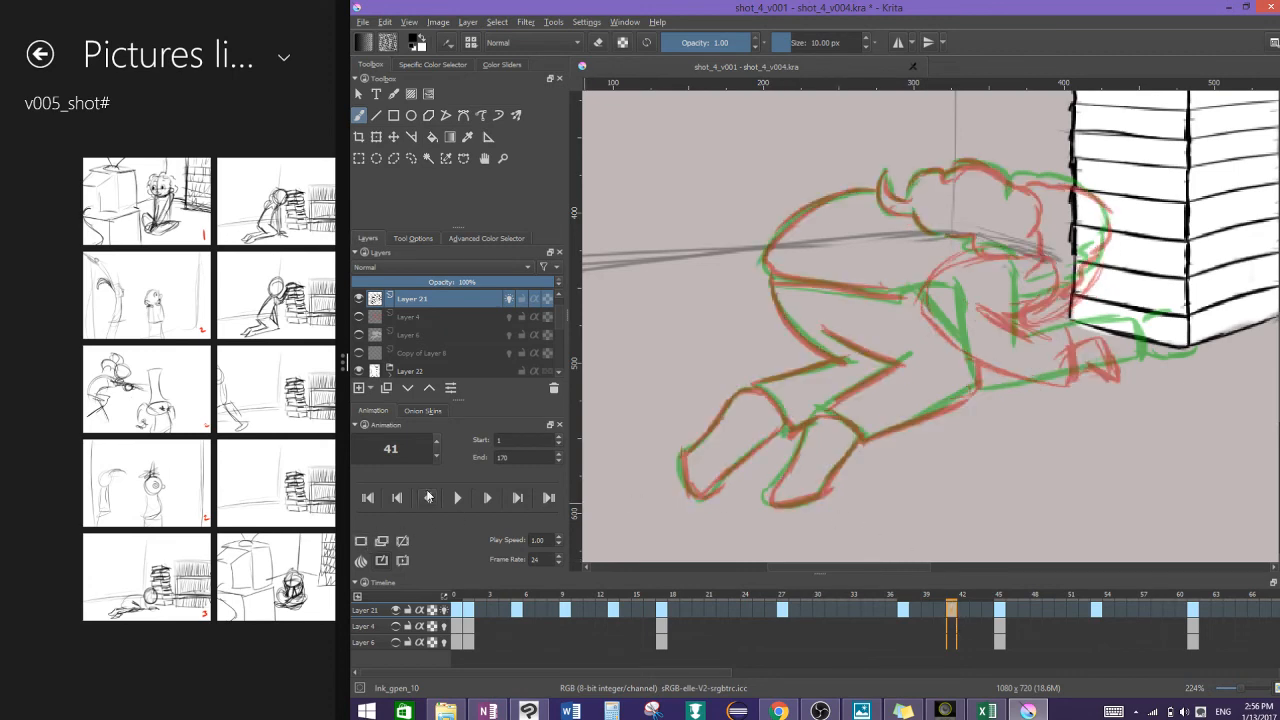
Step: Draw the supporting arm at frame 41 with its sleeve, cuff and flat hand reaching toward the base of the stack
scroll(1190, 330, "up", 3)
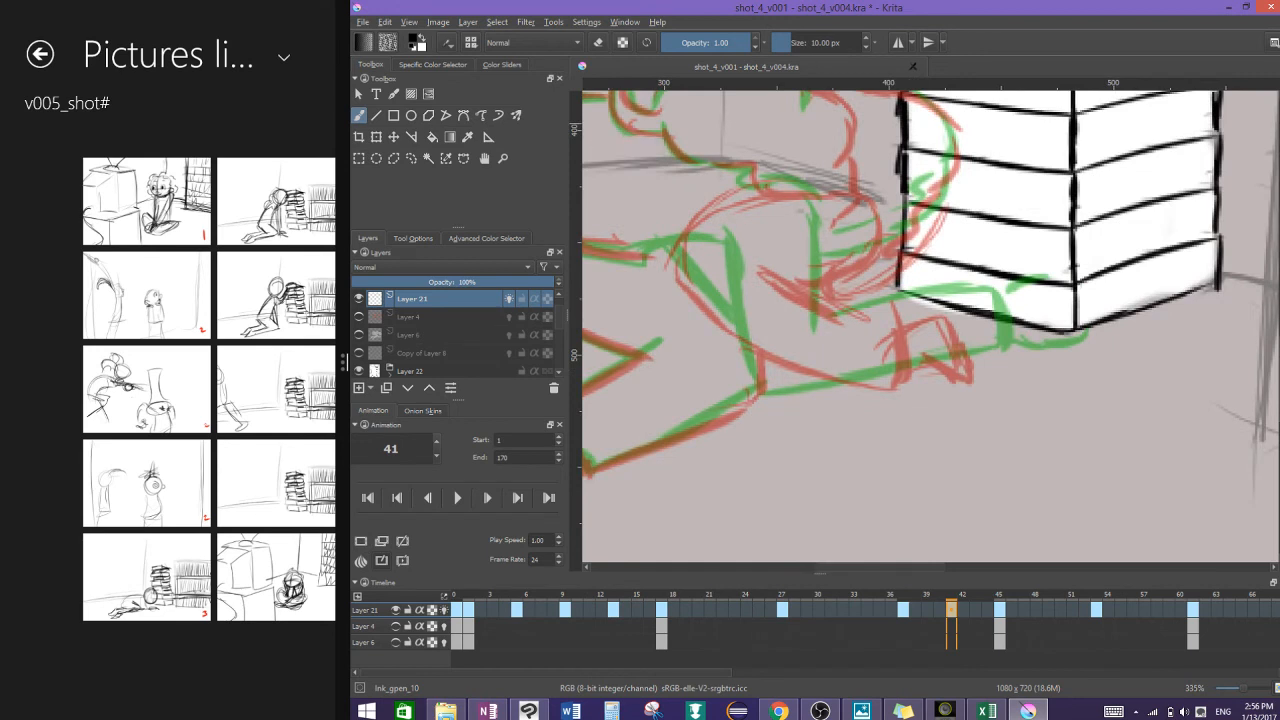
mouse_move(740, 224)
left_mouse_down()
mouse_move(722, 327)
mouse_move(719, 265)
mouse_move(783, 380)
mouse_move(842, 400)
mouse_move(939, 381)
mouse_move(881, 384)
mouse_move(966, 372)
left_mouse_up()
left_click_drag(956, 300, 958, 352)
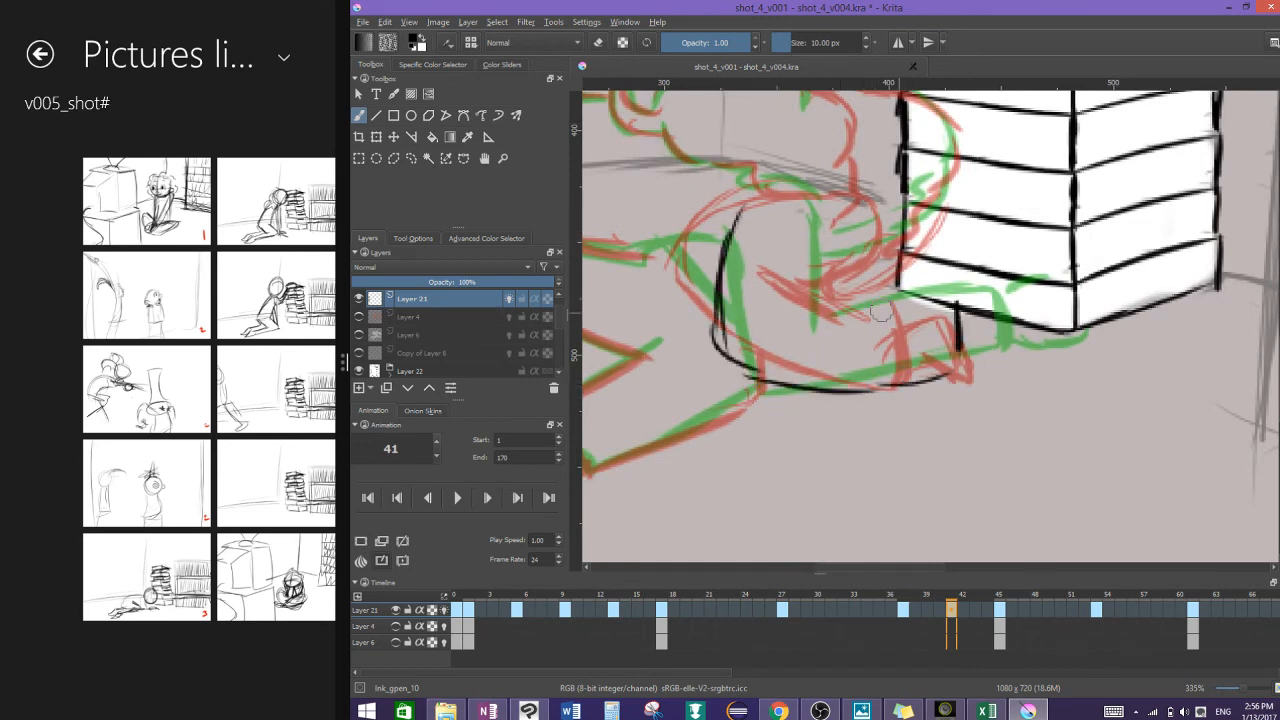
left_click_drag(790, 310, 940, 303)
left_click_drag(795, 311, 838, 245)
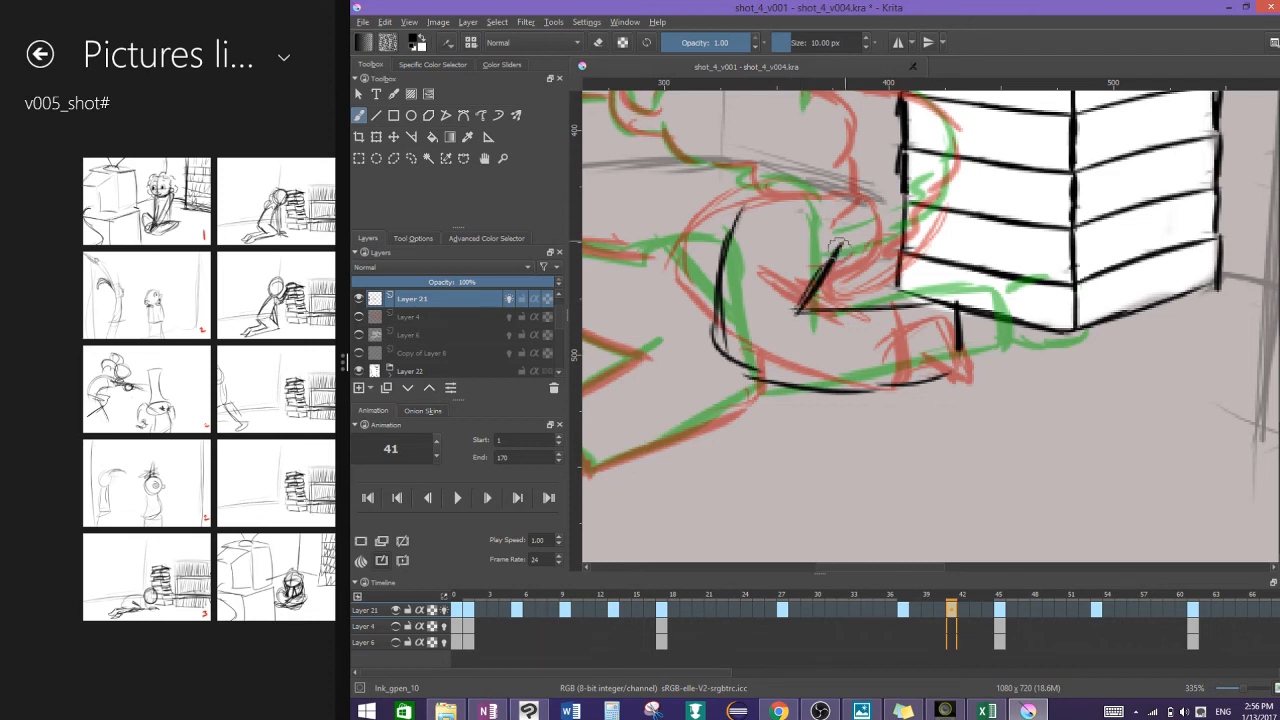
mouse_move(960, 330)
left_mouse_down()
mouse_move(999, 309)
mouse_move(1042, 332)
left_mouse_up()
left_click_drag(968, 354, 1054, 322)
Step: Draw the hip curve, arched back and waistband at frame 41, following the onion skins
left_click_drag(740, 215, 1068, 256)
left_click_drag(787, 265, 825, 365)
left_click_drag(797, 317, 890, 398)
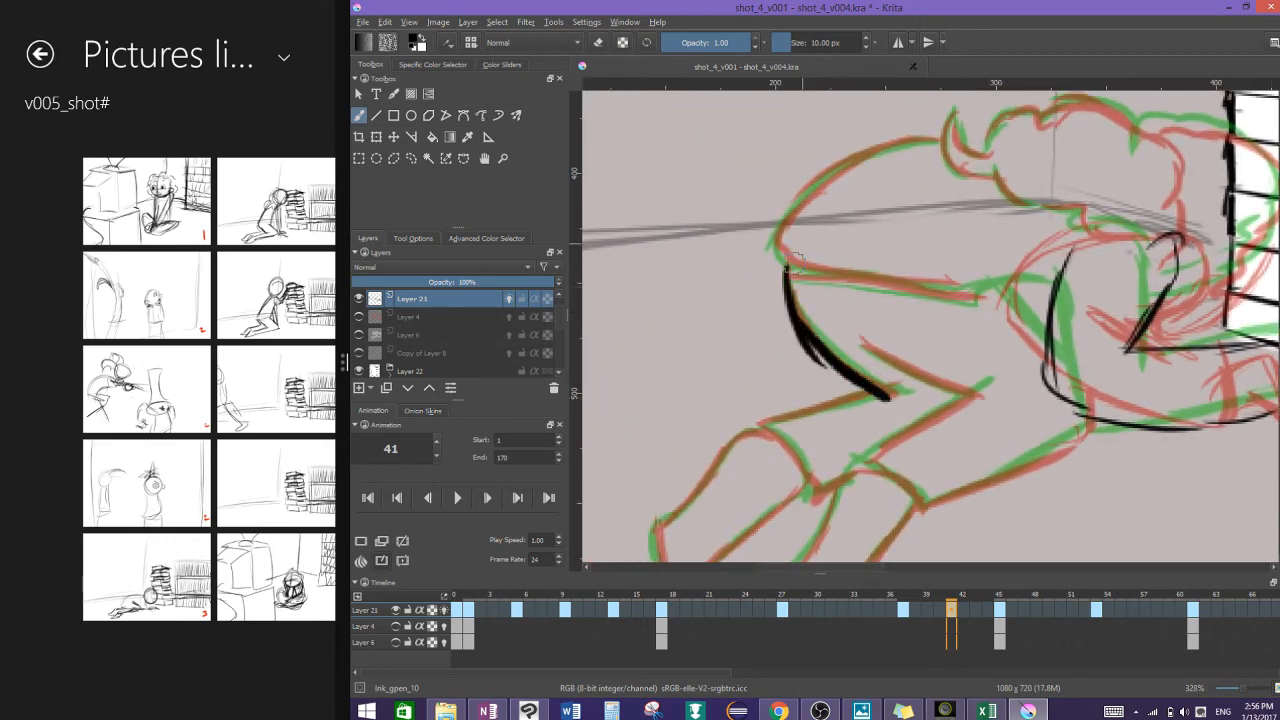
mouse_move(790, 258)
left_mouse_down()
mouse_move(772, 246)
mouse_move(940, 138)
left_mouse_up()
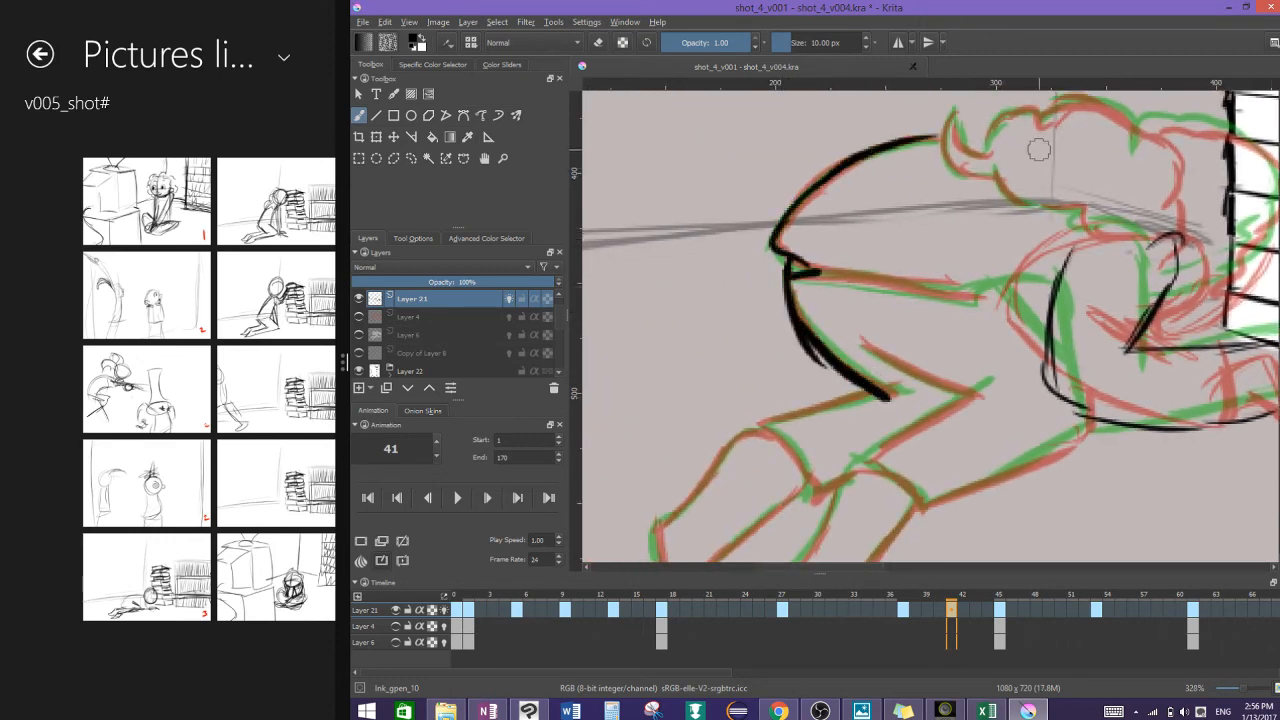
left_click_drag(1203, 96, 1083, 150)
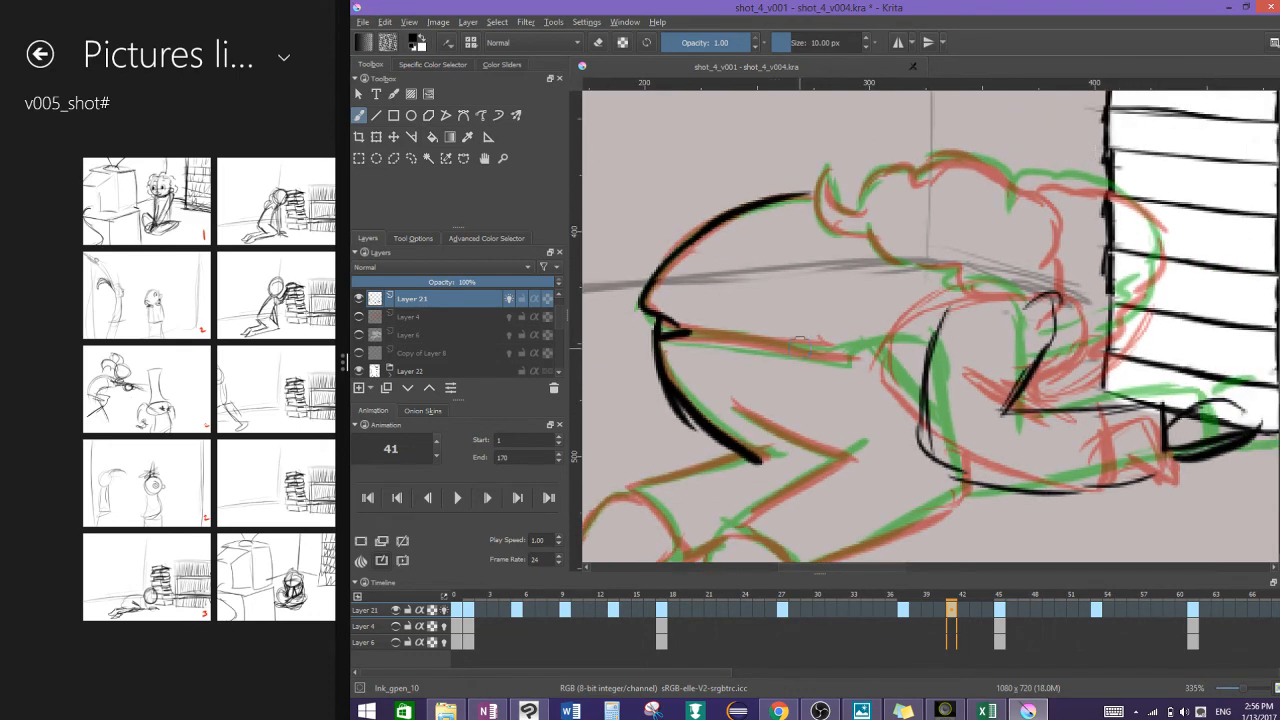
mouse_move(690, 334)
left_mouse_down()
mouse_move(820, 353)
mouse_move(905, 336)
left_mouse_up()
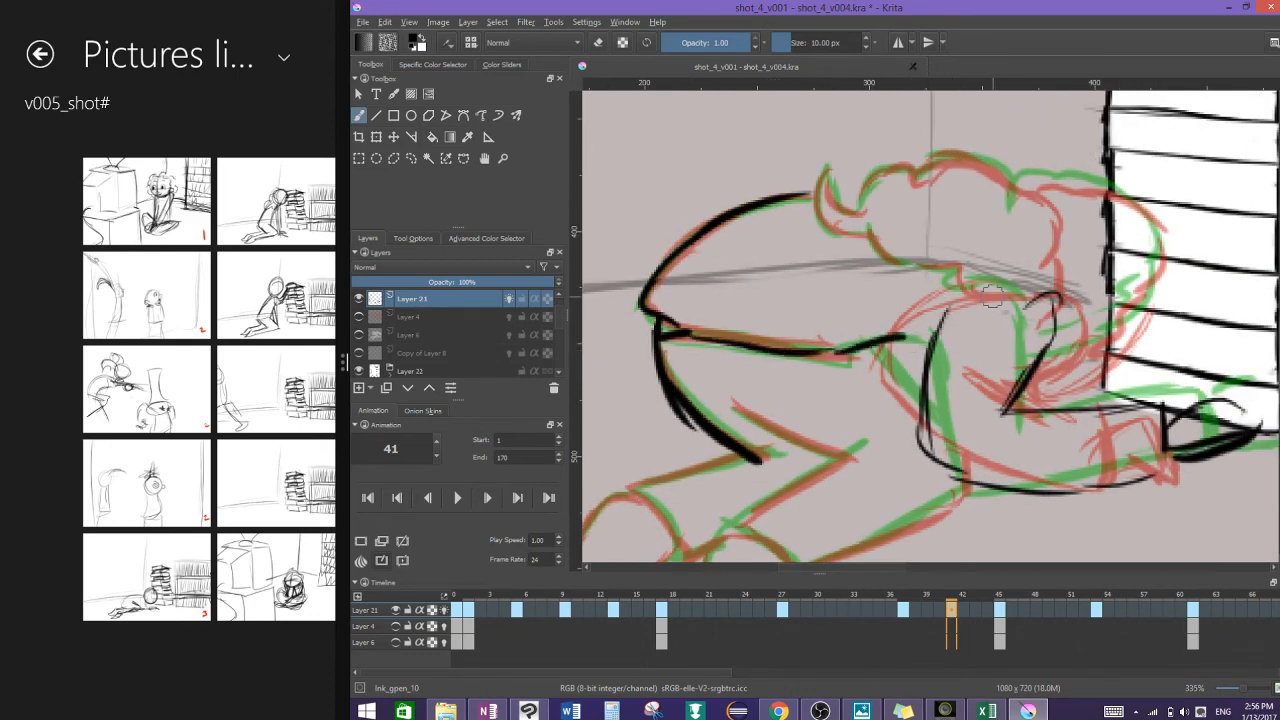
Step: Draw the shoulder and chest lines, then the bent legs, trouser cuffs and feet at frame 41
mouse_move(990, 295)
left_mouse_down()
mouse_move(1070, 195)
mouse_move(1010, 167)
left_mouse_up()
left_click_drag(995, 225, 1045, 200)
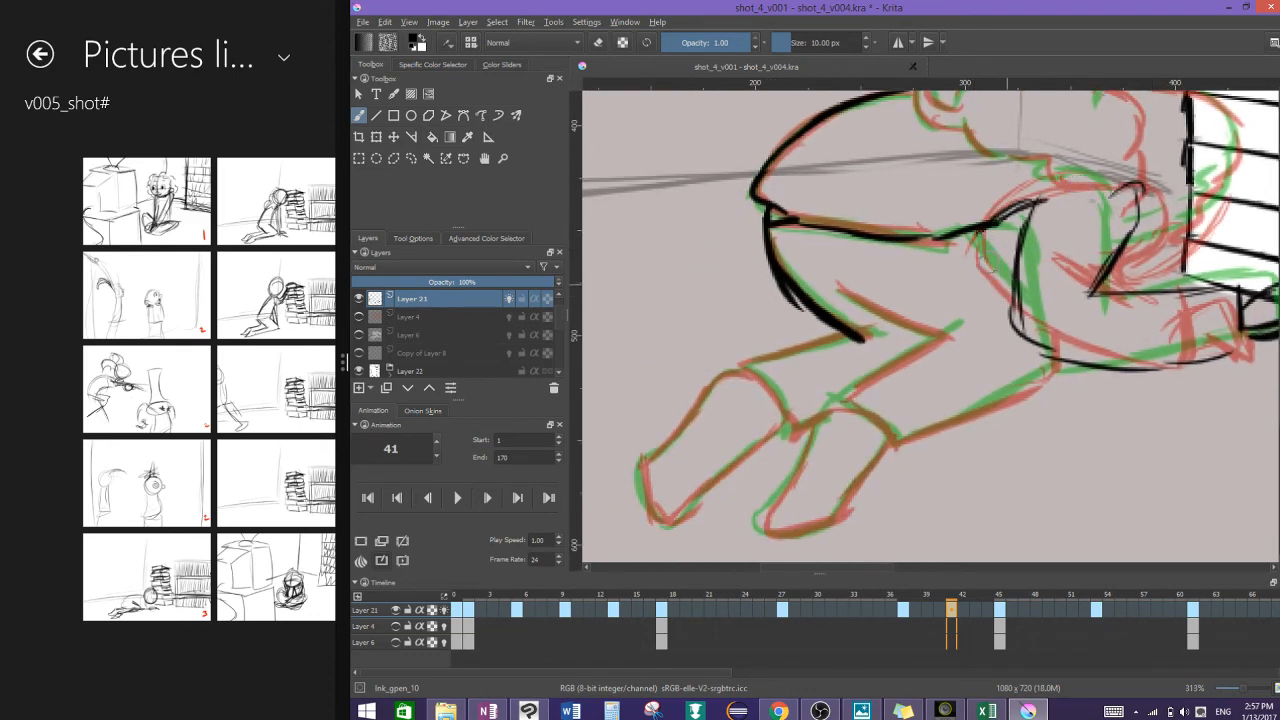
left_click_drag(976, 230, 1005, 283)
mouse_move(1052, 360)
left_mouse_down()
mouse_move(1040, 382)
mouse_move(972, 410)
mouse_move(846, 405)
mouse_move(899, 354)
left_mouse_up()
left_click_drag(846, 392, 940, 335)
left_click_drag(836, 283, 952, 330)
mouse_move(842, 334)
left_mouse_down()
mouse_move(730, 368)
mouse_move(790, 435)
mouse_move(845, 402)
mouse_move(766, 525)
mouse_move(852, 503)
mouse_move(880, 470)
left_mouse_up()
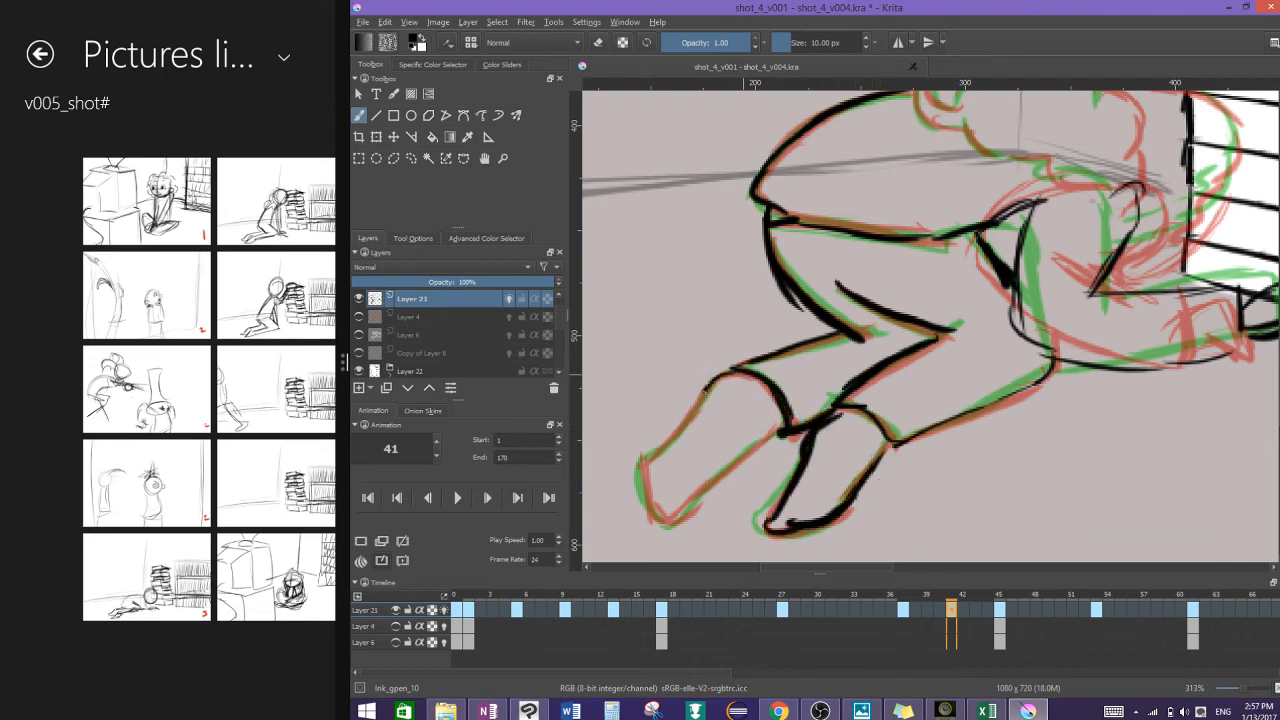
mouse_move(706, 392)
left_mouse_down()
mouse_move(660, 455)
mouse_move(642, 510)
mouse_move(698, 505)
mouse_move(780, 432)
left_mouse_up()
Step: Draw the bumpy hair mass with its pointed curl at the back of the neck at frame 41
scroll(824, 344, "up", 2)
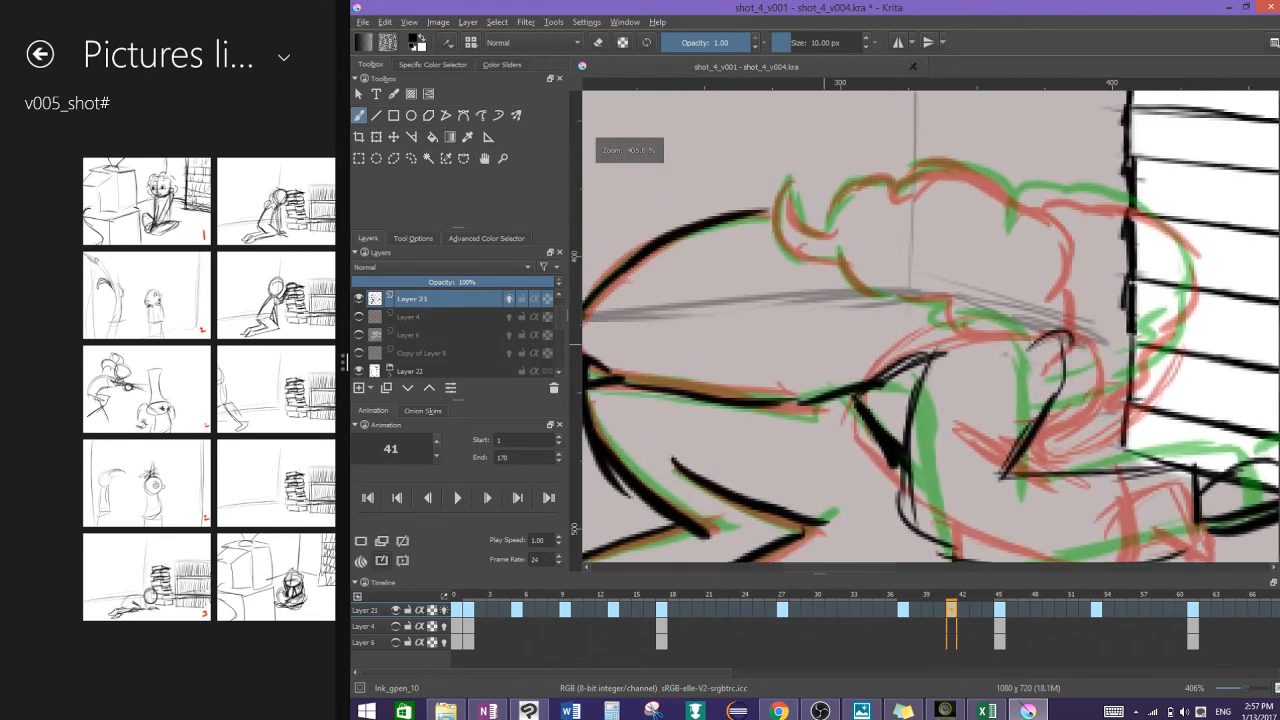
mouse_move(790, 180)
left_mouse_down()
mouse_move(826, 240)
mouse_move(860, 182)
mouse_move(932, 168)
mouse_move(985, 178)
mouse_move(1011, 200)
mouse_move(1045, 196)
mouse_move(1072, 250)
mouse_move(1050, 295)
mouse_move(1065, 332)
left_mouse_up()
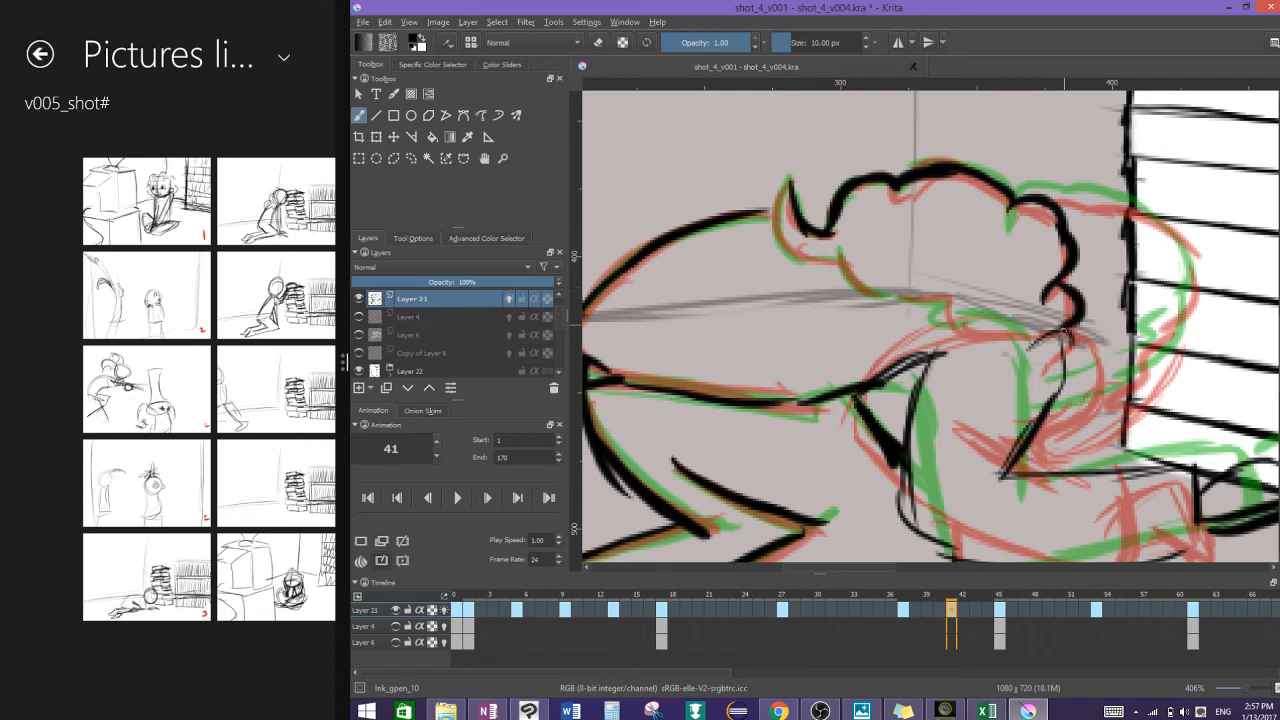
mouse_move(838, 255)
left_mouse_down()
mouse_move(868, 293)
mouse_move(968, 296)
mouse_move(1010, 338)
mouse_move(1060, 333)
left_mouse_up()
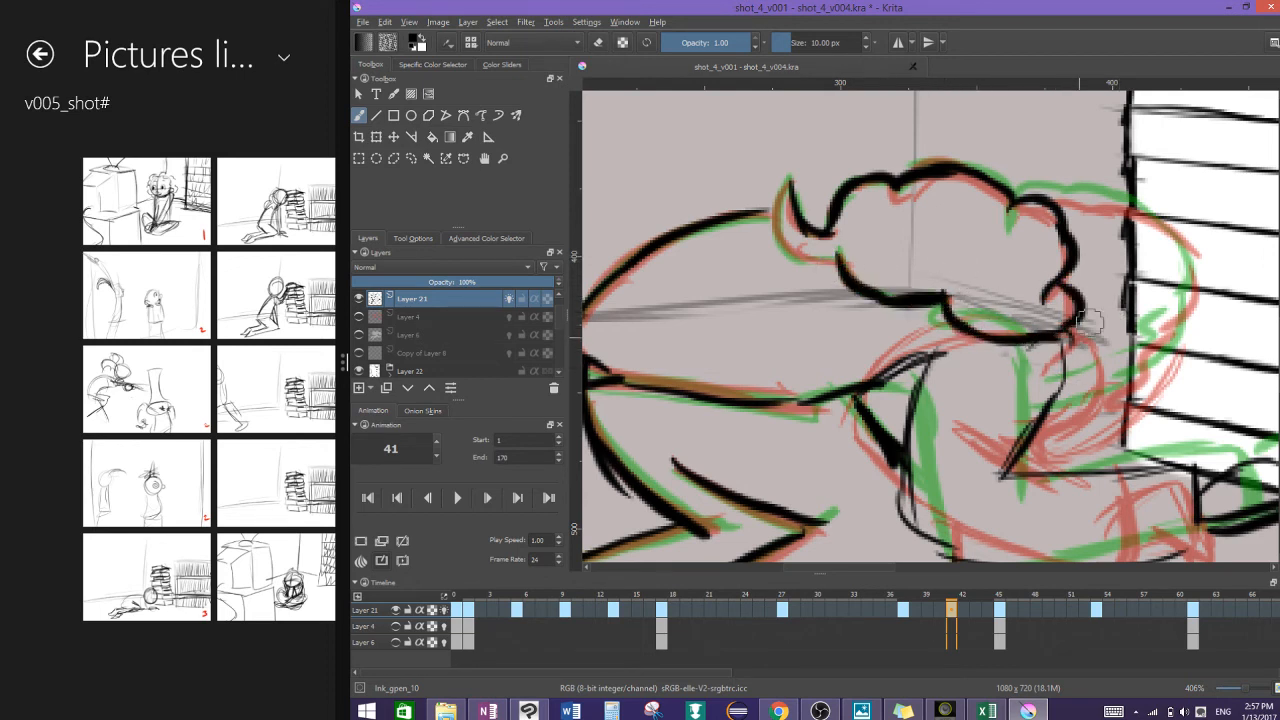
left_click_drag(825, 238, 800, 195)
Step: Draw the bowed head outline beside the hair at frame 41 and save the file
mouse_move(1055, 195)
left_mouse_down()
mouse_move(878, 185)
mouse_move(925, 188)
mouse_move(1008, 238)
mouse_move(1022, 300)
mouse_move(968, 356)
mouse_move(868, 414)
mouse_move(924, 424)
mouse_move(988, 370)
mouse_move(1004, 322)
mouse_move(880, 430)
left_mouse_up()
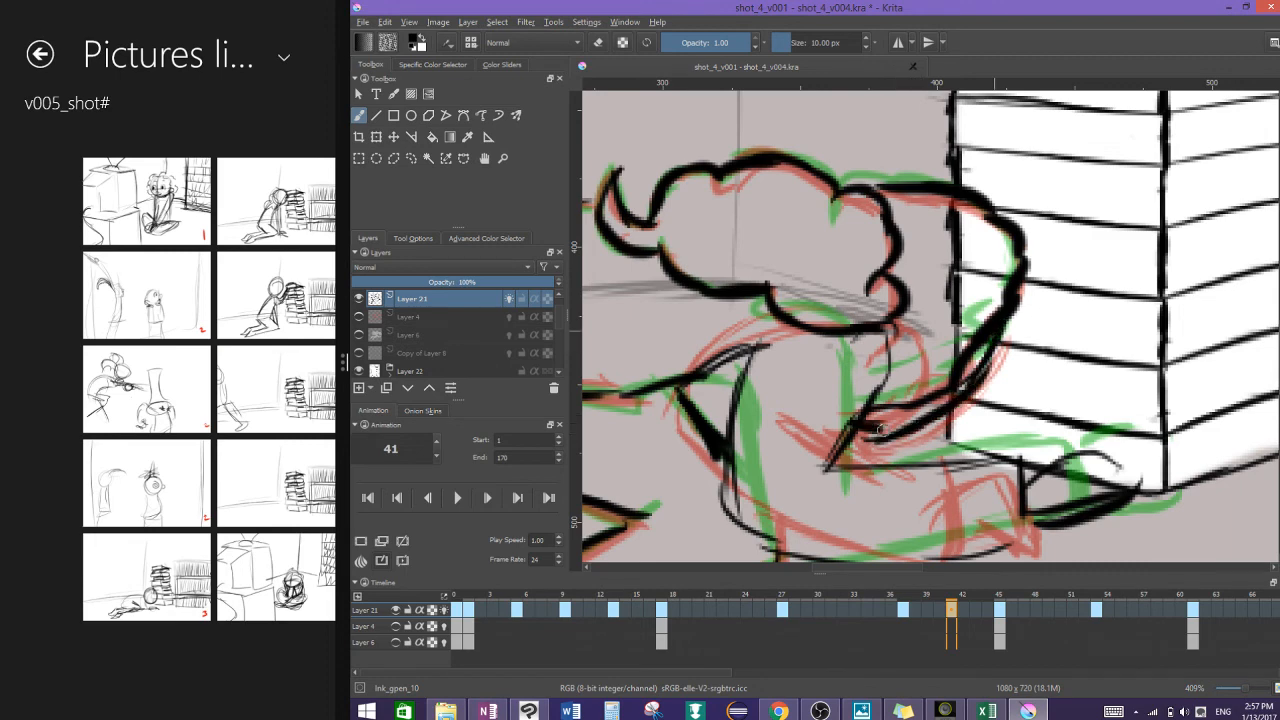
scroll(1040, 340, "down", 3)
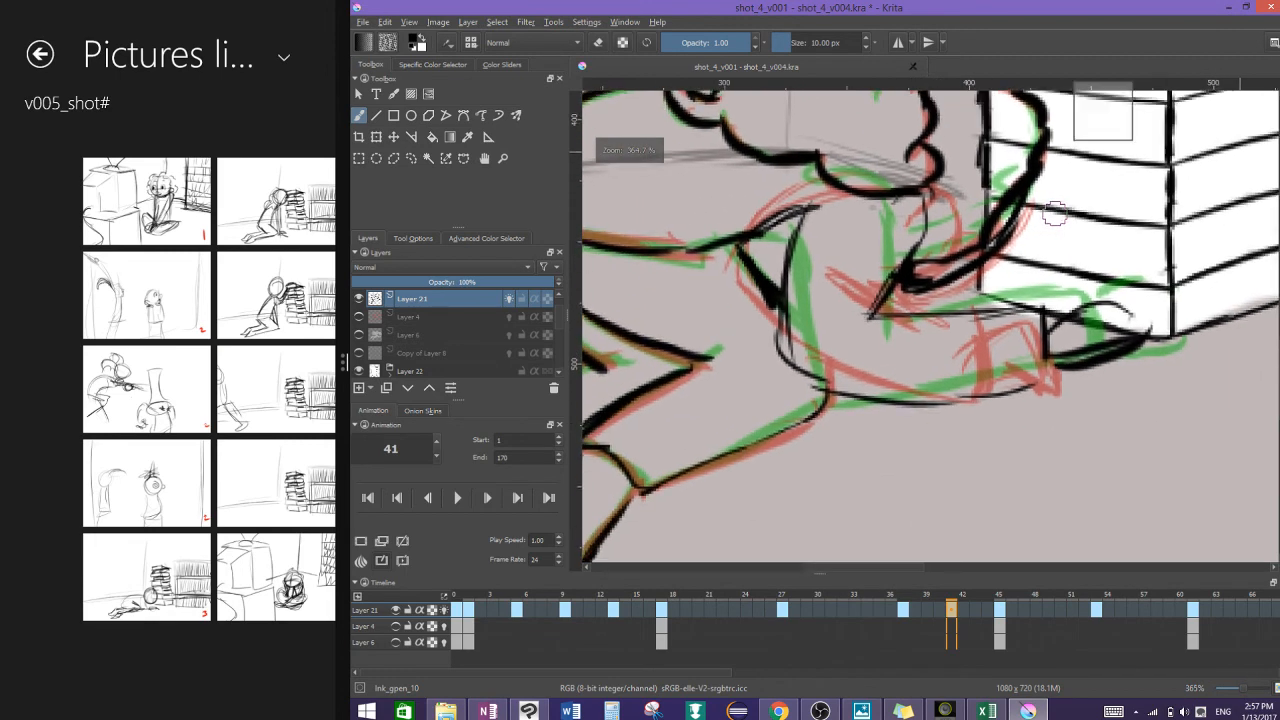
scroll(1184, 262, "down", 1)
key("ctrl+s")
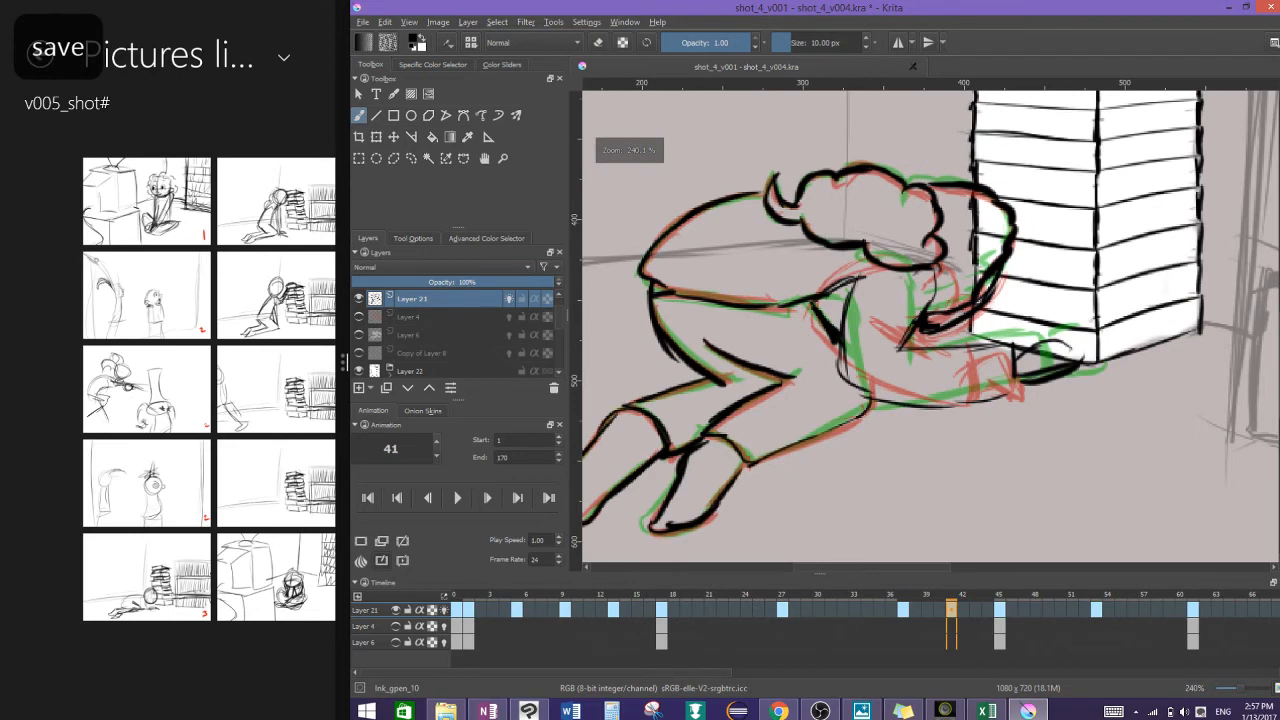
Step: Add a blank keyframe at frame 49 on the character layer, between the poses at frames 45 and 53
left_click(1049, 614)
scroll(1038, 359, "down", 2)
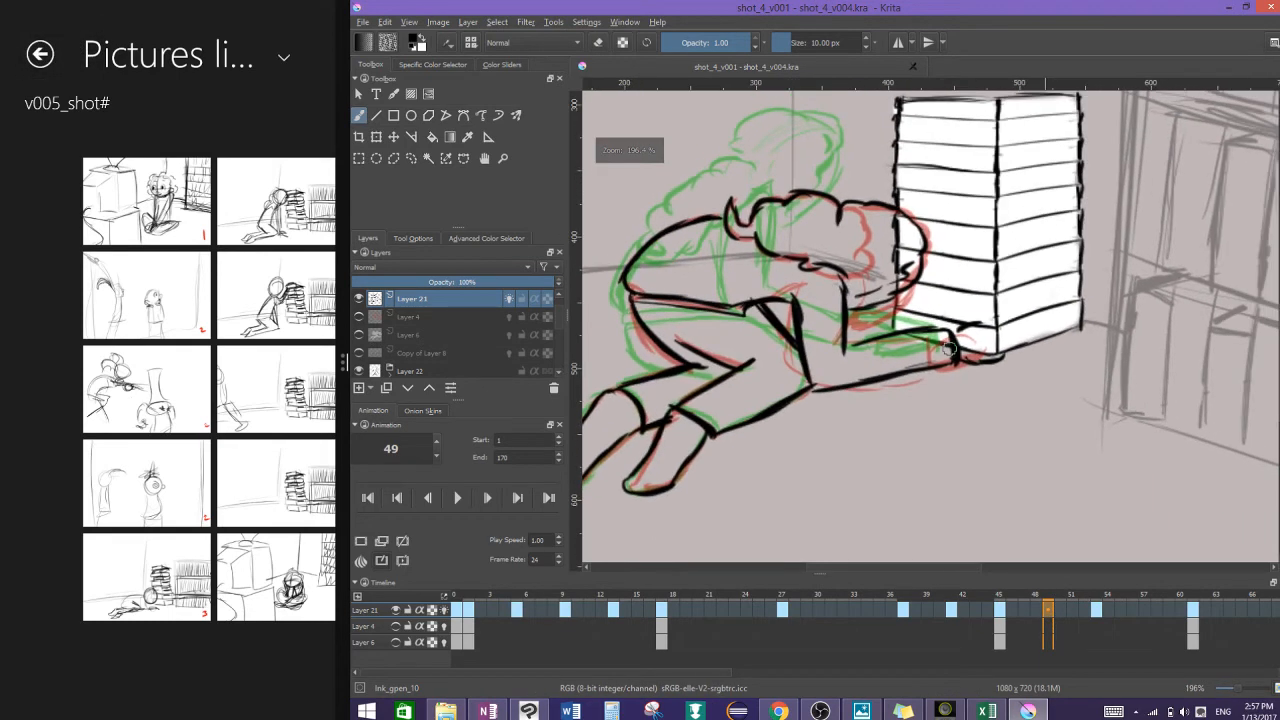
left_click_drag(728, 679, 803, 660)
left_click(361, 542)
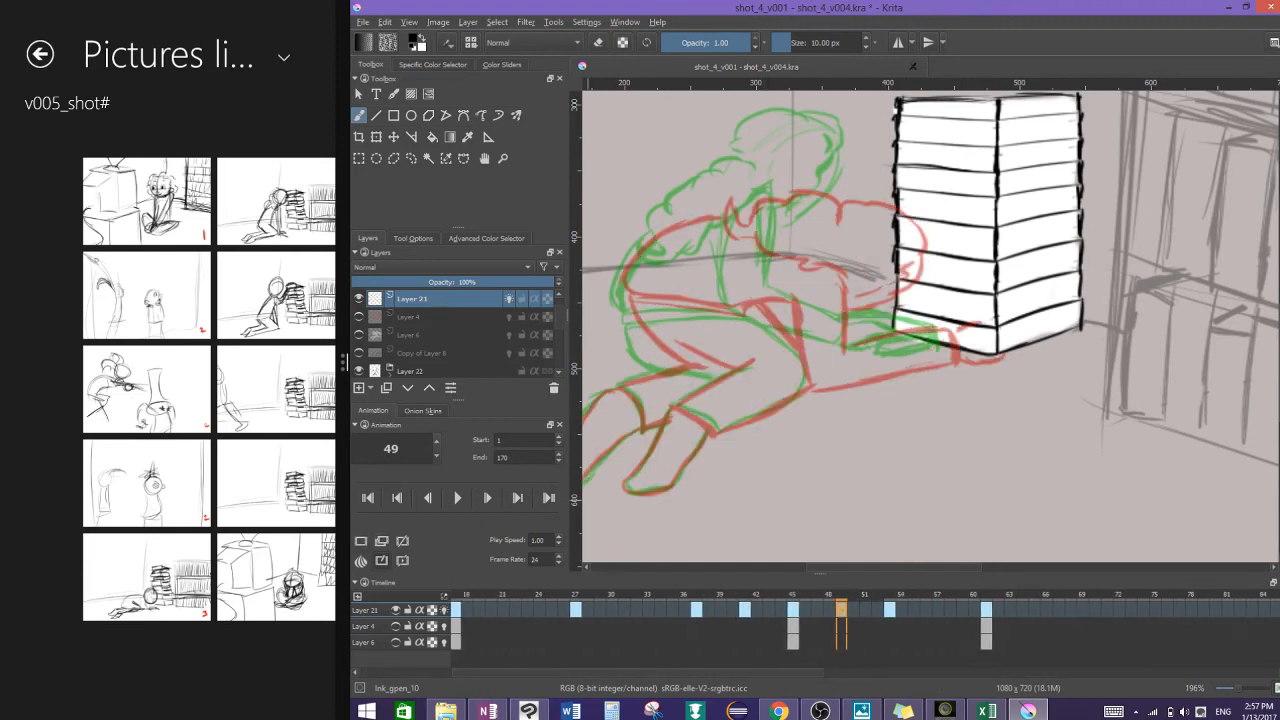
scroll(925, 325, "up", 1)
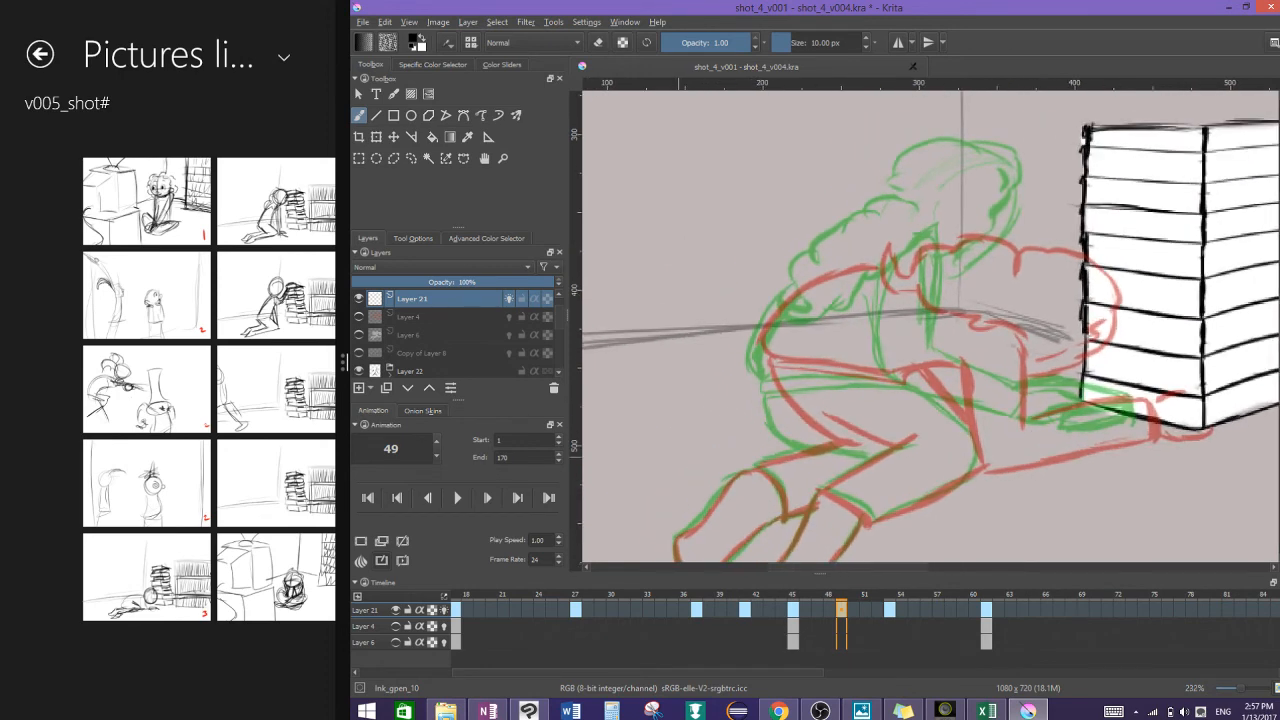
Step: Scrub between frames 35 and 53 to compare the neighbouring poses with the blank frame 49
left_click(822, 607)
left_click(768, 614)
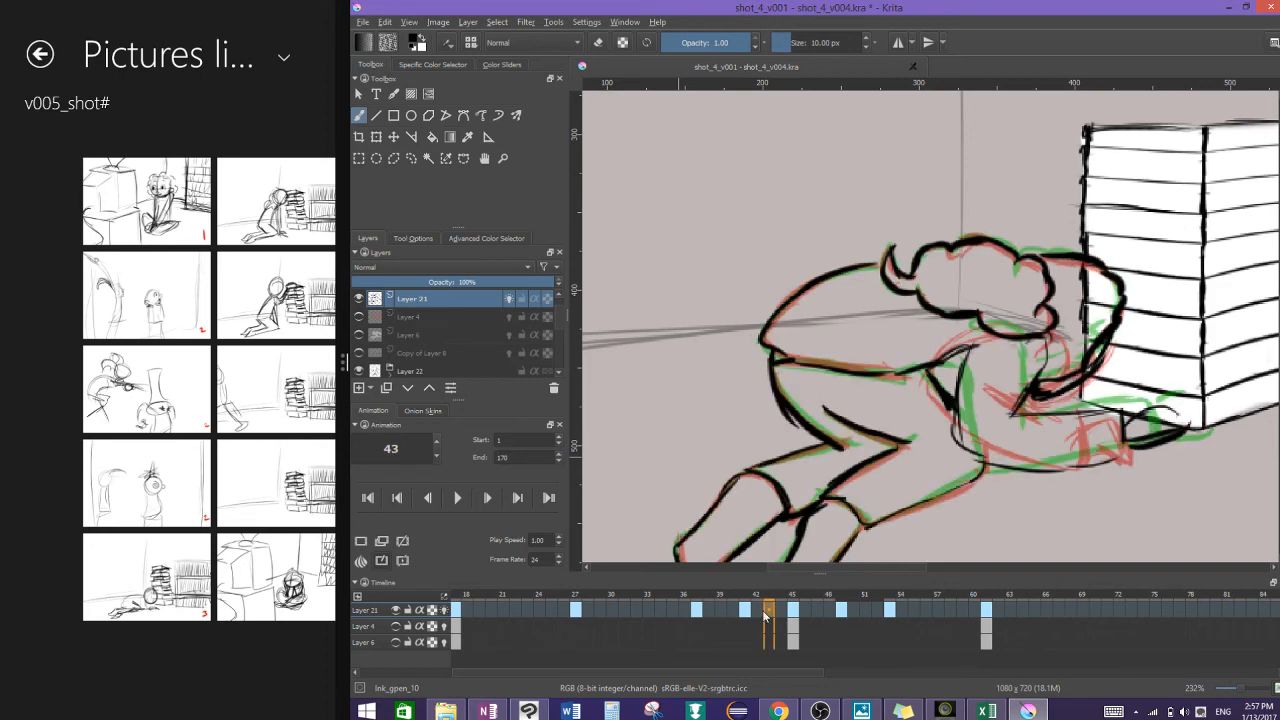
left_click(722, 614)
left_click(670, 611)
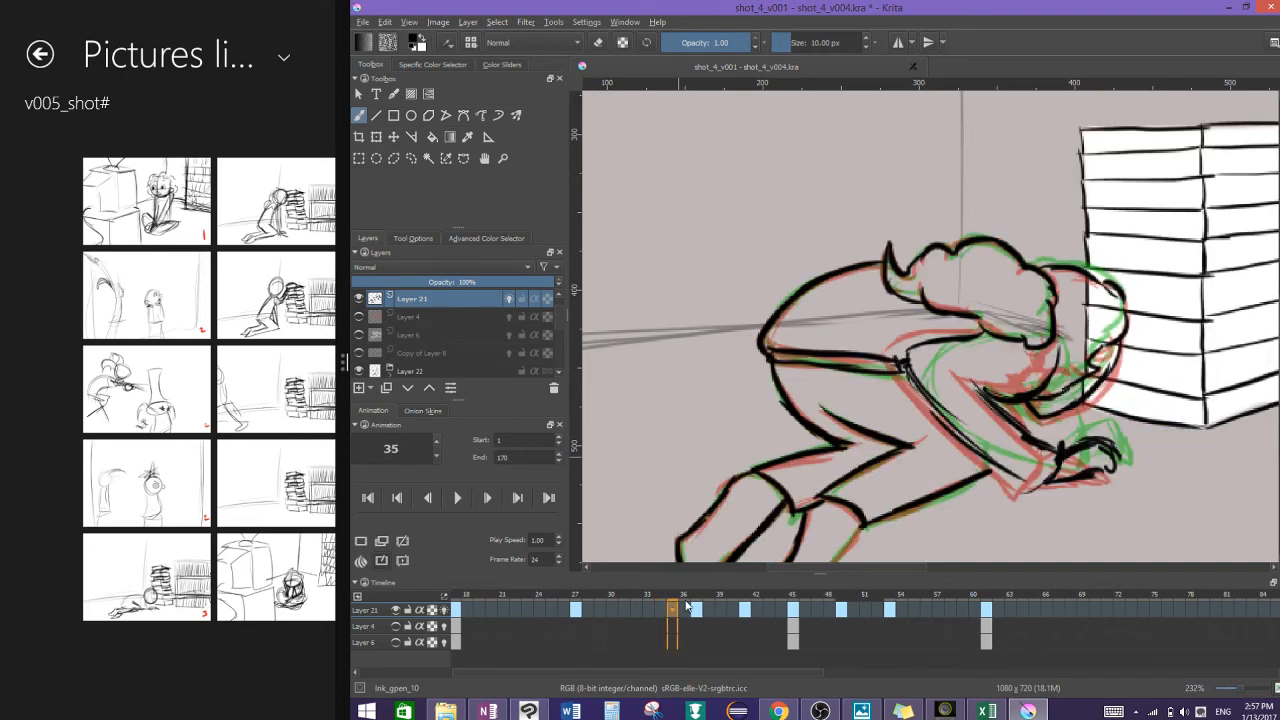
left_click(823, 614)
left_click(866, 614)
left_click(842, 614)
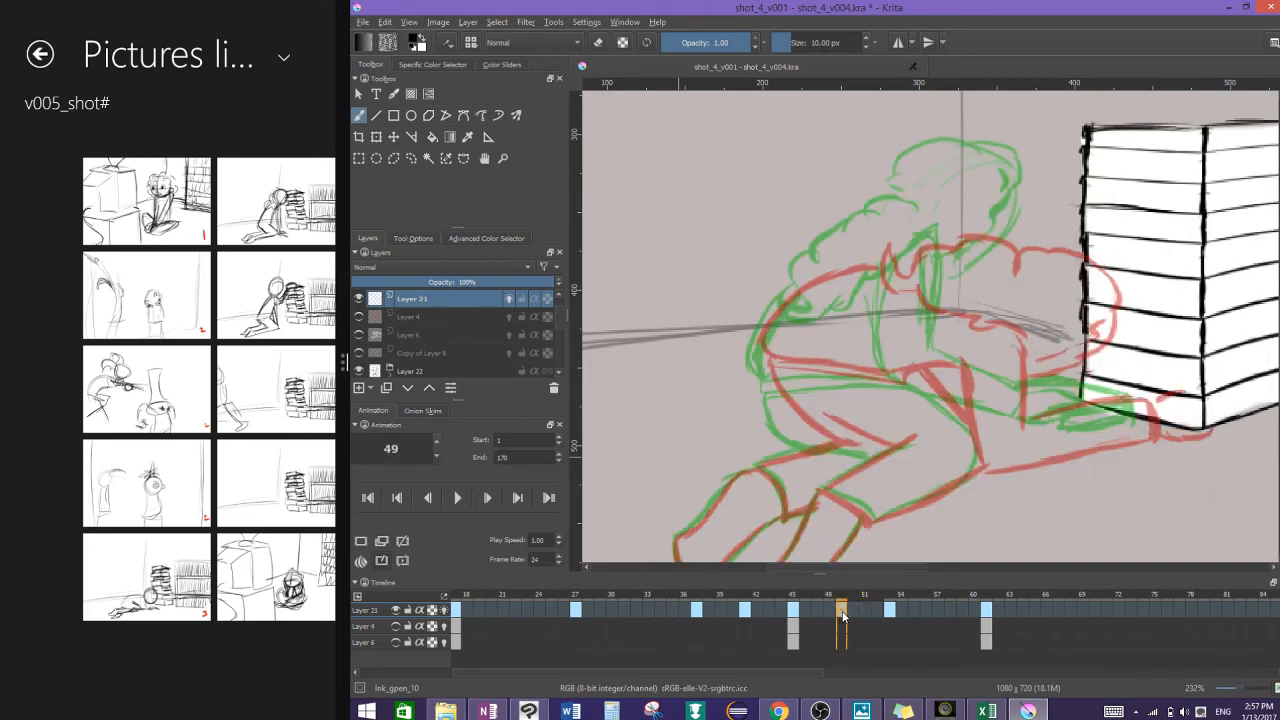
left_click(890, 610)
left_click(841, 612)
Step: Draw the curved lower back and the double waistband line at frame 49, between the onion-skin poses
scroll(1067, 390, "up", 2)
scroll(1270, 396, "up", 3)
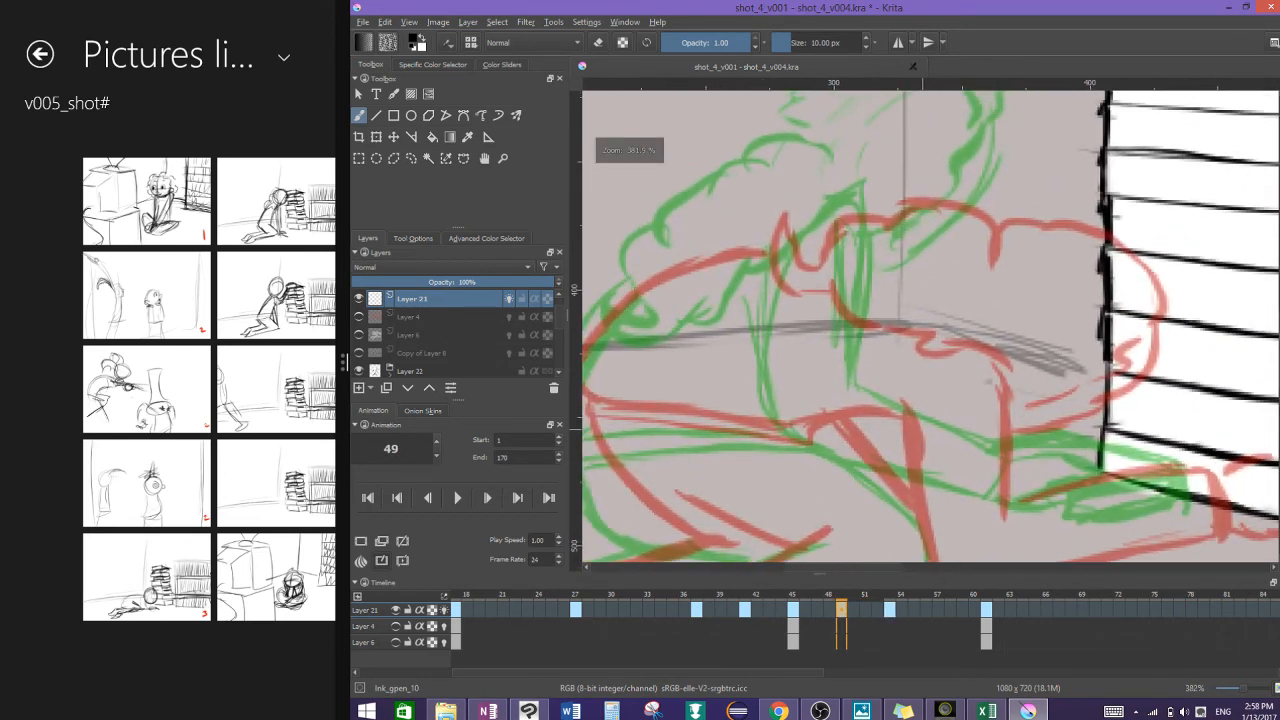
left_click_drag(783, 307, 905, 352)
left_click_drag(945, 257, 1131, 446)
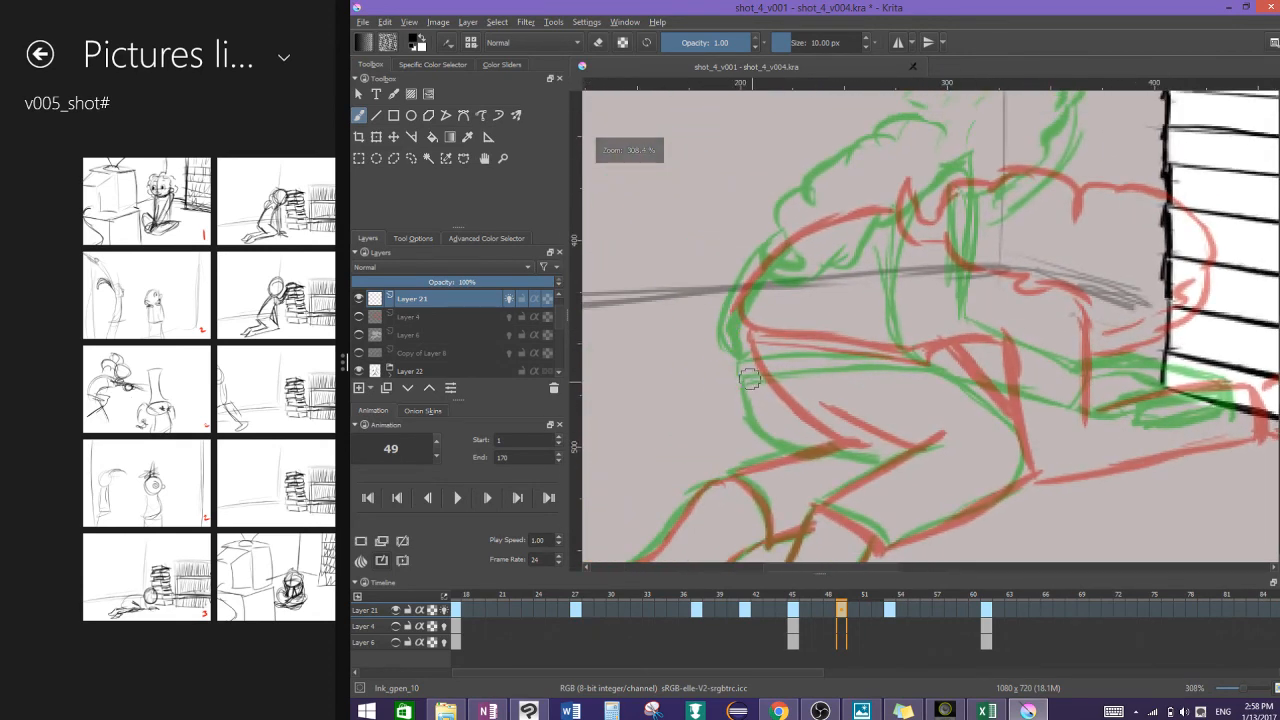
mouse_move(746, 365)
left_mouse_down()
mouse_move(908, 364)
mouse_move(728, 290)
mouse_move(788, 236)
left_mouse_up()
Step: Draw the bumpy contours of the hair mass hanging over the back at frame 49
left_click_drag(874, 233, 844, 250)
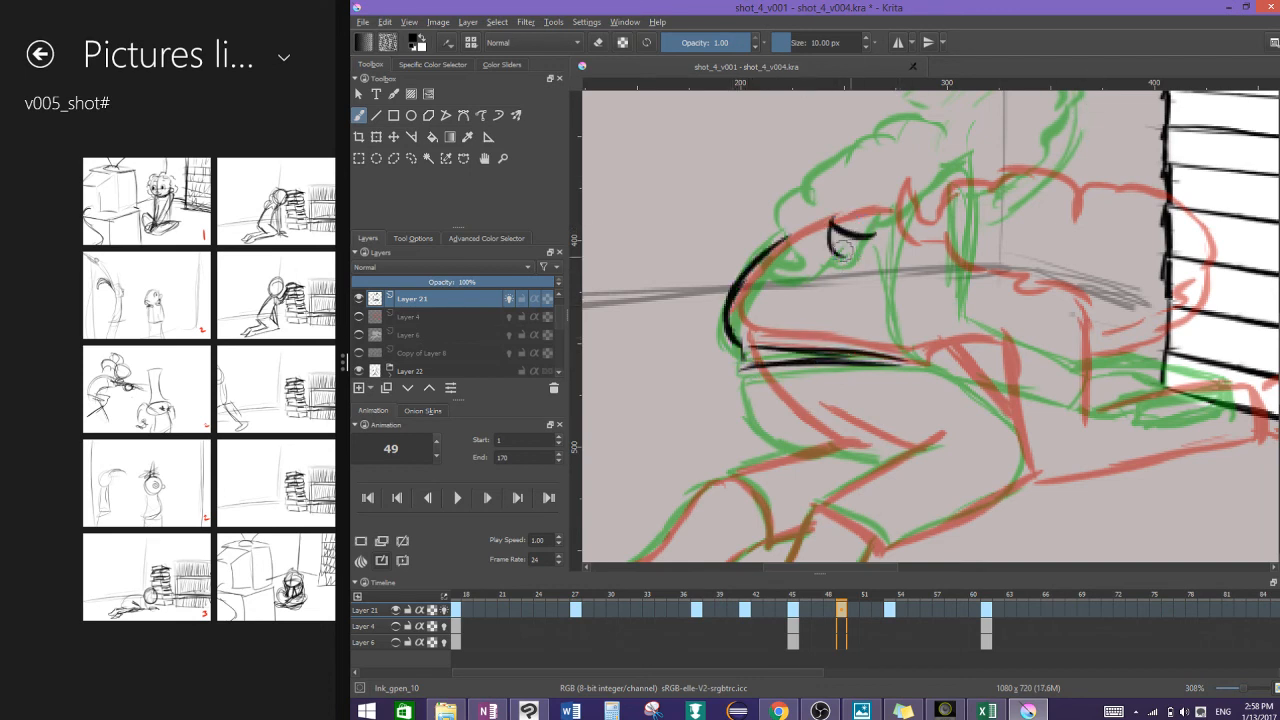
left_click_drag(1006, 227, 1029, 286)
mouse_move(882, 296)
left_mouse_down()
mouse_move(914, 226)
mouse_move(962, 195)
mouse_move(966, 308)
left_mouse_up()
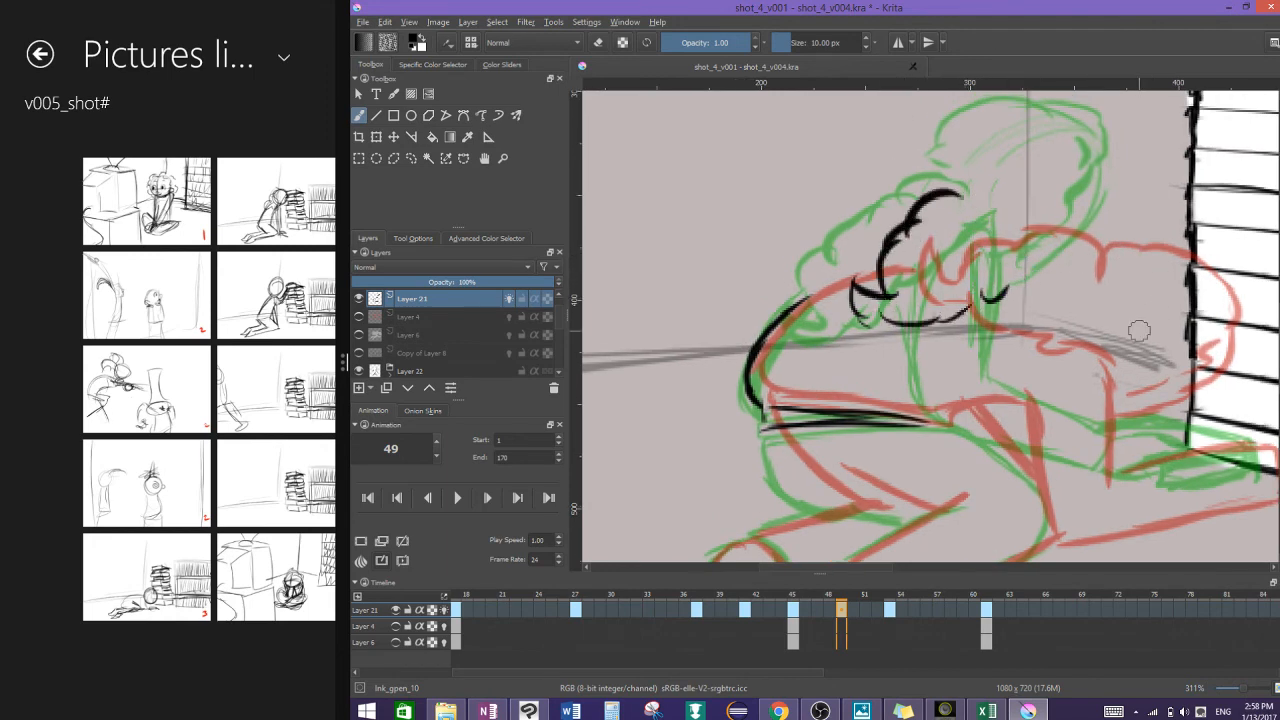
left_click_drag(1139, 331, 1042, 342)
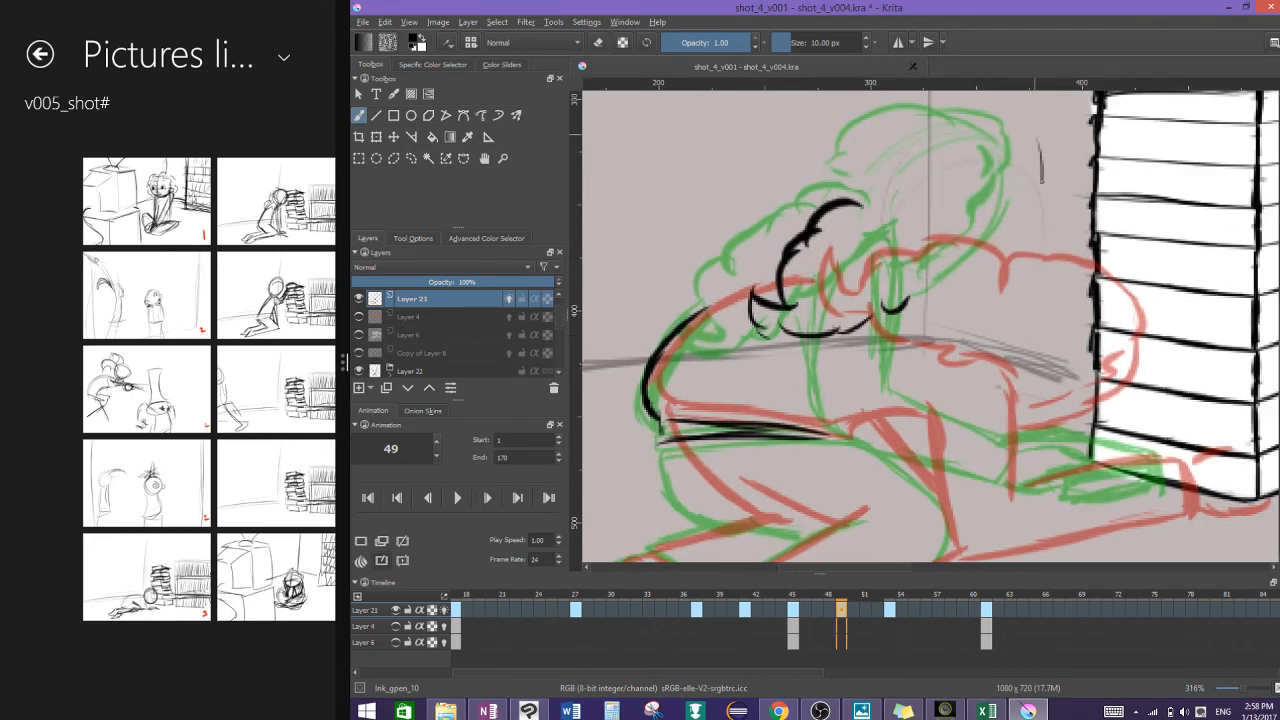
left_click_drag(1041, 182, 999, 290)
mouse_move(885, 205)
left_mouse_down()
mouse_move(940, 132)
mouse_move(1042, 152)
left_mouse_up()
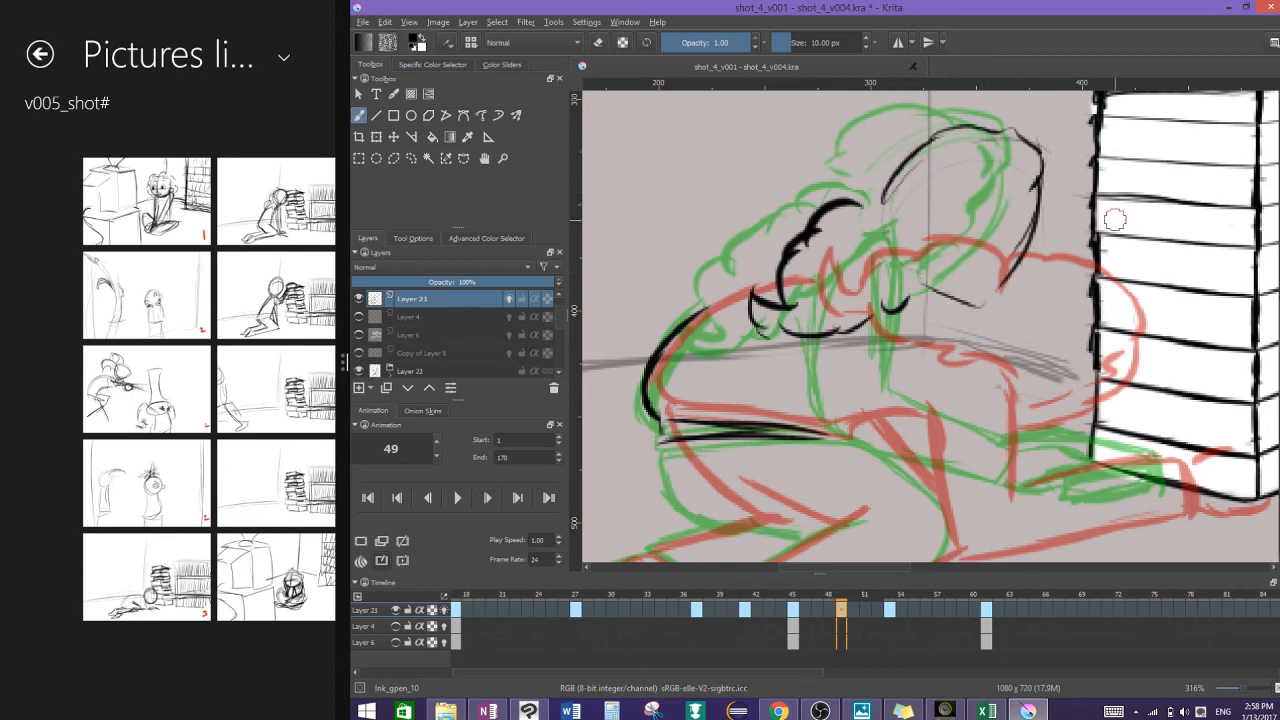
key("ctrl+z")
key("ctrl+z")
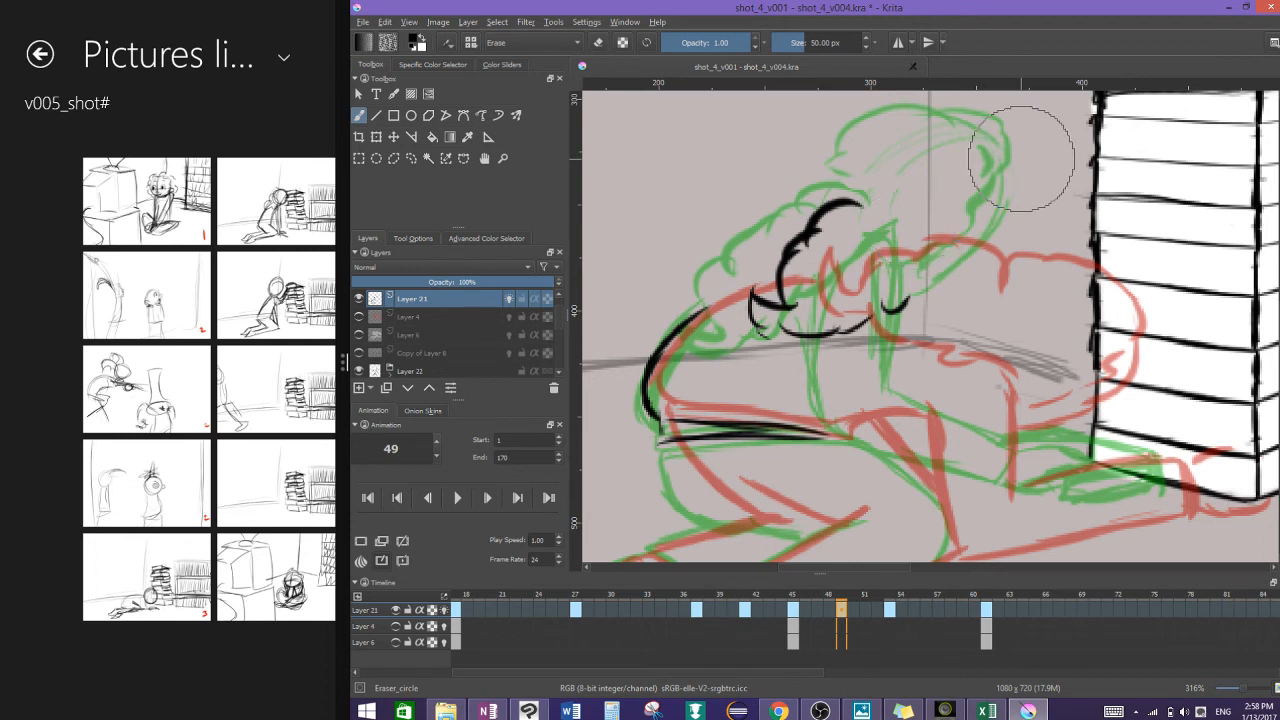
Step: Draw the raised head at frame 49 with the face outline, ear, hairline and hair over the crown
left_click_drag(987, 184, 1023, 290)
left_click_drag(1068, 194, 996, 320)
left_click_drag(931, 298, 992, 319)
left_click_drag(935, 232, 940, 295)
mouse_move(1067, 194)
left_mouse_down()
mouse_move(985, 162)
mouse_move(926, 181)
mouse_move(911, 213)
left_mouse_up()
mouse_move(956, 192)
left_mouse_down()
mouse_move(898, 207)
mouse_move(851, 196)
left_mouse_up()
left_click_drag(850, 205, 958, 272)
left_click_drag(984, 264, 1006, 256)
left_click_drag(931, 284, 995, 322)
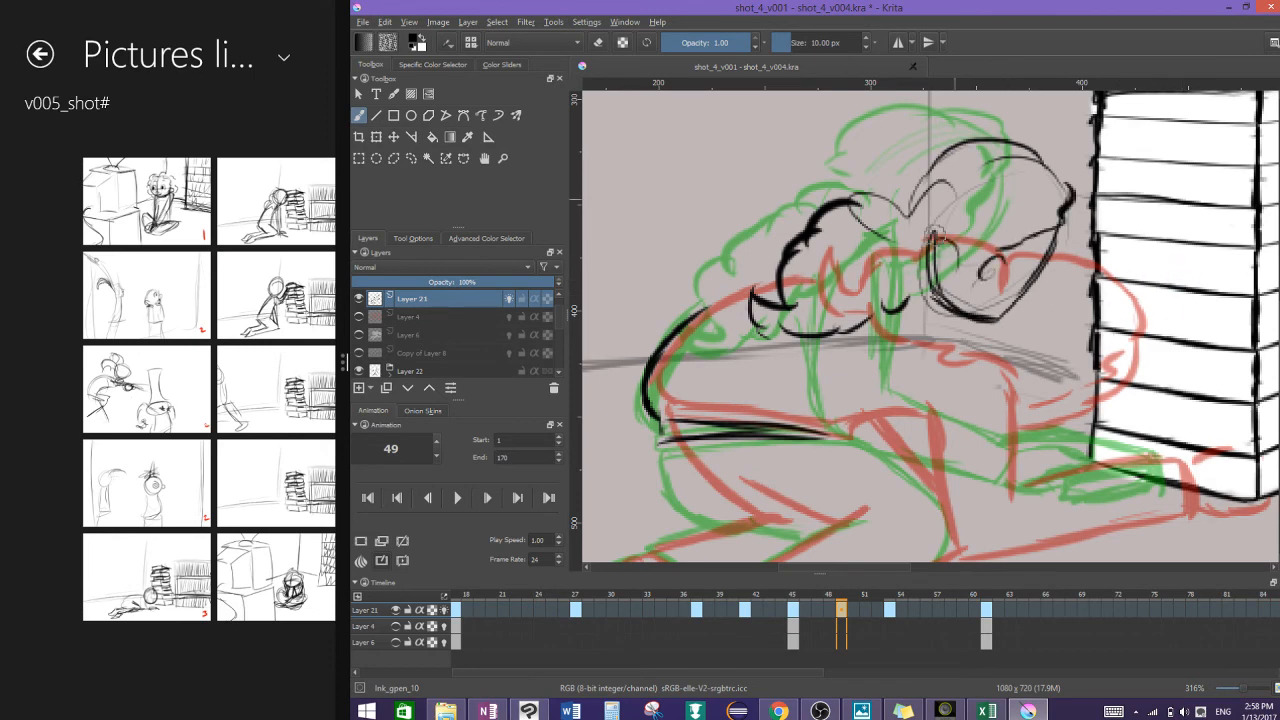
Step: Draw the two upper-arm lines descending from the chin and the hair mass at frame 49
left_click_drag(1085, 283, 1042, 250)
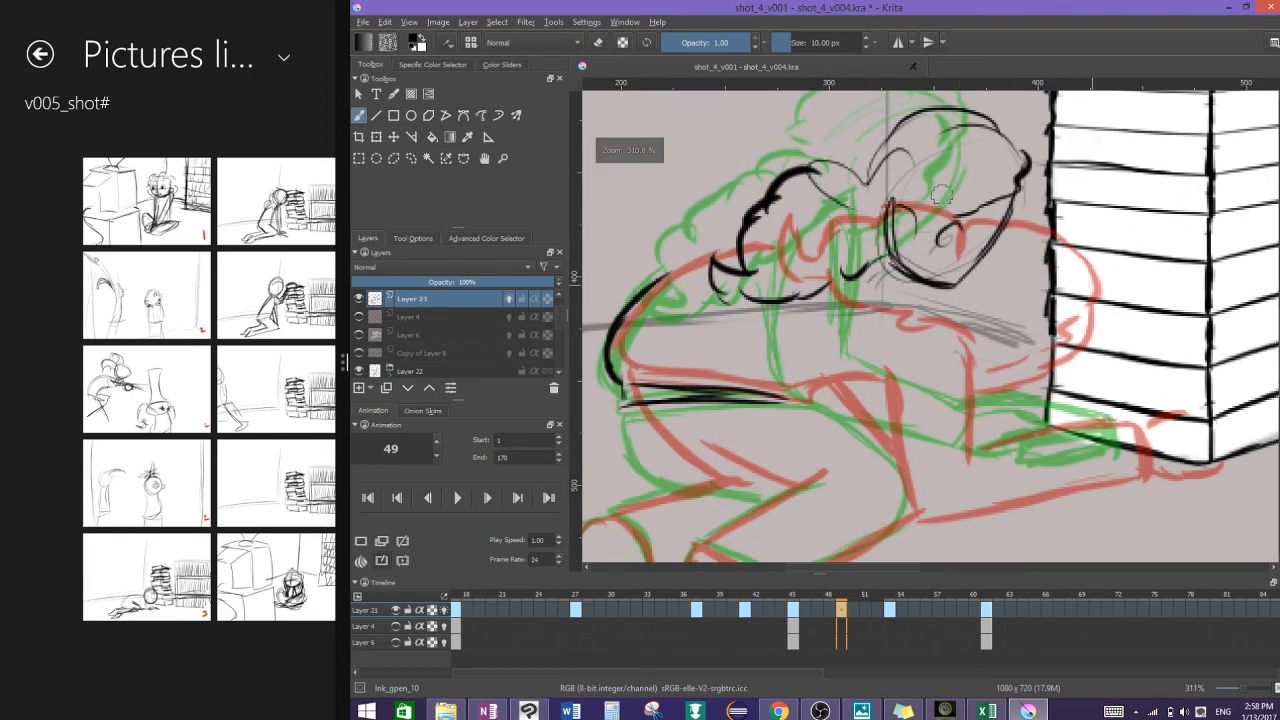
left_click_drag(887, 266, 946, 337)
key("ctrl+z")
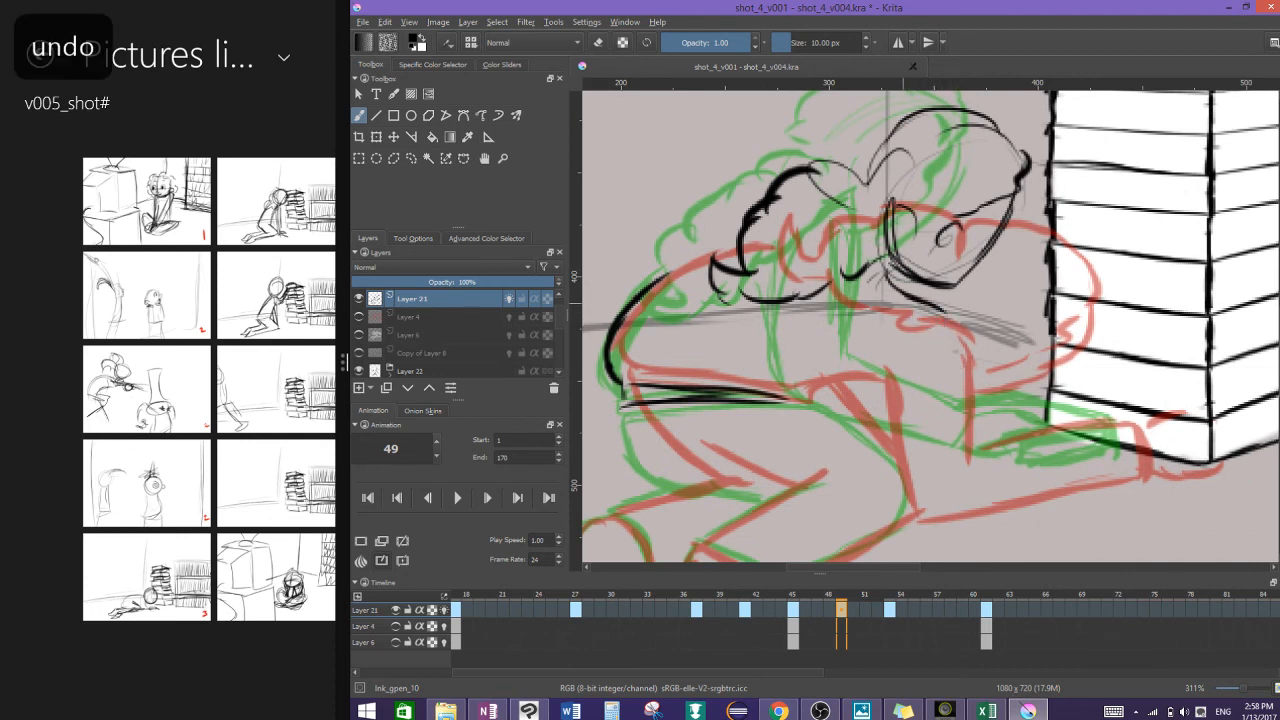
left_click_drag(898, 262, 912, 366)
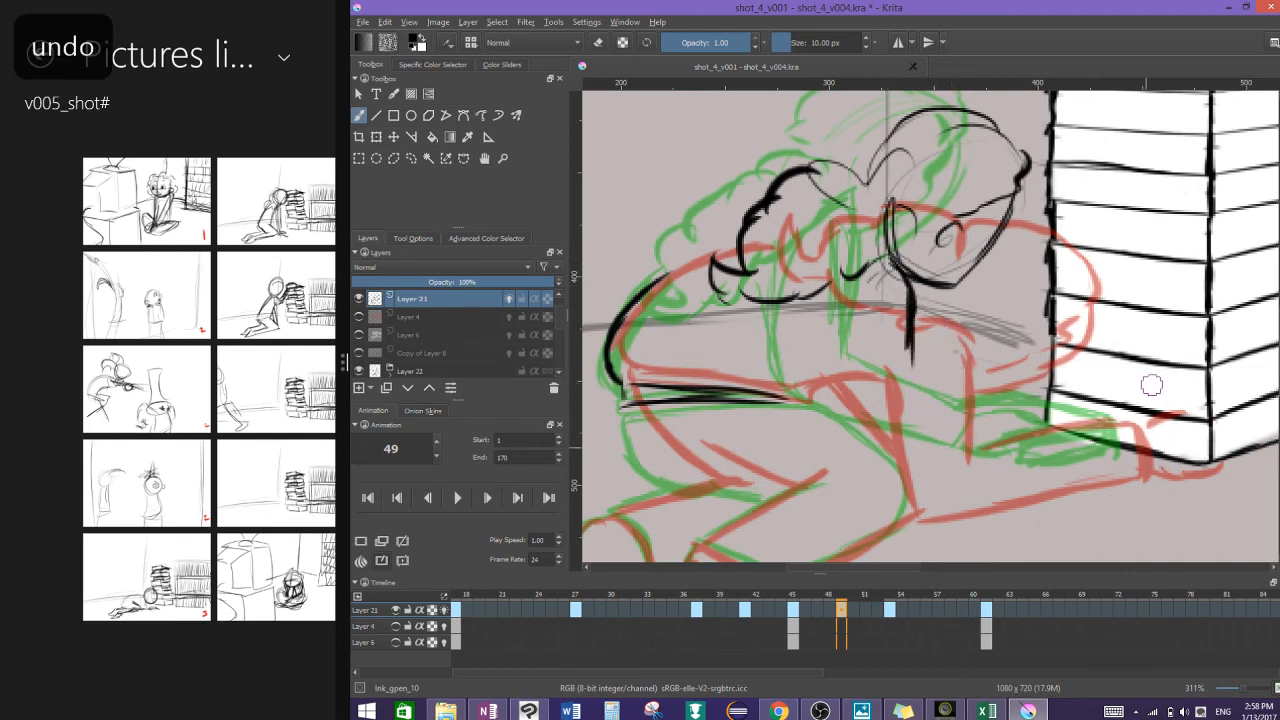
left_click_drag(822, 302, 823, 388)
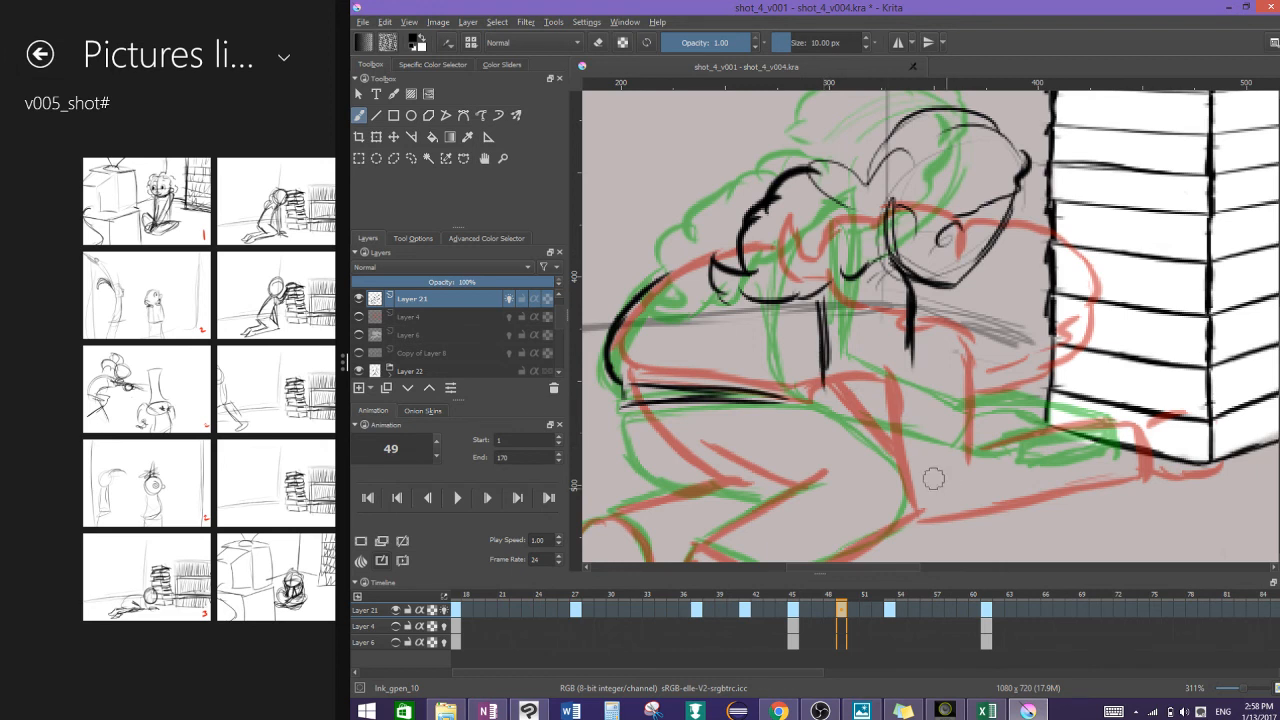
left_click_drag(824, 290, 832, 425)
left_click_drag(906, 290, 903, 410)
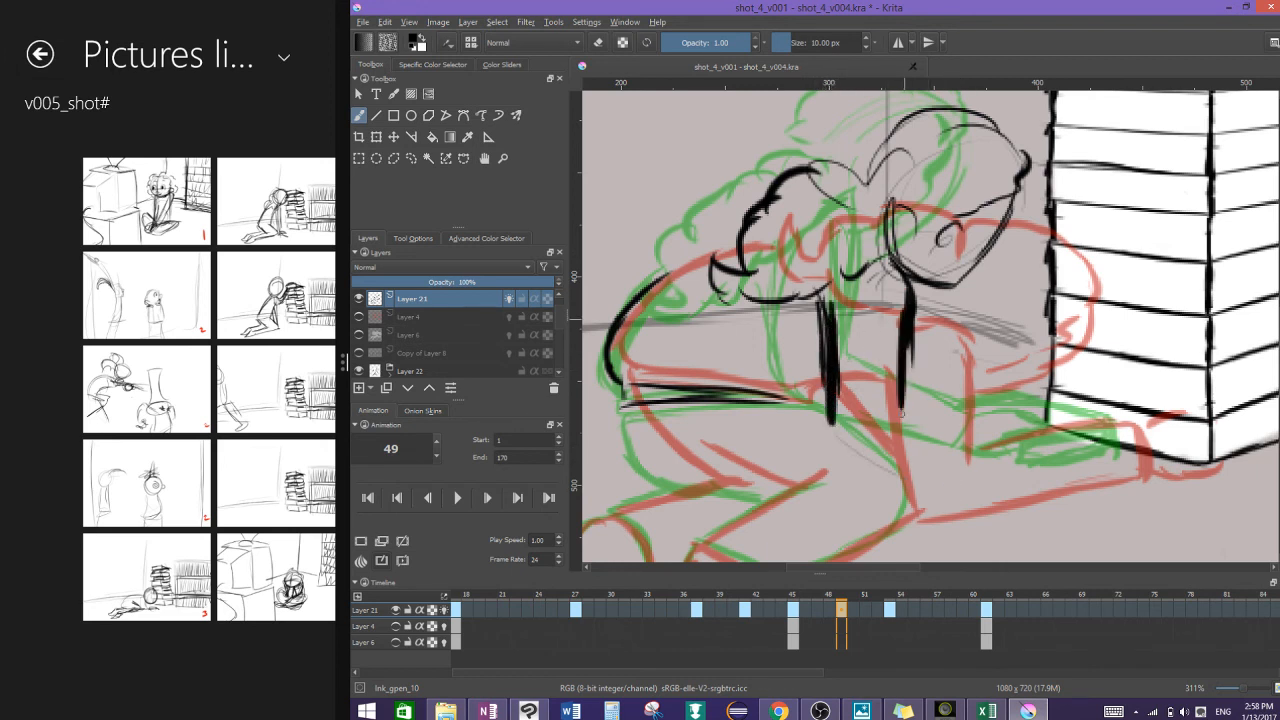
Step: Draw the forearm, cuff and rough hand reaching toward the base of the book stack at frame 49
mouse_move(904, 332)
left_mouse_down()
mouse_move(899, 435)
mouse_move(1034, 420)
mouse_move(1046, 482)
left_mouse_up()
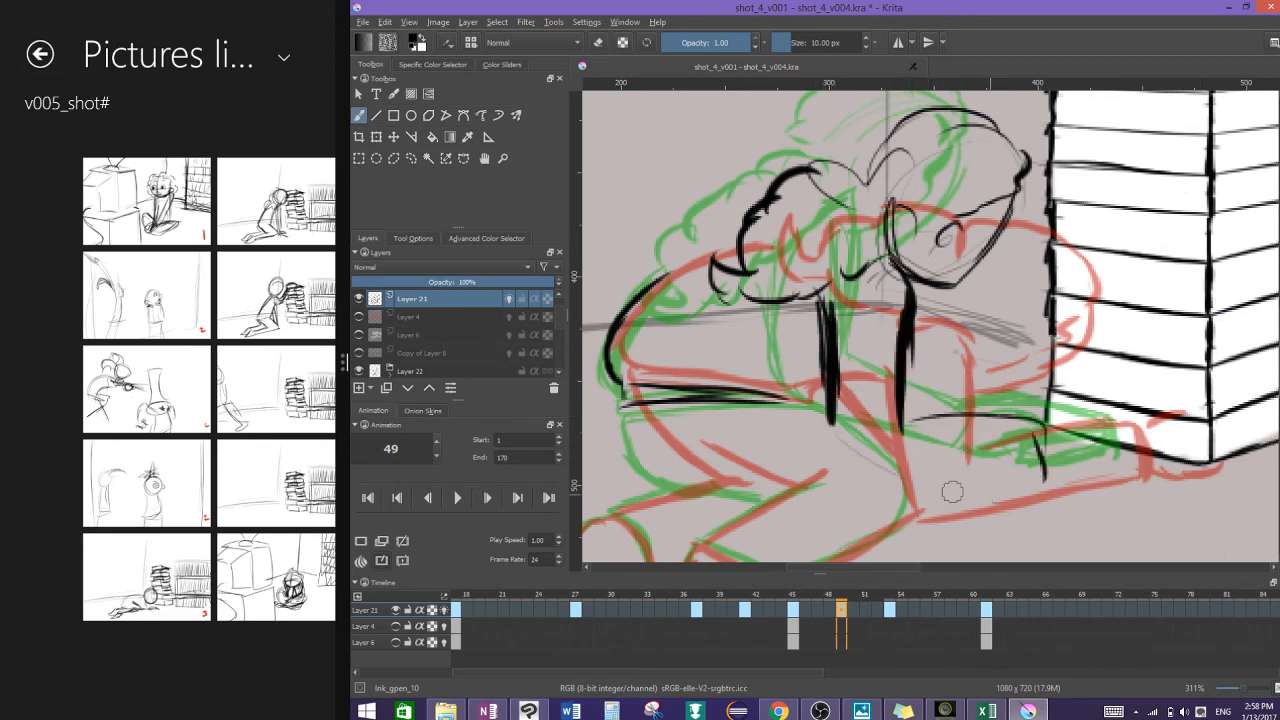
left_click_drag(832, 437, 1028, 475)
mouse_move(906, 406)
left_mouse_down()
mouse_move(1064, 442)
mouse_move(1106, 478)
mouse_move(1184, 420)
left_mouse_up()
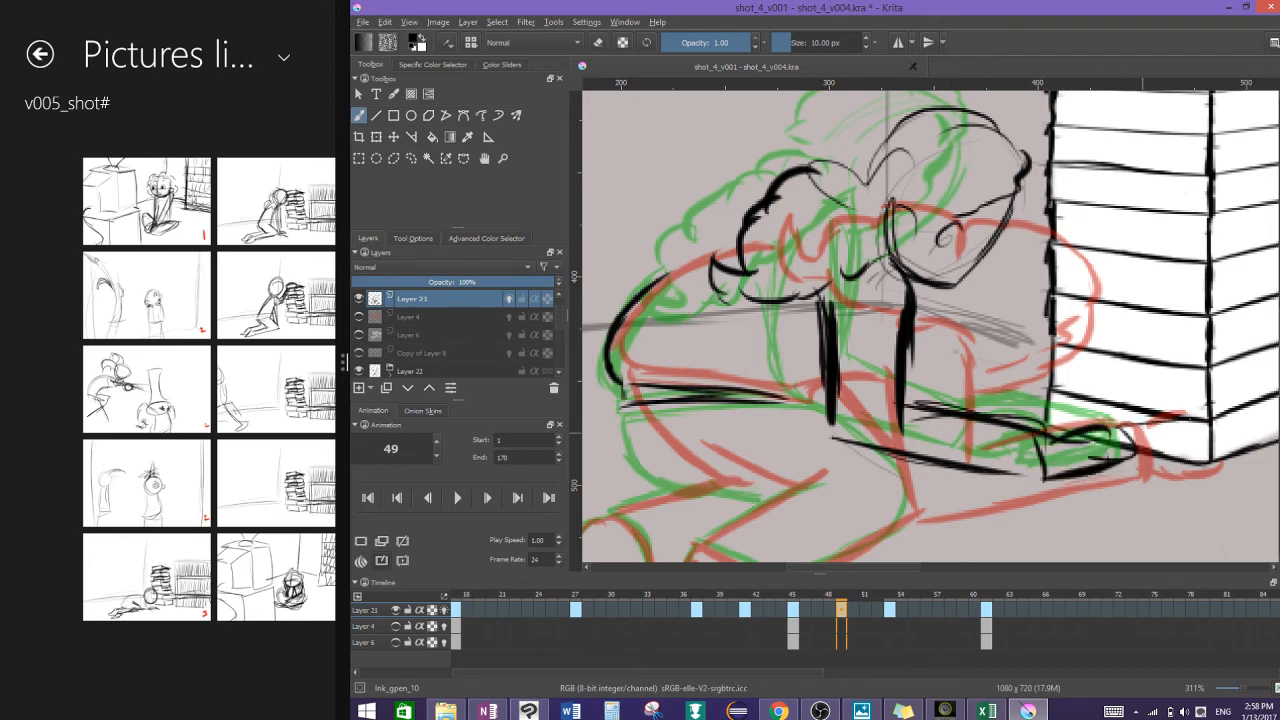
Step: Outline the bottom book of the stack around its front corner at frame 49
left_click_drag(1100, 426, 1200, 416)
mouse_move(1076, 402)
left_mouse_down()
mouse_move(1196, 446)
mouse_move(1188, 436)
mouse_move(1214, 460)
mouse_move(1206, 474)
left_mouse_up()
mouse_move(1196, 430)
left_mouse_down()
mouse_move(1192, 488)
mouse_move(1106, 482)
mouse_move(1274, 404)
mouse_move(1268, 446)
mouse_move(1025, 406)
mouse_move(1074, 350)
mouse_move(1078, 396)
left_mouse_up()
left_click_drag(1078, 396, 980, 436)
left_click_drag(1074, 350, 978, 386)
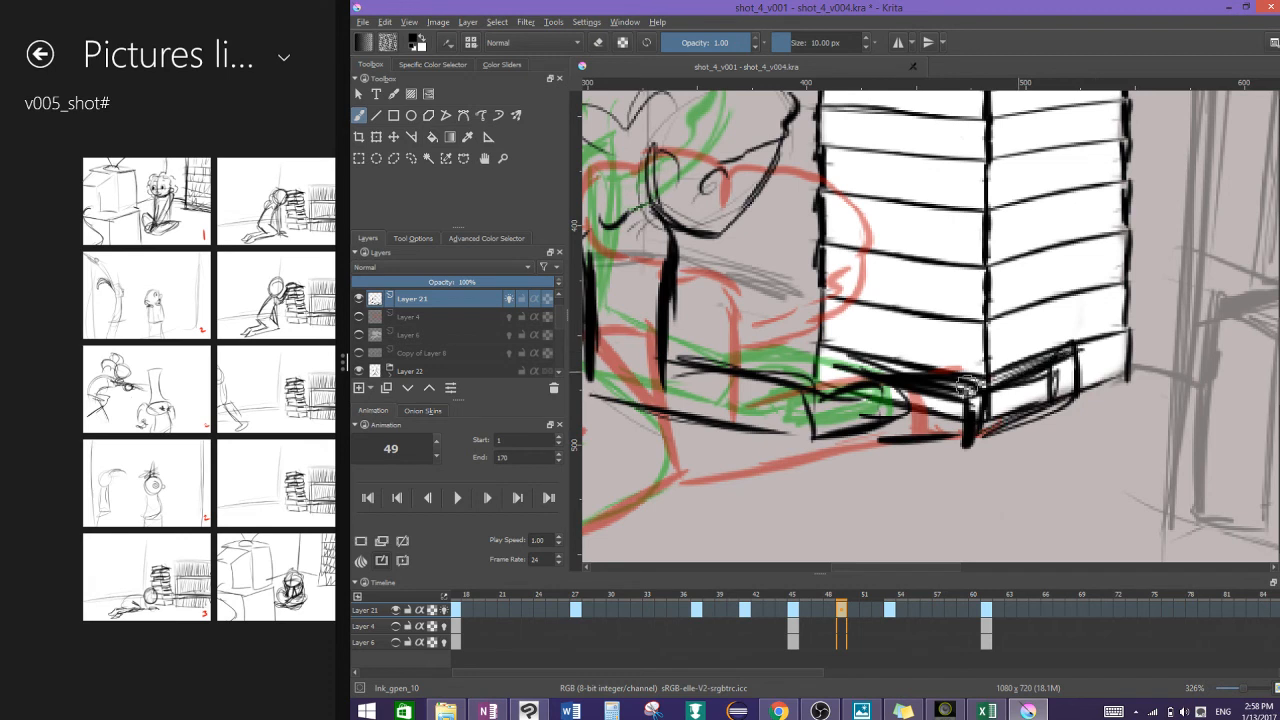
mouse_move(874, 368)
left_mouse_down()
mouse_move(812, 348)
mouse_move(800, 362)
mouse_move(808, 386)
left_mouse_up()
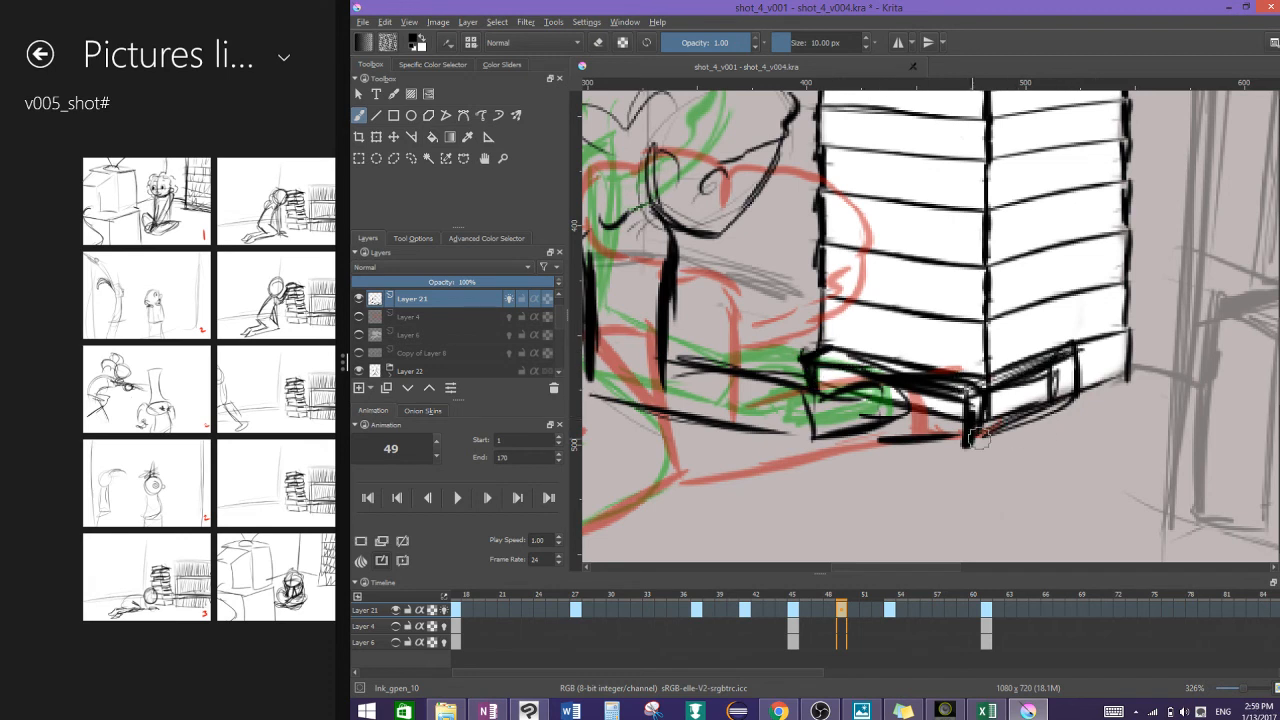
Step: Erase the rough hand lines at frame 49 and redraw the hand and cuff gripping the bottom book
key("e")
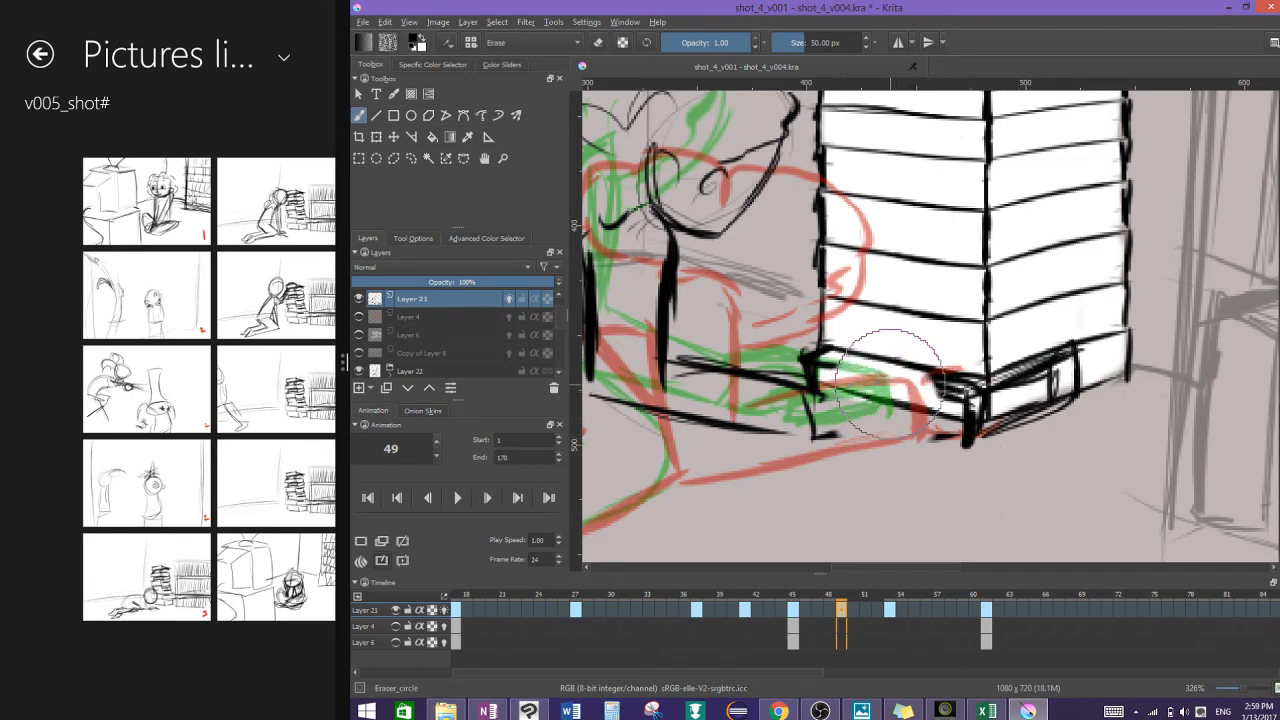
key("e")
mouse_move(812, 358)
left_mouse_down()
mouse_move(862, 378)
mouse_move(918, 368)
left_mouse_up()
mouse_move(846, 385)
left_mouse_down()
mouse_move(940, 420)
mouse_move(915, 428)
mouse_move(920, 410)
mouse_move(910, 432)
mouse_move(830, 440)
mouse_move(805, 400)
mouse_move(816, 452)
mouse_move(724, 410)
left_mouse_up()
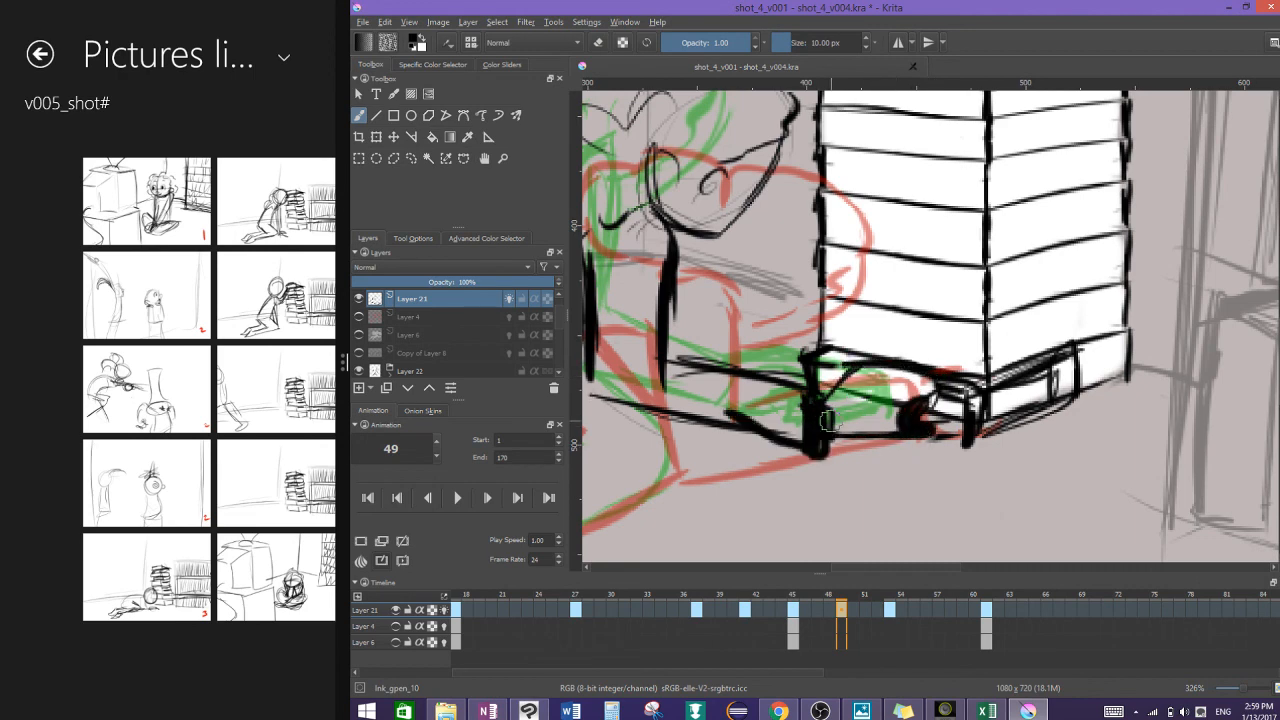
Step: Thicken the hairline around the ear and add the eye line on the face at frame 49
scroll(828, 421, "down", 1)
left_click_drag(828, 421, 943, 420)
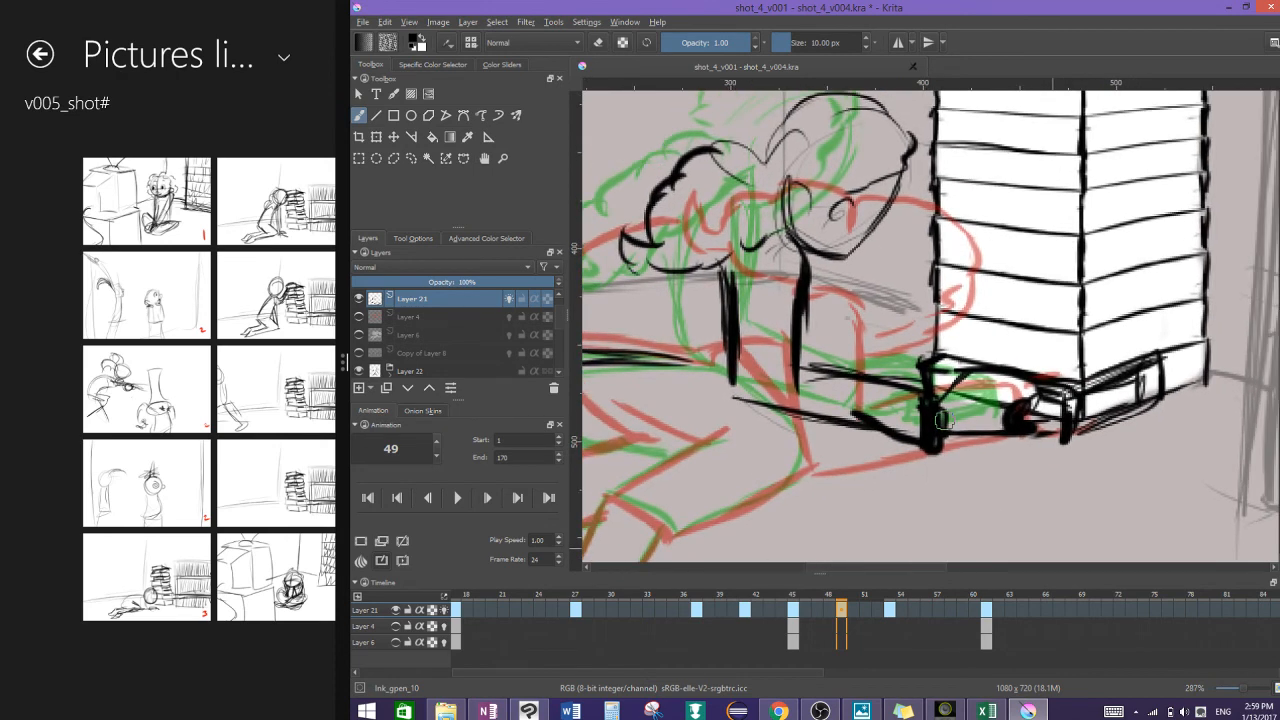
mouse_move(760, 168)
left_mouse_down()
mouse_move(778, 225)
mouse_move(862, 186)
left_mouse_up()
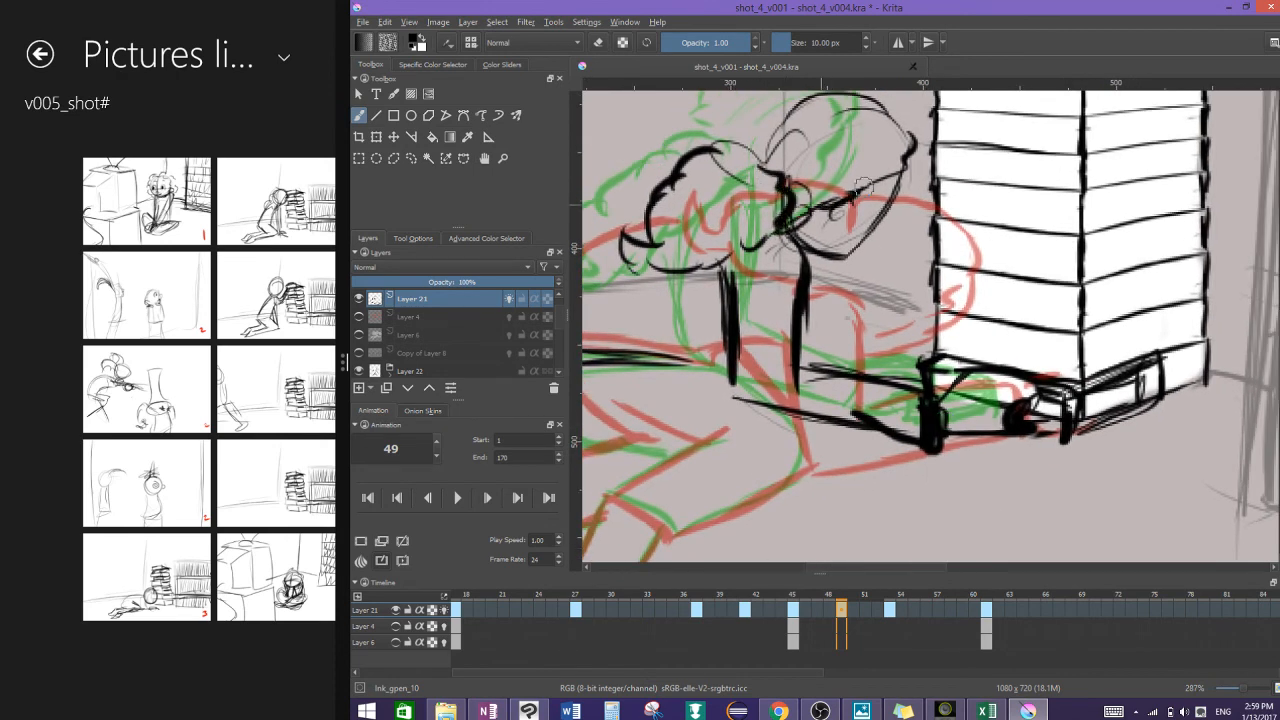
Step: Draw the hip curve and the folded thigh below the waistband at frame 49
scroll(957, 115, "down", 1)
mouse_move(957, 115)
left_mouse_down()
mouse_move(1063, 167)
mouse_move(1191, 132)
left_mouse_up()
mouse_move(880, 233)
left_mouse_down()
mouse_move(805, 266)
mouse_move(793, 286)
left_mouse_up()
scroll(1000, 228, "down", 1)
left_click_drag(1000, 228, 1014, 182)
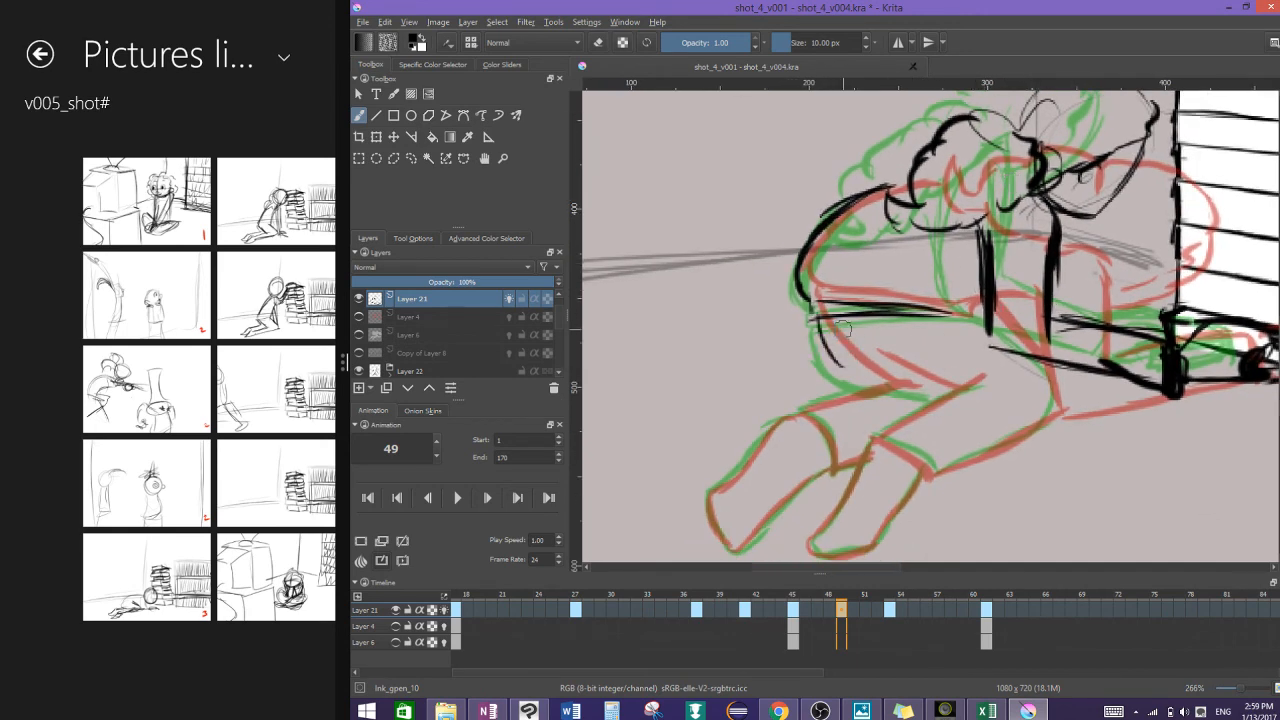
mouse_move(814, 318)
left_mouse_down()
mouse_move(848, 376)
mouse_move(876, 392)
mouse_move(944, 393)
left_mouse_up()
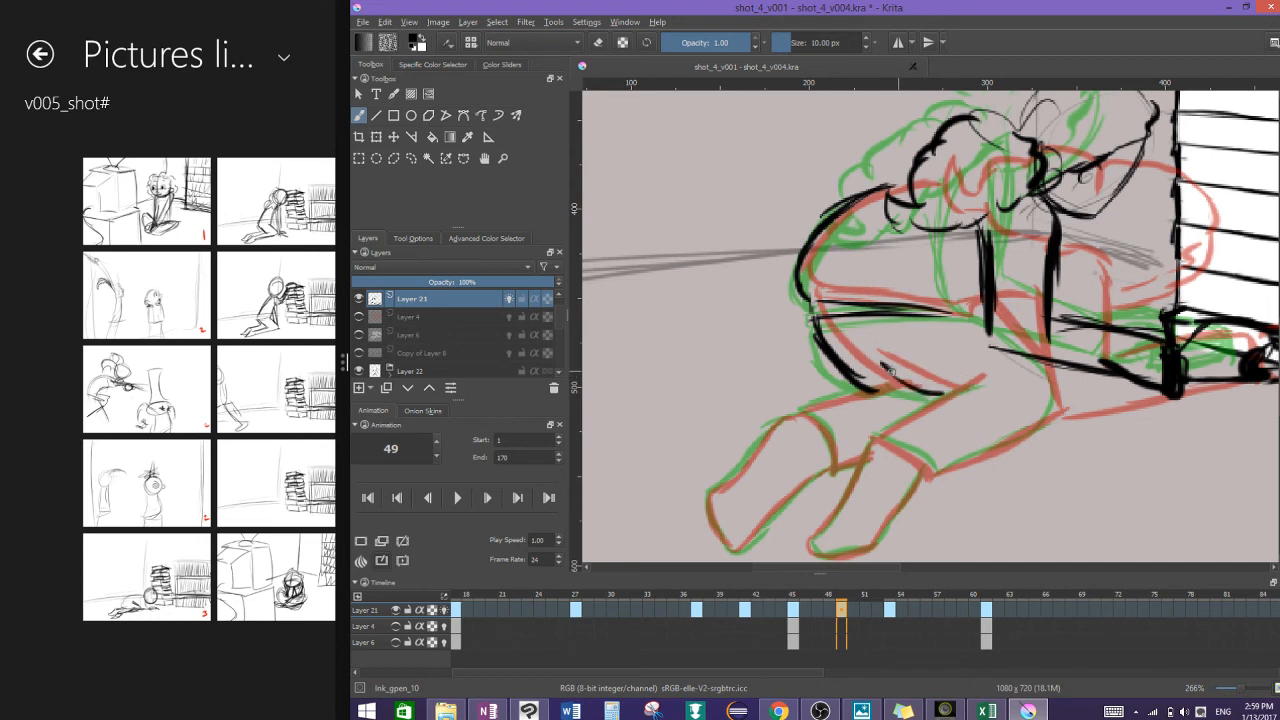
mouse_move(882, 364)
left_mouse_down()
mouse_move(968, 377)
mouse_move(878, 432)
left_mouse_up()
mouse_move(879, 431)
left_mouse_down()
mouse_move(927, 461)
mouse_move(1028, 434)
left_mouse_up()
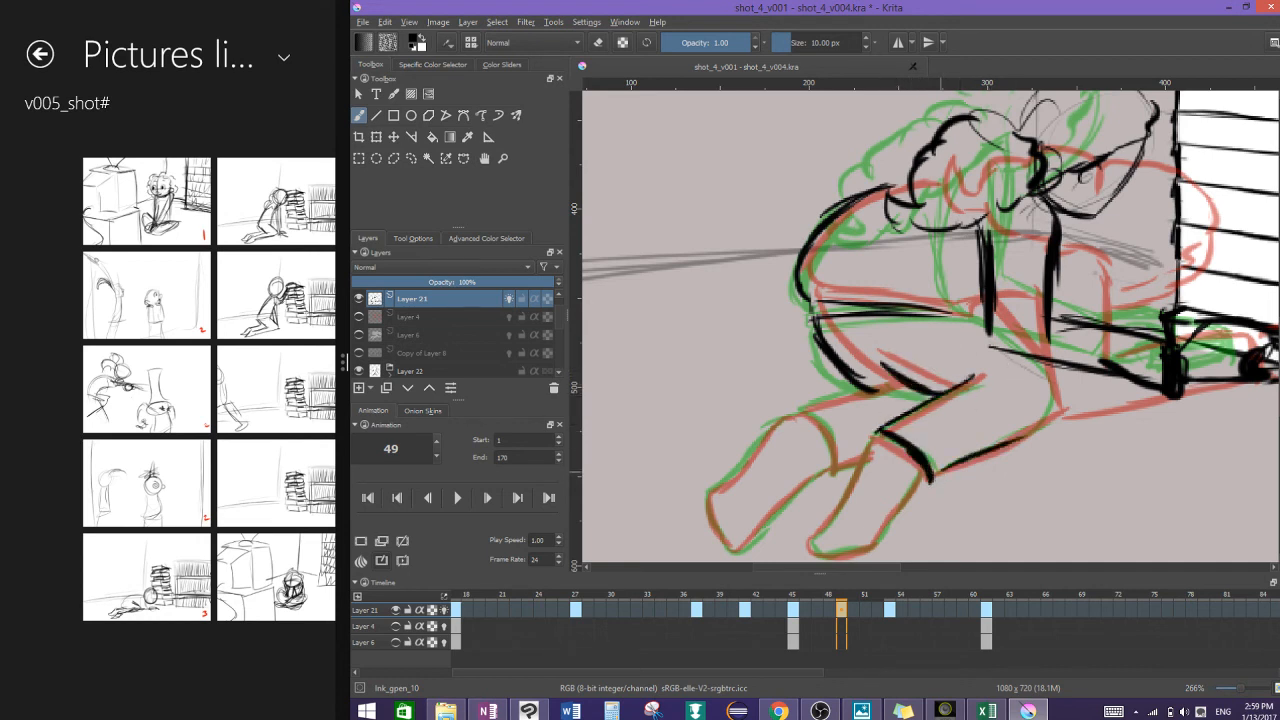
Step: Trace the underside of the thigh, the trouser cuffs and both lower legs with feet at frame 49
left_click_drag(948, 474, 1040, 418)
mouse_move(1048, 306)
left_mouse_down()
mouse_move(1159, 333)
mouse_move(1094, 327)
left_mouse_up()
mouse_move(866, 446)
left_mouse_down()
mouse_move(821, 524)
mouse_move(835, 556)
mouse_move(873, 547)
mouse_move(930, 468)
left_mouse_up()
mouse_move(810, 421)
left_mouse_down()
mouse_move(770, 430)
mouse_move(724, 482)
mouse_move(714, 540)
mouse_move(770, 522)
mouse_move(831, 467)
left_mouse_up()
mouse_move(804, 417)
left_mouse_down()
mouse_move(837, 452)
mouse_move(835, 481)
mouse_move(879, 388)
left_mouse_up()
left_click_drag(836, 475, 869, 459)
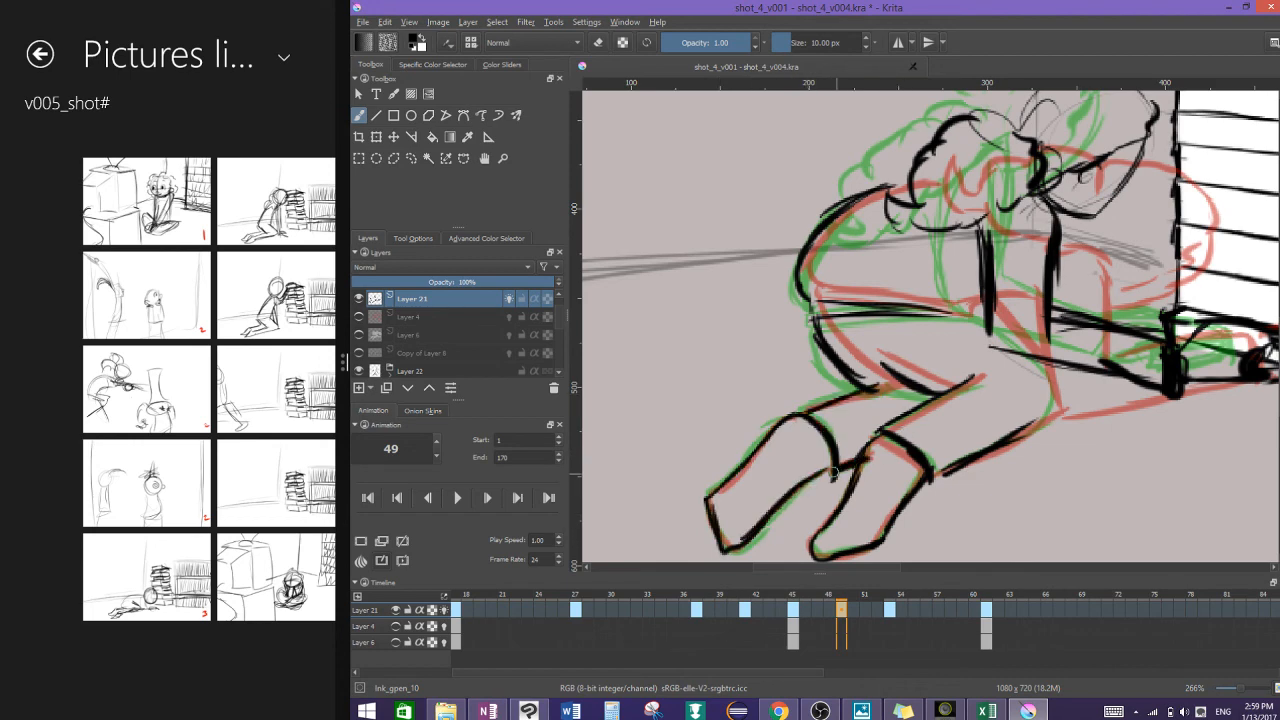
Step: Select the head at frame 49 with a freehand outline, enlarge it slightly with a transform, and deselect it
mouse_move(949, 423)
left_mouse_down()
mouse_move(820, 471)
mouse_move(795, 494)
left_mouse_up()
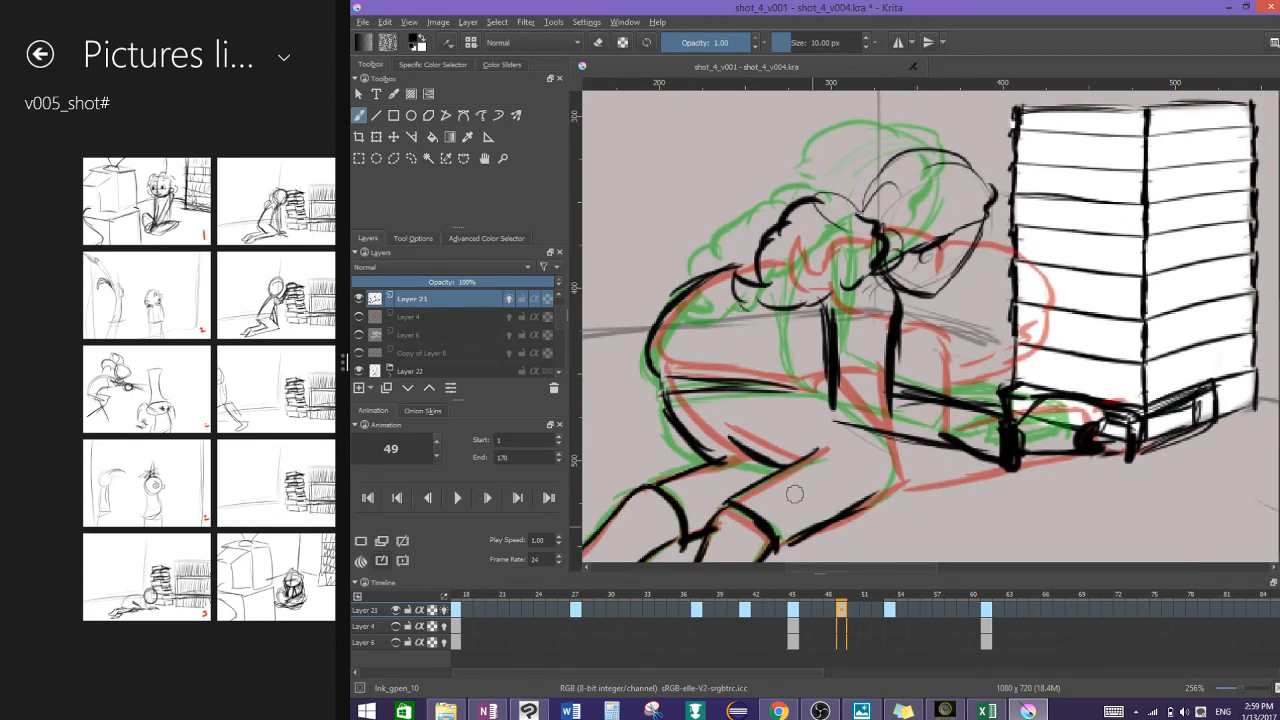
left_click(410, 158)
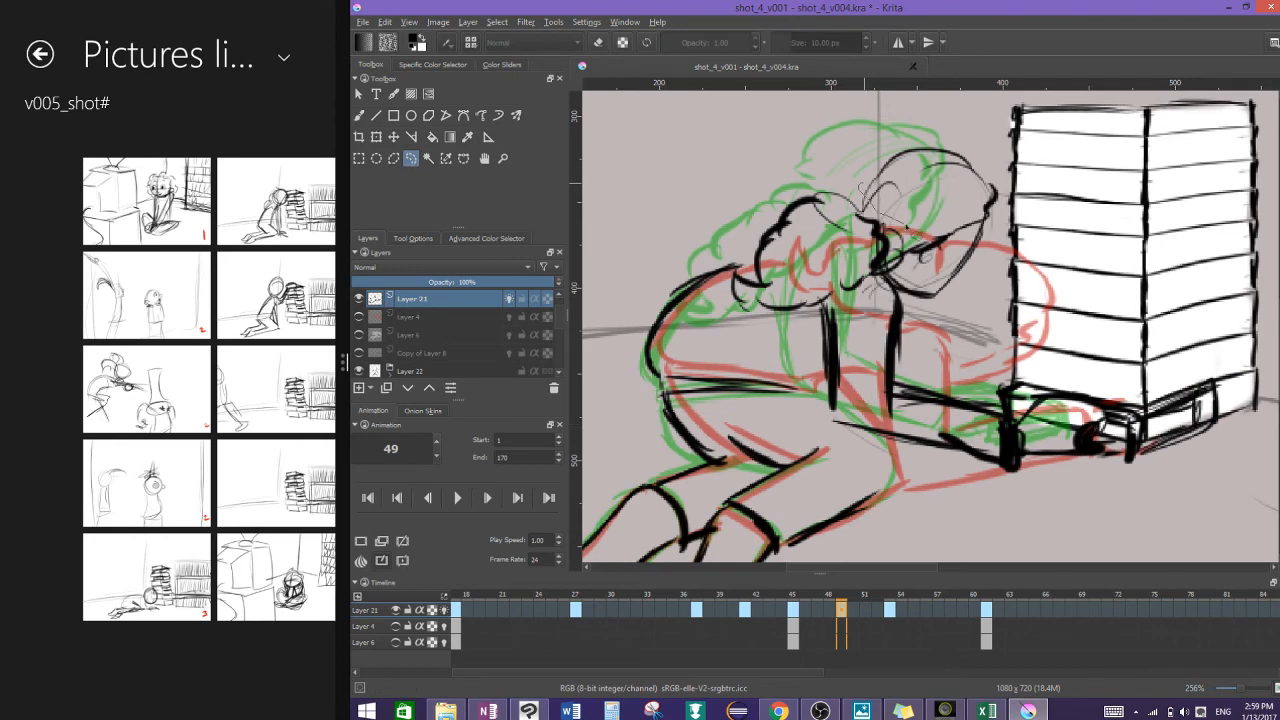
mouse_move(898, 290)
left_mouse_down()
mouse_move(985, 312)
mouse_move(1015, 105)
left_mouse_up()
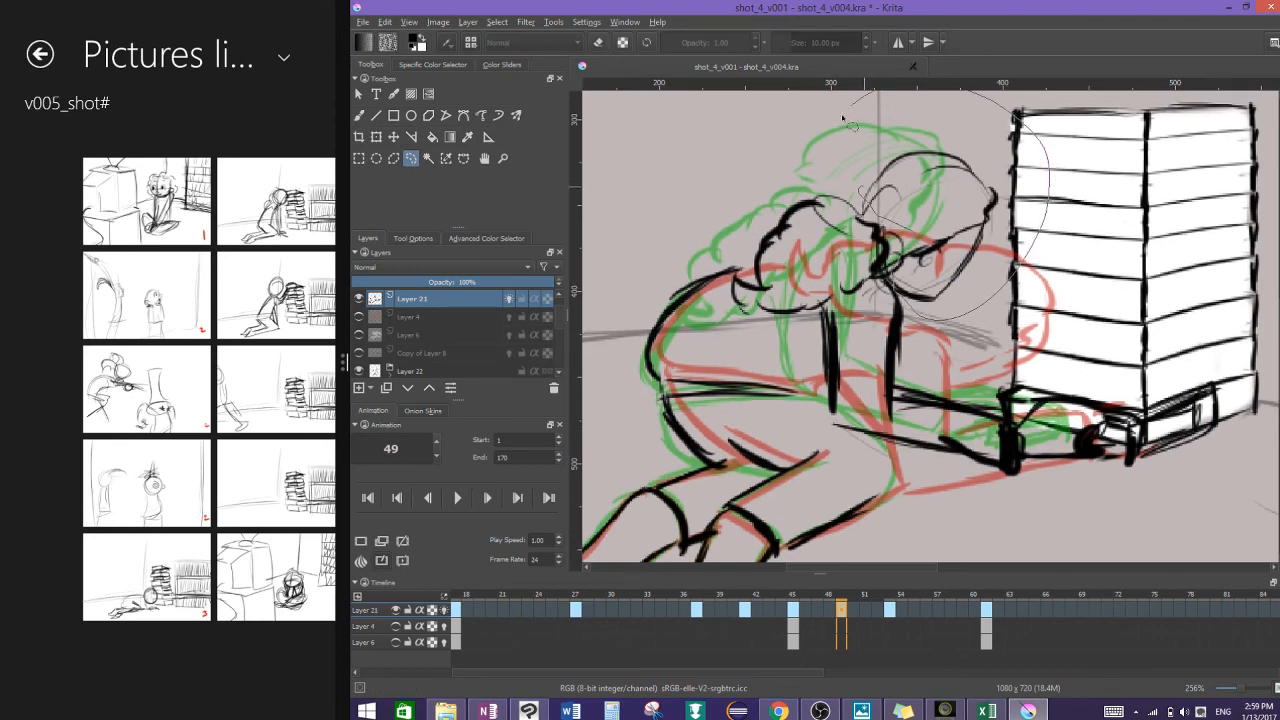
scroll(1112, 276, "down", 1)
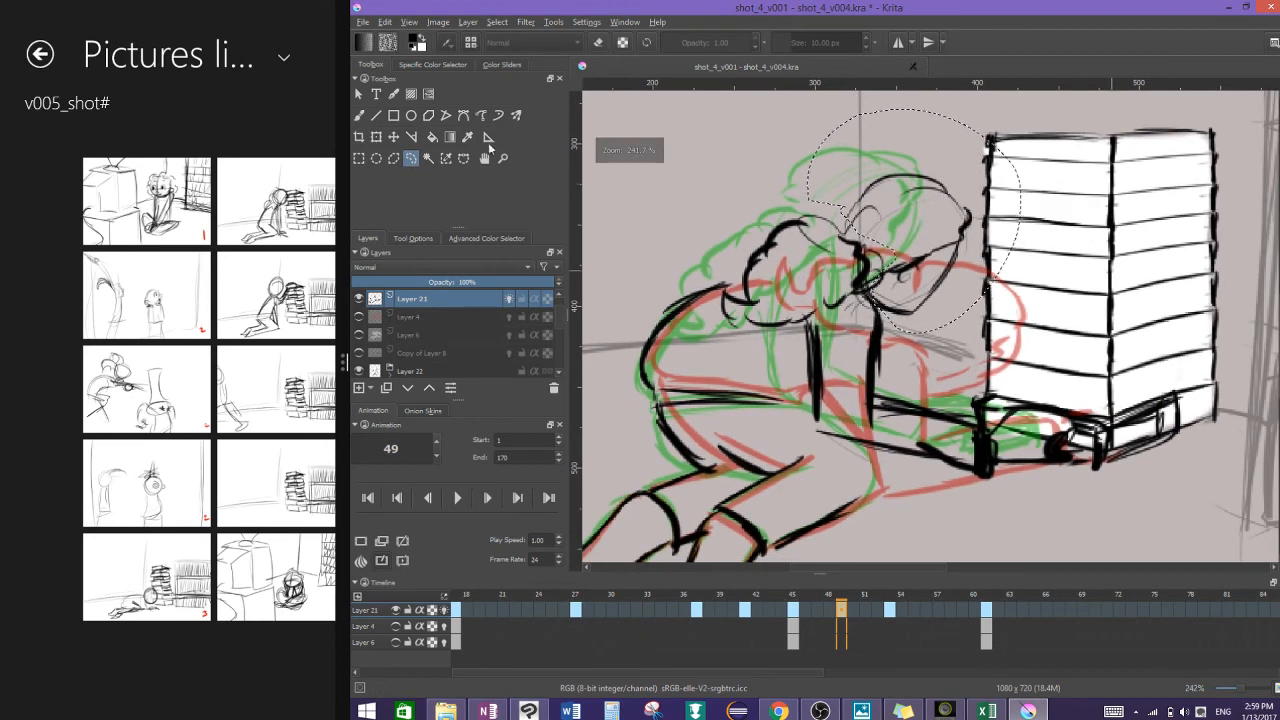
key("ctrl+t")
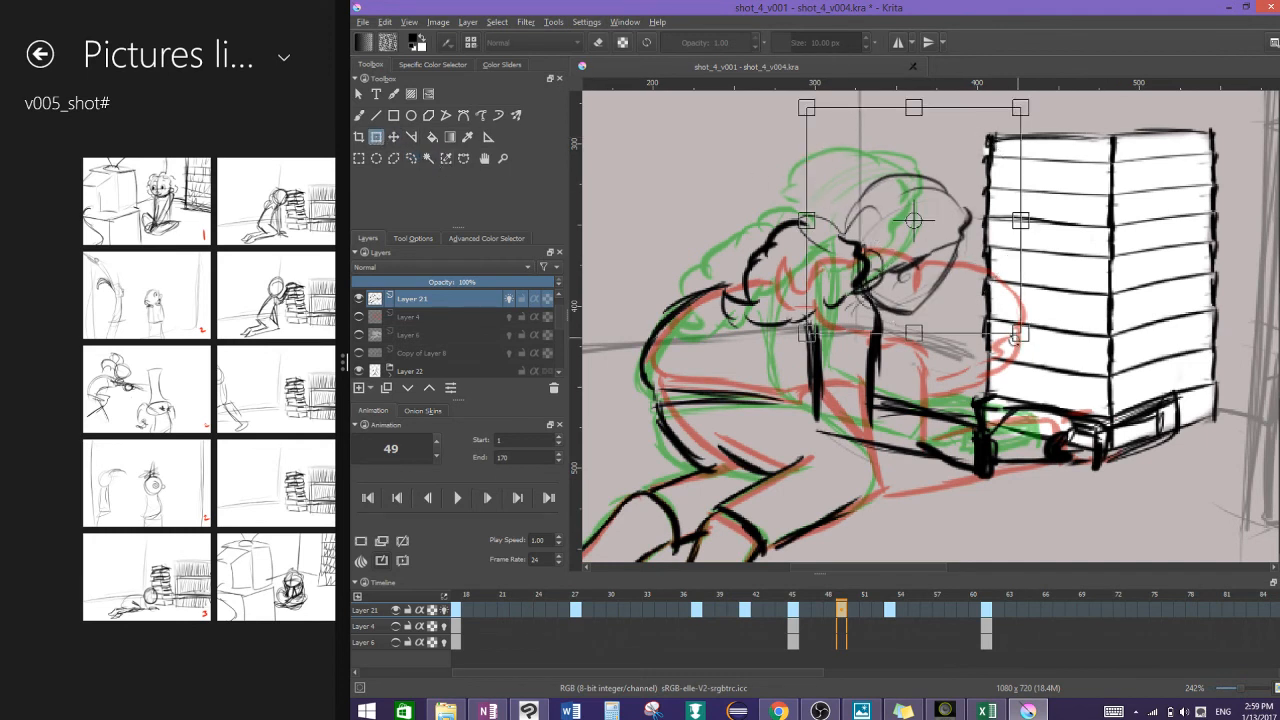
left_click_drag(1044, 352, 1038, 354)
left_click_drag(965, 260, 962, 256)
key("b")
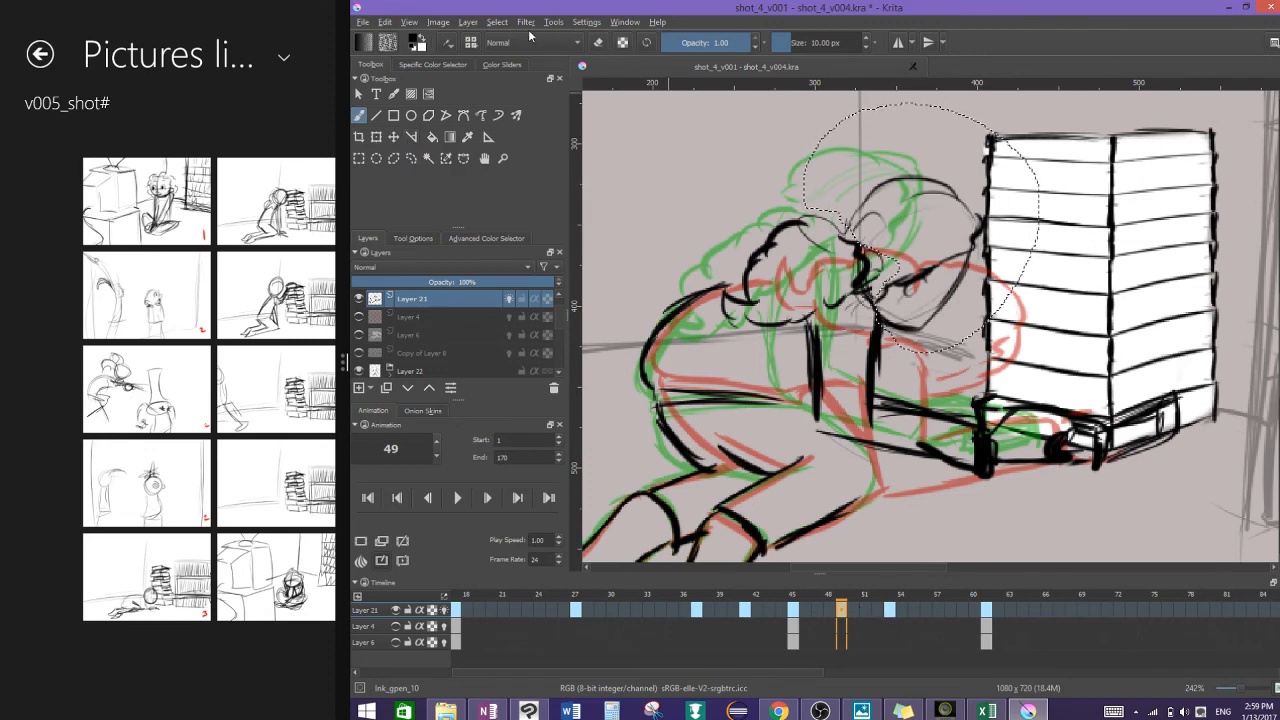
left_click(497, 22)
left_click(518, 54)
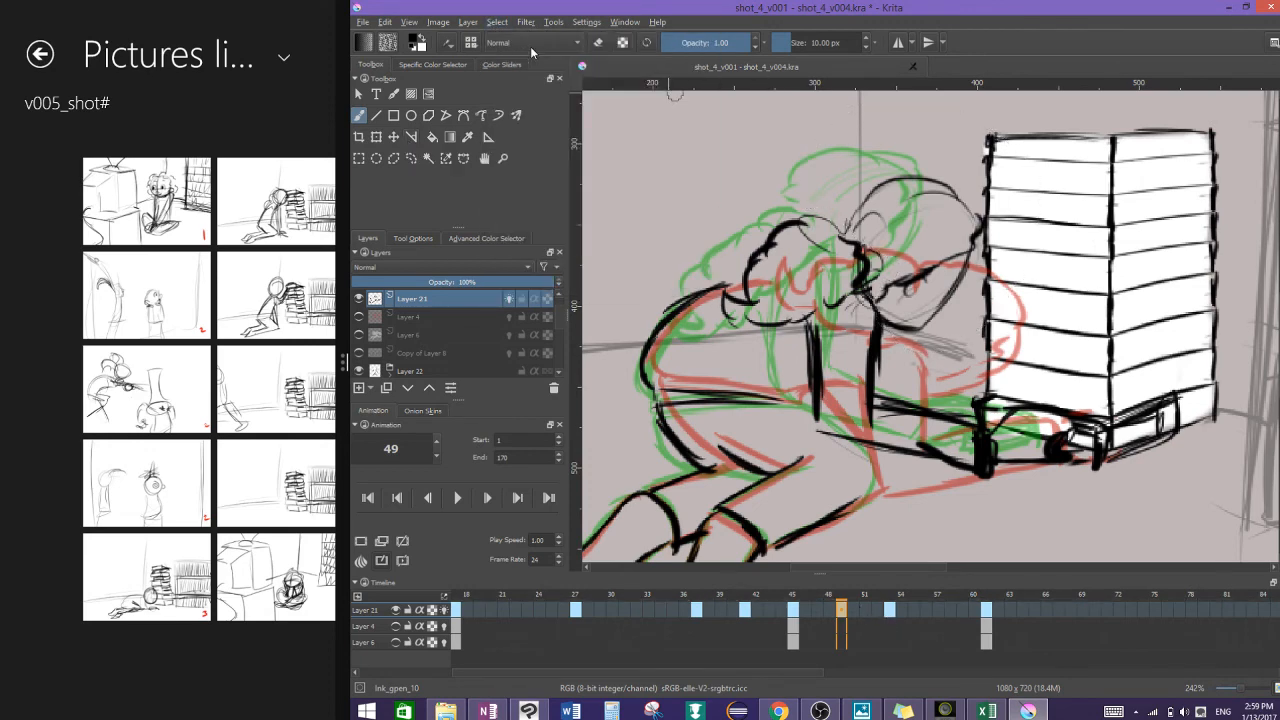
Step: Compare frame 49 with frames 45 and 53, and darken the hand at the base of the book stack at frame 49
scroll(732, 94, "down", 1)
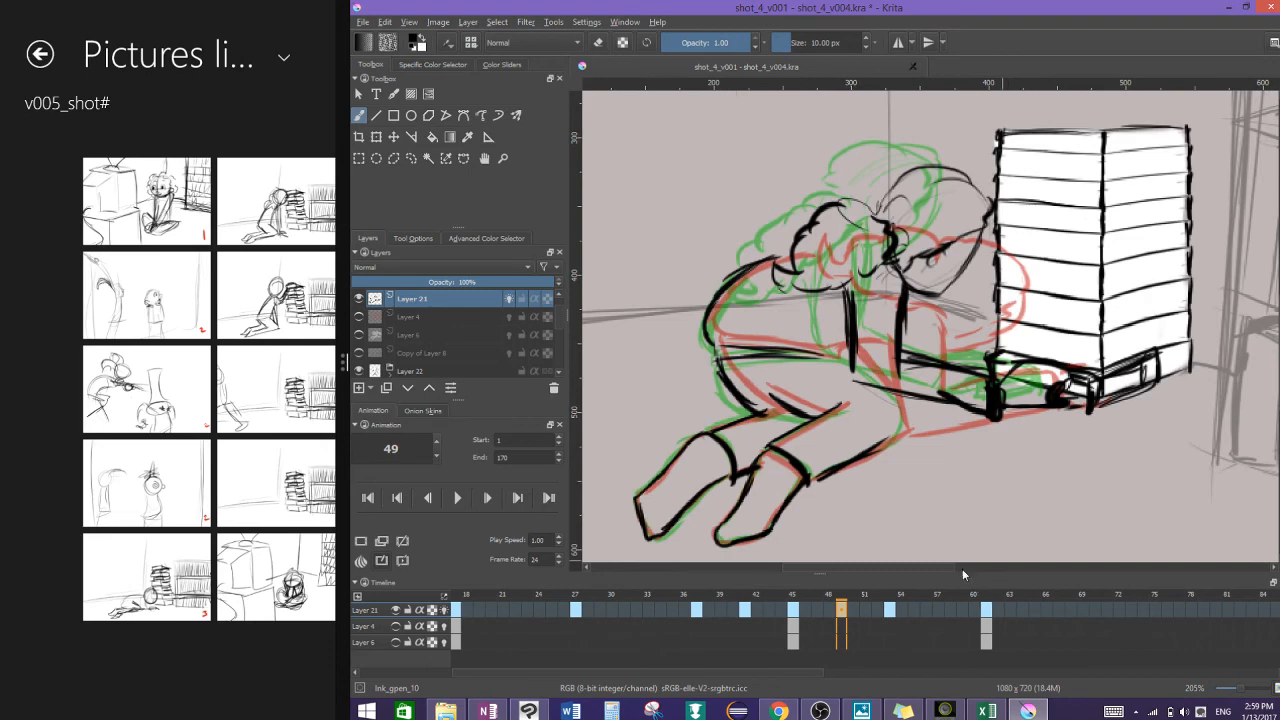
left_click(792, 610)
left_click(843, 609)
left_click(888, 610)
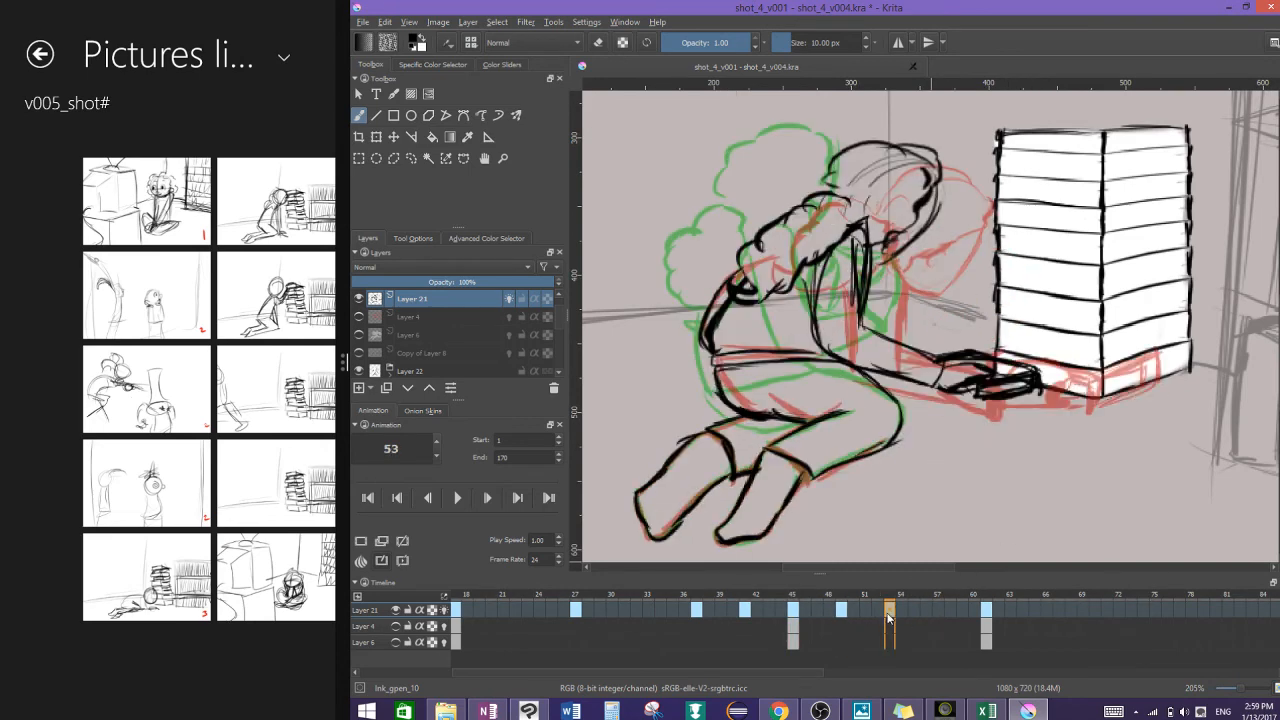
left_click(841, 609)
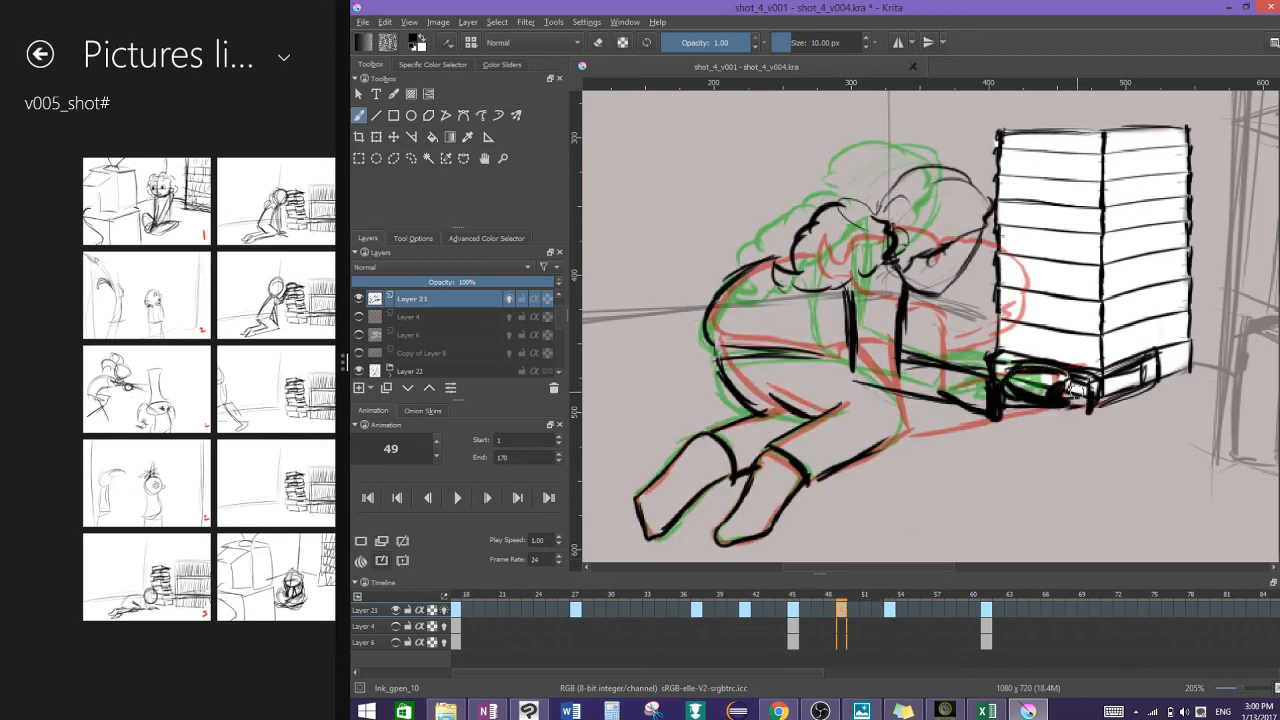
left_click_drag(1018, 378, 1012, 407)
key("e")
Step: Add a blank keyframe at frame 57 on the character layer
left_click(894, 611)
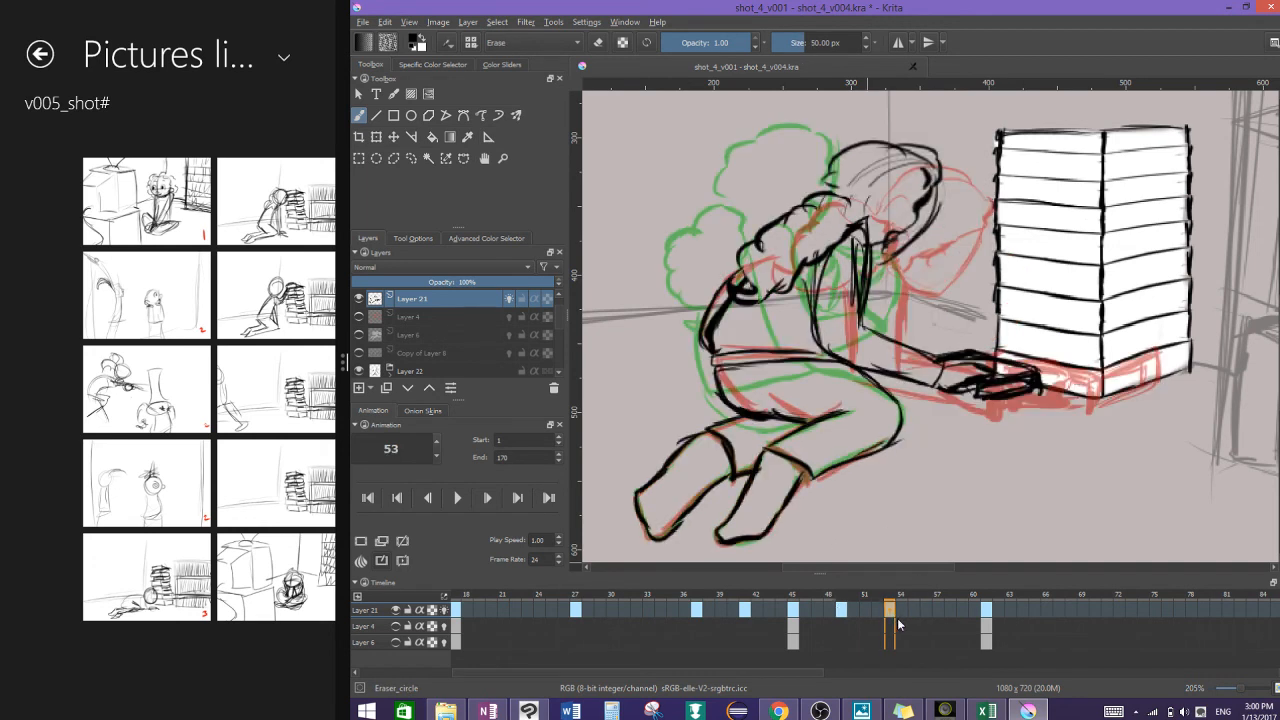
key("e")
left_click(940, 611)
left_click(360, 541)
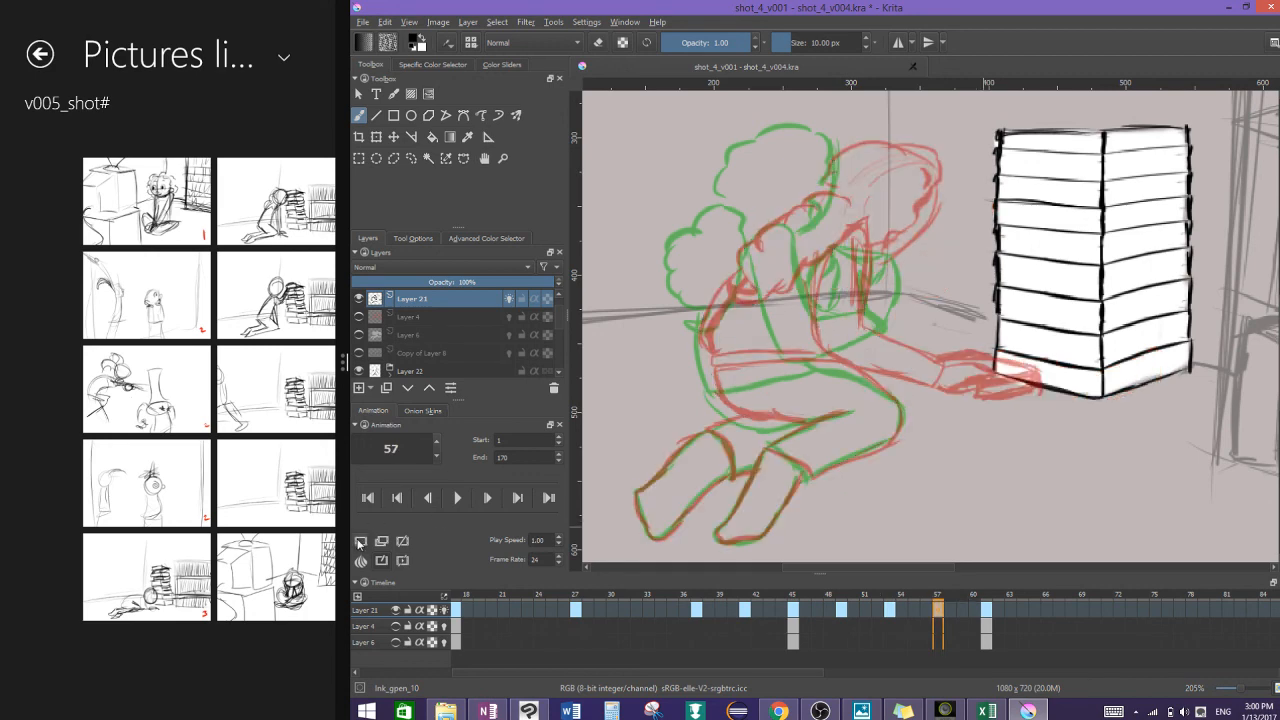
Step: Draw the thick hip curve, the waistband lines and the curved lower back at frame 57
scroll(1037, 466, "up", 3)
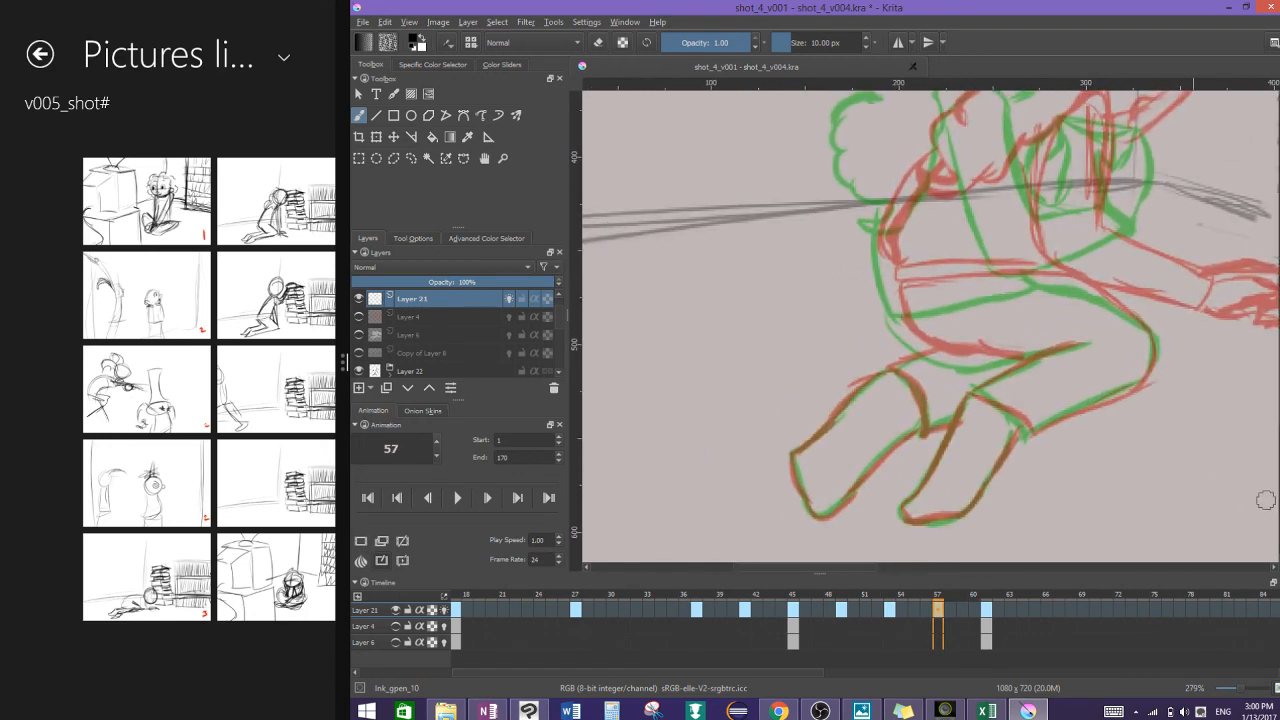
mouse_move(894, 321)
left_mouse_down()
mouse_move(945, 358)
mouse_move(1010, 364)
mouse_move(994, 298)
left_mouse_up()
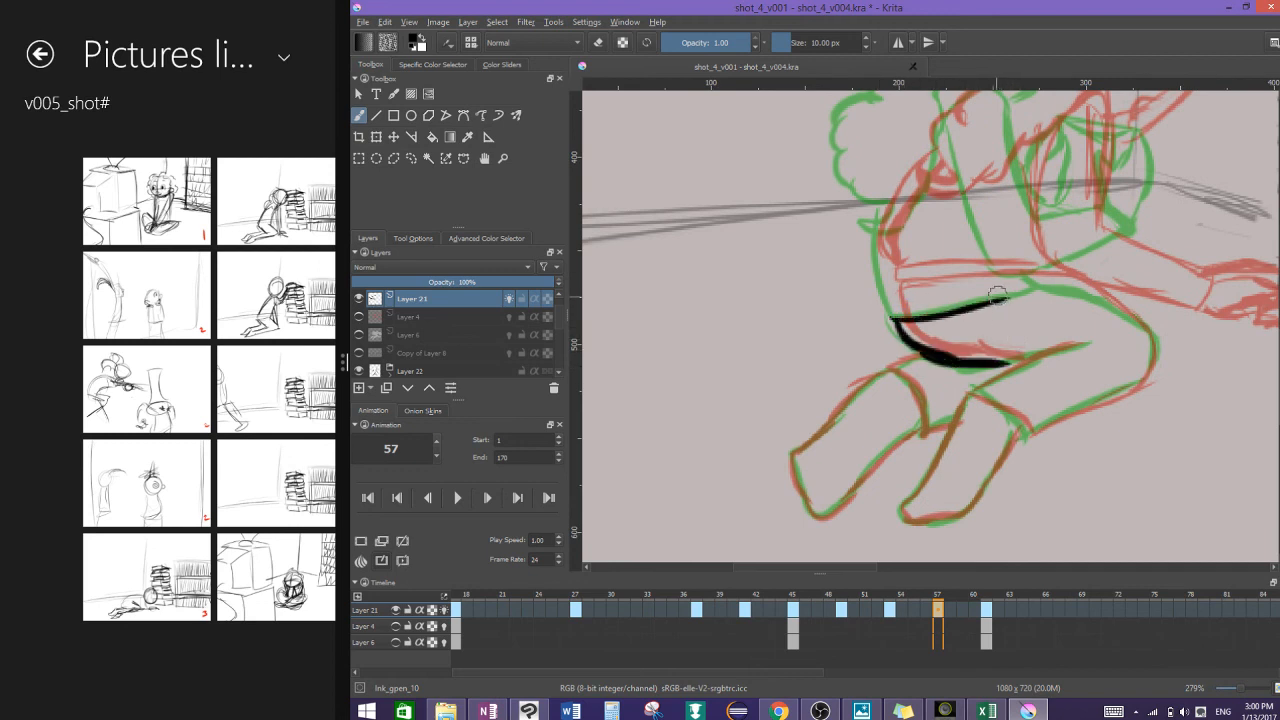
key("ctrl+z")
mouse_move(890, 302)
left_mouse_down()
mouse_move(1038, 282)
mouse_move(936, 358)
left_mouse_up()
left_click_drag(890, 304, 1036, 282)
left_click_drag(879, 294, 887, 210)
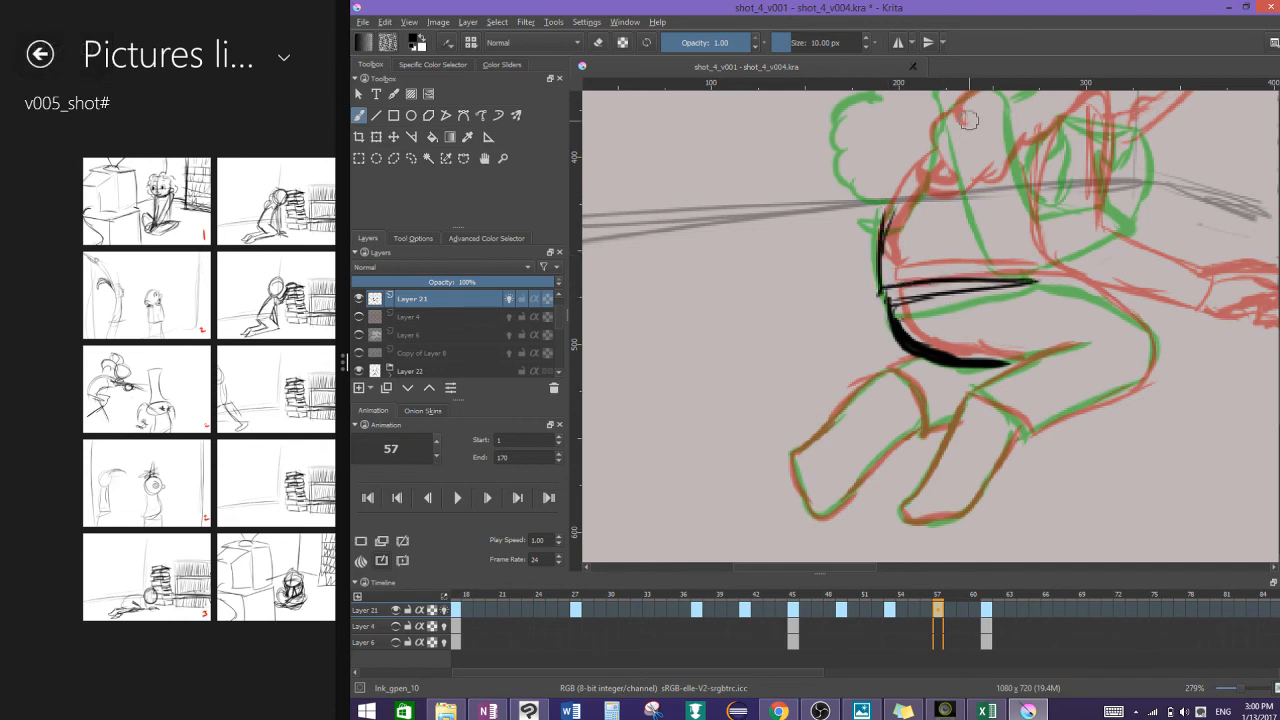
left_click_drag(970, 120, 1014, 240)
left_click_drag(922, 396, 959, 305)
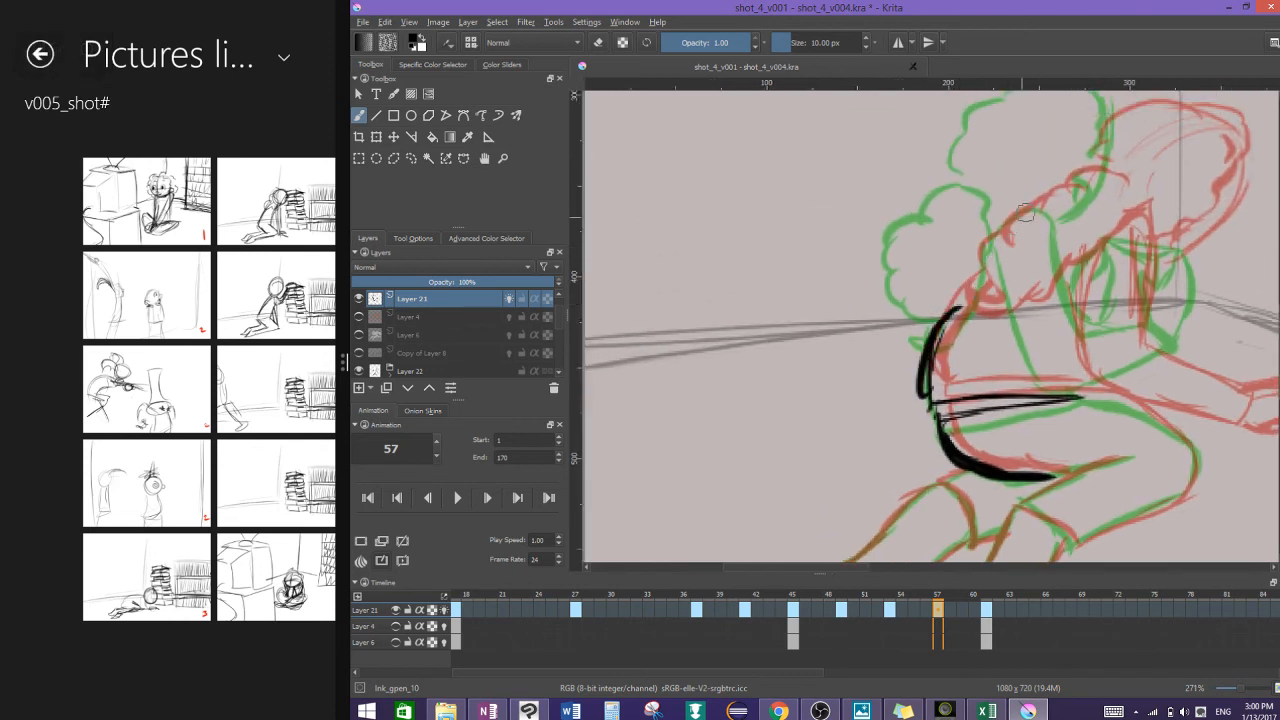
Step: Draw the bumpy hair contours over the back and the shoulder with the upper arm at frame 57
left_click_drag(1053, 163, 944, 238)
mouse_move(955, 226)
left_mouse_down()
mouse_move(940, 262)
mouse_move(929, 318)
left_mouse_up()
mouse_move(938, 331)
left_mouse_down()
mouse_move(978, 328)
mouse_move(1050, 284)
mouse_move(1112, 207)
mouse_move(1104, 350)
left_mouse_up()
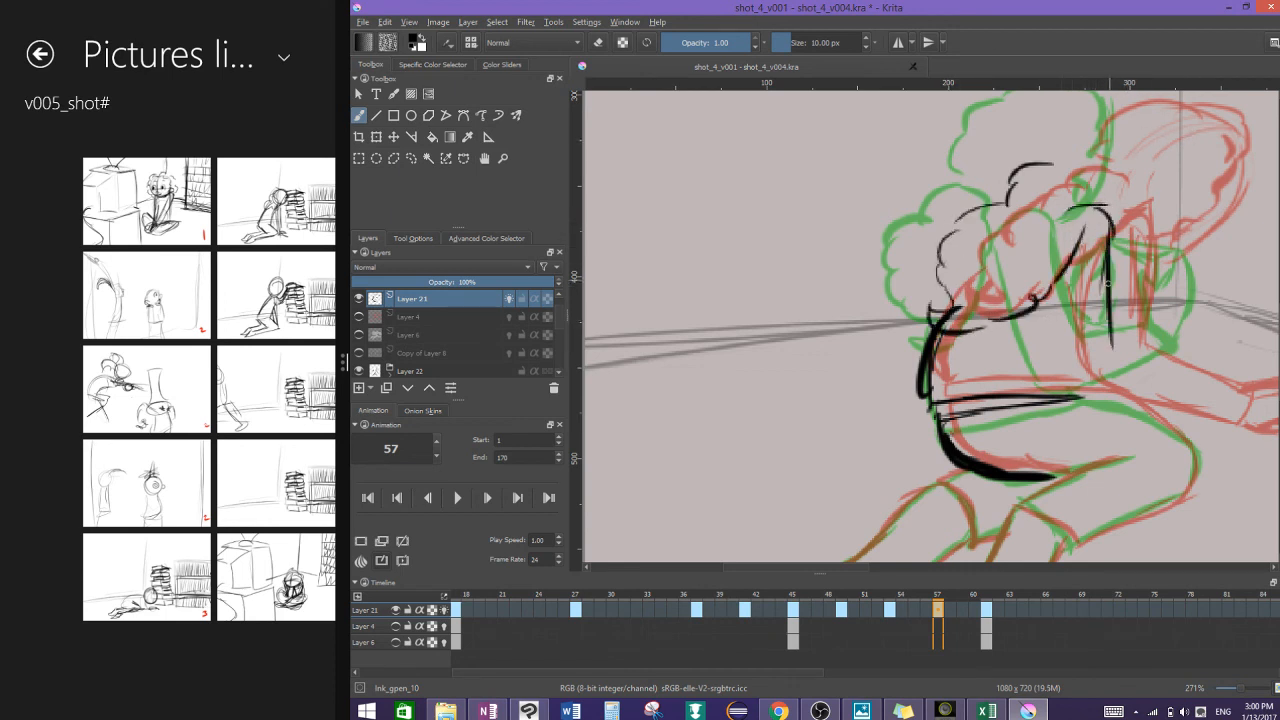
Step: Draw the bent arm's forearm and the hand reaching to the lower part of the book stack at frame 57
mouse_move(1120, 294)
left_mouse_down()
mouse_move(1110, 354)
mouse_move(895, 298)
left_mouse_up()
mouse_move(904, 345)
left_mouse_down()
mouse_move(1001, 343)
mouse_move(1011, 363)
mouse_move(988, 386)
left_mouse_up()
left_click_drag(911, 386, 1014, 392)
left_click_drag(834, 278, 852, 372)
mouse_move(818, 310)
left_mouse_down()
mouse_move(888, 390)
mouse_move(1056, 348)
mouse_move(1006, 362)
mouse_move(1064, 368)
mouse_move(1098, 346)
mouse_move(1142, 366)
left_mouse_up()
mouse_move(1060, 346)
left_mouse_down()
mouse_move(1058, 384)
mouse_move(1140, 342)
mouse_move(1016, 366)
mouse_move(1070, 342)
mouse_move(1006, 350)
mouse_move(1128, 330)
left_mouse_up()
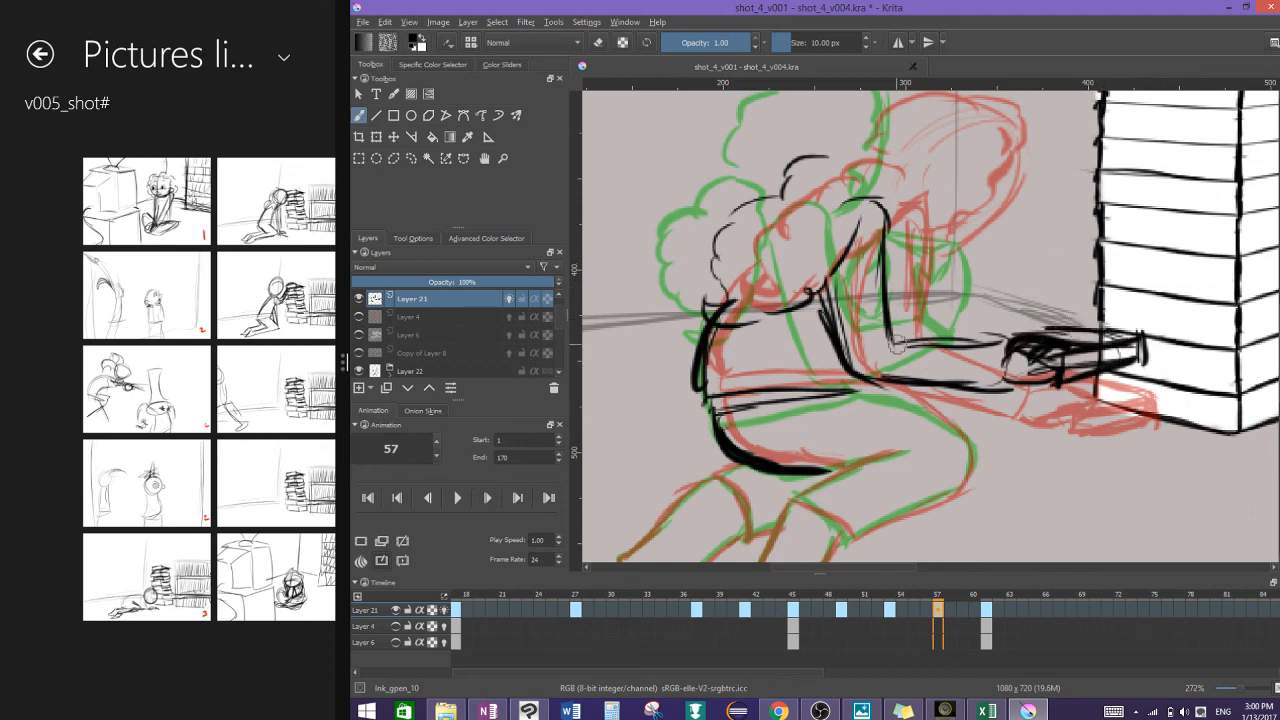
Step: Draw the bumpy head hair and the thick curve of the face at frame 57
left_click_drag(889, 196, 956, 263)
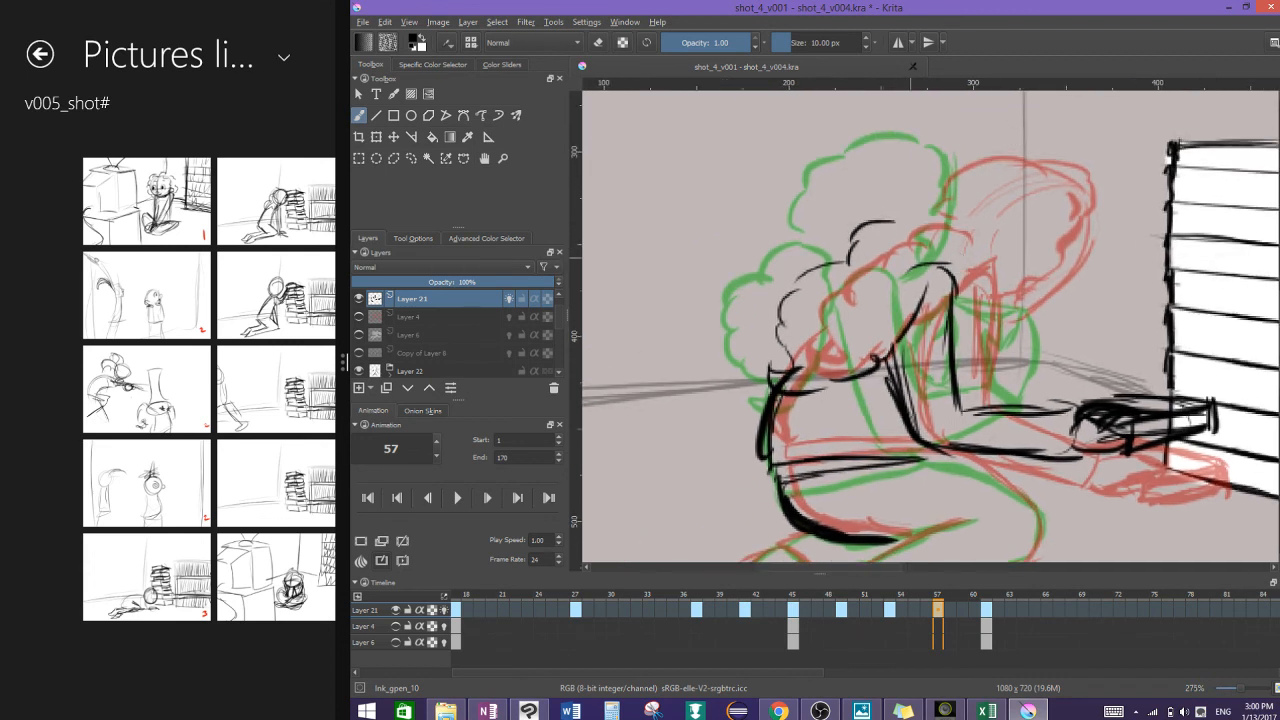
mouse_move(893, 214)
left_mouse_down()
mouse_move(880, 186)
mouse_move(866, 234)
mouse_move(906, 164)
mouse_move(1003, 150)
left_mouse_up()
mouse_move(1022, 210)
left_mouse_down()
mouse_move(1003, 270)
mouse_move(974, 286)
left_mouse_up()
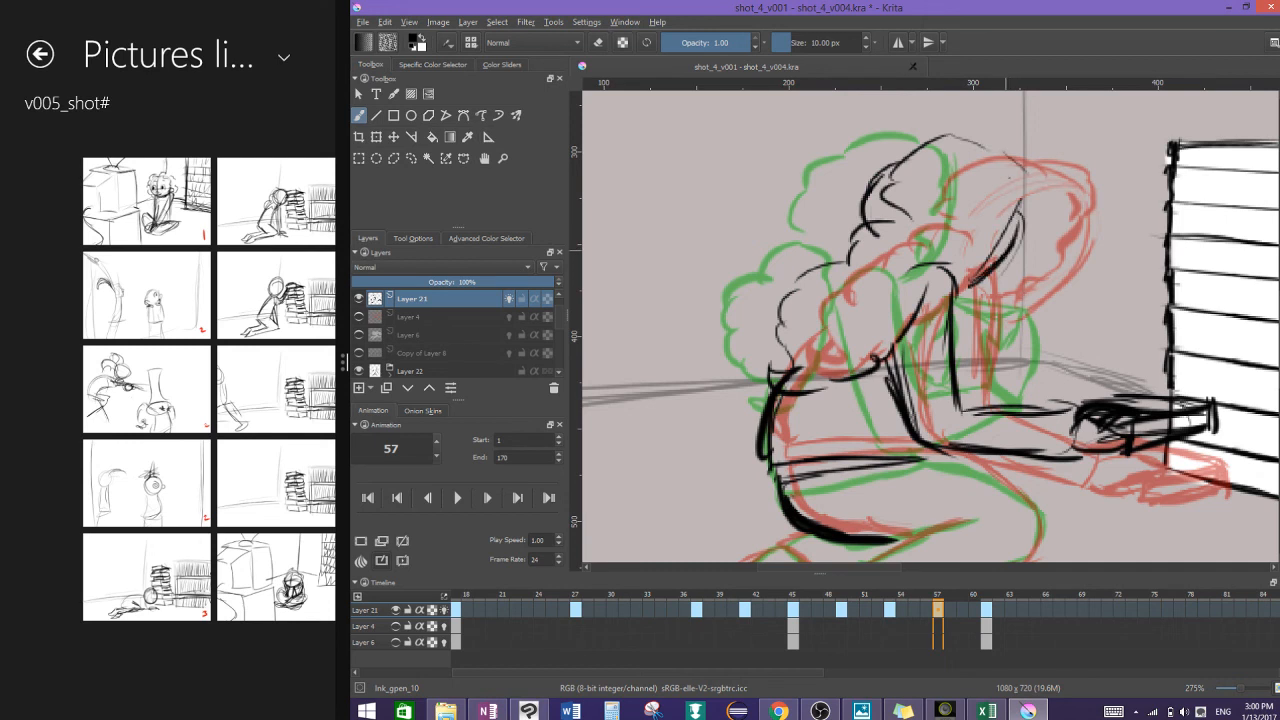
left_click_drag(1004, 168, 1023, 216)
left_click_drag(968, 140, 1020, 218)
left_click_drag(1004, 157, 1027, 206)
mouse_move(990, 146)
left_mouse_down()
mouse_move(992, 176)
mouse_move(960, 224)
mouse_move(951, 272)
mouse_move(1018, 232)
mouse_move(991, 263)
mouse_move(1036, 218)
mouse_move(974, 128)
left_mouse_up()
Step: Draw the thigh, the knee and both lower legs with their cuffs at frame 57, and save the file
mouse_move(843, 318)
left_mouse_down()
mouse_move(935, 369)
mouse_move(774, 432)
left_mouse_up()
mouse_move(858, 388)
left_mouse_down()
mouse_move(784, 426)
mouse_move(831, 470)
mouse_move(900, 440)
mouse_move(946, 358)
mouse_move(934, 418)
left_mouse_up()
mouse_move(754, 480)
left_mouse_down()
mouse_move(773, 437)
mouse_move(712, 548)
mouse_move(784, 550)
mouse_move(826, 472)
left_mouse_up()
mouse_move(694, 408)
left_mouse_down()
mouse_move(604, 492)
mouse_move(614, 545)
left_mouse_up()
mouse_move(606, 490)
left_mouse_down()
mouse_move(626, 542)
mouse_move(676, 514)
mouse_move(730, 422)
left_mouse_up()
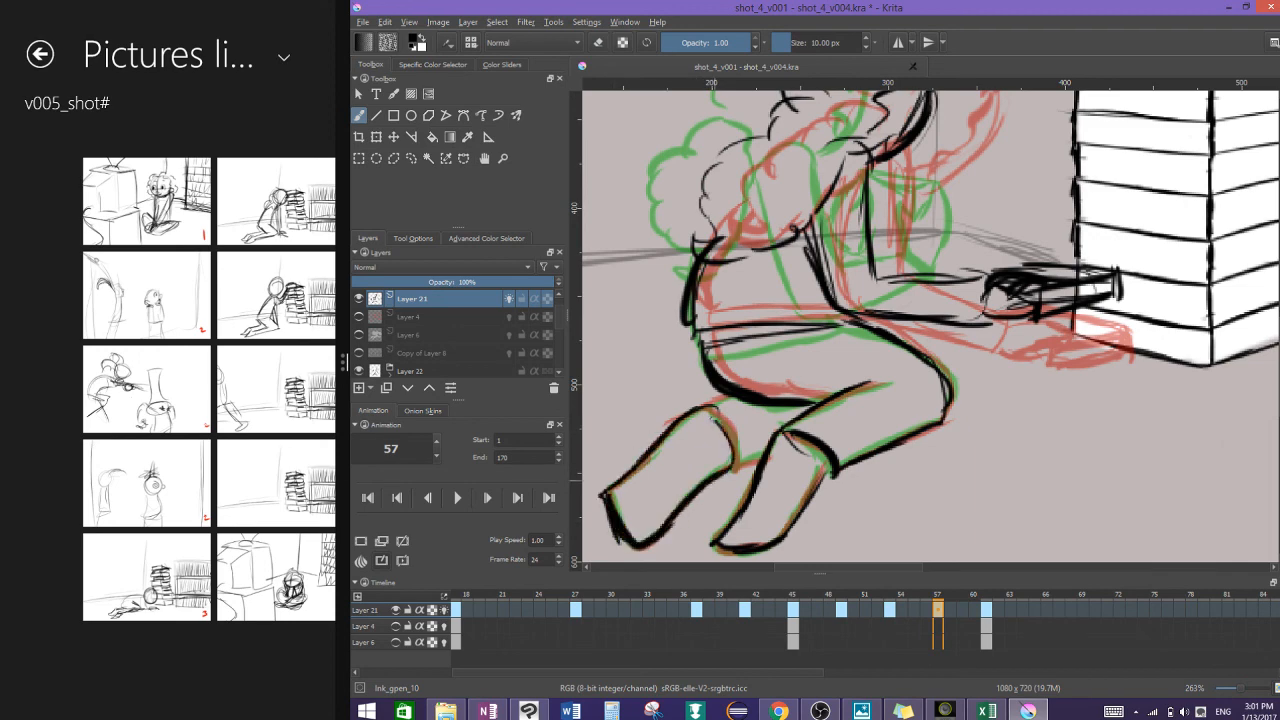
mouse_move(704, 478)
left_mouse_down()
mouse_move(744, 410)
mouse_move(762, 466)
left_mouse_up()
left_click_drag(702, 406, 740, 398)
scroll(809, 374, "down", 1)
left_click_drag(809, 374, 780, 388)
key("ctrl+s")
scroll(737, 334, "down", 1)
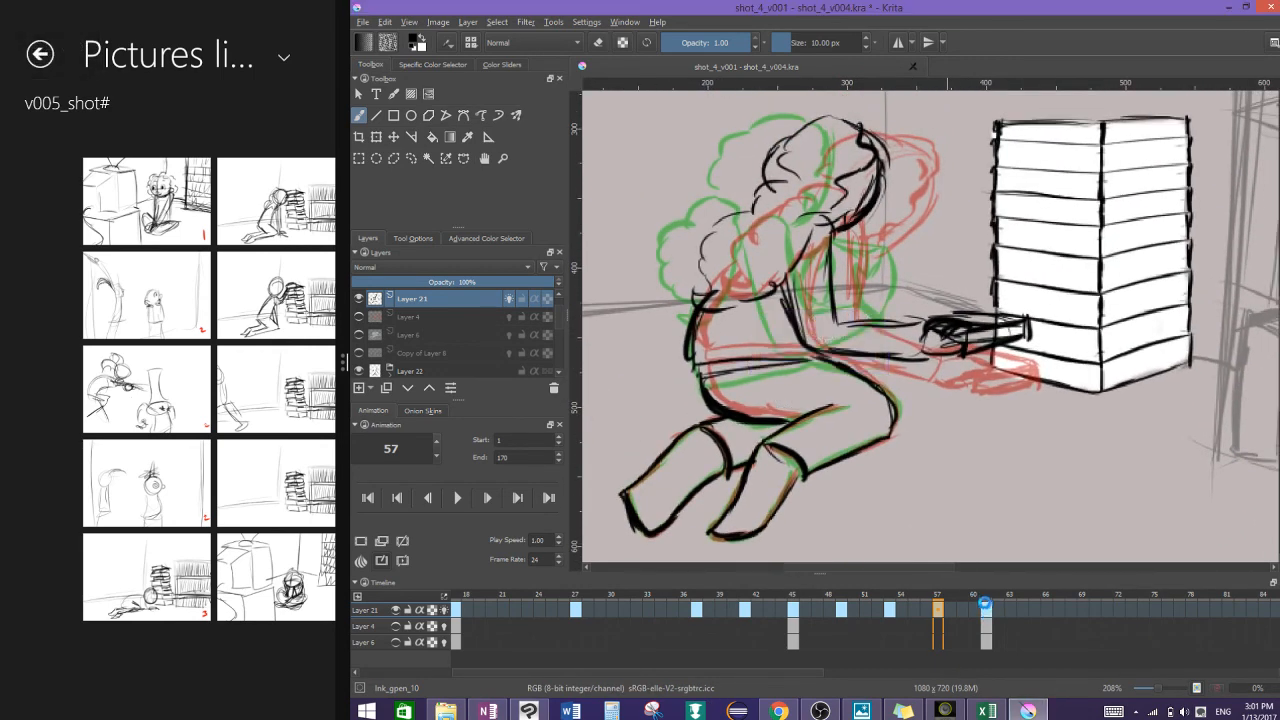
Step: Compare the pose at frame 57 with the neighbouring keyframes 53 and 61 by flipping between them
left_click(986, 604)
left_click(937, 611)
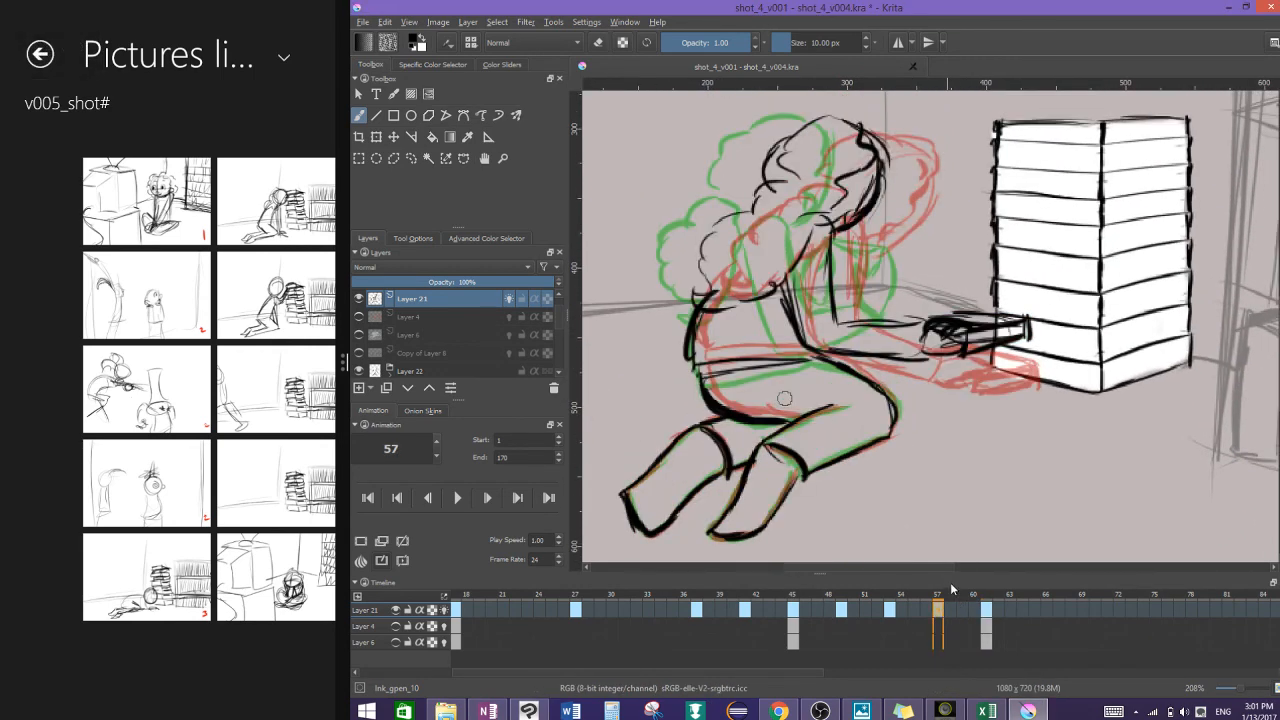
left_click(918, 610)
left_click(894, 609)
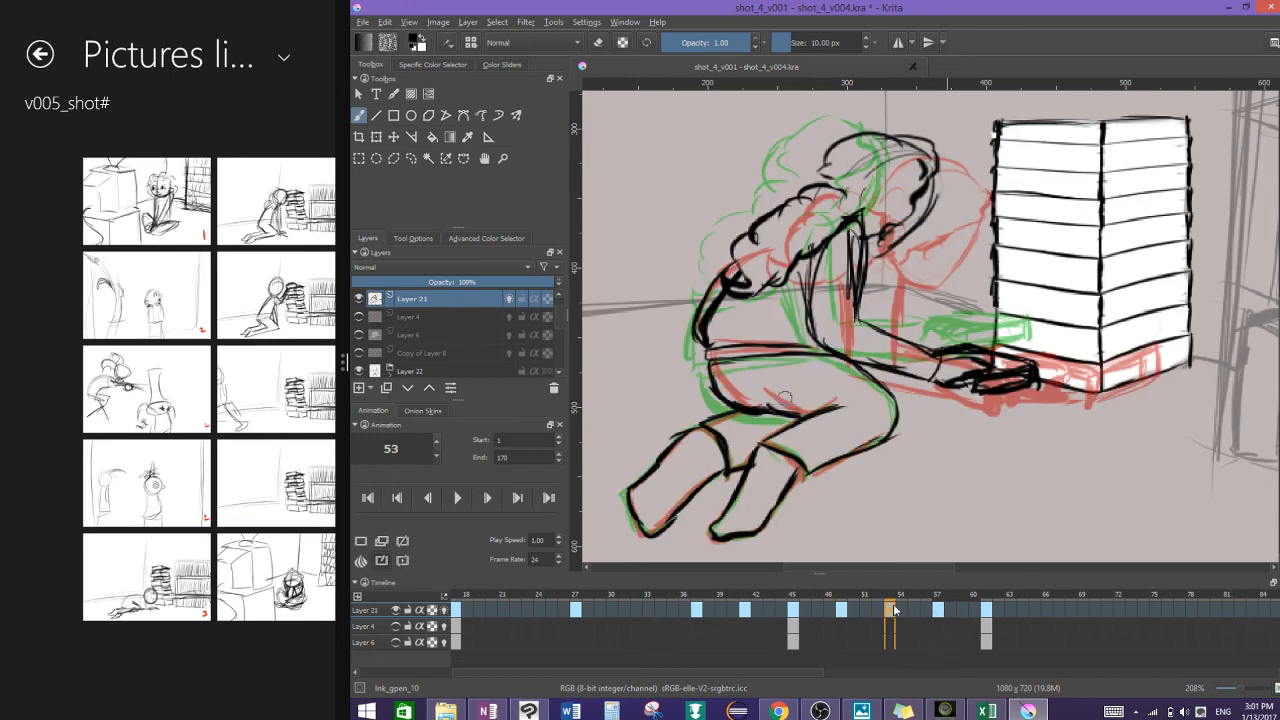
left_click(937, 610)
left_click(986, 610)
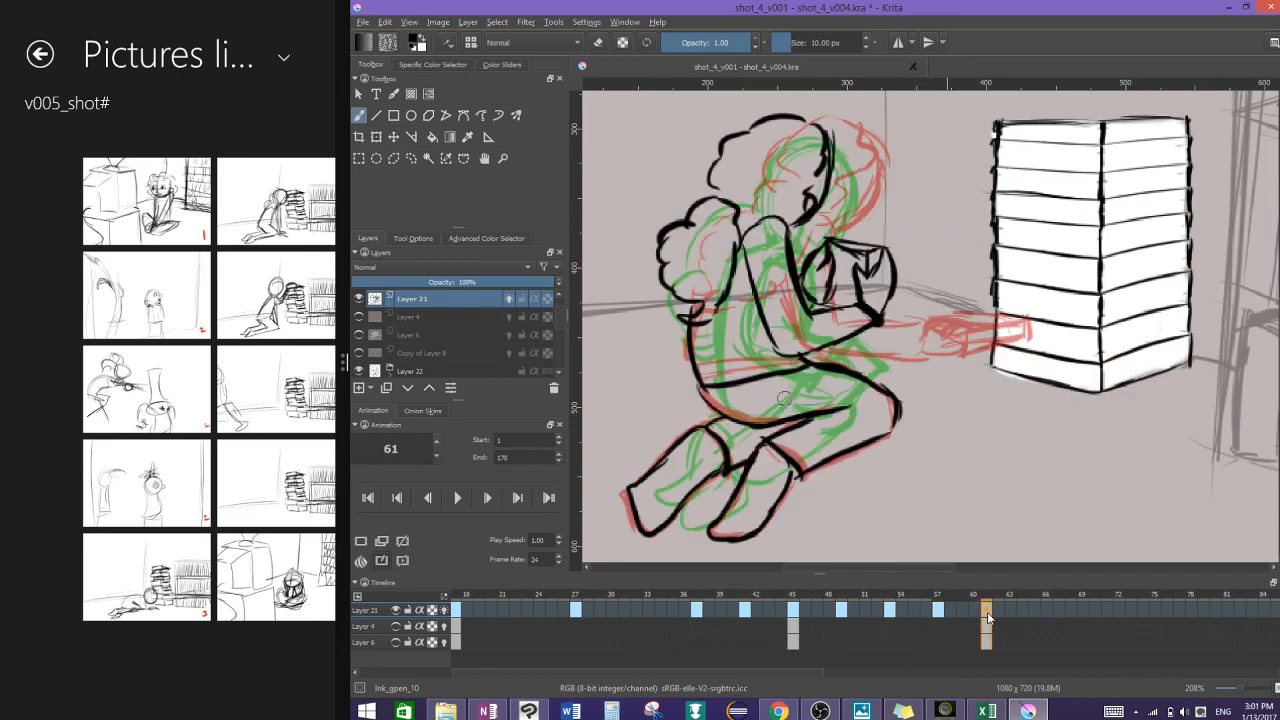
left_click(936, 611)
left_click(986, 610)
left_click(937, 610)
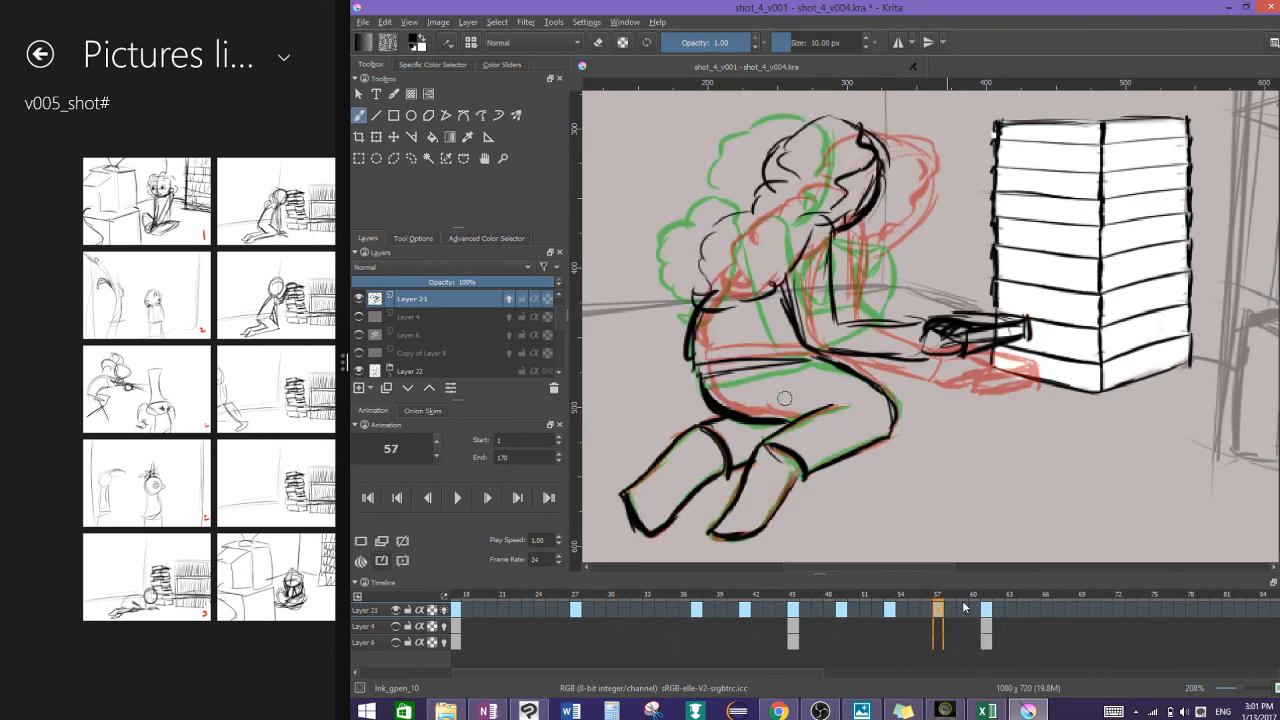
left_click(986, 610)
left_click(950, 609)
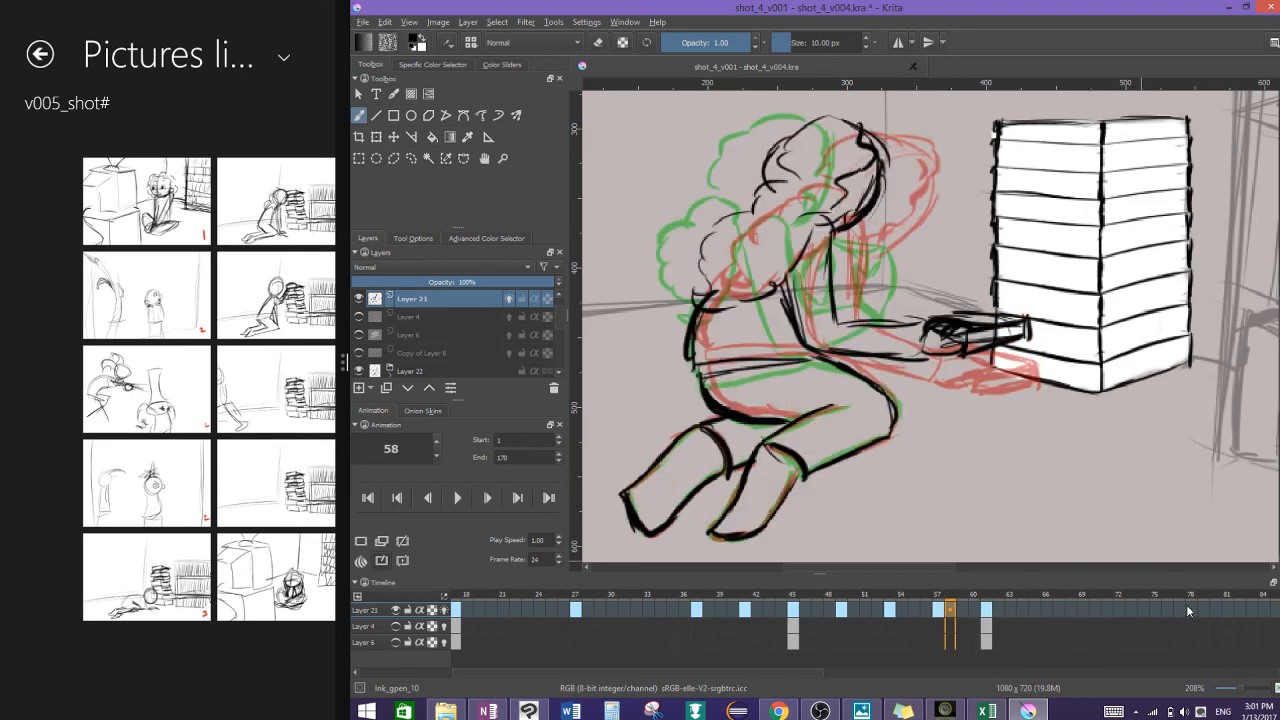
left_click(1107, 607)
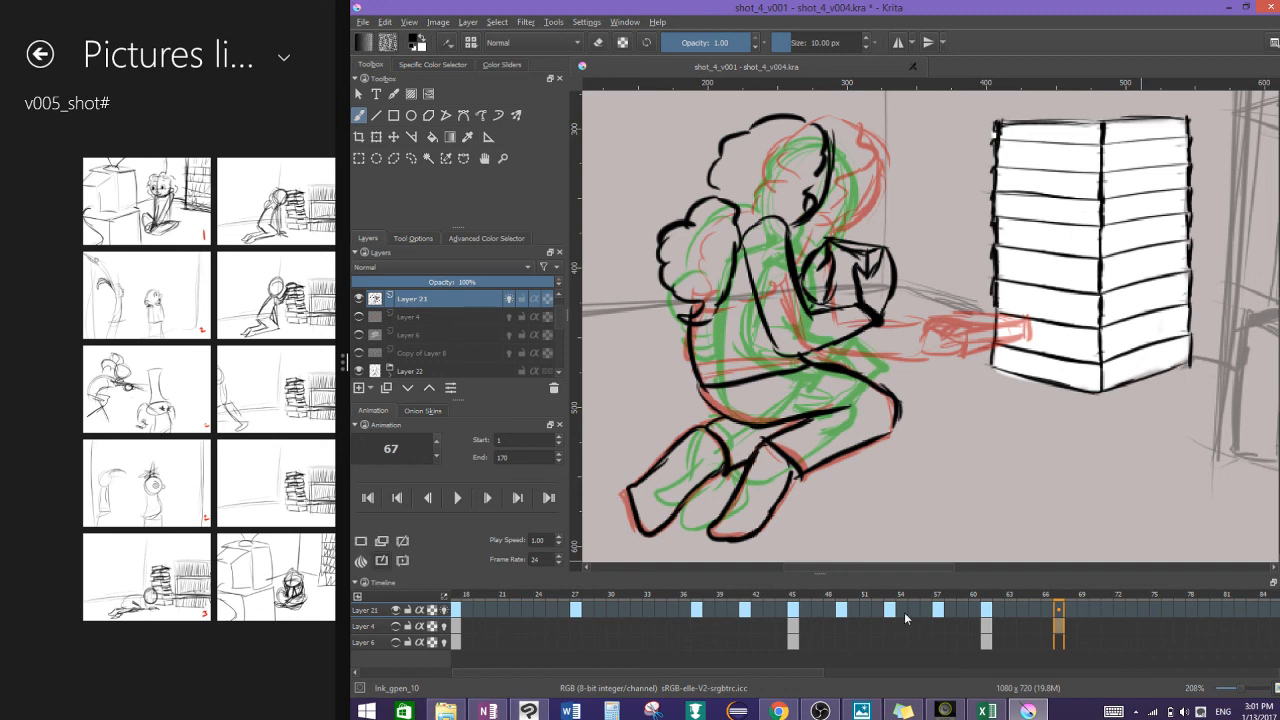
Step: Check the recording status in OBS and return to the drawing
left_click_drag(788, 674, 829, 684)
left_click(820, 711)
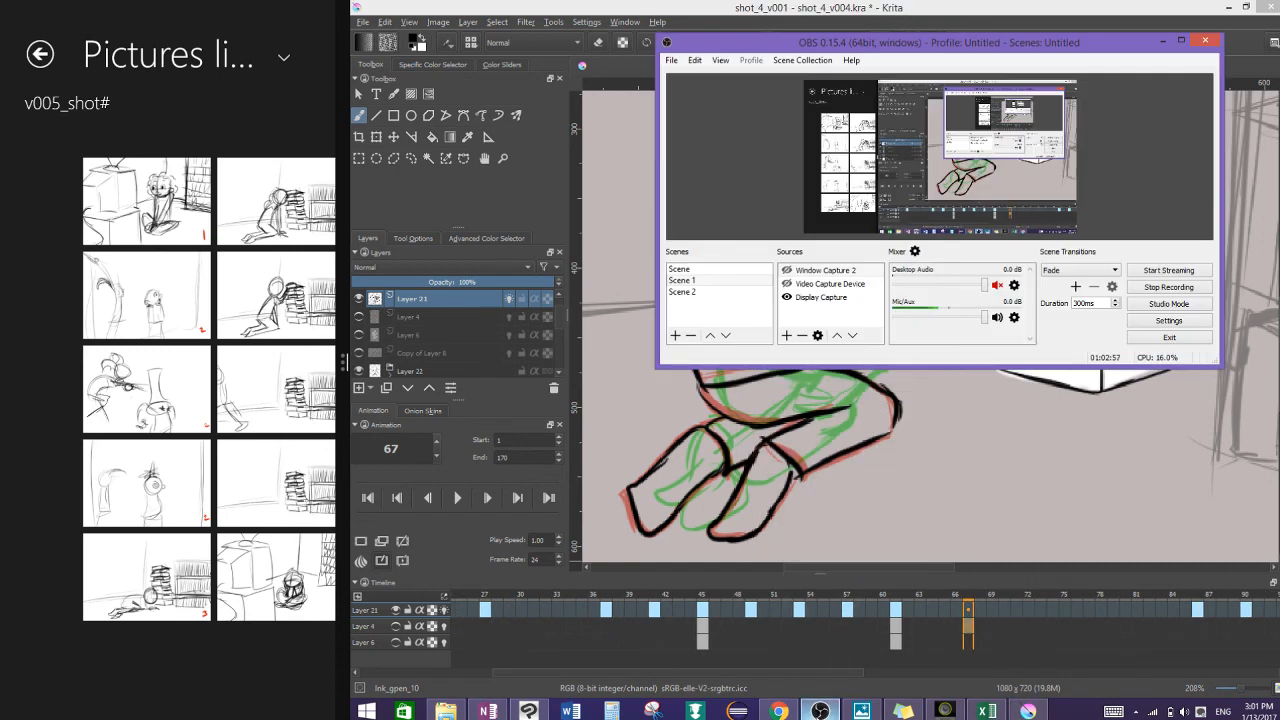
left_click(820, 711)
left_click(820, 711)
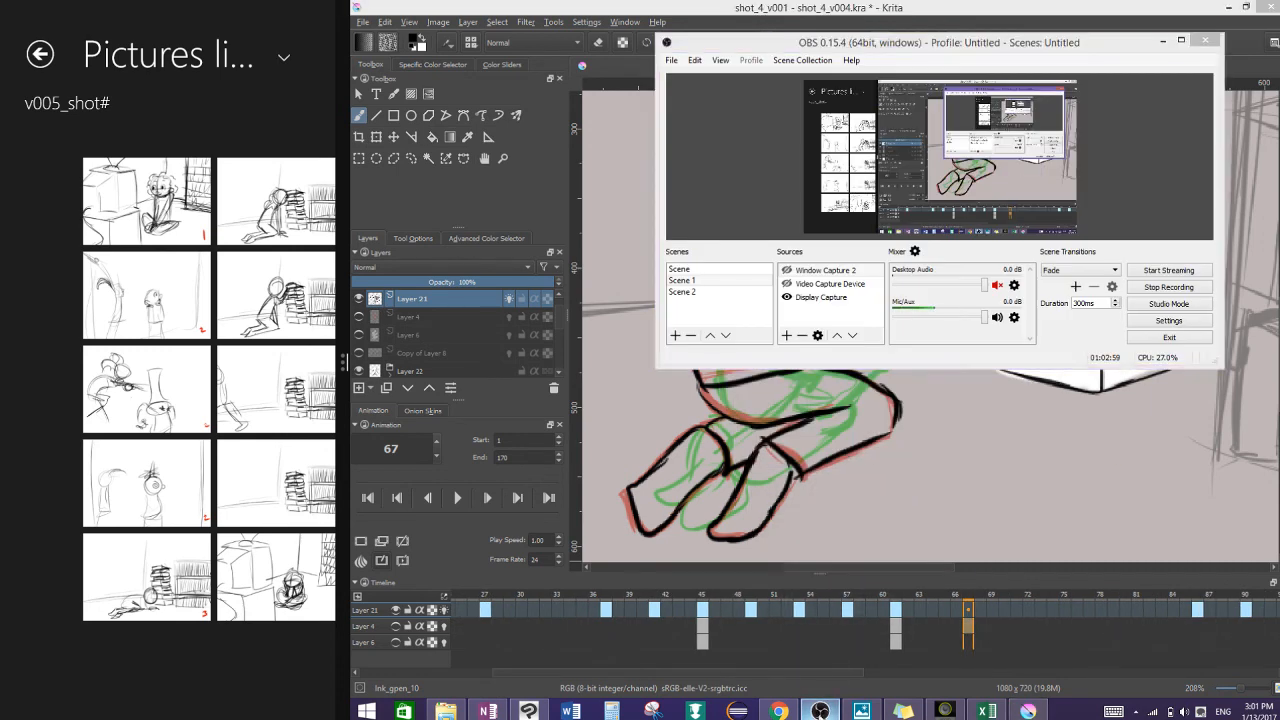
Step: Scrub past frame 70, play the shot from frame 1 to review the timing, and stop playback
left_click(1064, 609)
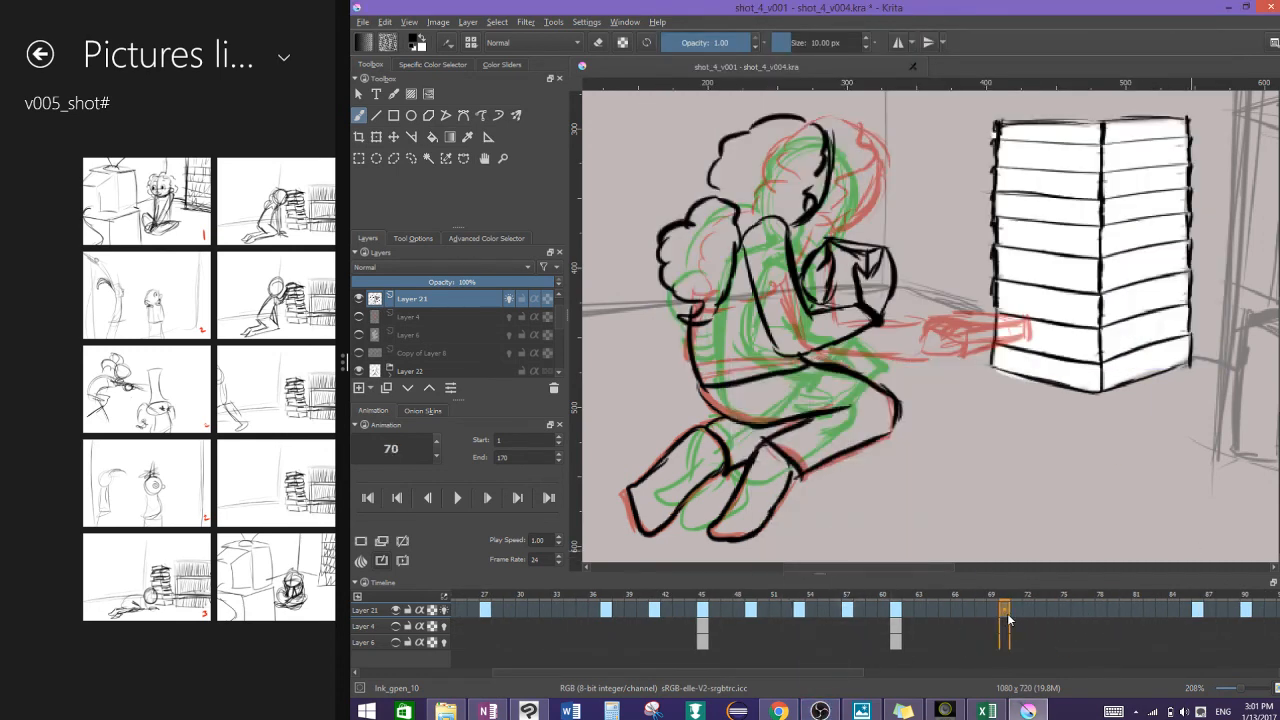
left_click_drag(1007, 613, 1090, 612)
left_click_drag(820, 674, 665, 670)
left_click(469, 609)
left_click(459, 499)
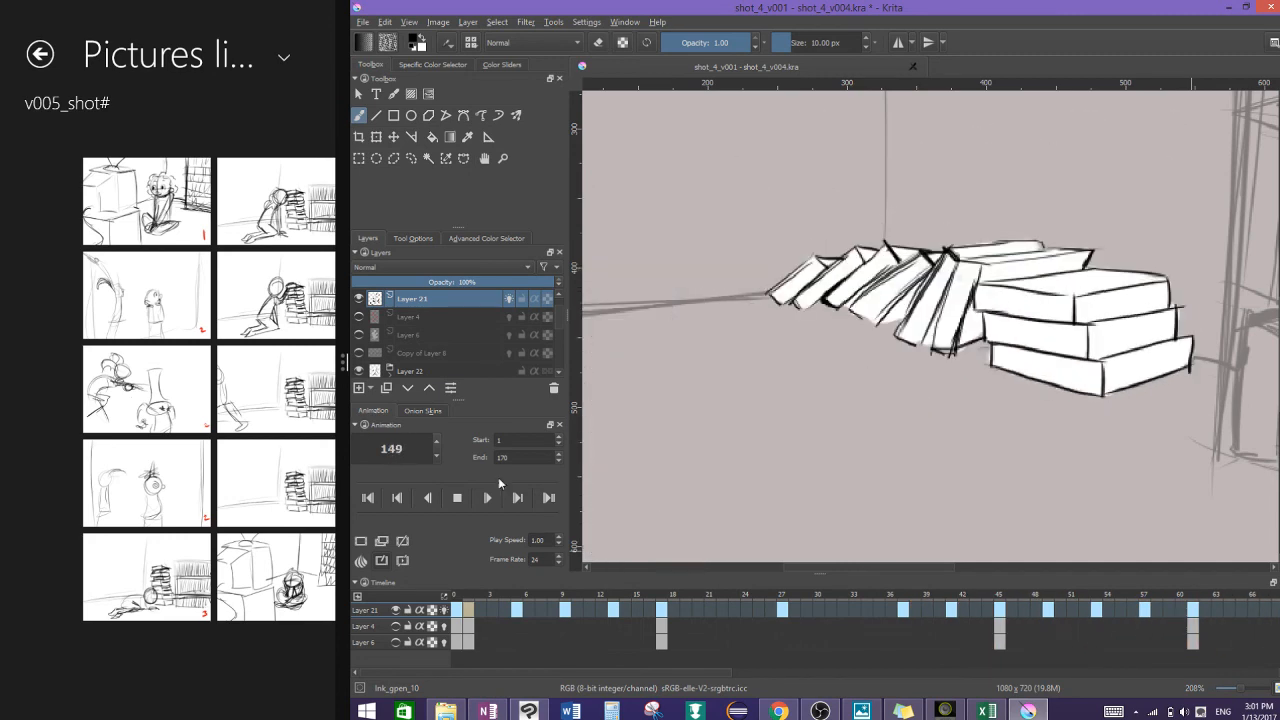
left_click(458, 498)
scroll(1194, 546, "down", 5)
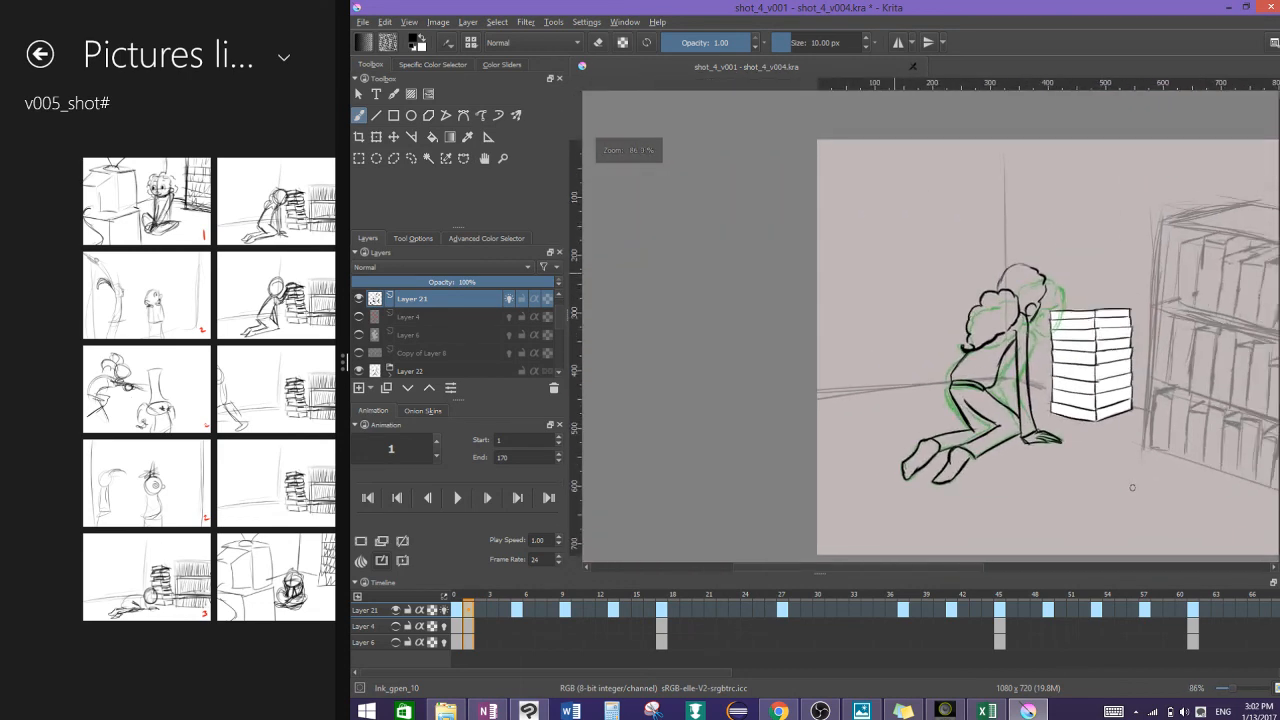
Step: Examine the book-stack group Layer 22 by hiding and reshowing it and looking at its contents
left_click(426, 354)
left_click(441, 367)
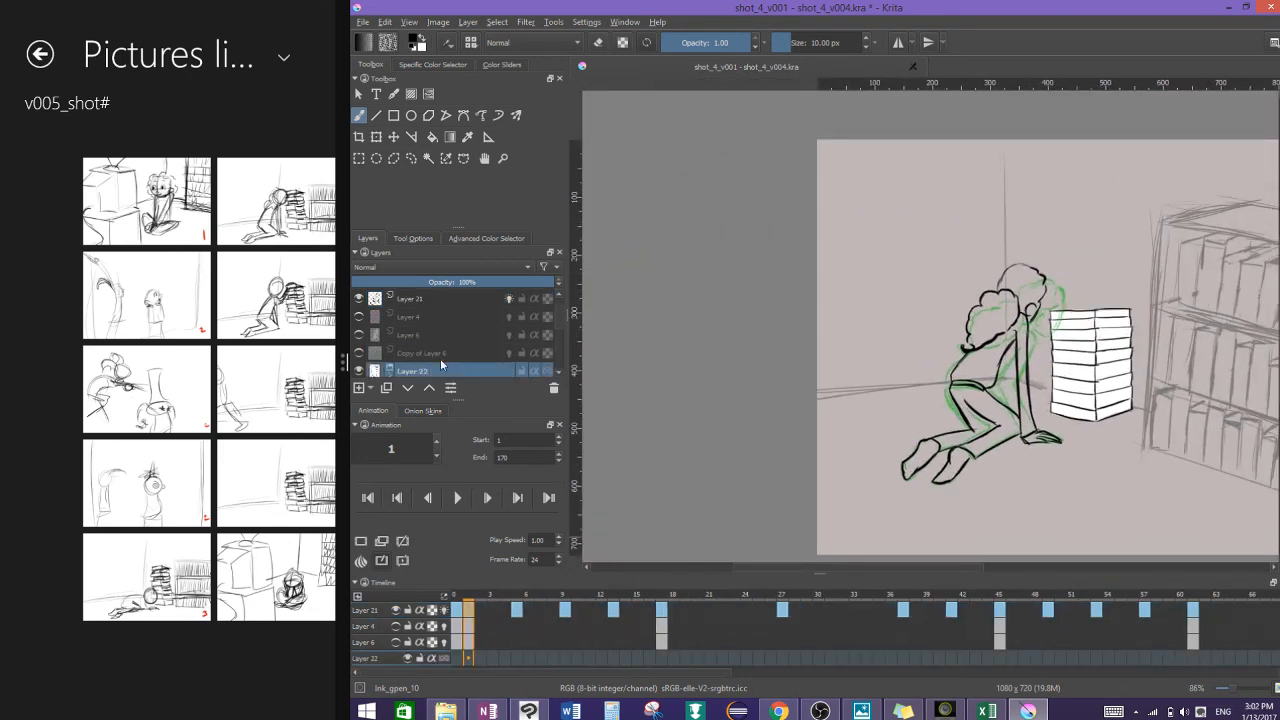
left_click_drag(557, 295, 560, 323)
left_click(359, 335)
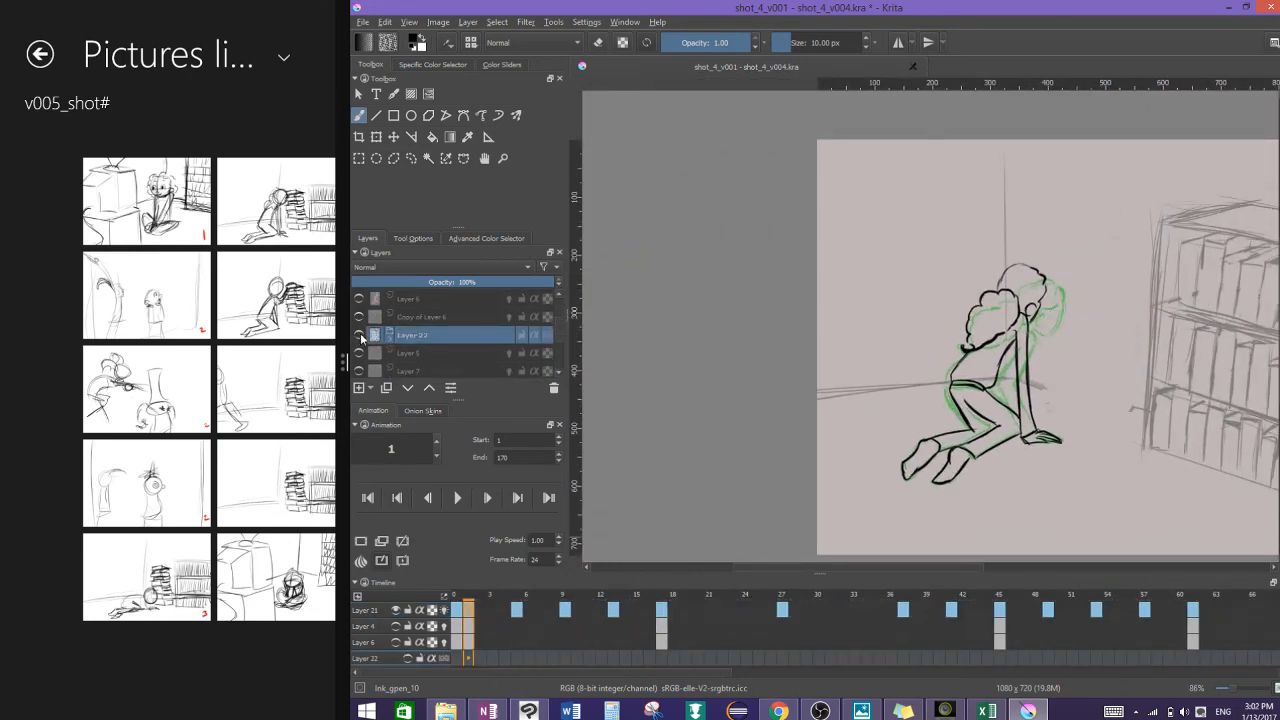
left_click(359, 335)
left_click(390, 335)
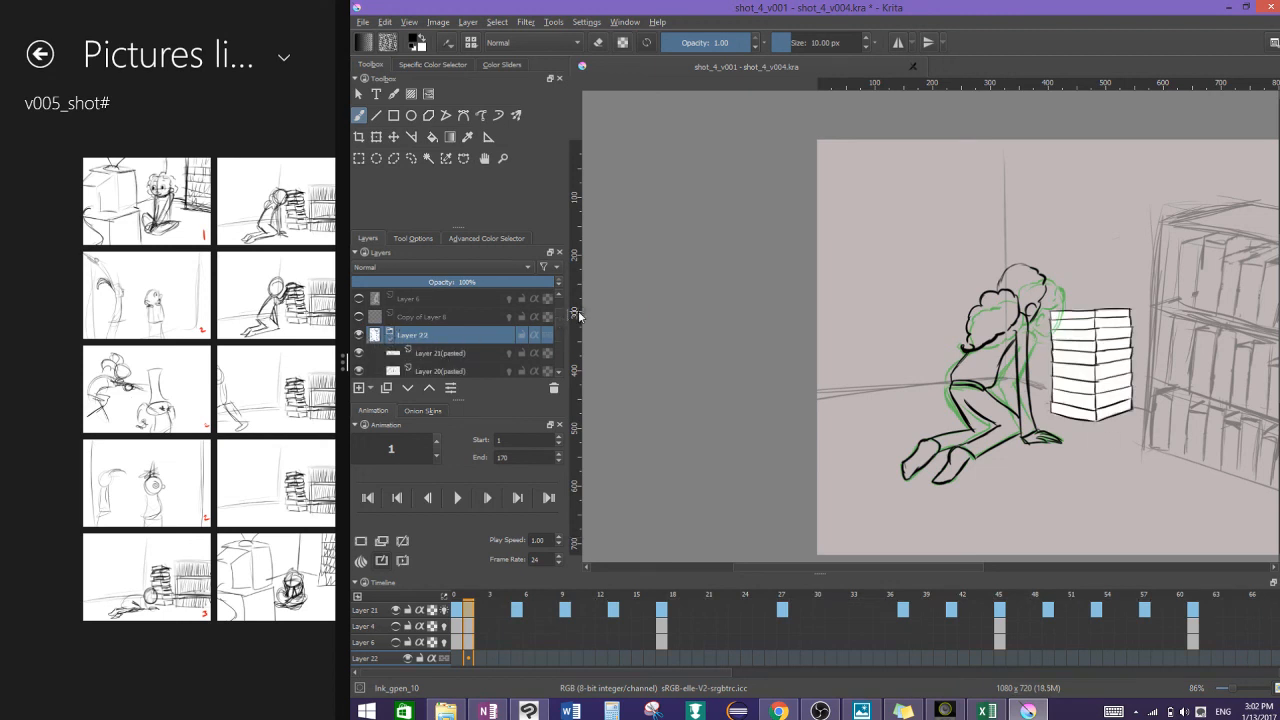
mouse_move(561, 317)
left_mouse_down()
mouse_move(560, 350)
mouse_move(558, 312)
left_mouse_up()
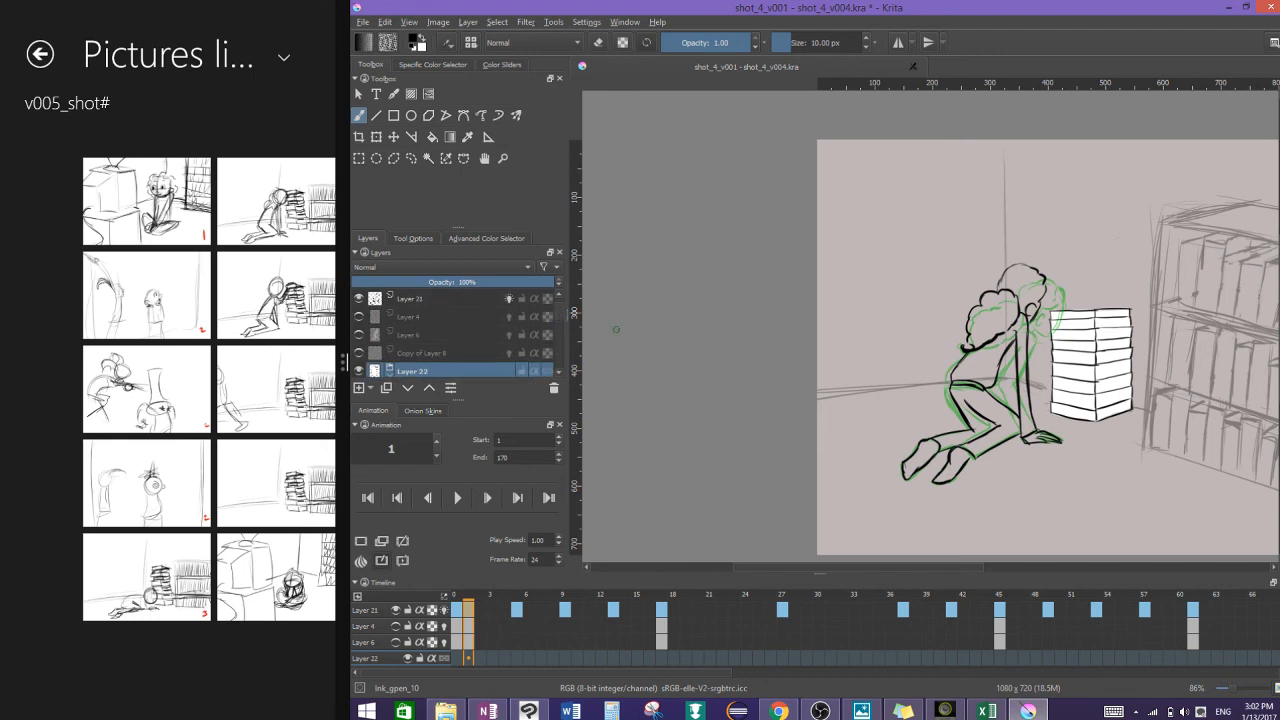
Step: On character Layer 21, remove one timeline column each at frames 11, 7 and 3
left_click(710, 607)
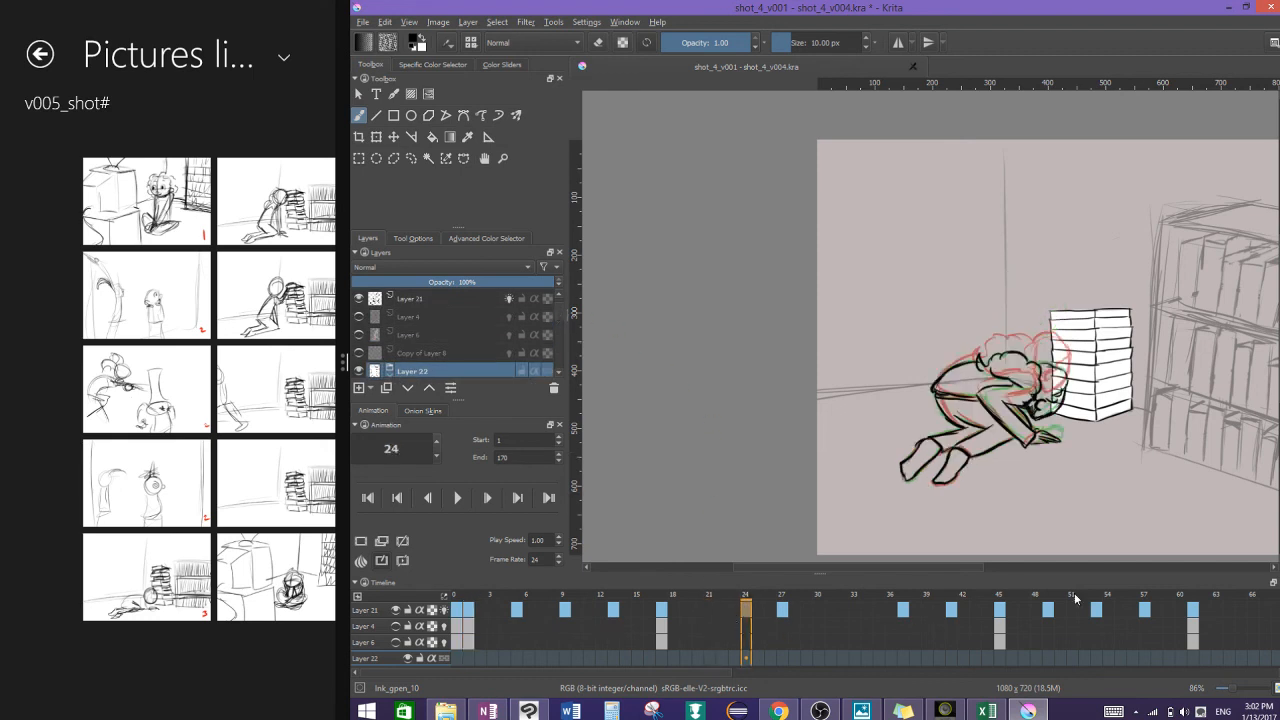
left_click(442, 297)
left_click(589, 607)
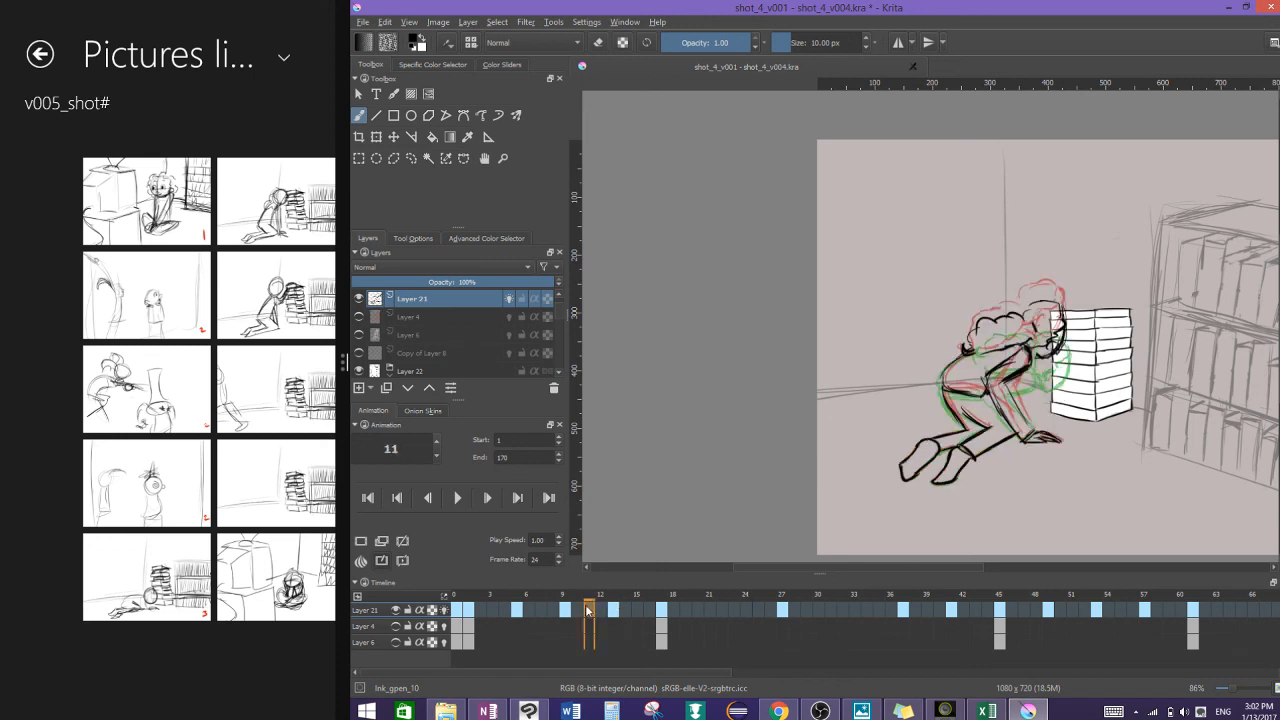
right_click(588, 609)
right_click(590, 602)
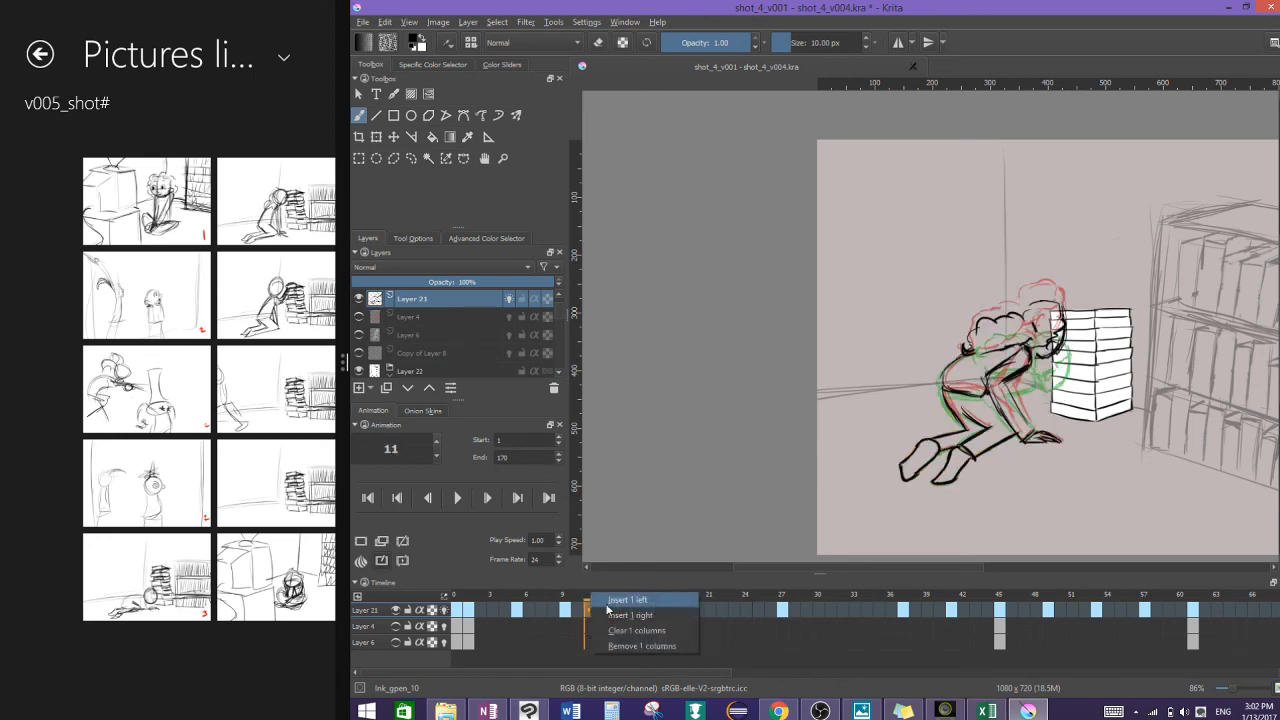
left_click(640, 645)
left_click(542, 603)
right_click(541, 603)
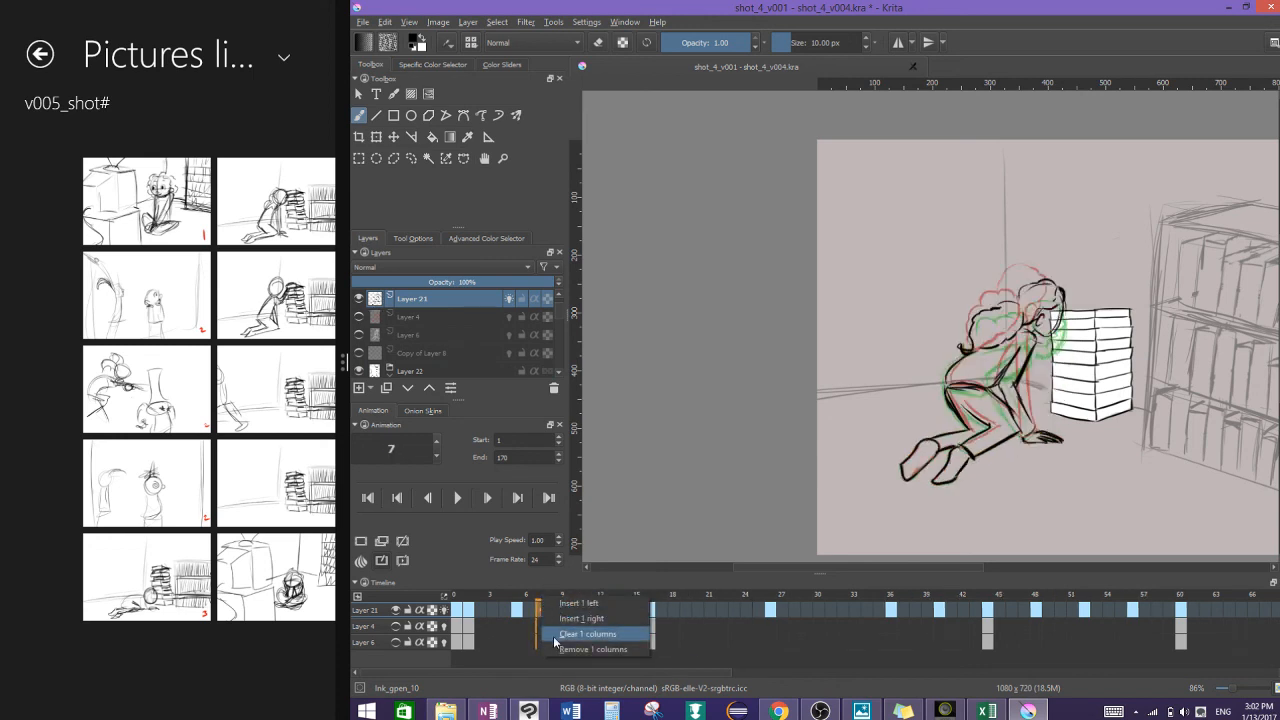
left_click(549, 643)
right_click(490, 592)
left_click(520, 646)
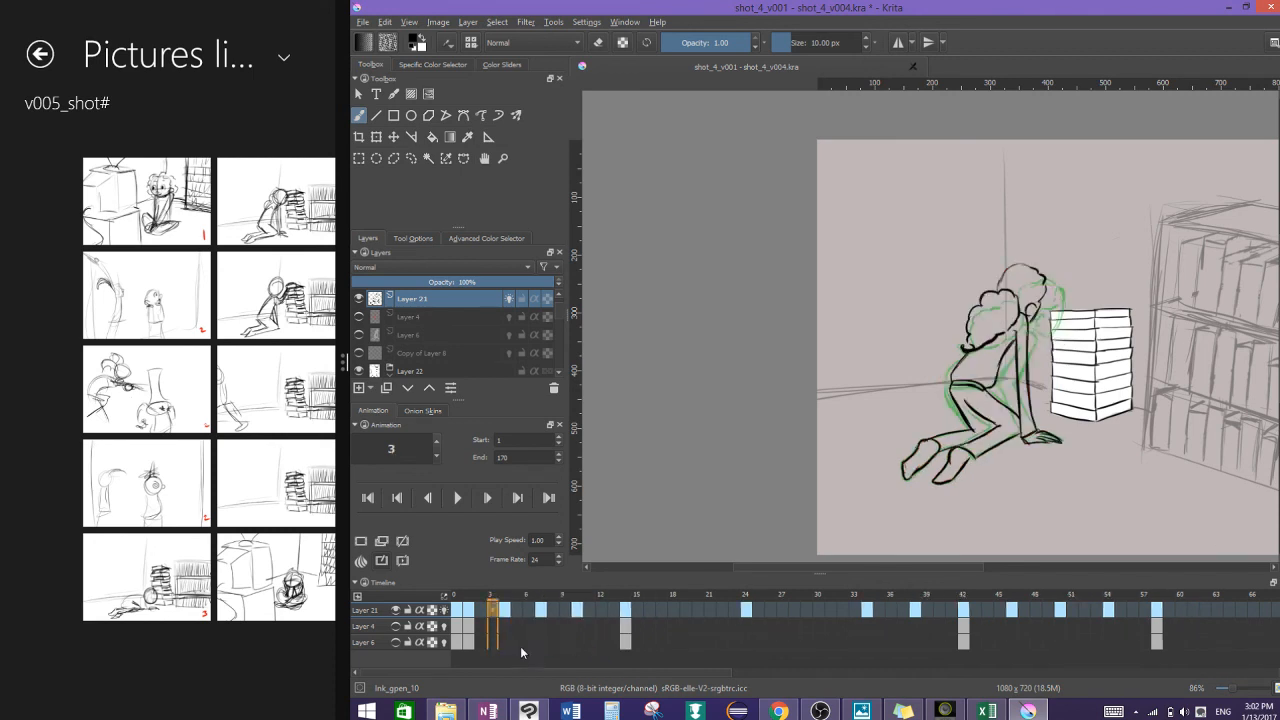
Step: Remove one timeline column each at frames 12 and 26, and try the same at frame 17
left_click(600, 603)
right_click(600, 603)
left_click(625, 646)
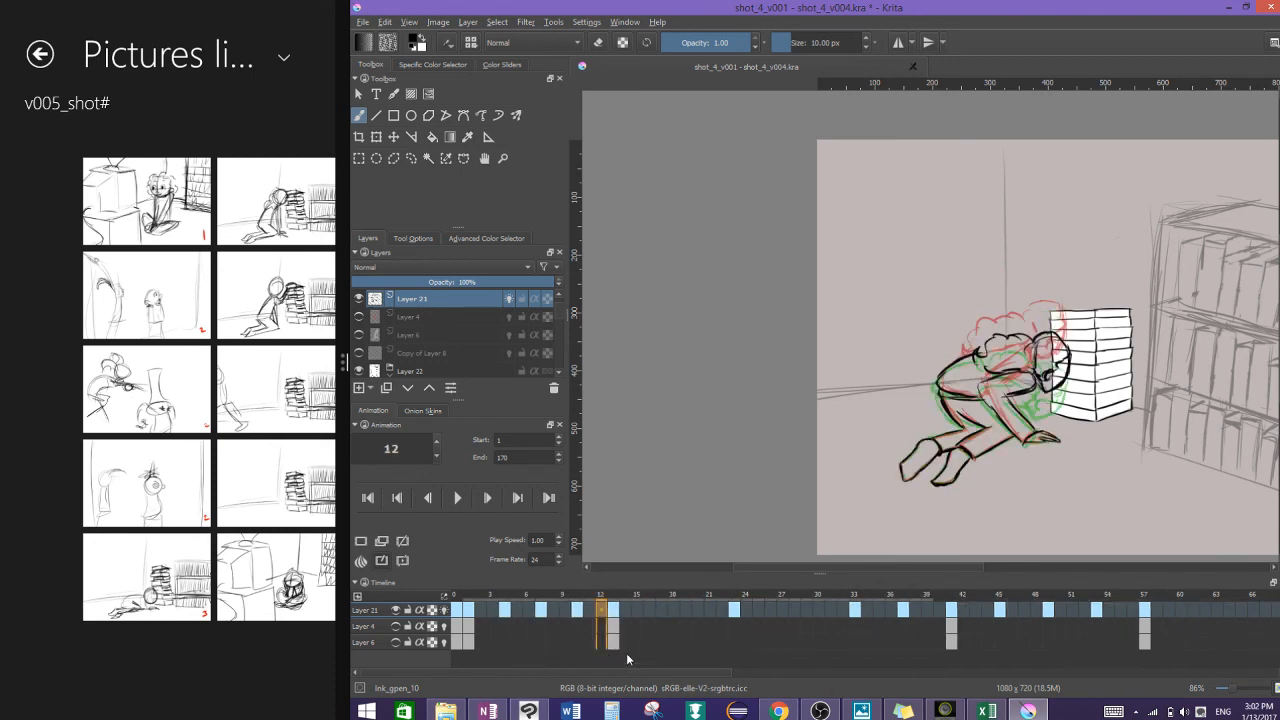
left_click(660, 603)
right_click(660, 603)
left_click(676, 654)
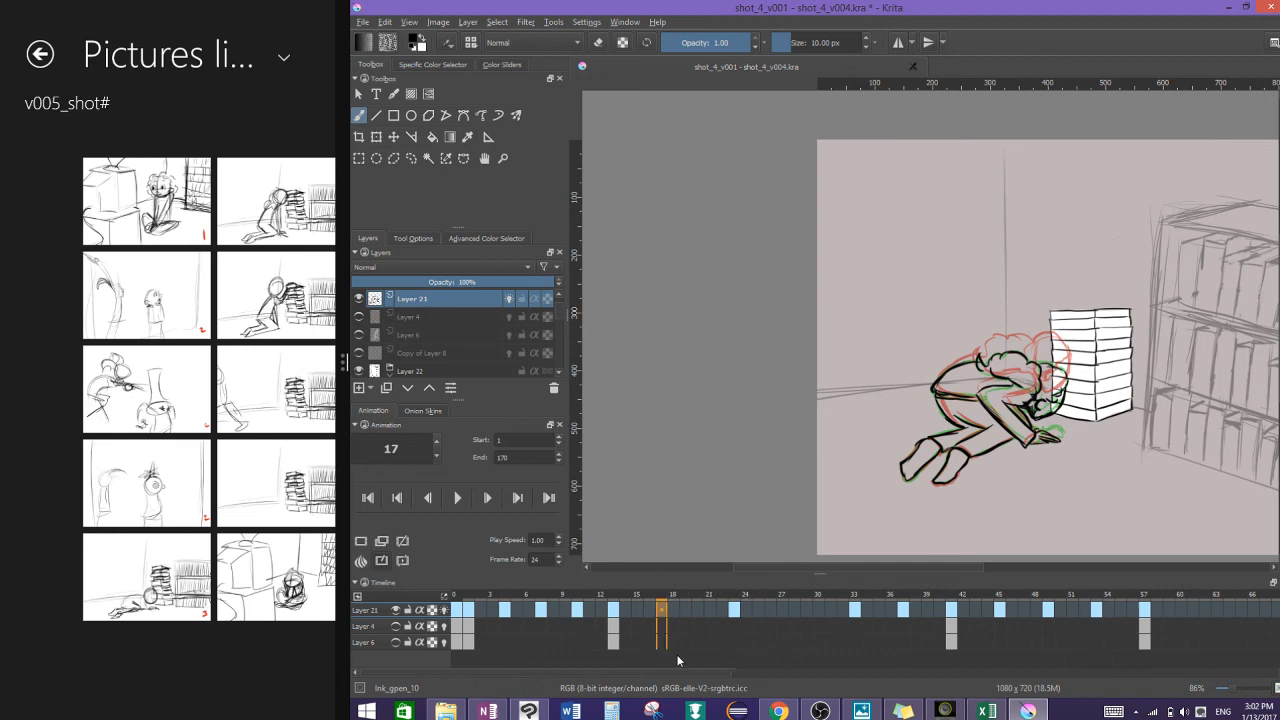
left_click(768, 603)
right_click(768, 603)
left_click(800, 651)
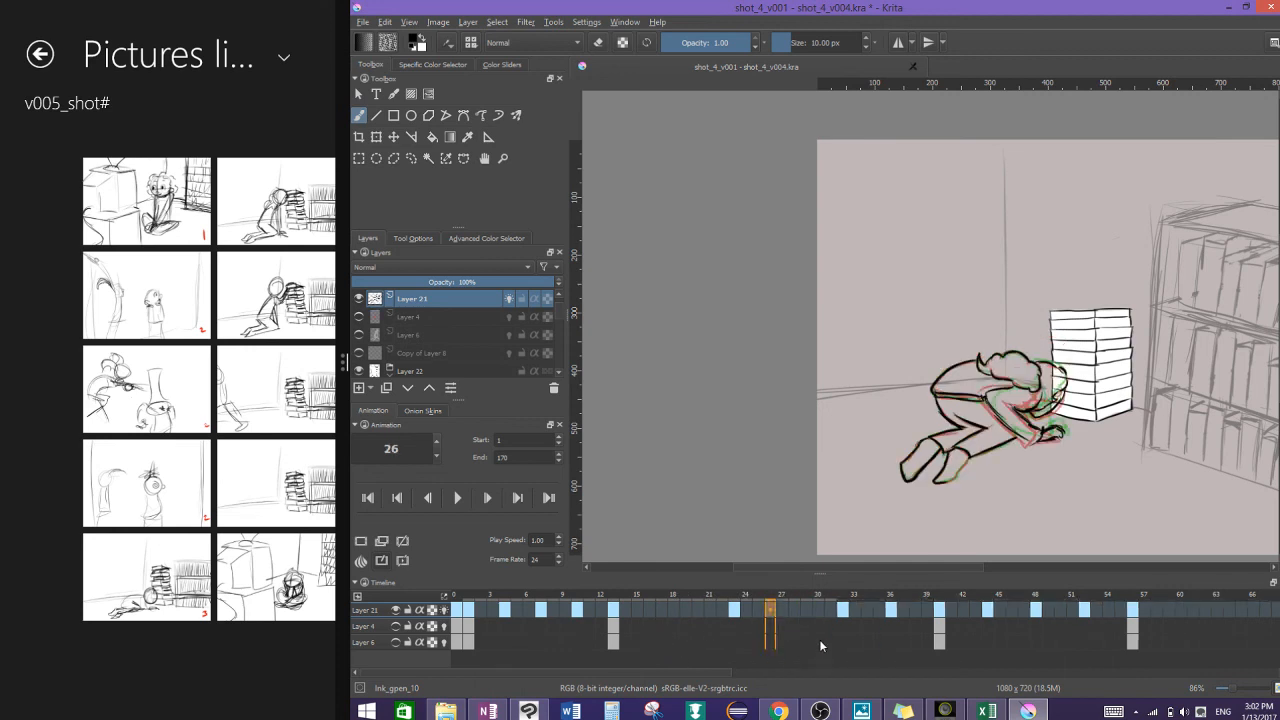
Step: Remove one timeline column each at frames 34, 37 and 40 to tighten the reach for the books
left_click(864, 594)
right_click(864, 594)
left_click(892, 648)
left_click(898, 603)
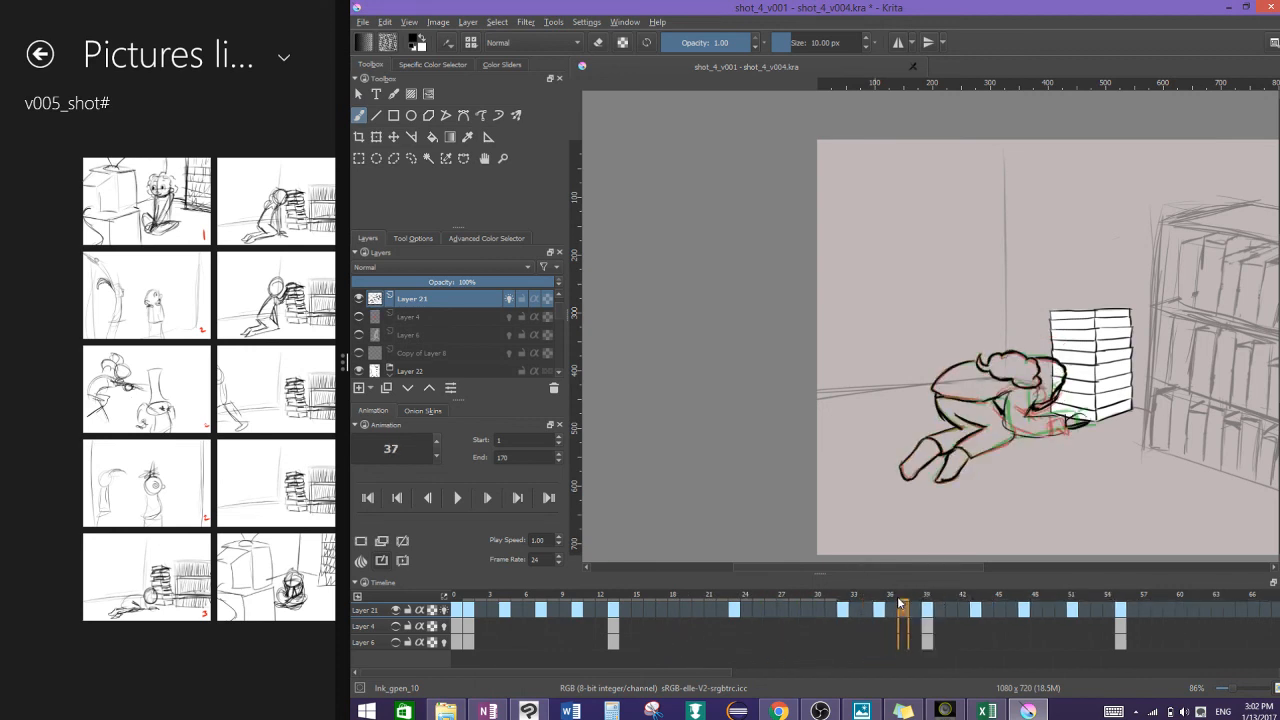
right_click(898, 603)
left_click(917, 651)
left_click(937, 603)
right_click(937, 603)
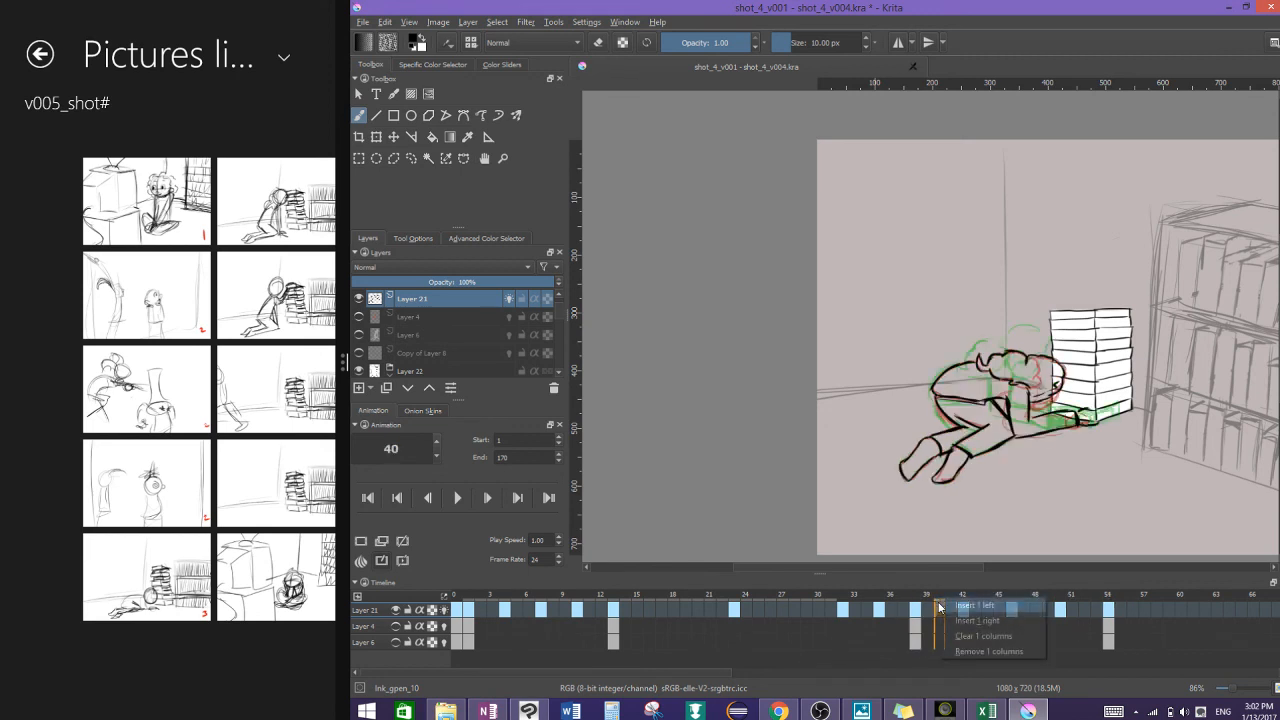
left_click(951, 651)
Step: Remove one timeline column each at frames 43, 46 and 49 to speed up pulling the book back
left_click(975, 603)
right_click(975, 603)
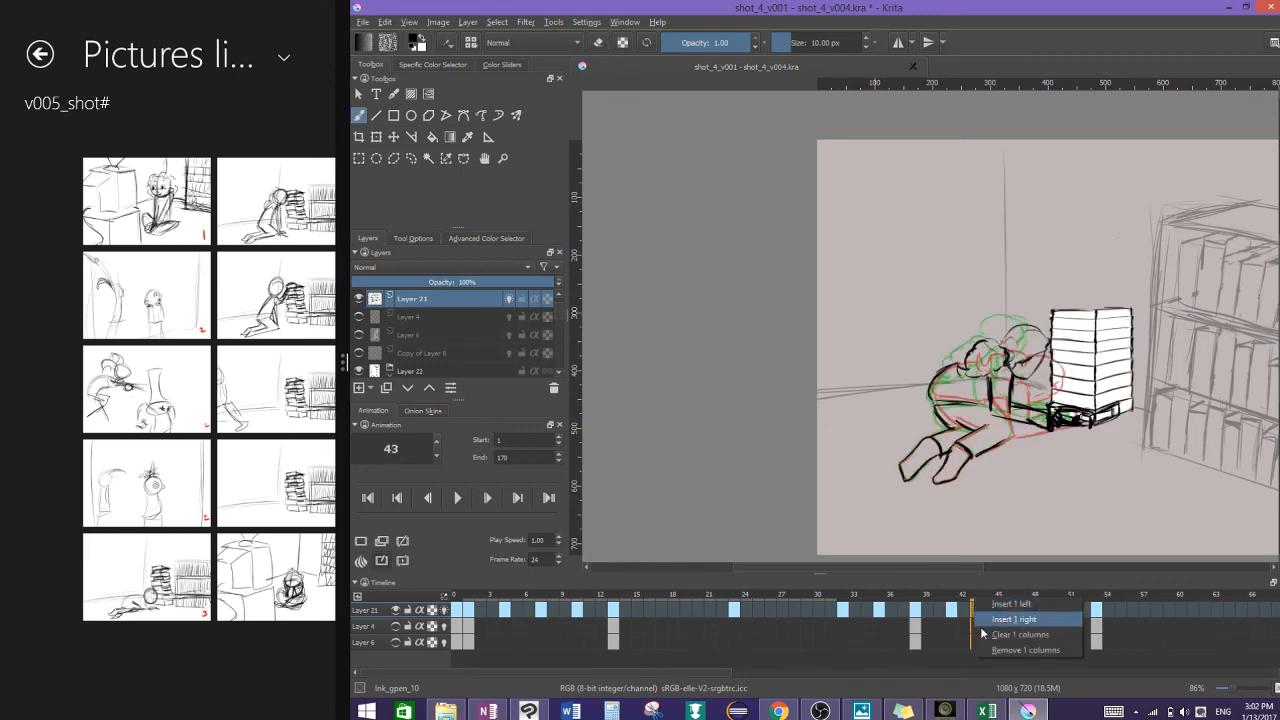
left_click(987, 651)
left_click(1021, 603)
right_click(1021, 603)
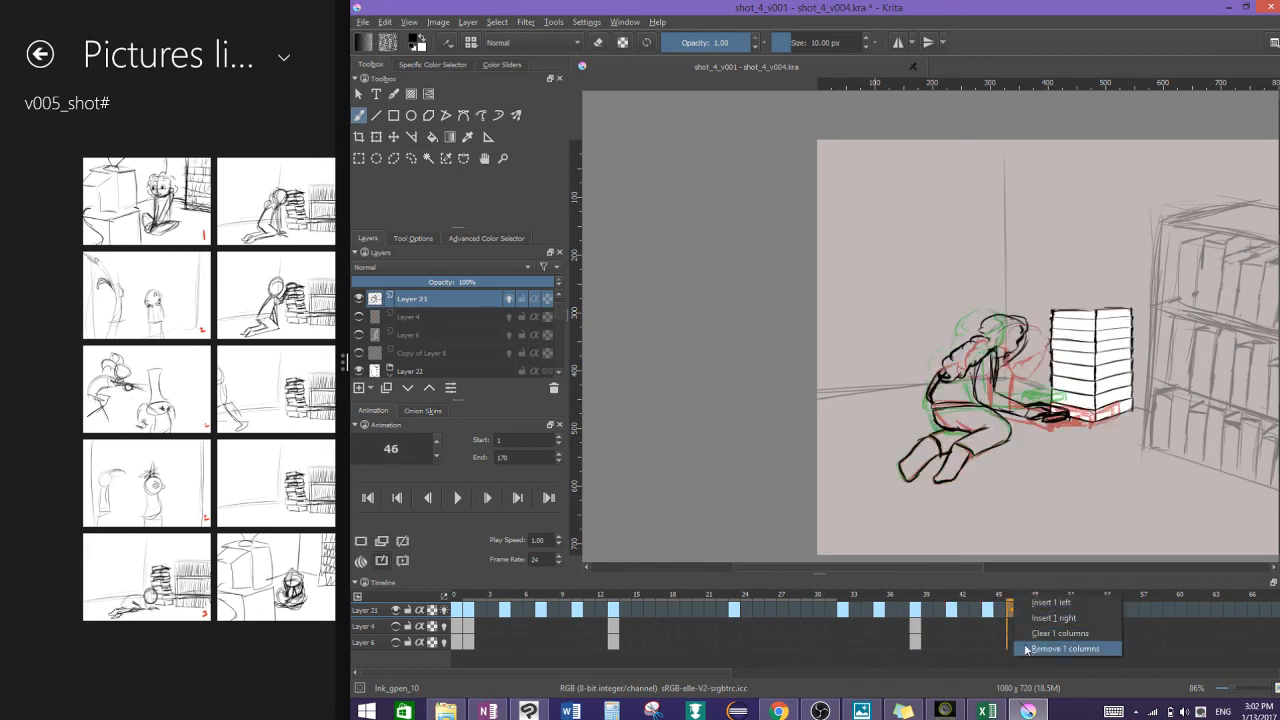
left_click(1033, 651)
left_click(1048, 603)
right_click(1048, 603)
left_click(1080, 649)
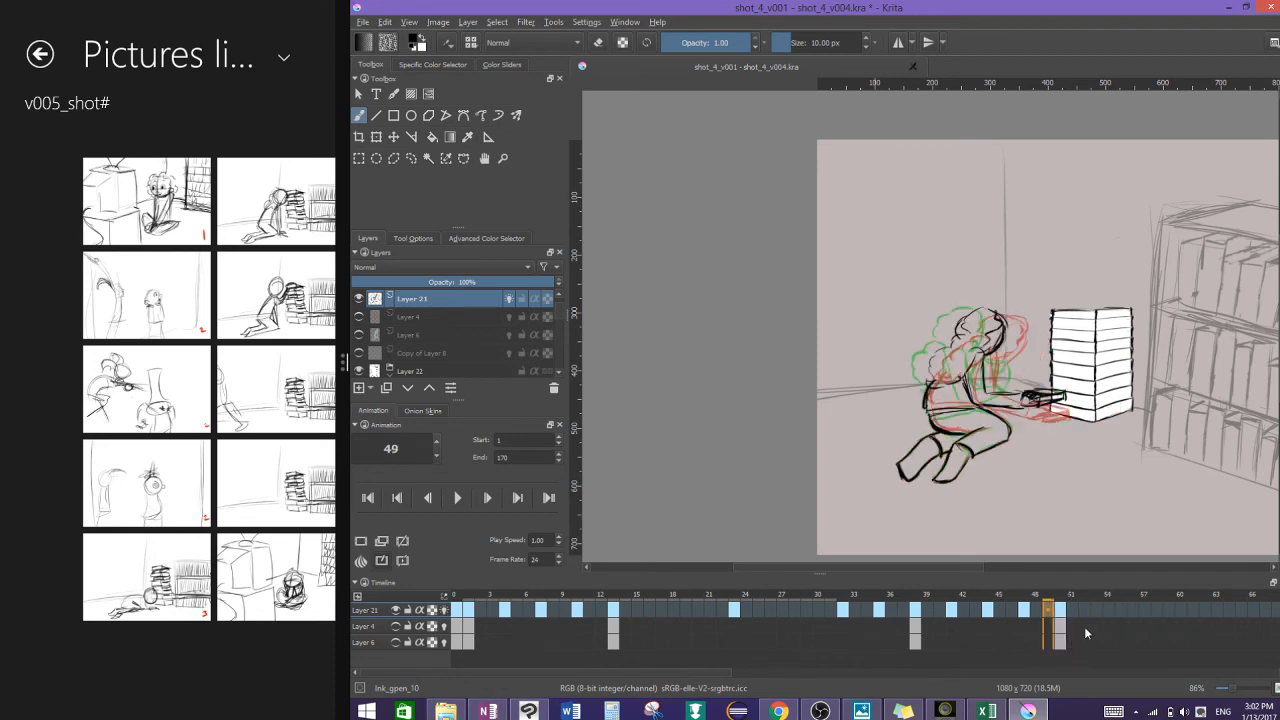
Step: Remove three timeline columns at frame 52 to shorten the hold on the pose with the book
right_click(1086, 601)
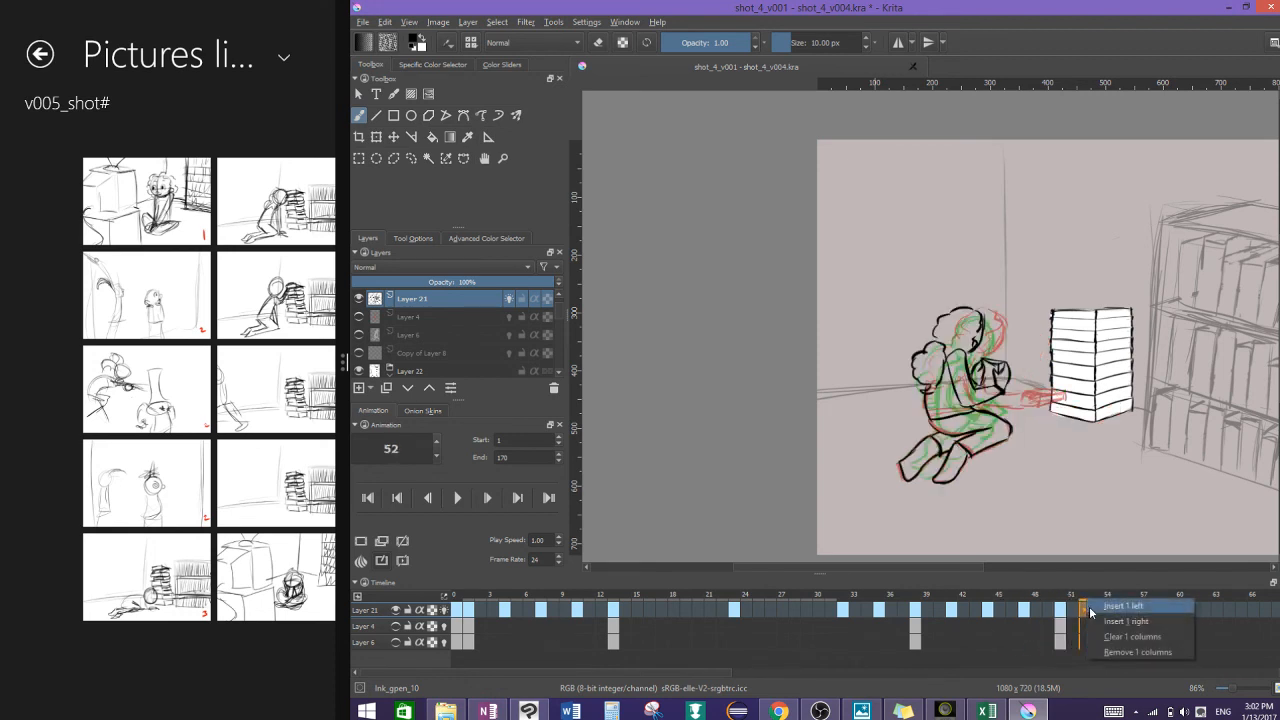
left_click(1098, 650)
right_click(1089, 596)
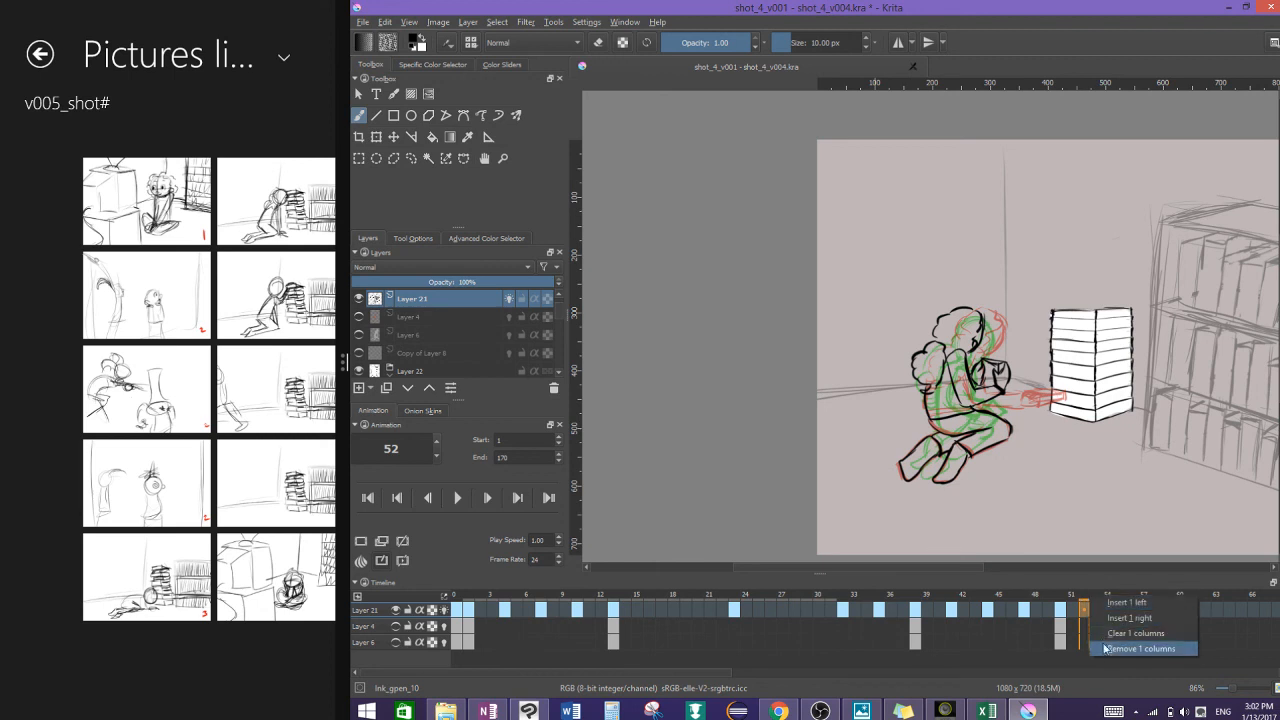
left_click(1104, 640)
right_click(1090, 597)
left_click(1107, 649)
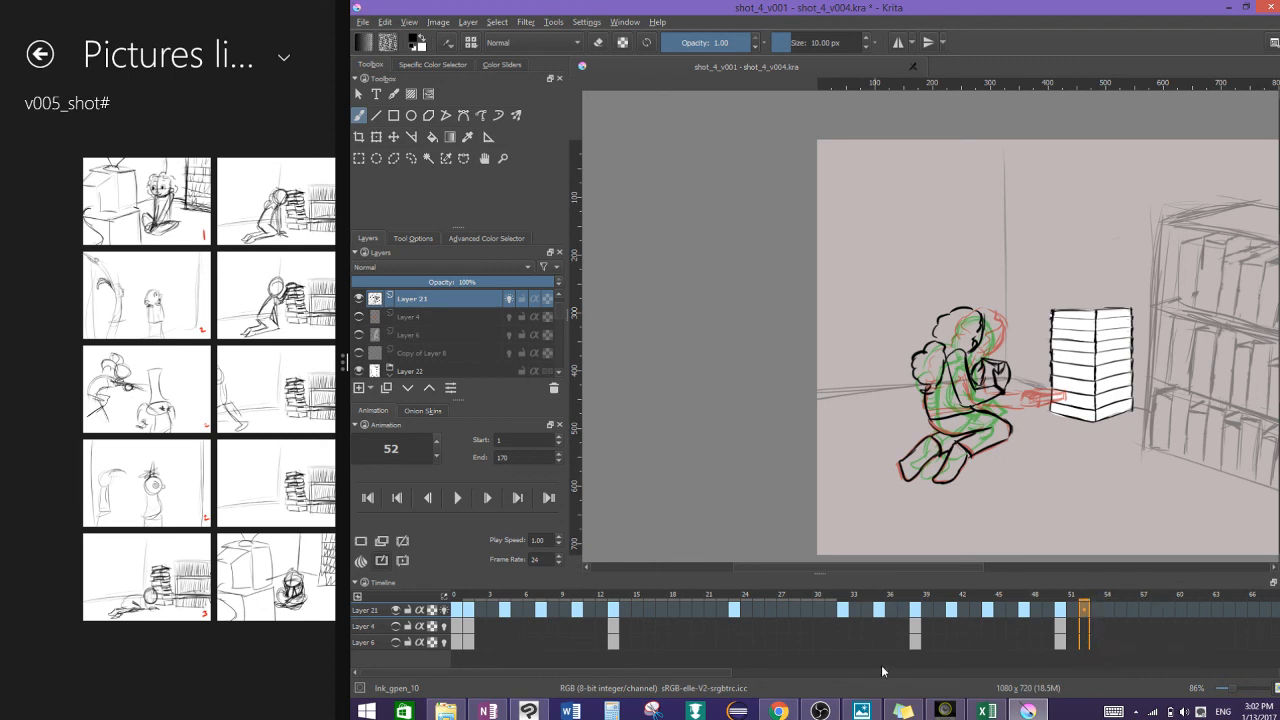
Step: Remove the timeline columns at frames 58 to 60 to shorten the hold on the kneeling pose with the book
left_click_drag(703, 672, 881, 674)
mouse_move(776, 598)
left_mouse_down()
mouse_move(819, 600)
mouse_move(757, 608)
left_mouse_up()
left_click(757, 598)
right_click(760, 605)
right_click(772, 606)
left_click(785, 645)
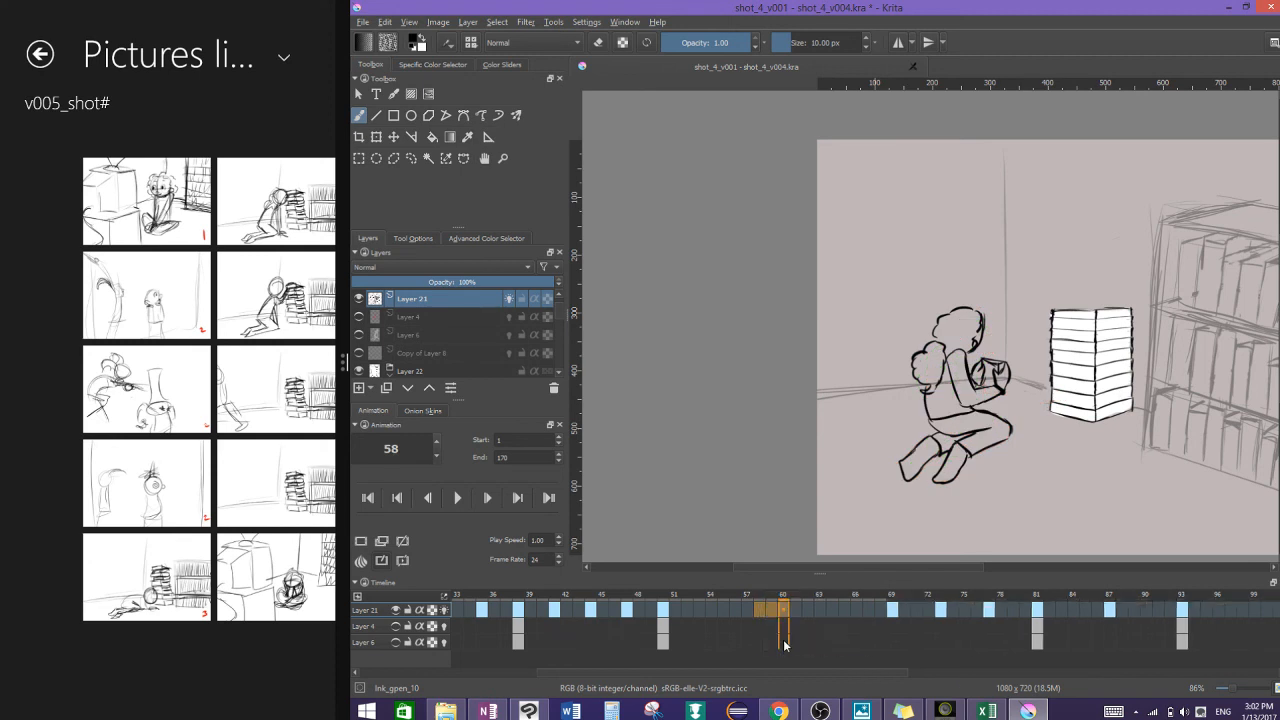
Step: Remove one timeline column each at frames 71, 74 and 77 to speed up the character's turn away from the books
left_click(905, 609, "shift")
left_click(914, 609)
right_click(914, 609)
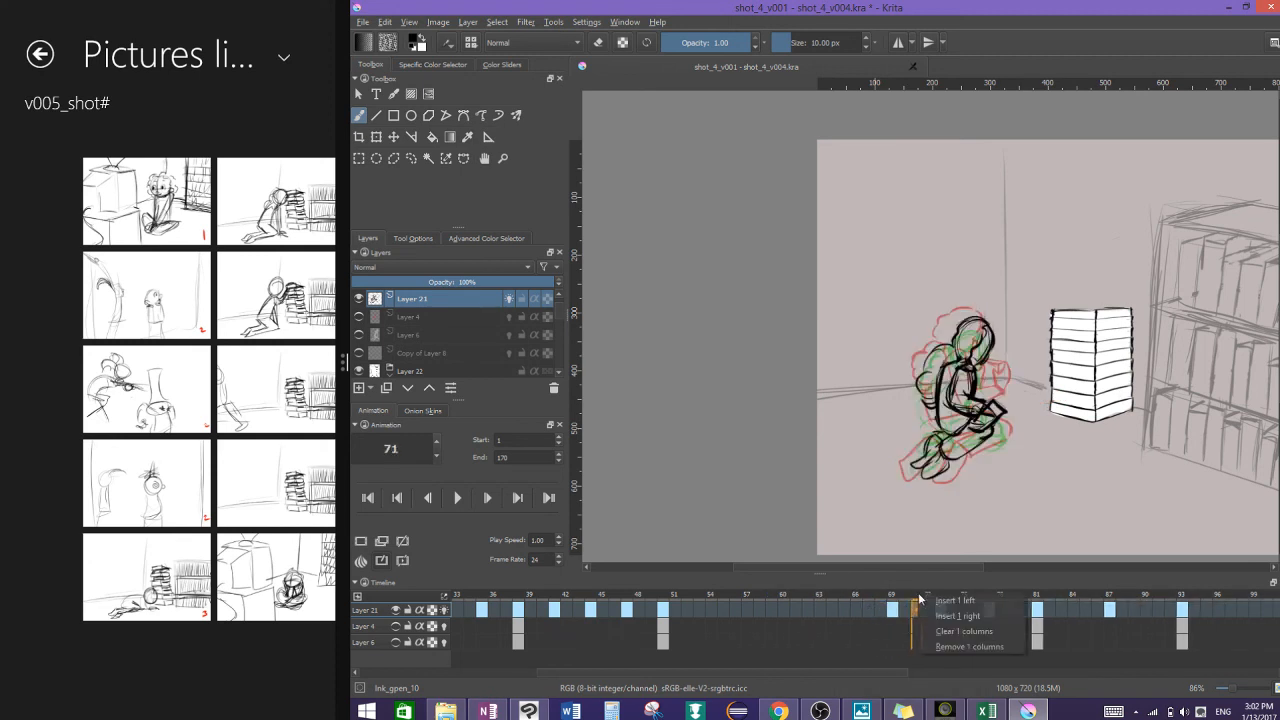
left_click(927, 647)
left_click(954, 609)
right_click(954, 609)
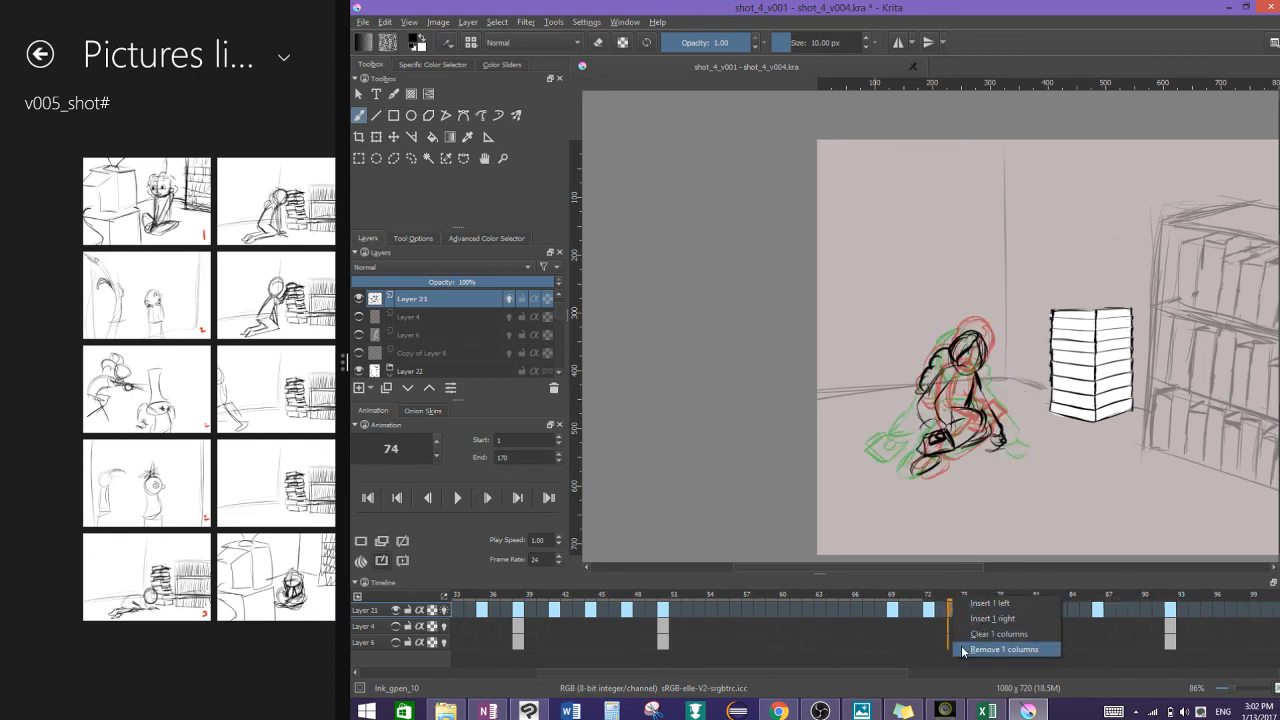
left_click(975, 648)
left_click(988, 609)
right_click(988, 609)
left_click(1009, 648)
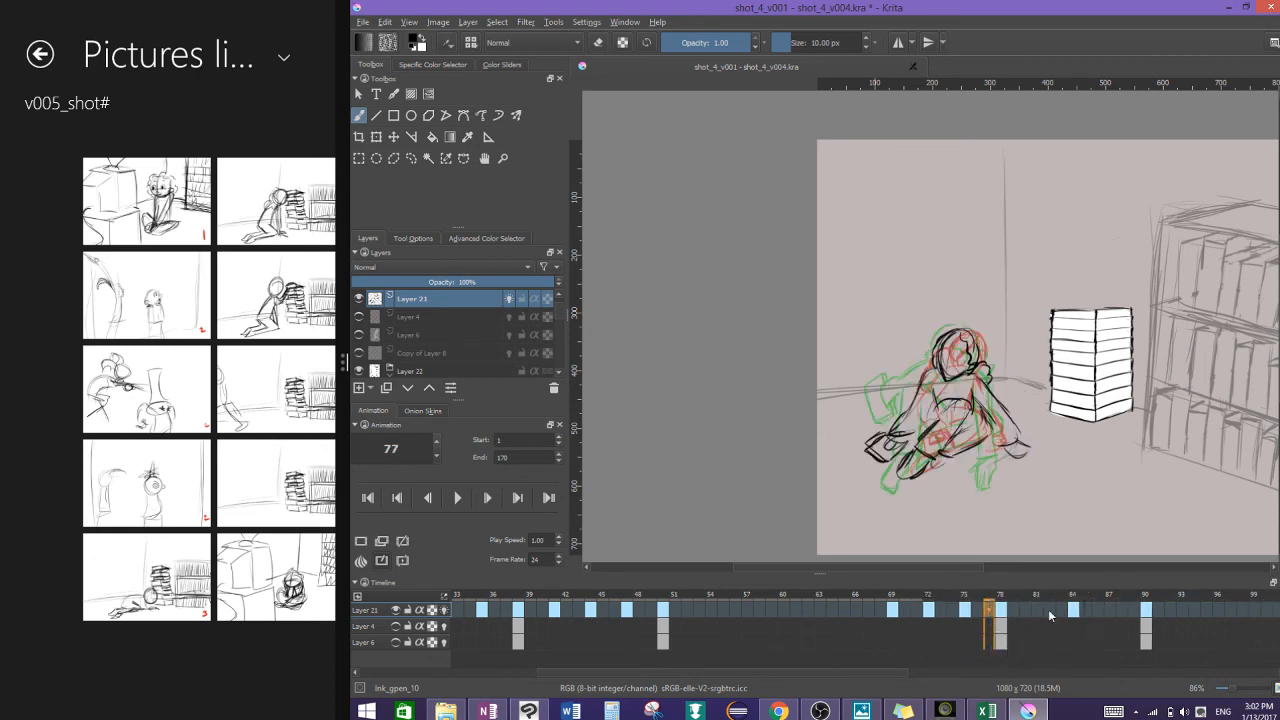
Step: Remove one timeline column each at frames 81, 85 and 89 to tighten the character getting up and walking off
left_click(1038, 605)
right_click(1040, 605)
left_click(1055, 648)
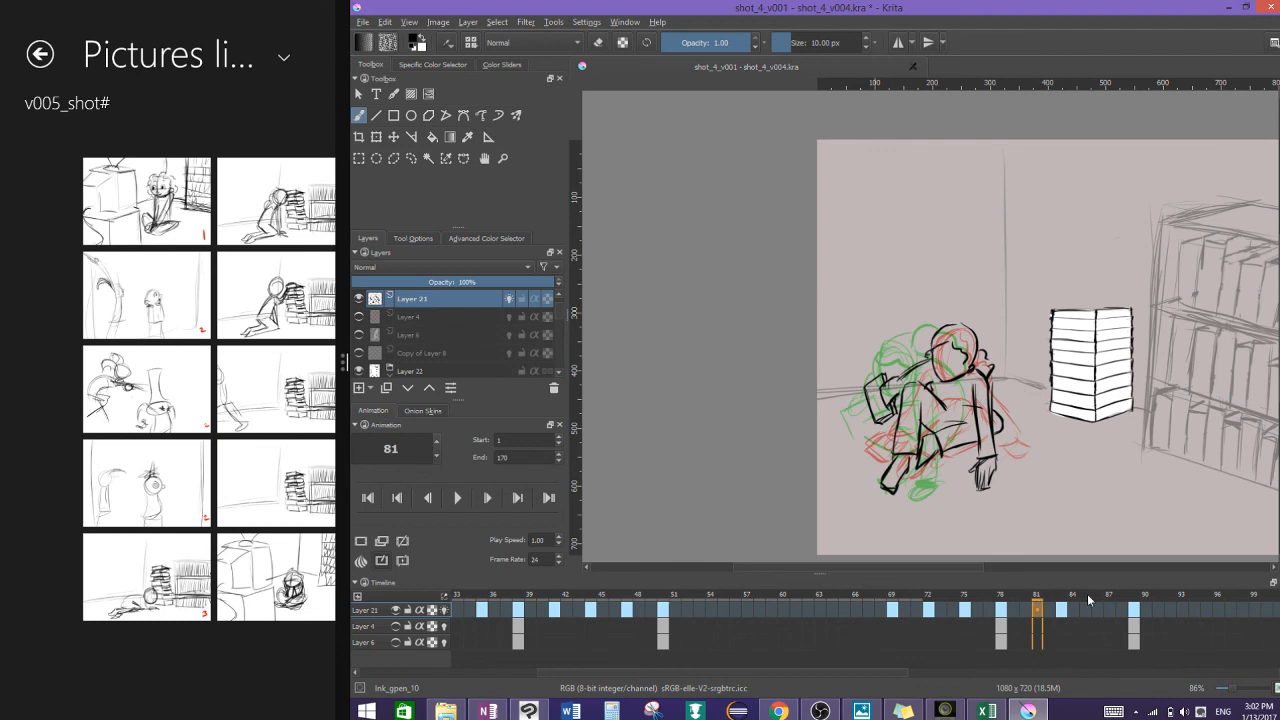
left_click(1085, 609)
right_click(1085, 609)
left_click(1106, 647)
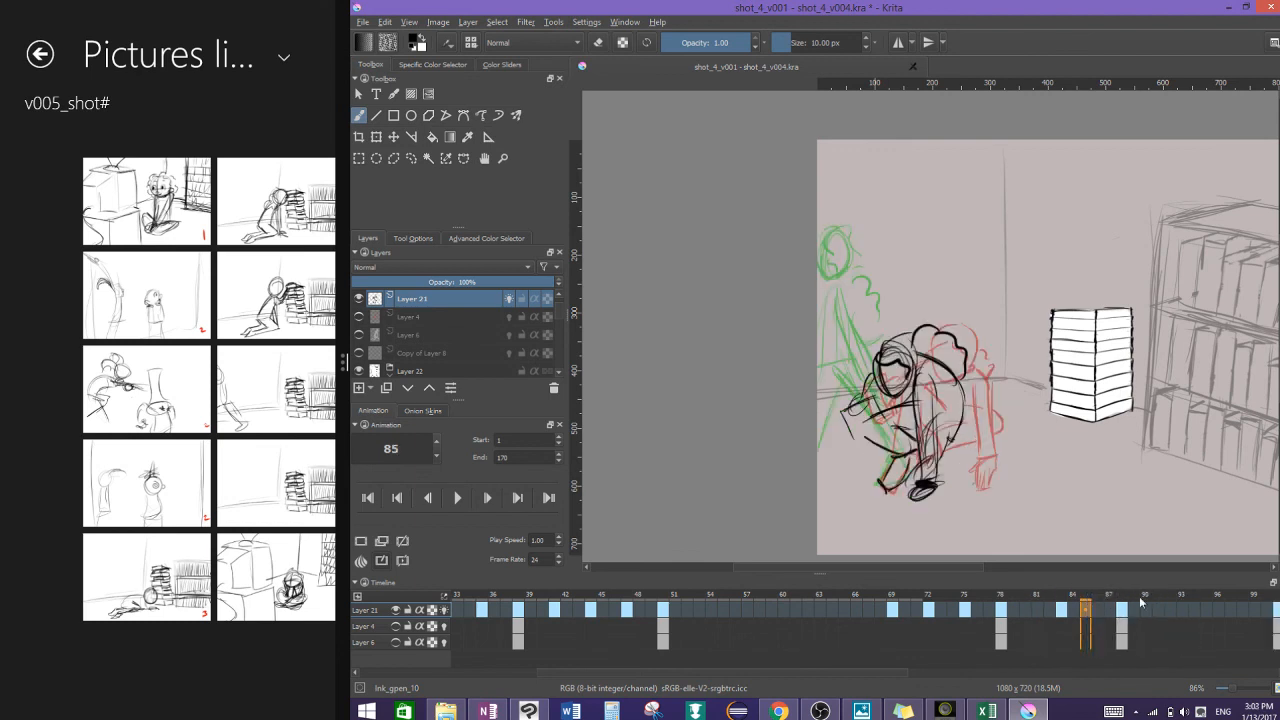
left_click(1134, 609)
right_click(1134, 609)
left_click(1150, 648)
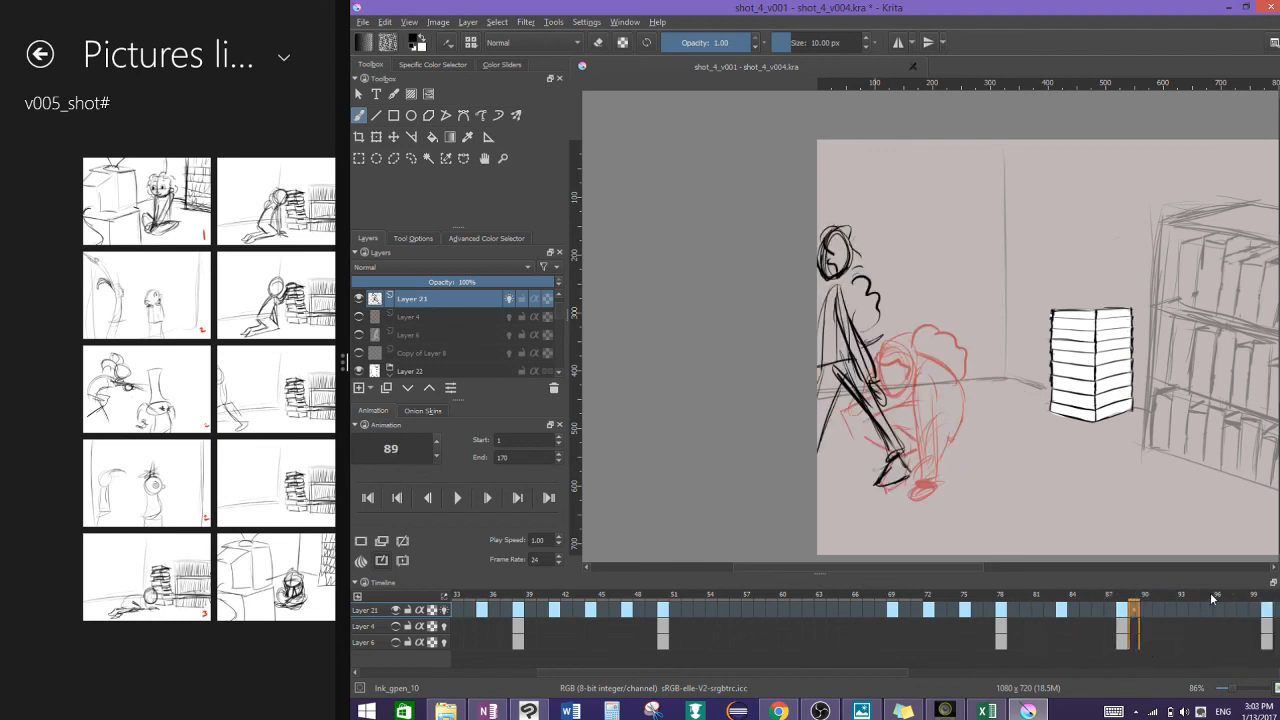
Step: Clear the timeline column at frame 102, just after the character has left the shot
left_click_drag(894, 664, 1040, 661)
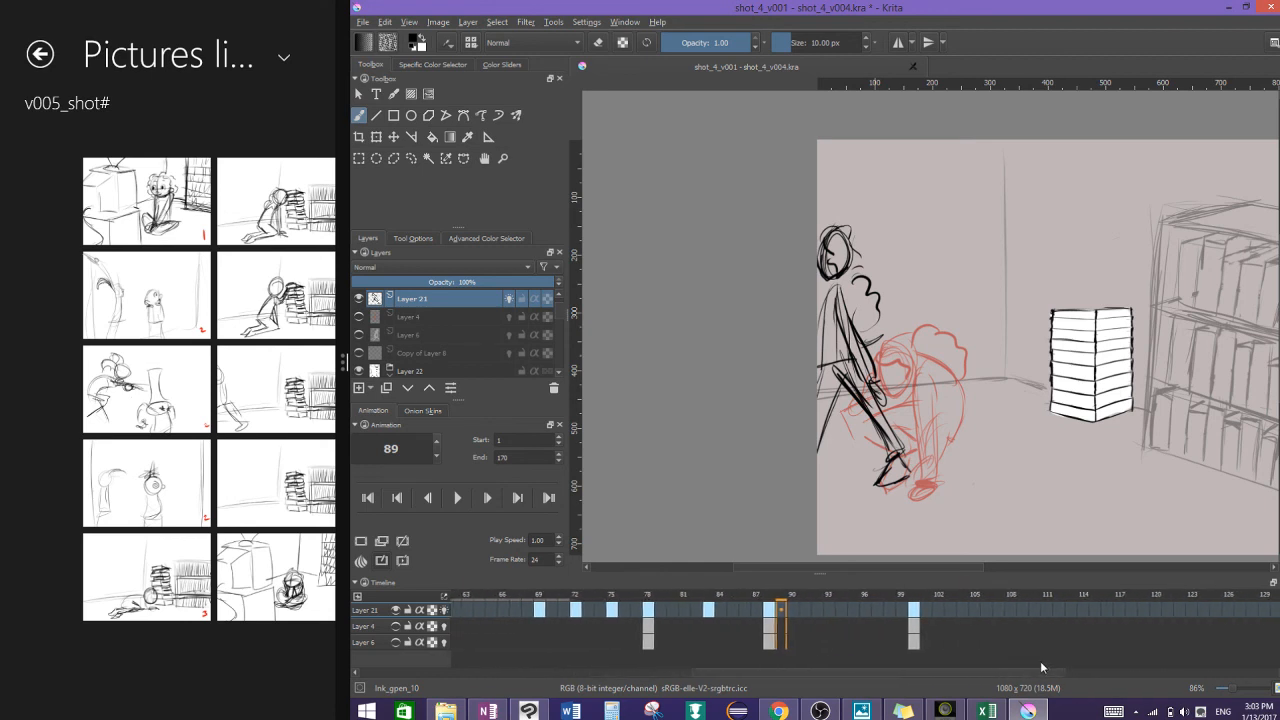
left_click(936, 597)
right_click(936, 597)
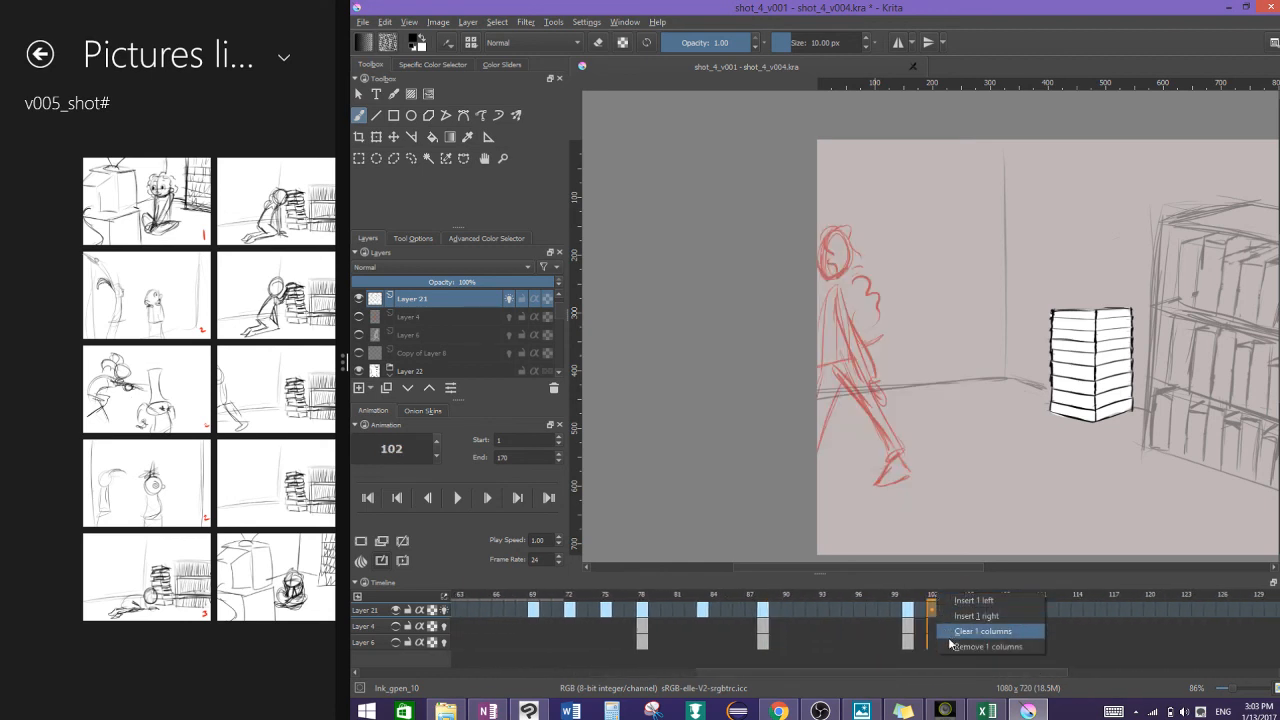
left_click(948, 628)
Step: Save the file and play the animation from frame 1 to check the tightened timing
left_click_drag(990, 672, 508, 619)
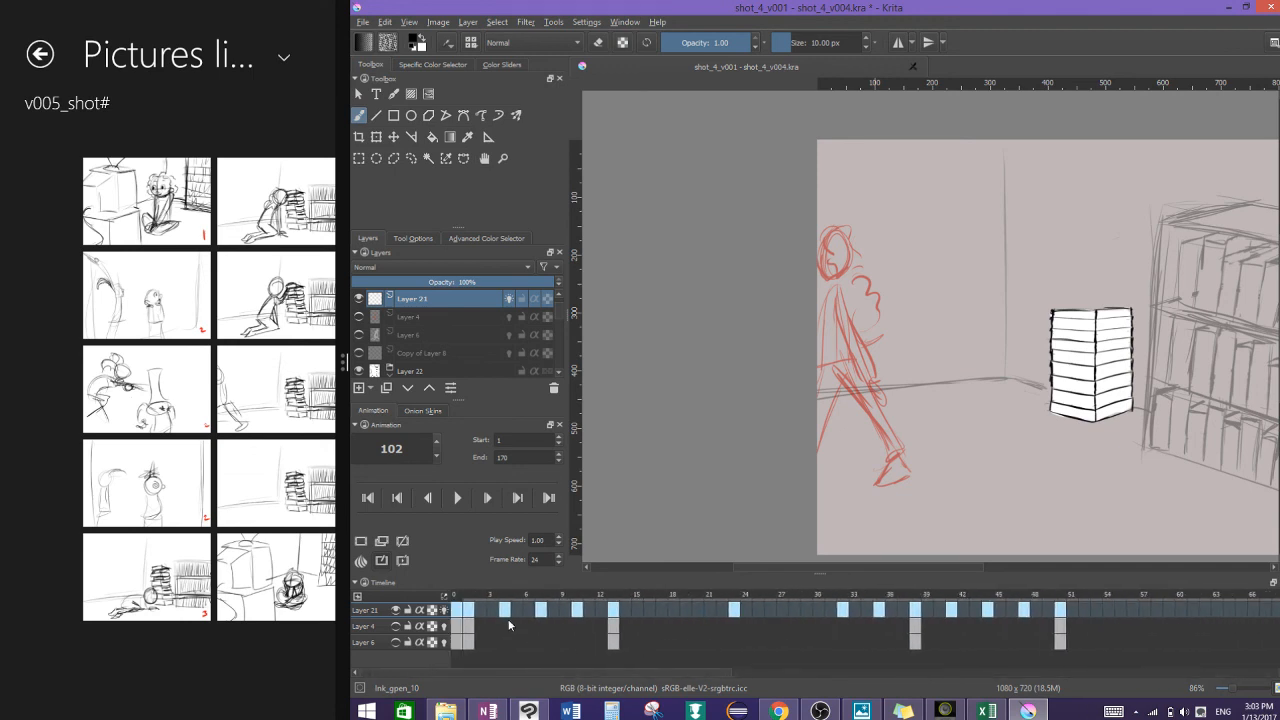
left_click(469, 608)
key("ctrl+s")
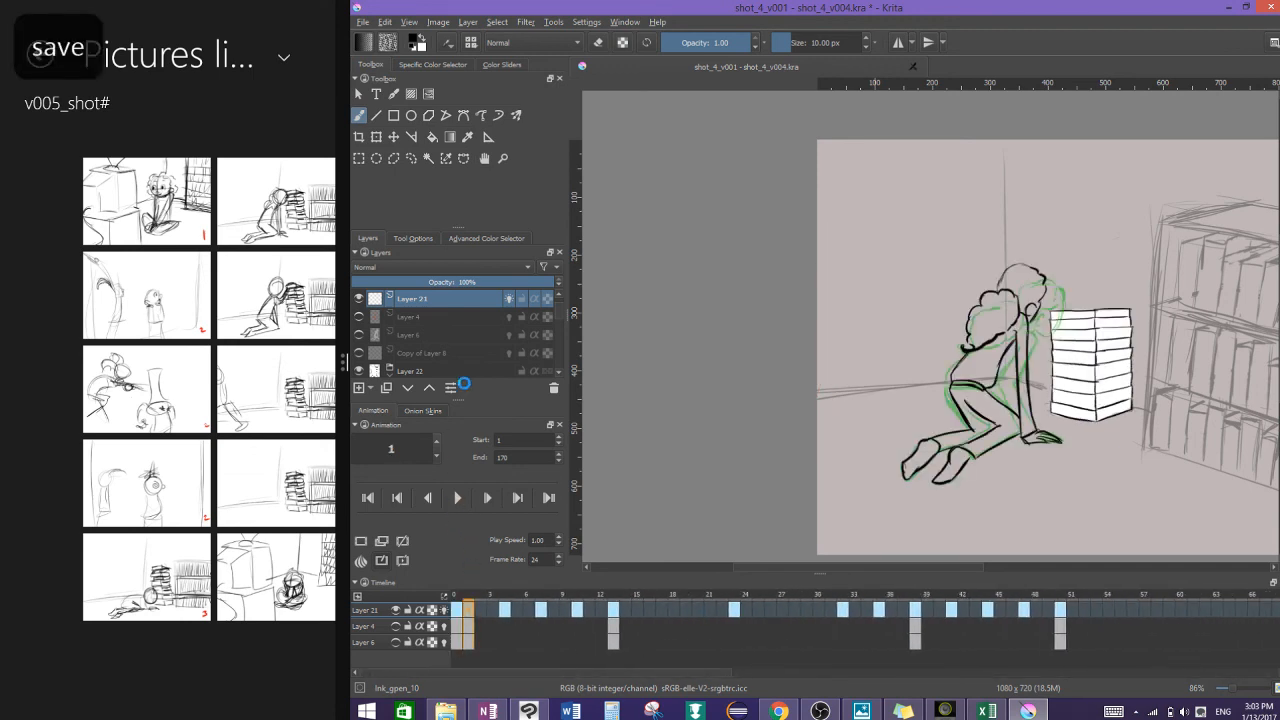
left_click(457, 494)
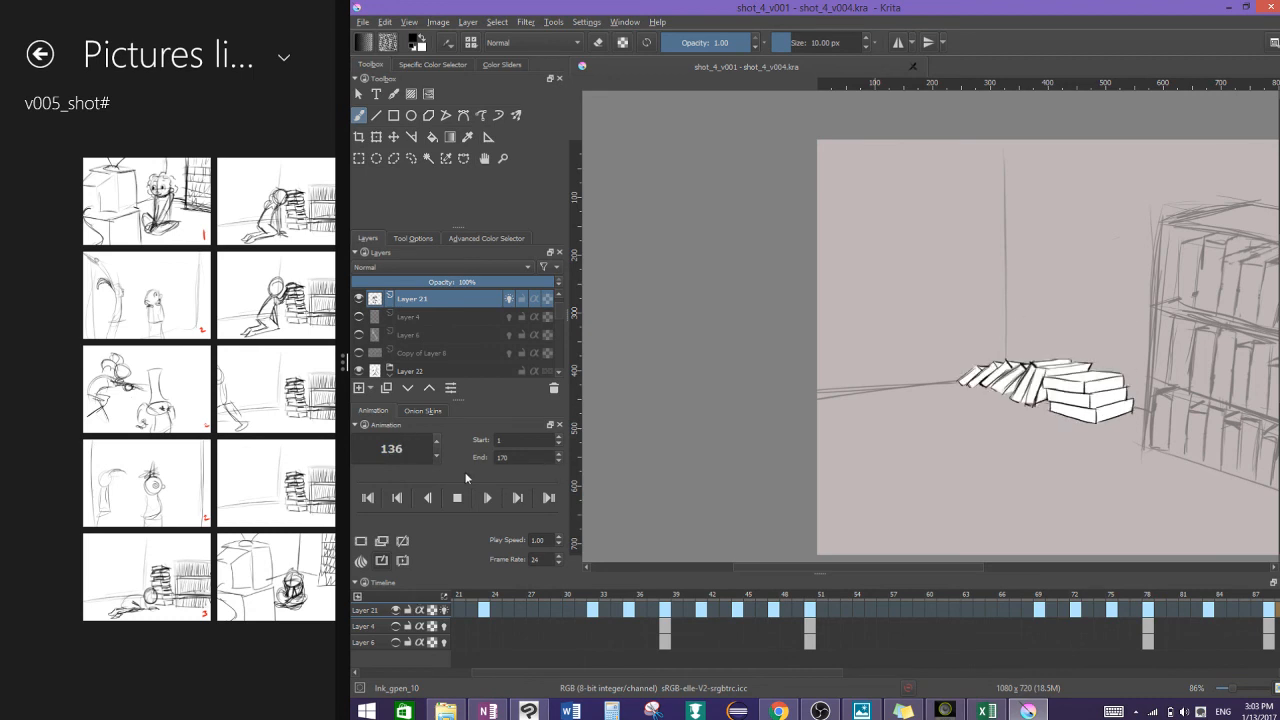
left_click(459, 500)
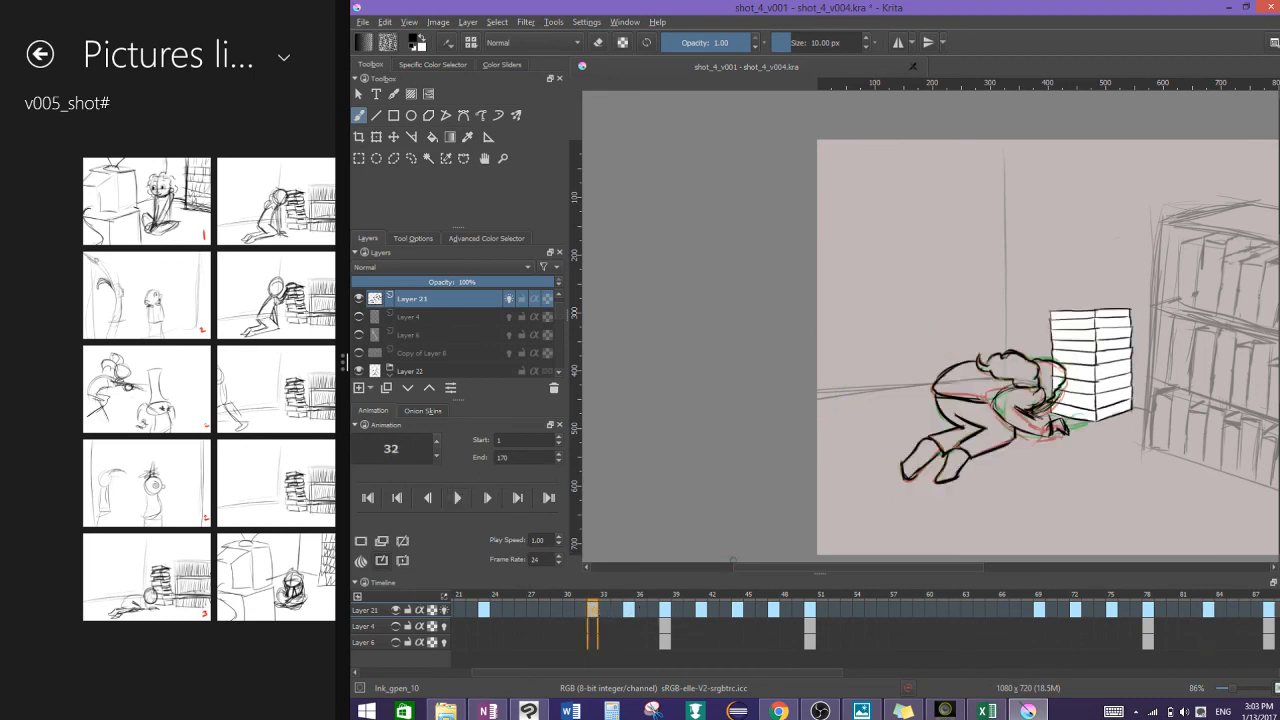
Step: Step back and forth through frames 38 to 47 to examine how the character grabs and pulls back the book
left_click(699, 609)
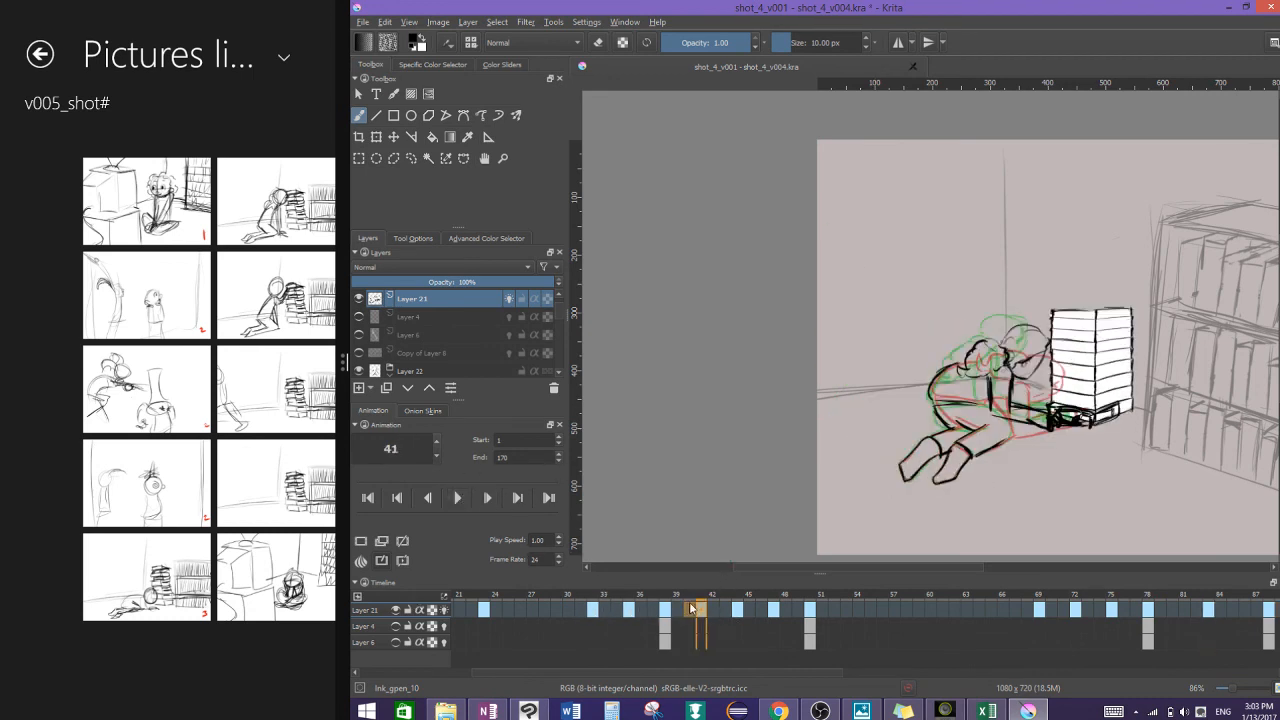
key("Left")
key("Left")
key("Left")
key("Right")
key("Right")
key("Right")
key("Right")
key("Right")
key("Right")
key("Right")
key("Right")
key("Right")
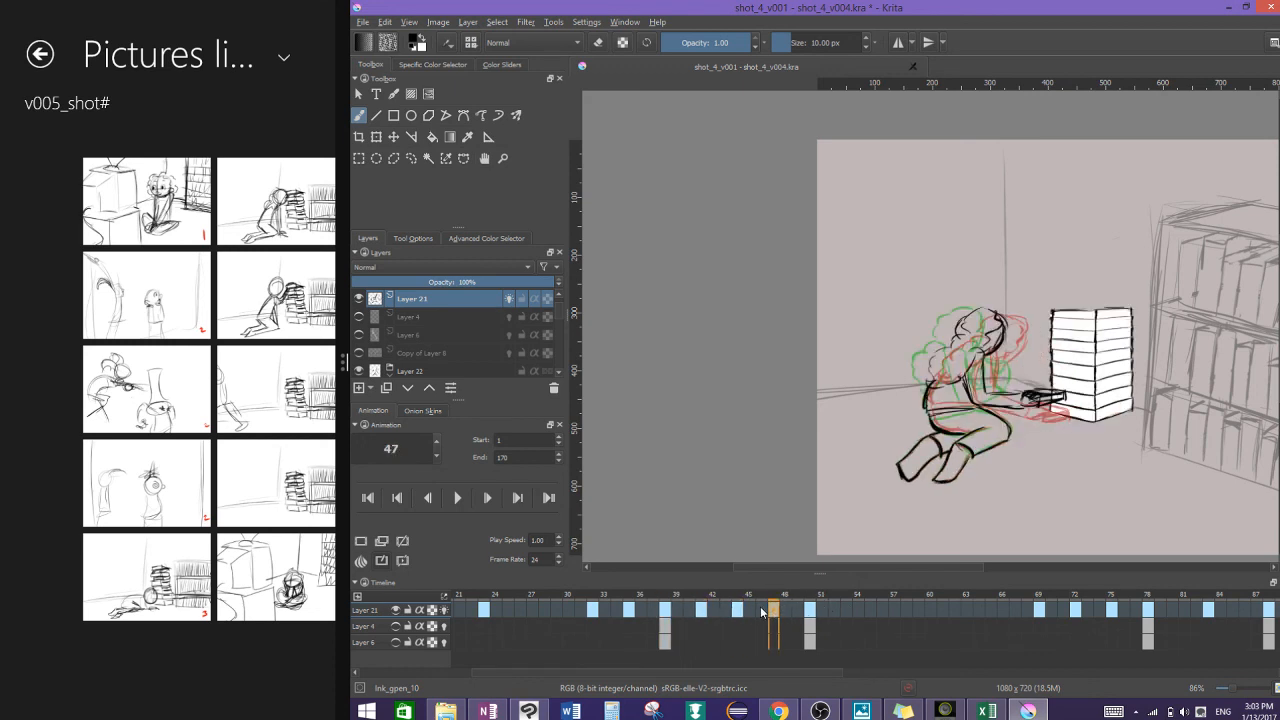
key("Left")
key("Left")
key("Left")
key("Left")
key("Left")
key("Left")
key("Left")
key("Left")
key("Left")
key("Left")
key("Left")
key("Left")
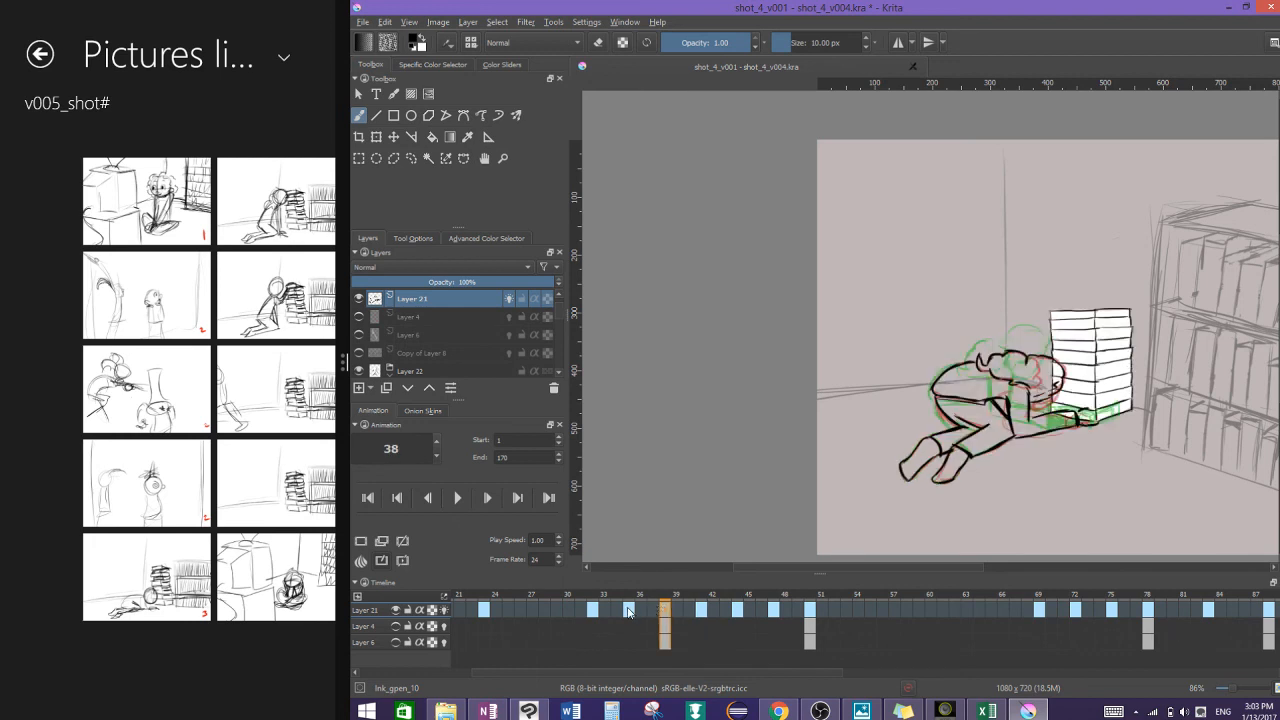
Step: Play the animation from frame 38, and compare the key poses between frames 35 and 50
left_click(457, 497)
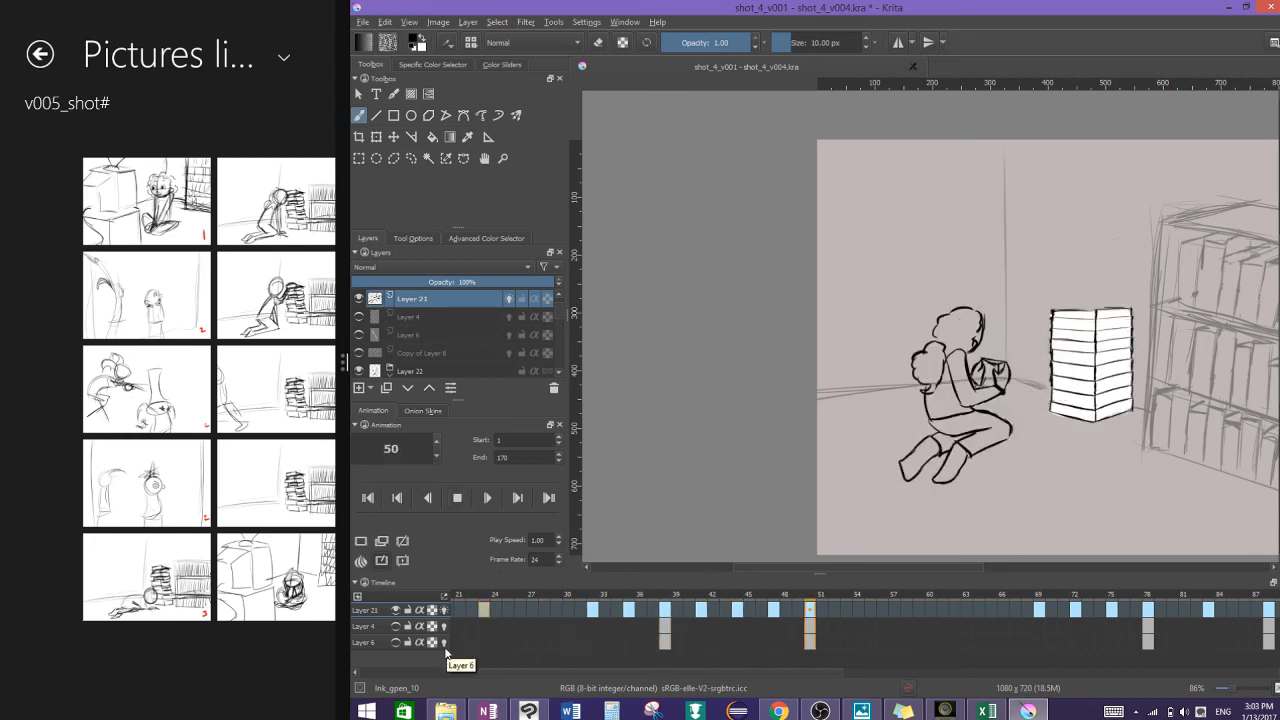
left_click(468, 500)
left_click(725, 612)
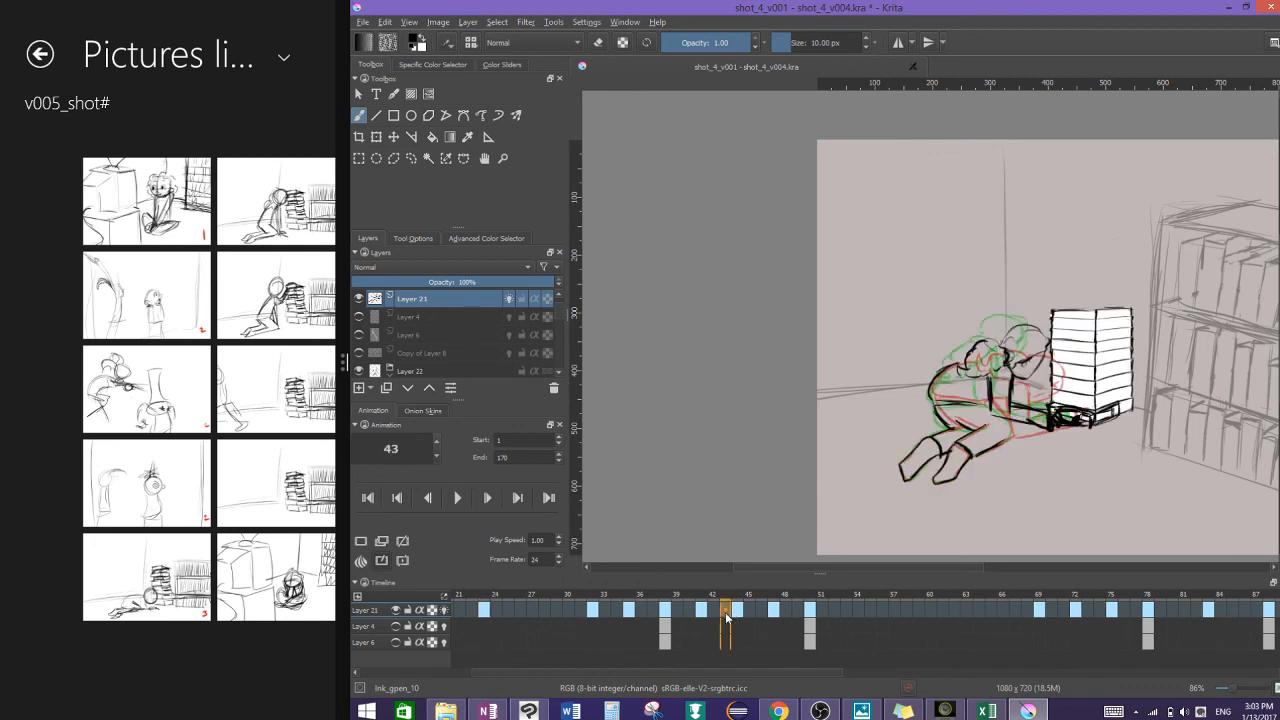
left_click(702, 612)
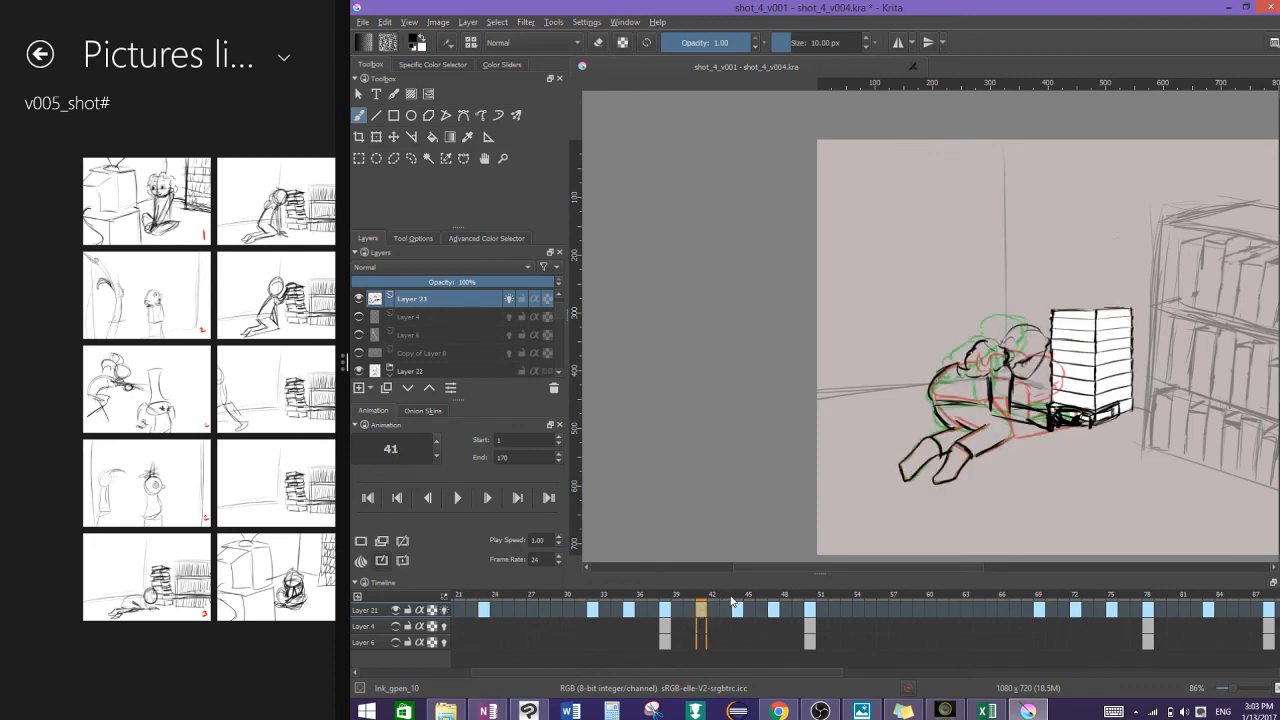
left_click(652, 612)
left_click(700, 610)
left_click(667, 612)
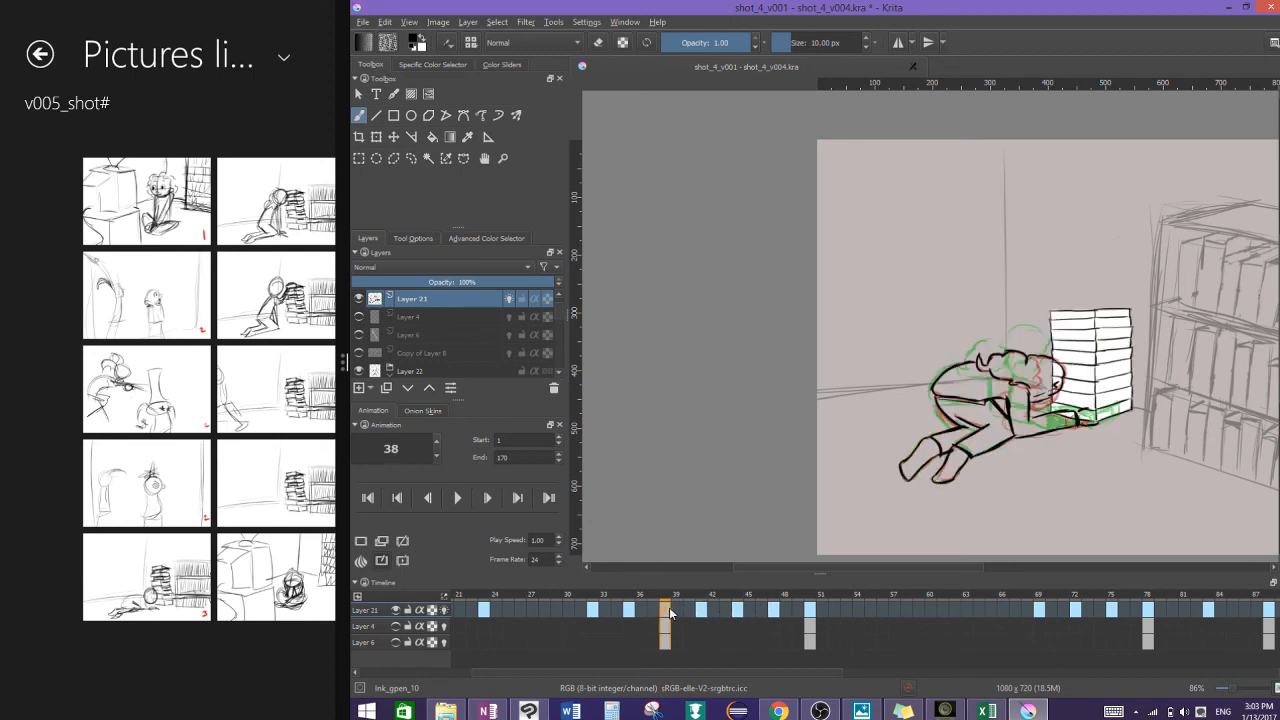
left_click(632, 609)
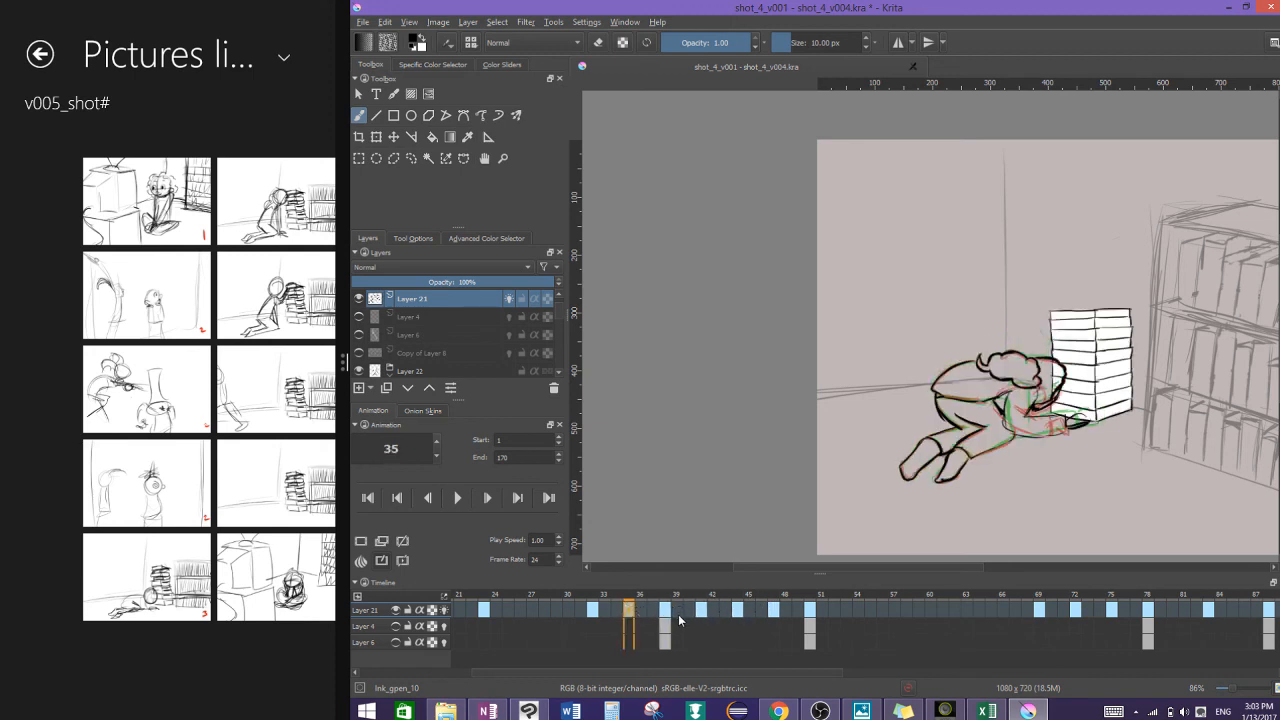
left_click(665, 611)
left_click(703, 610)
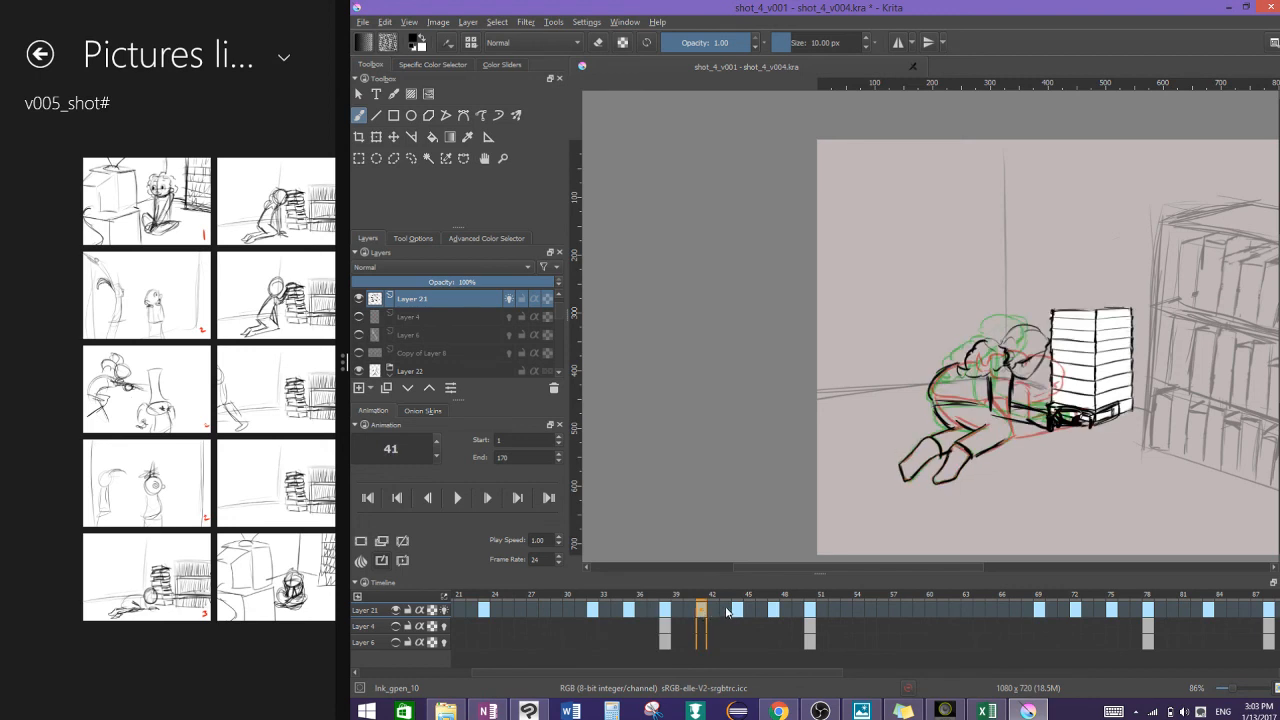
left_click(738, 610)
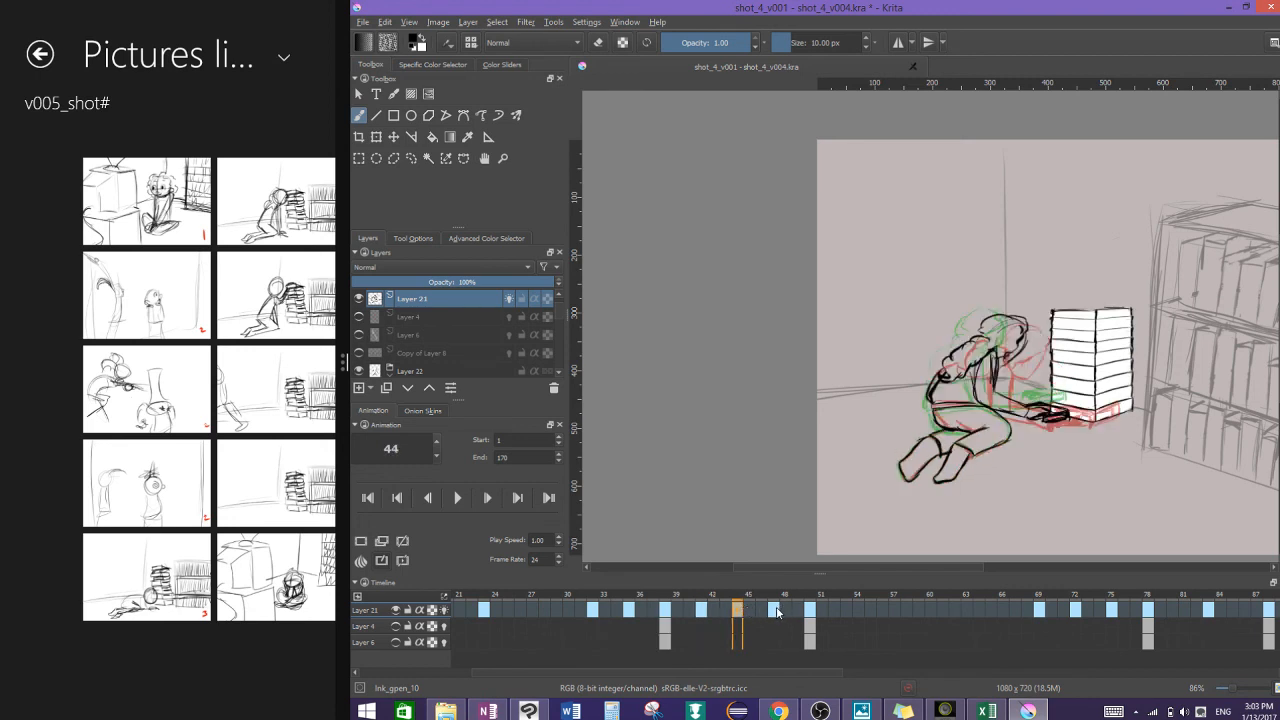
left_click(775, 610)
left_click(810, 611)
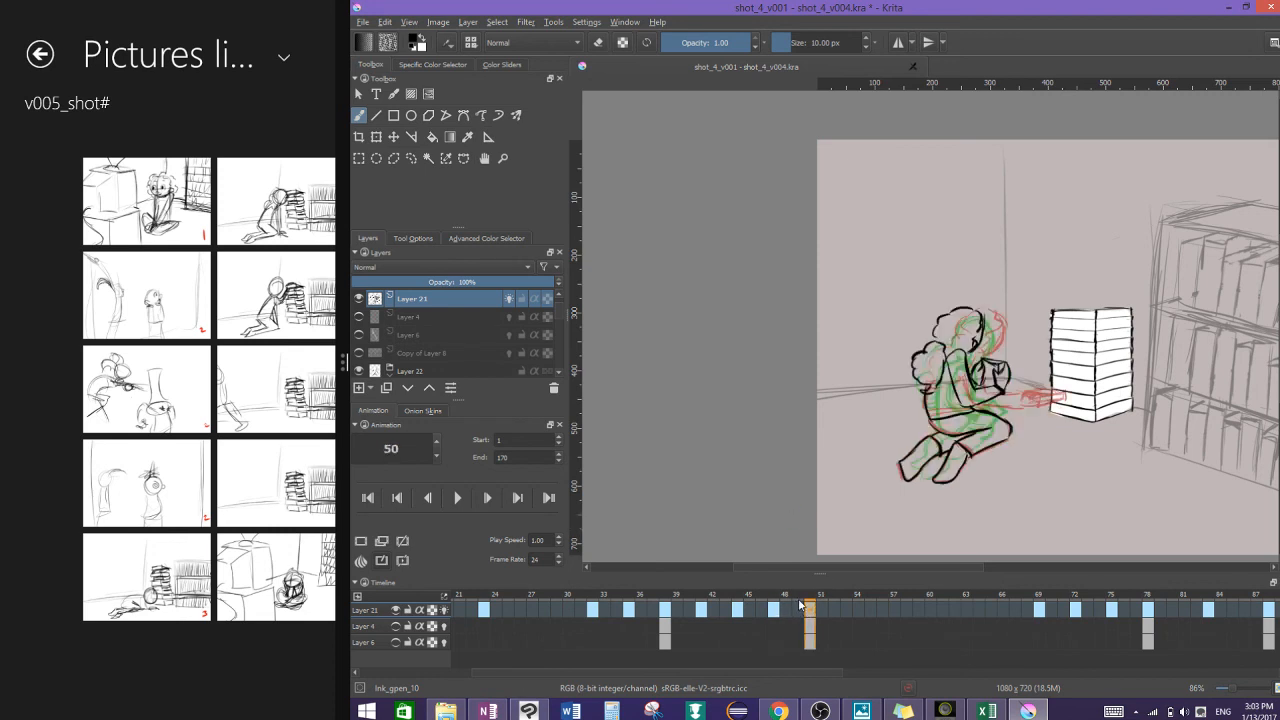
Step: Insert three timeline columns before frame 49 to lengthen the gap ahead of the kneeling pose with the book
left_click(800, 604)
right_click(799, 601)
left_click(804, 605)
right_click(799, 602)
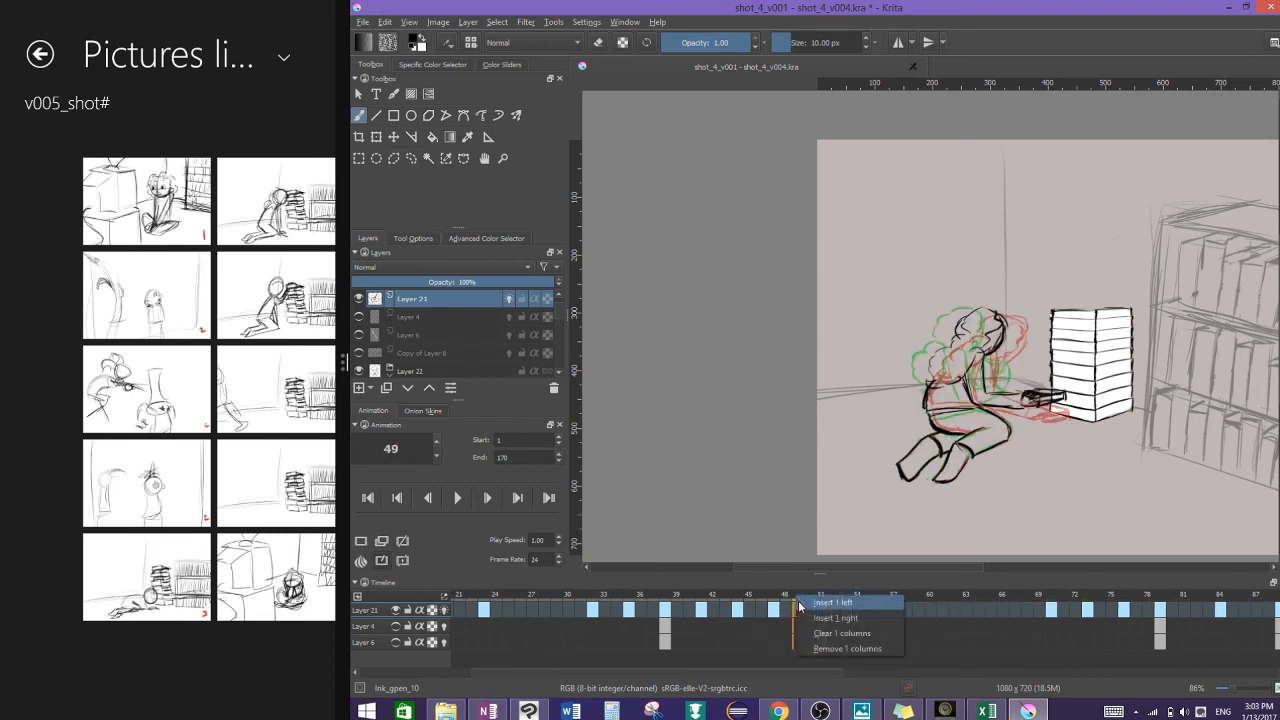
left_click(804, 605)
right_click(799, 602)
left_click(804, 605)
Step: Remove the four timeline columns at frames 57 to 60, and insert one column after frame 50
left_click_drag(893, 607, 923, 606)
right_click(923, 606)
left_click(924, 647)
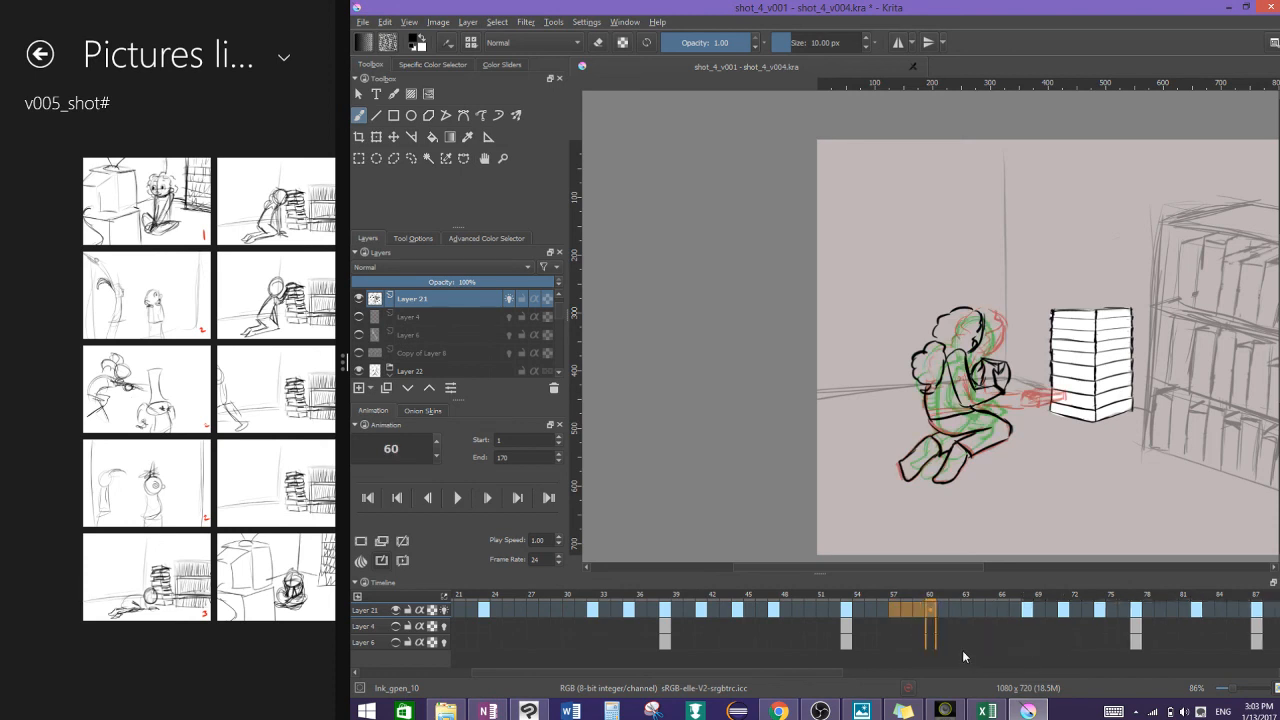
left_click(813, 600)
right_click(814, 600)
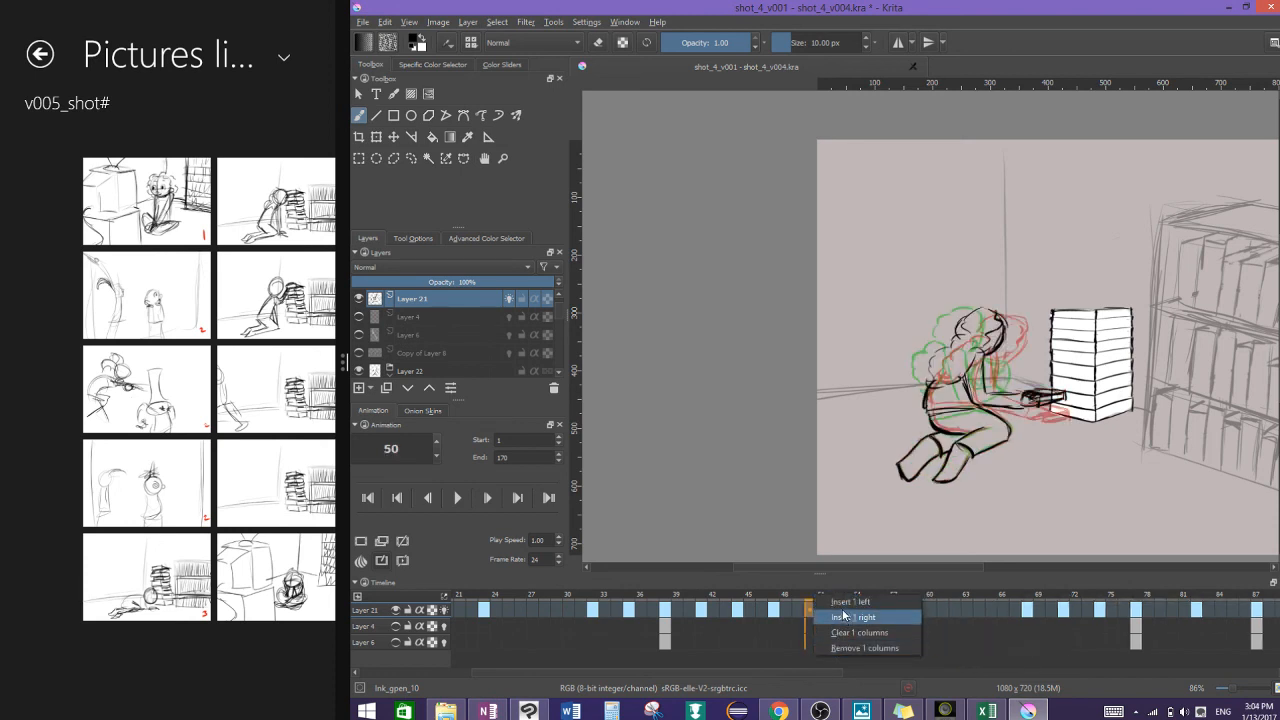
left_click(842, 615)
Step: Play the animation from frame 1 to review the retimed book pull, and stop the playback
left_click_drag(691, 675, 488, 654)
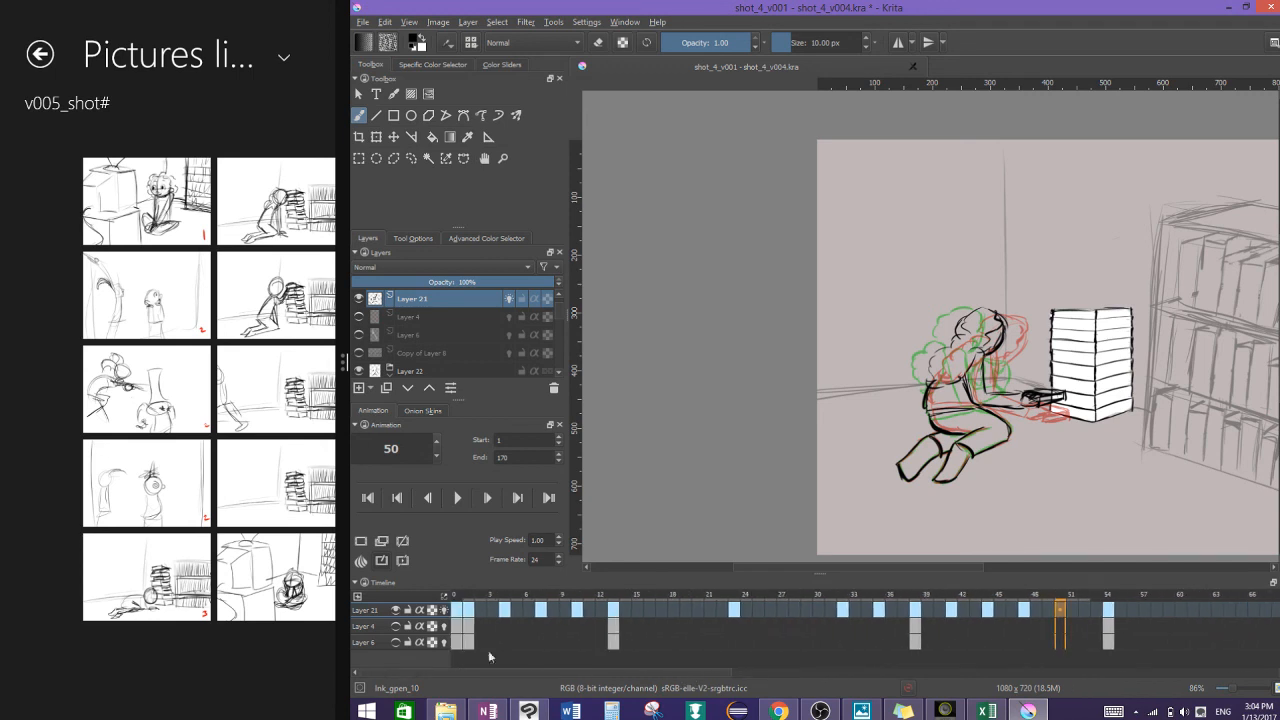
left_click(470, 606)
left_click(458, 501)
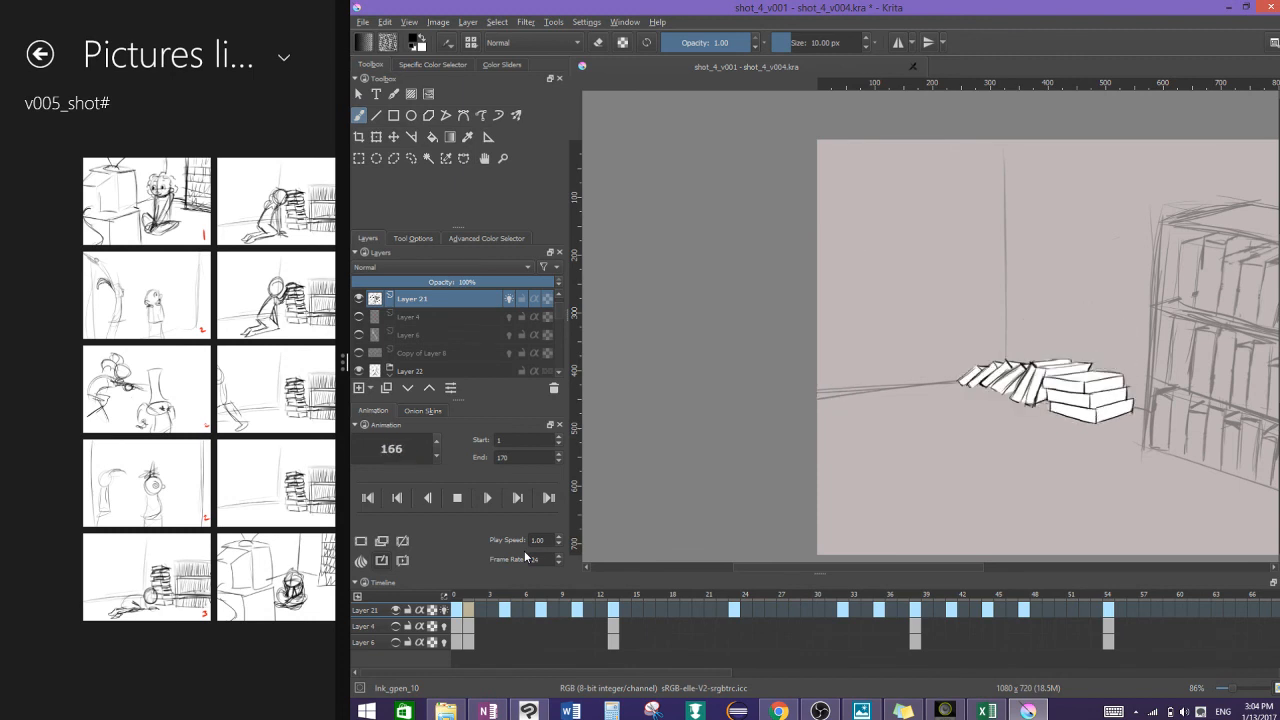
left_click(459, 497)
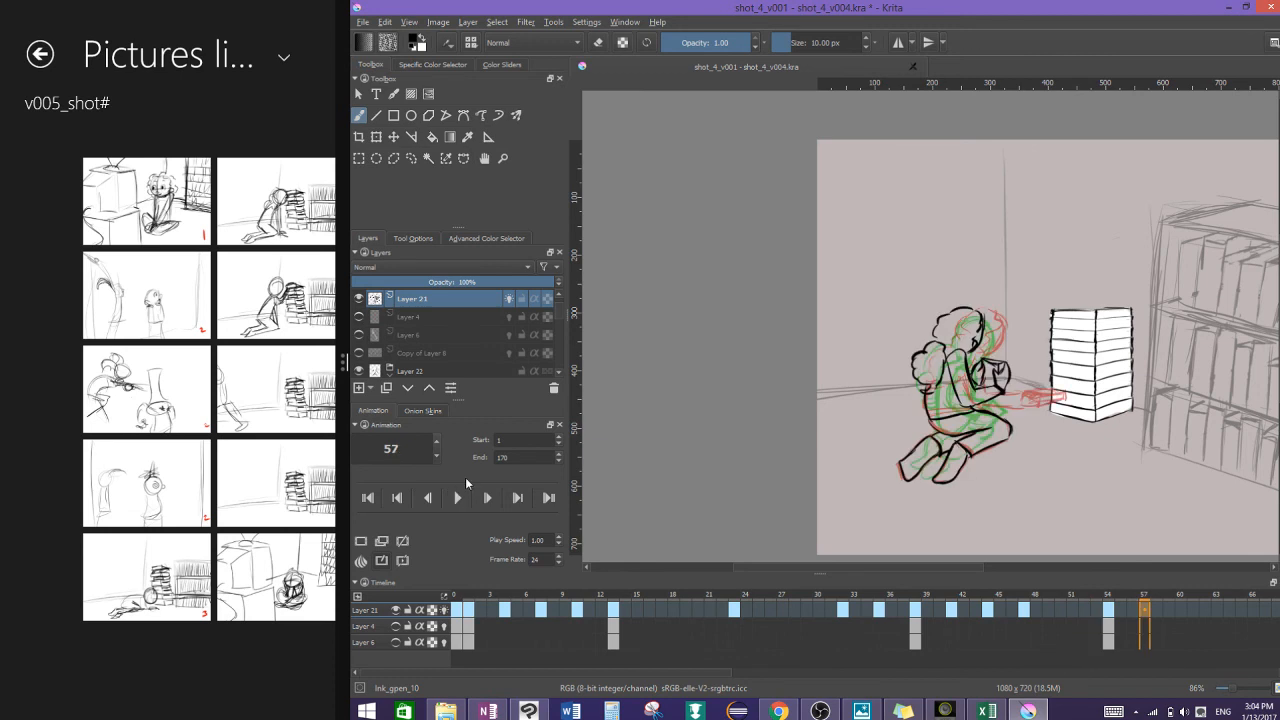
left_click(820, 710)
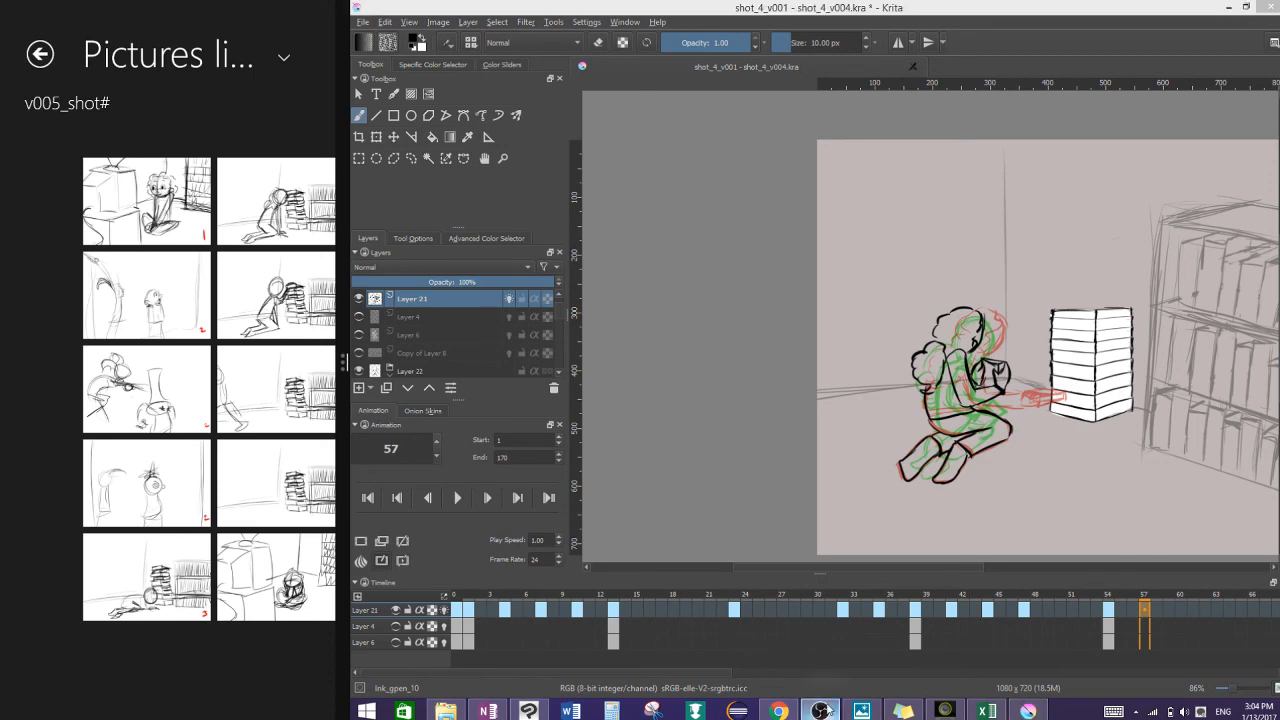